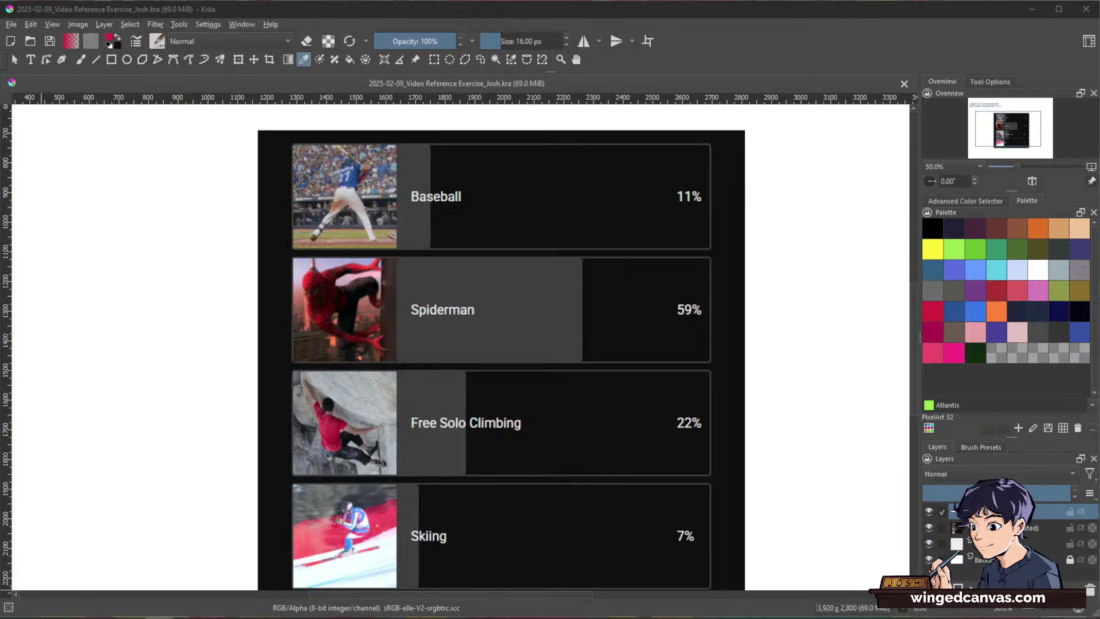
# Step: Bring the browser window with the baseball highlights video over the Krita canvas and widen it
pyautogui.press('-')
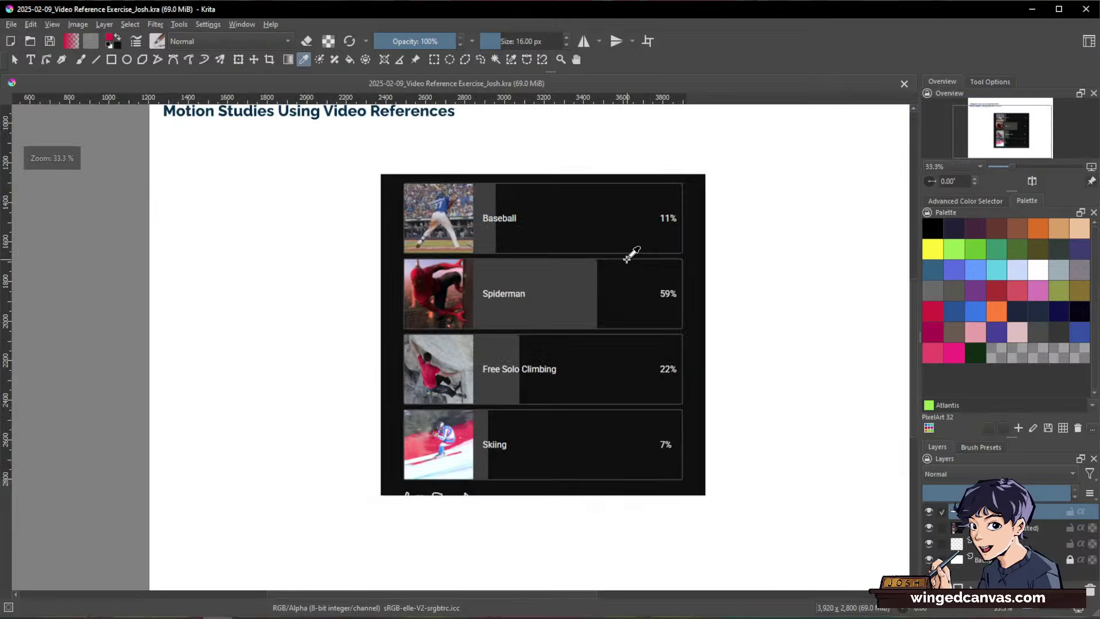
pyautogui.moveTo(651, 269); pyautogui.dragTo(636, 297)
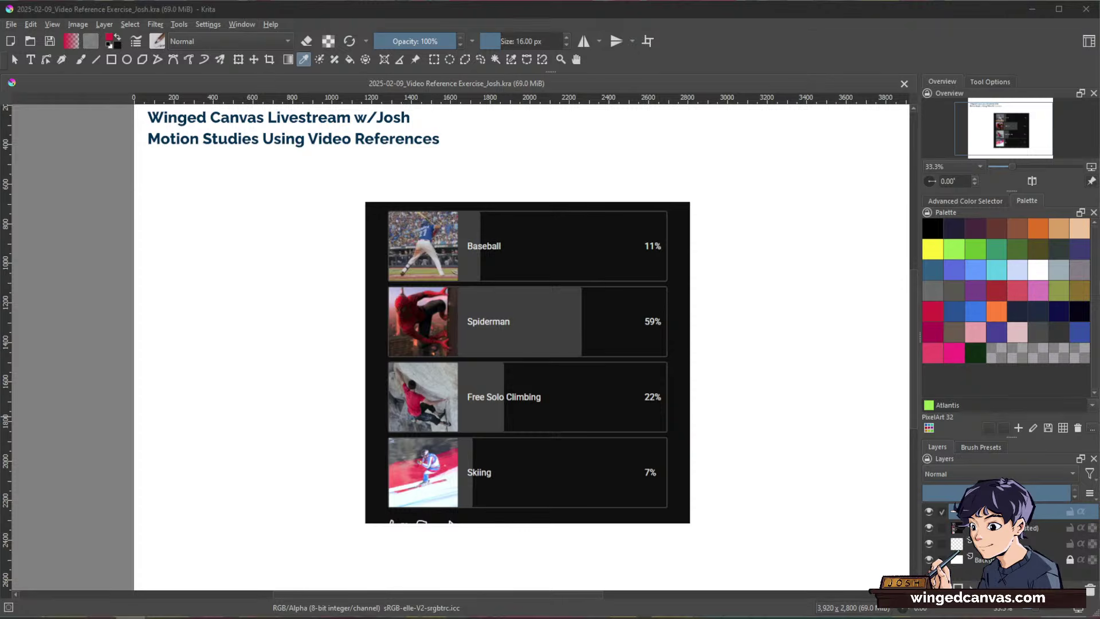
pyautogui.moveTo(0, 86); pyautogui.dragTo(634, 38)
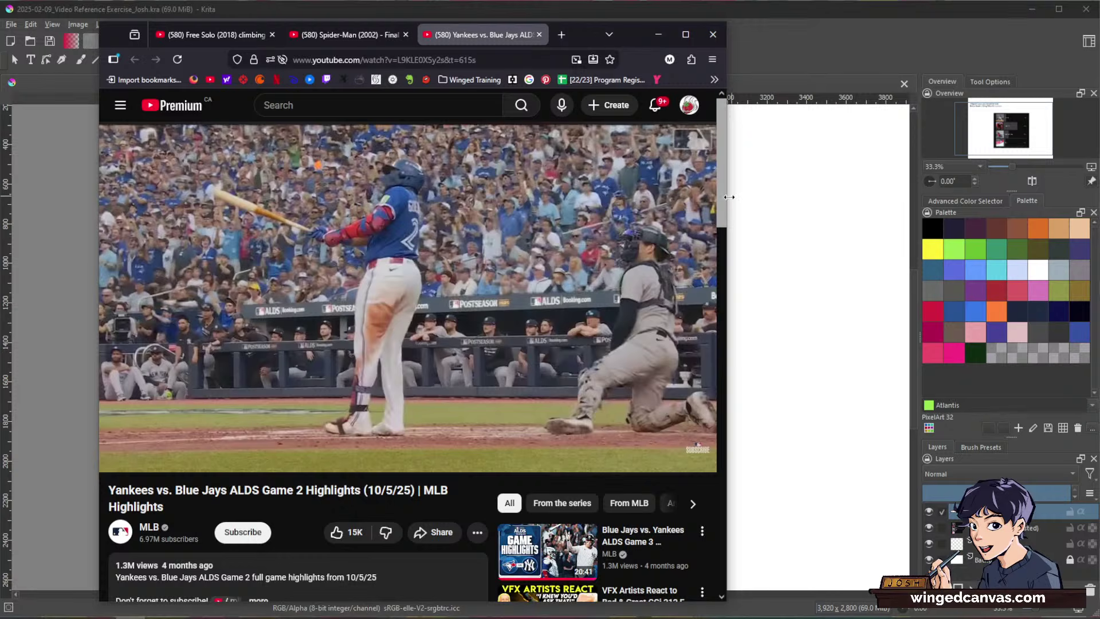
pyautogui.moveTo(728, 196); pyautogui.dragTo(871, 197)
pyautogui.moveTo(695, 41); pyautogui.dragTo(699, 36)
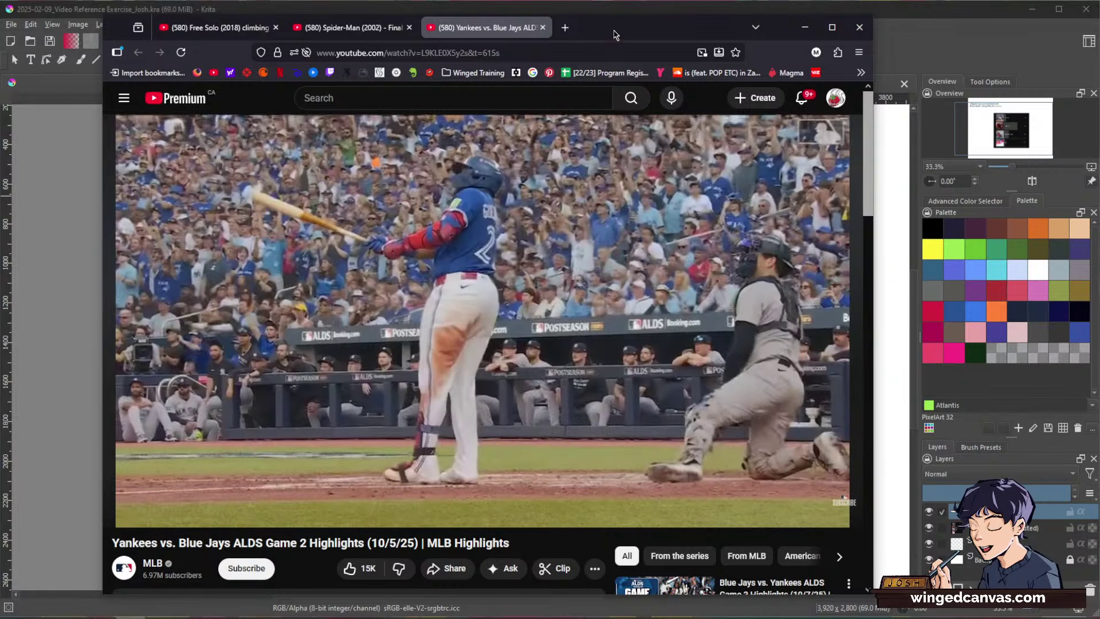
pyautogui.moveTo(614, 36); pyautogui.dragTo(616, 39)
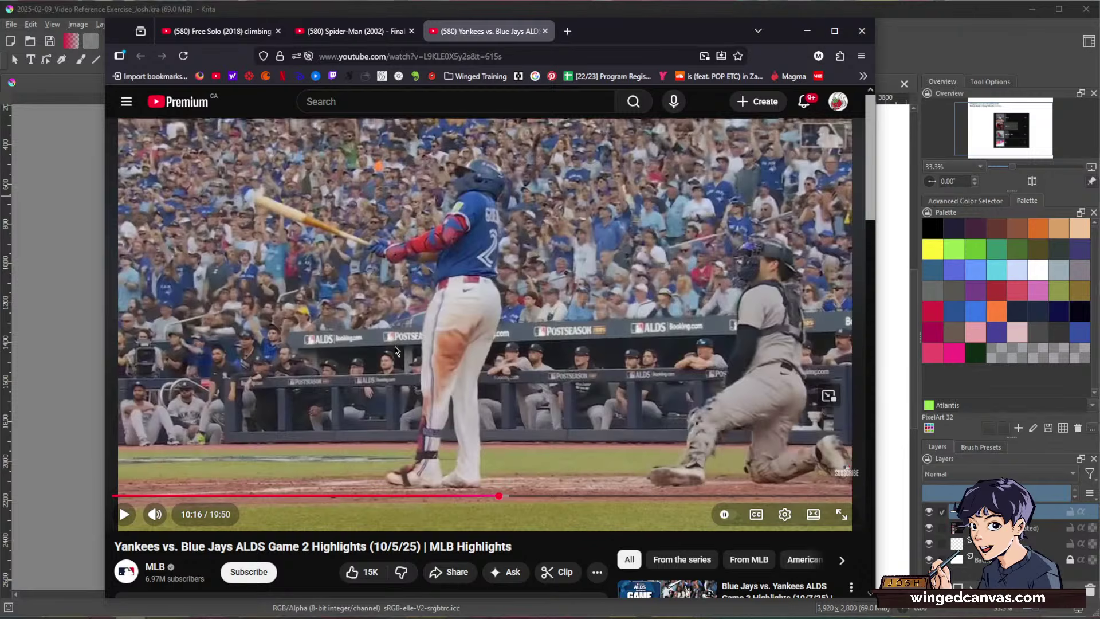
# Step: Jump the baseball highlights video back to 9:08, mute it, and play it briefly up to the pitch at 9:09
pyautogui.click(457, 496)
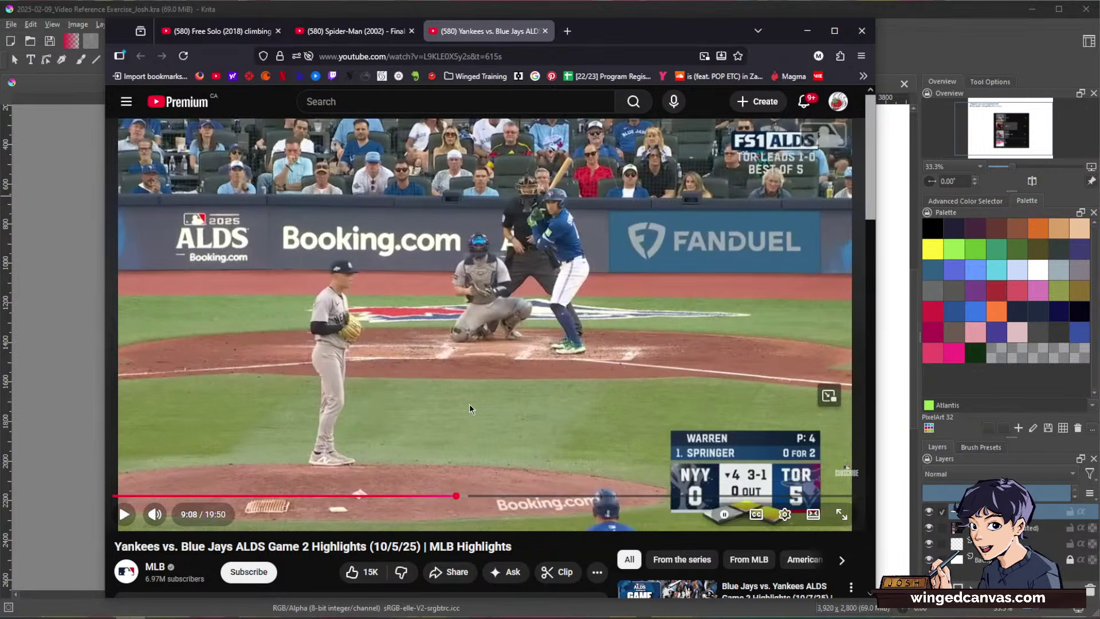
pyautogui.press('m')
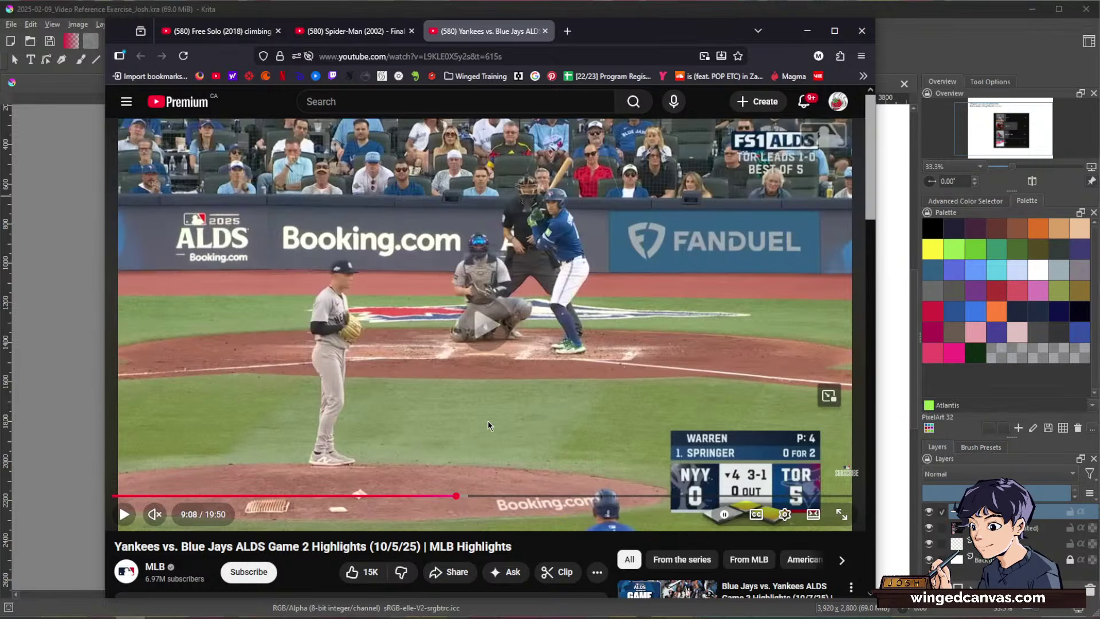
pyautogui.click(487, 421)
pyautogui.click(487, 421)
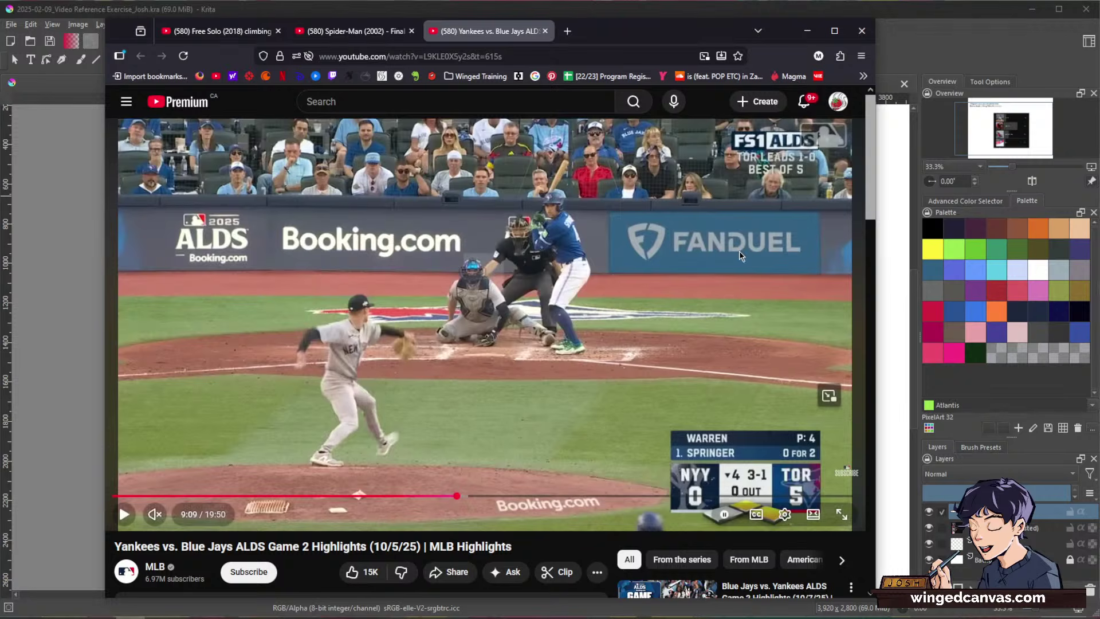
pyautogui.moveTo(625, 31); pyautogui.dragTo(630, 31)
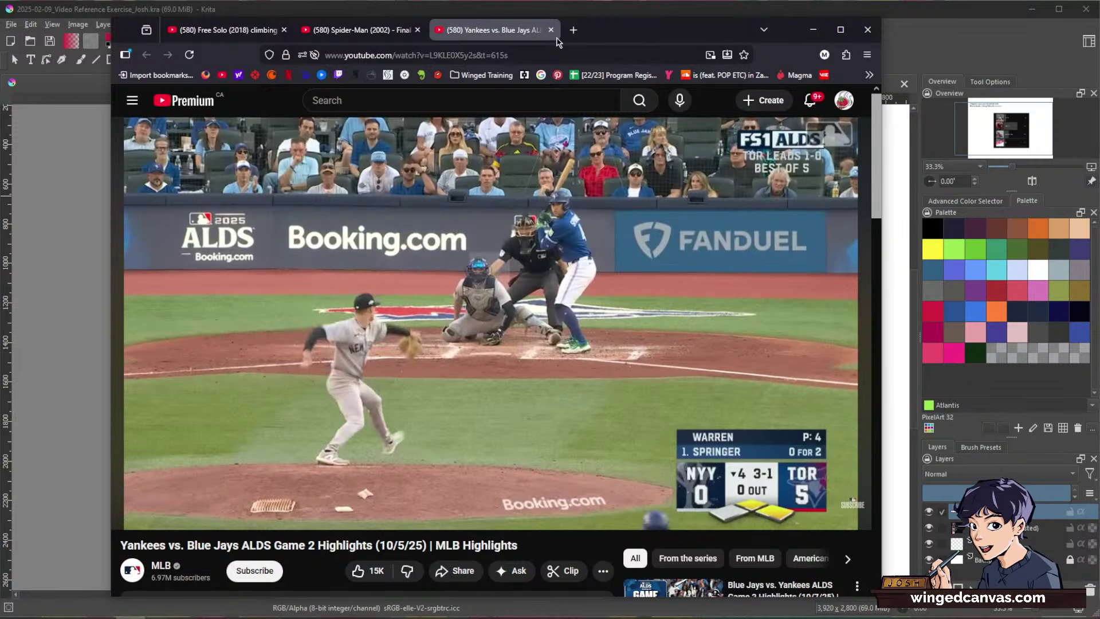
# Step: Switch to the Spider-Man (2002) Final Swing Scene video, enlarge it to theater mode and mute it
pyautogui.moveTo(388, 36)
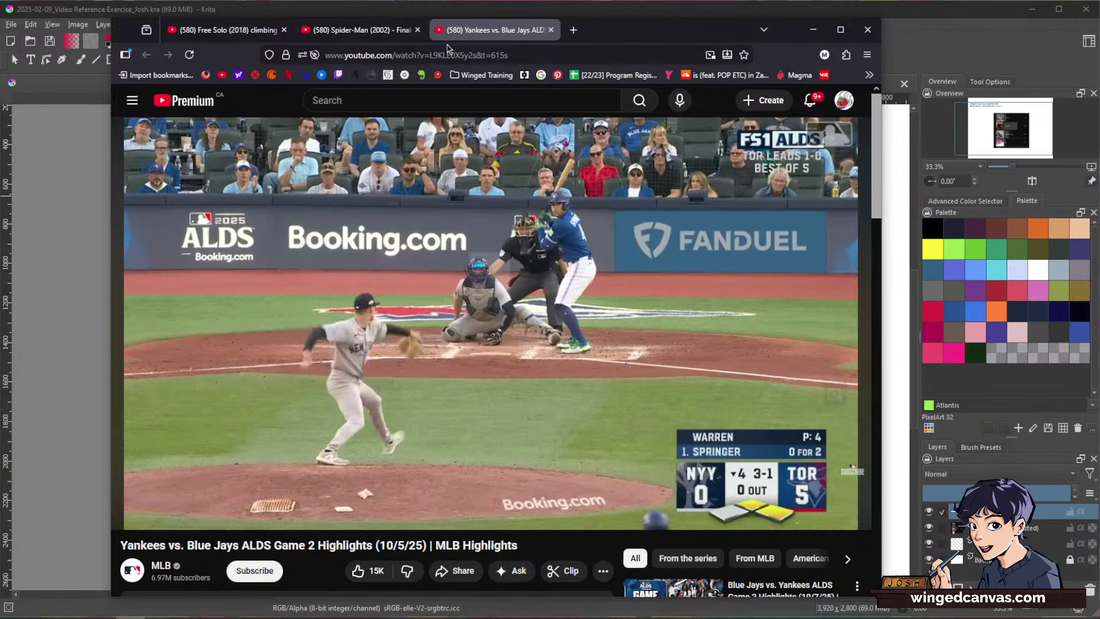
pyautogui.click(400, 39)
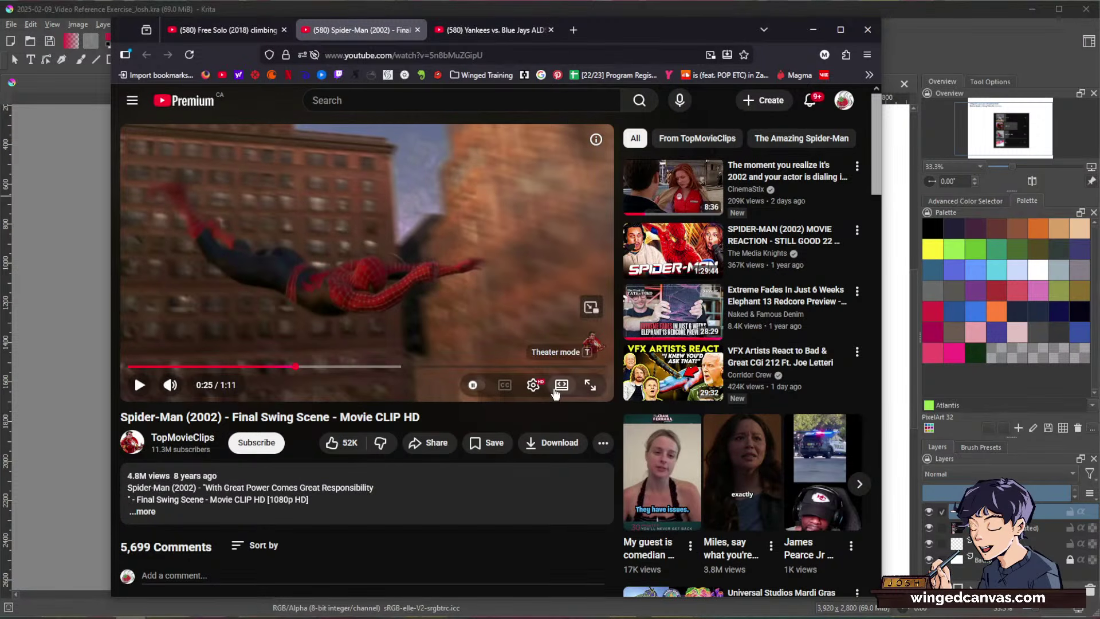
pyautogui.click(564, 389)
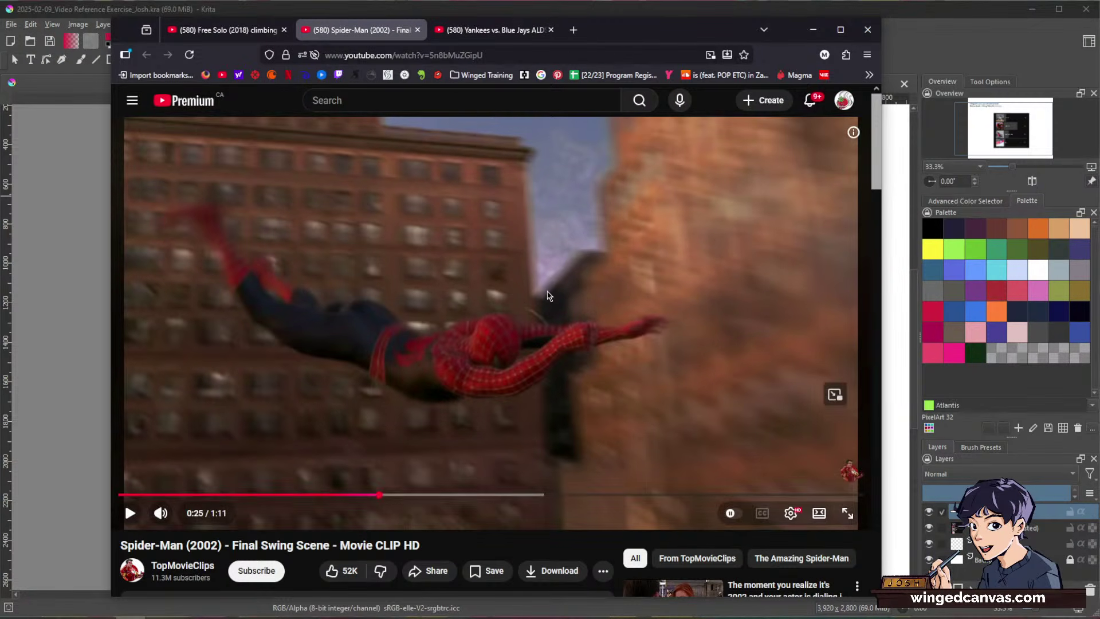
pyautogui.click(160, 513)
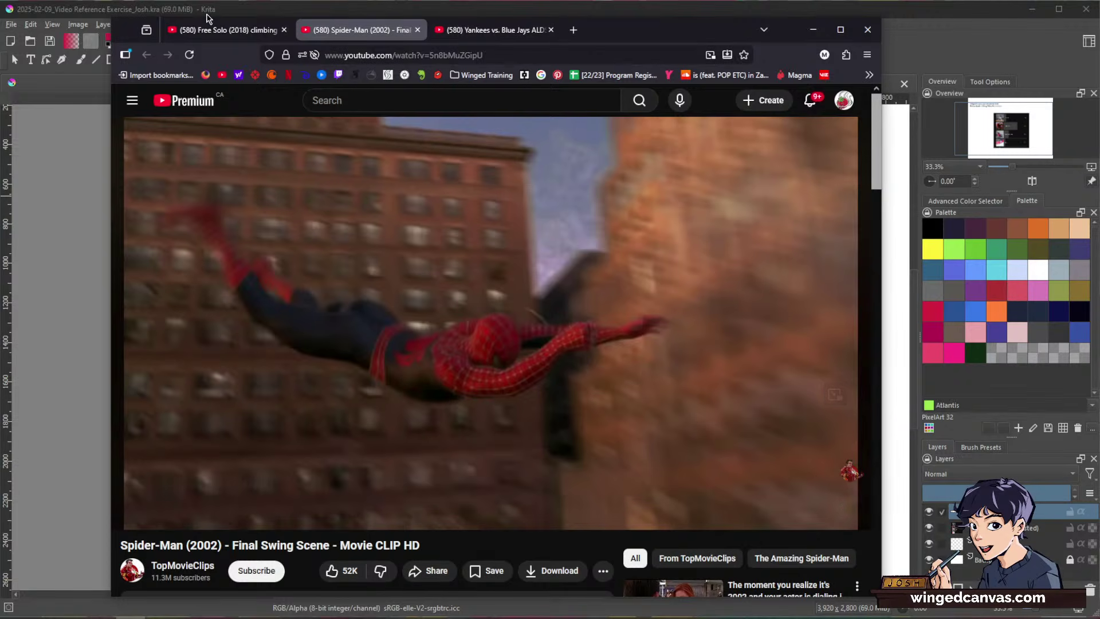
# Step: Look over the Free Solo (2018) climbing scenes video as a possible motion reference
pyautogui.click(222, 33)
pyautogui.click(590, 375)
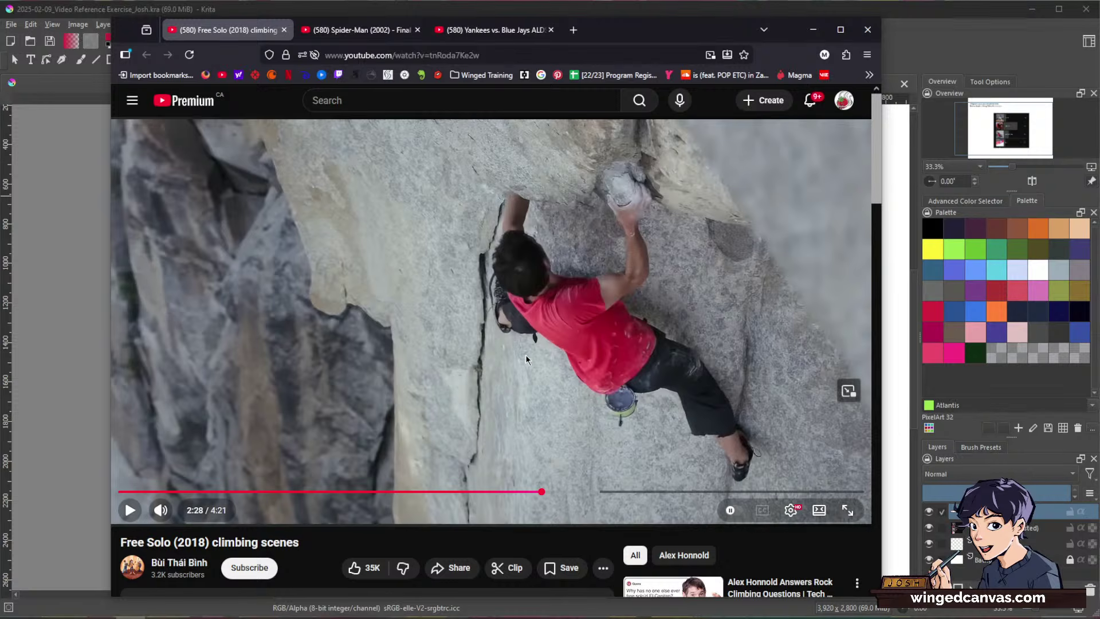
pyautogui.scroll(-1, 525, 354)
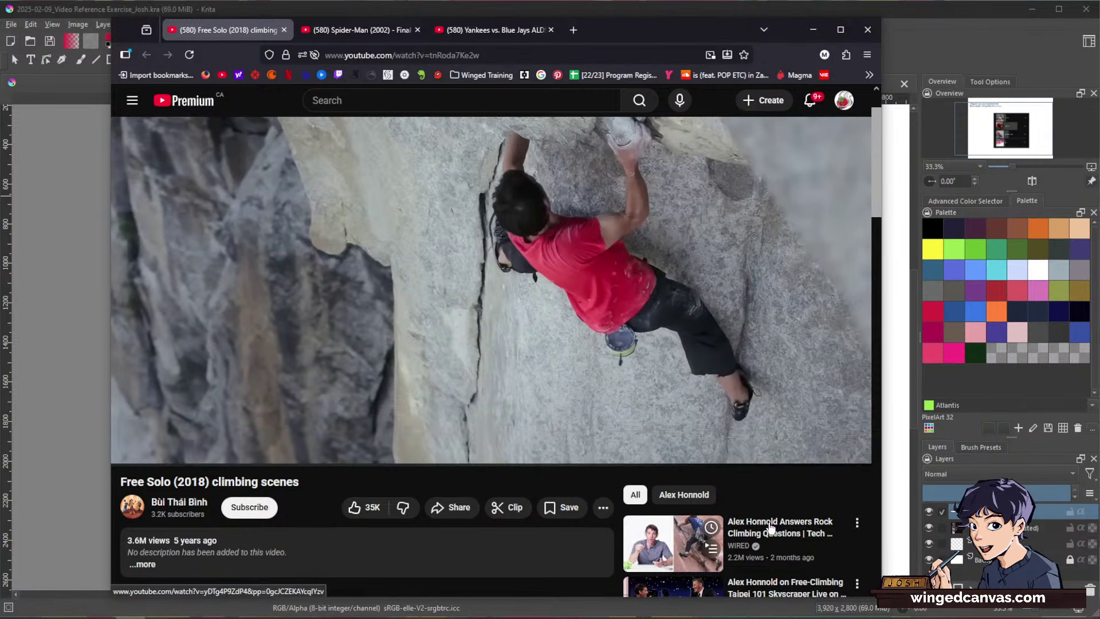
pyautogui.scroll(1, 370, 372)
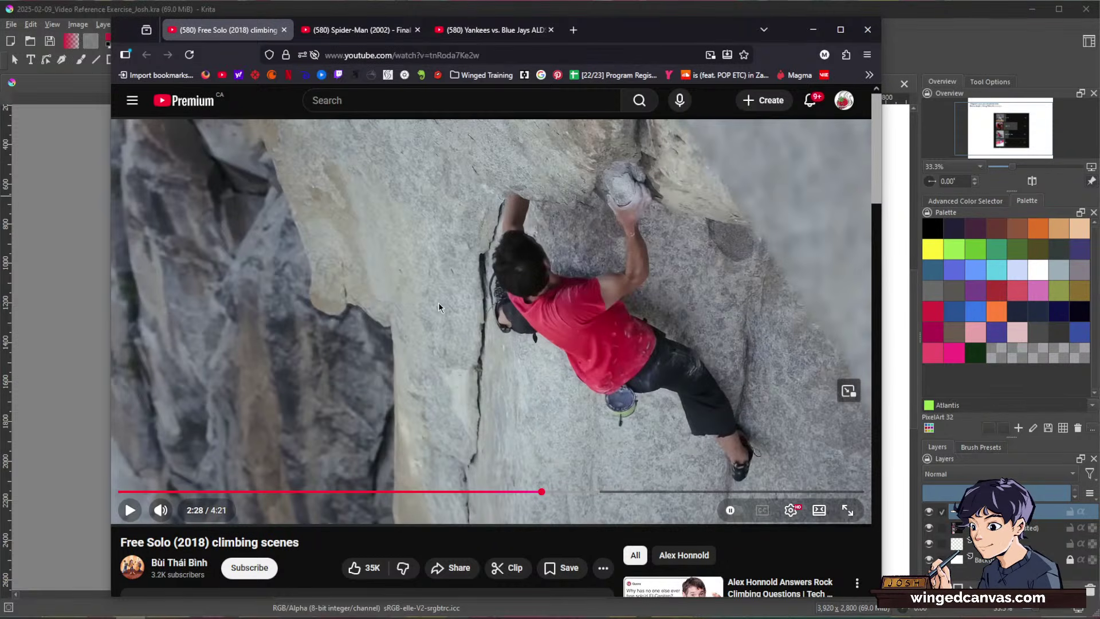
# Step: Return to the Spider-Man swing video, slightly widen the browser window and reposition it over the canvas
pyautogui.click(335, 30)
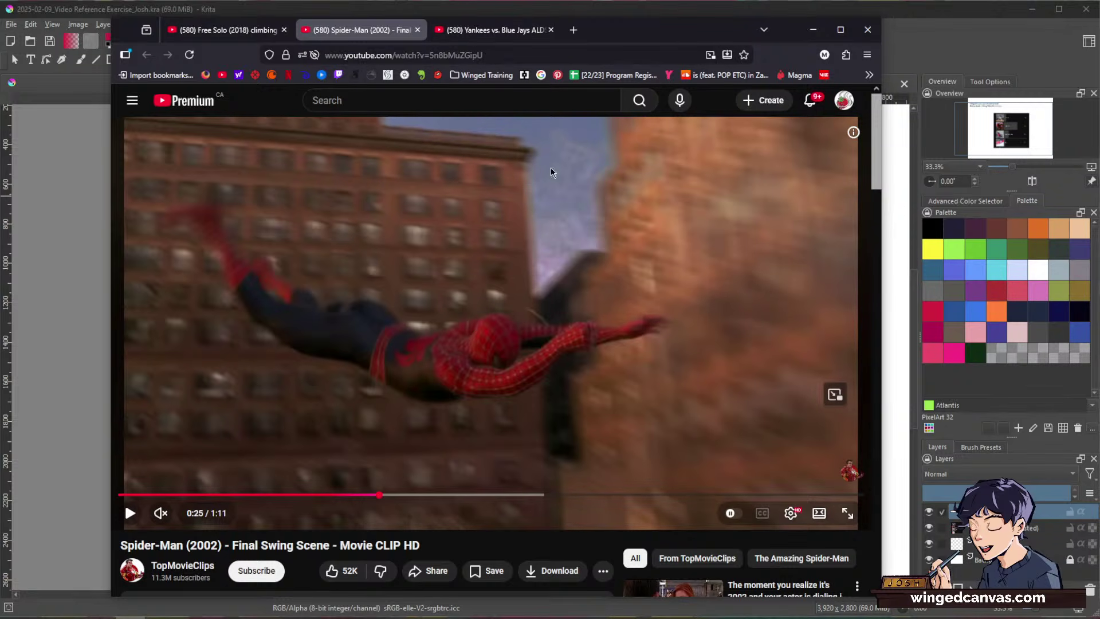
pyautogui.moveTo(660, 32); pyautogui.dragTo(571, 35)
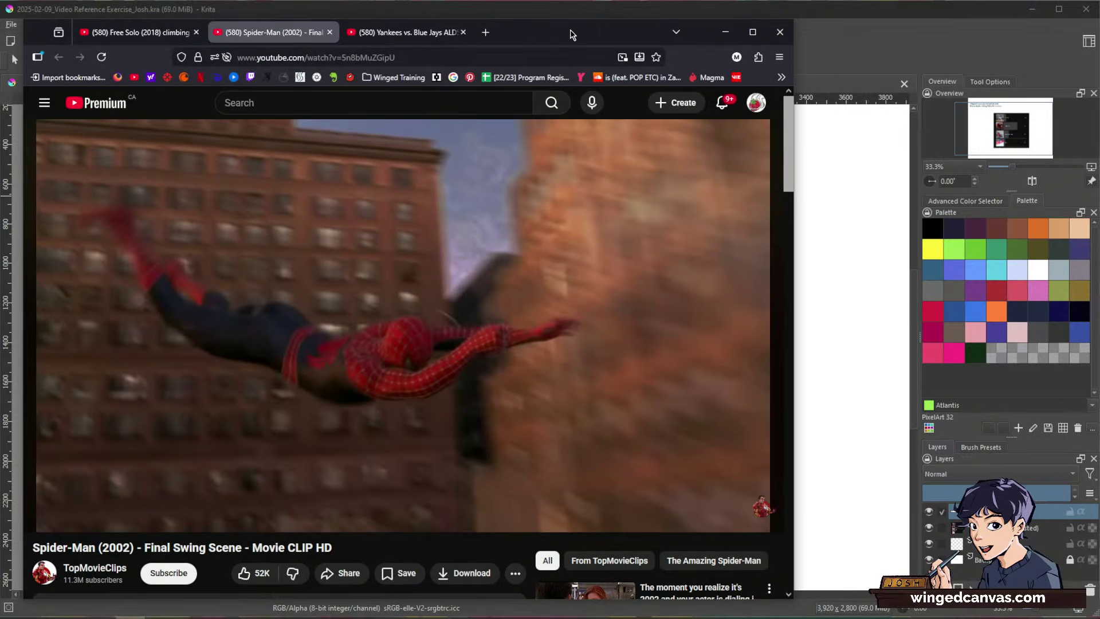
pyautogui.moveTo(795, 225)
pyautogui.mouseDown()
pyautogui.moveTo(952, 227)
pyautogui.moveTo(813, 226)
pyautogui.mouseUp()
pyautogui.moveTo(603, 39); pyautogui.dragTo(677, 43)
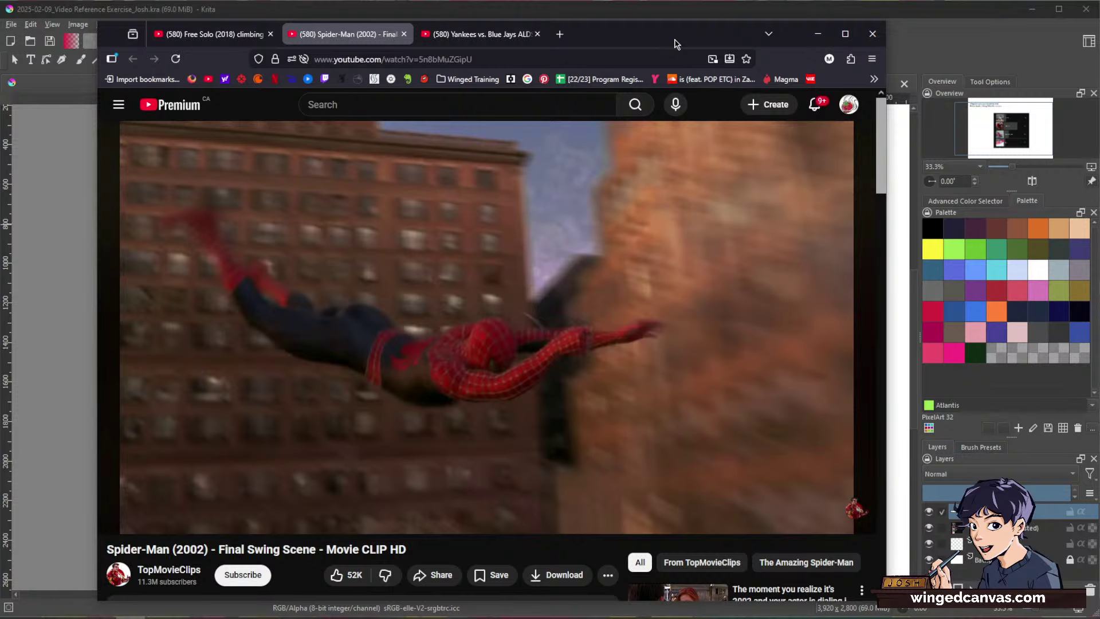
pyautogui.moveTo(675, 44); pyautogui.dragTo(666, 43)
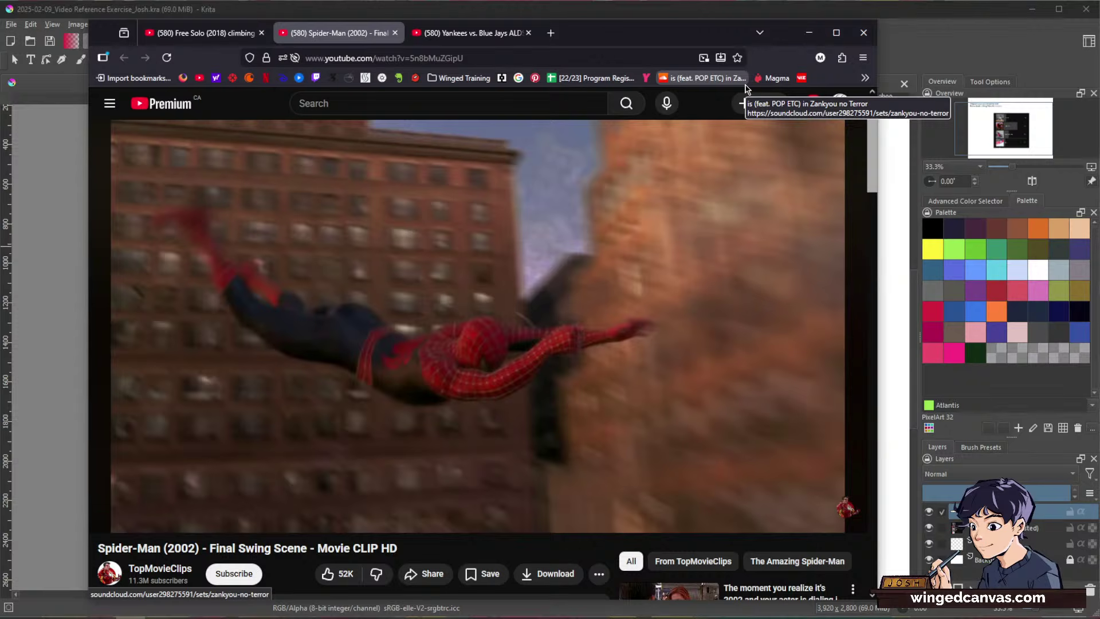
# Step: Play the Spider-Man clip, rewind it five seconds for a replay, and pause in the mid-air swing at 0:26
pyautogui.press('k')
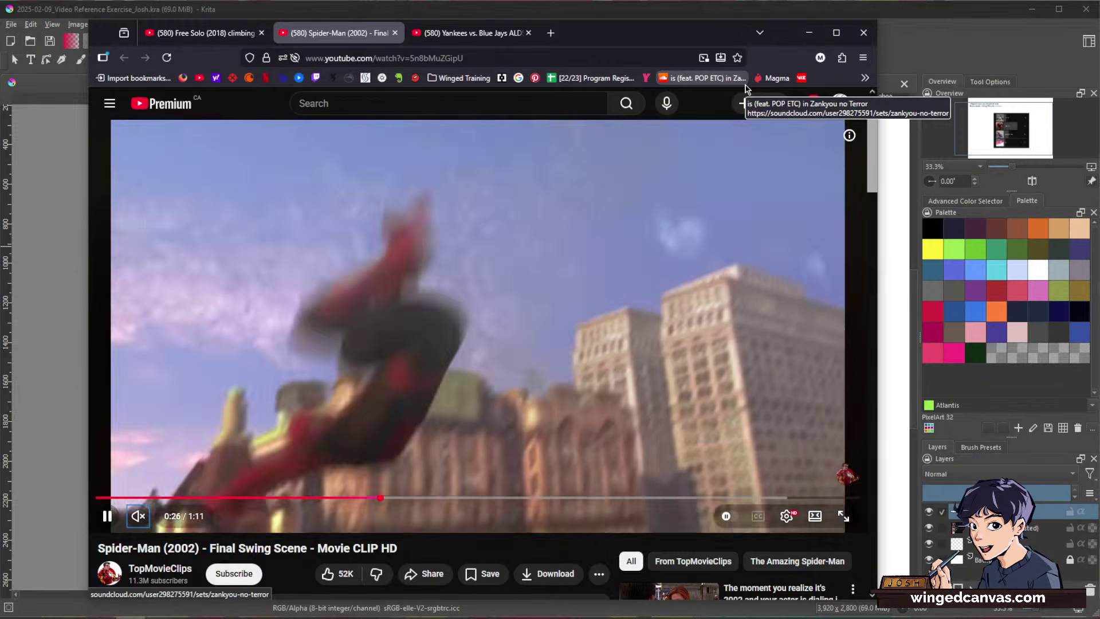
pyautogui.press('space')
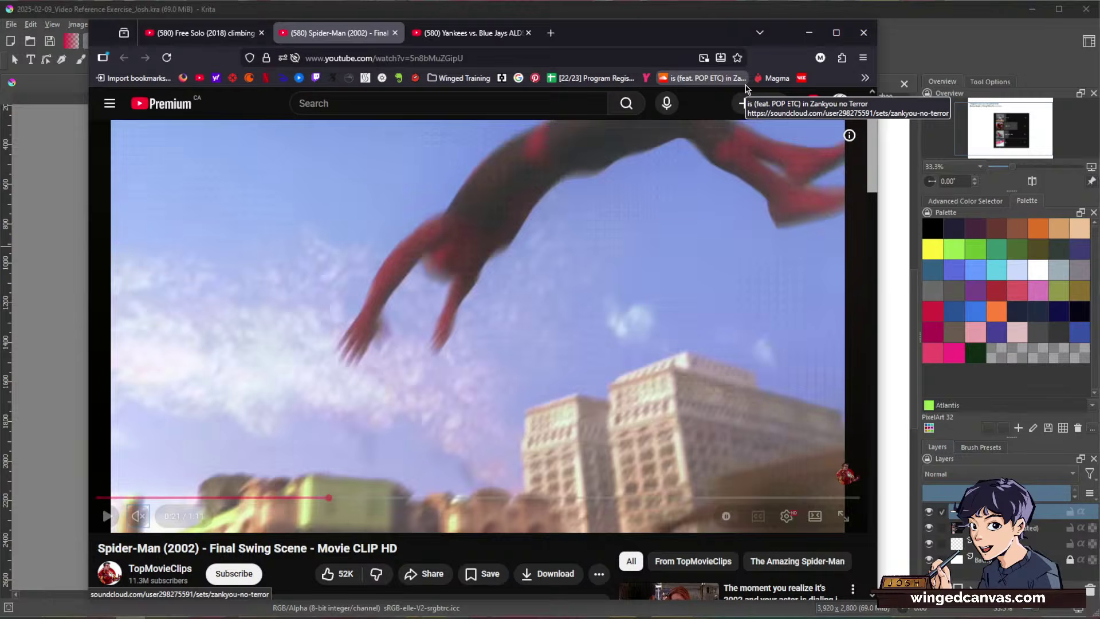
pyautogui.press('Left')
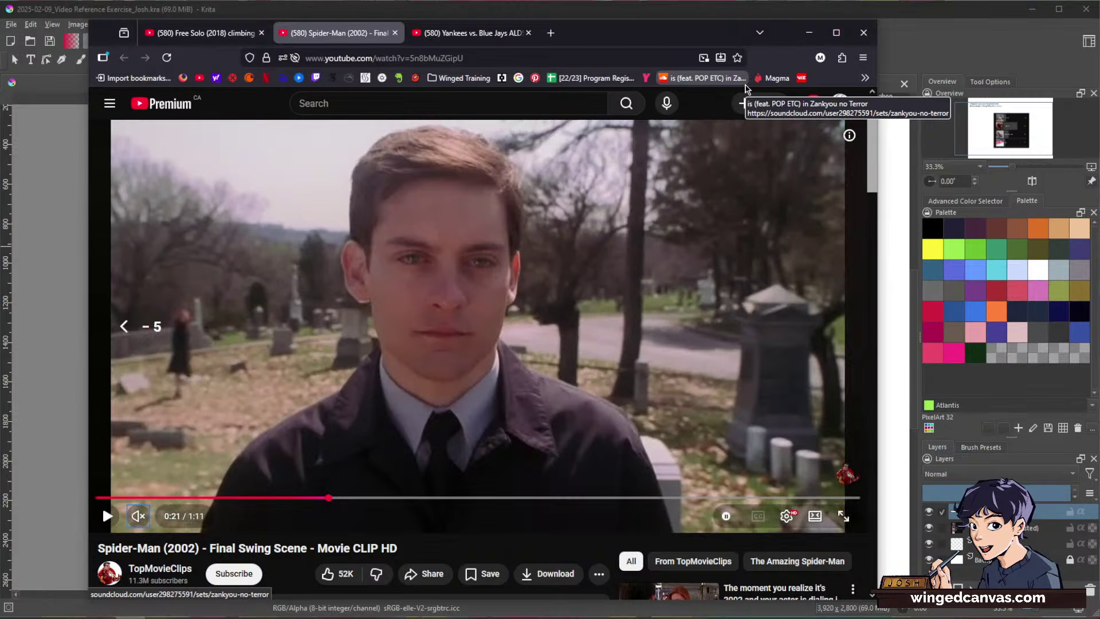
pyautogui.press('space')
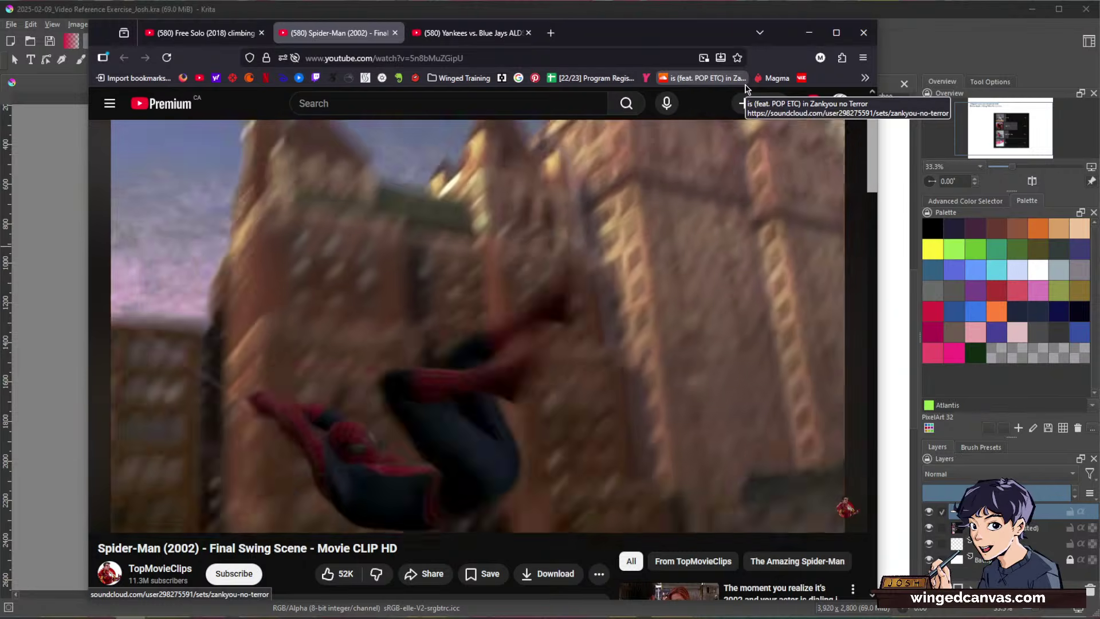
pyautogui.press('space')
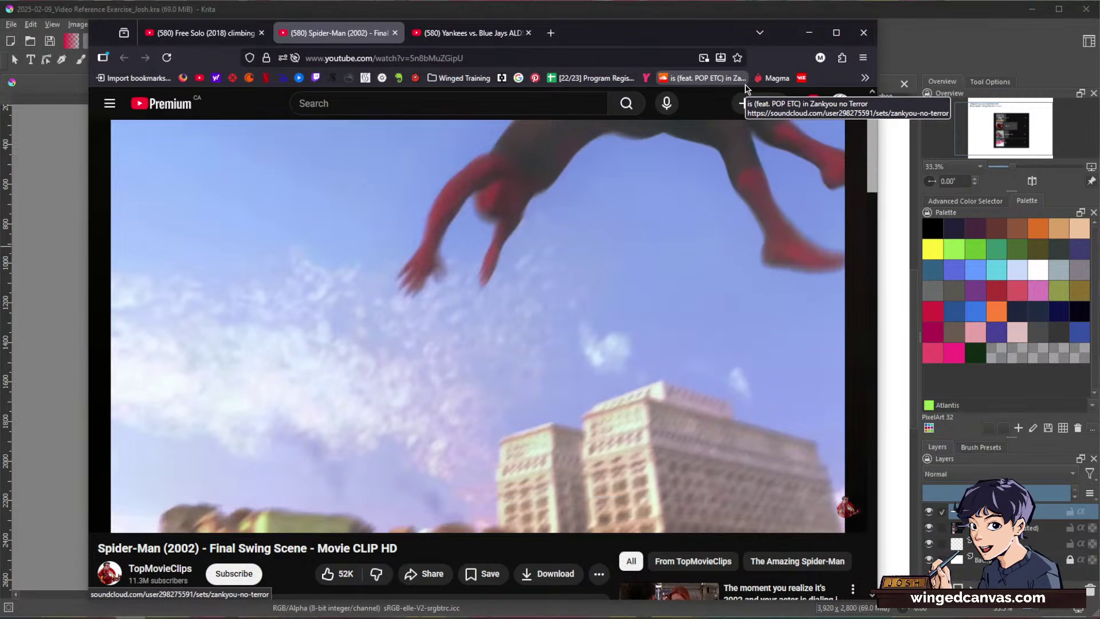
# Step: Step the paused clip backward frame by frame from the mid-air dive to Spider-Man hanging stretched from his web
pyautogui.press(',')
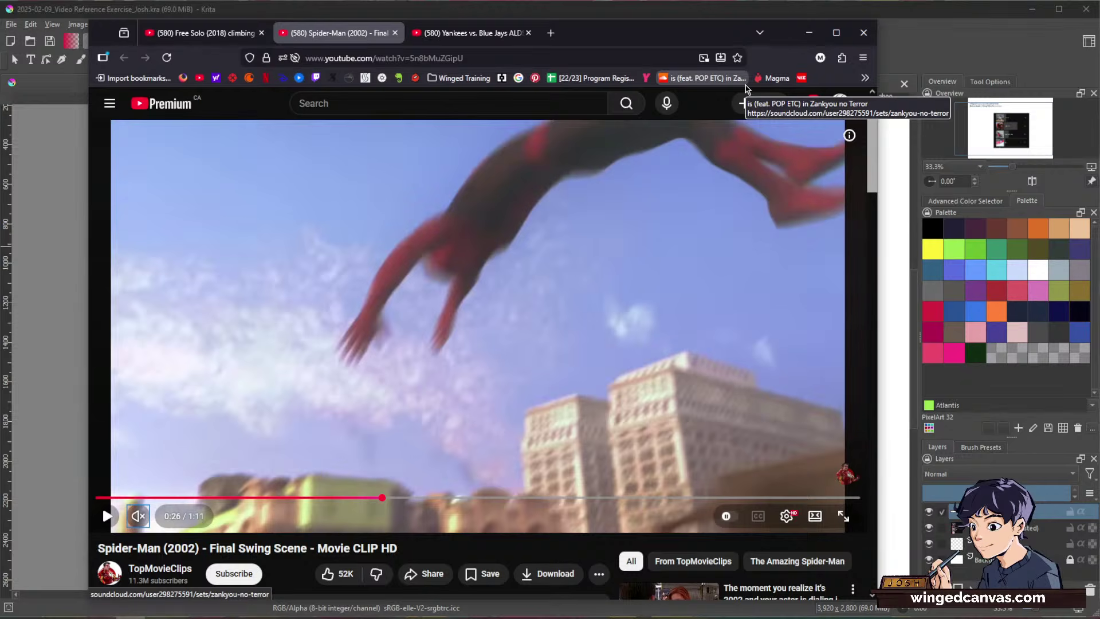
pyautogui.press(',')
pyautogui.press(',')
pyautogui.press(',')
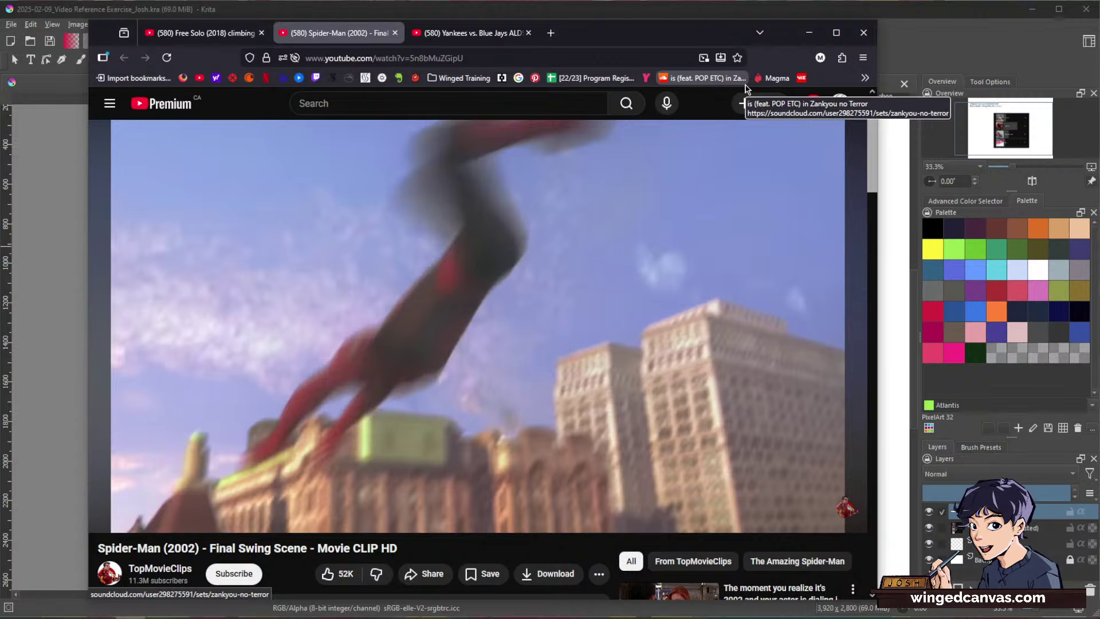
pyautogui.press(',')
pyautogui.press(',')
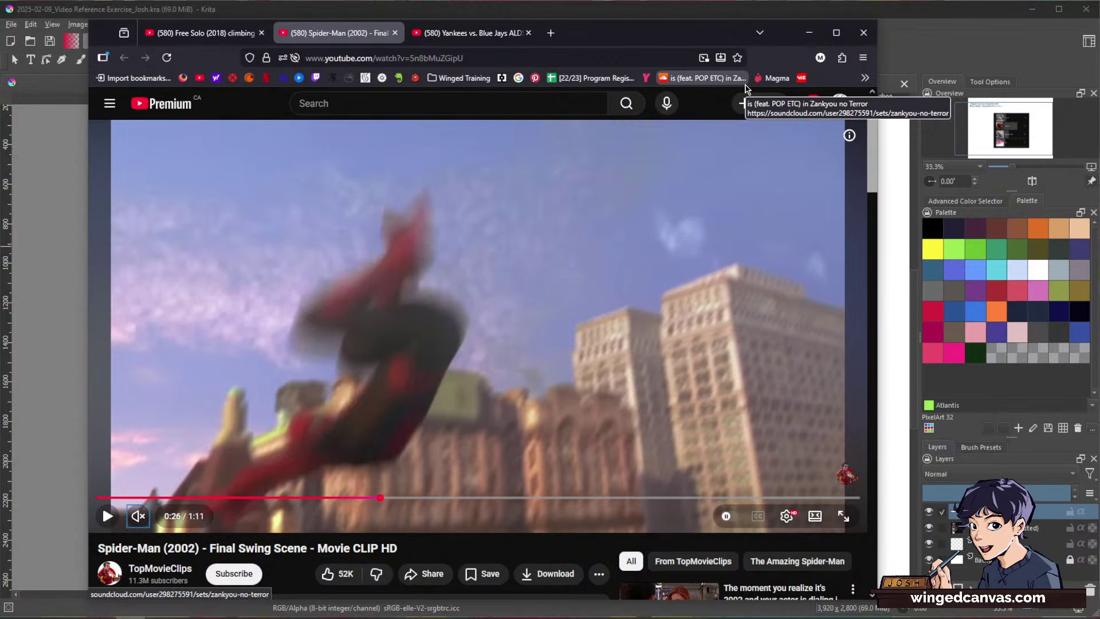
pyautogui.press(',')
pyautogui.press(',')
pyautogui.press(',')
pyautogui.press(',')
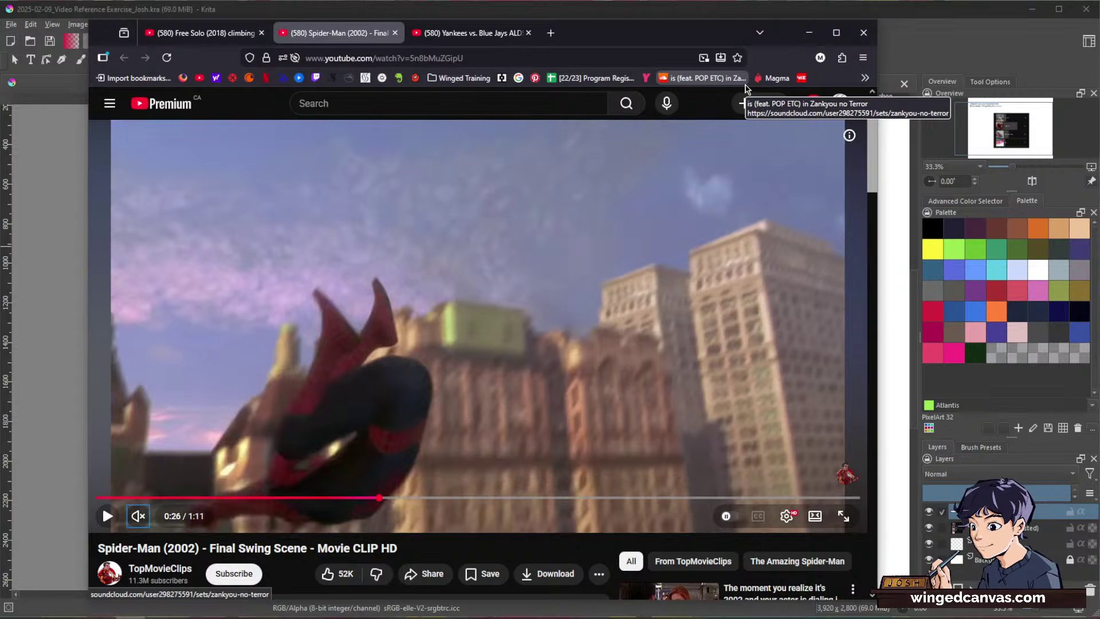
pyautogui.press(',')
pyautogui.press(',')
pyautogui.press(',')
pyautogui.press(',')
pyautogui.press(',')
pyautogui.press(',')
pyautogui.press(',')
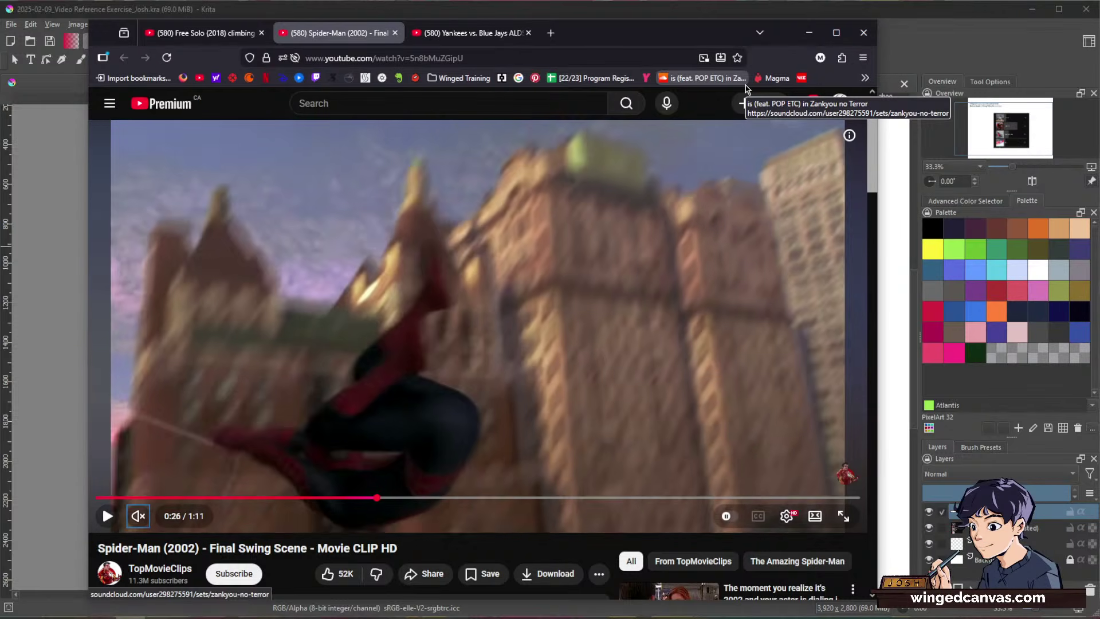
pyautogui.press(',')
pyautogui.press(',')
pyautogui.press(',')
pyautogui.press(',')
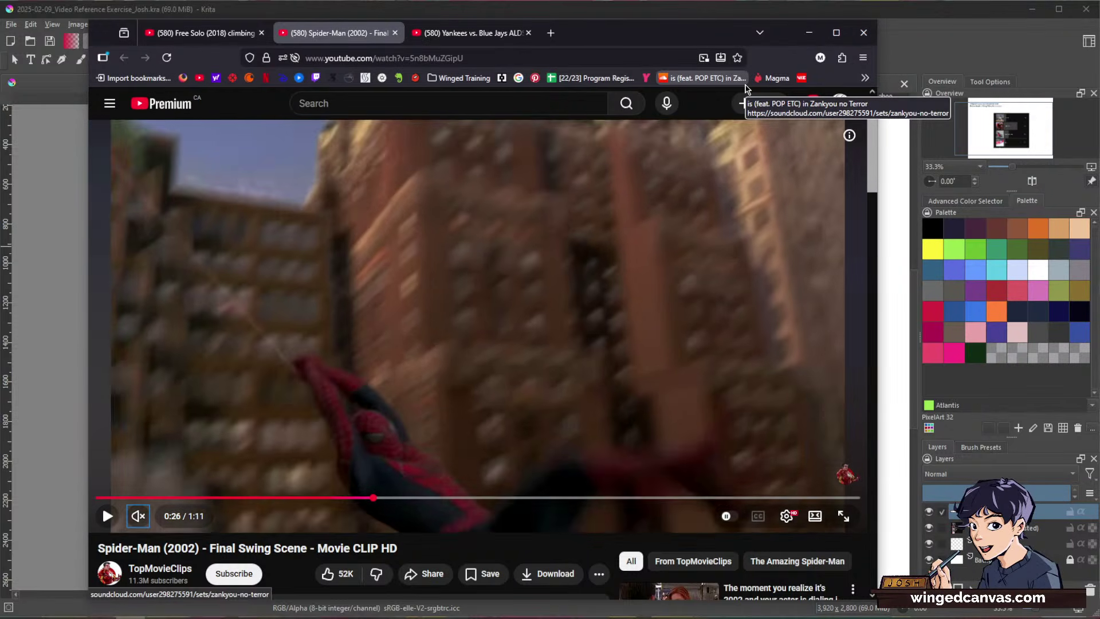
pyautogui.press(',')
pyautogui.press(',')
pyautogui.press(',')
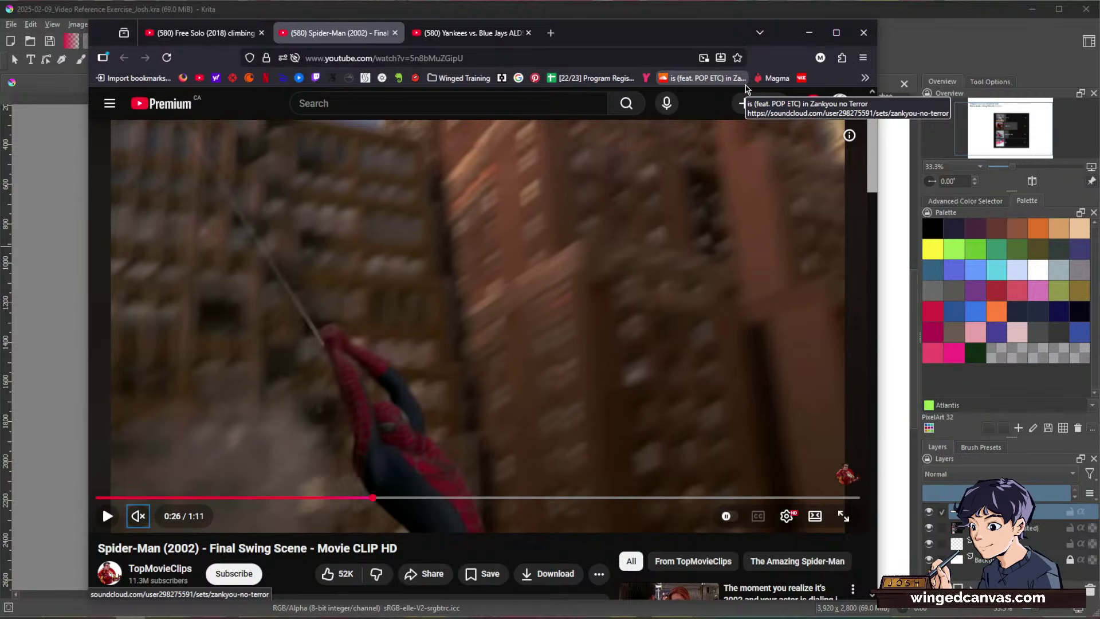
# Step: Step the clip forward frame by frame to the tucked pose with Spider-Man's feet raised in front of the buildings
pyautogui.press('.')
pyautogui.press('.')
pyautogui.press('.')
pyautogui.press('.')
pyautogui.press('.')
pyautogui.press('.')
pyautogui.press('.')
pyautogui.press('.')
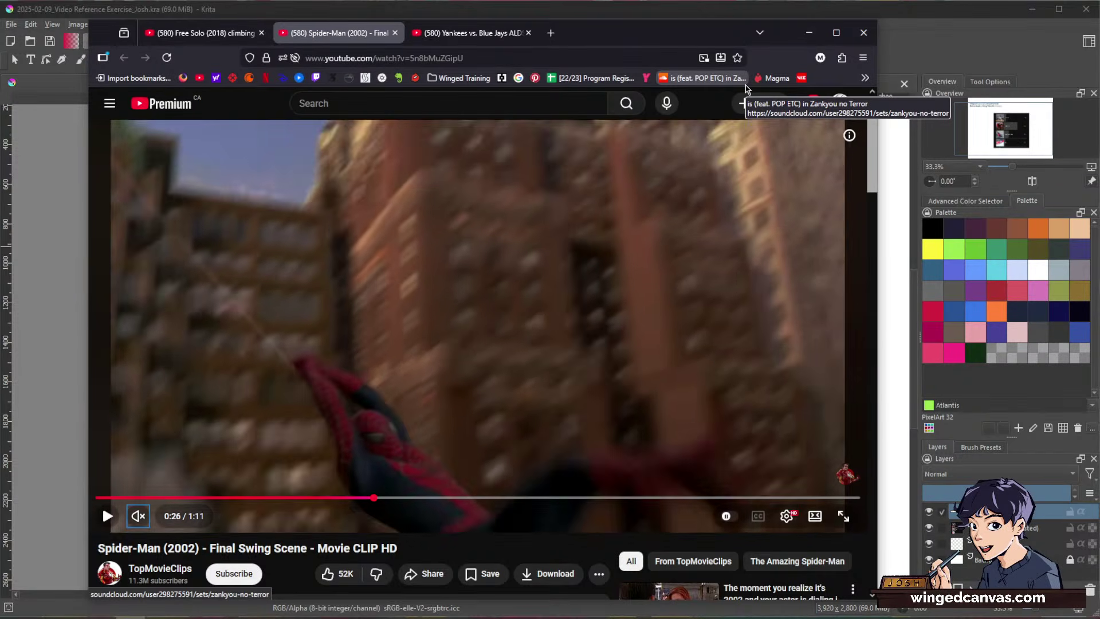
pyautogui.press('.')
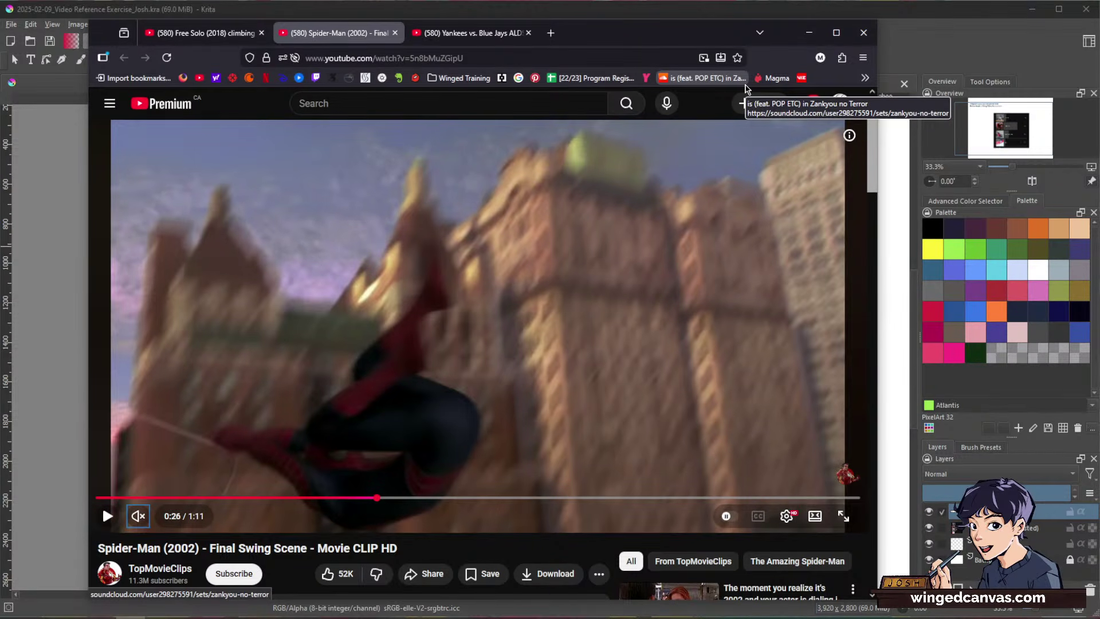
pyautogui.press('.')
pyautogui.press('.')
pyautogui.press('.')
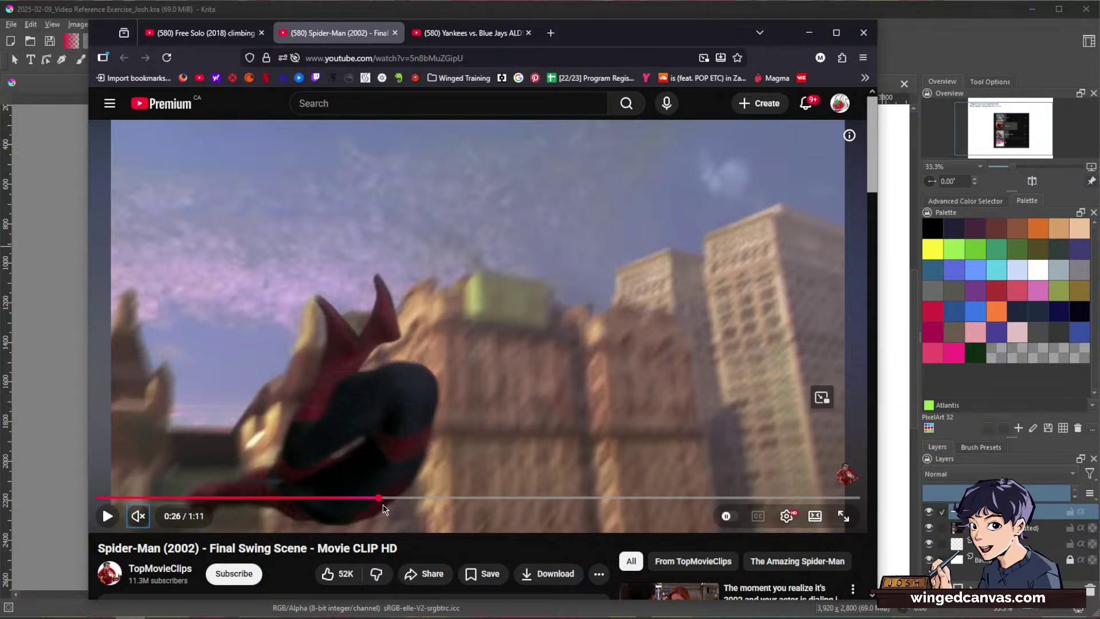
# Step: Scrub the Spider-Man clip with the precise-seeking filmstrip from about 0:28 to 0:44 to look over the swing poses
pyautogui.moveTo(379, 499); pyautogui.dragTo(379, 501)
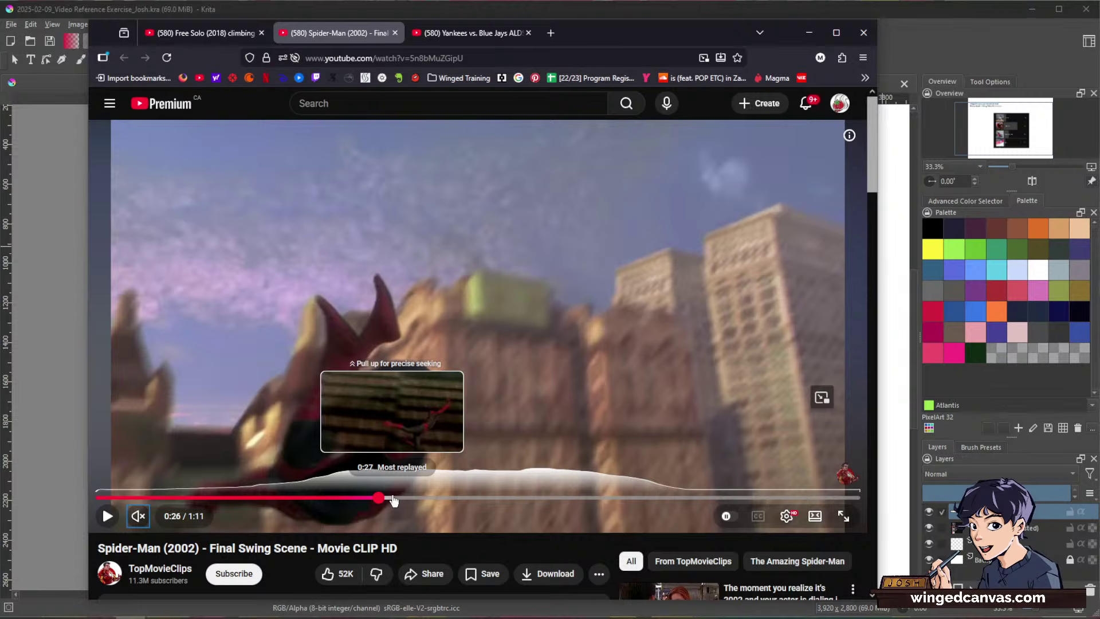
pyautogui.moveTo(393, 501); pyautogui.dragTo(468, 442)
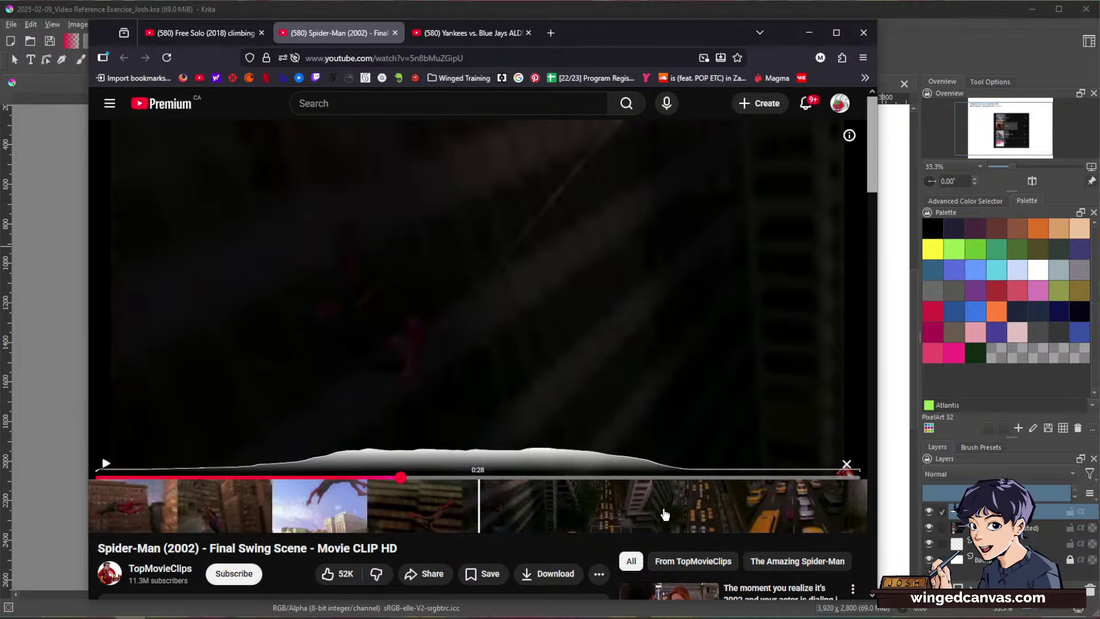
pyautogui.moveTo(664, 513); pyautogui.dragTo(284, 509)
pyautogui.moveTo(744, 505); pyautogui.dragTo(287, 512)
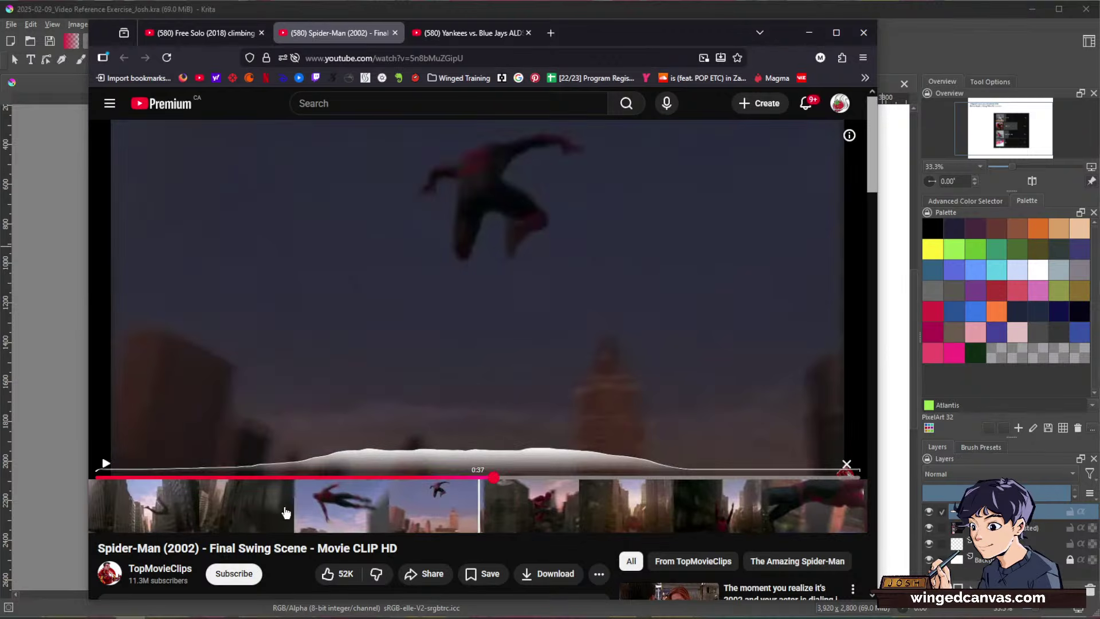
pyautogui.moveTo(619, 518); pyautogui.dragTo(489, 522)
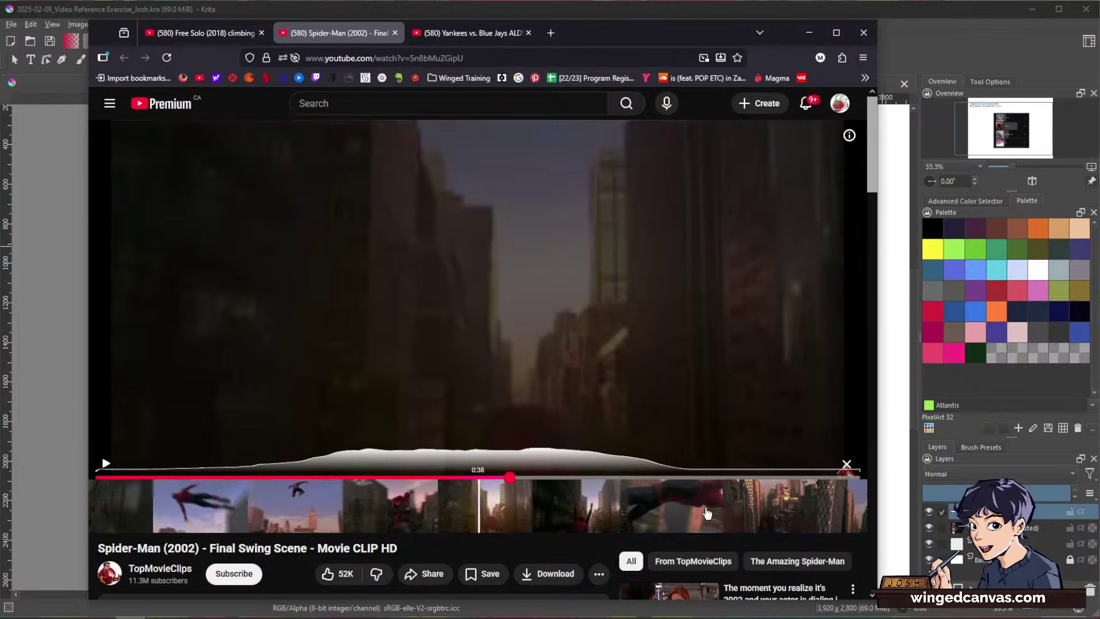
pyautogui.moveTo(710, 513); pyautogui.dragTo(451, 516)
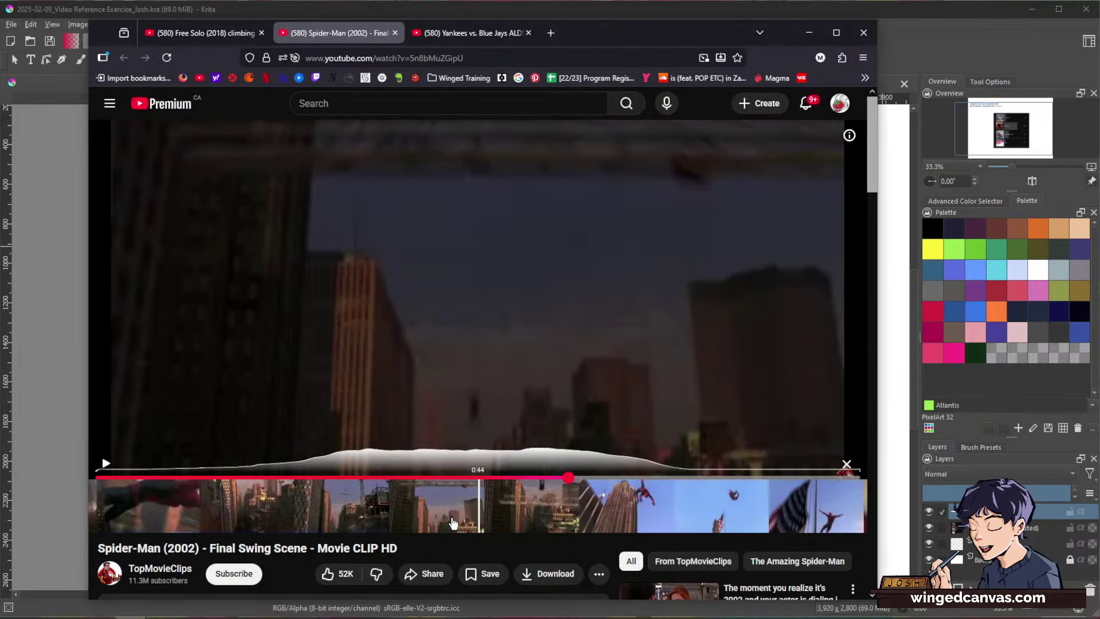
pyautogui.click(510, 330)
pyautogui.click(398, 381)
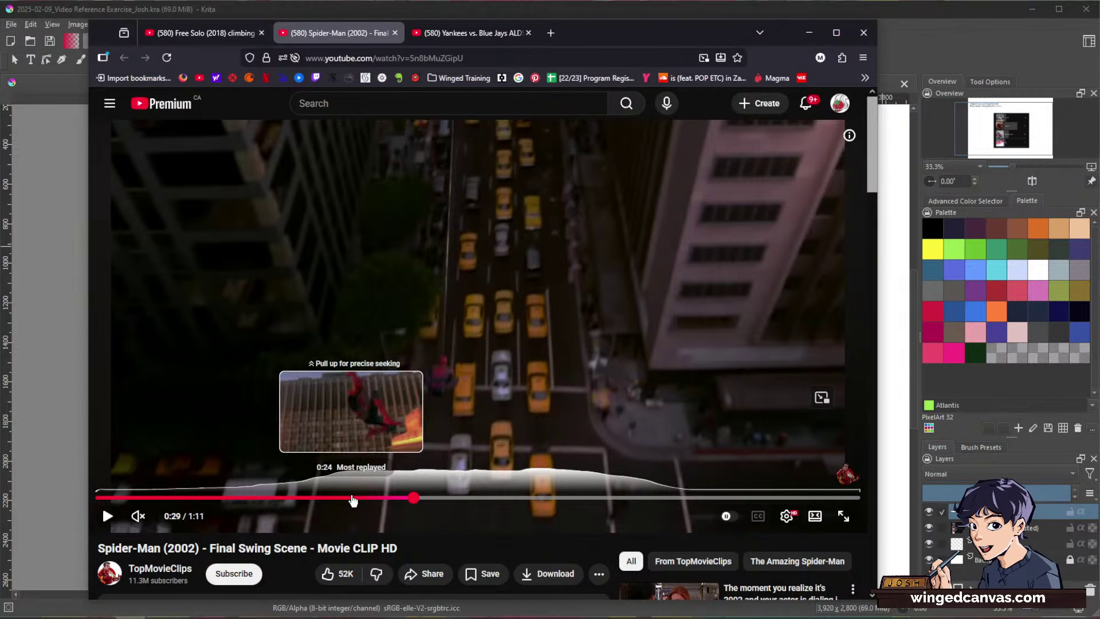
# Step: Scrub the precise-seeking filmstrip forward from 0:29, then back to the mid-air dive at 0:26
pyautogui.moveTo(413, 498); pyautogui.dragTo(410, 381)
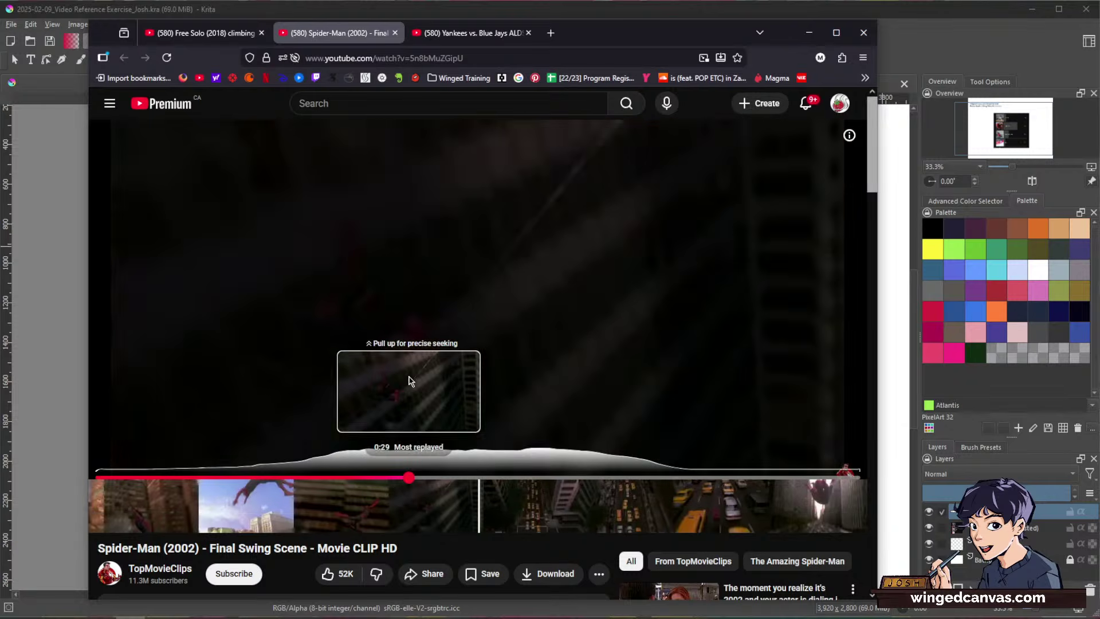
pyautogui.moveTo(813, 515); pyautogui.dragTo(518, 520)
pyautogui.moveTo(636, 518); pyautogui.dragTo(328, 516)
pyautogui.moveTo(538, 518); pyautogui.dragTo(328, 519)
pyautogui.moveTo(435, 517); pyautogui.dragTo(606, 510)
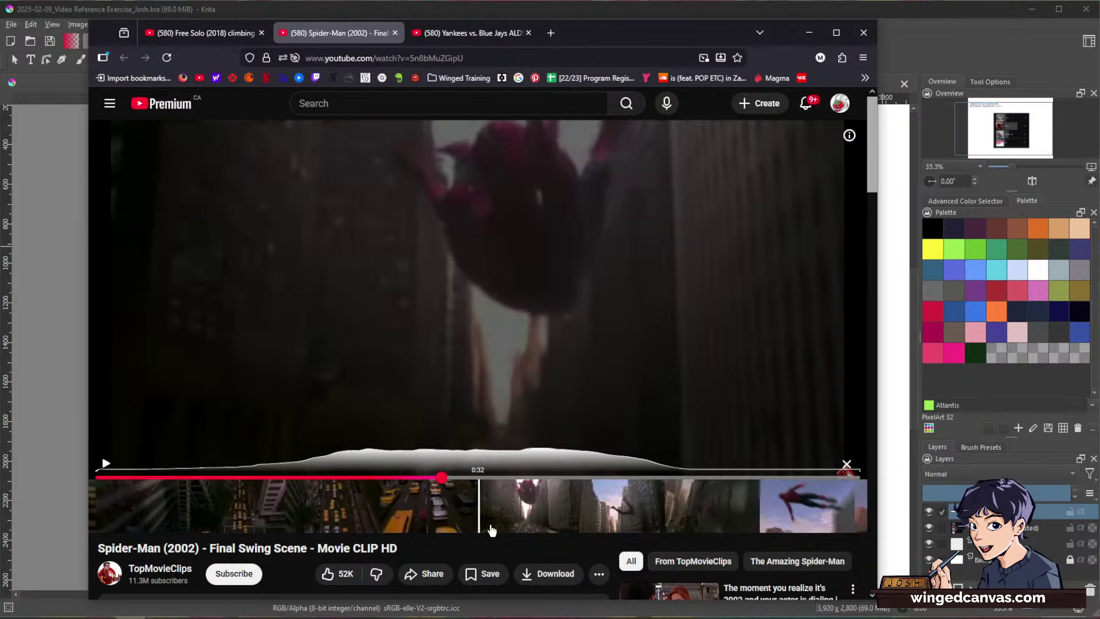
pyautogui.moveTo(492, 530); pyautogui.dragTo(676, 511)
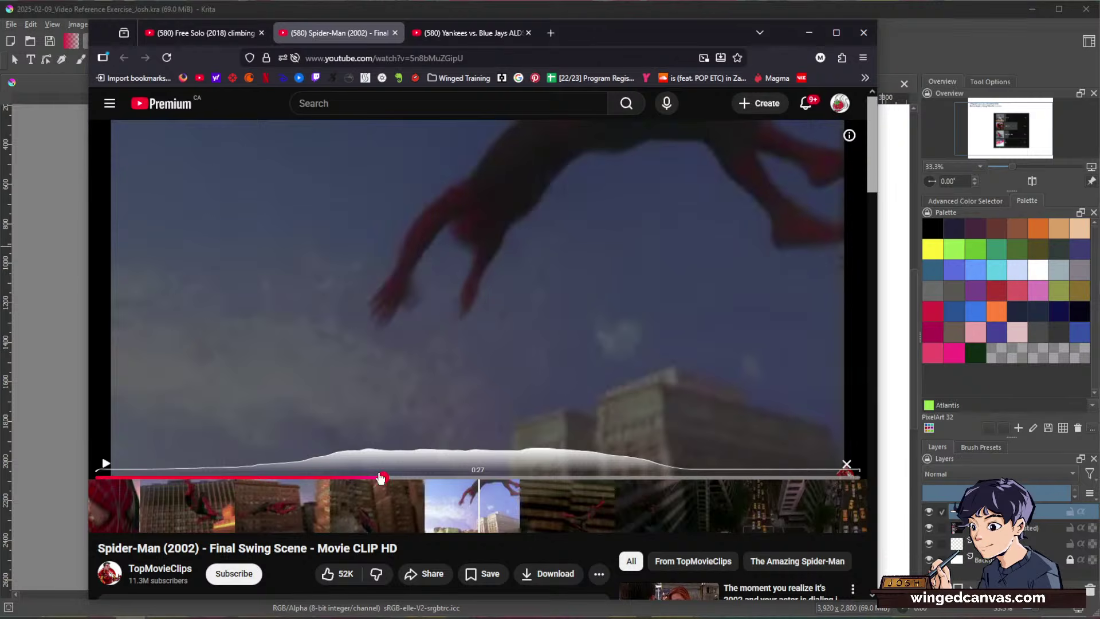
pyautogui.moveTo(400, 519); pyautogui.dragTo(669, 527)
pyautogui.moveTo(440, 522); pyautogui.dragTo(590, 520)
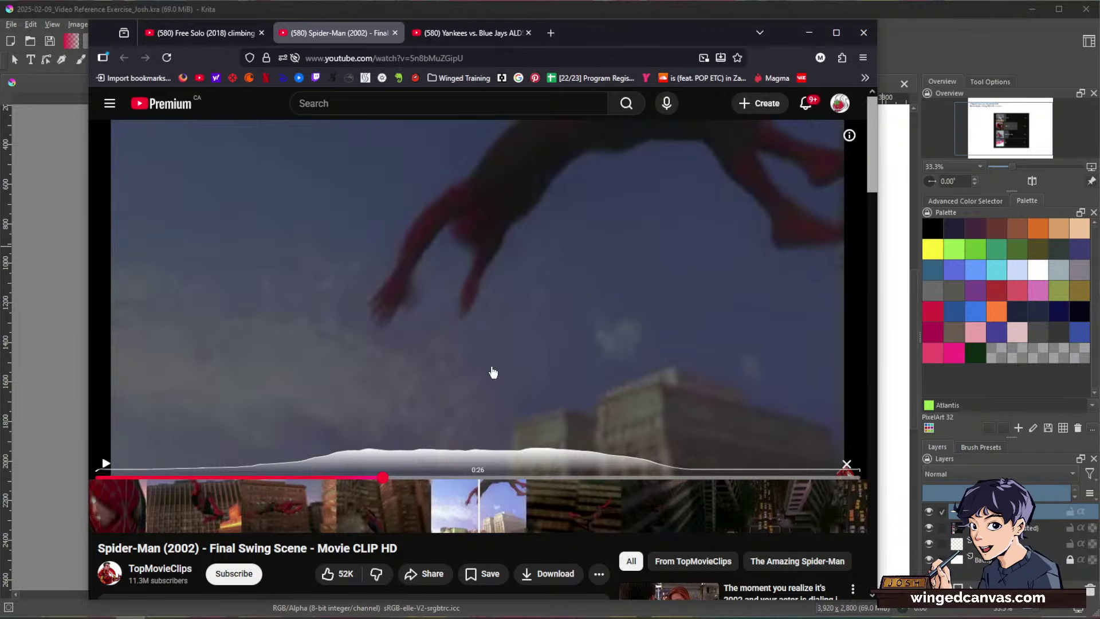
# Step: Play the clip, pause on the upward swing between the skyscrapers, and shift the browser window slightly across the canvas
pyautogui.click(474, 318)
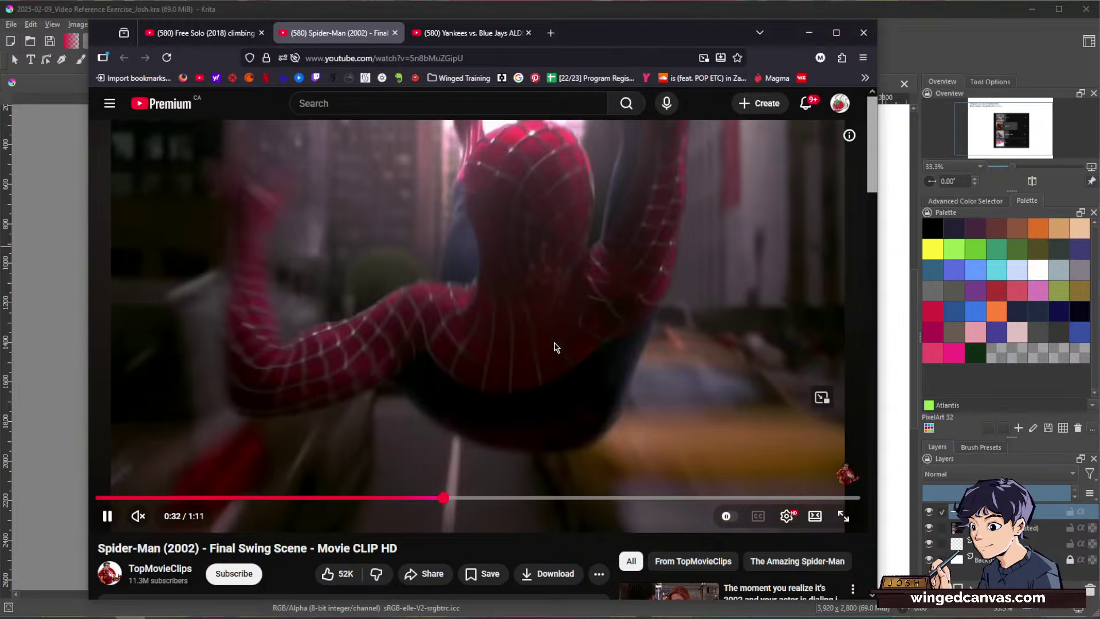
pyautogui.click(554, 347)
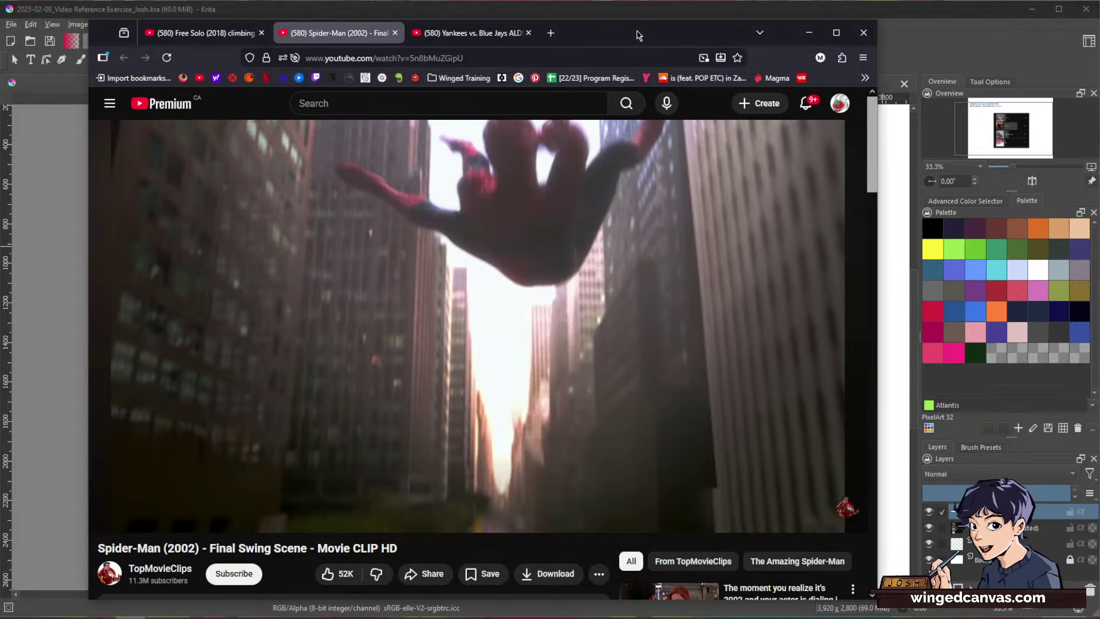
pyautogui.moveTo(640, 41); pyautogui.dragTo(612, 38)
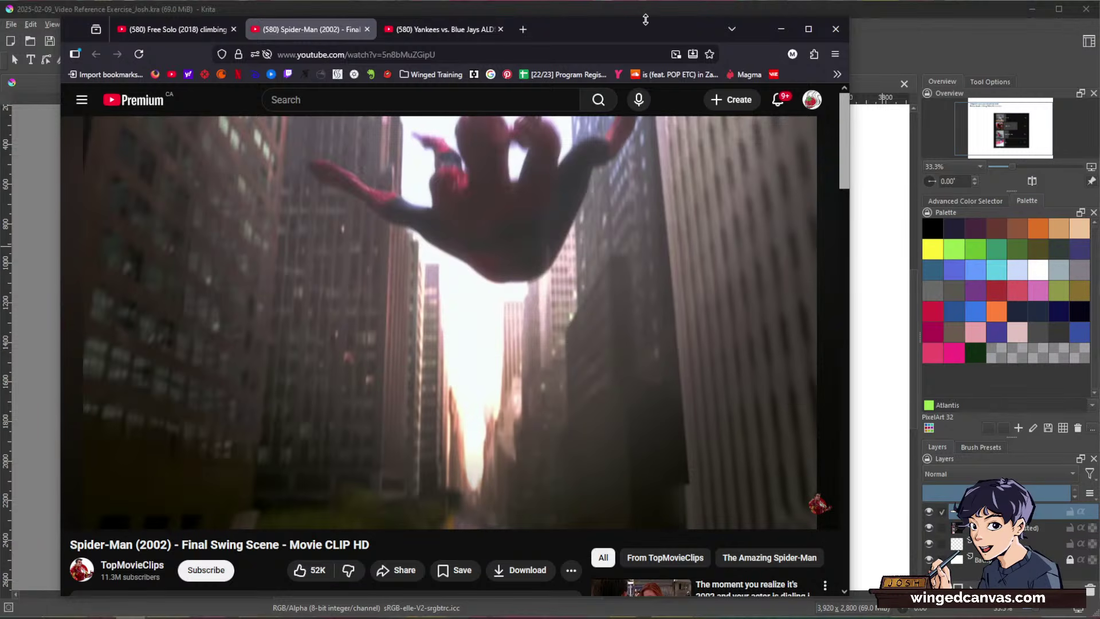
# Step: Step the paused clip forward frame by frame through the upward swing between the skyscrapers to 0:33
pyautogui.press('.')
pyautogui.press('.')
pyautogui.press('.')
pyautogui.press('.')
pyautogui.press('.')
pyautogui.press('.')
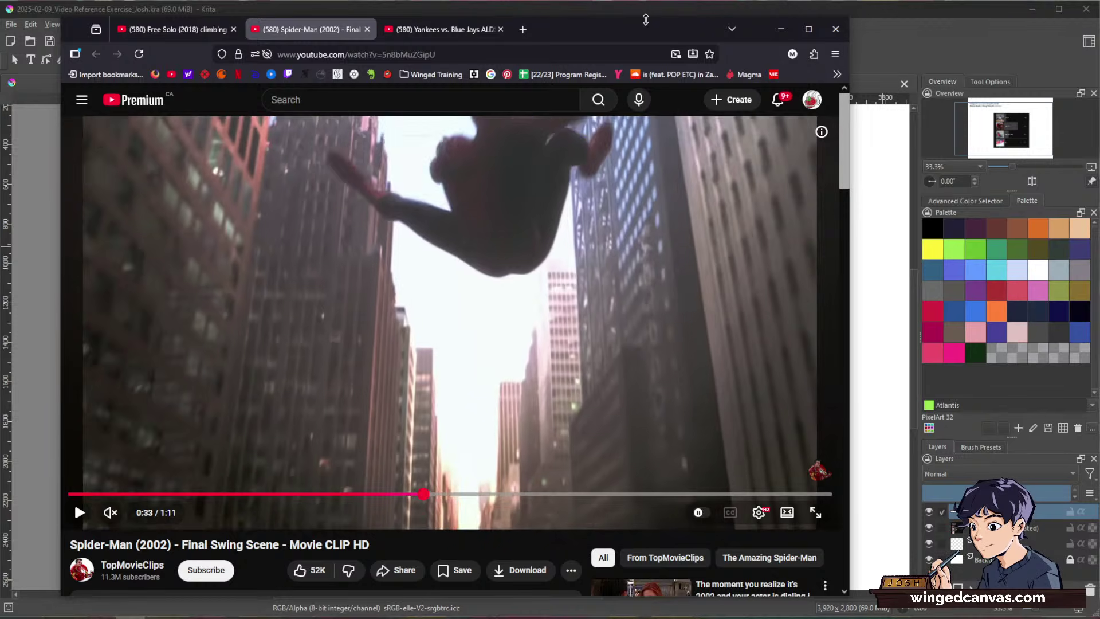
# Step: Play and pause the clip in short bursts from 0:33 to 0:38 to examine successive swing poses
pyautogui.press('k')
pyautogui.press('k')
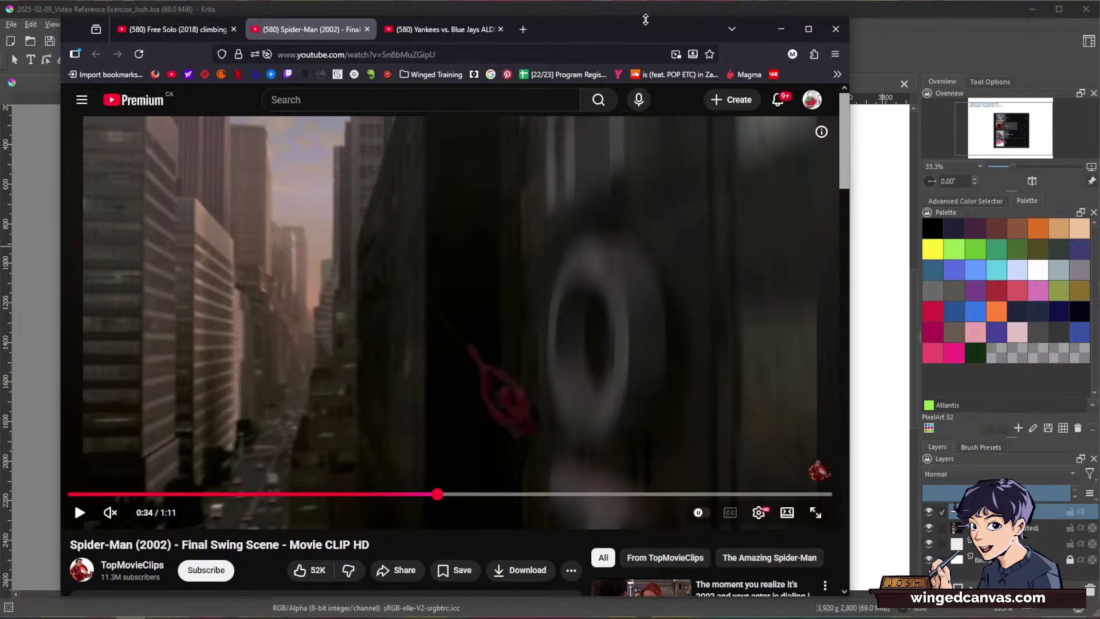
pyautogui.press('k')
pyautogui.press('k')
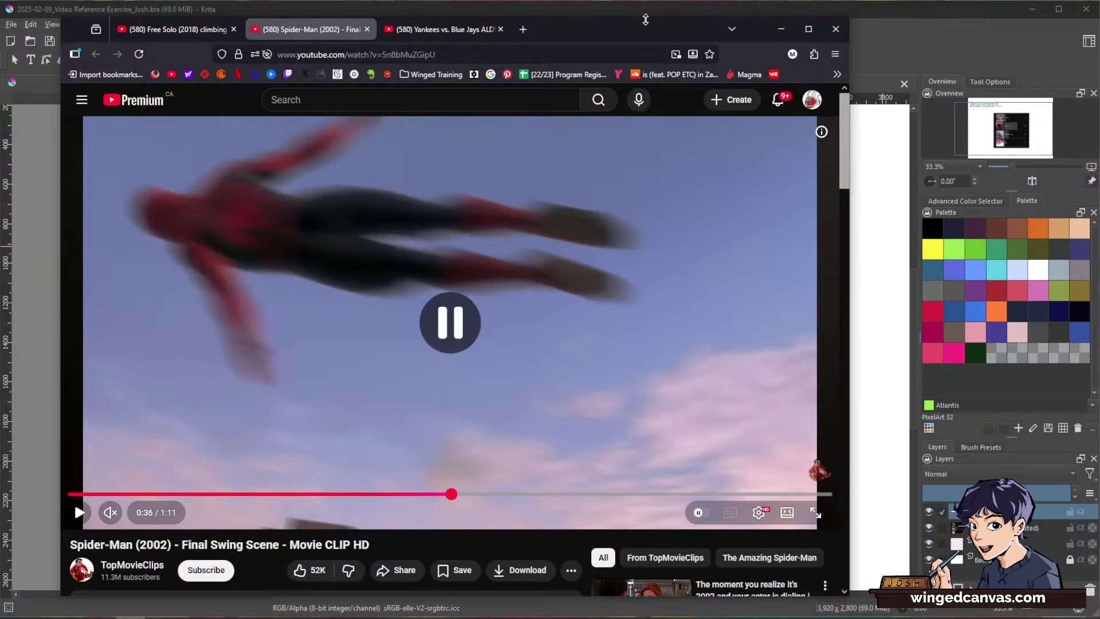
pyautogui.press('k')
pyautogui.press('k')
pyautogui.press('k')
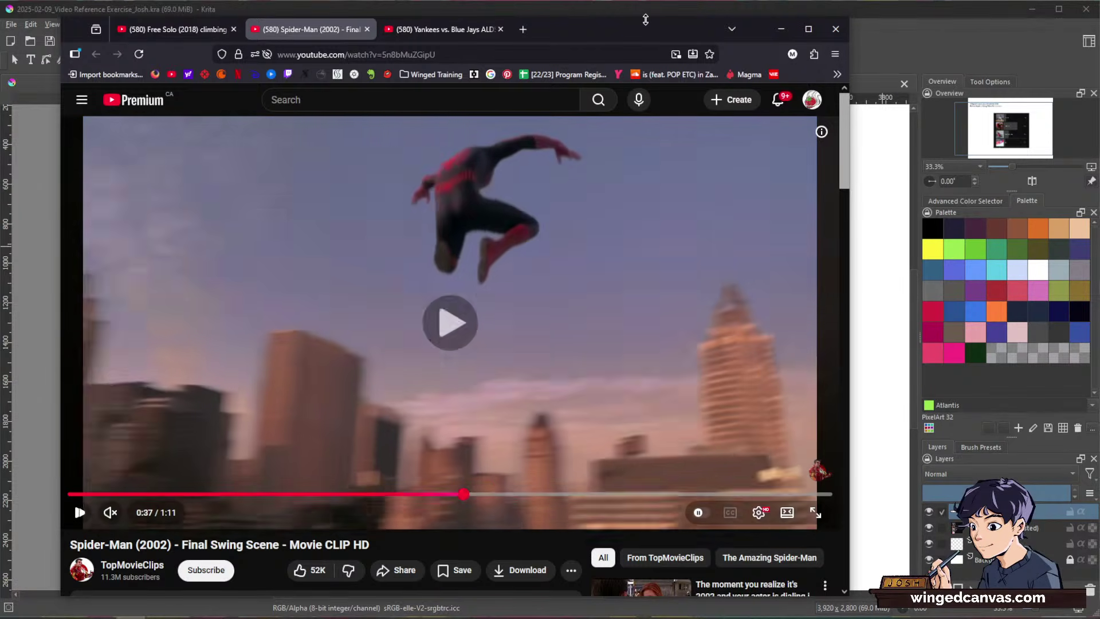
pyautogui.press('k')
pyautogui.press('k')
pyautogui.press('k')
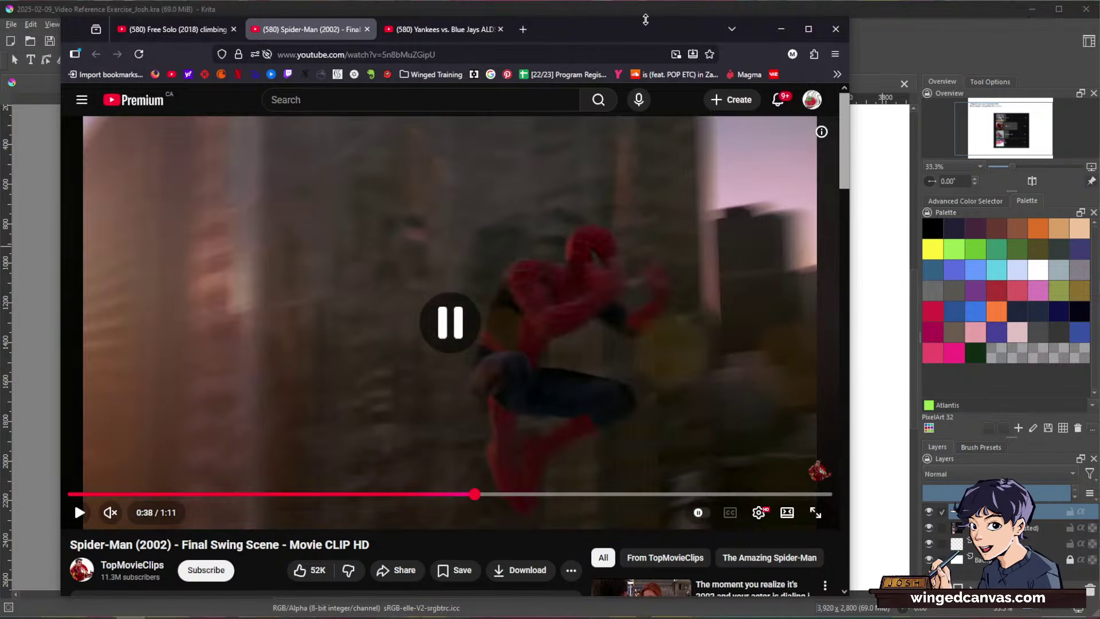
pyautogui.press('k')
pyautogui.press('k')
# Step: Step the clip backward frame by frame from 0:38 to the crouched leap with one arm outstretched at 0:37
pyautogui.press(',')
pyautogui.press(',')
pyautogui.press(',')
pyautogui.press(',')
pyautogui.press(',')
pyautogui.press(',')
pyautogui.press(',')
pyautogui.press(',')
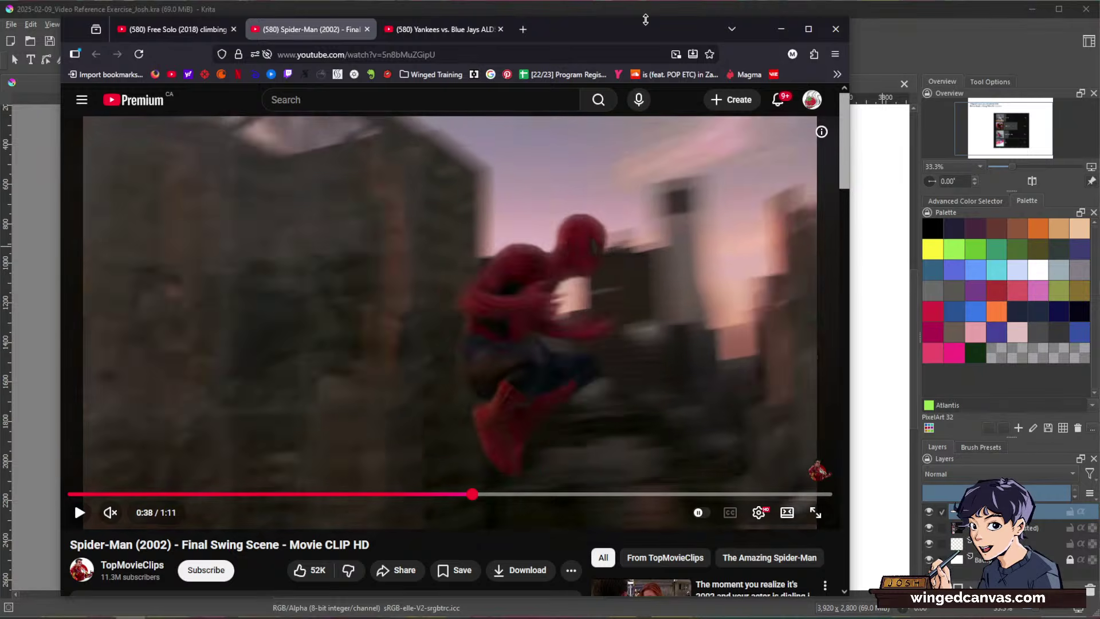
pyautogui.press(',')
pyautogui.press(',')
pyautogui.press(',')
pyautogui.press(',')
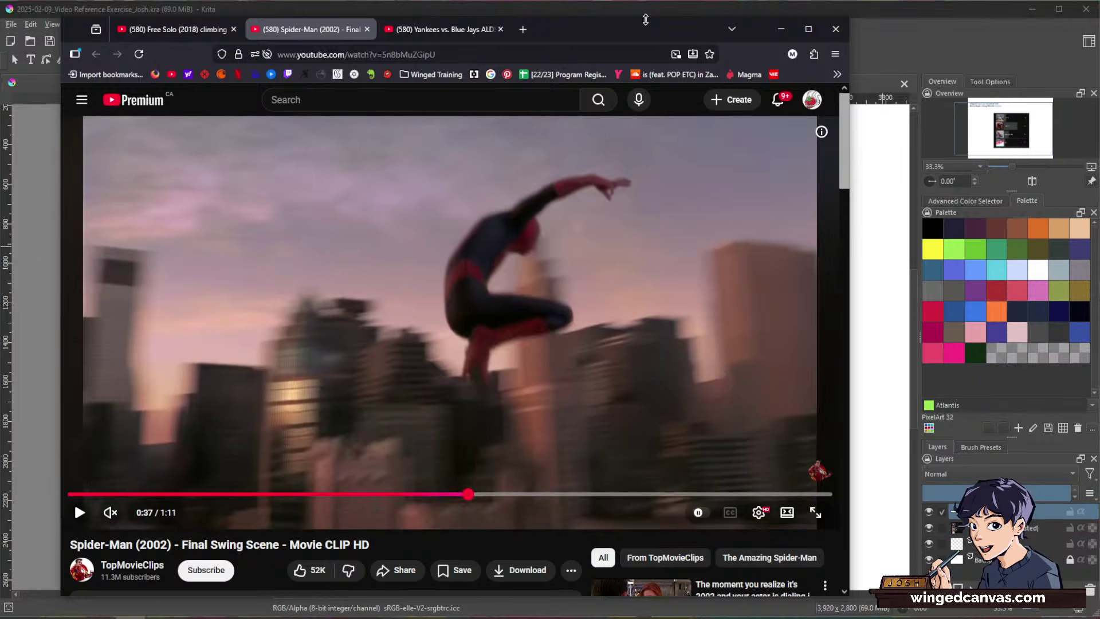
# Step: Step back and forth frame by frame around the high mid-air leap above the skyline at 0:37
pyautogui.press(',')
pyautogui.press(',')
pyautogui.press(',')
pyautogui.press(',')
pyautogui.press(',')
pyautogui.press(',')
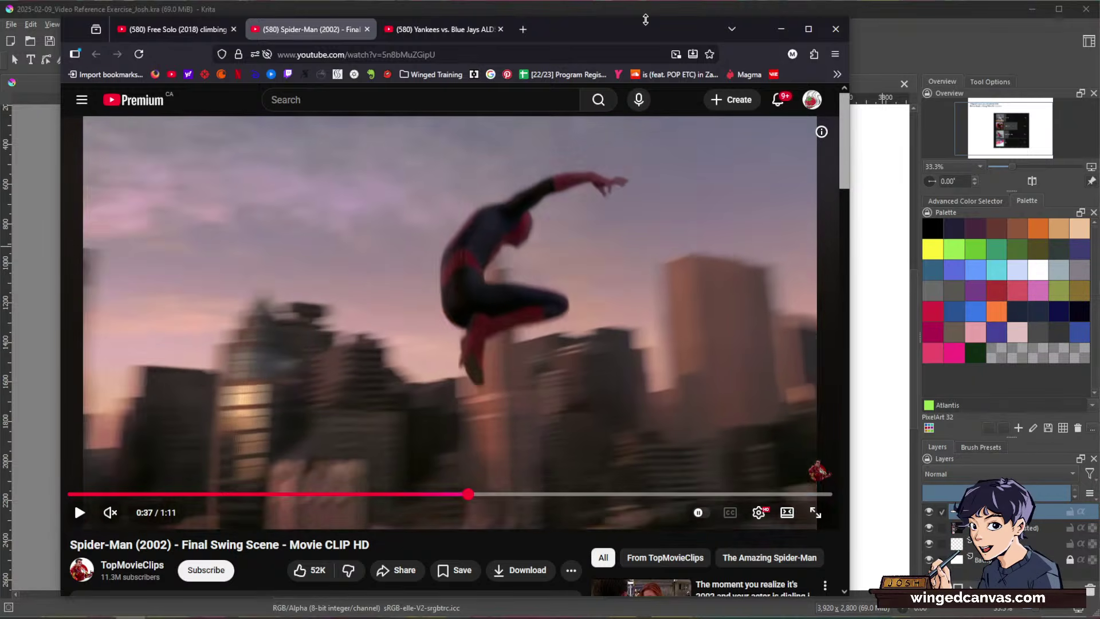
pyautogui.press(',')
pyautogui.press(',')
pyautogui.press(',')
pyautogui.press(',')
pyautogui.press(',')
pyautogui.press(',')
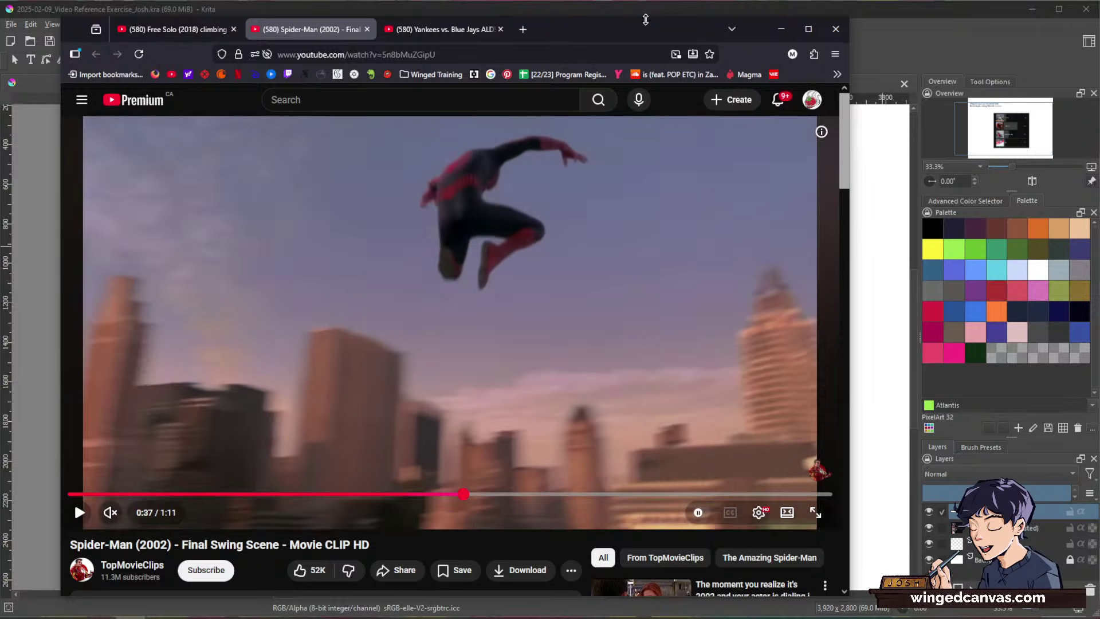
pyautogui.press('.')
pyautogui.press('.')
pyautogui.press('.')
pyautogui.press('.')
pyautogui.press('.')
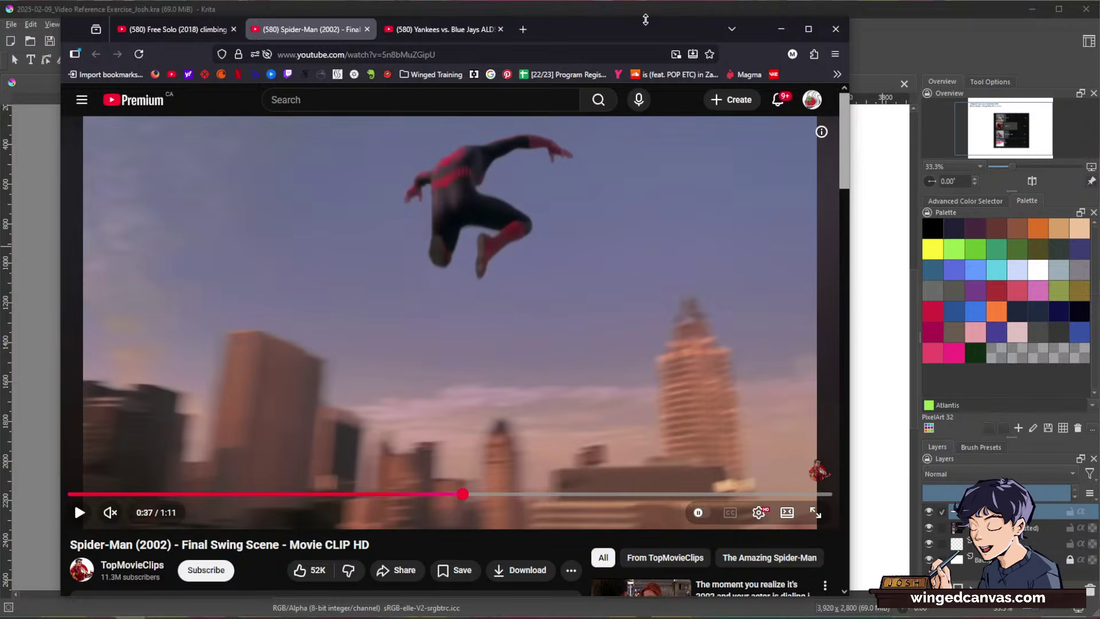
# Step: Jump the clip to the kicking swing pose at 0:27, slightly narrow the browser window, and move it off the canvas
pyautogui.click(364, 495)
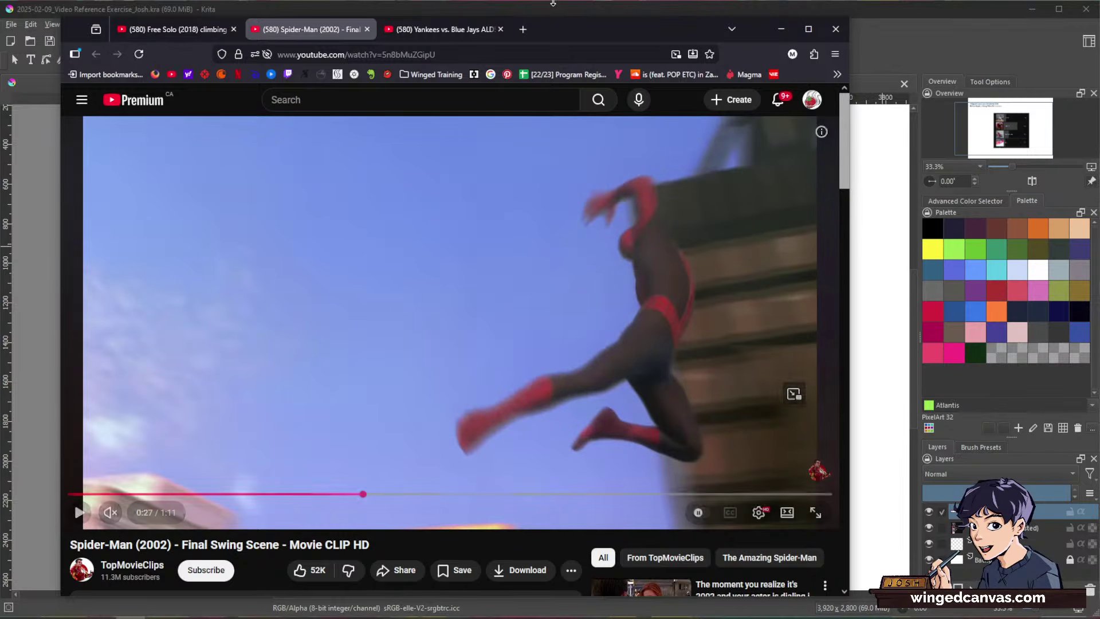
pyautogui.moveTo(614, 30); pyautogui.dragTo(559, 29)
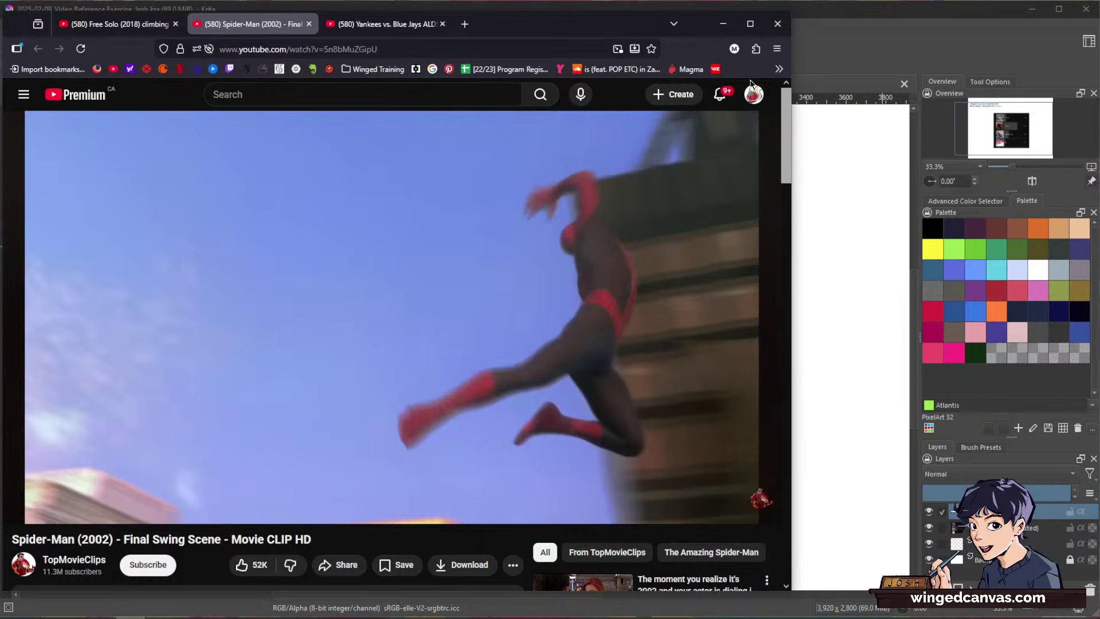
pyautogui.moveTo(790, 57); pyautogui.dragTo(463, 64)
pyautogui.moveTo(510, 69); pyautogui.dragTo(771, 87)
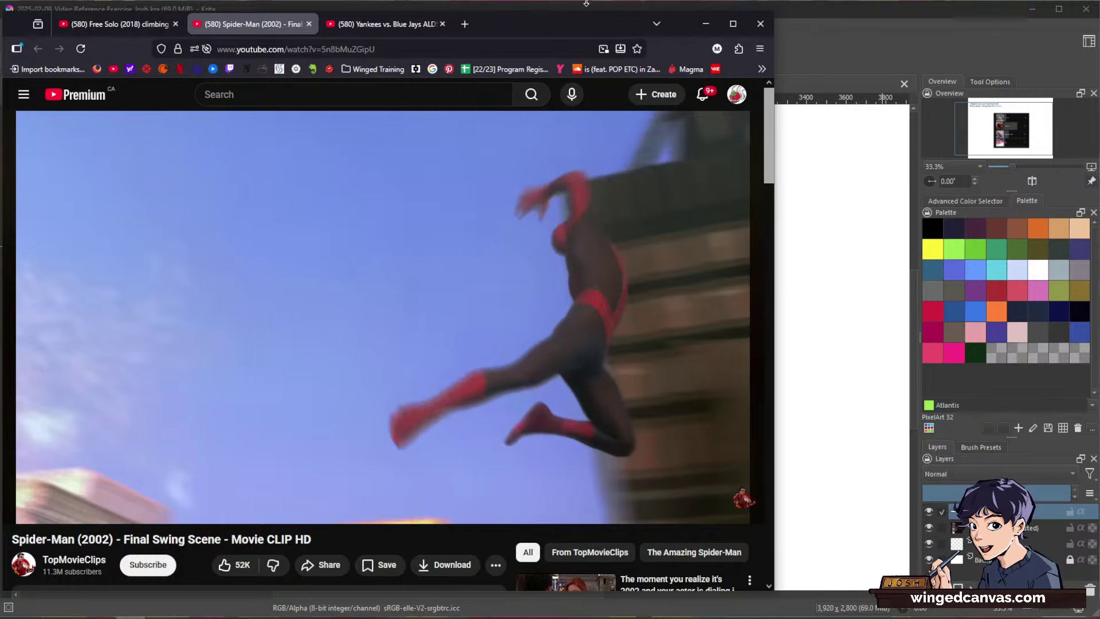
pyautogui.moveTo(553, 29); pyautogui.dragTo(0, 44)
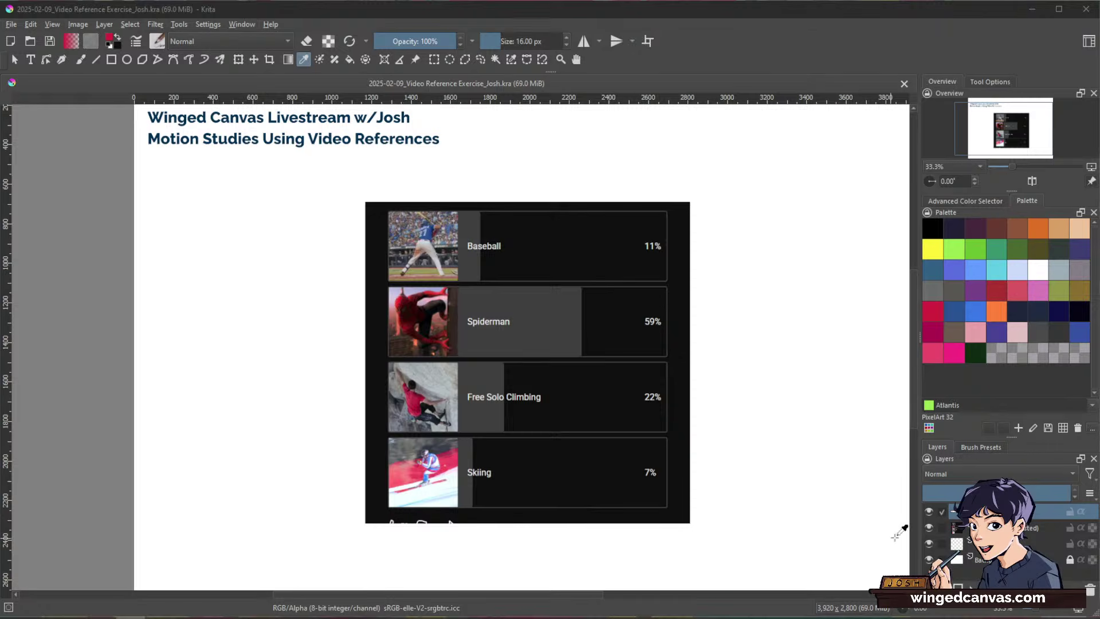
# Step: Hide the poll results image layer, lock the layer directly beneath it, and make the top layer active
pyautogui.click(929, 527)
pyautogui.moveTo(1049, 511)
pyautogui.mouseDown()
pyautogui.moveTo(1050, 552)
pyautogui.moveTo(1053, 506)
pyautogui.mouseUp()
pyautogui.click(1070, 543)
pyautogui.click(1053, 512)
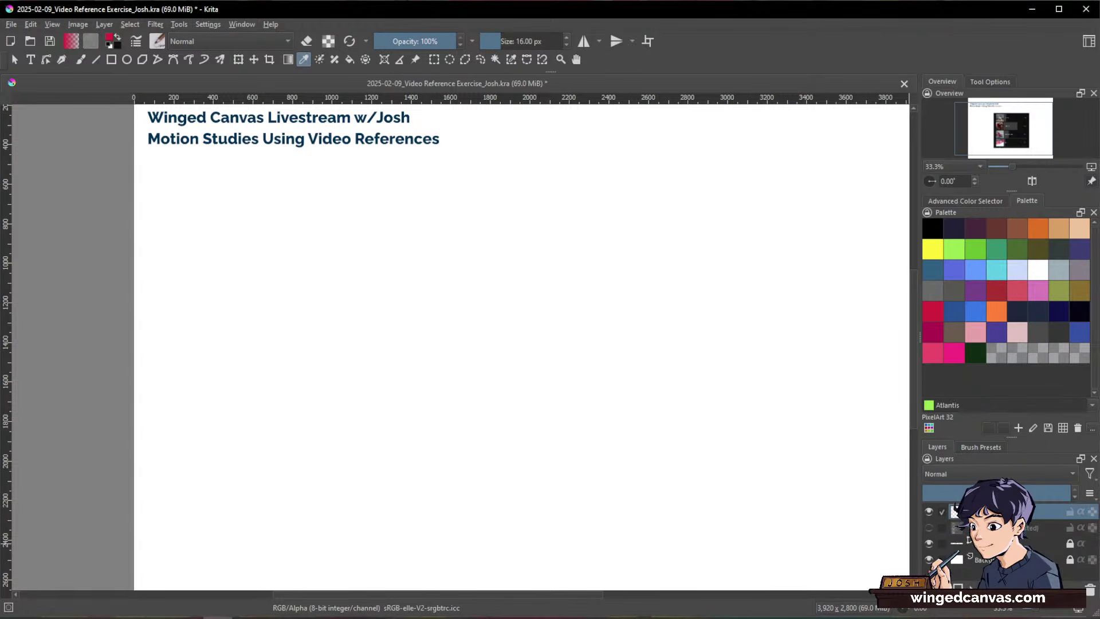
# Step: Capture the kicking Spider-Man pose from the paused video as a screen snip and paste it into the Krita canvas
pyautogui.hotkey('alt', 'Tab')
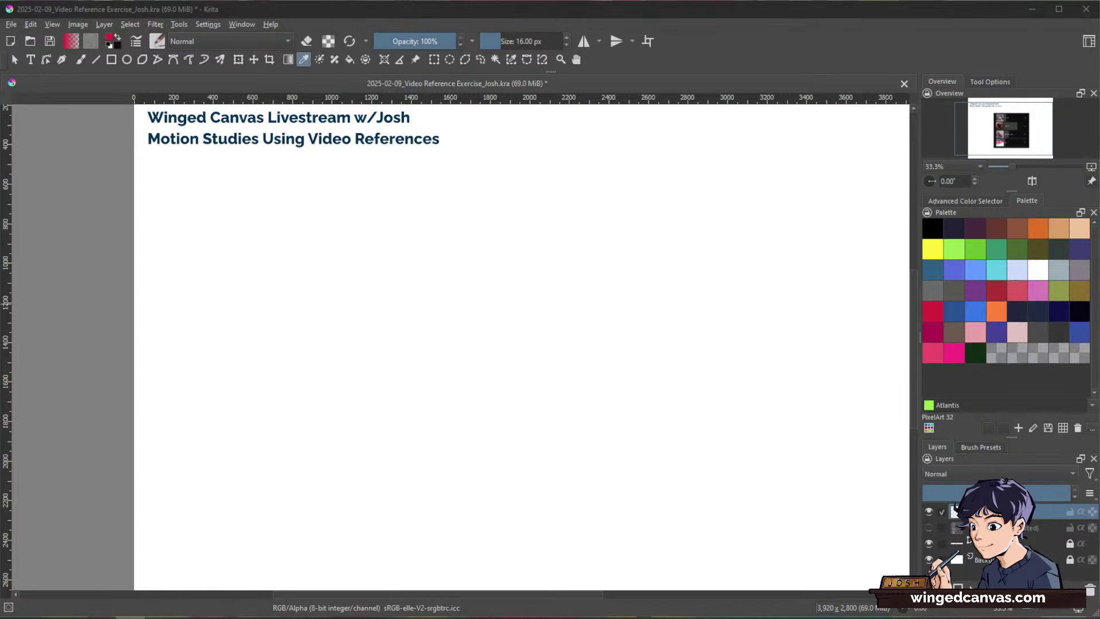
pyautogui.press('super+shift+s')
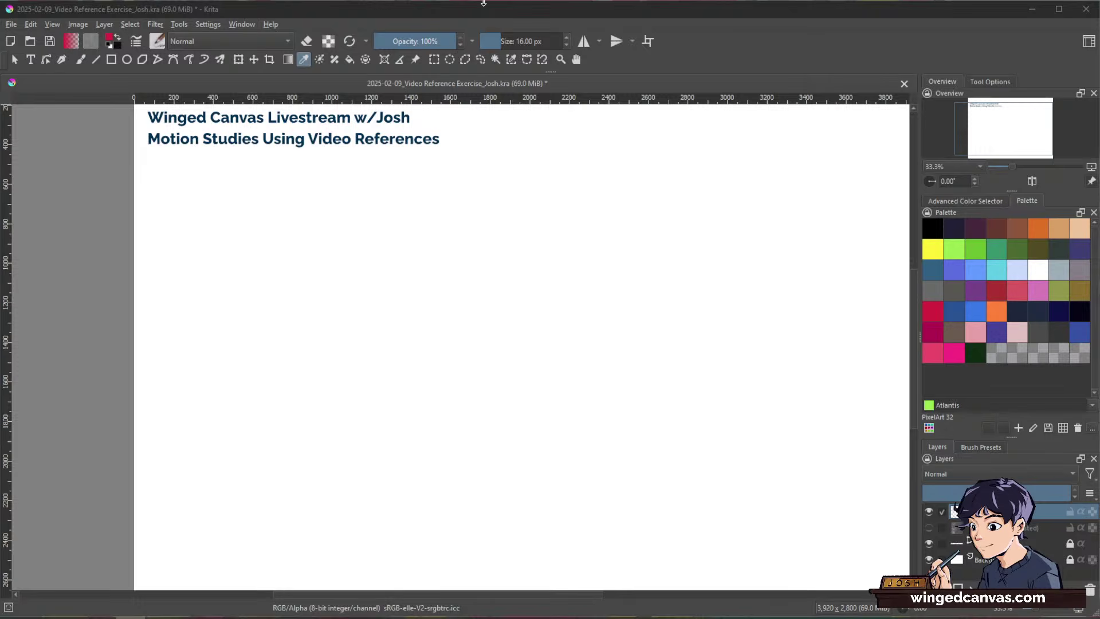
pyautogui.click(704, 75)
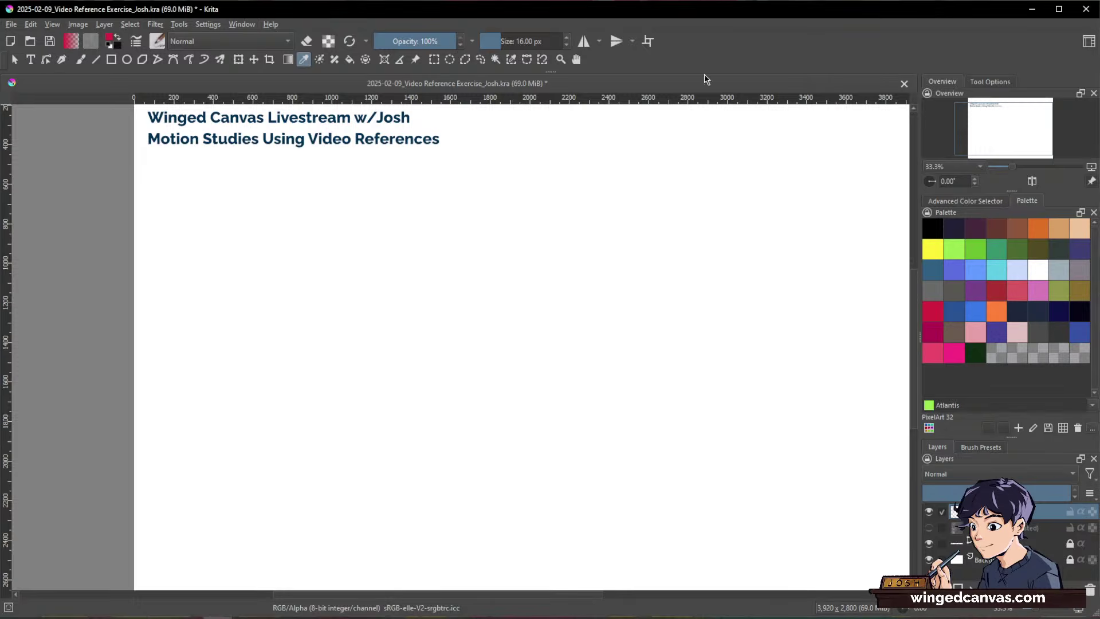
pyautogui.hotkey('ctrl', 'v')
# Step: Transform the pasted Spider-Man image to roughly double its size, place it below the title, and switch to the brush
pyautogui.hotkey('ctrl', 't')
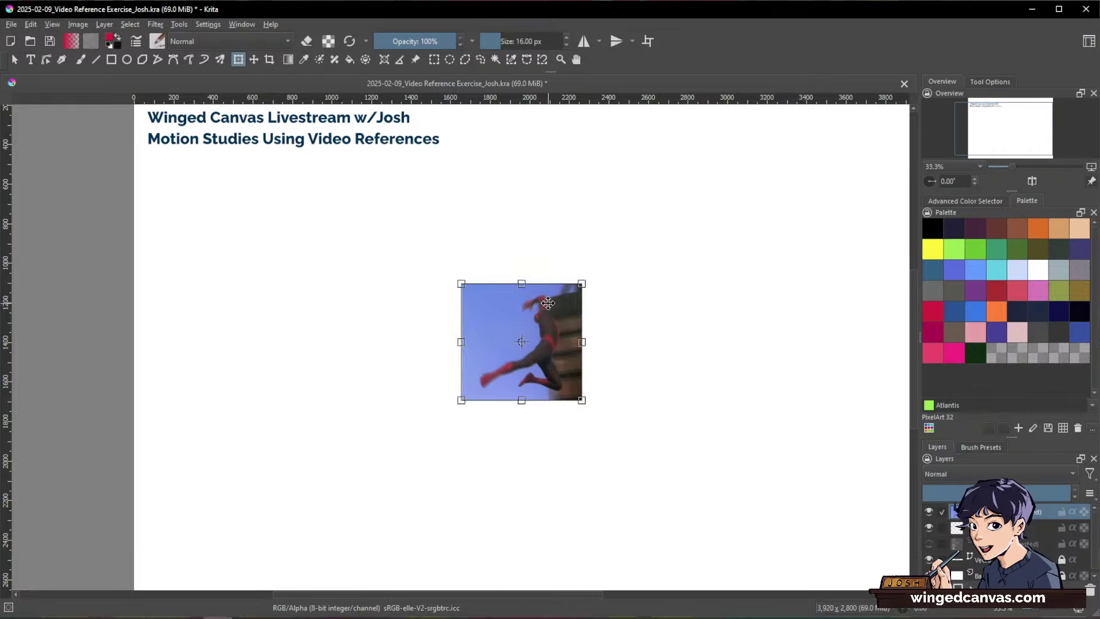
pyautogui.moveTo(548, 303); pyautogui.dragTo(251, 211)
pyautogui.scroll(-1, 292, 252)
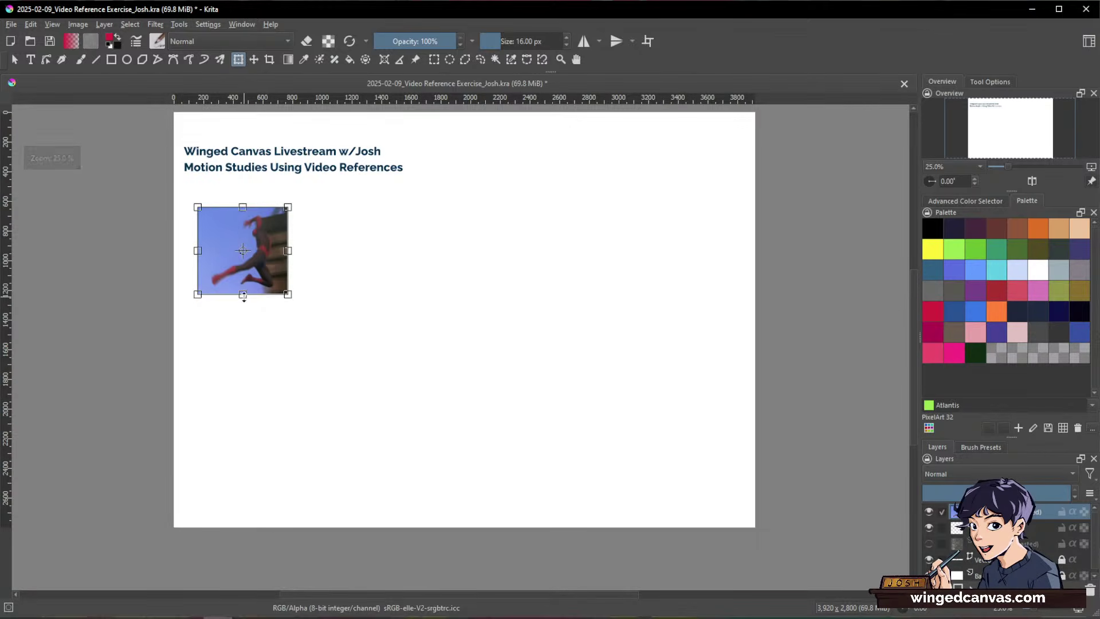
pyautogui.moveTo(243, 296); pyautogui.dragTo(270, 397)
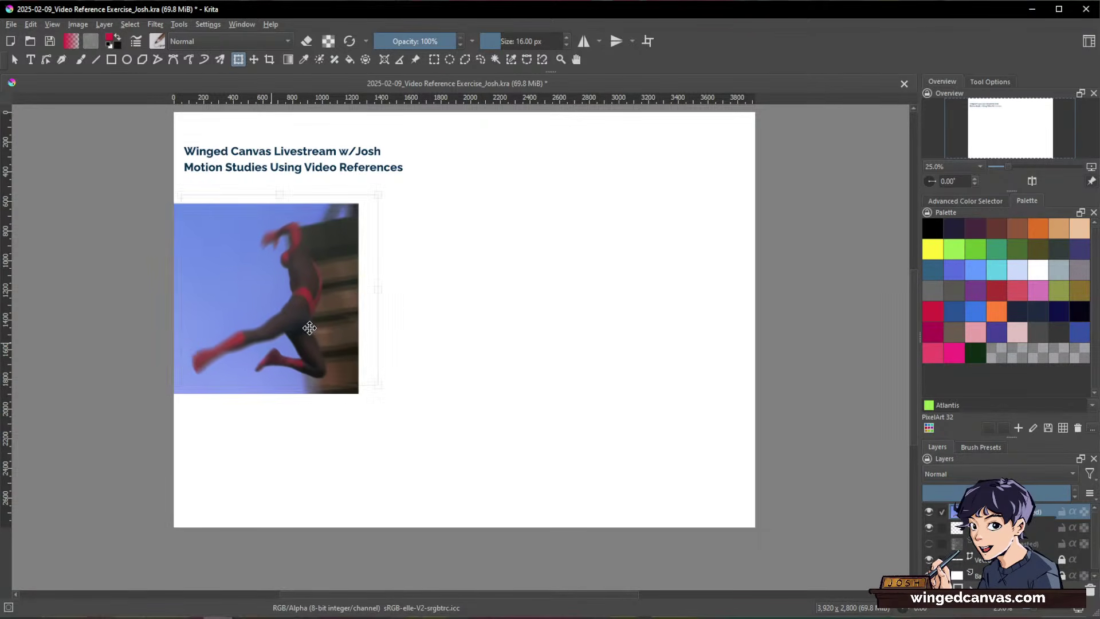
pyautogui.moveTo(309, 327); pyautogui.dragTo(348, 351)
pyautogui.press('b')
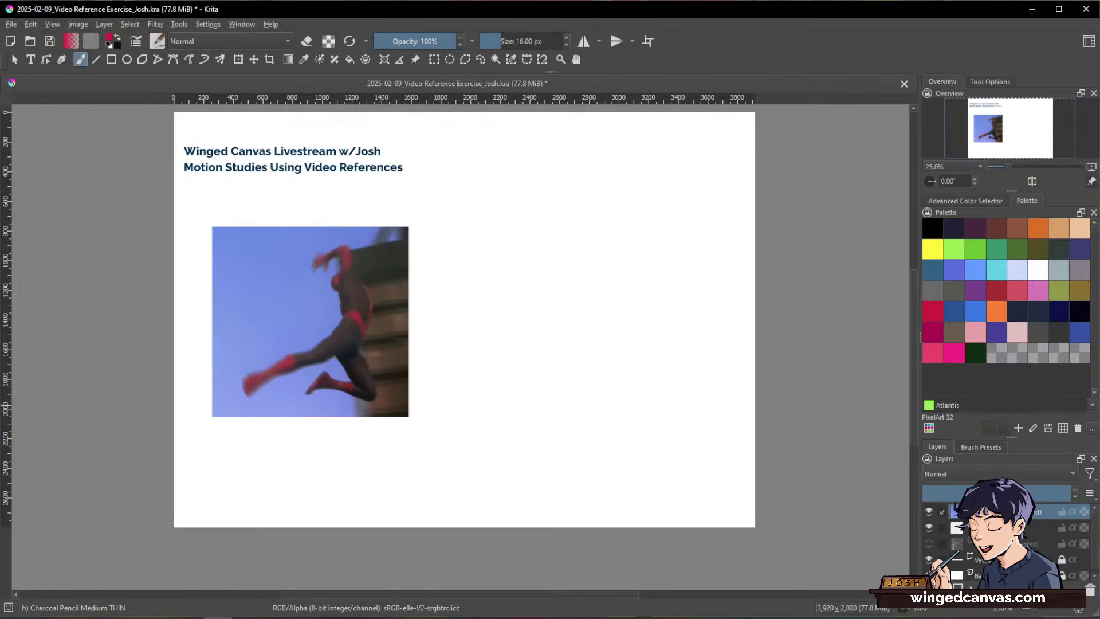
# Step: Add a new paint layer above the pasted Spider-Man image for sketching
pyautogui.press('Insert')
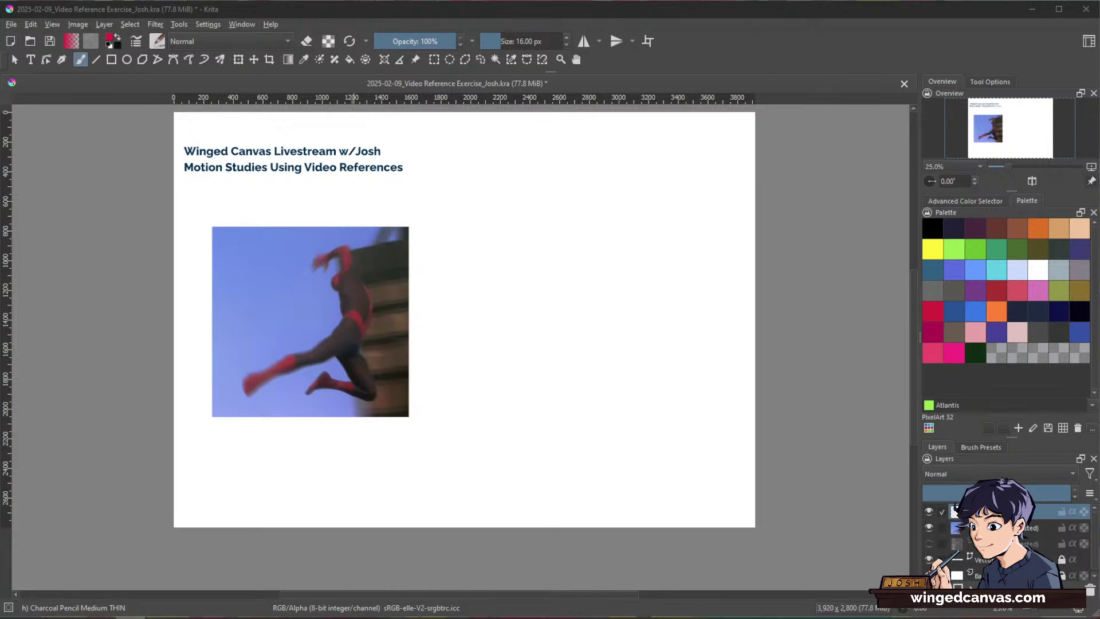
pyautogui.click(854, 43)
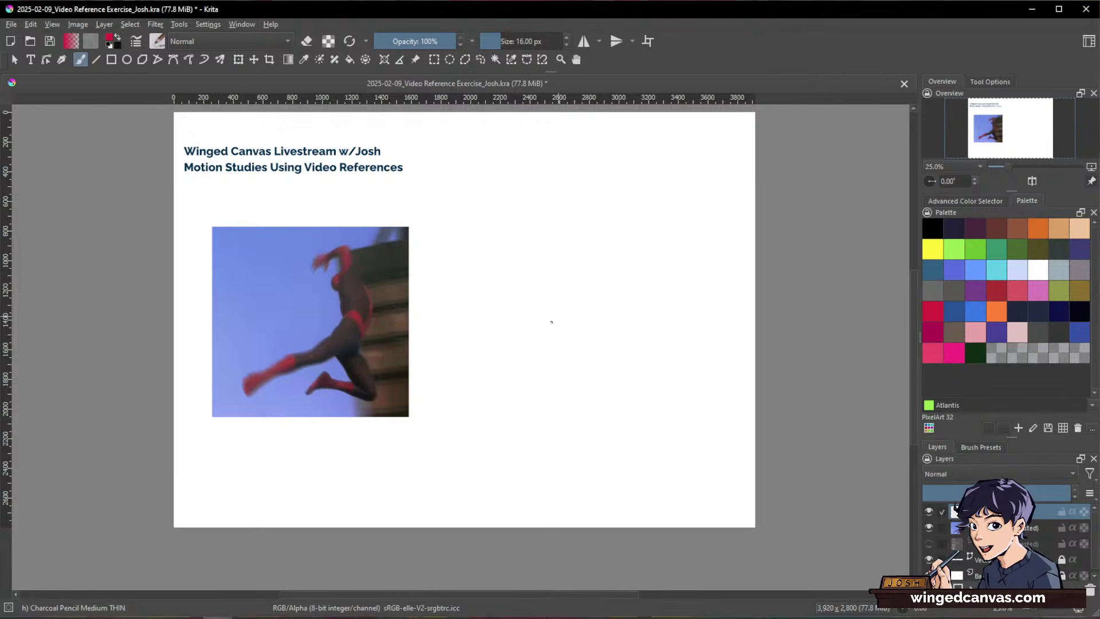
pyautogui.moveTo(573, 402); pyautogui.dragTo(585, 317)
pyautogui.moveTo(565, 378); pyautogui.dragTo(704, 395)
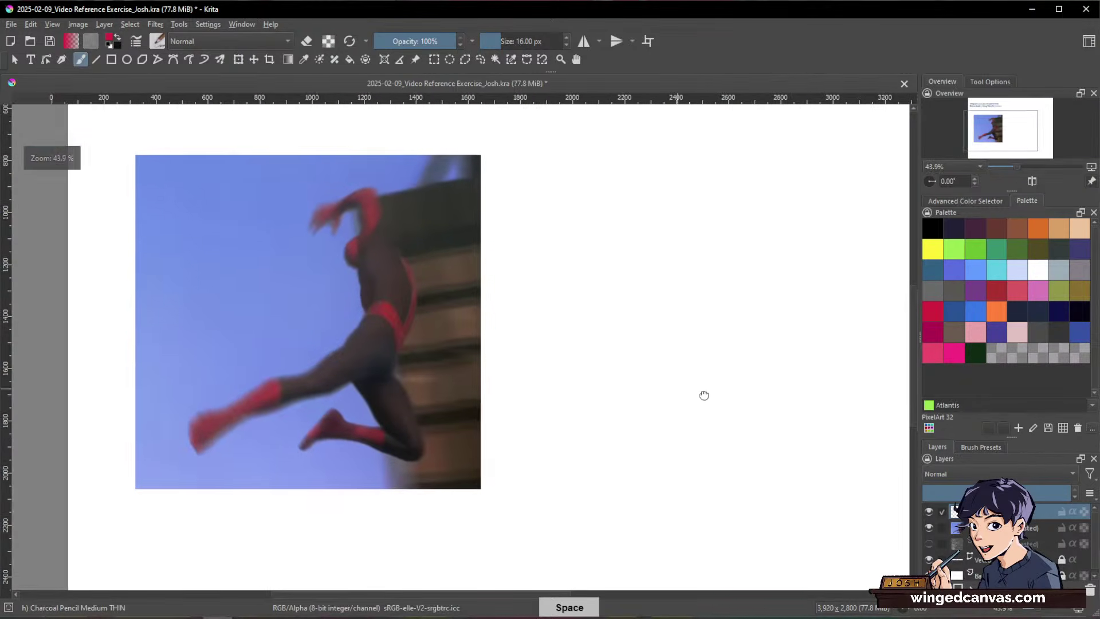
# Step: Fade the pasted Spider-Man image layer to less than half opacity, and make the new paint layer active again
pyautogui.press('pagedown')
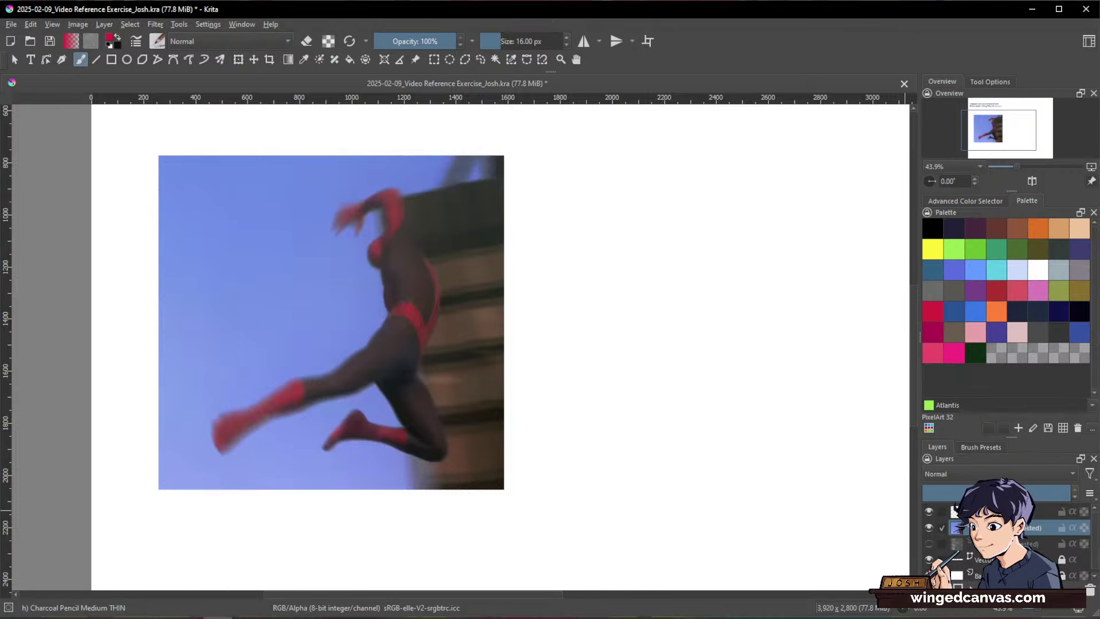
pyautogui.click(973, 492)
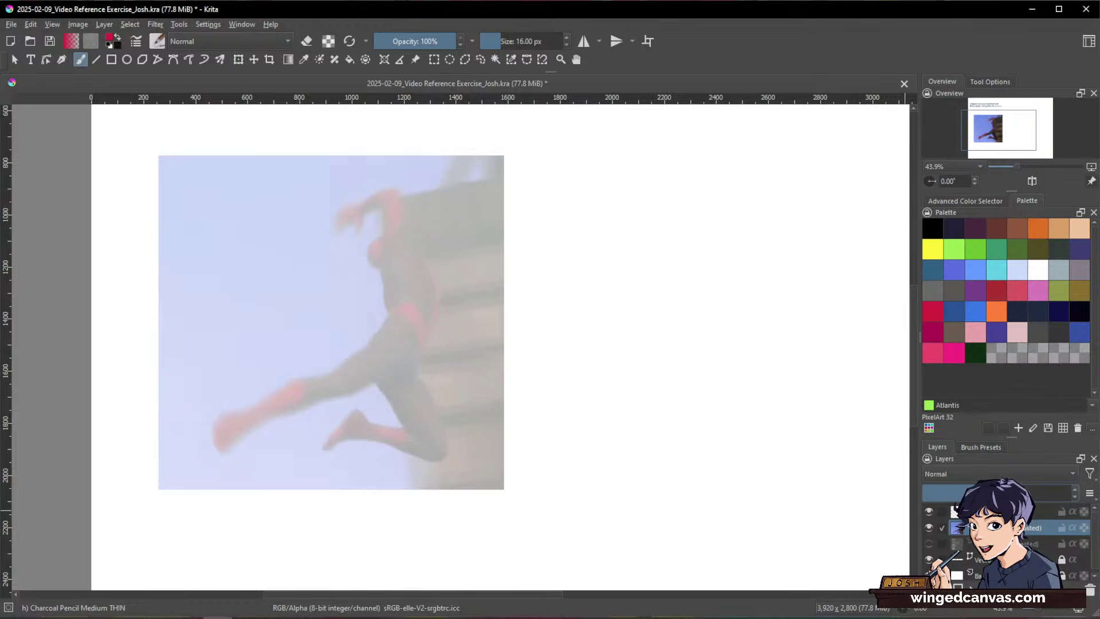
pyautogui.moveTo(973, 492)
pyautogui.mouseDown()
pyautogui.moveTo(1009, 493)
pyautogui.moveTo(990, 493)
pyautogui.mouseUp()
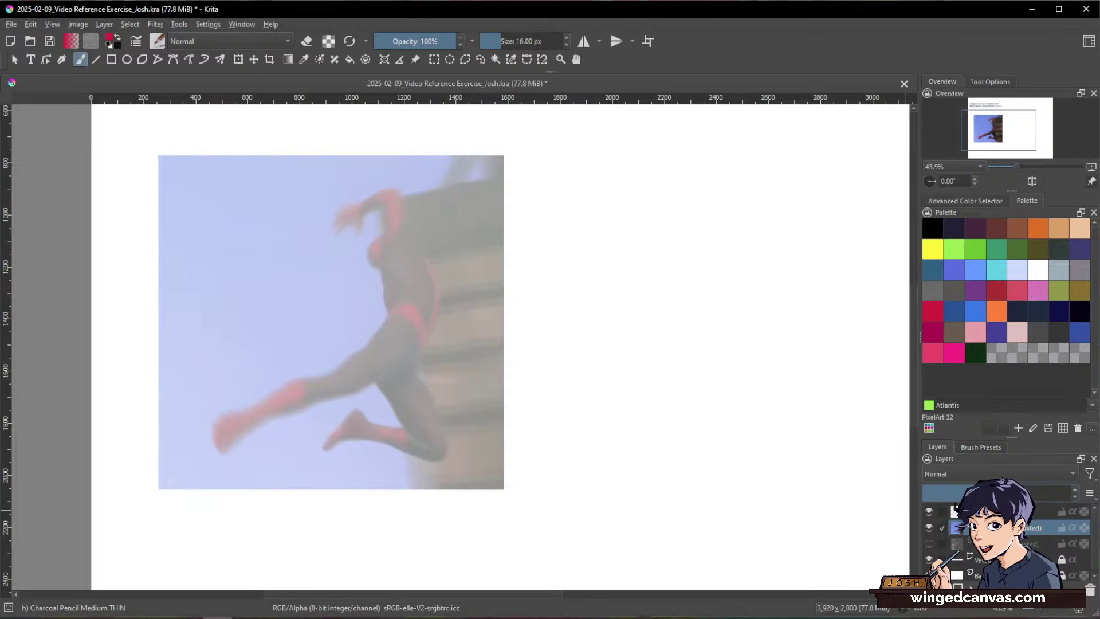
pyautogui.click(1026, 511)
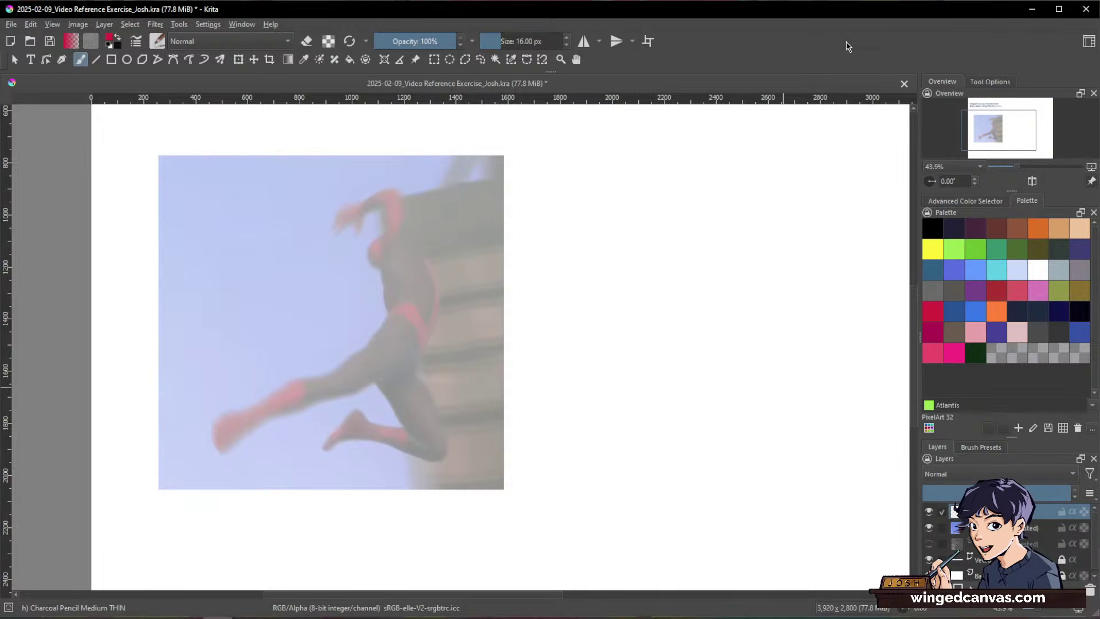
pyautogui.moveTo(632, 256); pyautogui.dragTo(701, 228)
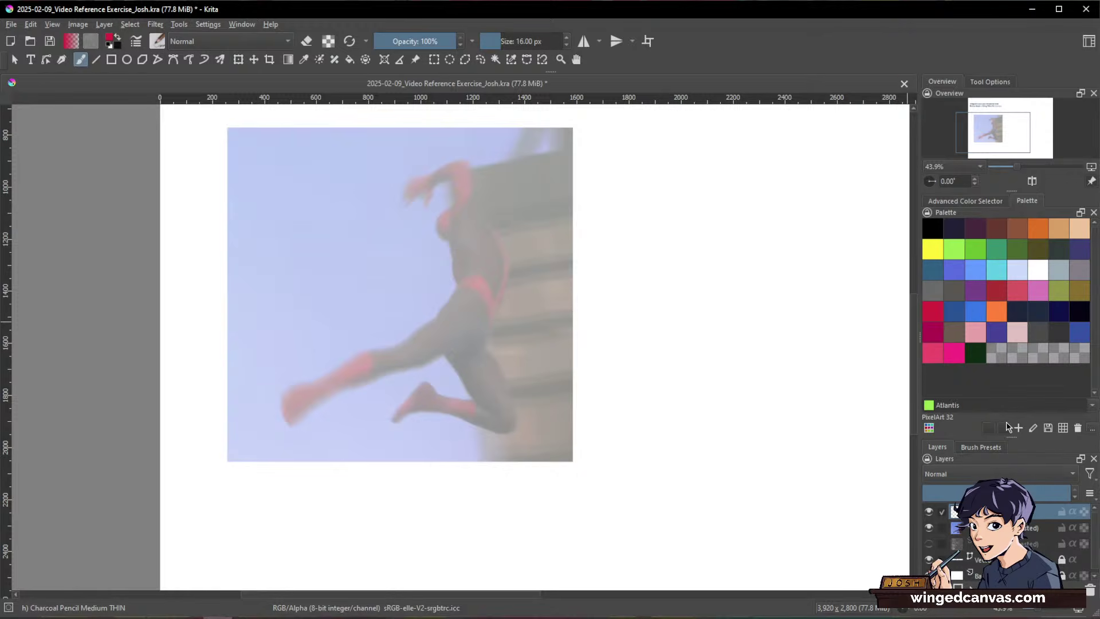
# Step: Enlarge the layer list, raise the faded image's opacity slightly, and reactivate Paint Layer 1
pyautogui.moveTo(1011, 437)
pyautogui.mouseDown()
pyautogui.moveTo(1014, 378)
pyautogui.moveTo(1015, 391)
pyautogui.mouseUp()
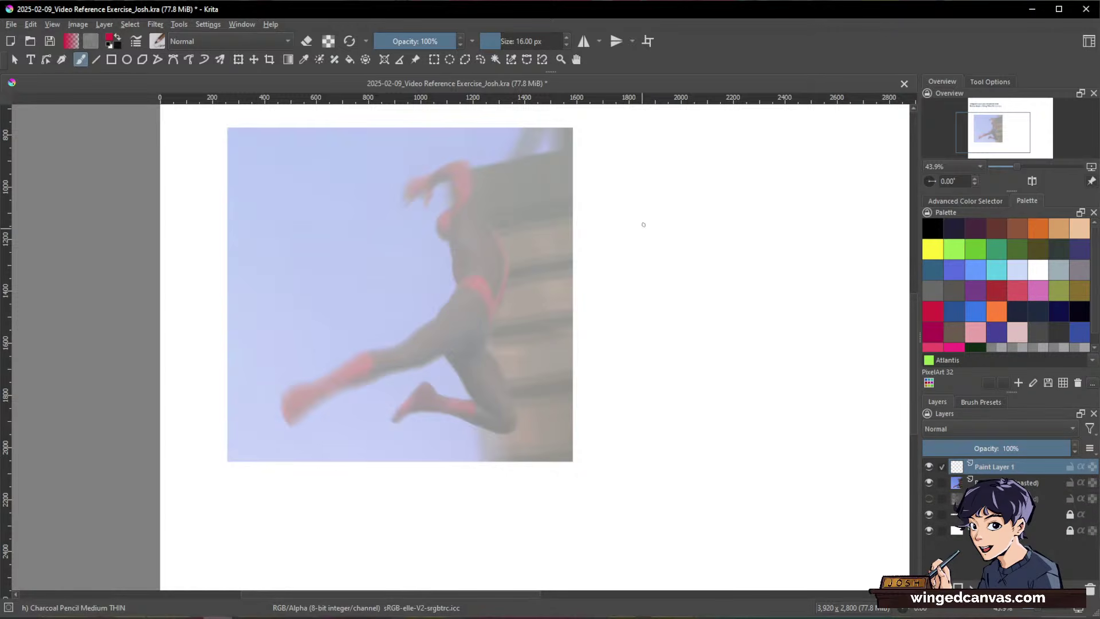
pyautogui.moveTo(706, 269); pyautogui.dragTo(763, 278)
pyautogui.moveTo(631, 288); pyautogui.dragTo(648, 243)
pyautogui.moveTo(680, 297); pyautogui.dragTo(773, 336)
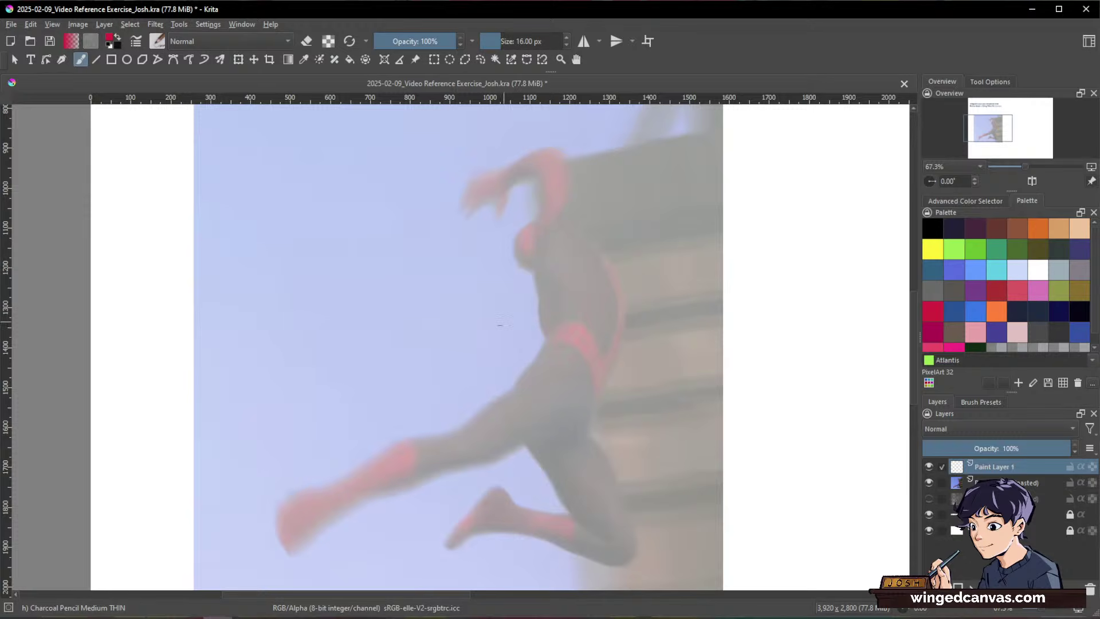
pyautogui.click(989, 482)
pyautogui.moveTo(1013, 448); pyautogui.dragTo(1024, 449)
pyautogui.click(1001, 467)
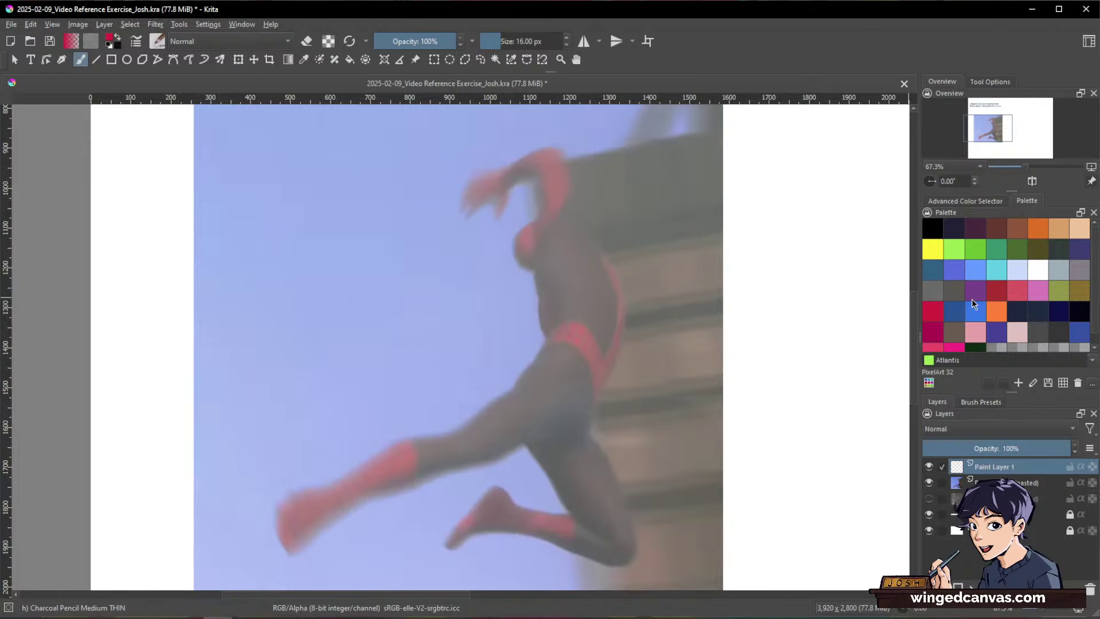
# Step: Trace the curve of Spider-Man's back from the shoulder down to the buttocks in bright pink (Color 50)
pyautogui.click(954, 270)
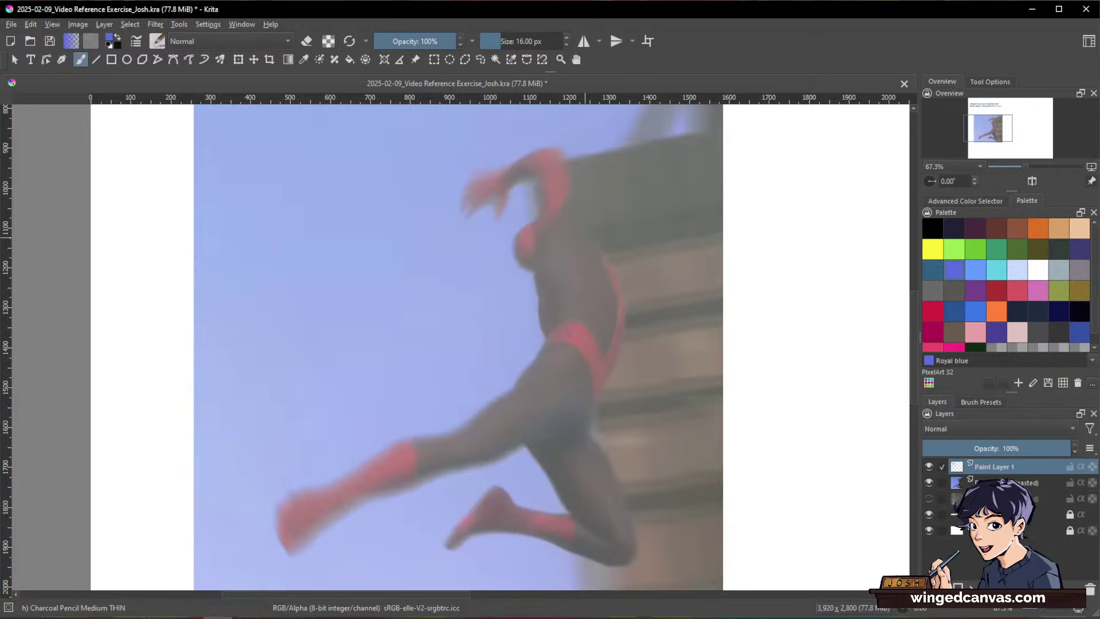
pyautogui.moveTo(604, 255); pyautogui.dragTo(614, 279)
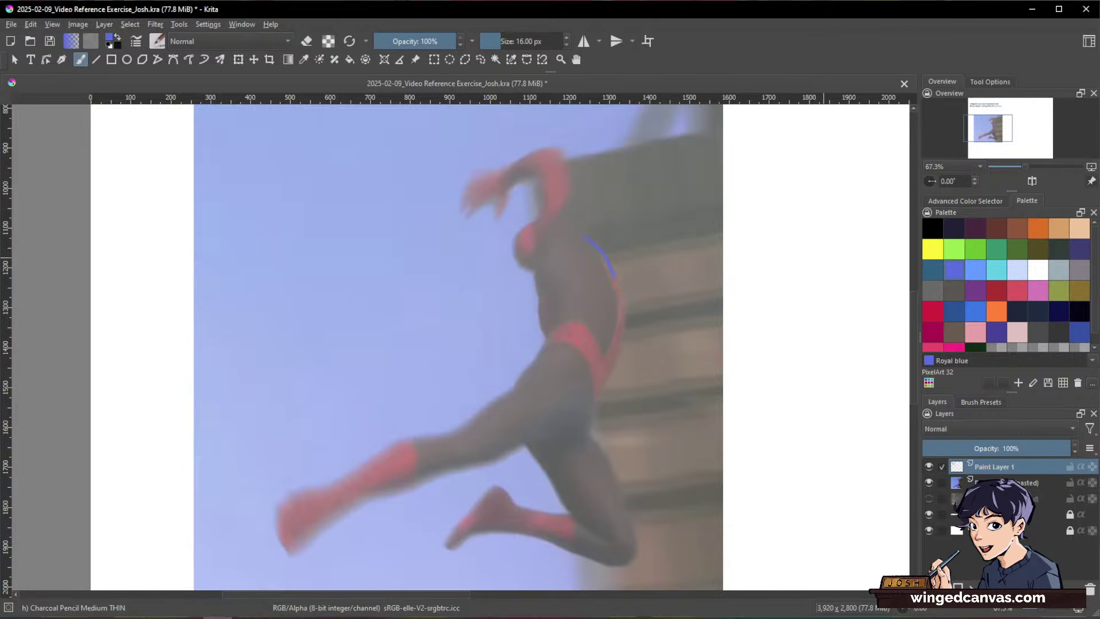
pyautogui.click(953, 346)
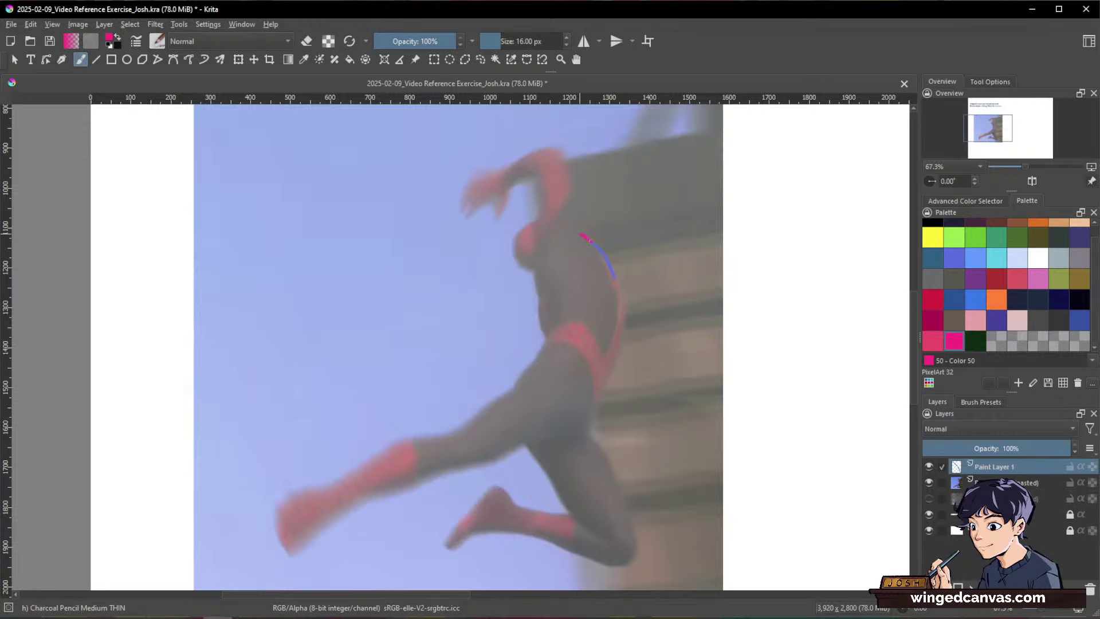
pyautogui.moveTo(618, 291); pyautogui.dragTo(615, 352)
pyautogui.moveTo(770, 313); pyautogui.dragTo(747, 447)
pyautogui.hotkey('ctrl', 'z')
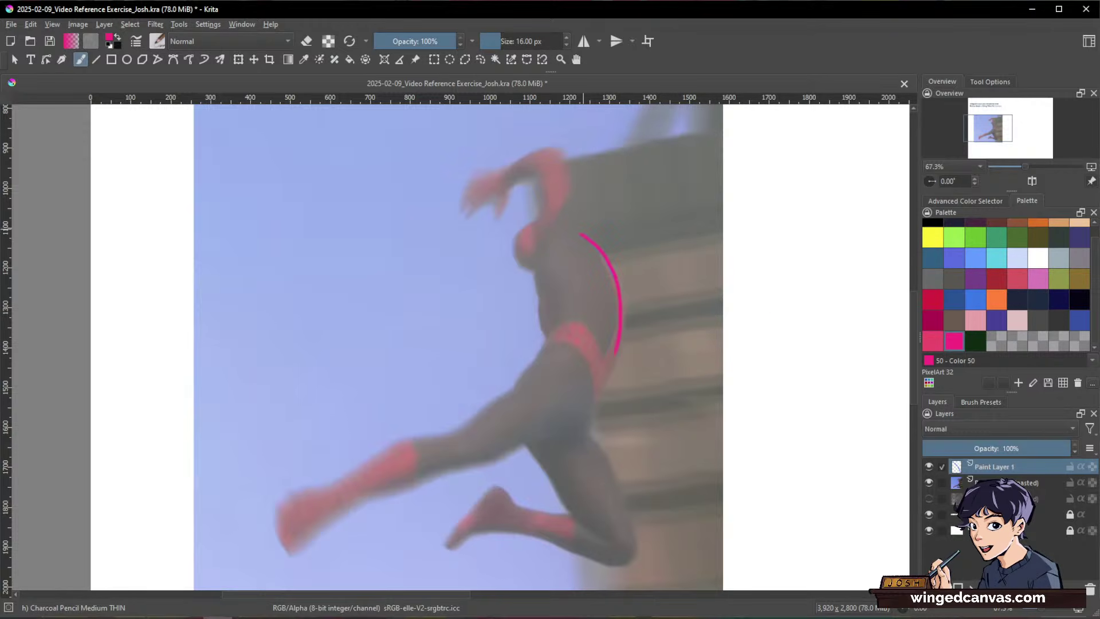
pyautogui.moveTo(619, 338); pyautogui.dragTo(589, 415)
pyautogui.press('space')
# Step: Try a pink line of action sweeping from the raised hand through the torso to the extended foot, and undo it
pyautogui.moveTo(477, 193)
pyautogui.mouseDown()
pyautogui.moveTo(598, 266)
pyautogui.moveTo(294, 540)
pyautogui.mouseUp()
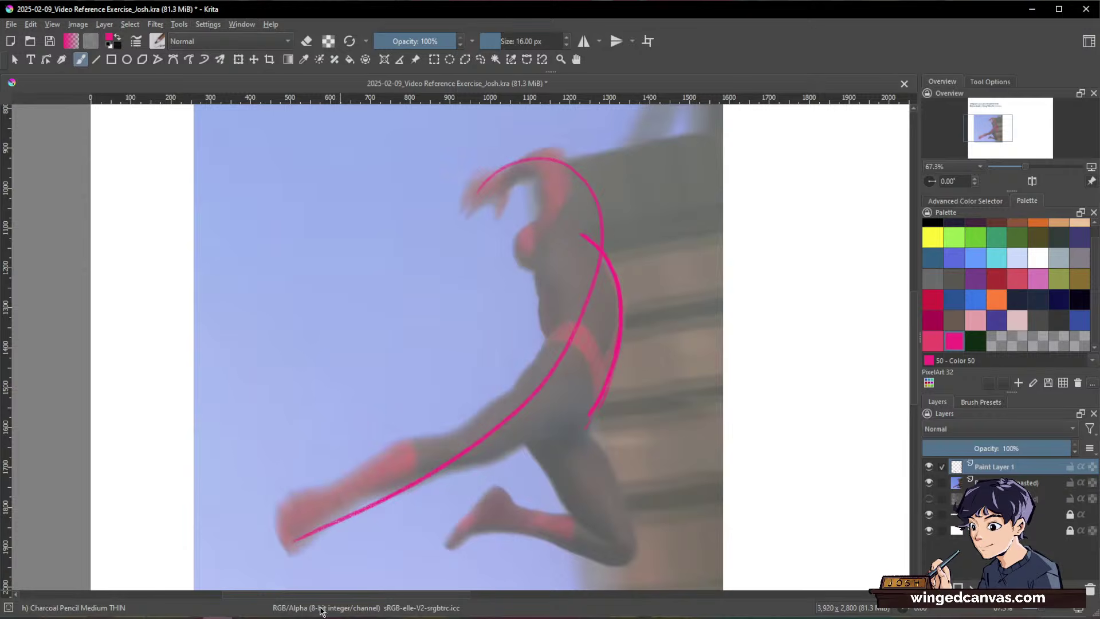
pyautogui.moveTo(275, 618)
pyautogui.press('space')
pyautogui.hotkey('ctrl', 'z')
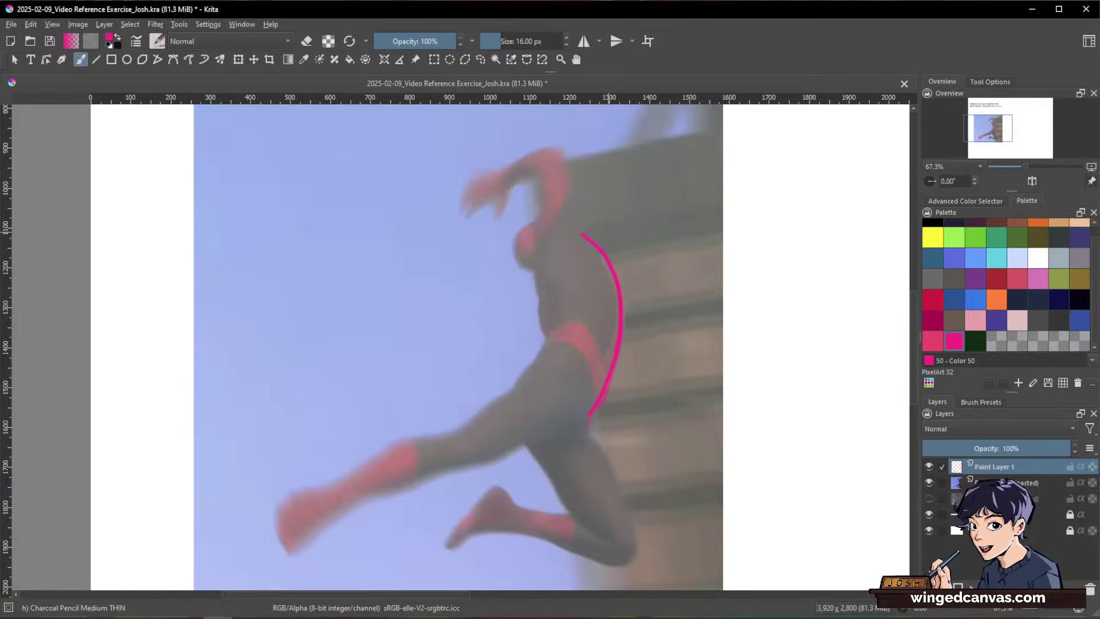
# Step: Draw the line of action in orange (Color 36) from the raised hand through the torso to the extended leg, and return to pink
pyautogui.click(996, 299)
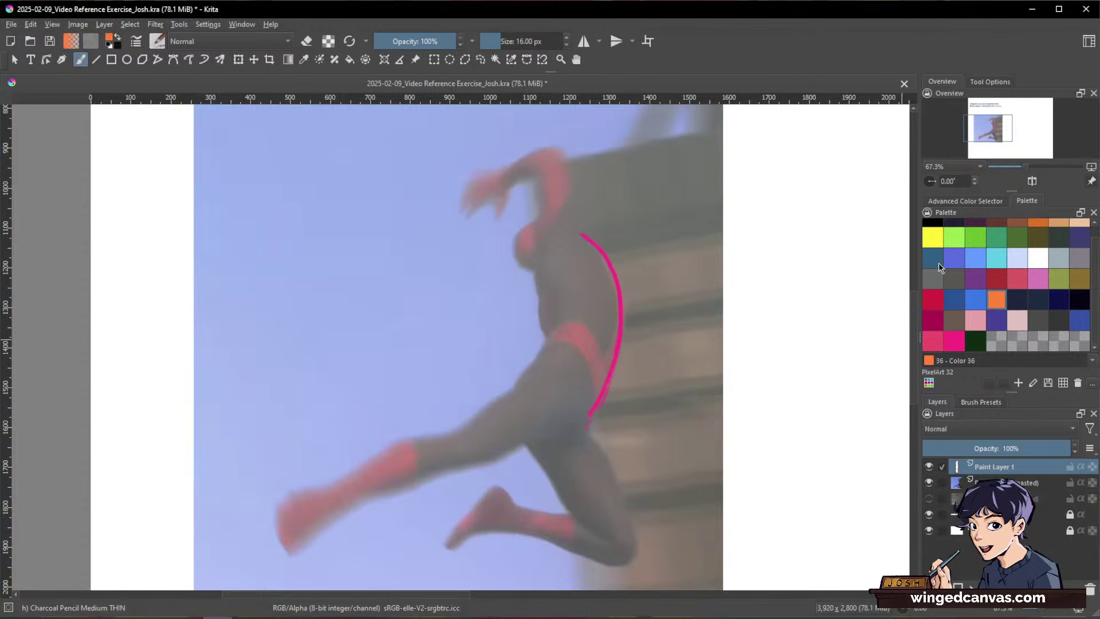
pyautogui.moveTo(483, 195)
pyautogui.mouseDown()
pyautogui.moveTo(584, 292)
pyautogui.moveTo(330, 525)
pyautogui.mouseUp()
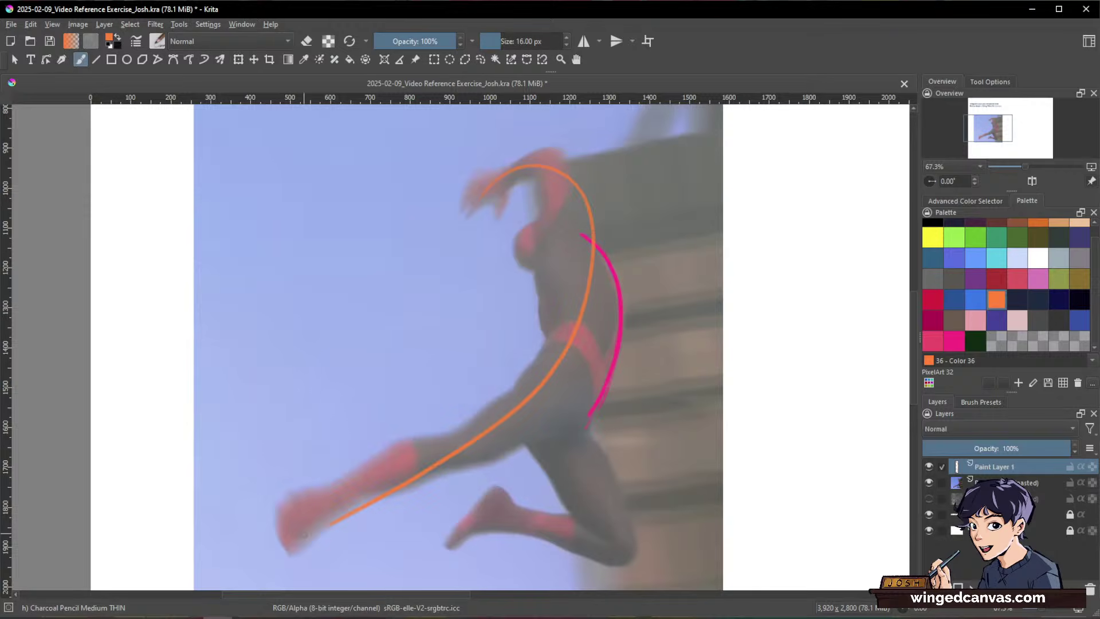
pyautogui.click(954, 341)
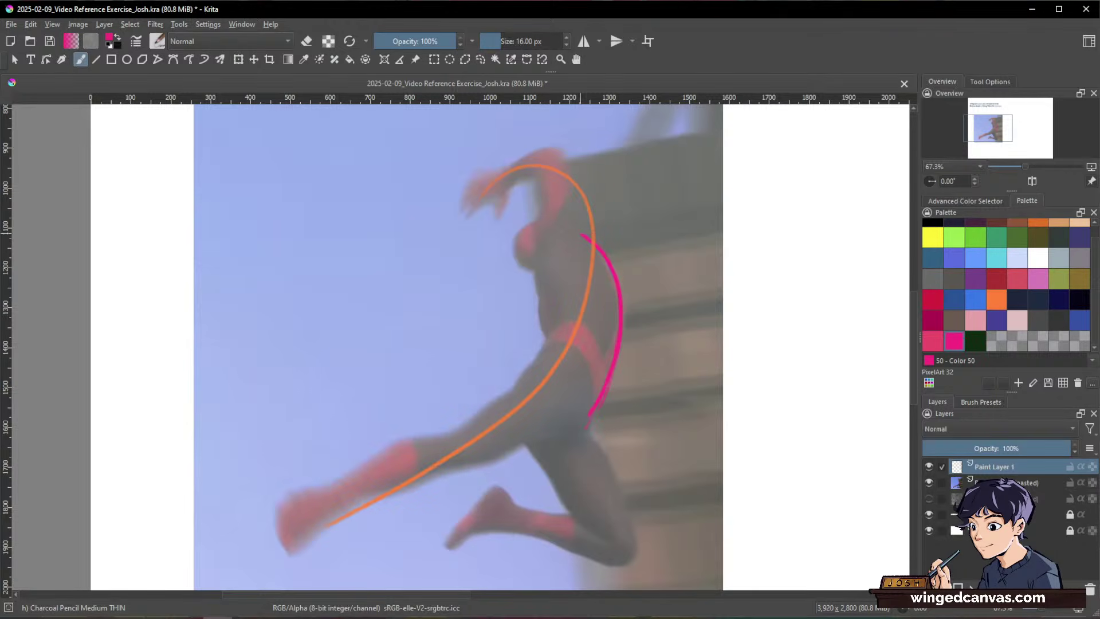
# Step: Trace the front of the torso in pink down to the waist, and continue over the hip onto the upper thigh
pyautogui.press('space')
pyautogui.press('space')
pyautogui.press('space')
pyautogui.moveTo(547, 334); pyautogui.dragTo(519, 376)
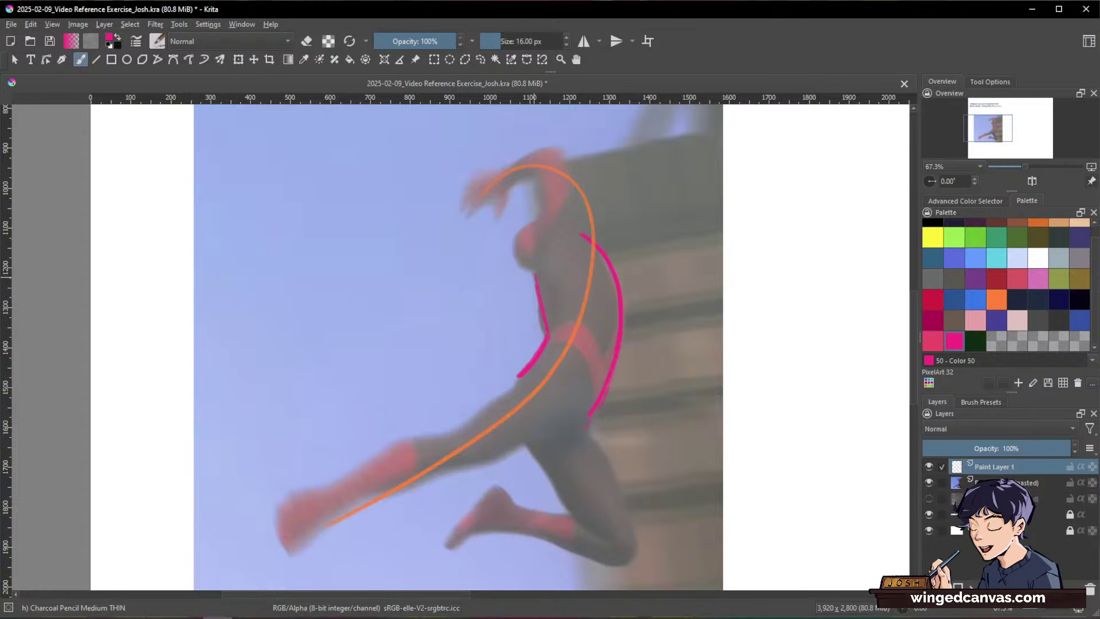
pyautogui.moveTo(536, 352); pyautogui.dragTo(510, 383)
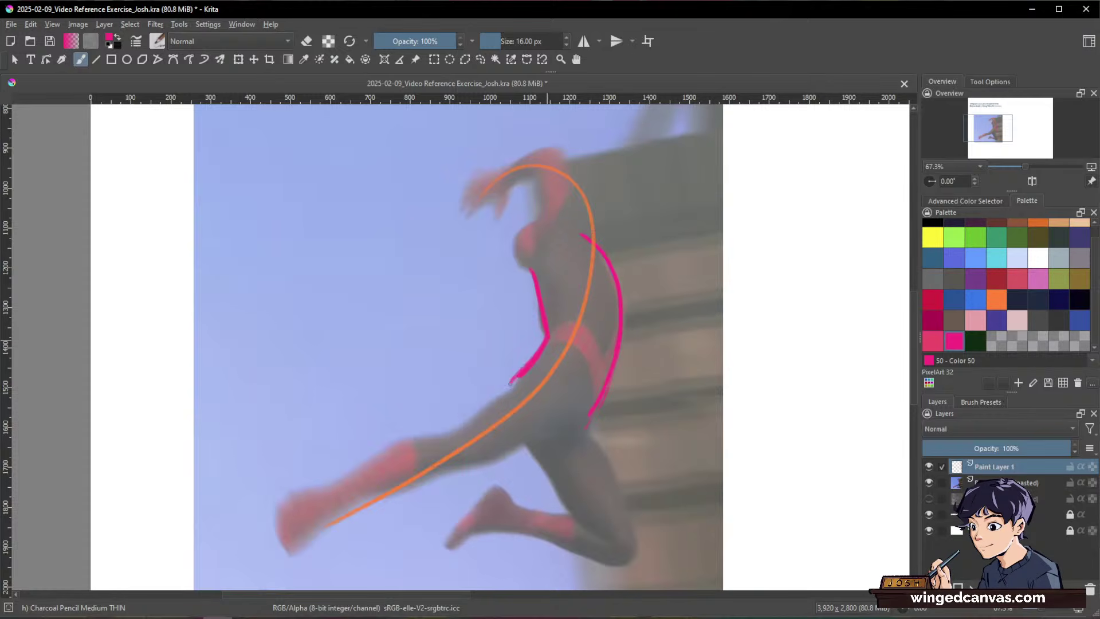
pyautogui.rightClick(513, 382)
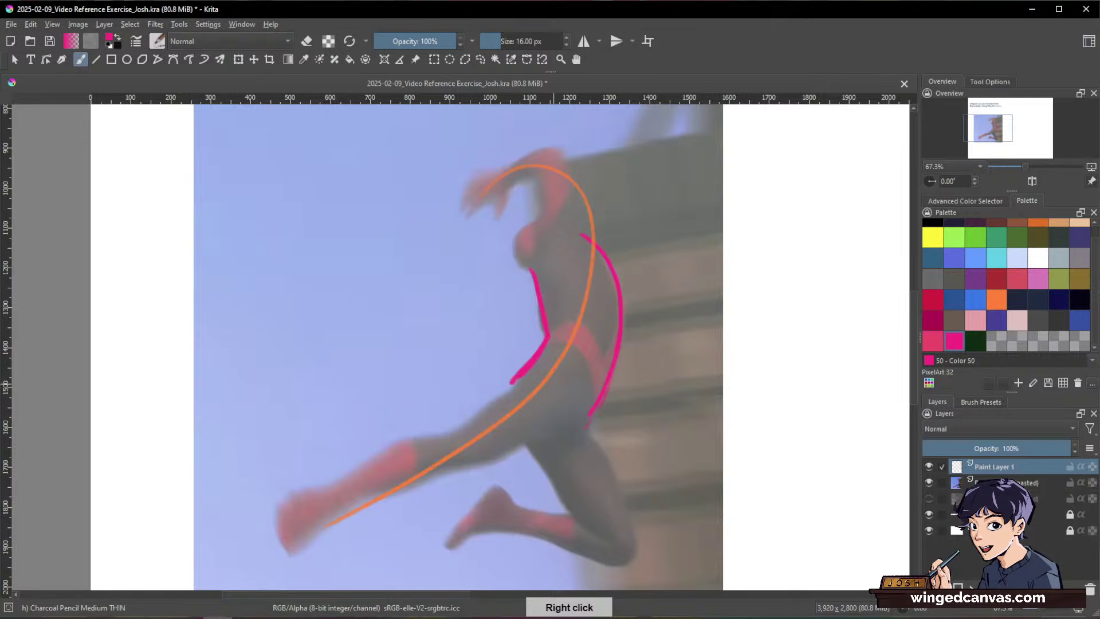
pyautogui.press('space')
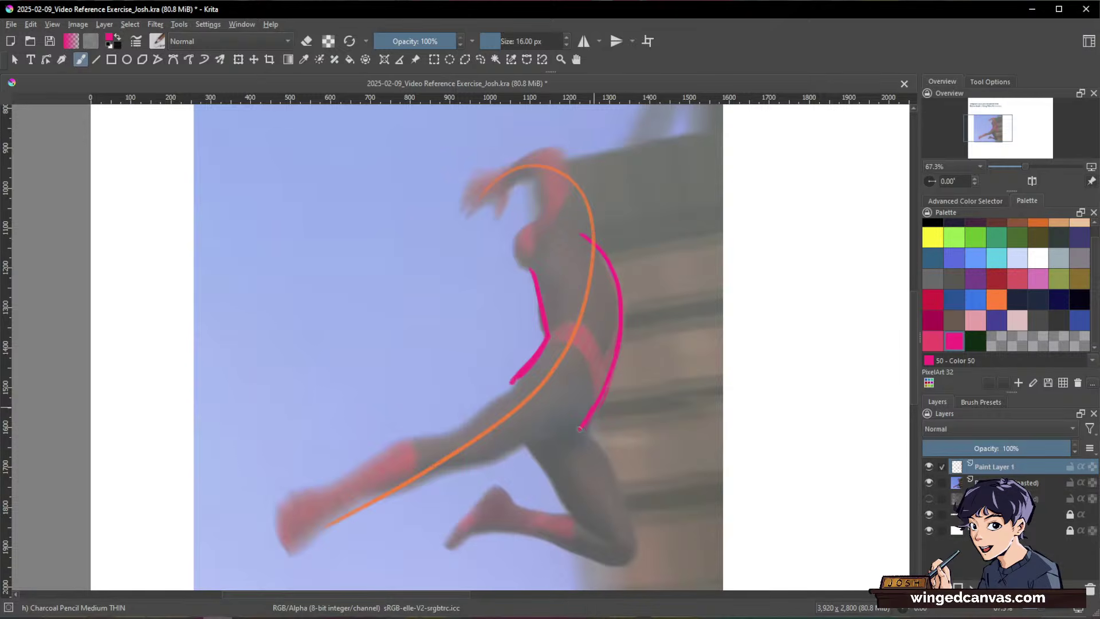
# Step: Extend the pink back line under the buttocks and close the pelvis shape with a line across to the thigh
pyautogui.moveTo(592, 406); pyautogui.dragTo(582, 425)
pyautogui.rightClick(581, 428)
pyautogui.press('space')
pyautogui.moveTo(511, 381); pyautogui.dragTo(577, 429)
pyautogui.press('space')
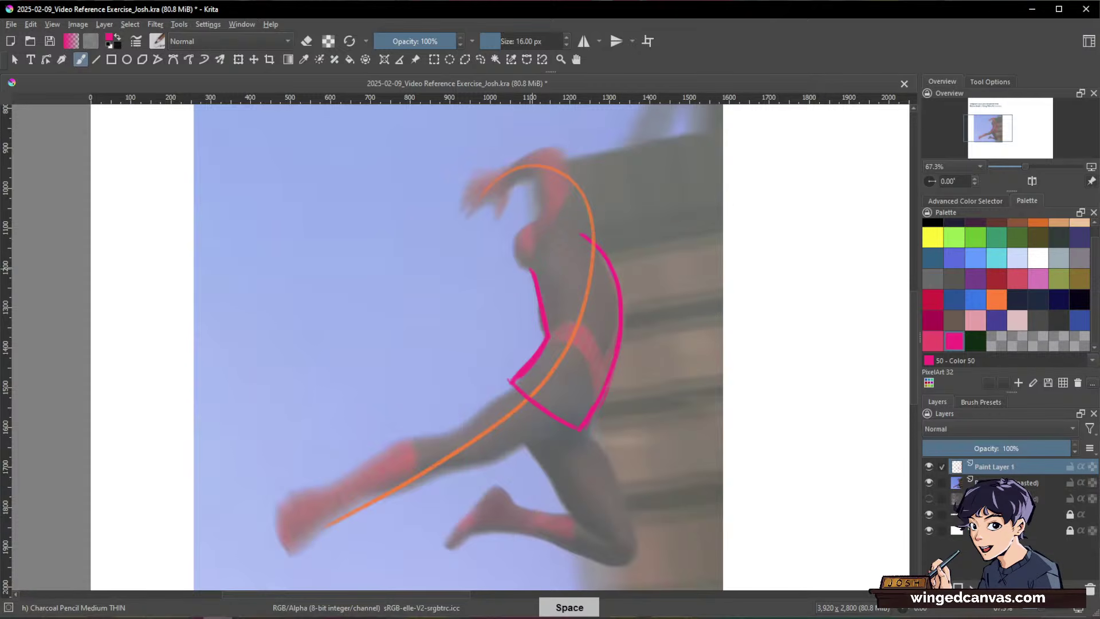
# Step: Erase the pink belly line down to the top of the hip using the Eraser Circle preset, and return to the charcoal pencil
pyautogui.press('e')
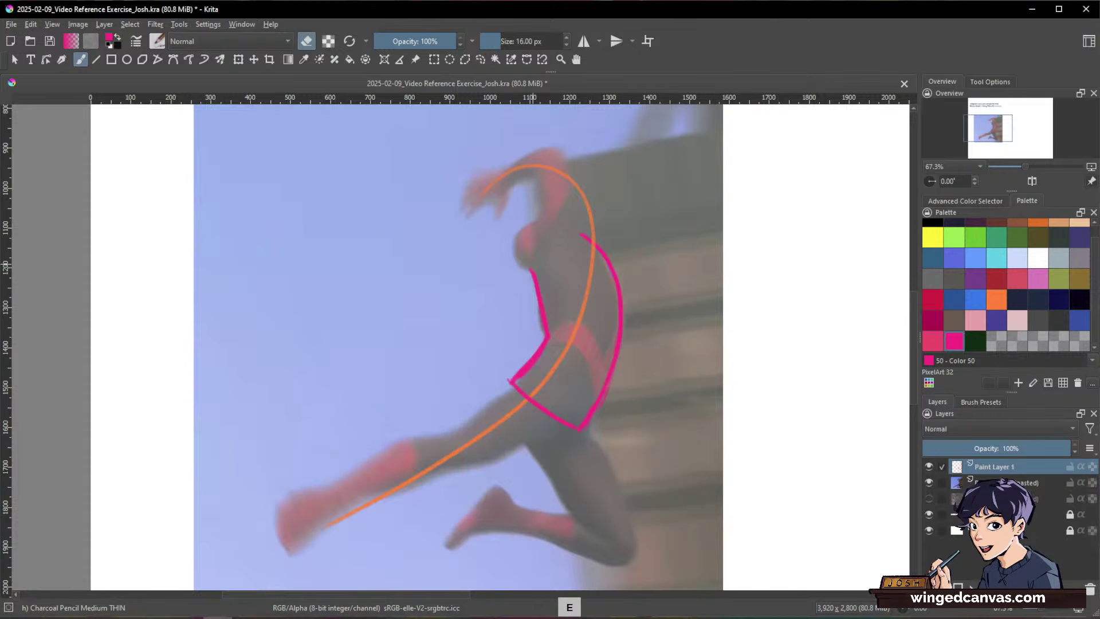
pyautogui.moveTo(531, 271); pyautogui.dragTo(535, 299)
pyautogui.press('space')
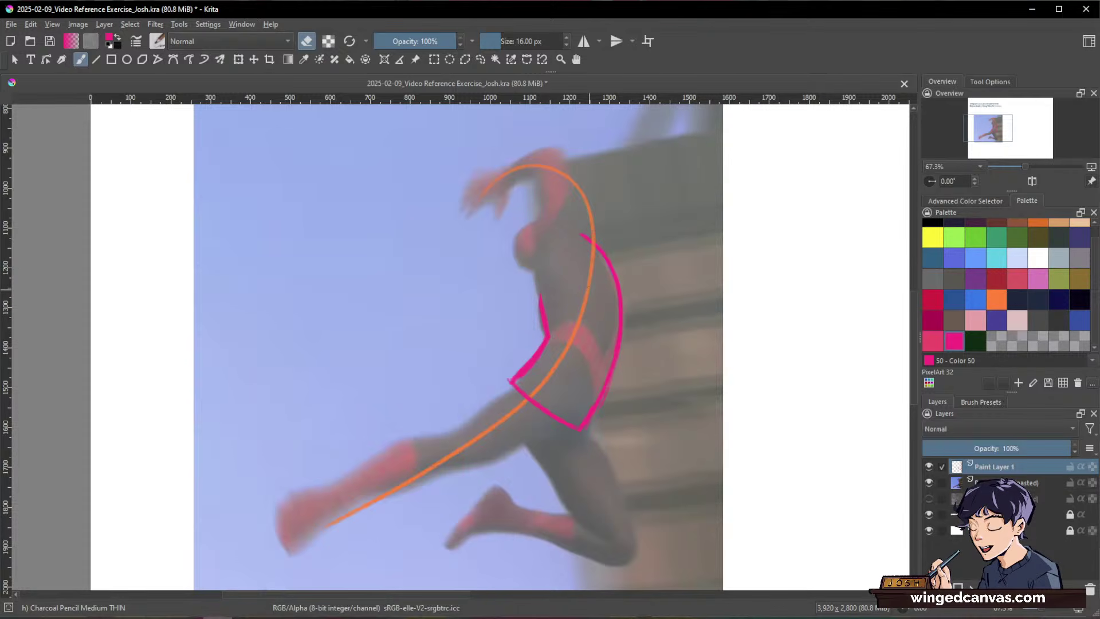
pyautogui.press('space')
pyautogui.rightClick(540, 289)
pyautogui.click(981, 401)
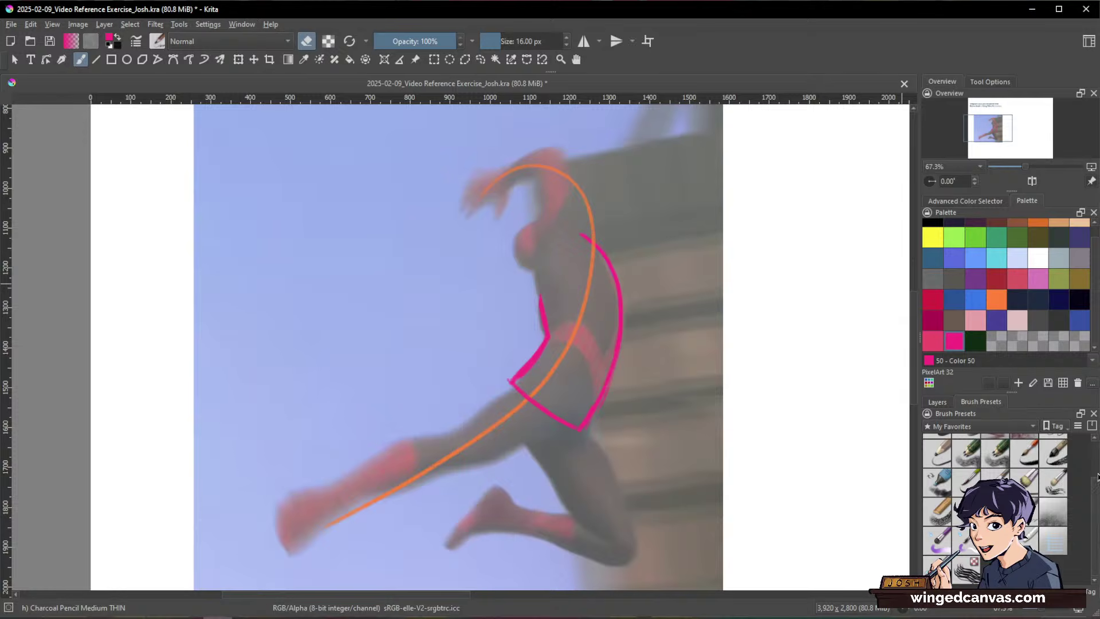
pyautogui.scroll(3, 1097, 476)
pyautogui.click(937, 448)
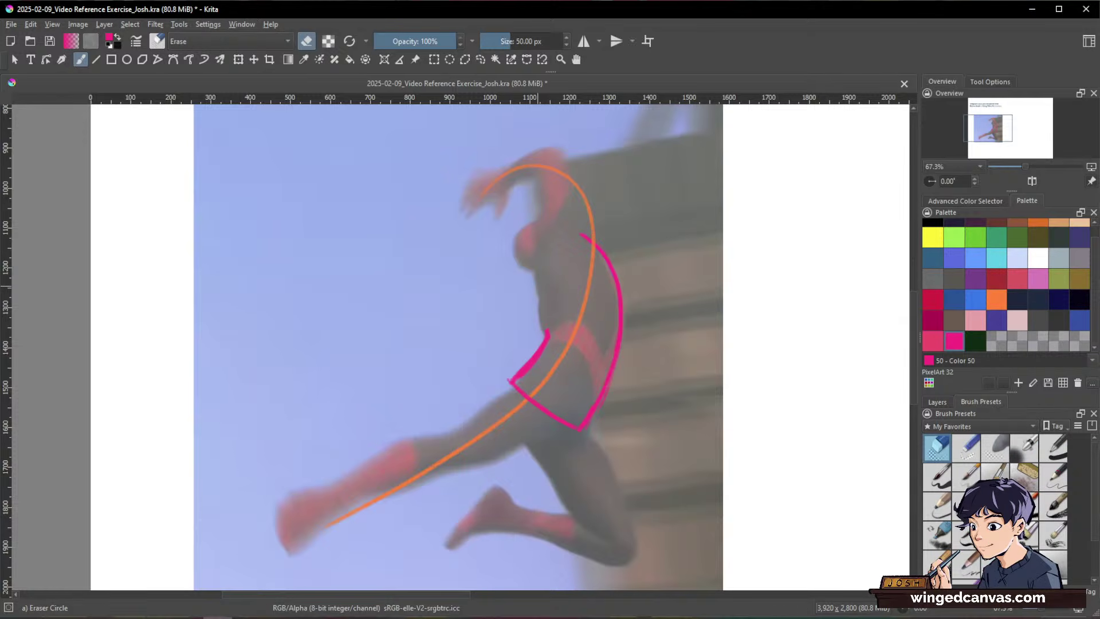
pyautogui.press('/')
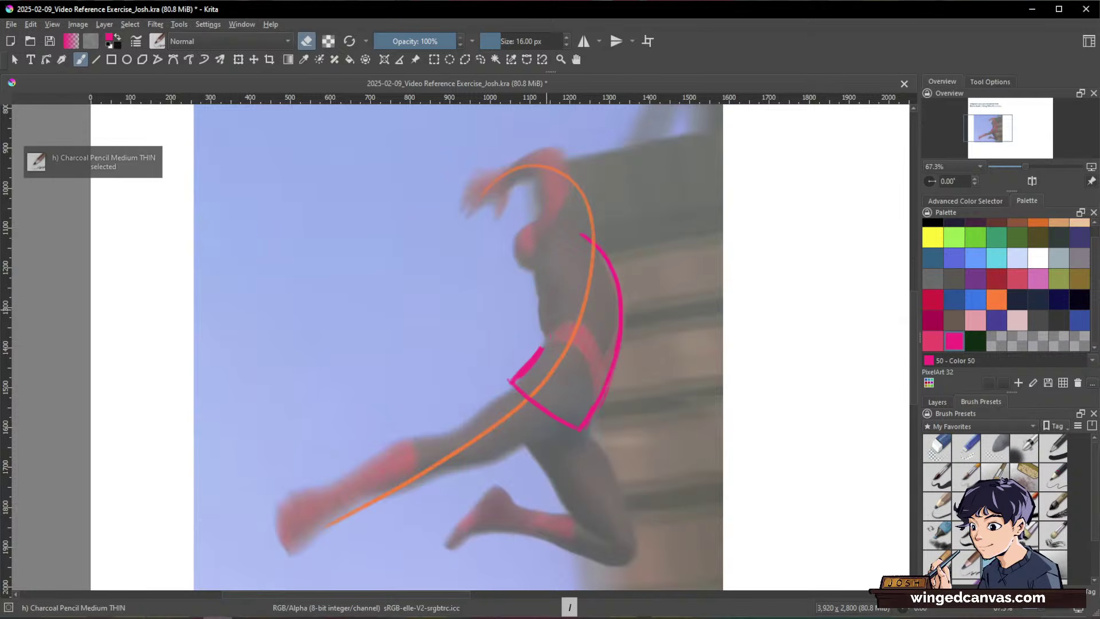
# Step: Restore the pasted Spider-Man image layer to full opacity to see the torso clearly
pyautogui.click(937, 401)
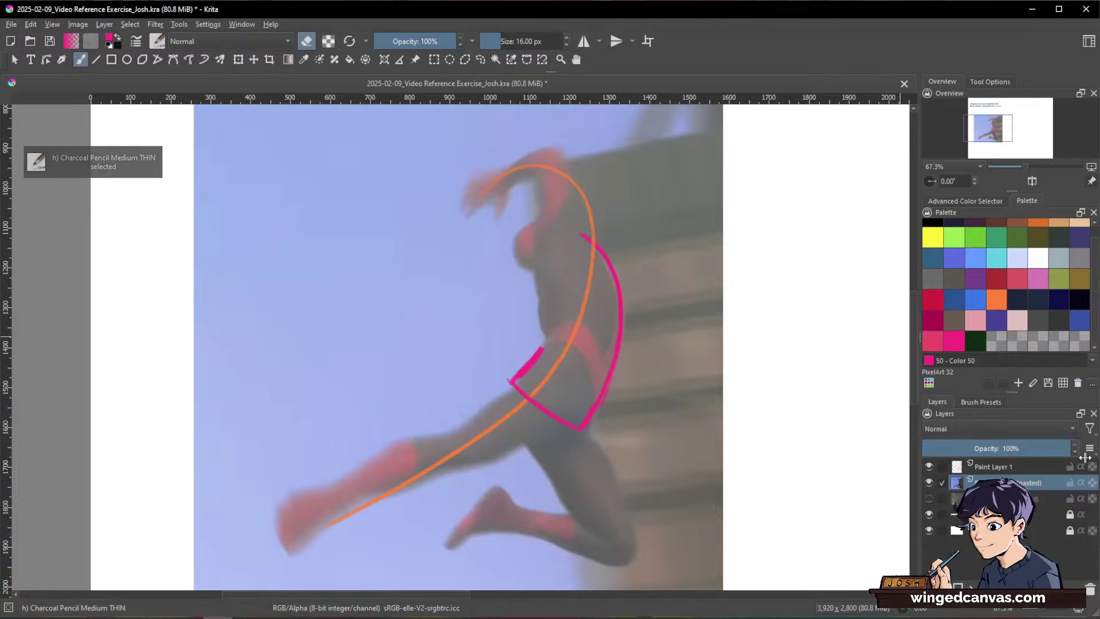
pyautogui.click(1066, 448)
pyautogui.moveTo(548, 300); pyautogui.dragTo(594, 255)
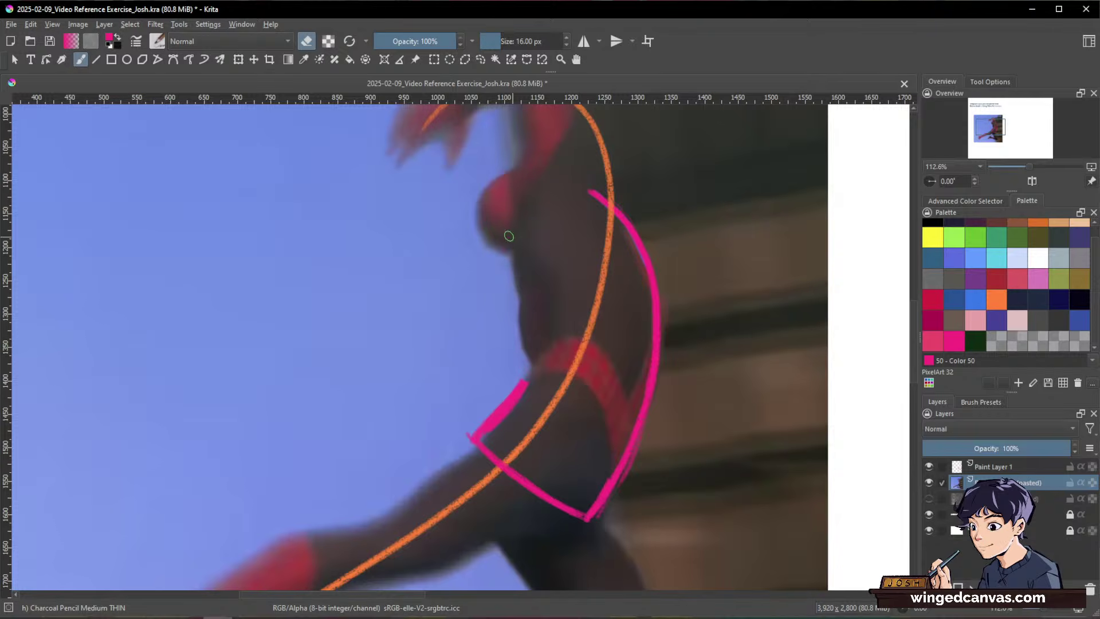
# Step: Turn off eraser mode, trace the chest and belly contours in pink, and join them to the back with a shoulder line
pyautogui.press('space')
pyautogui.press('e')
pyautogui.moveTo(528, 196)
pyautogui.mouseDown()
pyautogui.moveTo(517, 237)
pyautogui.moveTo(532, 360)
pyautogui.mouseUp()
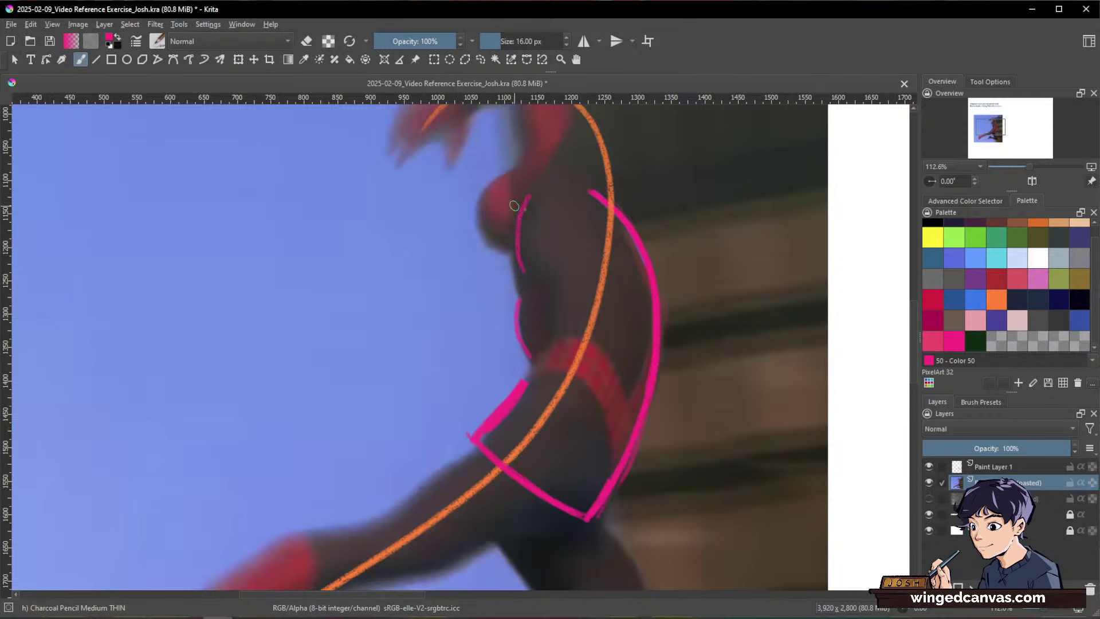
pyautogui.press('space')
pyautogui.moveTo(524, 182); pyautogui.dragTo(589, 189)
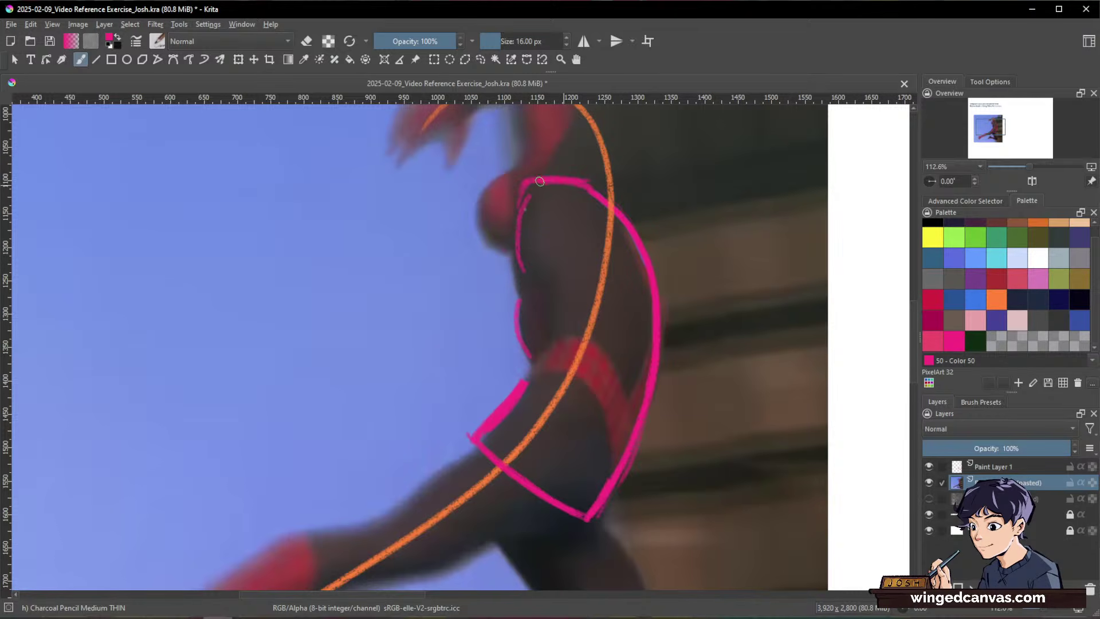
pyautogui.moveTo(521, 182); pyautogui.dragTo(579, 187)
# Step: Erase the pink belly contour above the waist with the Eraser Circle preset
pyautogui.press('space')
pyautogui.moveTo(519, 340)
pyautogui.mouseDown()
pyautogui.moveTo(536, 349)
pyautogui.moveTo(507, 304)
pyautogui.moveTo(515, 332)
pyautogui.mouseUp()
pyautogui.press('e')
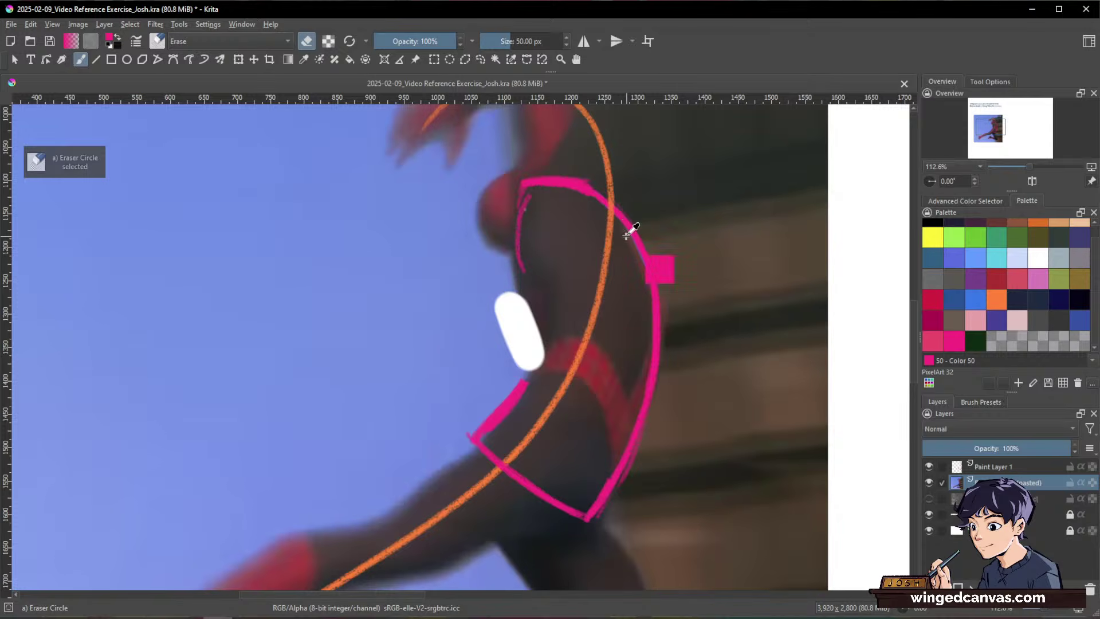
# Step: Undo the latest shoulder, chest and belly strokes, and return to Paint Layer 1 with the Charcoal Pencil Medium THIN preset
pyautogui.hotkey('ctrl', 'z')
pyautogui.hotkey('ctrl', 'z')
pyautogui.hotkey('ctrl', 'z')
pyautogui.hotkey('ctrl', 'z')
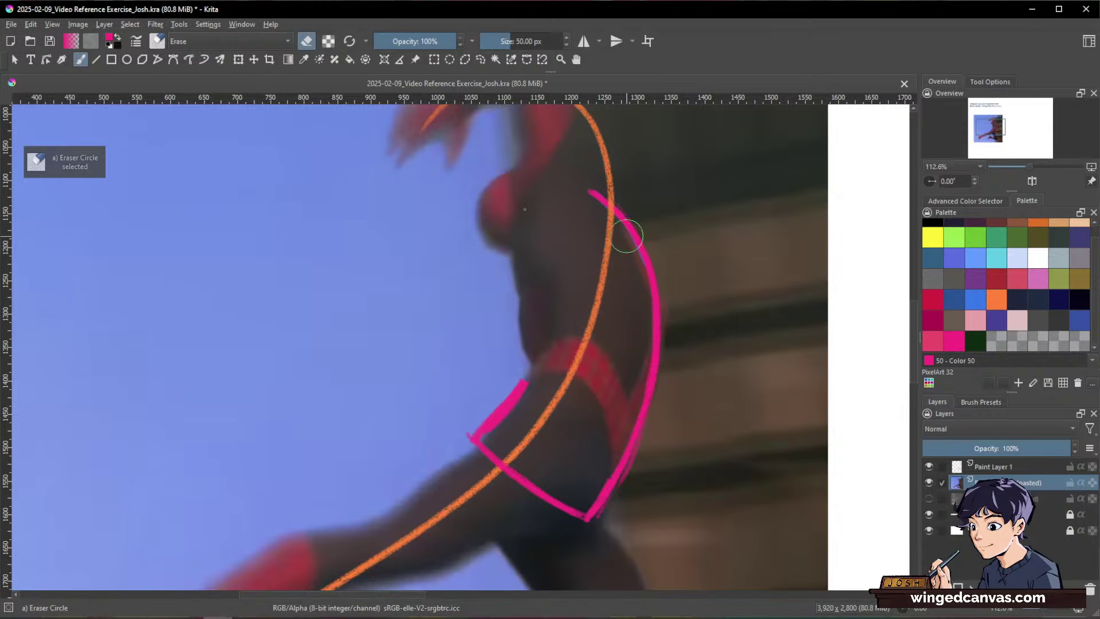
pyautogui.press('pageup')
pyautogui.press('e')
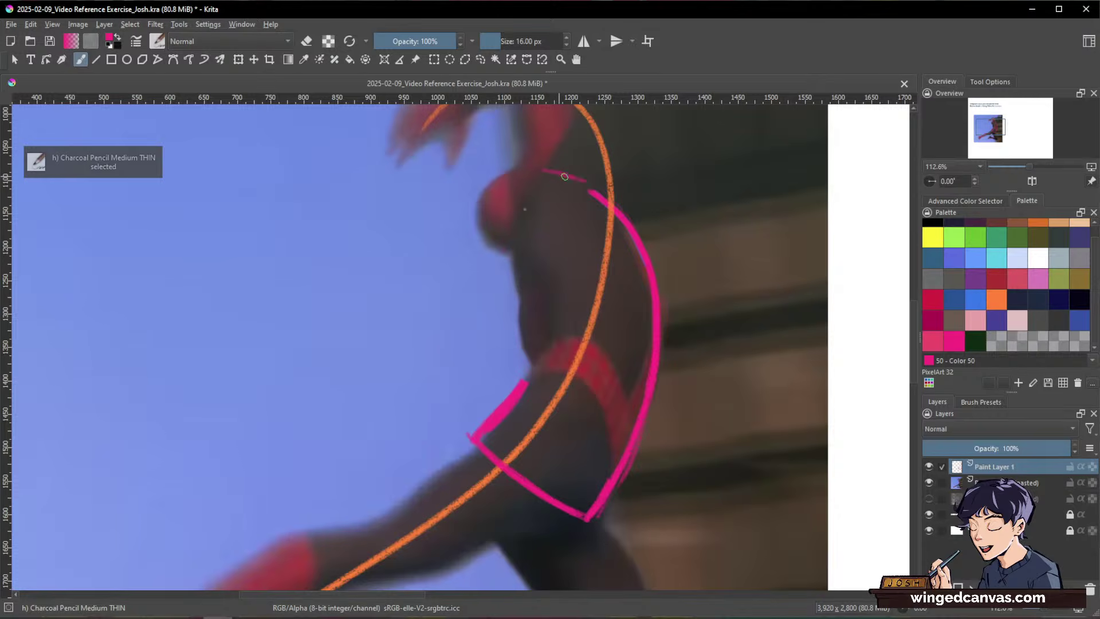
# Step: Redraw the pink shoulder line from the top of the back down to the chest, checking it with the canvas mirrored
pyautogui.moveTo(543, 170)
pyautogui.mouseDown()
pyautogui.moveTo(585, 187)
pyautogui.moveTo(516, 211)
pyautogui.moveTo(547, 171)
pyautogui.moveTo(567, 175)
pyautogui.mouseUp()
pyautogui.press('m')
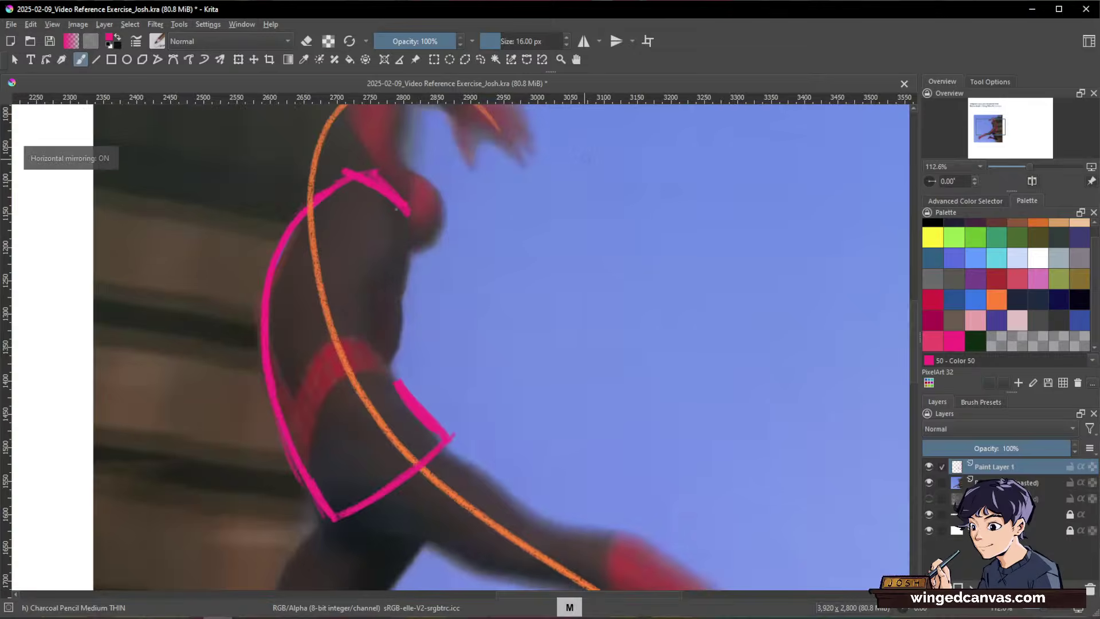
pyautogui.press('m')
pyautogui.press('e')
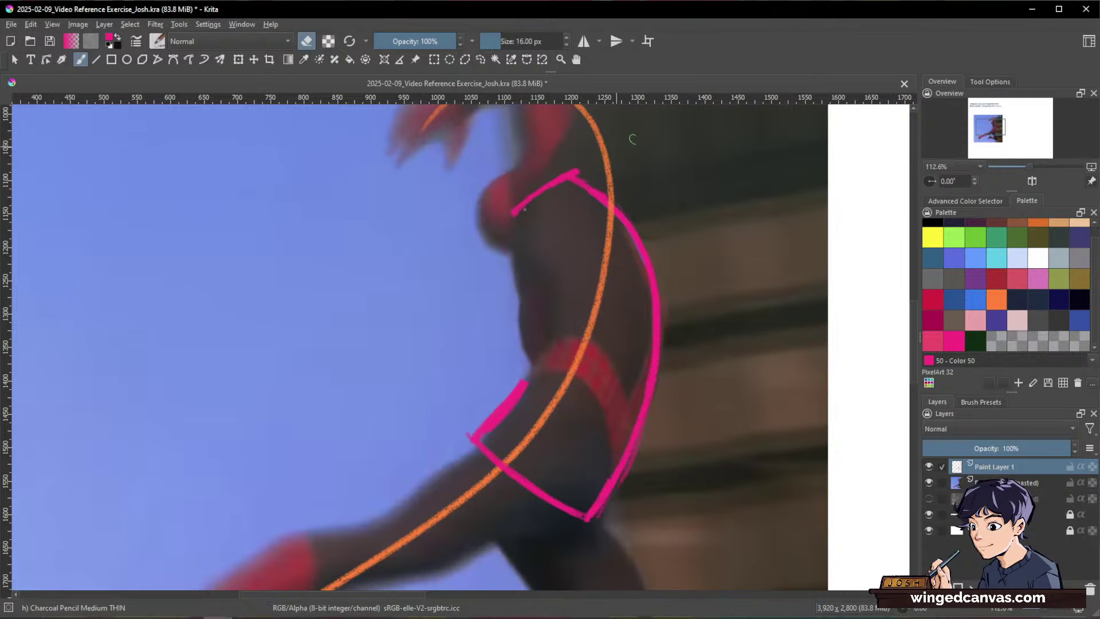
# Step: Trace the pink belly contour from the chest to the waist, join it to the hip, and clean up the line with eraser mode
pyautogui.press('e')
pyautogui.moveTo(510, 220)
pyautogui.mouseDown()
pyautogui.moveTo(524, 346)
pyautogui.moveTo(499, 422)
pyautogui.mouseUp()
pyautogui.press('e')
pyautogui.moveTo(519, 384); pyautogui.dragTo(470, 438)
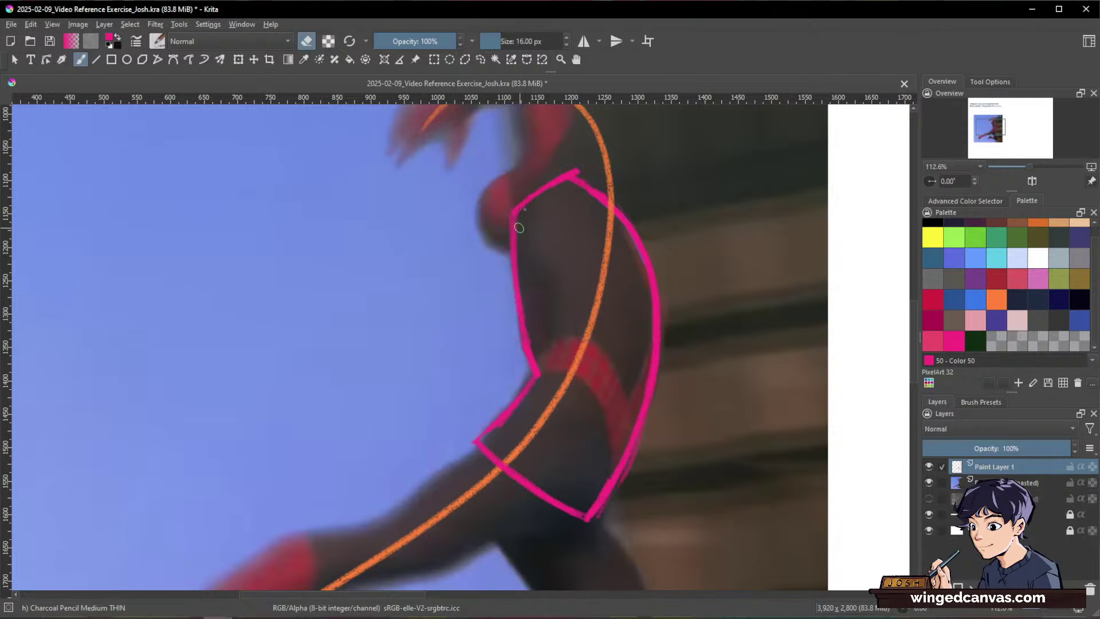
pyautogui.moveTo(514, 213)
pyautogui.mouseDown()
pyautogui.moveTo(522, 336)
pyautogui.moveTo(515, 276)
pyautogui.moveTo(538, 372)
pyautogui.mouseUp()
pyautogui.press('e')
pyautogui.press('e')
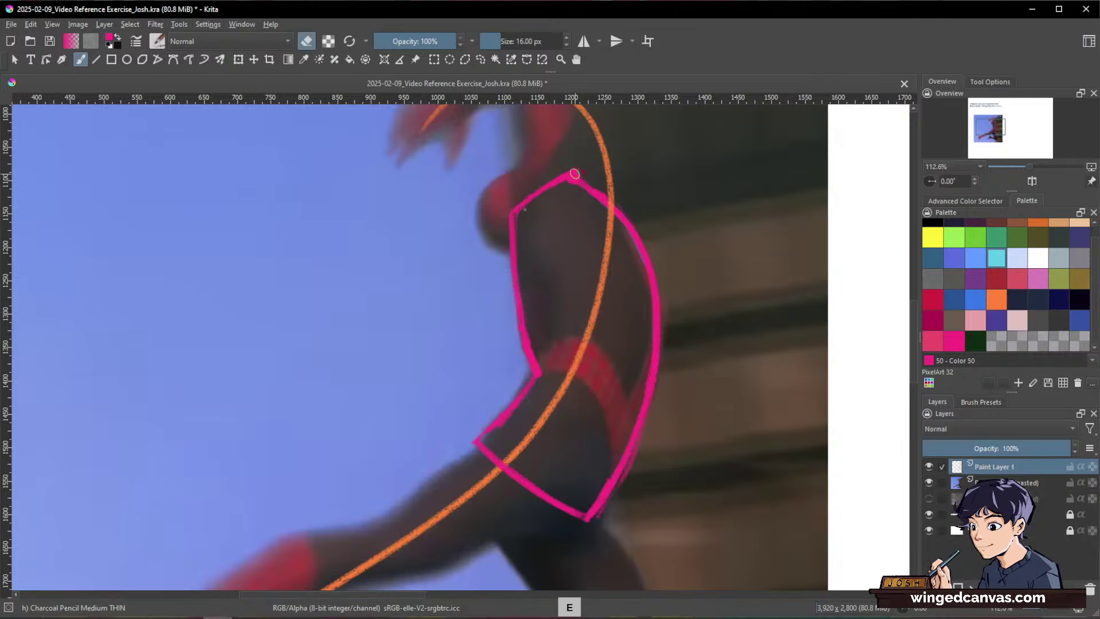
# Step: Mark the torso outline's corners and the belly edge above the waist with dots in the Viking palette color
pyautogui.click(996, 258)
pyautogui.click(574, 176)
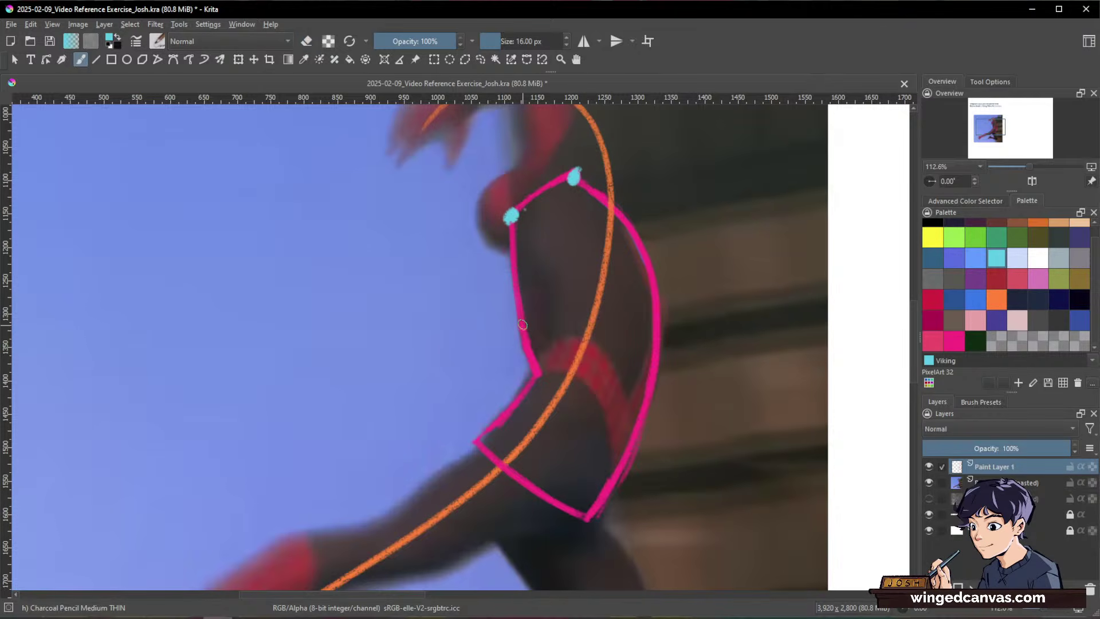
pyautogui.click(520, 336)
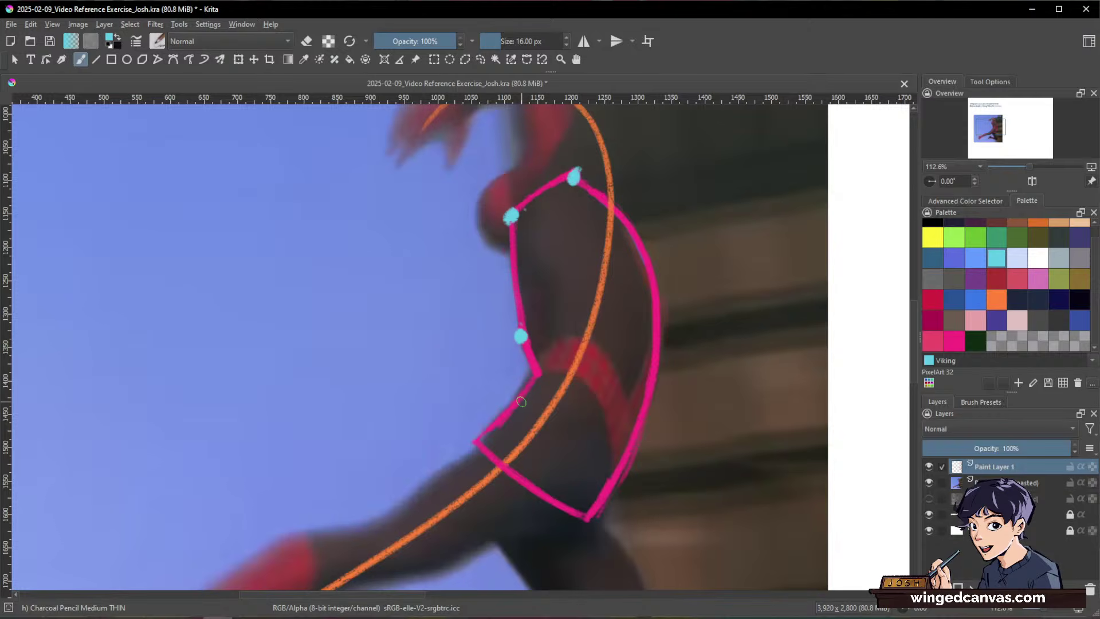
pyautogui.press('space')
pyautogui.click(539, 371)
pyautogui.click(480, 443)
pyautogui.click(590, 516)
# Step: Hide the pasted Spider-Man image layer to examine the traced torso on its own, and show the layer again
pyautogui.scroll(-3, 745, 471)
pyautogui.moveTo(744, 471); pyautogui.dragTo(632, 428)
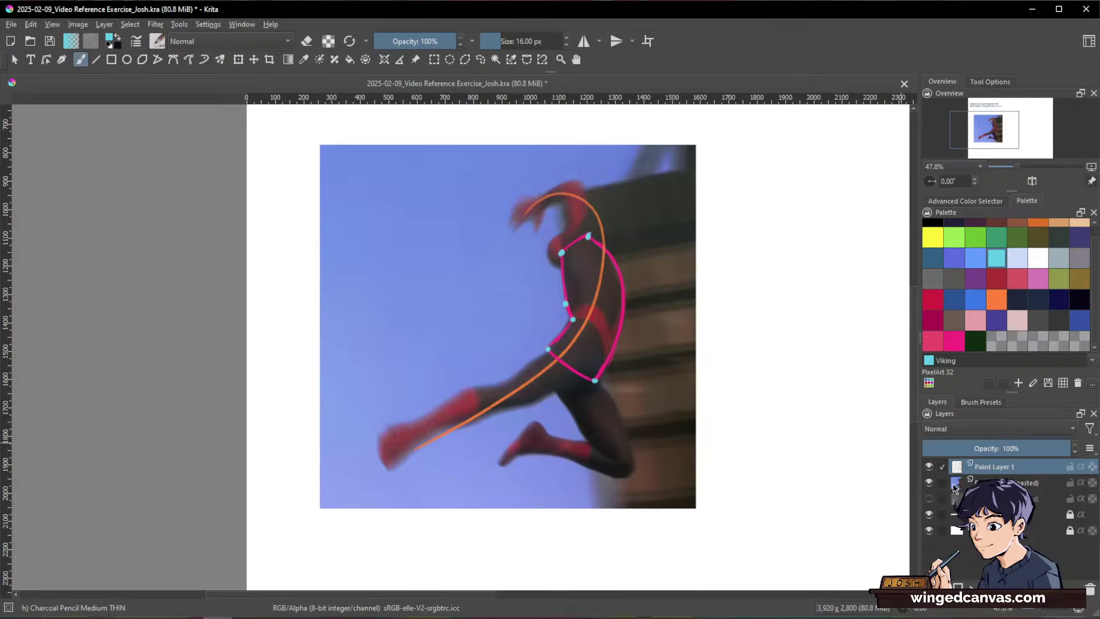
pyautogui.click(928, 482)
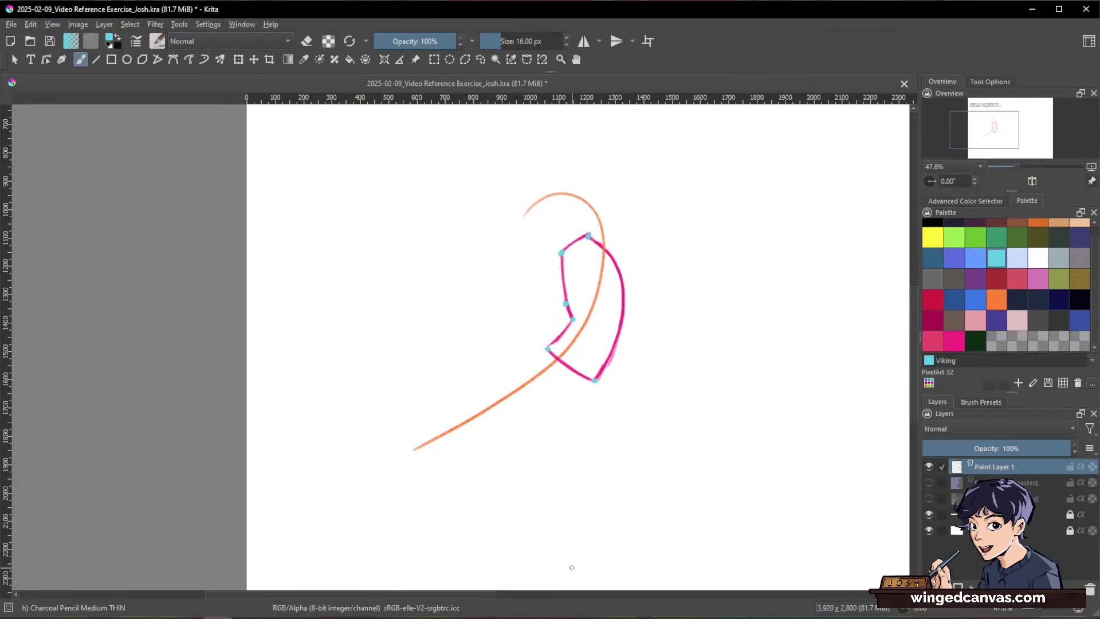
pyautogui.click(930, 484)
# Step: Draw a cyan circle for the shoulder joint on the torso's top line
pyautogui.moveTo(734, 358); pyautogui.dragTo(795, 466)
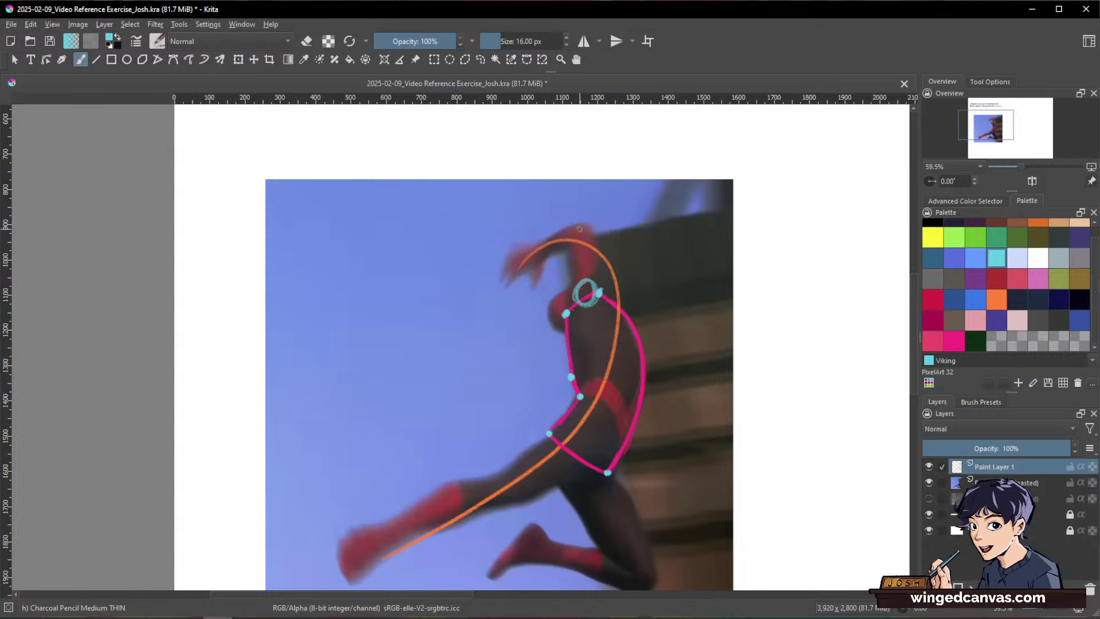
pyautogui.press('space')
pyautogui.press('space')
# Step: Sketch a simple cyan mannequin on the blank canvas beside the photo, with an oval head, boxy torso and jointed arm segments
pyautogui.moveTo(727, 406); pyautogui.dragTo(618, 432)
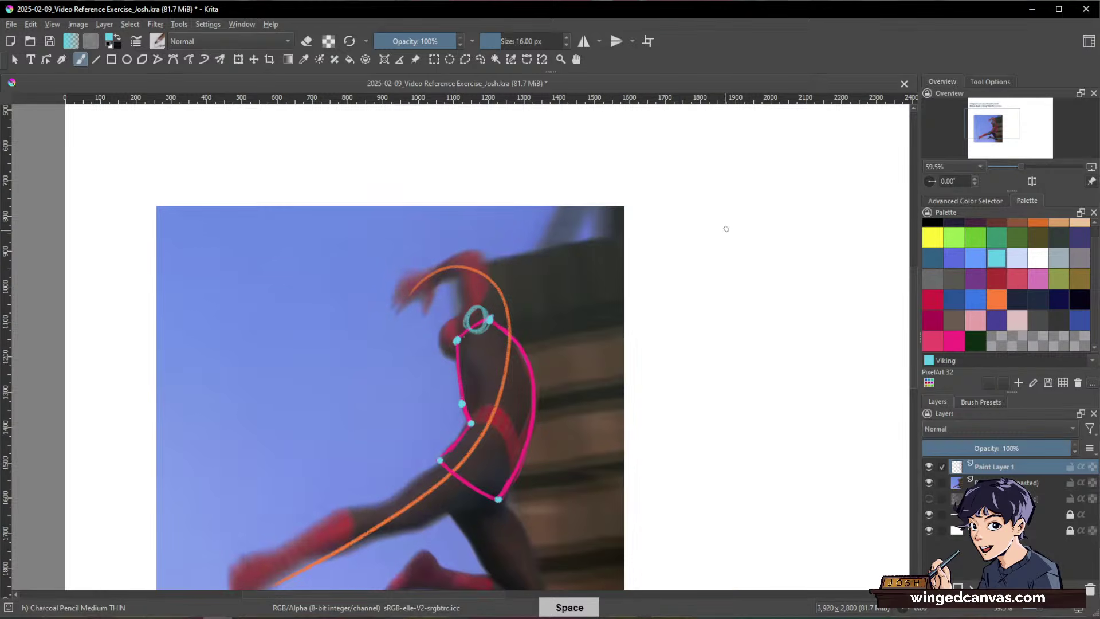
pyautogui.moveTo(723, 217); pyautogui.dragTo(721, 221)
pyautogui.moveTo(705, 271)
pyautogui.mouseDown()
pyautogui.moveTo(742, 267)
pyautogui.moveTo(704, 310)
pyautogui.mouseUp()
pyautogui.moveTo(746, 274)
pyautogui.mouseDown()
pyautogui.moveTo(740, 329)
pyautogui.moveTo(713, 347)
pyautogui.moveTo(741, 337)
pyautogui.mouseUp()
pyautogui.moveTo(742, 272)
pyautogui.mouseDown()
pyautogui.moveTo(739, 288)
pyautogui.moveTo(755, 290)
pyautogui.moveTo(751, 324)
pyautogui.moveTo(740, 323)
pyautogui.mouseUp()
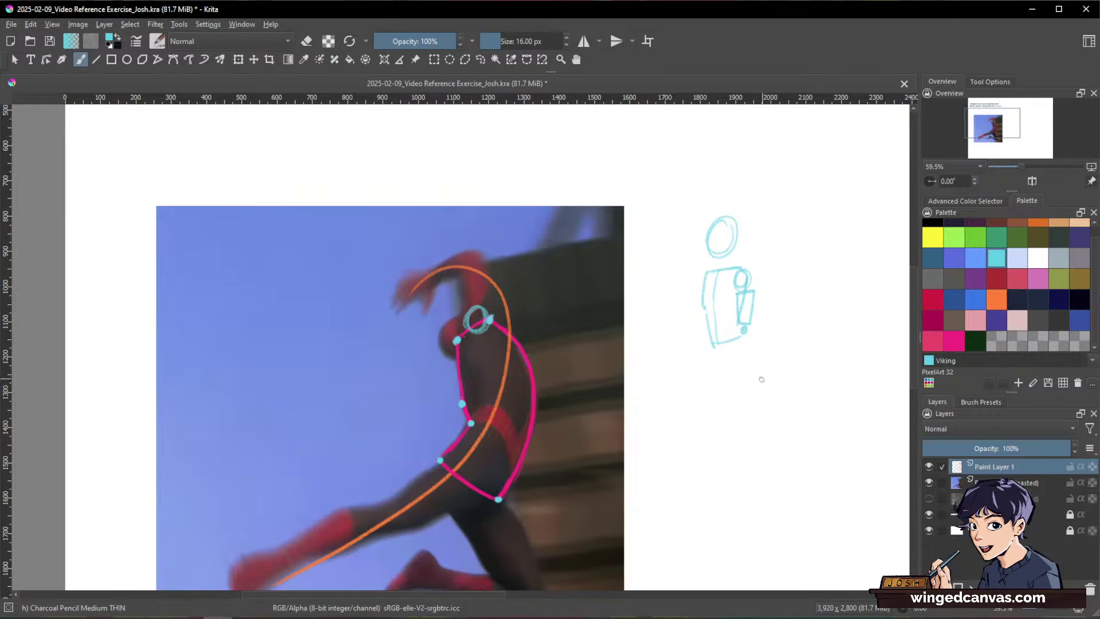
pyautogui.moveTo(745, 336)
pyautogui.mouseDown()
pyautogui.moveTo(745, 361)
pyautogui.moveTo(739, 335)
pyautogui.moveTo(751, 365)
pyautogui.moveTo(752, 391)
pyautogui.mouseUp()
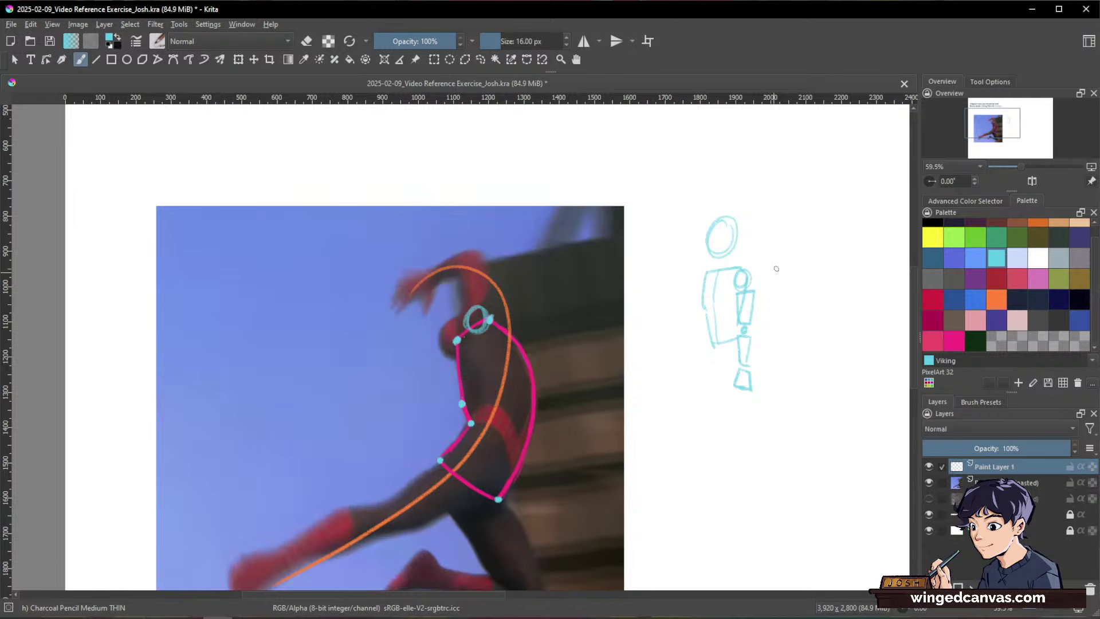
# Step: Clean up the inside of the cyan shoulder circle with eraser mode
pyautogui.press('space')
pyautogui.moveTo(634, 349); pyautogui.dragTo(523, 303)
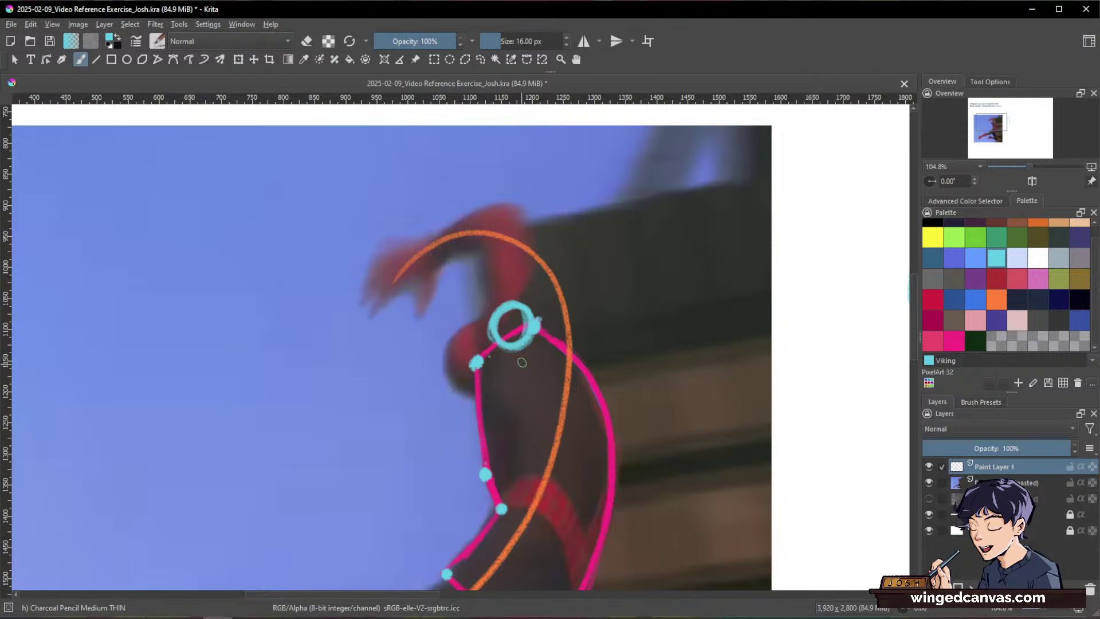
pyautogui.press('e')
pyautogui.moveTo(497, 334)
pyautogui.mouseDown()
pyautogui.moveTo(511, 311)
pyautogui.moveTo(522, 336)
pyautogui.mouseUp()
pyautogui.press('space')
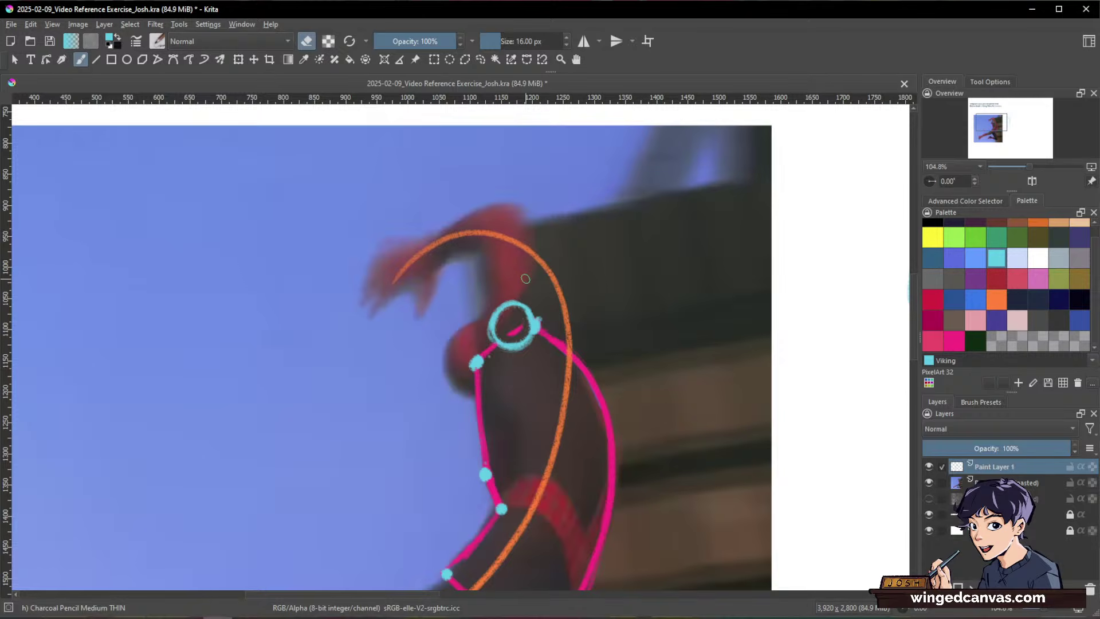
pyautogui.press('space')
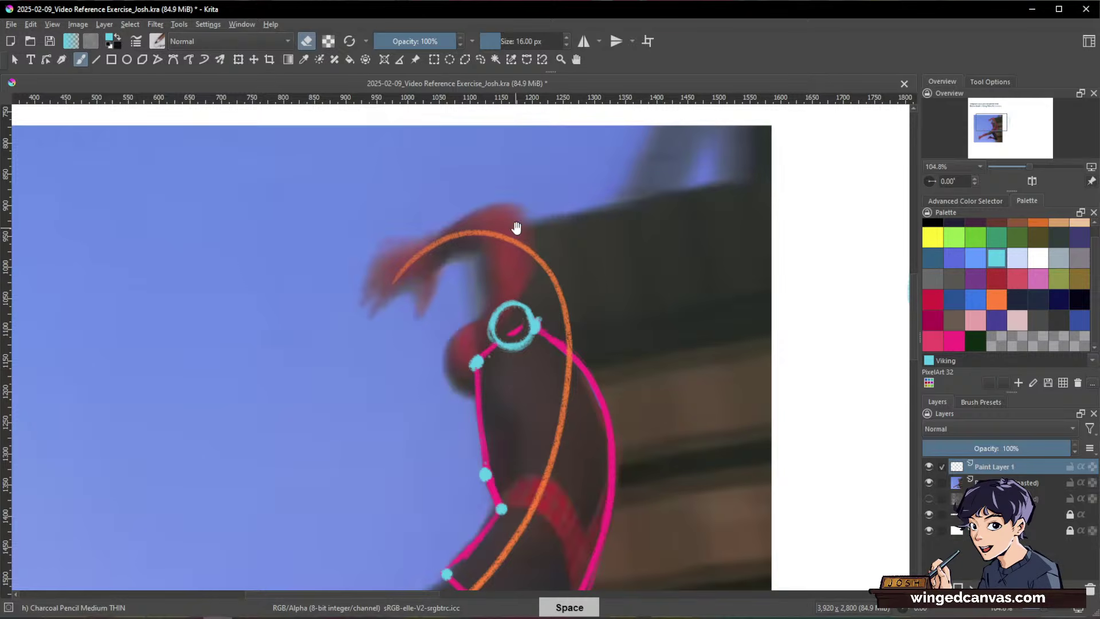
pyautogui.rightClick(497, 308)
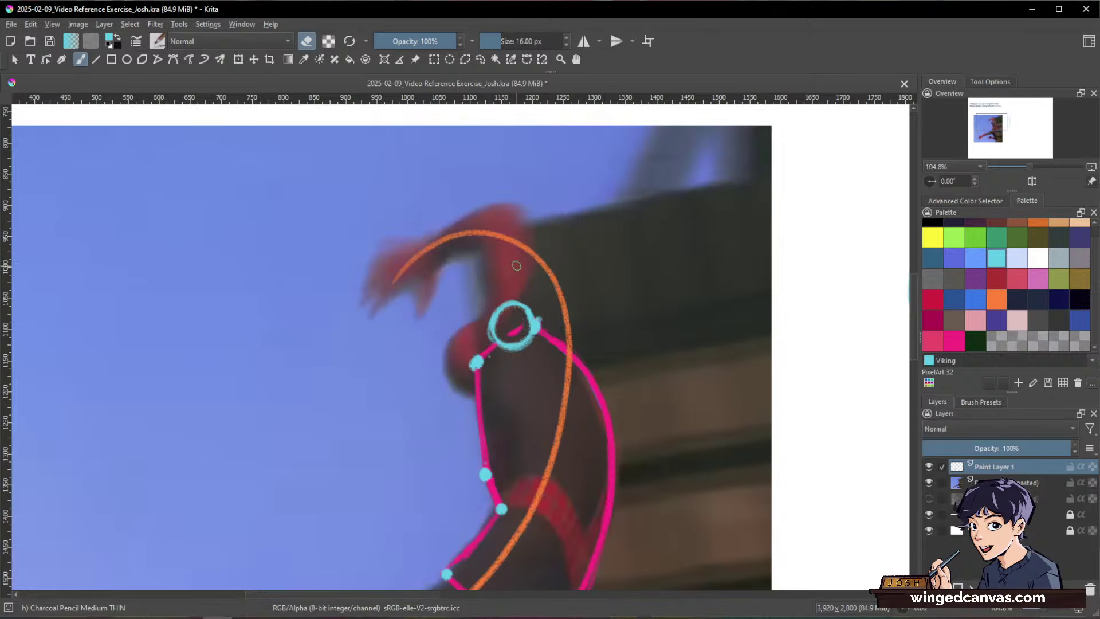
pyautogui.press('space')
# Step: Annotate the raised elbow's tip with a cyan arrow and cross, place a joint dot just inside the elbow, and erase the annotation
pyautogui.press('e')
pyautogui.moveTo(527, 173); pyautogui.dragTo(513, 204)
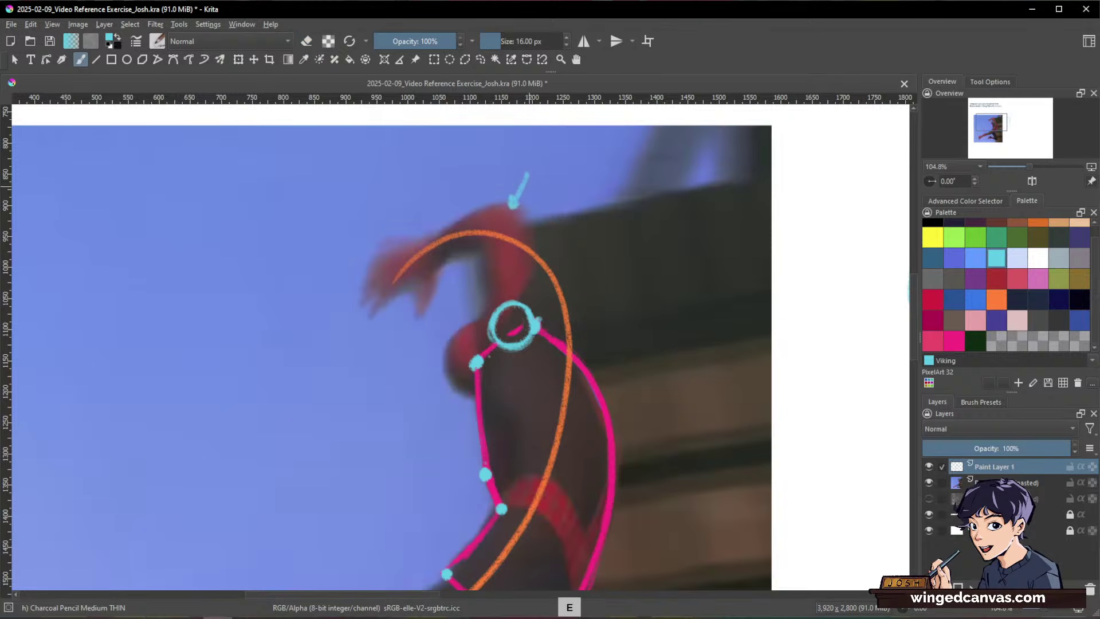
pyautogui.moveTo(537, 150)
pyautogui.mouseDown()
pyautogui.moveTo(550, 165)
pyautogui.moveTo(536, 164)
pyautogui.mouseUp()
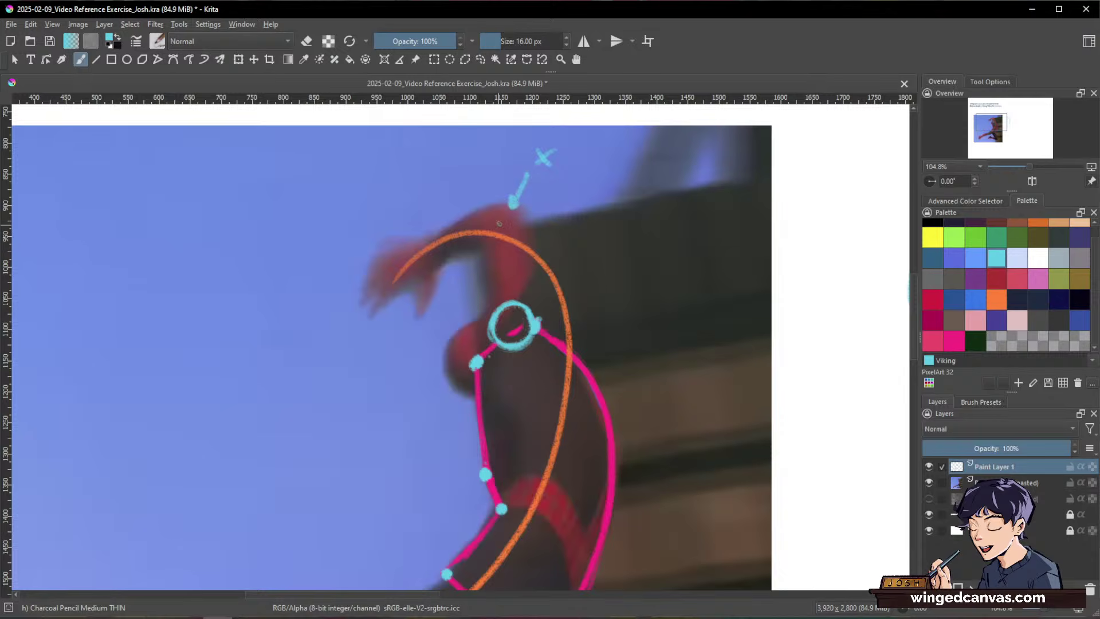
pyautogui.click(499, 224)
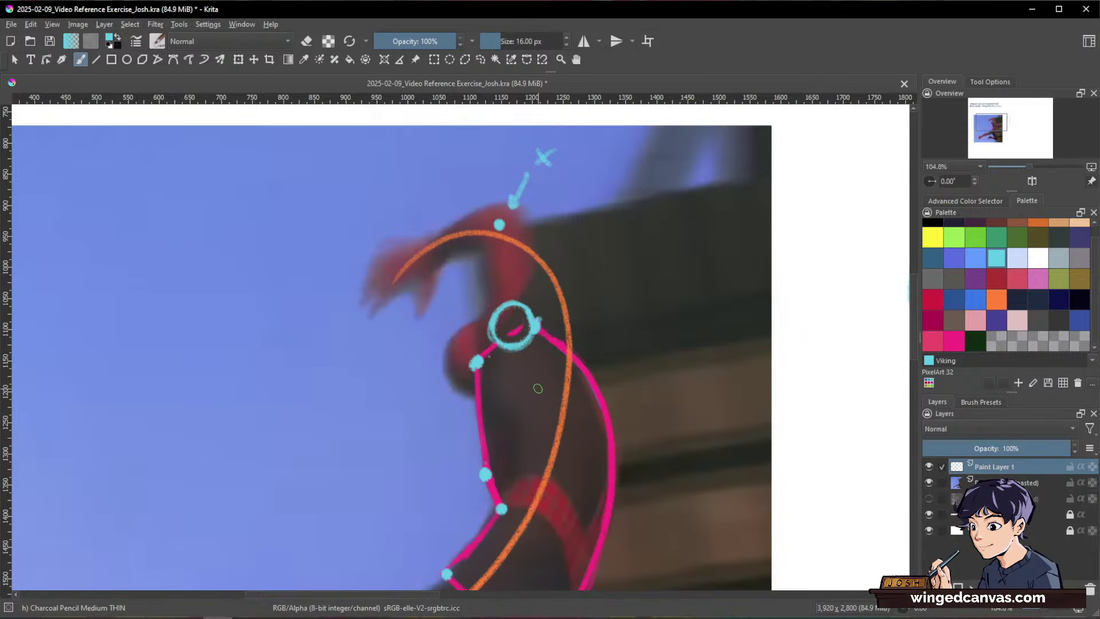
pyautogui.moveTo(544, 156); pyautogui.dragTo(512, 201)
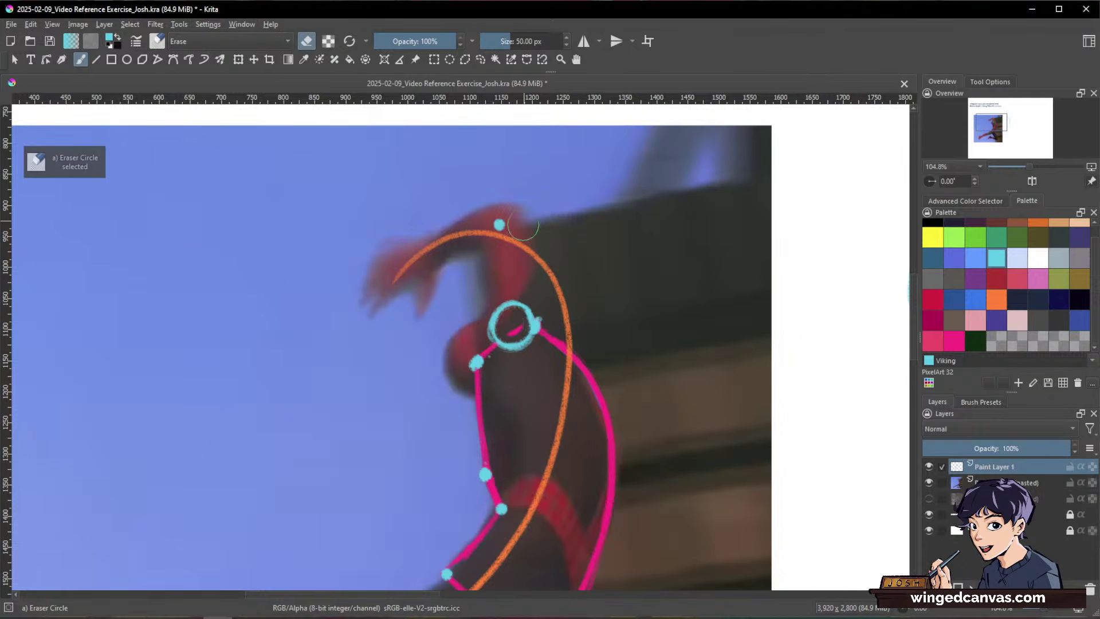
# Step: Draw the raised arm's cyan skeleton lines from the shoulder to the elbow and from the elbow to the wrist dot
pyautogui.press('e')
pyautogui.moveTo(503, 247); pyautogui.dragTo(510, 322)
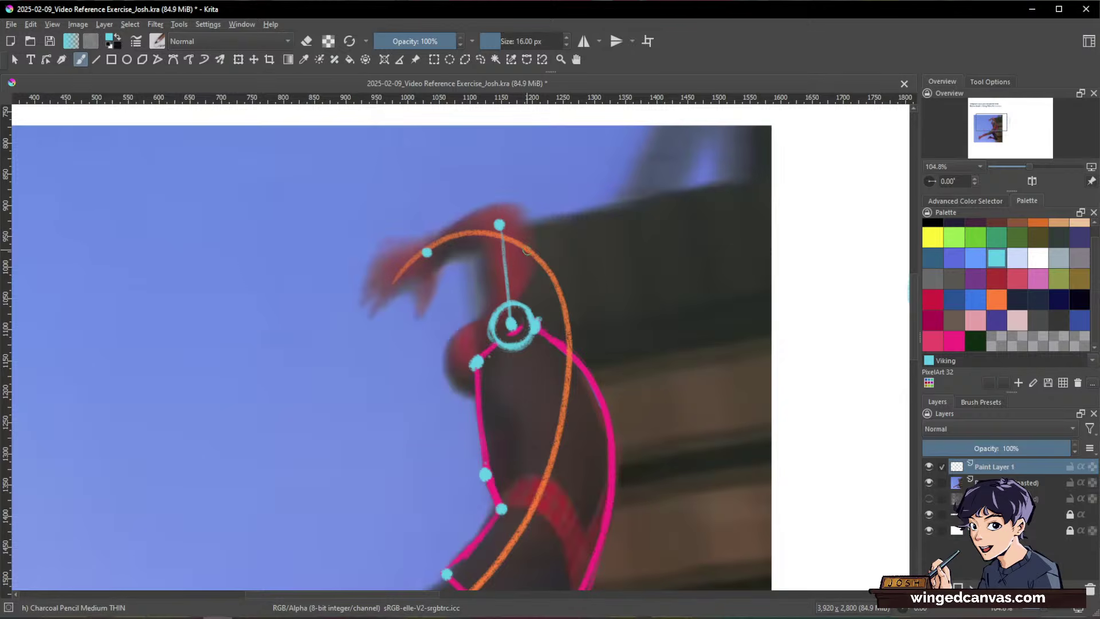
pyautogui.moveTo(427, 252); pyautogui.dragTo(499, 224)
pyautogui.press('space')
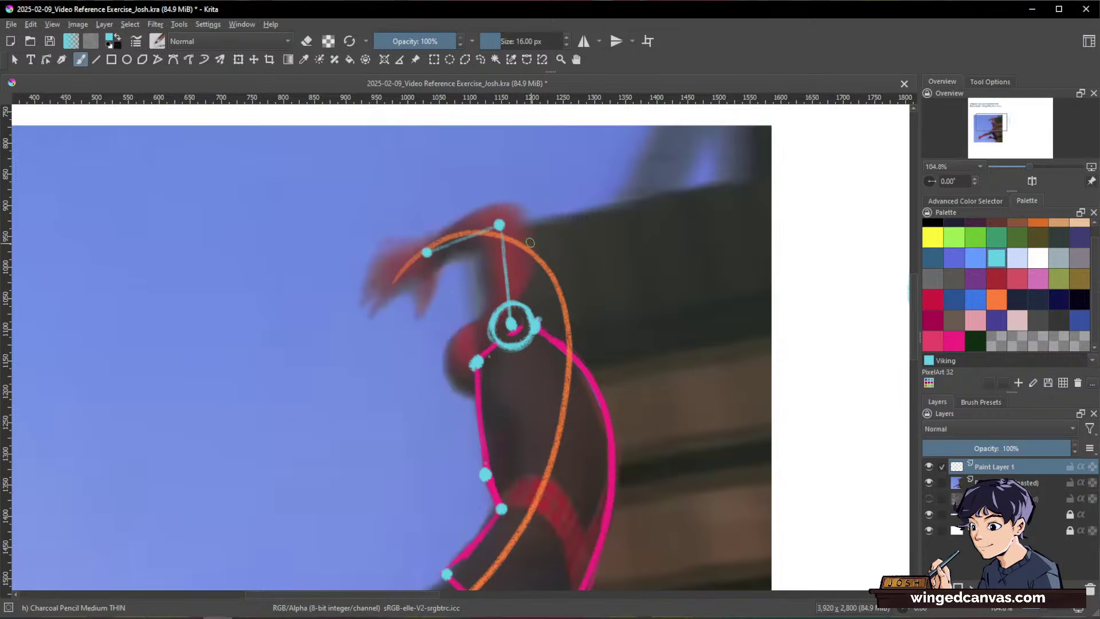
# Step: Erase the forearm line and elbow dot, and redraw them in cyan with the elbow joint slightly higher
pyautogui.press('e')
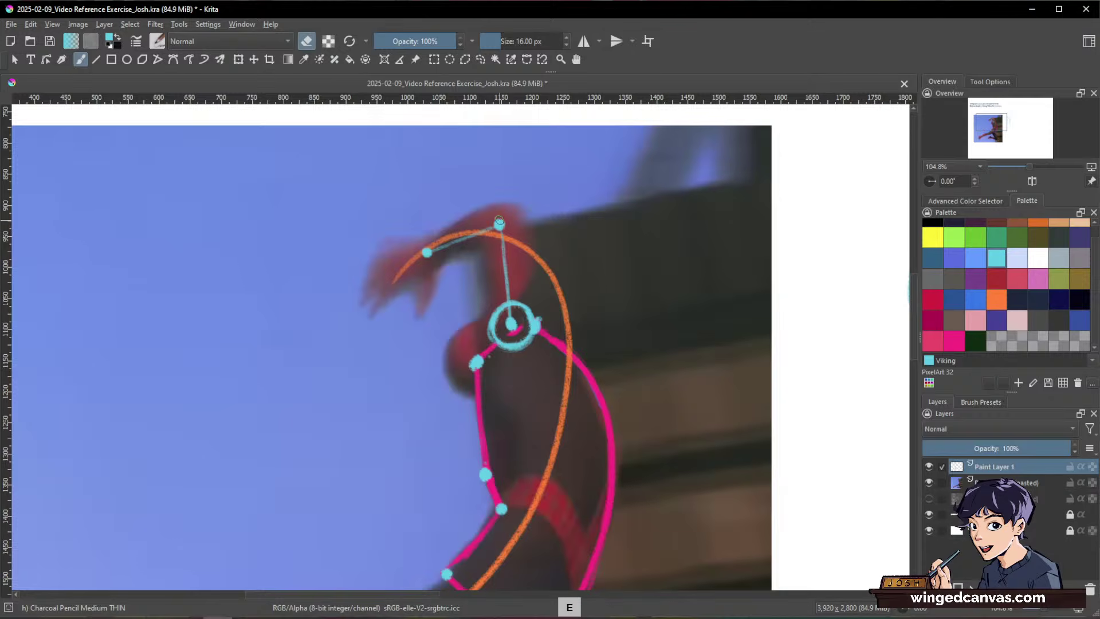
pyautogui.moveTo(497, 225)
pyautogui.mouseDown()
pyautogui.moveTo(505, 228)
pyautogui.moveTo(437, 250)
pyautogui.mouseUp()
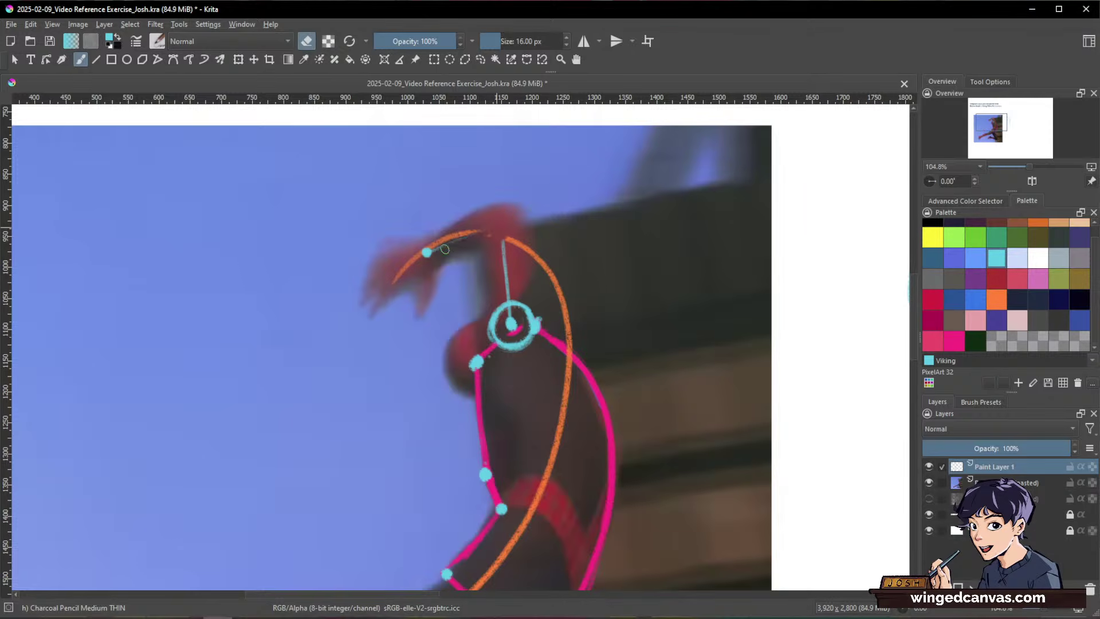
pyautogui.press('e')
pyautogui.click(501, 219)
pyautogui.moveTo(501, 219)
pyautogui.mouseDown()
pyautogui.moveTo(504, 263)
pyautogui.moveTo(502, 227)
pyautogui.mouseUp()
pyautogui.moveTo(427, 252); pyautogui.dragTo(501, 219)
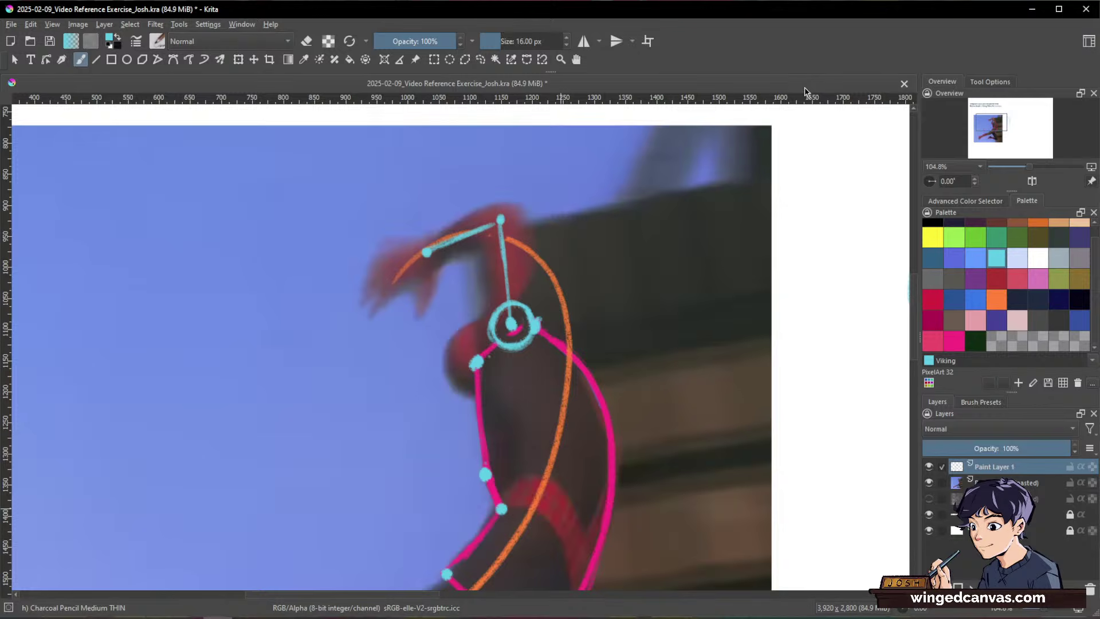
pyautogui.press('space')
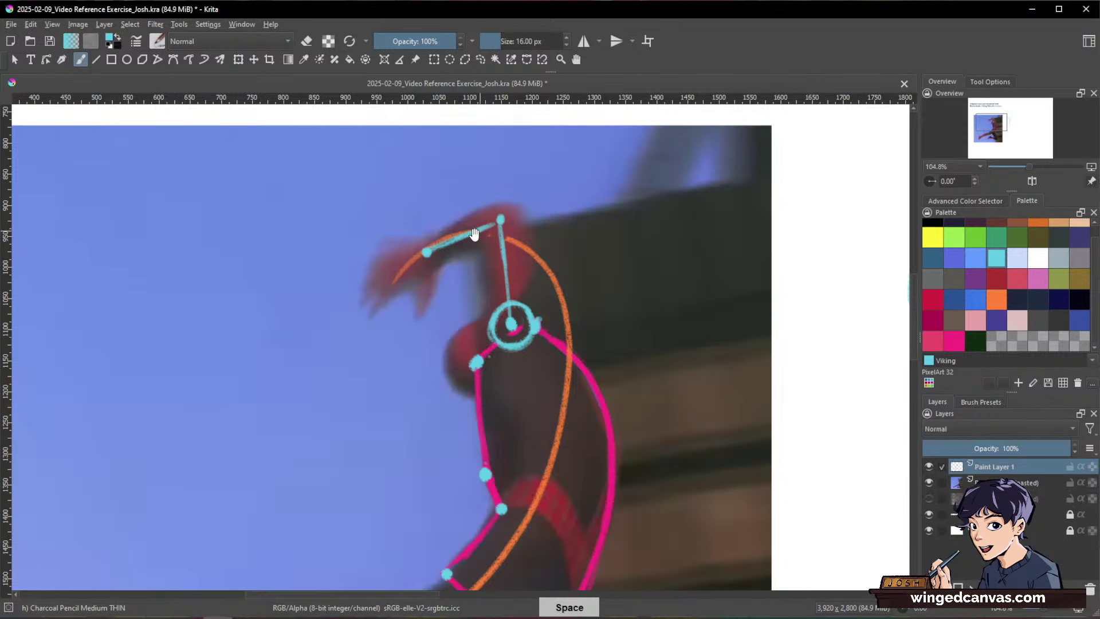
pyautogui.press('space')
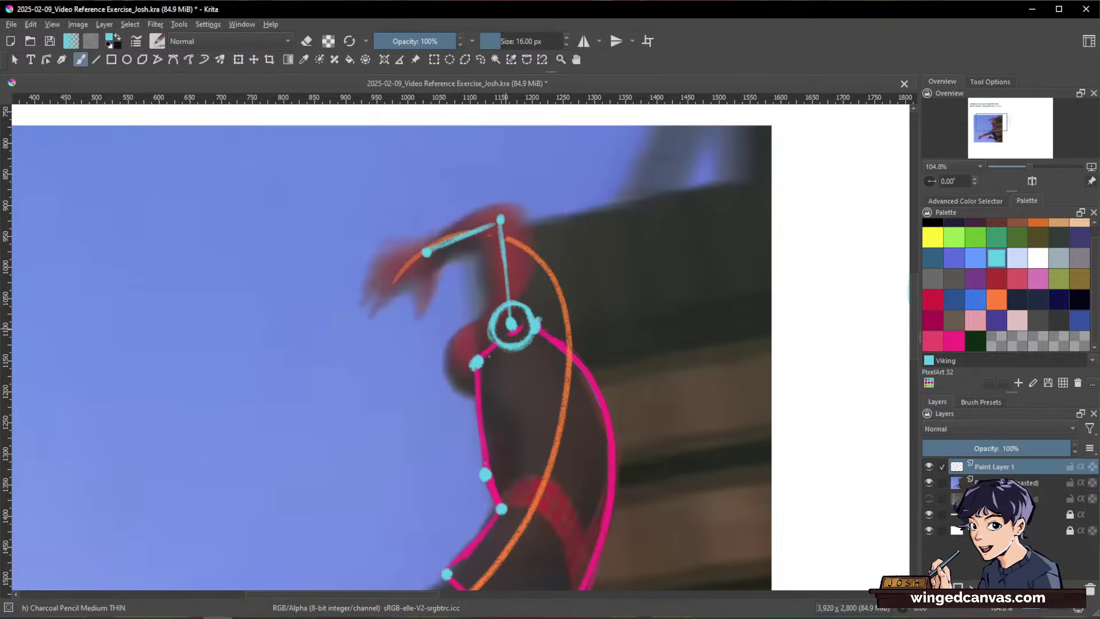
pyautogui.press('space')
pyautogui.press('space')
pyautogui.press('space')
pyautogui.press('space')
pyautogui.press('space')
pyautogui.press('space')
pyautogui.press('space')
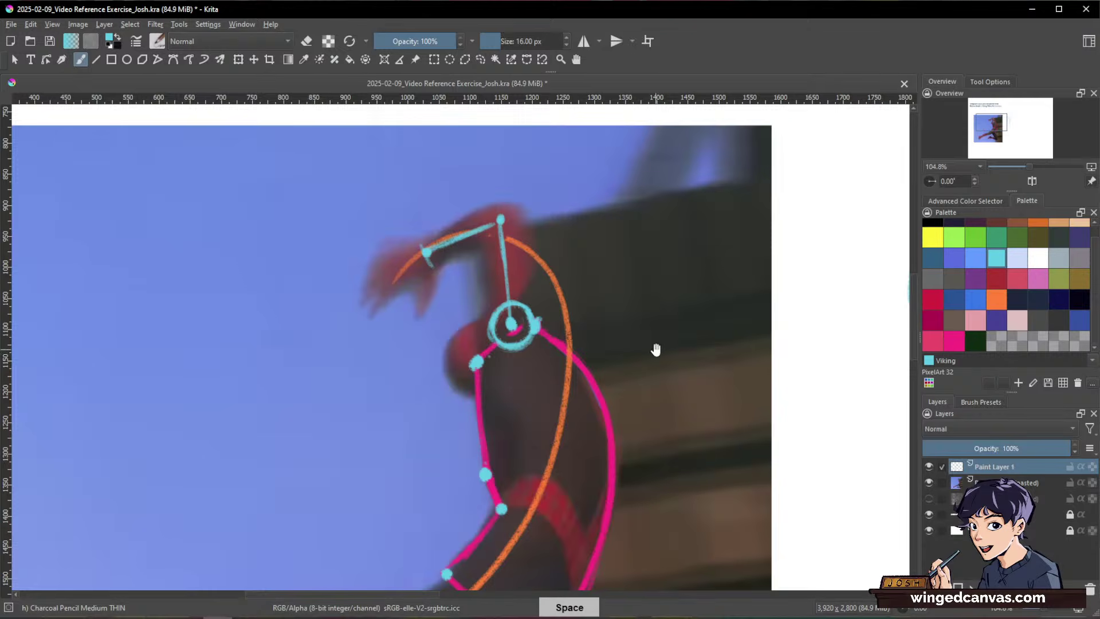
# Step: Sketch the raised hand's mitten shape in cyan from the wrist around the fingertips to the thumb
pyautogui.moveTo(655, 349); pyautogui.dragTo(756, 304)
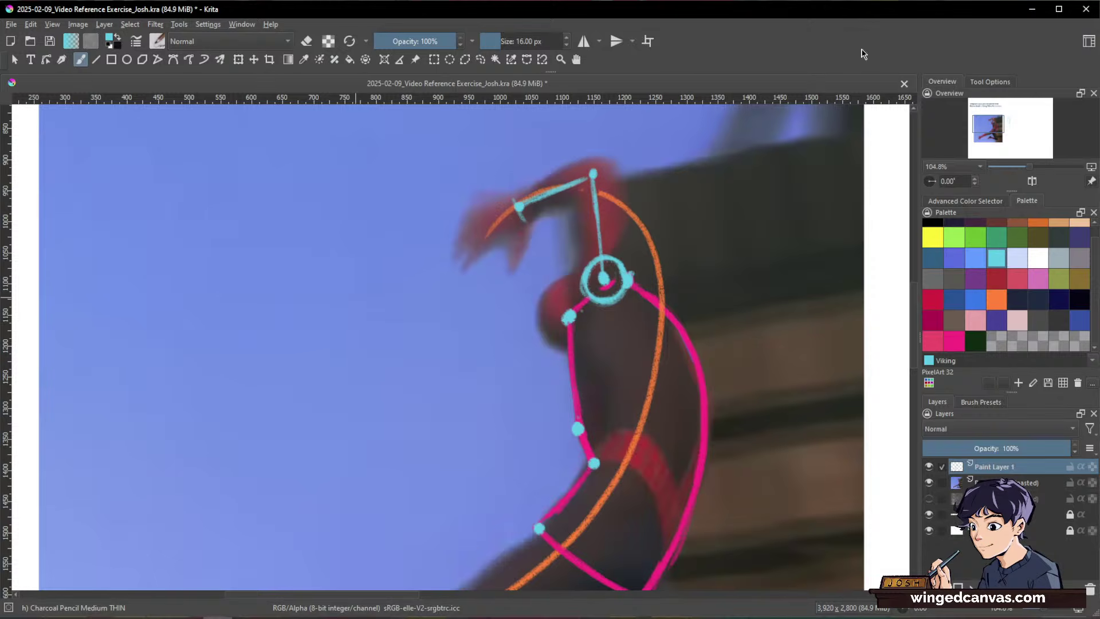
pyautogui.moveTo(514, 204); pyautogui.dragTo(461, 217)
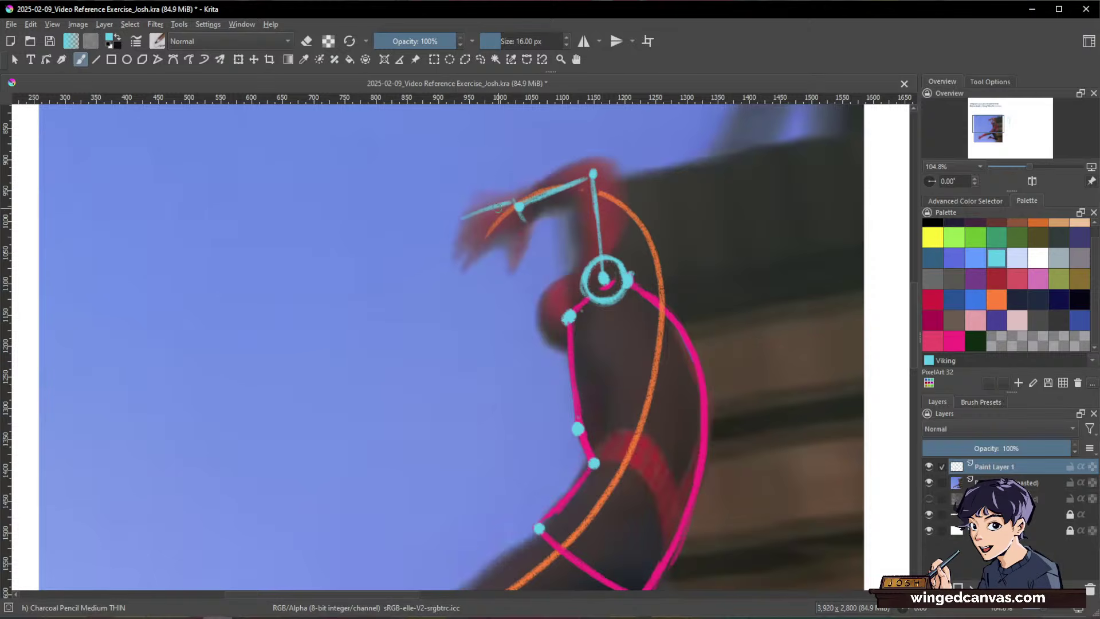
pyautogui.press('space')
pyautogui.moveTo(462, 218)
pyautogui.mouseDown()
pyautogui.moveTo(447, 256)
pyautogui.moveTo(507, 242)
pyautogui.moveTo(514, 201)
pyautogui.moveTo(447, 261)
pyautogui.moveTo(467, 273)
pyautogui.moveTo(504, 243)
pyautogui.moveTo(507, 276)
pyautogui.mouseUp()
# Step: Outline the raised hand in pink Color 50, close it at the wrist, and add a line separating the fingers from the palm
pyautogui.click(958, 339)
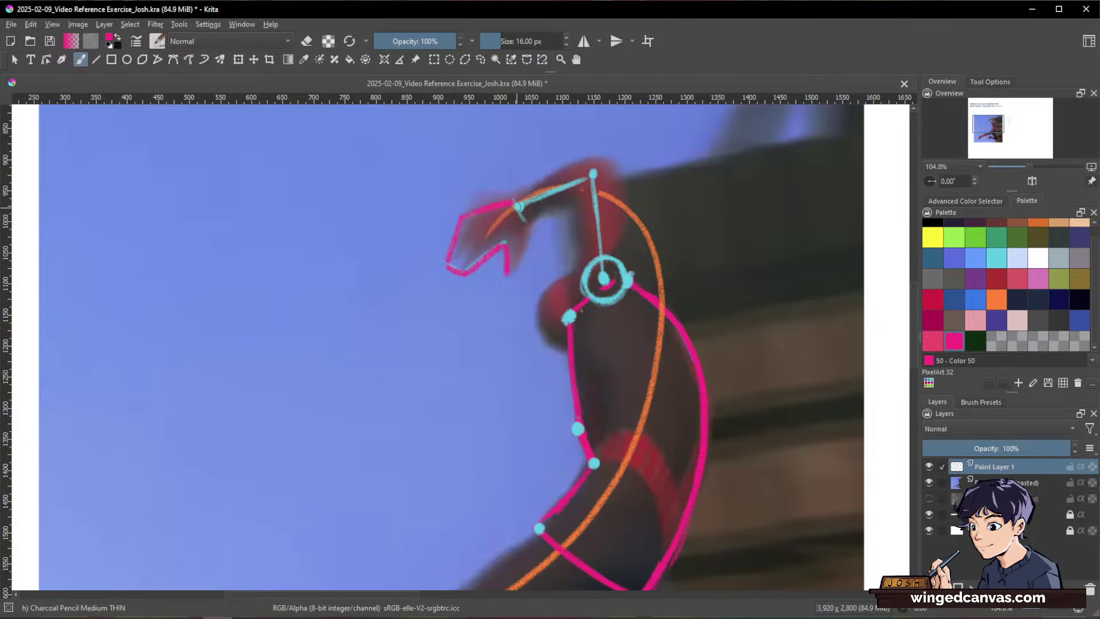
pyautogui.moveTo(518, 204); pyautogui.dragTo(527, 227)
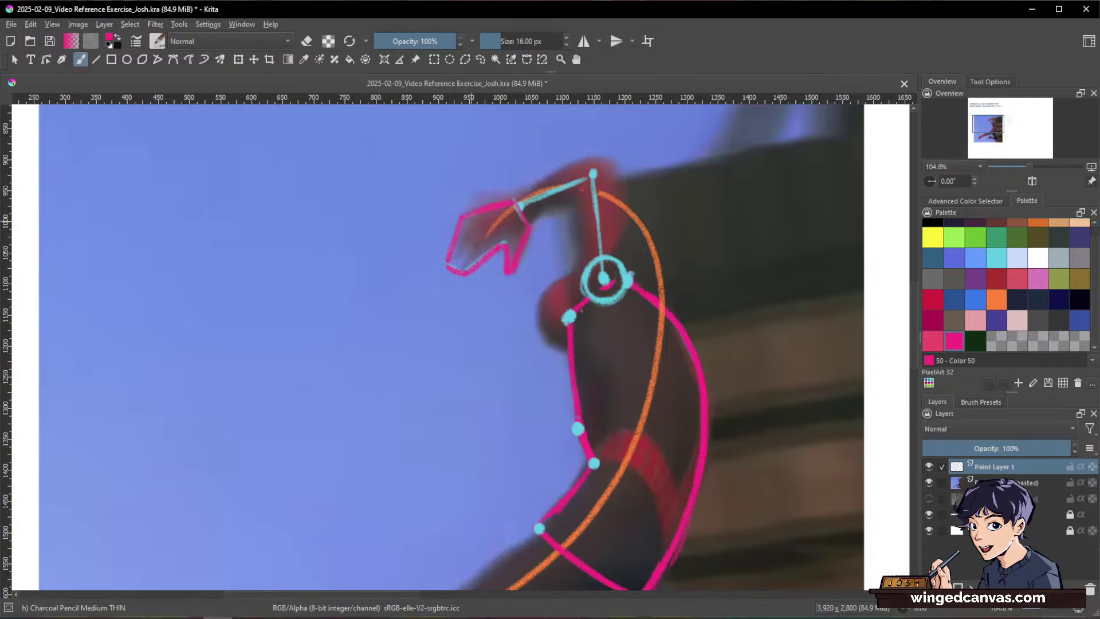
pyautogui.moveTo(480, 227); pyautogui.dragTo(497, 249)
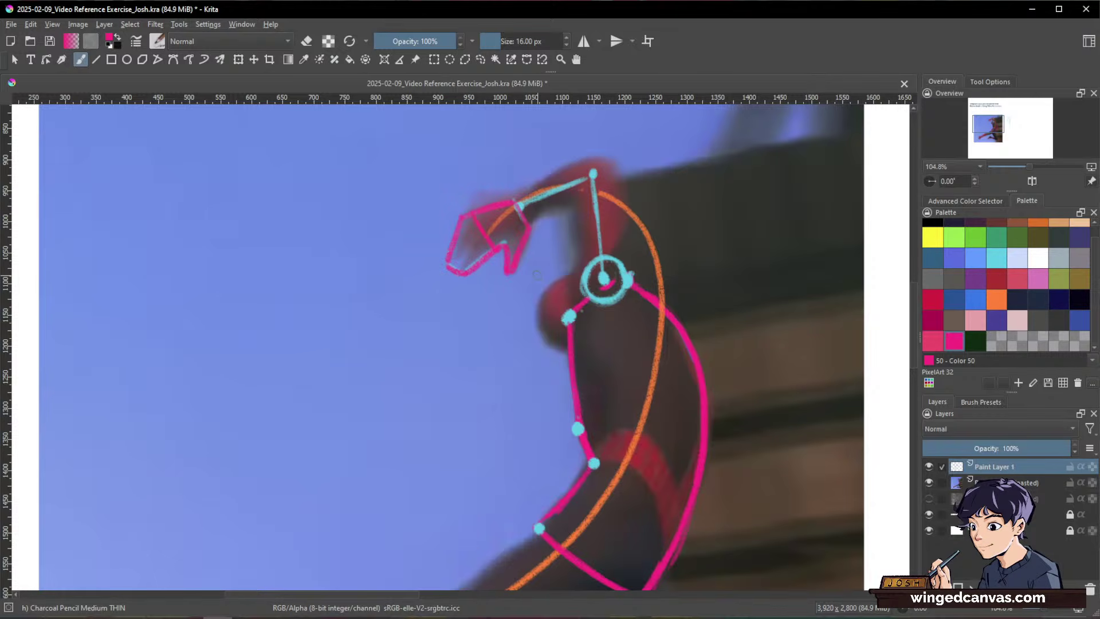
# Step: Clean up the pink outline of the raised hand around the fingertips with the eraser
pyautogui.moveTo(451, 261); pyautogui.dragTo(487, 262)
pyautogui.press('e')
pyautogui.press('e')
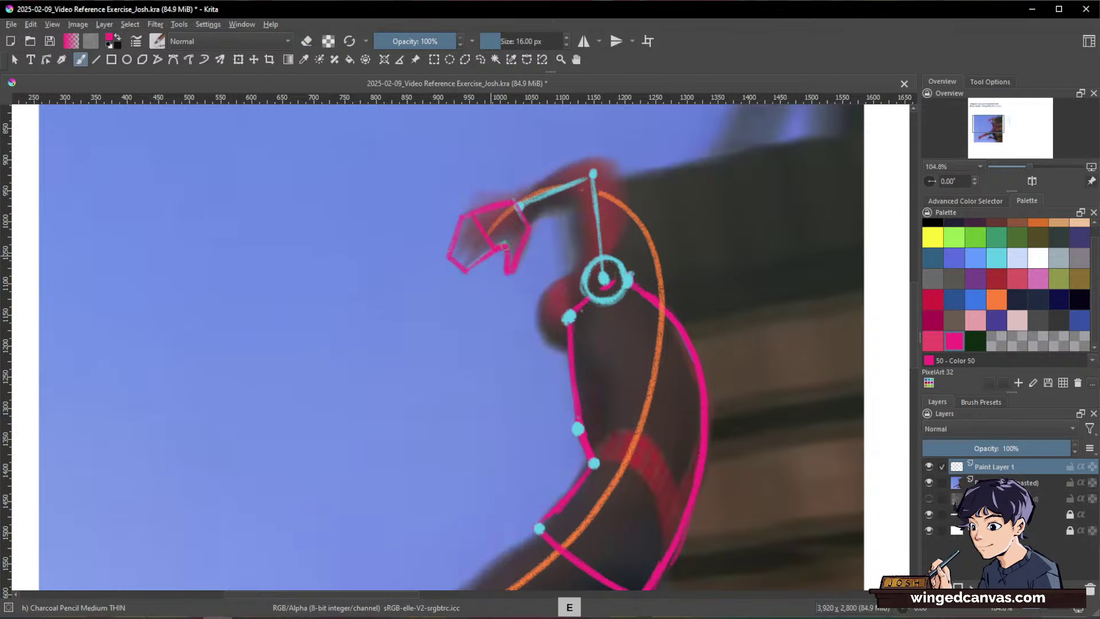
pyautogui.press('e')
pyautogui.press('e')
pyautogui.scroll(-3, 714, 319)
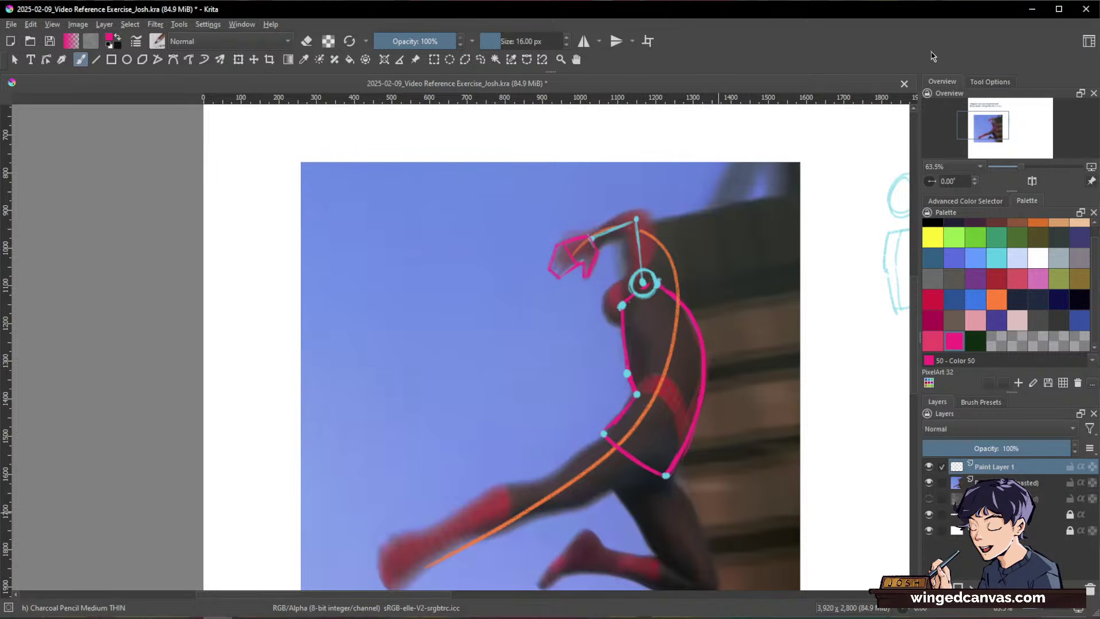
pyautogui.moveTo(830, 437); pyautogui.dragTo(760, 428)
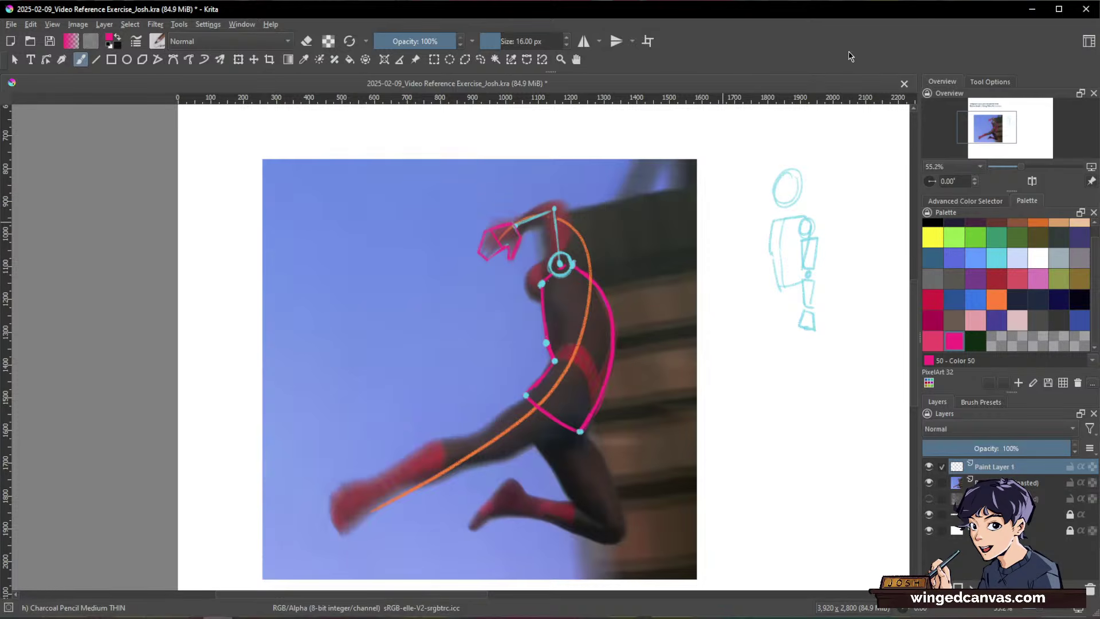
pyautogui.press('space')
pyautogui.moveTo(693, 367); pyautogui.dragTo(719, 363)
pyautogui.moveTo(655, 305); pyautogui.dragTo(695, 251)
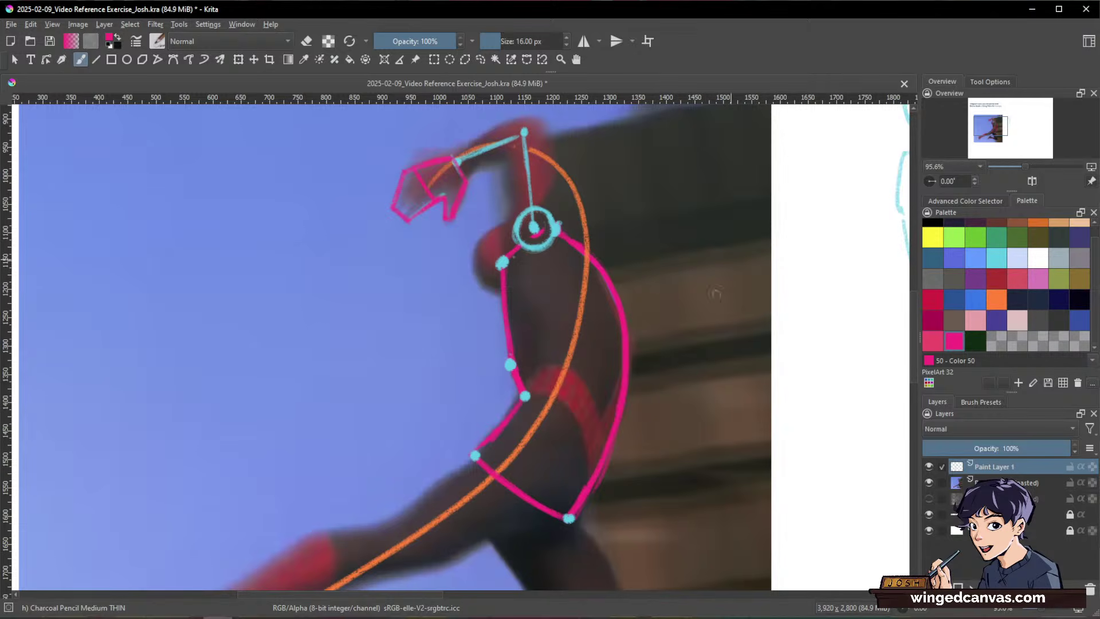
pyautogui.moveTo(699, 427); pyautogui.dragTo(741, 378)
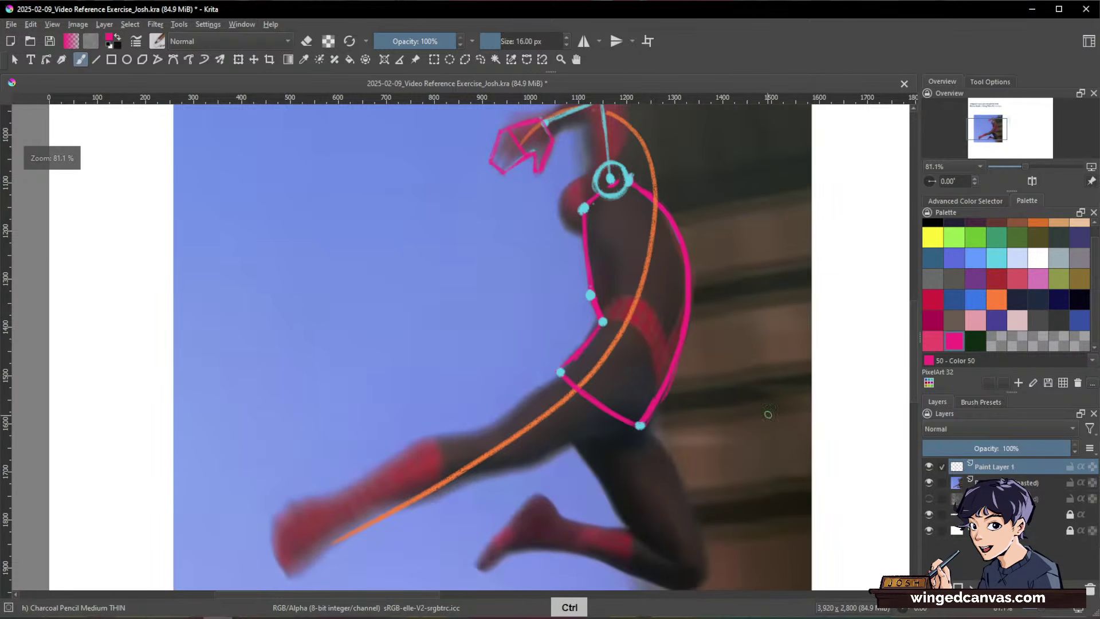
pyautogui.moveTo(781, 425)
pyautogui.mouseDown()
pyautogui.moveTo(770, 466)
pyautogui.moveTo(761, 462)
pyautogui.mouseUp()
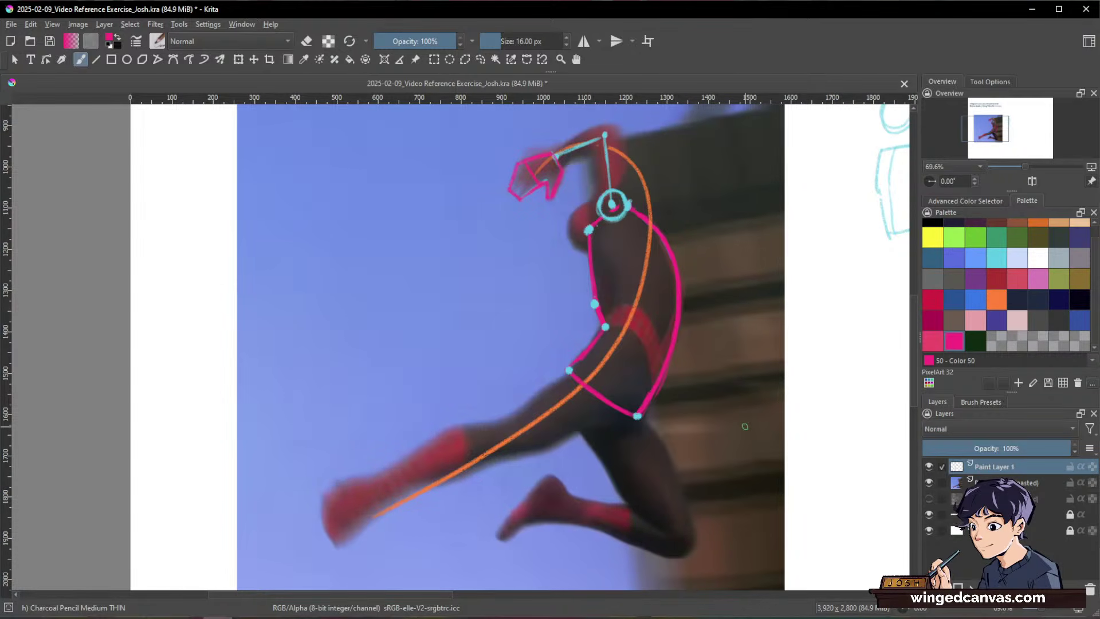
# Step: Lower the opacity of the pasted Spider-Man reference layer so it looks partly faded, and make Paint Layer 1 active again
pyautogui.click(923, 484)
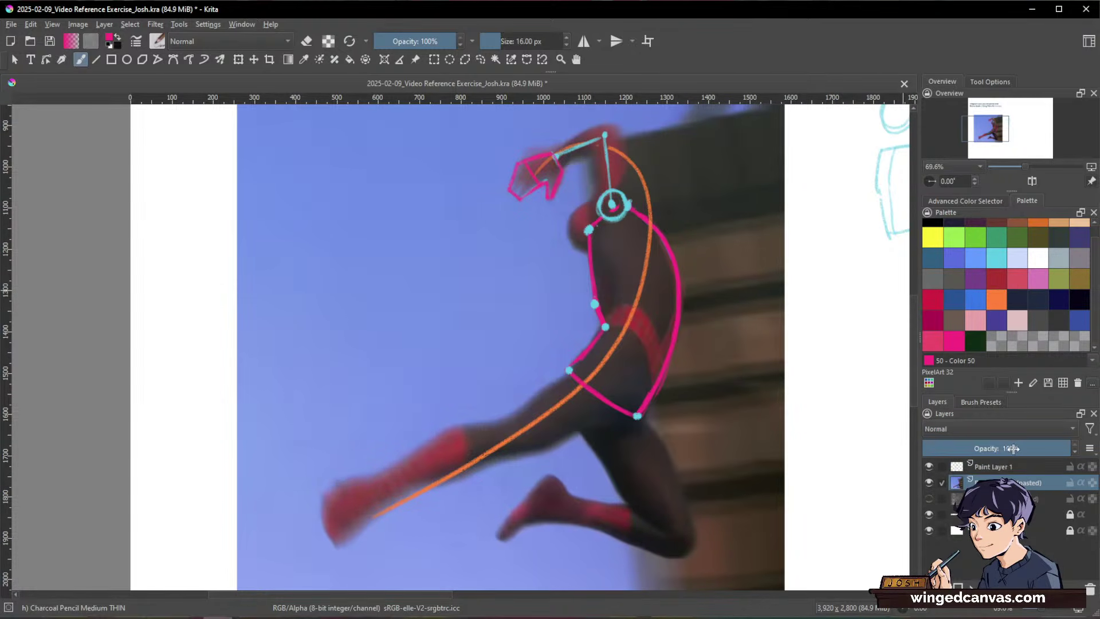
pyautogui.click(995, 448)
pyautogui.click(1033, 433)
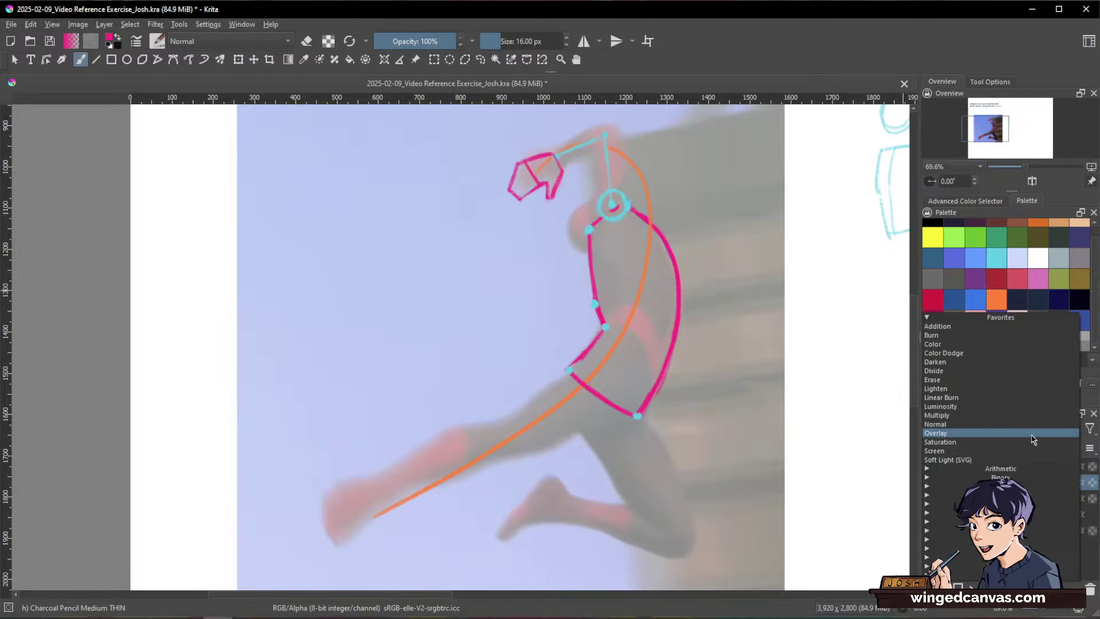
pyautogui.click(1095, 378)
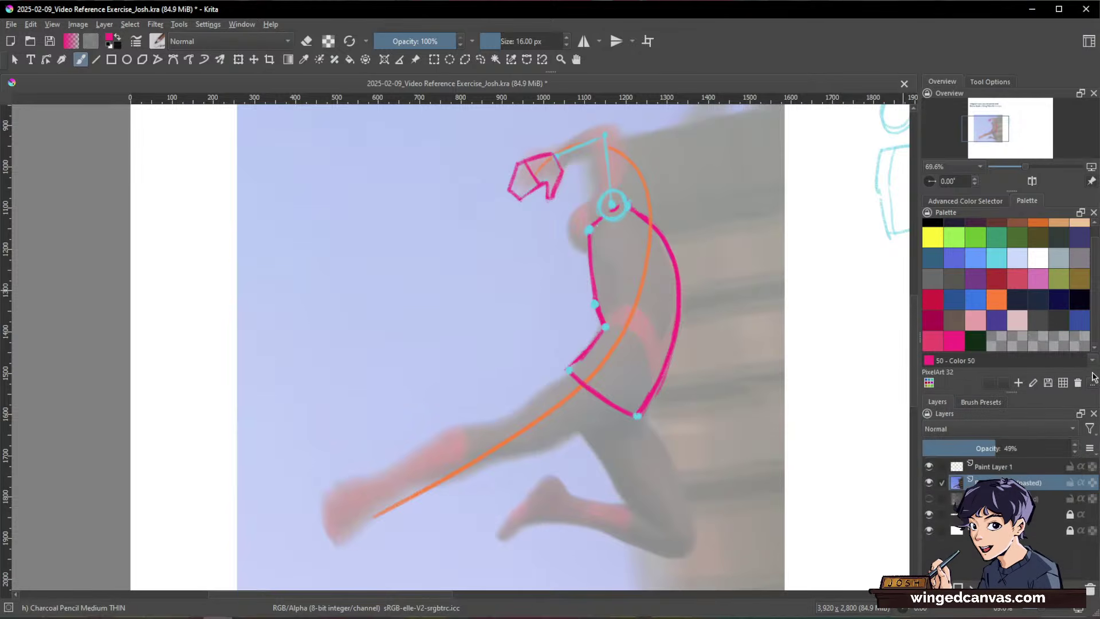
pyautogui.click(1066, 448)
pyautogui.click(929, 482)
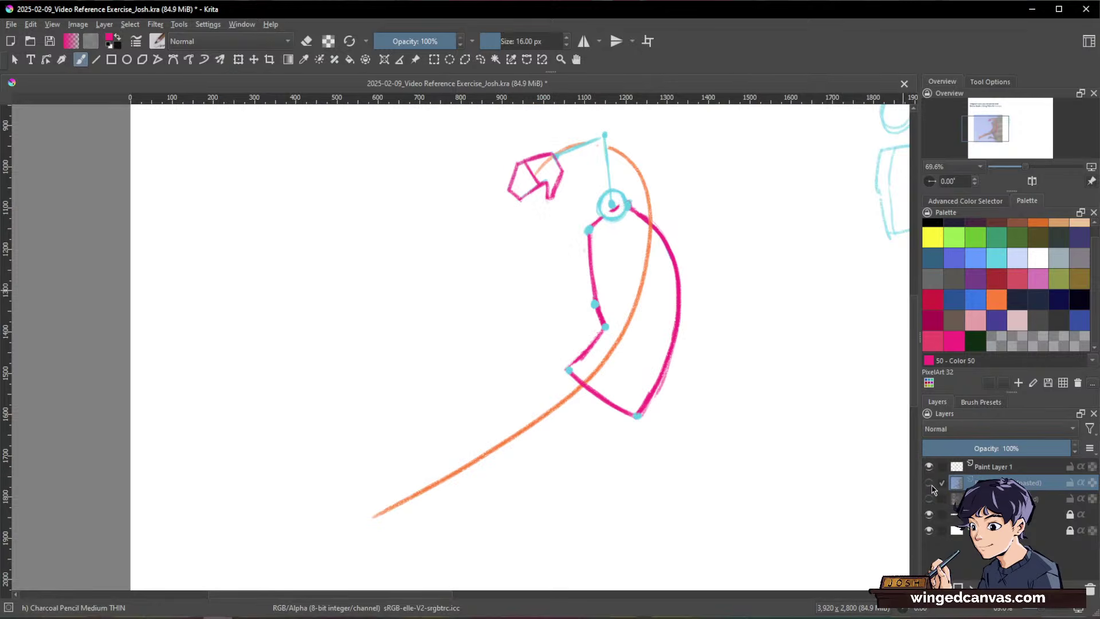
pyautogui.click(928, 482)
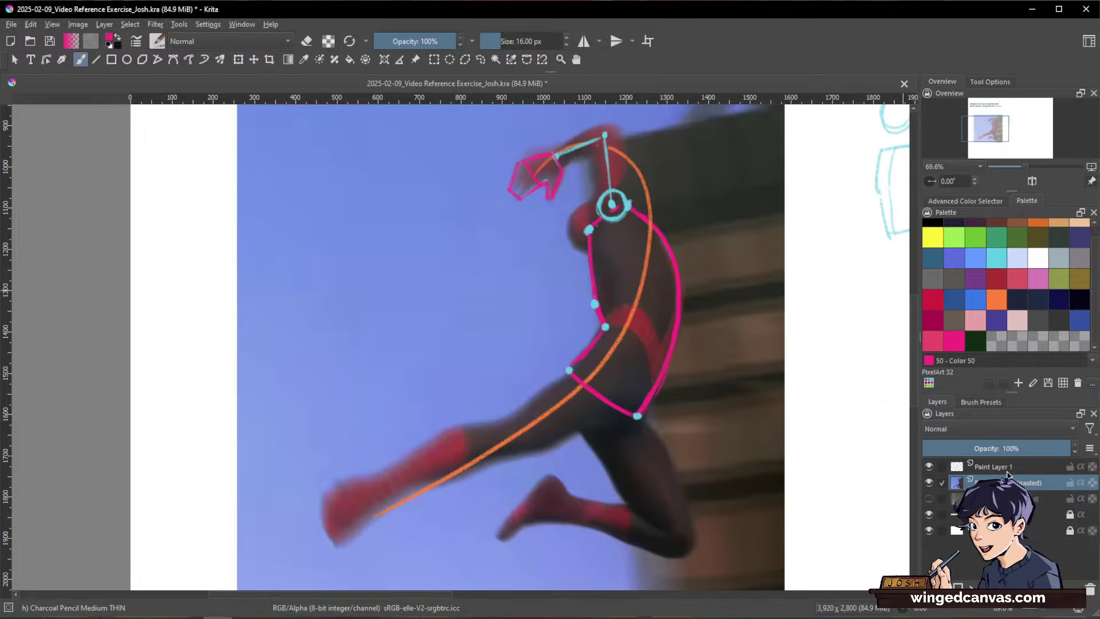
pyautogui.click(1028, 449)
pyautogui.click(1004, 466)
# Step: Mark the wrist with a short cyan cross line and block in the forearm and upper arm as orange Color 36 boxes
pyautogui.press('space')
pyautogui.moveTo(779, 229); pyautogui.dragTo(796, 301)
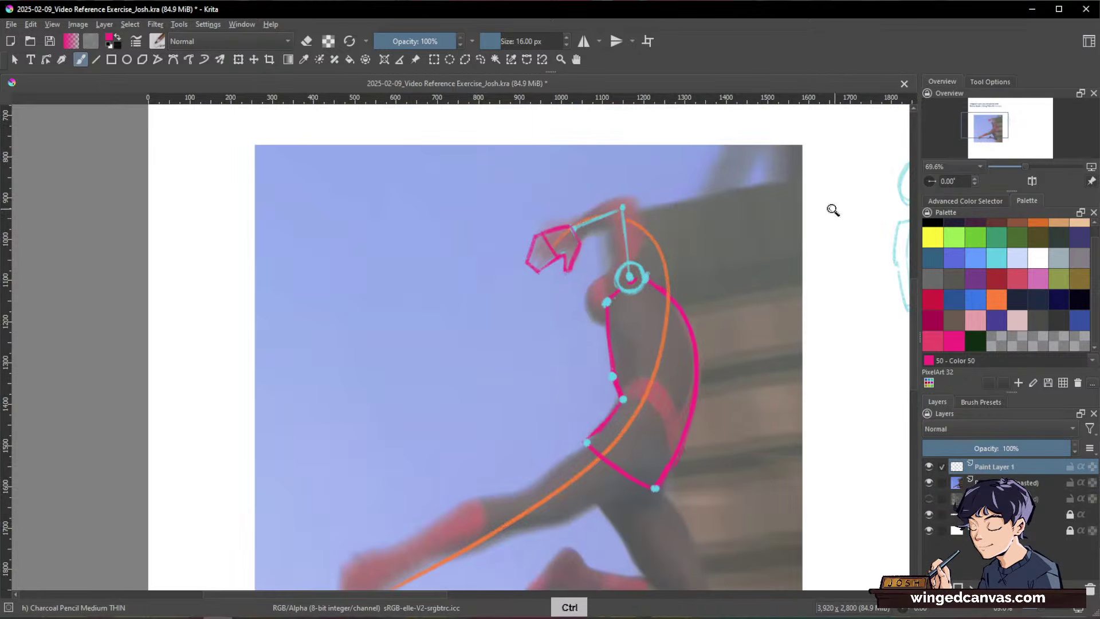
pyautogui.moveTo(832, 210); pyautogui.dragTo(836, 197)
pyautogui.moveTo(801, 287); pyautogui.dragTo(822, 335)
pyautogui.click(997, 261)
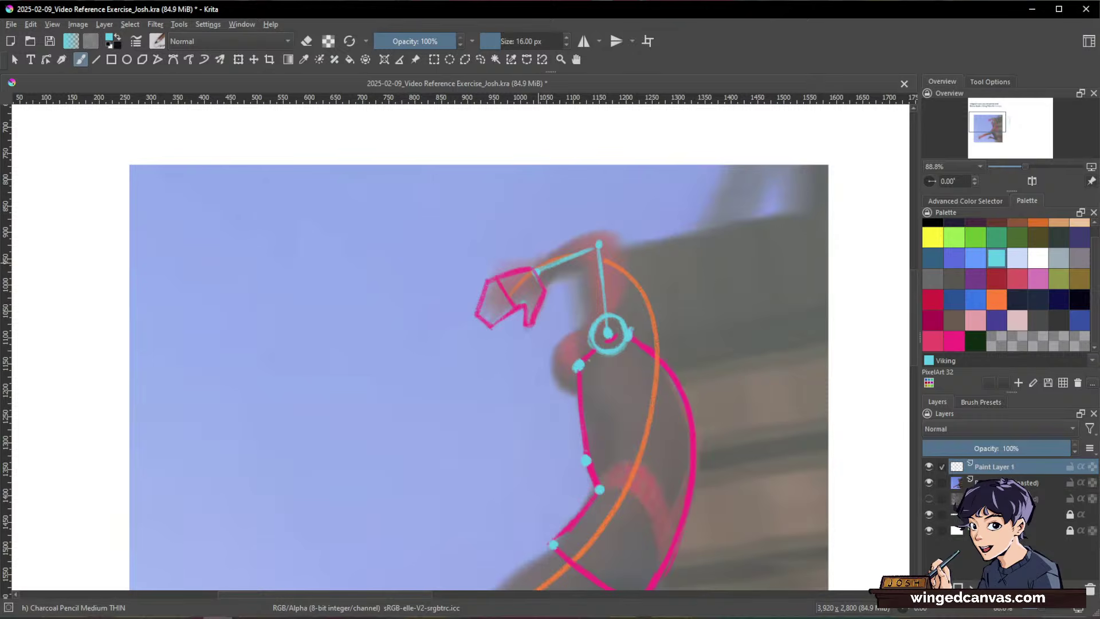
pyautogui.click(996, 299)
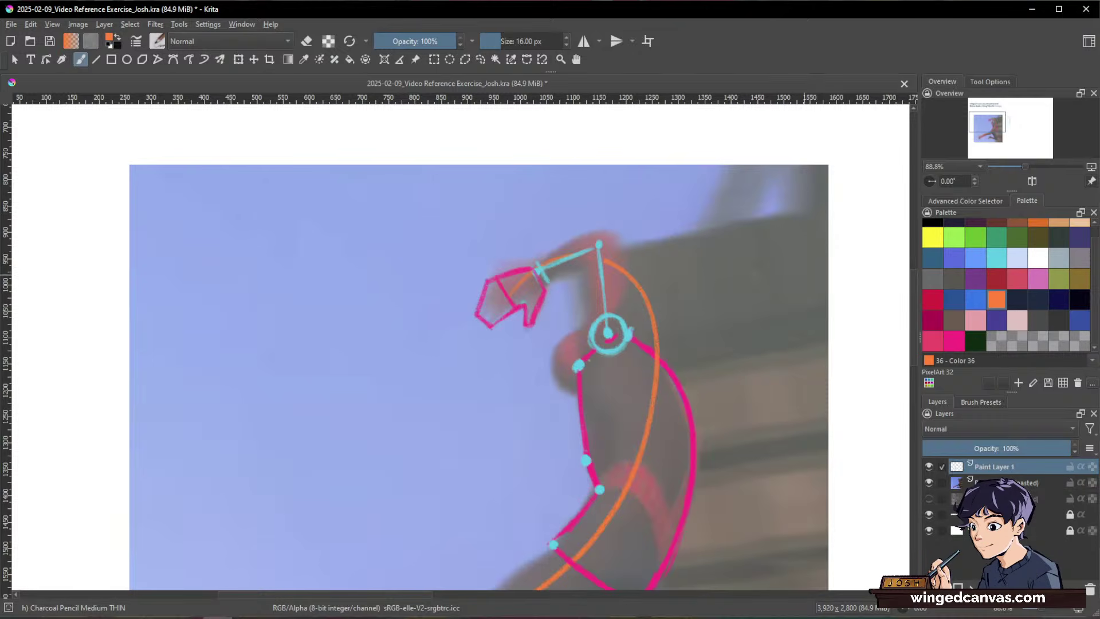
pyautogui.moveTo(541, 279)
pyautogui.mouseDown()
pyautogui.moveTo(596, 263)
pyautogui.moveTo(606, 228)
pyautogui.mouseUp()
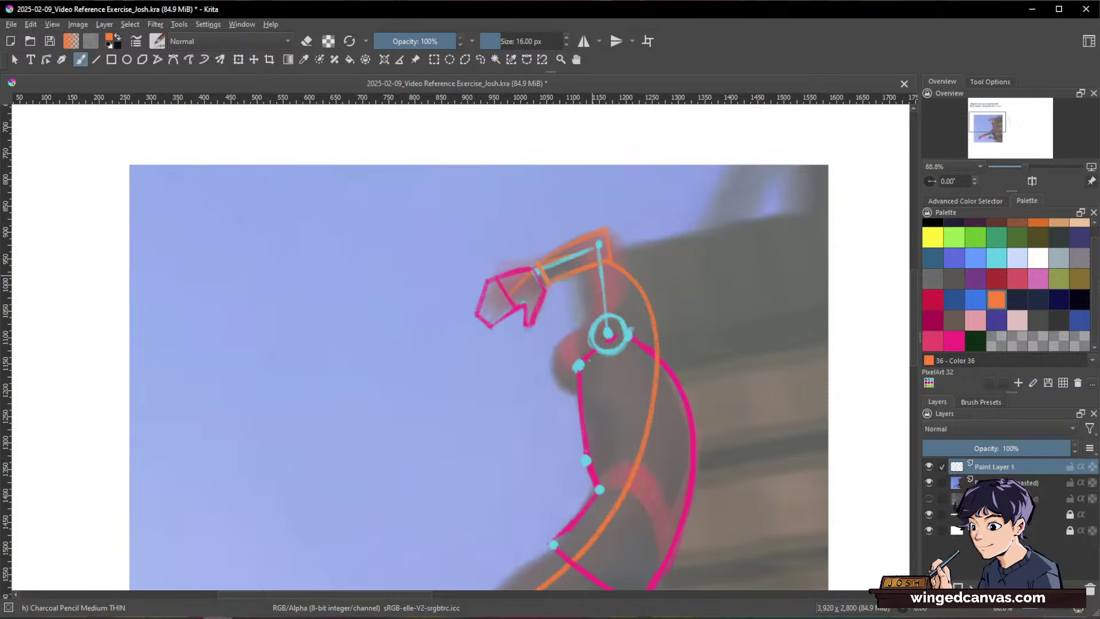
pyautogui.moveTo(586, 274); pyautogui.dragTo(590, 318)
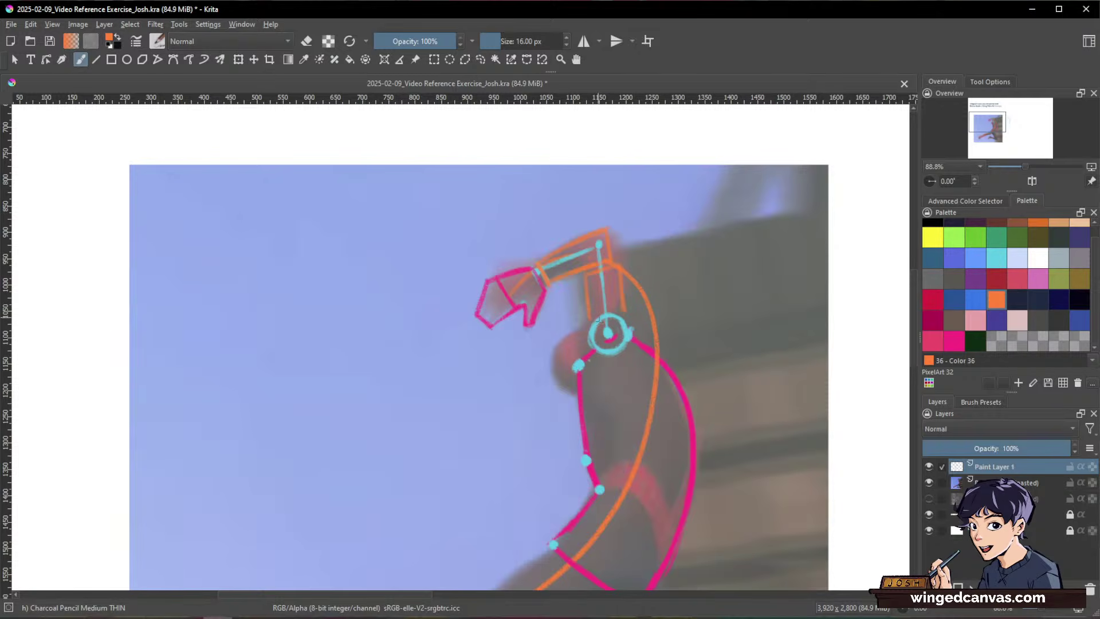
# Step: Draw a curved double-headed arrow in cyan Viking alongside the torso's outer curve, from shoulder height down to the hip
pyautogui.moveTo(716, 326); pyautogui.dragTo(710, 351)
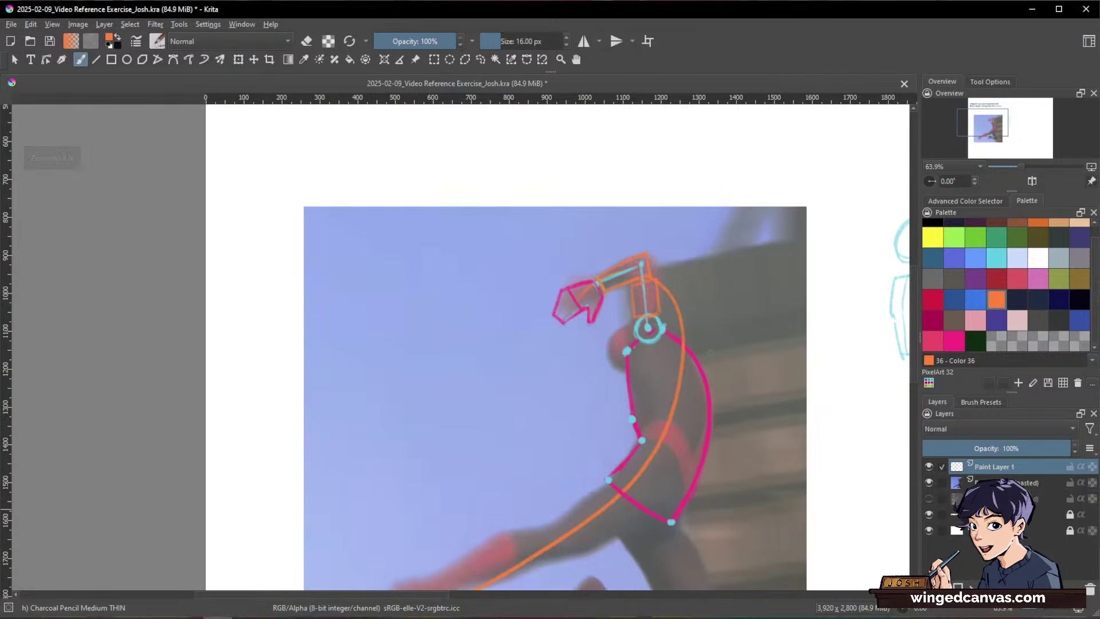
pyautogui.moveTo(775, 501); pyautogui.dragTo(762, 407)
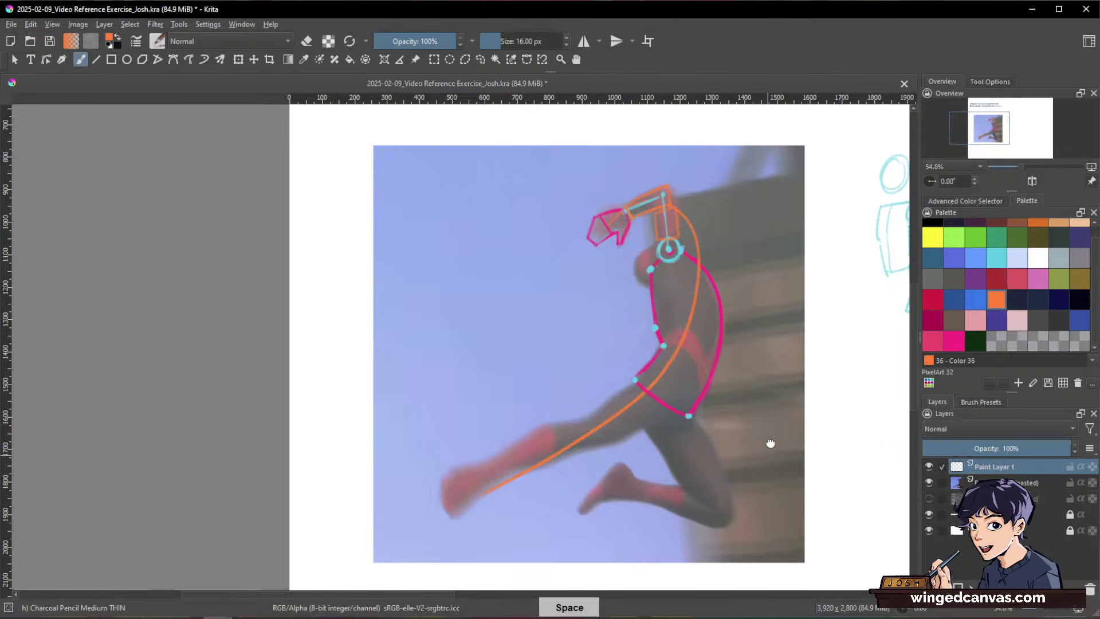
pyautogui.moveTo(771, 444); pyautogui.dragTo(757, 398)
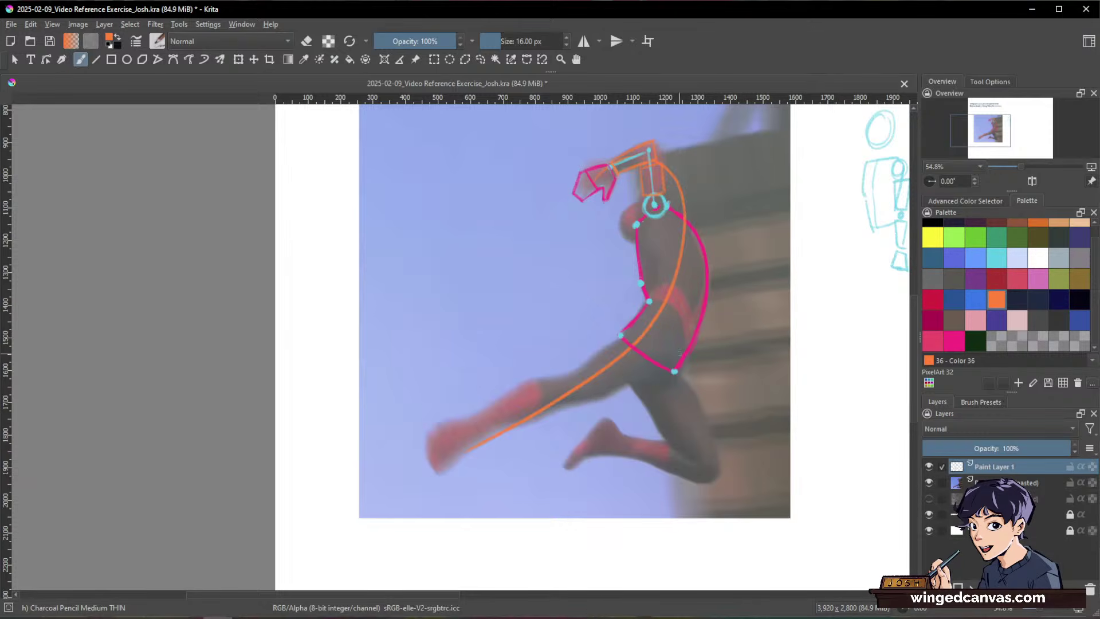
pyautogui.moveTo(741, 368); pyautogui.dragTo(743, 363)
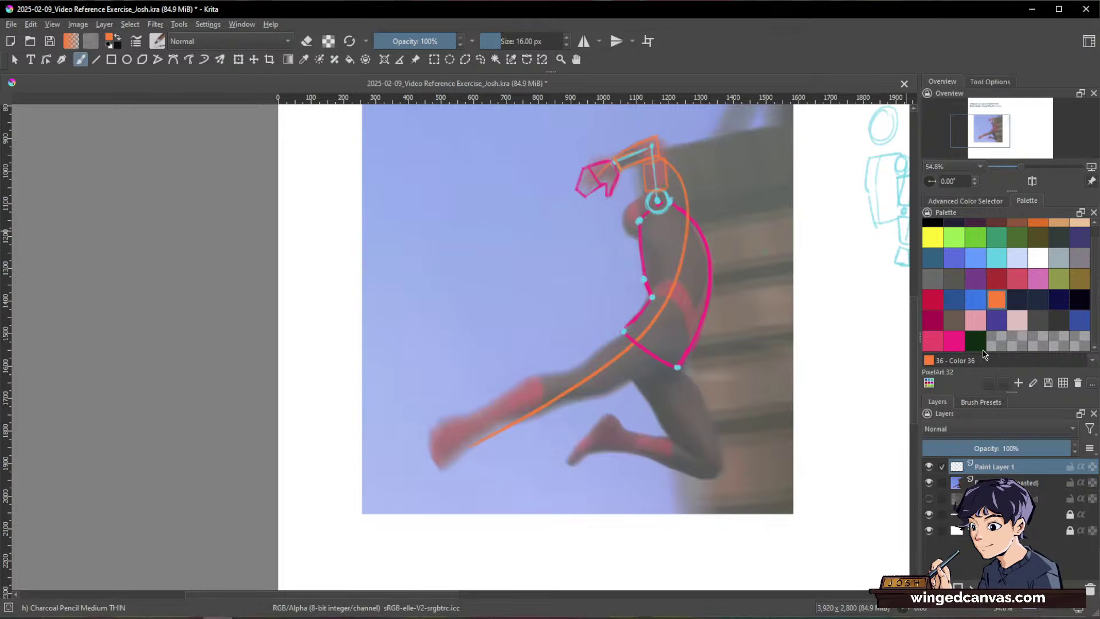
pyautogui.click(996, 258)
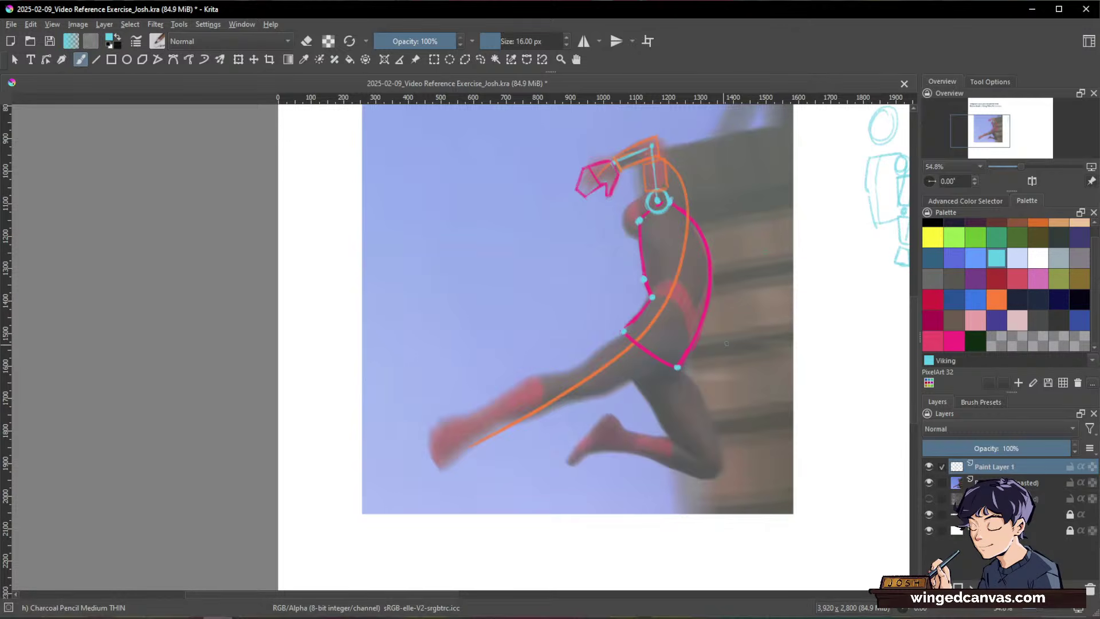
pyautogui.moveTo(745, 282); pyautogui.dragTo(736, 336)
pyautogui.moveTo(729, 208)
pyautogui.mouseDown()
pyautogui.moveTo(744, 283)
pyautogui.moveTo(739, 216)
pyautogui.mouseUp()
pyautogui.moveTo(725, 339)
pyautogui.mouseDown()
pyautogui.moveTo(722, 360)
pyautogui.moveTo(740, 352)
pyautogui.mouseUp()
# Step: Draw two cyan arrows converging on the waist bend, and letter STRETCH and PINCH vertically beside the matching arrows
pyautogui.moveTo(584, 221); pyautogui.dragTo(623, 286)
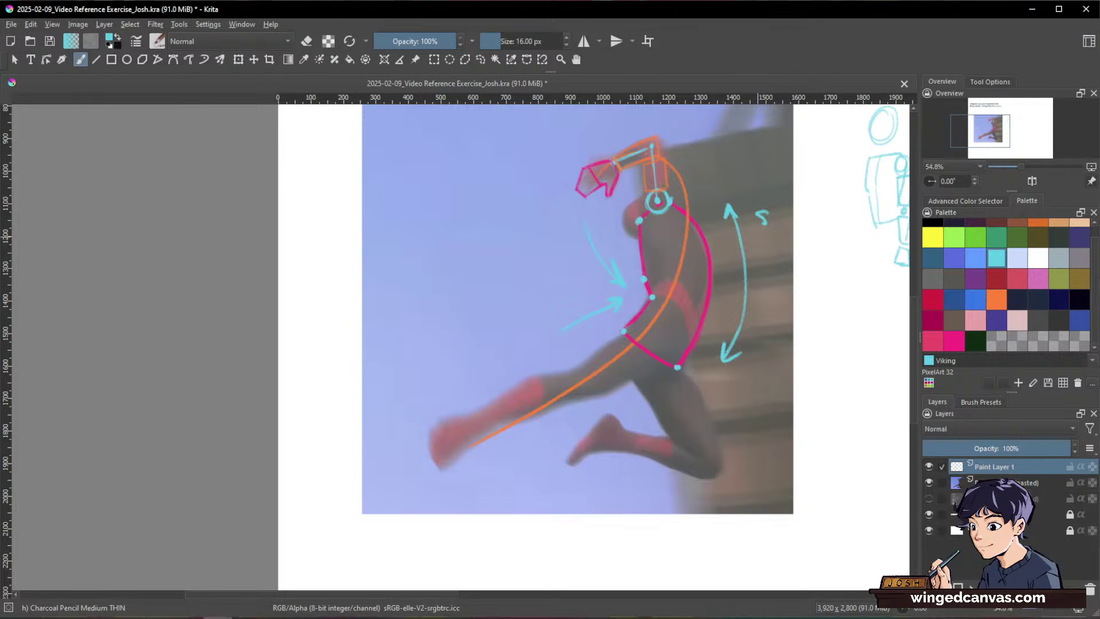
pyautogui.moveTo(763, 267); pyautogui.dragTo(771, 312)
pyautogui.moveTo(765, 314); pyautogui.dragTo(758, 385)
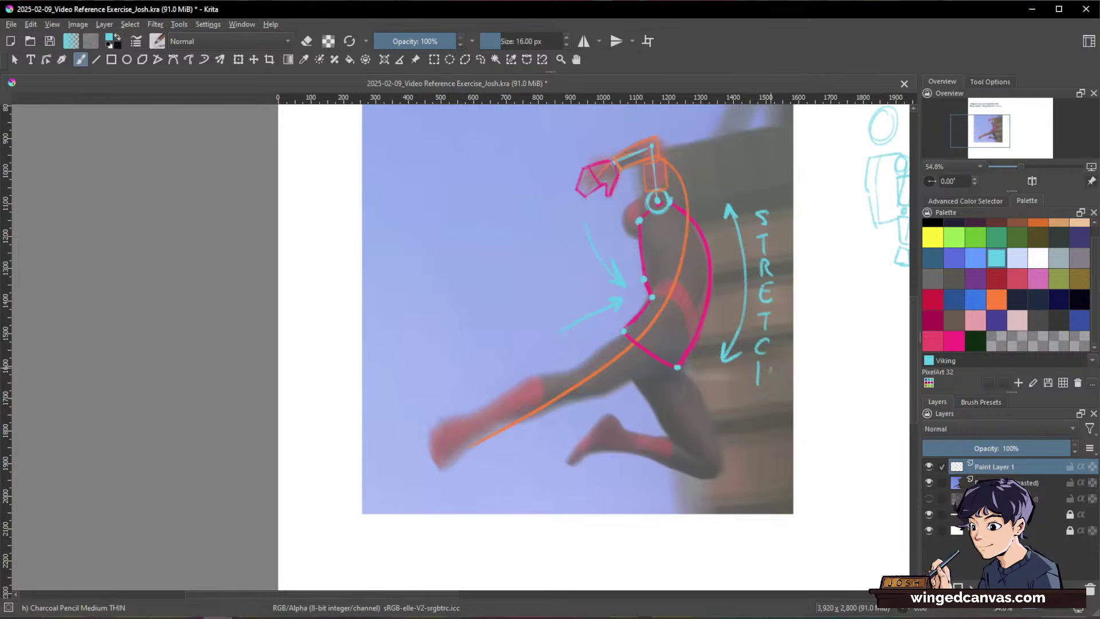
pyautogui.moveTo(546, 214)
pyautogui.mouseDown()
pyautogui.moveTo(559, 263)
pyautogui.moveTo(541, 275)
pyautogui.moveTo(558, 284)
pyautogui.moveTo(554, 309)
pyautogui.mouseUp()
pyautogui.click(929, 483)
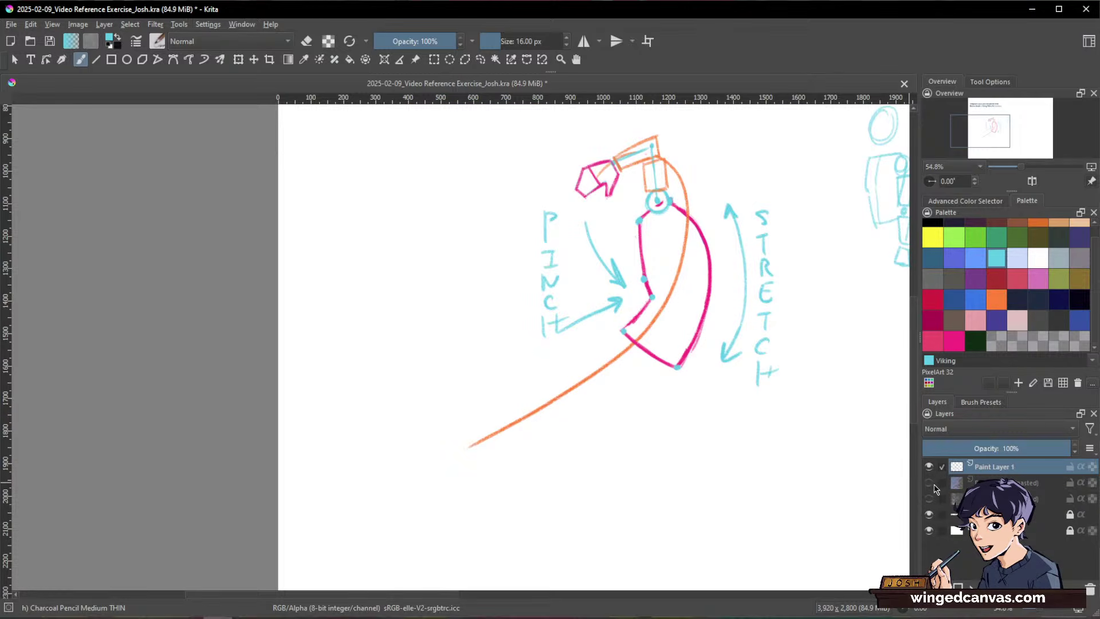
pyautogui.click(929, 483)
# Step: Place cyan joint dots on both hips, both knees and the bent leg's ankle, setting the extended knee on the orange line of action
pyautogui.moveTo(699, 411); pyautogui.dragTo(733, 402)
pyautogui.moveTo(733, 402); pyautogui.dragTo(803, 415)
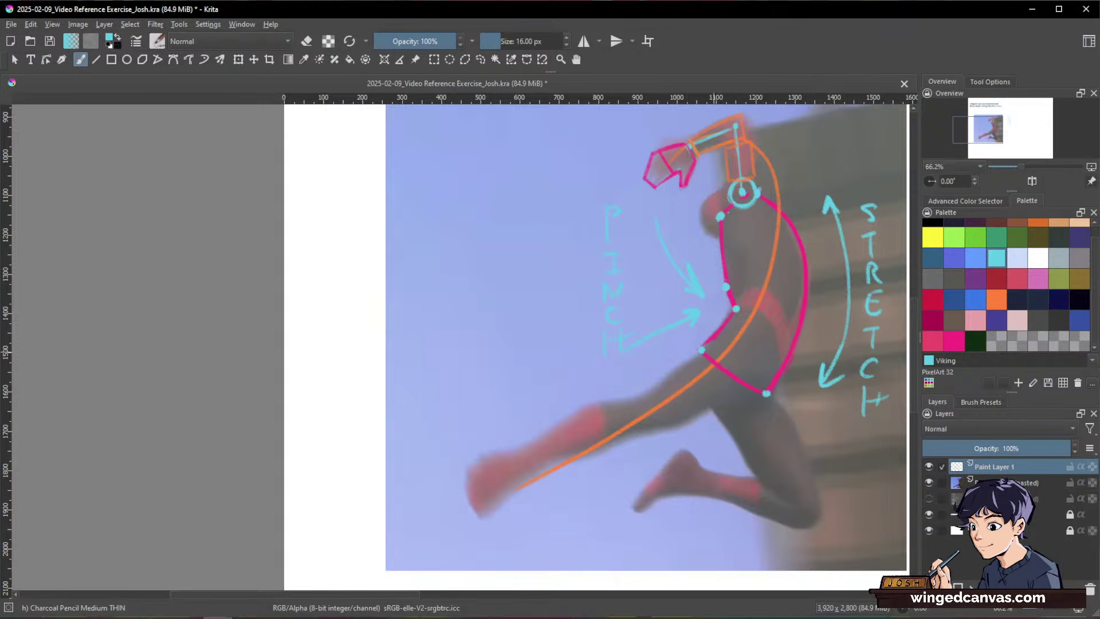
pyautogui.click(719, 359)
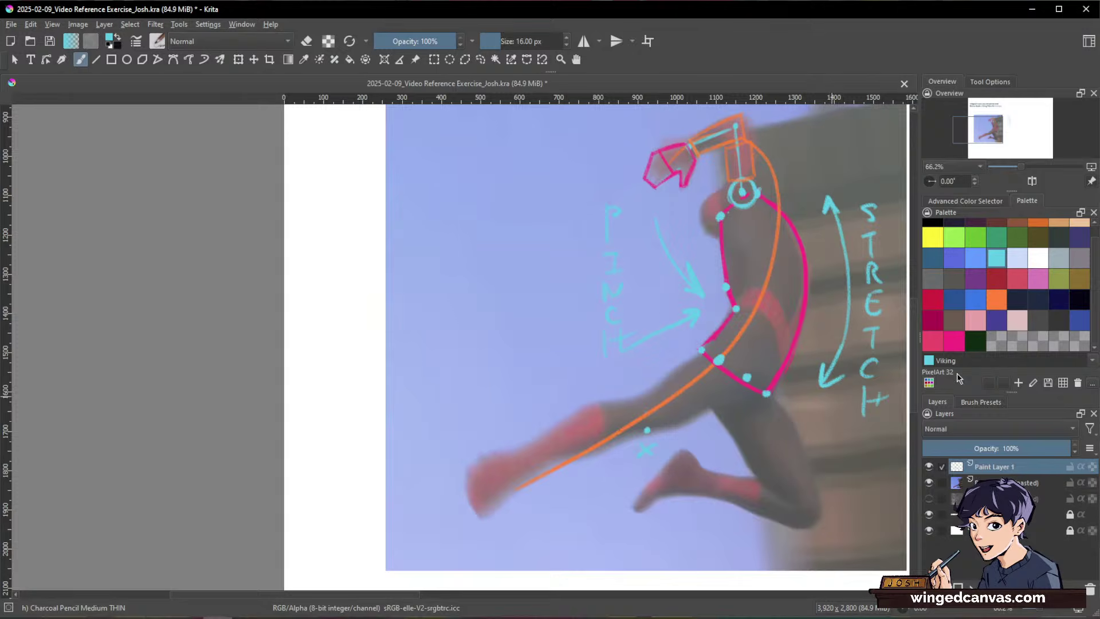
pyautogui.hotkey('ctrl', 'z')
pyautogui.click(804, 508)
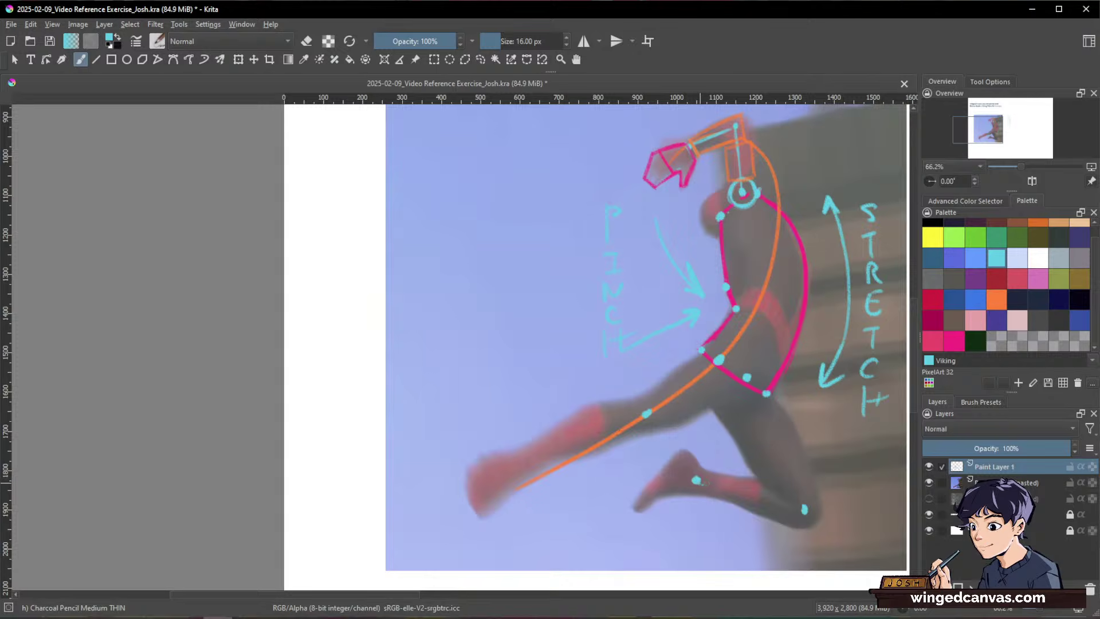
pyautogui.click(697, 480)
# Step: Connect the joints of both legs with cyan thigh and shin lines, adding an ankle dot on the extended leg
pyautogui.moveTo(697, 480); pyautogui.dragTo(804, 509)
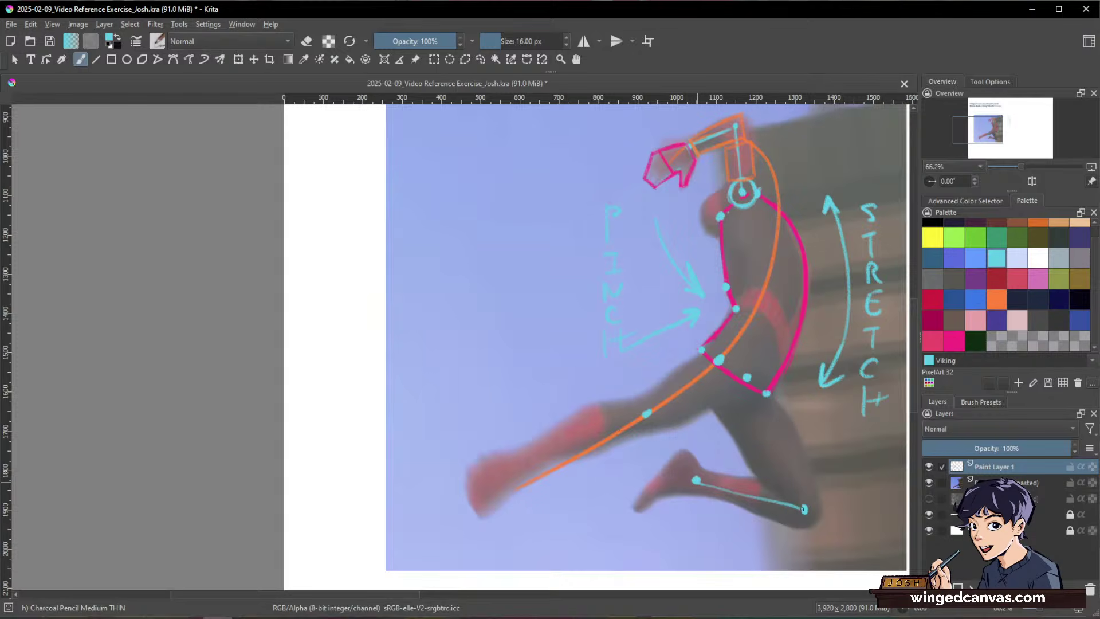
pyautogui.moveTo(766, 394); pyautogui.dragTo(804, 509)
pyautogui.moveTo(716, 365); pyautogui.dragTo(650, 415)
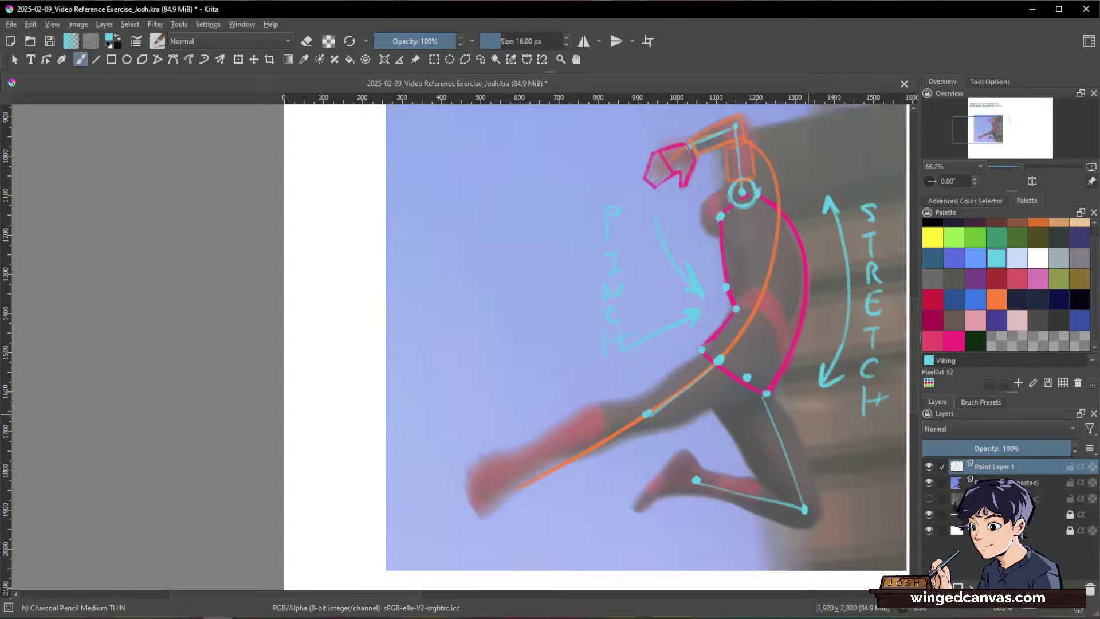
pyautogui.moveTo(799, 469); pyautogui.dragTo(766, 453)
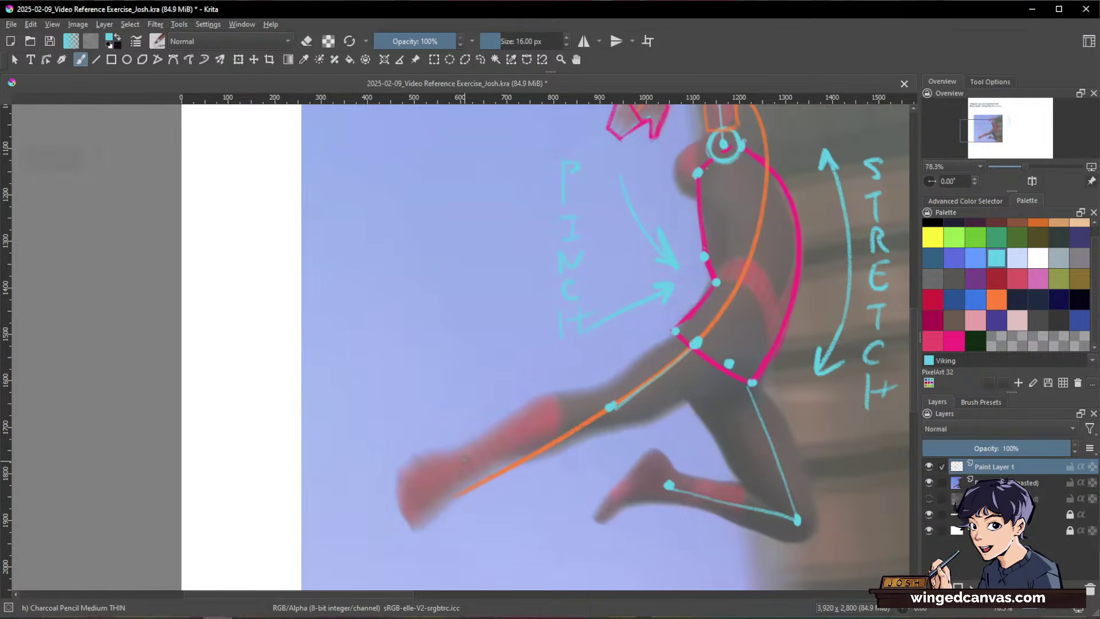
pyautogui.moveTo(465, 459); pyautogui.dragTo(609, 407)
pyautogui.moveTo(471, 458); pyautogui.dragTo(609, 407)
# Step: Outline both feet with angular pink shapes in Color 50, covering the extended leg's foot and the bent leg's foot
pyautogui.press('space')
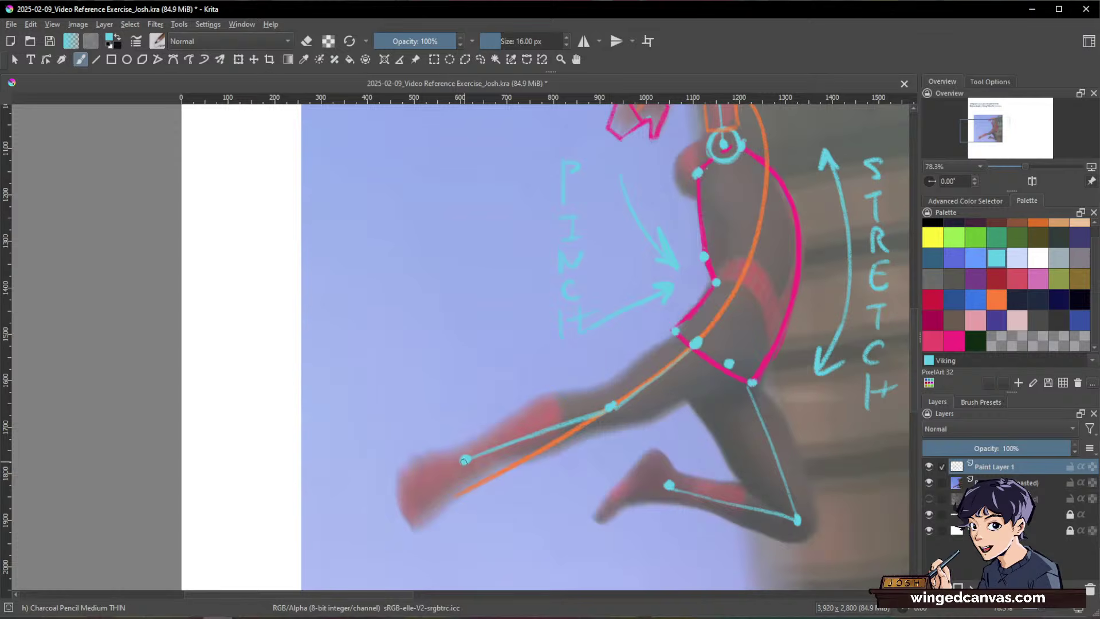
pyautogui.press('space')
pyautogui.moveTo(430, 438); pyautogui.dragTo(487, 427)
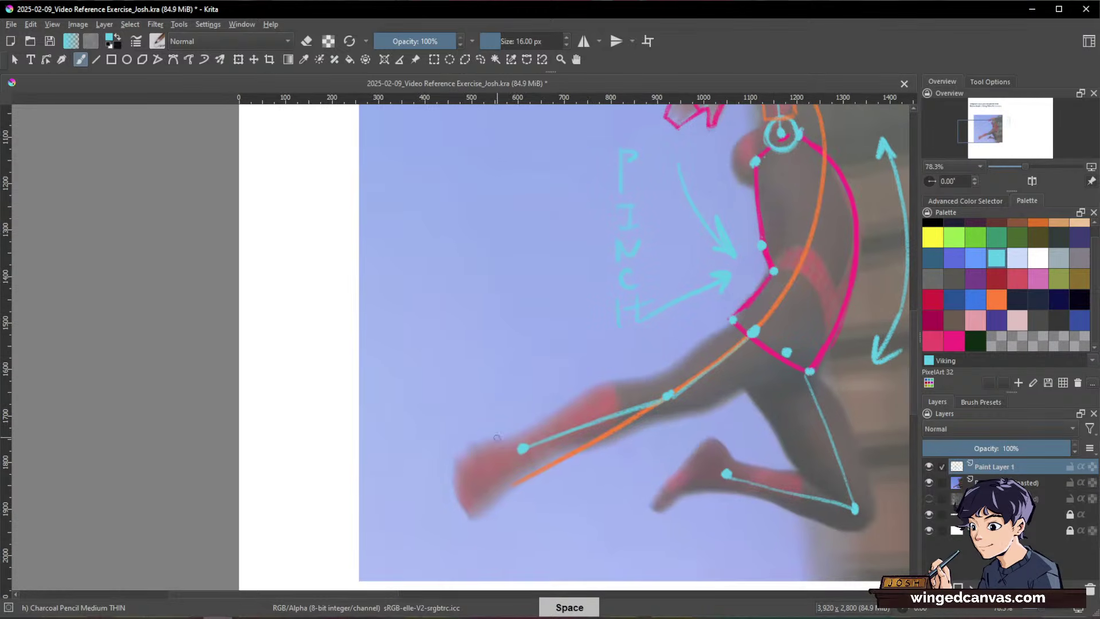
pyautogui.click(956, 341)
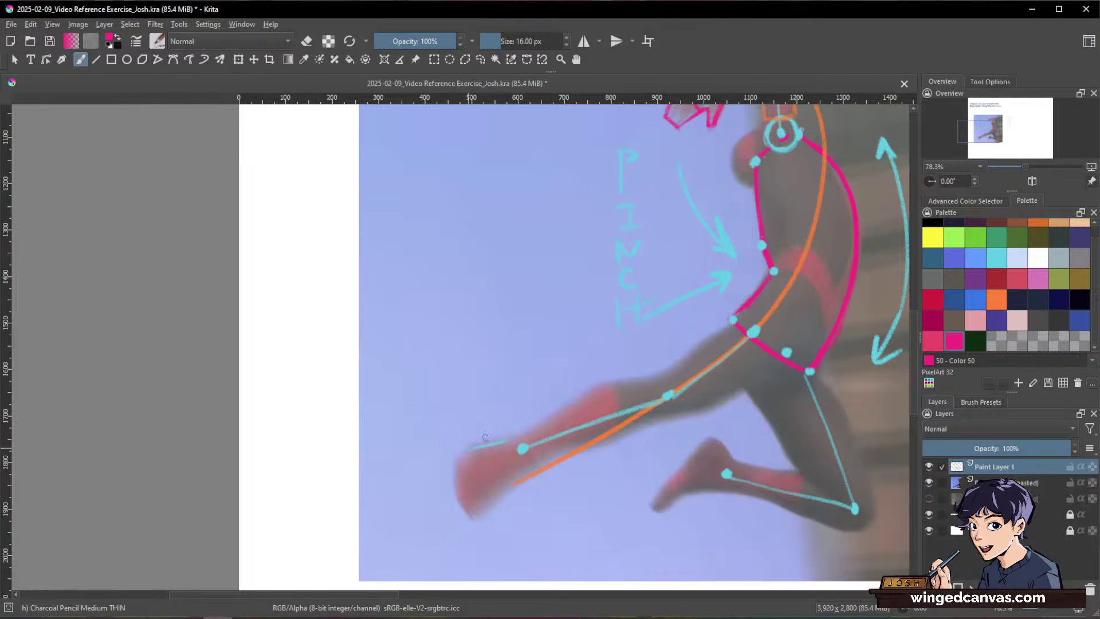
pyautogui.press('space')
pyautogui.moveTo(792, 299); pyautogui.dragTo(770, 312)
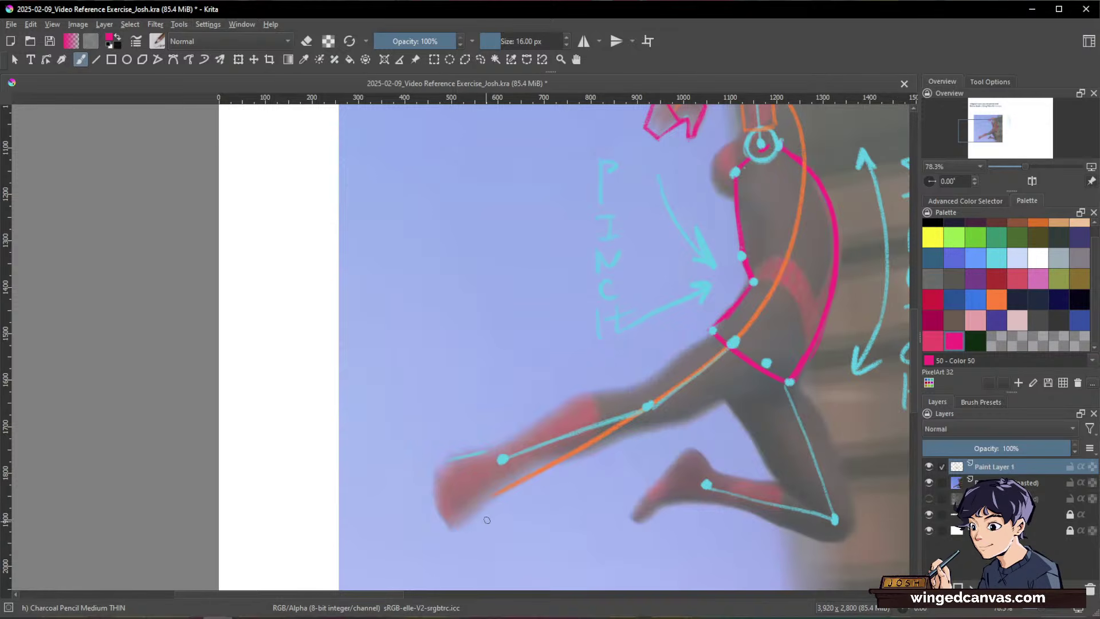
pyautogui.moveTo(435, 486)
pyautogui.mouseDown()
pyautogui.moveTo(395, 547)
pyautogui.moveTo(486, 425)
pyautogui.moveTo(508, 418)
pyautogui.moveTo(517, 447)
pyautogui.moveTo(466, 491)
pyautogui.moveTo(475, 496)
pyautogui.mouseUp()
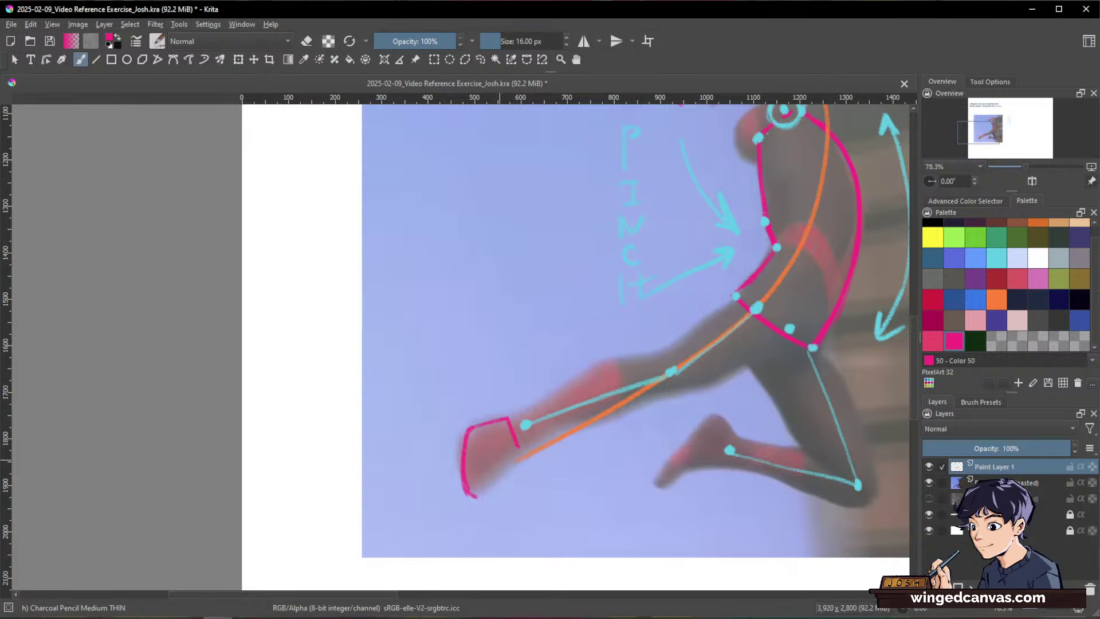
pyautogui.moveTo(518, 448); pyautogui.dragTo(479, 495)
pyautogui.moveTo(715, 413)
pyautogui.mouseDown()
pyautogui.moveTo(669, 399)
pyautogui.moveTo(686, 418)
pyautogui.moveTo(637, 428)
pyautogui.moveTo(608, 471)
pyautogui.moveTo(685, 423)
pyautogui.mouseUp()
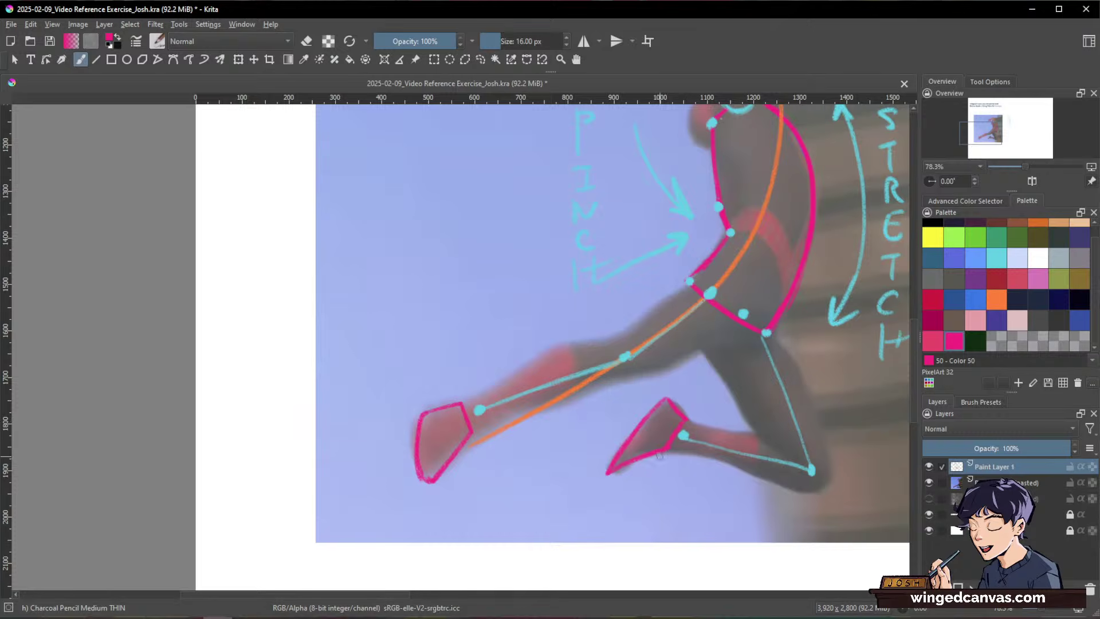
# Step: Draw the extended leg's thigh as an orange cylinder in Color 36, with cross-contours at hip and knee joined by side edges
pyautogui.moveTo(823, 343); pyautogui.dragTo(848, 338)
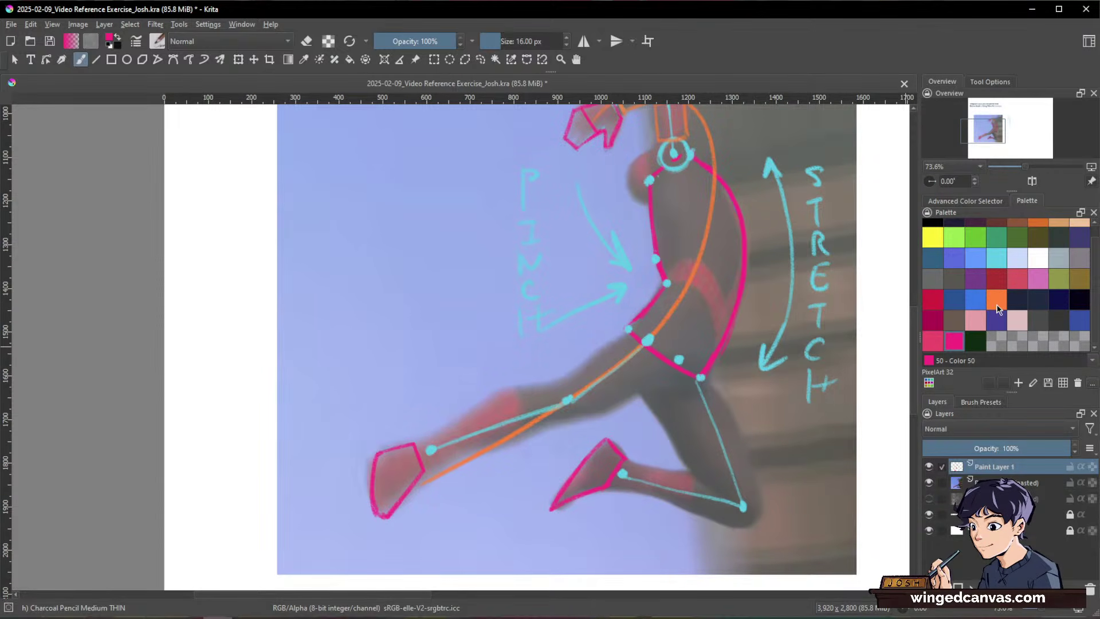
pyautogui.click(998, 301)
pyautogui.moveTo(624, 337); pyautogui.dragTo(651, 380)
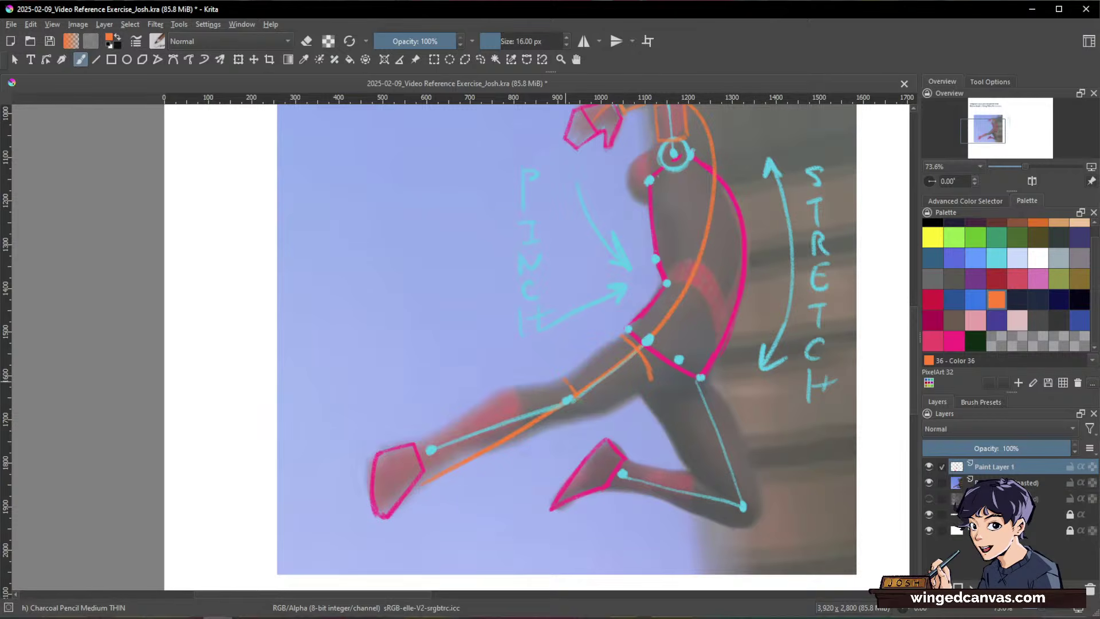
pyautogui.moveTo(564, 378); pyautogui.dragTo(580, 414)
pyautogui.moveTo(664, 112); pyautogui.dragTo(670, 176)
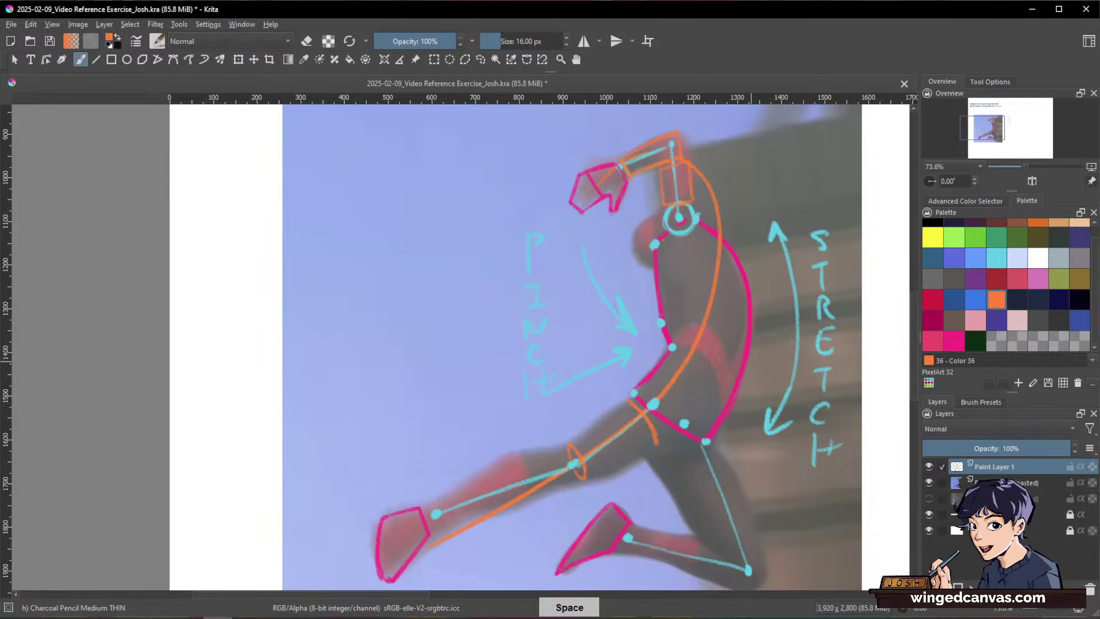
pyautogui.moveTo(598, 434); pyautogui.dragTo(596, 399)
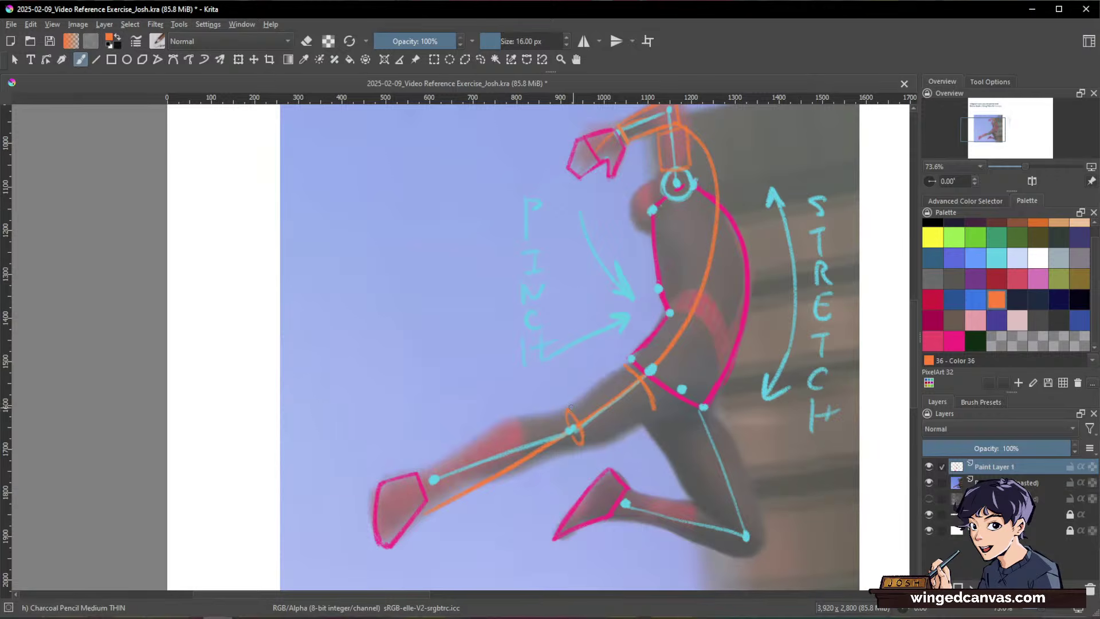
pyautogui.moveTo(652, 409); pyautogui.dragTo(581, 442)
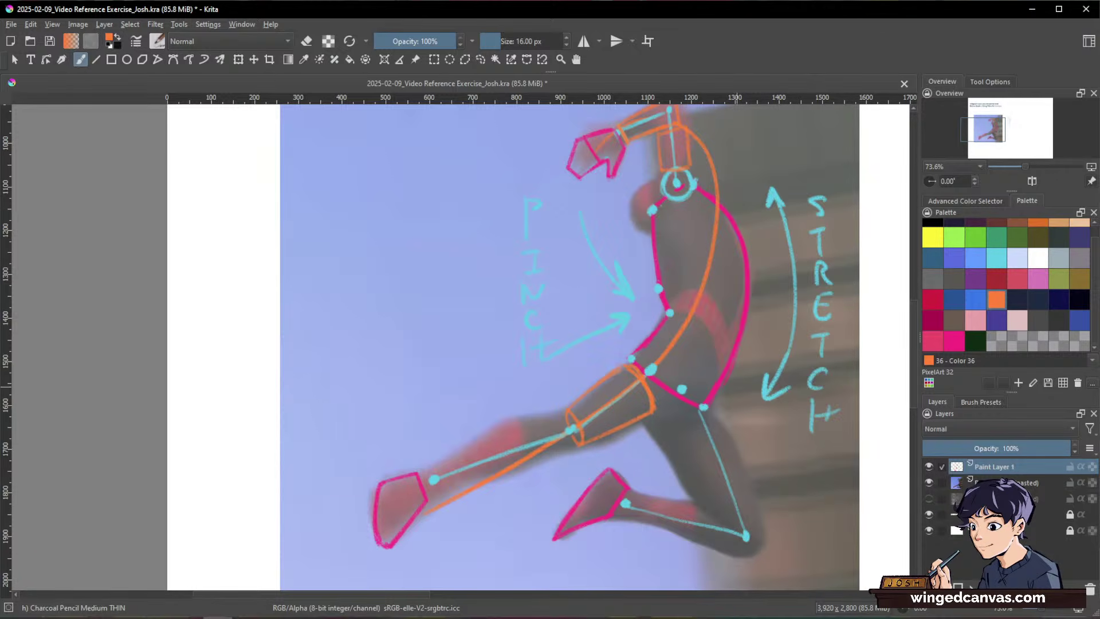
# Step: Box in the bent leg's thigh and shin and the extended leg's shin with orange cylinder shapes
pyautogui.moveTo(711, 415)
pyautogui.mouseDown()
pyautogui.moveTo(661, 440)
pyautogui.moveTo(709, 508)
pyautogui.mouseUp()
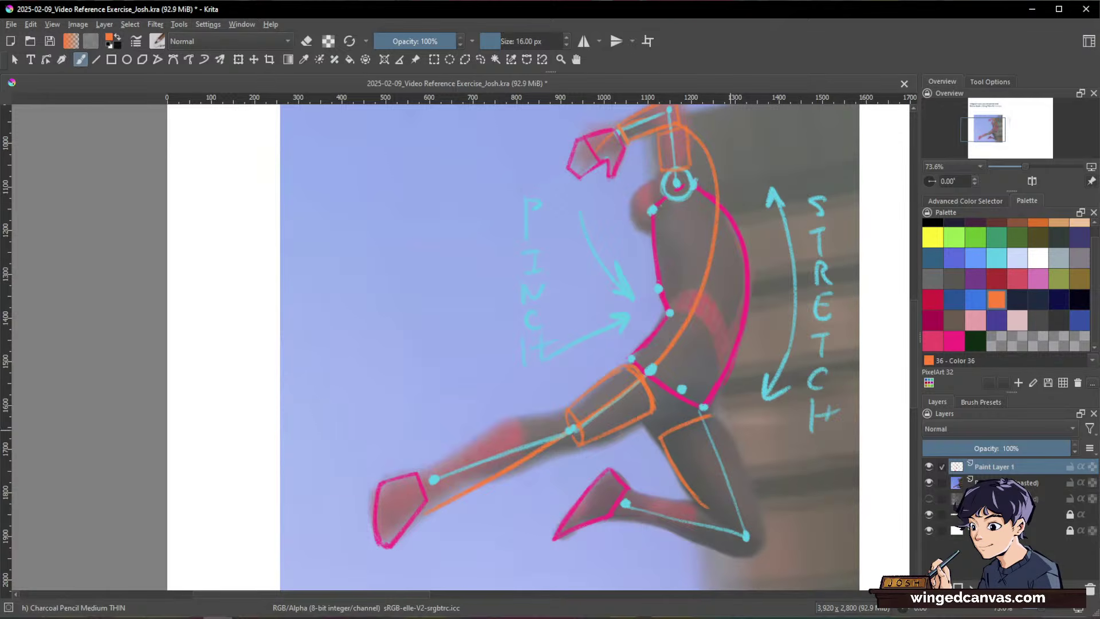
pyautogui.moveTo(713, 416)
pyautogui.mouseDown()
pyautogui.moveTo(745, 499)
pyautogui.moveTo(713, 548)
pyautogui.mouseUp()
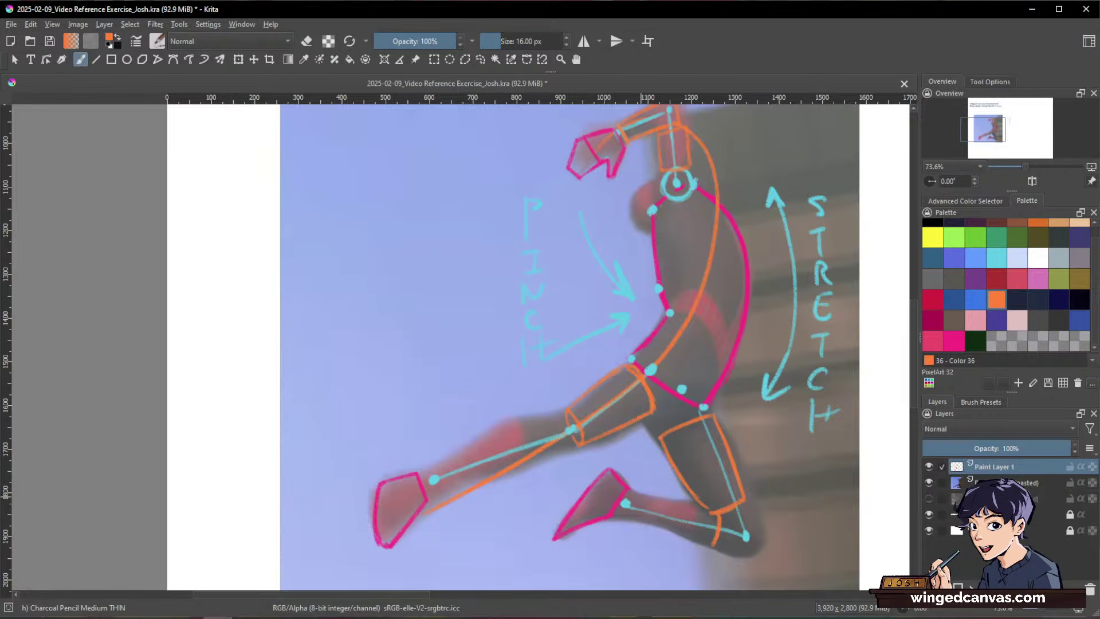
pyautogui.moveTo(642, 495)
pyautogui.mouseDown()
pyautogui.moveTo(635, 519)
pyautogui.moveTo(713, 510)
pyautogui.mouseUp()
pyautogui.moveTo(636, 520); pyautogui.dragTo(710, 544)
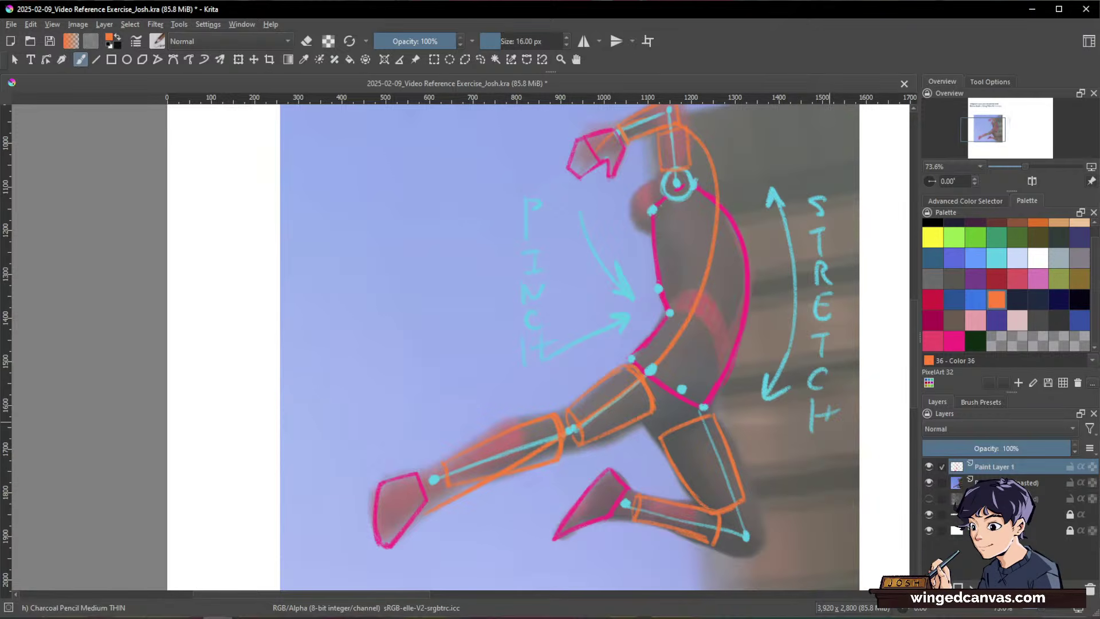
pyautogui.press('space')
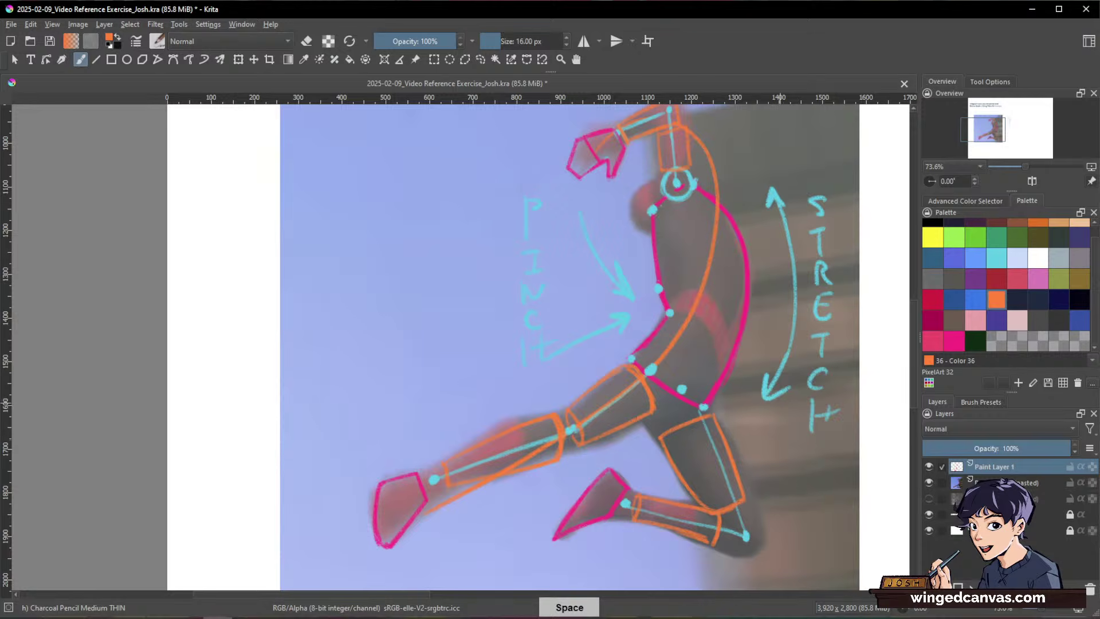
# Step: Outline the red form in front of the shoulder with a small angular pink shape in Color 50
pyautogui.moveTo(815, 406); pyautogui.dragTo(796, 441)
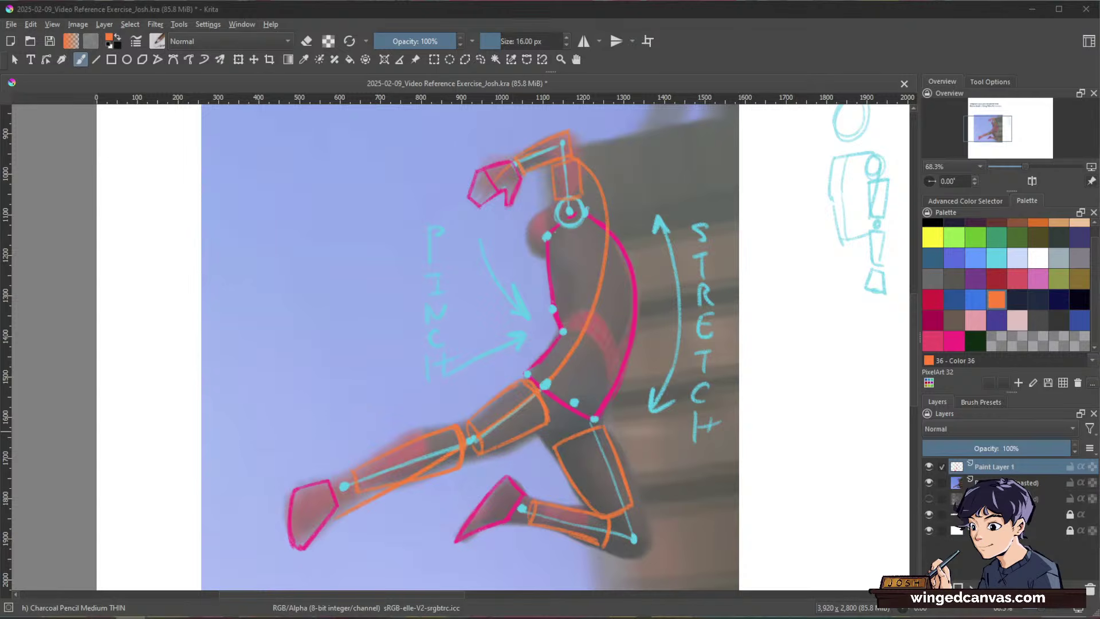
pyautogui.click(865, 35)
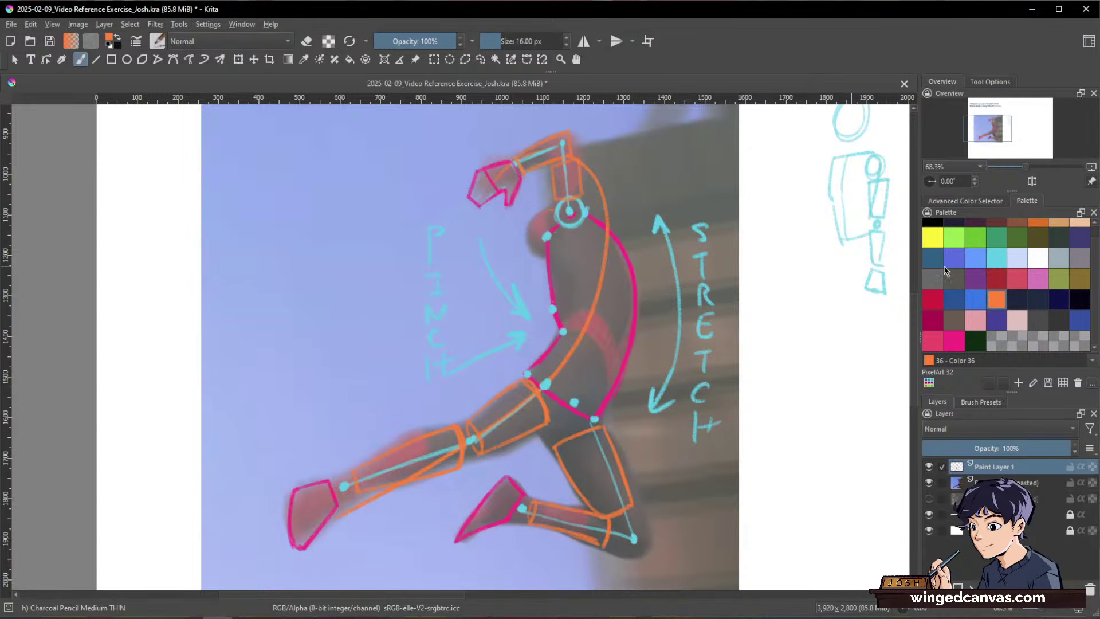
pyautogui.click(953, 341)
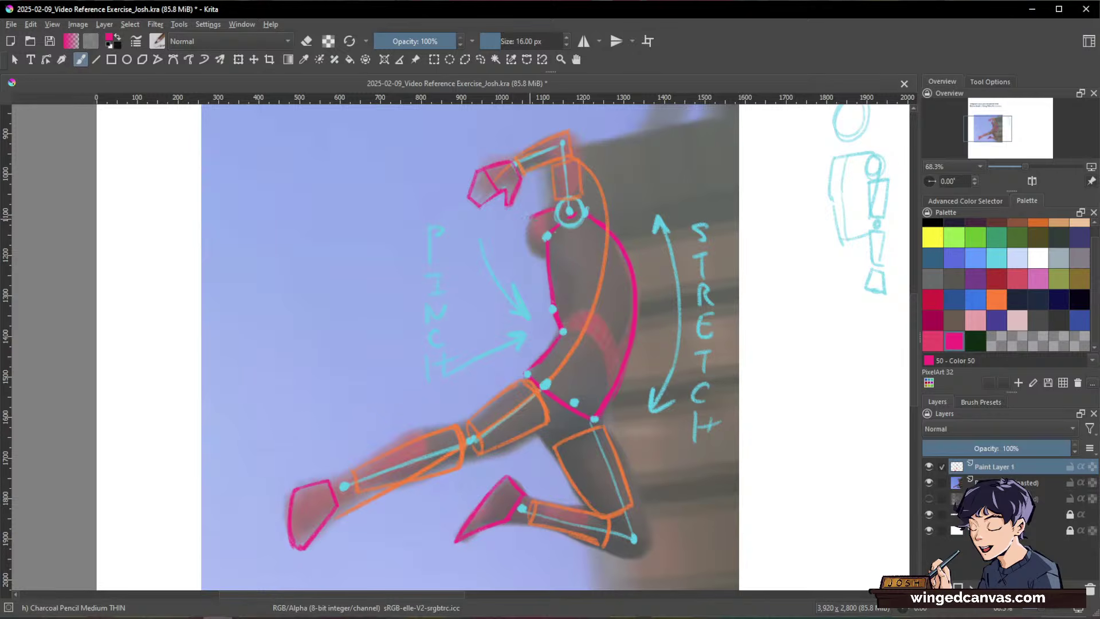
pyautogui.moveTo(532, 213)
pyautogui.mouseDown()
pyautogui.moveTo(530, 246)
pyautogui.moveTo(544, 260)
pyautogui.mouseUp()
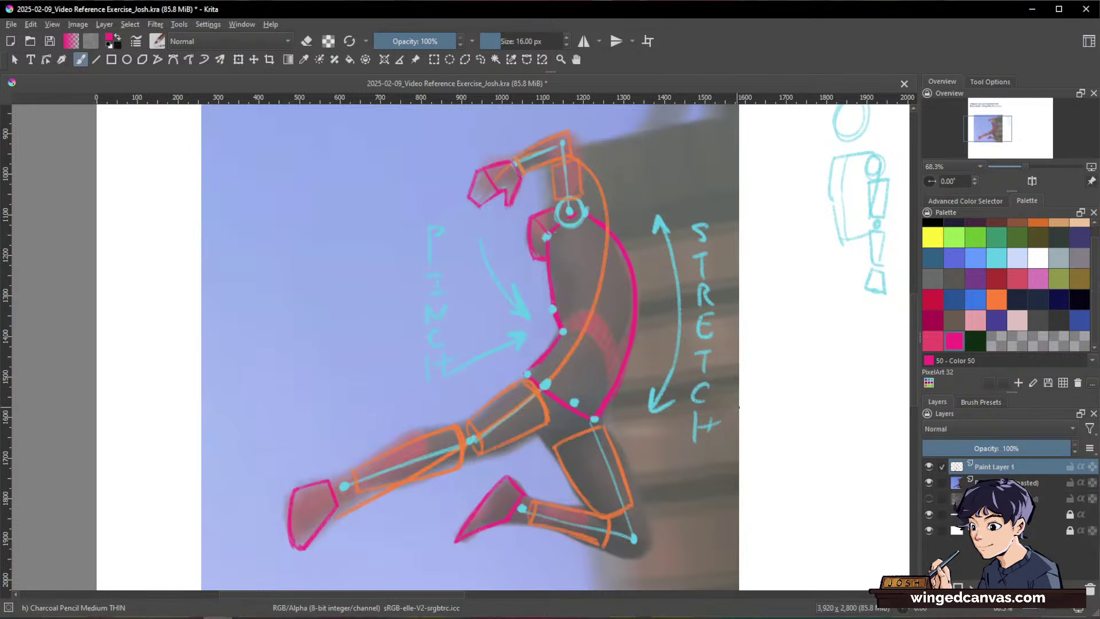
# Step: Hide the pasted Spider-Man reference layer, leaving only the traced construction drawing
pyautogui.press('ctrl')
pyautogui.moveTo(848, 381); pyautogui.dragTo(848, 417)
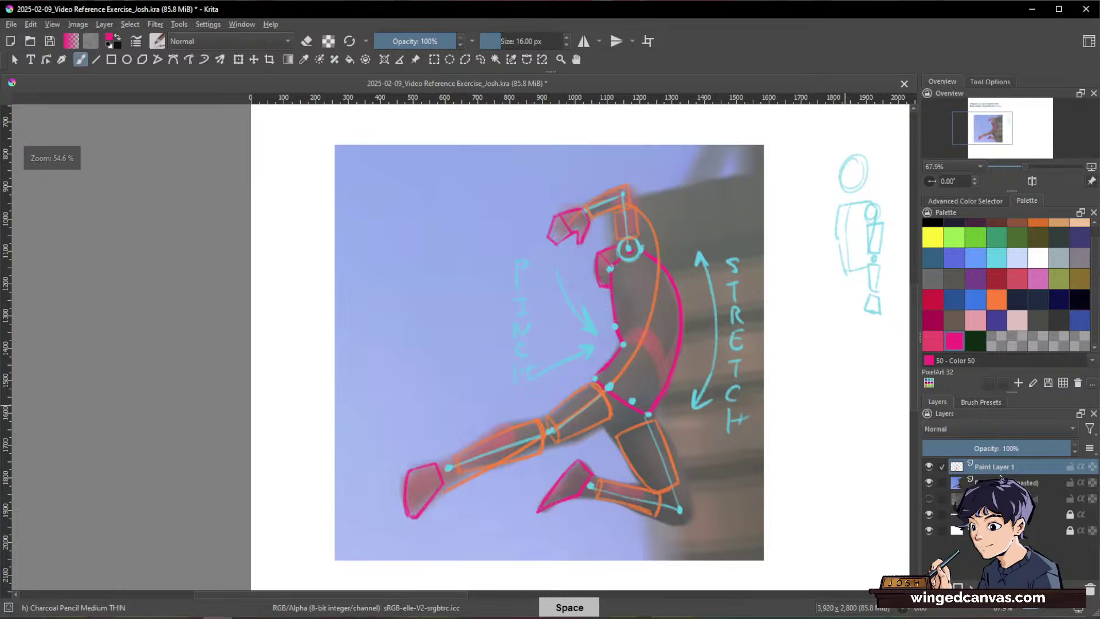
pyautogui.click(929, 482)
pyautogui.moveTo(826, 486); pyautogui.dragTo(792, 460)
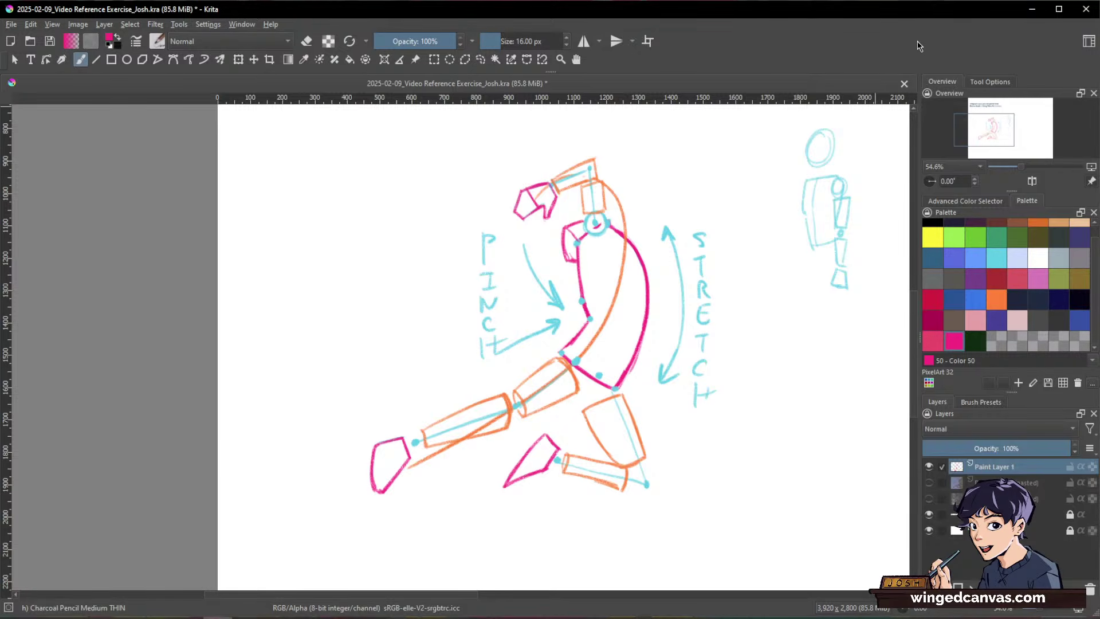
pyautogui.moveTo(801, 334)
pyautogui.mouseDown()
pyautogui.moveTo(662, 364)
pyautogui.moveTo(744, 392)
pyautogui.moveTo(685, 462)
pyautogui.mouseUp()
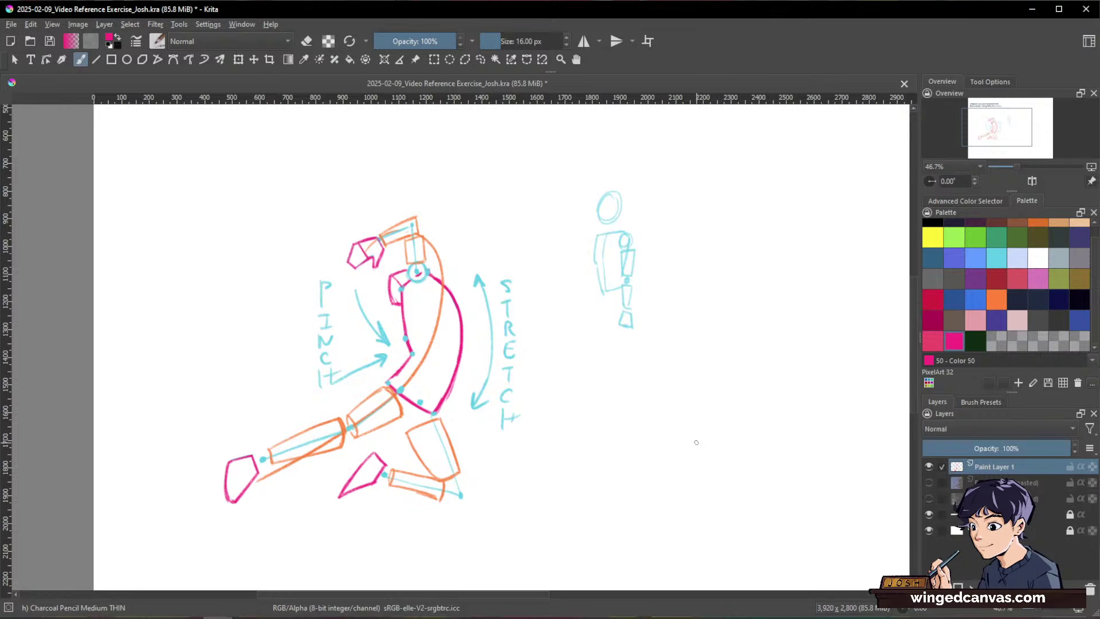
# Step: Erase the small cyan block figure beside the STRETCH note using a freehand selection, and clear the selection
pyautogui.press('l')
pyautogui.moveTo(635, 195)
pyautogui.mouseDown()
pyautogui.moveTo(611, 171)
pyautogui.moveTo(640, 206)
pyautogui.mouseUp()
pyautogui.press('Delete')
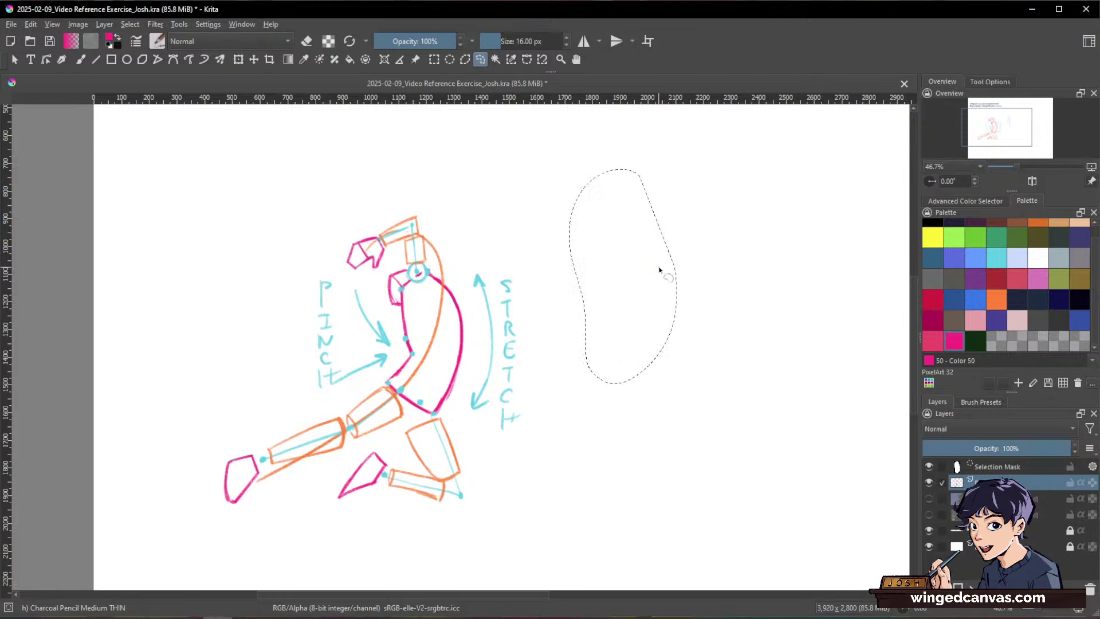
pyautogui.hotkey('ctrl', 'shift', 'a')
pyautogui.press('b')
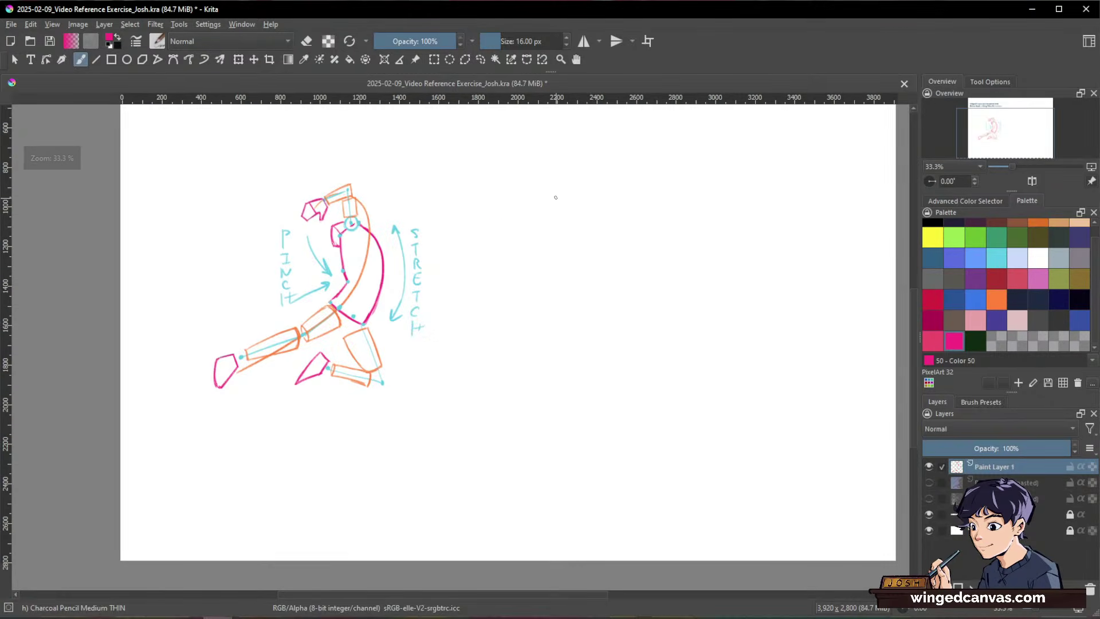
# Step: Paste the captured baseball batter image, enlarge it and place it beside the Spider-Man motion study
pyautogui.hotkey('ctrl', 'v')
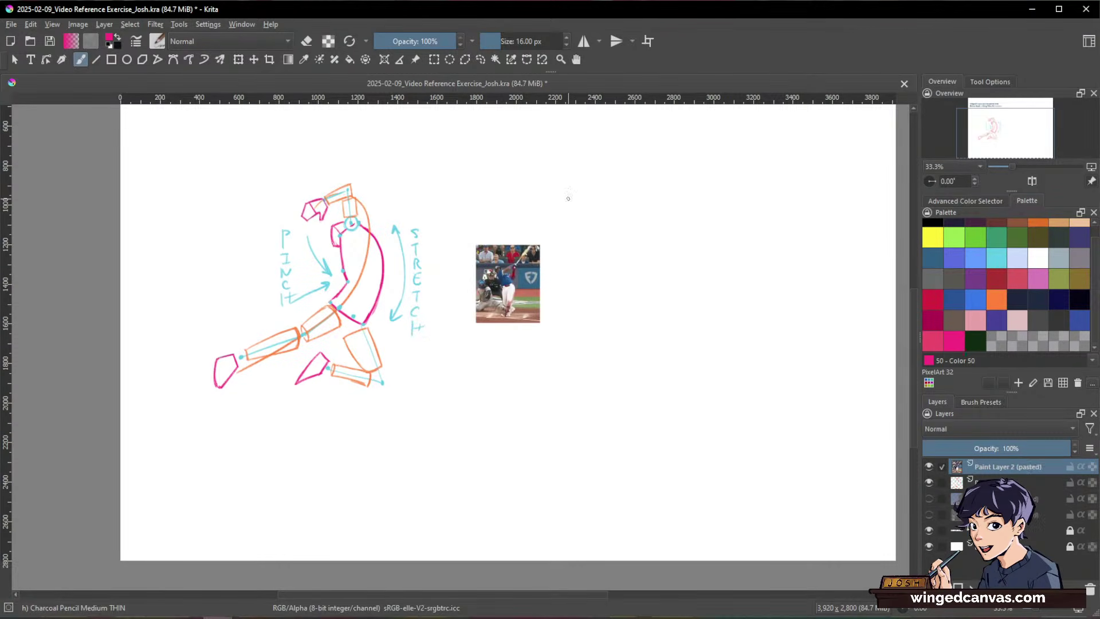
pyautogui.hotkey('ctrl', 't')
pyautogui.moveTo(540, 284); pyautogui.dragTo(488, 314)
pyautogui.moveTo(481, 270); pyautogui.dragTo(527, 275)
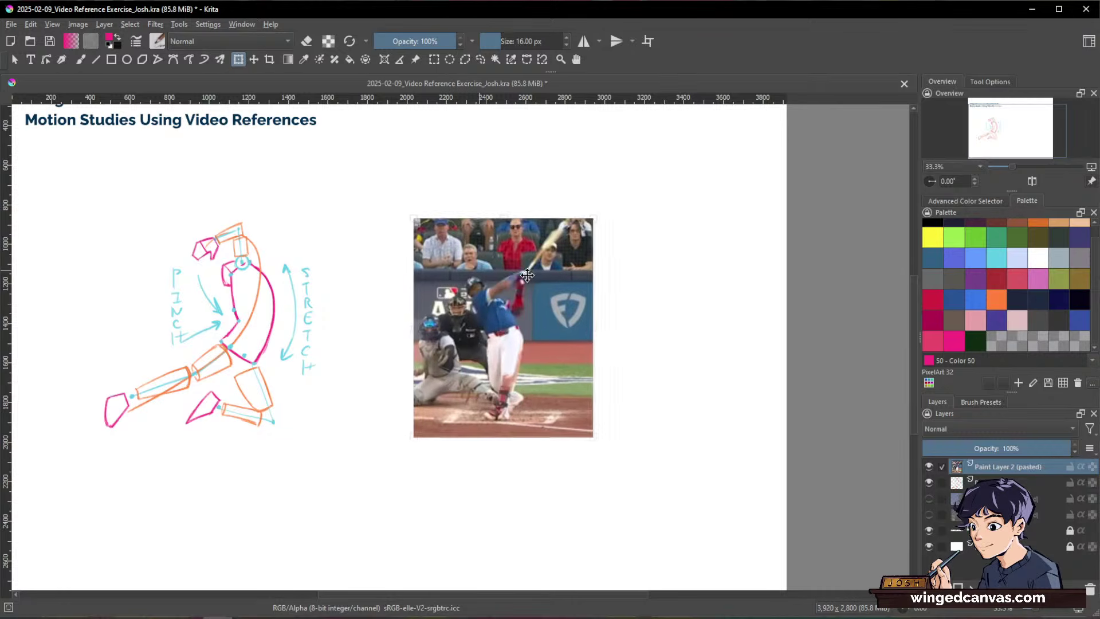
pyautogui.press('Return')
pyautogui.press('b')
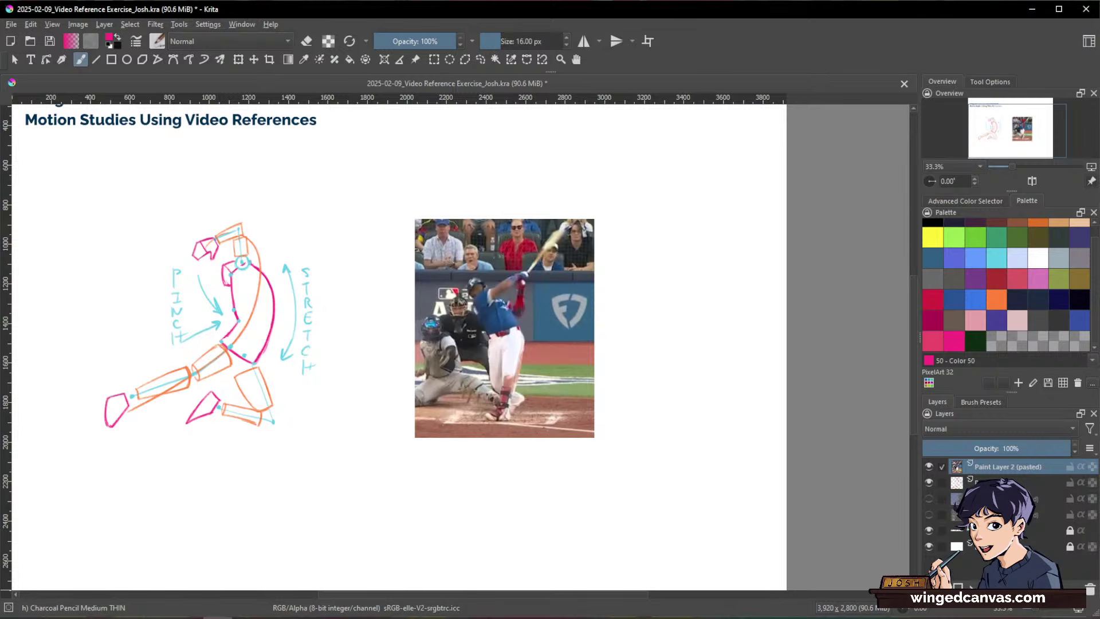
# Step: Add a new paint layer above the pasted batter image and lower the image layer's opacity to 49%
pyautogui.moveTo(1008, 467)
pyautogui.mouseDown()
pyautogui.moveTo(1008, 483)
pyautogui.moveTo(993, 449)
pyautogui.mouseUp()
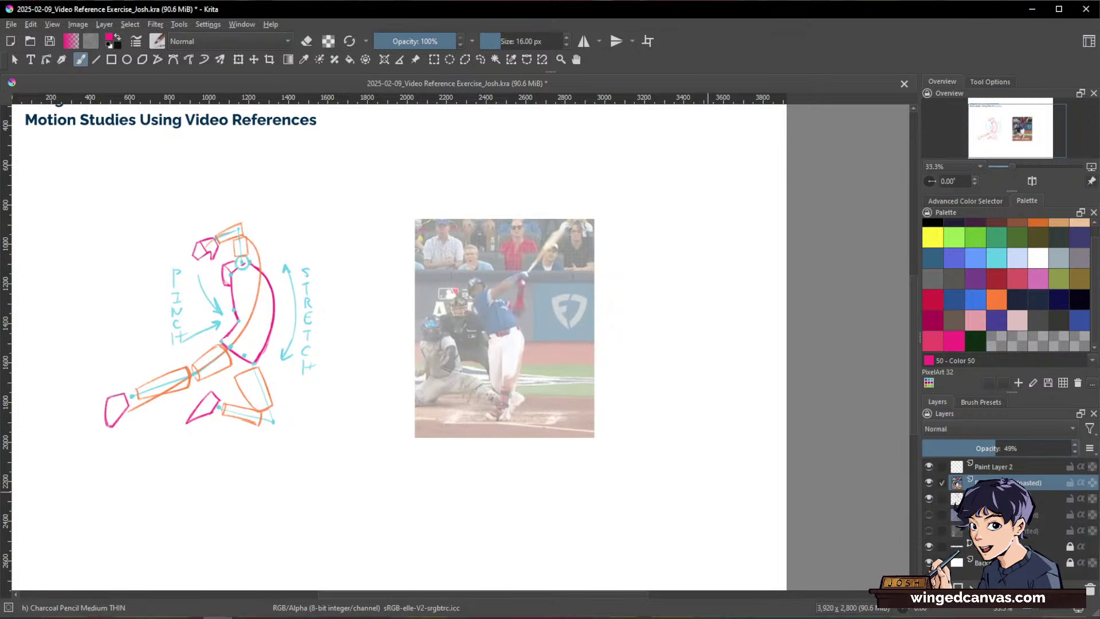
pyautogui.scroll(3, 501, 284)
pyautogui.scroll(-2, 503, 284)
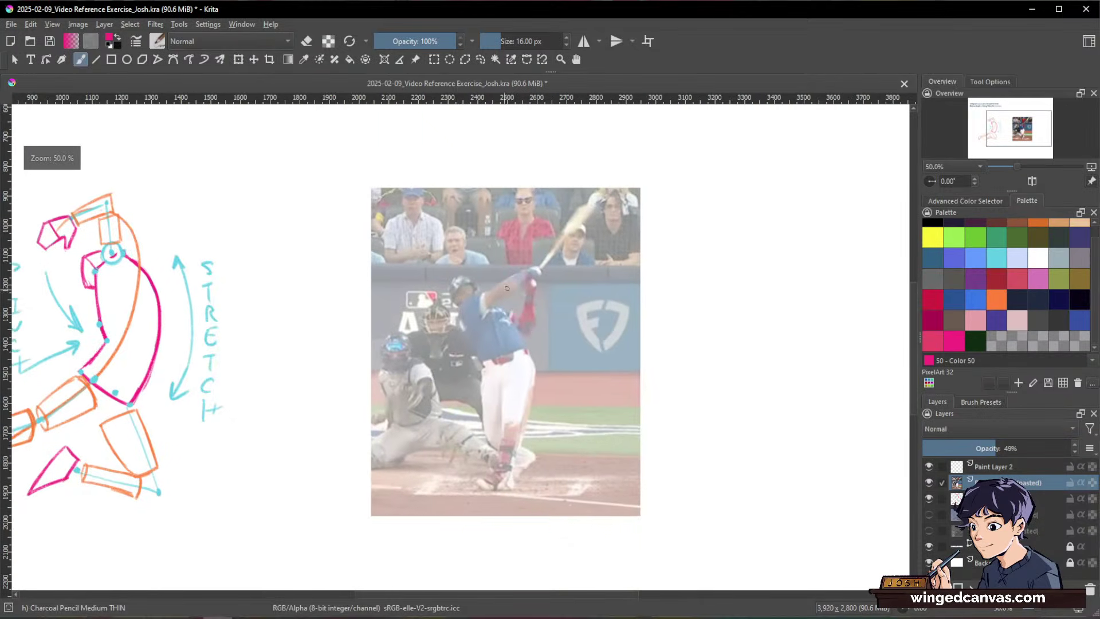
pyautogui.moveTo(510, 286); pyautogui.dragTo(641, 289)
# Step: Choose orange Color 36 as the drawing colour and make Paint Layer 2 the active layer
pyautogui.click(999, 308)
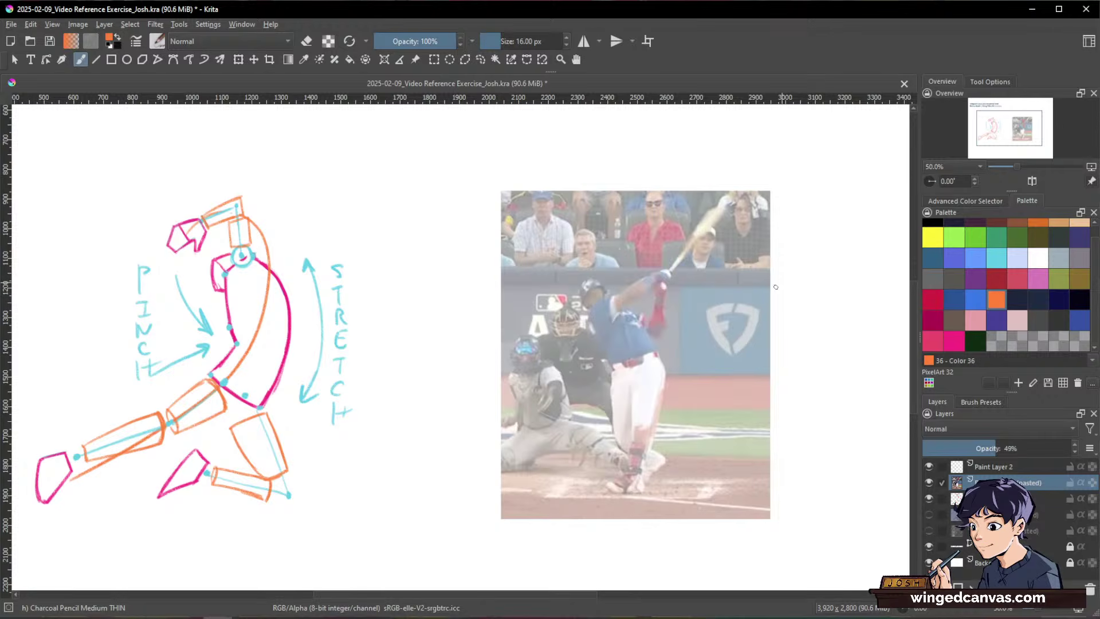
pyautogui.moveTo(779, 307); pyautogui.dragTo(795, 267)
pyautogui.moveTo(785, 311); pyautogui.dragTo(791, 300)
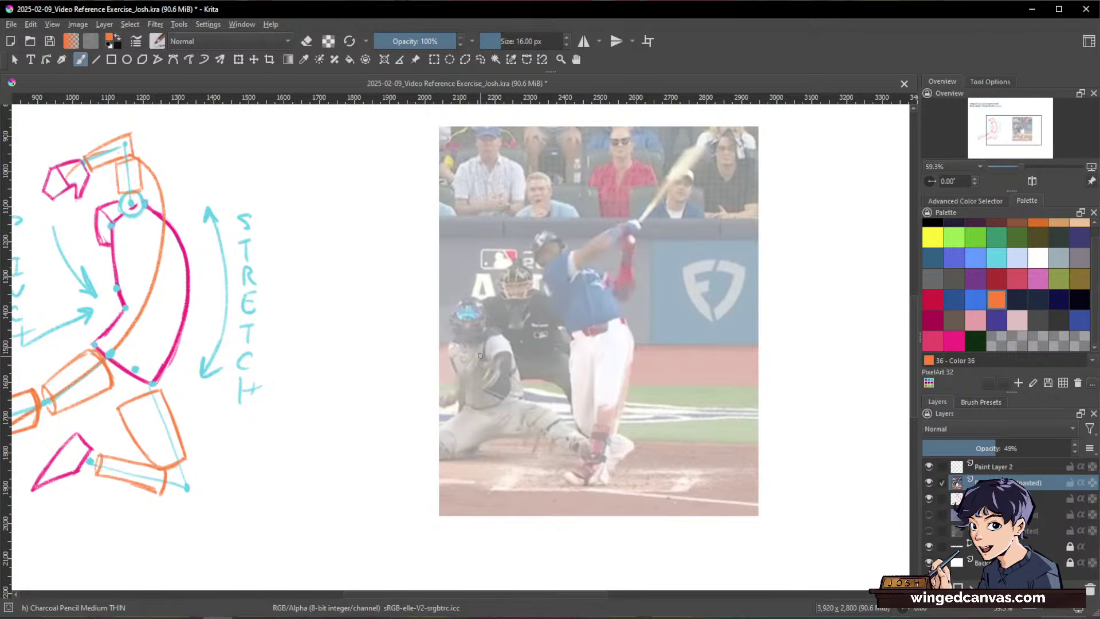
pyautogui.moveTo(764, 418); pyautogui.dragTo(559, 441)
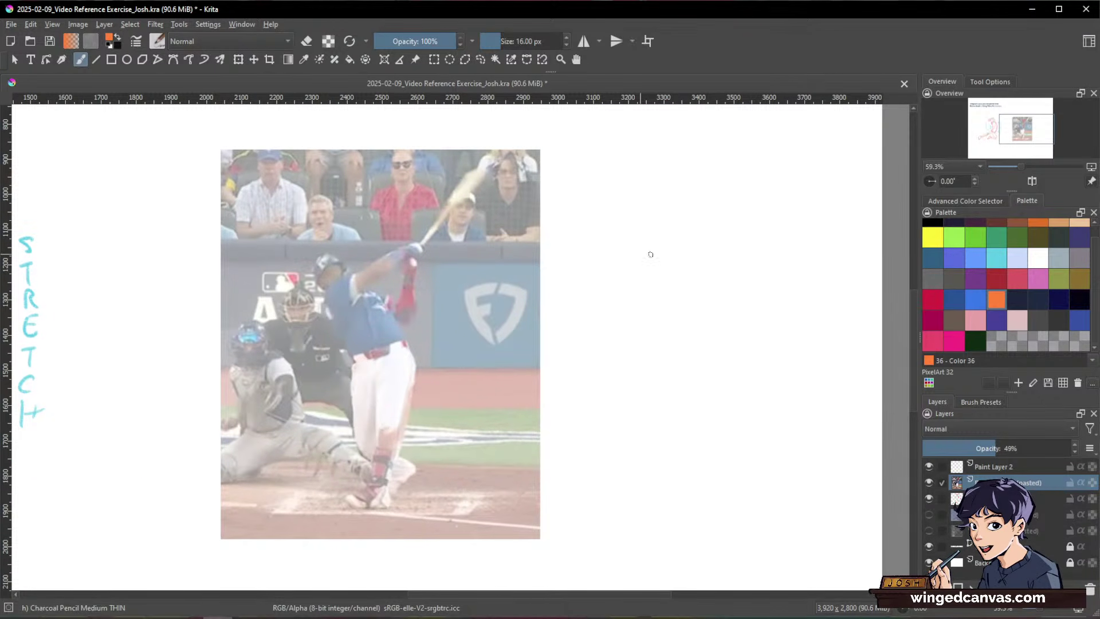
pyautogui.moveTo(675, 243)
pyautogui.mouseDown()
pyautogui.moveTo(667, 269)
pyautogui.moveTo(682, 245)
pyautogui.mouseUp()
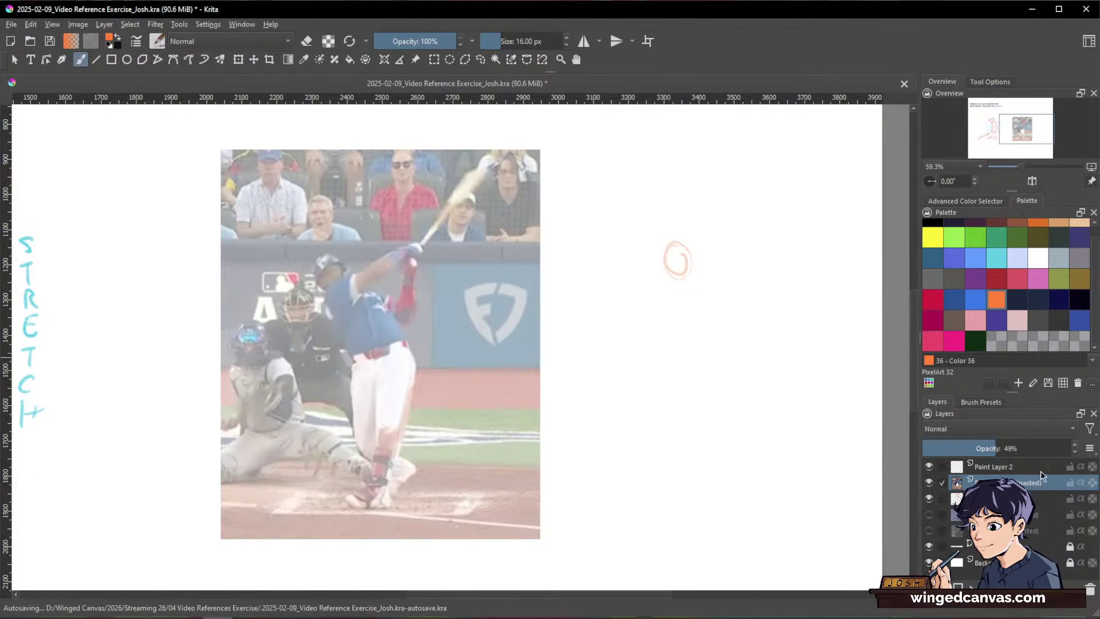
pyautogui.hotkey('ctrl', 'z')
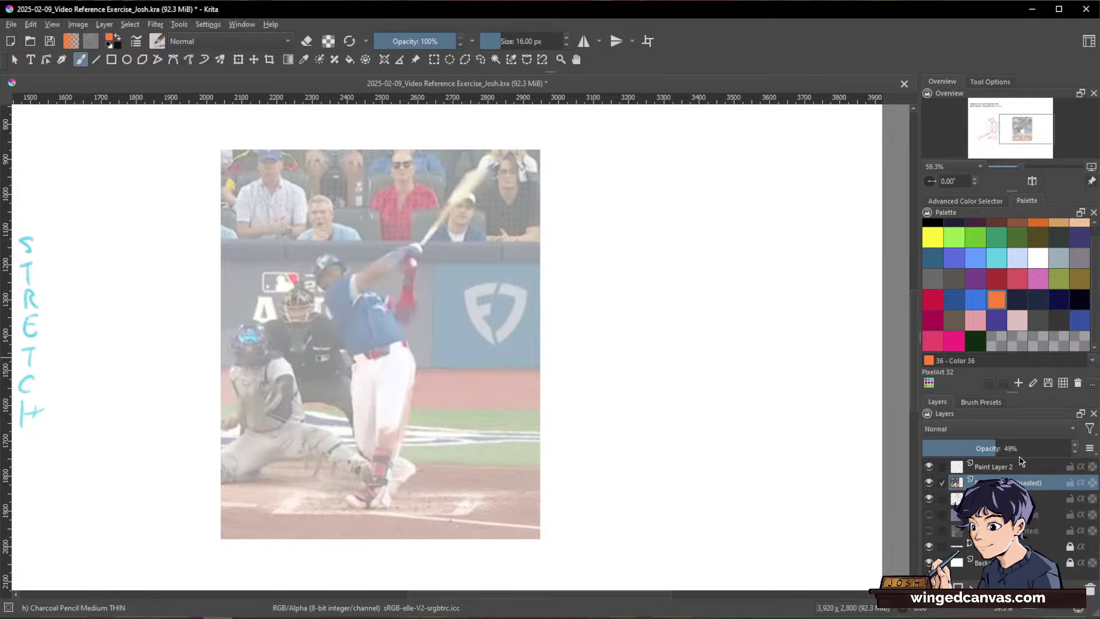
pyautogui.click(1021, 464)
# Step: Sketch a small batter head, torso and outstretched arm on the blank canvas beside the image, and erase it using a freehand selection
pyautogui.moveTo(674, 252)
pyautogui.mouseDown()
pyautogui.moveTo(672, 298)
pyautogui.moveTo(672, 280)
pyautogui.moveTo(706, 345)
pyautogui.mouseUp()
pyautogui.moveTo(679, 273)
pyautogui.mouseDown()
pyautogui.moveTo(755, 239)
pyautogui.moveTo(765, 247)
pyautogui.moveTo(690, 294)
pyautogui.moveTo(713, 289)
pyautogui.moveTo(735, 337)
pyautogui.moveTo(692, 332)
pyautogui.mouseUp()
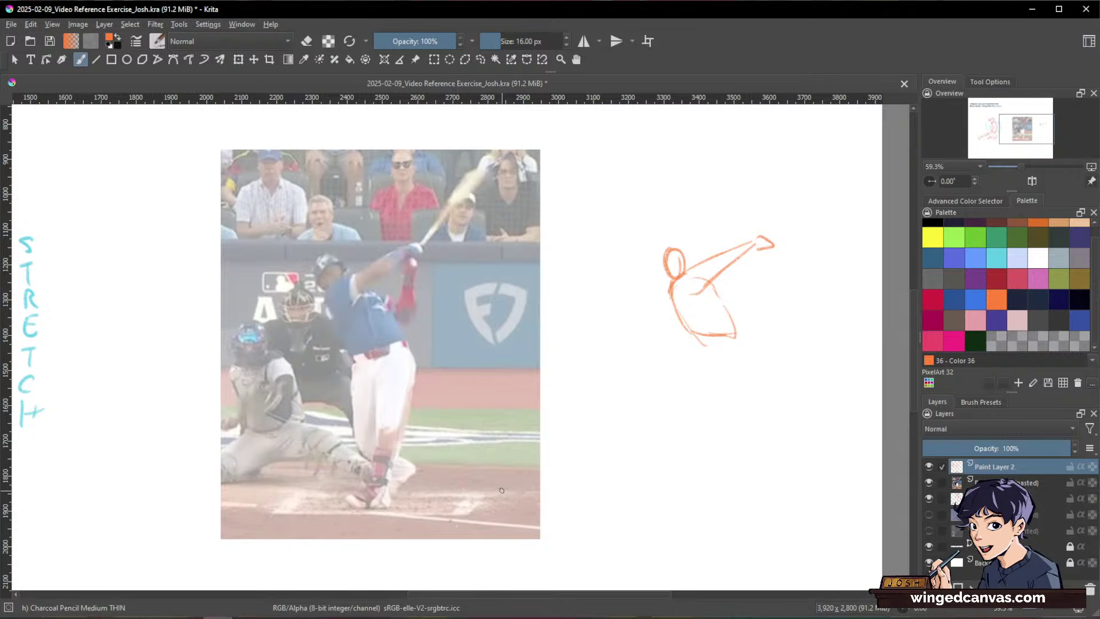
pyautogui.press('f')
pyautogui.moveTo(816, 221)
pyautogui.mouseDown()
pyautogui.moveTo(762, 195)
pyautogui.moveTo(777, 304)
pyautogui.mouseUp()
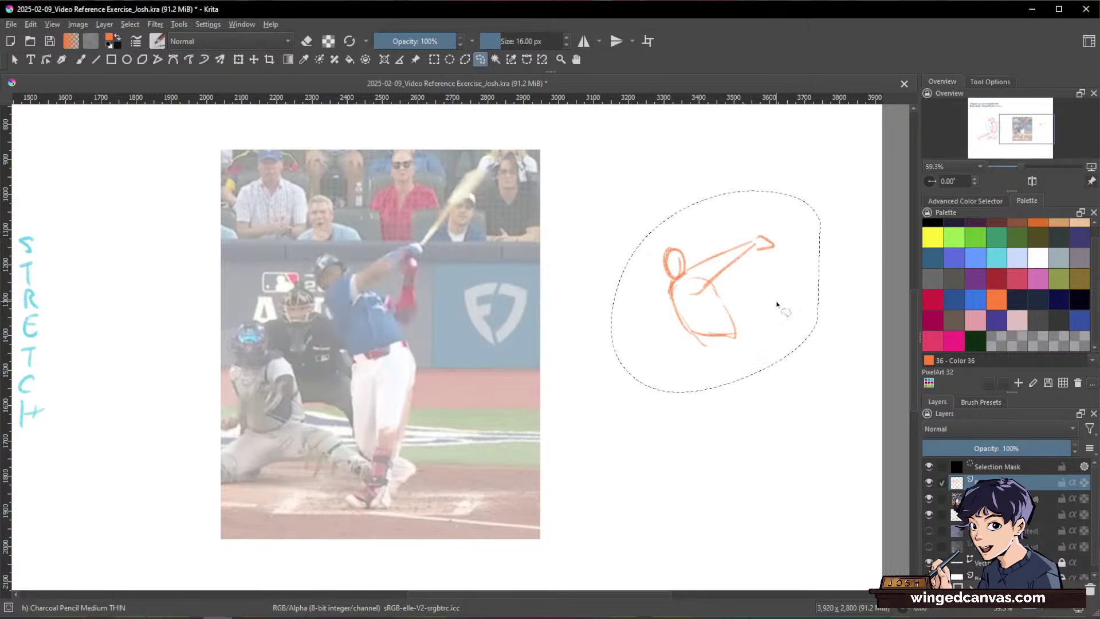
pyautogui.press('Delete')
pyautogui.hotkey('ctrl', 'shift', 'a')
pyautogui.press('b')
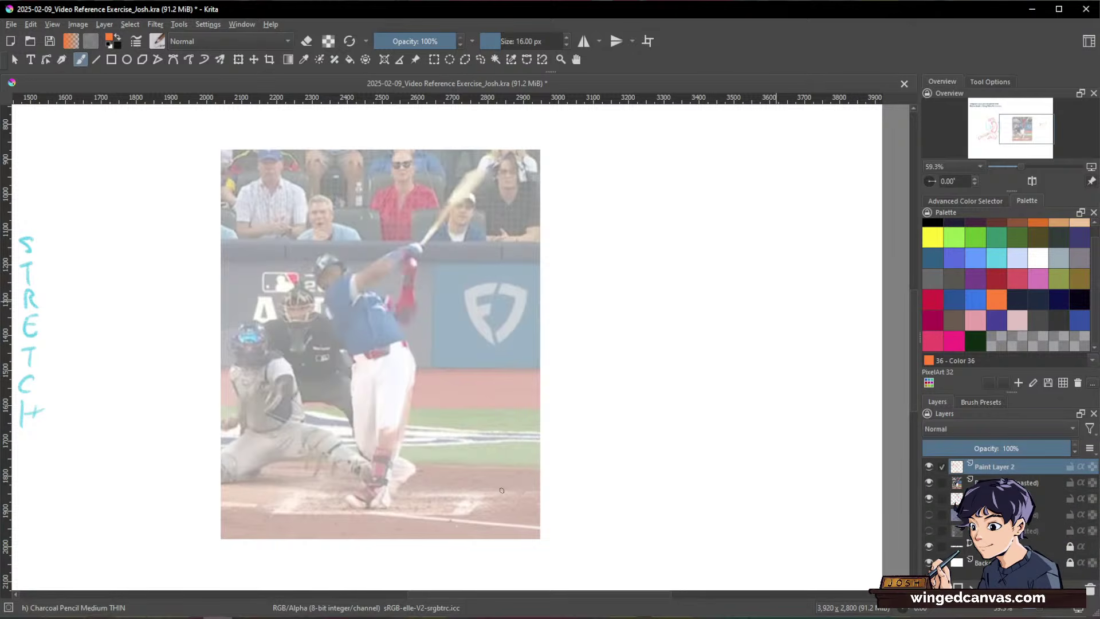
# Step: Mark the batter's helmet and planted foot with one orange dot each as the ends of the gesture line
pyautogui.moveTo(681, 352)
pyautogui.mouseDown()
pyautogui.moveTo(825, 363)
pyautogui.moveTo(827, 373)
pyautogui.mouseUp()
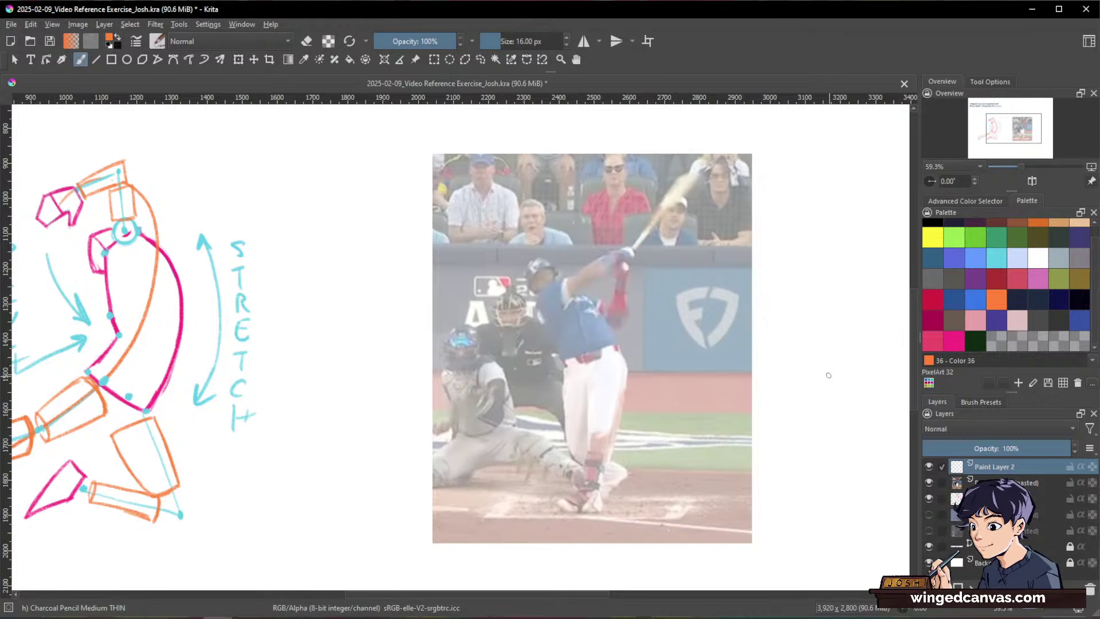
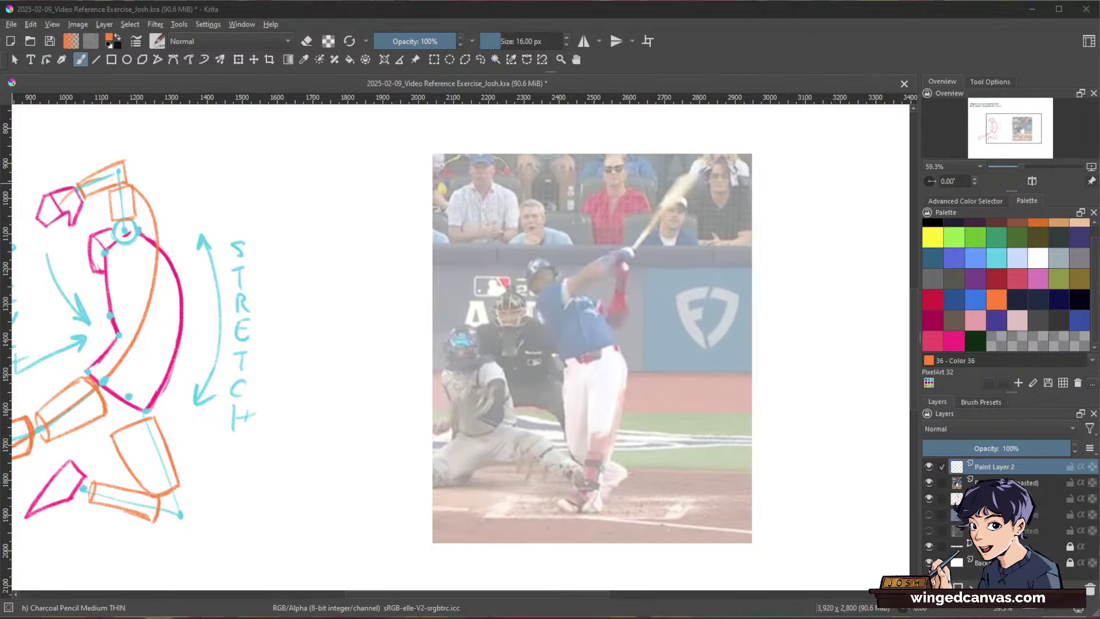
pyautogui.click(847, 56)
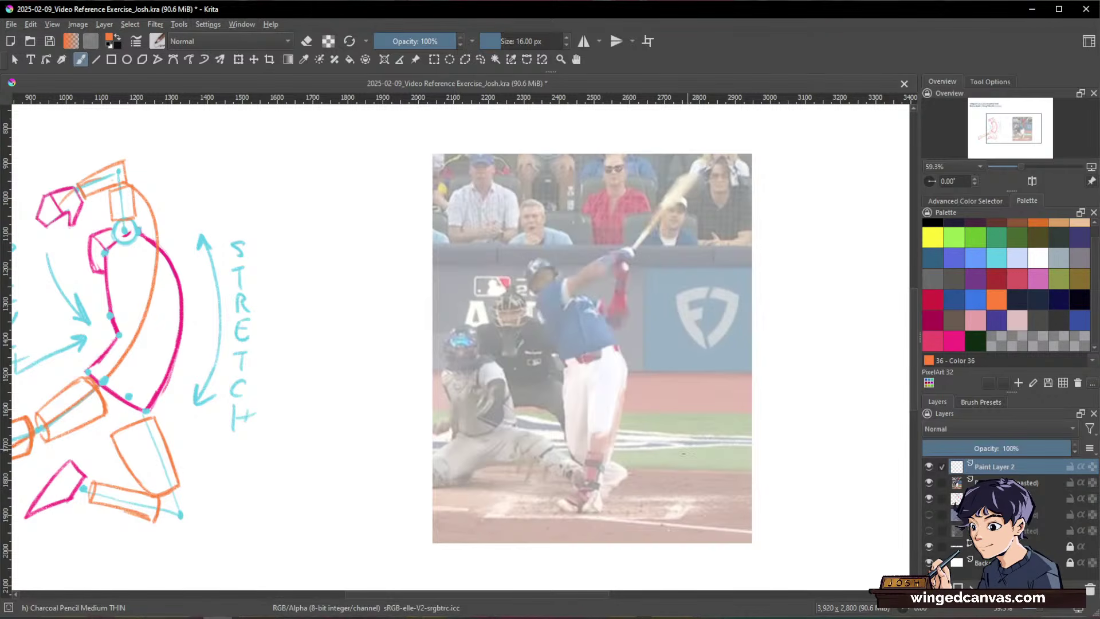
pyautogui.moveTo(651, 479); pyautogui.dragTo(631, 481)
pyautogui.keyDown('ctrl'); pyautogui.moveTo(550, 286); pyautogui.dragTo(580, 239); pyautogui.keyUp('ctrl')
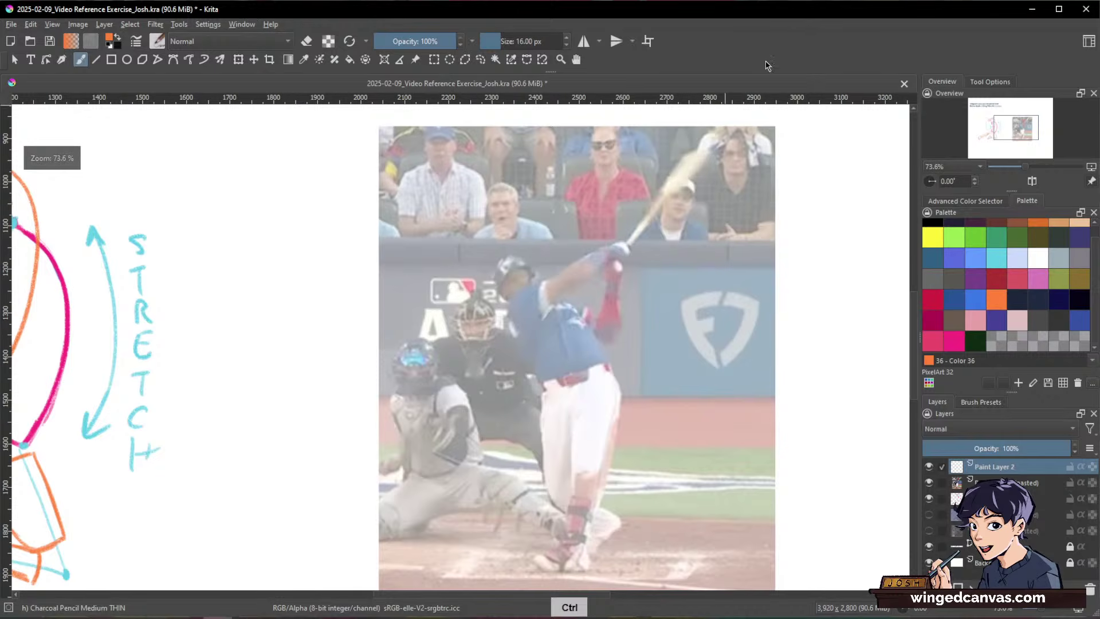
pyautogui.keyDown('ctrl'); pyautogui.moveTo(559, 284); pyautogui.dragTo(624, 246); pyautogui.keyUp('ctrl')
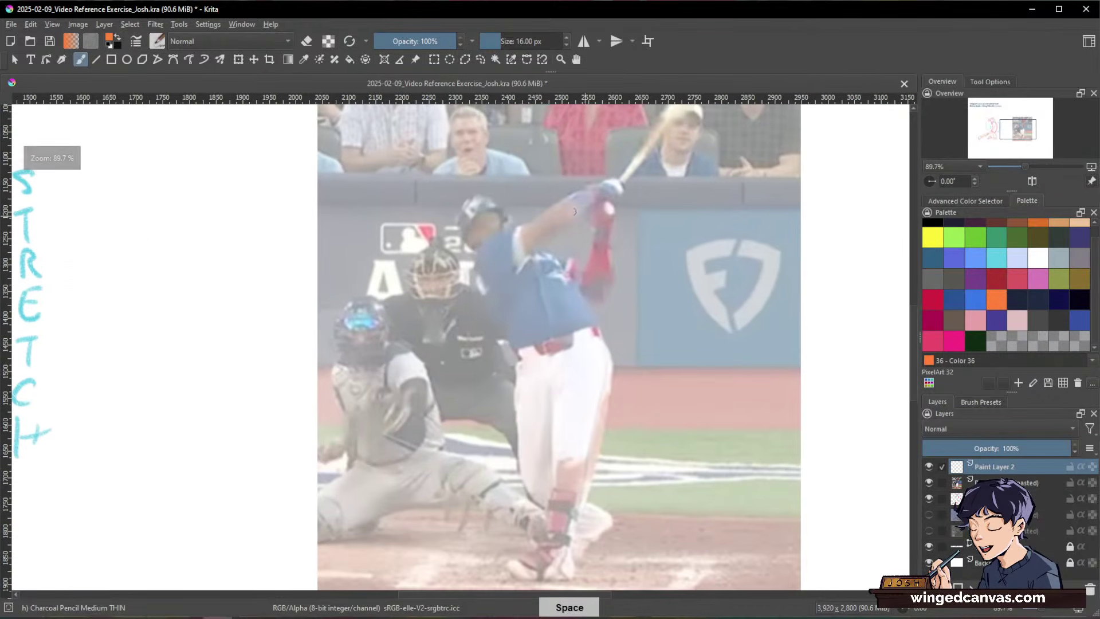
pyautogui.moveTo(694, 226)
pyautogui.keyDown('ctrl'); pyautogui.mouseDown()
pyautogui.moveTo(715, 300)
pyautogui.moveTo(717, 285)
pyautogui.moveTo(633, 291)
pyautogui.mouseUp(); pyautogui.keyUp('ctrl')
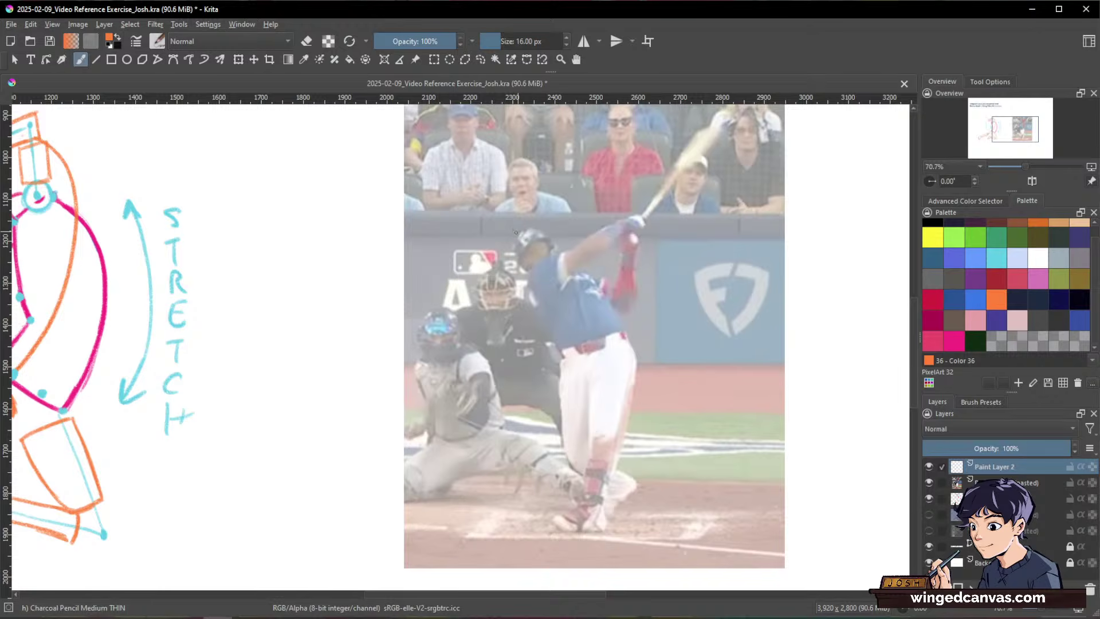
pyautogui.moveTo(516, 232); pyautogui.dragTo(520, 234)
pyautogui.moveTo(571, 533); pyautogui.dragTo(579, 528)
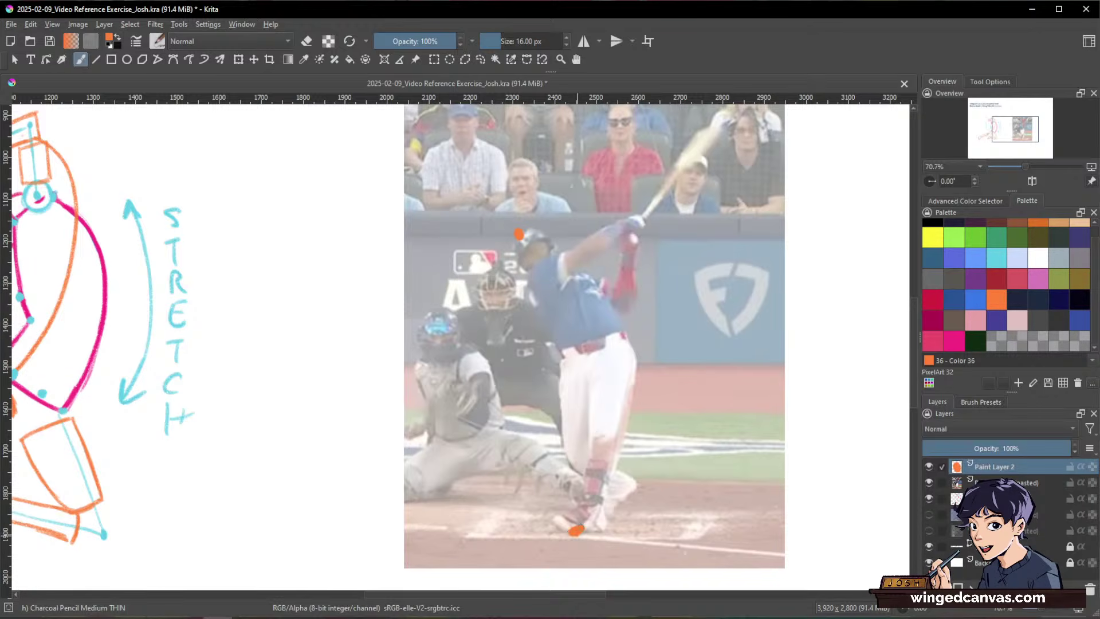
pyautogui.press('space')
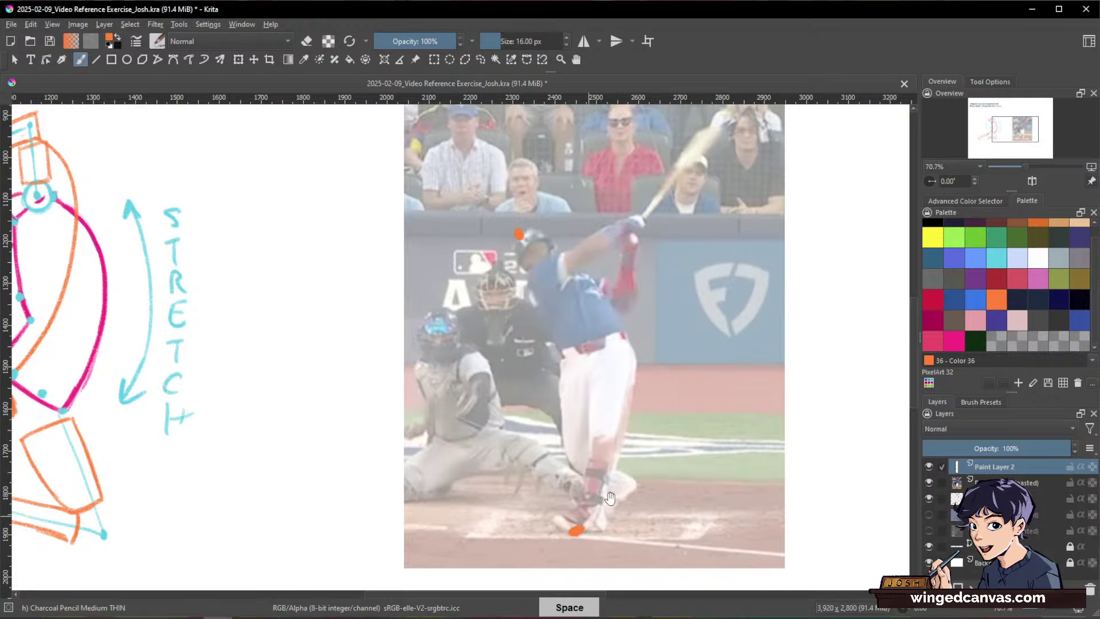
pyautogui.press('space')
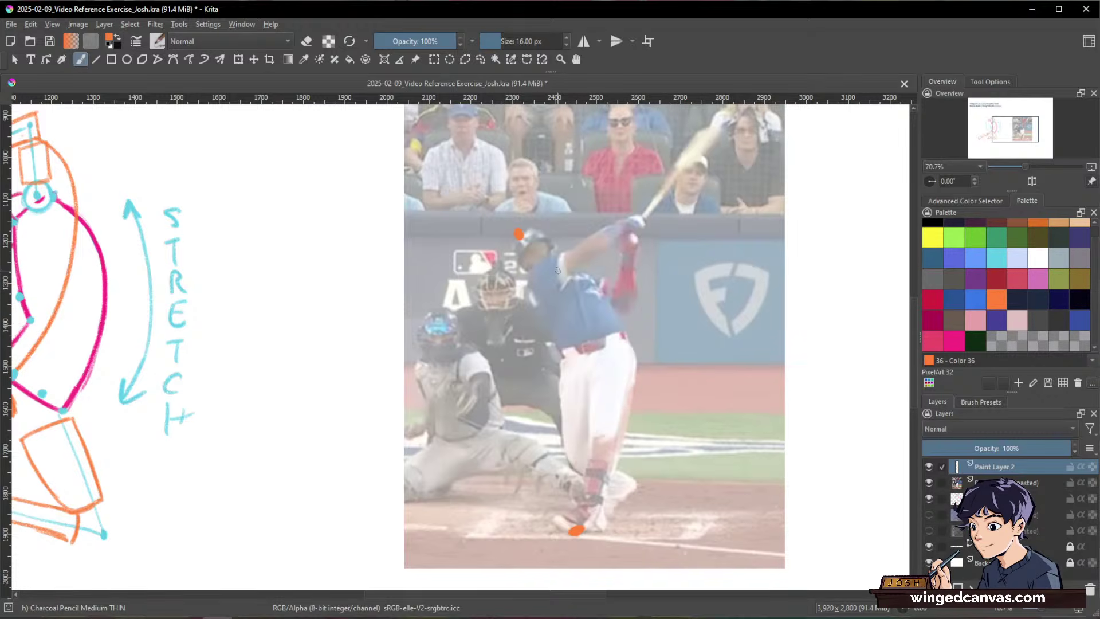
# Step: Draw an orange gesture curve from the helmet dot through torso and leg to the foot dot, lowering the batter image's opacity to 28%
pyautogui.moveTo(596, 346); pyautogui.dragTo(560, 270)
pyautogui.click(1008, 480)
pyautogui.click(965, 447)
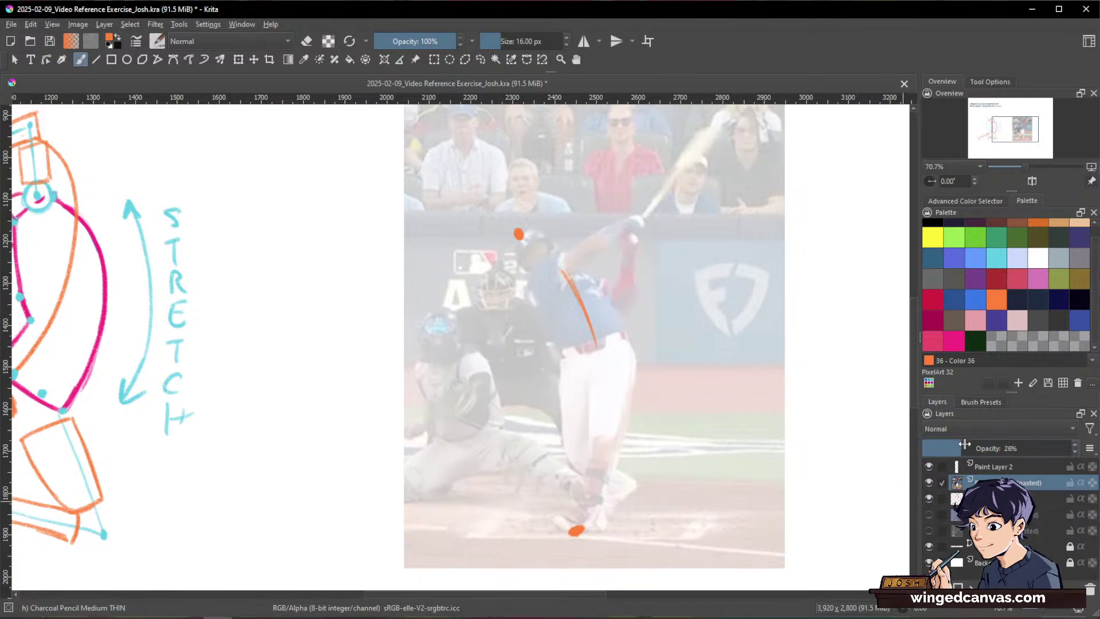
pyautogui.click(1012, 466)
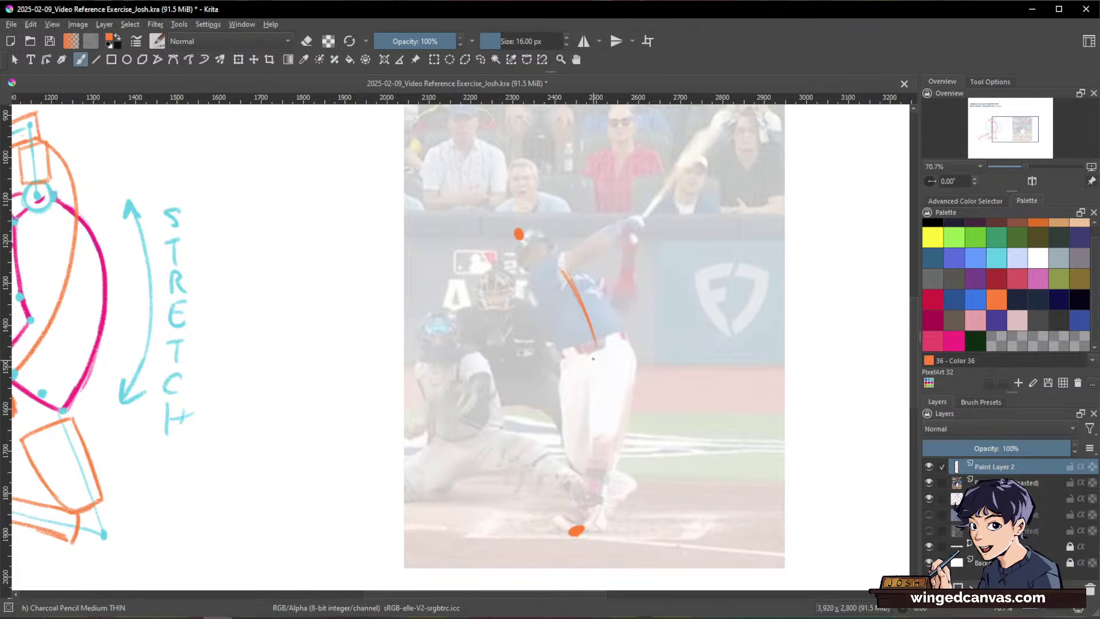
pyautogui.moveTo(593, 360); pyautogui.dragTo(578, 515)
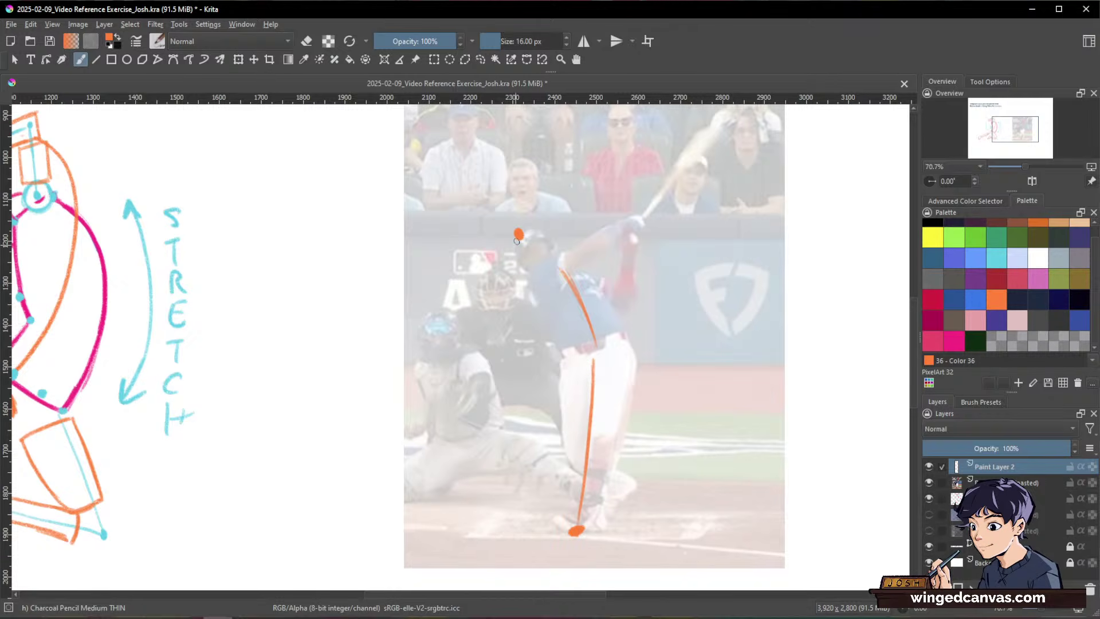
pyautogui.moveTo(537, 246)
pyautogui.mouseDown()
pyautogui.moveTo(580, 289)
pyautogui.moveTo(599, 372)
pyautogui.moveTo(575, 528)
pyautogui.mouseUp()
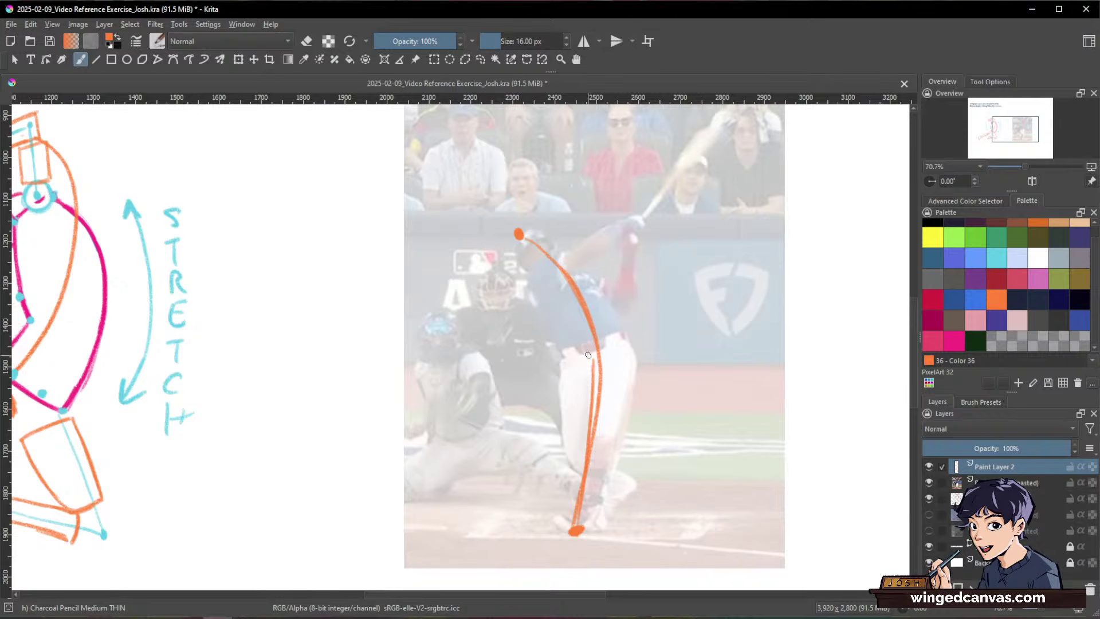
# Step: Erase the duplicate leg line with the small eraser and clean up the gesture curve's lower end at the foot dot
pyautogui.click(995, 402)
pyautogui.press('/')
pyautogui.click(966, 448)
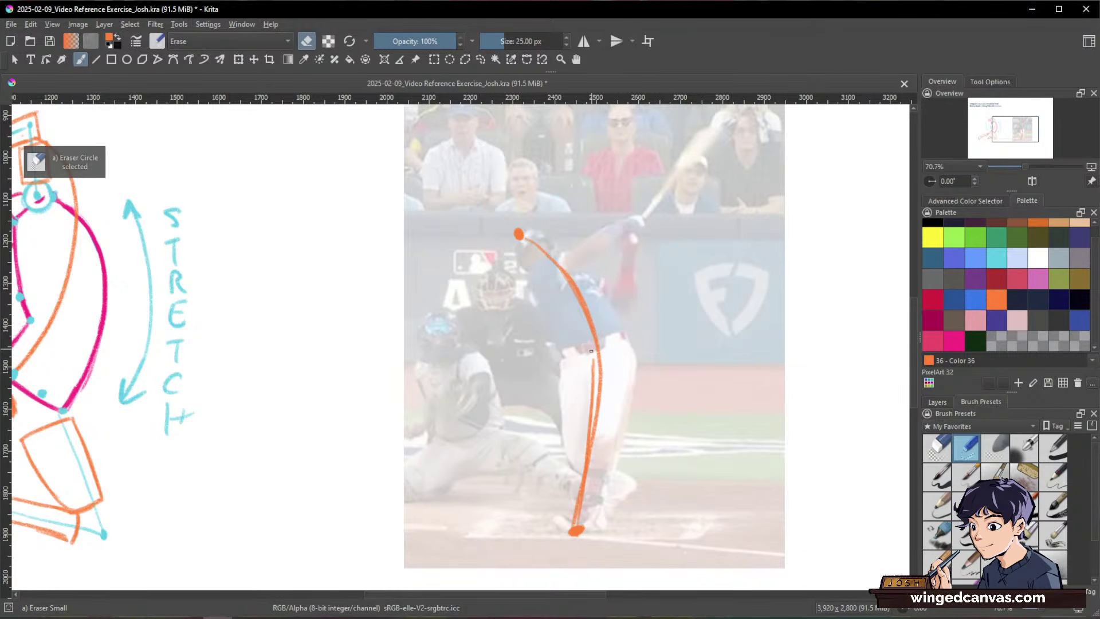
pyautogui.moveTo(593, 378); pyautogui.dragTo(582, 488)
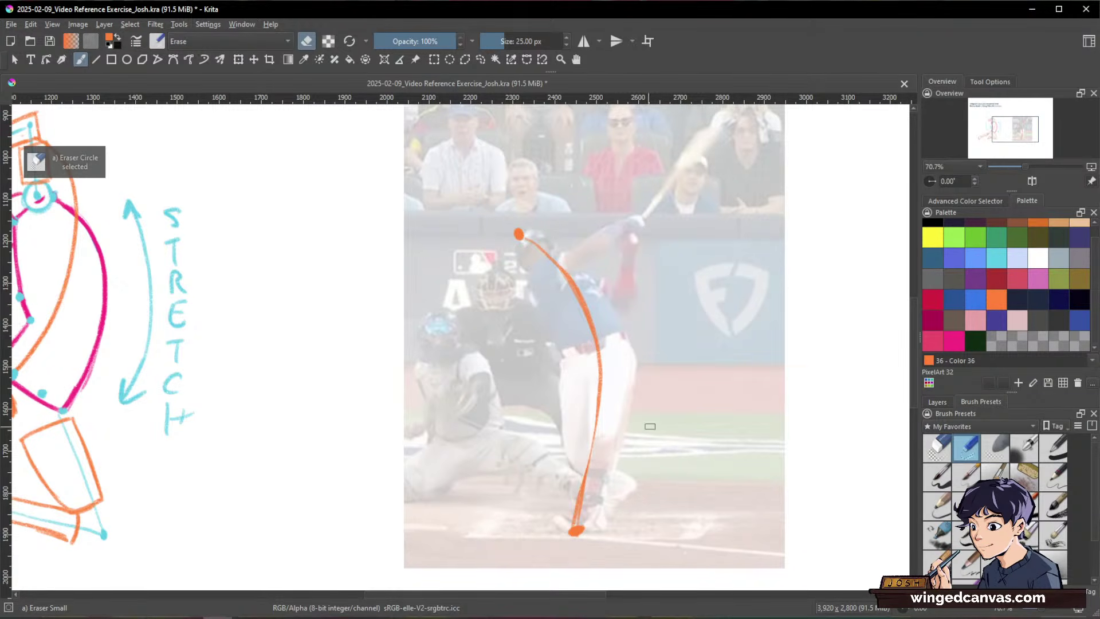
pyautogui.press('/')
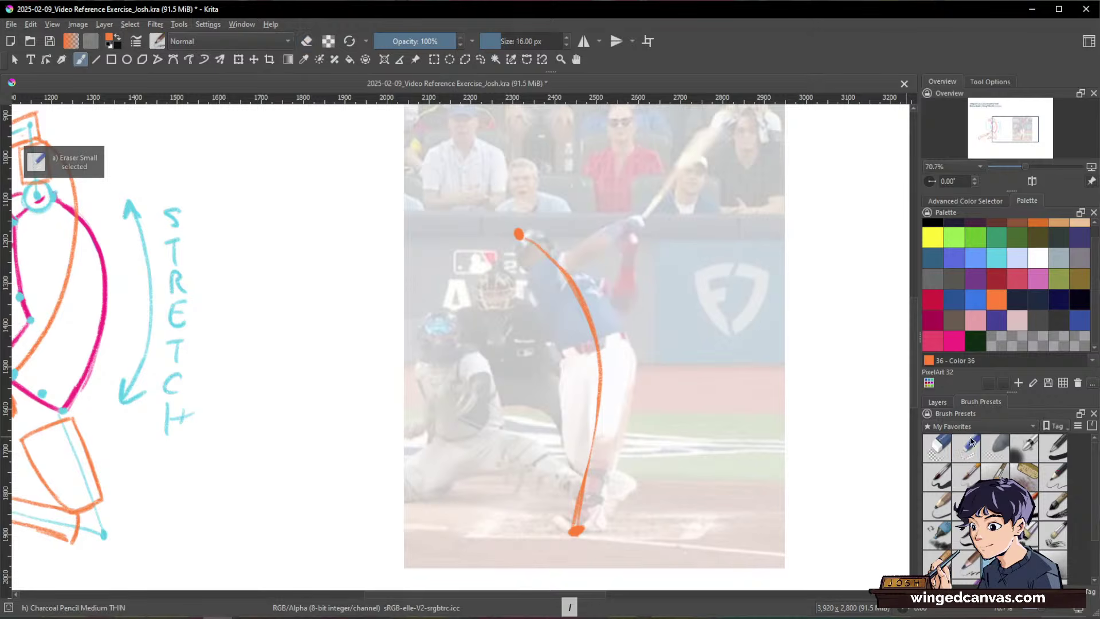
pyautogui.click(938, 402)
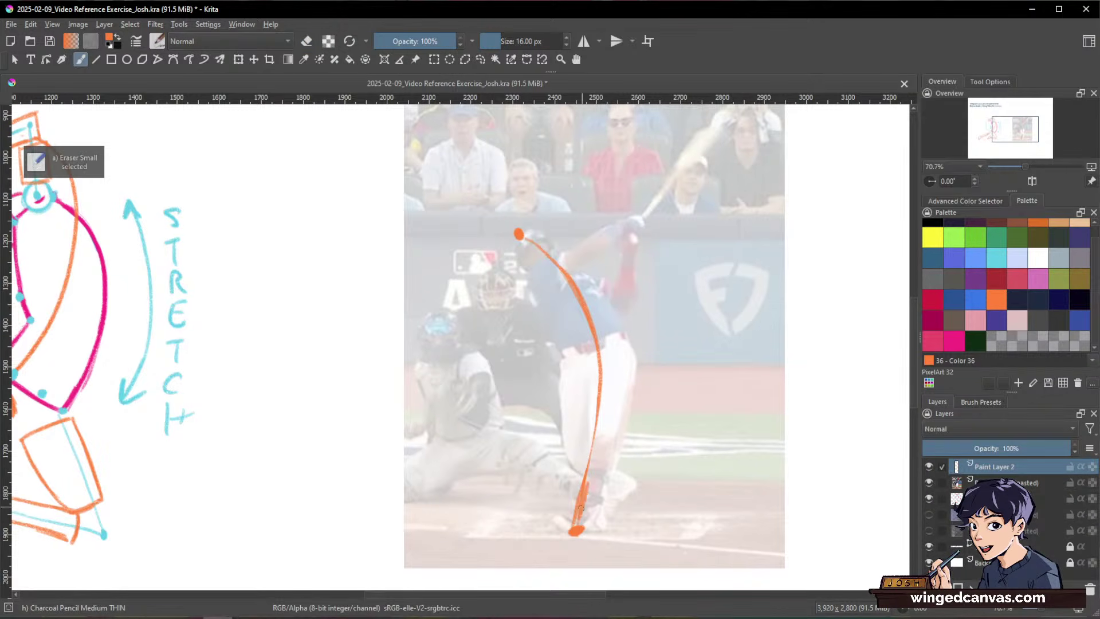
pyautogui.press('e')
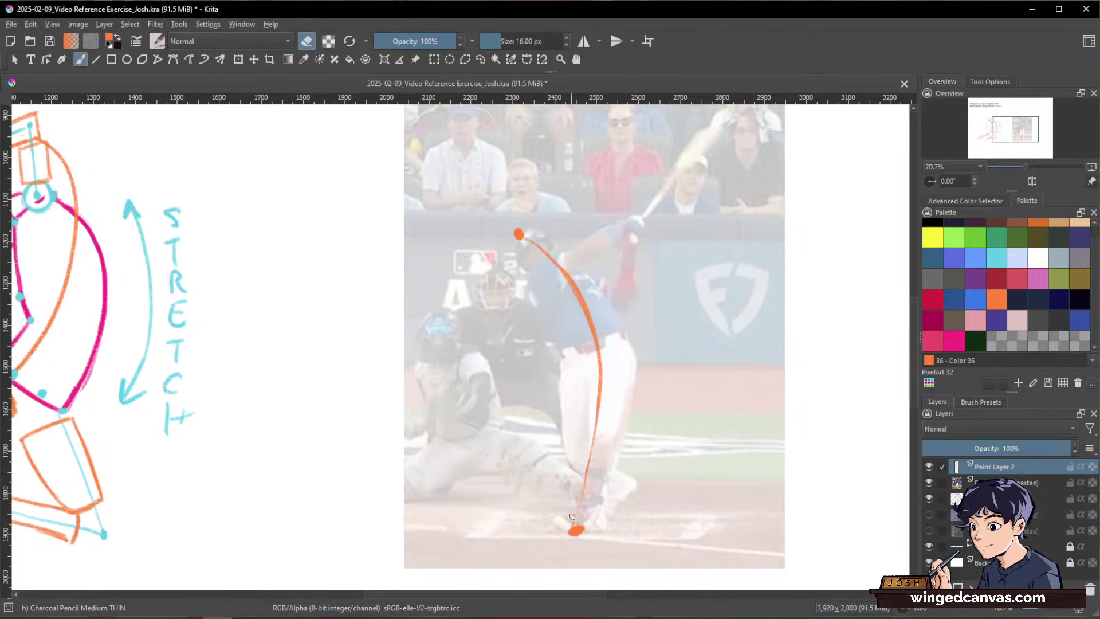
pyautogui.press('e')
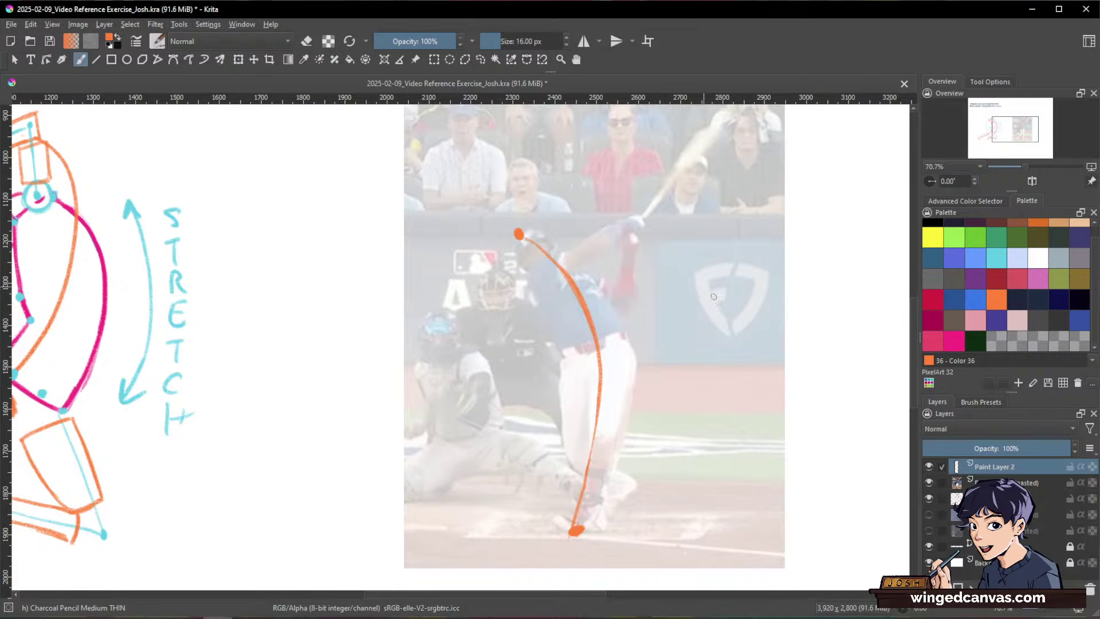
# Step: Handwrite the orange label GL1 above the helmet dot to name the first gesture line
pyautogui.press('space')
pyautogui.moveTo(713, 296); pyautogui.dragTo(699, 322)
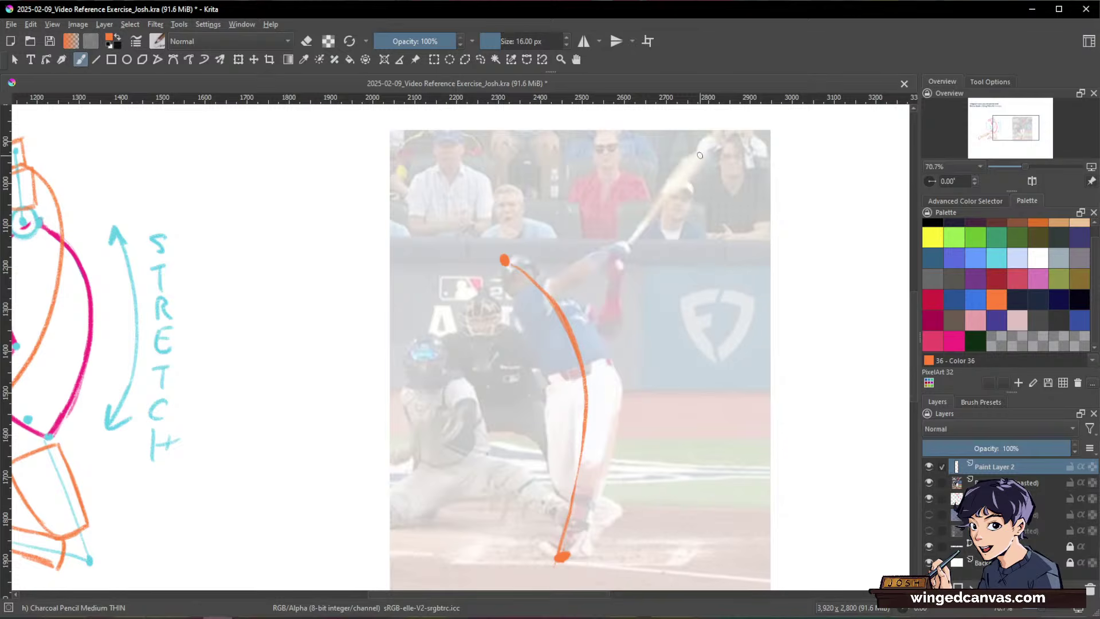
pyautogui.moveTo(484, 221)
pyautogui.mouseDown()
pyautogui.moveTo(501, 240)
pyautogui.moveTo(517, 212)
pyautogui.moveTo(515, 238)
pyautogui.mouseUp()
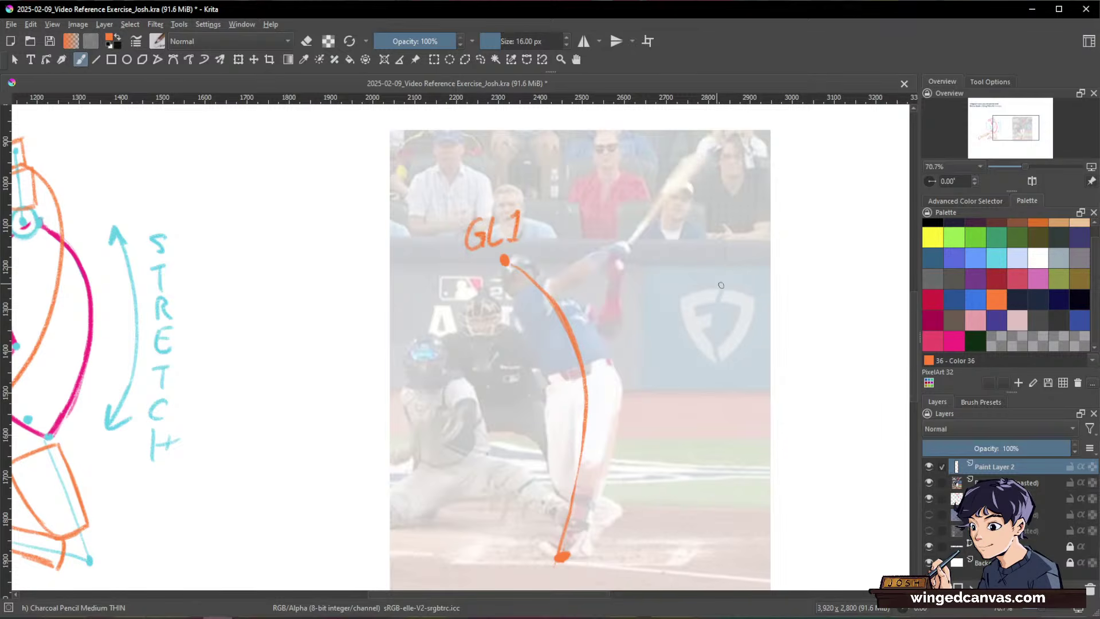
# Step: Draw a second orange gesture curve from the bat's tip down to the planted foot and label its upper end GL 2
pyautogui.press('space')
pyautogui.moveTo(736, 123)
pyautogui.mouseDown()
pyautogui.moveTo(684, 175)
pyautogui.moveTo(575, 524)
pyautogui.mouseUp()
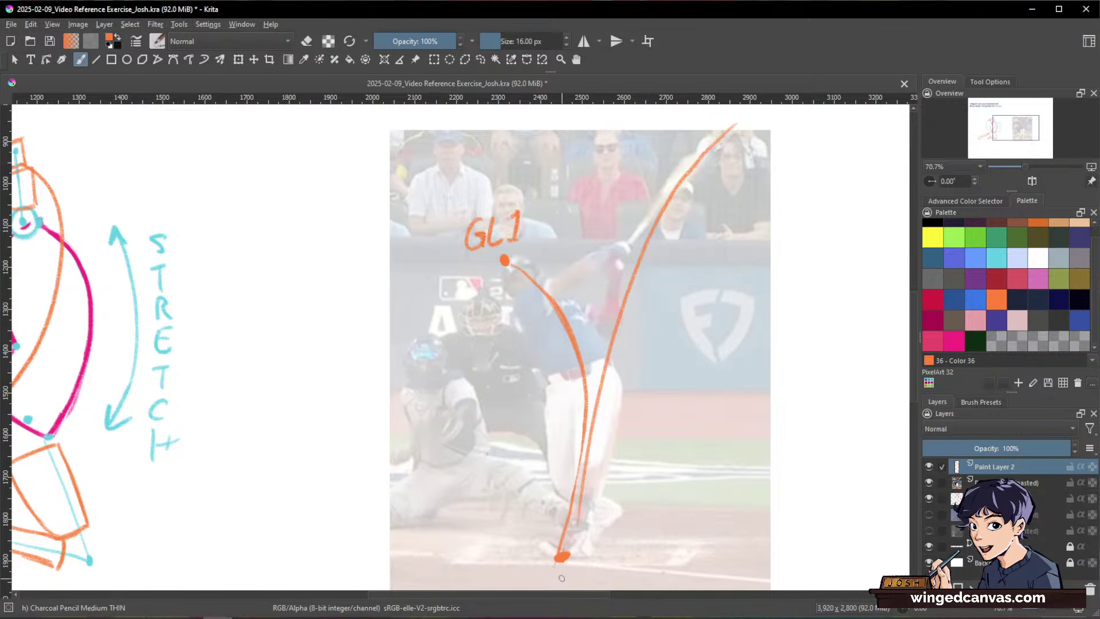
pyautogui.moveTo(751, 193); pyautogui.dragTo(729, 231)
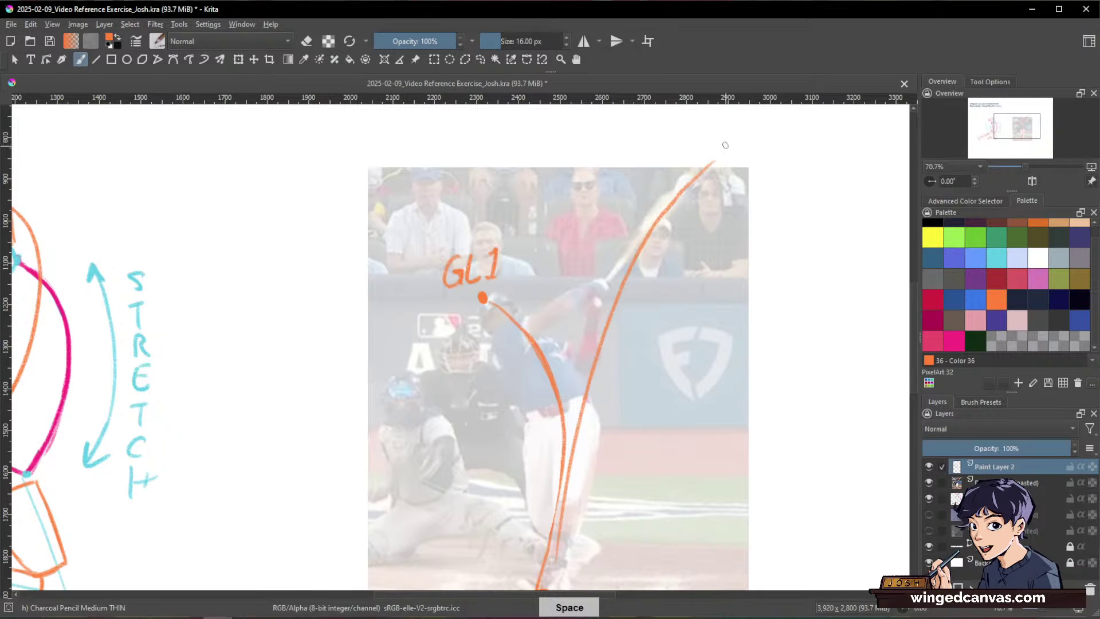
pyautogui.moveTo(738, 143)
pyautogui.mouseDown()
pyautogui.moveTo(748, 164)
pyautogui.moveTo(803, 138)
pyautogui.moveTo(807, 162)
pyautogui.mouseUp()
pyautogui.moveTo(785, 359)
pyautogui.mouseDown()
pyautogui.moveTo(776, 410)
pyautogui.moveTo(785, 417)
pyautogui.moveTo(784, 398)
pyautogui.mouseUp()
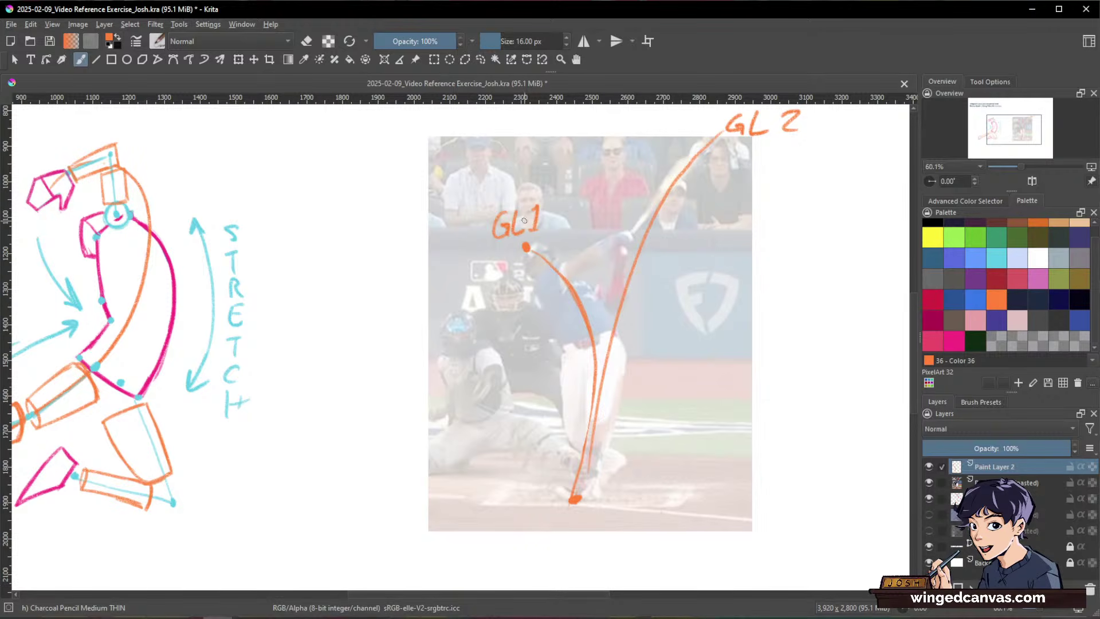
# Step: Raise the pasted batter image layer's opacity to 62% beneath the two gesture lines
pyautogui.press('space')
pyautogui.press('space')
pyautogui.scroll(2, 590, 276)
pyautogui.moveTo(590, 276); pyautogui.dragTo(621, 252)
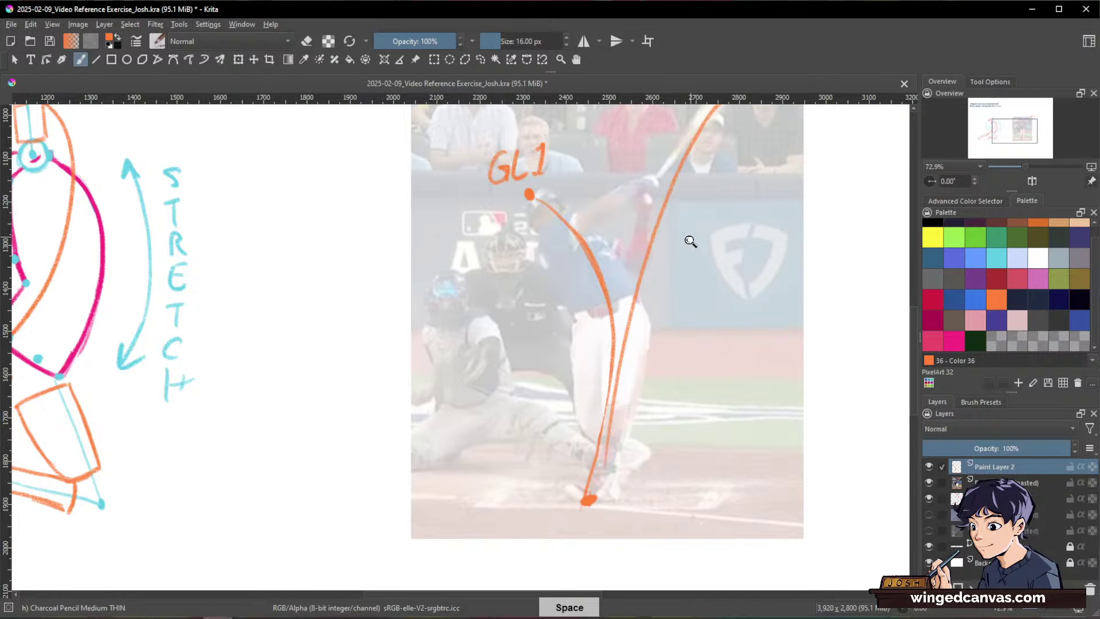
pyautogui.scroll(1, 690, 240)
pyautogui.click(1026, 483)
pyautogui.moveTo(1060, 448); pyautogui.dragTo(1026, 441)
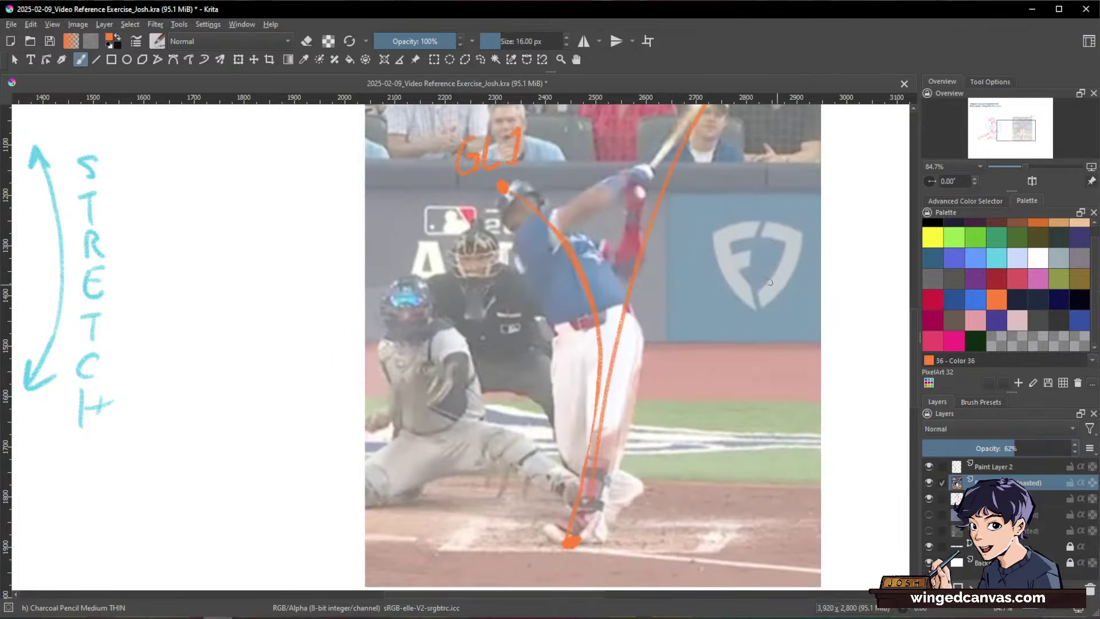
pyautogui.scroll(-2, 728, 323)
pyautogui.moveTo(722, 350); pyautogui.dragTo(782, 372)
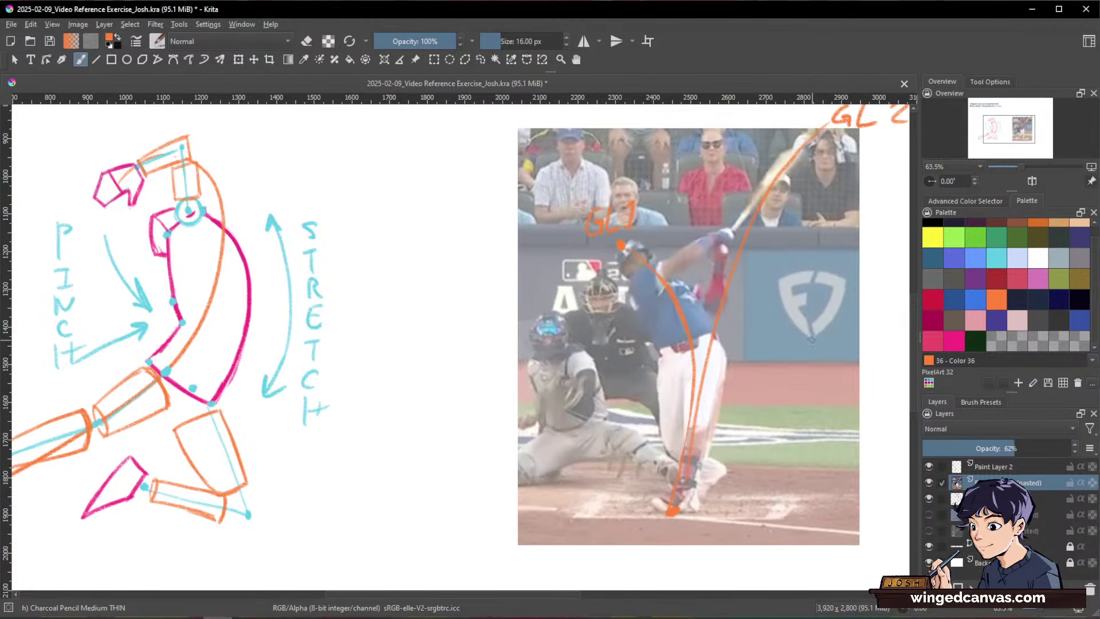
# Step: Set magenta Color 50 as the foreground colour and cyan Viking as the background colour
pyautogui.click(954, 342)
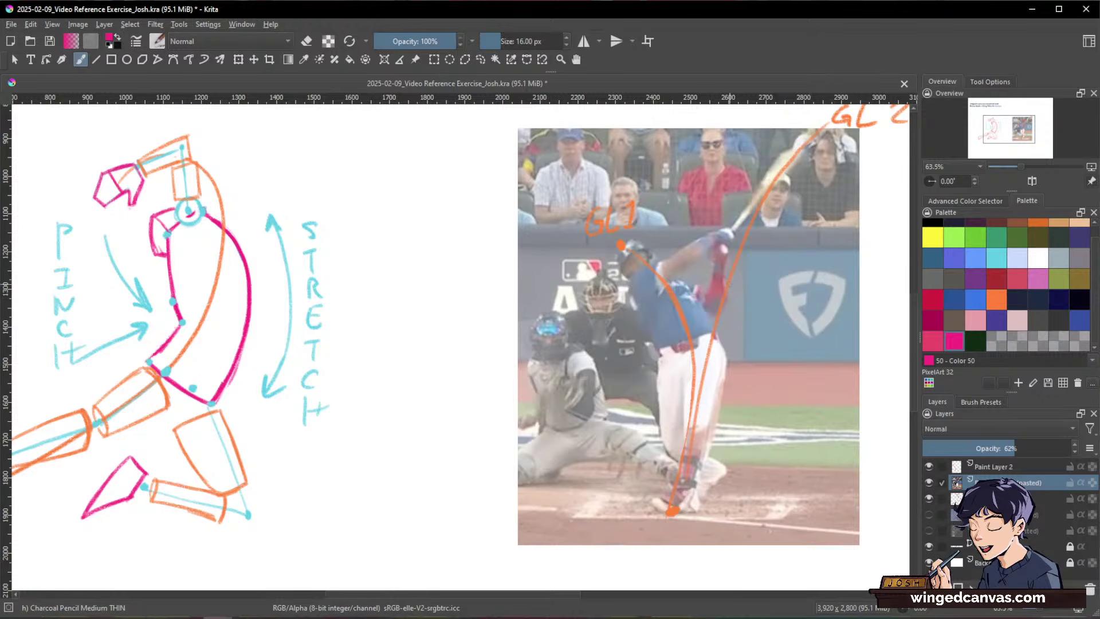
pyautogui.scroll(1, 970, 309)
pyautogui.click(986, 271)
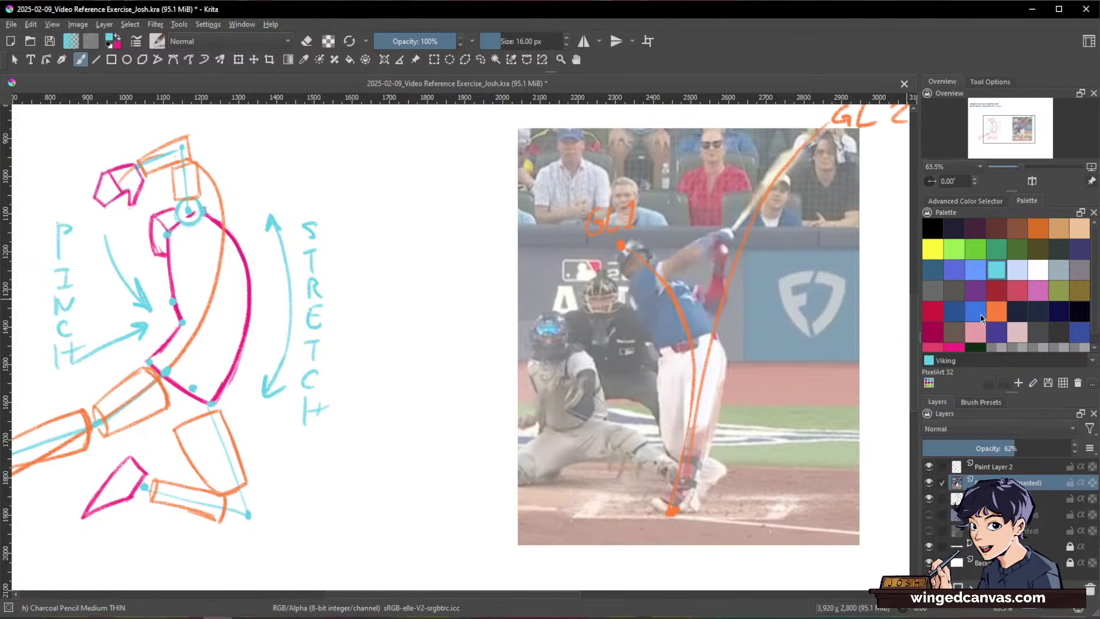
pyautogui.scroll(-1, 1003, 286)
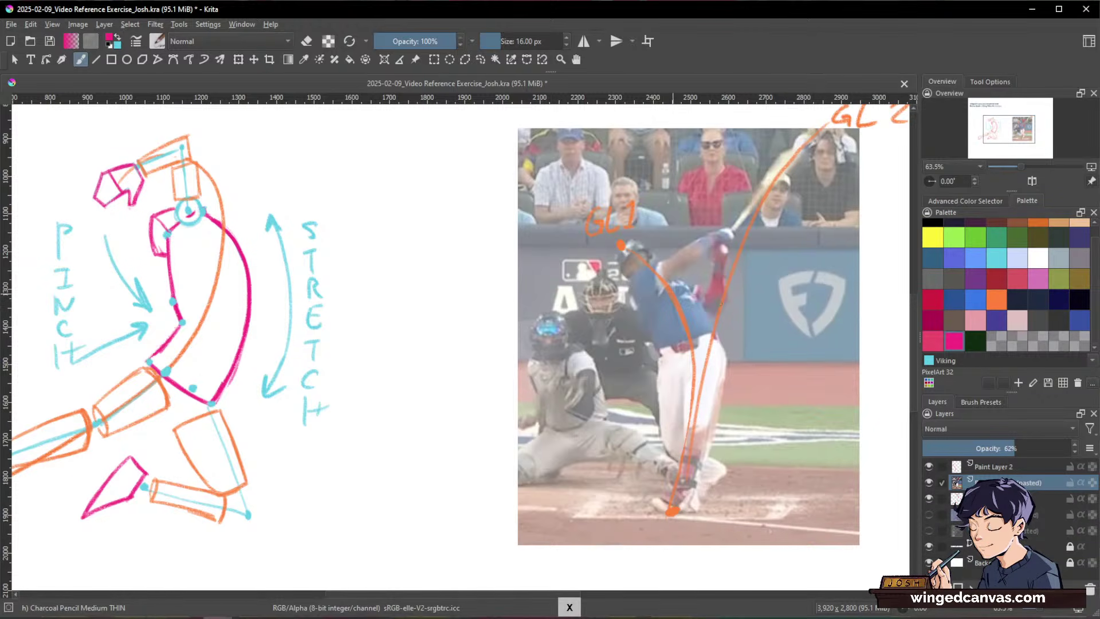
# Step: Examine the path of the GL1 gesture line over the batter from the helmet to the planted foot
pyautogui.hotkey('ctrl', 'space')
pyautogui.moveTo(707, 304); pyautogui.dragTo(726, 231)
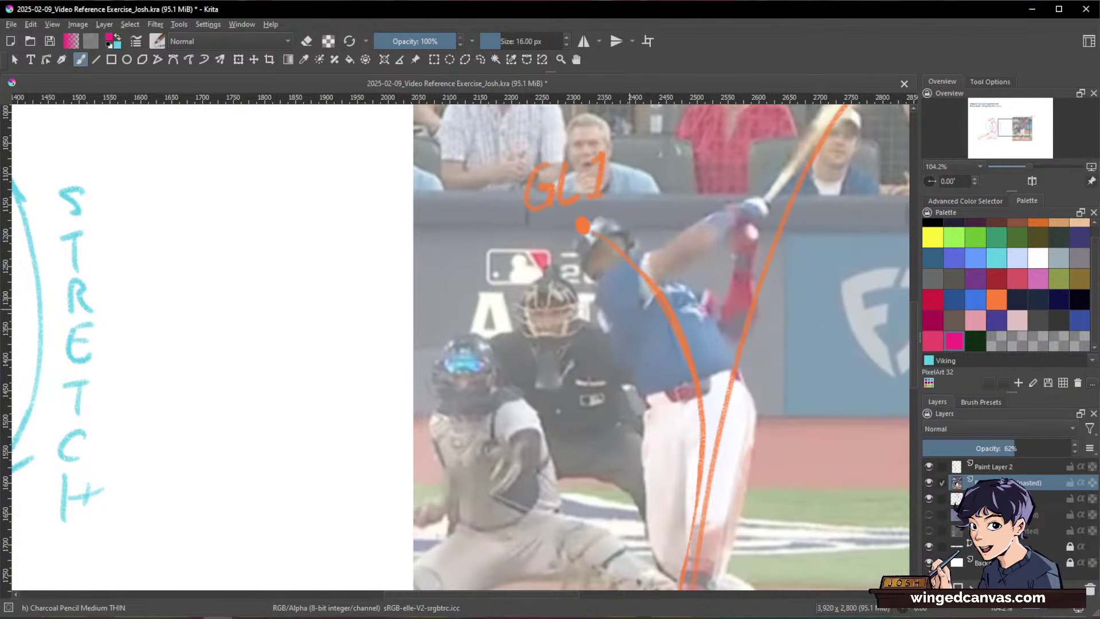
pyautogui.press('space')
pyautogui.moveTo(815, 405); pyautogui.dragTo(796, 353)
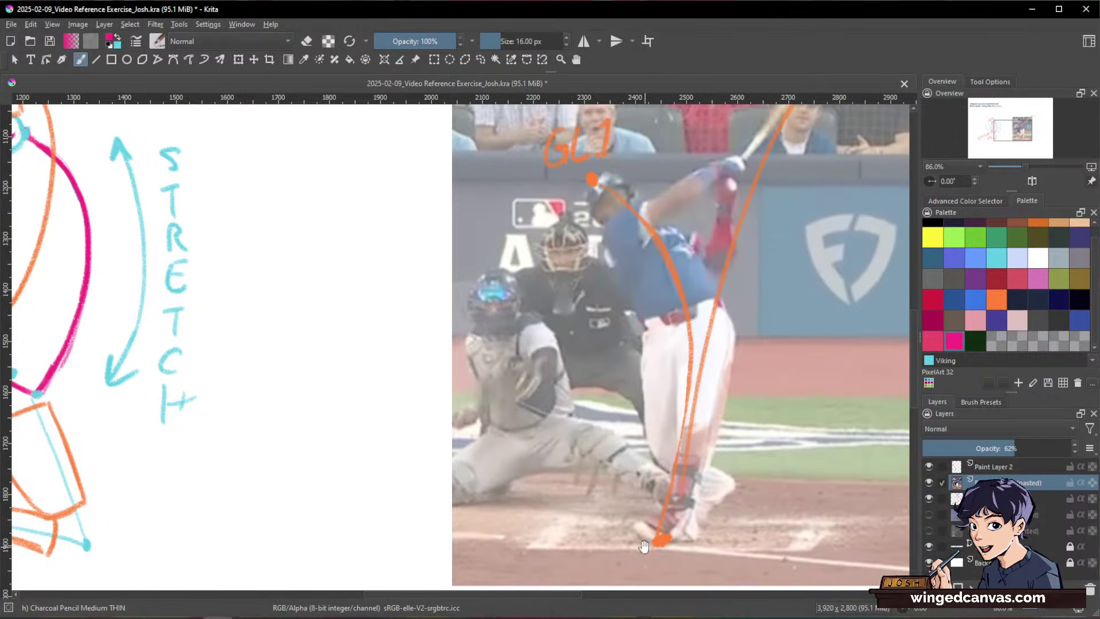
pyautogui.press('space')
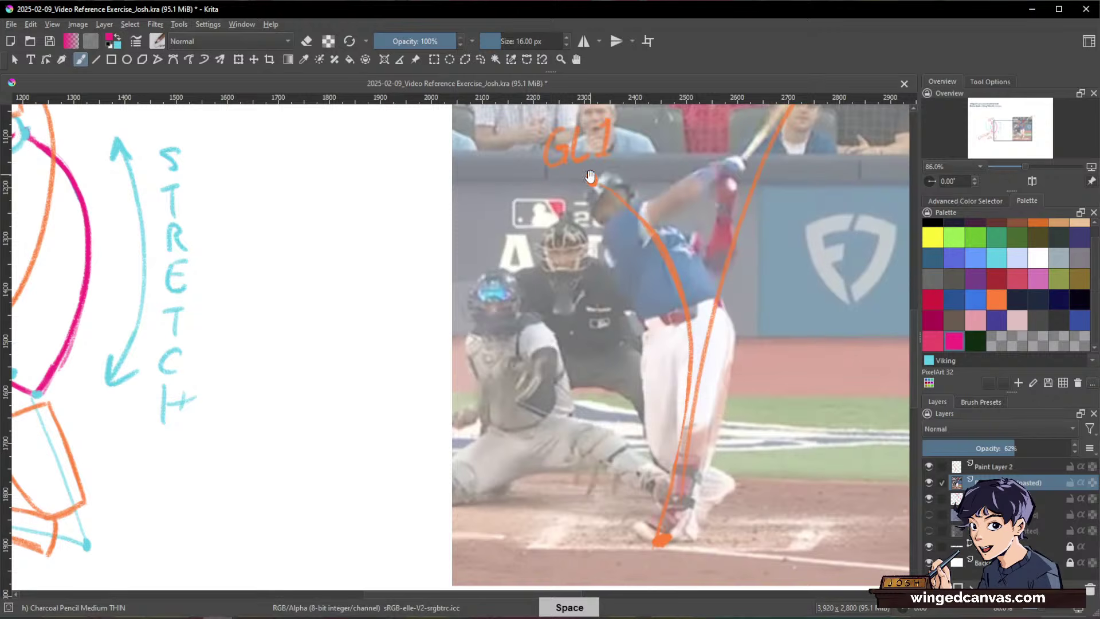
pyautogui.press('space')
pyautogui.rightClick(662, 530)
pyautogui.press('space')
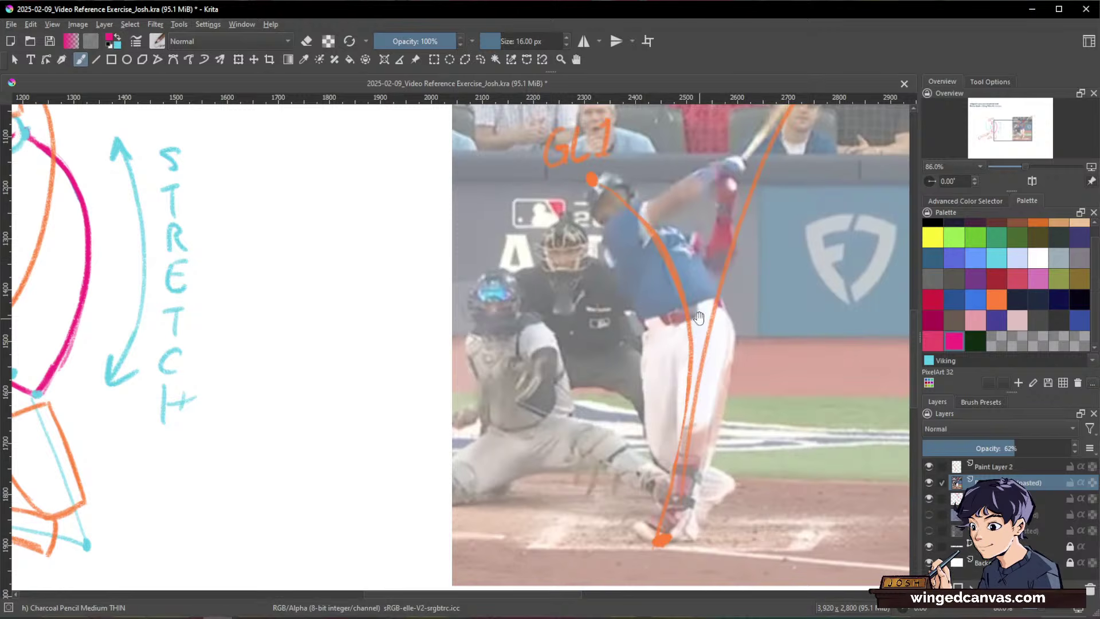
pyautogui.press('space')
pyautogui.press('space')
pyautogui.press('space')
pyautogui.press('space')
pyautogui.moveTo(805, 343); pyautogui.dragTo(757, 350)
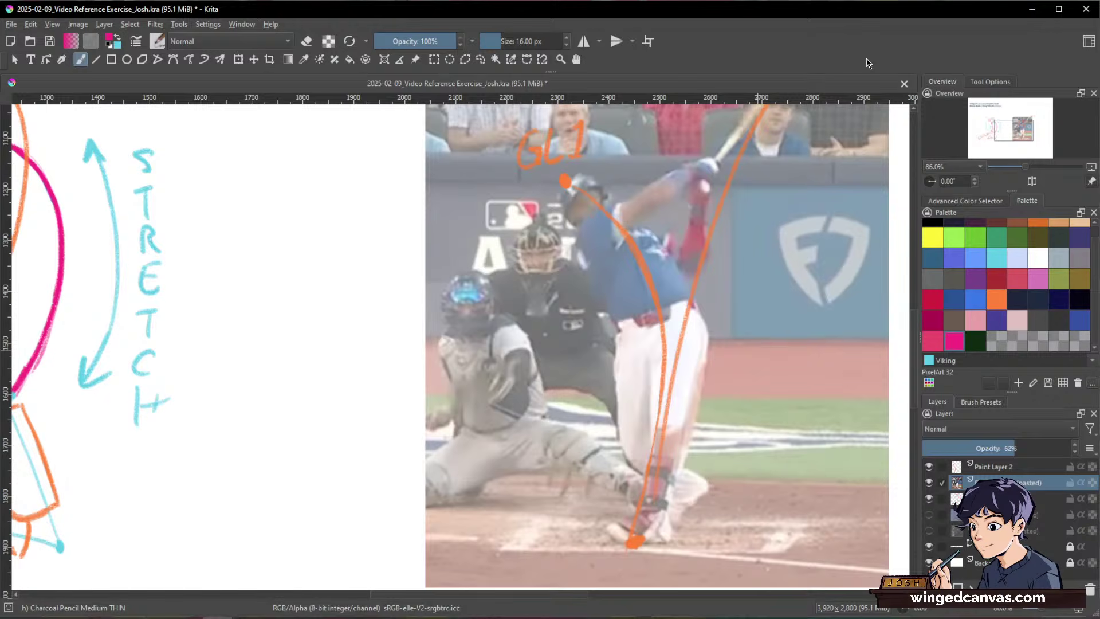
# Step: Examine the batter's torso and hips along both gesture lines and compare them with the Spider-Man study's pinch and stretch sides
pyautogui.press('space')
pyautogui.moveTo(686, 264); pyautogui.dragTo(739, 225)
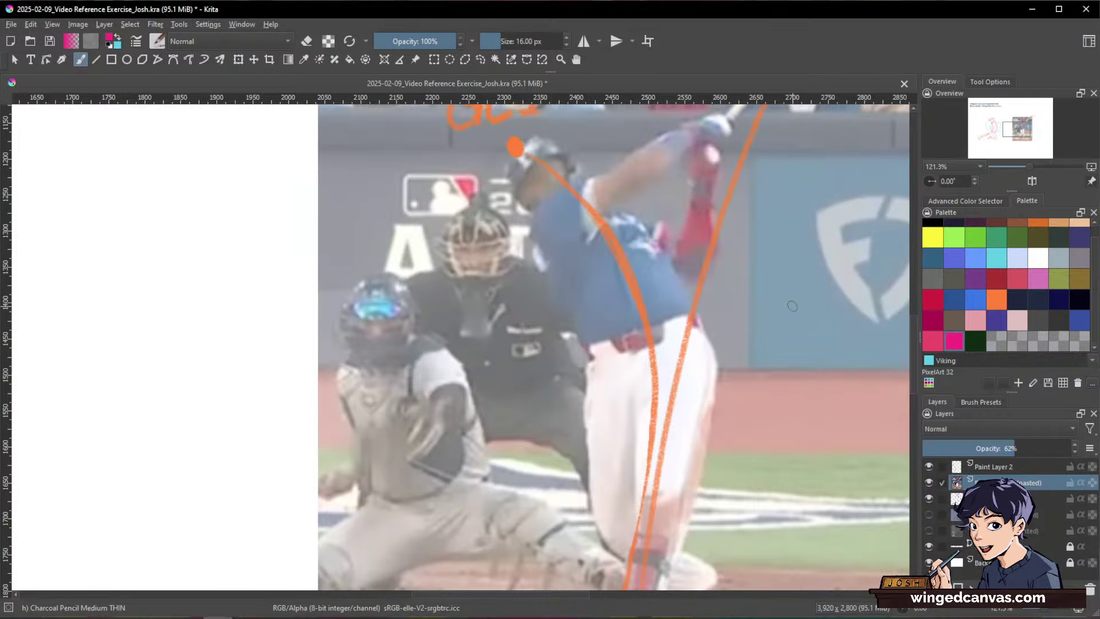
pyautogui.hotkey('ctrl', 'space')
pyautogui.moveTo(793, 306); pyautogui.dragTo(806, 365)
pyautogui.hotkey('ctrl', 'space')
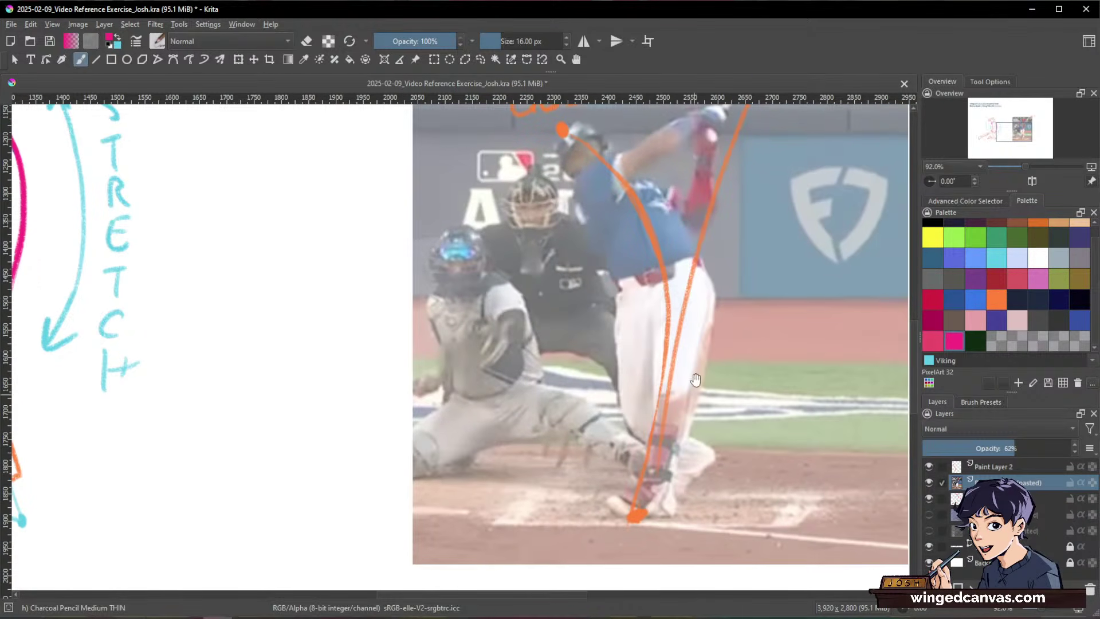
pyautogui.press('space')
pyautogui.moveTo(726, 214); pyautogui.dragTo(736, 264)
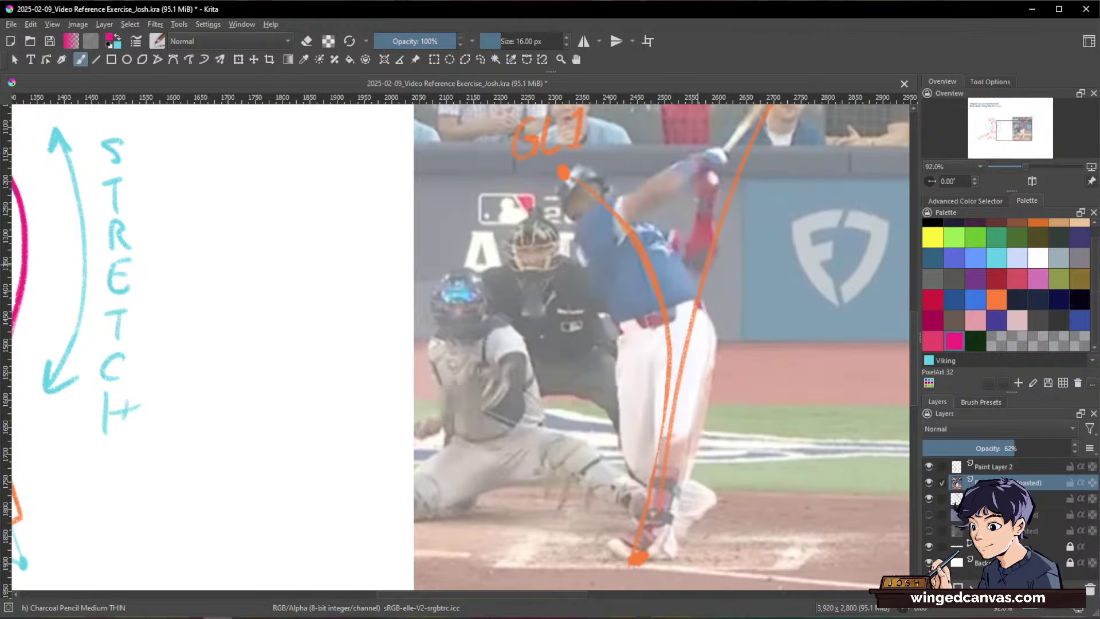
pyautogui.press('space')
pyautogui.scroll(2, 723, 235)
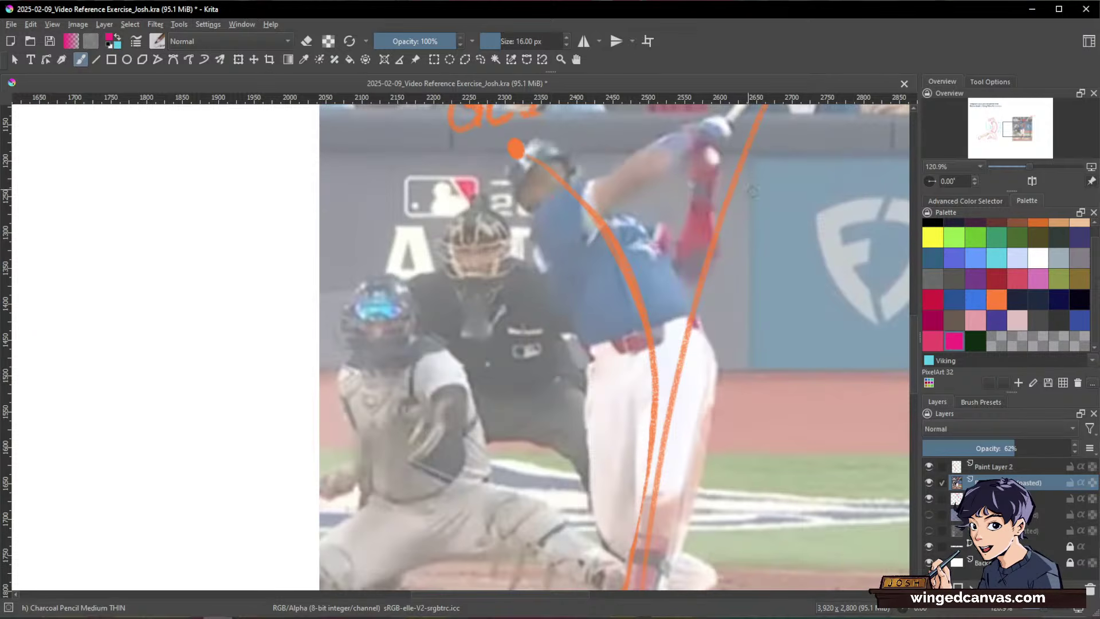
pyautogui.moveTo(806, 247)
pyautogui.mouseDown()
pyautogui.moveTo(790, 270)
pyautogui.moveTo(627, 314)
pyautogui.mouseUp()
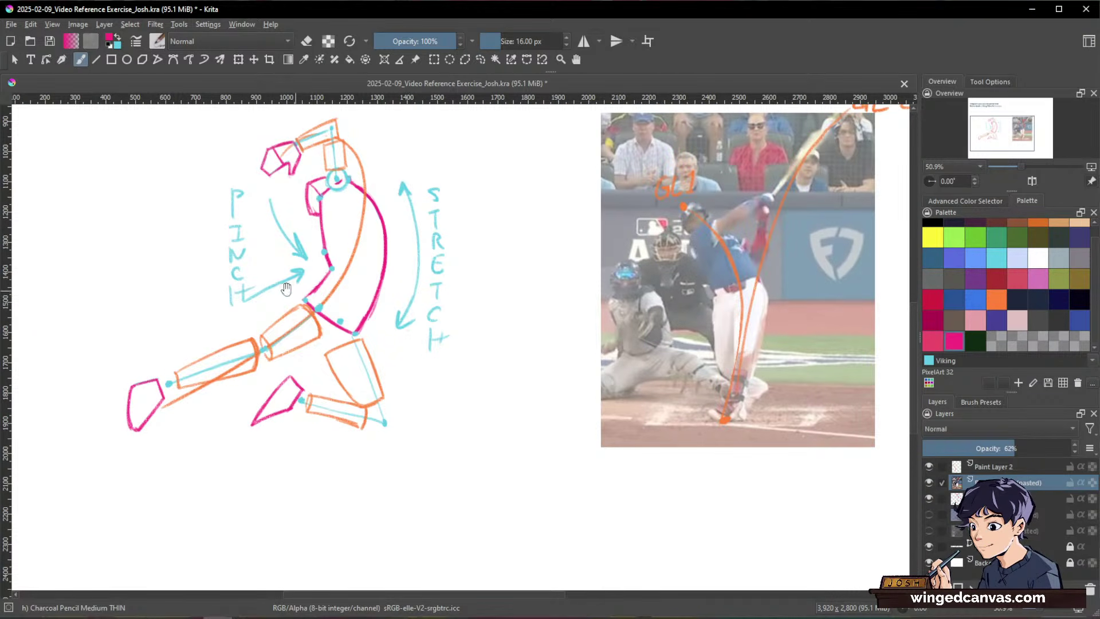
pyautogui.moveTo(746, 262)
pyautogui.mouseDown()
pyautogui.moveTo(658, 319)
pyautogui.moveTo(659, 309)
pyautogui.moveTo(704, 211)
pyautogui.moveTo(744, 312)
pyautogui.moveTo(723, 337)
pyautogui.moveTo(798, 287)
pyautogui.moveTo(745, 411)
pyautogui.moveTo(723, 419)
pyautogui.mouseUp()
# Step: Select Paint Layer 2, lock its transparent pixels and toggle its visibility to check which strokes it holds
pyautogui.click(1089, 468)
pyautogui.hotkey('ctrl', '+')
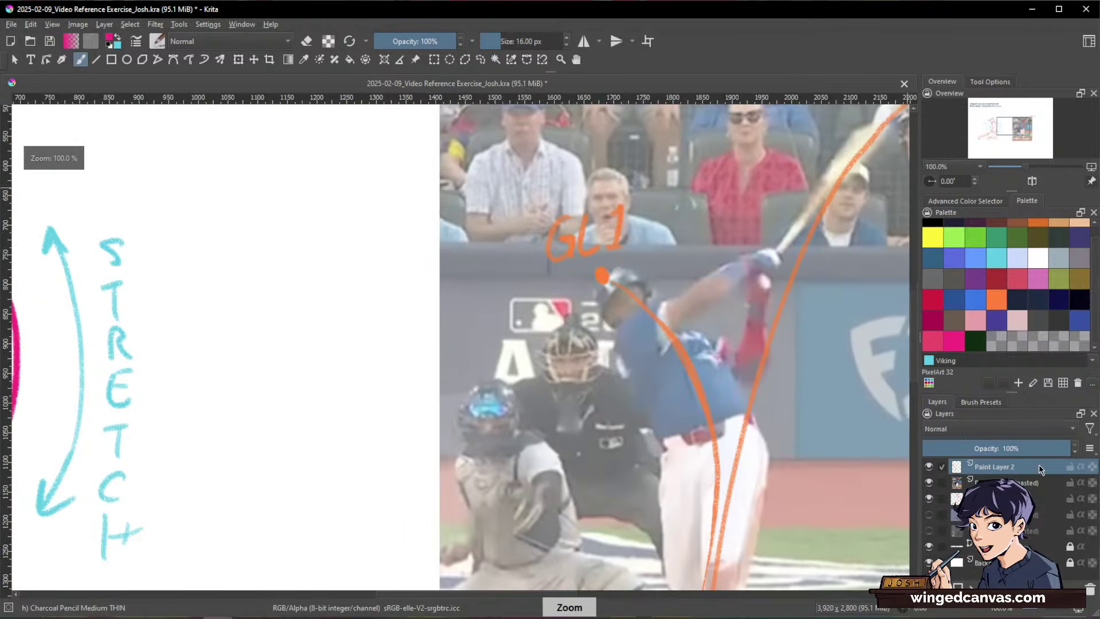
pyautogui.moveTo(740, 483)
pyautogui.mouseDown()
pyautogui.moveTo(555, 510)
pyautogui.moveTo(493, 534)
pyautogui.mouseUp()
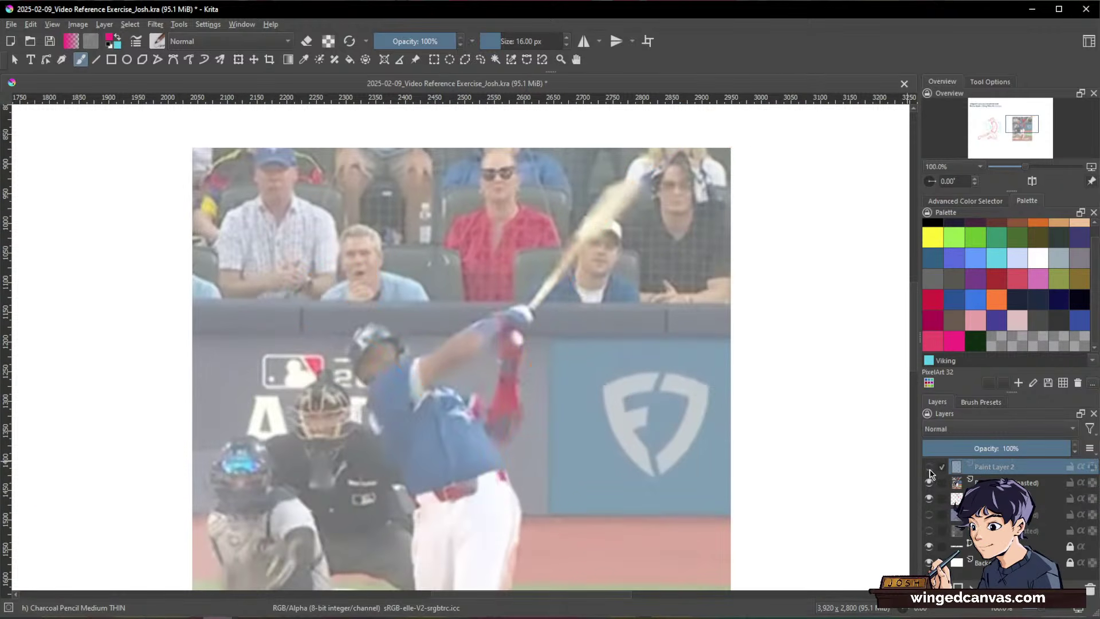
# Step: Recolour the GL 2 label and the upper part of its gesture line in Atlantis green with the 600 px Airbrush Soft
pyautogui.click(981, 402)
pyautogui.click(996, 446)
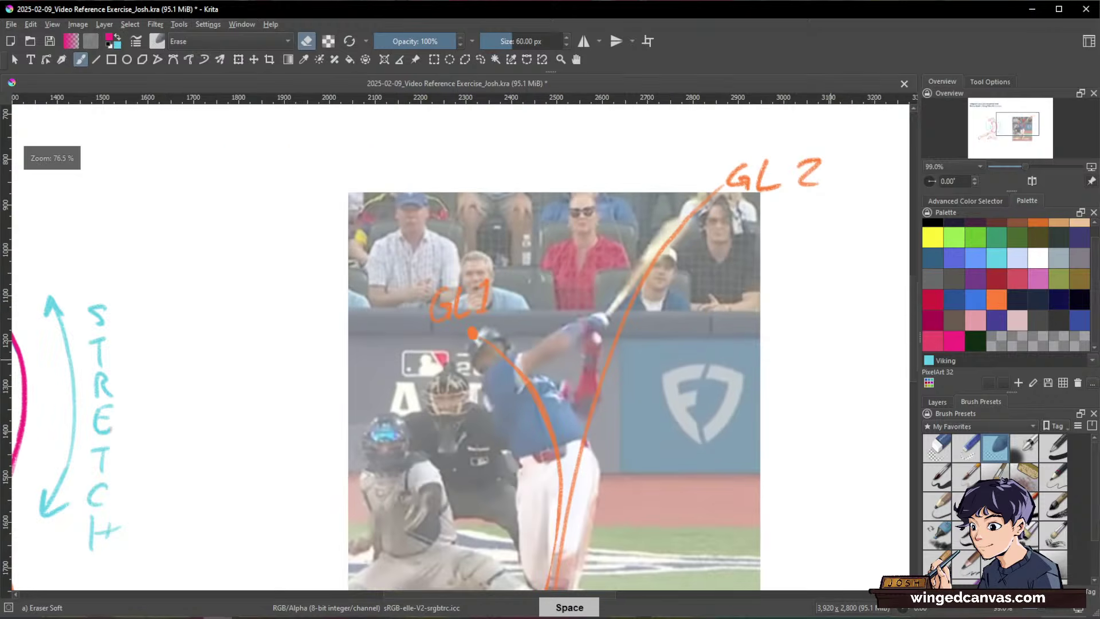
pyautogui.scroll(-2, 869, 285)
pyautogui.click(954, 239)
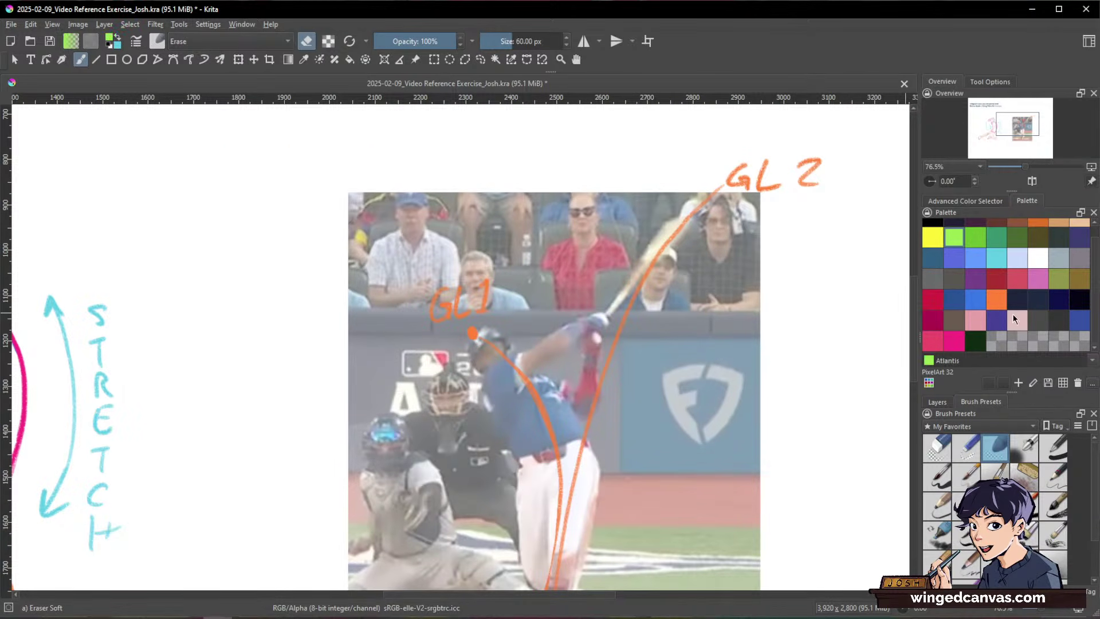
pyautogui.click(1024, 453)
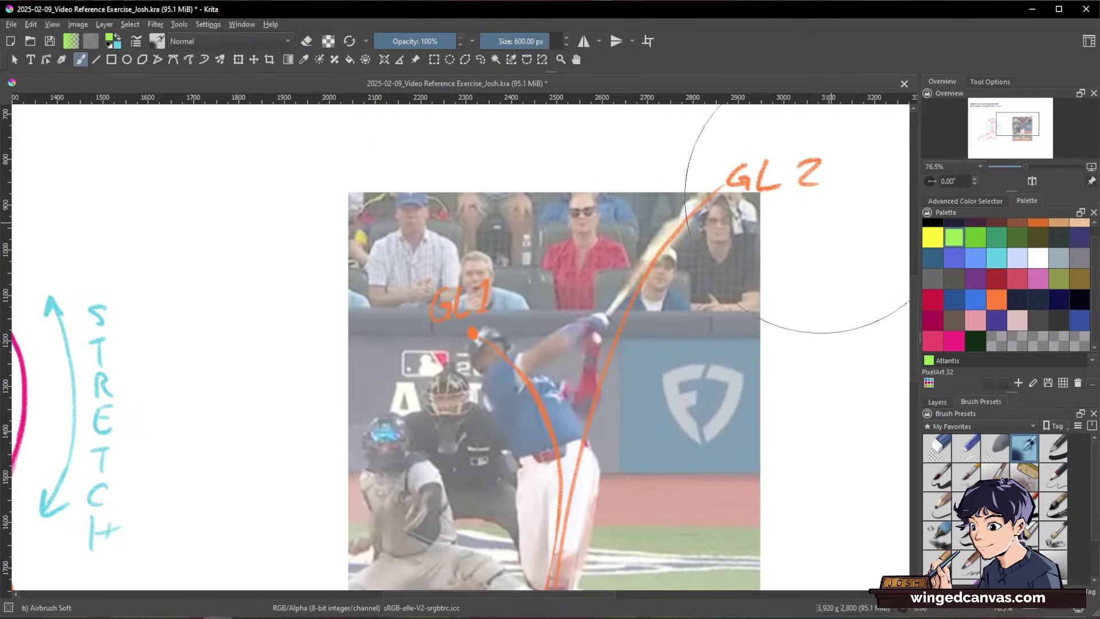
pyautogui.moveTo(810, 184)
pyautogui.mouseDown()
pyautogui.moveTo(823, 196)
pyautogui.moveTo(739, 232)
pyautogui.moveTo(773, 366)
pyautogui.mouseUp()
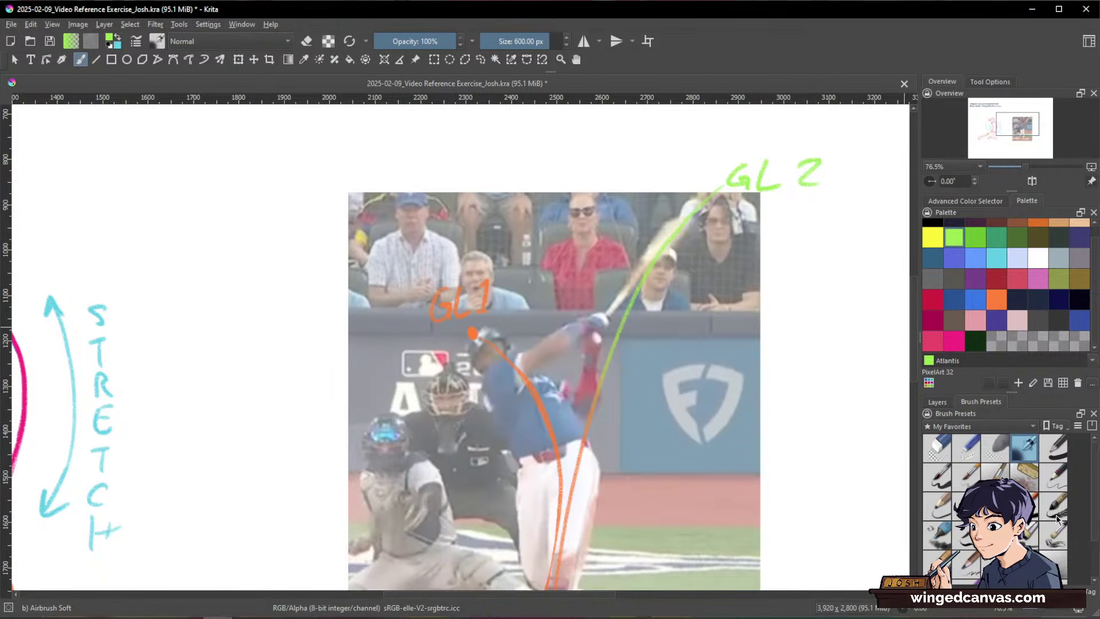
# Step: Recolour the lower part of the GL 2 line green towards the planted foot with the 16 px Charcoal Pencil Medium THIN
pyautogui.click(993, 563)
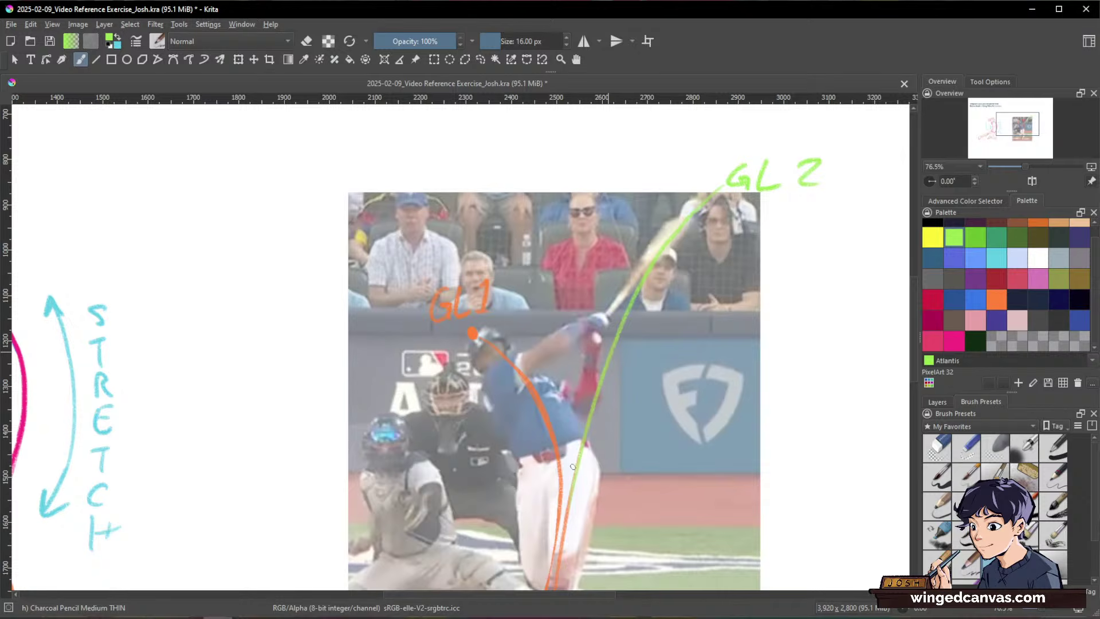
pyautogui.moveTo(556, 559); pyautogui.dragTo(575, 474)
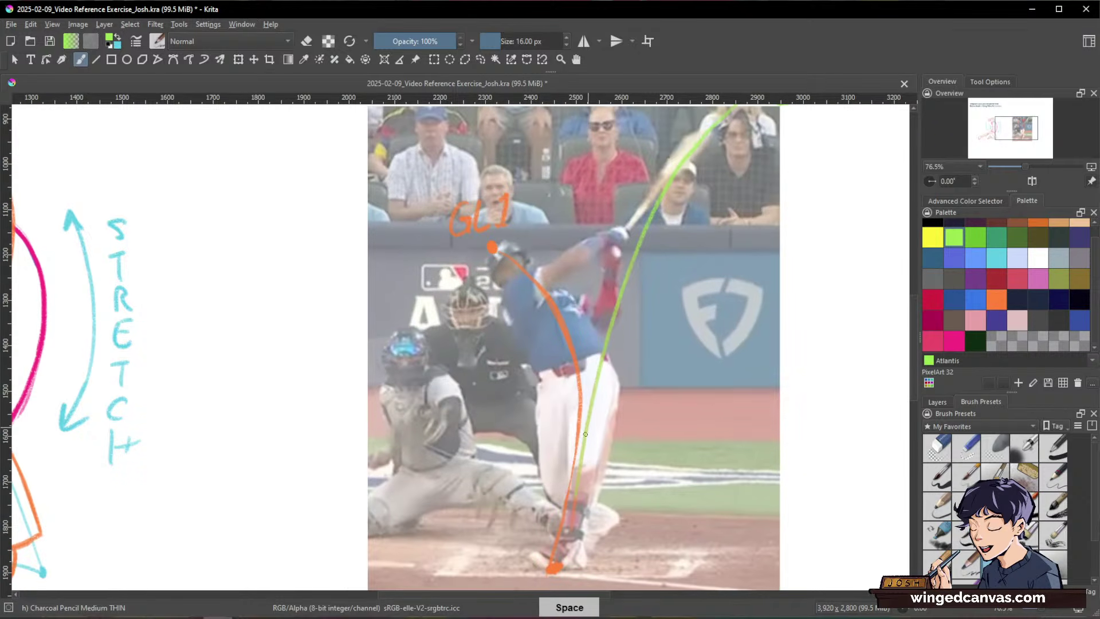
pyautogui.moveTo(721, 397); pyautogui.dragTo(750, 402)
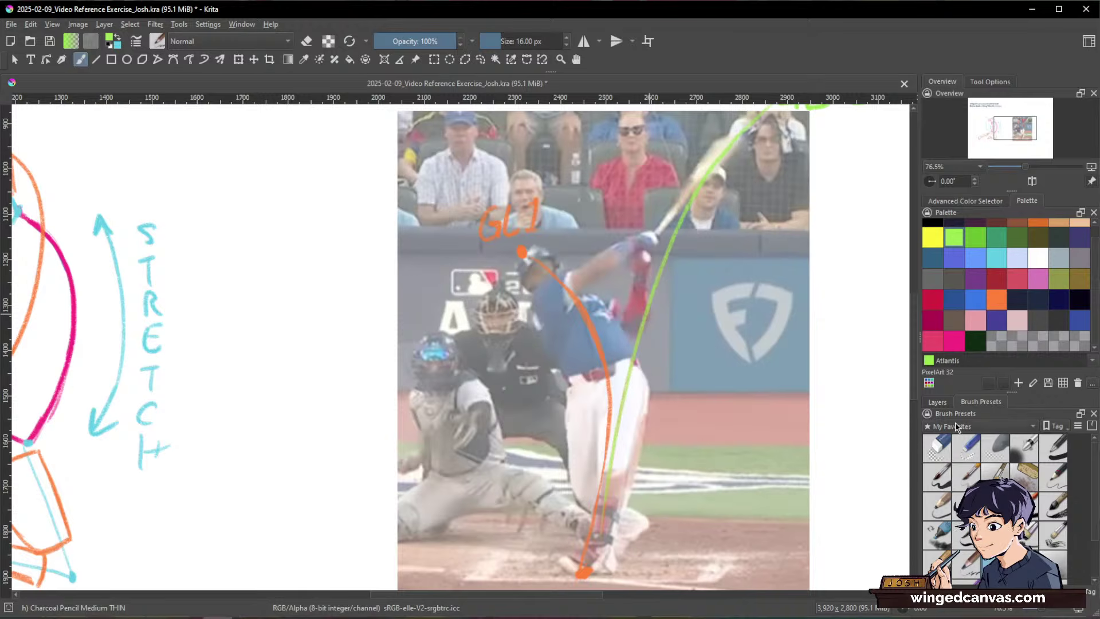
# Step: Show the layer list again and set the brush colour to magenta Color 50
pyautogui.click(937, 402)
pyautogui.press('space')
pyautogui.moveTo(645, 345)
pyautogui.mouseDown()
pyautogui.moveTo(673, 290)
pyautogui.moveTo(769, 346)
pyautogui.mouseUp()
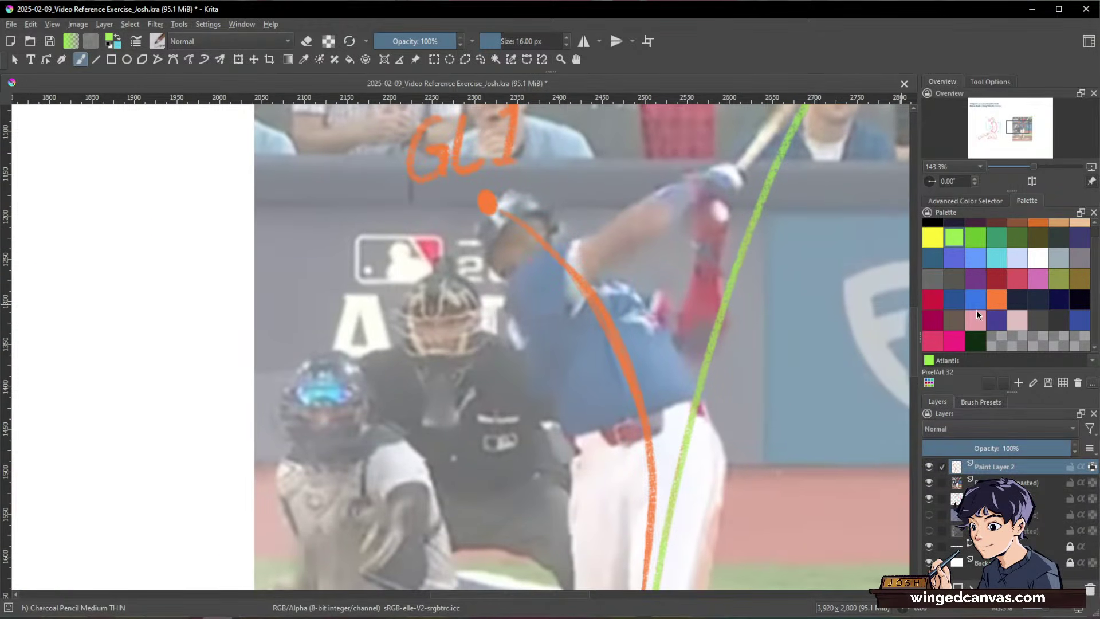
pyautogui.click(954, 340)
pyautogui.scroll(-1, 673, 366)
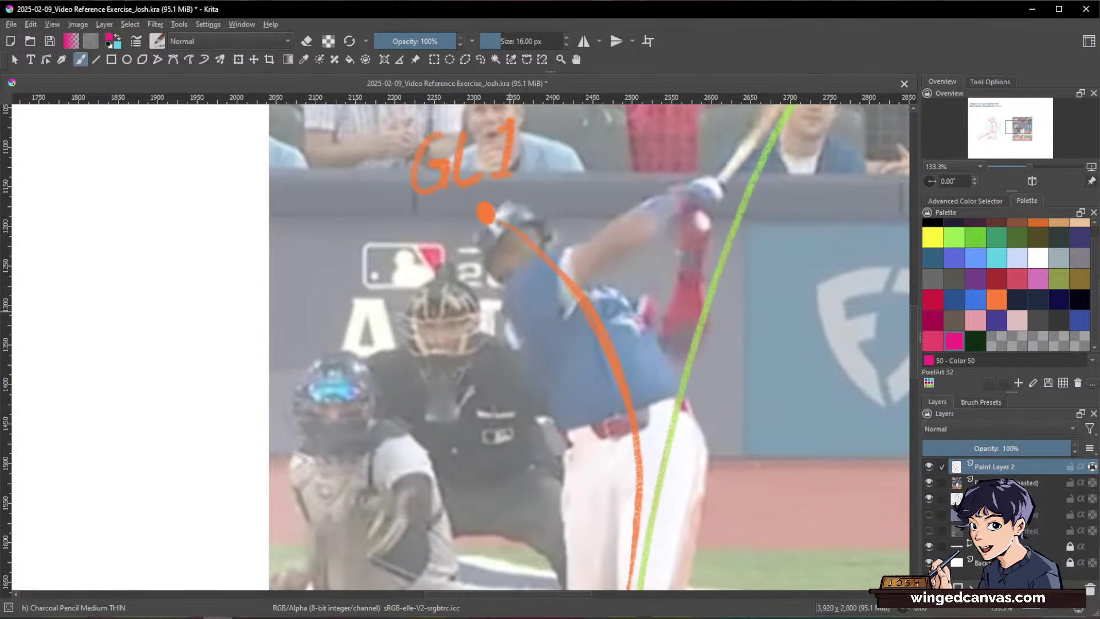
# Step: Draw a magenta stretch curve along the batter's back from the shoulder over the hip to the back of the thigh
pyautogui.moveTo(717, 292); pyautogui.dragTo(686, 322)
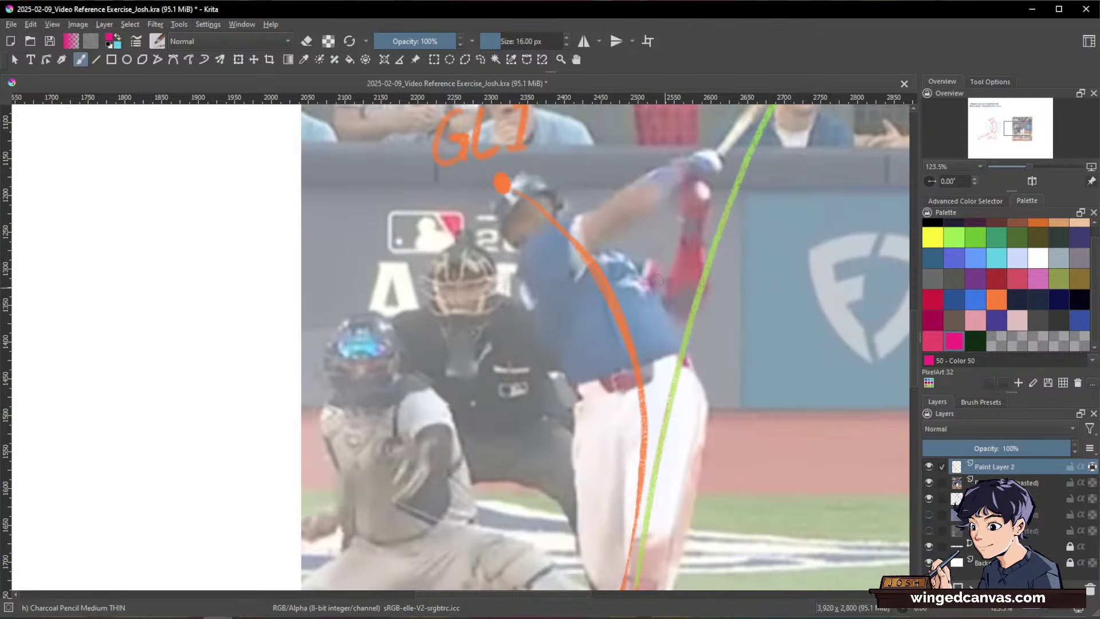
pyautogui.press('space')
pyautogui.press('space')
pyautogui.moveTo(741, 310); pyautogui.dragTo(718, 275)
pyautogui.rightClick(643, 518)
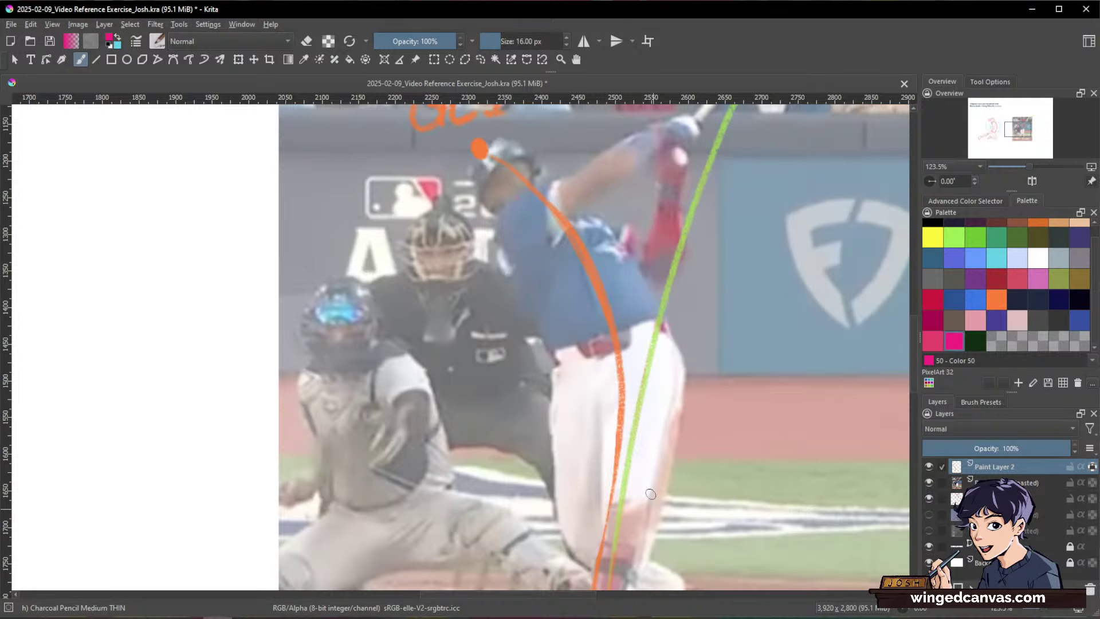
pyautogui.press('space')
pyautogui.press('space')
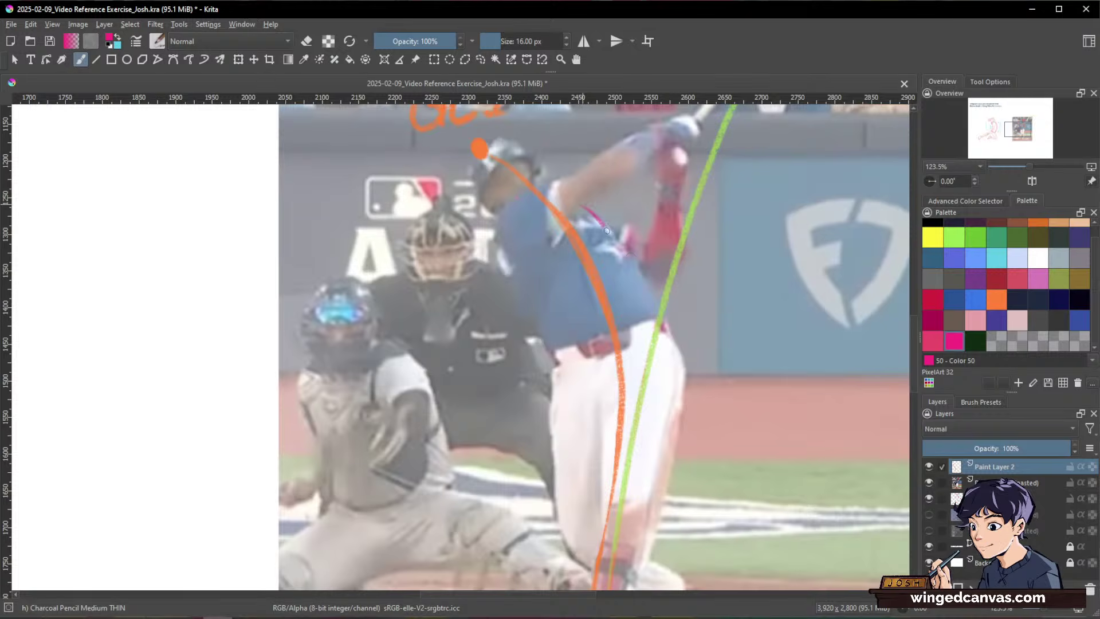
pyautogui.moveTo(596, 217)
pyautogui.mouseDown()
pyautogui.moveTo(669, 334)
pyautogui.moveTo(676, 402)
pyautogui.mouseUp()
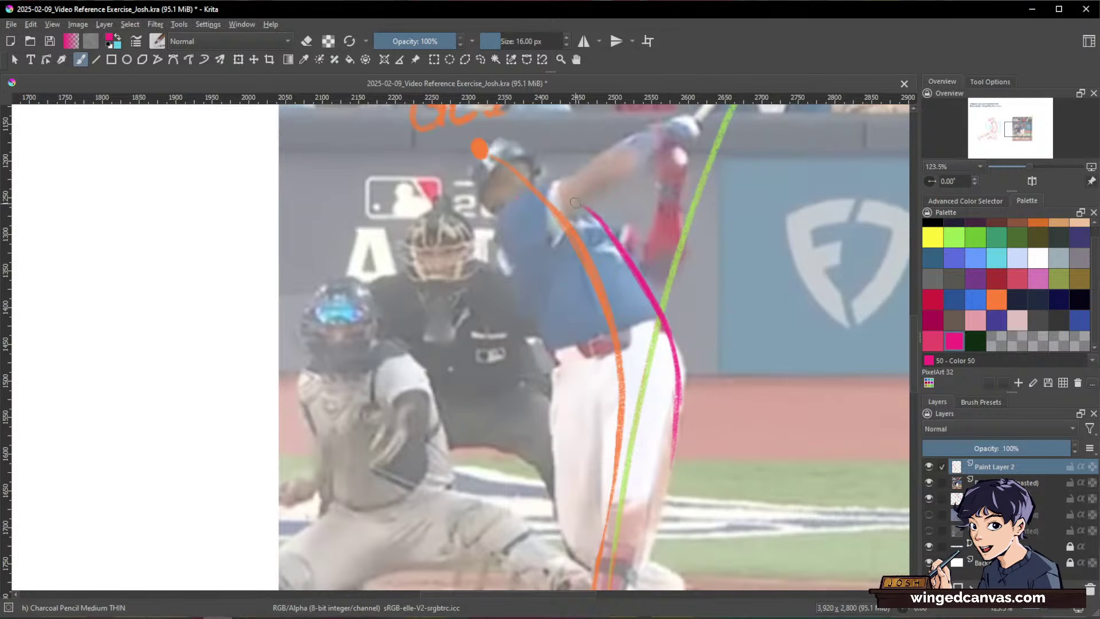
pyautogui.moveTo(681, 335); pyautogui.dragTo(667, 494)
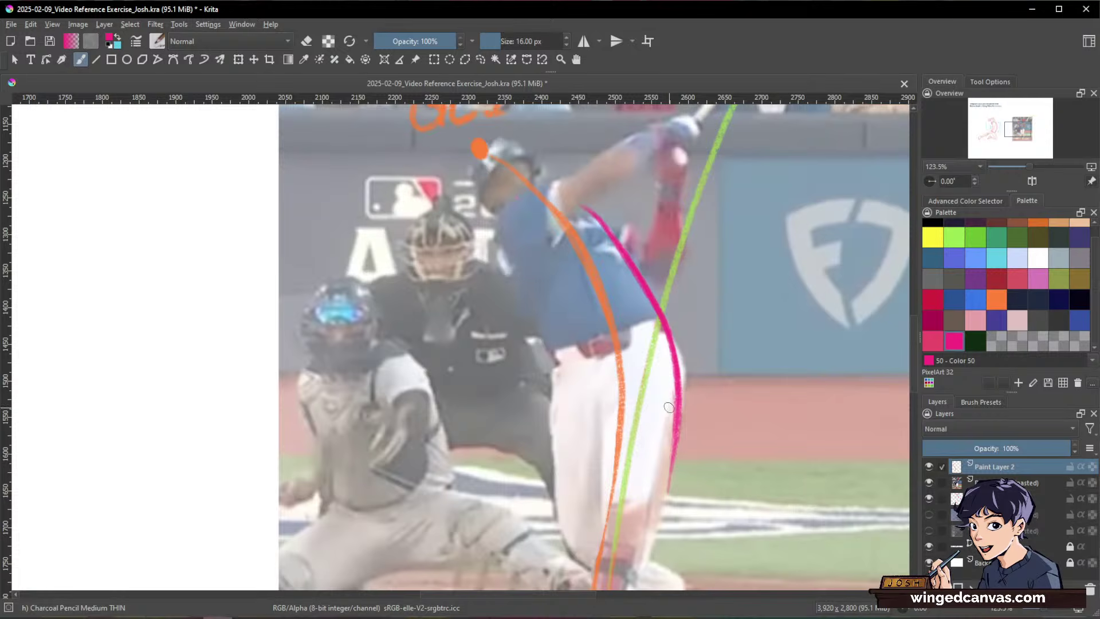
# Step: Extend the magenta back curve up to the neck and draw a magenta line along the torso's front from beside the helmet to the thigh
pyautogui.press('space')
pyautogui.press('space')
pyautogui.moveTo(545, 178)
pyautogui.mouseDown()
pyautogui.moveTo(600, 225)
pyautogui.moveTo(677, 424)
pyautogui.mouseUp()
pyautogui.moveTo(460, 186); pyautogui.dragTo(580, 436)
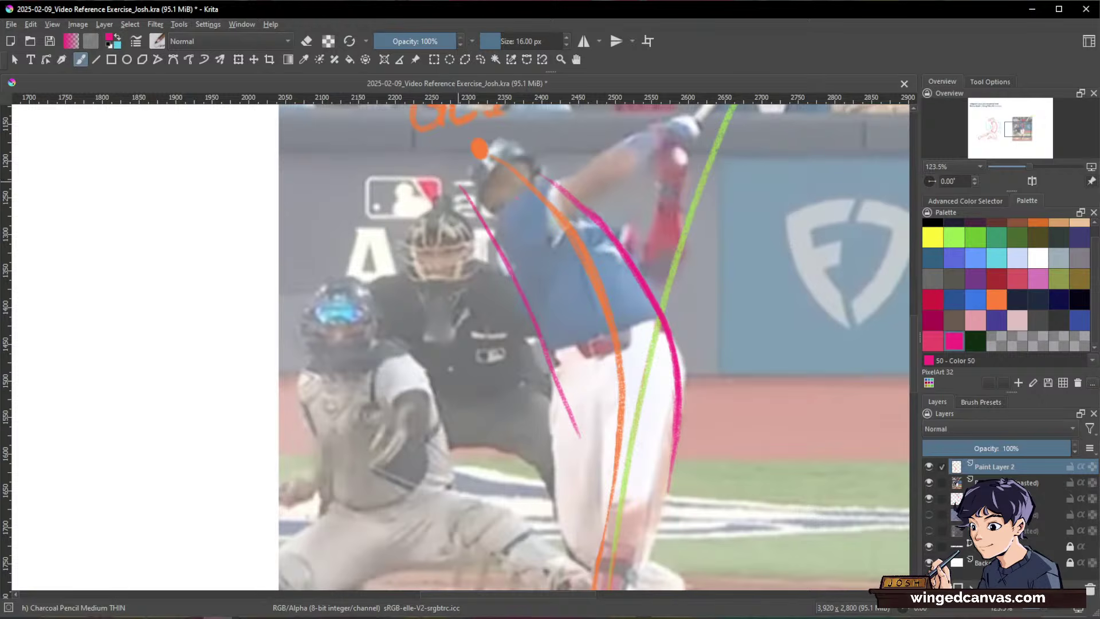
pyautogui.moveTo(444, 162); pyautogui.dragTo(461, 188)
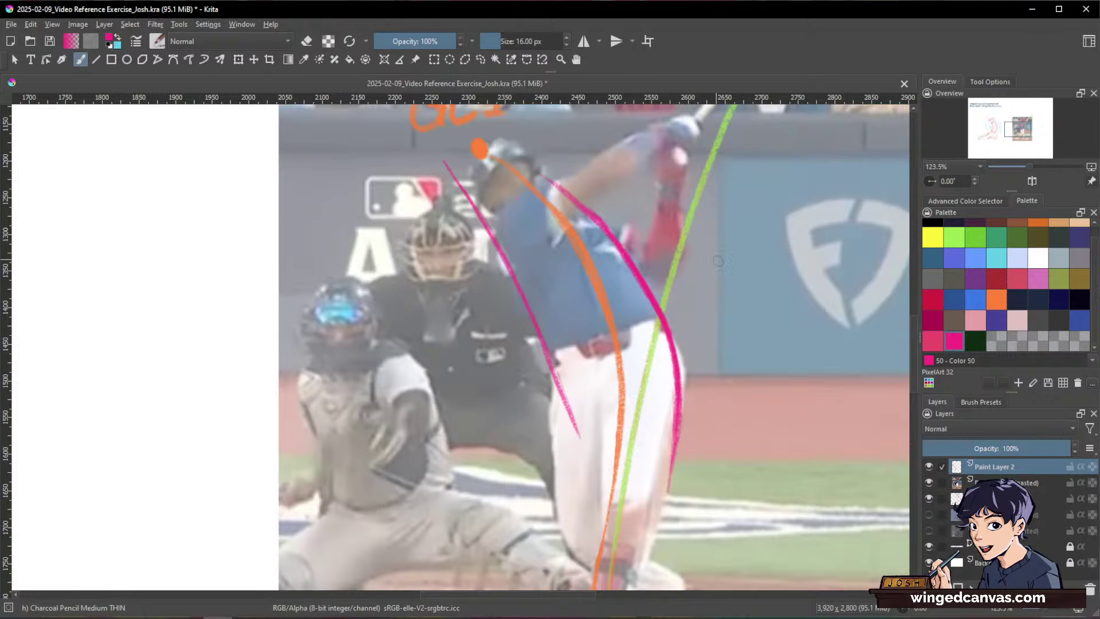
# Step: Try a magenta open box against the front line of the torso between chest and belt, and undo its strokes
pyautogui.moveTo(459, 252)
pyautogui.mouseDown()
pyautogui.moveTo(490, 231)
pyautogui.moveTo(458, 252)
pyautogui.moveTo(511, 369)
pyautogui.moveTo(565, 348)
pyautogui.mouseUp()
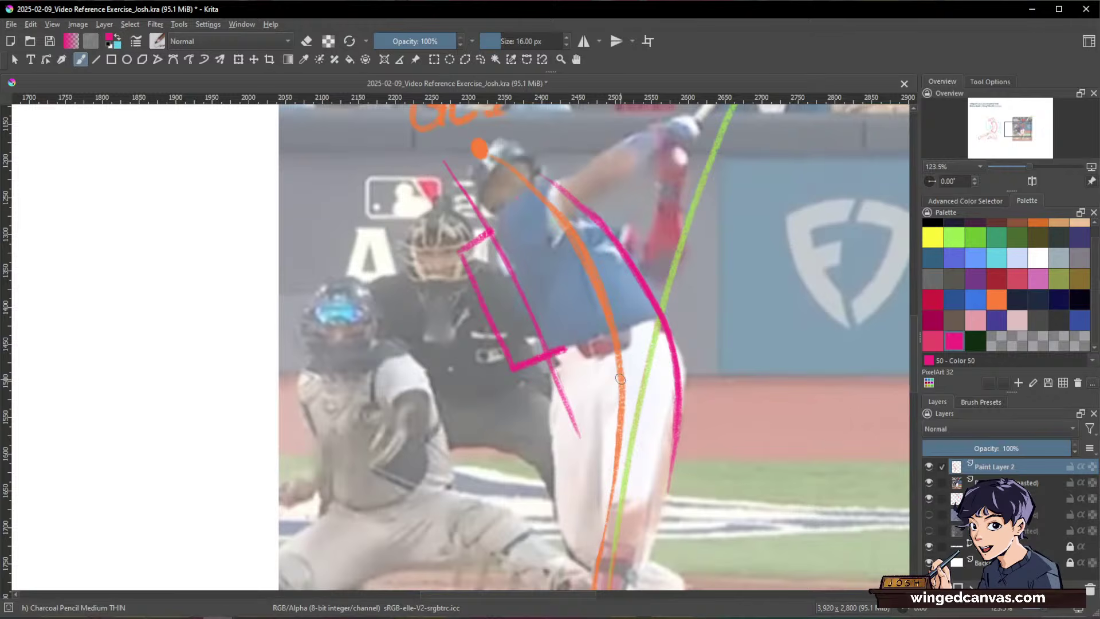
pyautogui.hotkey('ctrl', 'z')
pyautogui.hotkey('ctrl', 'z')
pyautogui.hotkey('ctrl', 'z')
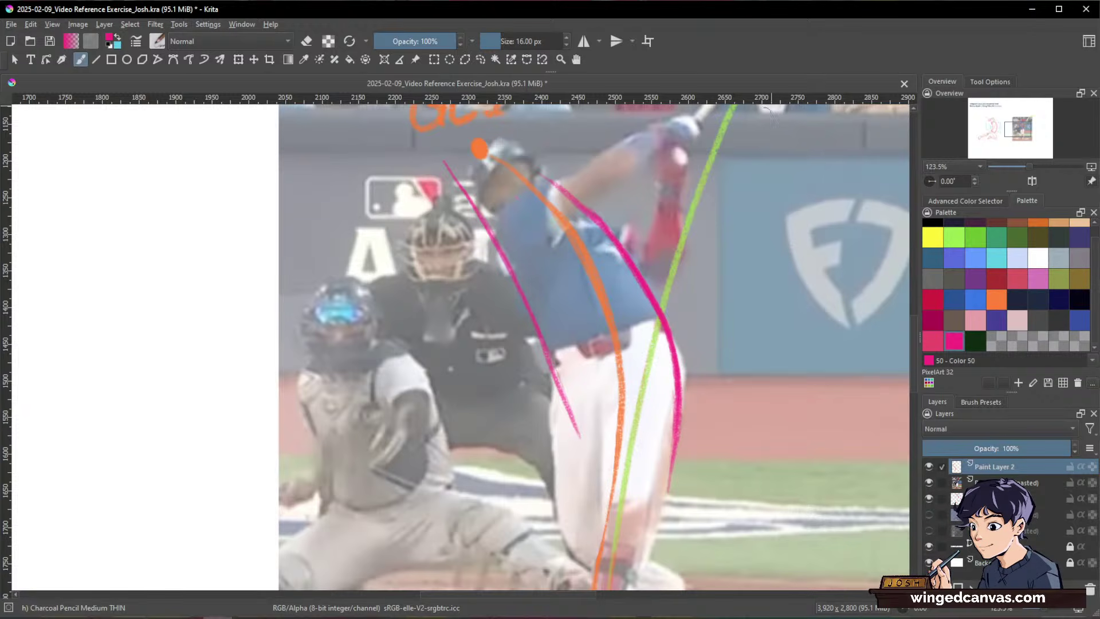
# Step: Draw a nearly vertical magenta line crossing the torso's front line at the belt and running down the front of the thigh
pyautogui.moveTo(783, 363); pyautogui.dragTo(798, 321)
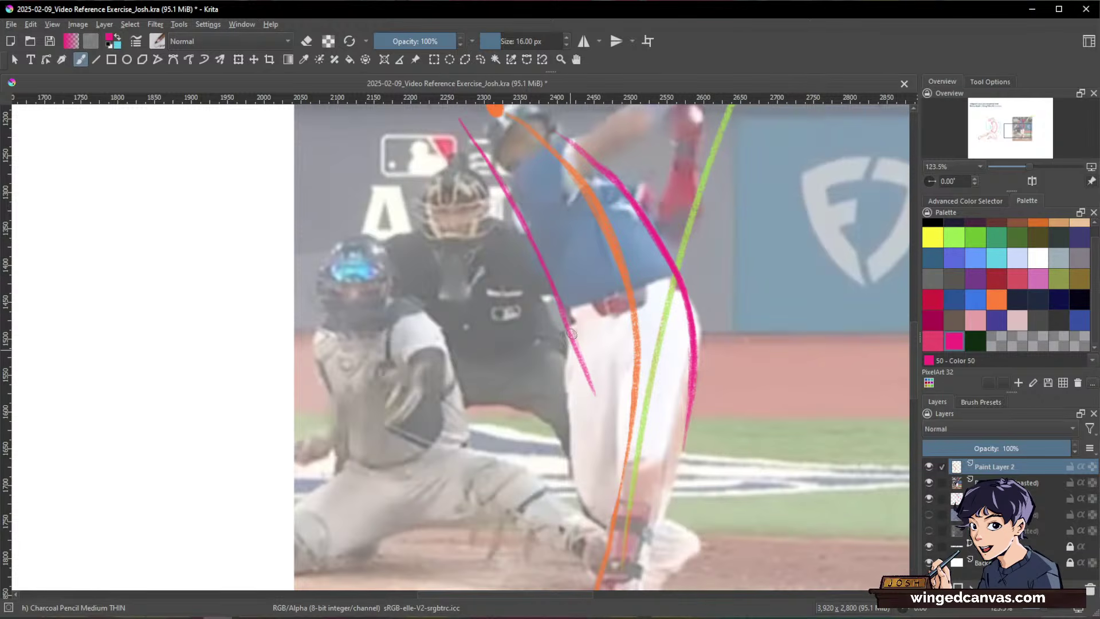
pyautogui.press('space')
pyautogui.press('ctrl')
pyautogui.moveTo(566, 244); pyautogui.dragTo(569, 431)
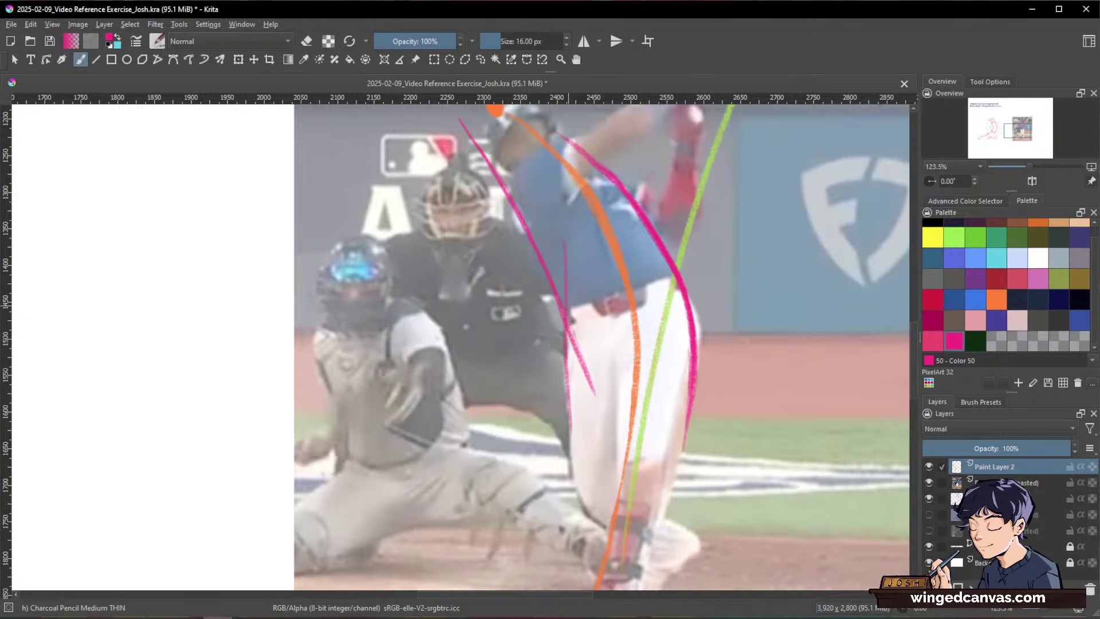
# Step: Thicken the magenta line down the front of the batter's thigh and the line along the front of the torso
pyautogui.moveTo(566, 245); pyautogui.dragTo(574, 430)
pyautogui.moveTo(567, 323); pyautogui.dragTo(572, 431)
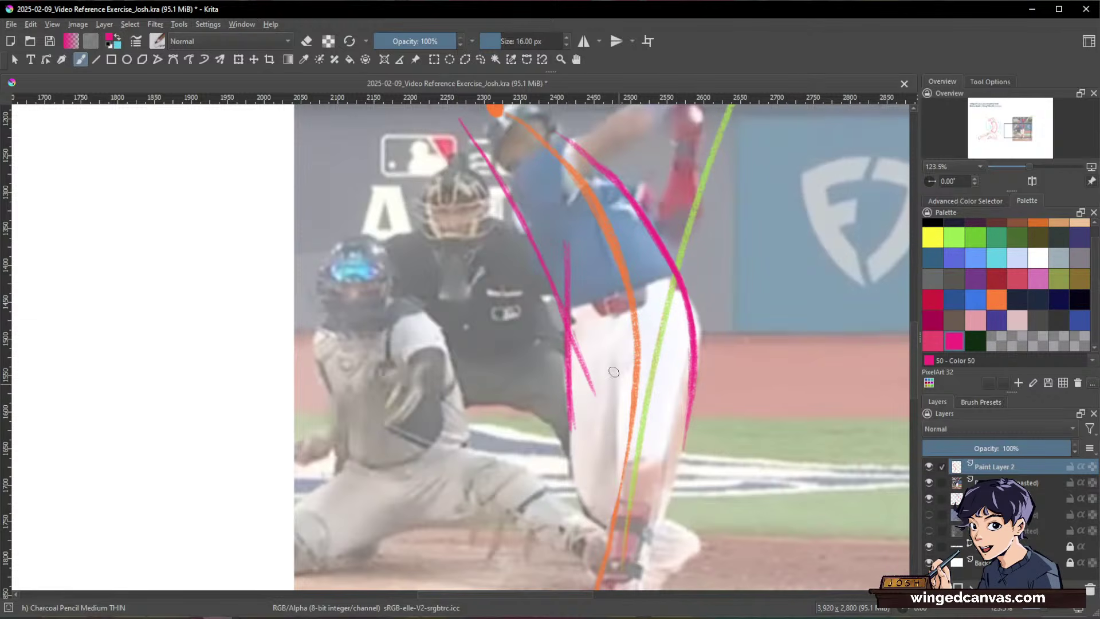
pyautogui.moveTo(504, 185)
pyautogui.mouseDown()
pyautogui.moveTo(560, 305)
pyautogui.moveTo(573, 414)
pyautogui.mouseUp()
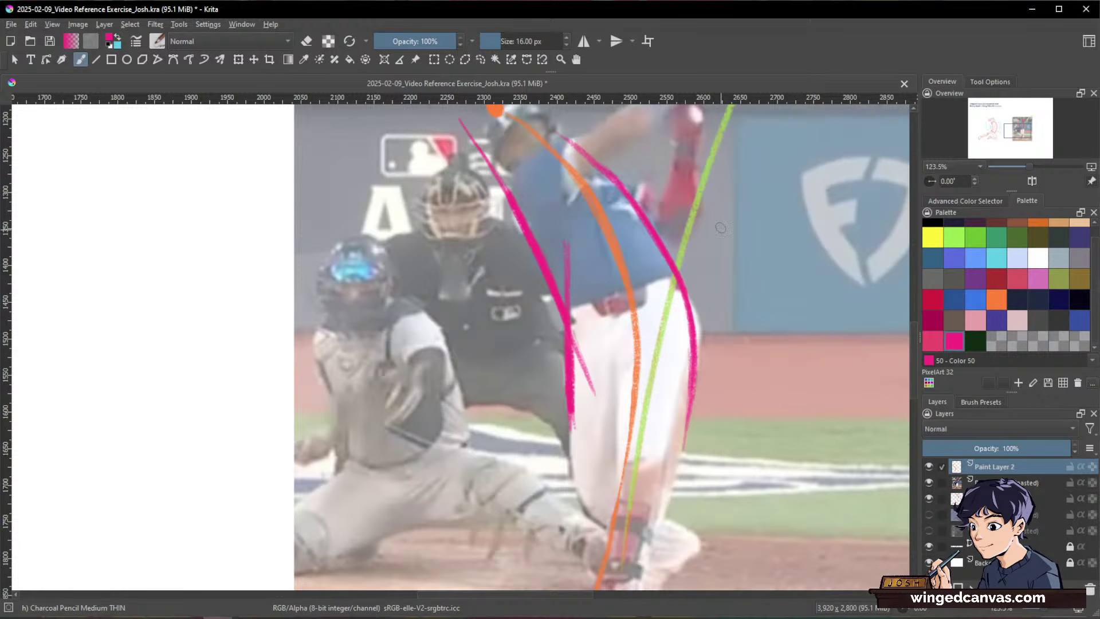
# Step: Draw a magenta double-headed curved arrow behind the batter's back and letter STRETCH vertically beside it
pyautogui.moveTo(759, 272); pyautogui.dragTo(715, 326)
pyautogui.moveTo(698, 198); pyautogui.dragTo(719, 447)
pyautogui.moveTo(708, 404); pyautogui.dragTo(725, 408)
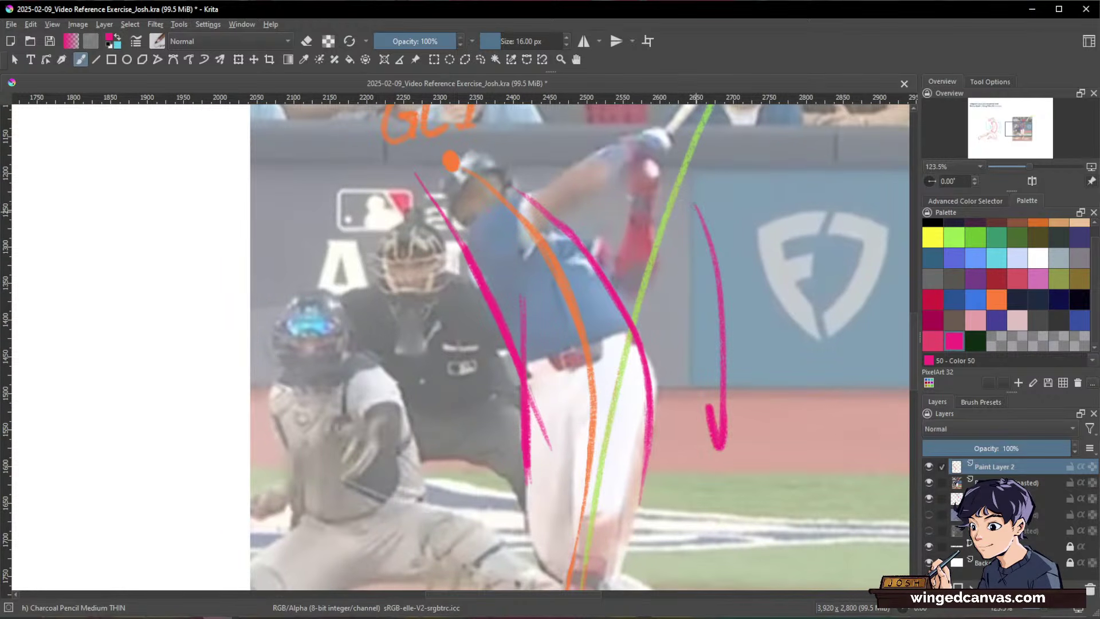
pyautogui.moveTo(689, 226)
pyautogui.mouseDown()
pyautogui.moveTo(745, 218)
pyautogui.moveTo(738, 233)
pyautogui.mouseUp()
pyautogui.moveTo(737, 248)
pyautogui.mouseDown()
pyautogui.moveTo(762, 245)
pyautogui.moveTo(750, 321)
pyautogui.moveTo(769, 318)
pyautogui.moveTo(768, 365)
pyautogui.moveTo(764, 348)
pyautogui.mouseUp()
pyautogui.click(752, 290)
pyautogui.moveTo(751, 335); pyautogui.dragTo(771, 333)
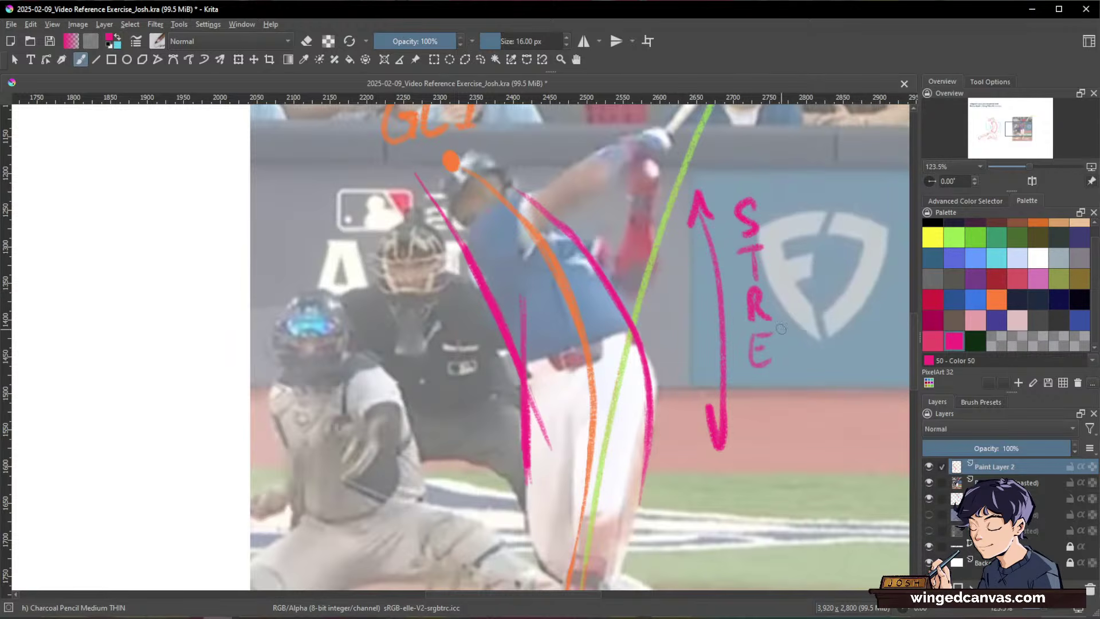
pyautogui.moveTo(744, 379); pyautogui.dragTo(775, 375)
pyautogui.moveTo(759, 378)
pyautogui.mouseDown()
pyautogui.moveTo(773, 430)
pyautogui.moveTo(753, 469)
pyautogui.moveTo(778, 465)
pyautogui.mouseUp()
pyautogui.moveTo(758, 454); pyautogui.dragTo(798, 447)
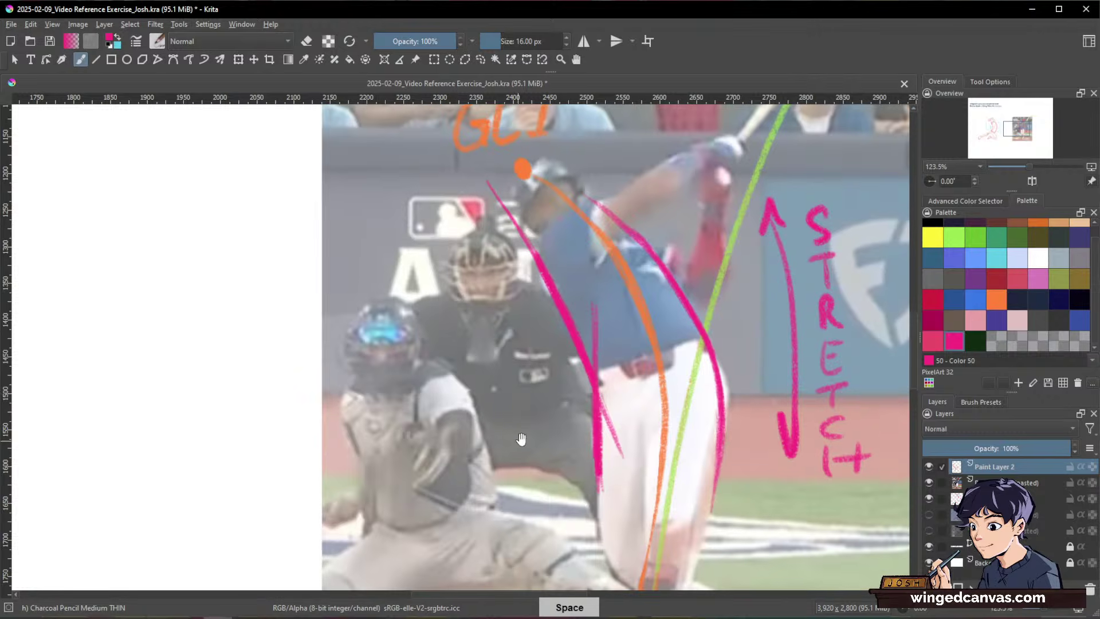
# Step: Draw two magenta arrows converging on the front of the batter's waist and letter PINCH vertically beside them
pyautogui.press('space')
pyautogui.moveTo(811, 390); pyautogui.dragTo(882, 398)
pyautogui.moveTo(427, 209); pyautogui.dragTo(549, 344)
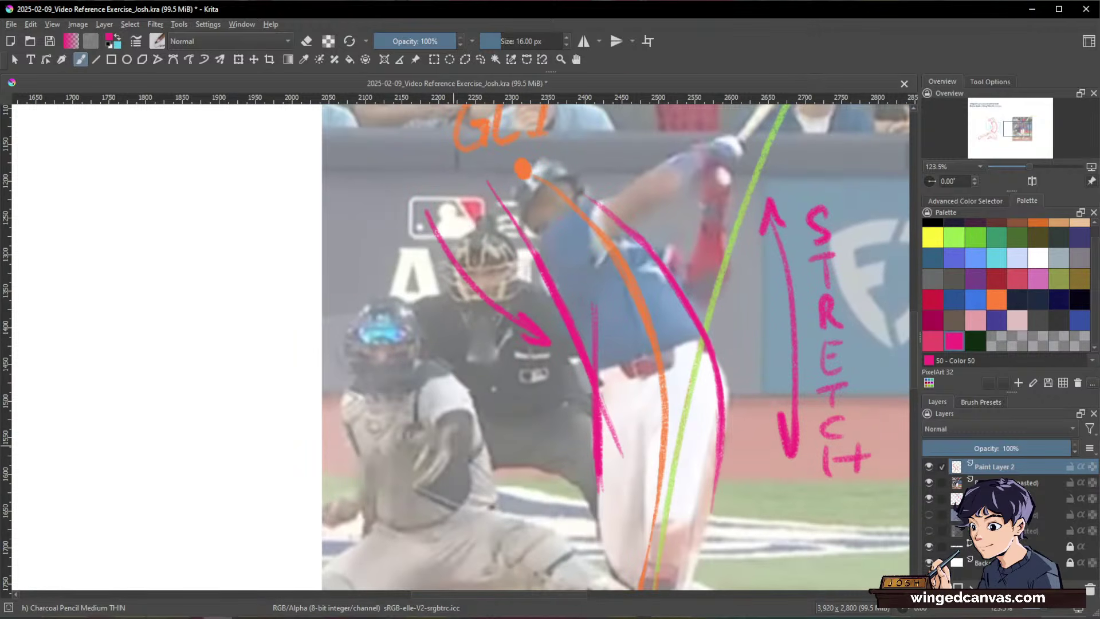
pyautogui.moveTo(437, 481); pyautogui.dragTo(553, 362)
pyautogui.moveTo(396, 240); pyautogui.dragTo(399, 314)
pyautogui.moveTo(399, 241); pyautogui.dragTo(403, 260)
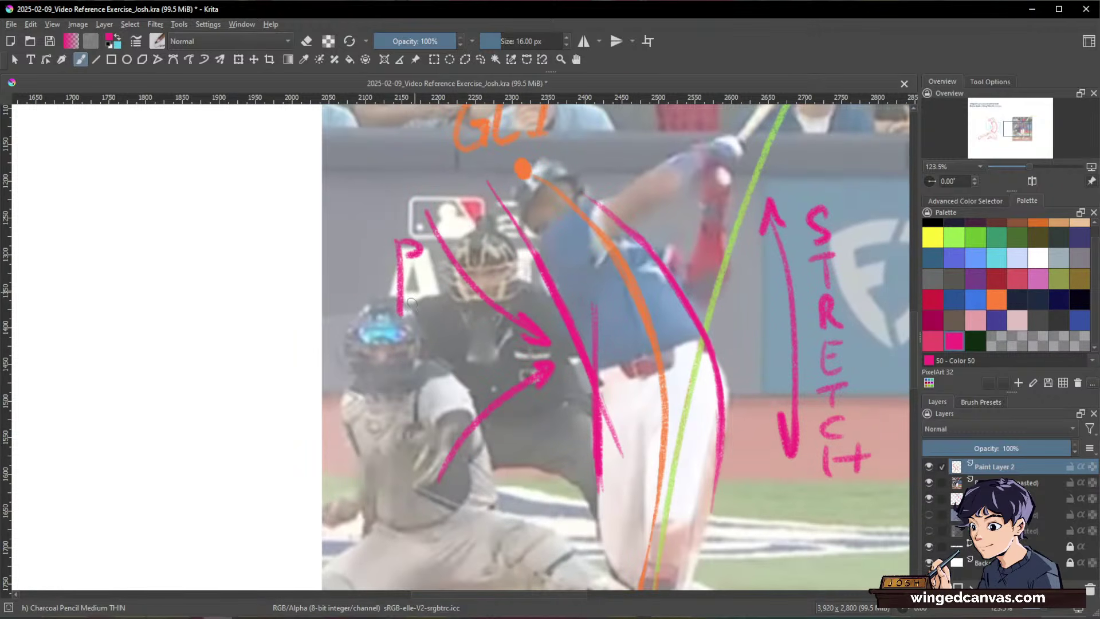
pyautogui.moveTo(379, 332)
pyautogui.mouseDown()
pyautogui.moveTo(411, 325)
pyautogui.moveTo(399, 356)
pyautogui.moveTo(411, 354)
pyautogui.moveTo(385, 396)
pyautogui.moveTo(412, 369)
pyautogui.moveTo(379, 421)
pyautogui.moveTo(410, 425)
pyautogui.moveTo(380, 473)
pyautogui.mouseUp()
pyautogui.moveTo(408, 438)
pyautogui.mouseDown()
pyautogui.moveTo(408, 465)
pyautogui.moveTo(412, 448)
pyautogui.mouseUp()
# Step: Hide the batter photo to review the gesture, pinch and stretch lines alone, and show it again
pyautogui.keyDown('ctrl'); pyautogui.scroll(-1, 767, 452); pyautogui.keyUp('ctrl')
pyautogui.moveTo(762, 458); pyautogui.dragTo(630, 444)
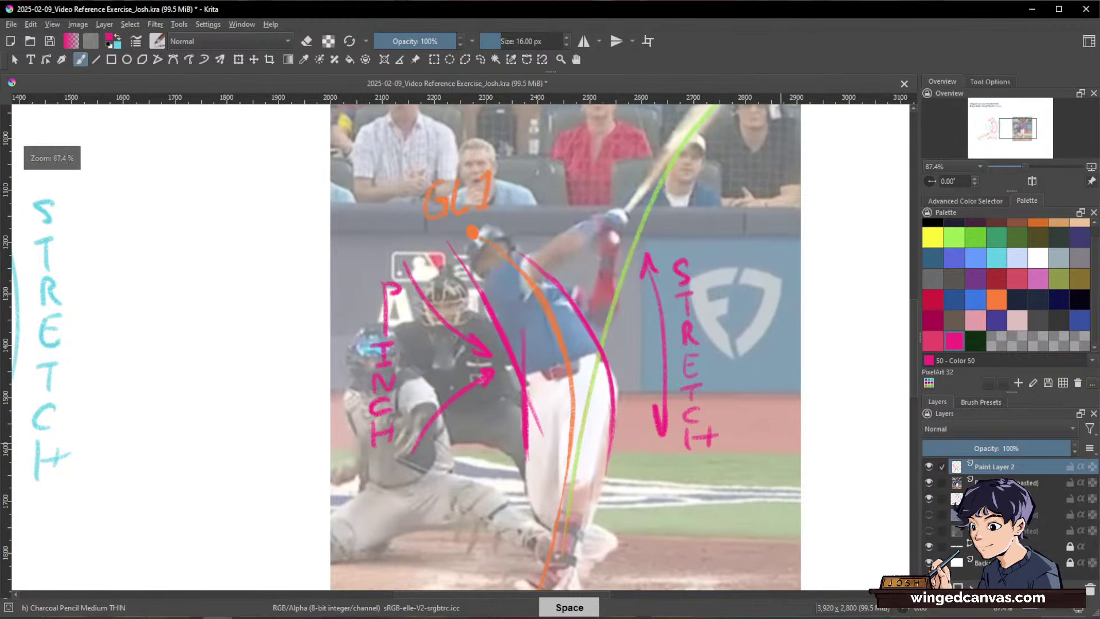
pyautogui.click(929, 482)
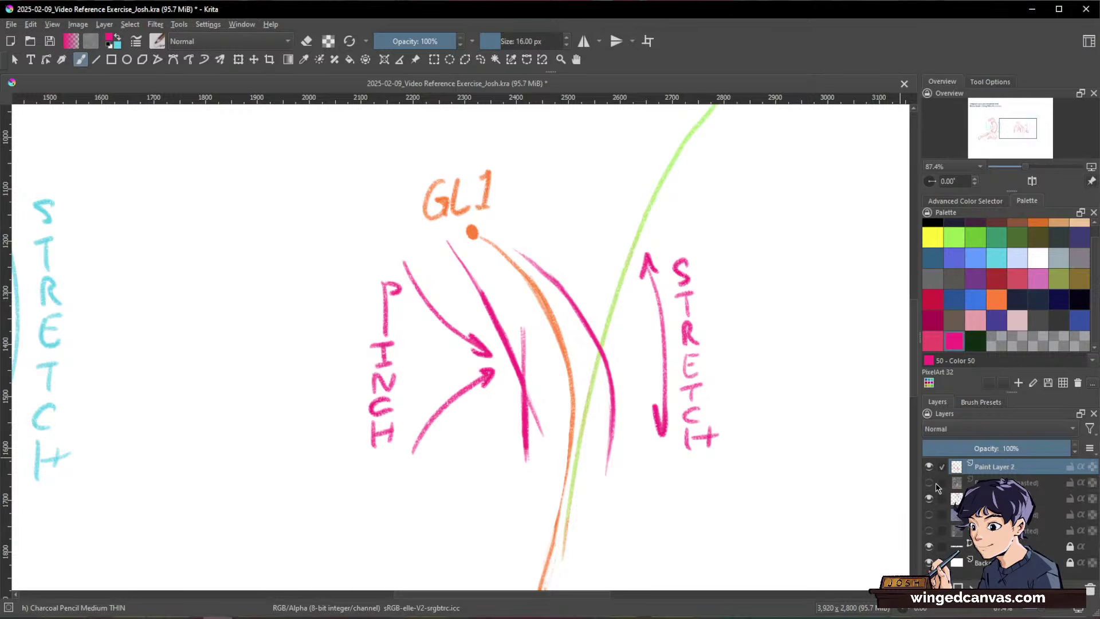
pyautogui.click(929, 482)
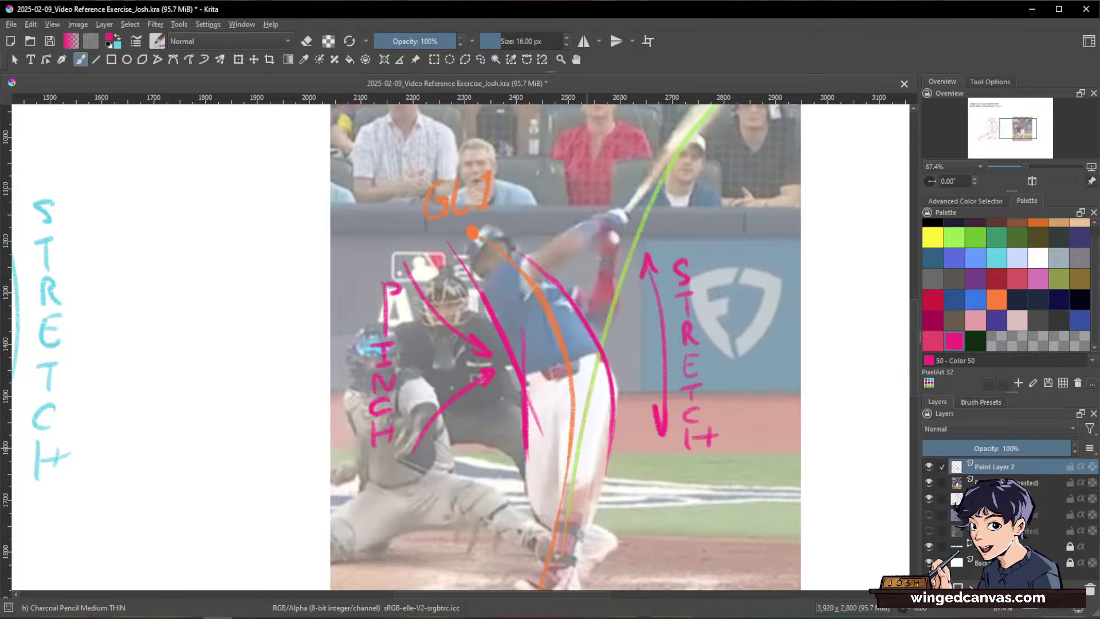
pyautogui.hotkey('alt', 'Tab')
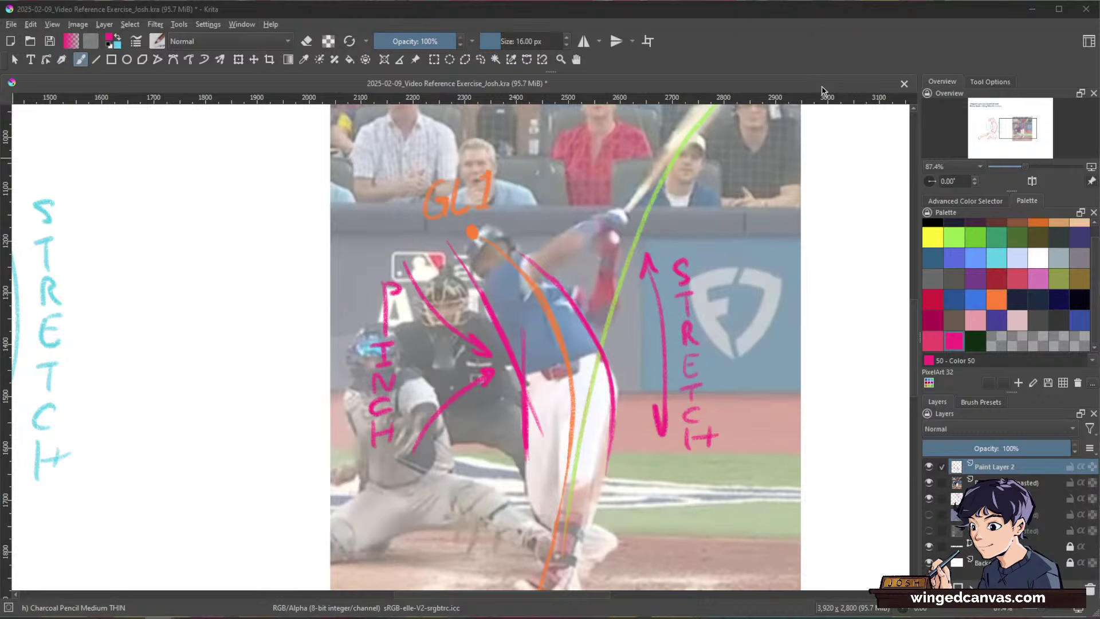
pyautogui.click(863, 56)
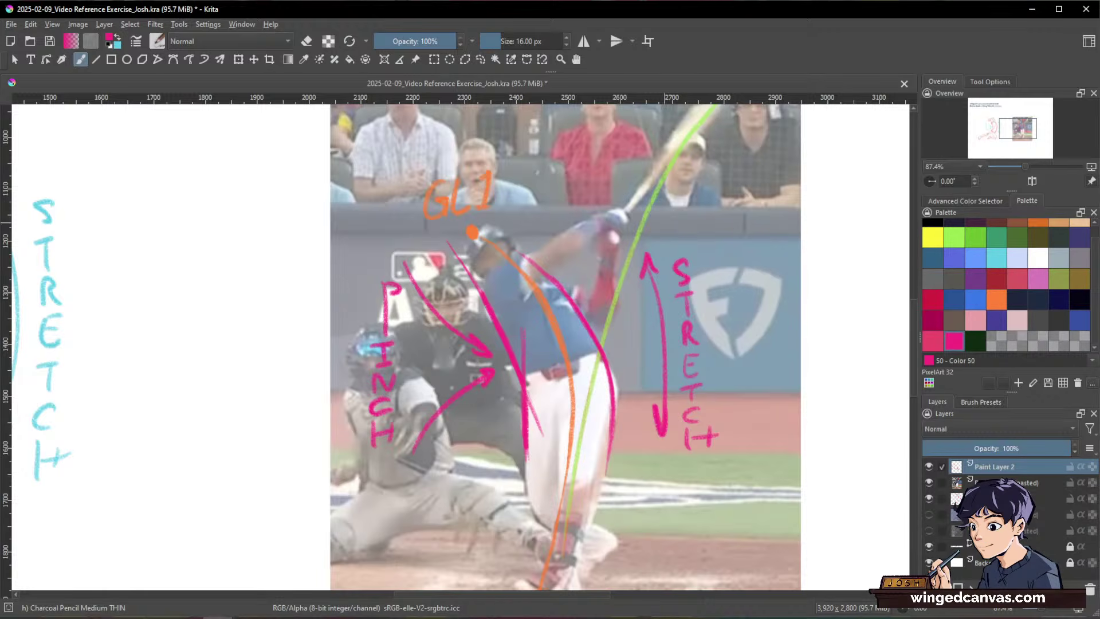
pyautogui.moveTo(547, 273); pyautogui.dragTo(716, 247)
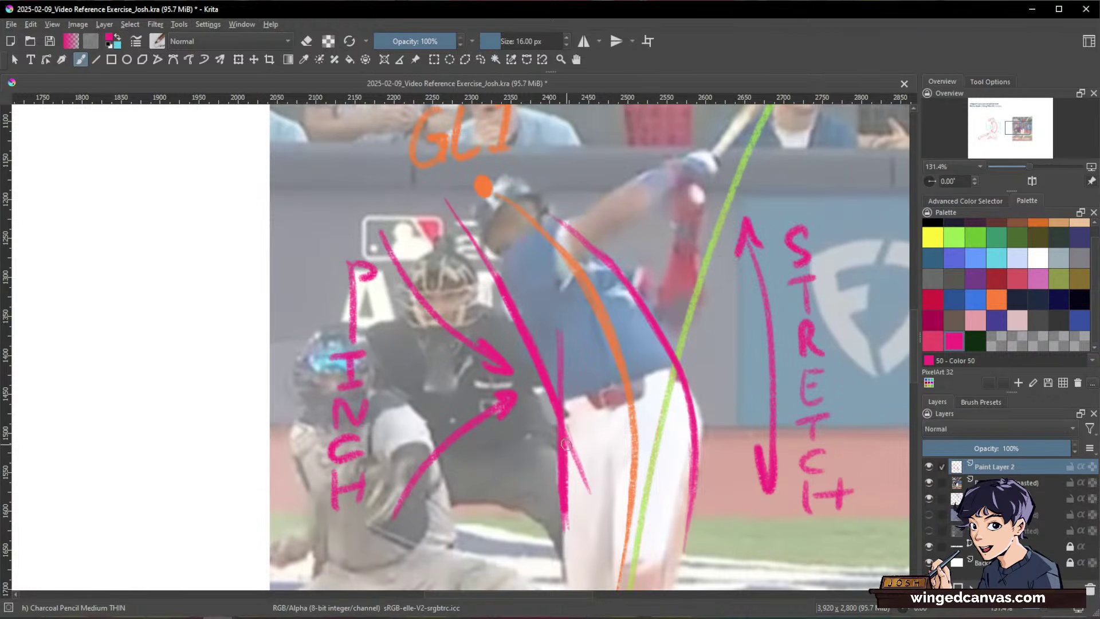
pyautogui.moveTo(710, 411); pyautogui.dragTo(597, 460)
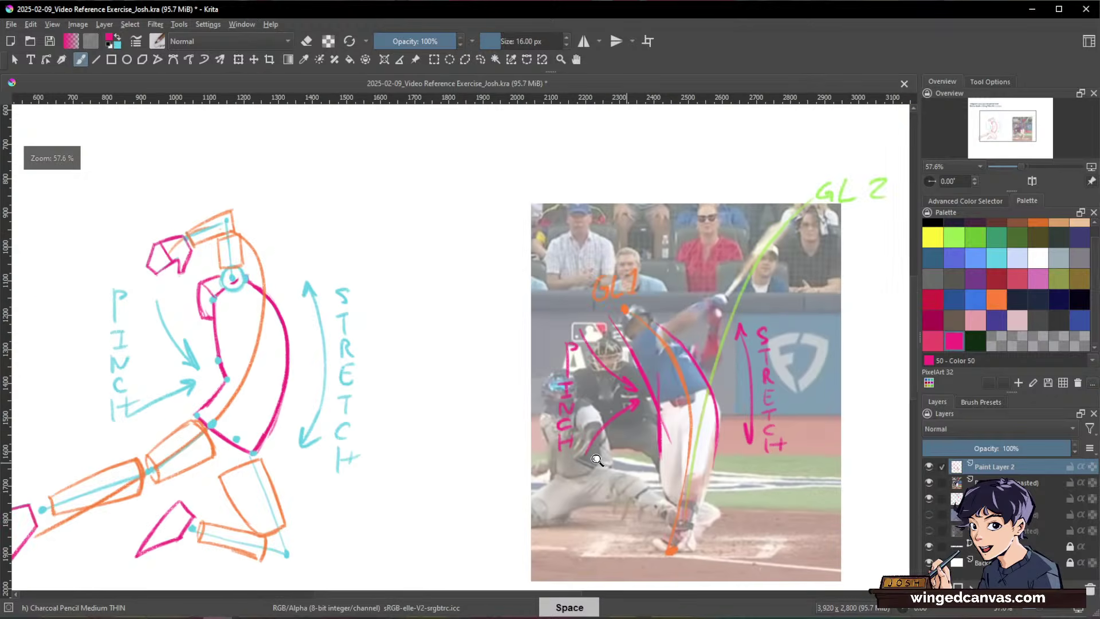
pyautogui.moveTo(742, 414); pyautogui.dragTo(521, 450)
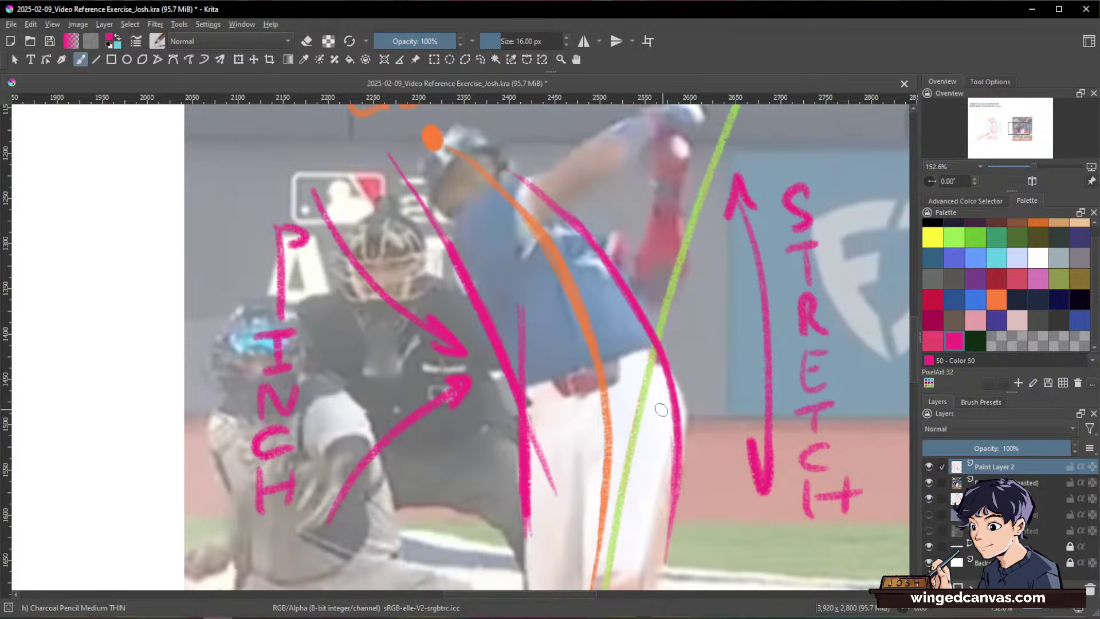
pyautogui.press('space')
pyautogui.moveTo(754, 396); pyautogui.dragTo(755, 392)
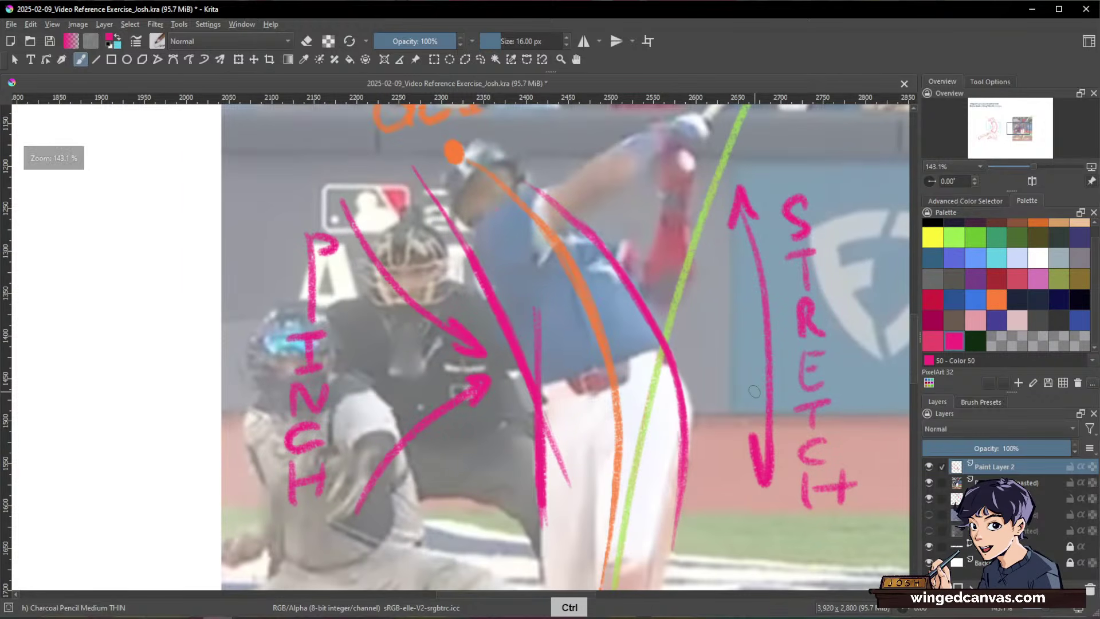
pyautogui.press('space')
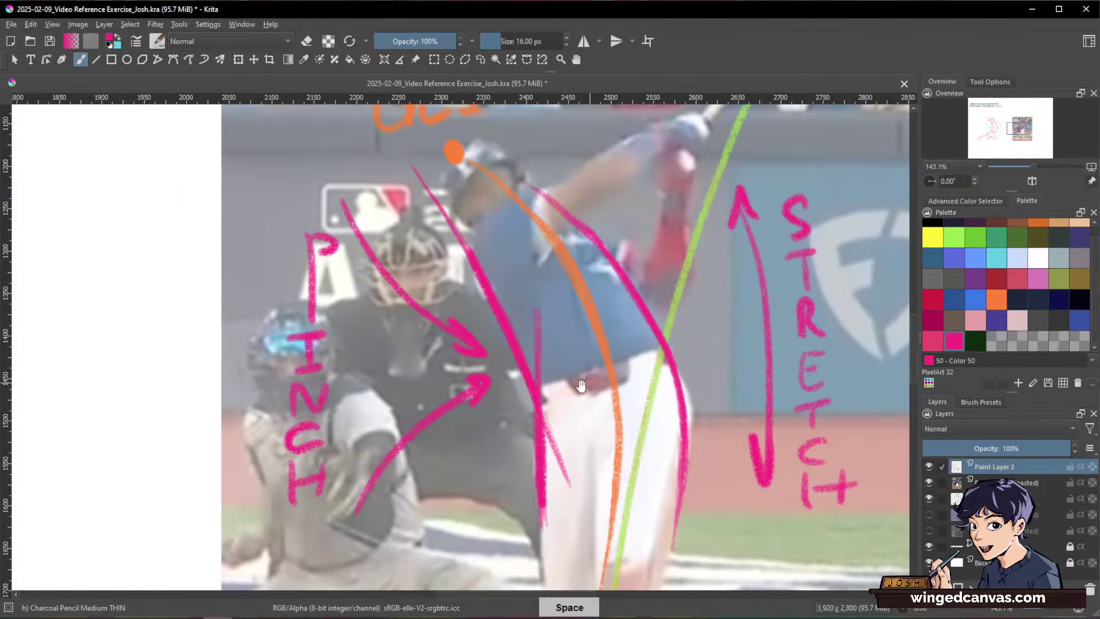
pyautogui.press('space')
pyautogui.rightClick(674, 373)
pyautogui.press('space')
pyautogui.press('space')
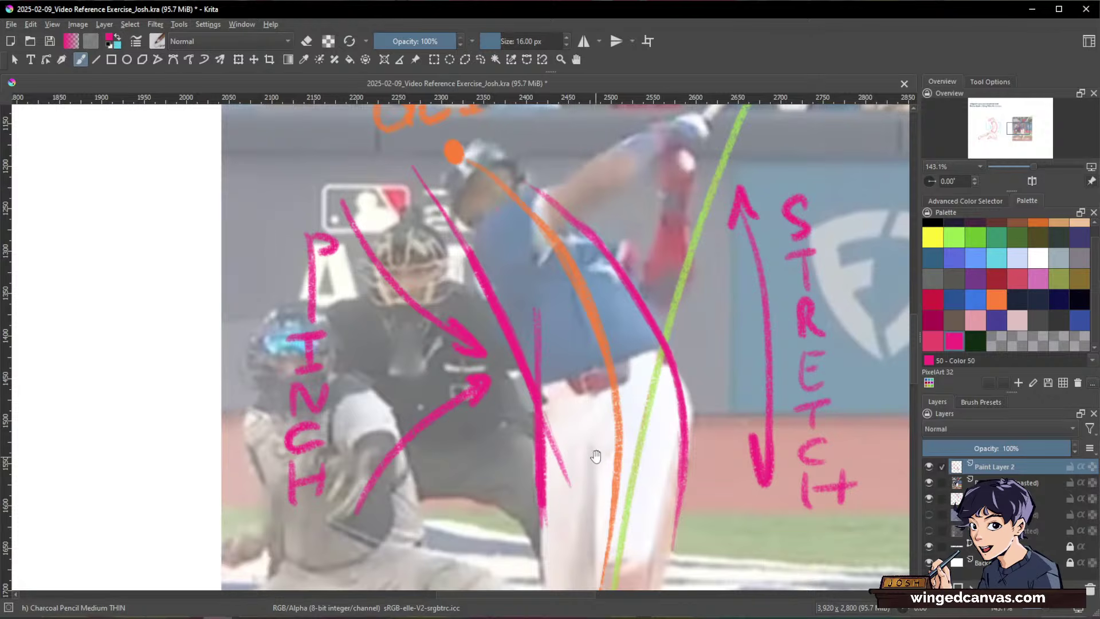
pyautogui.rightClick(596, 420)
pyautogui.press('space')
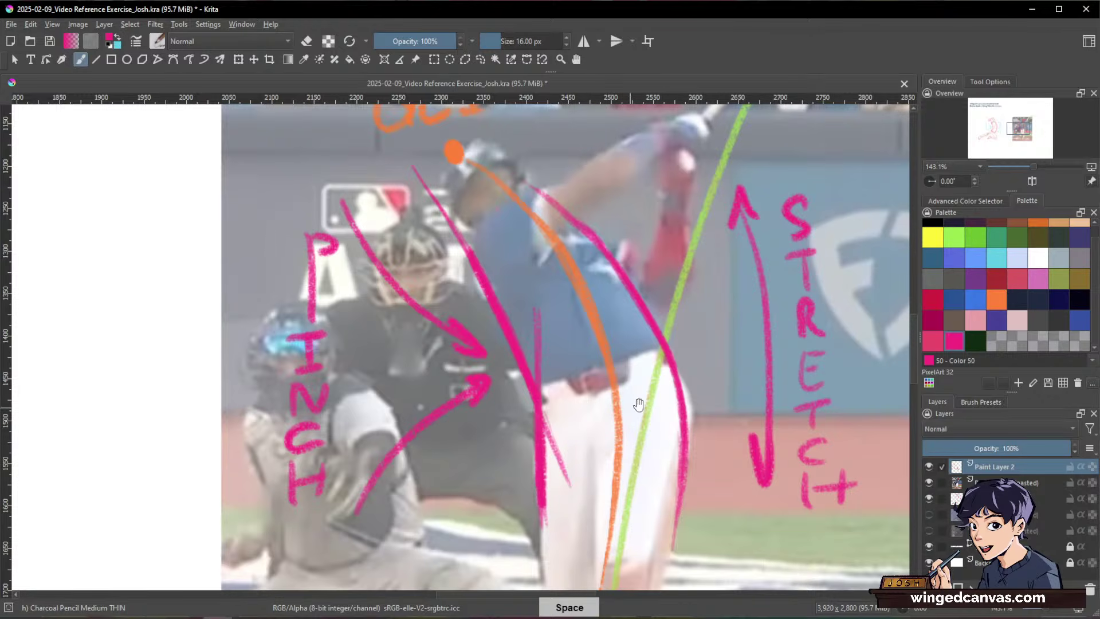
pyautogui.press('space')
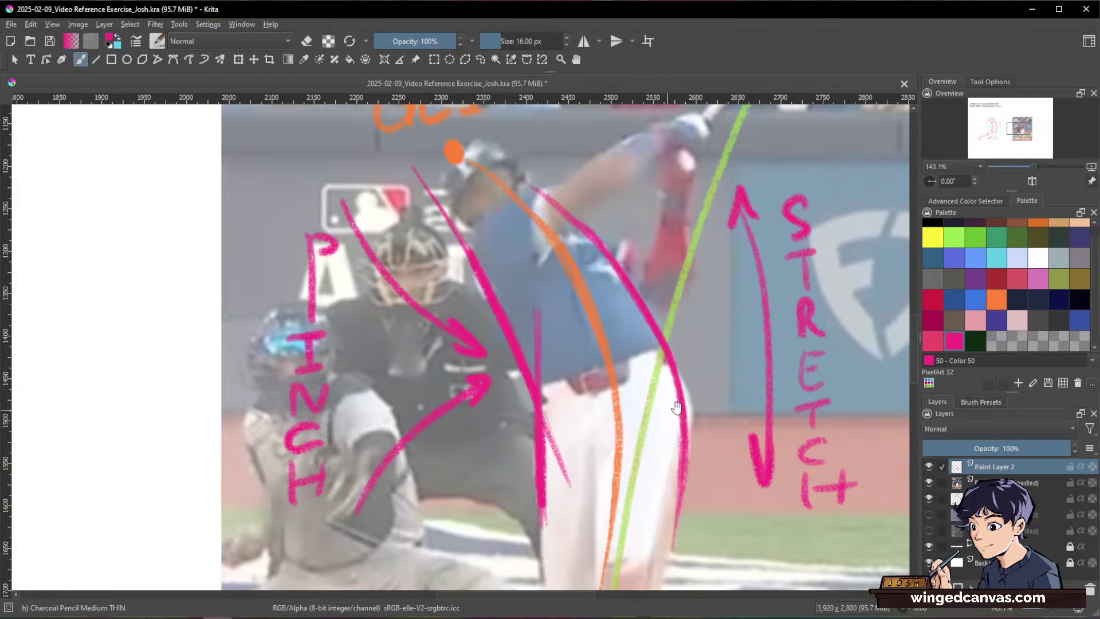
# Step: Draw a magenta hip line from the front of the thigh to the back curve, and mark the neck base and both shoulders with cyan dots
pyautogui.moveTo(543, 436)
pyautogui.mouseDown()
pyautogui.moveTo(691, 399)
pyautogui.moveTo(672, 407)
pyautogui.mouseUp()
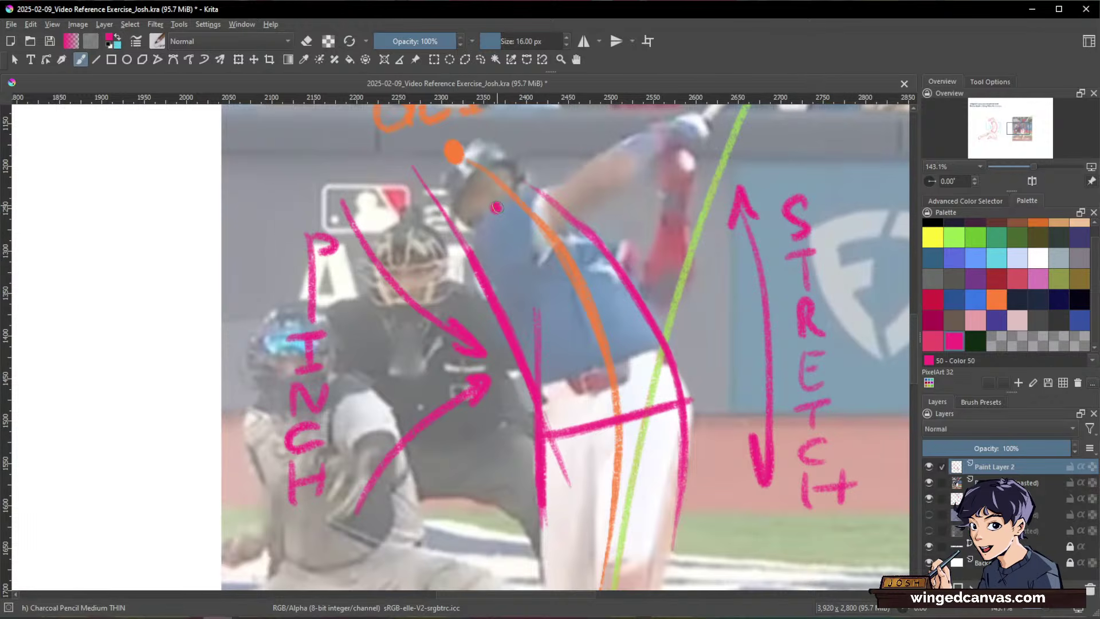
pyautogui.press('x')
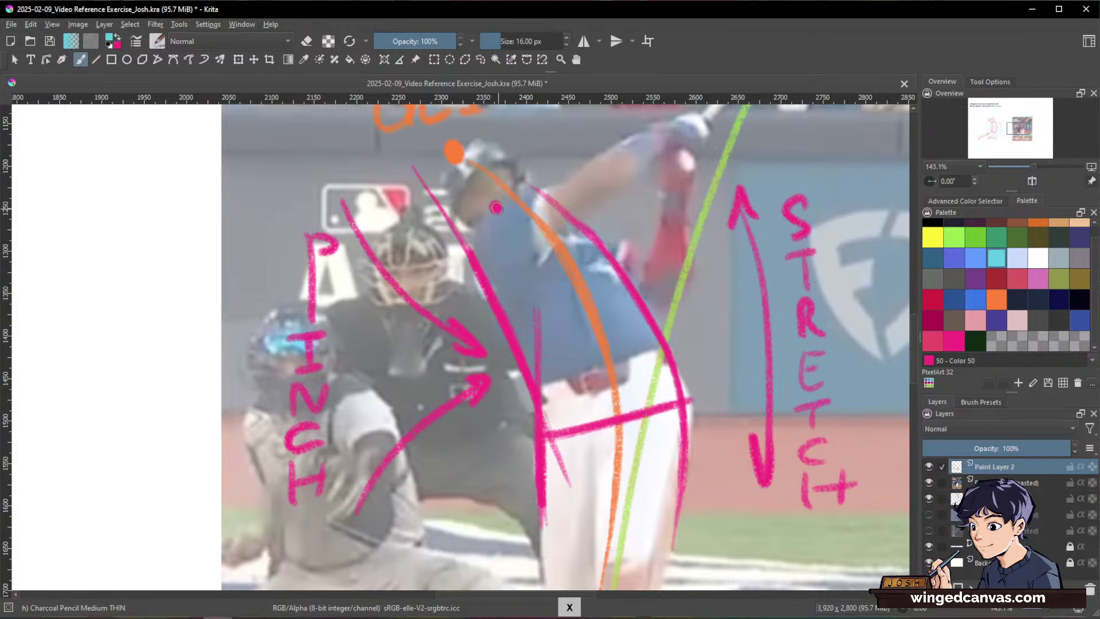
pyautogui.click(497, 208)
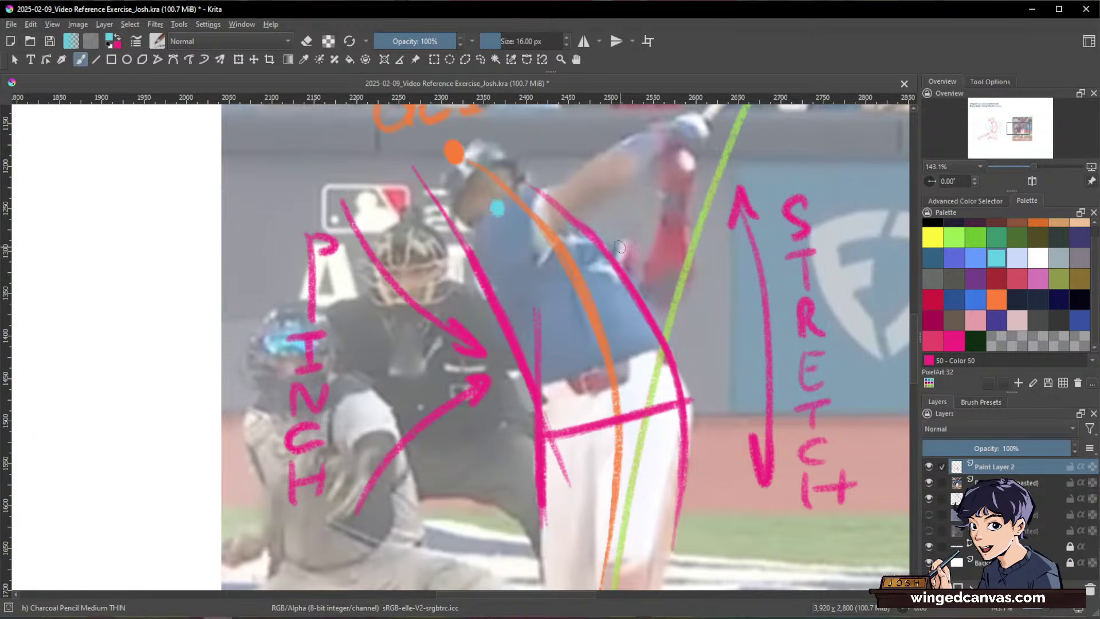
pyautogui.click(583, 231)
pyautogui.press('space')
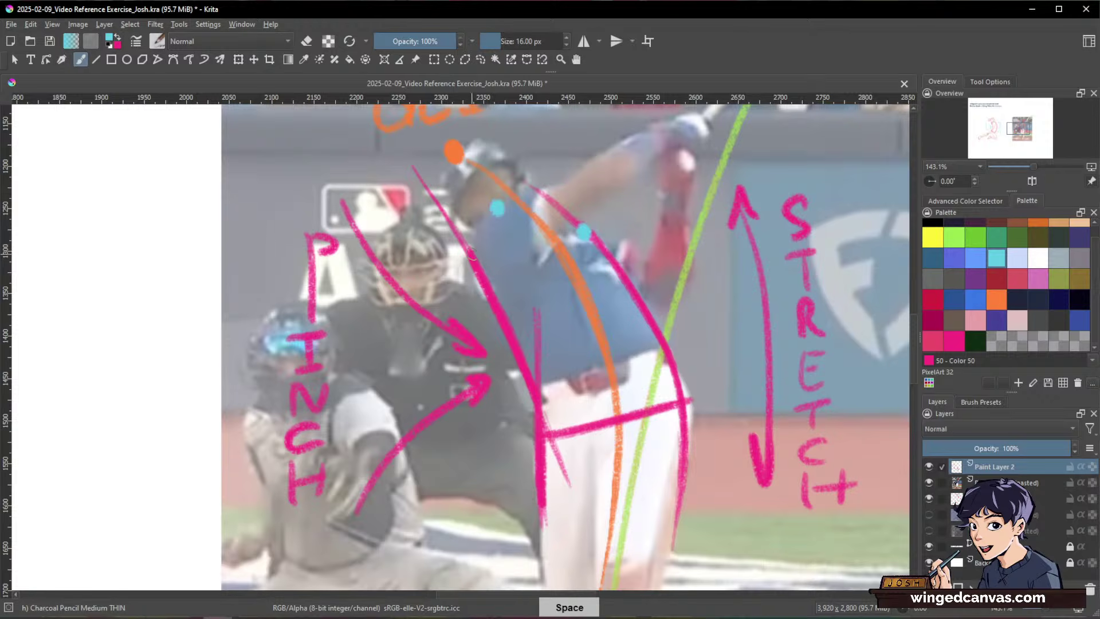
pyautogui.click(473, 255)
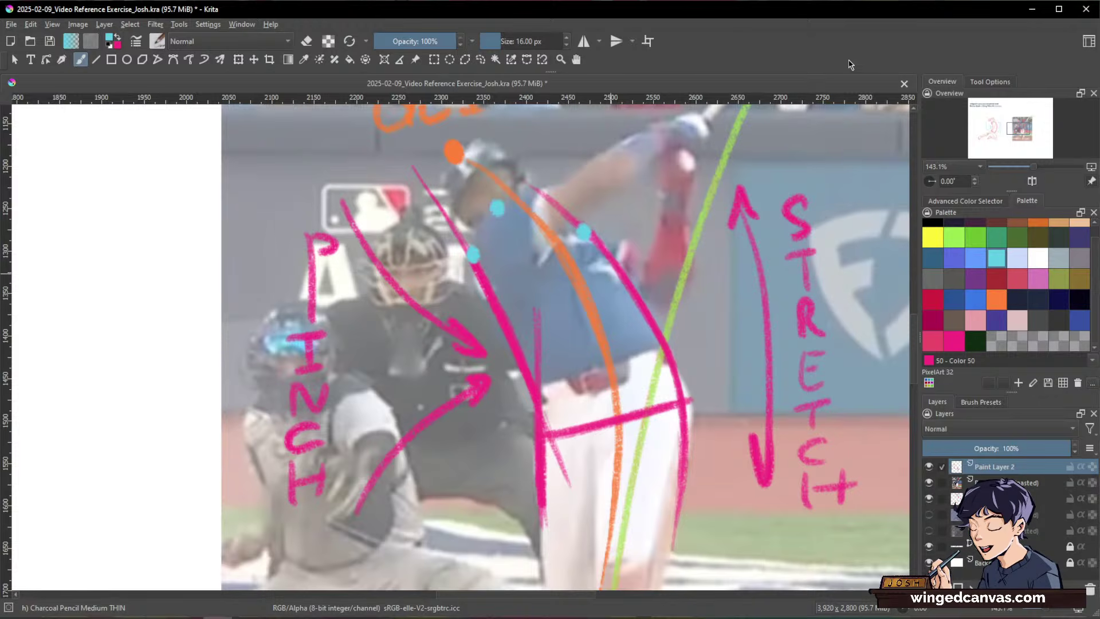
# Step: Connect the cyan neck and shoulder dots with magenta lines, and briefly hide the batter photo to check the torso shape
pyautogui.press('x')
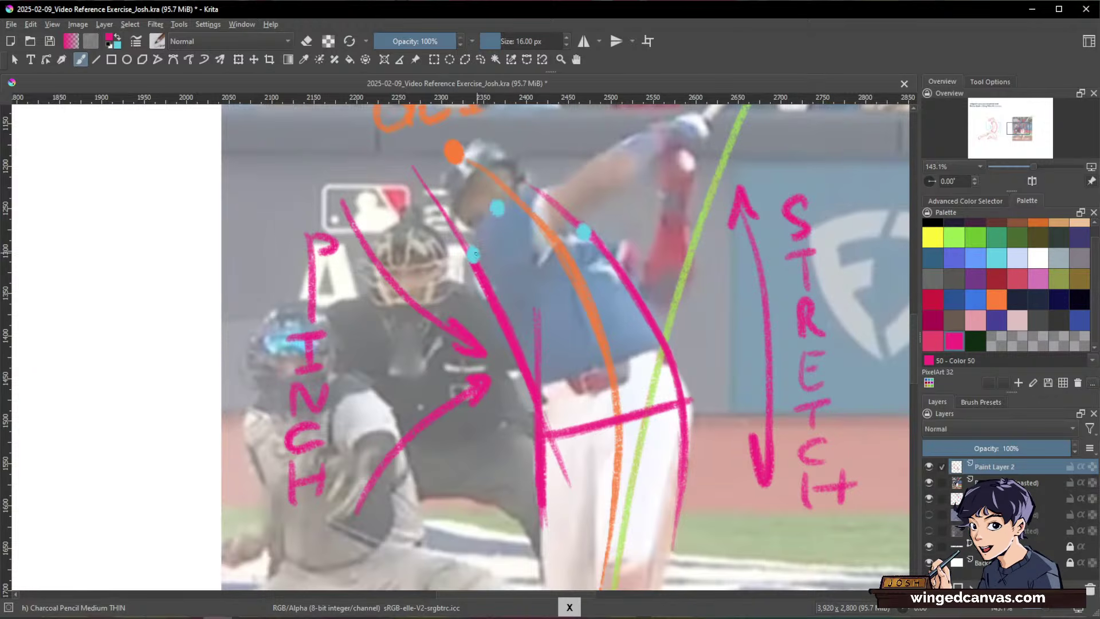
pyautogui.moveTo(474, 254)
pyautogui.mouseDown()
pyautogui.moveTo(498, 207)
pyautogui.moveTo(581, 228)
pyautogui.moveTo(528, 215)
pyautogui.mouseUp()
pyautogui.hotkey('ctrl', 'space')
pyautogui.moveTo(823, 411); pyautogui.dragTo(762, 476)
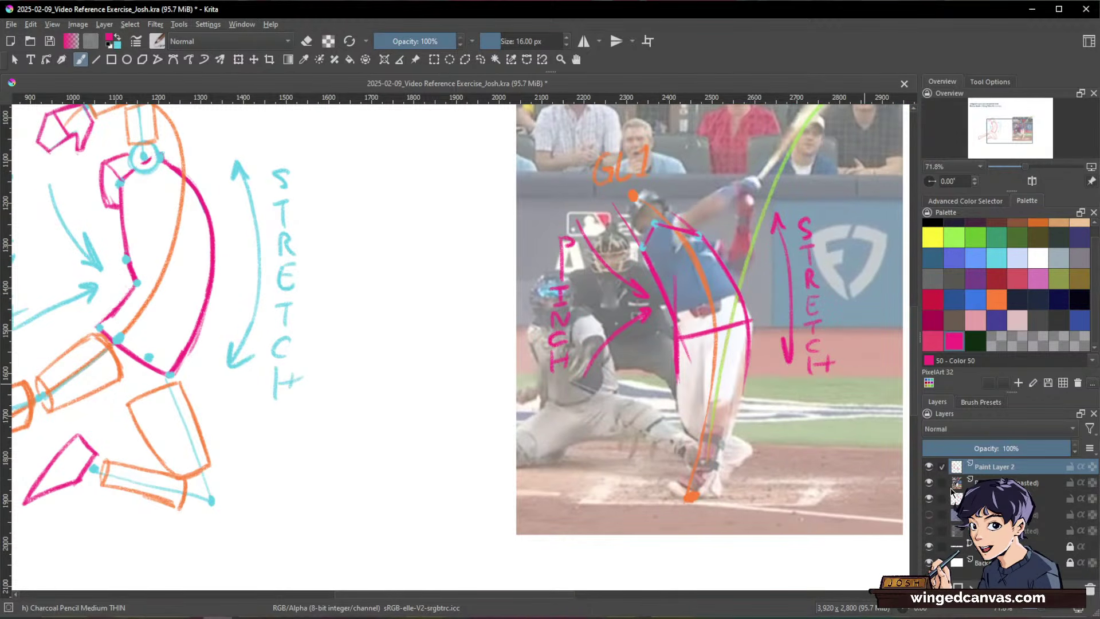
pyautogui.click(929, 482)
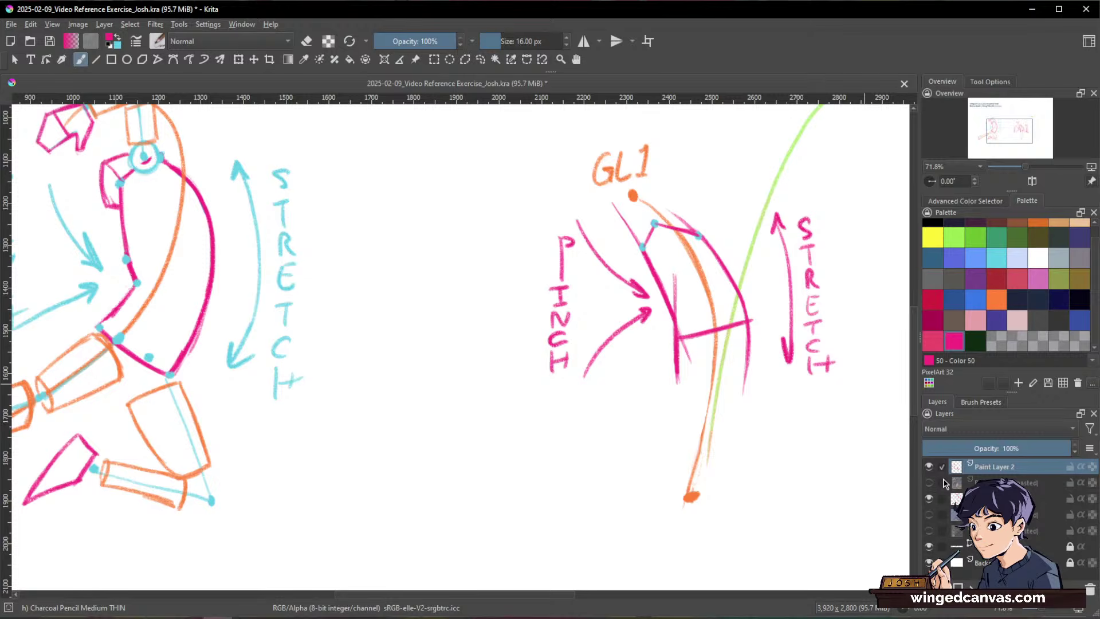
pyautogui.click(929, 482)
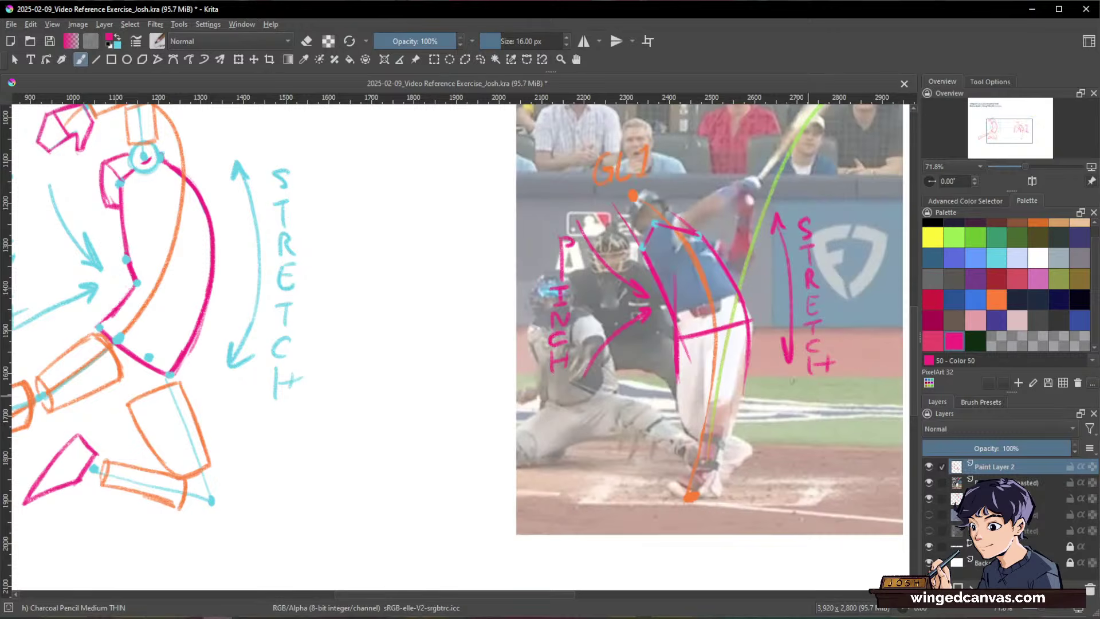
# Step: Erase the magenta overshoots above the shoulder dots and down the front of the thigh
pyautogui.scroll(4, 770, 240)
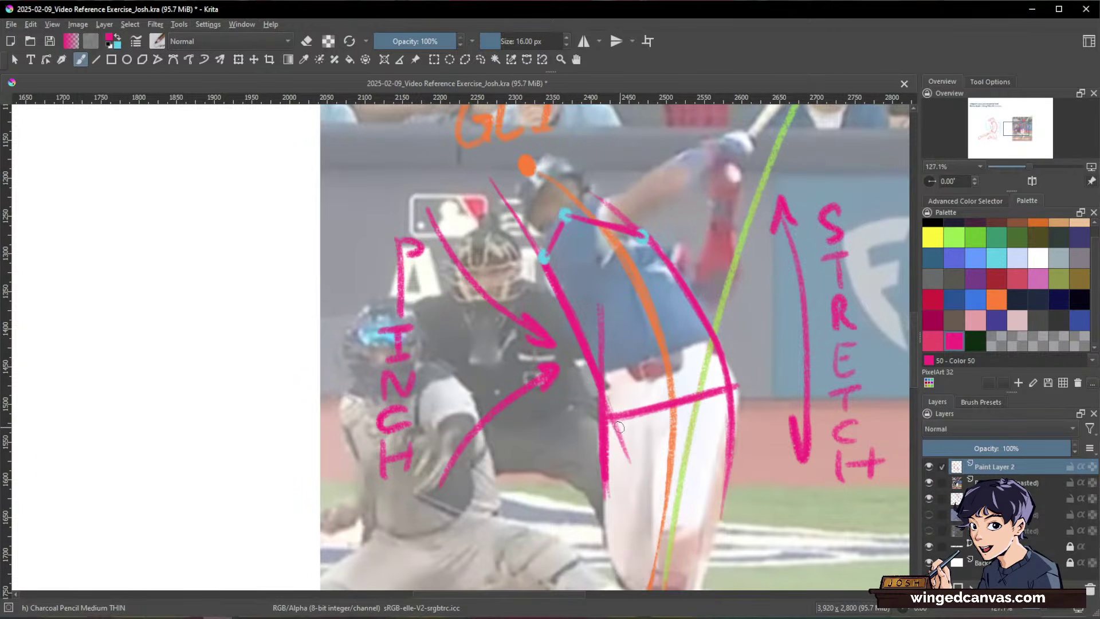
pyautogui.press('e')
pyautogui.moveTo(608, 435)
pyautogui.mouseDown()
pyautogui.moveTo(605, 487)
pyautogui.moveTo(618, 429)
pyautogui.moveTo(625, 449)
pyautogui.moveTo(613, 444)
pyautogui.mouseUp()
pyautogui.moveTo(498, 187); pyautogui.dragTo(529, 240)
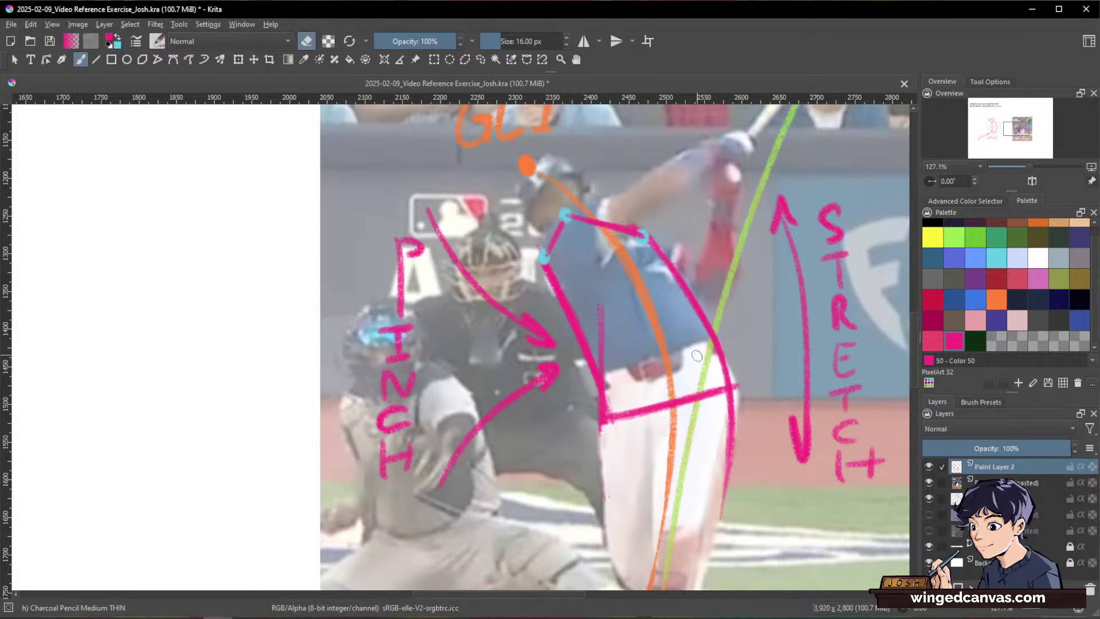
# Step: Erase the green gesture line beside and over the batter's body, plus the leftover magenta strokes at the belly and rear thigh
pyautogui.moveTo(699, 387); pyautogui.dragTo(673, 518)
pyautogui.moveTo(713, 338); pyautogui.dragTo(781, 132)
pyautogui.moveTo(801, 261); pyautogui.dragTo(771, 381)
pyautogui.moveTo(753, 253)
pyautogui.mouseDown()
pyautogui.moveTo(784, 191)
pyautogui.moveTo(754, 252)
pyautogui.mouseUp()
pyautogui.moveTo(781, 418); pyautogui.dragTo(778, 231)
pyautogui.moveTo(791, 437)
pyautogui.mouseDown()
pyautogui.moveTo(789, 461)
pyautogui.moveTo(780, 360)
pyautogui.mouseUp()
pyautogui.moveTo(683, 361)
pyautogui.mouseDown()
pyautogui.moveTo(694, 247)
pyautogui.moveTo(726, 290)
pyautogui.moveTo(730, 355)
pyautogui.mouseUp()
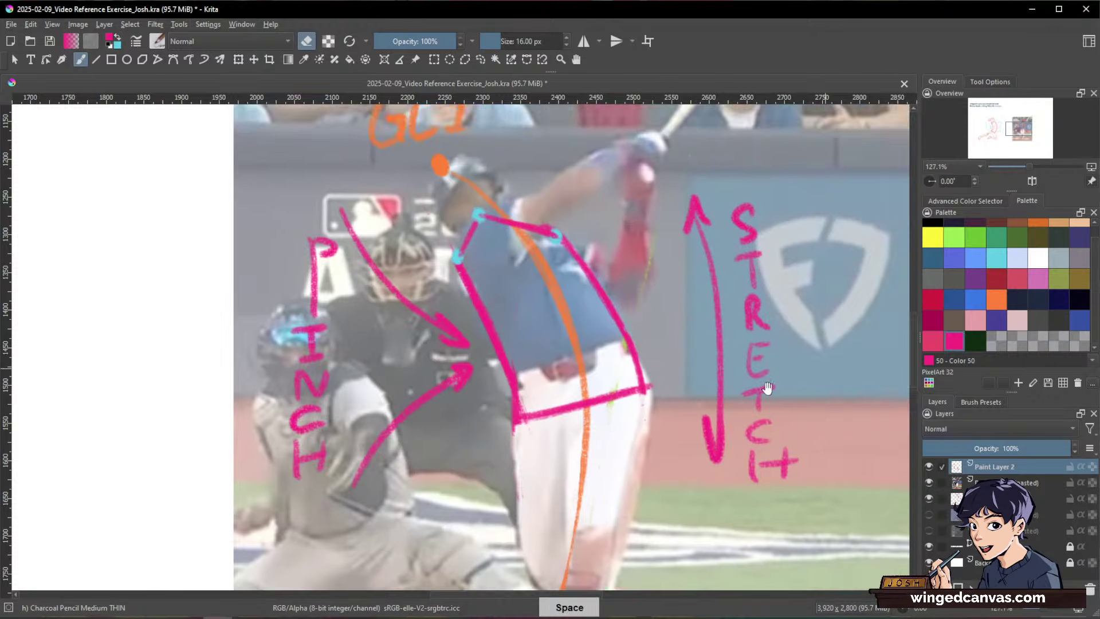
# Step: Move the batter photo and its annotation layer together straight up toward the upper edge of the canvas
pyautogui.moveTo(777, 303); pyautogui.dragTo(609, 366)
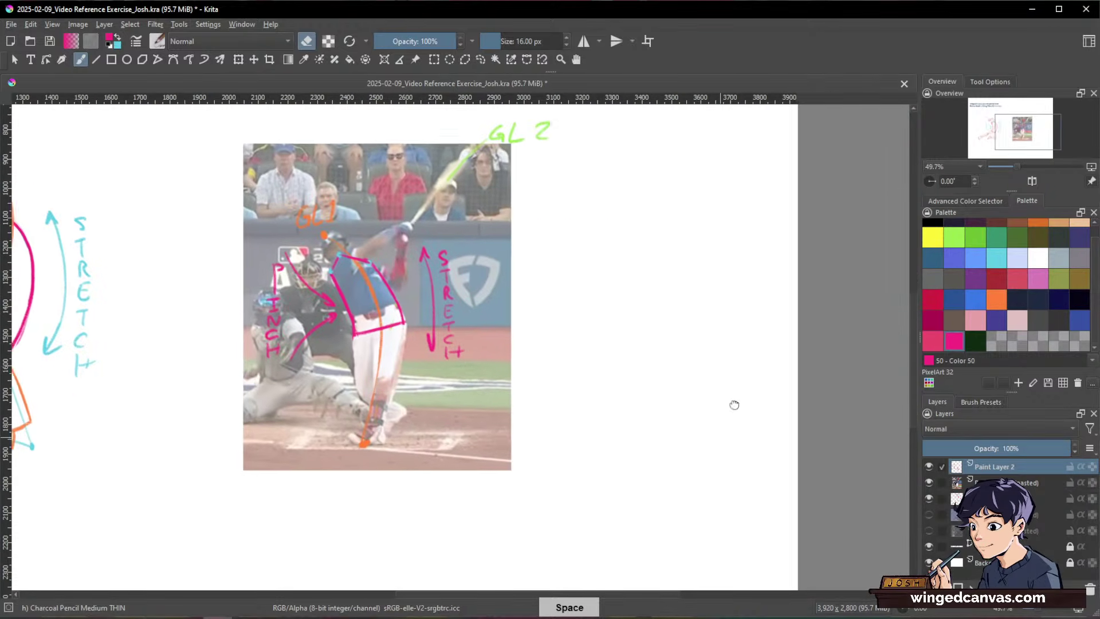
pyautogui.moveTo(732, 403); pyautogui.dragTo(741, 474)
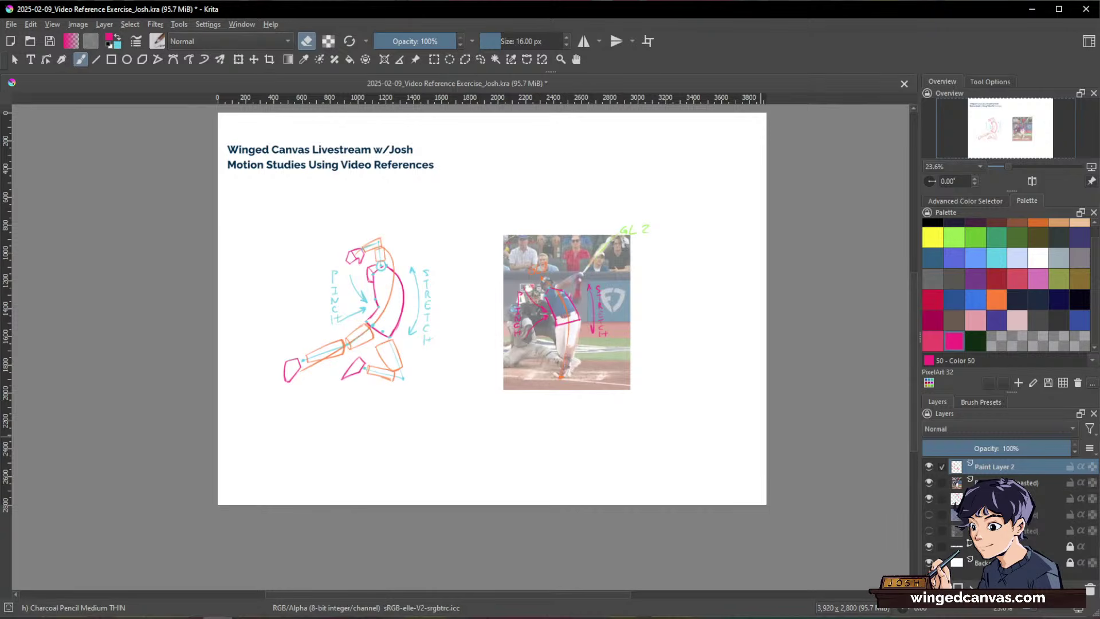
pyautogui.click(943, 482)
pyautogui.keyDown('shift'); pyautogui.click(944, 498); pyautogui.keyUp('shift')
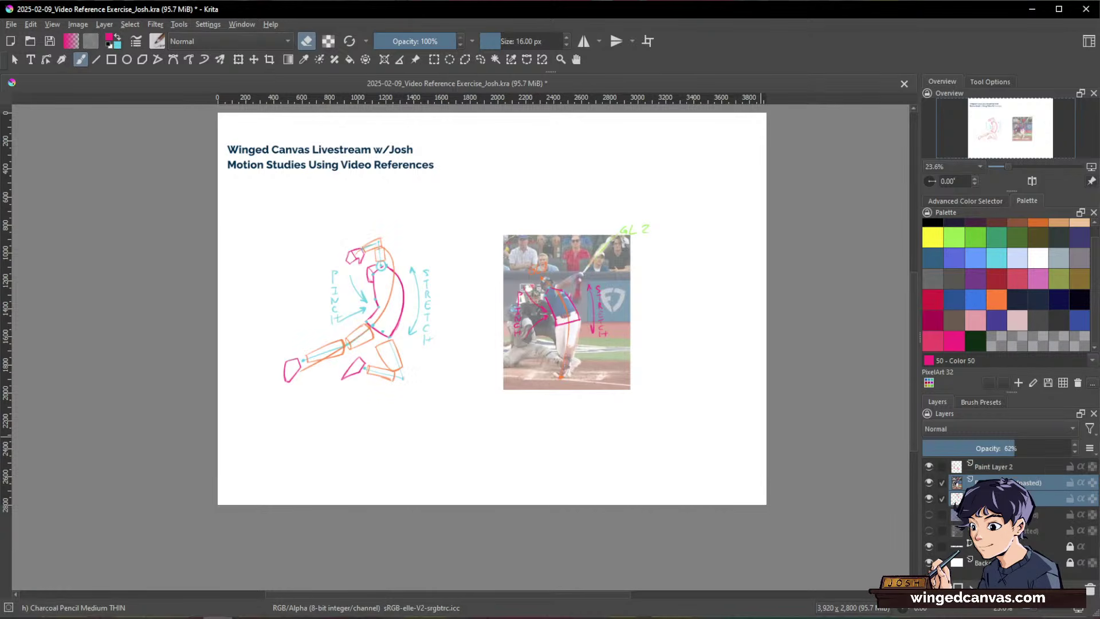
pyautogui.keyDown('shift'); pyautogui.click(1034, 468); pyautogui.keyUp('shift')
pyautogui.hotkey('ctrl', 't')
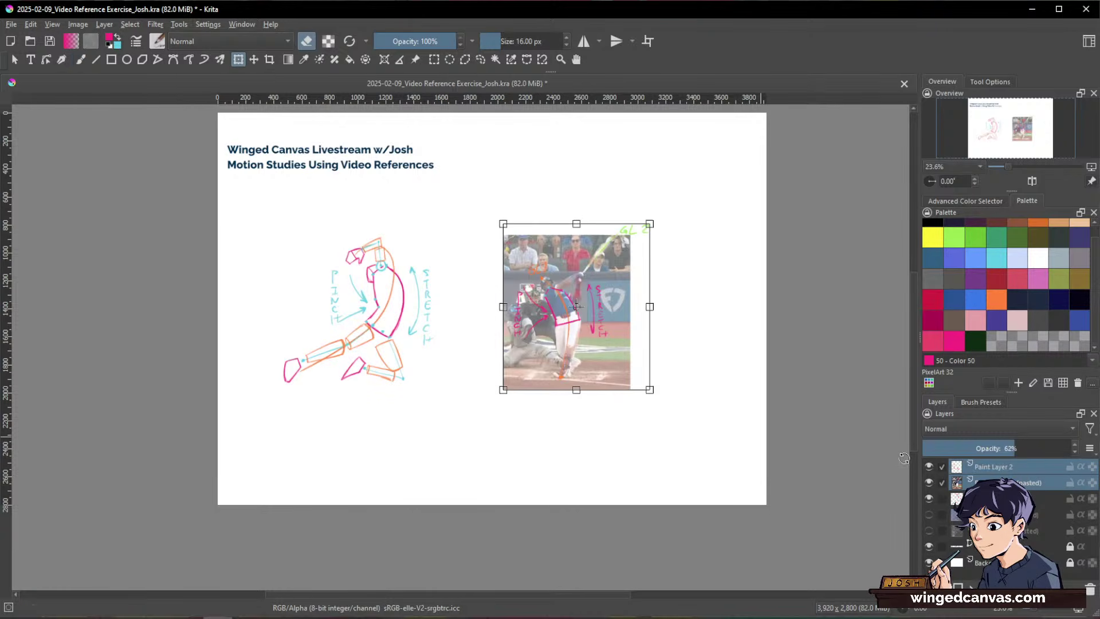
pyautogui.moveTo(618, 349); pyautogui.dragTo(619, 272)
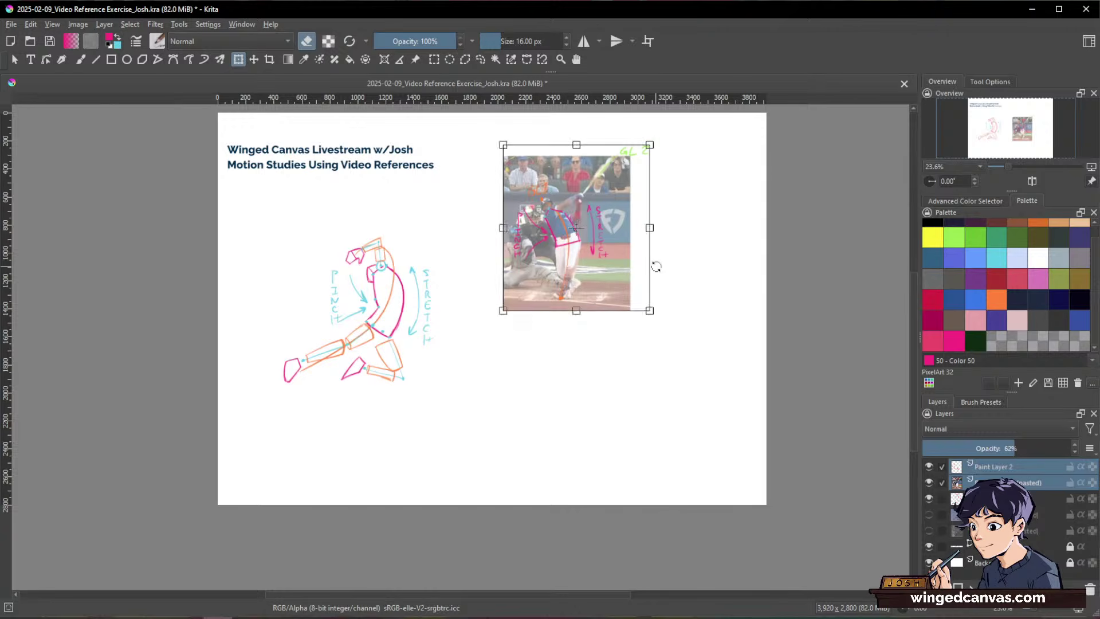
pyautogui.press('Return')
# Step: Paste a second copy of the batter photo and place it directly below the annotated one
pyautogui.click(1043, 483)
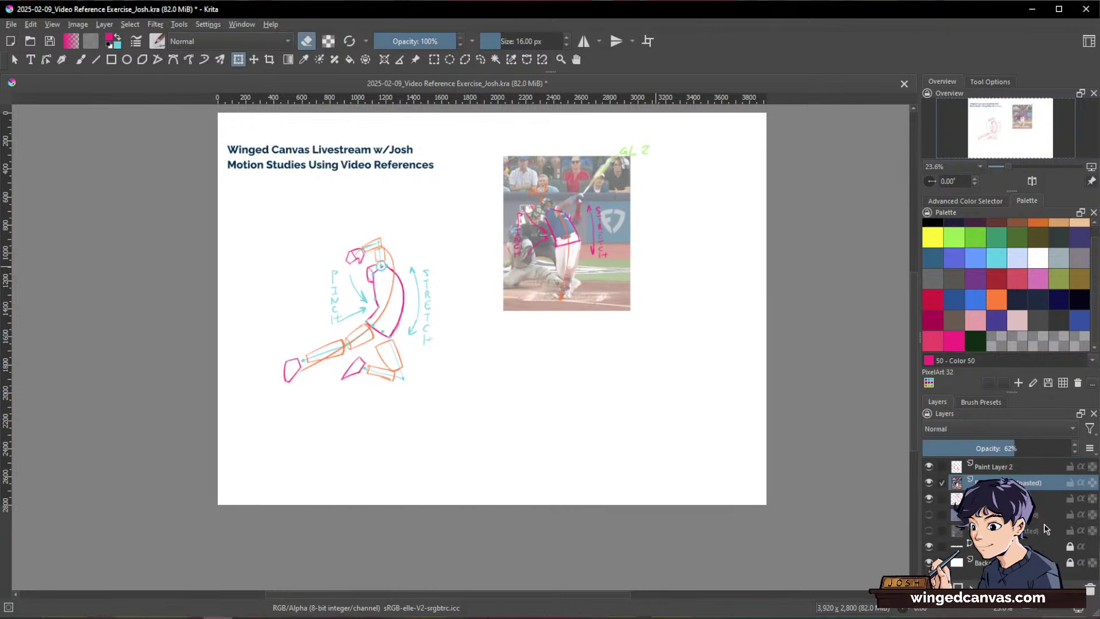
pyautogui.hotkey('ctrl', 'v')
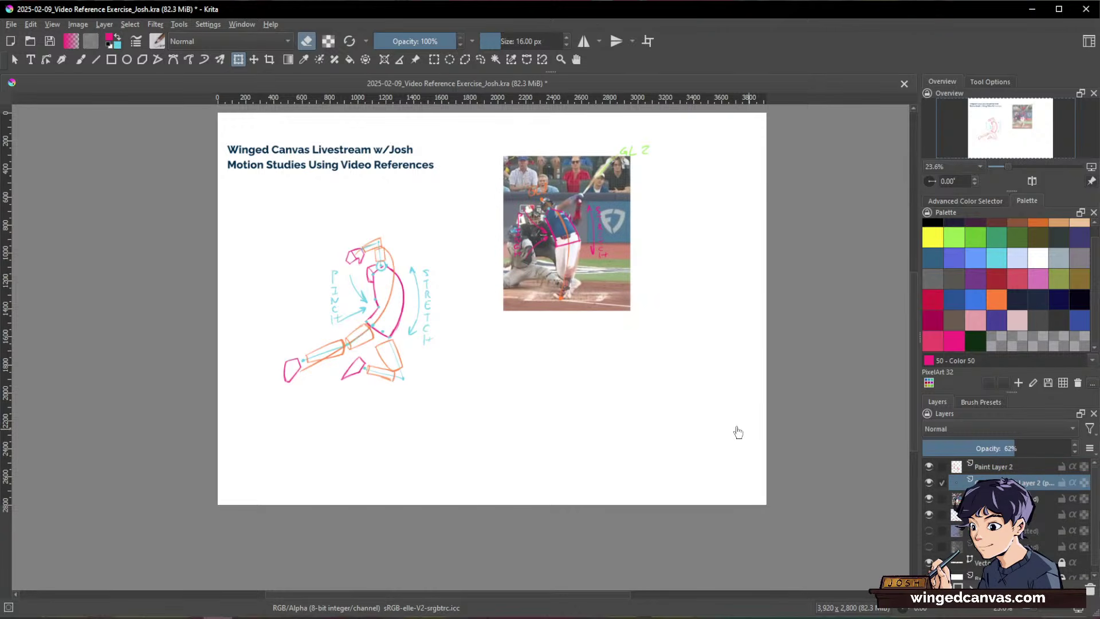
pyautogui.moveTo(614, 263); pyautogui.dragTo(603, 427)
pyautogui.press('Return')
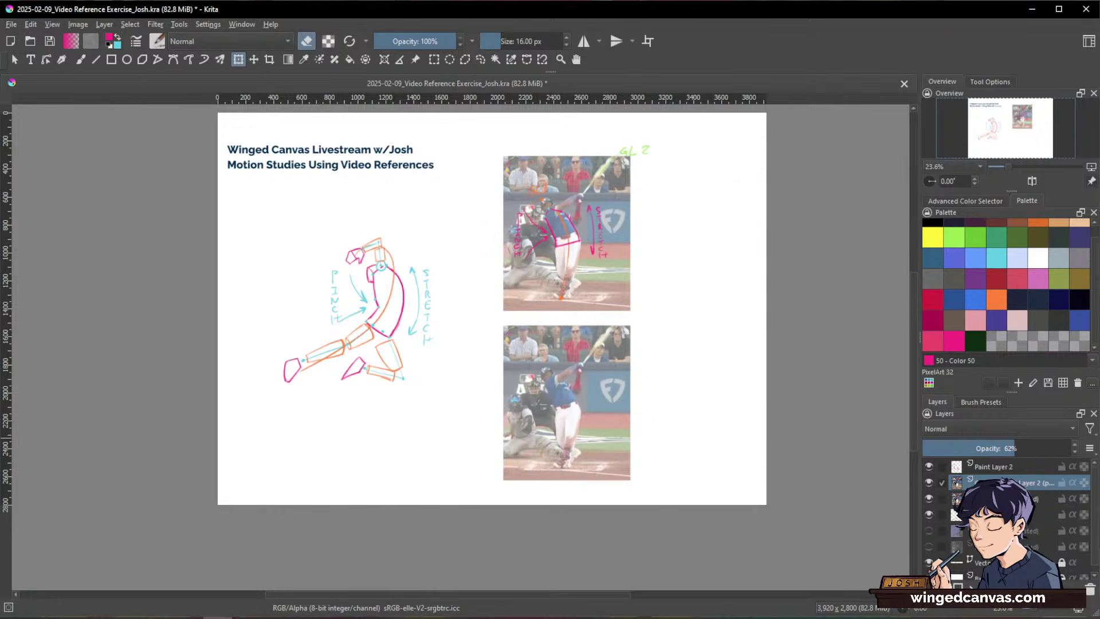
# Step: Set the freehand brush to green, try a gesture line from the bat to the feet on the lower photo, and undo it
pyautogui.scroll(2, 700, 410)
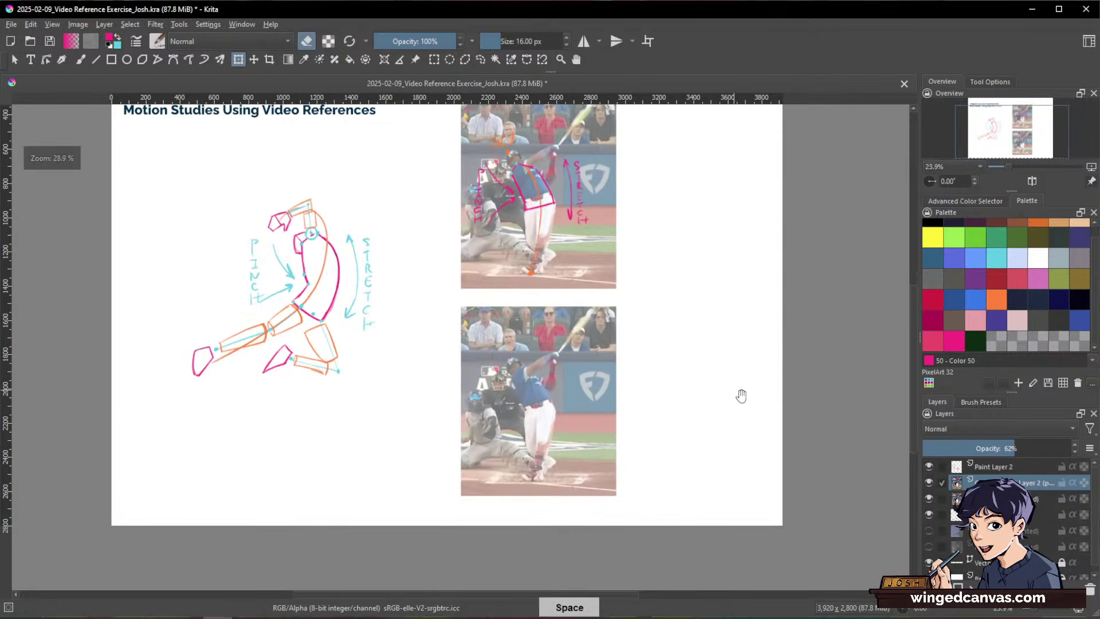
pyautogui.click(974, 238)
pyautogui.moveTo(612, 362); pyautogui.dragTo(680, 362)
pyautogui.moveTo(680, 362); pyautogui.dragTo(718, 314)
pyautogui.scroll(3, 717, 313)
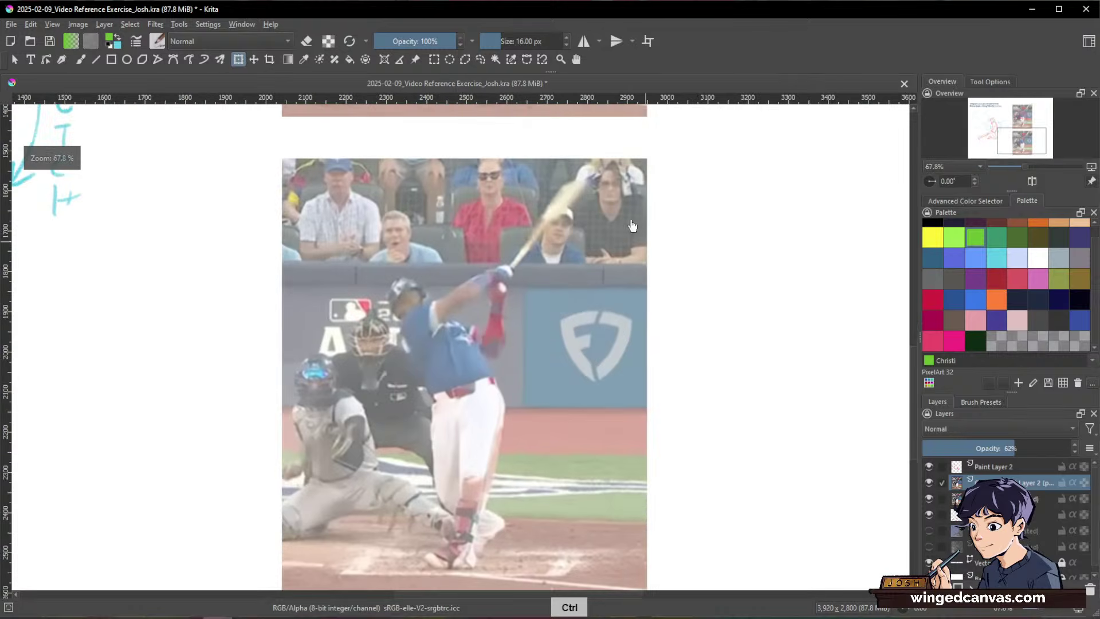
pyautogui.press('b')
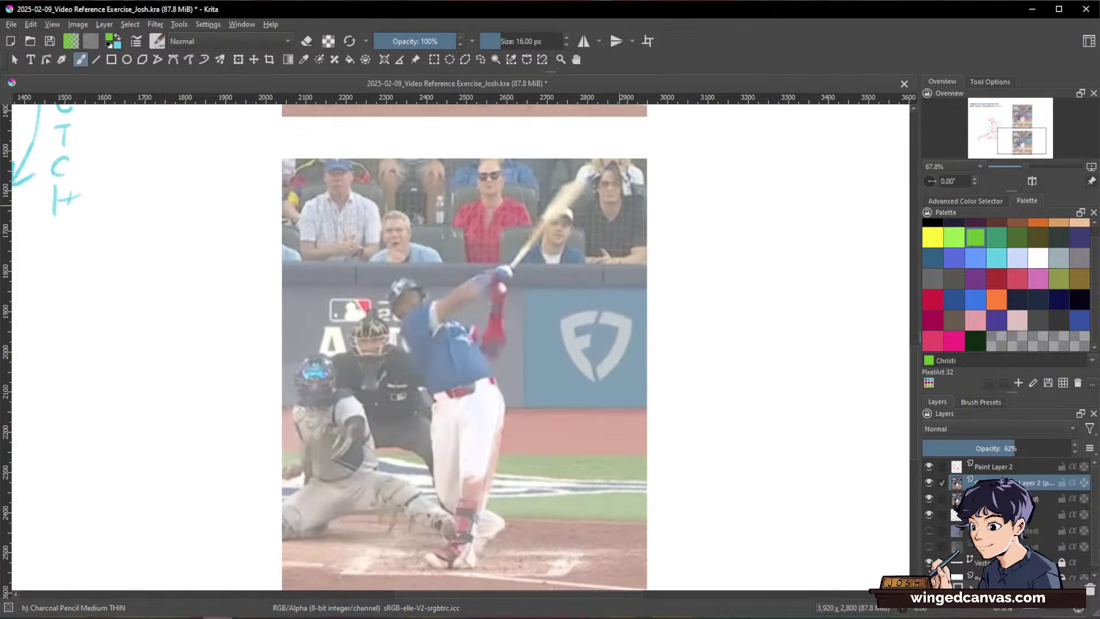
pyautogui.moveTo(824, 142); pyautogui.dragTo(790, 334)
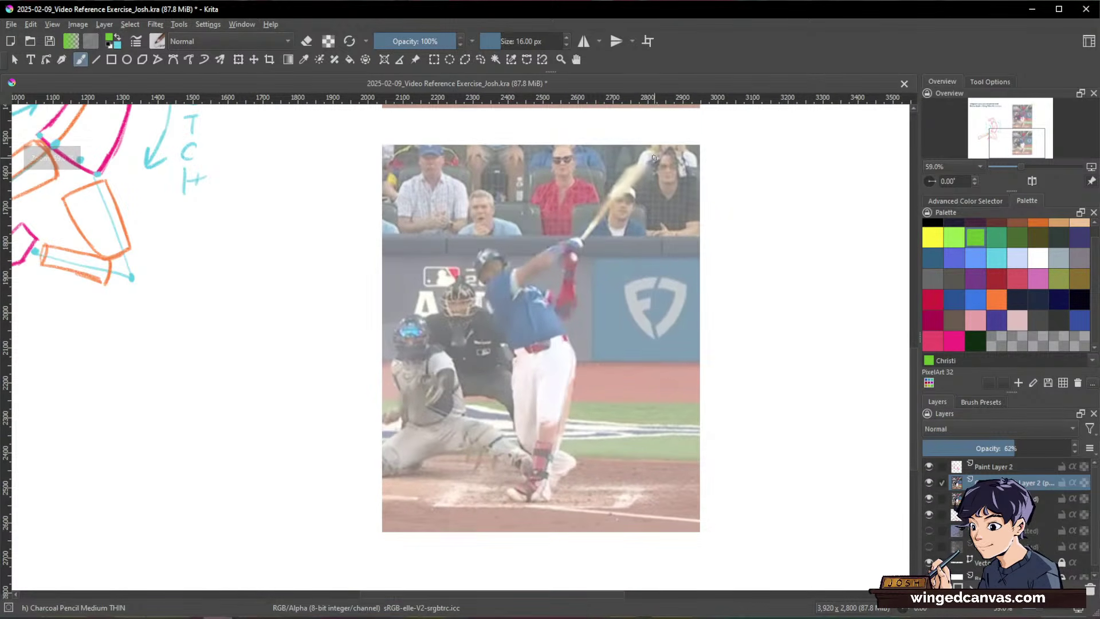
pyautogui.moveTo(649, 161)
pyautogui.mouseDown()
pyautogui.moveTo(615, 196)
pyautogui.moveTo(524, 515)
pyautogui.mouseUp()
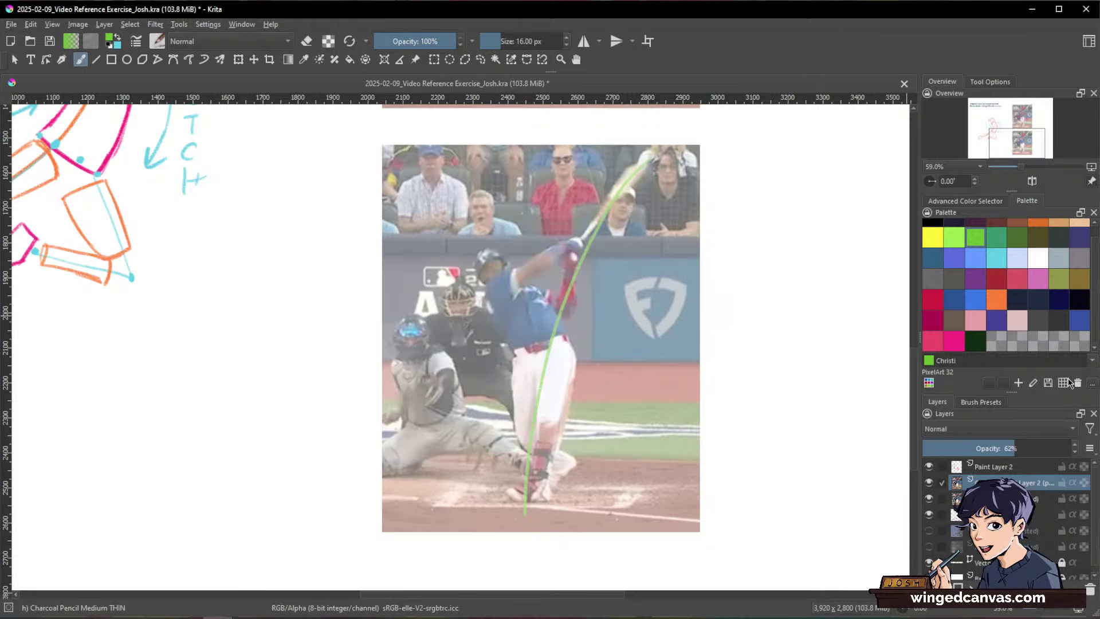
pyautogui.hotkey('ctrl', 'z')
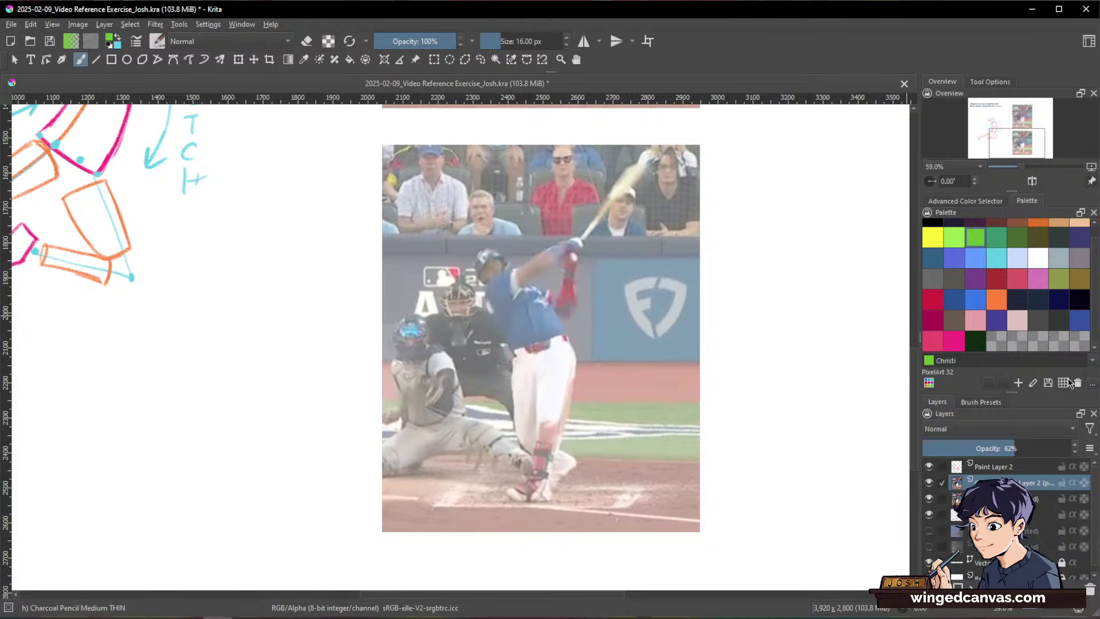
# Step: Add a paint layer above the lower batter photo and draw a green gesture curve from the bat tip to the front foot
pyautogui.click(929, 482)
pyautogui.click(929, 483)
pyautogui.click(951, 499)
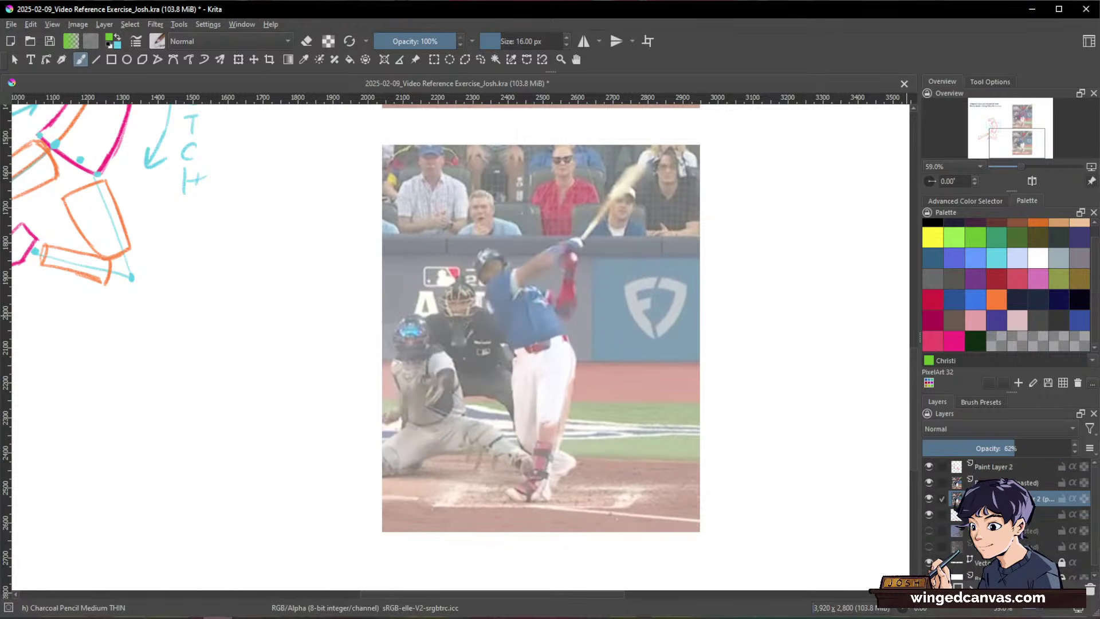
pyautogui.click(930, 588)
pyautogui.press('space')
pyautogui.moveTo(707, 186); pyautogui.dragTo(715, 207)
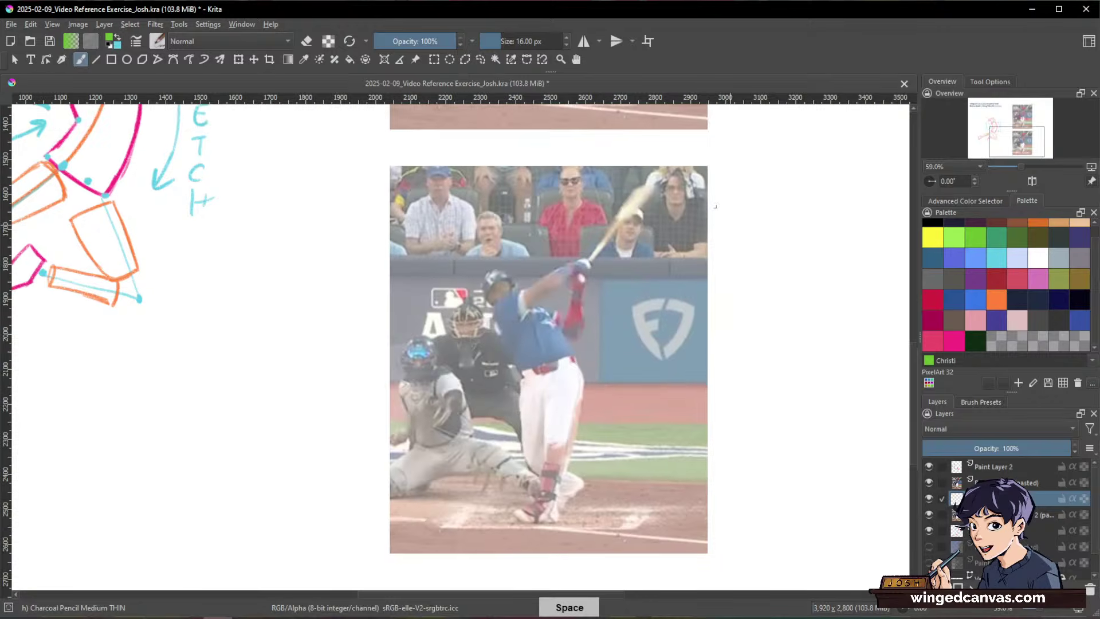
pyautogui.moveTo(674, 156)
pyautogui.mouseDown()
pyautogui.moveTo(574, 340)
pyautogui.moveTo(543, 494)
pyautogui.mouseUp()
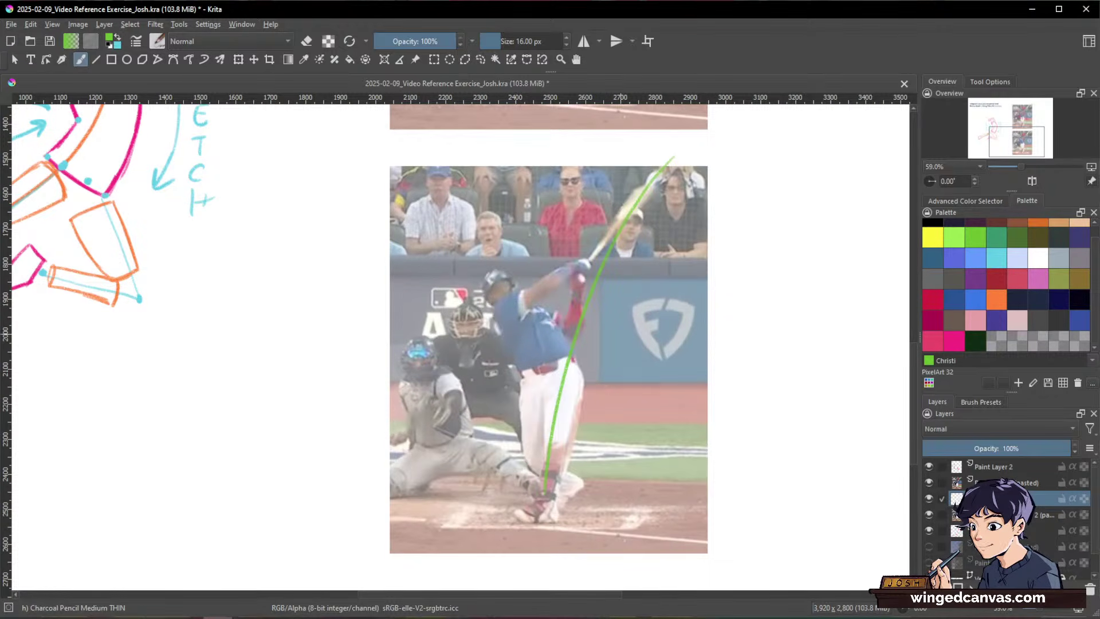
# Step: Lower the copied batter photo's opacity to 26% and make the green gesture line's layer active again
pyautogui.click(974, 516)
pyautogui.click(961, 448)
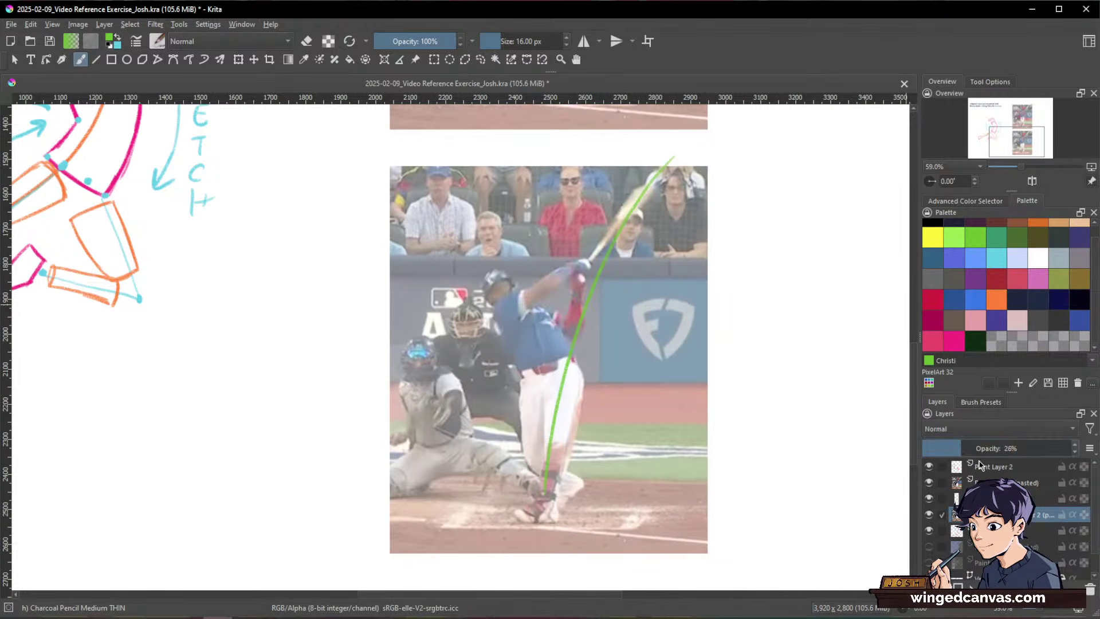
pyautogui.click(1020, 499)
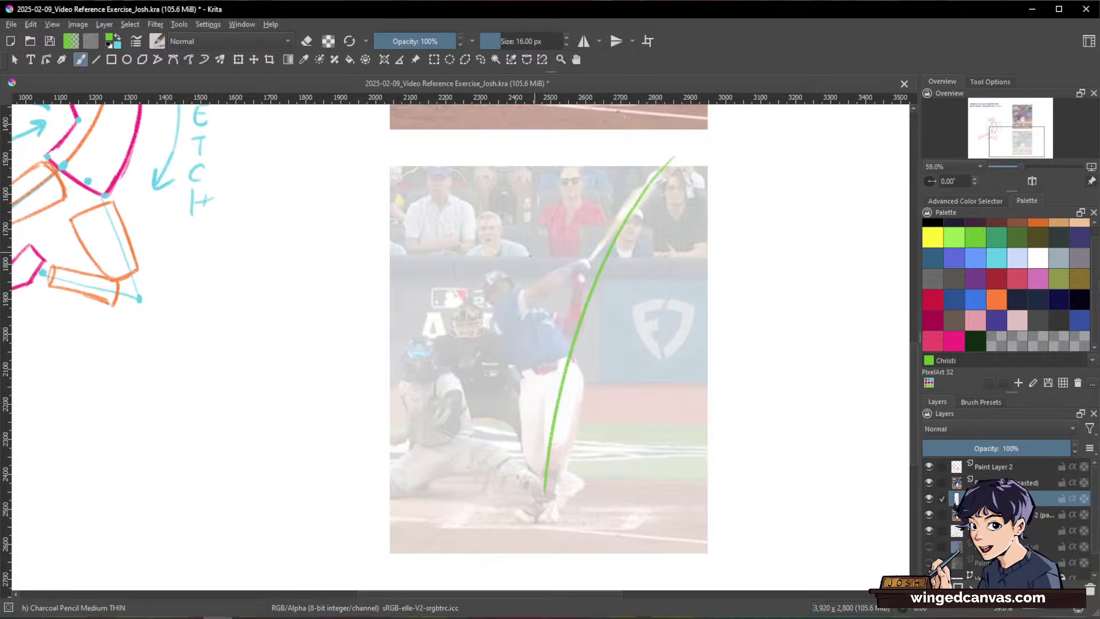
# Step: Mark the bat and foot ends of the gesture line with green dots and draw a double-headed arrow along its upper outer side
pyautogui.press('space')
pyautogui.rightClick(669, 163)
pyautogui.moveTo(543, 521)
pyautogui.mouseDown()
pyautogui.moveTo(544, 488)
pyautogui.moveTo(542, 517)
pyautogui.mouseUp()
pyautogui.moveTo(1065, 490)
pyautogui.moveTo(560, 241); pyautogui.dragTo(617, 181)
pyautogui.moveTo(597, 187)
pyautogui.mouseDown()
pyautogui.moveTo(611, 199)
pyautogui.moveTo(545, 267)
pyautogui.moveTo(557, 259)
pyautogui.mouseUp()
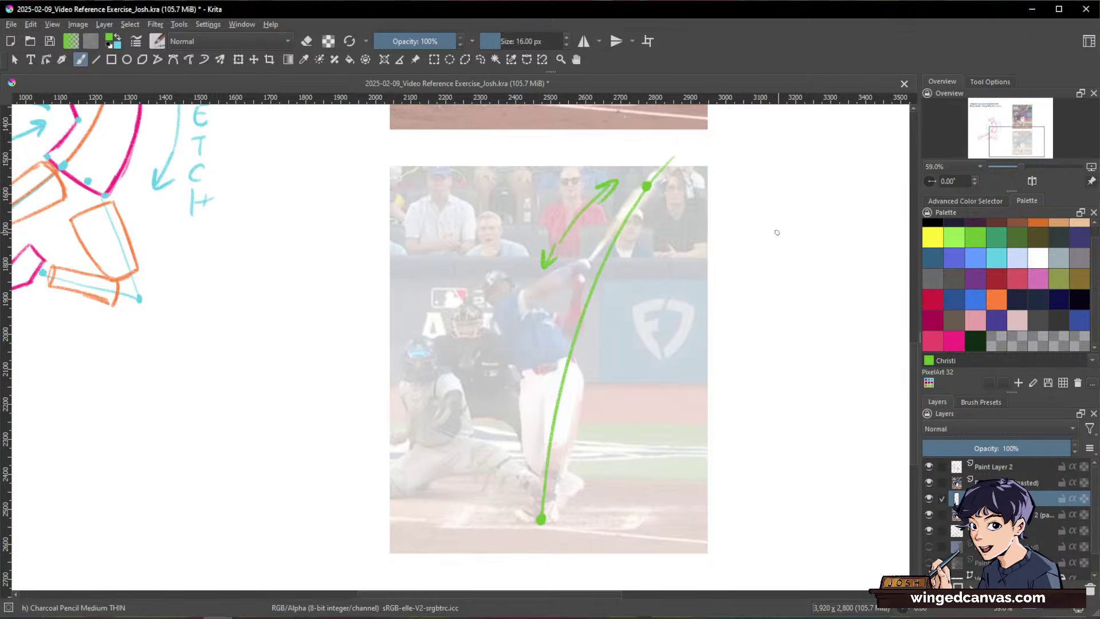
# Step: Draw two green arrows converging on the inner side of the gesture curve, over the blue wall logo
pyautogui.moveTo(791, 229)
pyautogui.mouseDown()
pyautogui.moveTo(638, 302)
pyautogui.moveTo(653, 304)
pyautogui.mouseUp()
pyautogui.moveTo(741, 447); pyautogui.dragTo(651, 338)
pyautogui.moveTo(646, 336); pyautogui.dragTo(661, 342)
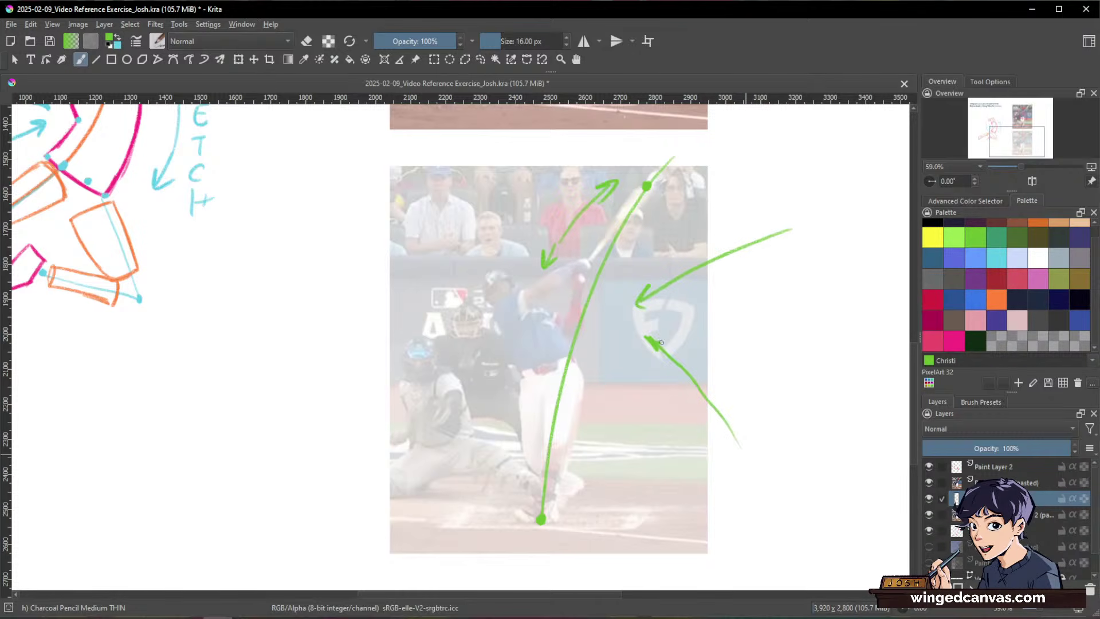
# Step: Write a vertical "PINCH" label beside the converging arrows and "stretch" along the double-headed arrow in green
pyautogui.moveTo(780, 259); pyautogui.dragTo(773, 284)
pyautogui.moveTo(778, 261); pyautogui.dragTo(782, 292)
pyautogui.moveTo(777, 293); pyautogui.dragTo(775, 310)
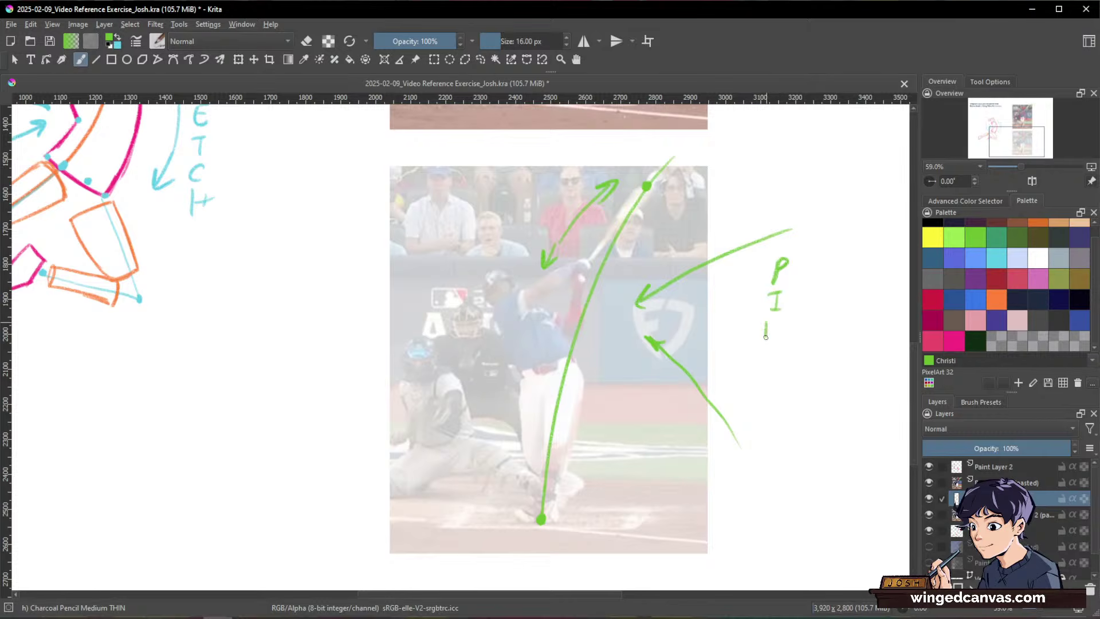
pyautogui.moveTo(789, 376); pyautogui.dragTo(789, 392)
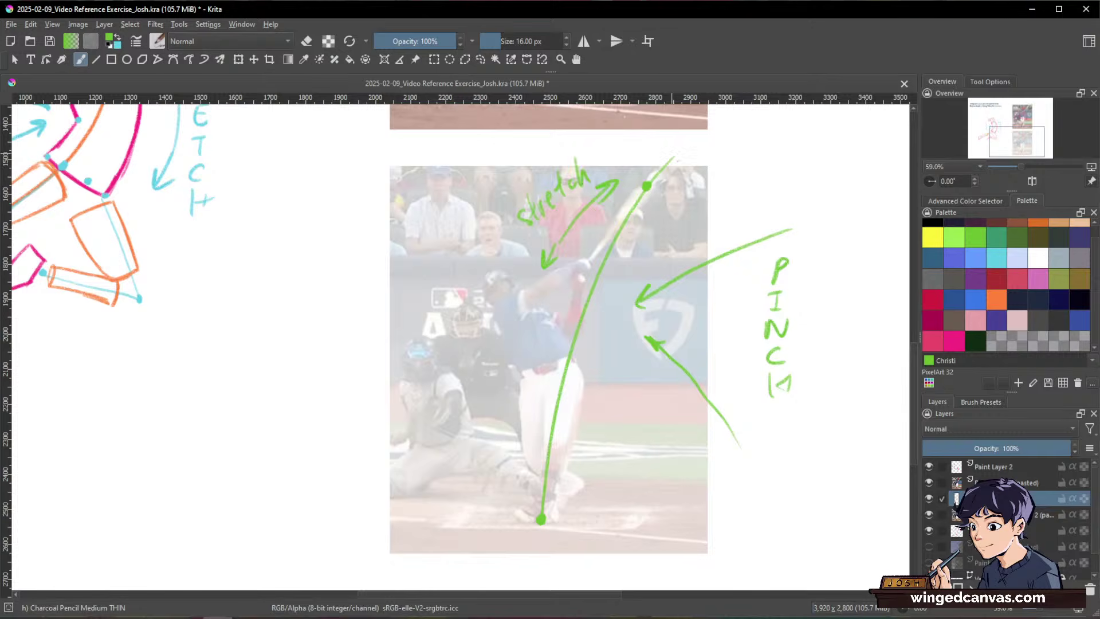
pyautogui.moveTo(743, 156)
pyautogui.mouseDown()
pyautogui.moveTo(766, 386)
pyautogui.moveTo(756, 147)
pyautogui.mouseUp()
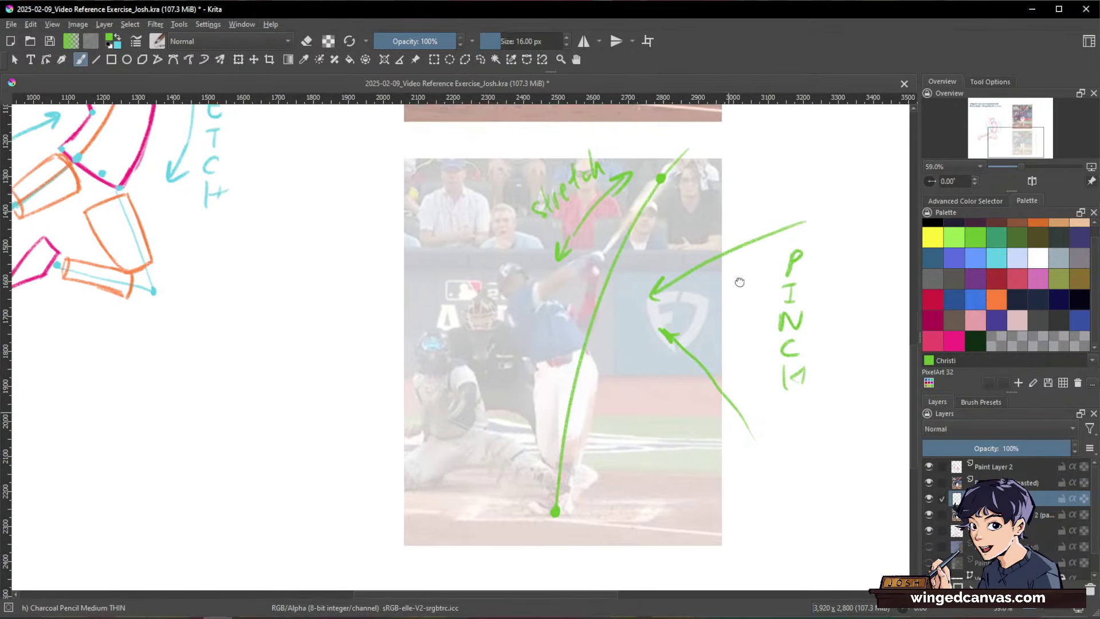
pyautogui.moveTo(740, 282); pyautogui.dragTo(742, 268)
pyautogui.moveTo(701, 333); pyautogui.dragTo(714, 297)
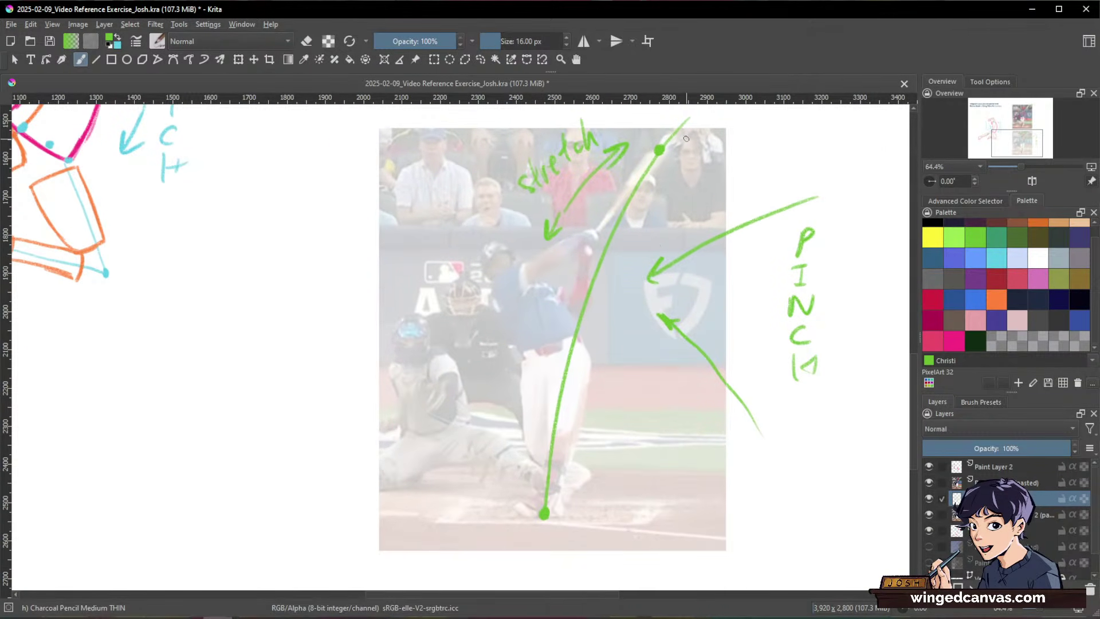
pyautogui.moveTo(629, 394); pyautogui.dragTo(643, 419)
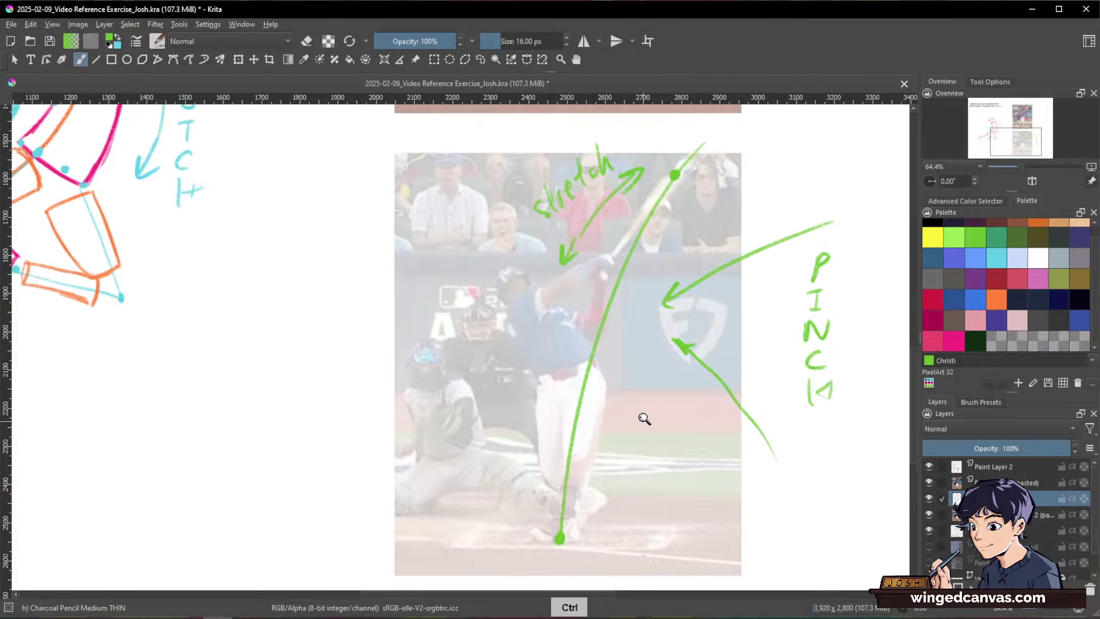
pyautogui.press('space')
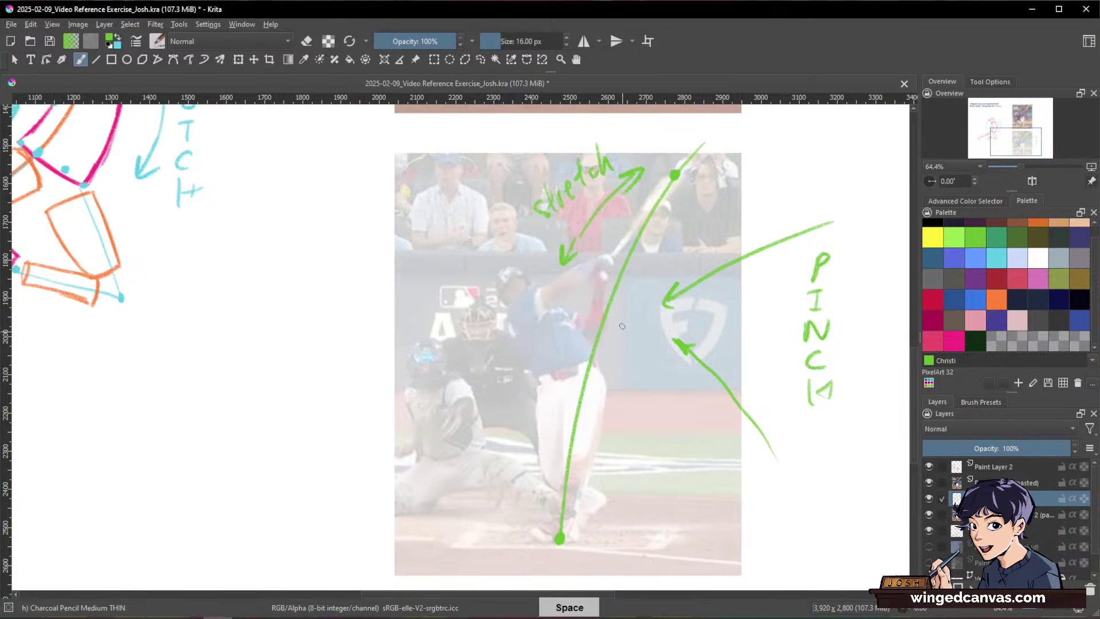
pyautogui.press('space')
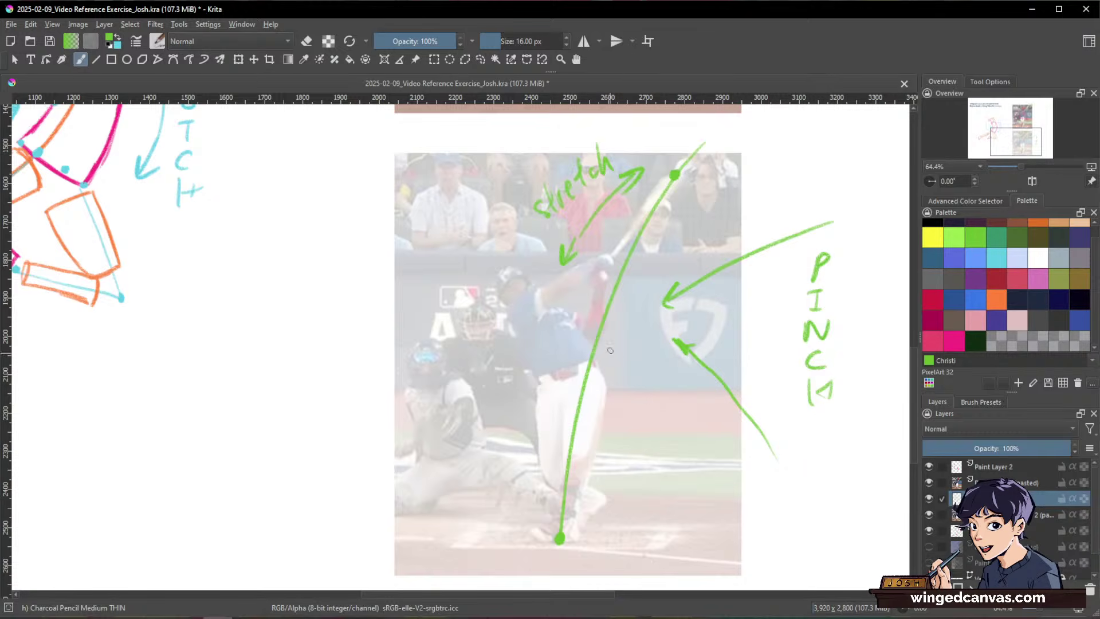
pyautogui.press('space')
pyautogui.press('space')
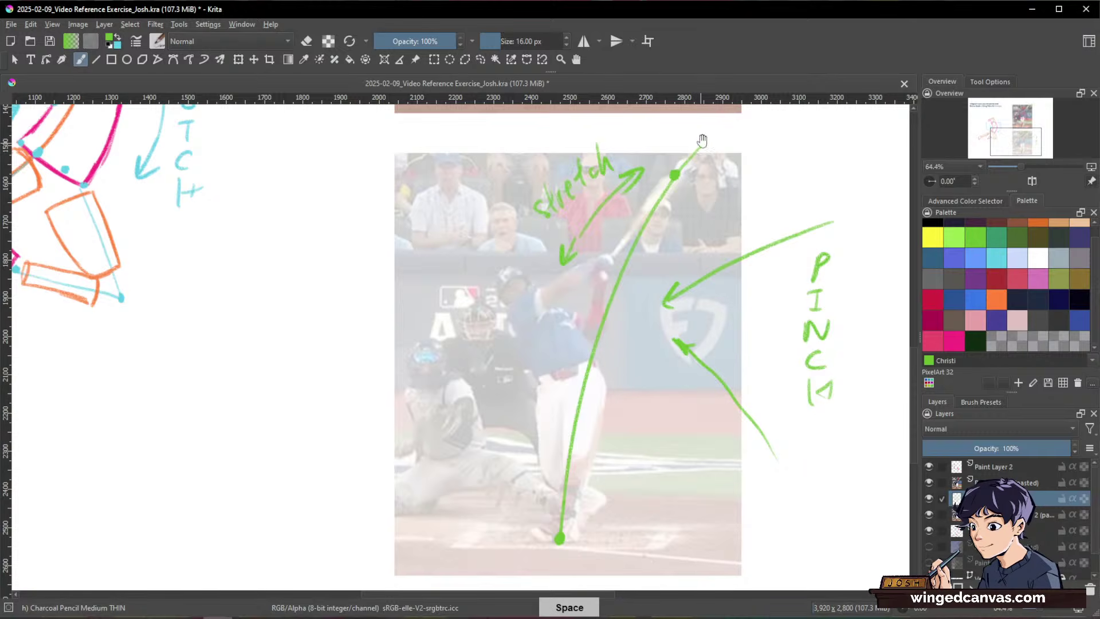
# Step: Compare the action lines and the pinch and stretch annotations on the two batter reference photos
pyautogui.press('space')
pyautogui.rightClick(514, 288)
pyautogui.press('space')
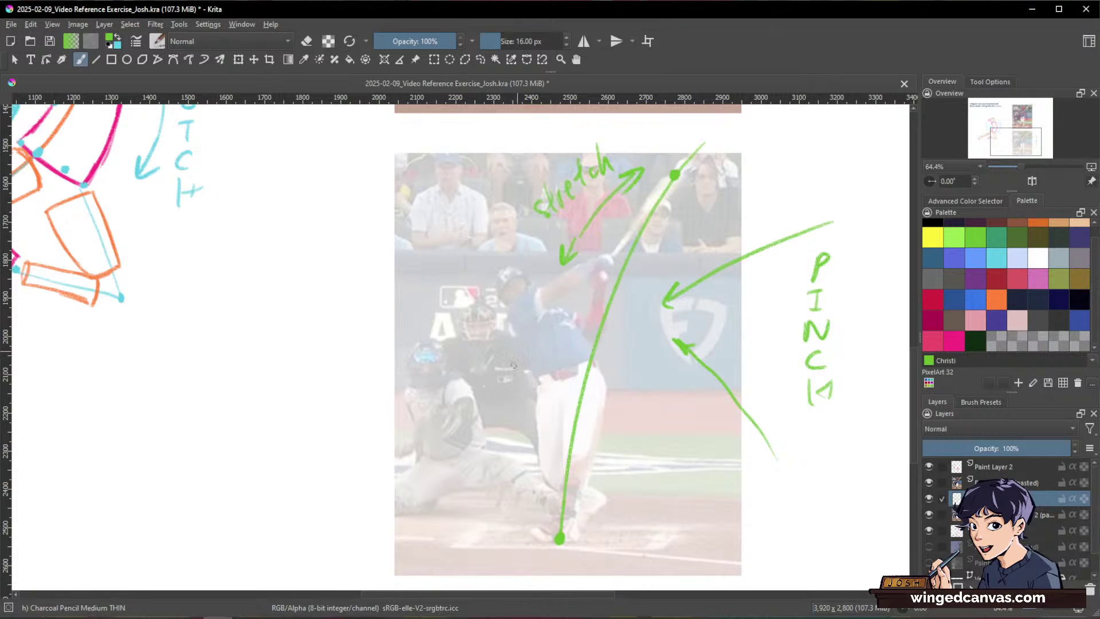
pyautogui.press('space')
pyautogui.press('space')
pyautogui.press('space')
pyautogui.moveTo(712, 207)
pyautogui.mouseDown()
pyautogui.moveTo(719, 361)
pyautogui.moveTo(690, 570)
pyautogui.mouseUp()
pyautogui.moveTo(732, 238); pyautogui.dragTo(790, 346)
pyautogui.press('space')
pyautogui.moveTo(585, 294); pyautogui.dragTo(587, 247)
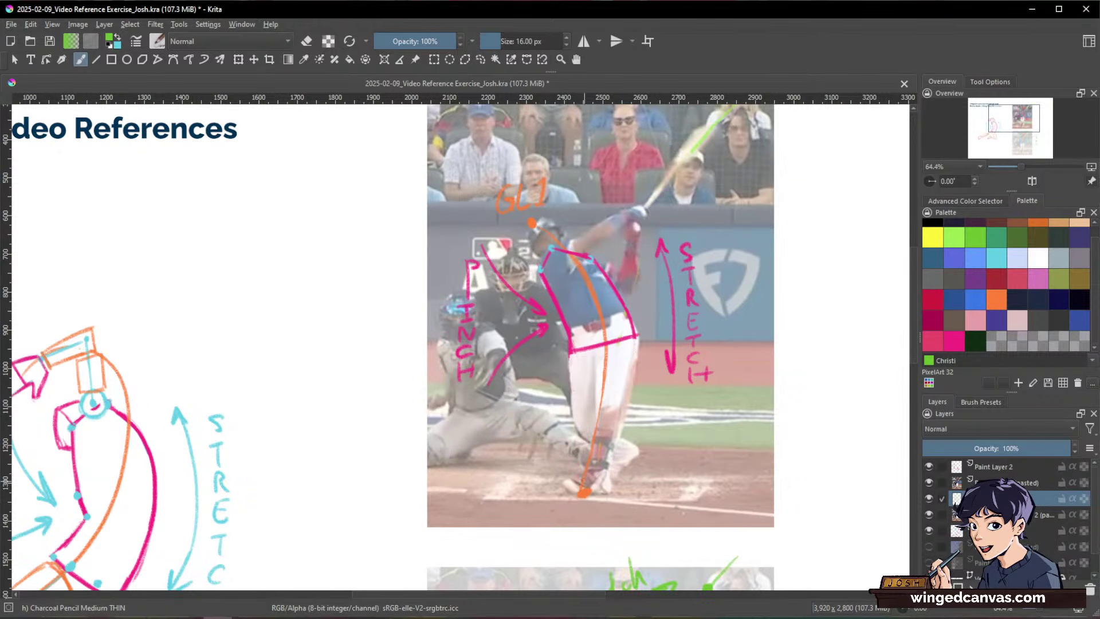
pyautogui.rightClick(531, 220)
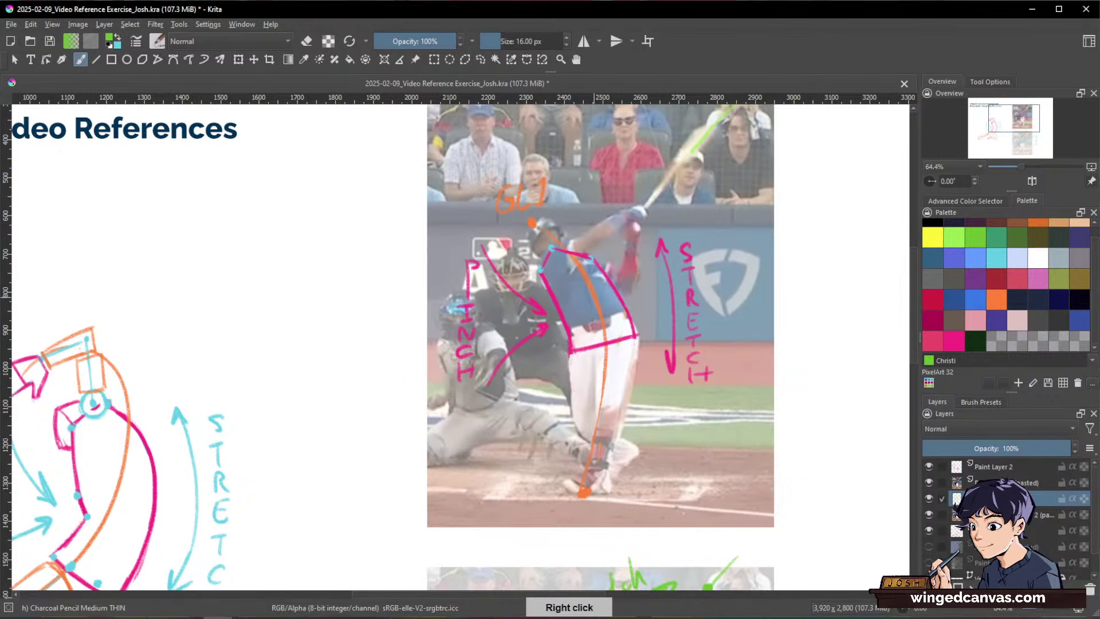
pyautogui.press('space')
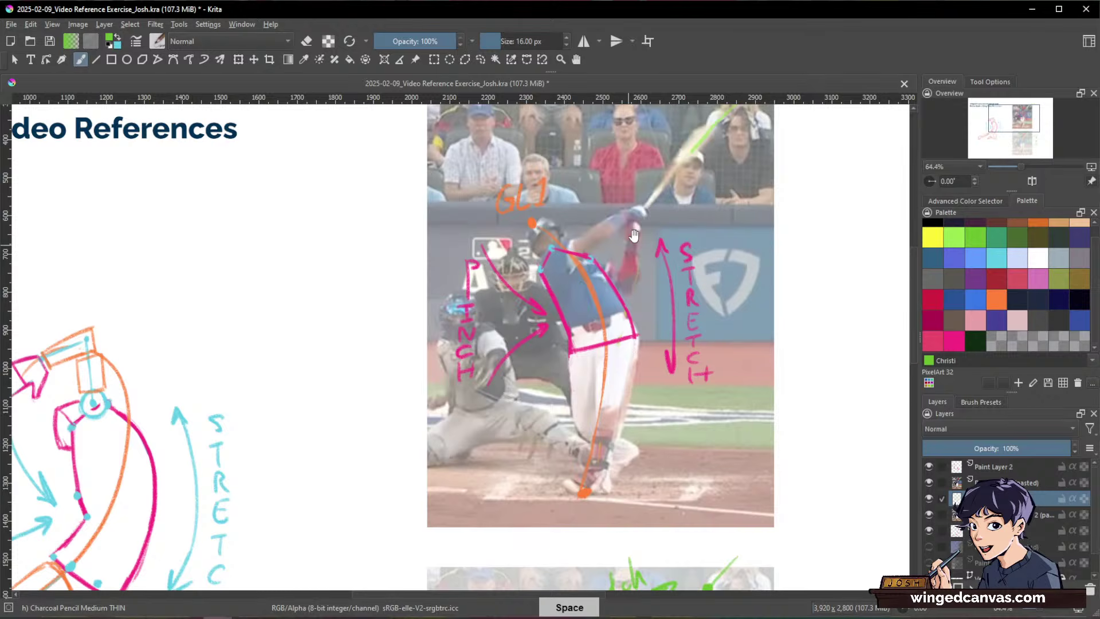
pyautogui.moveTo(730, 126); pyautogui.dragTo(691, 184)
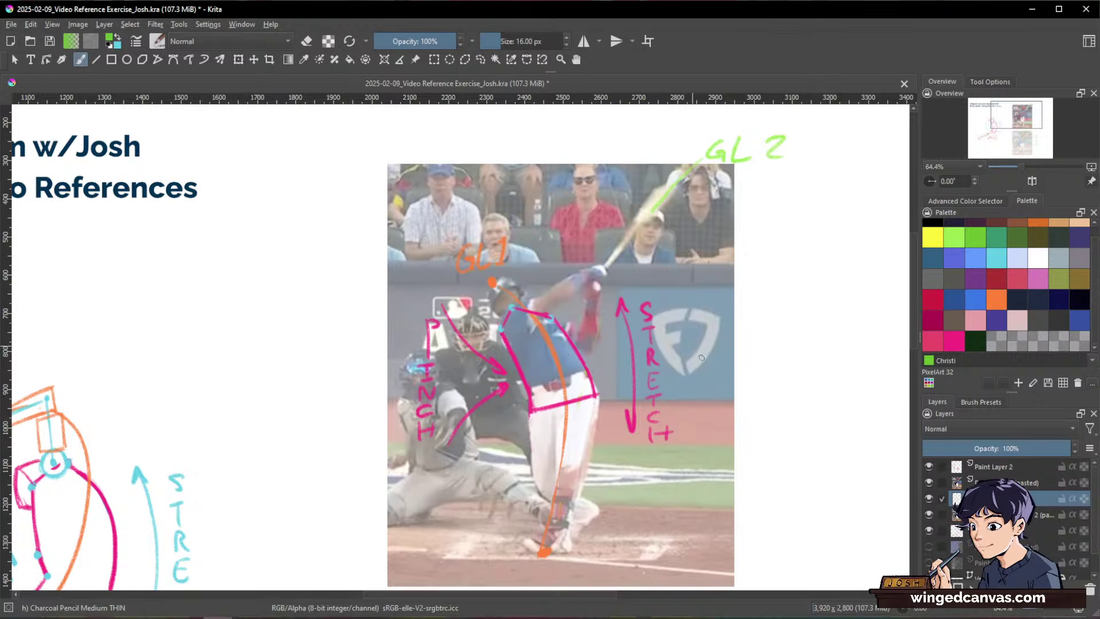
pyautogui.press('space')
pyautogui.moveTo(770, 483); pyautogui.dragTo(772, 162)
pyautogui.moveTo(753, 447); pyautogui.dragTo(756, 314)
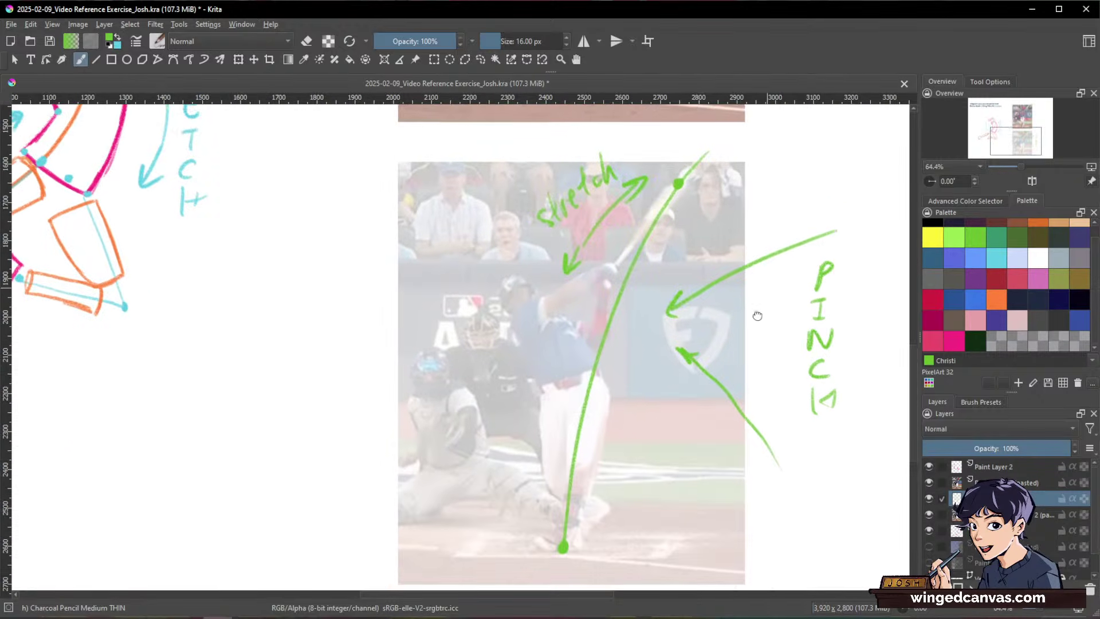
pyautogui.press('space')
pyautogui.rightClick(690, 175)
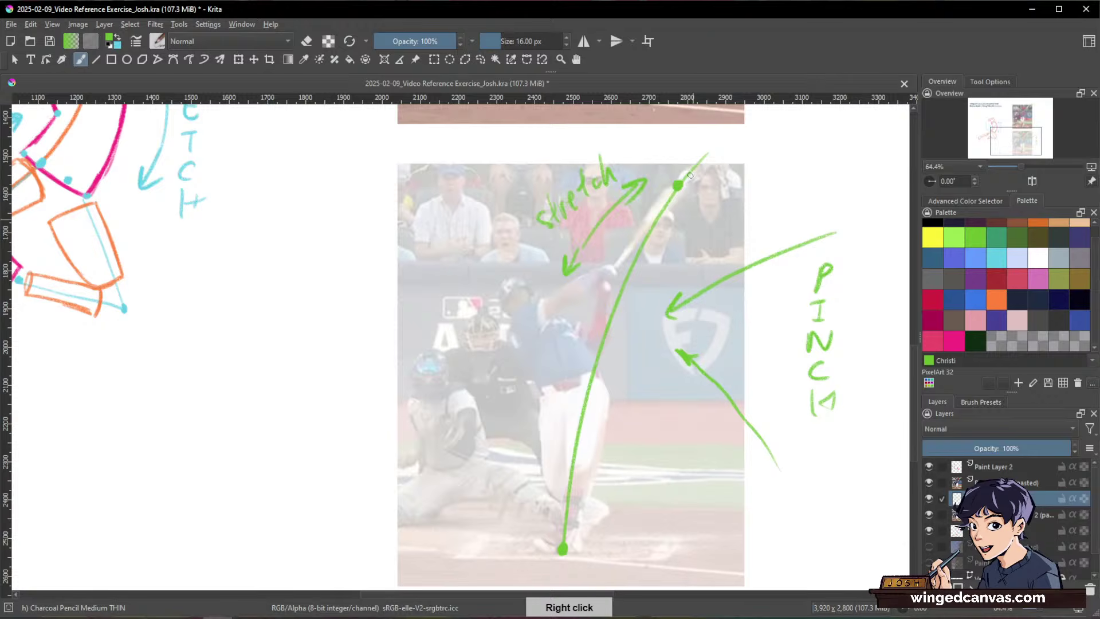
pyautogui.press('space')
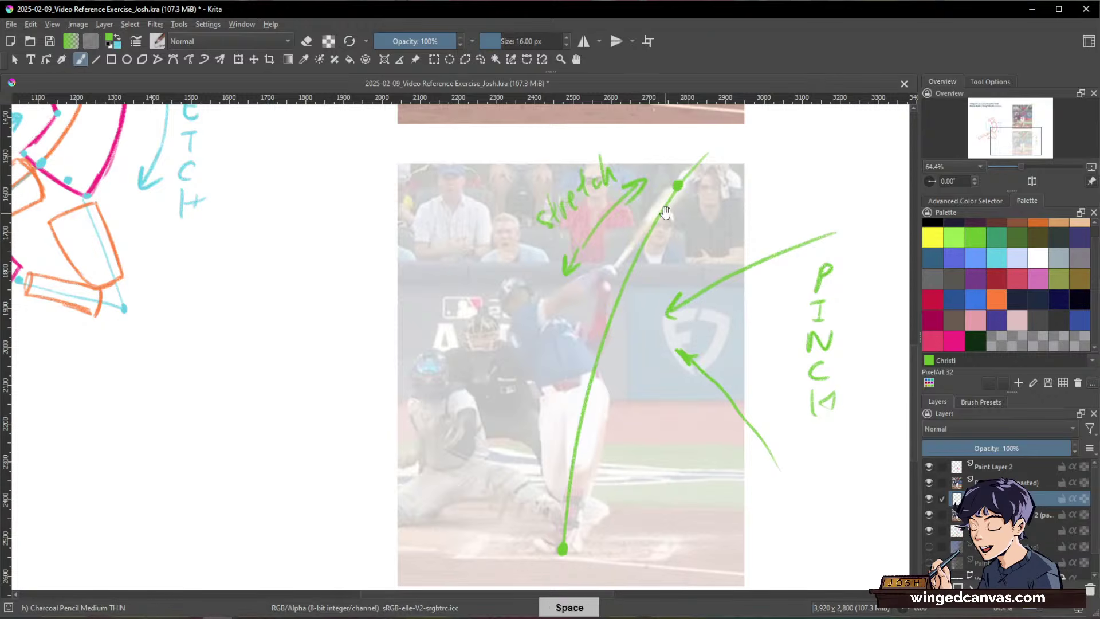
pyautogui.press('ctrl')
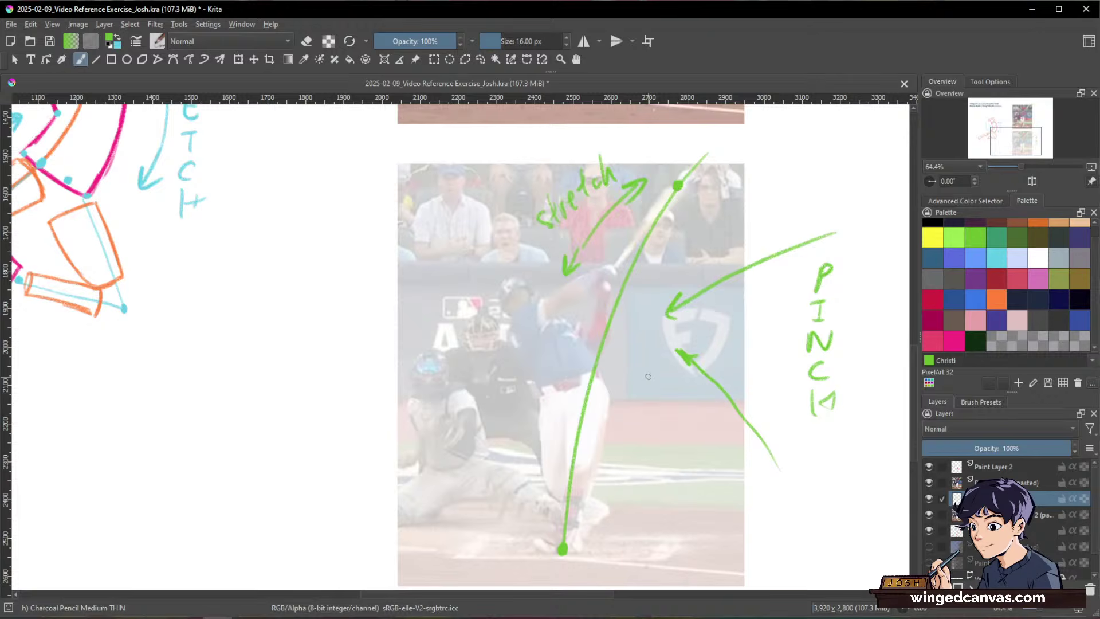
# Step: On Paint Layer 2, draw a light blue shoulder circle on the upper photo's batter and the raised upper arm line with a 9.09 px brush
pyautogui.press('space')
pyautogui.moveTo(778, 255); pyautogui.dragTo(793, 476)
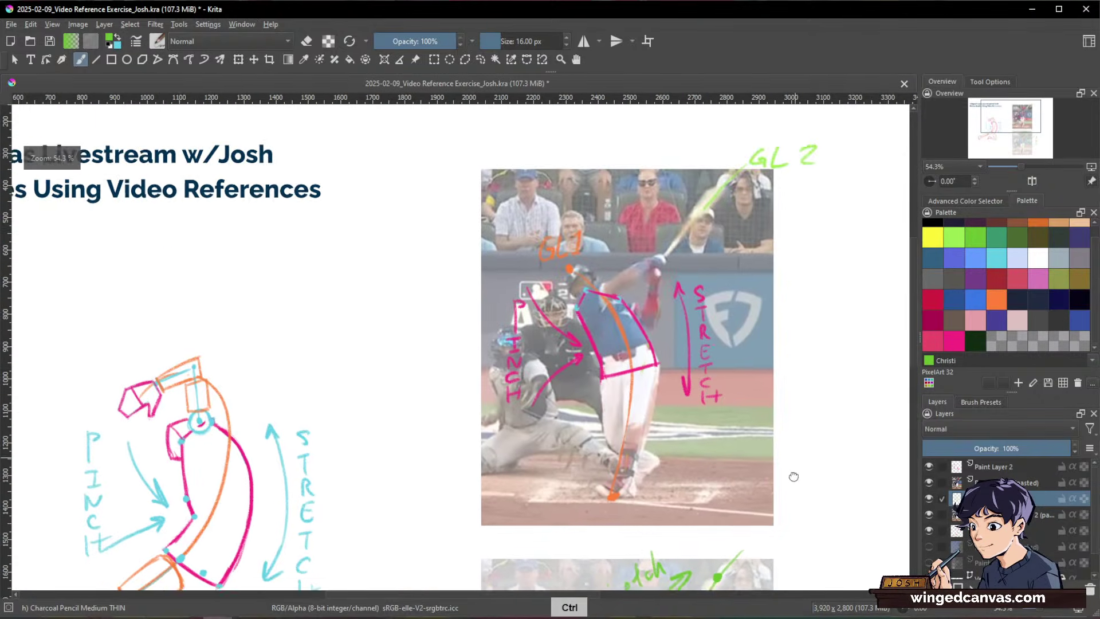
pyautogui.moveTo(731, 405); pyautogui.dragTo(751, 367)
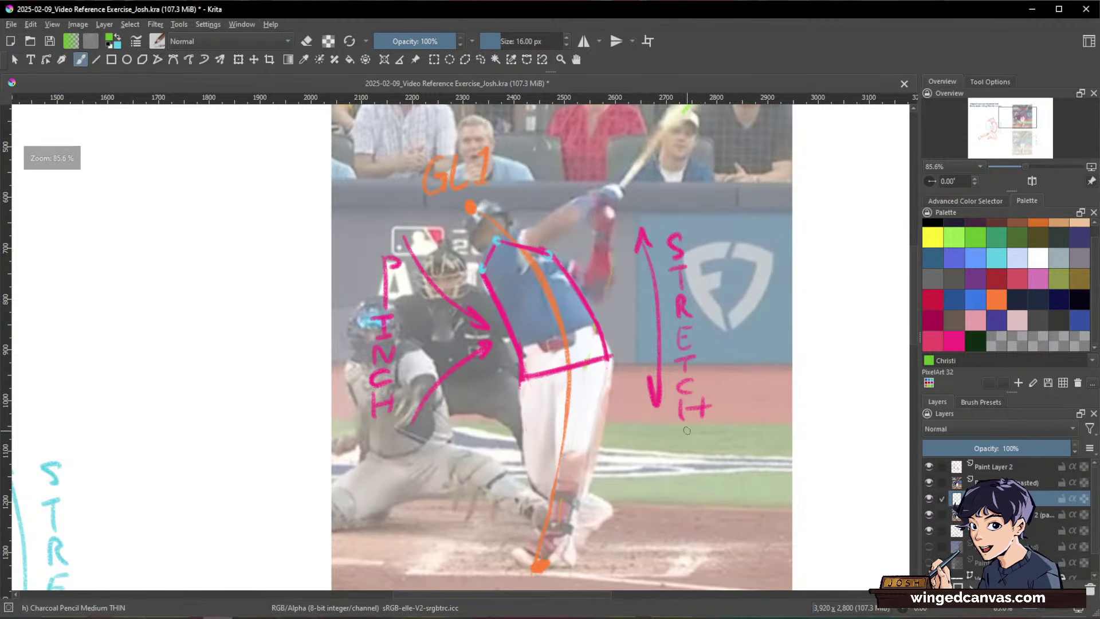
pyautogui.click(998, 467)
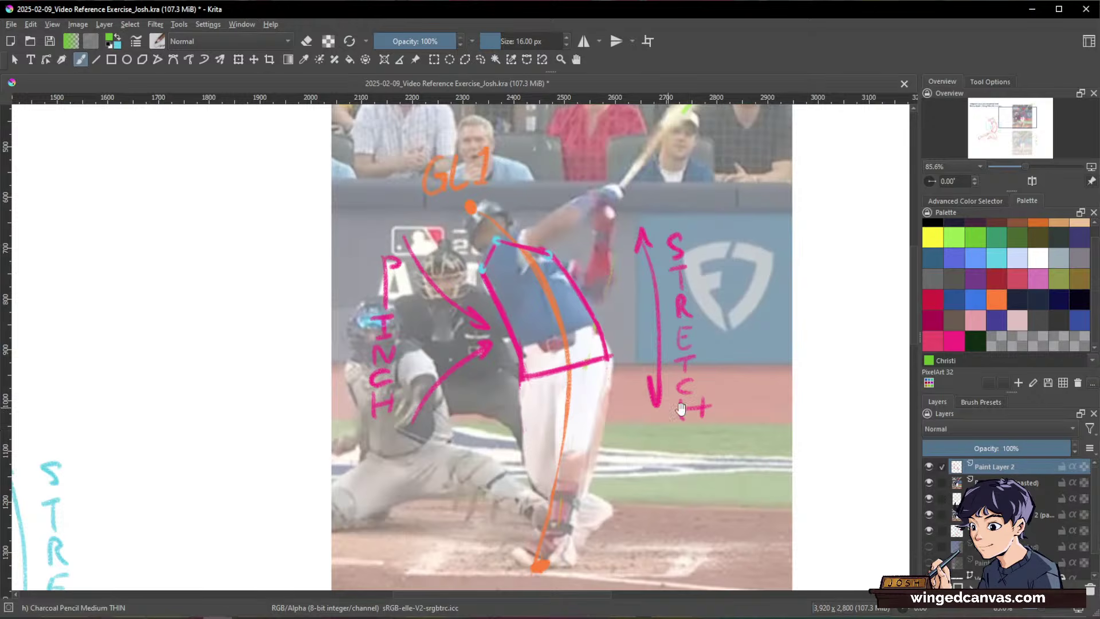
pyautogui.moveTo(680, 408)
pyautogui.mouseDown()
pyautogui.moveTo(726, 361)
pyautogui.moveTo(702, 319)
pyautogui.moveTo(678, 321)
pyautogui.mouseUp()
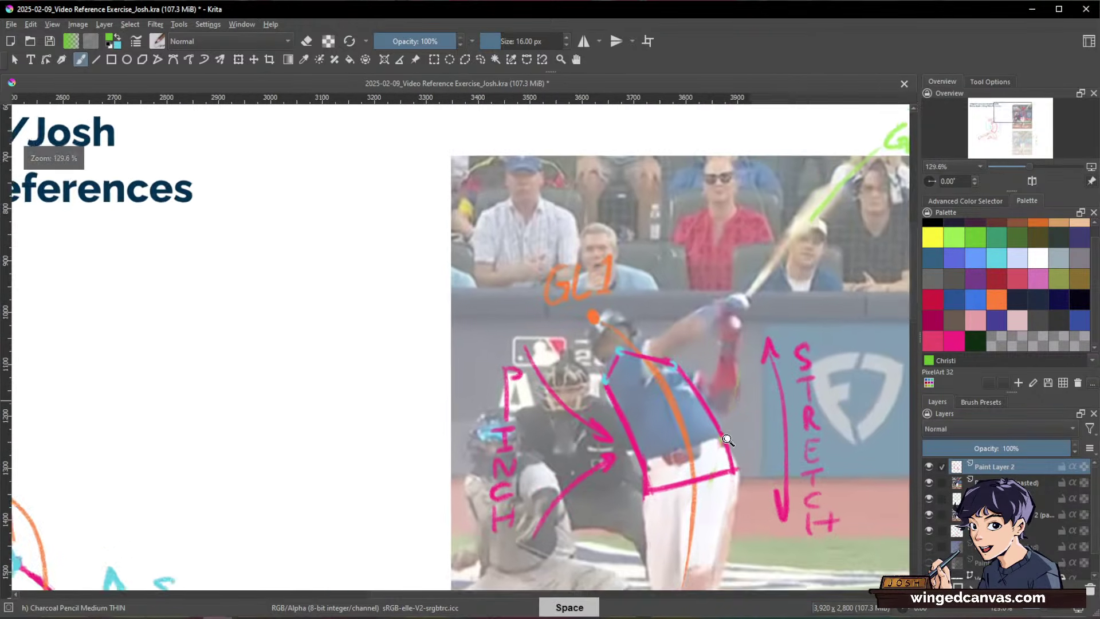
pyautogui.moveTo(727, 440); pyautogui.dragTo(695, 498)
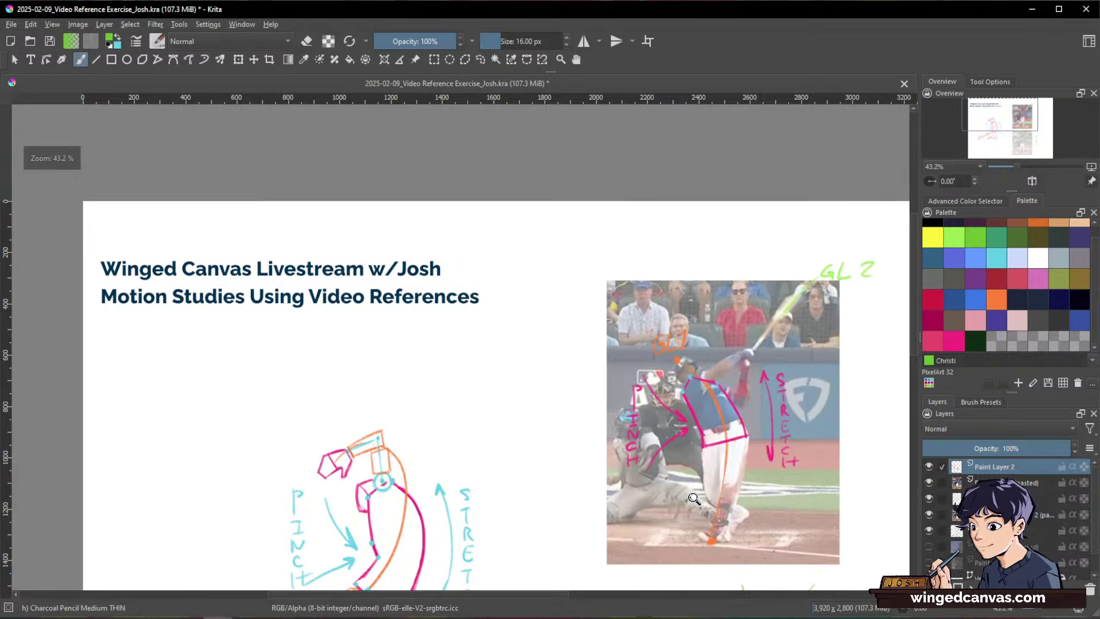
pyautogui.moveTo(753, 373); pyautogui.dragTo(761, 320)
pyautogui.moveTo(734, 471); pyautogui.dragTo(731, 377)
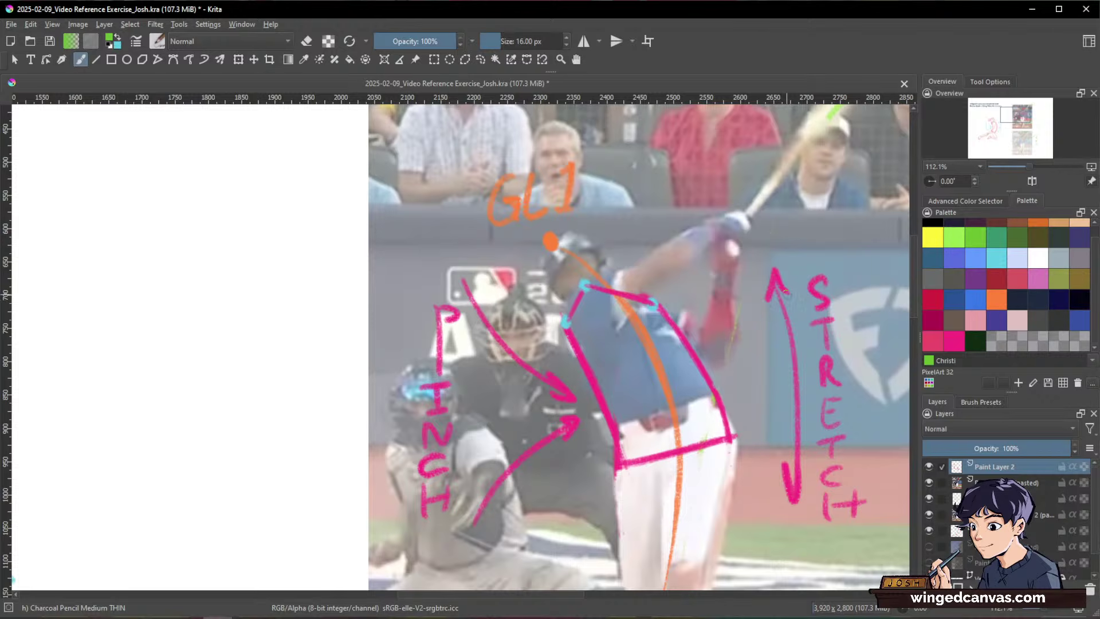
pyautogui.press('x')
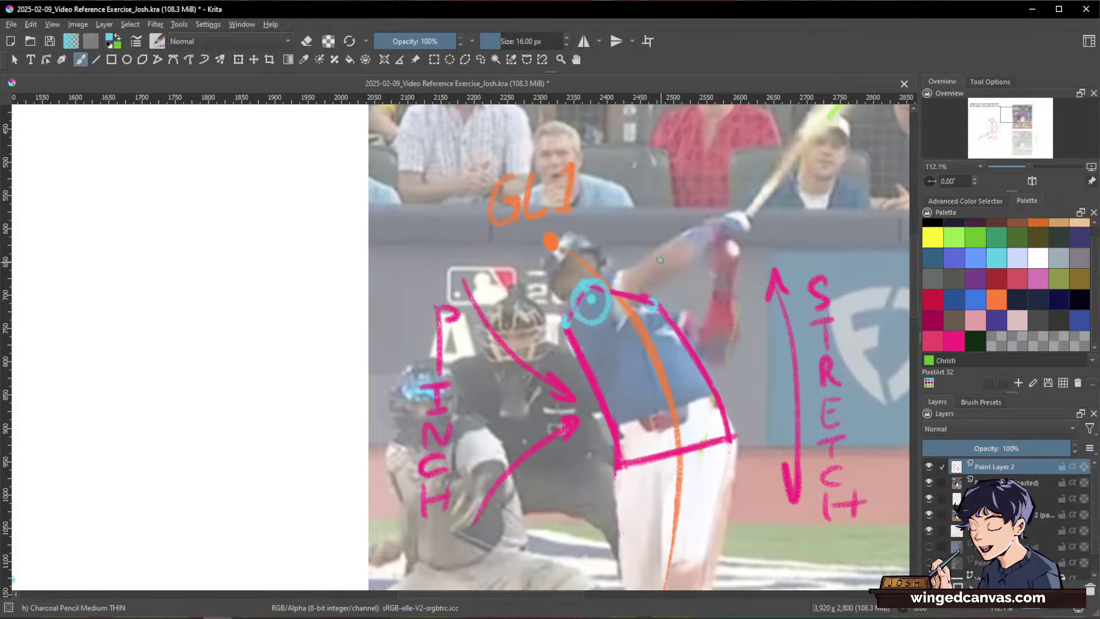
pyautogui.moveTo(506, 46); pyautogui.dragTo(497, 51)
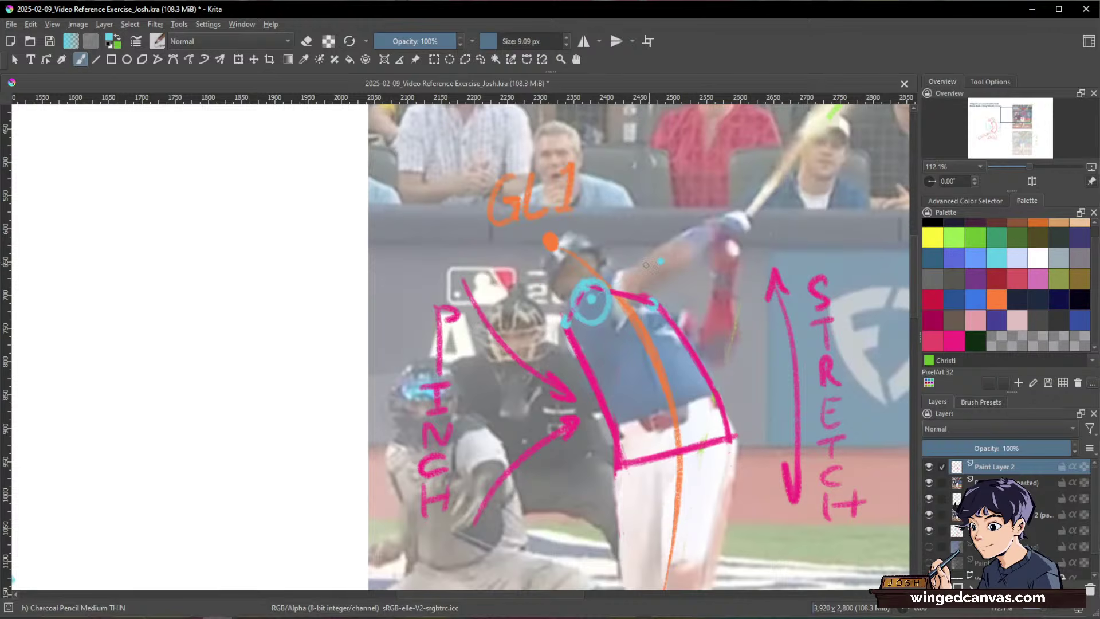
pyautogui.moveTo(592, 297); pyautogui.dragTo(646, 266)
# Step: Fade the pasted photo layer to 29% opacity and extend the raised arm on Paint Layer 2 from the elbow dot to the wrist
pyautogui.click(997, 482)
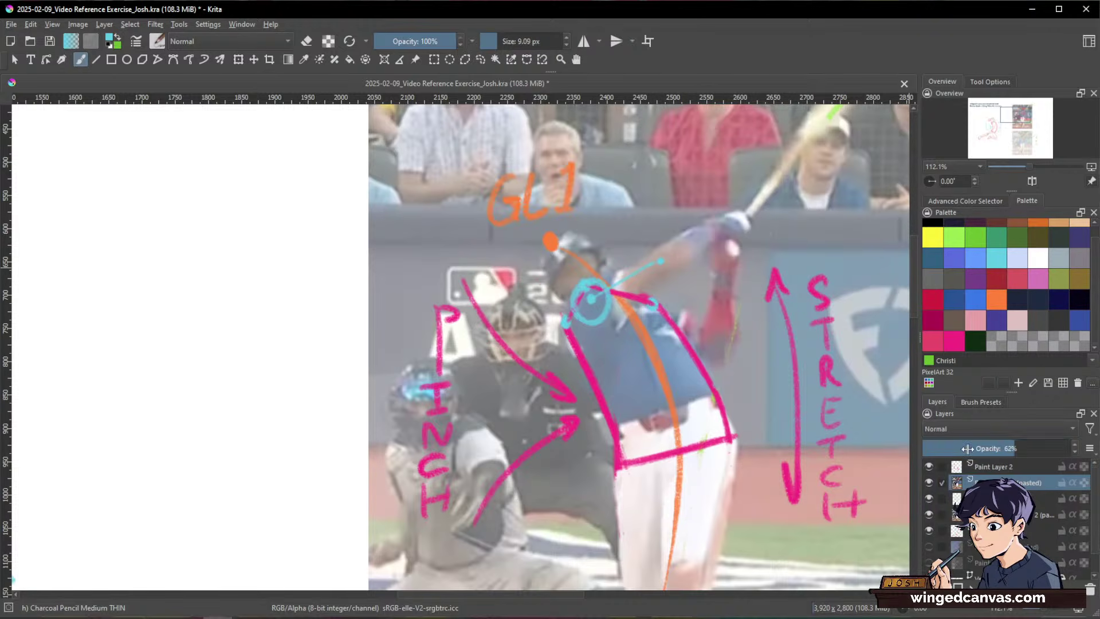
pyautogui.moveTo(985, 449); pyautogui.dragTo(968, 448)
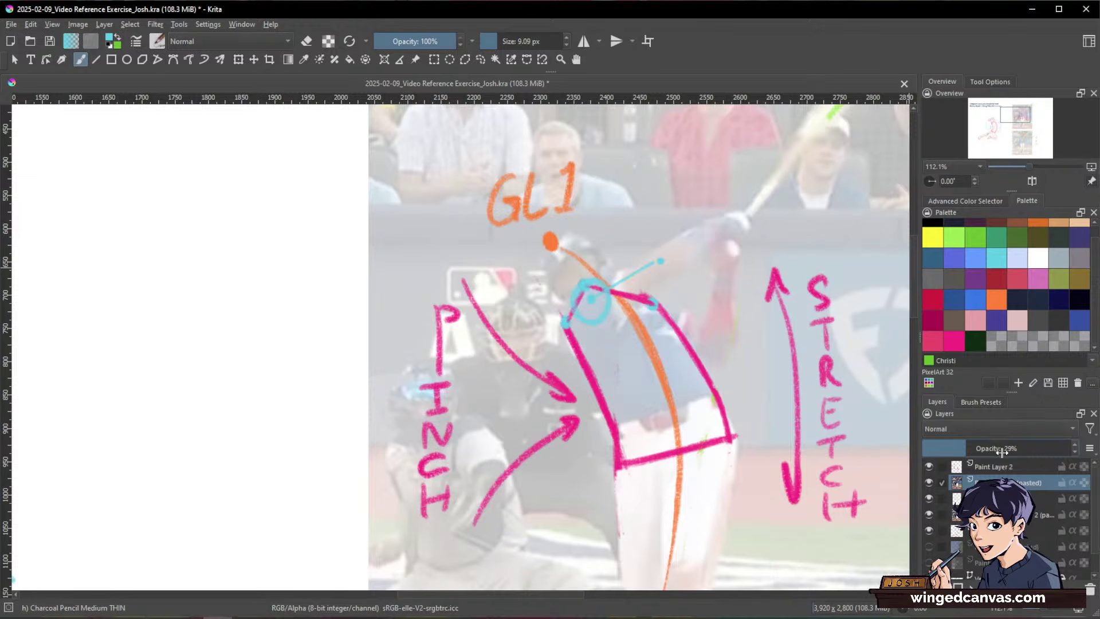
pyautogui.click(1000, 466)
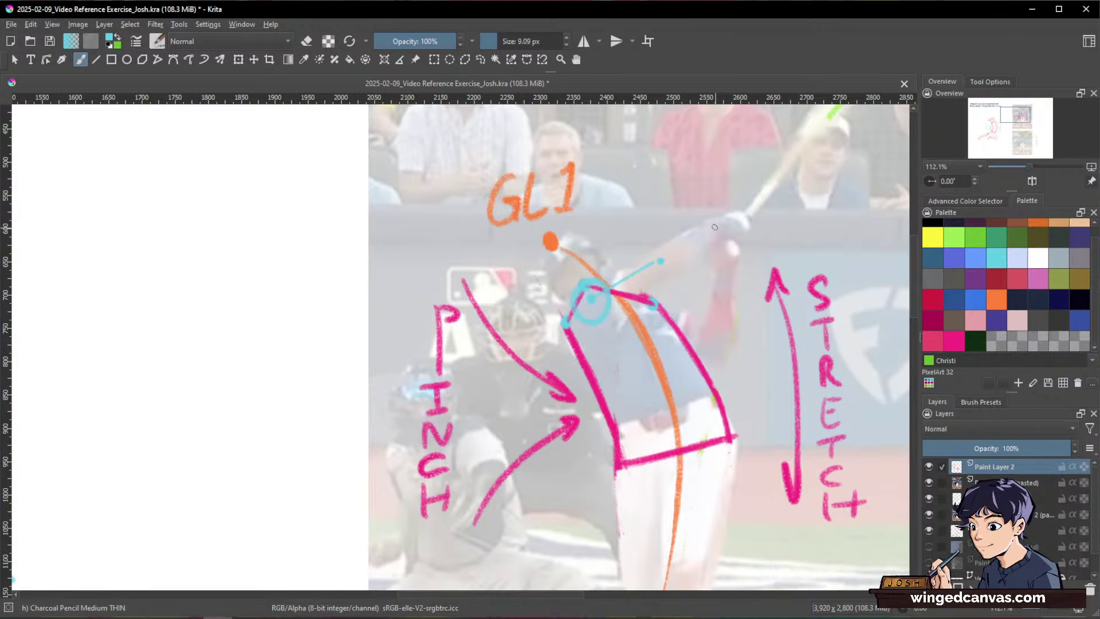
pyautogui.moveTo(713, 228); pyautogui.dragTo(715, 234)
pyautogui.moveTo(662, 260); pyautogui.dragTo(716, 234)
# Step: Mark the batter's other shoulder with a light blue dot and raise the photo layer's opacity to 63%
pyautogui.press('space')
pyautogui.moveTo(841, 314); pyautogui.dragTo(831, 271)
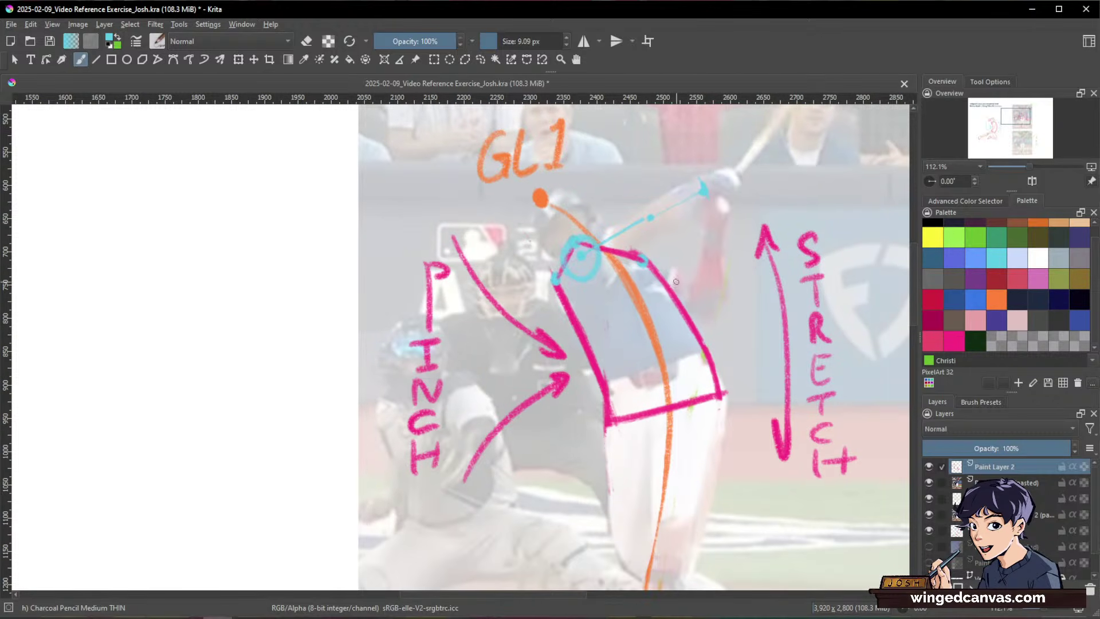
pyautogui.click(640, 272)
pyautogui.hotkey('ctrl', 'z')
pyautogui.click(1002, 483)
pyautogui.moveTo(1006, 447); pyautogui.dragTo(1016, 449)
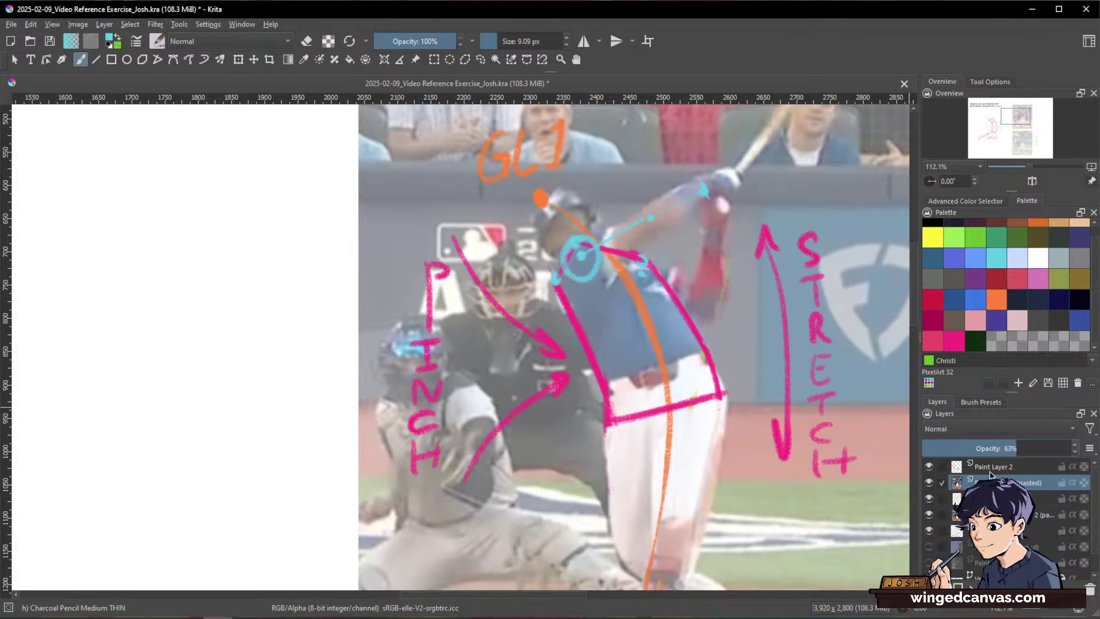
pyautogui.click(991, 467)
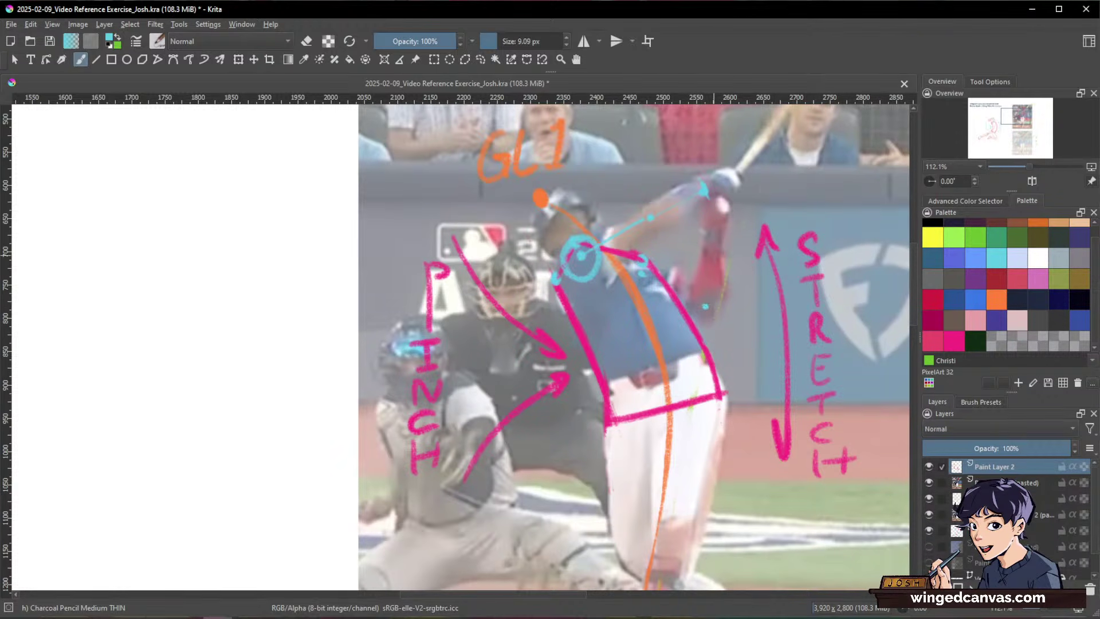
# Step: Draw the red-sleeved arm's light blue skeleton on Paint Layer 2, from the shoulder through an elbow dot and up the forearm
pyautogui.press('space')
pyautogui.moveTo(714, 236); pyautogui.dragTo(706, 303)
pyautogui.moveTo(647, 278); pyautogui.dragTo(704, 306)
pyautogui.press('space')
pyautogui.press('space')
pyautogui.hotkey('ctrl', '+')
pyautogui.rightClick(781, 288)
pyautogui.moveTo(782, 288)
pyautogui.mouseDown()
pyautogui.moveTo(724, 313)
pyautogui.moveTo(723, 330)
pyautogui.moveTo(746, 349)
pyautogui.mouseUp()
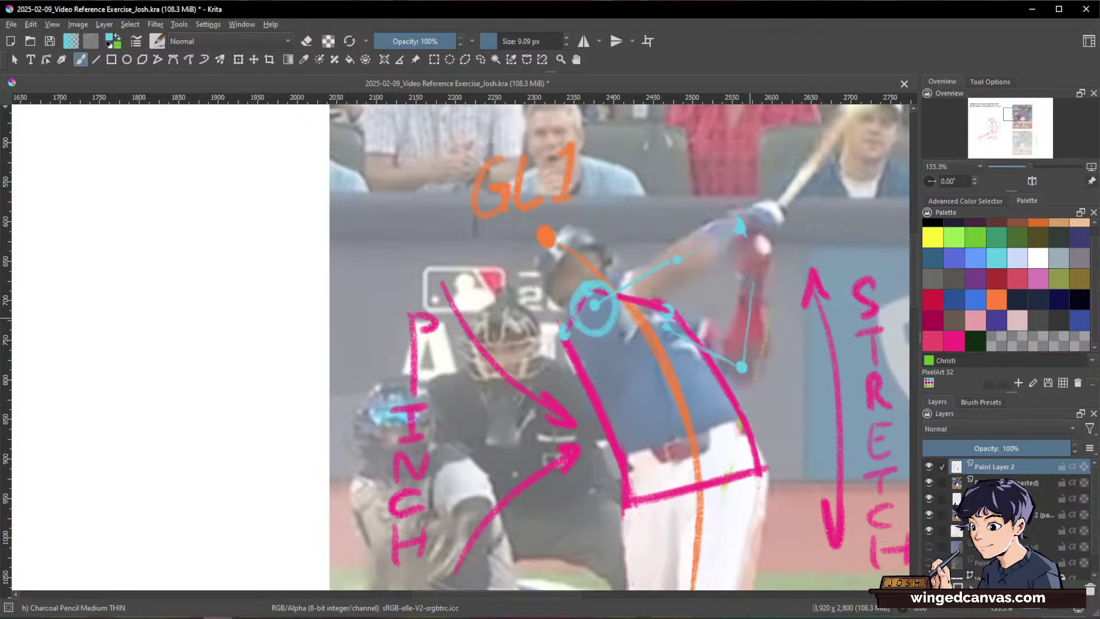
# Step: Outline both of the batter's hands at the bat grip as simple magenta shapes with a 10 px brush
pyautogui.press('space')
pyautogui.press('space')
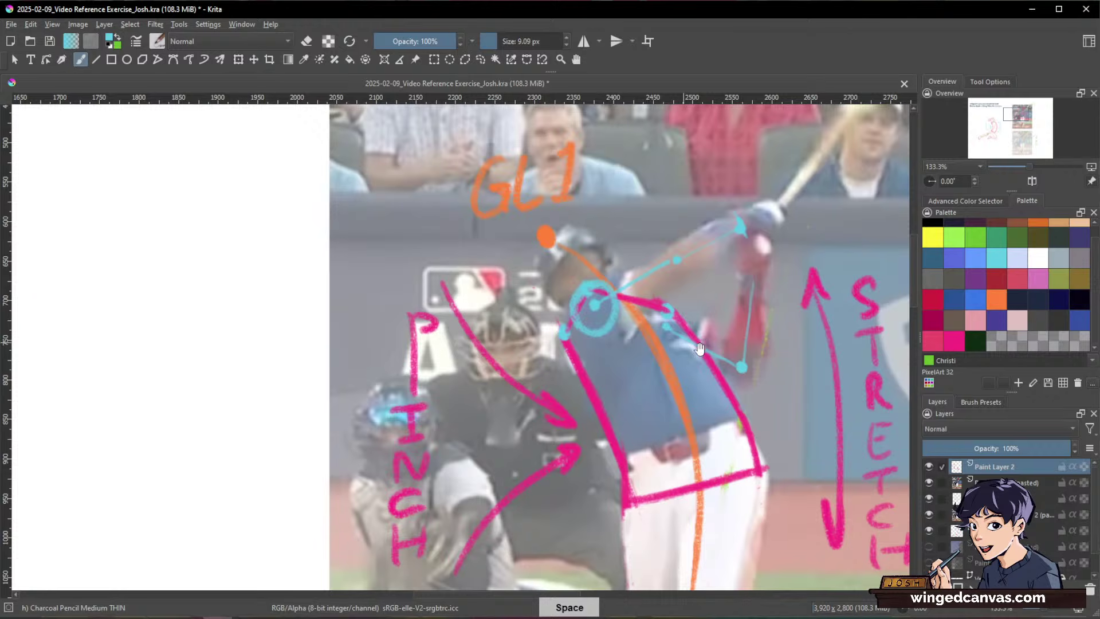
pyautogui.moveTo(700, 344); pyautogui.dragTo(702, 376)
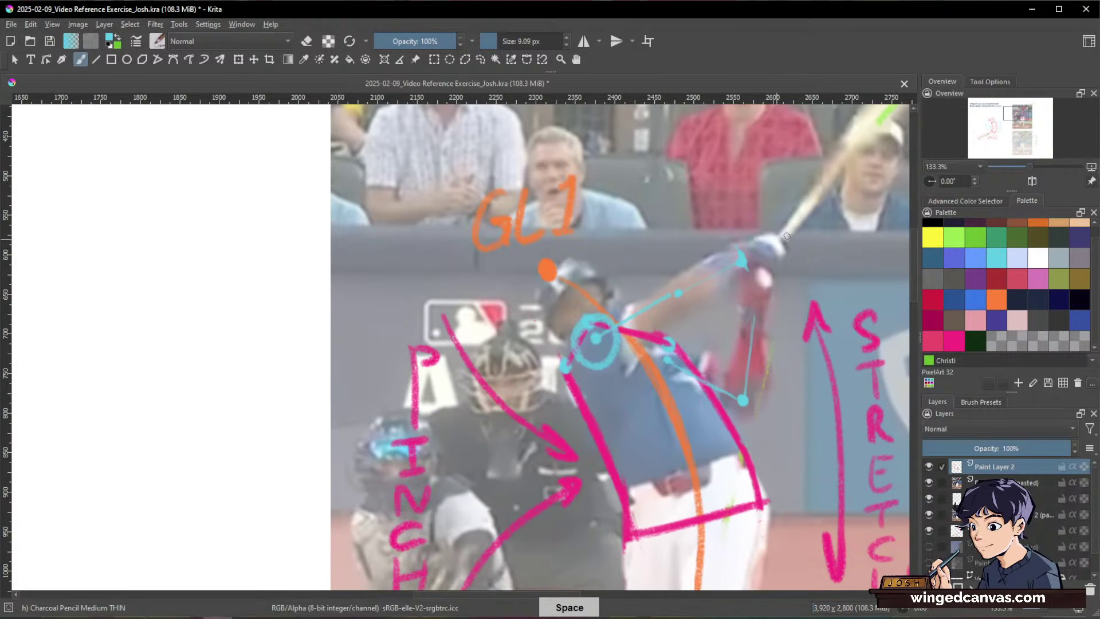
pyautogui.moveTo(786, 235); pyautogui.dragTo(754, 260)
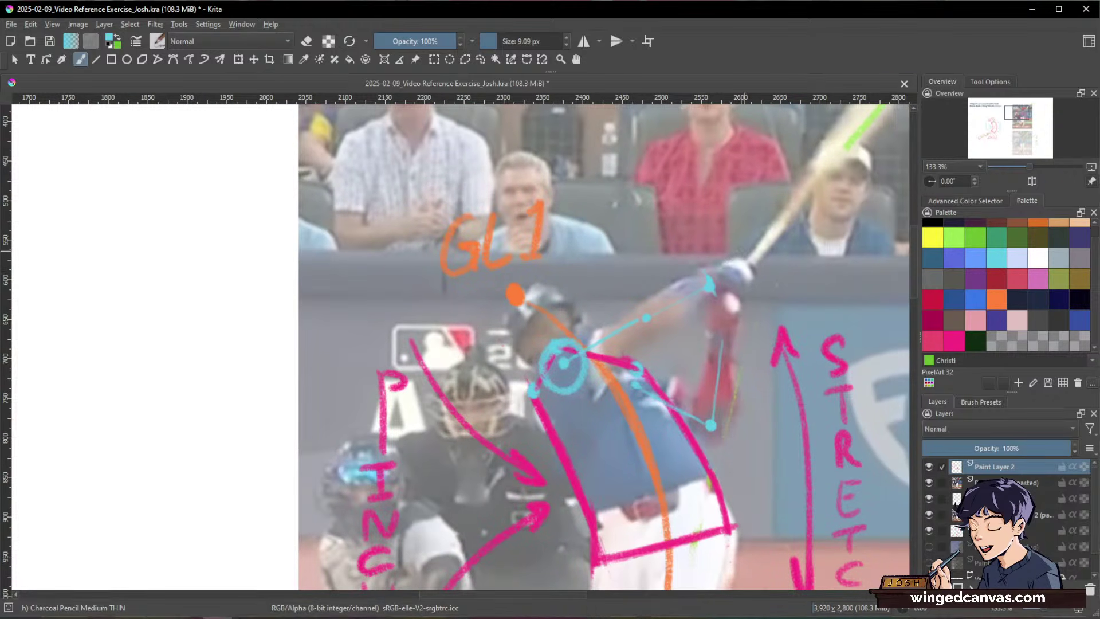
pyautogui.press('e')
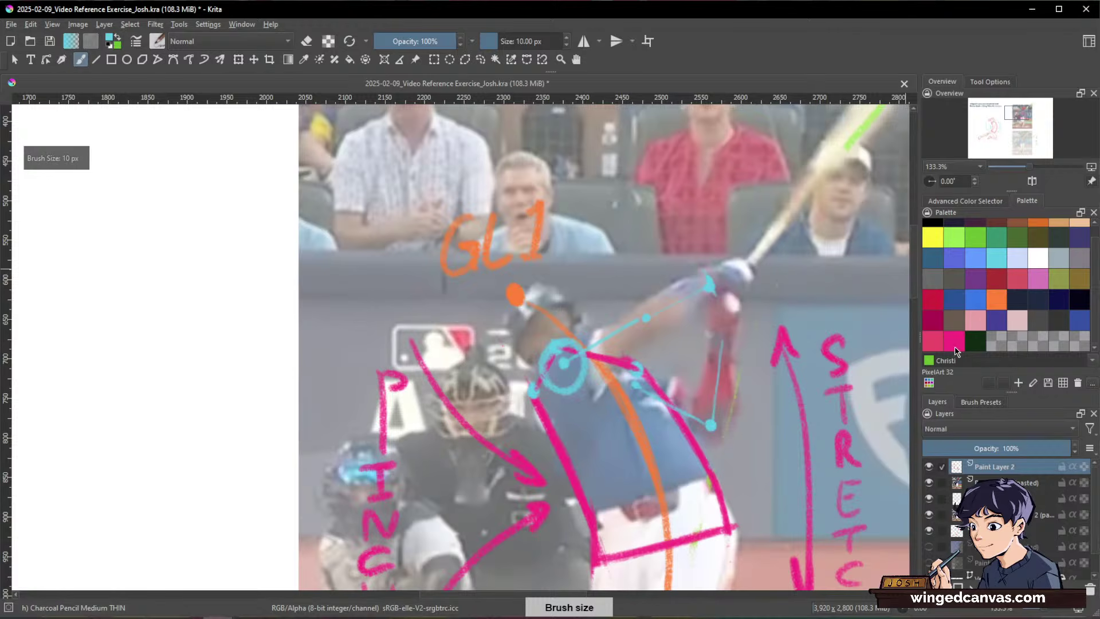
pyautogui.press('e')
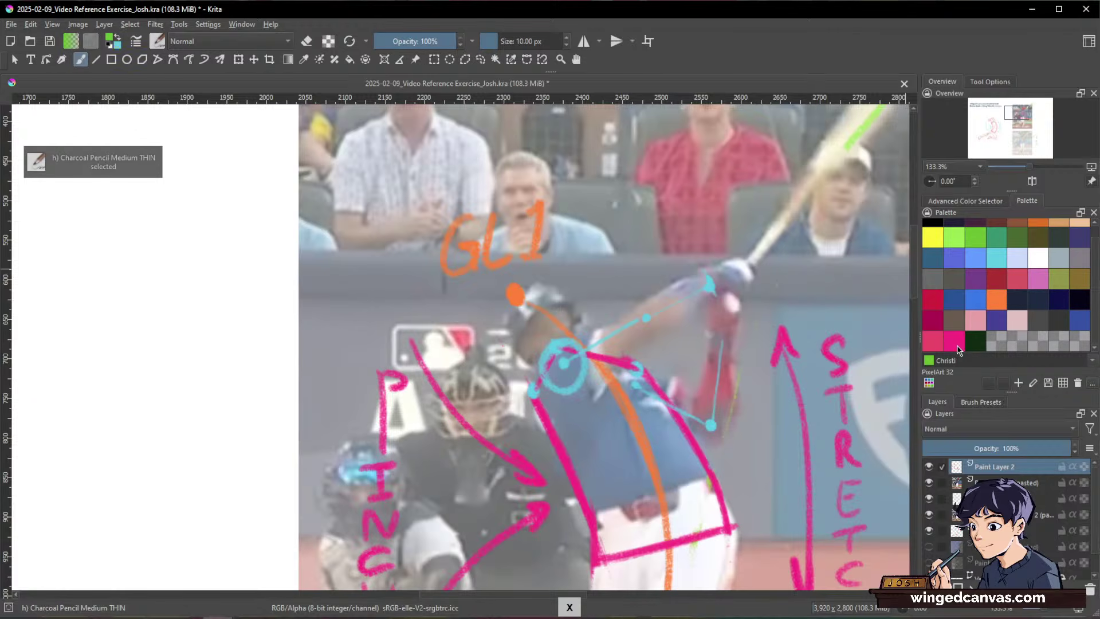
pyautogui.click(954, 342)
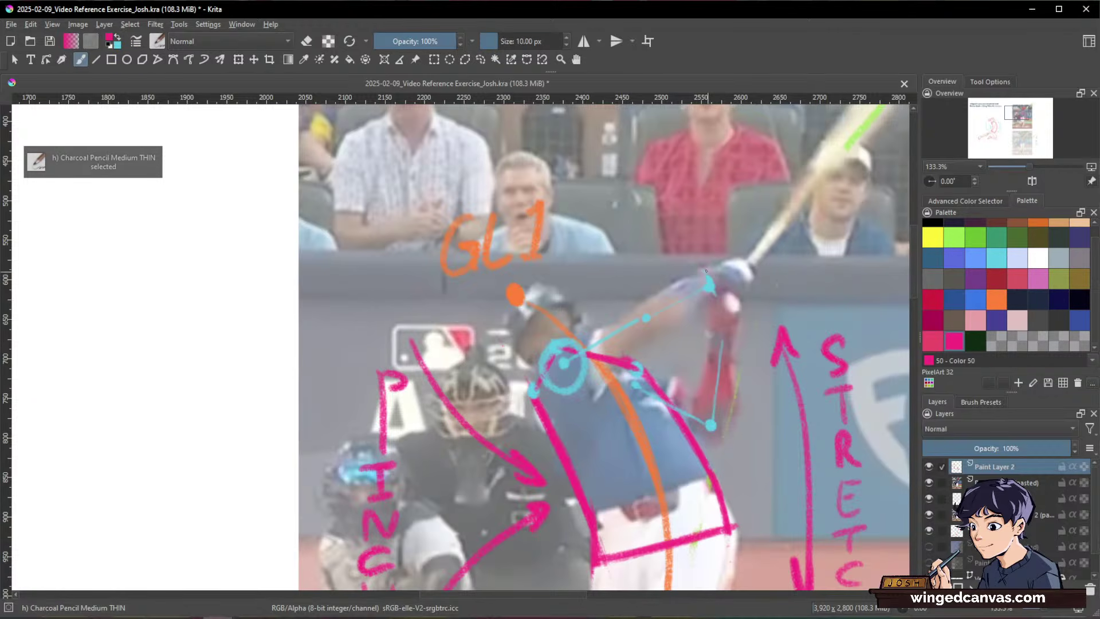
pyautogui.moveTo(706, 274)
pyautogui.mouseDown()
pyautogui.moveTo(744, 262)
pyautogui.moveTo(751, 277)
pyautogui.moveTo(703, 305)
pyautogui.moveTo(704, 328)
pyautogui.moveTo(725, 297)
pyautogui.moveTo(736, 303)
pyautogui.moveTo(736, 330)
pyautogui.mouseUp()
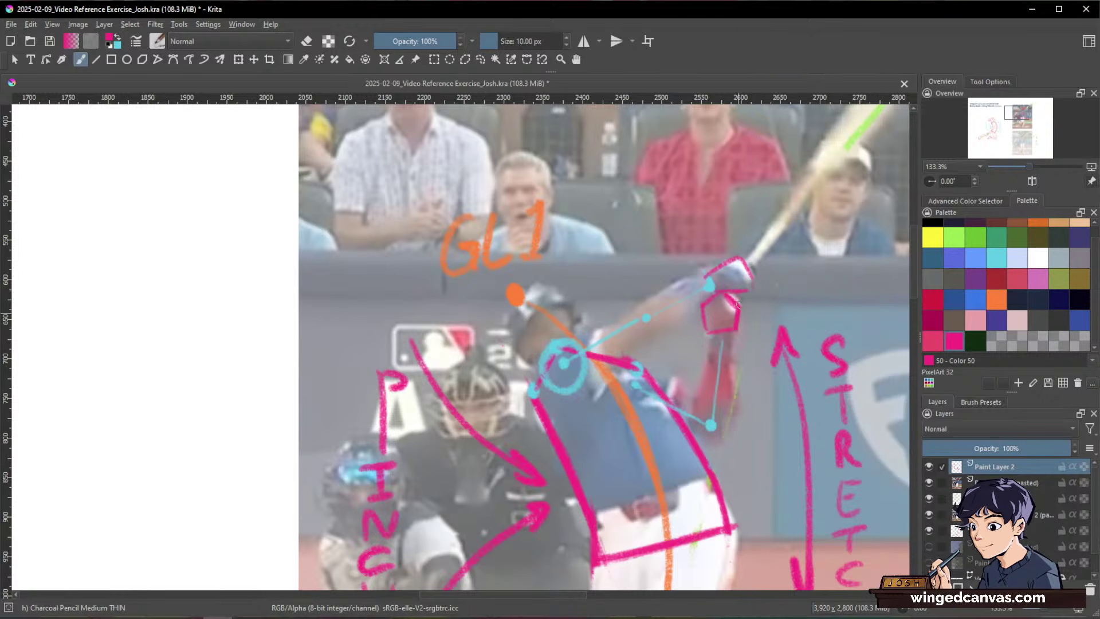
pyautogui.moveTo(737, 275); pyautogui.dragTo(739, 268)
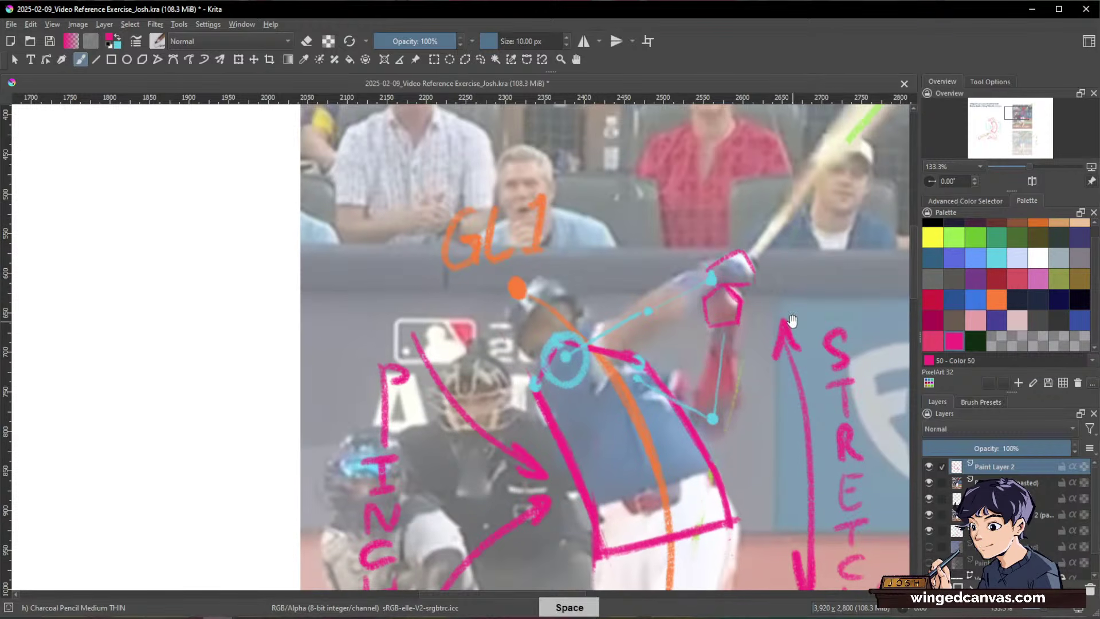
# Step: Block in the raised forearm in orange as a cylinder running from an elbow ellipse to the wrist
pyautogui.moveTo(722, 327); pyautogui.dragTo(730, 296)
pyautogui.click(993, 295)
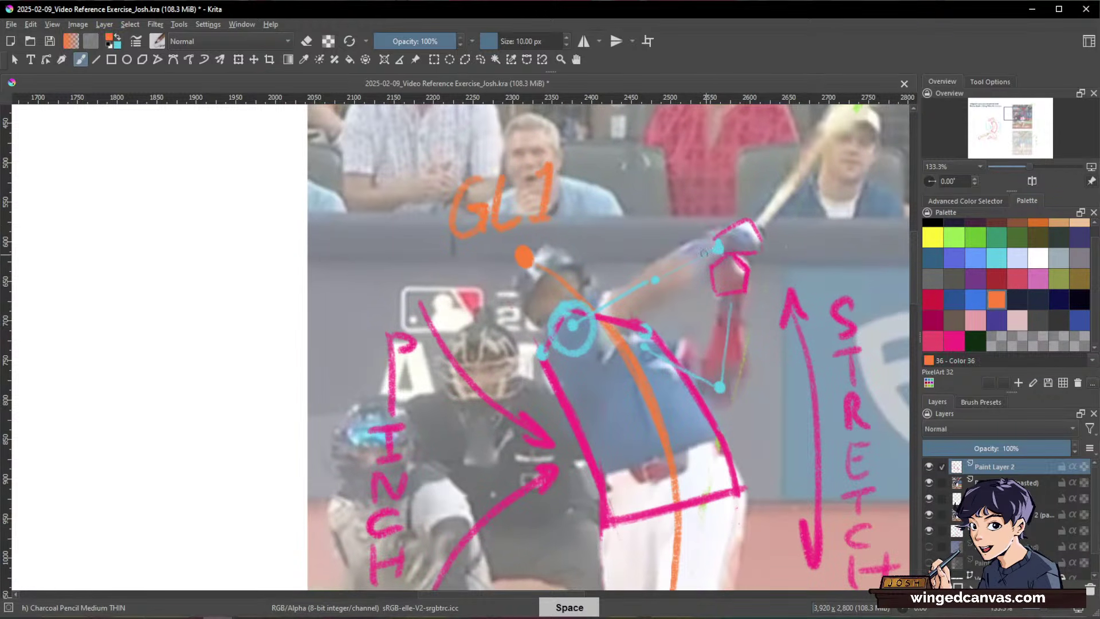
pyautogui.moveTo(668, 285)
pyautogui.mouseDown()
pyautogui.moveTo(651, 267)
pyautogui.moveTo(658, 292)
pyautogui.mouseUp()
pyautogui.press('e')
pyautogui.press('e')
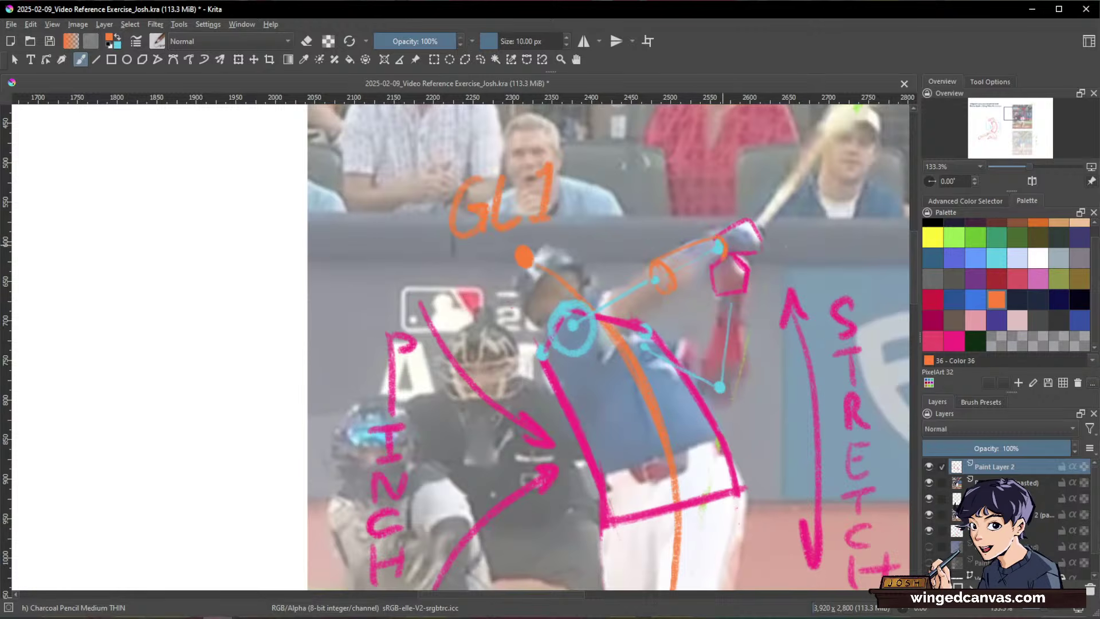
pyautogui.moveTo(671, 291); pyautogui.dragTo(722, 261)
pyautogui.moveTo(715, 237)
pyautogui.mouseDown()
pyautogui.moveTo(724, 259)
pyautogui.moveTo(629, 340)
pyautogui.moveTo(302, 448)
pyautogui.mouseUp()
pyautogui.press('space')
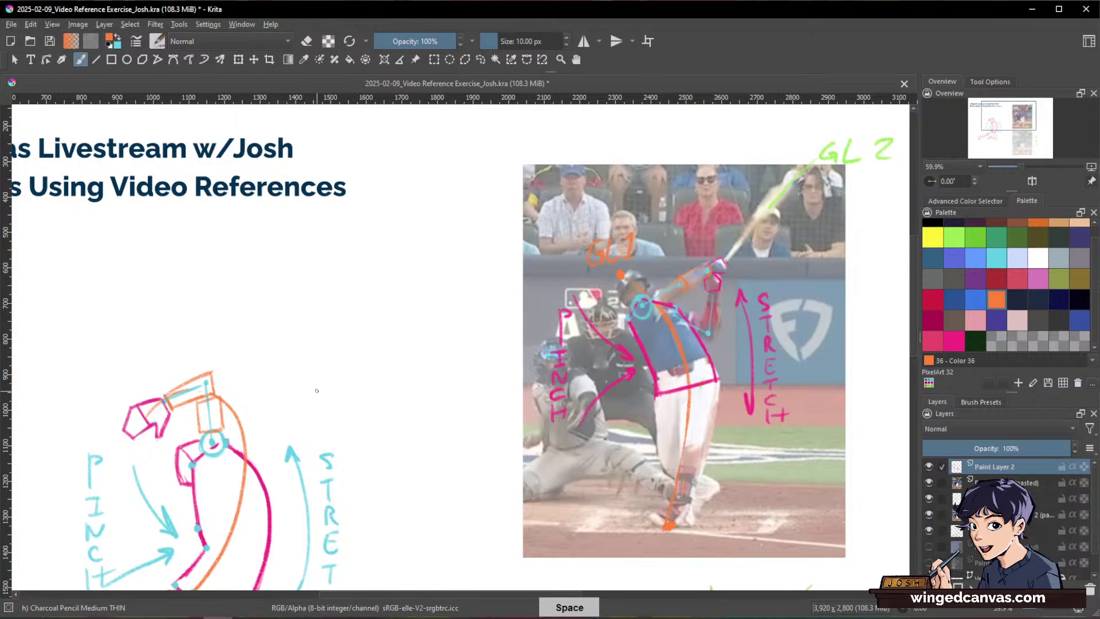
# Step: Block in the red-sleeved forearm in orange as a tapered cylinder from a wrist ellipse down to the elbow
pyautogui.moveTo(701, 243); pyautogui.dragTo(745, 205)
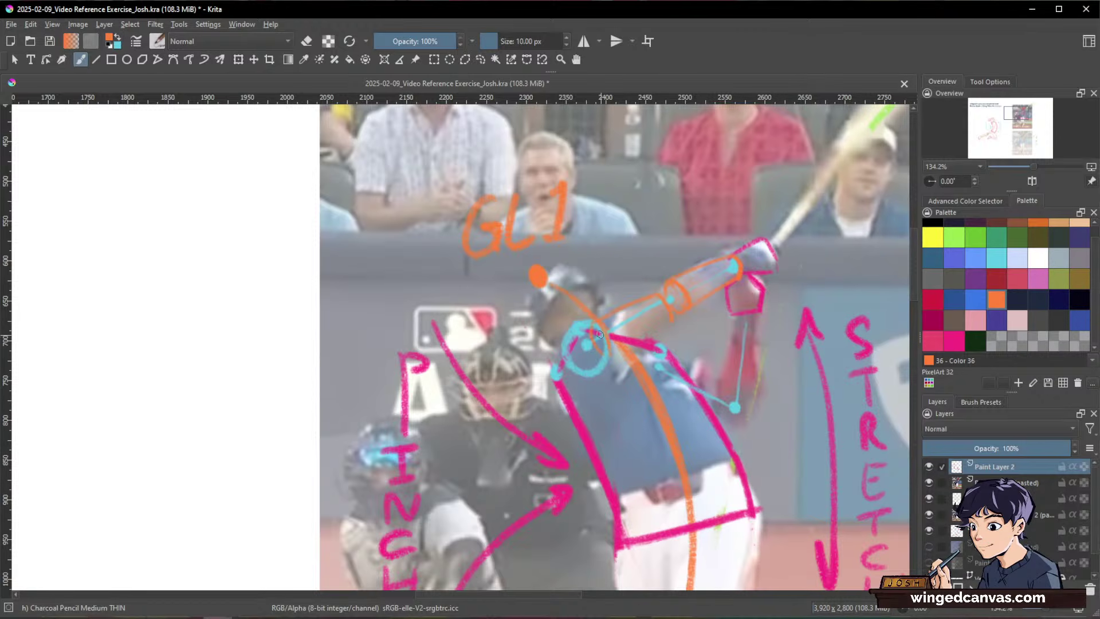
pyautogui.moveTo(695, 291); pyautogui.dragTo(696, 246)
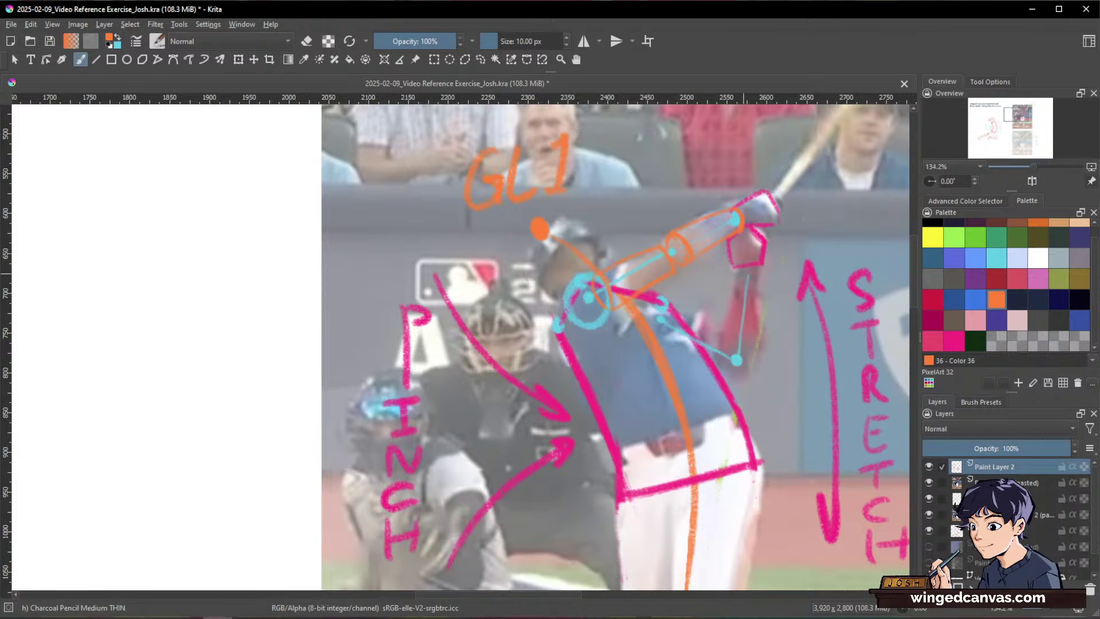
pyautogui.moveTo(737, 277); pyautogui.dragTo(755, 276)
pyautogui.press('e')
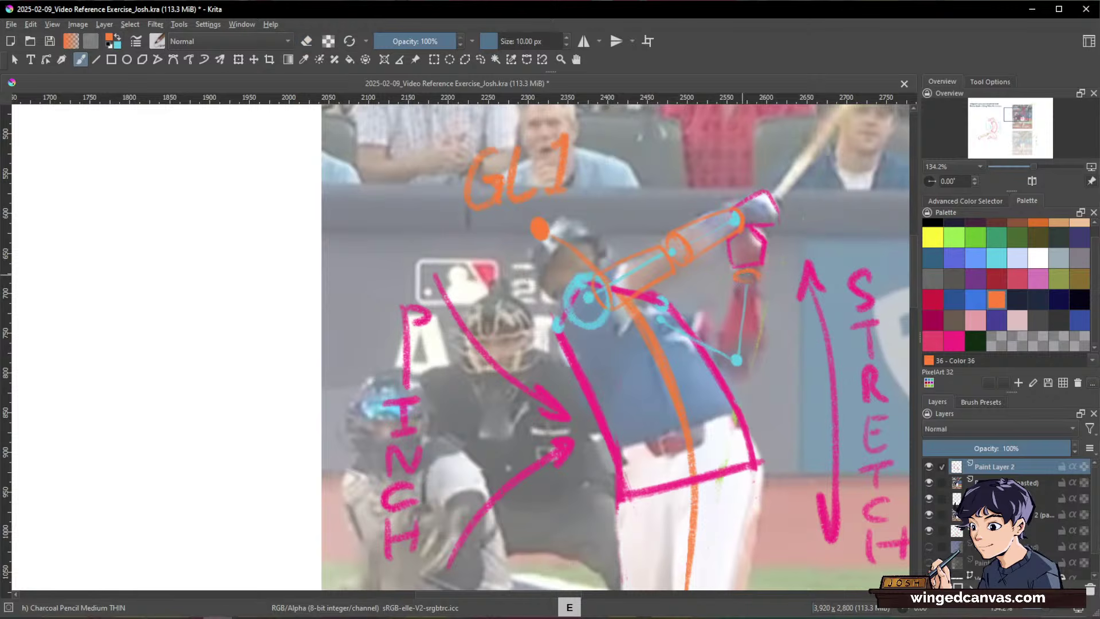
pyautogui.press('e')
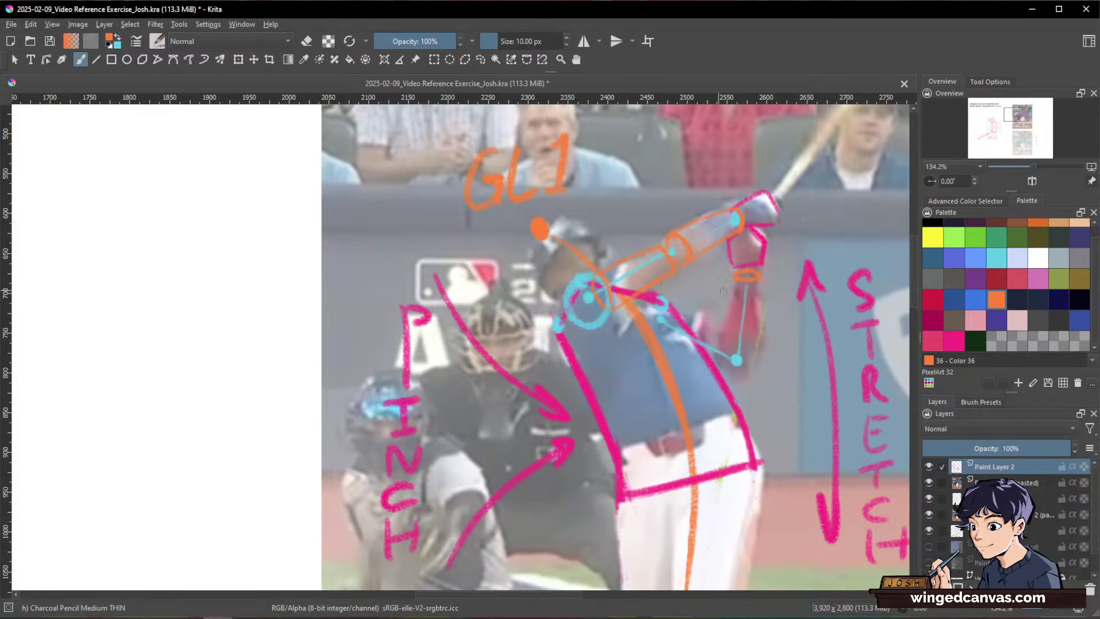
pyautogui.moveTo(740, 282); pyautogui.dragTo(724, 343)
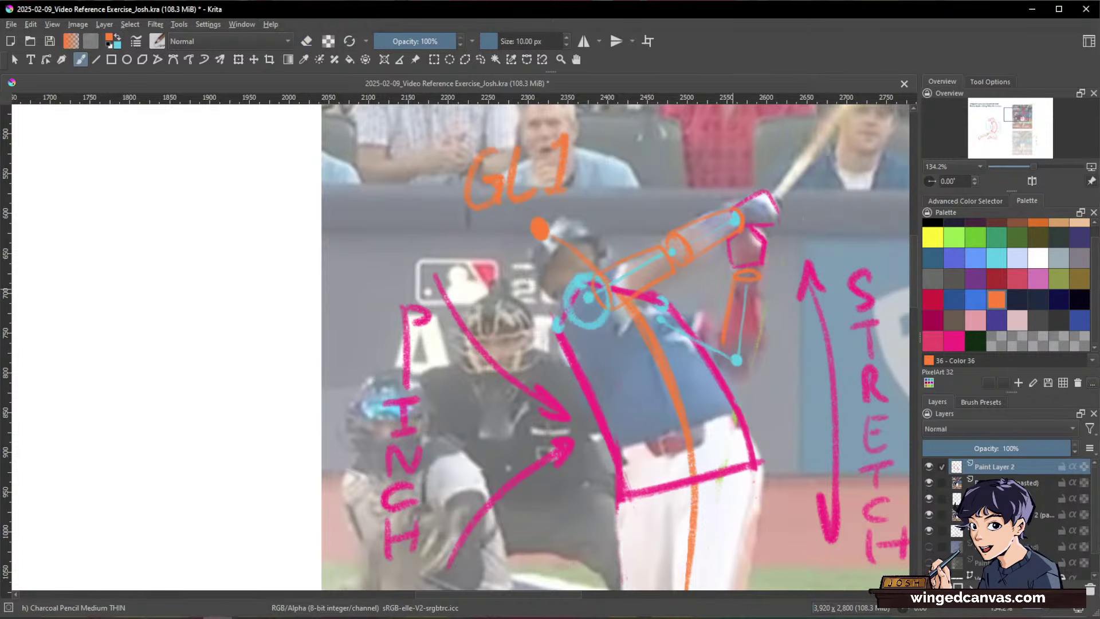
pyautogui.moveTo(758, 278)
pyautogui.mouseDown()
pyautogui.moveTo(759, 343)
pyautogui.moveTo(733, 355)
pyautogui.moveTo(760, 343)
pyautogui.mouseUp()
# Step: Draw a narrow orange ellipse on the blank canvas beside the photo and erase the stray ellipse next to it
pyautogui.moveTo(773, 299); pyautogui.dragTo(458, 430)
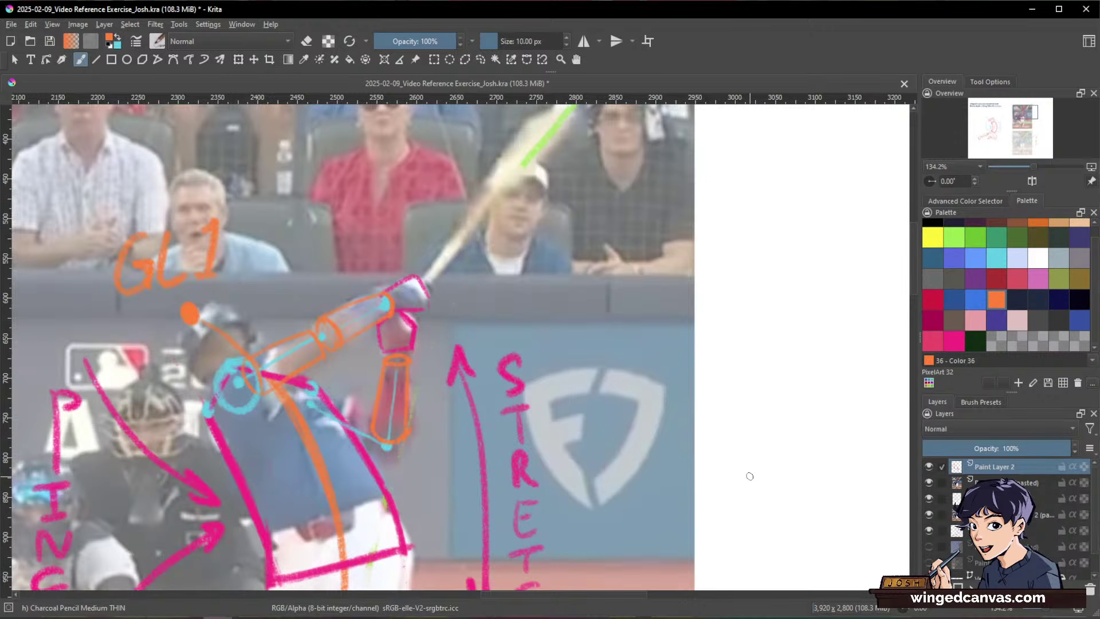
pyautogui.moveTo(816, 346); pyautogui.dragTo(659, 457)
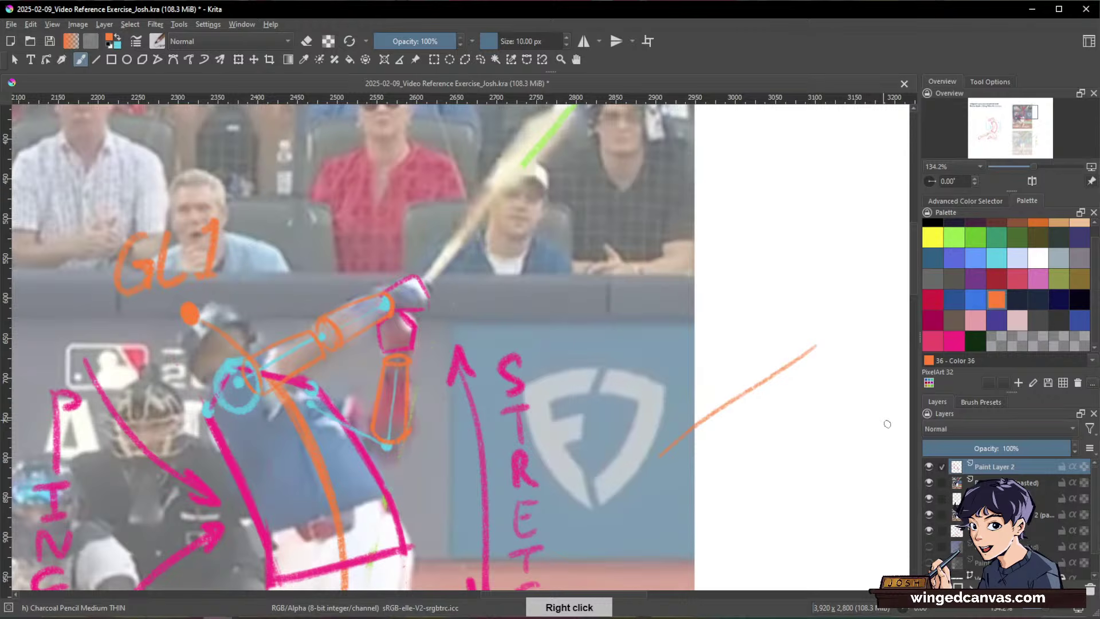
pyautogui.hotkey('ctrl', 'z')
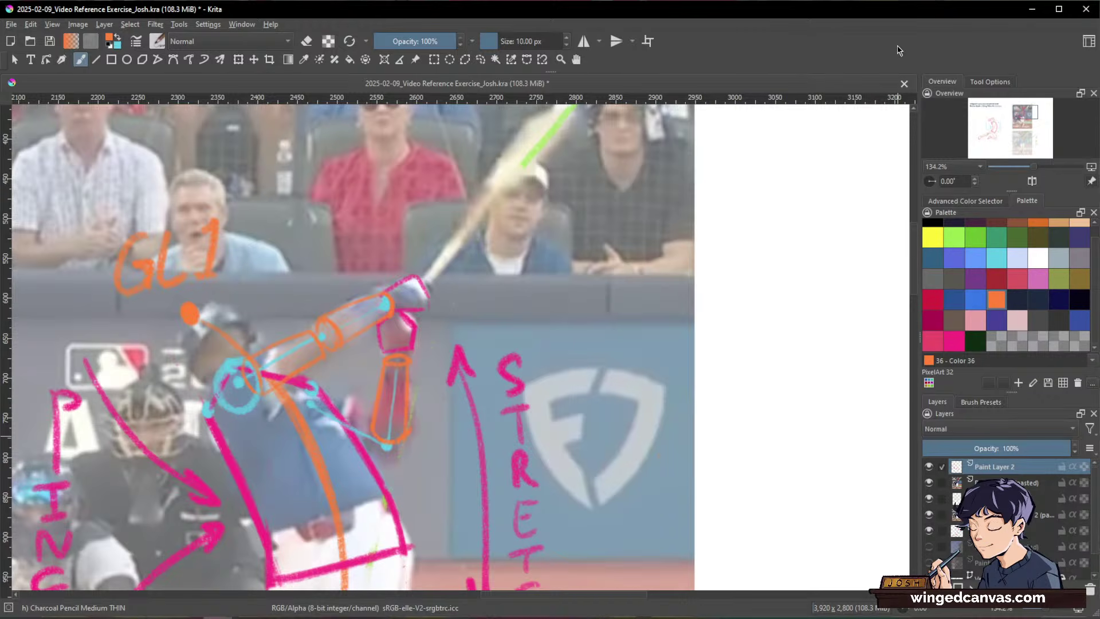
pyautogui.moveTo(790, 315); pyautogui.dragTo(668, 451)
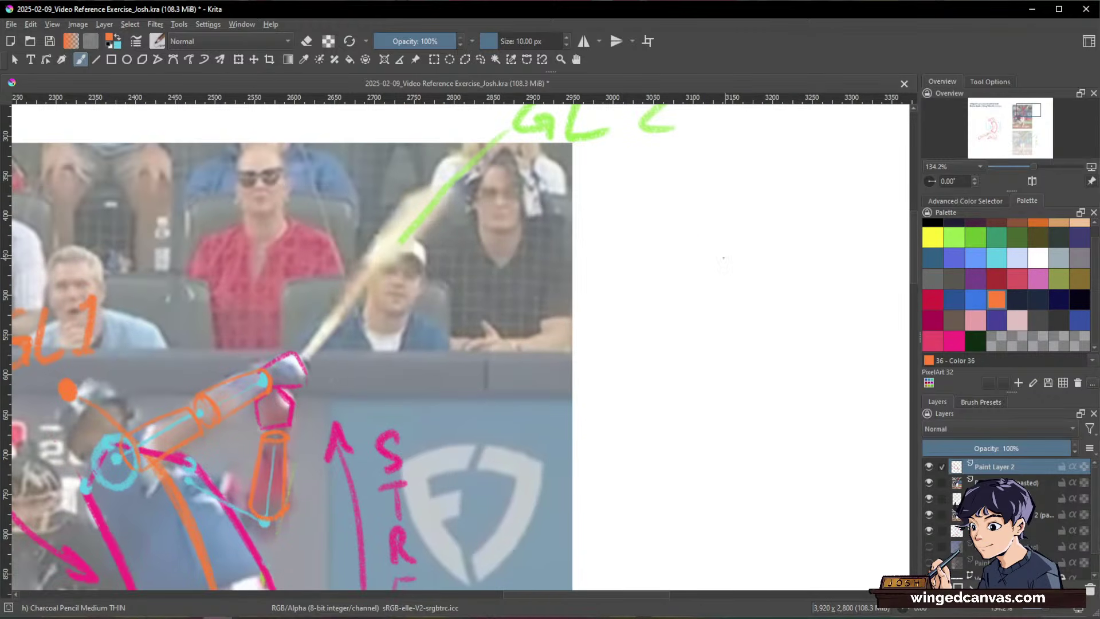
pyautogui.moveTo(723, 256)
pyautogui.mouseDown()
pyautogui.moveTo(681, 279)
pyautogui.moveTo(734, 257)
pyautogui.mouseUp()
pyautogui.moveTo(762, 210)
pyautogui.mouseDown()
pyautogui.moveTo(717, 235)
pyautogui.moveTo(762, 211)
pyautogui.mouseUp()
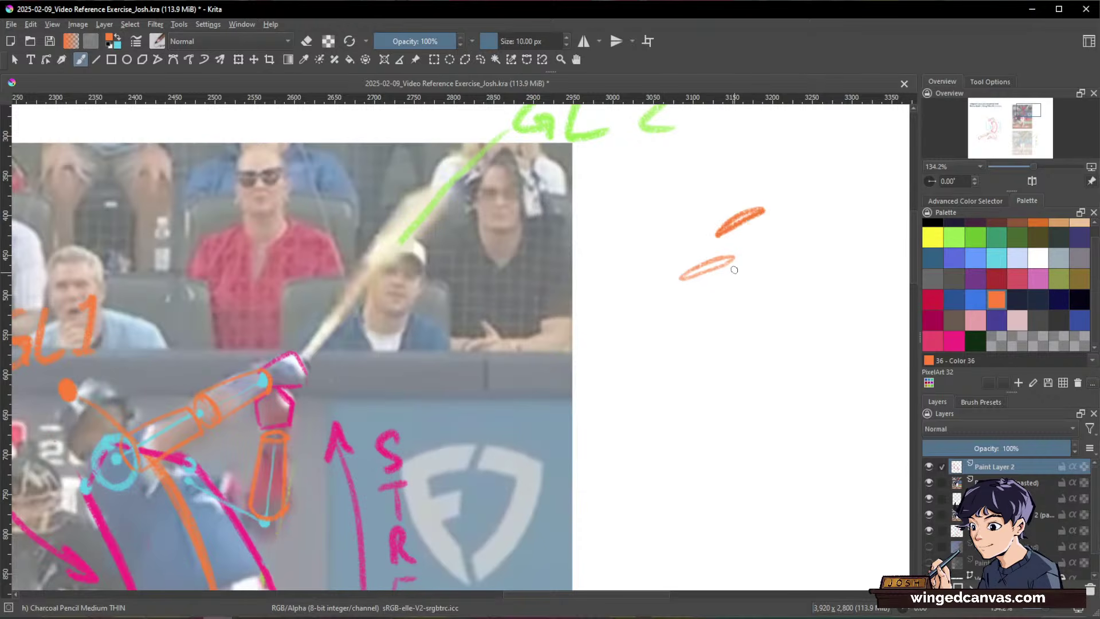
pyautogui.press('/')
pyautogui.moveTo(737, 257); pyautogui.dragTo(684, 278)
pyautogui.press('/')
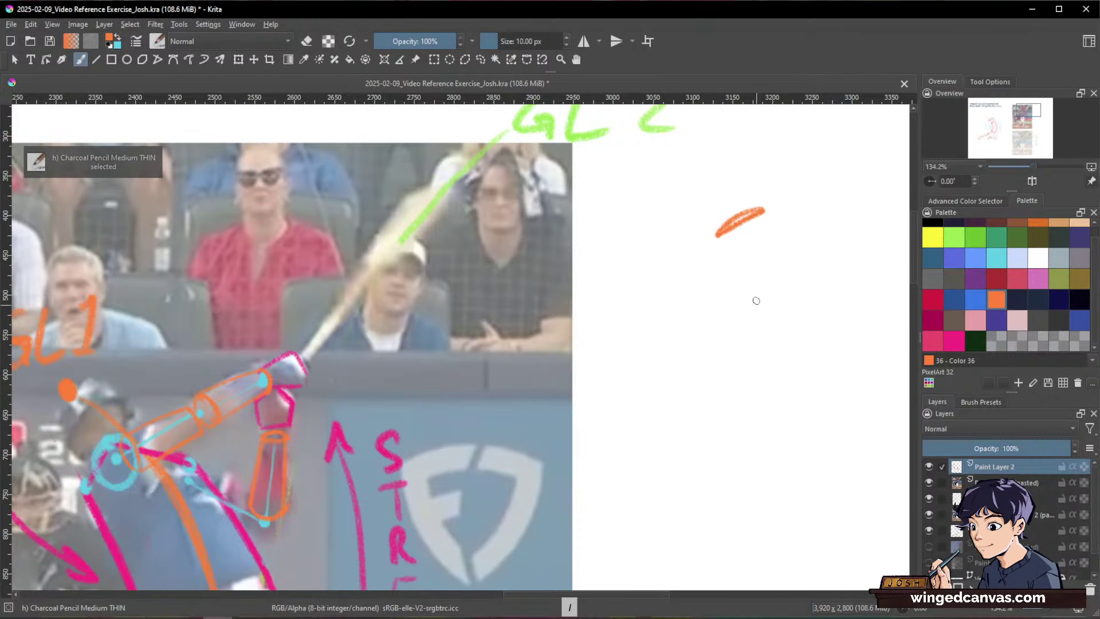
# Step: Extend the narrow ellipse into a slanted orange cylinder with two straight sides and a slightly curved bottom edge
pyautogui.moveTo(717, 237); pyautogui.dragTo(744, 309)
pyautogui.moveTo(727, 256); pyautogui.dragTo(763, 328)
pyautogui.moveTo(763, 209); pyautogui.dragTo(816, 304)
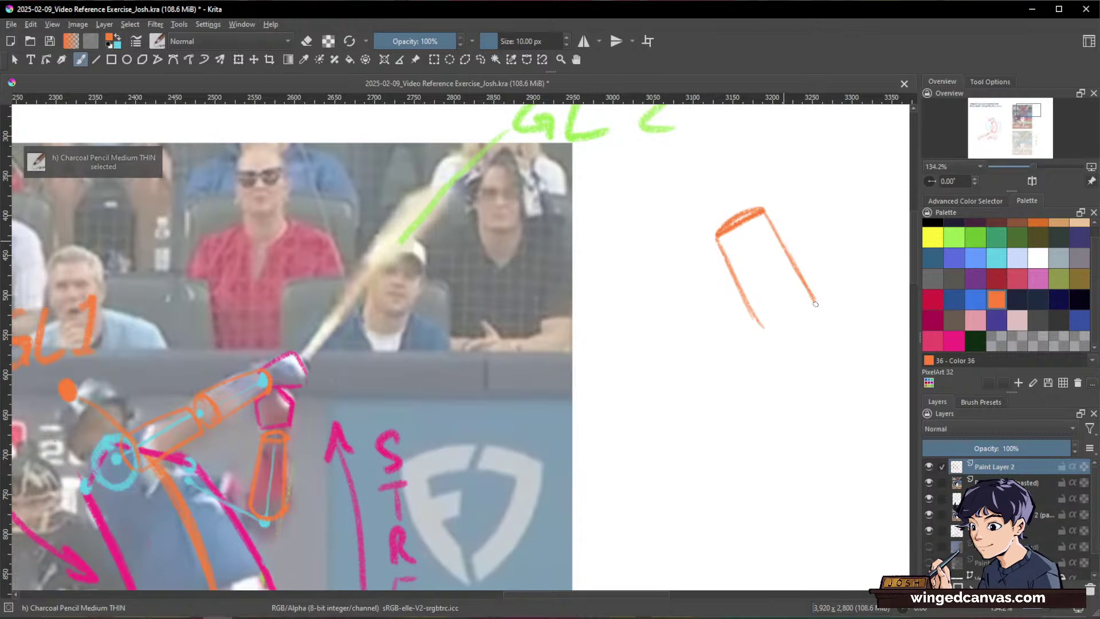
pyautogui.moveTo(765, 330)
pyautogui.mouseDown()
pyautogui.moveTo(817, 307)
pyautogui.moveTo(808, 239)
pyautogui.mouseUp()
pyautogui.press('space')
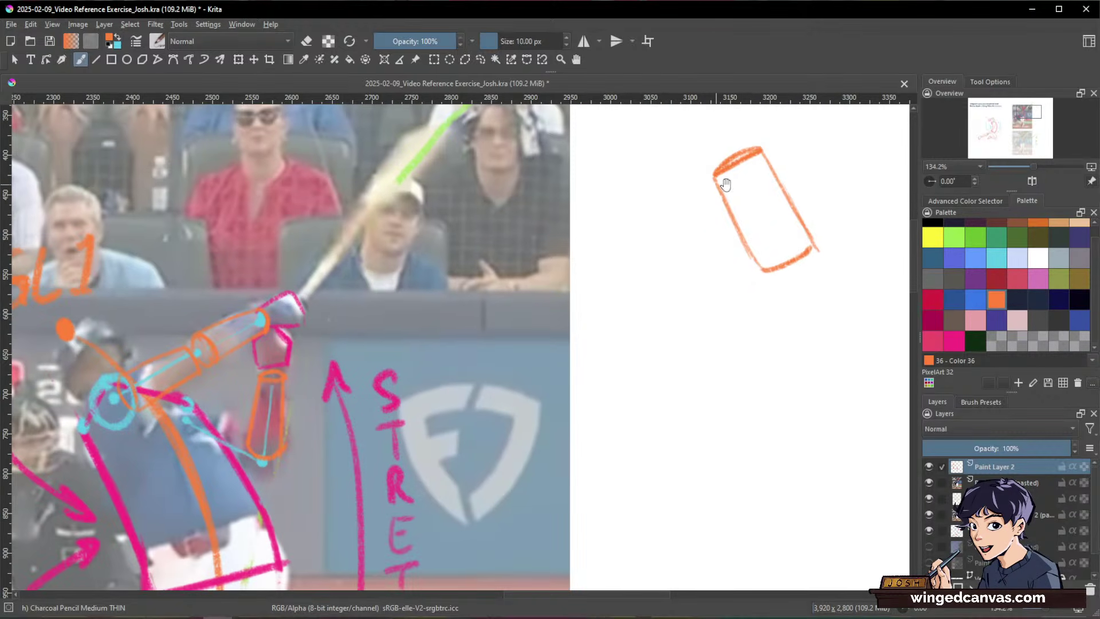
pyautogui.press('space')
pyautogui.moveTo(754, 335); pyautogui.dragTo(753, 350)
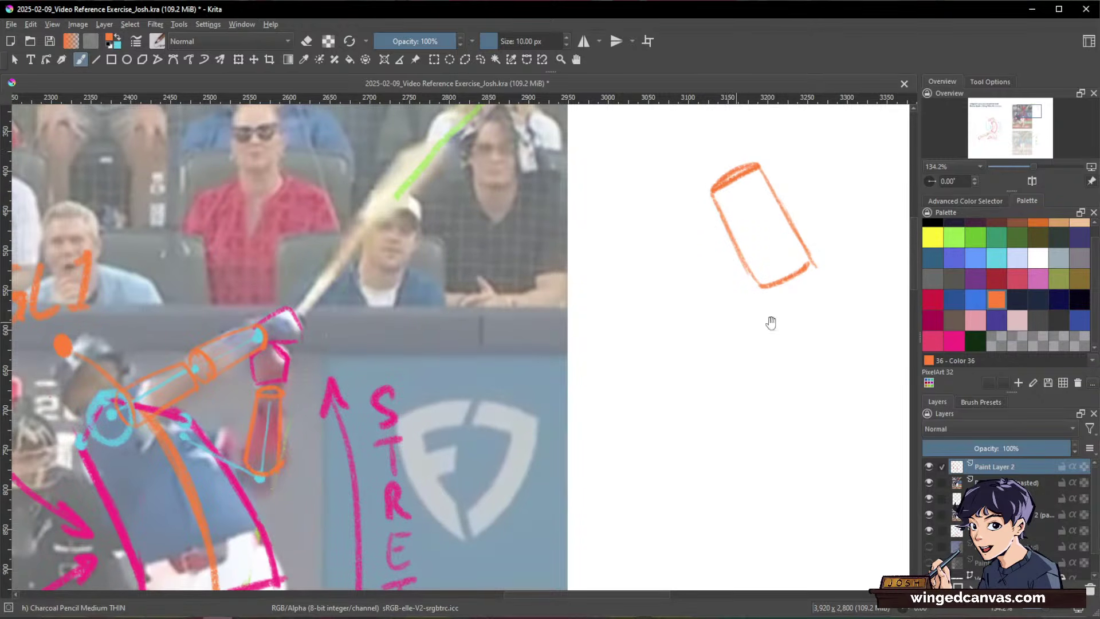
pyautogui.press('space')
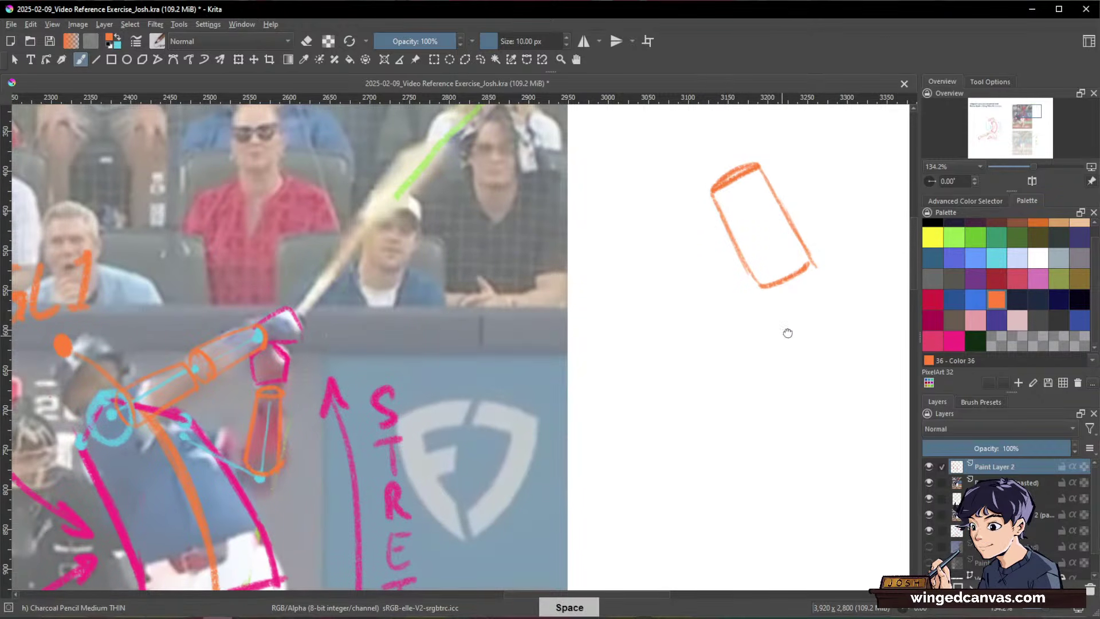
pyautogui.moveTo(785, 331); pyautogui.dragTo(794, 296)
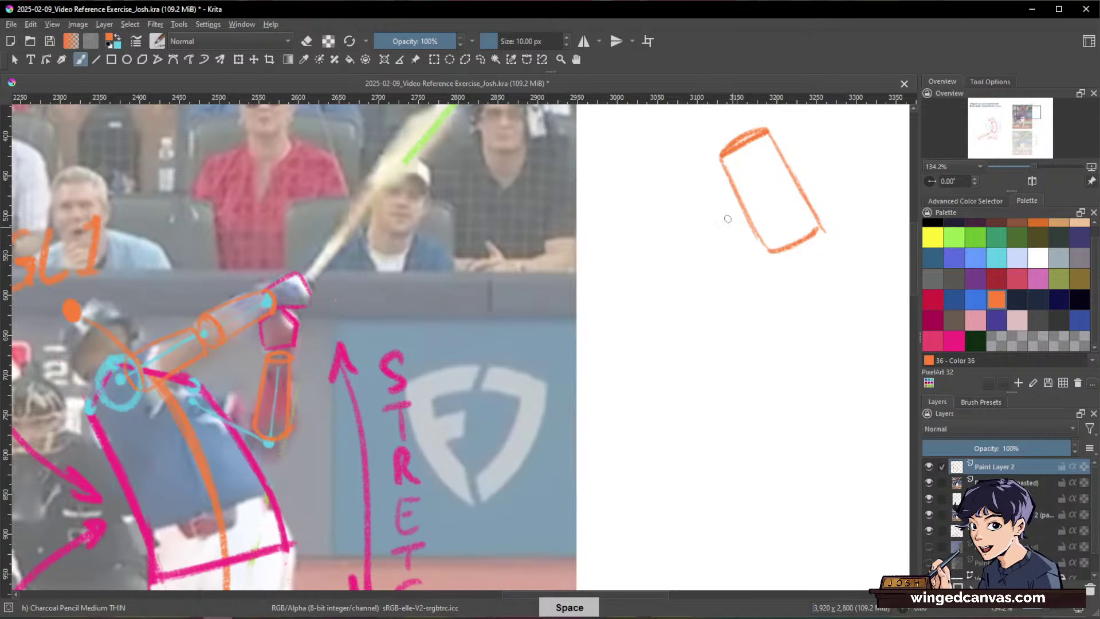
# Step: Start a second orange cylinder beside the first, with a wider ellipse and two parallel slanted sides
pyautogui.press('space')
pyautogui.moveTo(642, 221)
pyautogui.mouseDown()
pyautogui.moveTo(613, 254)
pyautogui.moveTo(671, 232)
pyautogui.moveTo(654, 218)
pyautogui.moveTo(620, 240)
pyautogui.moveTo(635, 258)
pyautogui.moveTo(676, 223)
pyautogui.mouseUp()
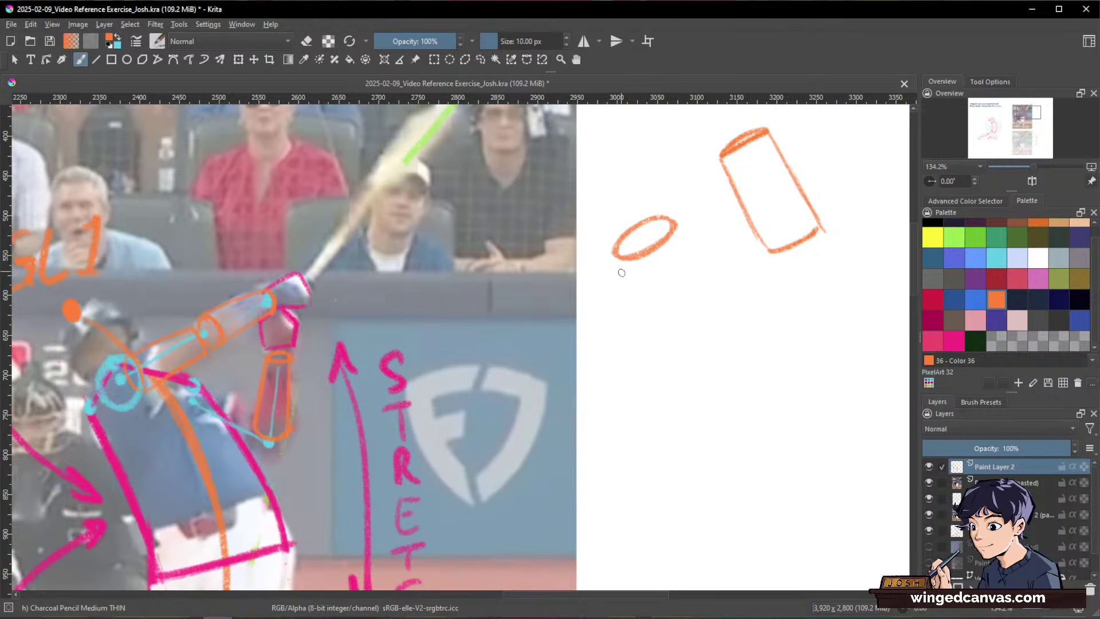
pyautogui.moveTo(614, 253); pyautogui.dragTo(667, 342)
pyautogui.moveTo(676, 225); pyautogui.dragTo(725, 315)
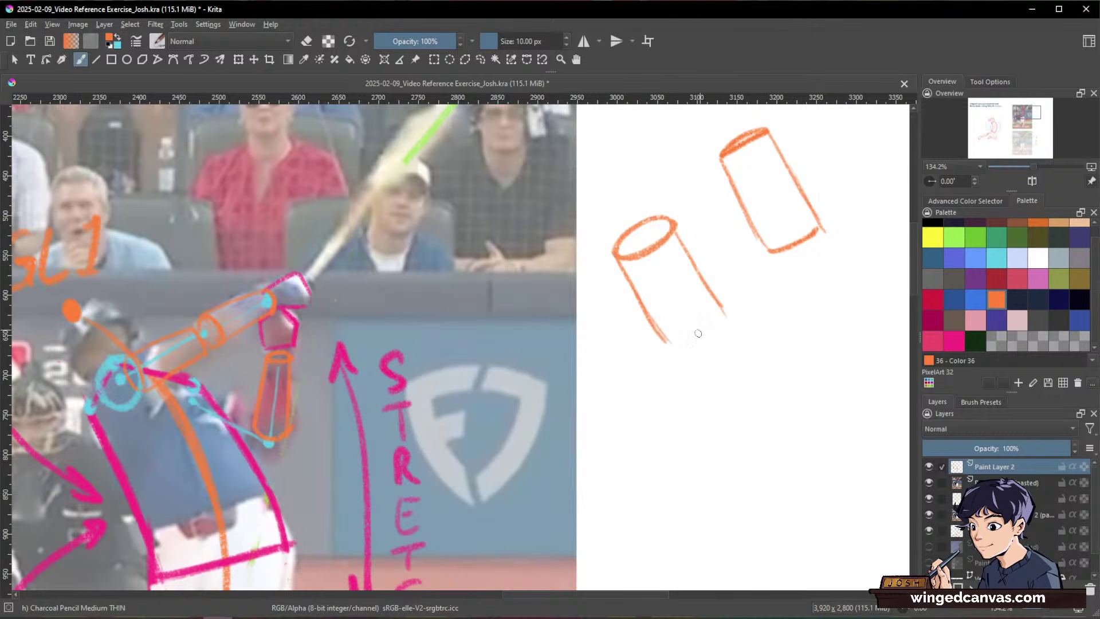
pyautogui.press('space')
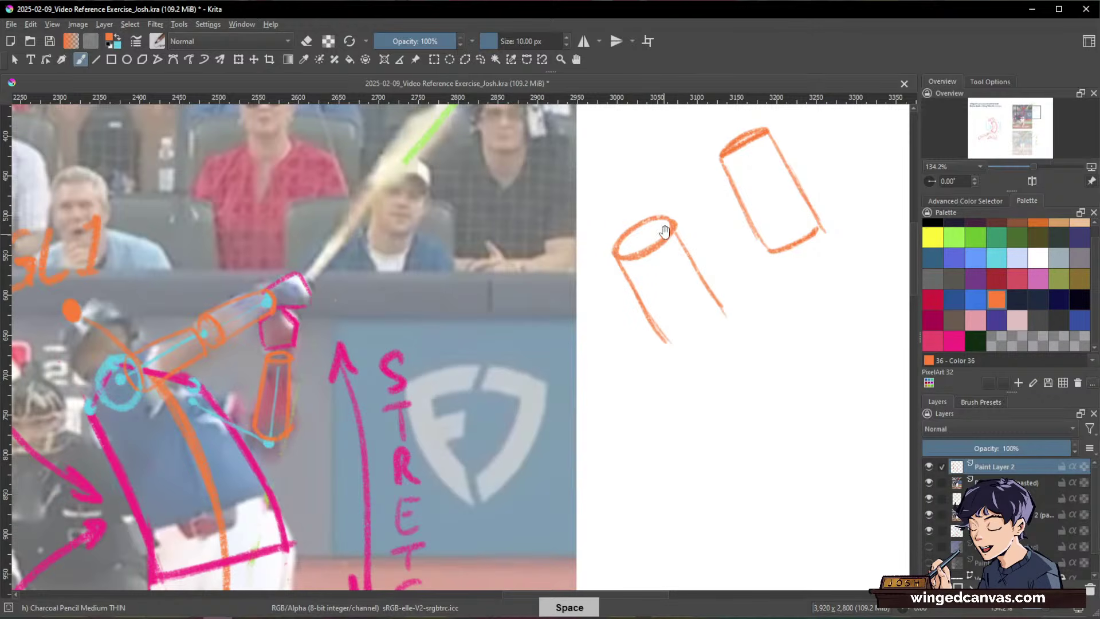
# Step: Trace the near rim of the second cylinder in light blue and close its bottom with a matching rounded curve
pyautogui.press('x')
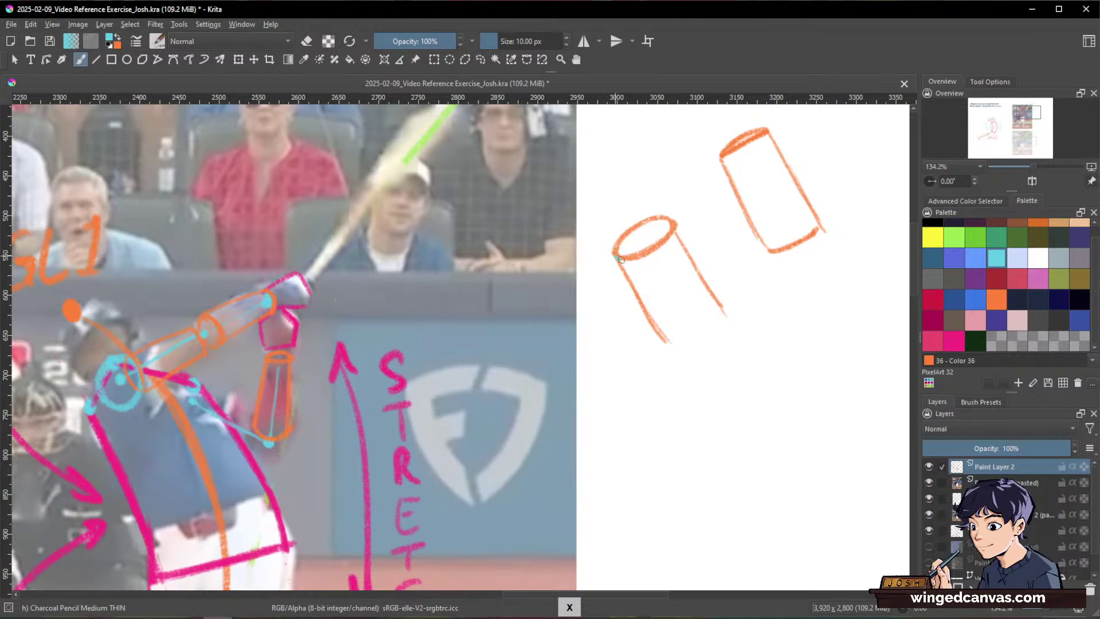
pyautogui.moveTo(664, 239); pyautogui.dragTo(674, 225)
pyautogui.moveTo(669, 345)
pyautogui.mouseDown()
pyautogui.moveTo(712, 339)
pyautogui.moveTo(725, 314)
pyautogui.mouseUp()
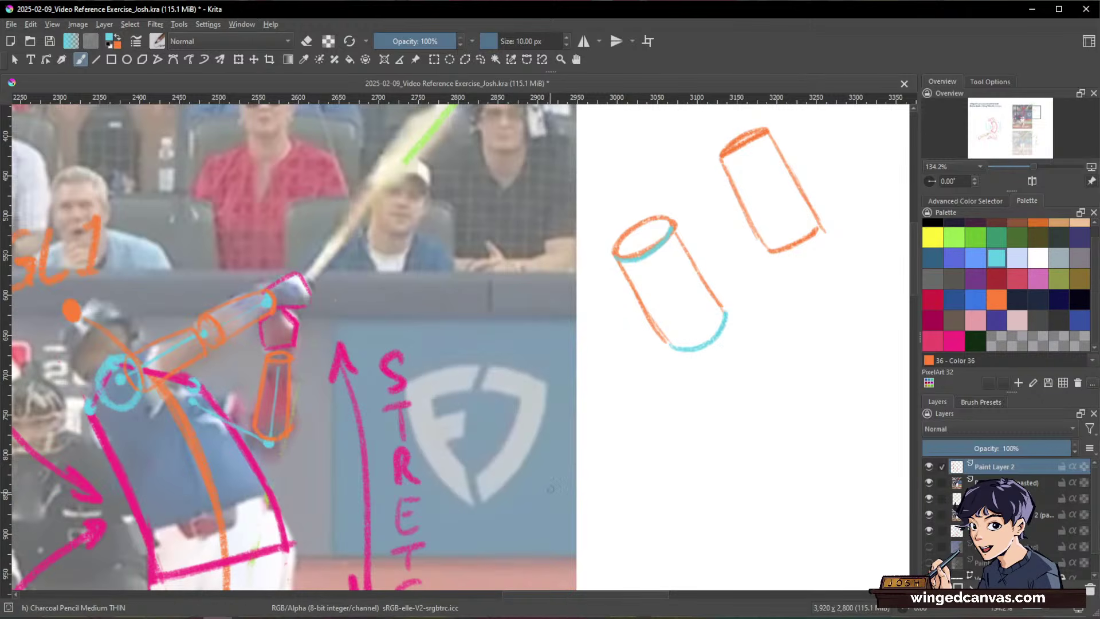
pyautogui.press('space')
pyautogui.hotkey('ctrl', 'z')
# Step: Set the brush size to 9 px and draw a light blue double-headed arrow across the second cylinder's open ellipse
pyautogui.click(566, 46)
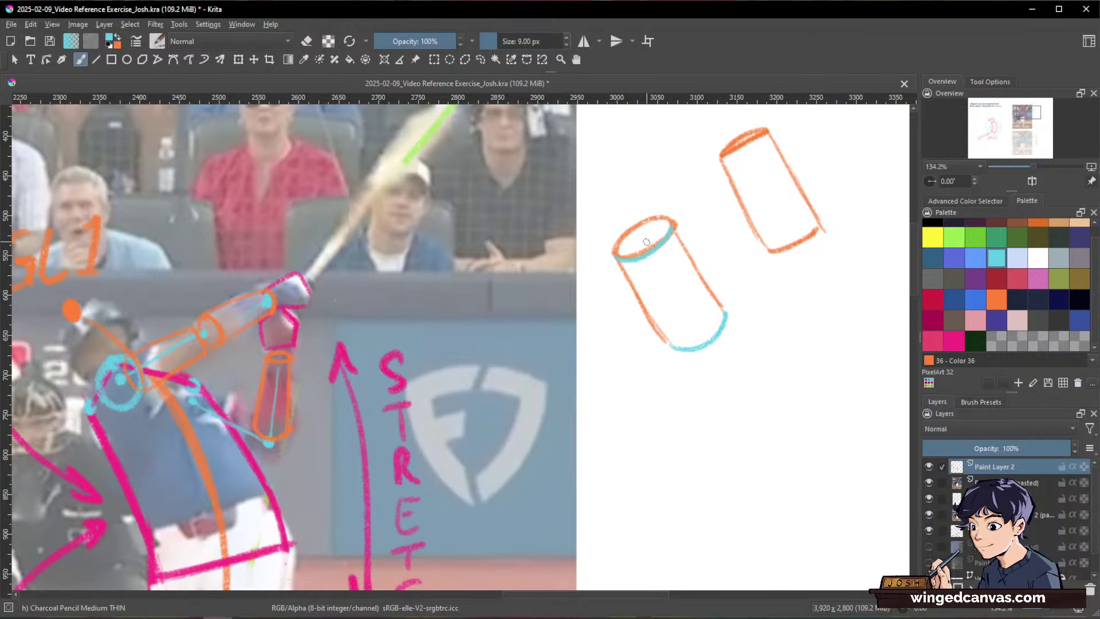
pyautogui.moveTo(646, 242); pyautogui.dragTo(636, 230)
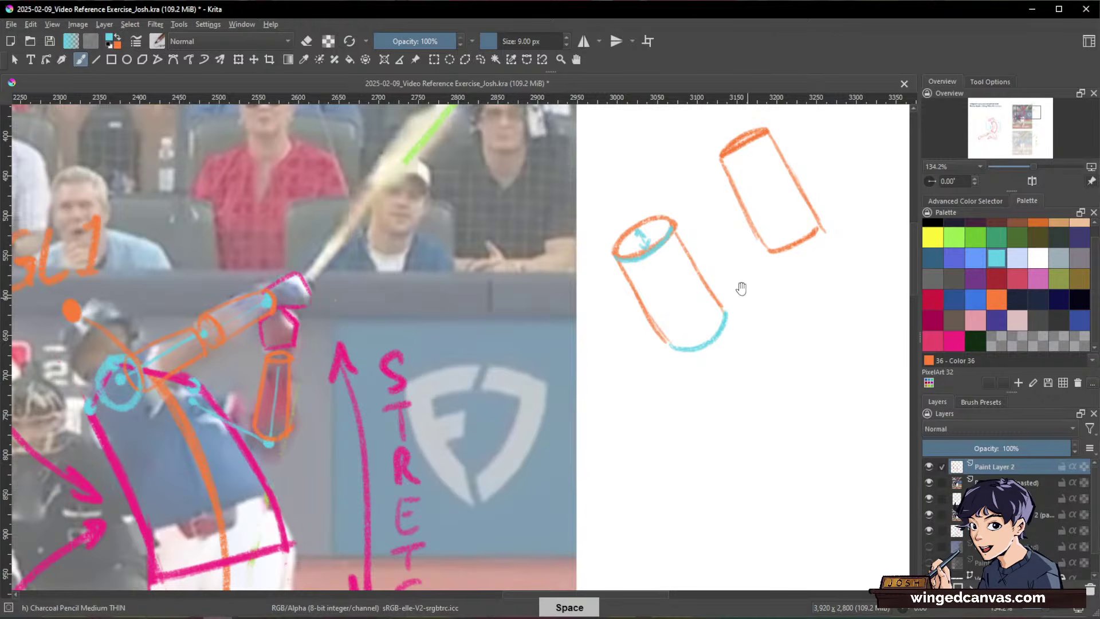
pyautogui.press('space')
# Step: Hide the pasted photo layer to check the batter's drawn forms on their own, and show it again
pyautogui.moveTo(617, 322)
pyautogui.mouseDown()
pyautogui.moveTo(584, 422)
pyautogui.moveTo(709, 341)
pyautogui.moveTo(681, 429)
pyautogui.moveTo(651, 430)
pyautogui.moveTo(645, 374)
pyautogui.mouseUp()
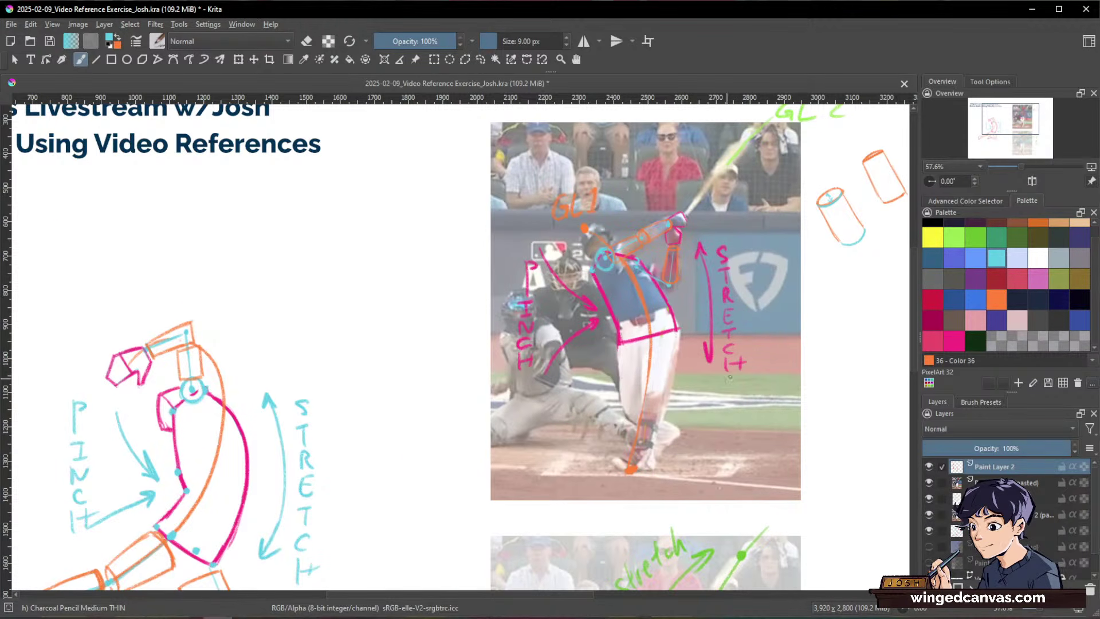
pyautogui.moveTo(684, 359); pyautogui.dragTo(714, 305)
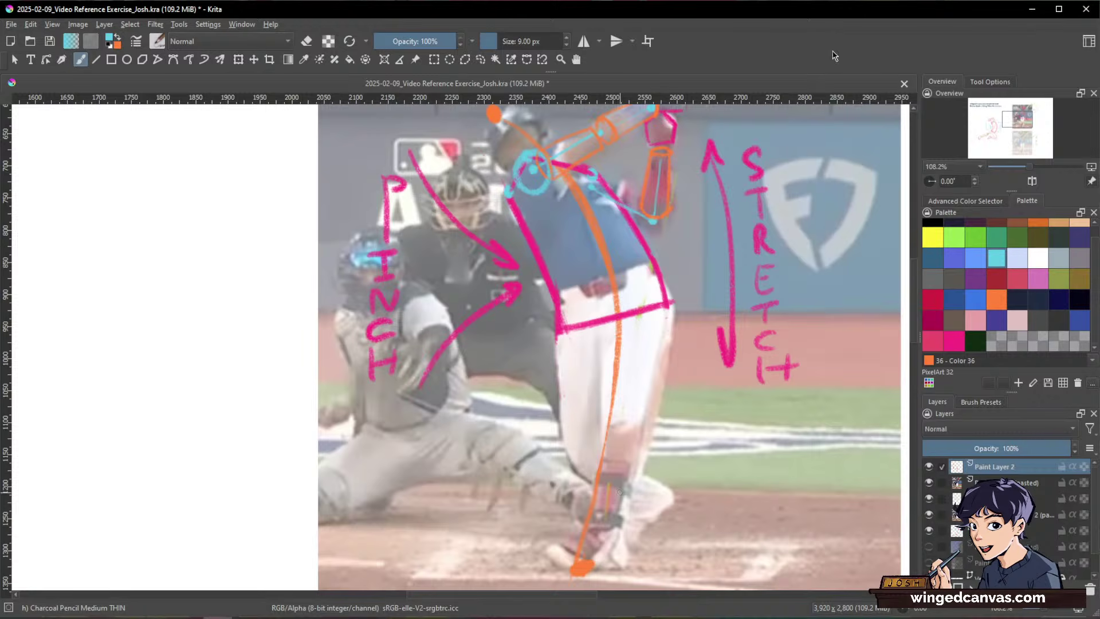
pyautogui.click(928, 482)
pyautogui.moveTo(684, 182); pyautogui.dragTo(723, 299)
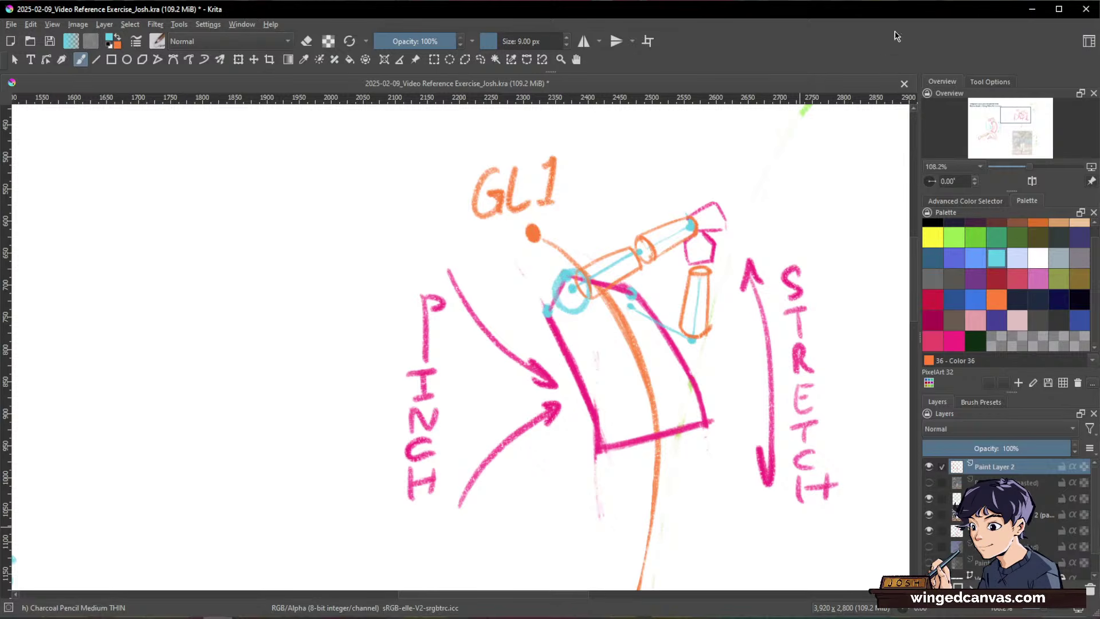
pyautogui.press('space')
pyautogui.moveTo(630, 344); pyautogui.dragTo(573, 320)
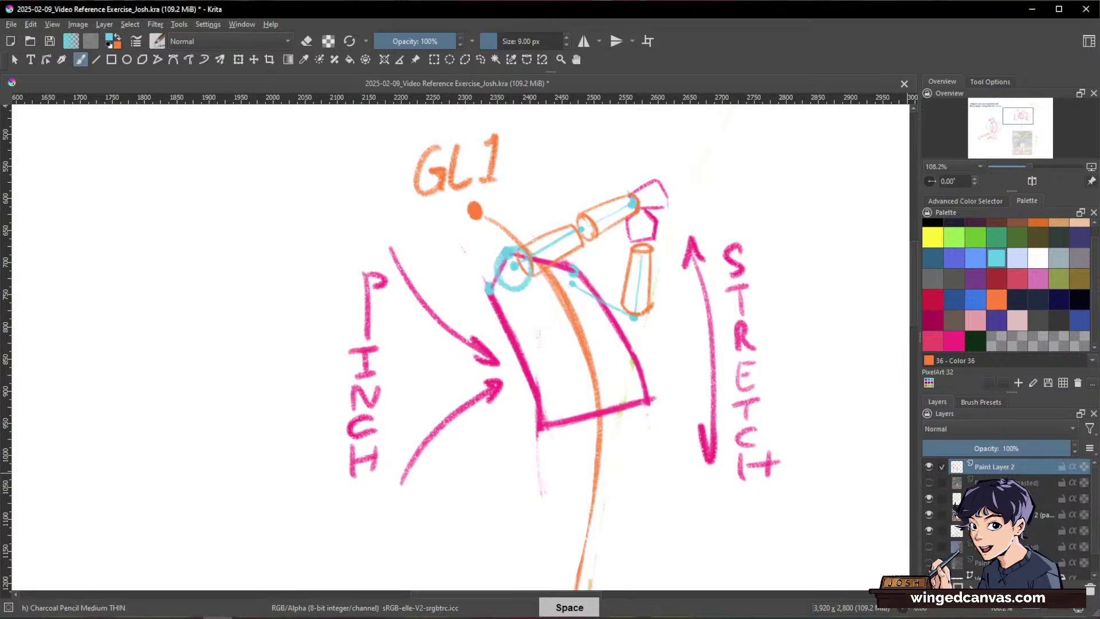
pyautogui.click(928, 484)
# Step: Block in the red-sleeved upper arm in orange between the shoulder and the elbow
pyautogui.press('space')
pyautogui.moveTo(811, 413); pyautogui.dragTo(846, 366)
pyautogui.moveTo(782, 428); pyautogui.dragTo(810, 361)
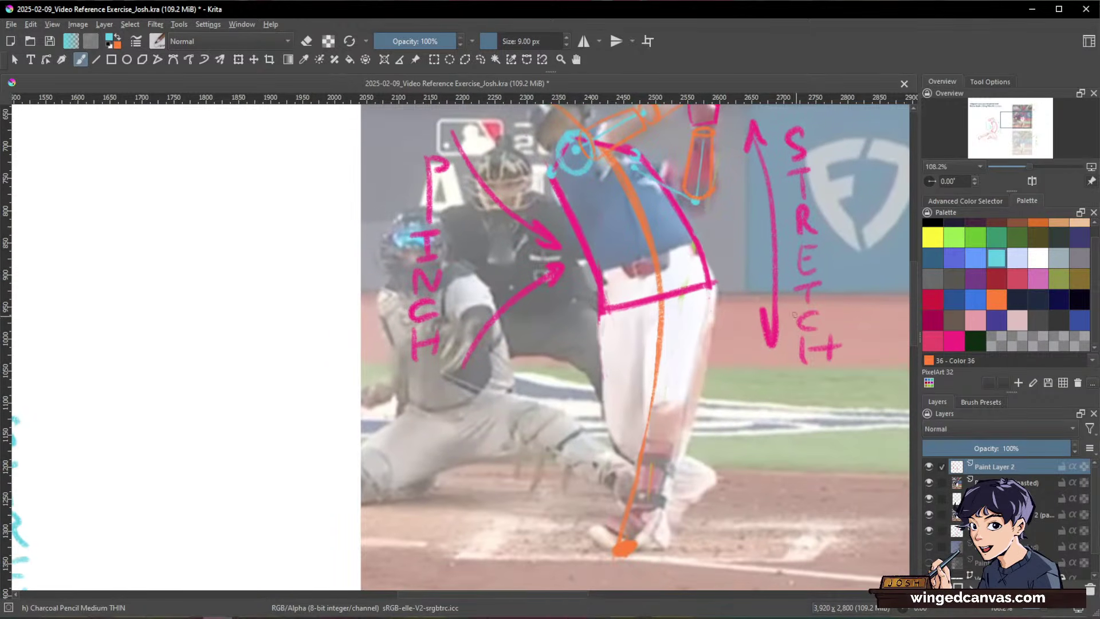
pyautogui.moveTo(793, 315); pyautogui.dragTo(803, 351)
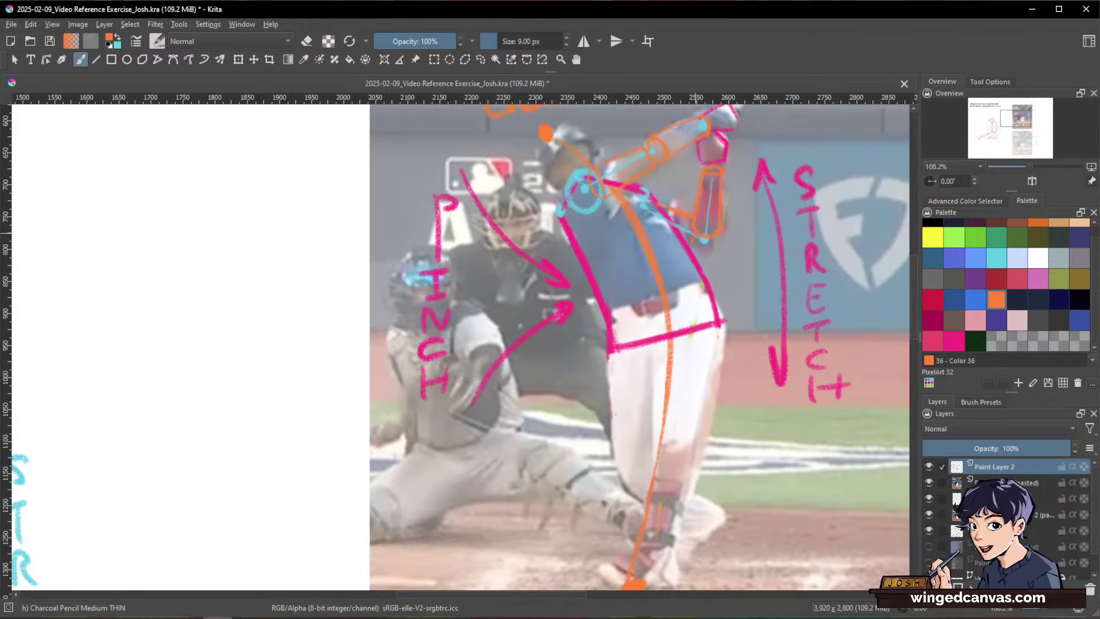
pyautogui.press('space')
# Step: Draw the light blue skeletons of both legs with a 10 px brush, placing dots at the hips, knees and ankles
pyautogui.moveTo(806, 409); pyautogui.dragTo(705, 279)
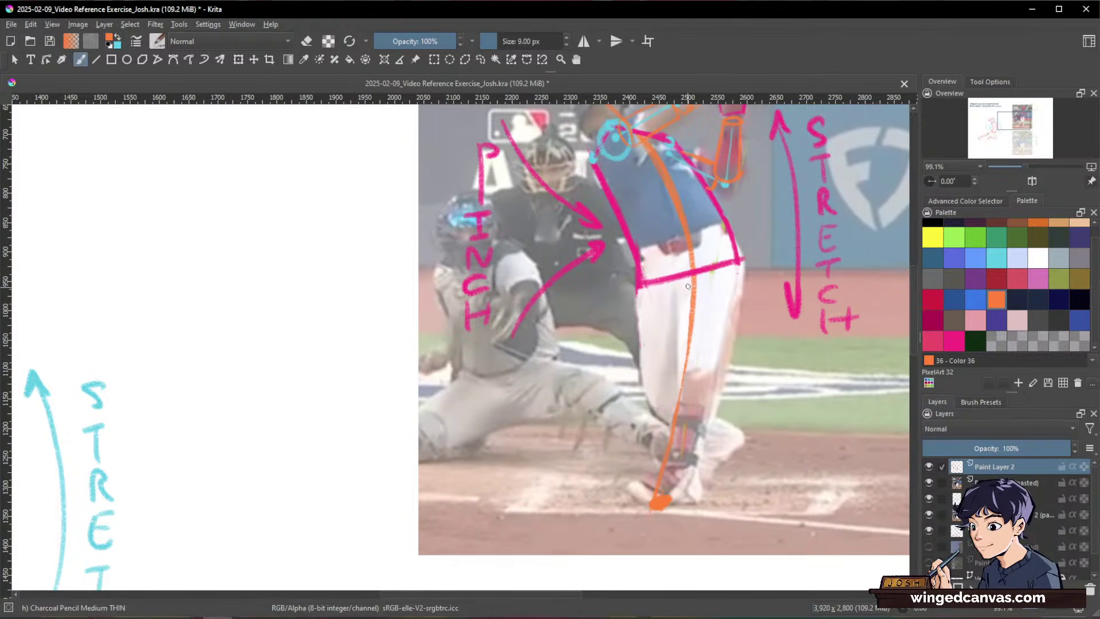
pyautogui.press(']')
pyautogui.press('x')
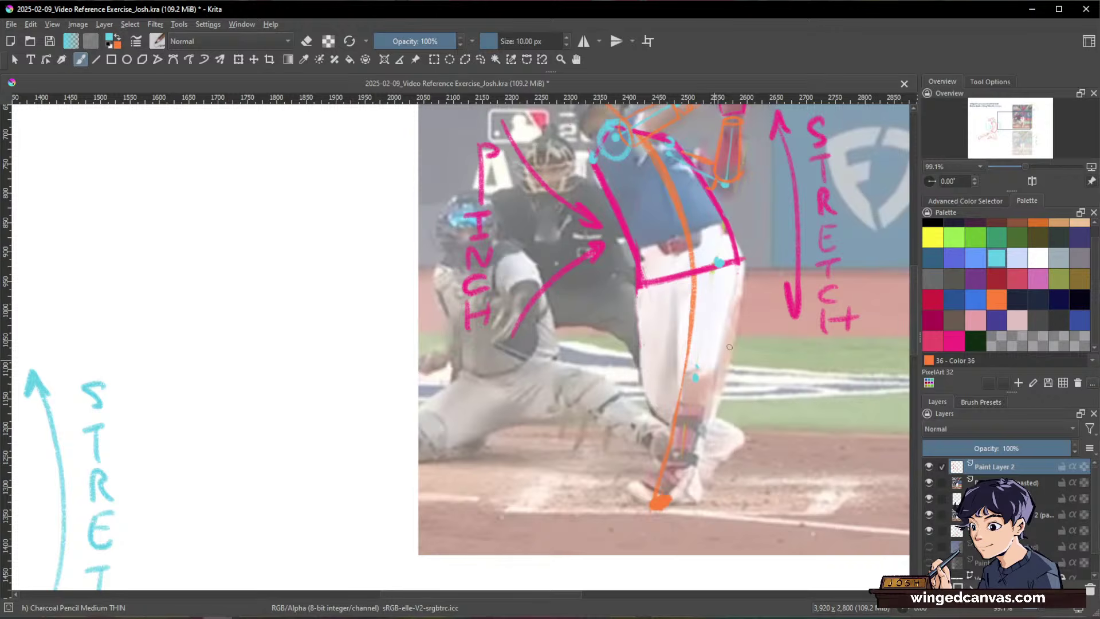
pyautogui.moveTo(696, 377)
pyautogui.mouseDown()
pyautogui.moveTo(716, 265)
pyautogui.moveTo(697, 360)
pyautogui.mouseUp()
pyautogui.click(673, 471)
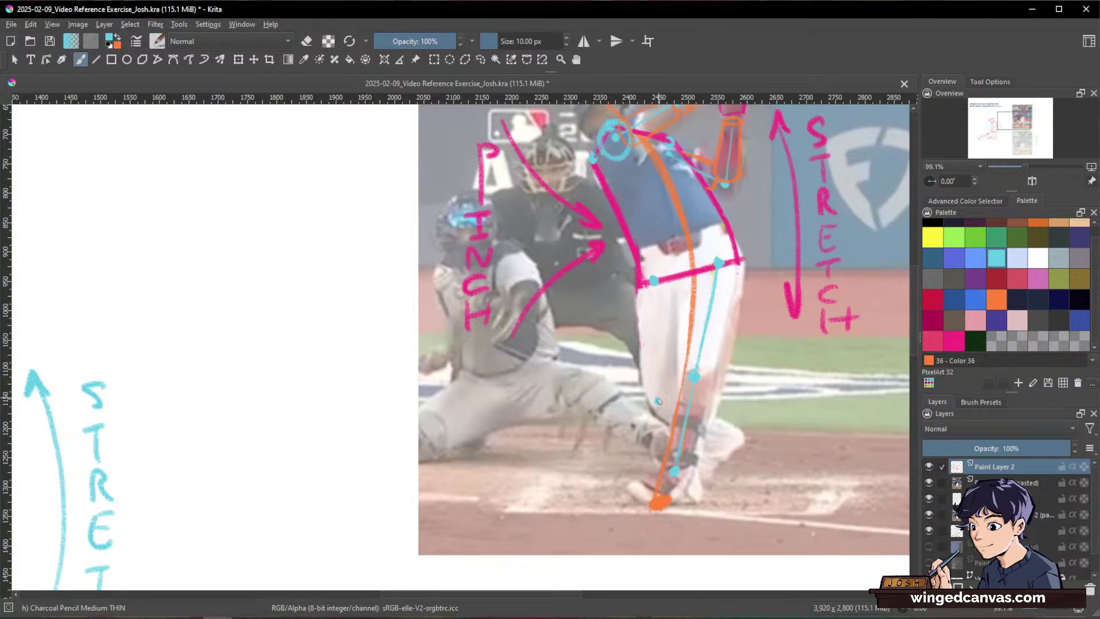
pyautogui.moveTo(655, 319); pyautogui.dragTo(658, 398)
pyautogui.scroll(-1, 754, 357)
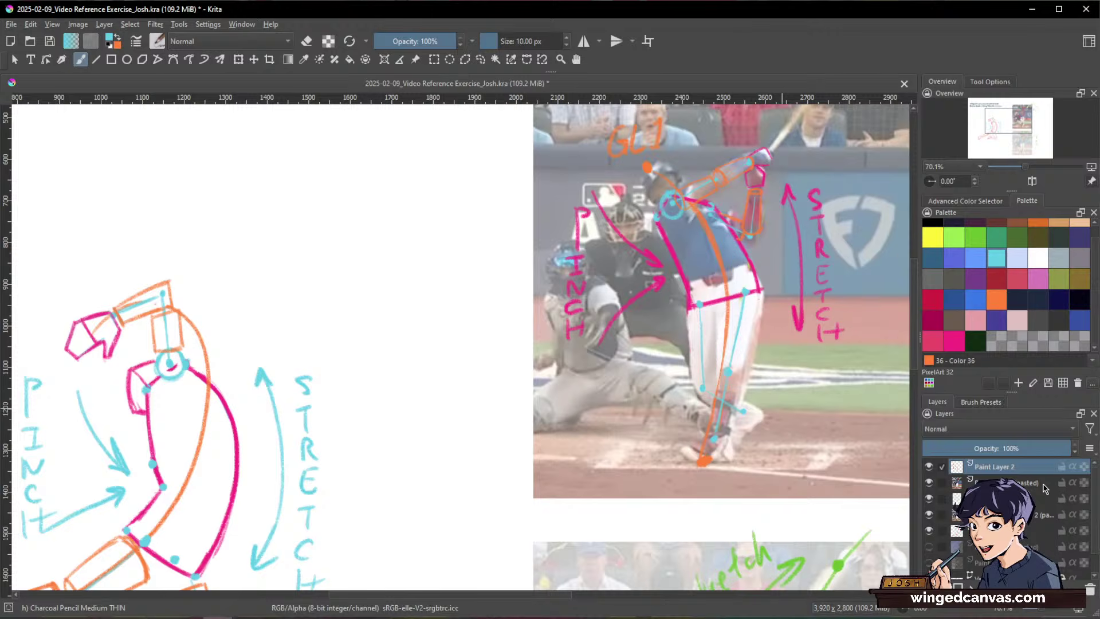
# Step: Block in the thigh of the batter's planted leg as an orange tapered box between the hip and knee
pyautogui.press('x')
pyautogui.moveTo(739, 299)
pyautogui.mouseDown()
pyautogui.moveTo(710, 302)
pyautogui.moveTo(767, 306)
pyautogui.moveTo(749, 306)
pyautogui.moveTo(703, 395)
pyautogui.mouseUp()
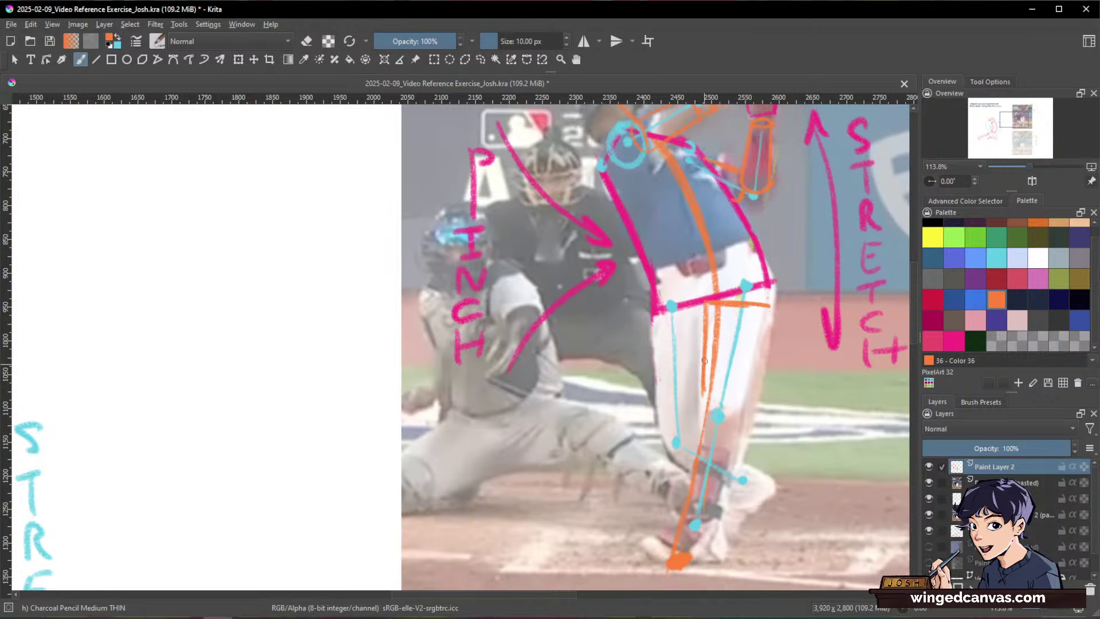
pyautogui.moveTo(771, 307); pyautogui.dragTo(748, 398)
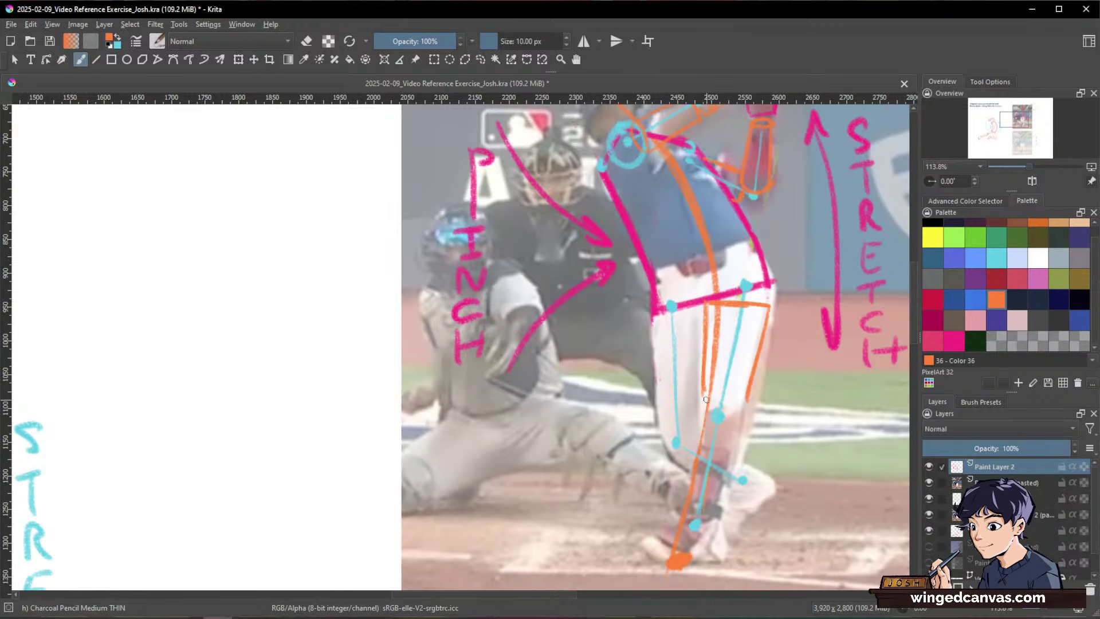
pyautogui.moveTo(704, 396); pyautogui.dragTo(743, 399)
pyautogui.press('space')
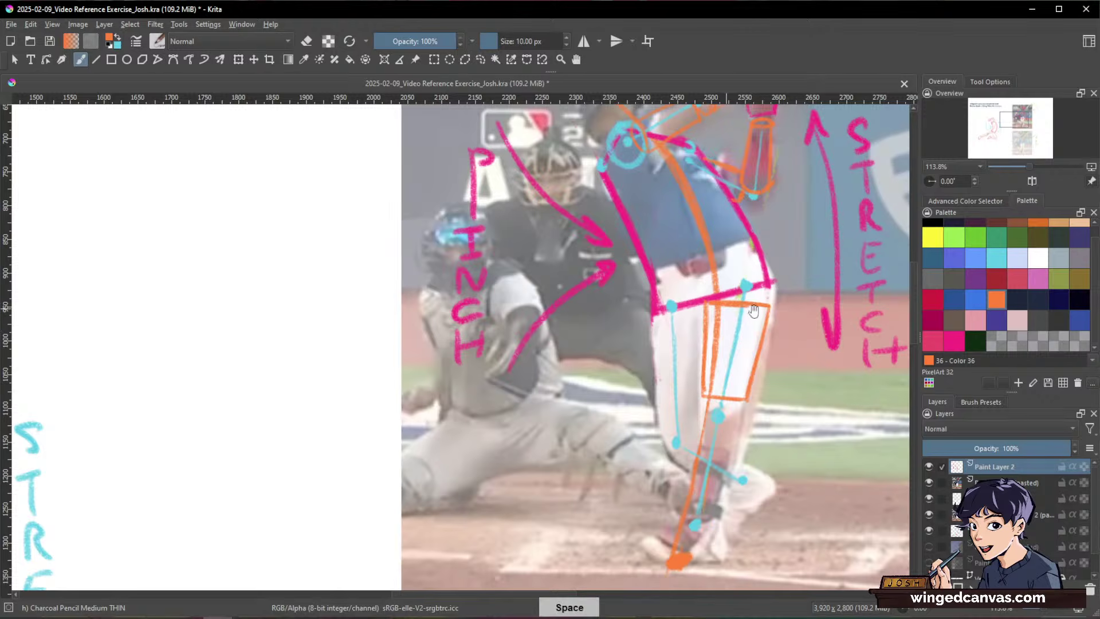
pyautogui.moveTo(708, 333); pyautogui.dragTo(726, 282)
pyautogui.rightClick(711, 280)
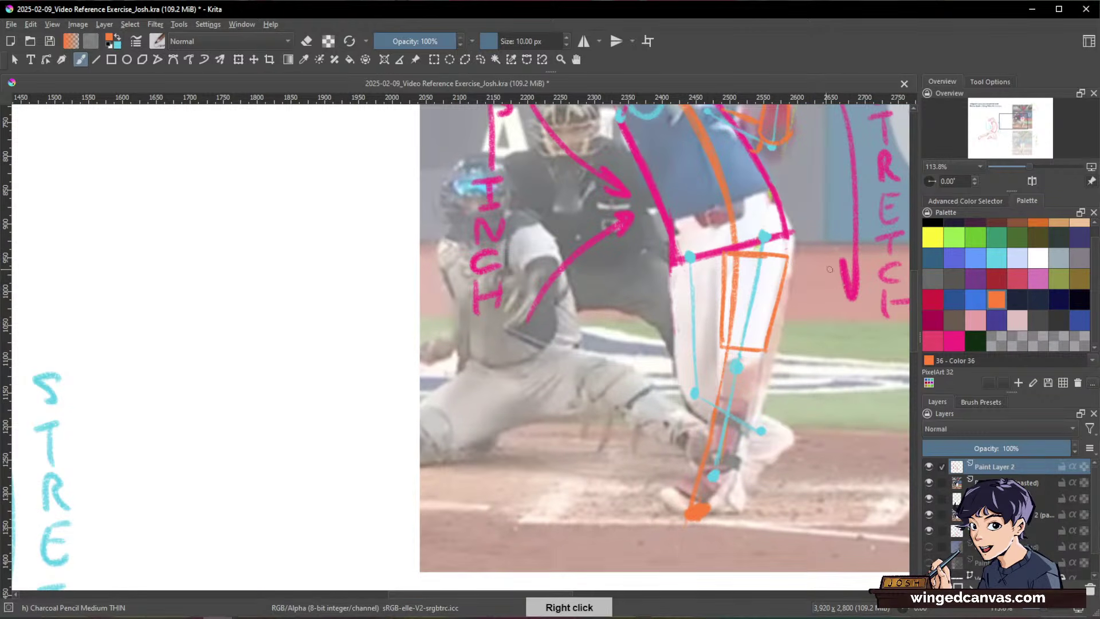
# Step: Block in the planted lower leg as an orange box and erase the action line running through it to the foot
pyautogui.press('space')
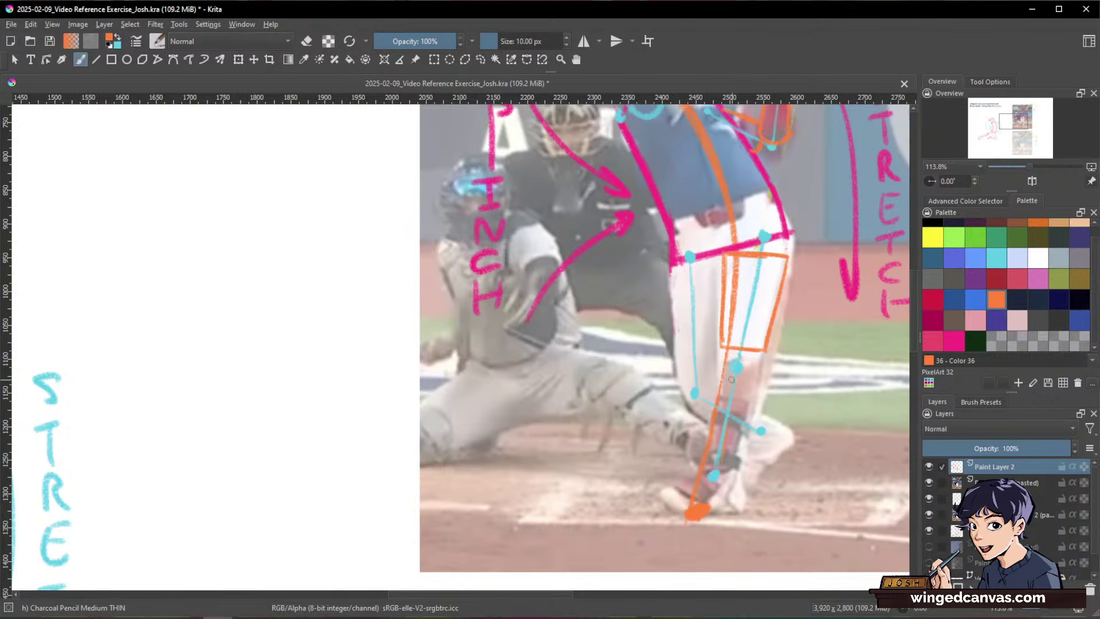
pyautogui.moveTo(761, 386); pyautogui.dragTo(736, 379)
pyautogui.press('e')
pyautogui.moveTo(702, 467); pyautogui.dragTo(694, 487)
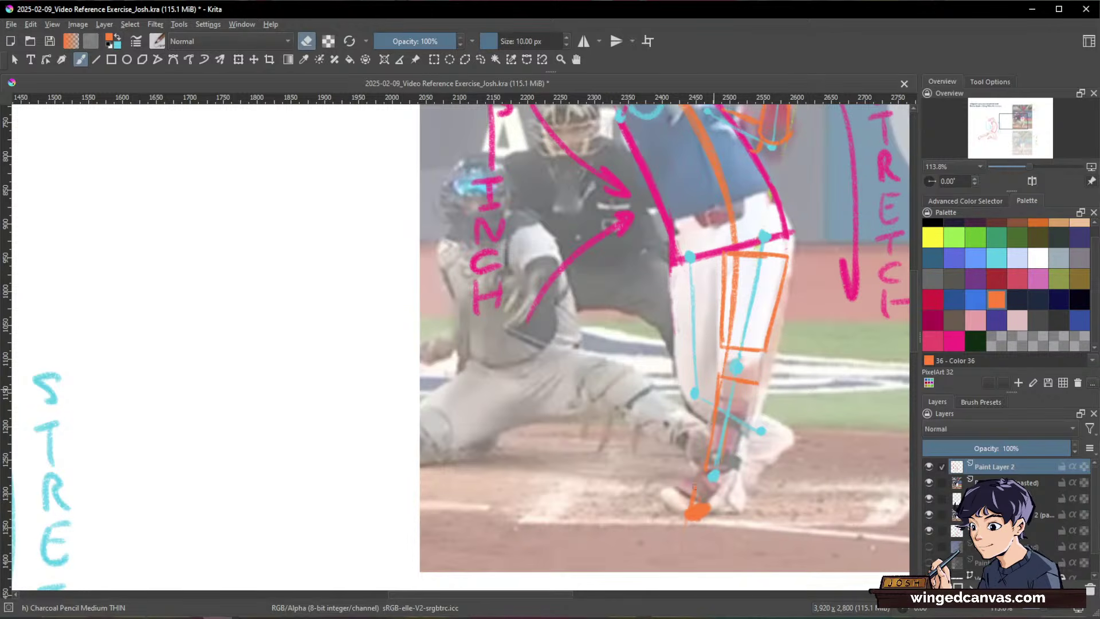
pyautogui.press('e')
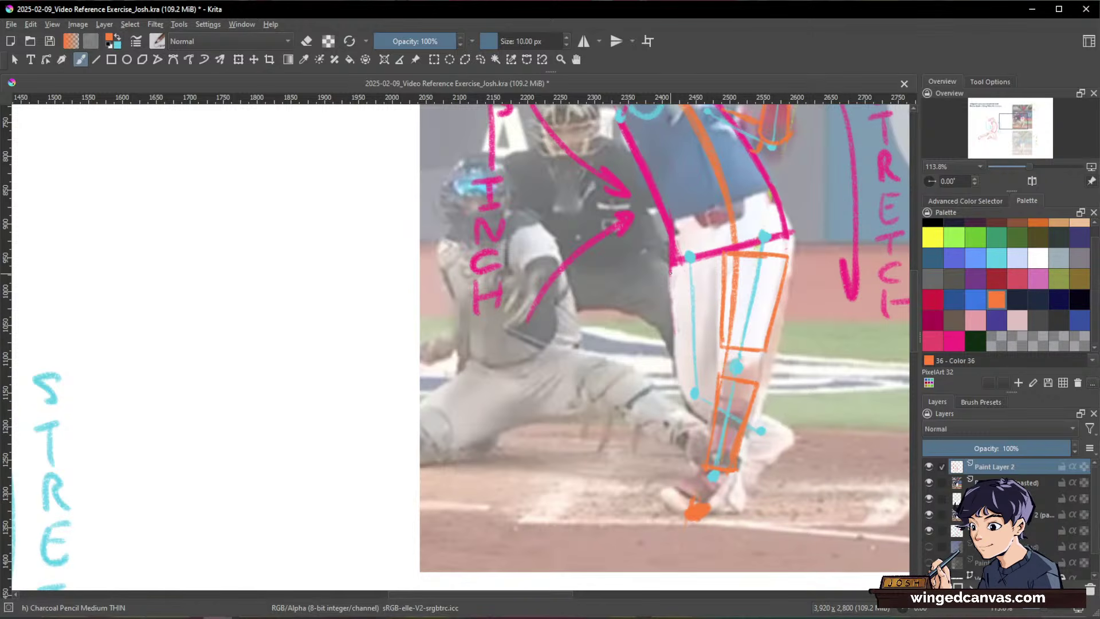
# Step: Block in the other leg's thigh in orange, plus the parts of its lower leg visible behind the planted shin
pyautogui.moveTo(669, 272); pyautogui.dragTo(721, 268)
pyautogui.moveTo(669, 297); pyautogui.dragTo(680, 380)
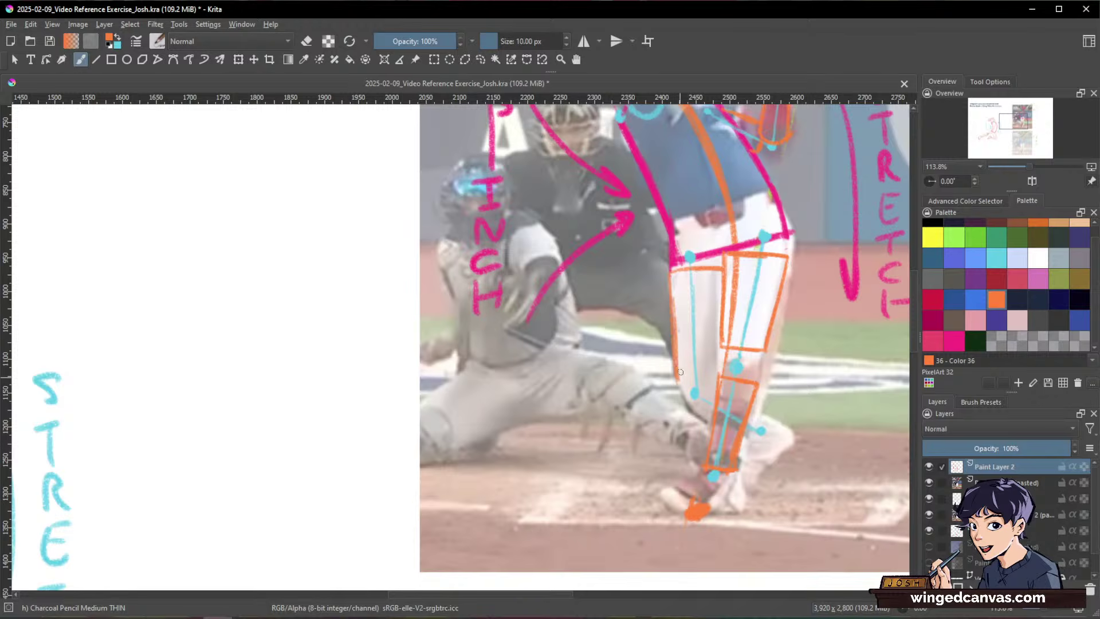
pyautogui.moveTo(719, 350); pyautogui.dragTo(712, 384)
pyautogui.moveTo(673, 275)
pyautogui.mouseDown()
pyautogui.moveTo(682, 374)
pyautogui.moveTo(721, 372)
pyautogui.moveTo(699, 417)
pyautogui.mouseUp()
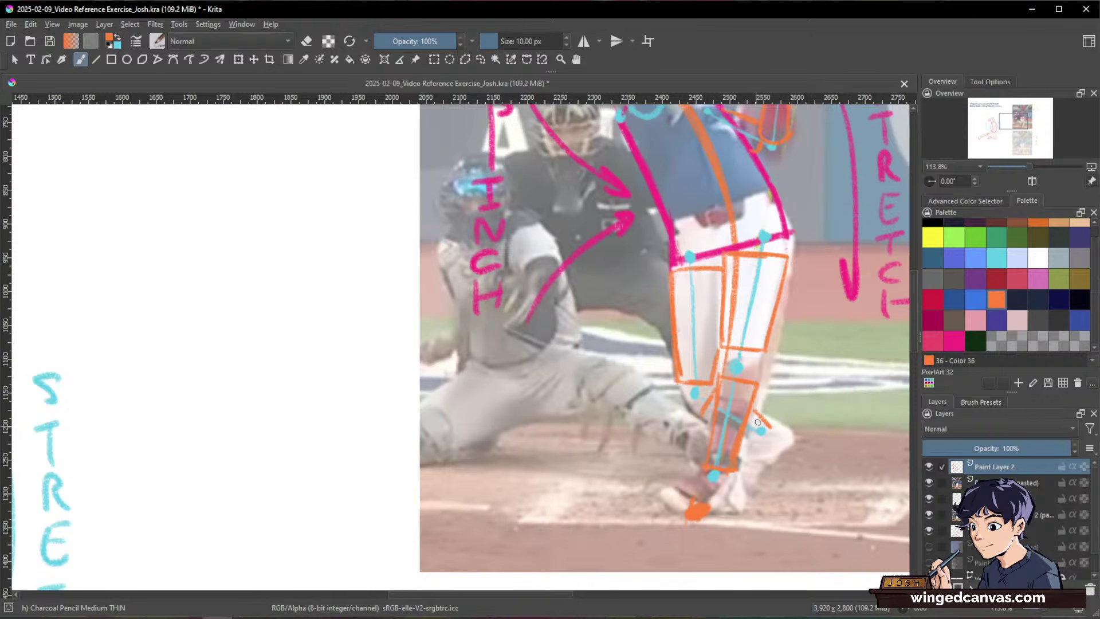
pyautogui.scroll(-1, 808, 400)
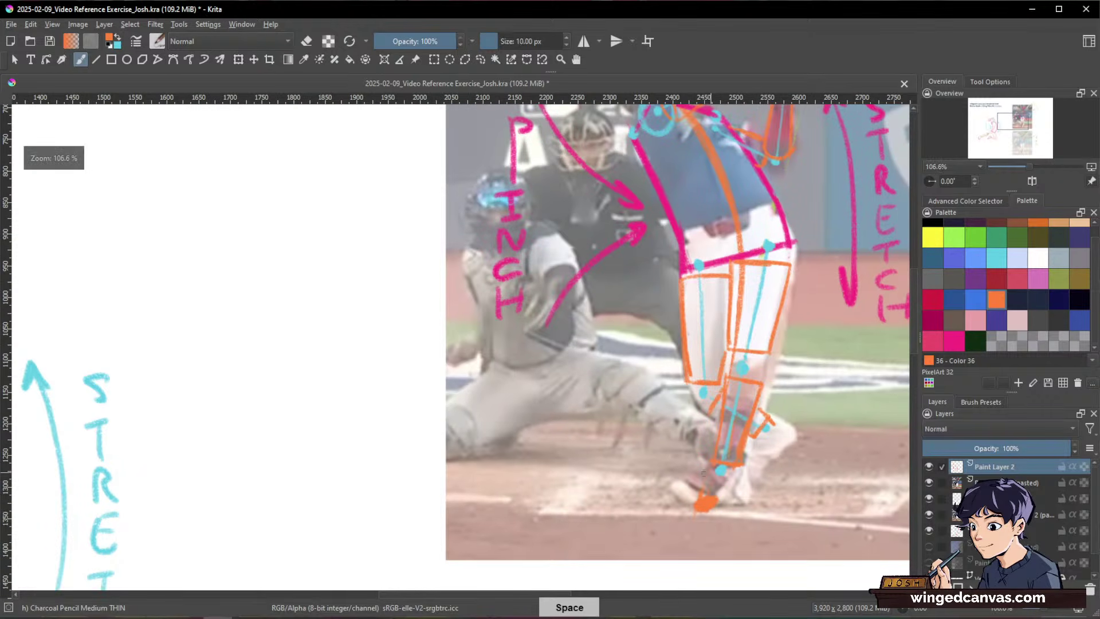
# Step: Outline both of the batter's feet in magenta, raising the brush size to 11 px and cleaning up the overlapping lines
pyautogui.click(953, 341)
pyautogui.moveTo(713, 469)
pyautogui.mouseDown()
pyautogui.moveTo(675, 491)
pyautogui.moveTo(702, 498)
pyautogui.moveTo(750, 476)
pyautogui.moveTo(727, 500)
pyautogui.mouseUp()
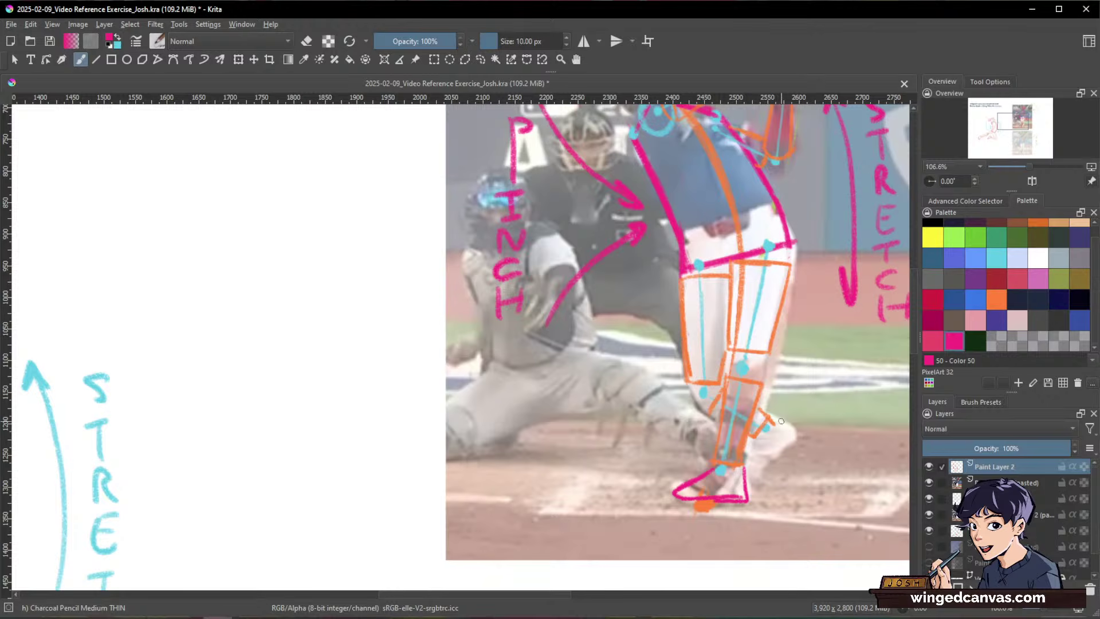
pyautogui.moveTo(781, 421)
pyautogui.mouseDown()
pyautogui.moveTo(754, 448)
pyautogui.moveTo(747, 481)
pyautogui.mouseUp()
pyautogui.press(']')
pyautogui.press('m')
pyautogui.press('m')
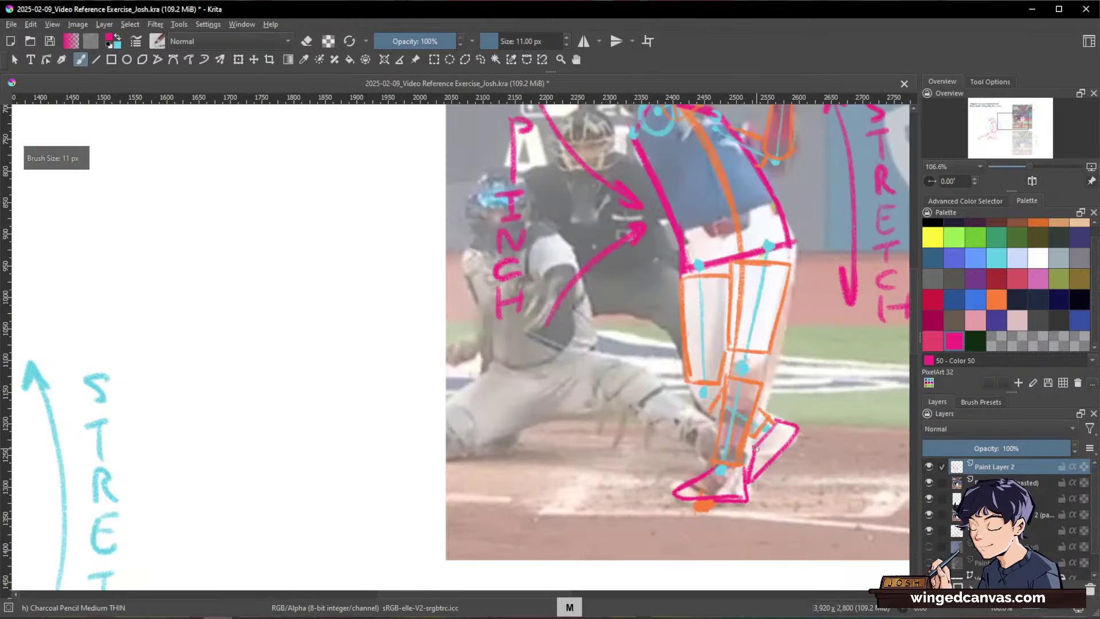
pyautogui.press('e')
pyautogui.press('e')
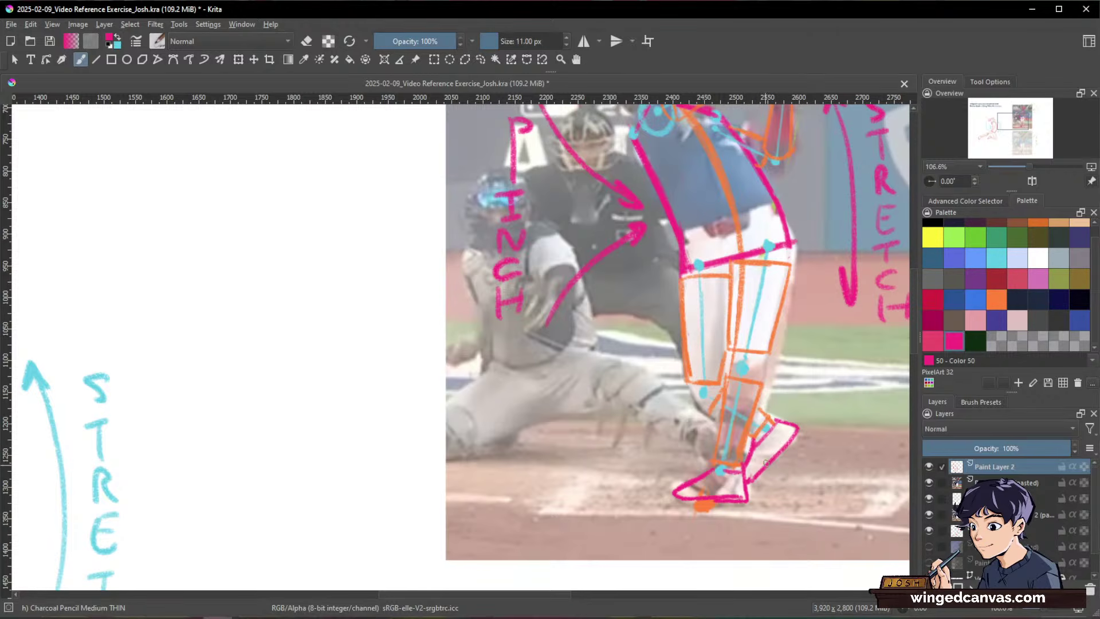
pyautogui.press('e')
pyautogui.press('e')
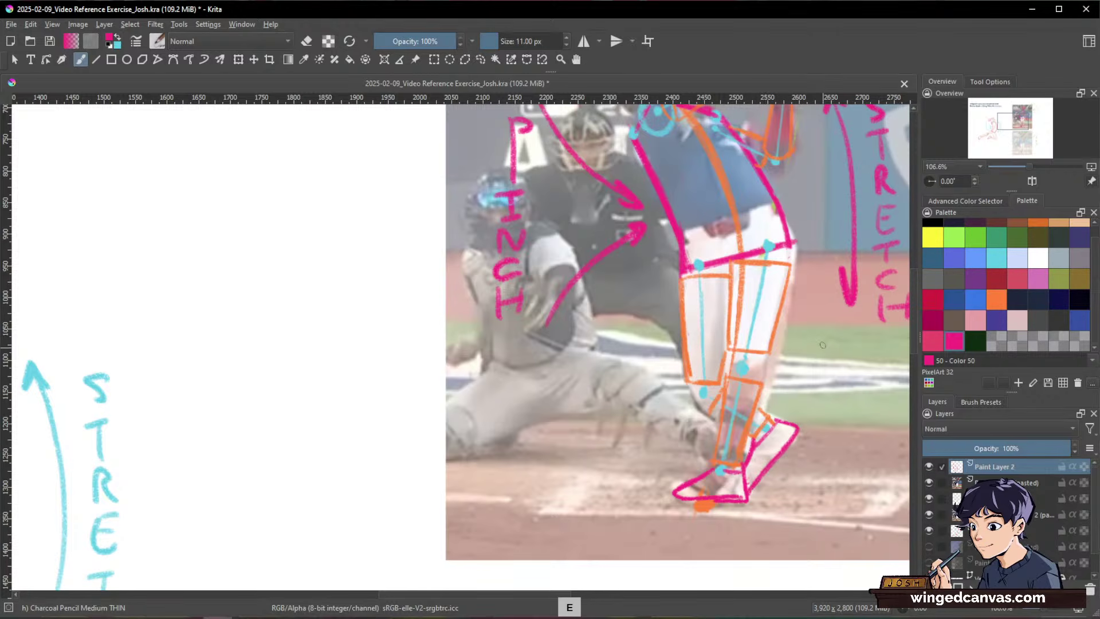
# Step: Erase the orange dot at the top of the action line and outline the batter's head in magenta
pyautogui.moveTo(854, 348); pyautogui.dragTo(665, 464)
pyautogui.moveTo(723, 243); pyautogui.dragTo(788, 172)
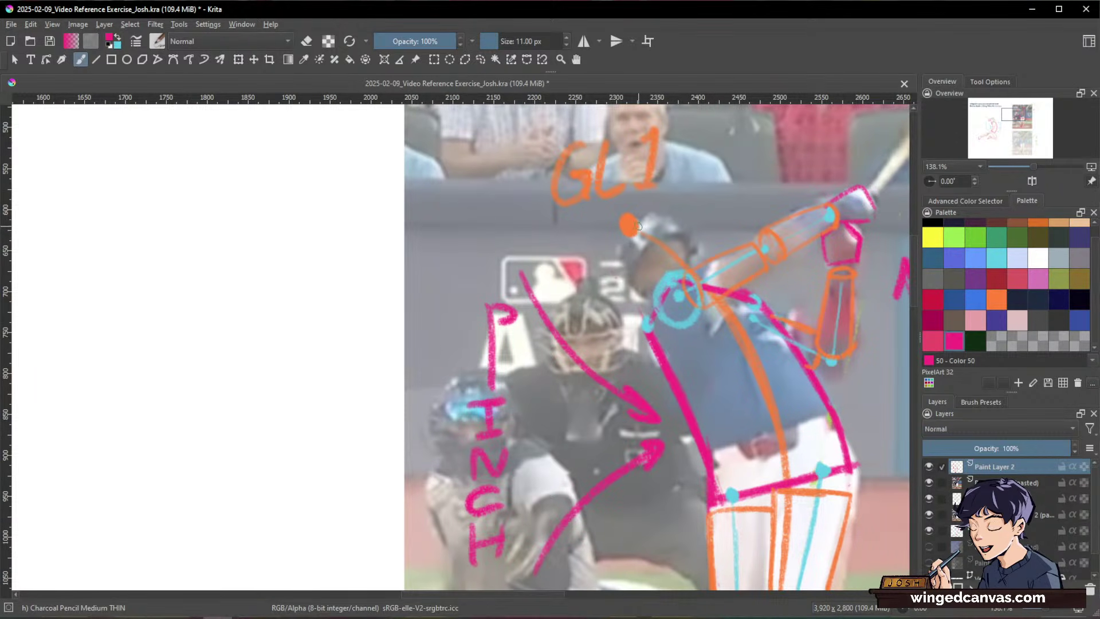
pyautogui.press('/')
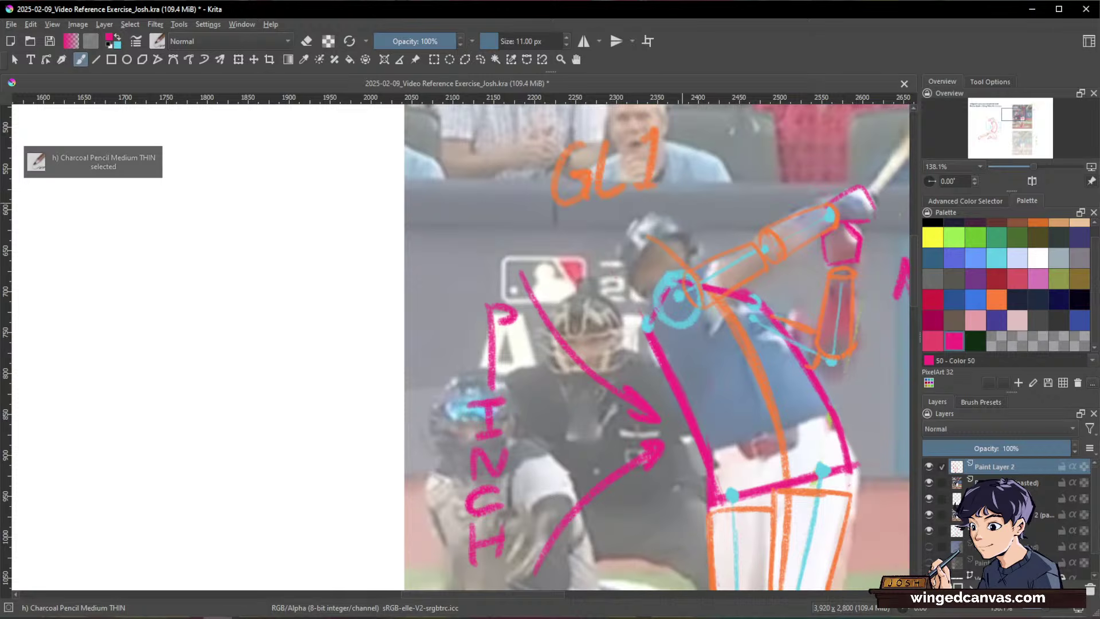
pyautogui.press('space')
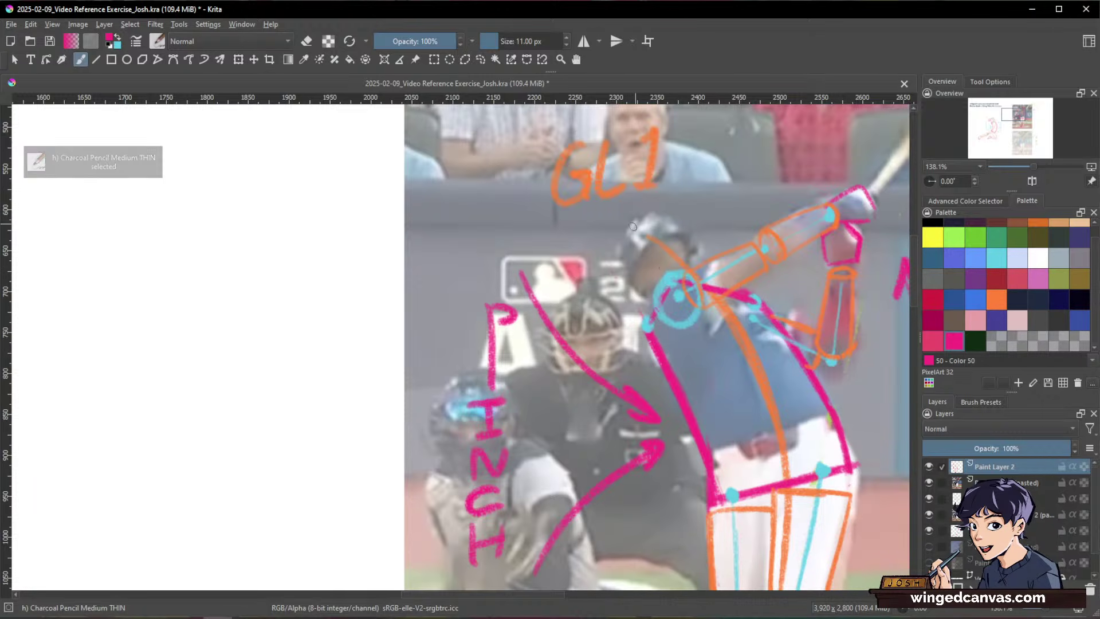
pyautogui.moveTo(625, 234)
pyautogui.mouseDown()
pyautogui.moveTo(669, 214)
pyautogui.moveTo(623, 234)
pyautogui.moveTo(677, 219)
pyautogui.moveTo(696, 270)
pyautogui.mouseUp()
pyautogui.moveTo(621, 236)
pyautogui.mouseDown()
pyautogui.moveTo(626, 277)
pyautogui.moveTo(656, 302)
pyautogui.mouseUp()
pyautogui.press('space')
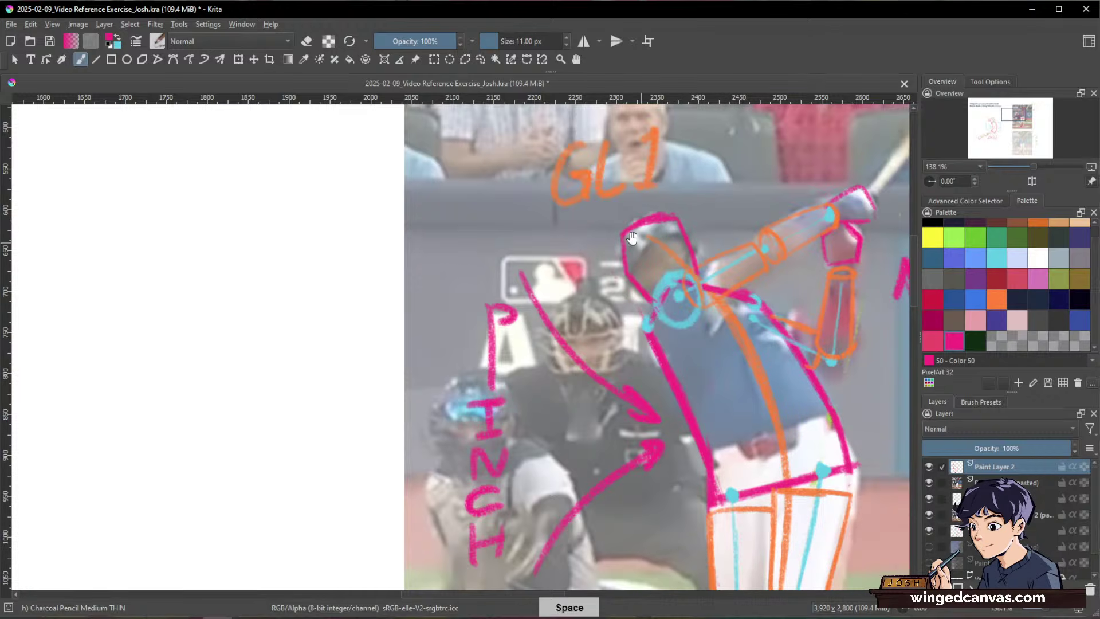
# Step: Hide the upper batter photo and review the finished figure beside the other studies on the page
pyautogui.moveTo(794, 334)
pyautogui.mouseDown()
pyautogui.moveTo(802, 418)
pyautogui.moveTo(786, 342)
pyautogui.mouseUp()
pyautogui.moveTo(789, 423); pyautogui.dragTo(823, 460)
pyautogui.click(929, 483)
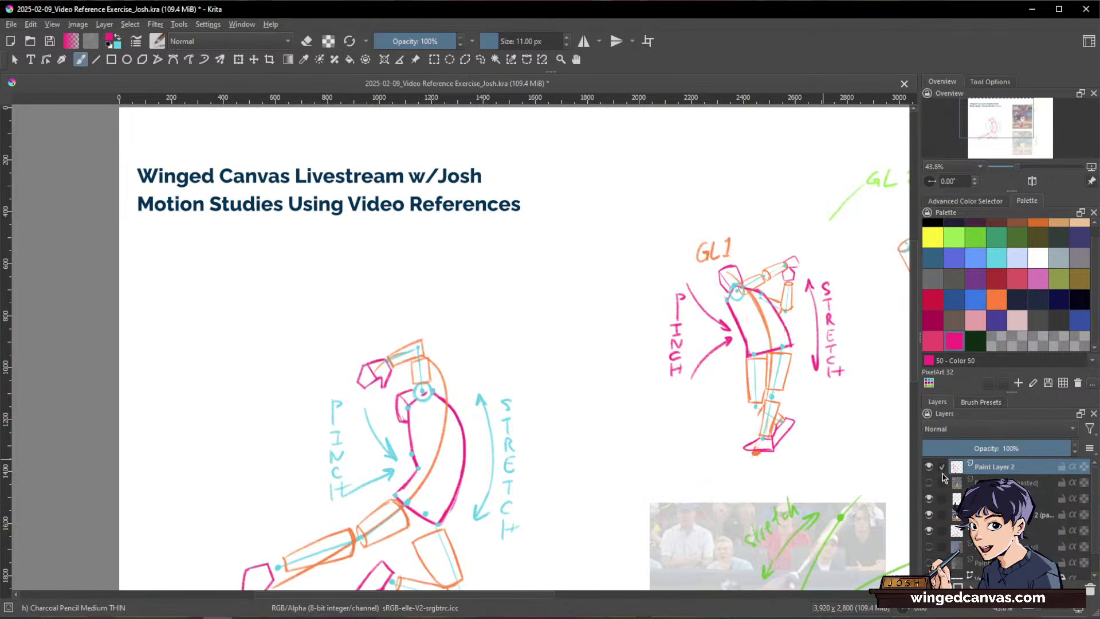
pyautogui.moveTo(781, 493); pyautogui.dragTo(685, 373)
pyautogui.moveTo(834, 414); pyautogui.dragTo(797, 511)
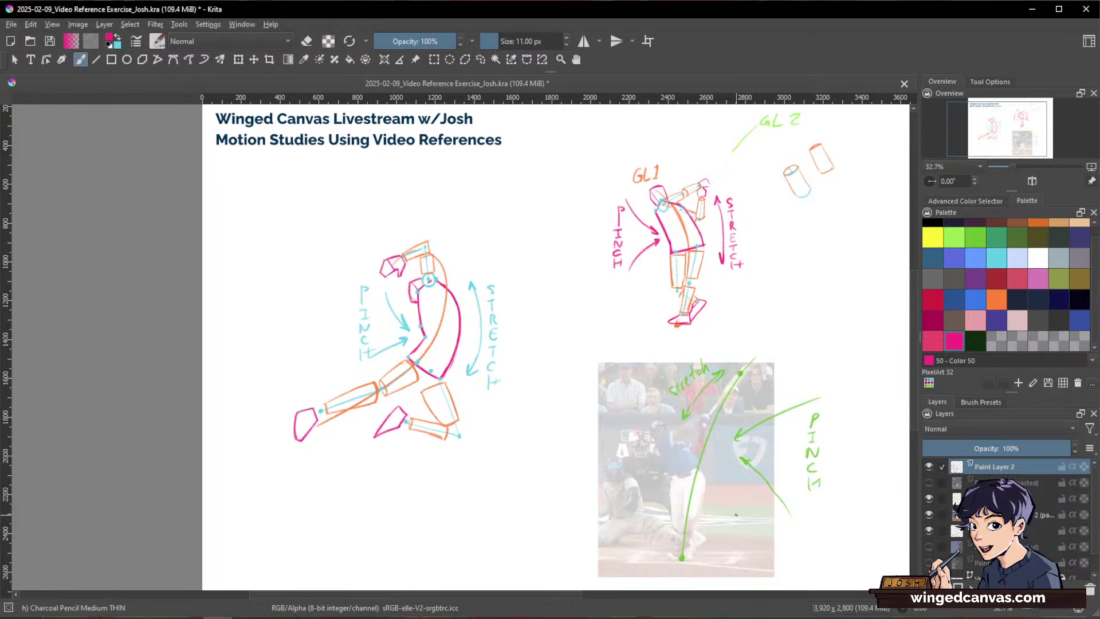
pyautogui.press('space')
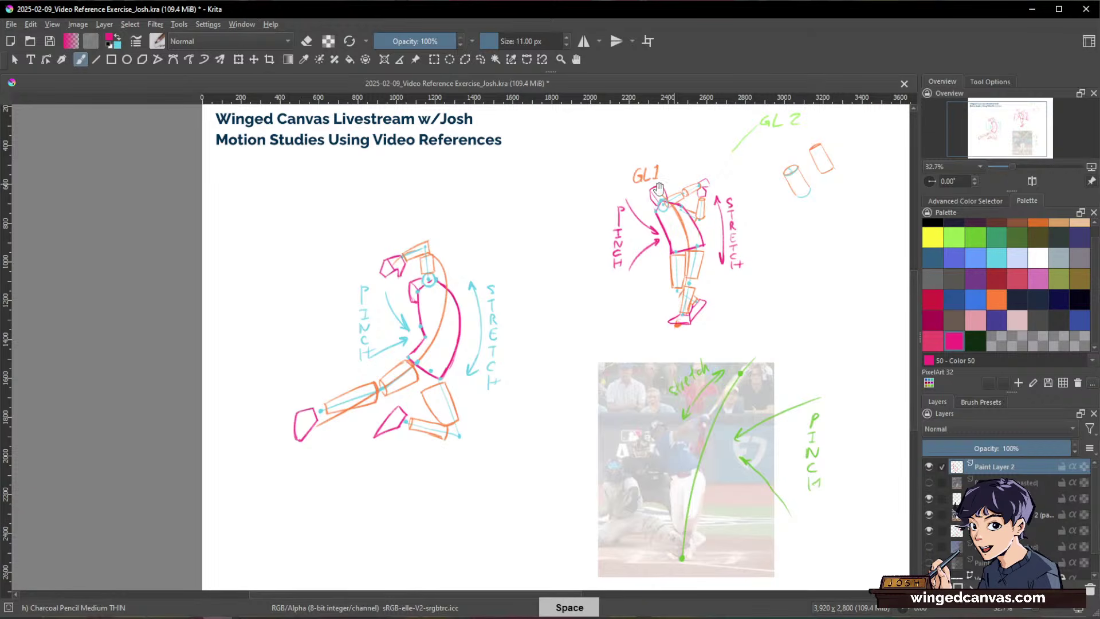
pyautogui.moveTo(808, 466); pyautogui.dragTo(700, 487)
pyautogui.press('space')
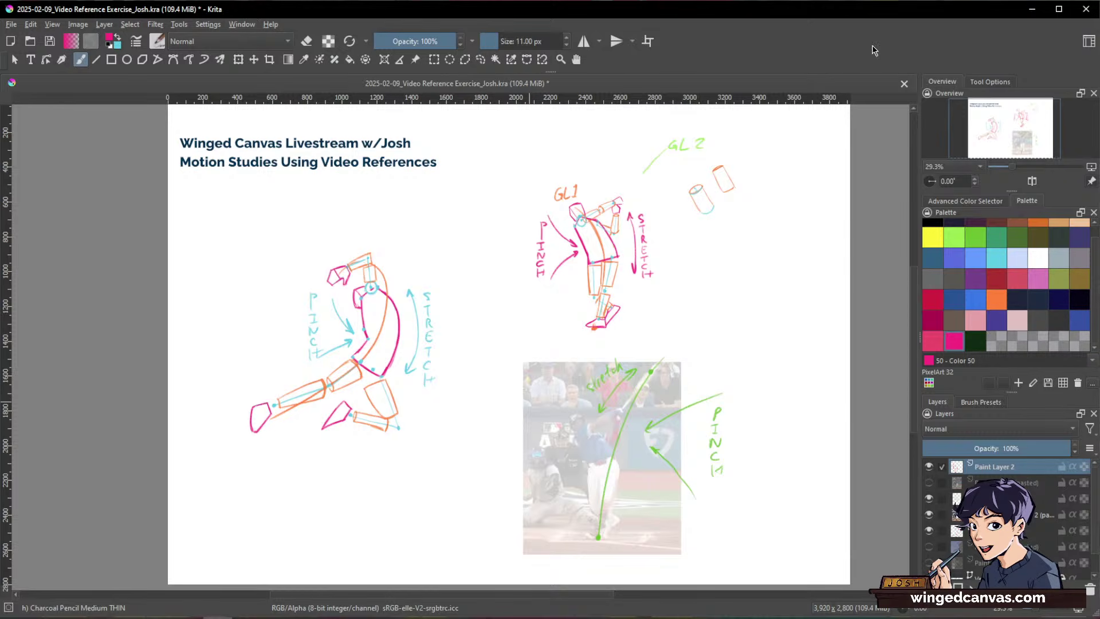
pyautogui.moveTo(615, 262); pyautogui.dragTo(783, 273)
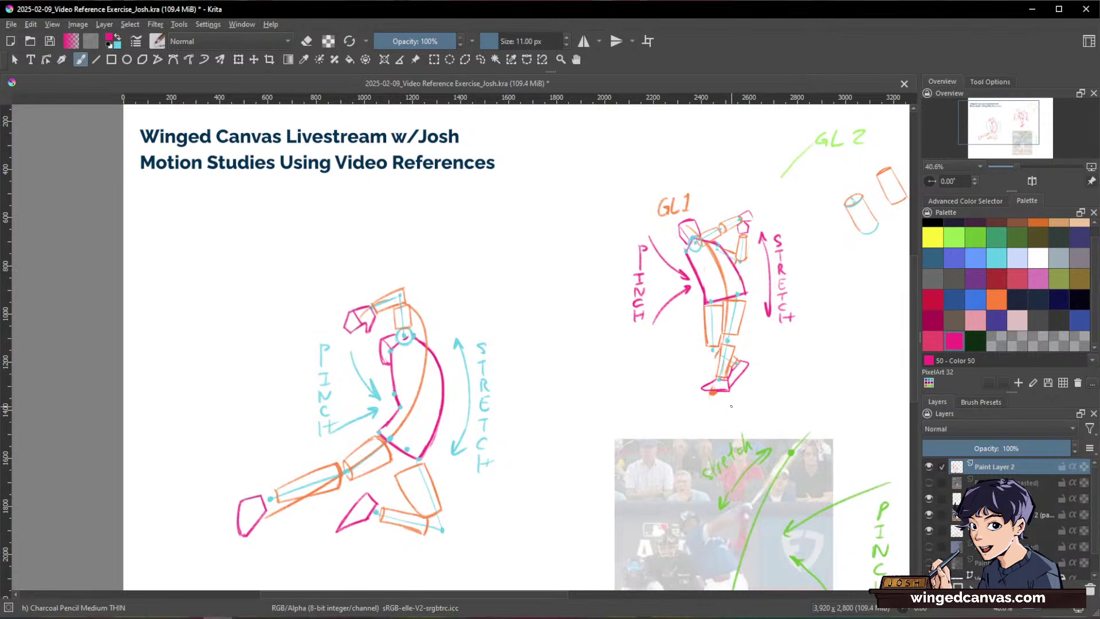
# Step: Show the upper batter photo and the leaping figure's photo to compare them with their drawings, and hide both again
pyautogui.click(928, 483)
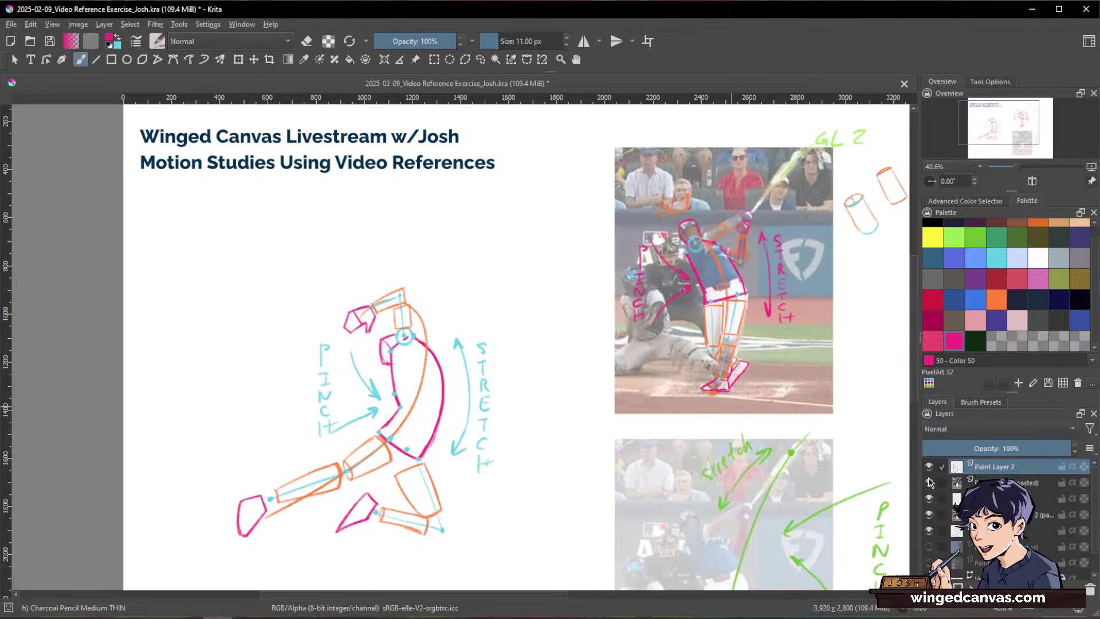
pyautogui.click(929, 546)
pyautogui.moveTo(788, 493); pyautogui.dragTo(797, 395)
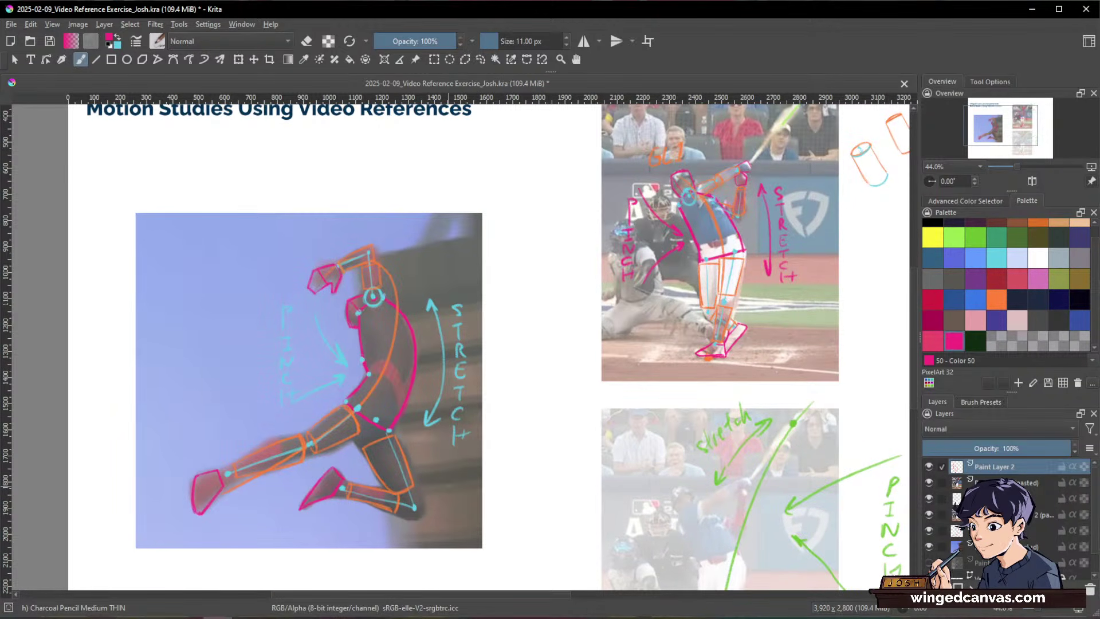
pyautogui.click(928, 483)
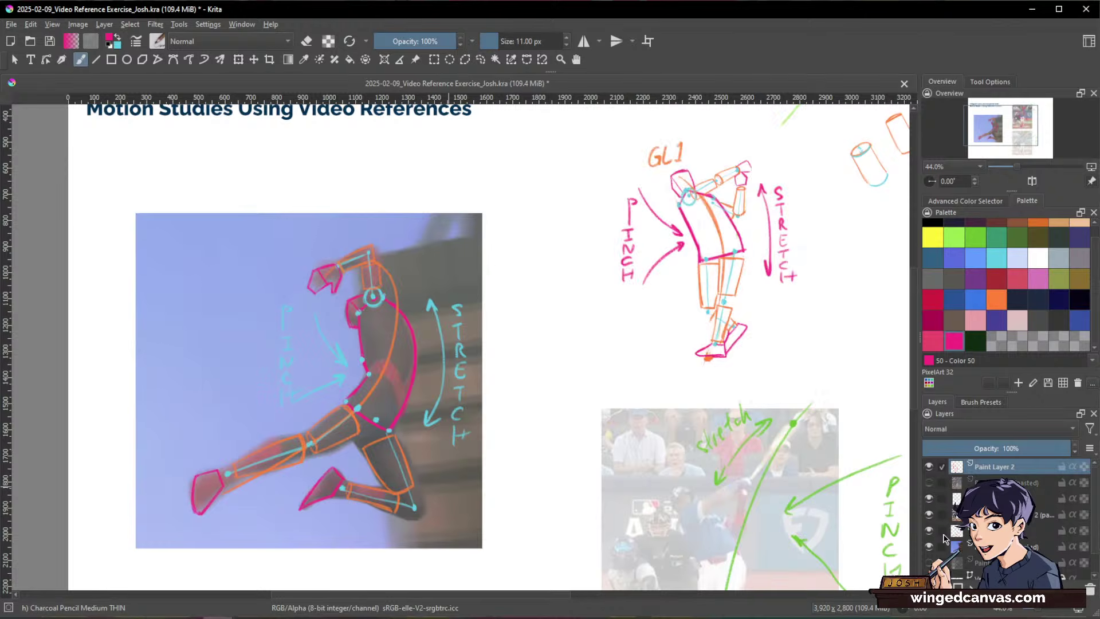
pyautogui.click(930, 547)
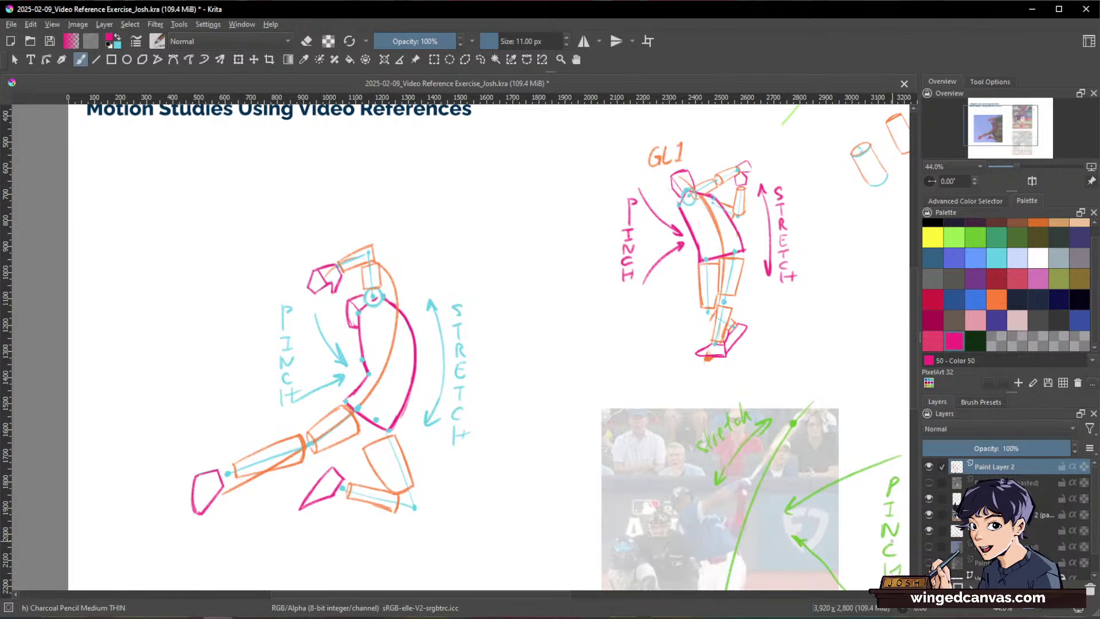
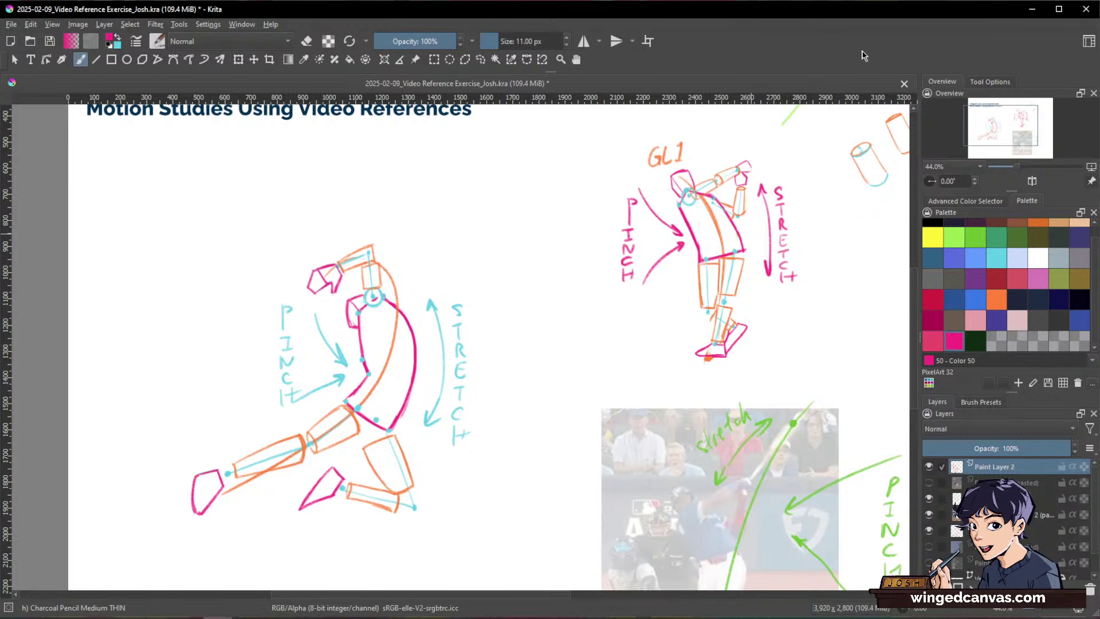
# Step: Hide the lower batter photo, its green annotations and the leaping figure drawing, leaving only Paint Layer 2's drawing and the title
pyautogui.moveTo(789, 398); pyautogui.dragTo(830, 465)
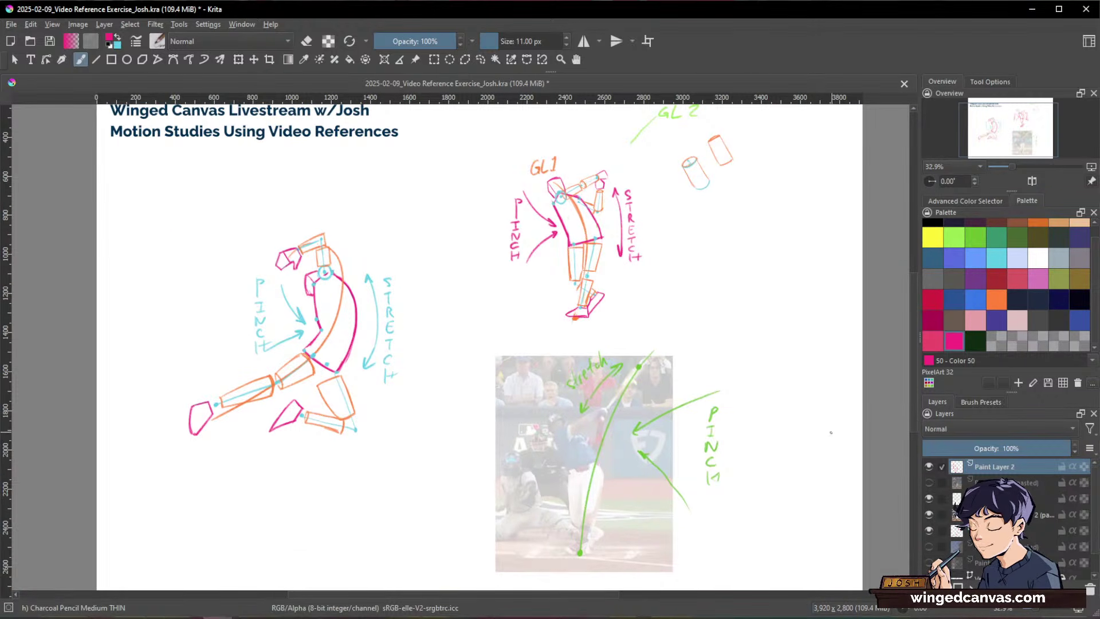
pyautogui.moveTo(611, 309); pyautogui.dragTo(657, 325)
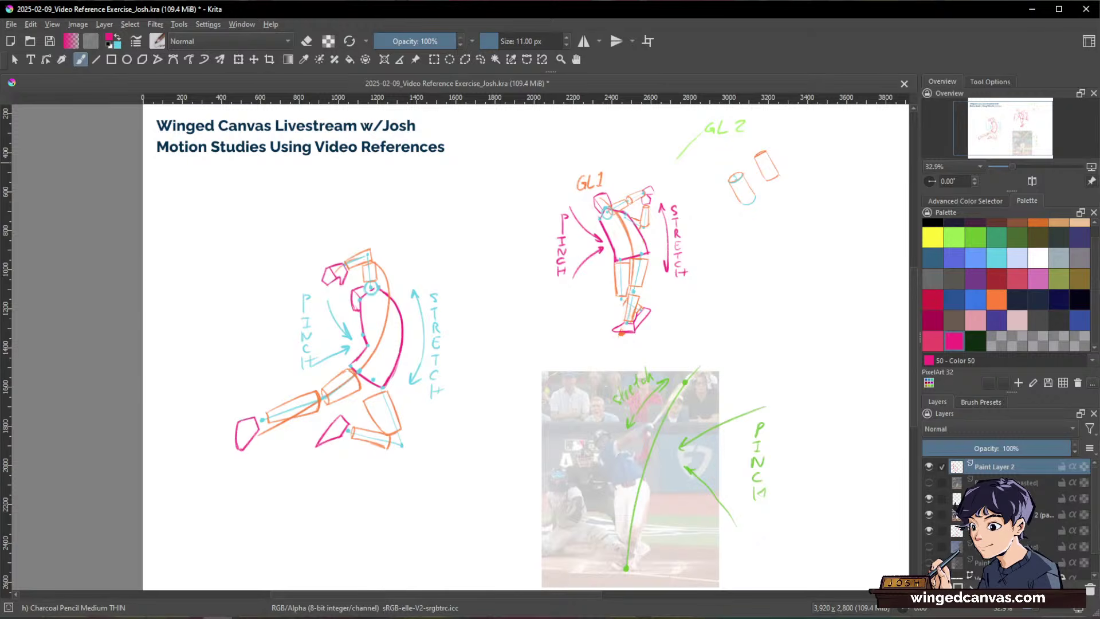
pyautogui.click(929, 499)
pyautogui.click(928, 514)
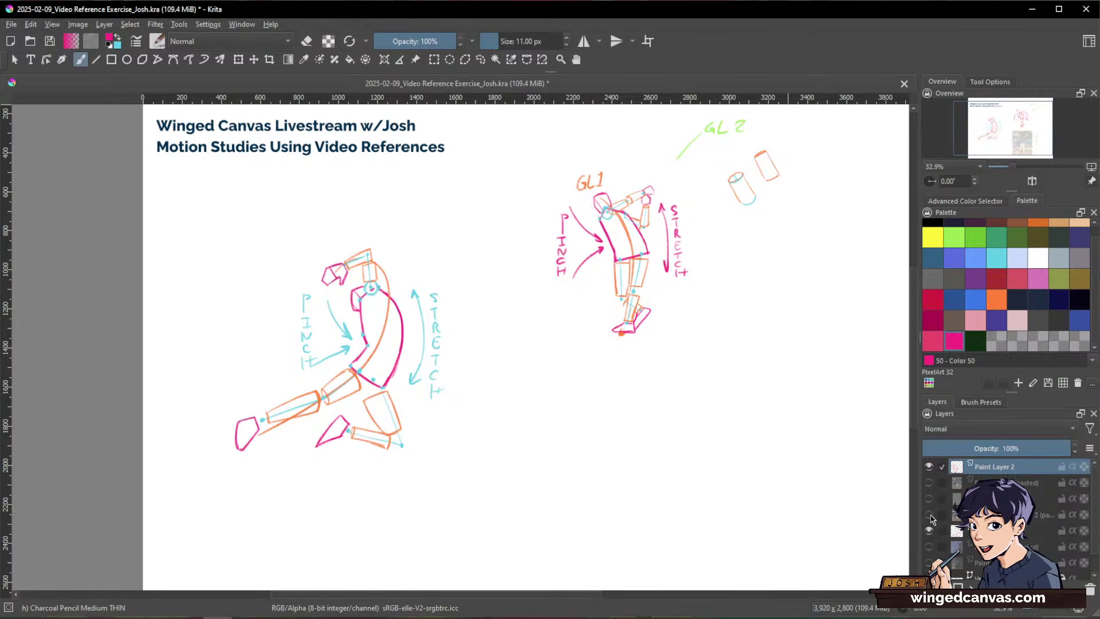
pyautogui.click(928, 531)
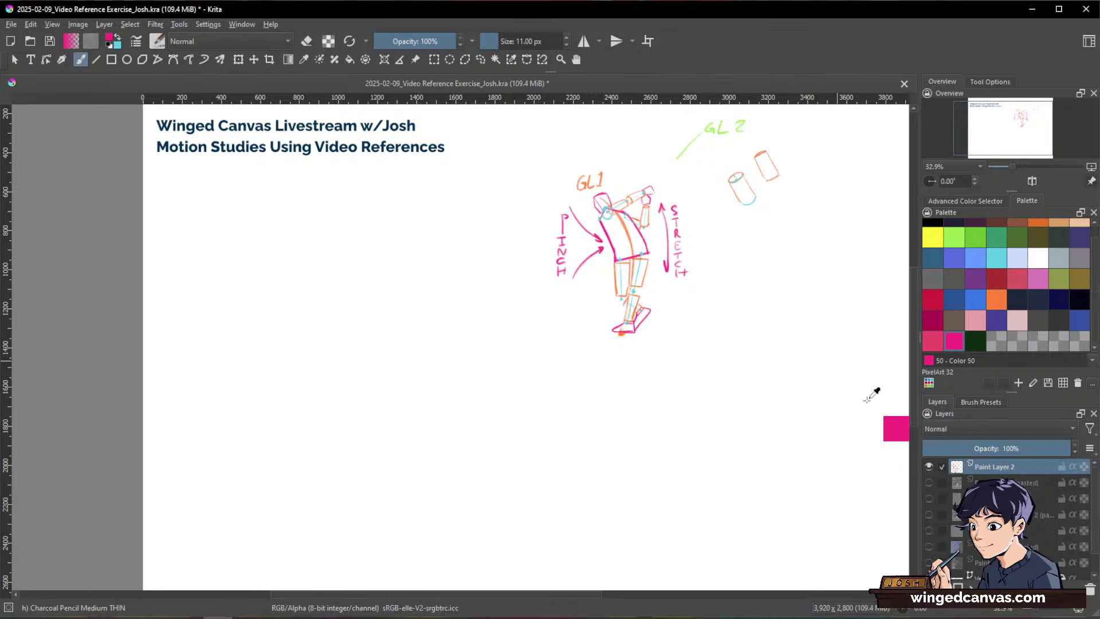
# Step: Duplicate Paint Layer 2 and hide the original layer
pyautogui.hotkey('ctrl', 'j')
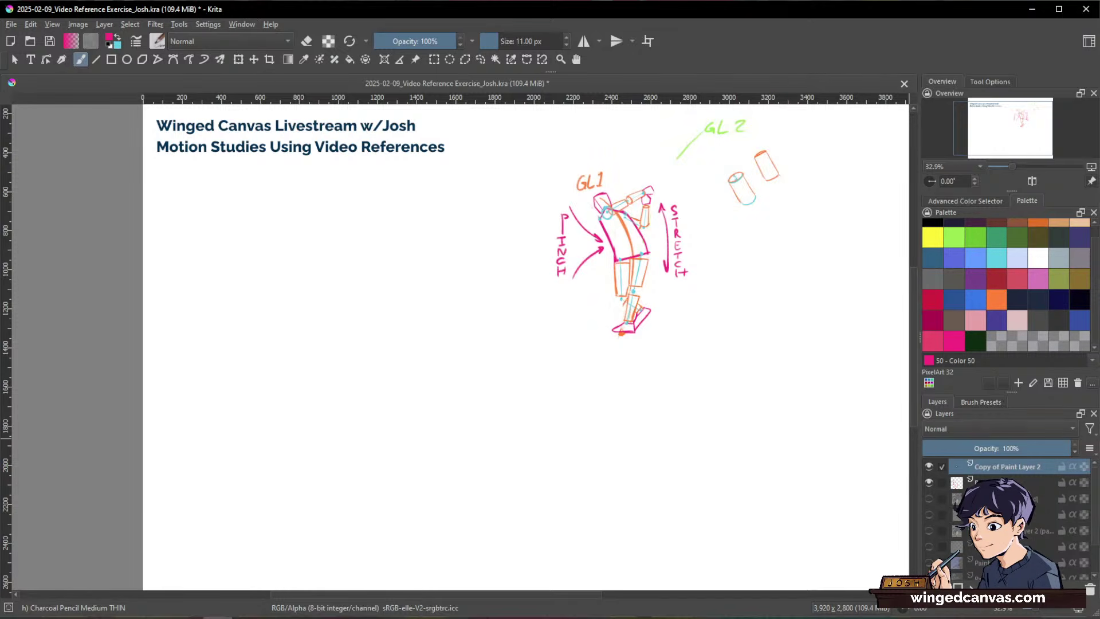
pyautogui.click(927, 483)
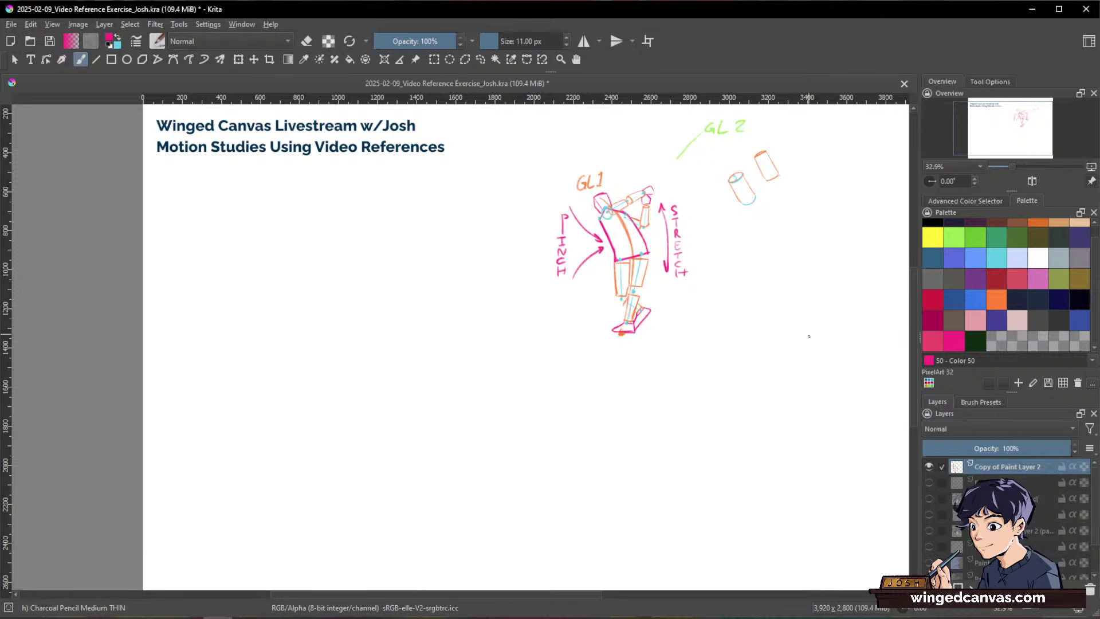
# Step: Remove the green GL 2 note and the two loose cylinders from the copied batter drawing
pyautogui.press('l')
pyautogui.moveTo(790, 133)
pyautogui.mouseDown()
pyautogui.moveTo(733, 109)
pyautogui.moveTo(688, 108)
pyautogui.moveTo(668, 157)
pyautogui.moveTo(687, 193)
pyautogui.moveTo(746, 246)
pyautogui.moveTo(810, 191)
pyautogui.mouseUp()
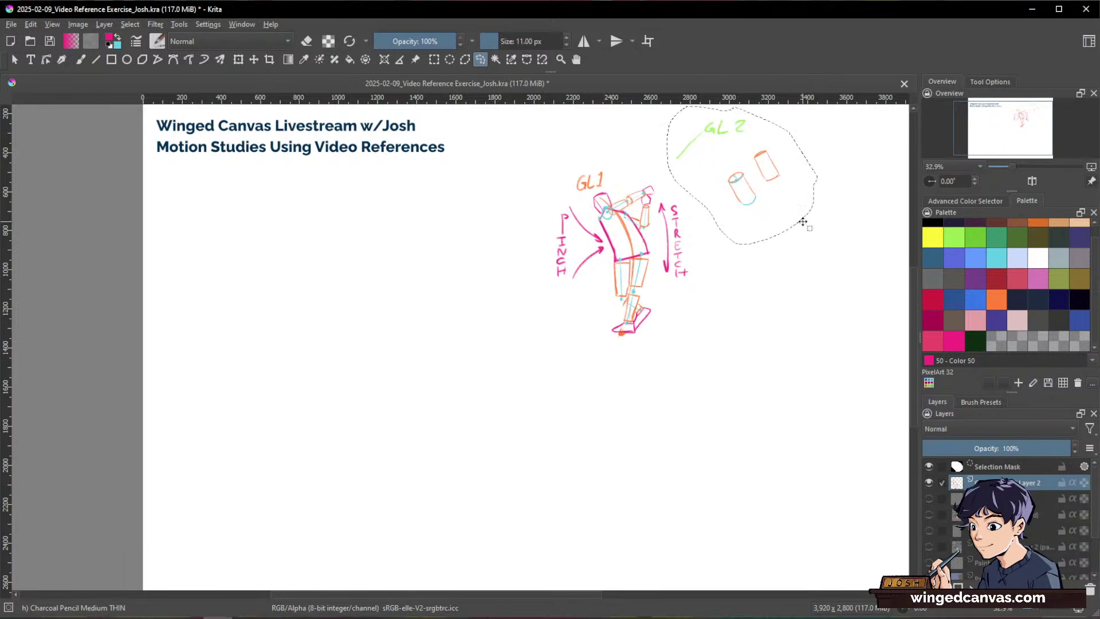
pyautogui.press('Delete')
pyautogui.hotkey('ctrl', 'shift', 'a')
pyautogui.press('b')
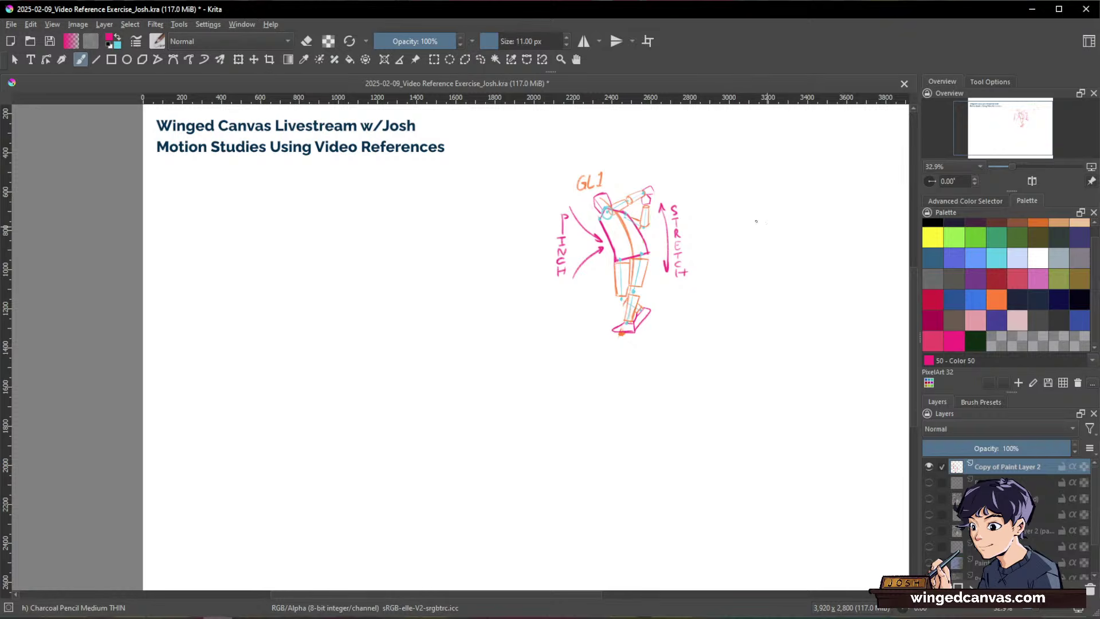
# Step: Move the copied batter figure below the title near the page's left edge and enlarge it moderately to fill a narrow column
pyautogui.hotkey('ctrl', 't')
pyautogui.press('-')
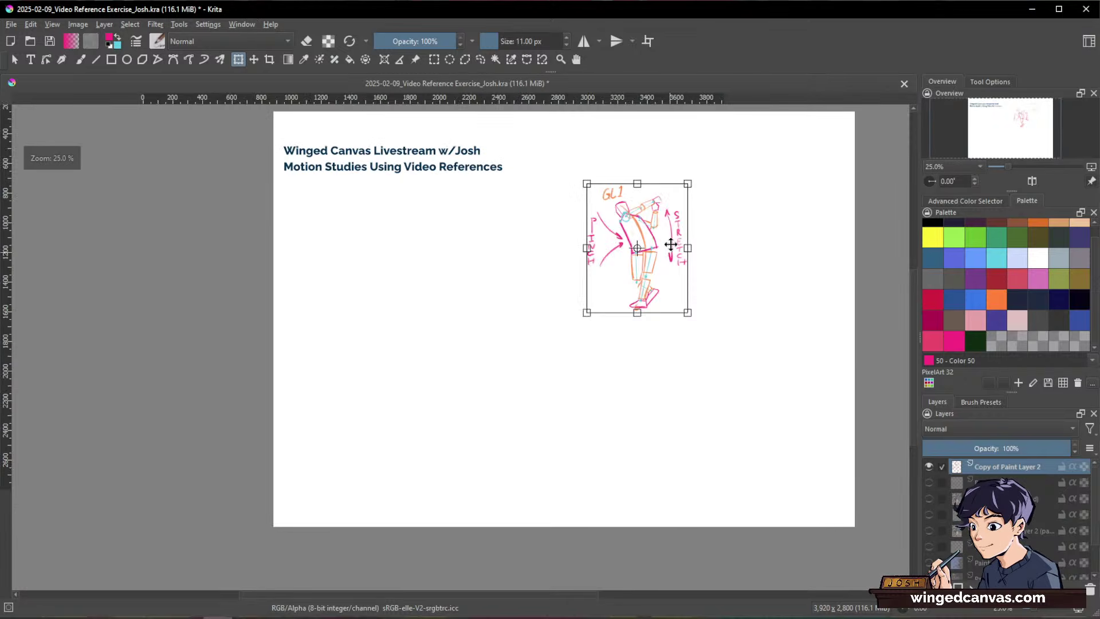
pyautogui.moveTo(670, 246); pyautogui.dragTo(472, 375)
pyautogui.moveTo(443, 338); pyautogui.dragTo(443, 222)
pyautogui.moveTo(475, 313); pyautogui.dragTo(422, 328)
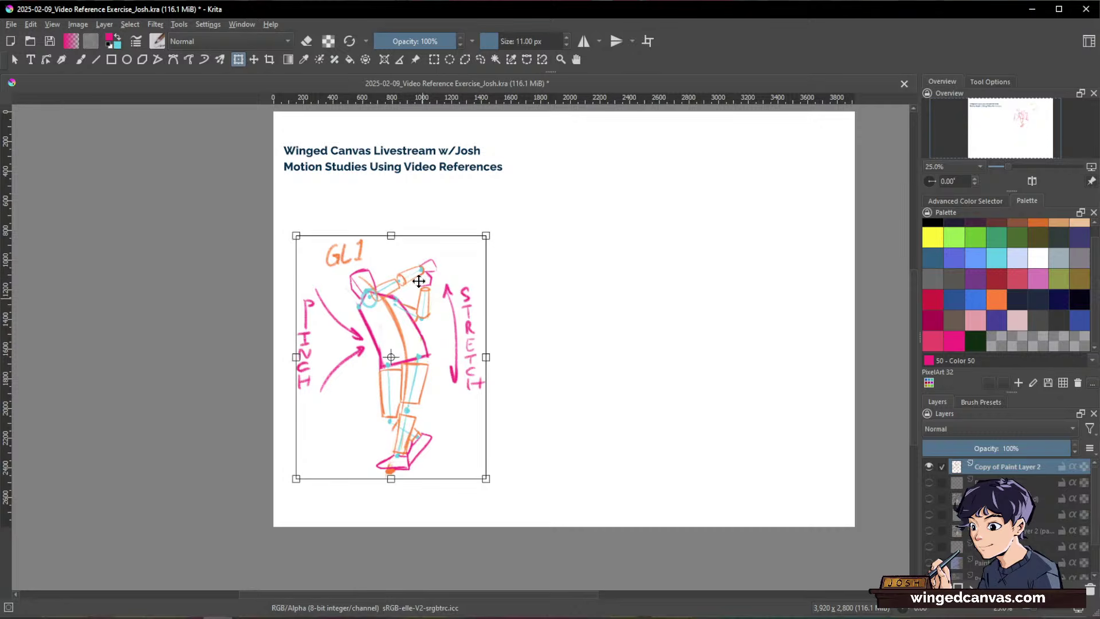
pyautogui.moveTo(394, 235); pyautogui.dragTo(395, 209)
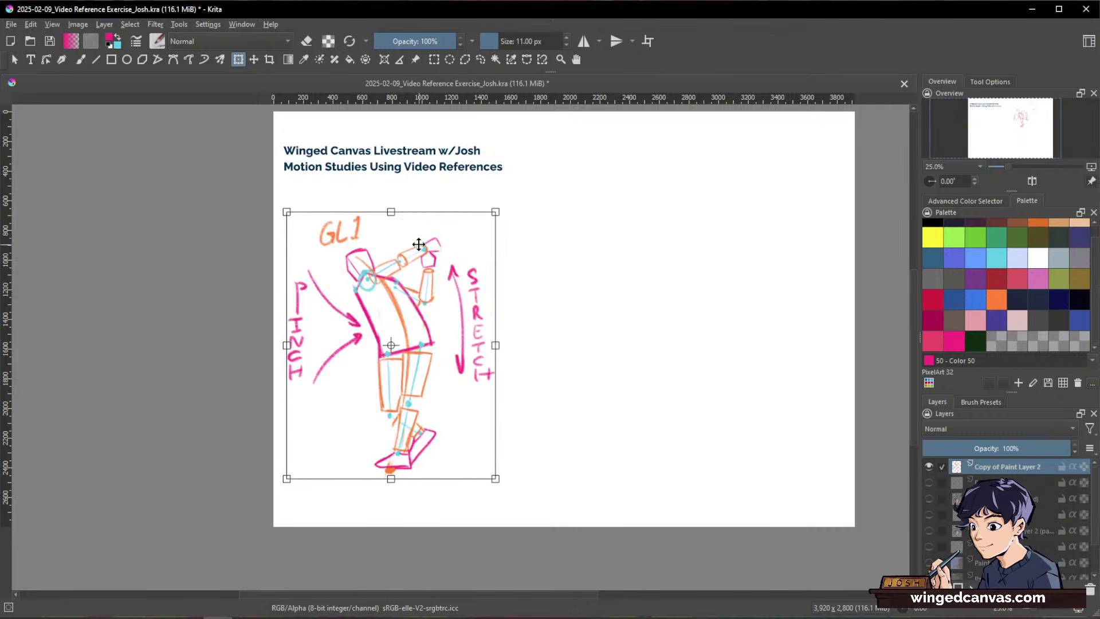
pyautogui.press('Return')
pyautogui.hotkey('ctrl', 't')
pyautogui.moveTo(502, 344); pyautogui.dragTo(431, 347)
pyautogui.press('Return')
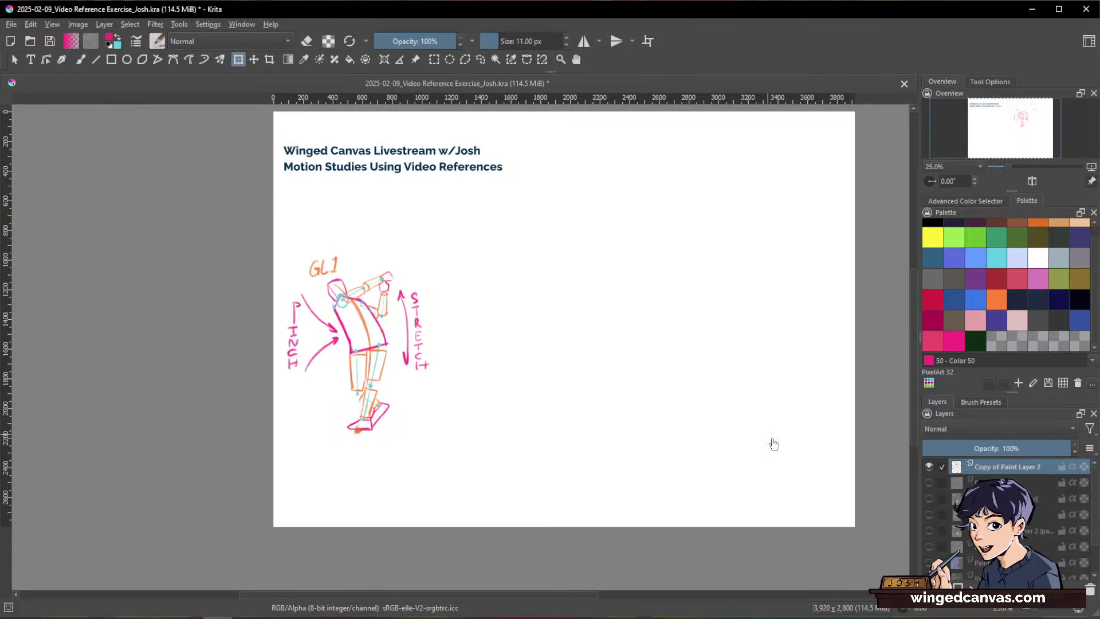
# Step: Handwrite the heading "OBSERVATION/ DECONSTRUCTION" in pink above the batter figure
pyautogui.press('space')
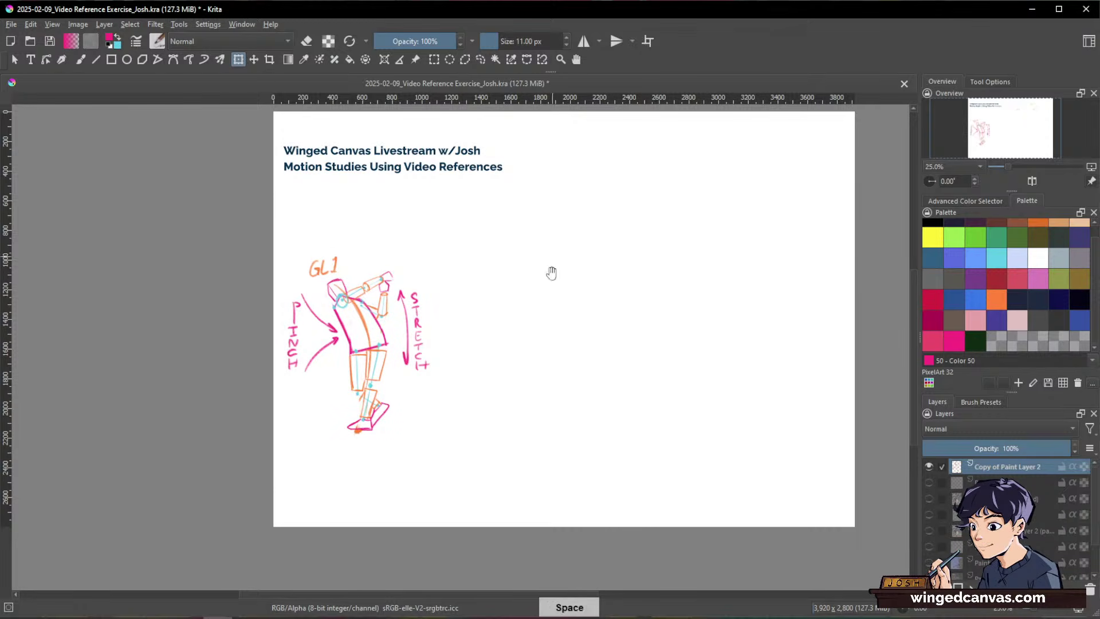
pyautogui.moveTo(464, 315); pyautogui.dragTo(547, 321)
pyautogui.moveTo(547, 322)
pyautogui.mouseDown()
pyautogui.moveTo(553, 303)
pyautogui.moveTo(712, 361)
pyautogui.mouseUp()
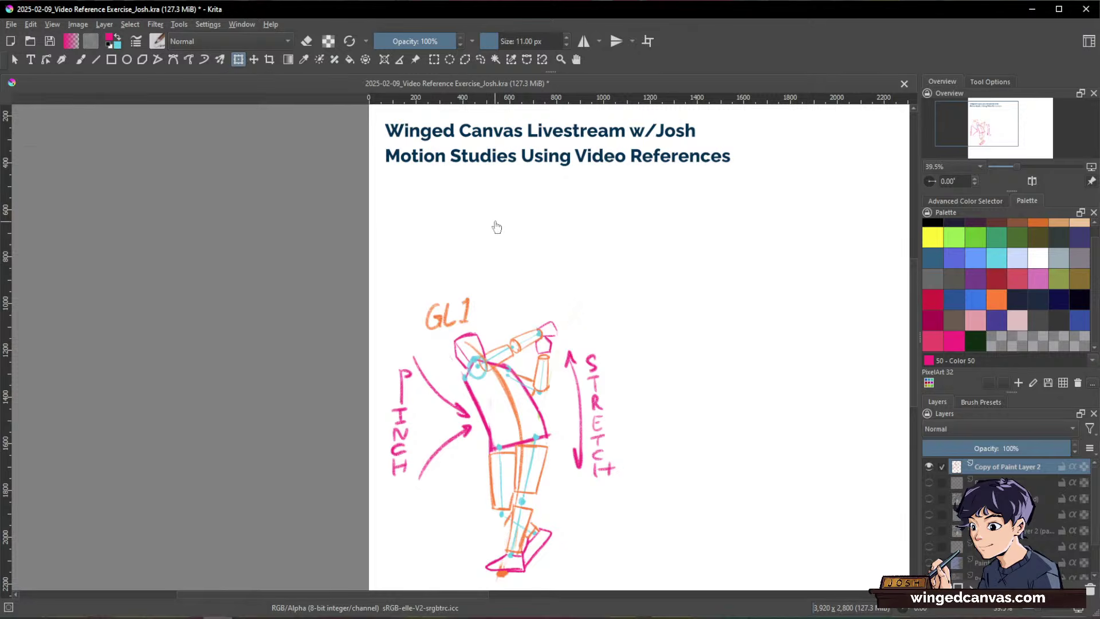
pyautogui.press('b')
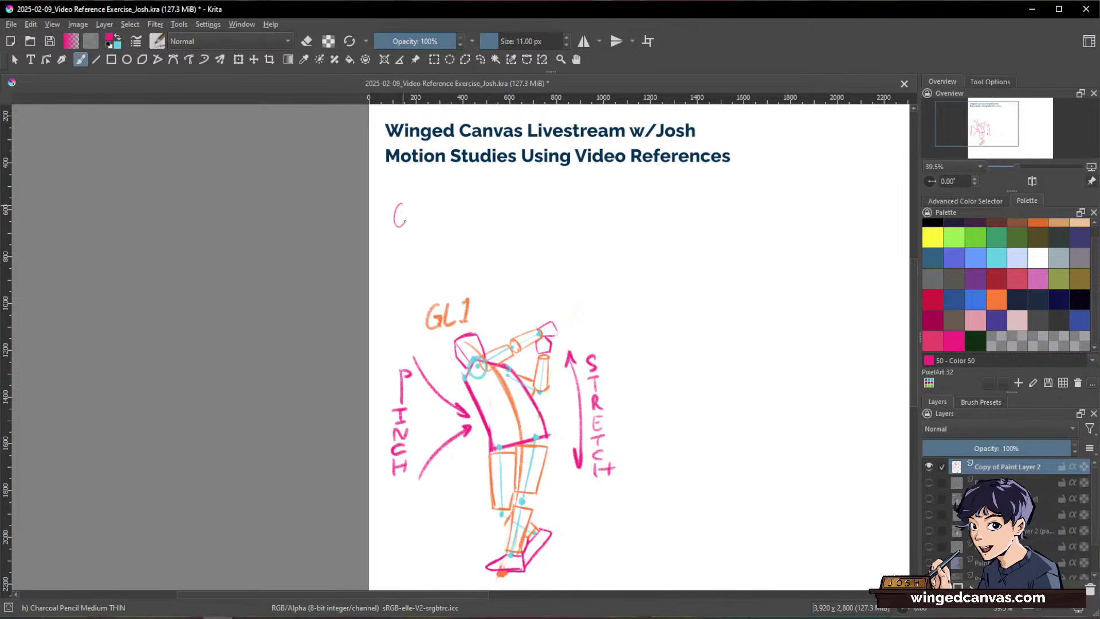
pyautogui.moveTo(417, 218); pyautogui.dragTo(410, 227)
pyautogui.moveTo(431, 206); pyautogui.dragTo(425, 226)
pyautogui.moveTo(436, 207)
pyautogui.mouseDown()
pyautogui.moveTo(472, 204)
pyautogui.moveTo(483, 225)
pyautogui.moveTo(498, 208)
pyautogui.mouseUp()
pyautogui.moveTo(493, 208); pyautogui.dragTo(493, 226)
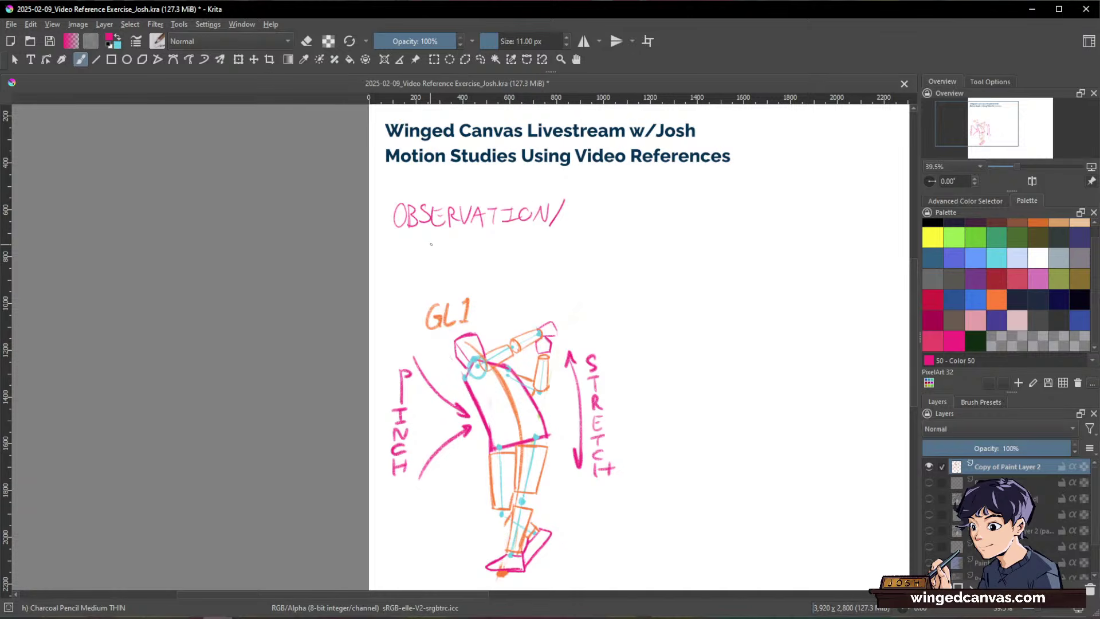
pyautogui.moveTo(423, 238)
pyautogui.mouseDown()
pyautogui.moveTo(431, 253)
pyautogui.moveTo(420, 258)
pyautogui.moveTo(481, 240)
pyautogui.moveTo(515, 252)
pyautogui.mouseUp()
pyautogui.press('e')
pyautogui.press('/')
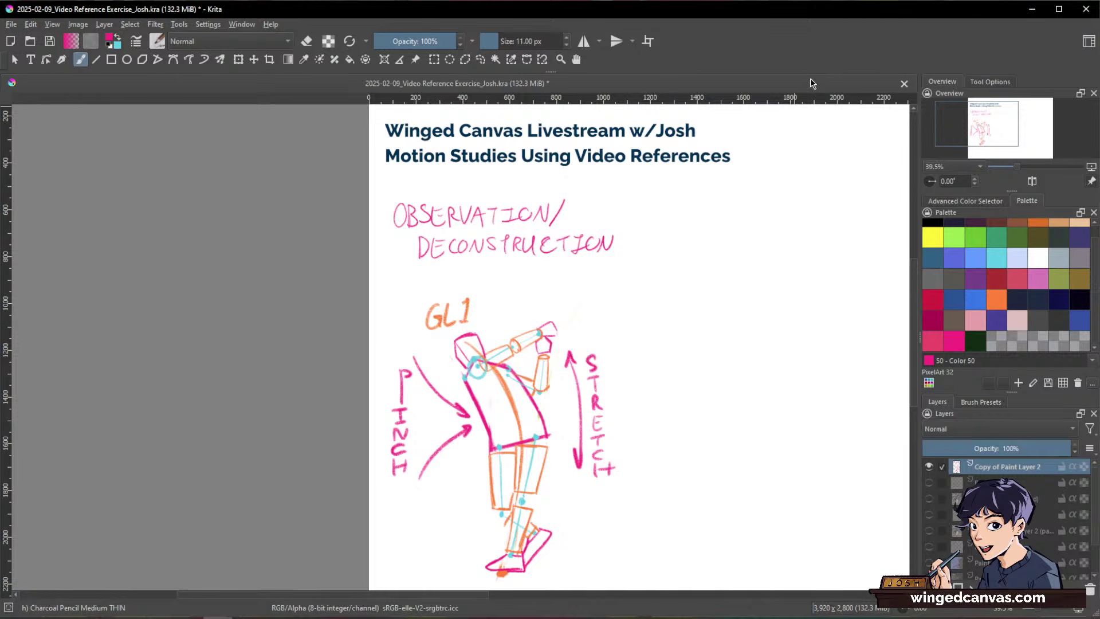
# Step: Move the page title up closer to the page's upper edge
pyautogui.moveTo(705, 338); pyautogui.dragTo(733, 393)
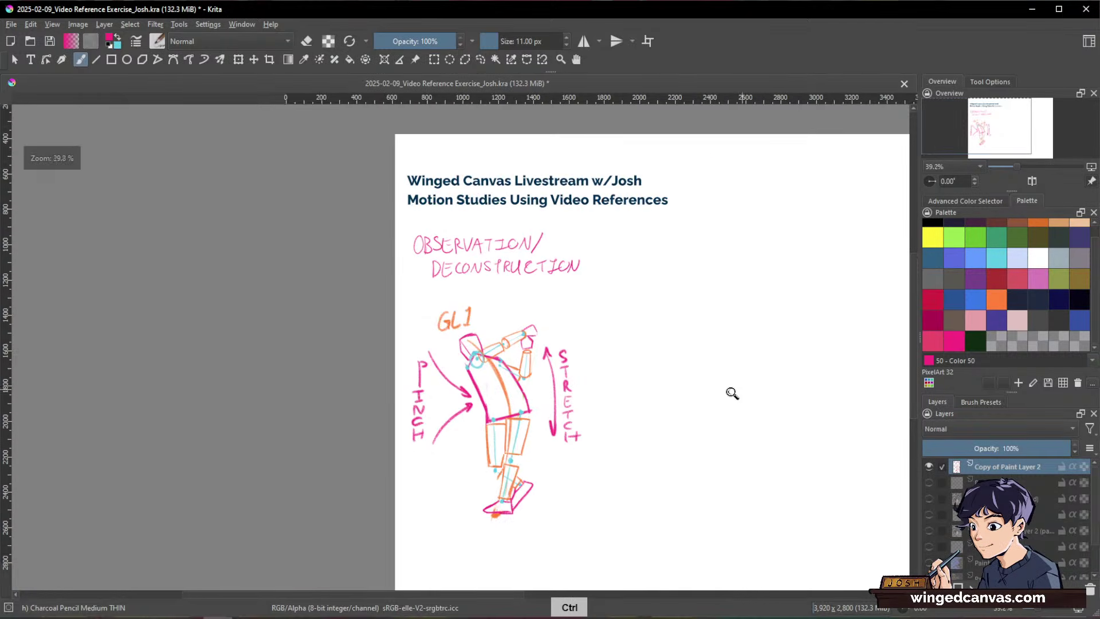
pyautogui.moveTo(768, 425); pyautogui.dragTo(693, 435)
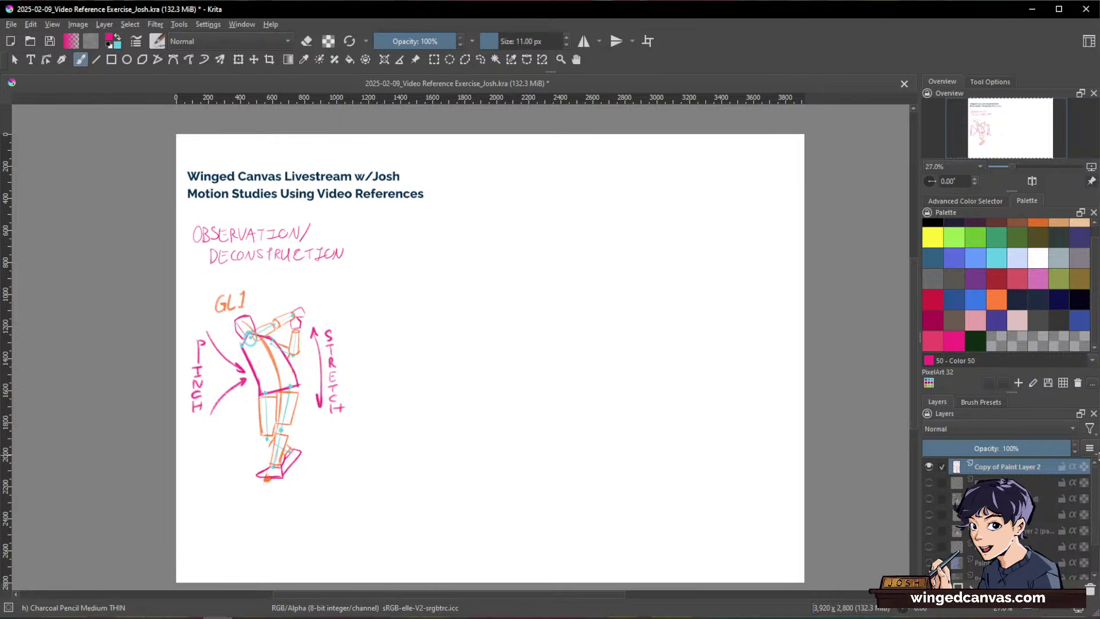
pyautogui.scroll(-3, 1056, 516)
pyautogui.click(1048, 555)
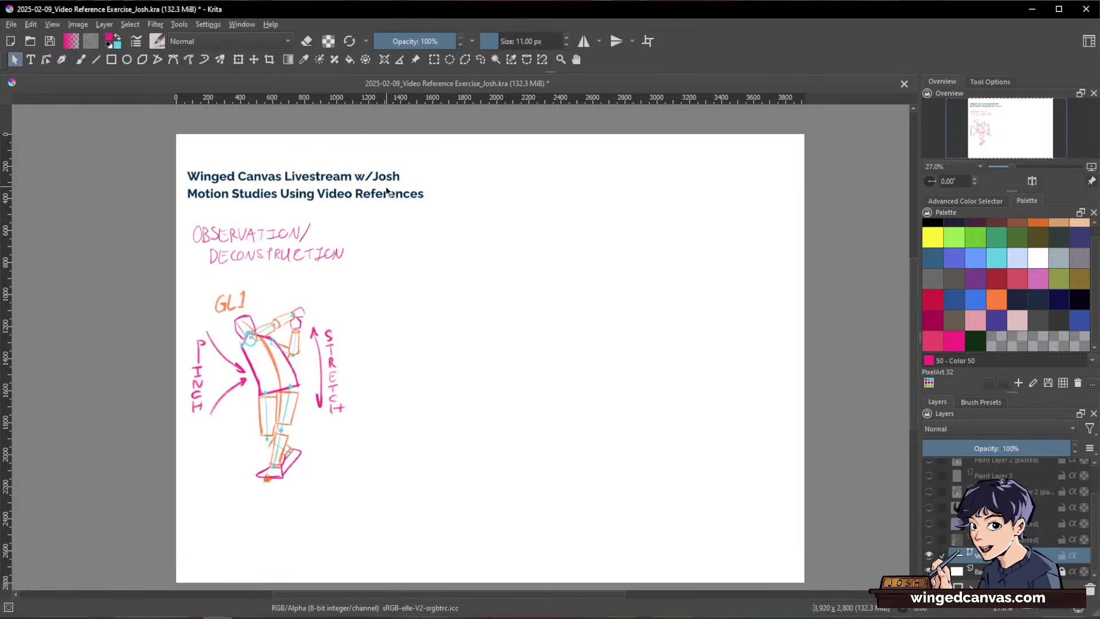
pyautogui.hotkey('ctrl', 't')
pyautogui.moveTo(357, 184); pyautogui.dragTo(358, 162)
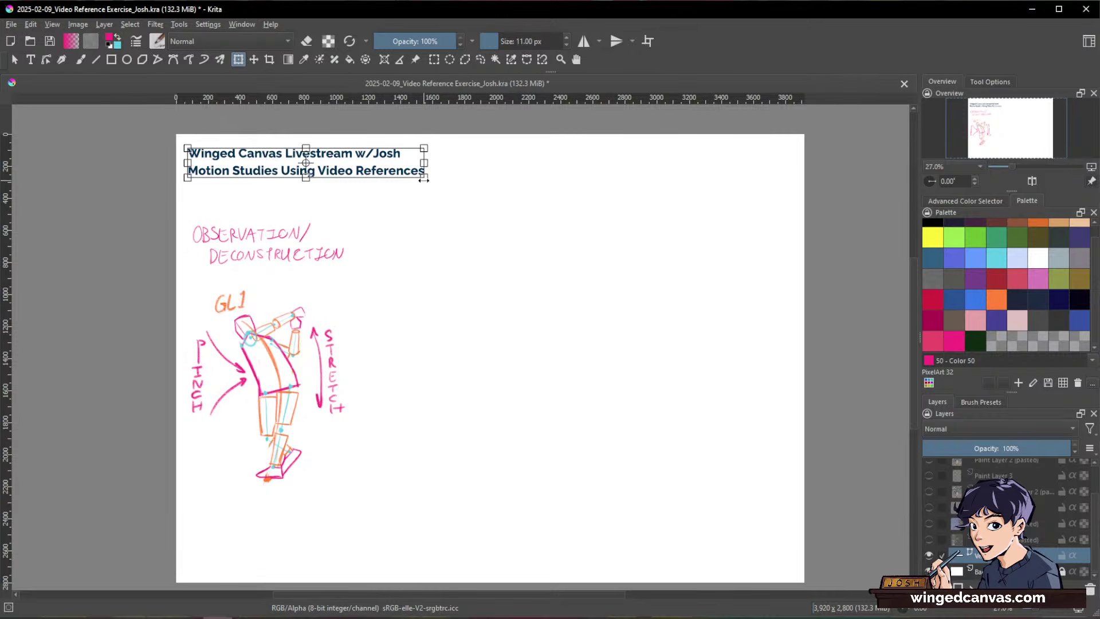
pyautogui.press('Return')
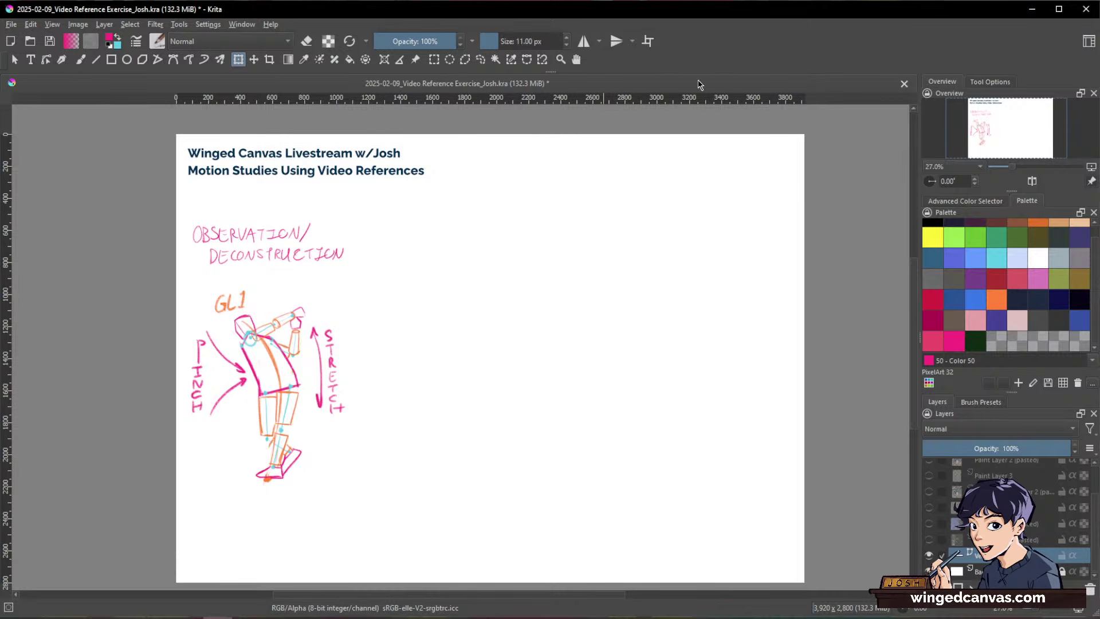
# Step: Add a new paint layer above Copy of Paint Layer 2
pyautogui.moveTo(545, 243)
pyautogui.mouseDown()
pyautogui.moveTo(523, 226)
pyautogui.moveTo(558, 248)
pyautogui.mouseUp()
pyautogui.scroll(1, 519, 240)
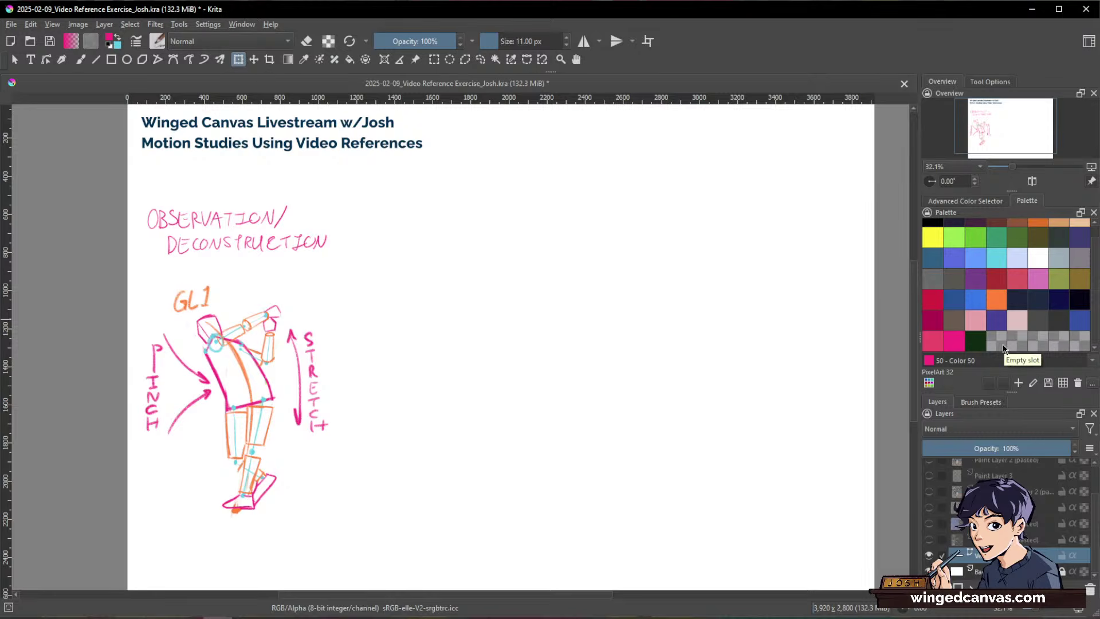
pyautogui.scroll(3, 1030, 532)
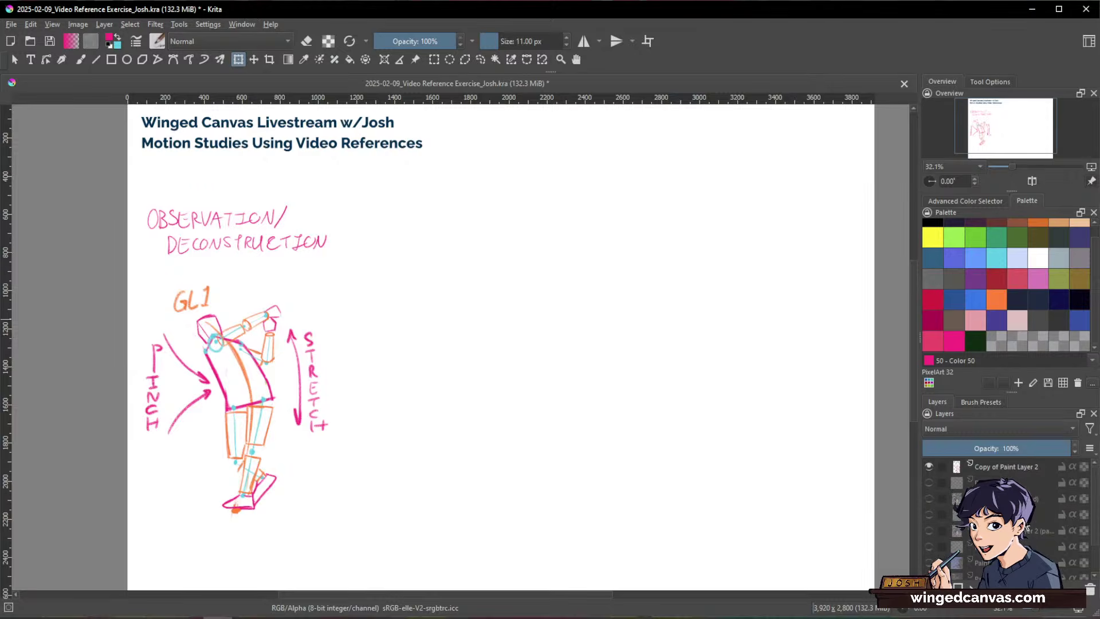
pyautogui.click(1010, 468)
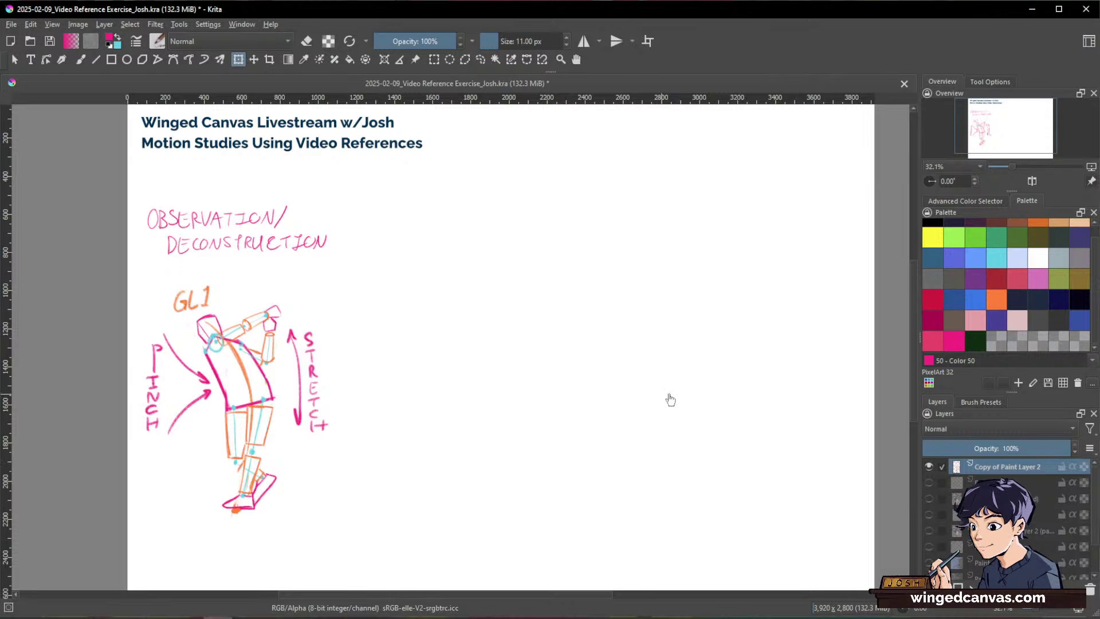
pyautogui.moveTo(660, 381); pyautogui.dragTo(657, 346)
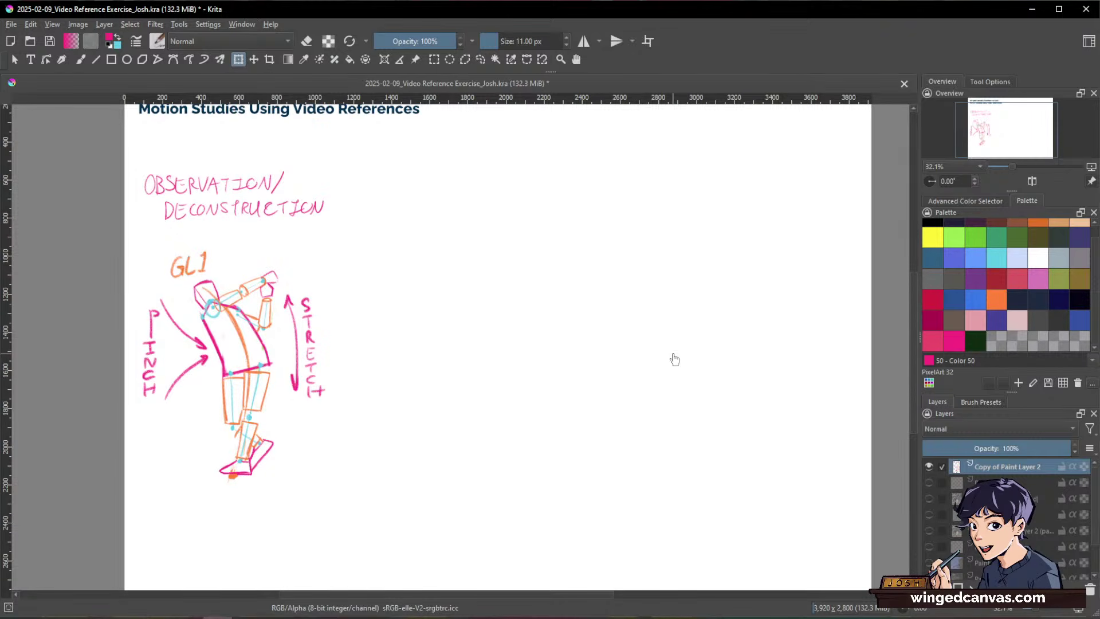
pyautogui.press('Insert')
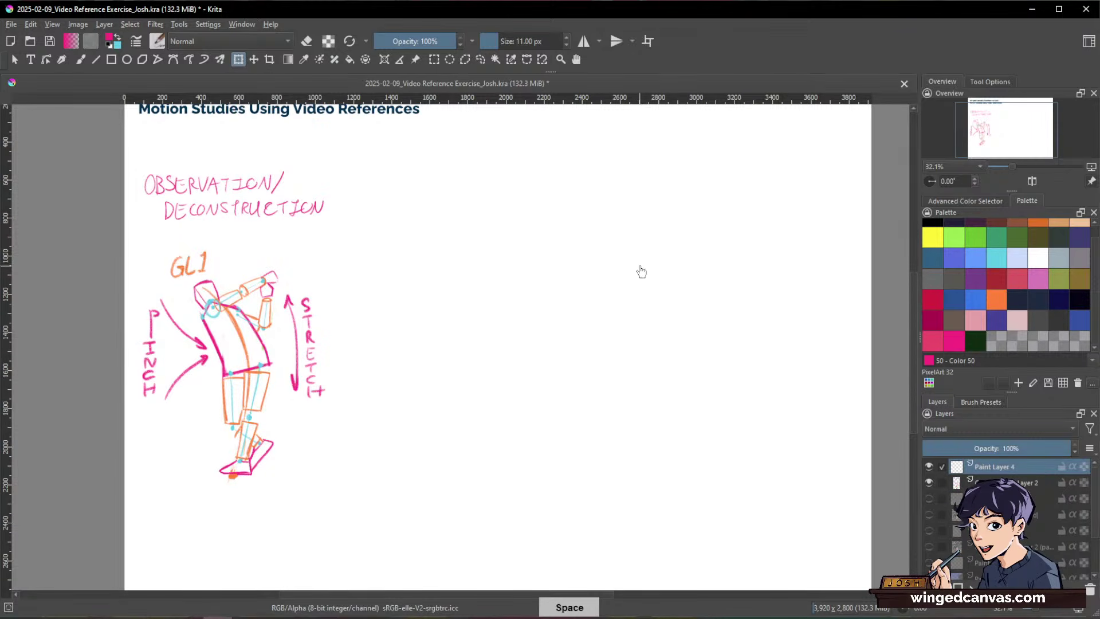
pyautogui.moveTo(652, 270); pyautogui.dragTo(644, 283)
# Step: Draw a circled number 1 above the OBSERVATION/DECONSTRUCTION heading on the copied drawing's layer
pyautogui.press('b')
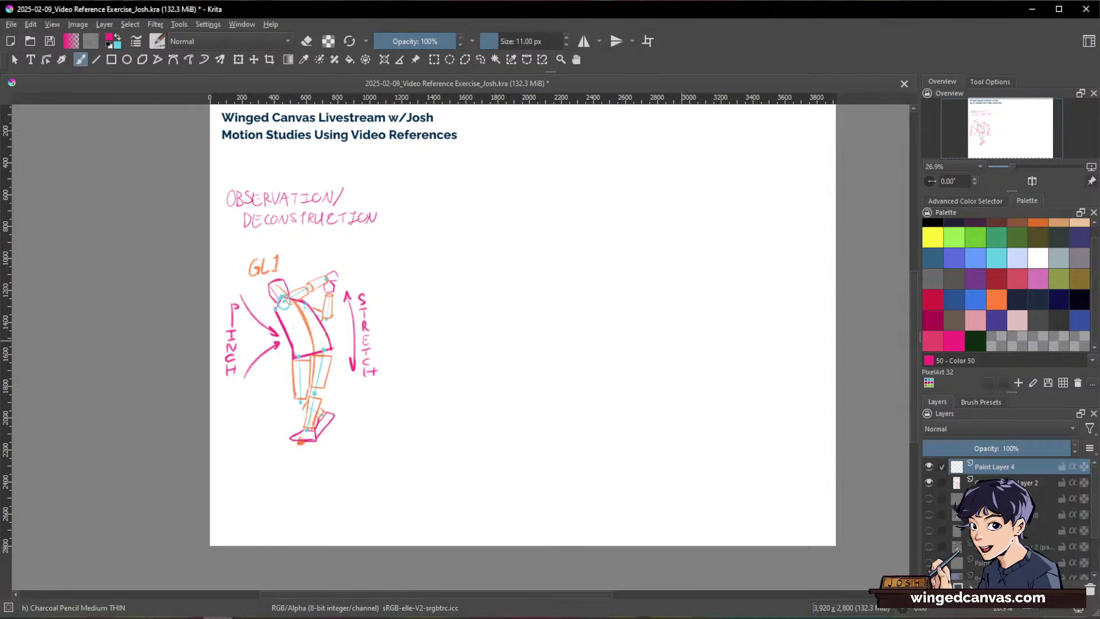
pyautogui.press('pagedown')
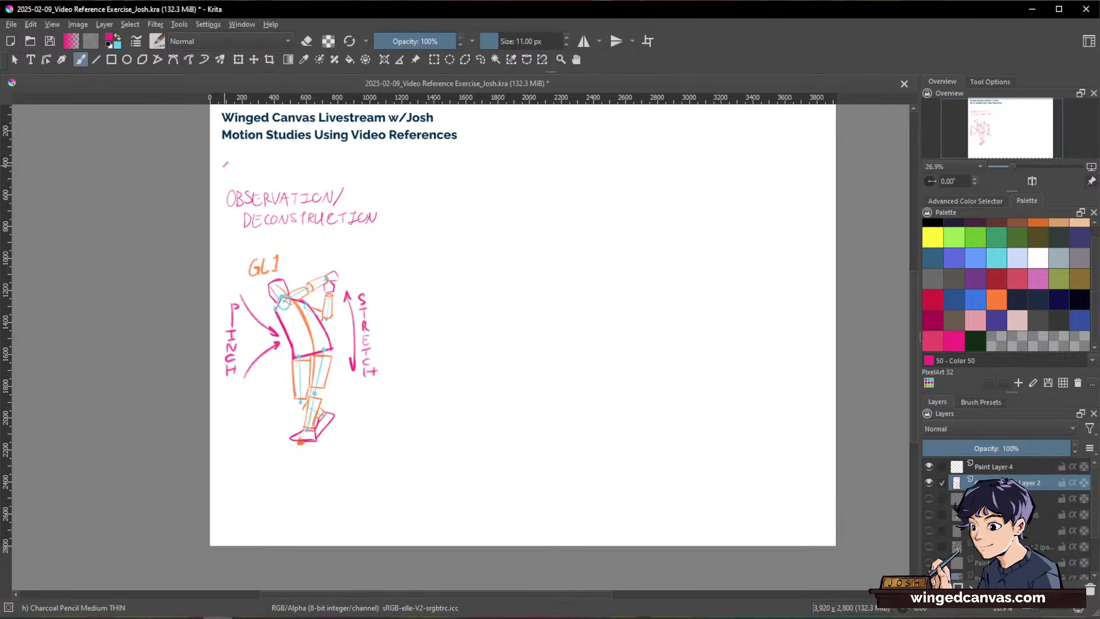
pyautogui.moveTo(224, 162)
pyautogui.mouseDown()
pyautogui.moveTo(227, 181)
pyautogui.moveTo(233, 162)
pyautogui.mouseUp()
# Step: On Paint Layer 4, split the page into three columns with two vertical lines and mark the middle one with a circled 2, raising the brush to 13 px
pyautogui.click(987, 473)
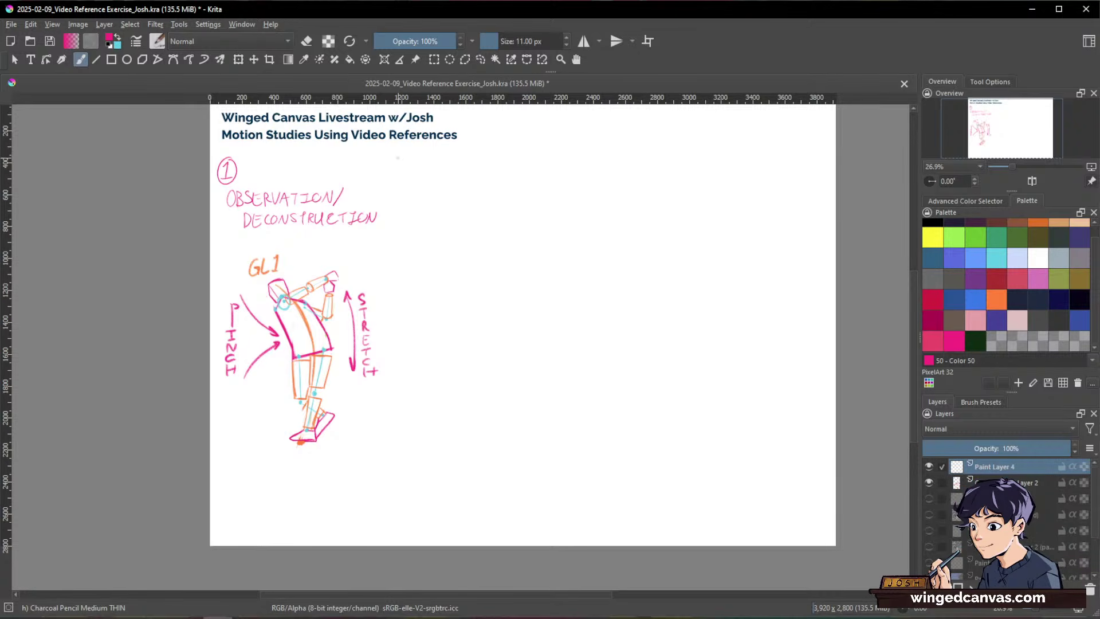
pyautogui.moveTo(398, 154); pyautogui.dragTo(400, 507)
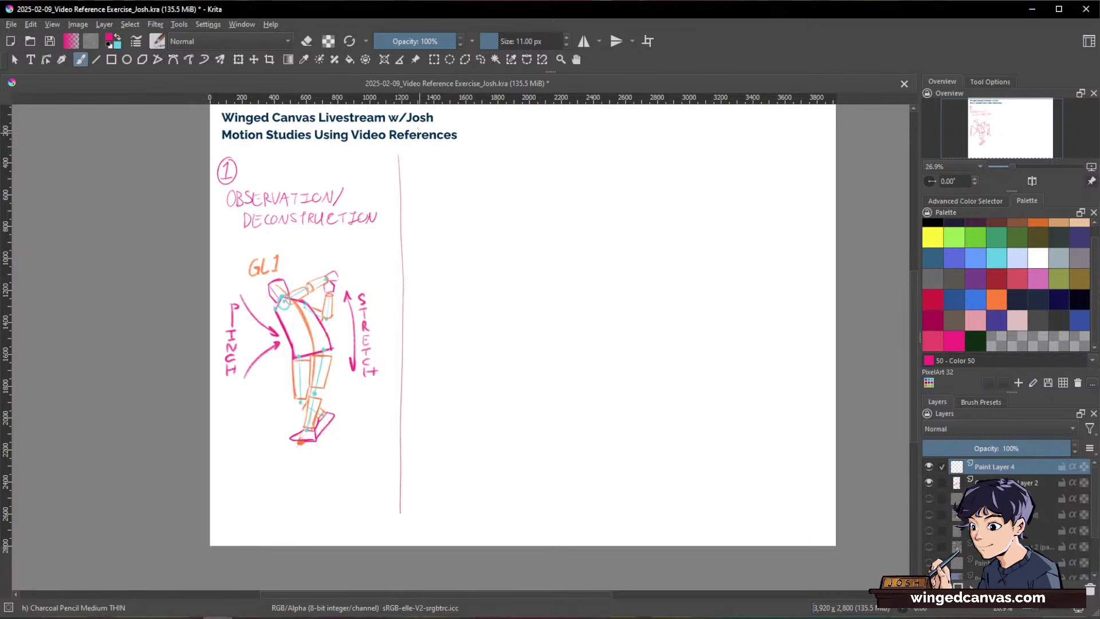
pyautogui.click(566, 37)
pyautogui.click(566, 38)
pyautogui.moveTo(412, 154); pyautogui.dragTo(424, 167)
pyautogui.moveTo(427, 147)
pyautogui.mouseDown()
pyautogui.moveTo(427, 170)
pyautogui.moveTo(432, 150)
pyautogui.mouseUp()
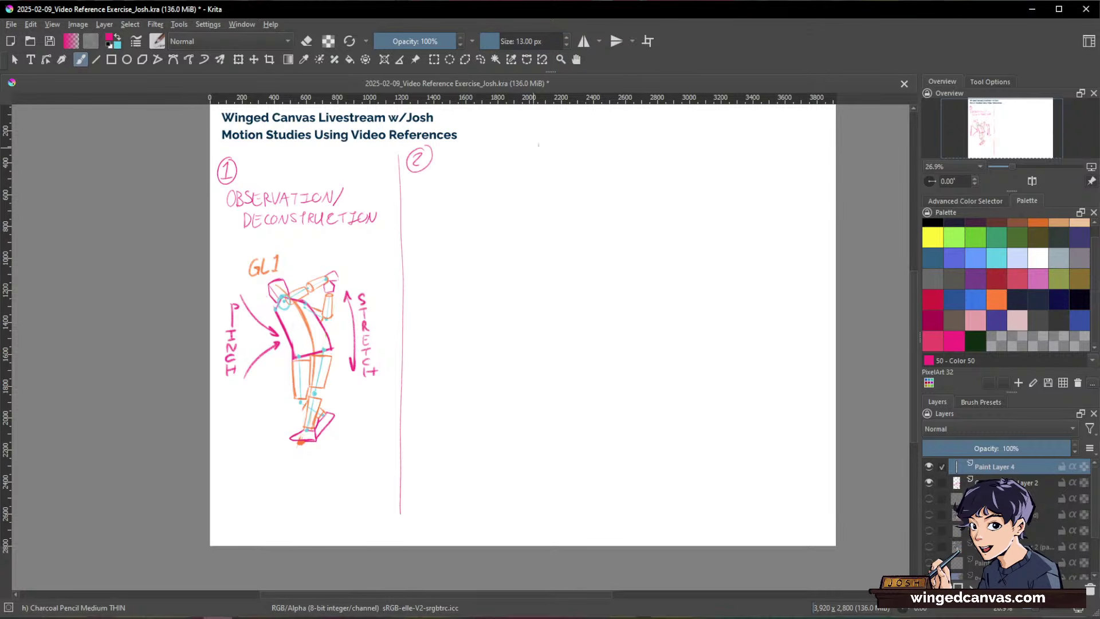
pyautogui.moveTo(641, 151); pyautogui.dragTo(623, 524)
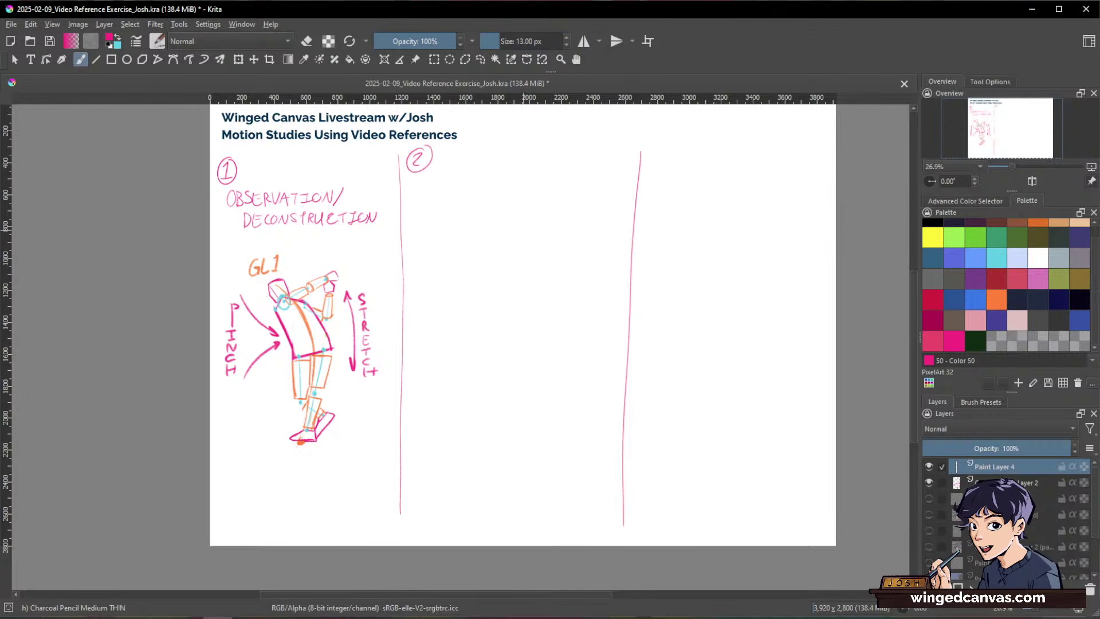
# Step: Handwrite the heading "REINTERPRETATION" in pink beside the circled 2
pyautogui.press('space')
pyautogui.moveTo(442, 168)
pyautogui.mouseDown()
pyautogui.moveTo(468, 154)
pyautogui.moveTo(495, 149)
pyautogui.mouseUp()
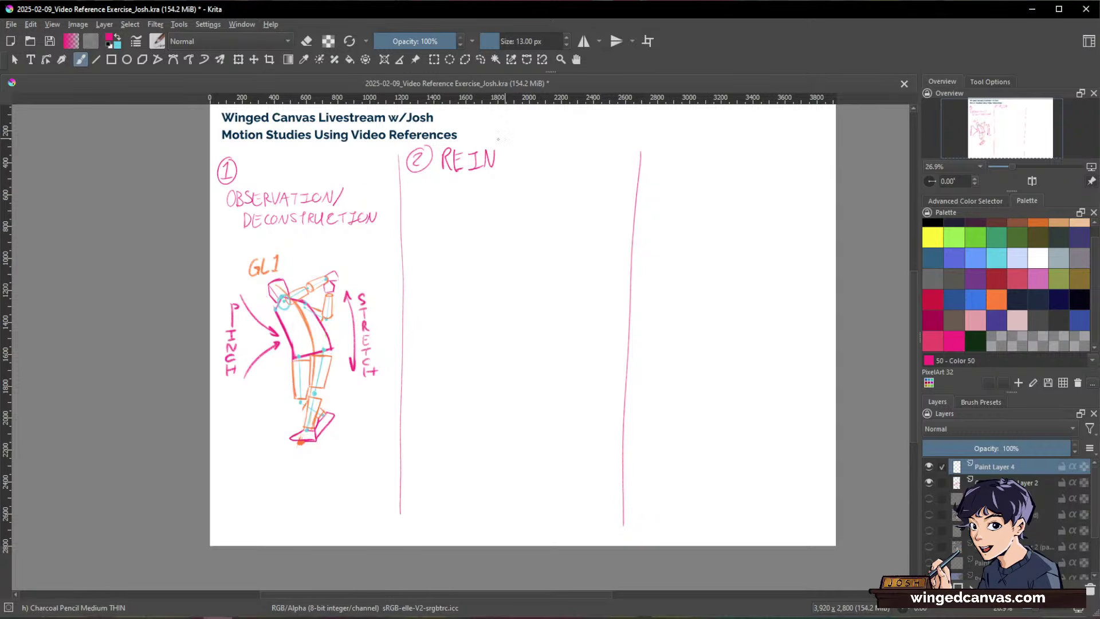
pyautogui.moveTo(501, 152)
pyautogui.mouseDown()
pyautogui.moveTo(512, 151)
pyautogui.moveTo(506, 166)
pyautogui.moveTo(522, 164)
pyautogui.mouseUp()
pyautogui.moveTo(514, 151); pyautogui.dragTo(521, 150)
pyautogui.moveTo(514, 158); pyautogui.dragTo(537, 165)
pyautogui.moveTo(538, 152); pyautogui.dragTo(556, 166)
pyautogui.moveTo(556, 151); pyautogui.dragTo(562, 150)
pyautogui.moveTo(556, 159); pyautogui.dragTo(561, 157)
pyautogui.moveTo(557, 166)
pyautogui.mouseDown()
pyautogui.moveTo(578, 149)
pyautogui.moveTo(574, 166)
pyautogui.moveTo(588, 166)
pyautogui.mouseUp()
pyautogui.moveTo(579, 161); pyautogui.dragTo(597, 150)
pyautogui.moveTo(594, 151); pyautogui.dragTo(600, 166)
pyautogui.moveTo(597, 167); pyautogui.dragTo(630, 150)
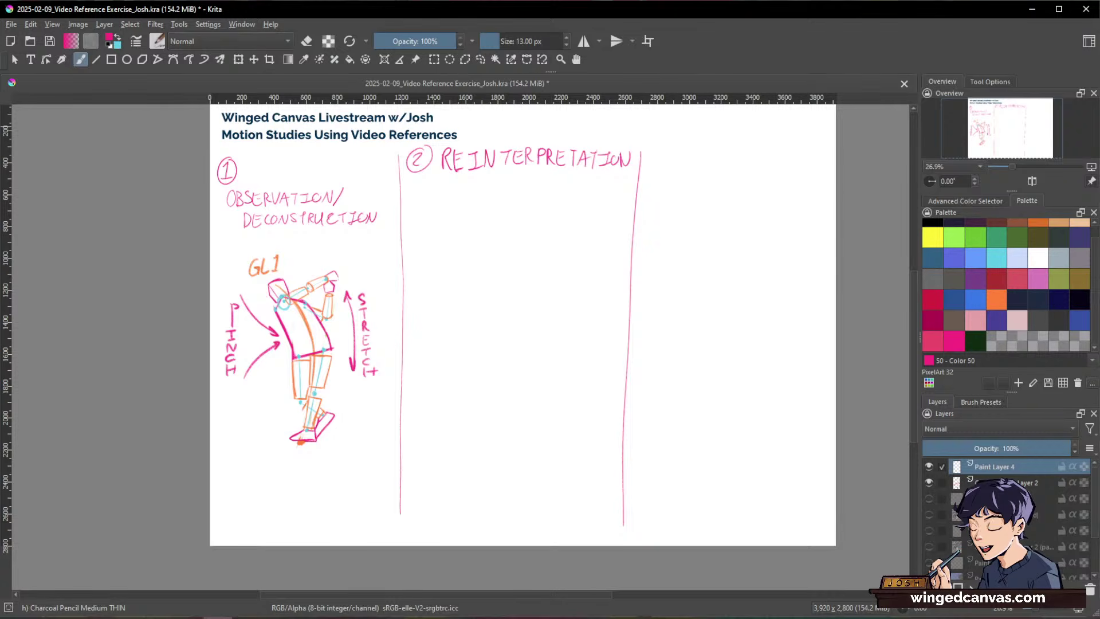
# Step: Draw a long, strongly curved line of action down the REINTERPRETATION column in orange Color 36 with a 16 px brush
pyautogui.hotkey('alt', 'Tab')
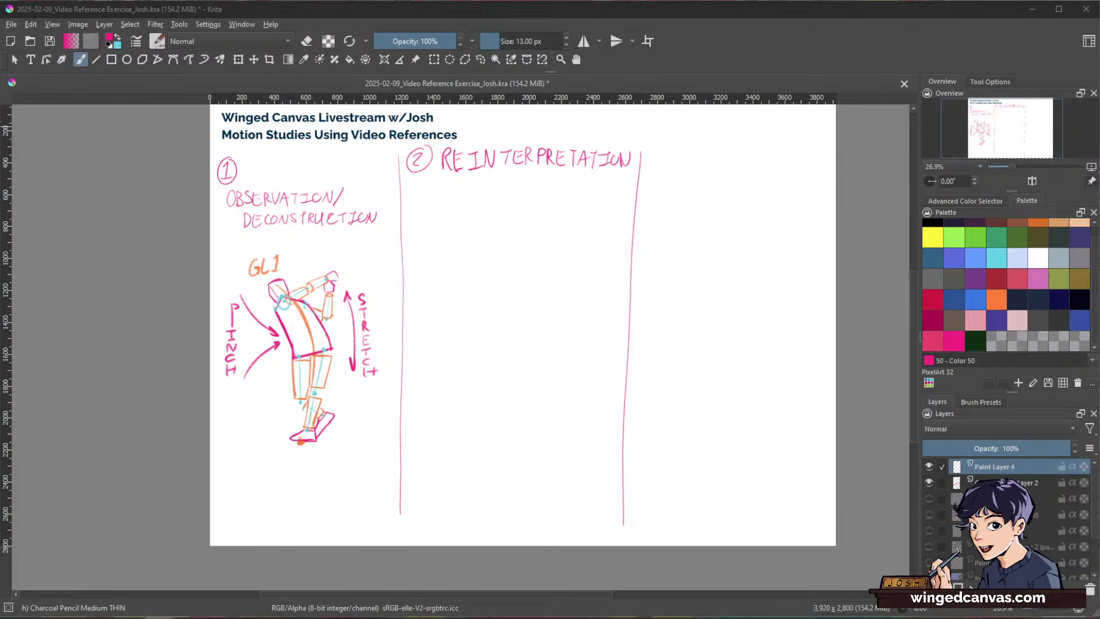
pyautogui.moveTo(716, 360); pyautogui.dragTo(773, 349)
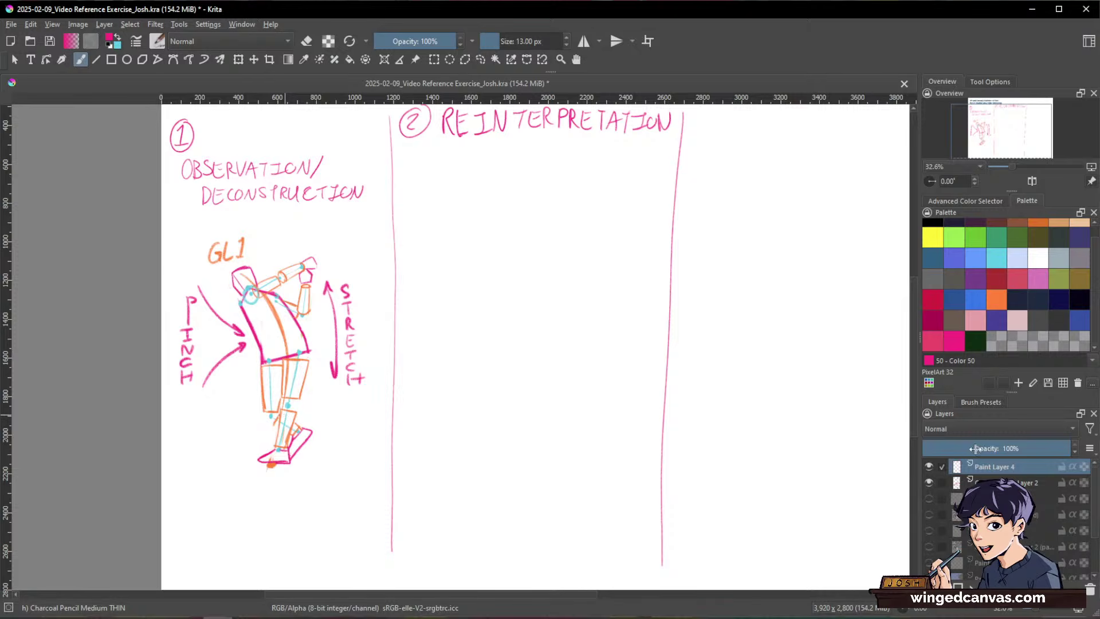
pyautogui.press('space')
pyautogui.click(996, 299)
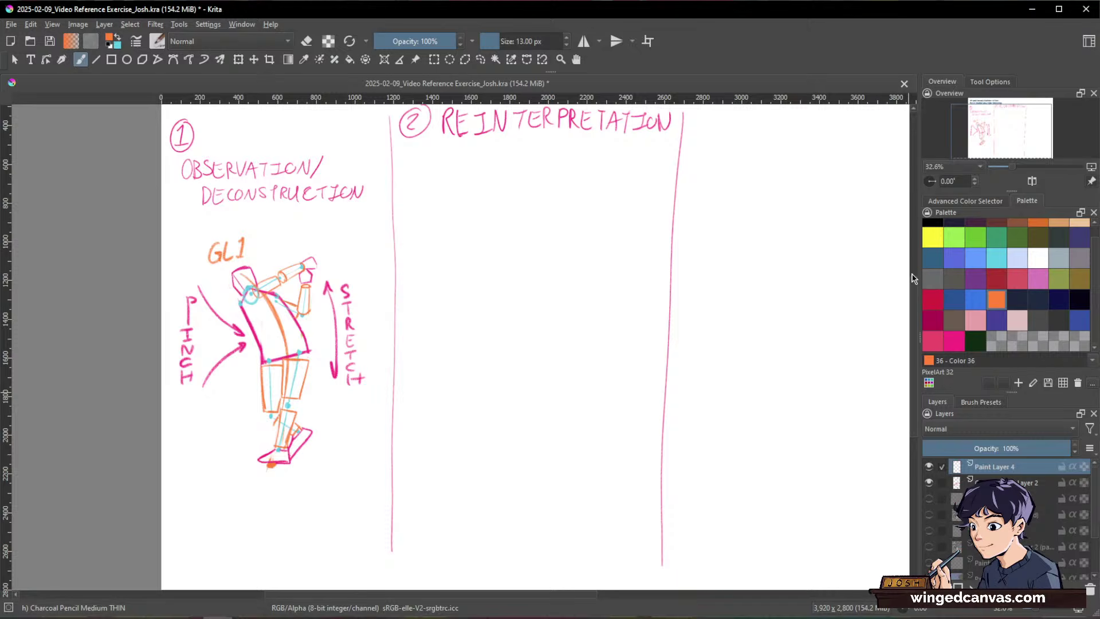
pyautogui.tripleClick(566, 38)
pyautogui.moveTo(465, 194); pyautogui.dragTo(497, 549)
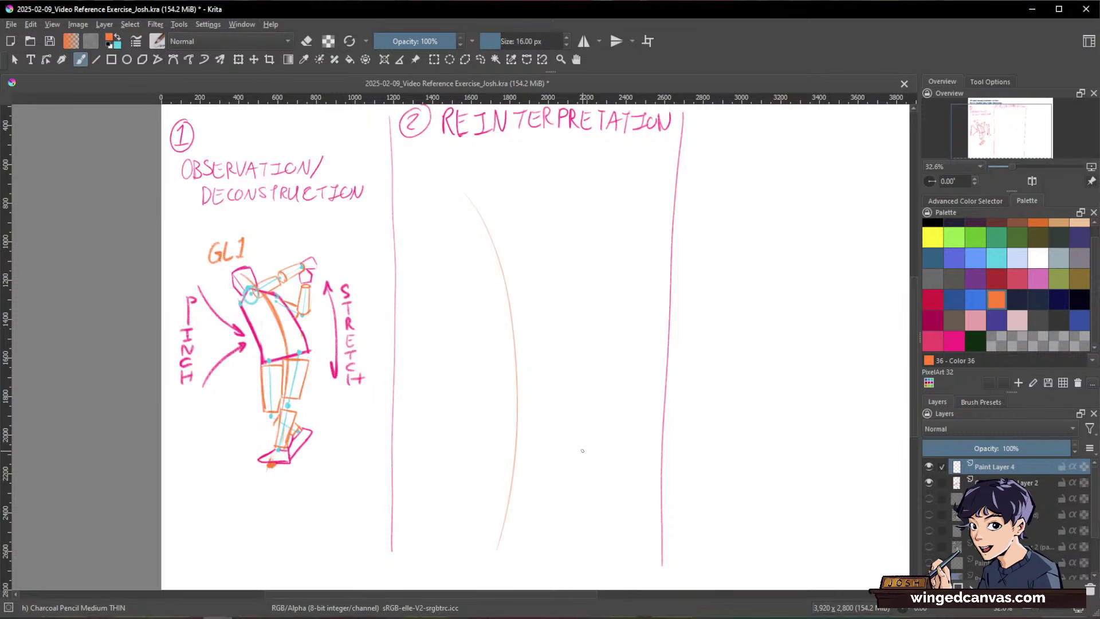
pyautogui.hotkey('ctrl', 'z')
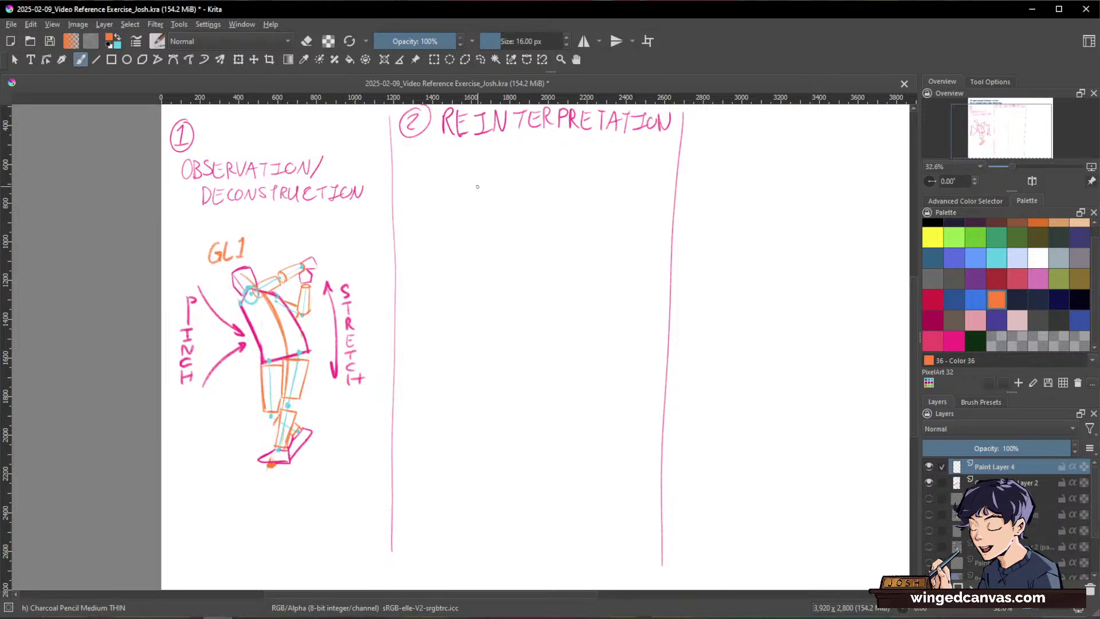
pyautogui.moveTo(475, 188)
pyautogui.mouseDown()
pyautogui.moveTo(514, 214)
pyautogui.moveTo(558, 317)
pyautogui.moveTo(543, 540)
pyautogui.mouseUp()
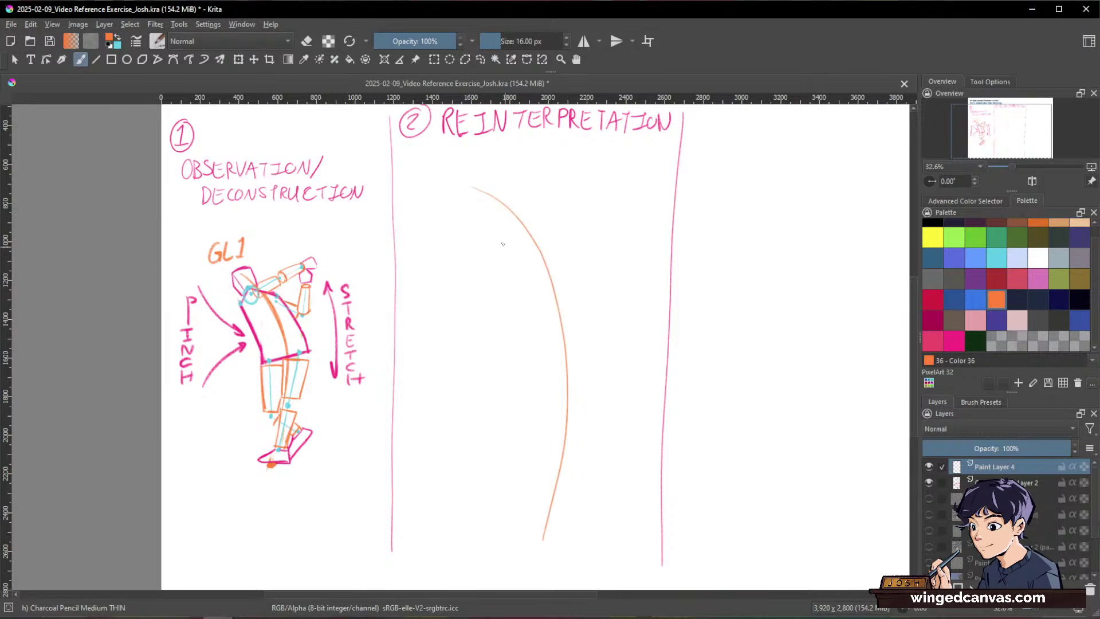
# Step: Raise the brush size to 19 px and redraw the REINTERPRETATION line of action with its lower end swinging farther back to the left
pyautogui.press('space')
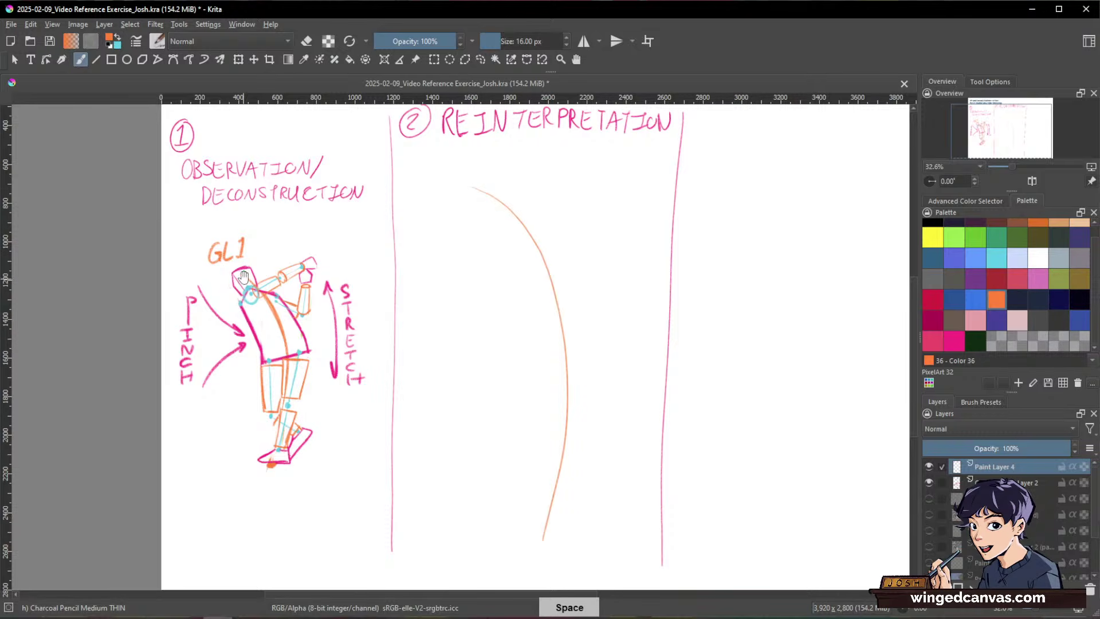
pyautogui.rightClick(252, 281)
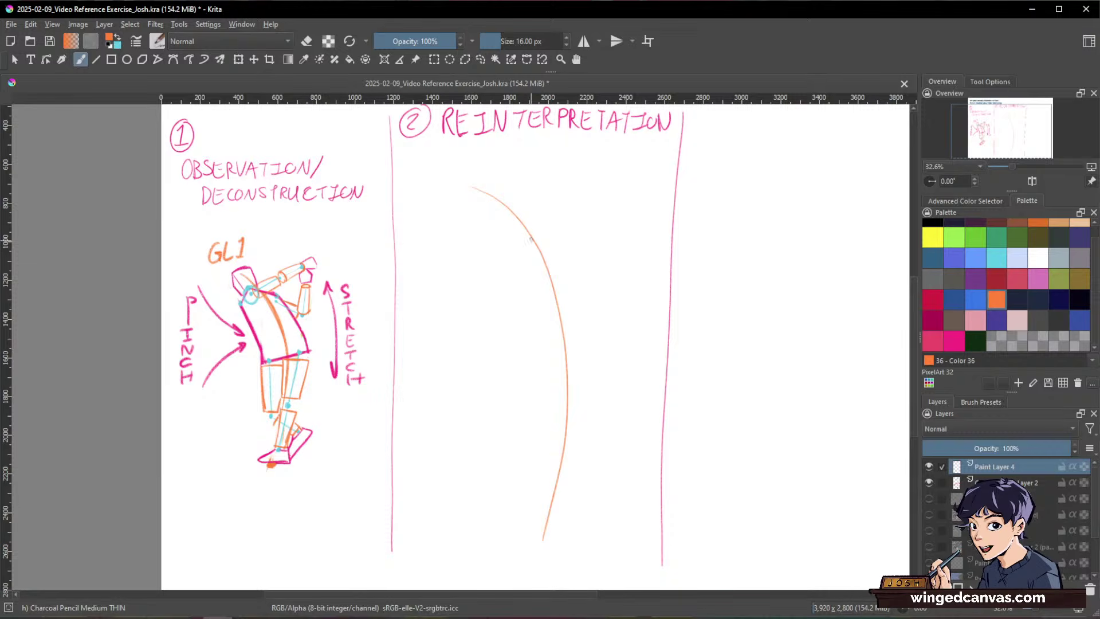
pyautogui.click(567, 38)
pyautogui.click(567, 38)
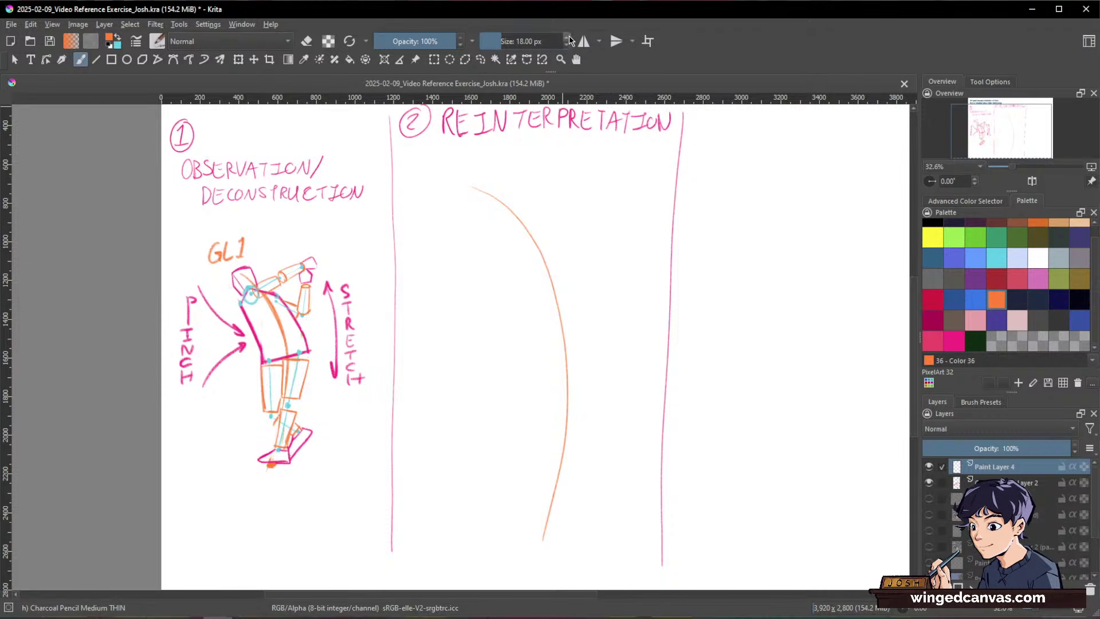
pyautogui.click(567, 38)
pyautogui.moveTo(482, 190)
pyautogui.mouseDown()
pyautogui.moveTo(541, 255)
pyautogui.moveTo(558, 326)
pyautogui.moveTo(537, 449)
pyautogui.moveTo(511, 514)
pyautogui.mouseUp()
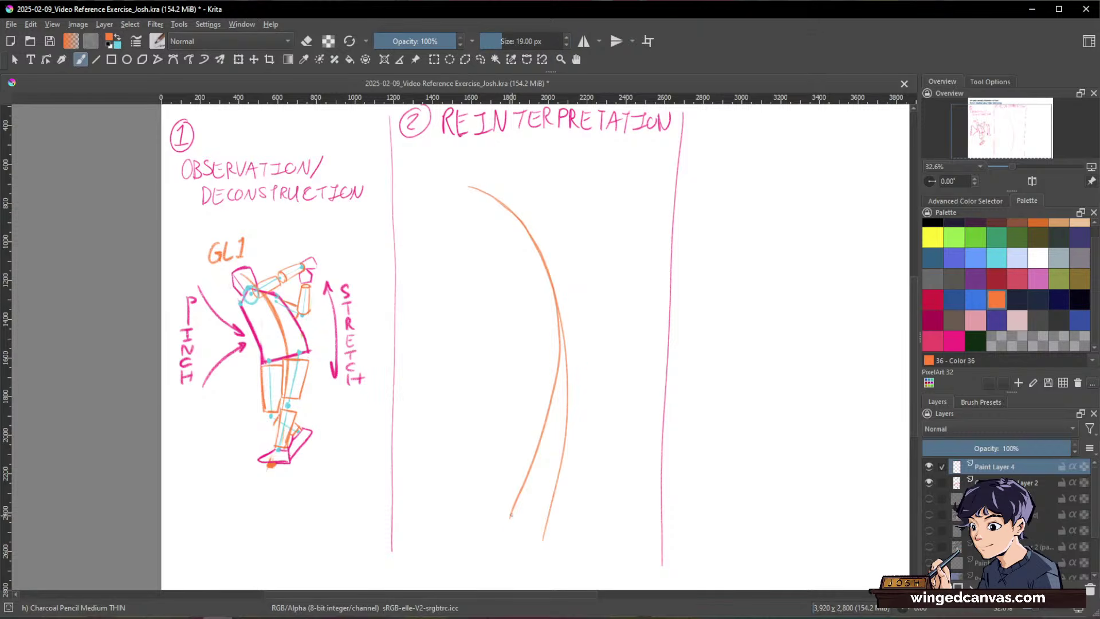
# Step: Clean up the line of action by erasing the old lower curve and rough upper edge, and strengthen and extend the remaining stroke
pyautogui.press('e')
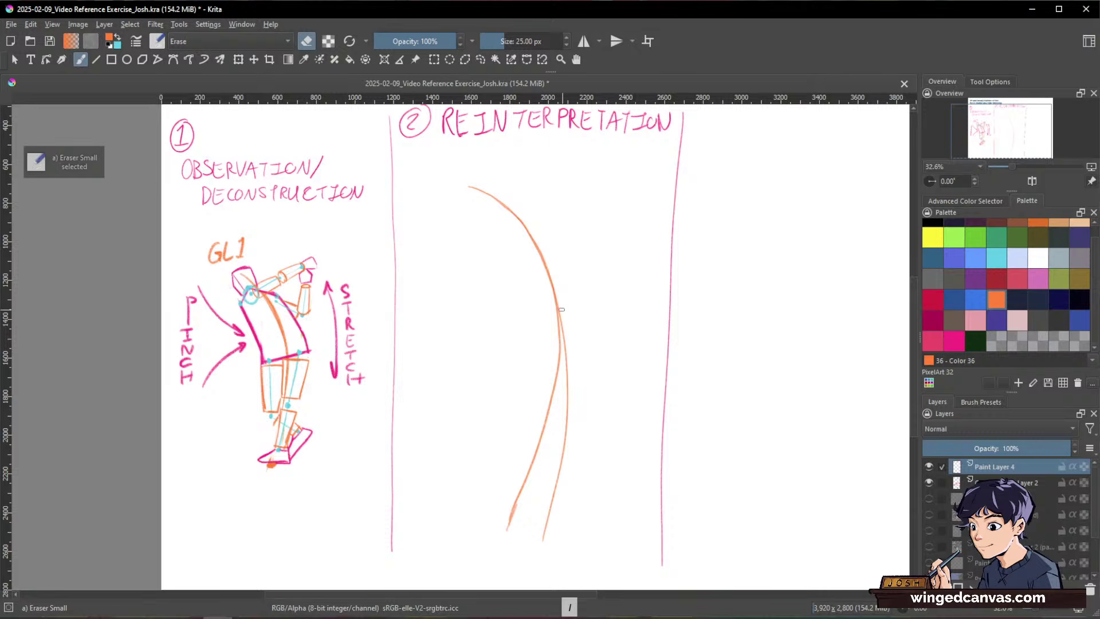
pyautogui.moveTo(579, 307)
pyautogui.mouseDown()
pyautogui.moveTo(567, 415)
pyautogui.moveTo(540, 541)
pyautogui.moveTo(569, 363)
pyautogui.moveTo(562, 446)
pyautogui.moveTo(561, 327)
pyautogui.mouseUp()
pyautogui.press('e')
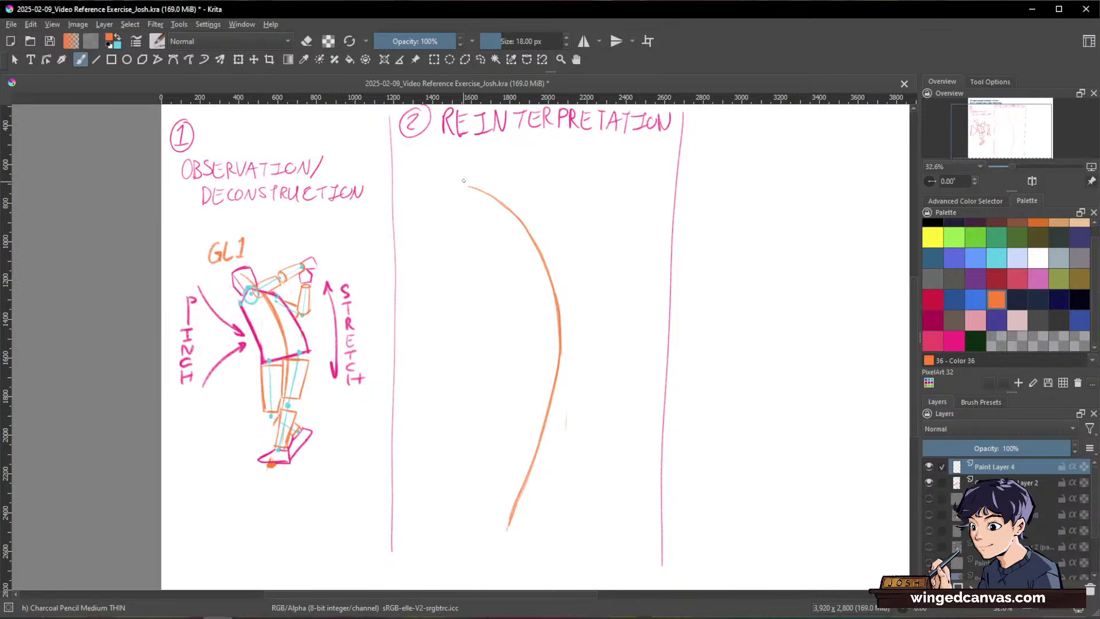
pyautogui.moveTo(469, 186)
pyautogui.mouseDown()
pyautogui.moveTo(520, 223)
pyautogui.moveTo(557, 314)
pyautogui.moveTo(509, 517)
pyautogui.mouseUp()
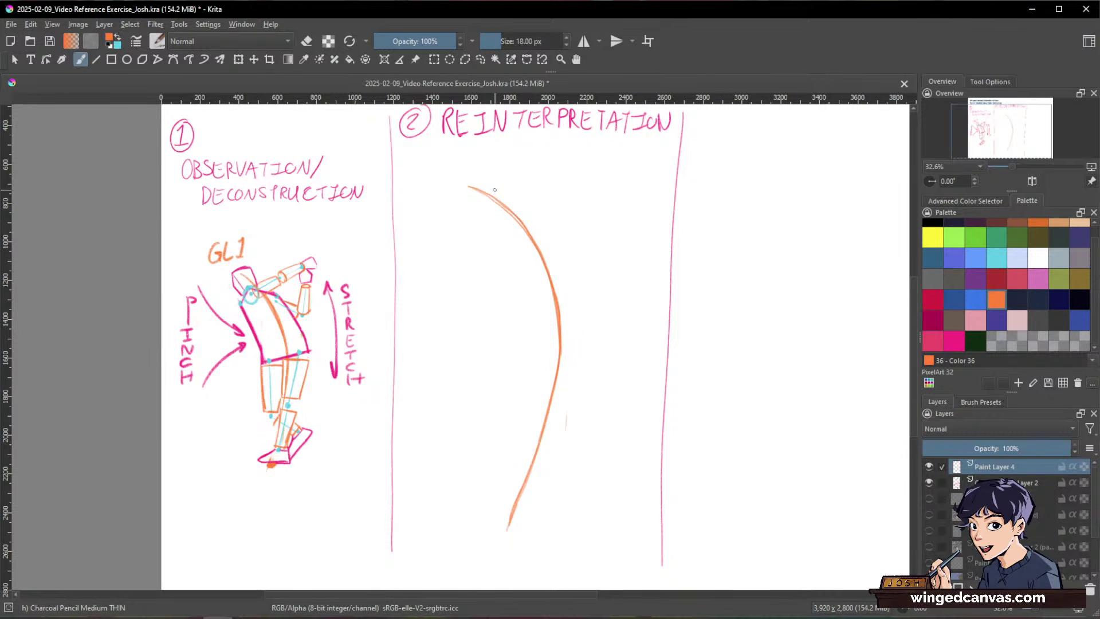
pyautogui.press('/')
pyautogui.moveTo(479, 186)
pyautogui.mouseDown()
pyautogui.moveTo(513, 208)
pyautogui.moveTo(560, 281)
pyautogui.mouseUp()
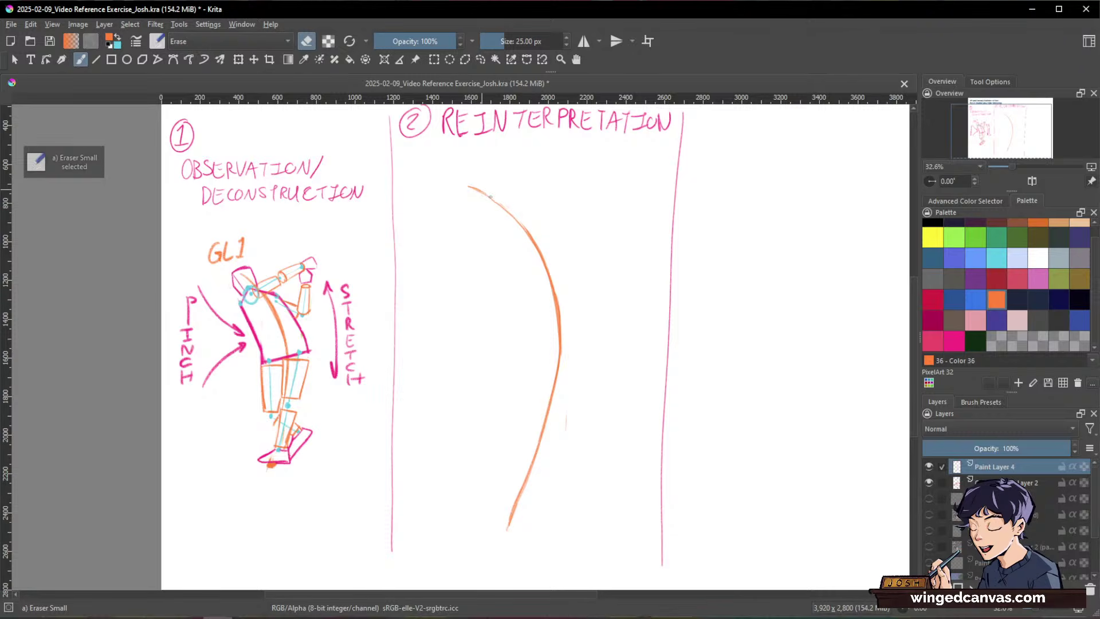
pyautogui.press('/')
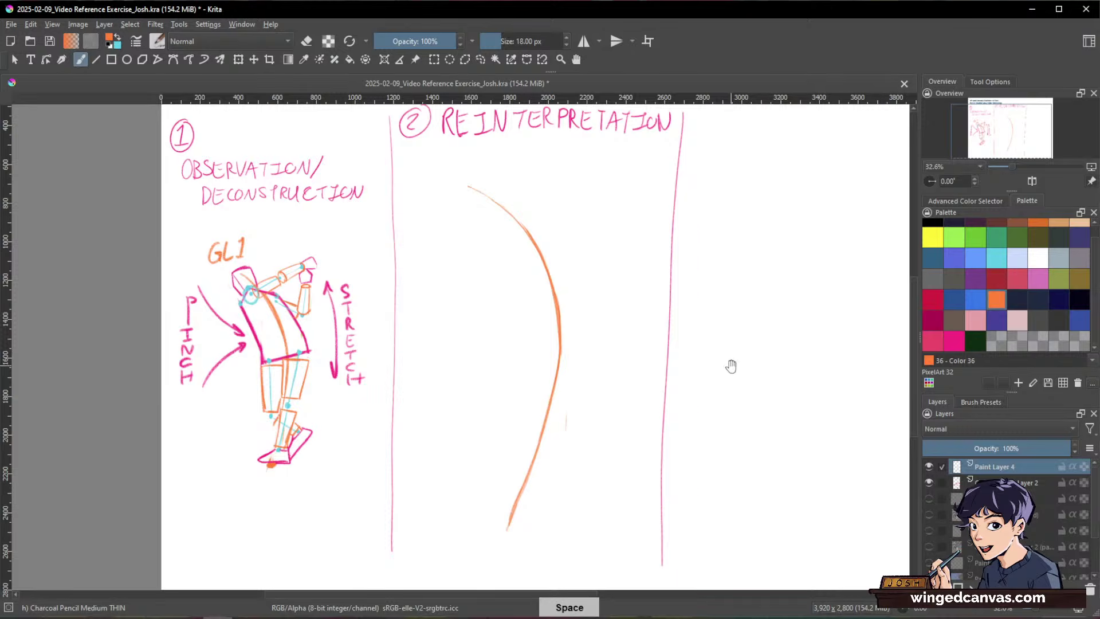
pyautogui.moveTo(731, 366); pyautogui.dragTo(754, 354)
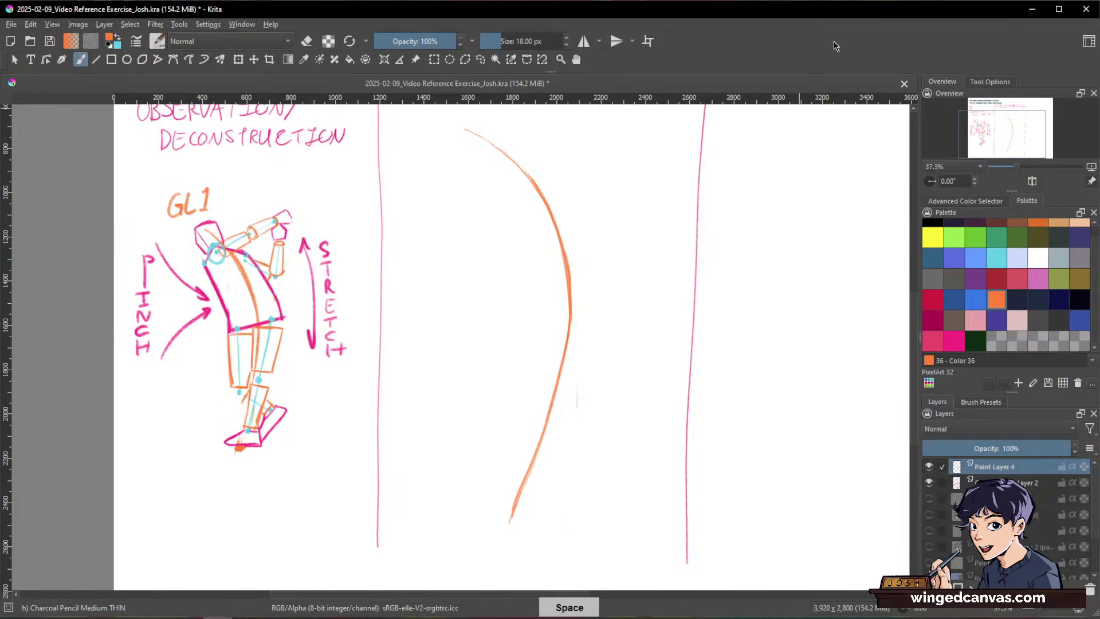
pyautogui.moveTo(511, 513); pyautogui.dragTo(505, 537)
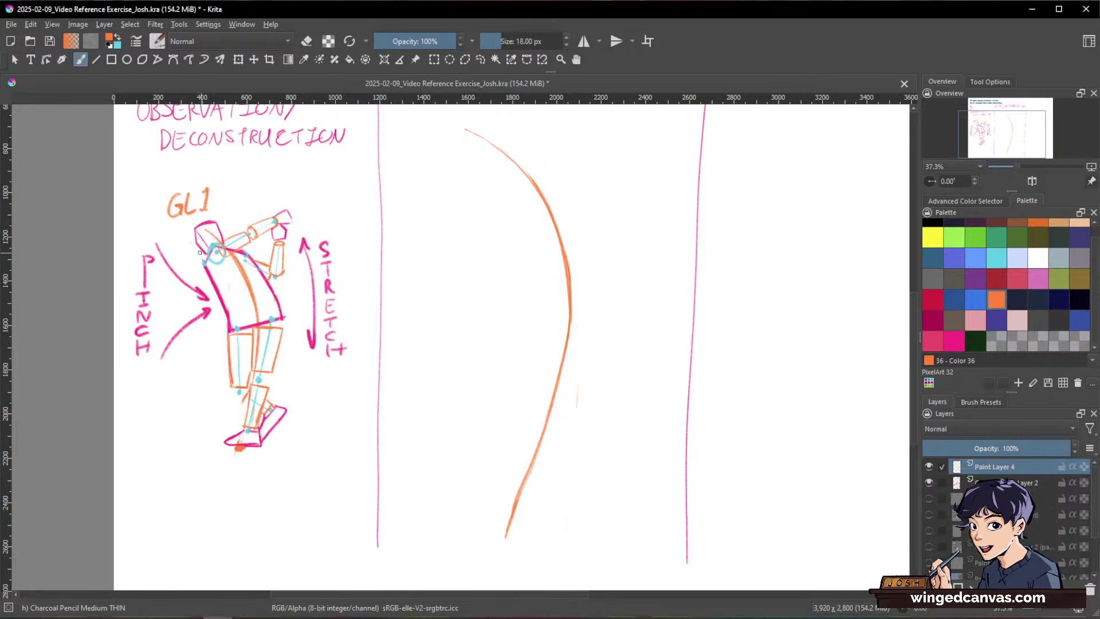
pyautogui.press('space')
pyautogui.press('space')
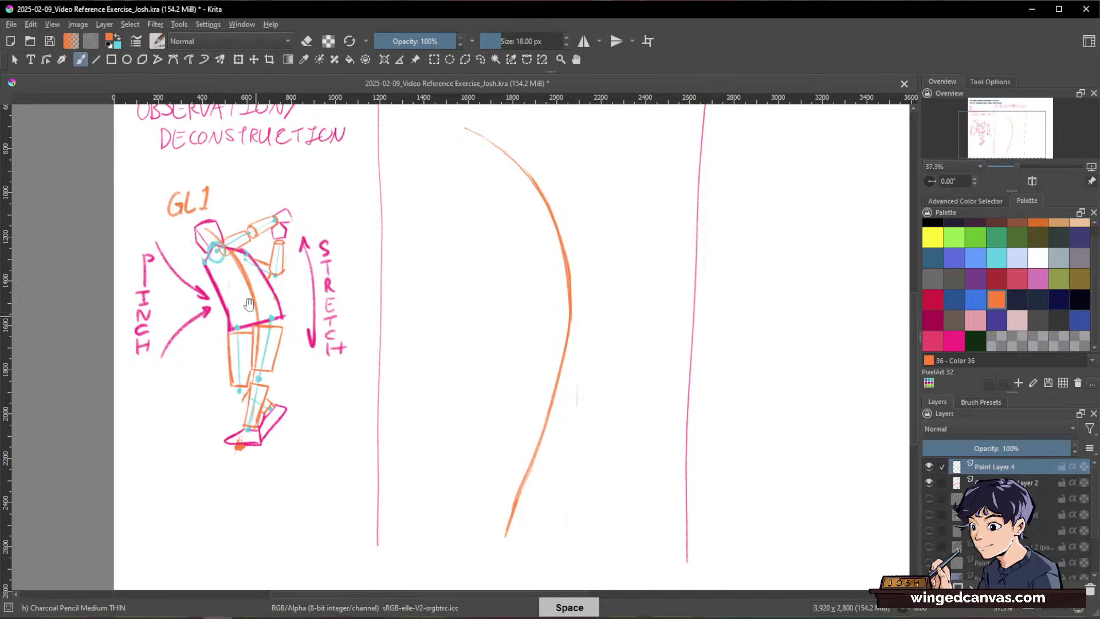
pyautogui.press('space')
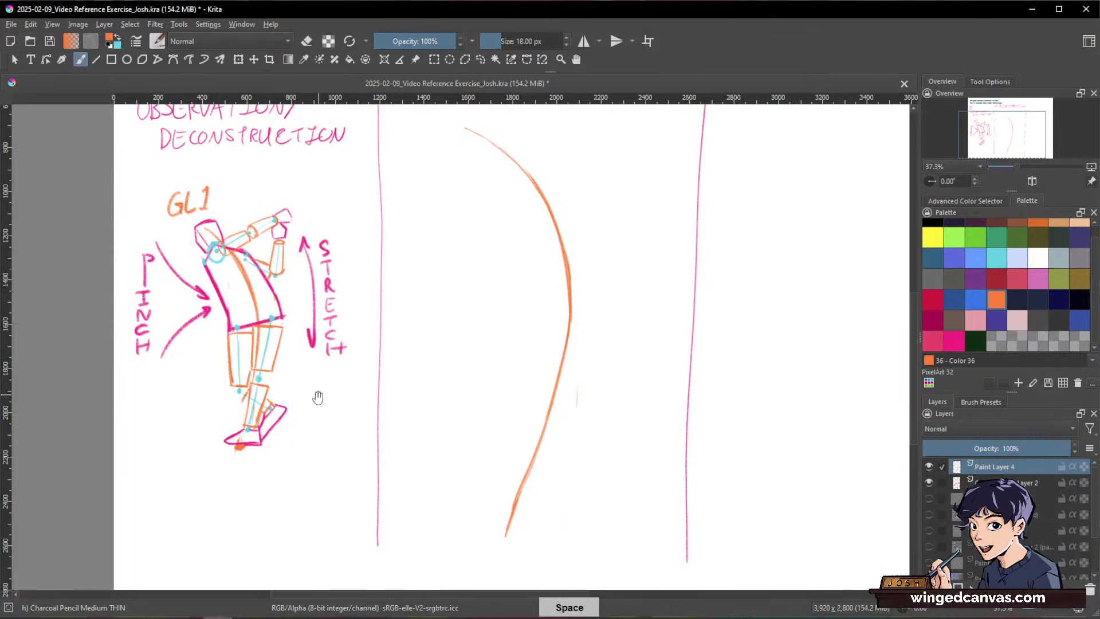
pyautogui.press('space')
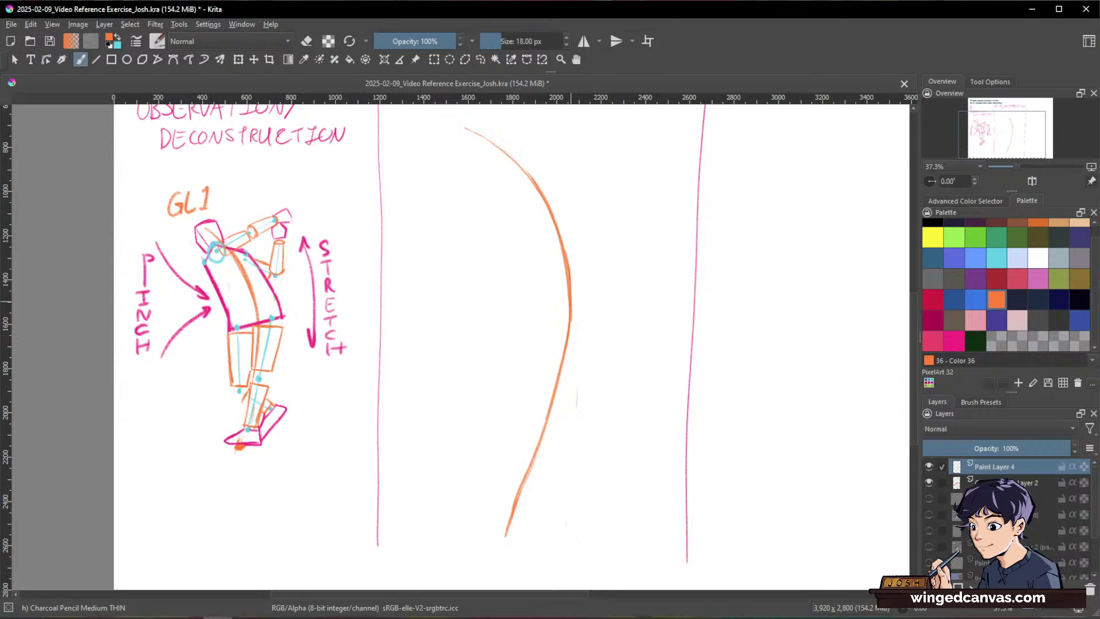
# Step: On the copied figure's layer below Paint Layer 4, handwrite orange RIGHT and LEFT labels on the matching sides of the batter figure
pyautogui.press('pagedown')
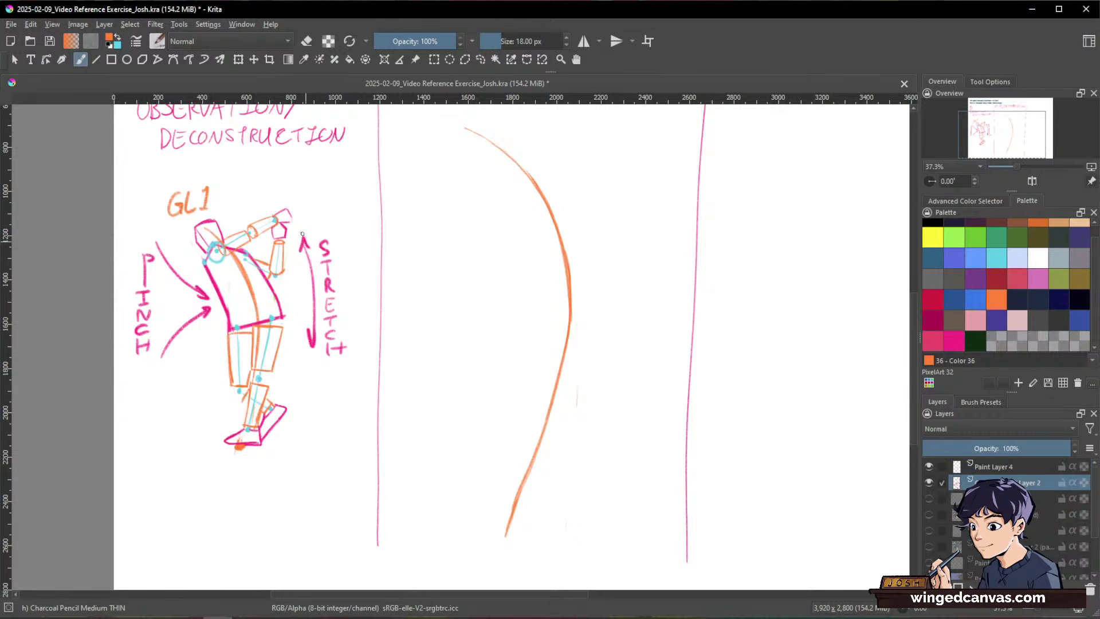
pyautogui.moveTo(308, 198)
pyautogui.mouseDown()
pyautogui.moveTo(318, 215)
pyautogui.moveTo(353, 212)
pyautogui.mouseUp()
pyautogui.moveTo(346, 204); pyautogui.dragTo(368, 196)
pyautogui.moveTo(362, 198); pyautogui.dragTo(362, 213)
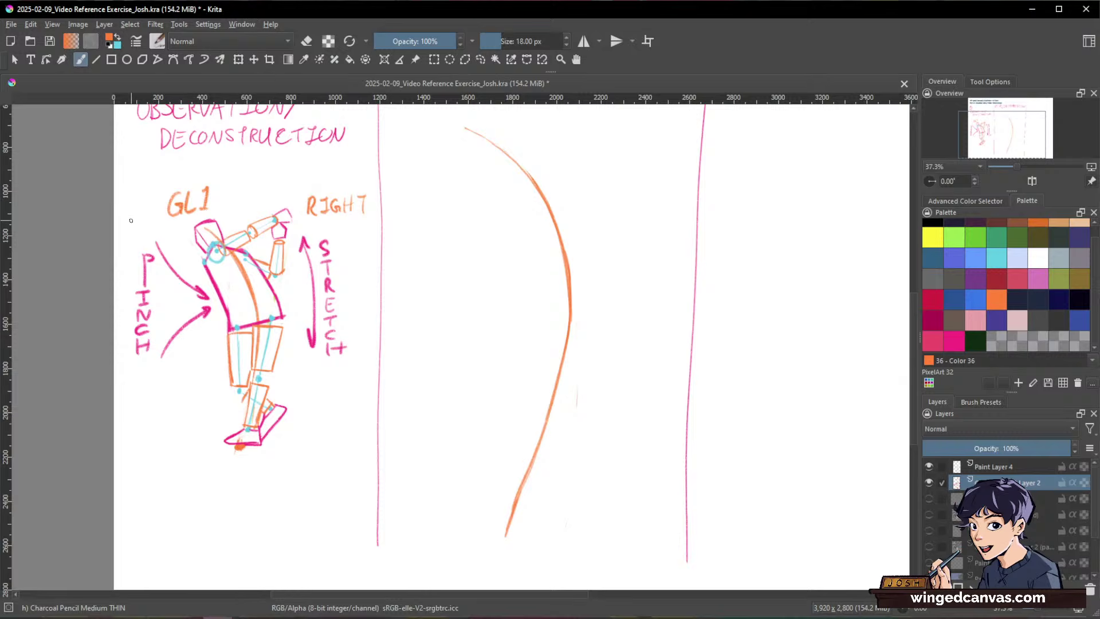
pyautogui.moveTo(121, 223)
pyautogui.mouseDown()
pyautogui.moveTo(127, 238)
pyautogui.moveTo(149, 238)
pyautogui.mouseUp()
# Step: On Paint Layer 4, sketch the torso's tilted shoulders and both sides across the line of action in pink Color 50
pyautogui.click(994, 466)
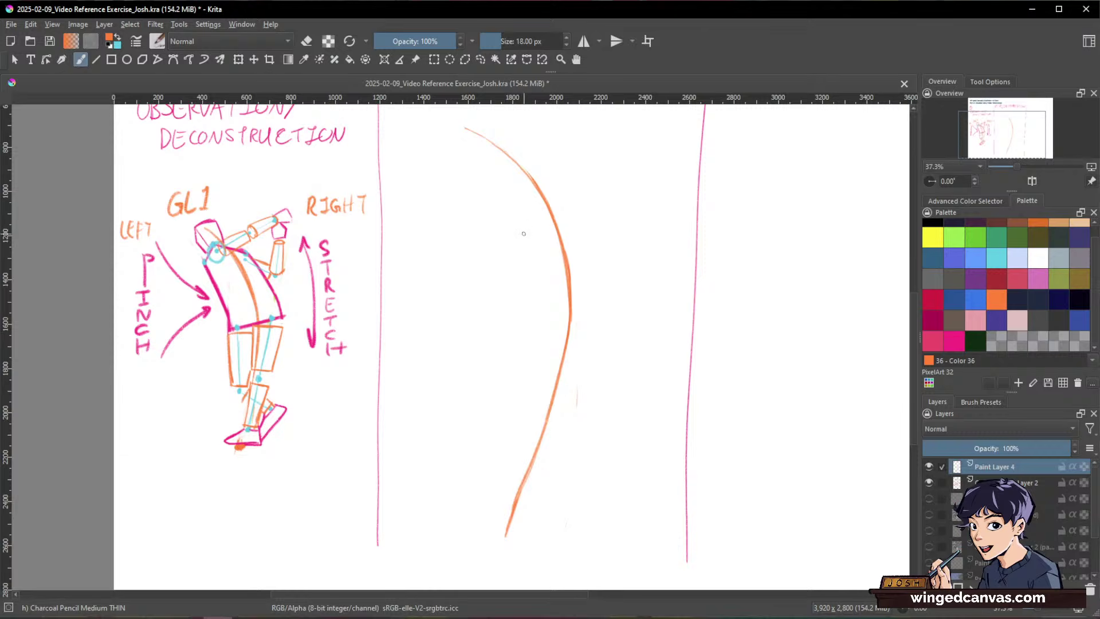
pyautogui.moveTo(522, 232); pyautogui.dragTo(539, 218)
pyautogui.click(954, 341)
pyautogui.moveTo(517, 239)
pyautogui.mouseDown()
pyautogui.moveTo(538, 219)
pyautogui.moveTo(575, 221)
pyautogui.mouseUp()
pyautogui.moveTo(517, 241); pyautogui.dragTo(544, 277)
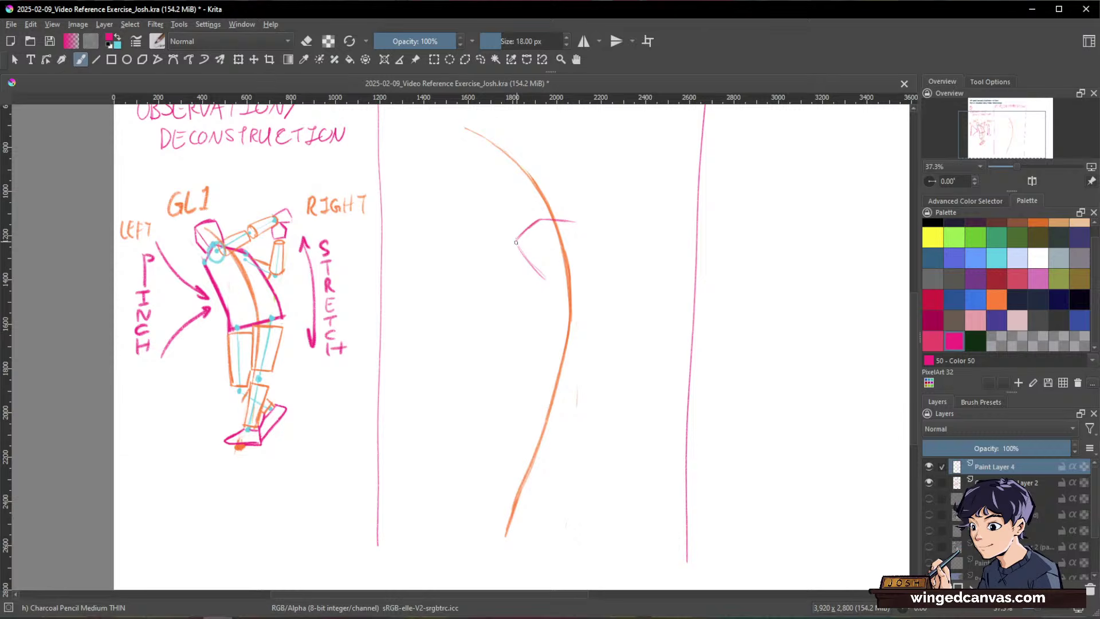
pyautogui.moveTo(515, 244); pyautogui.dragTo(539, 220)
pyautogui.moveTo(578, 222); pyautogui.dragTo(588, 284)
pyautogui.moveTo(515, 242)
pyautogui.mouseDown()
pyautogui.moveTo(546, 280)
pyautogui.moveTo(538, 312)
pyautogui.mouseUp()
pyautogui.moveTo(519, 239); pyautogui.dragTo(544, 283)
# Step: Erase the rough strokes on the torso's pinched left side and redraw the short segment from waist to hip
pyautogui.press('e')
pyautogui.moveTo(519, 237); pyautogui.dragTo(534, 268)
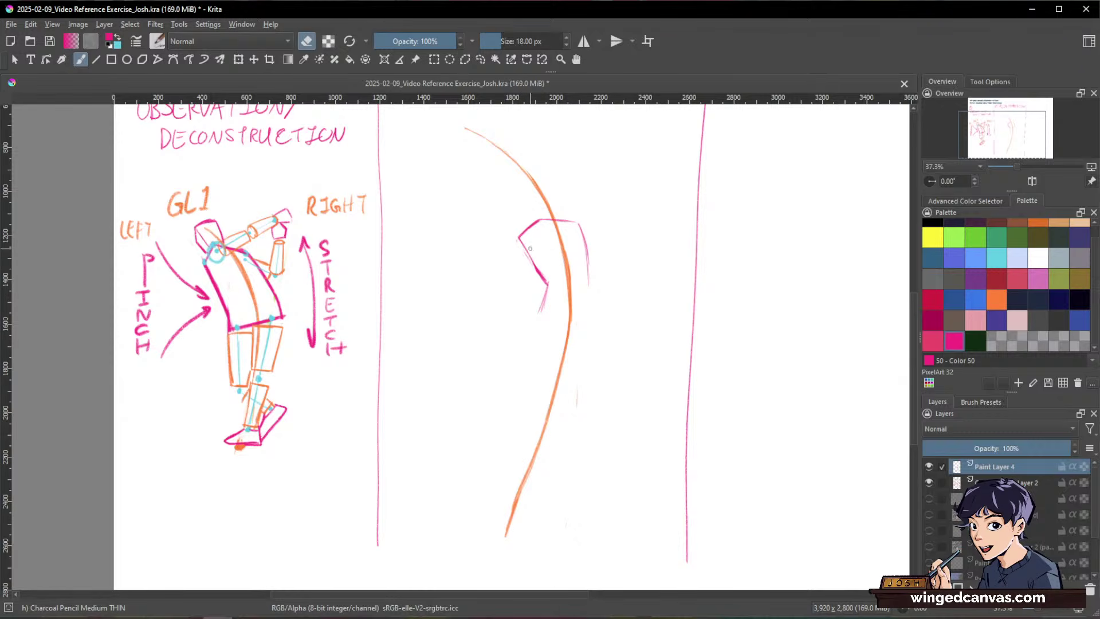
pyautogui.press('e')
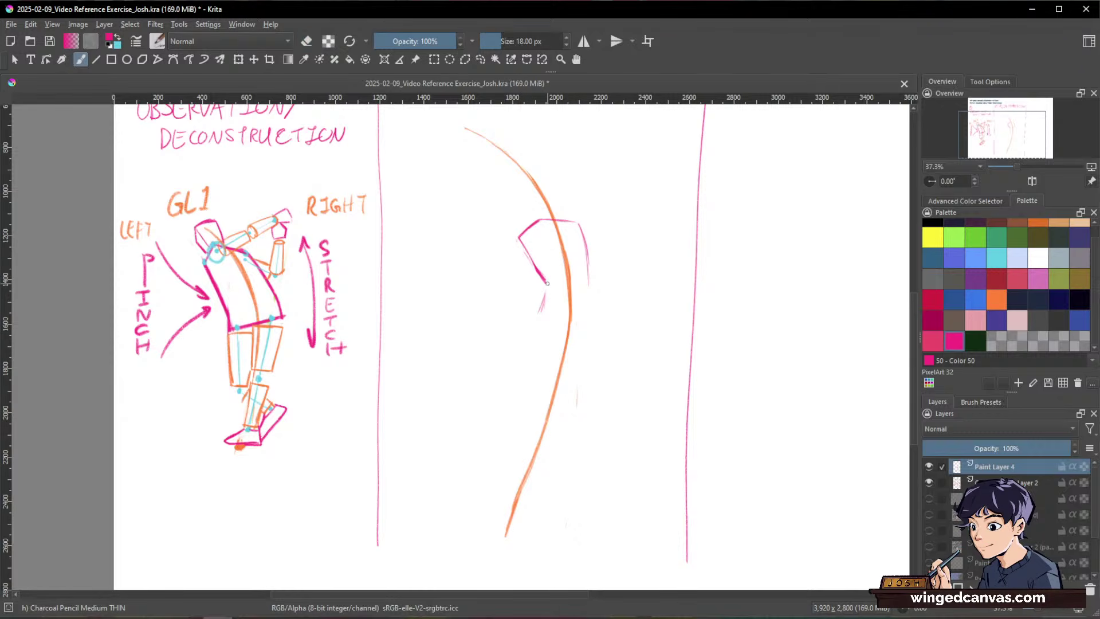
pyautogui.moveTo(547, 285); pyautogui.dragTo(539, 314)
pyautogui.press('e')
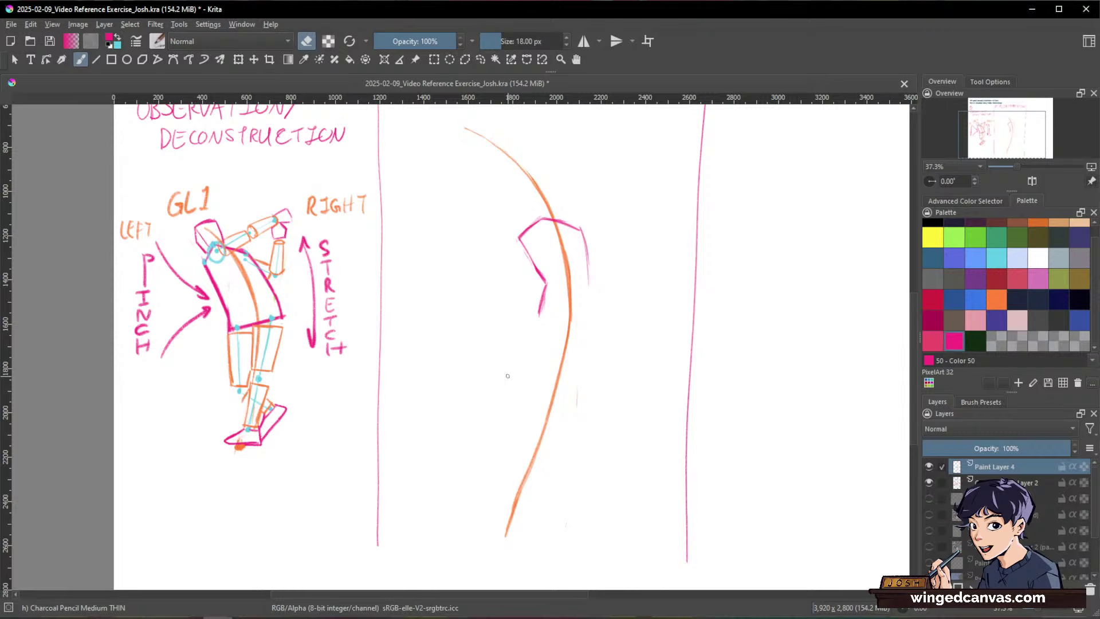
# Step: Redraw the torso's stretched right side as a longer slanting curve and restate the left side with a bend at the waist
pyautogui.press('e')
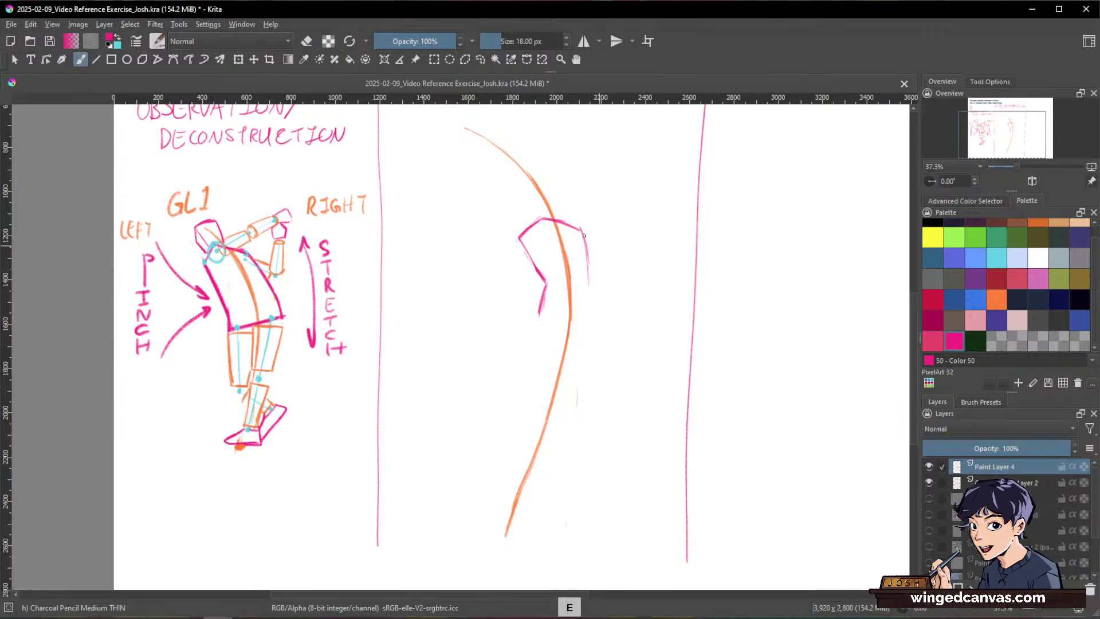
pyautogui.press('e')
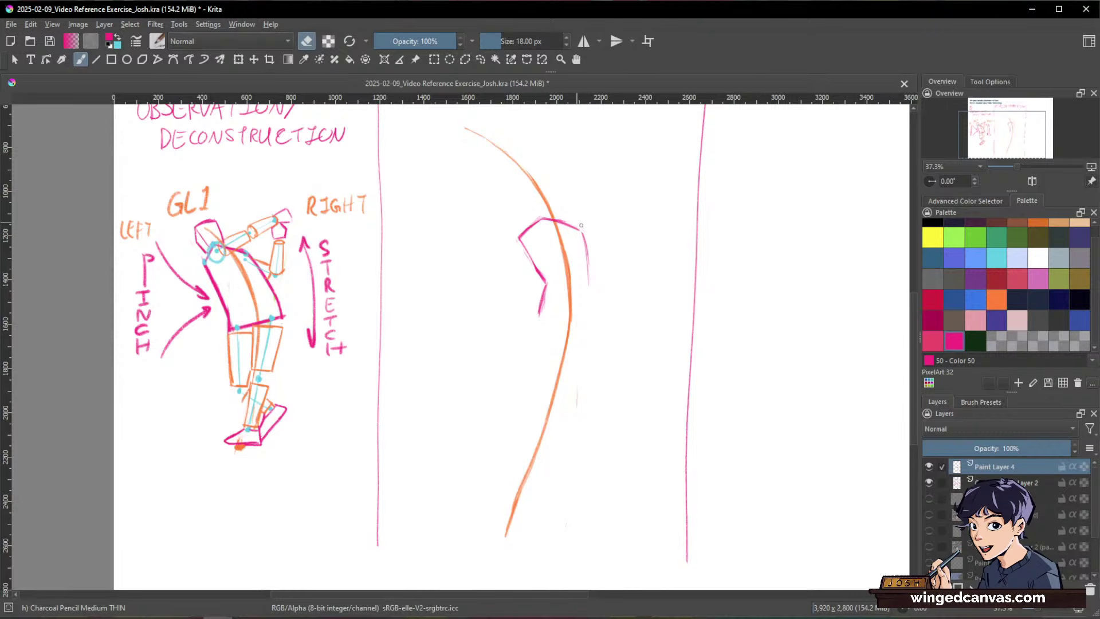
pyautogui.press('e')
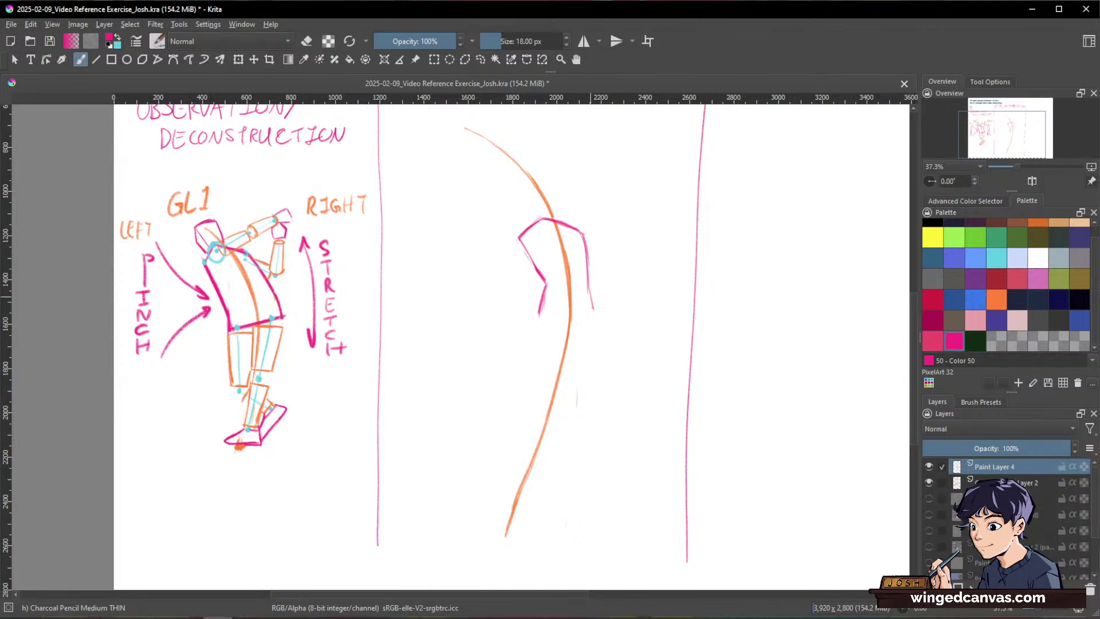
pyautogui.press('e')
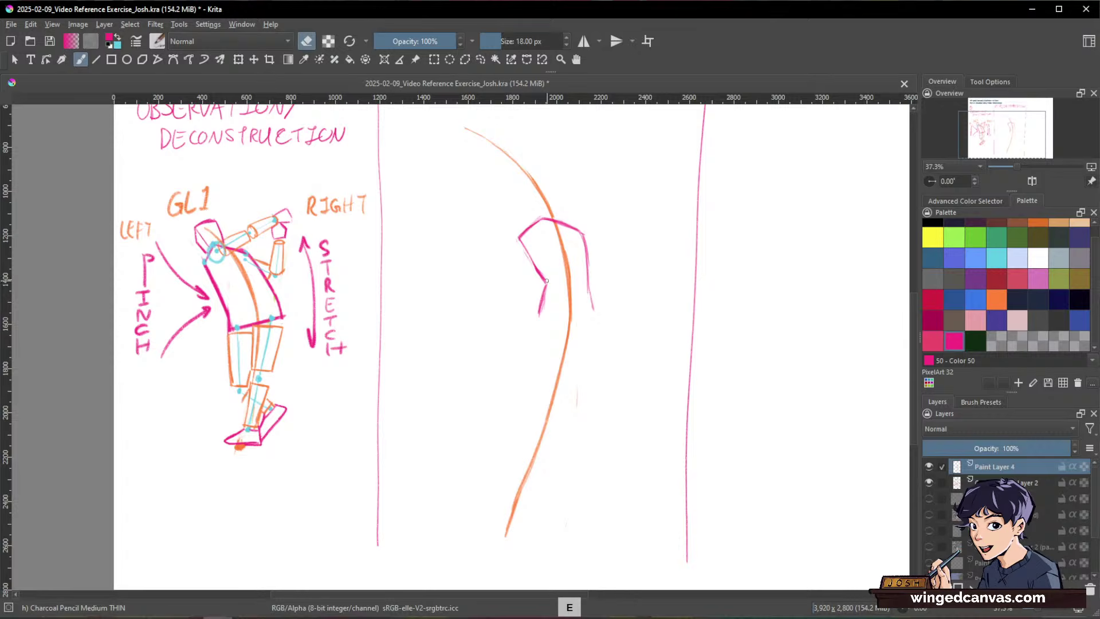
pyautogui.press('e')
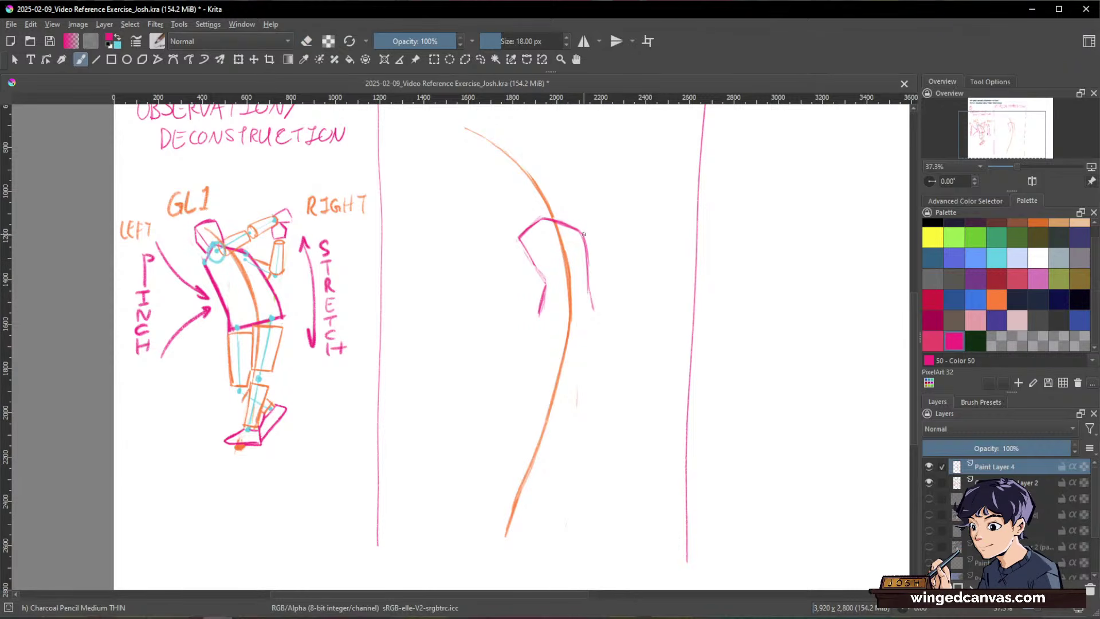
pyautogui.press('e')
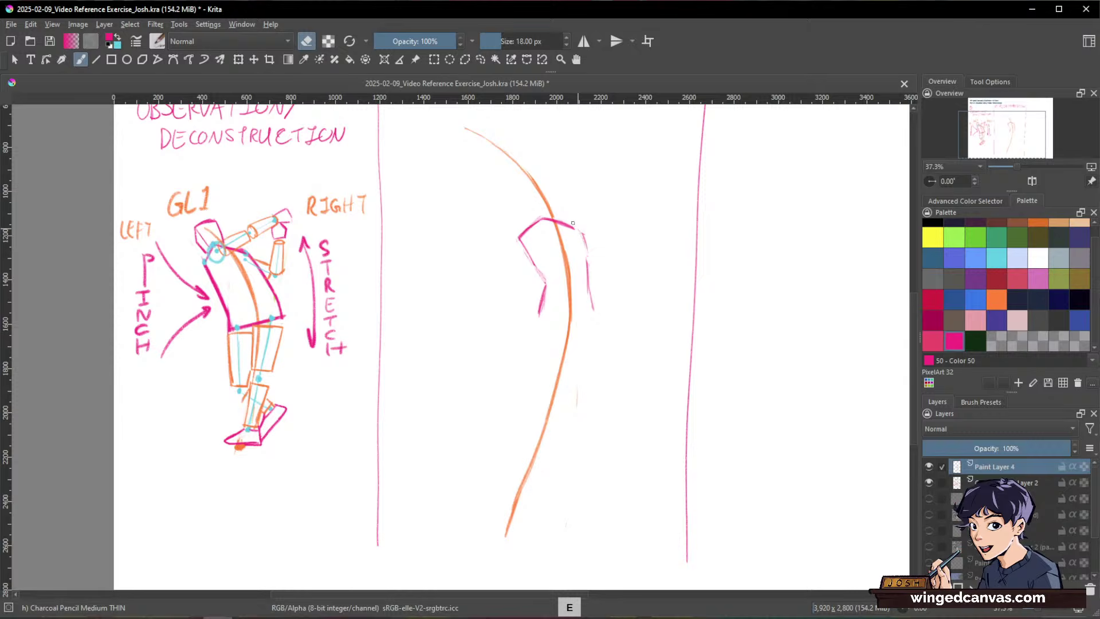
pyautogui.press('e')
pyautogui.moveTo(573, 224); pyautogui.dragTo(596, 313)
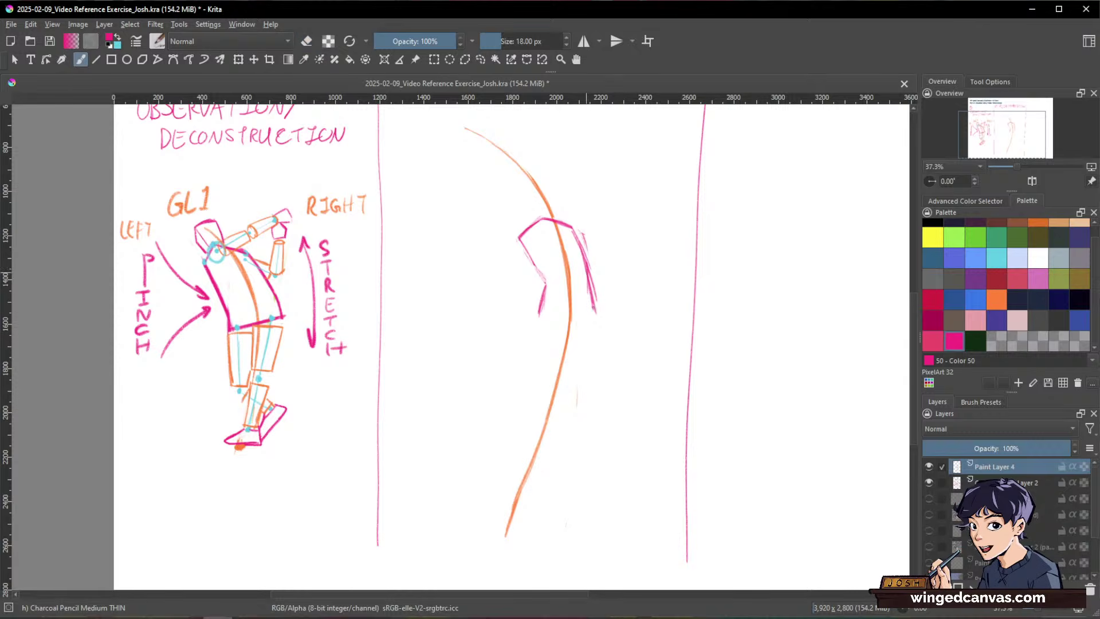
pyautogui.moveTo(520, 239)
pyautogui.mouseDown()
pyautogui.moveTo(548, 282)
pyautogui.moveTo(540, 310)
pyautogui.mouseUp()
pyautogui.press('e')
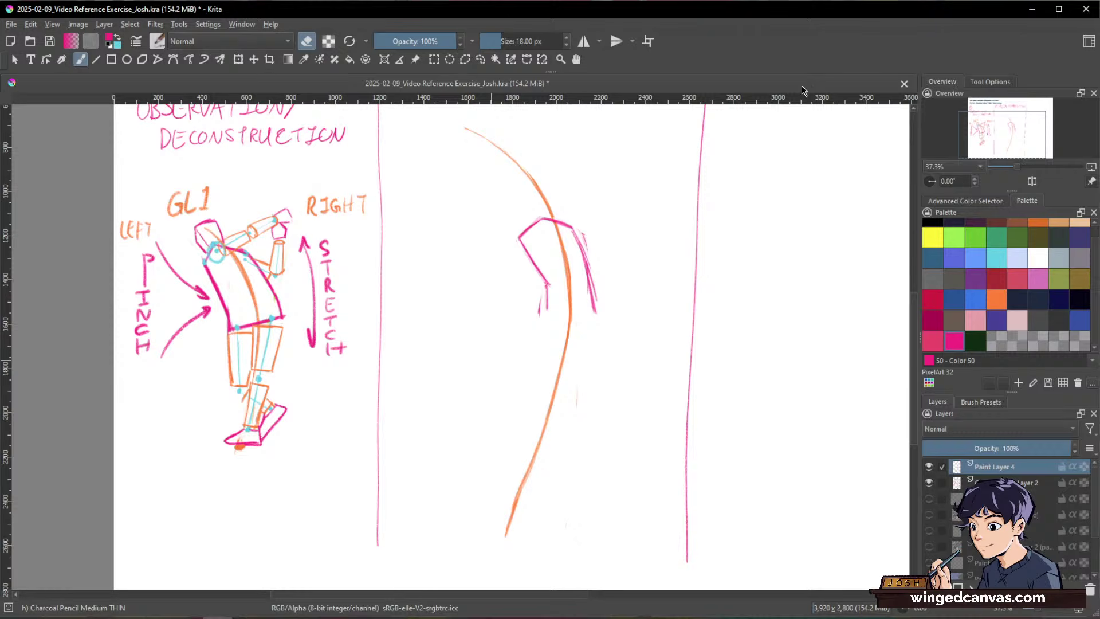
# Step: Erase the stray strokes along the torso's right side and darken it into one clean stretched curve
pyautogui.press('space')
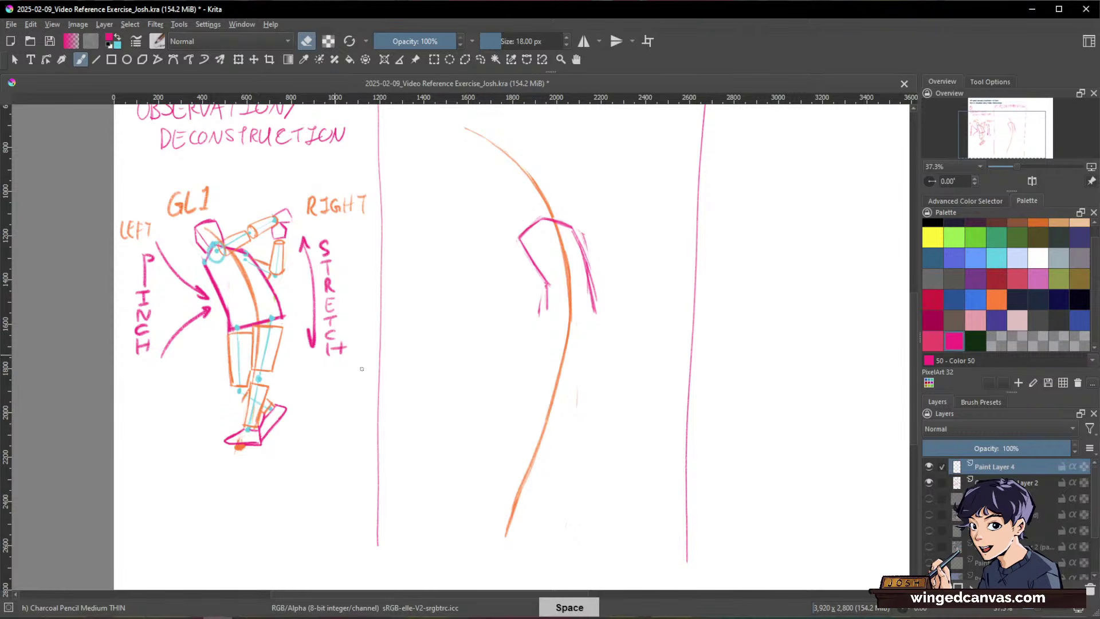
pyautogui.moveTo(571, 229); pyautogui.dragTo(588, 268)
pyautogui.press('e')
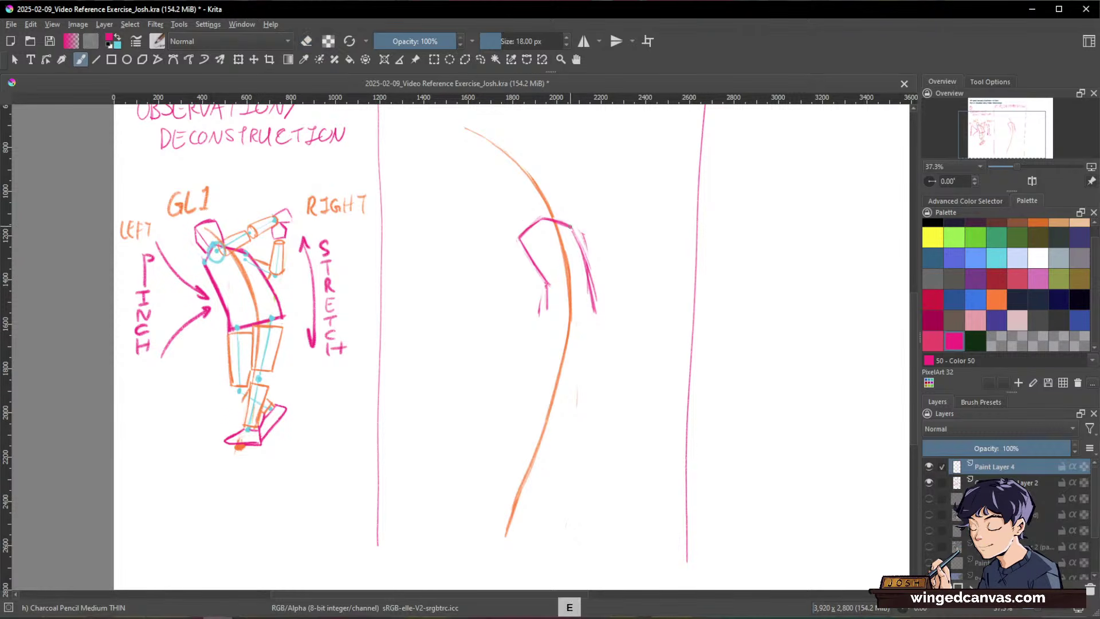
pyautogui.moveTo(573, 230); pyautogui.dragTo(593, 295)
pyautogui.press('e')
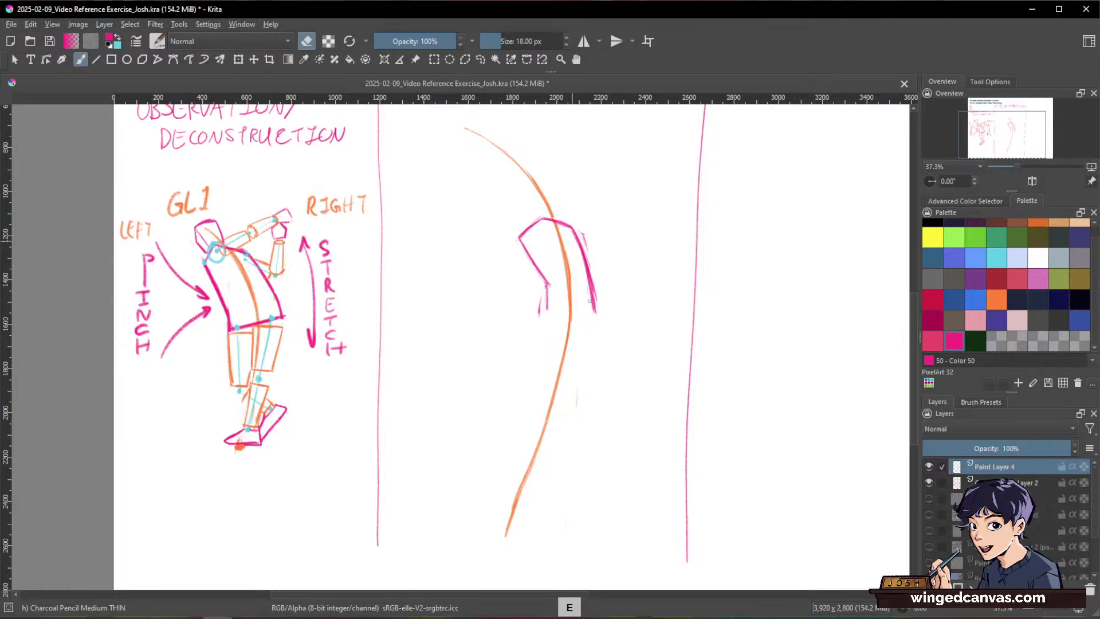
pyautogui.press('space')
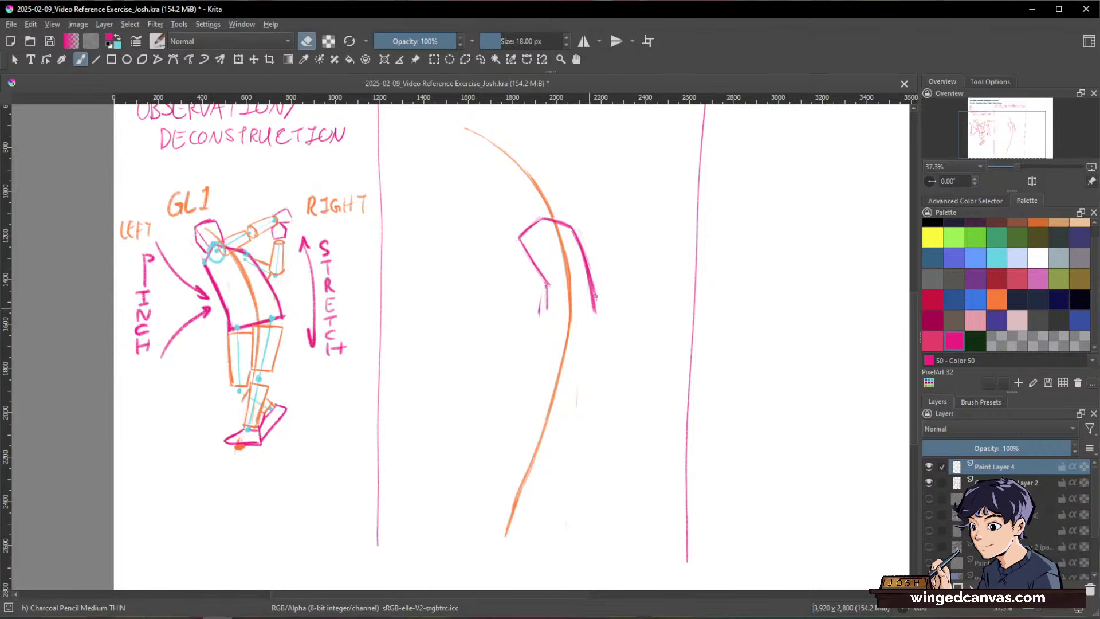
pyautogui.press('space')
pyautogui.press('space')
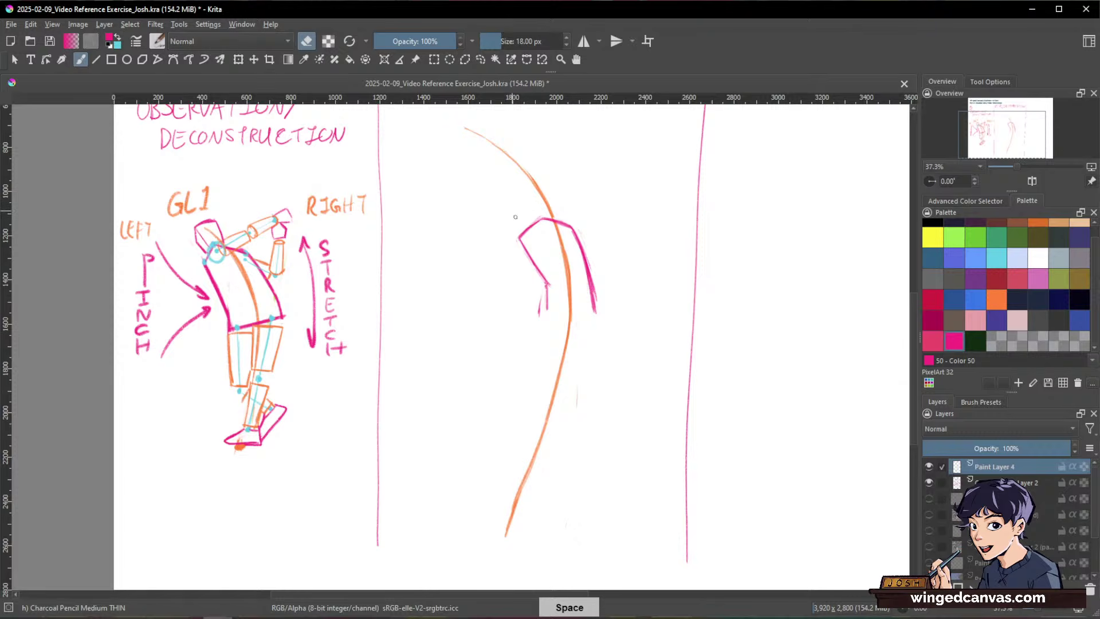
pyautogui.press('e')
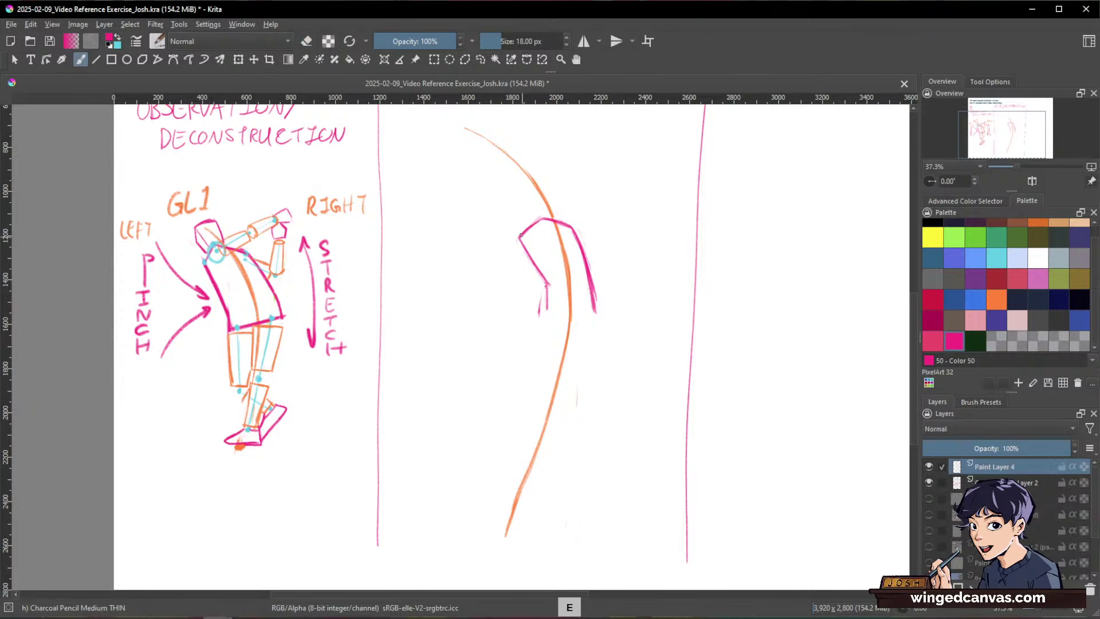
# Step: Erase the rough tail of the torso's pinched left side and redraw the short segment from waist to hip
pyautogui.press('e')
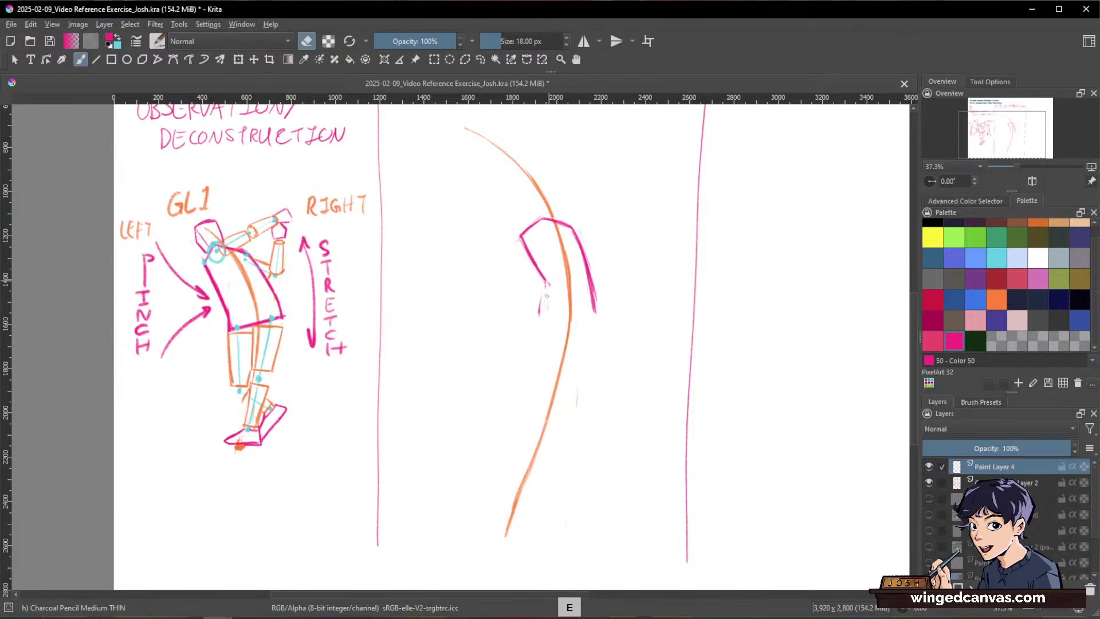
pyautogui.press('e')
pyautogui.moveTo(549, 282); pyautogui.dragTo(539, 314)
# Step: Sketch the tilted head above the torso's left shoulder and clean its outline into a boxy, rounded shape
pyautogui.press('space')
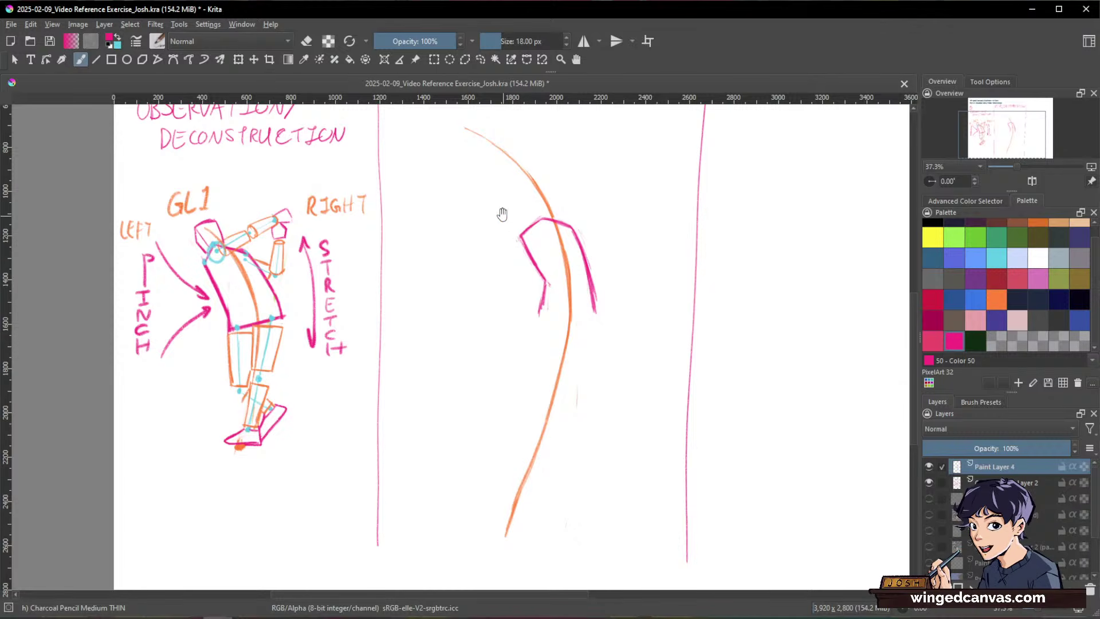
pyautogui.moveTo(500, 197)
pyautogui.mouseDown()
pyautogui.moveTo(508, 222)
pyautogui.moveTo(506, 190)
pyautogui.moveTo(516, 184)
pyautogui.moveTo(530, 217)
pyautogui.moveTo(527, 198)
pyautogui.moveTo(519, 192)
pyautogui.moveTo(520, 228)
pyautogui.mouseUp()
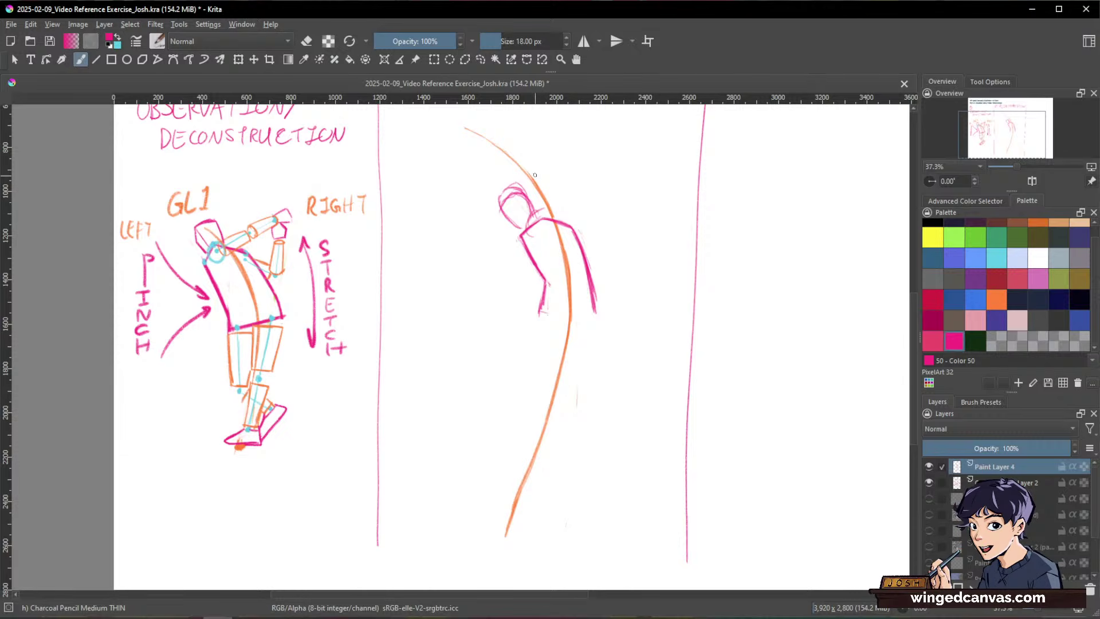
pyautogui.press('e')
pyautogui.press('e')
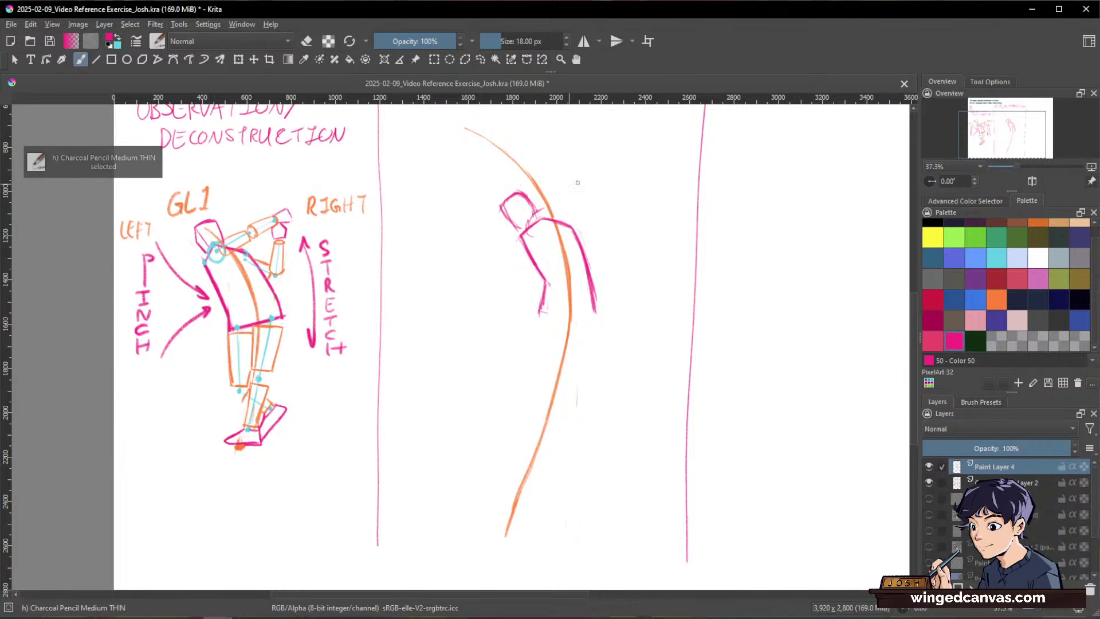
# Step: Sketch the left arm reaching diagonally up and right from the shoulder, across the line of action
pyautogui.moveTo(543, 209)
pyautogui.mouseDown()
pyautogui.moveTo(596, 189)
pyautogui.moveTo(548, 233)
pyautogui.mouseUp()
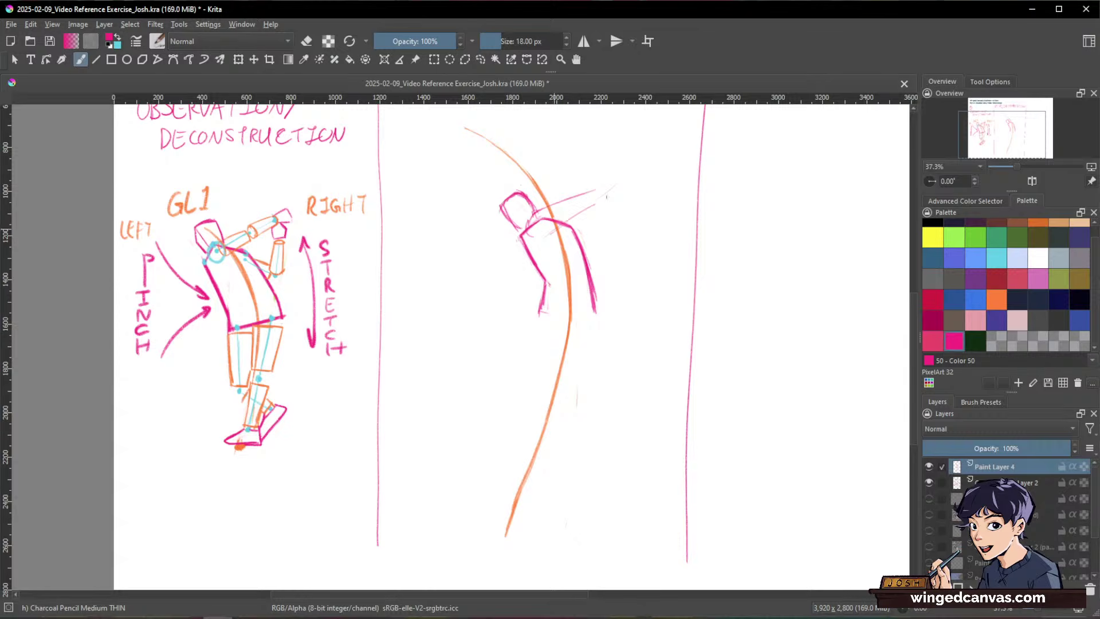
pyautogui.moveTo(607, 197); pyautogui.dragTo(564, 222)
pyautogui.moveTo(666, 222); pyautogui.dragTo(659, 242)
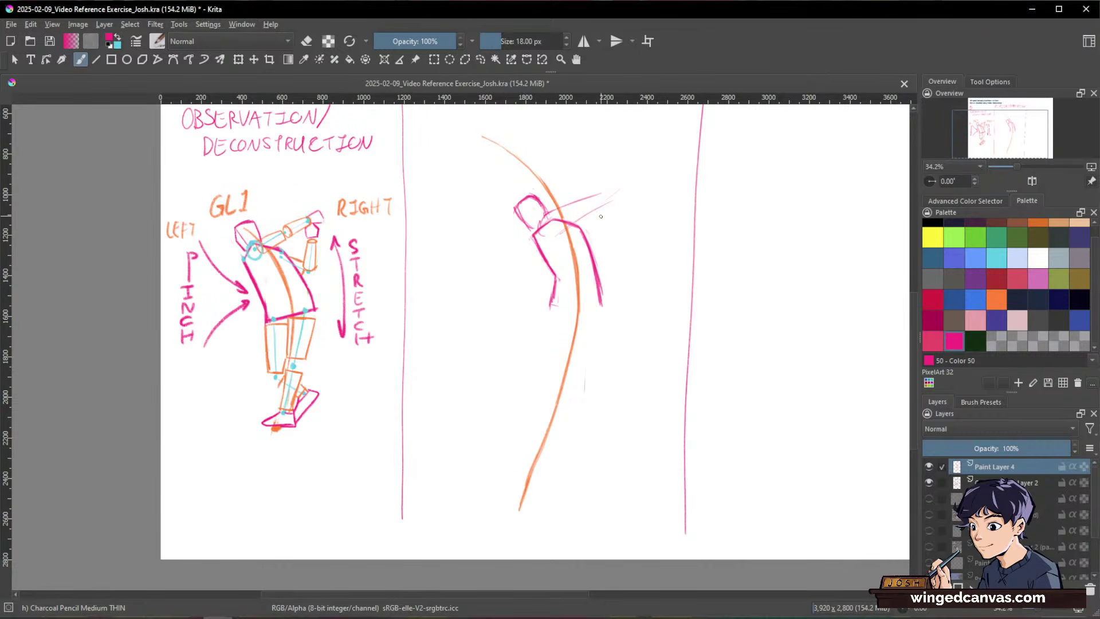
pyautogui.moveTo(590, 208)
pyautogui.mouseDown()
pyautogui.moveTo(555, 230)
pyautogui.moveTo(627, 184)
pyautogui.mouseUp()
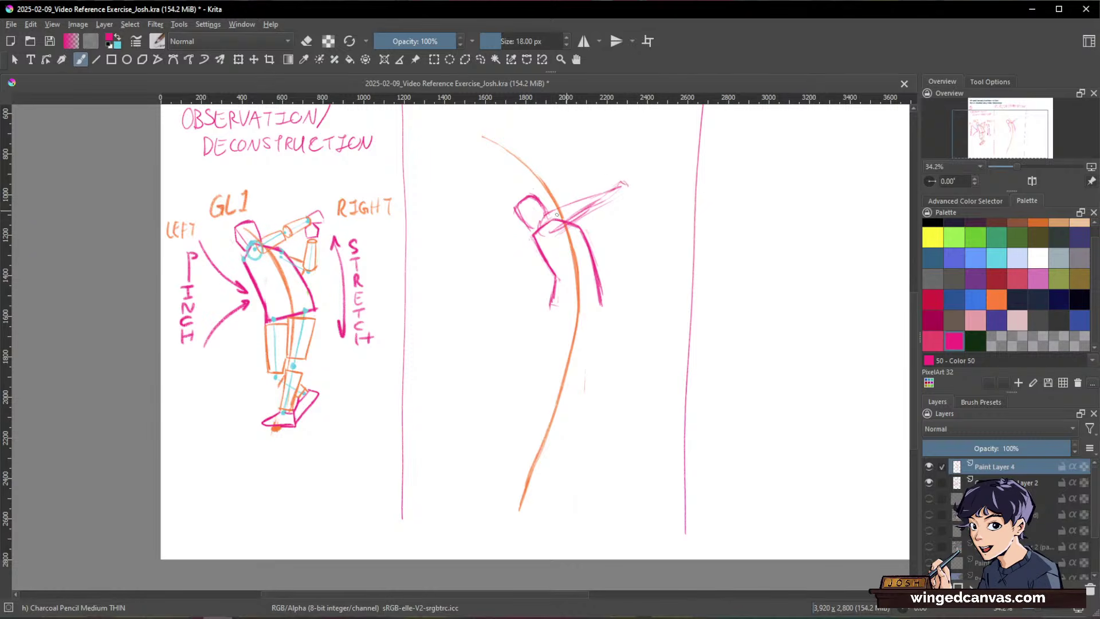
# Step: Add the hand at the raised arm's end and sketch the bent right arm and its hand below it
pyautogui.press('space')
pyautogui.moveTo(624, 184); pyautogui.dragTo(629, 193)
pyautogui.press('space')
pyautogui.moveTo(617, 198)
pyautogui.mouseDown()
pyautogui.moveTo(590, 242)
pyautogui.moveTo(609, 253)
pyautogui.moveTo(611, 228)
pyautogui.moveTo(620, 251)
pyautogui.mouseUp()
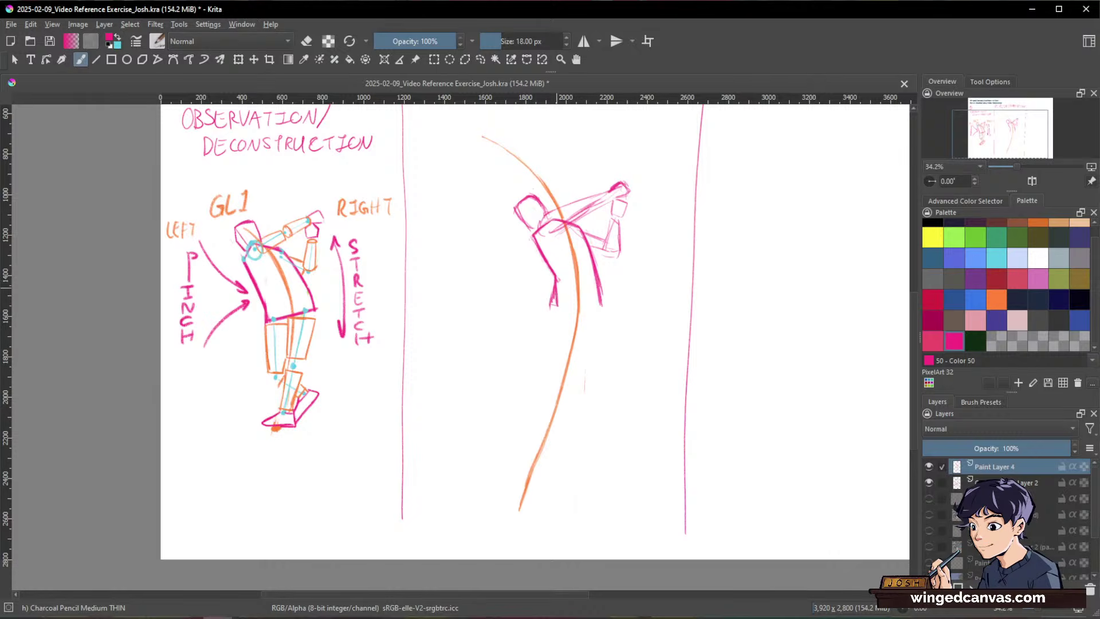
# Step: Close the torso's lower end with a tilted hip line and tidy its corners
pyautogui.moveTo(551, 307); pyautogui.dragTo(601, 301)
pyautogui.press('e')
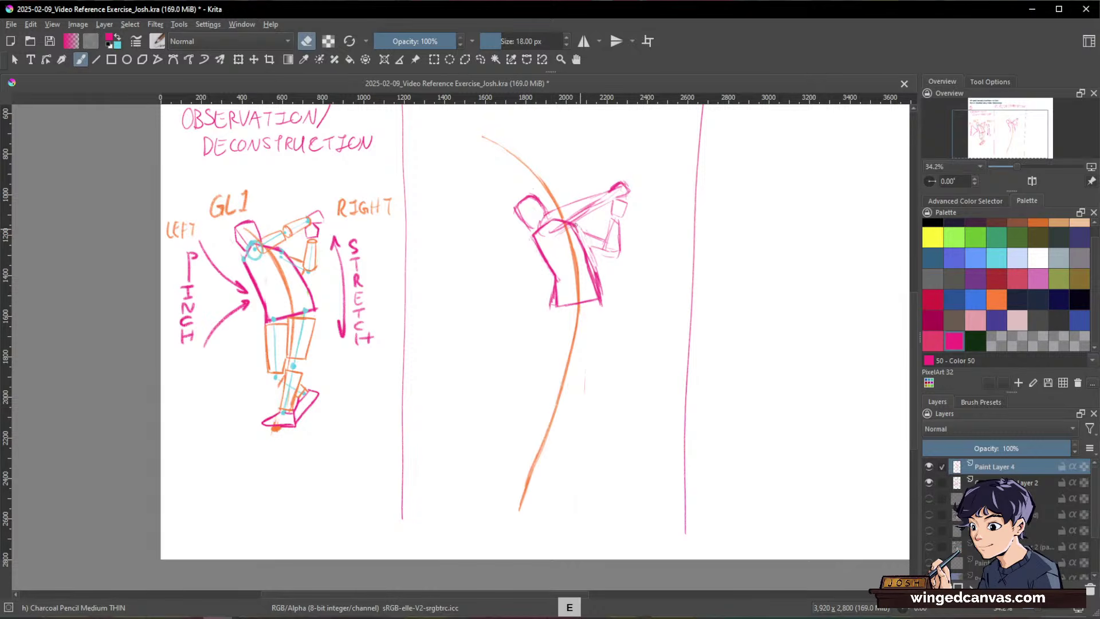
pyautogui.press('e')
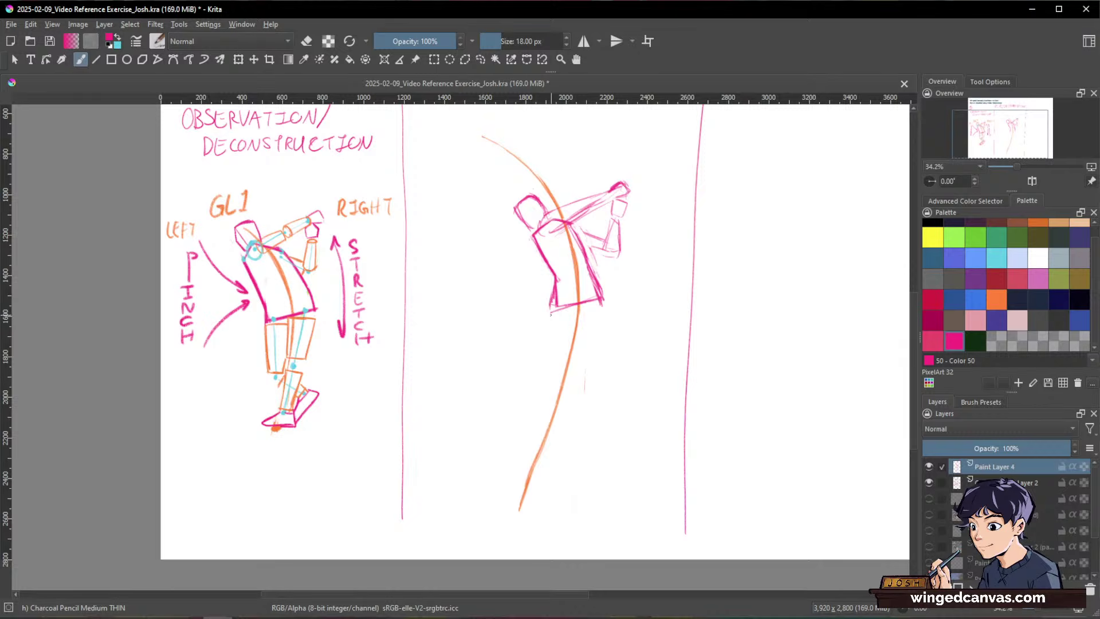
# Step: Sketch the long leg with its foot along the line of action, plus the second leg crossing behind it
pyautogui.moveTo(550, 314)
pyautogui.mouseDown()
pyautogui.moveTo(600, 299)
pyautogui.moveTo(548, 451)
pyautogui.mouseUp()
pyautogui.moveTo(573, 310)
pyautogui.mouseDown()
pyautogui.moveTo(546, 450)
pyautogui.moveTo(524, 443)
pyautogui.moveTo(543, 457)
pyautogui.moveTo(518, 438)
pyautogui.moveTo(552, 463)
pyautogui.moveTo(521, 441)
pyautogui.moveTo(536, 452)
pyautogui.moveTo(559, 409)
pyautogui.moveTo(516, 444)
pyautogui.mouseUp()
pyautogui.press('e')
pyautogui.press('e')
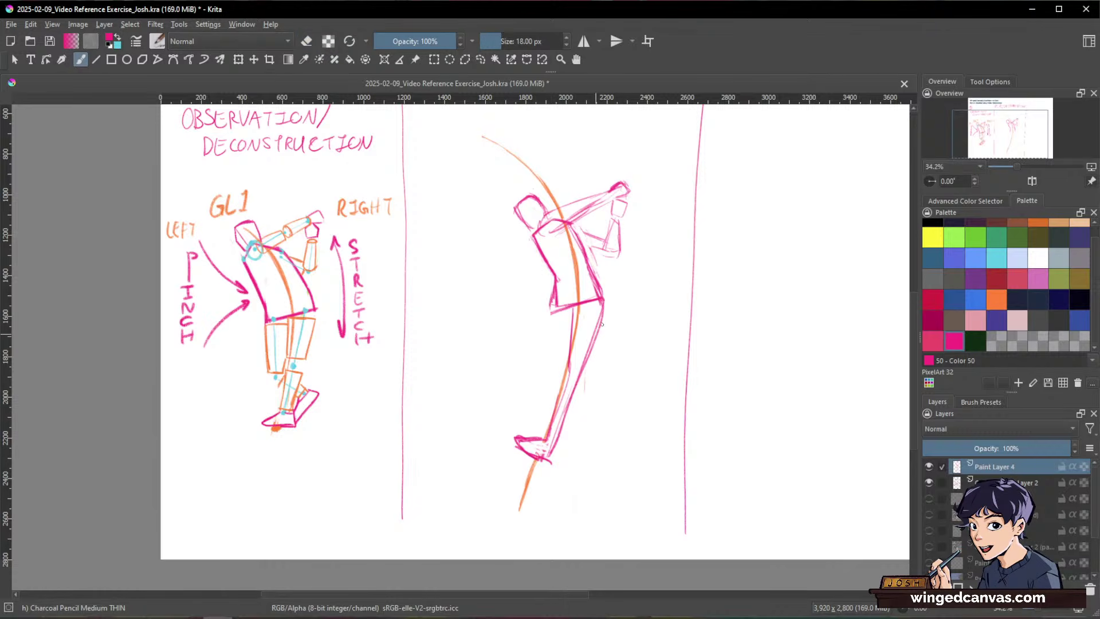
pyautogui.moveTo(553, 309)
pyautogui.mouseDown()
pyautogui.moveTo(559, 363)
pyautogui.moveTo(587, 430)
pyautogui.mouseUp()
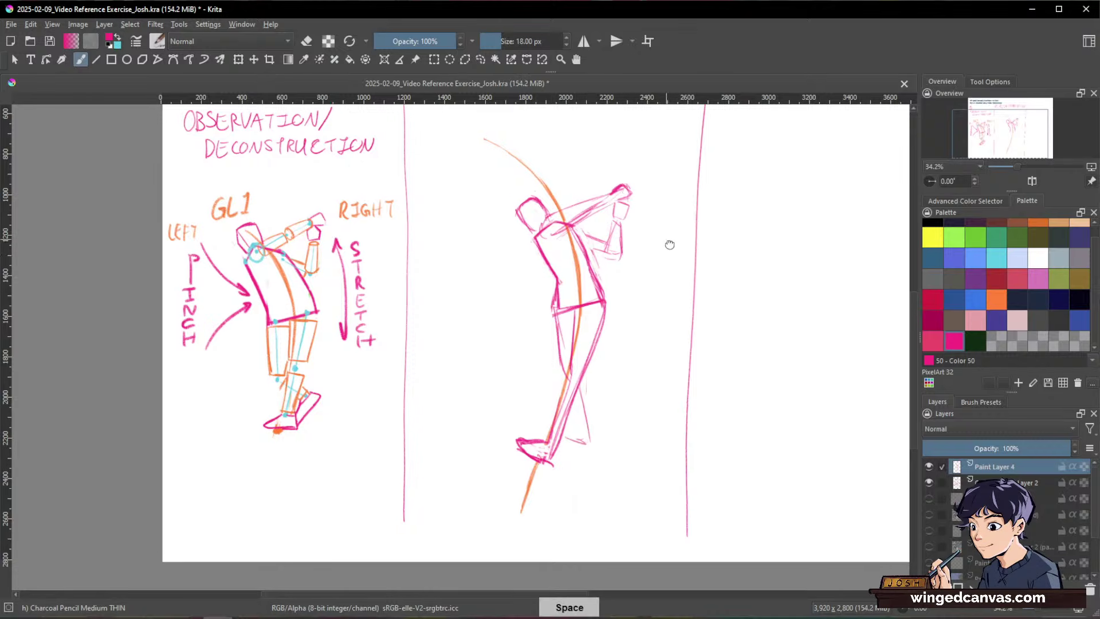
# Step: Erase parts of the head's outline and redraw it with bolder strokes
pyautogui.moveTo(667, 243); pyautogui.dragTo(672, 268)
pyautogui.press('e')
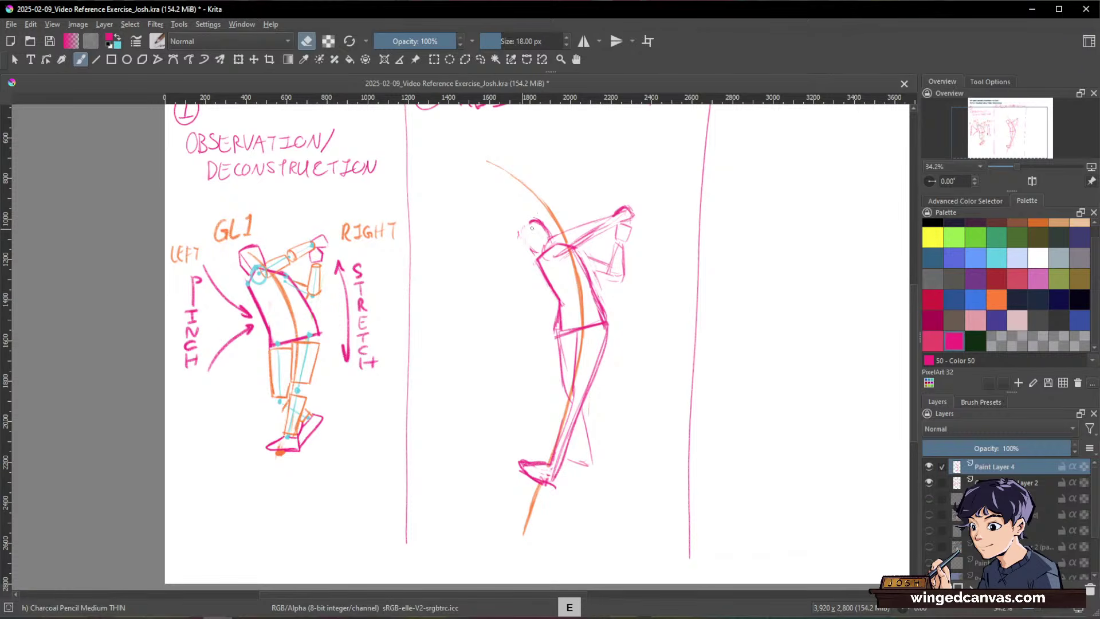
pyautogui.press('e')
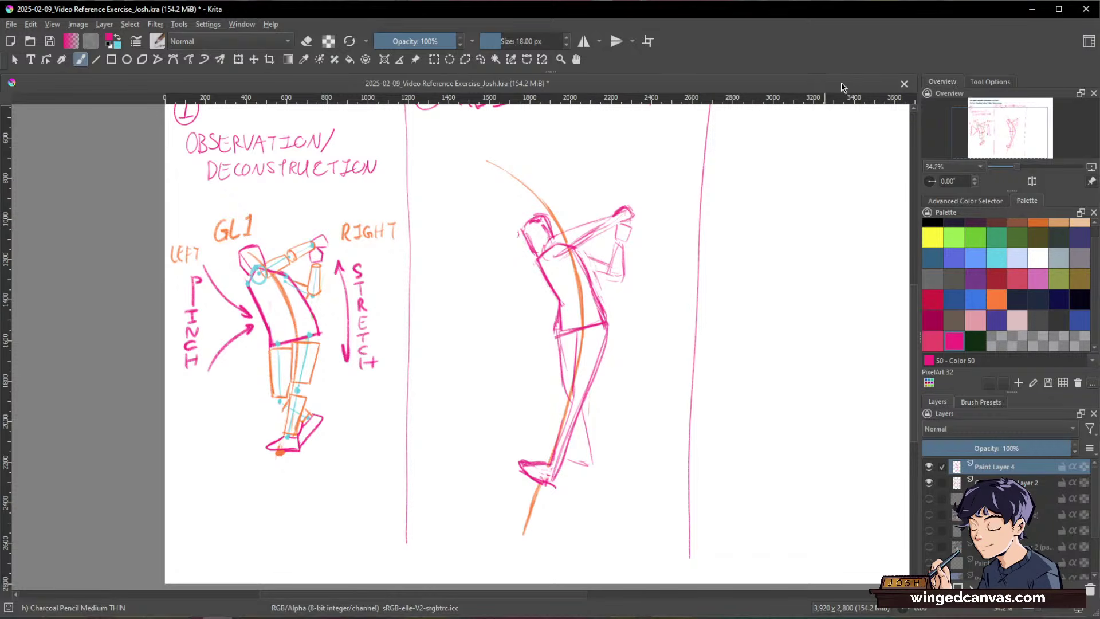
# Step: Show the faded reference photo layer, duplicate it and move the copy directly below Paint Layer 4
pyautogui.press('space')
pyautogui.moveTo(782, 246); pyautogui.dragTo(779, 259)
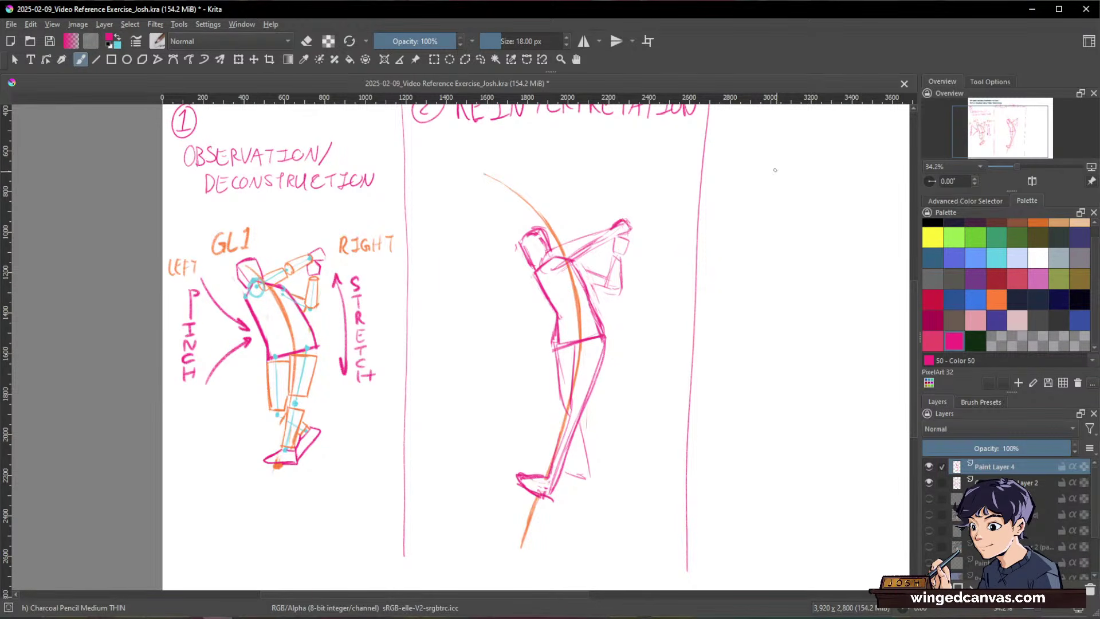
pyautogui.click(929, 547)
pyautogui.click(942, 547)
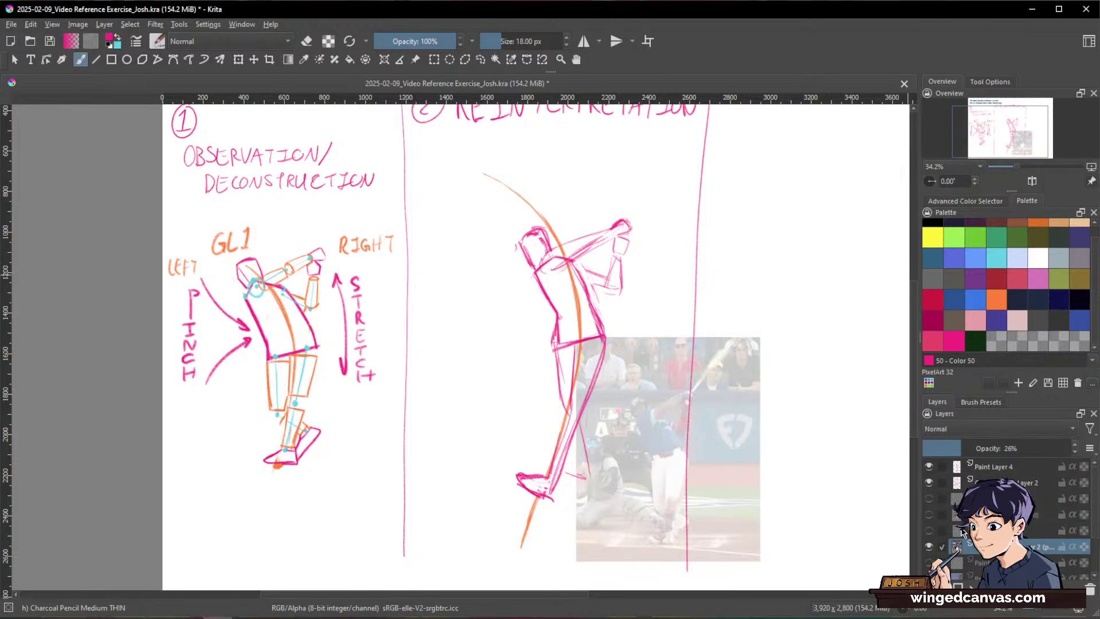
pyautogui.hotkey('ctrl', 'j')
pyautogui.moveTo(963, 545); pyautogui.dragTo(977, 481)
# Step: Scale down the duplicated reference photo, place it below the REINTERPRETATION heading in column 2, and hide the original photo
pyautogui.hotkey('ctrl', 't')
pyautogui.scroll(-1, 761, 466)
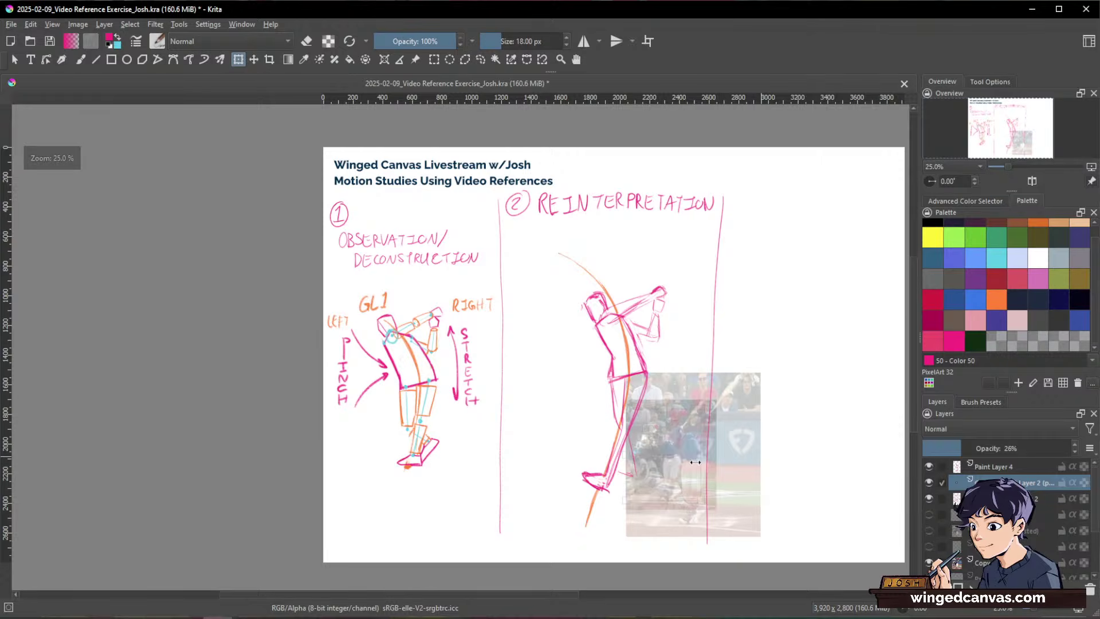
pyautogui.moveTo(695, 462); pyautogui.dragTo(681, 462)
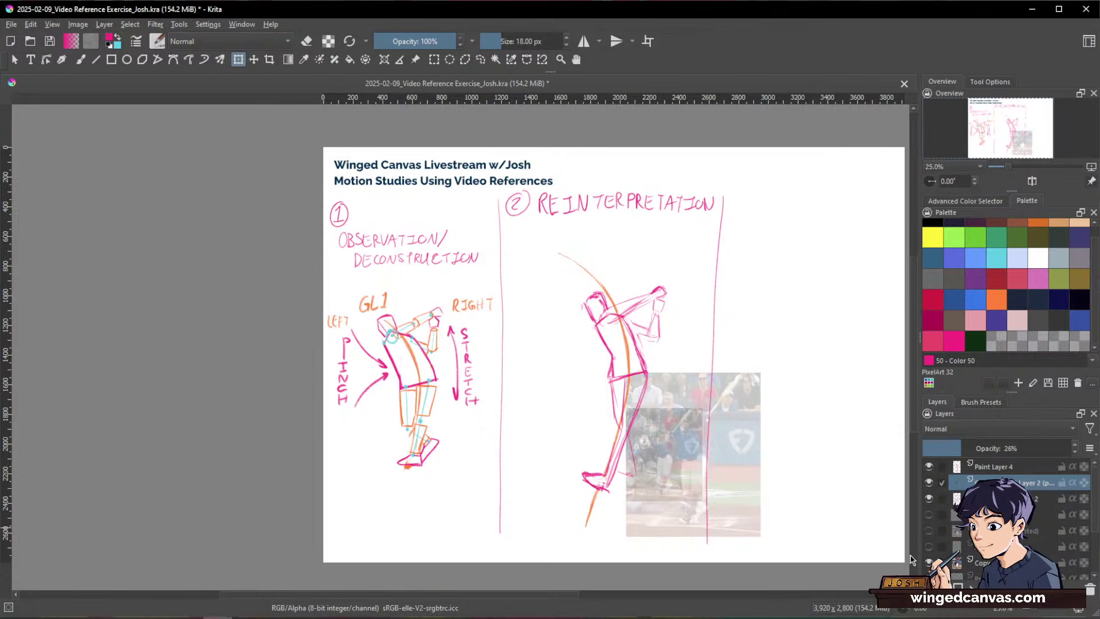
pyautogui.moveTo(682, 431); pyautogui.dragTo(545, 260)
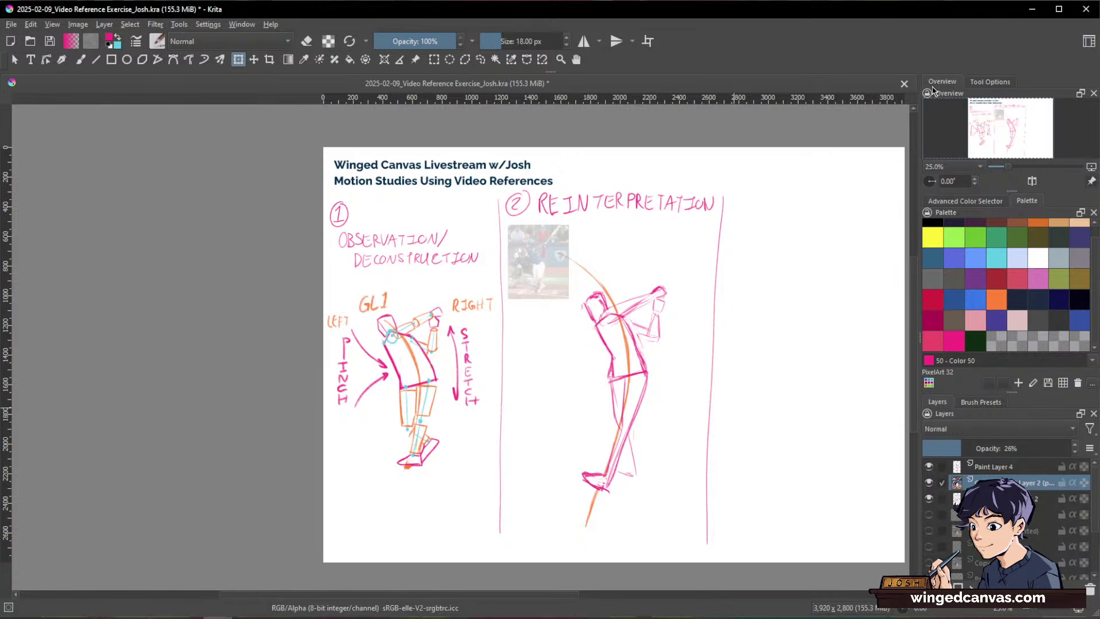
# Step: On Paint Layer 4, sketch the baseball bat extending diagonally up and right from the batter's raised hands
pyautogui.moveTo(827, 327); pyautogui.dragTo(805, 368)
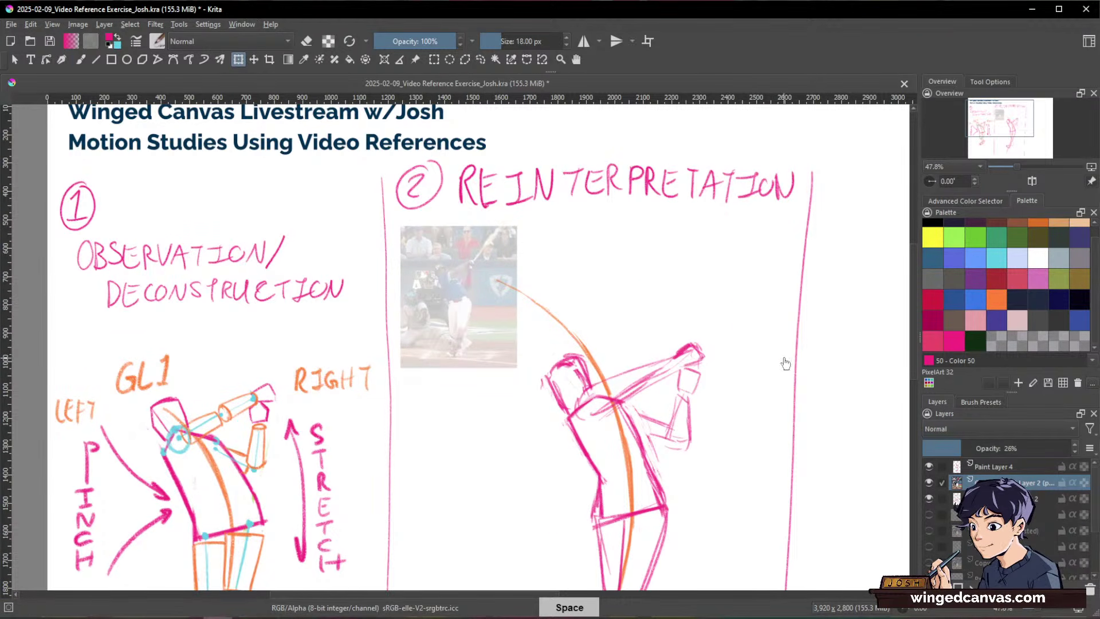
pyautogui.press('b')
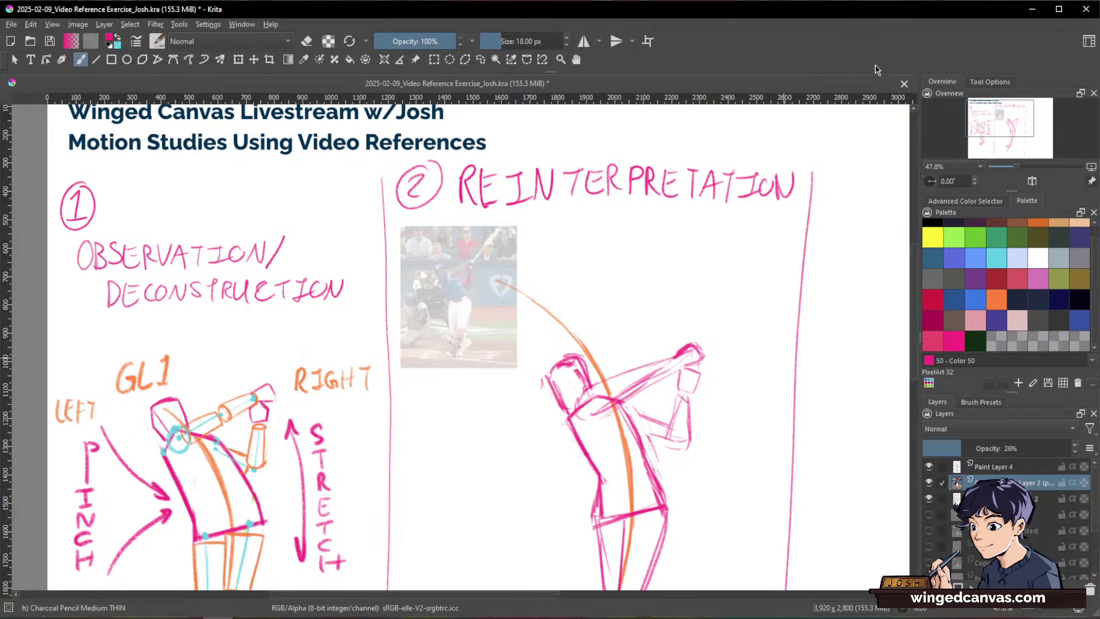
pyautogui.scroll(2, 722, 298)
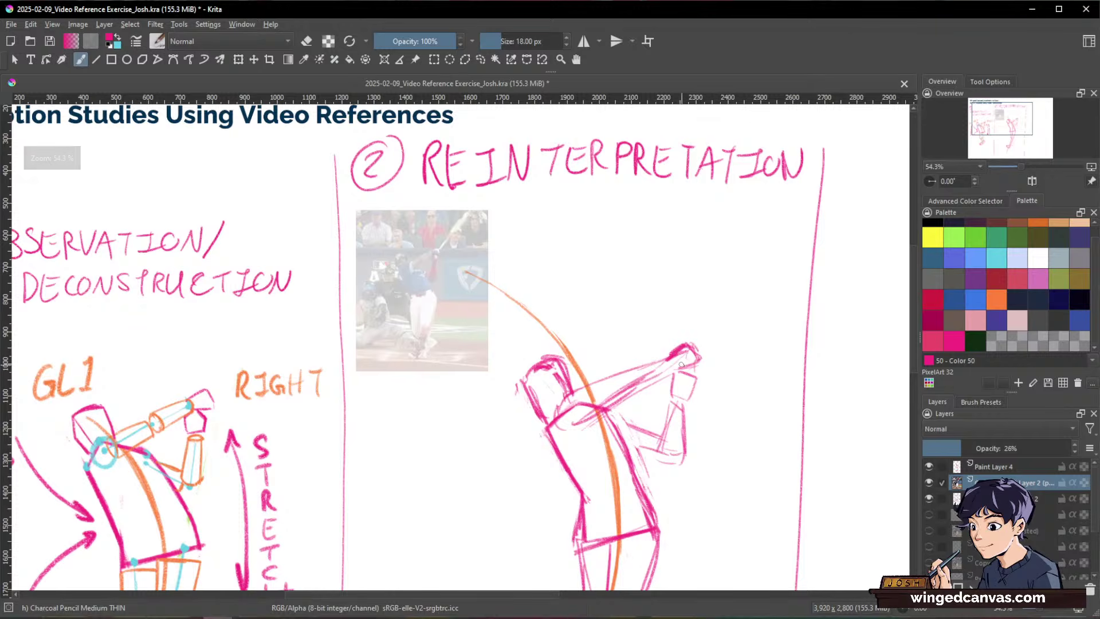
pyautogui.click(995, 467)
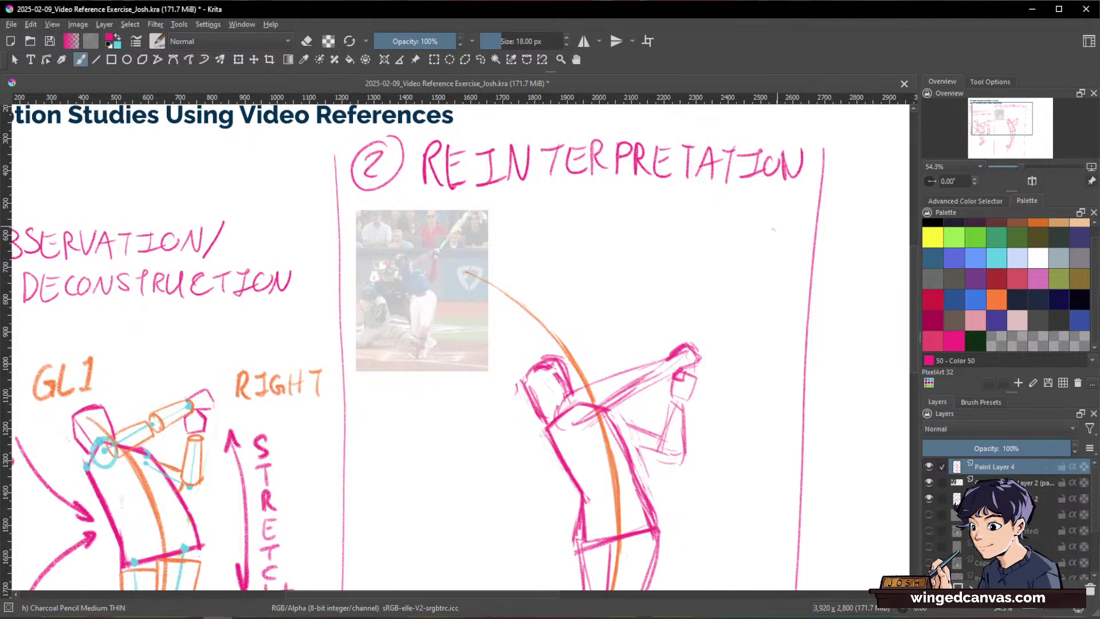
pyautogui.moveTo(772, 217)
pyautogui.mouseDown()
pyautogui.moveTo(690, 339)
pyautogui.moveTo(762, 232)
pyautogui.mouseUp()
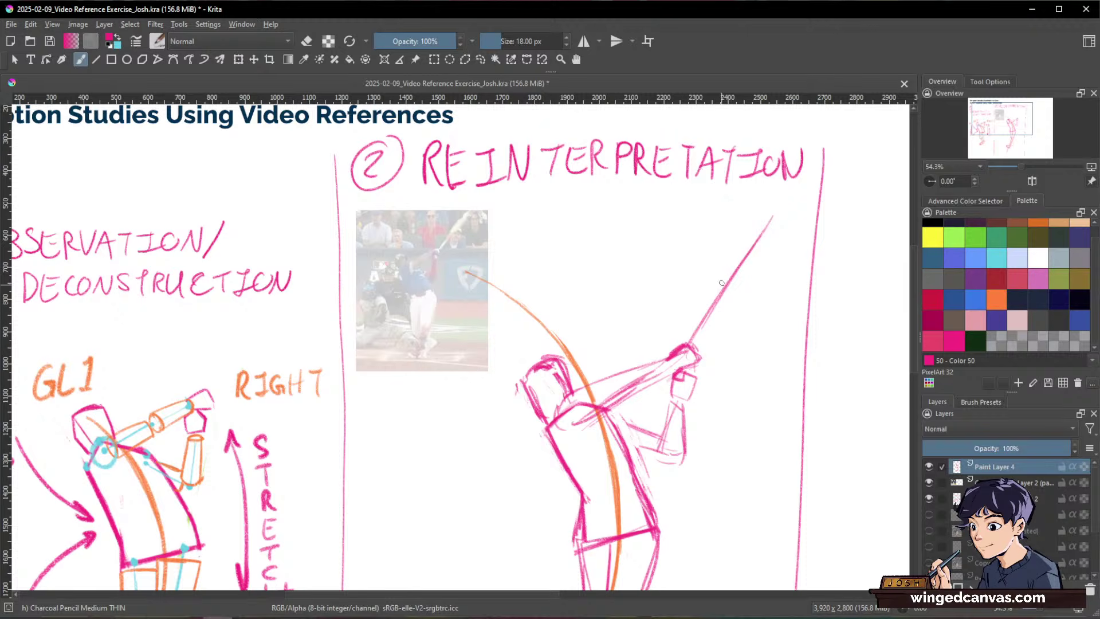
pyautogui.moveTo(704, 324); pyautogui.dragTo(720, 274)
pyautogui.moveTo(690, 342)
pyautogui.mouseDown()
pyautogui.moveTo(724, 258)
pyautogui.moveTo(740, 242)
pyautogui.moveTo(691, 343)
pyautogui.moveTo(749, 248)
pyautogui.moveTo(685, 352)
pyautogui.moveTo(744, 225)
pyautogui.moveTo(717, 275)
pyautogui.mouseUp()
pyautogui.moveTo(745, 207); pyautogui.dragTo(698, 325)
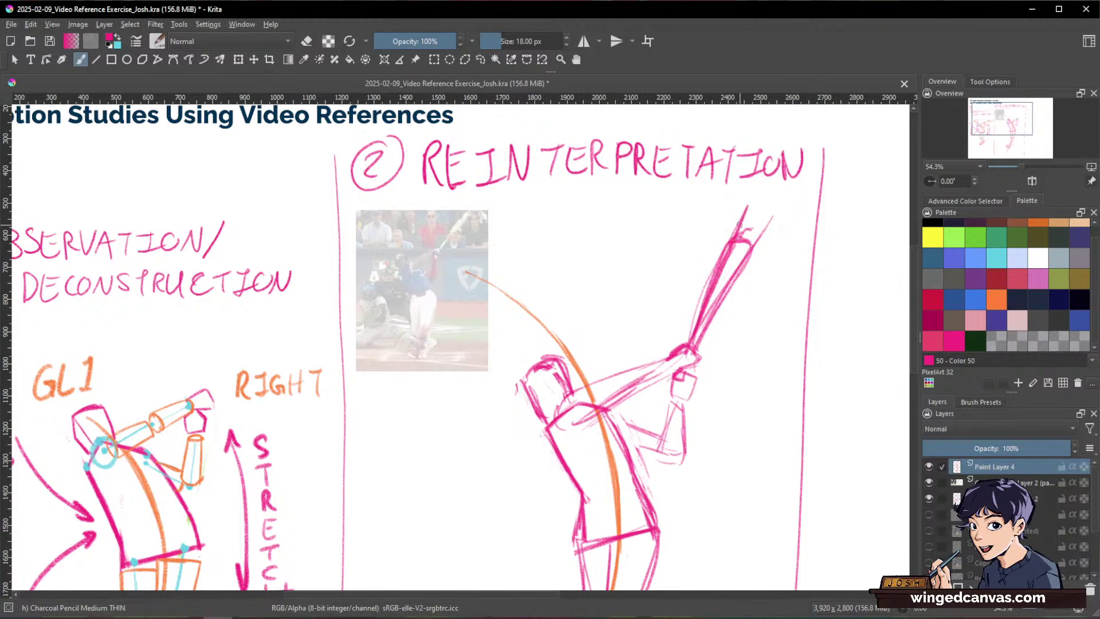
# Step: Erase the heavy overlapping strokes along the bat's upper edge and interior
pyautogui.press('e')
pyautogui.moveTo(734, 237); pyautogui.dragTo(699, 319)
pyautogui.moveTo(729, 242); pyautogui.dragTo(694, 333)
pyautogui.moveTo(705, 291); pyautogui.dragTo(692, 332)
pyautogui.moveTo(733, 253)
pyautogui.mouseDown()
pyautogui.moveTo(756, 218)
pyautogui.moveTo(760, 230)
pyautogui.moveTo(699, 326)
pyautogui.mouseUp()
pyautogui.moveTo(716, 287); pyautogui.dragTo(694, 338)
# Step: Redraw the bat's two edges longer and wider apart, flaring from the hands toward the tip
pyautogui.press('e')
pyautogui.moveTo(746, 203)
pyautogui.mouseDown()
pyautogui.moveTo(697, 314)
pyautogui.moveTo(775, 210)
pyautogui.moveTo(696, 347)
pyautogui.mouseUp()
pyautogui.moveTo(746, 202)
pyautogui.mouseDown()
pyautogui.moveTo(773, 193)
pyautogui.moveTo(716, 332)
pyautogui.mouseUp()
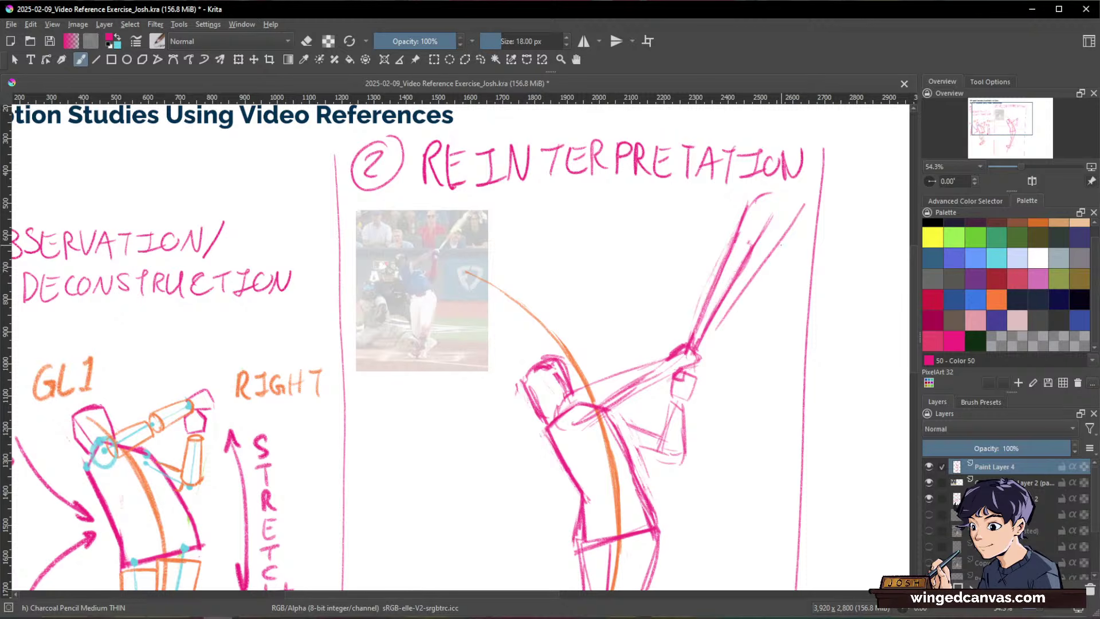
pyautogui.moveTo(774, 213); pyautogui.dragTo(696, 348)
# Step: Erase the bat's upper edge, tip and inner lines with Eraser Small, keeping only the long lower edge
pyautogui.press('e')
pyautogui.moveTo(767, 222); pyautogui.dragTo(720, 301)
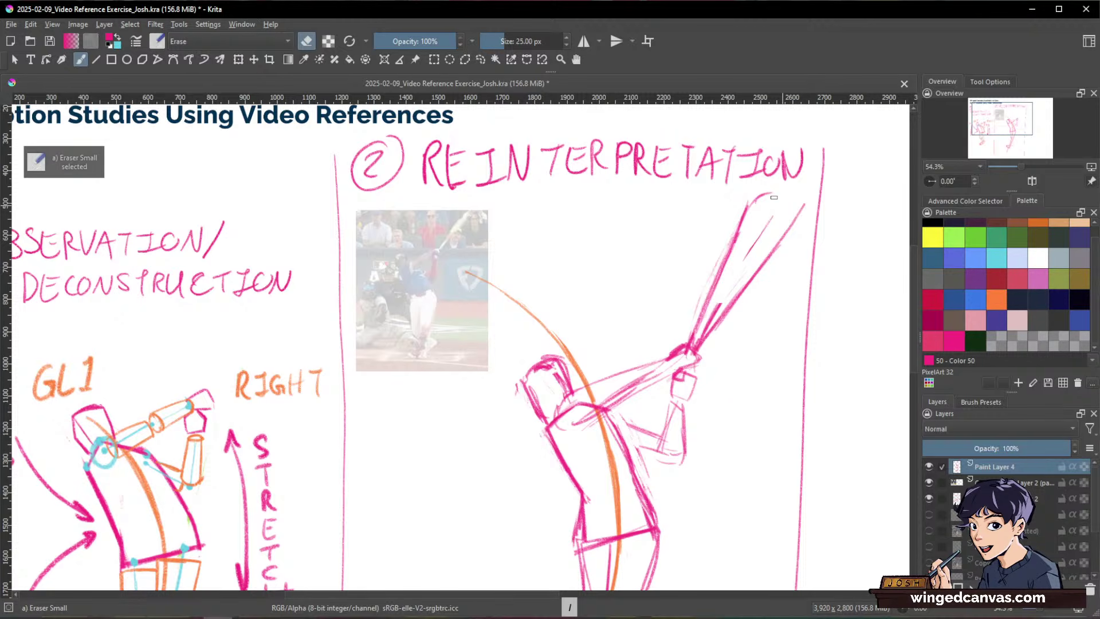
pyautogui.moveTo(774, 196); pyautogui.dragTo(704, 320)
pyautogui.moveTo(766, 226); pyautogui.dragTo(693, 335)
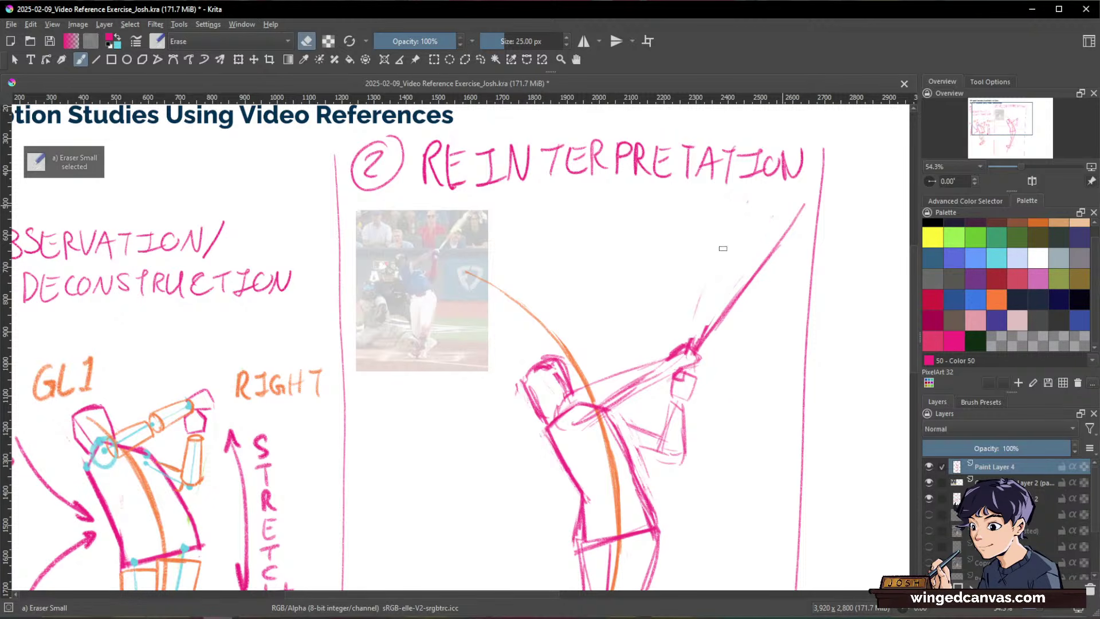
pyautogui.press('e')
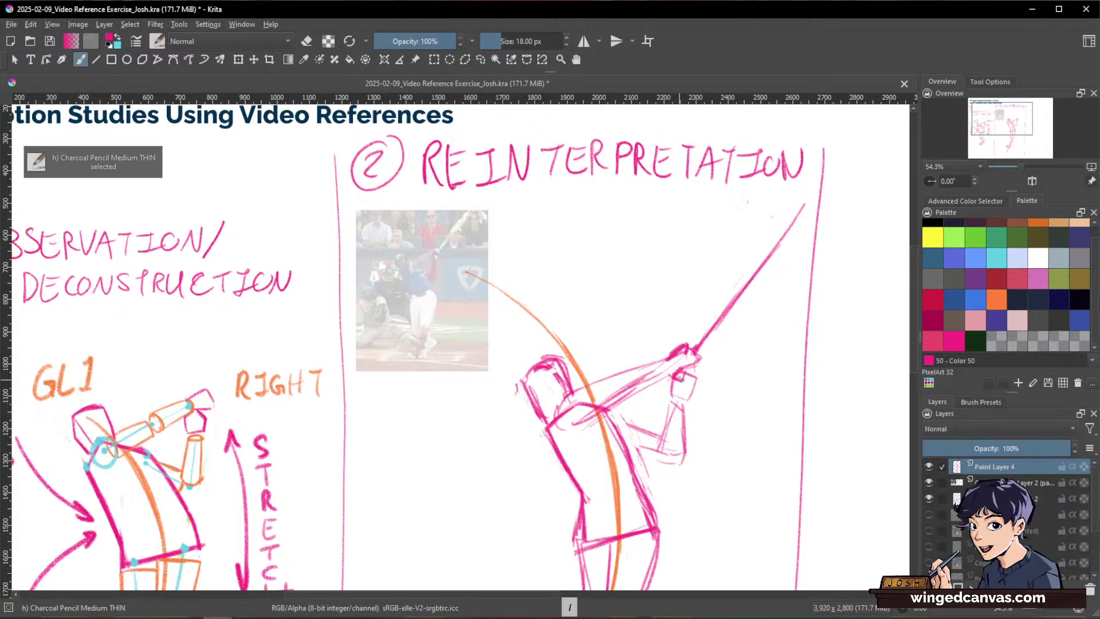
# Step: Redraw the bat as a slimmer shape around the remaining edge, with a blunt tip and a darkened handle at the hands
pyautogui.moveTo(670, 380); pyautogui.dragTo(691, 358)
pyautogui.moveTo(809, 212)
pyautogui.mouseDown()
pyautogui.moveTo(703, 348)
pyautogui.moveTo(795, 236)
pyautogui.moveTo(766, 245)
pyautogui.moveTo(698, 344)
pyautogui.mouseUp()
pyautogui.moveTo(788, 218); pyautogui.dragTo(687, 358)
pyautogui.press('/')
pyautogui.moveTo(724, 311)
pyautogui.mouseDown()
pyautogui.moveTo(787, 227)
pyautogui.moveTo(698, 341)
pyautogui.mouseUp()
pyautogui.press('/')
pyautogui.moveTo(767, 242)
pyautogui.mouseDown()
pyautogui.moveTo(687, 357)
pyautogui.moveTo(802, 225)
pyautogui.mouseUp()
pyautogui.moveTo(805, 221); pyautogui.dragTo(688, 357)
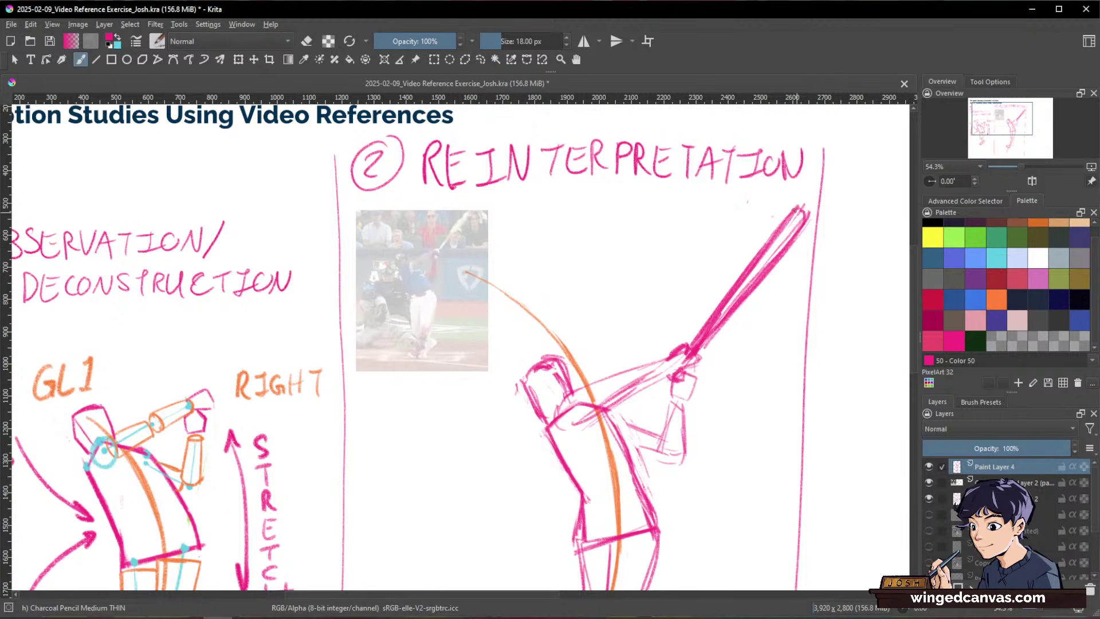
# Step: Set the opacity of the small reference photo's layer to 100%
pyautogui.moveTo(822, 288); pyautogui.dragTo(805, 384)
pyautogui.moveTo(804, 436); pyautogui.dragTo(705, 262)
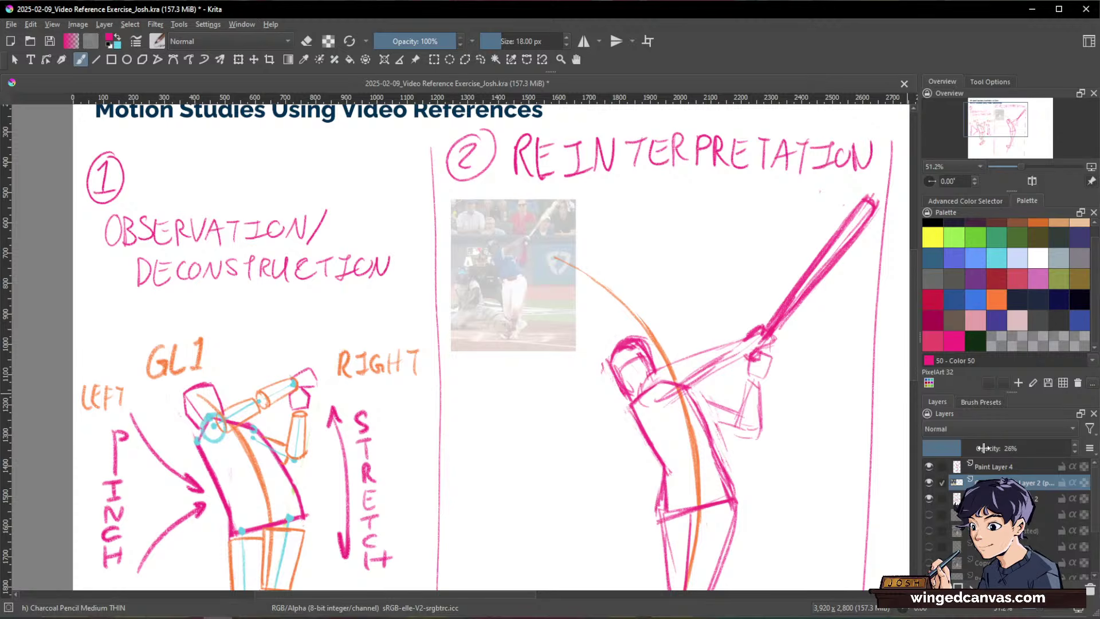
pyautogui.moveTo(983, 448); pyautogui.dragTo(1076, 458)
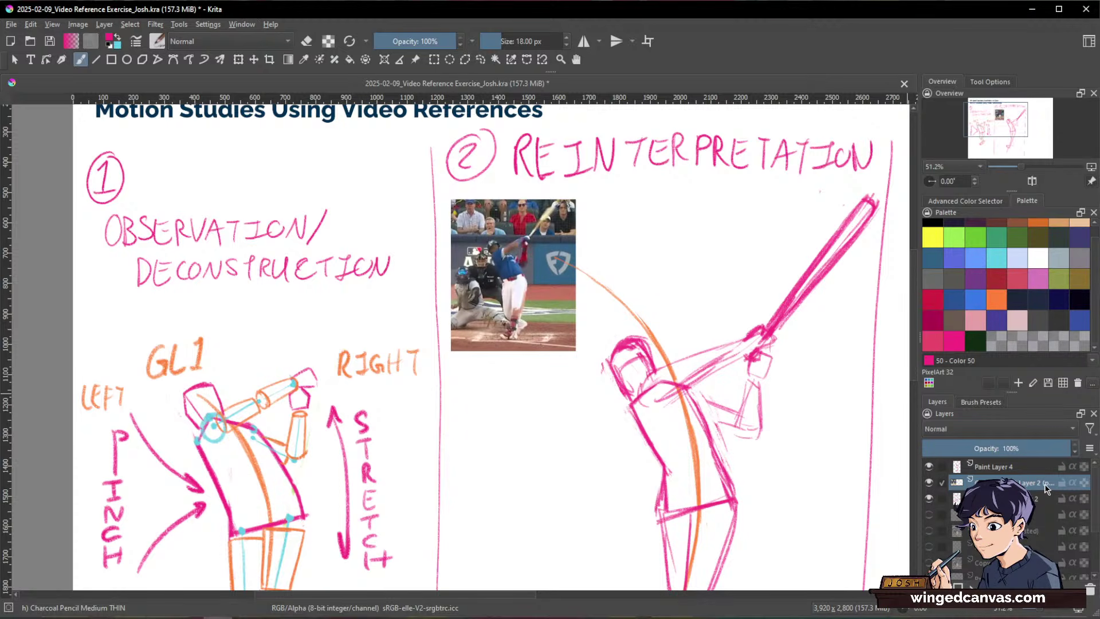
# Step: On Paint Layer 4, sketch an eye in the reinterpreted batter's head and thin out the heavy head lines
pyautogui.press('e')
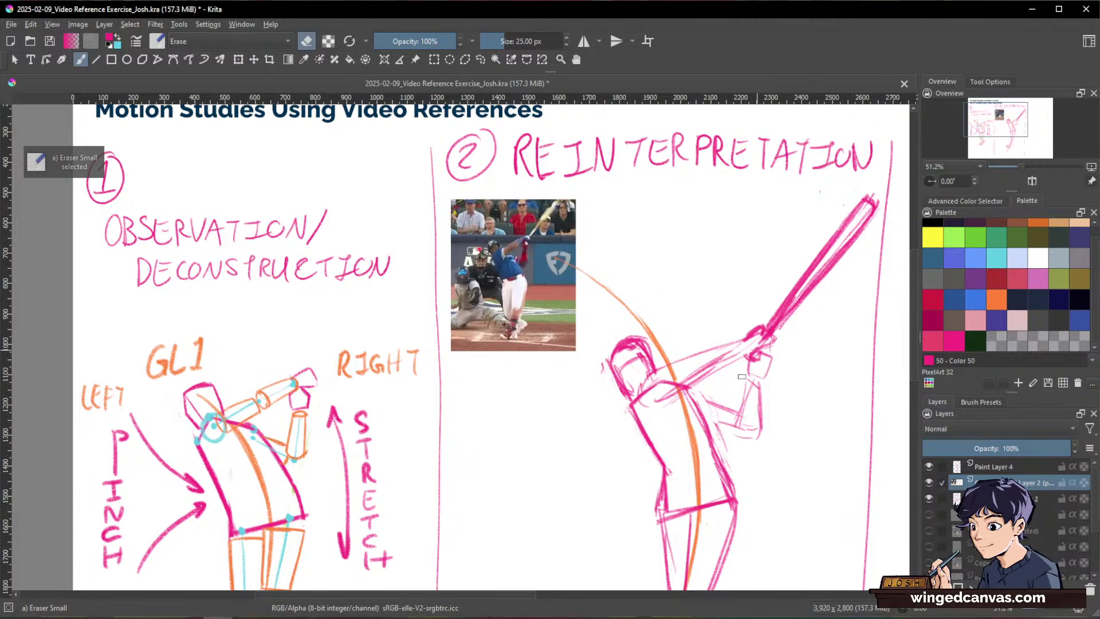
pyautogui.click(1007, 467)
pyautogui.moveTo(646, 258); pyautogui.dragTo(705, 208)
pyautogui.moveTo(799, 346); pyautogui.dragTo(801, 310)
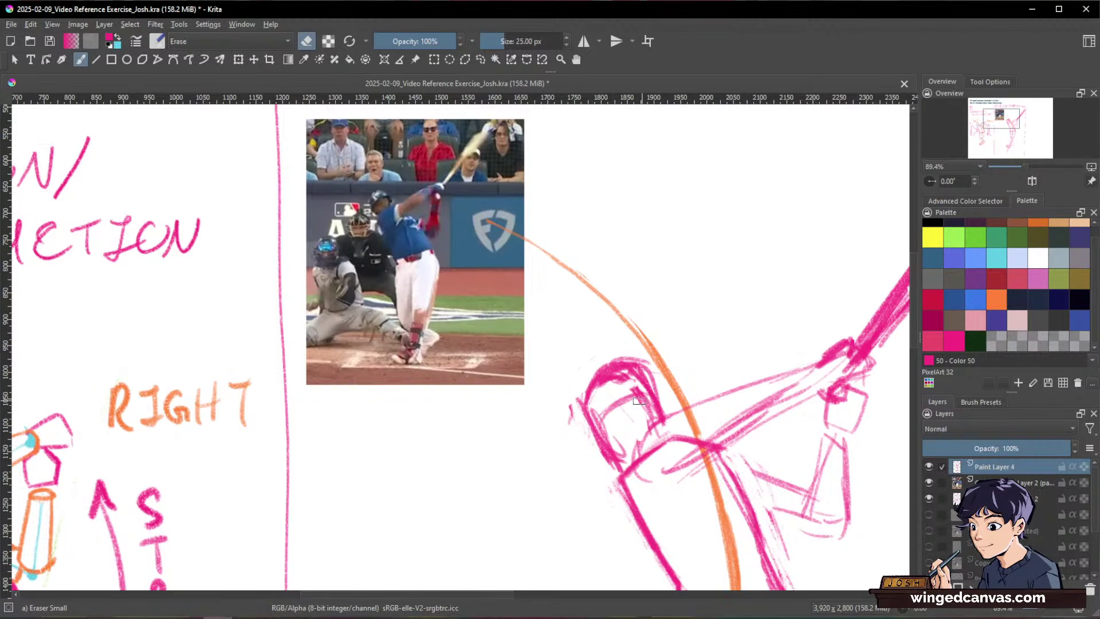
pyautogui.press('e')
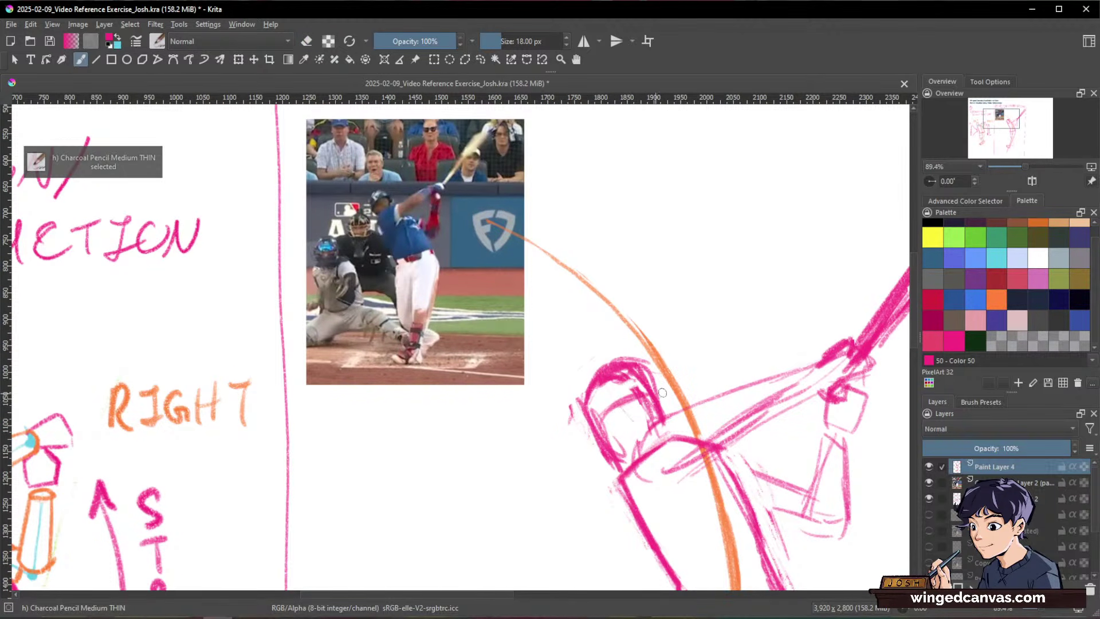
pyautogui.moveTo(606, 372)
pyautogui.mouseDown()
pyautogui.moveTo(653, 437)
pyautogui.moveTo(611, 384)
pyautogui.moveTo(599, 417)
pyautogui.moveTo(620, 398)
pyautogui.moveTo(624, 407)
pyautogui.moveTo(618, 395)
pyautogui.moveTo(597, 411)
pyautogui.moveTo(630, 395)
pyautogui.mouseUp()
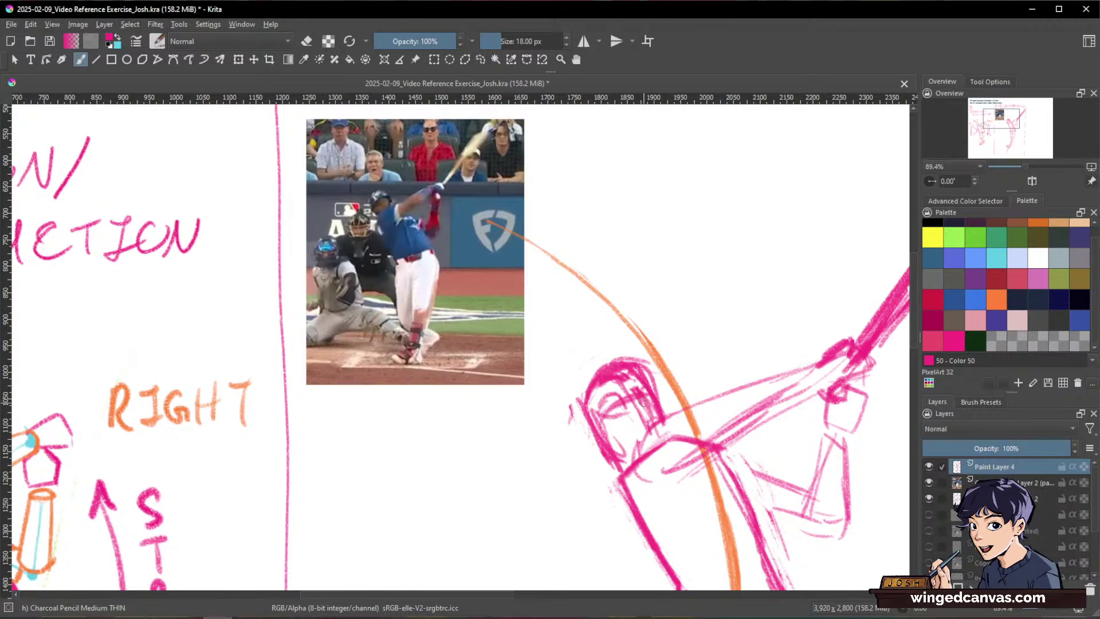
pyautogui.press('e')
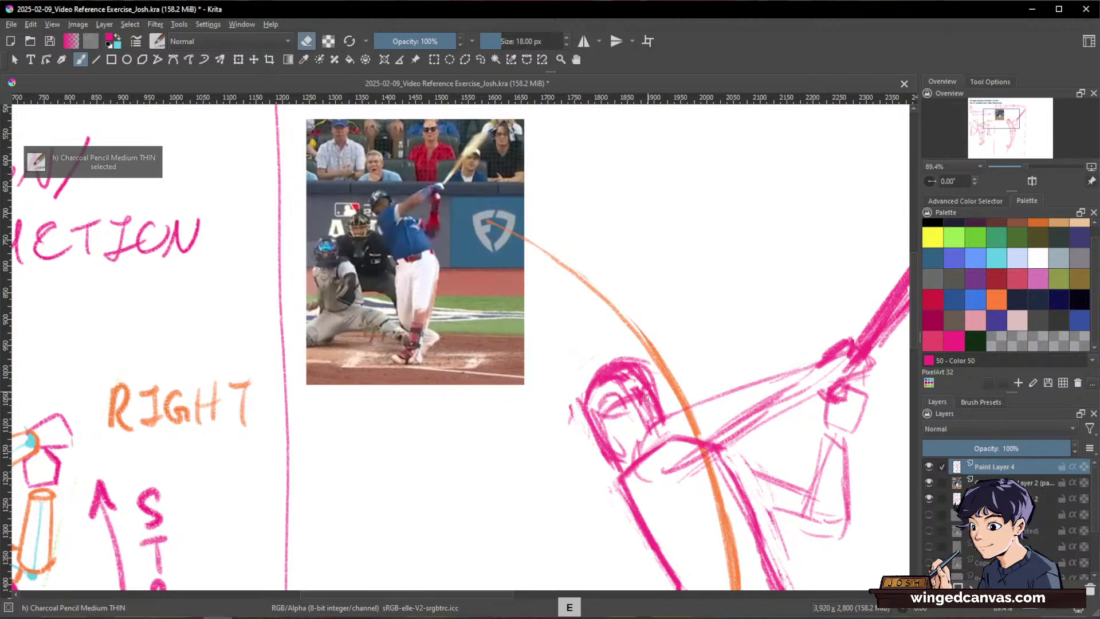
pyautogui.moveTo(652, 405)
pyautogui.mouseDown()
pyautogui.moveTo(633, 368)
pyautogui.moveTo(637, 387)
pyautogui.moveTo(634, 376)
pyautogui.moveTo(656, 369)
pyautogui.moveTo(590, 387)
pyautogui.mouseUp()
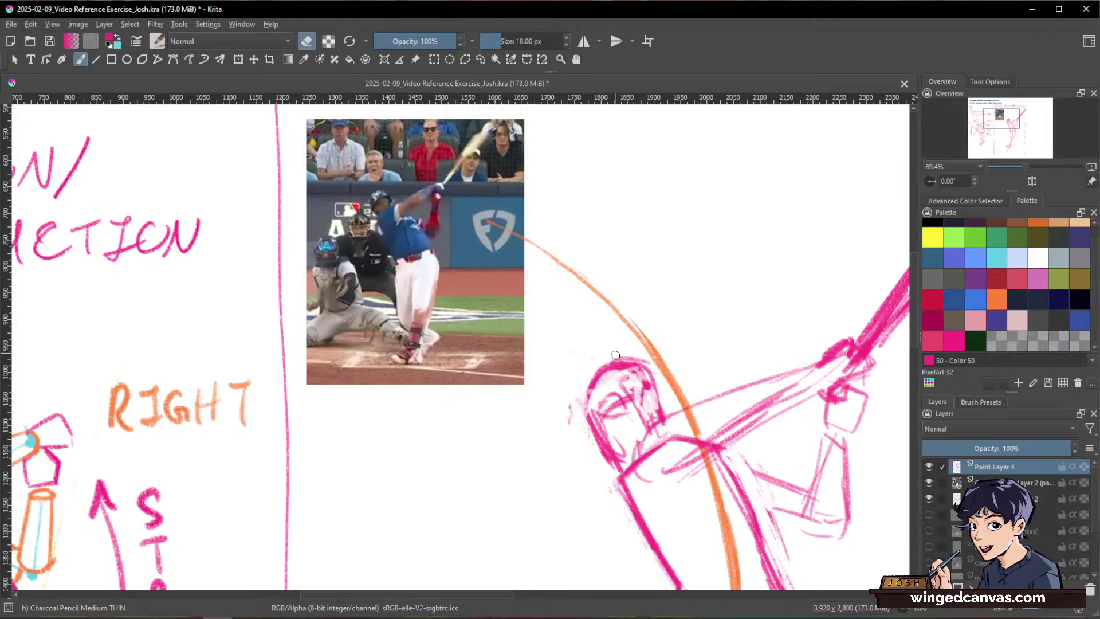
pyautogui.press('e')
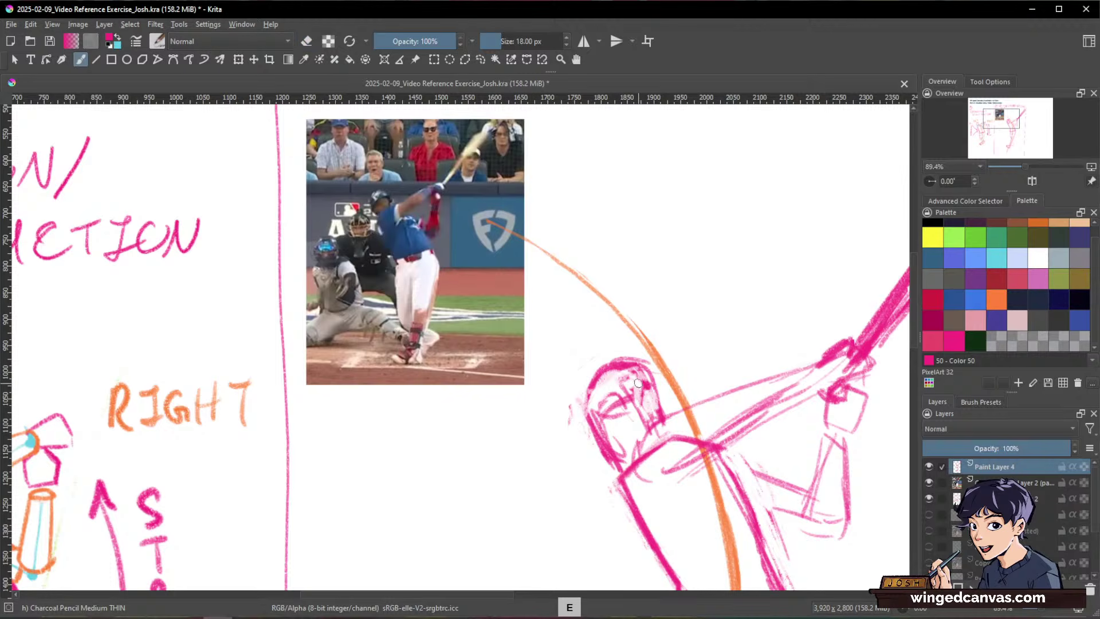
# Step: Shape both eyes on the reinterpreted batter's face, alternating pencil and erasing to clean the lines around the brow, cheek and jaw
pyautogui.press('e')
pyautogui.moveTo(628, 380); pyautogui.dragTo(634, 408)
pyautogui.press('e')
pyautogui.press('e')
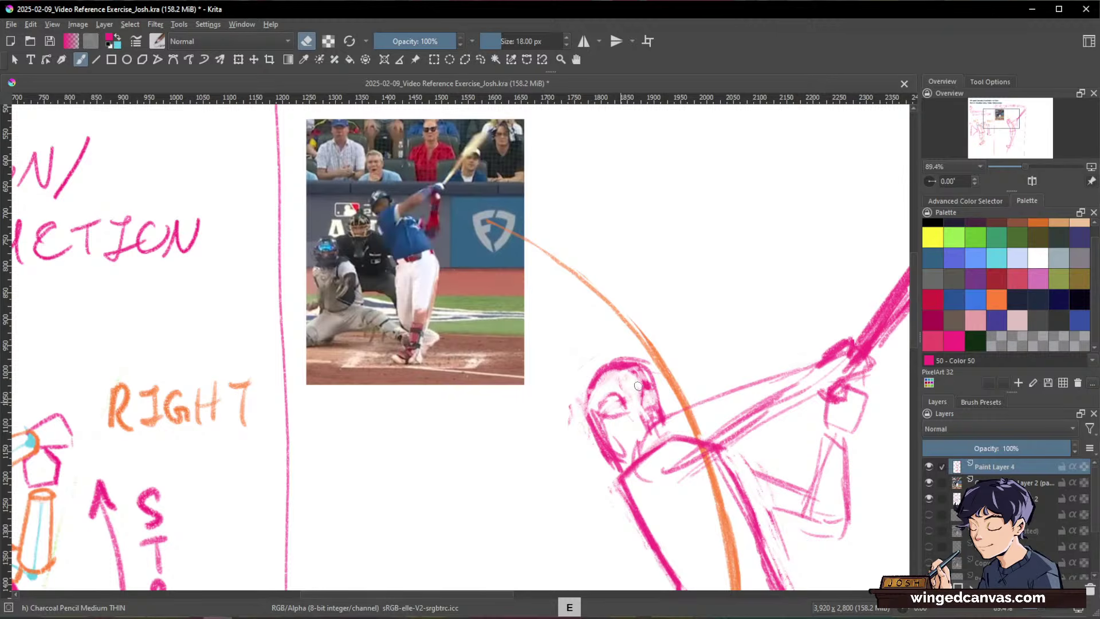
pyautogui.moveTo(639, 386)
pyautogui.mouseDown()
pyautogui.moveTo(659, 395)
pyautogui.moveTo(660, 421)
pyautogui.moveTo(658, 390)
pyautogui.moveTo(661, 406)
pyautogui.mouseUp()
pyautogui.press('e')
pyautogui.press('e')
pyautogui.press('e')
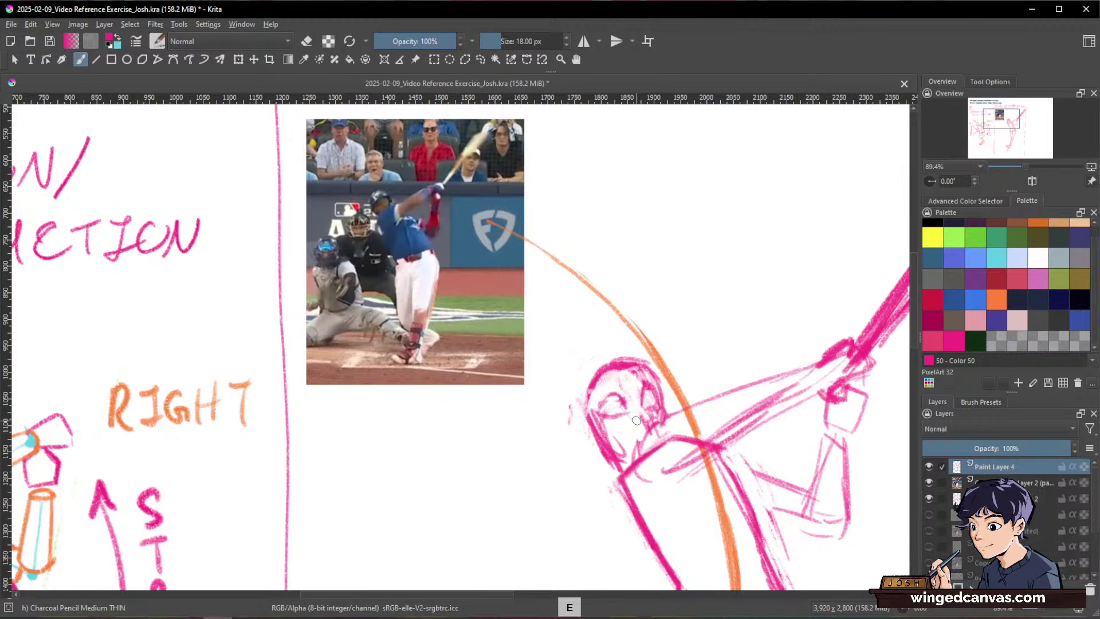
pyautogui.moveTo(612, 442); pyautogui.dragTo(628, 458)
# Step: Erase the reinterpreted batter's long tapering lower leg, pointed foot and inner thigh lines with Eraser Small
pyautogui.moveTo(652, 400); pyautogui.dragTo(714, 293)
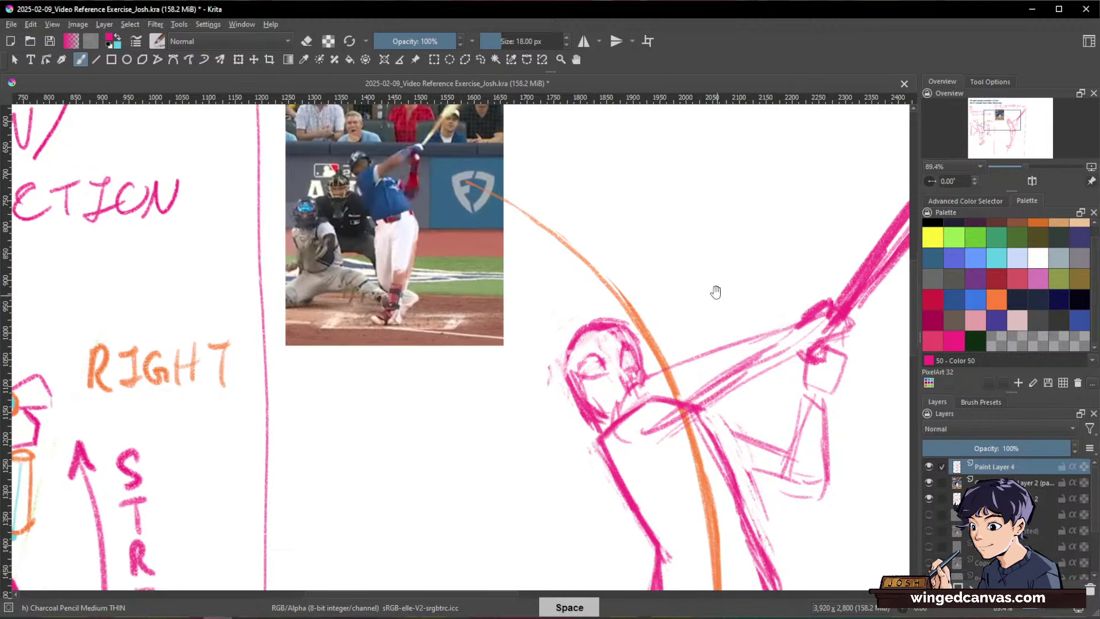
pyautogui.scroll(-3, 715, 293)
pyautogui.scroll(1, 675, 333)
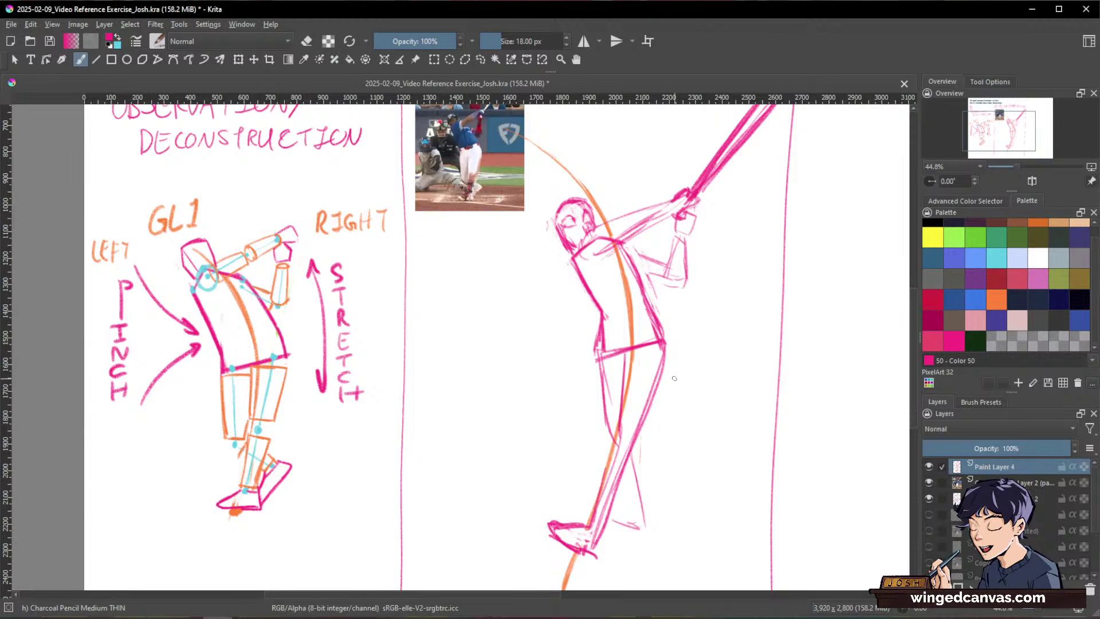
pyautogui.press('/')
pyautogui.moveTo(583, 525)
pyautogui.mouseDown()
pyautogui.moveTo(567, 558)
pyautogui.moveTo(554, 537)
pyautogui.moveTo(588, 542)
pyautogui.moveTo(624, 441)
pyautogui.mouseUp()
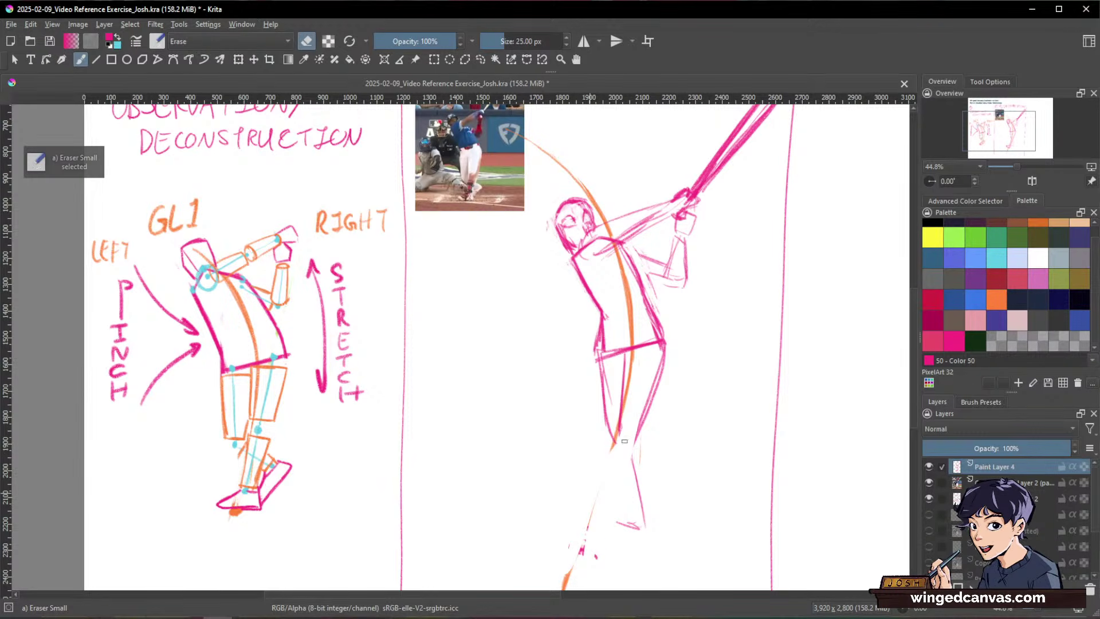
pyautogui.press('space')
pyautogui.moveTo(624, 361); pyautogui.dragTo(616, 435)
# Step: Redraw the outer contours of both thighs with Charcoal Pencil Medium THIN, making them fuller down to the knees
pyautogui.press('/')
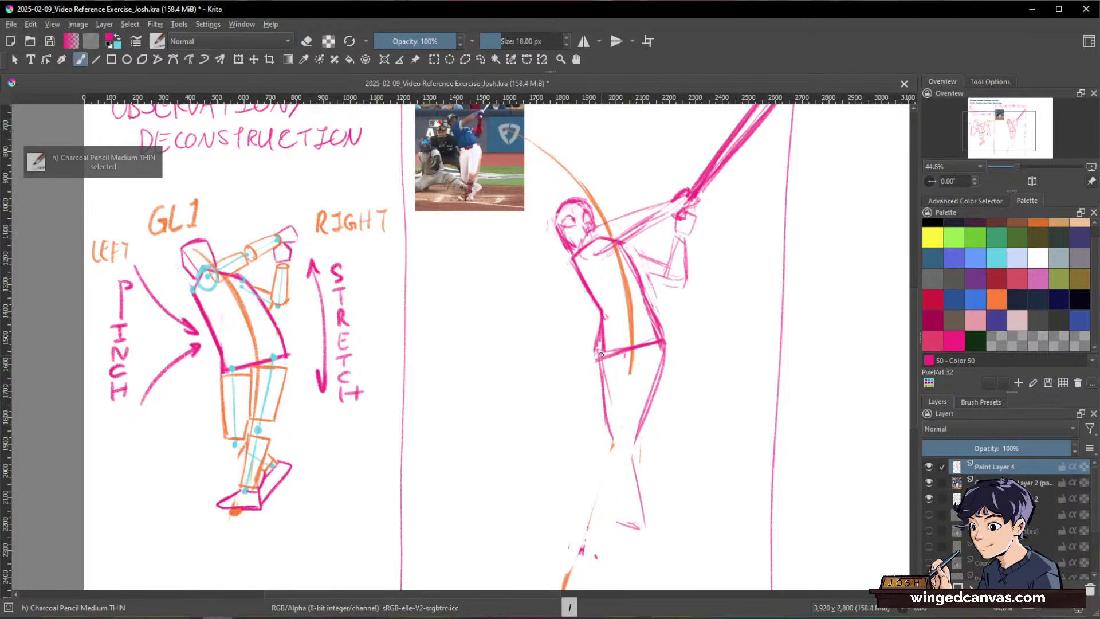
pyautogui.moveTo(598, 359)
pyautogui.mouseDown()
pyautogui.moveTo(656, 353)
pyautogui.moveTo(655, 381)
pyautogui.moveTo(662, 346)
pyautogui.moveTo(648, 433)
pyautogui.mouseUp()
pyautogui.press('/')
pyautogui.press('/')
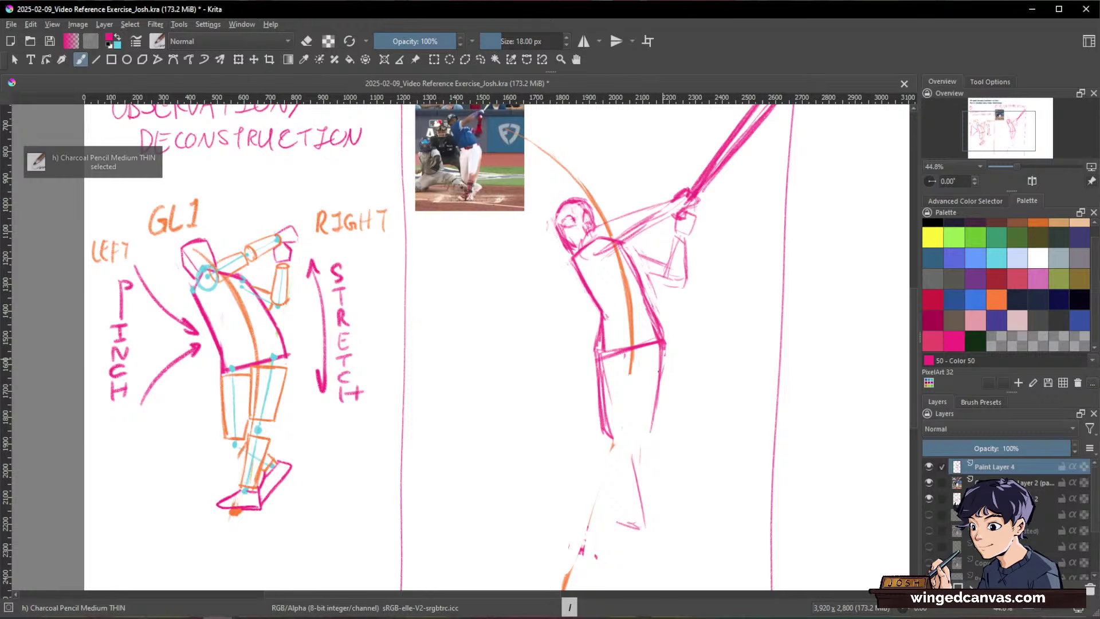
pyautogui.moveTo(659, 369); pyautogui.dragTo(643, 447)
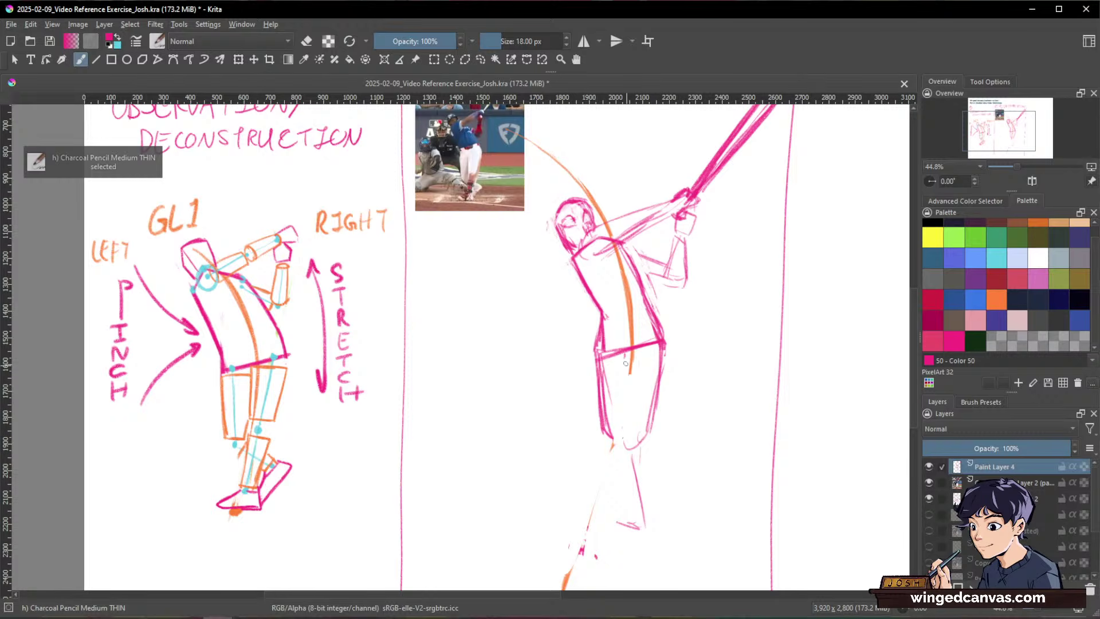
# Step: Draw the line dividing the thighs, then the lower legs with a front foot and a second foot kicked out behind
pyautogui.moveTo(629, 356)
pyautogui.mouseDown()
pyautogui.moveTo(639, 460)
pyautogui.moveTo(617, 449)
pyautogui.moveTo(598, 525)
pyautogui.mouseUp()
pyautogui.moveTo(612, 484); pyautogui.dragTo(600, 532)
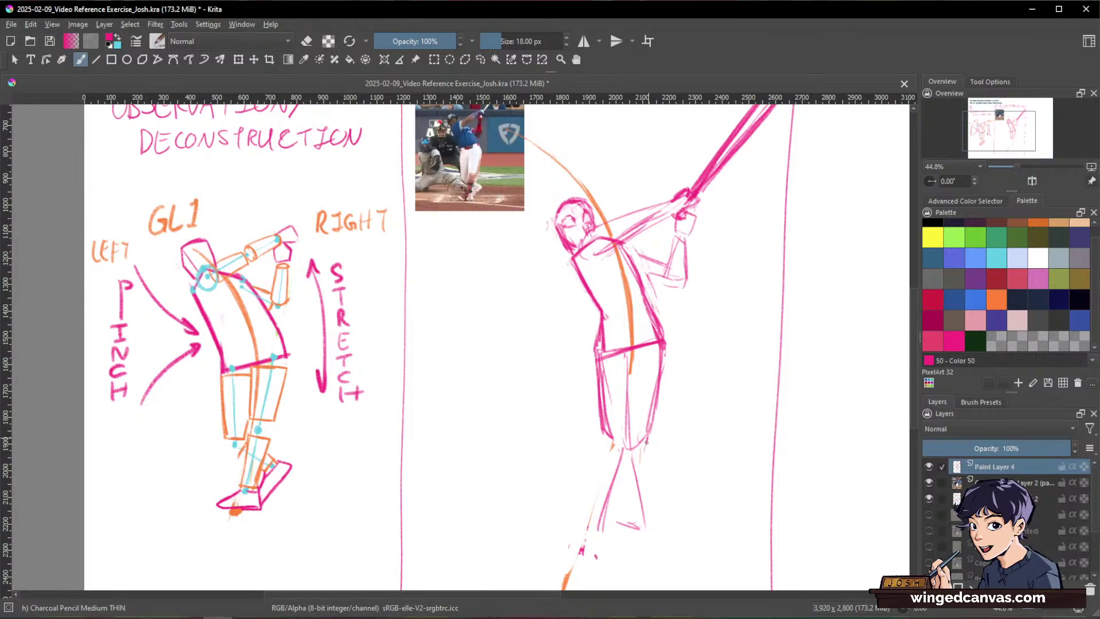
pyautogui.moveTo(646, 442)
pyautogui.mouseDown()
pyautogui.moveTo(625, 520)
pyautogui.moveTo(615, 473)
pyautogui.moveTo(606, 529)
pyautogui.moveTo(574, 540)
pyautogui.moveTo(618, 547)
pyautogui.mouseUp()
pyautogui.moveTo(607, 360); pyautogui.dragTo(601, 434)
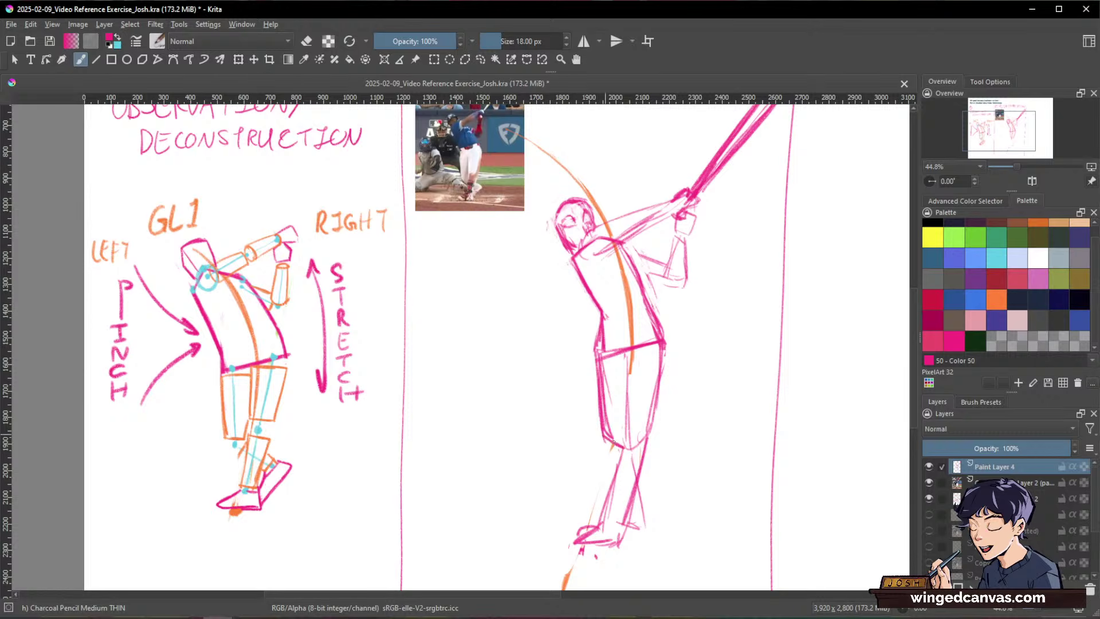
pyautogui.moveTo(640, 473)
pyautogui.mouseDown()
pyautogui.moveTo(655, 491)
pyautogui.moveTo(639, 509)
pyautogui.moveTo(661, 495)
pyautogui.mouseUp()
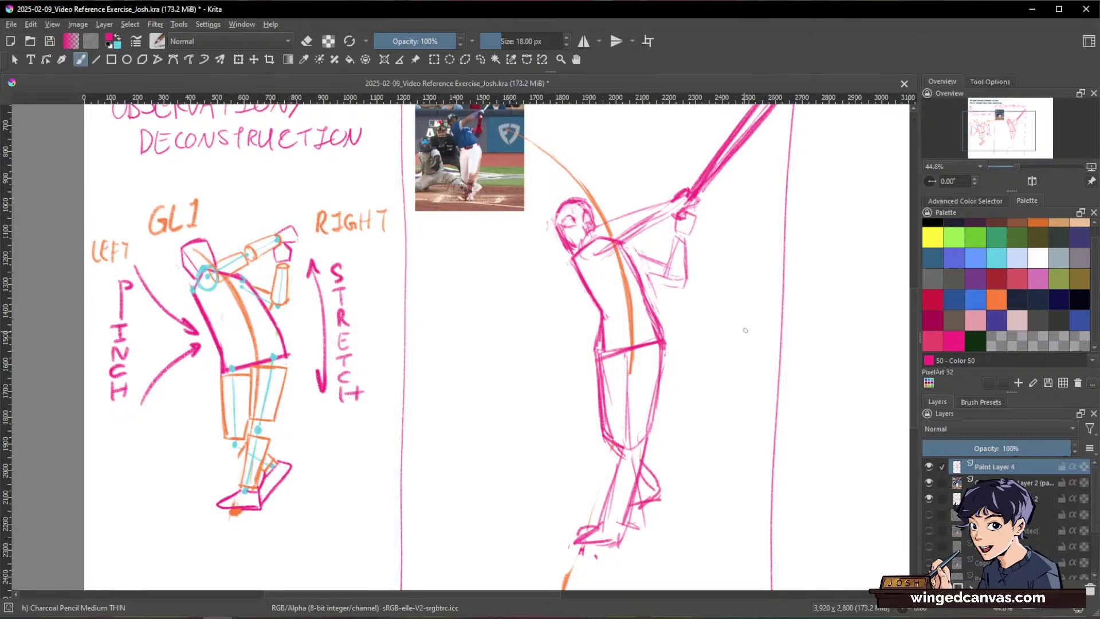
pyautogui.moveTo(745, 329)
pyautogui.mouseDown()
pyautogui.moveTo(710, 367)
pyautogui.moveTo(698, 326)
pyautogui.mouseUp()
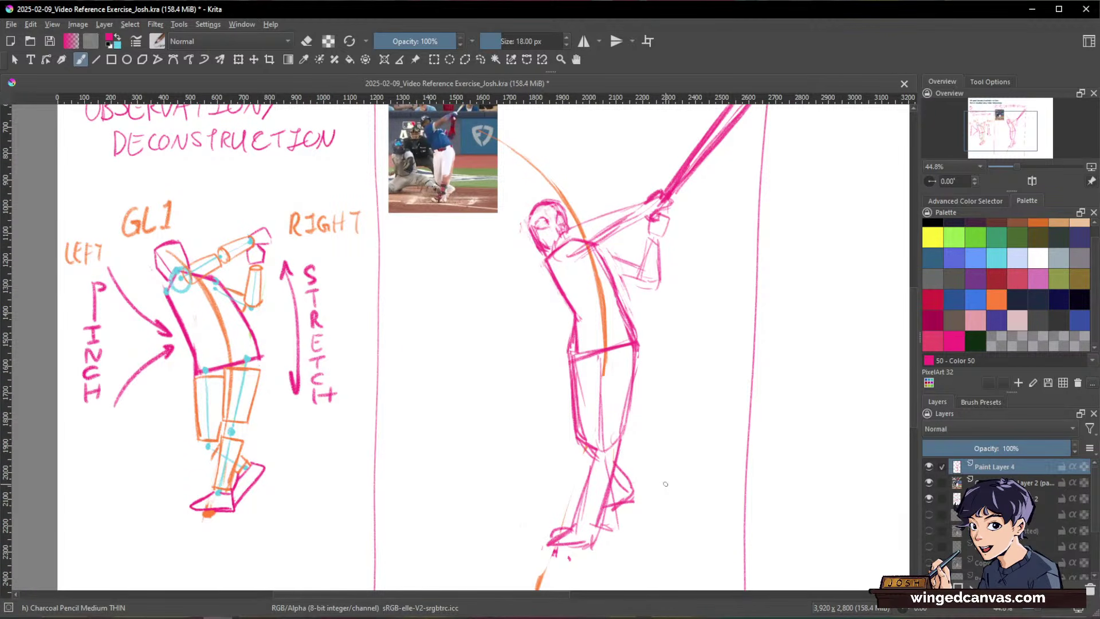
pyautogui.moveTo(659, 291); pyautogui.dragTo(662, 312)
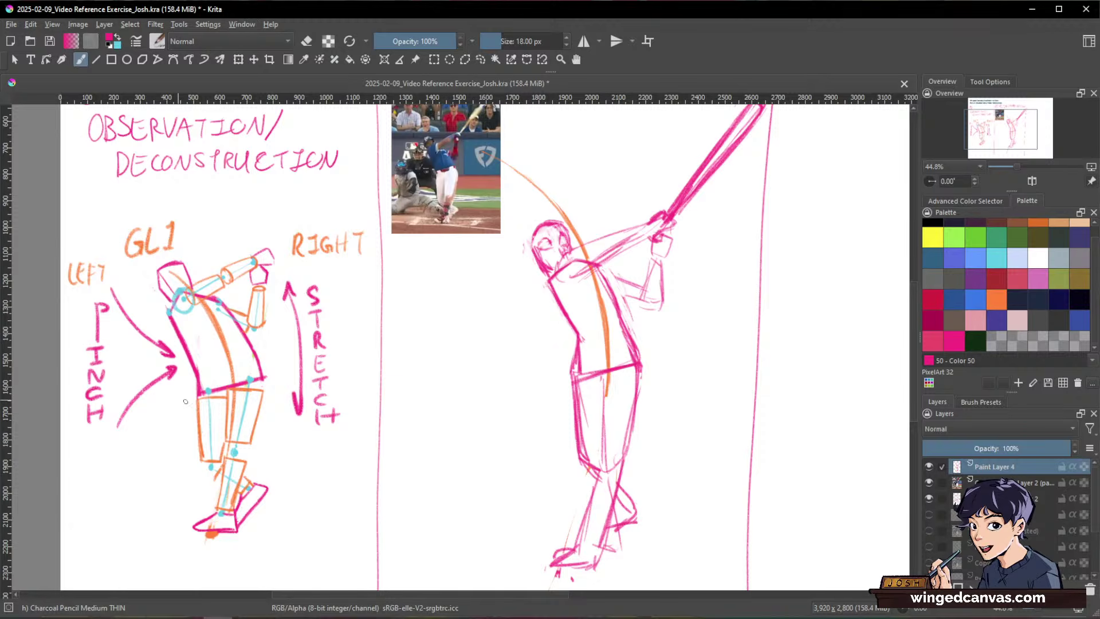
pyautogui.press('space')
pyautogui.press('space')
pyautogui.moveTo(774, 379); pyautogui.dragTo(763, 374)
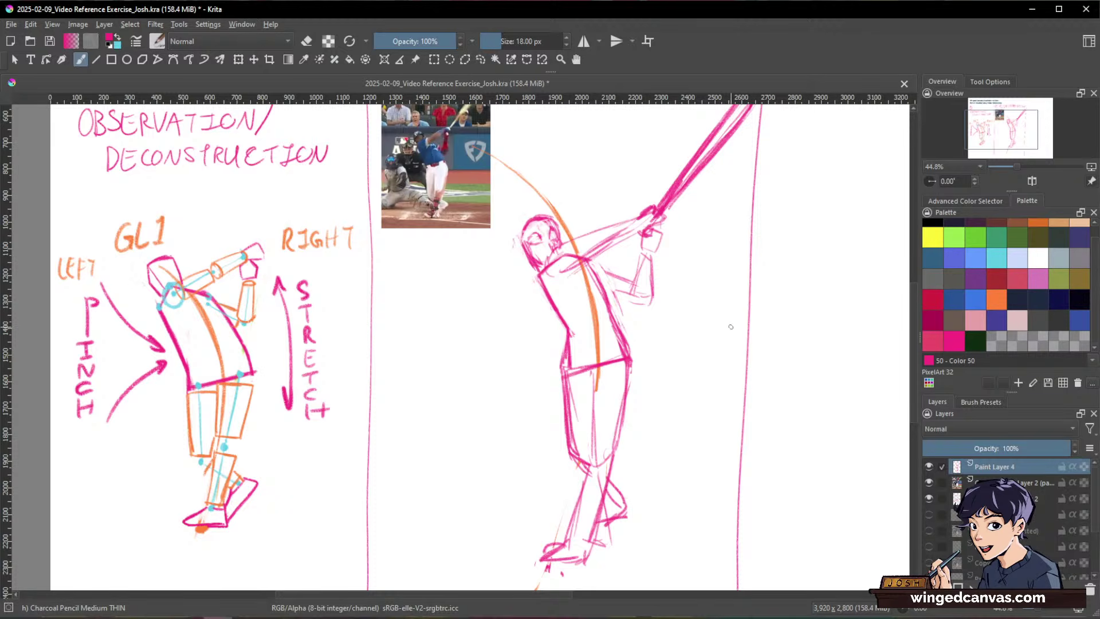
pyautogui.press('space')
pyautogui.moveTo(731, 341); pyautogui.dragTo(738, 371)
# Step: Erase the orange action line across the upper chest and the old shoulder line, and lightly sketch a rounded shoulder under the chin
pyautogui.moveTo(680, 330); pyautogui.dragTo(578, 318)
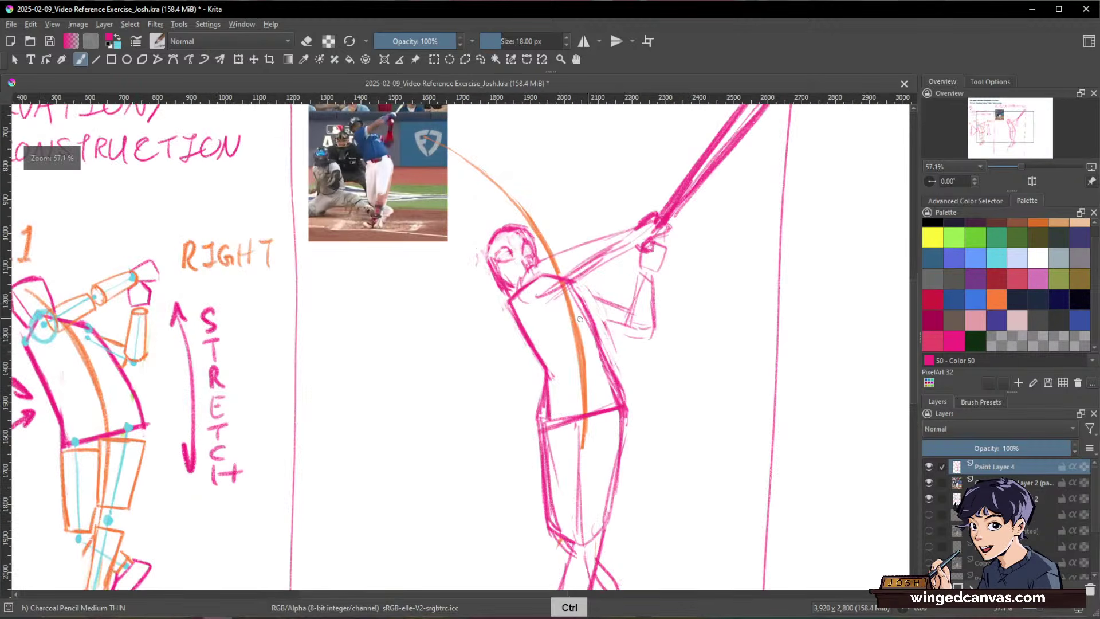
pyautogui.press('e')
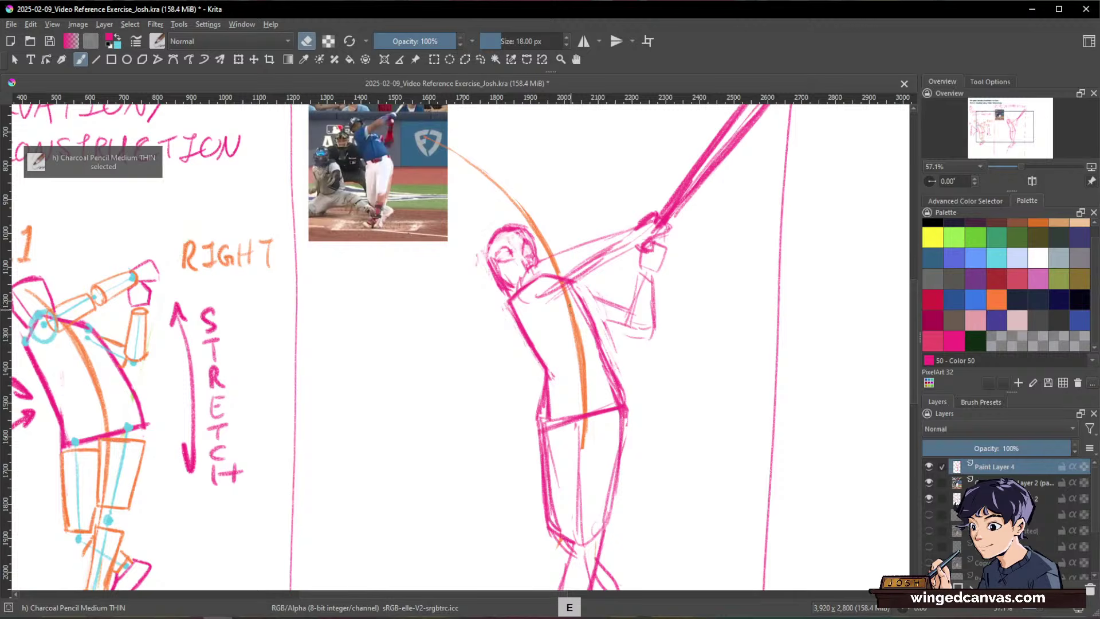
pyautogui.moveTo(566, 301)
pyautogui.mouseDown()
pyautogui.moveTo(529, 288)
pyautogui.moveTo(534, 268)
pyautogui.moveTo(517, 279)
pyautogui.moveTo(540, 265)
pyautogui.moveTo(519, 303)
pyautogui.mouseUp()
pyautogui.press('e')
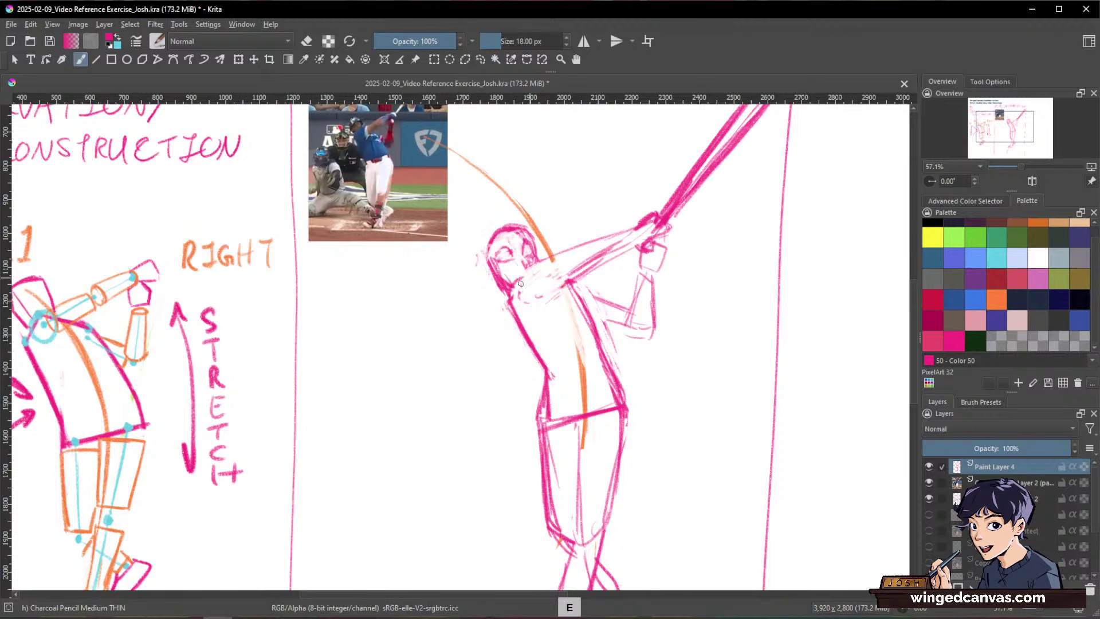
# Step: Darken and refine the brows and eyes on the batter's face, erasing stray marks around them
pyautogui.press('e')
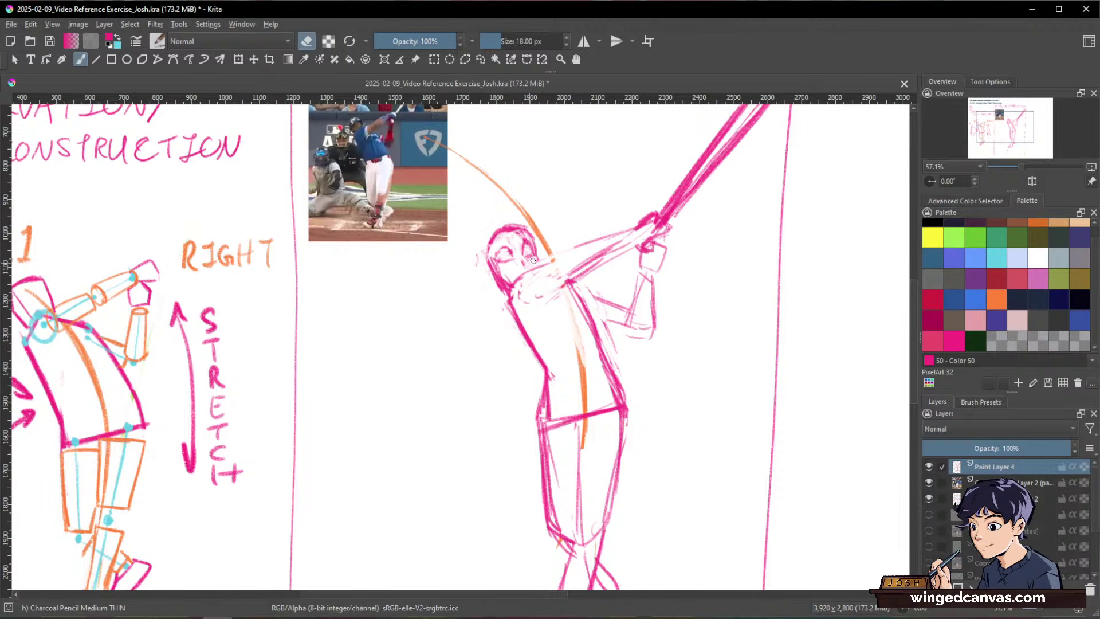
pyautogui.press('e')
pyautogui.press('e')
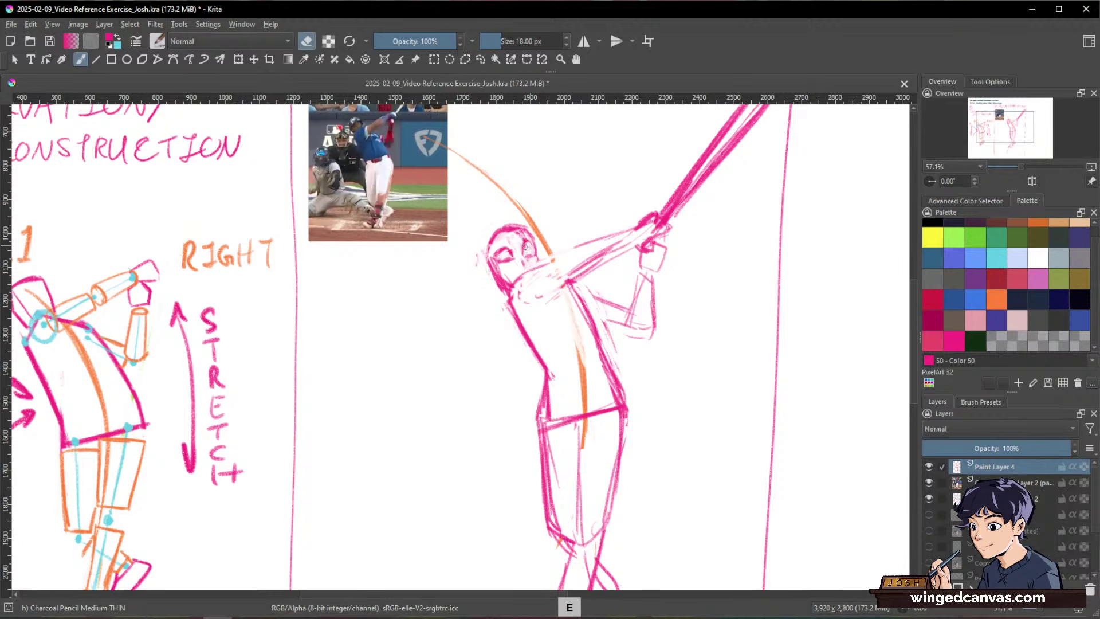
pyautogui.press('e')
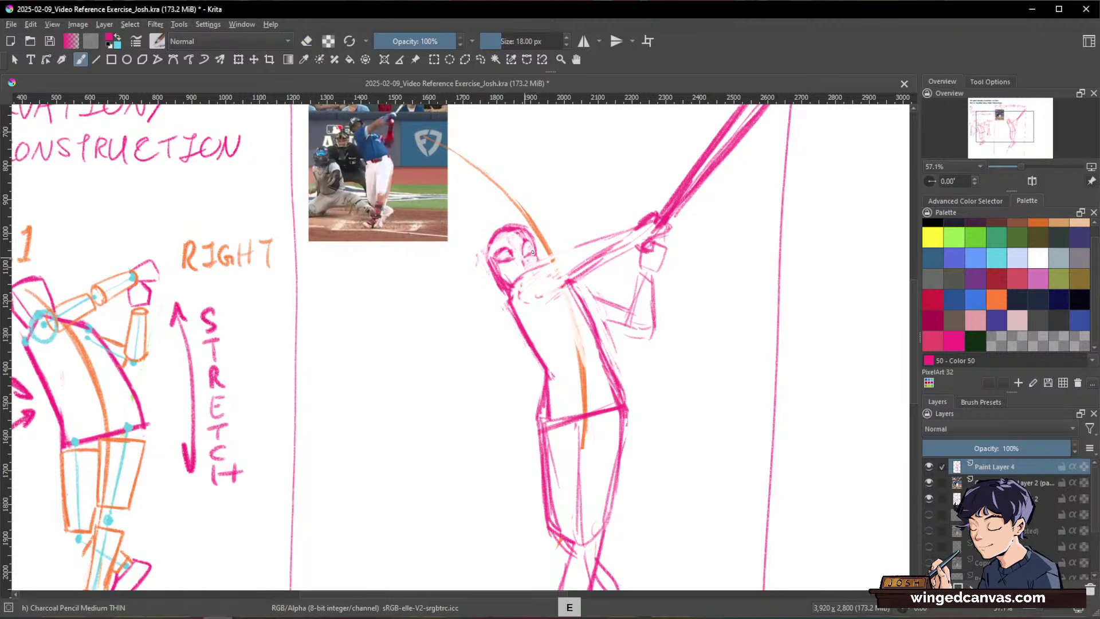
pyautogui.press('e')
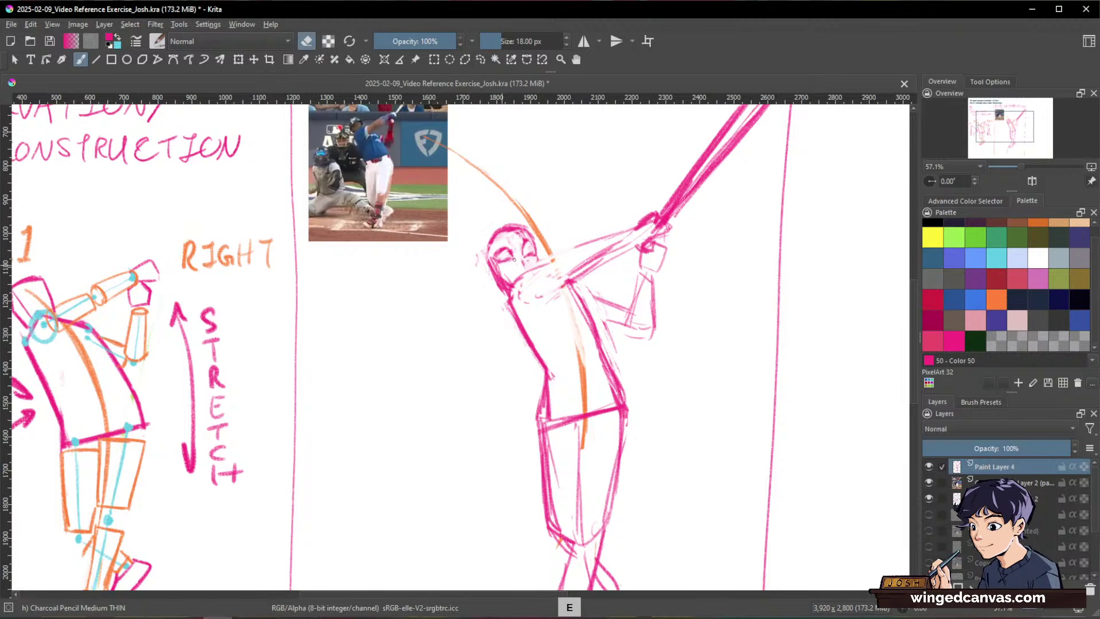
pyautogui.press('e')
pyautogui.press('e')
pyautogui.press('e')
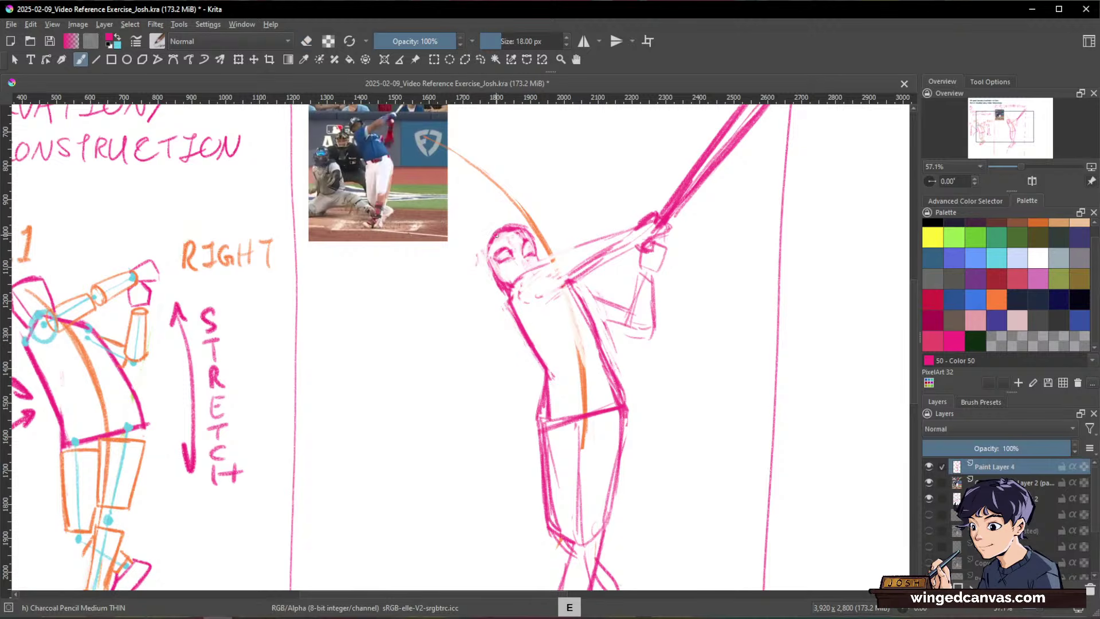
# Step: Refine the brows and add a nose line between the batter's eyes, erasing stray marks on the face
pyautogui.press('e')
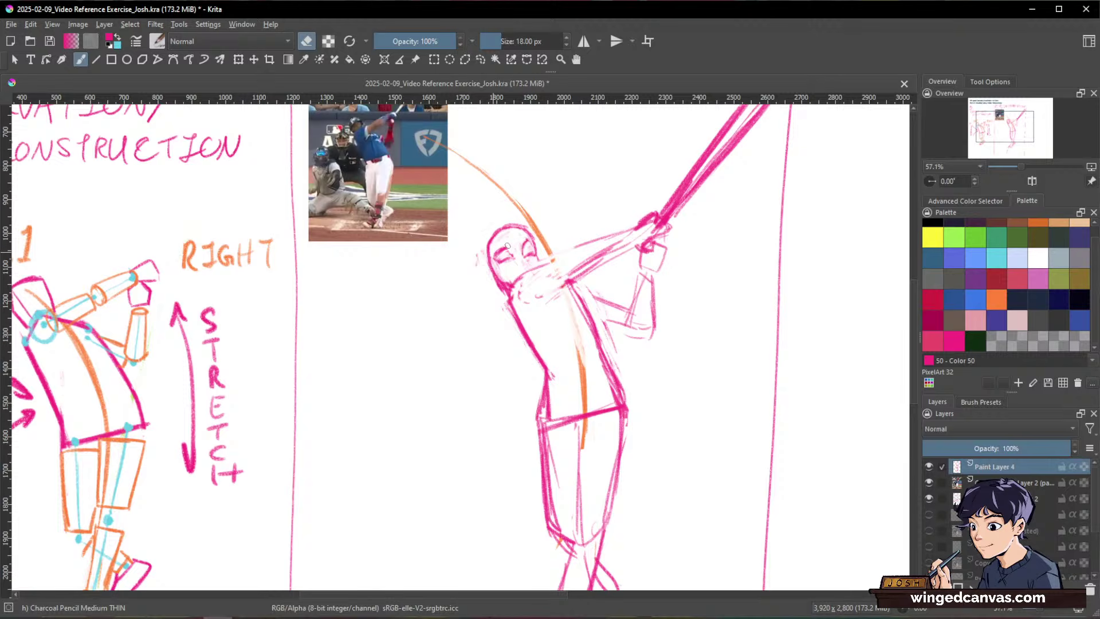
pyautogui.press('e')
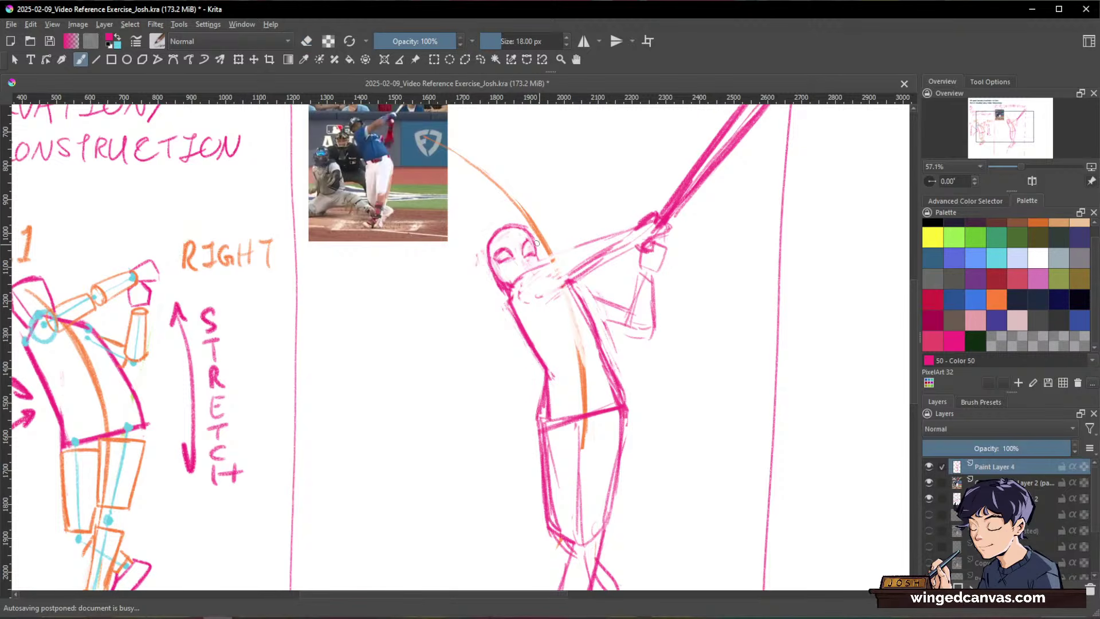
pyautogui.press('e')
pyautogui.press('e')
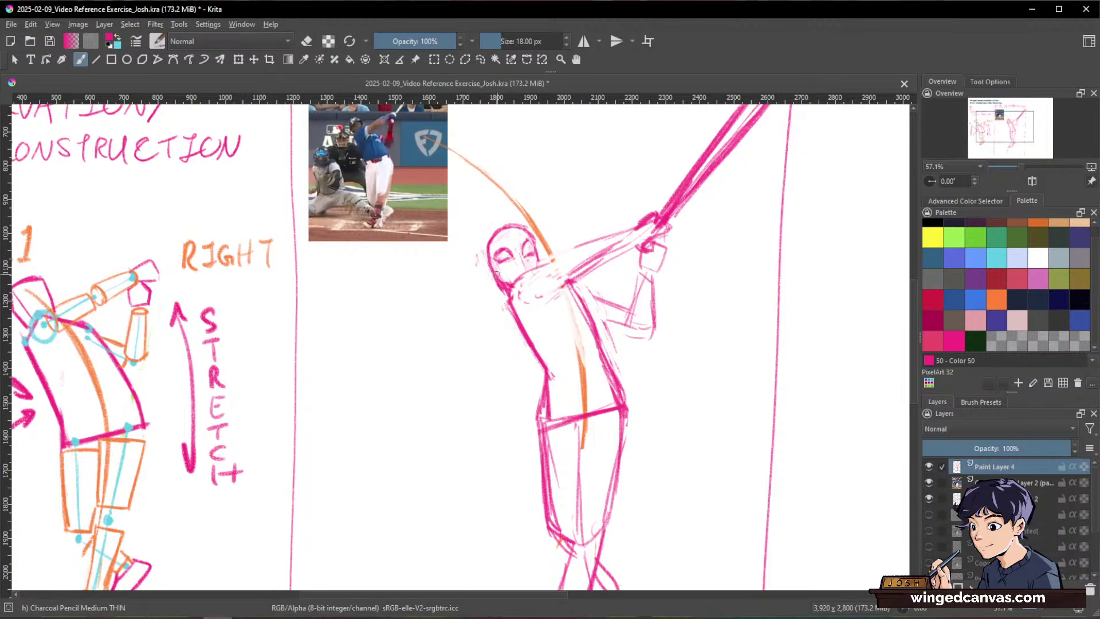
pyautogui.press('e')
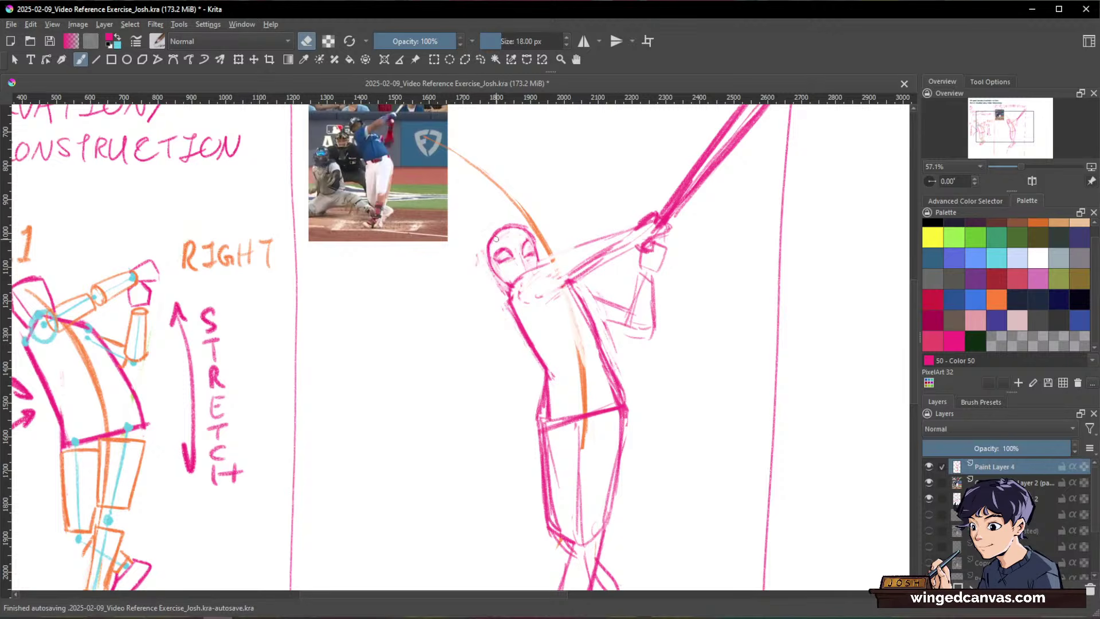
pyautogui.press('e')
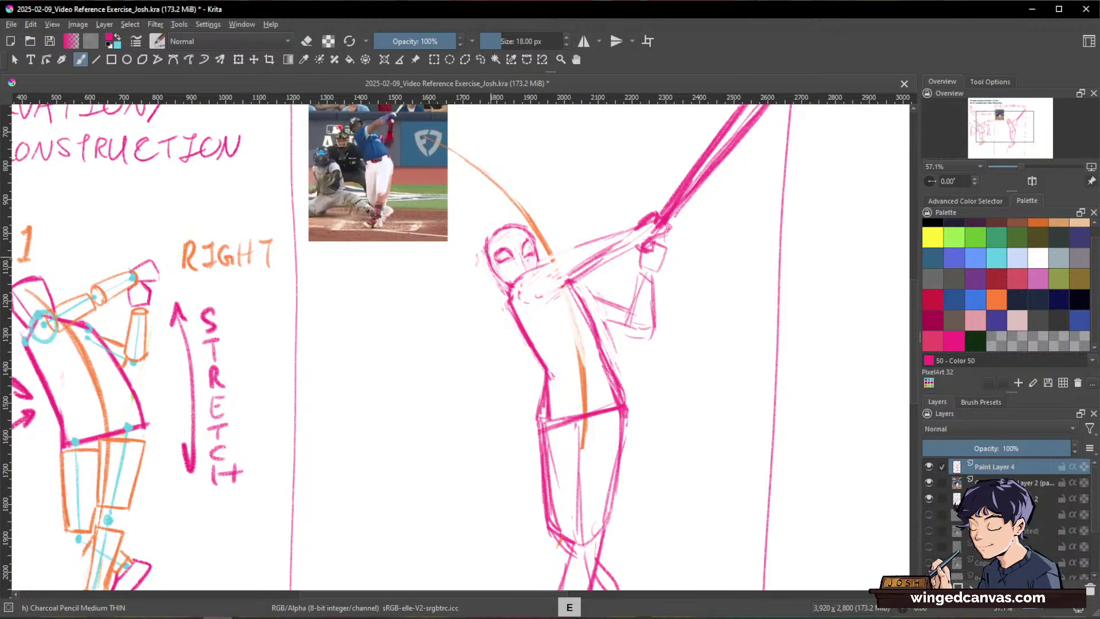
# Step: Erase the old top of the batter's head and redraw the skull as a taller, rounder outline
pyautogui.press('e')
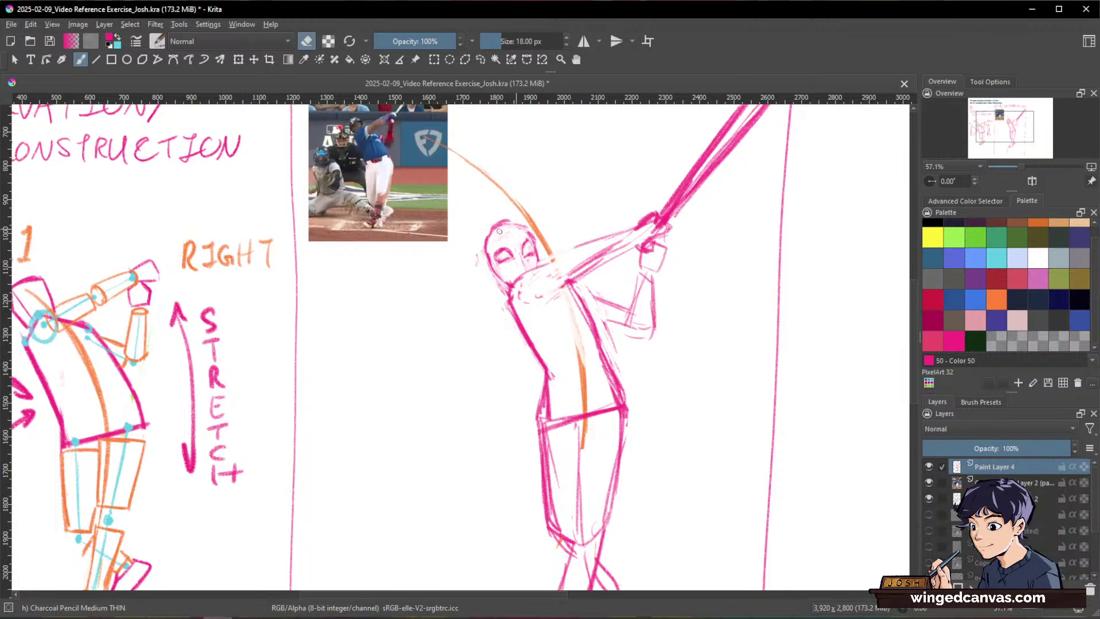
pyautogui.press('e')
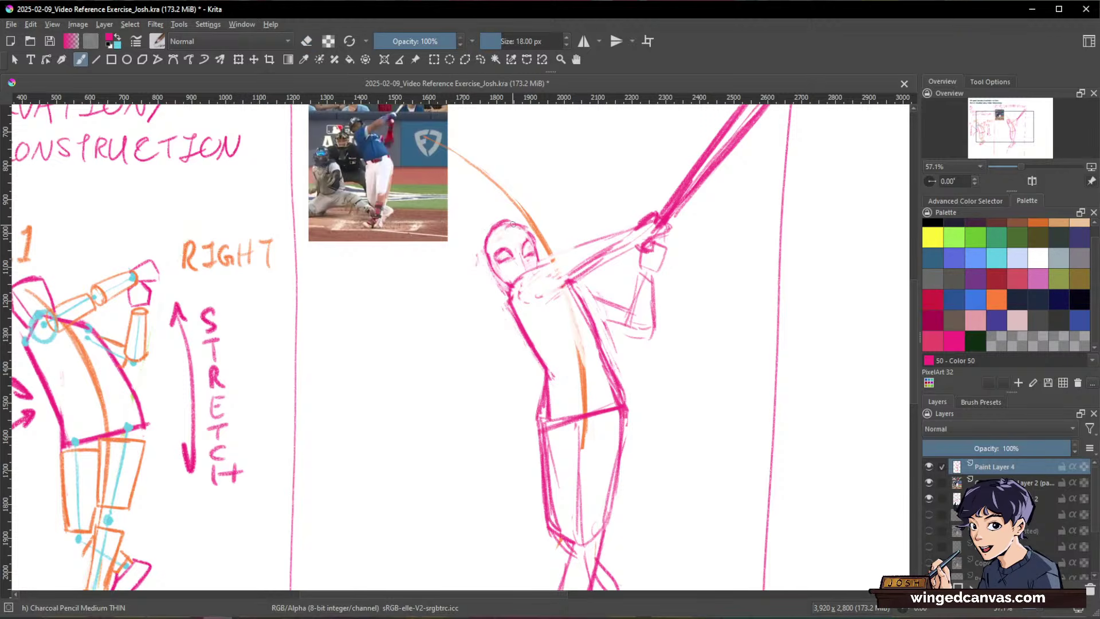
pyautogui.press('e')
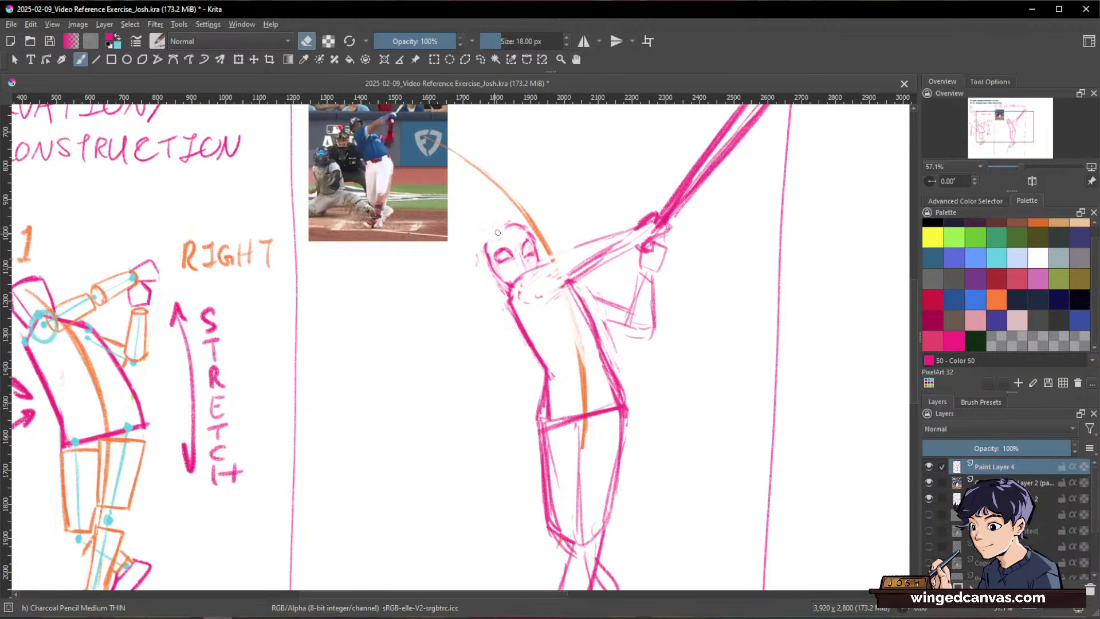
pyautogui.press('e')
pyautogui.moveTo(488, 252)
pyautogui.mouseDown()
pyautogui.moveTo(508, 219)
pyautogui.moveTo(540, 265)
pyautogui.mouseUp()
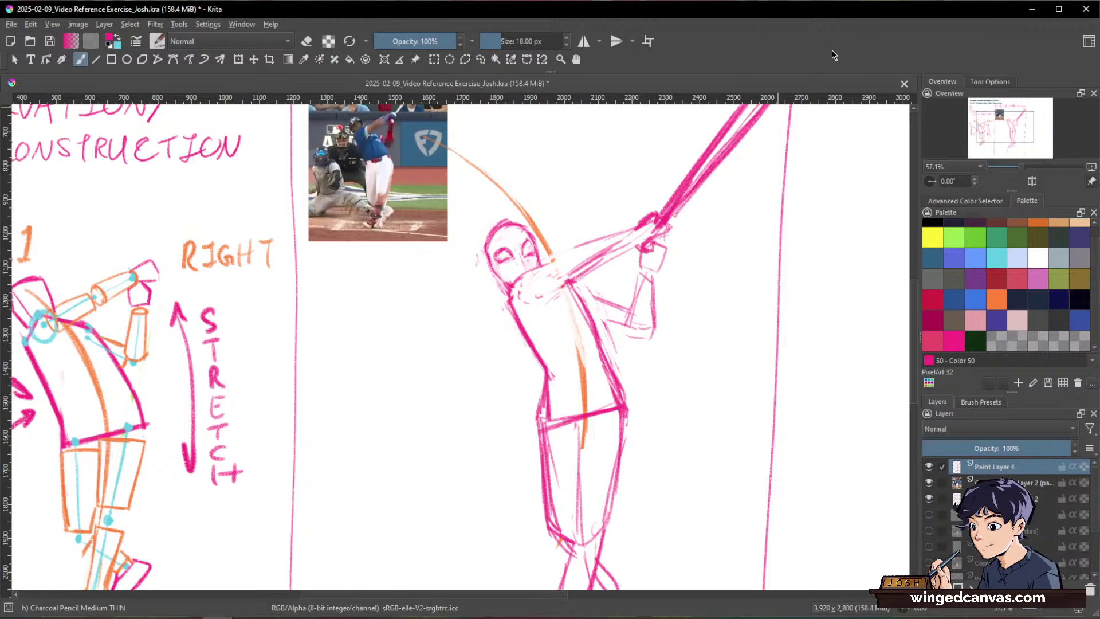
pyautogui.moveTo(745, 275)
pyautogui.mouseDown()
pyautogui.moveTo(707, 307)
pyautogui.moveTo(531, 280)
pyautogui.mouseUp()
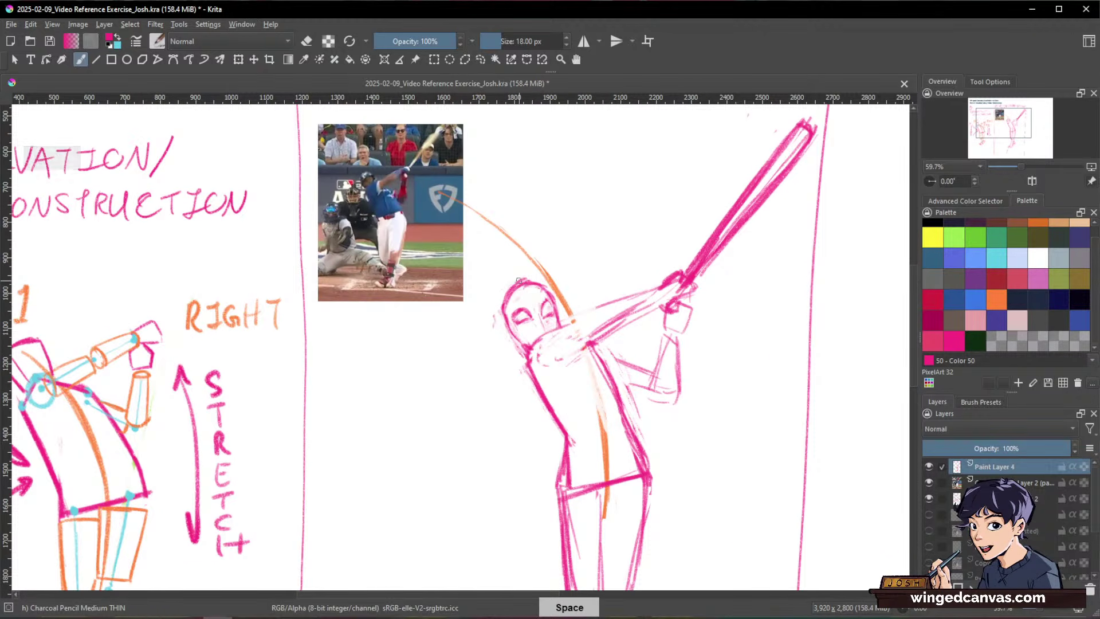
# Step: Clean up the head and jaw outline and define the eye shapes, alternating between drawing and erasing
pyautogui.press('e')
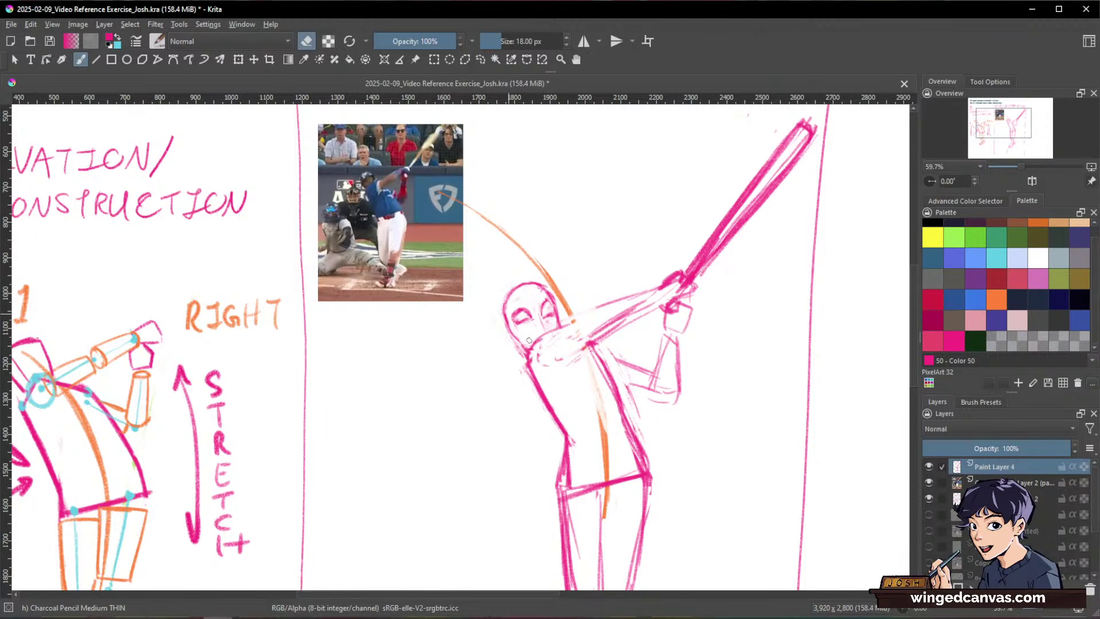
pyautogui.press('e')
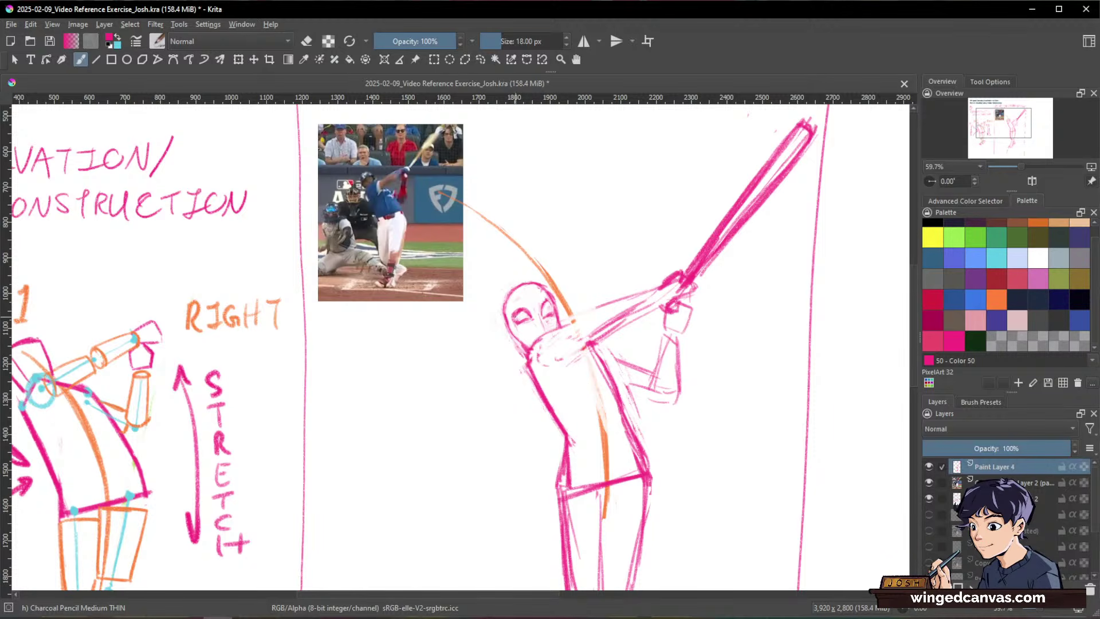
pyautogui.press('e')
pyautogui.press('e')
pyautogui.press('e')
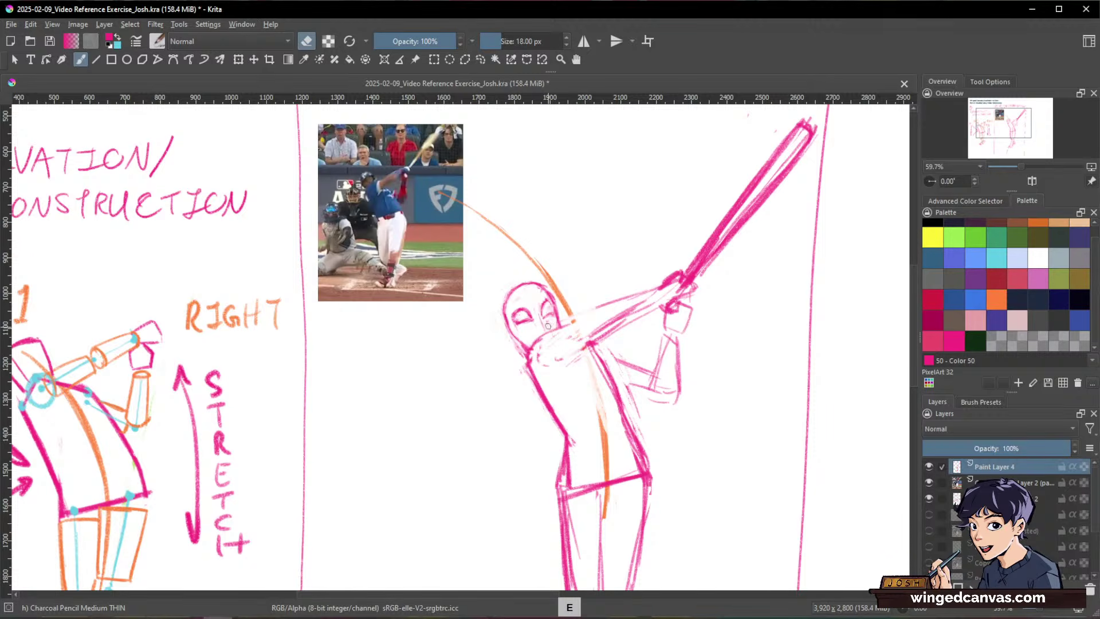
pyautogui.press('e')
pyautogui.press('e')
pyautogui.press('e')
# Step: Erase the orange action line between the batter's head and the reference photo
pyautogui.moveTo(570, 314)
pyautogui.mouseDown()
pyautogui.moveTo(542, 261)
pyautogui.moveTo(507, 233)
pyautogui.mouseUp()
pyautogui.press('e')
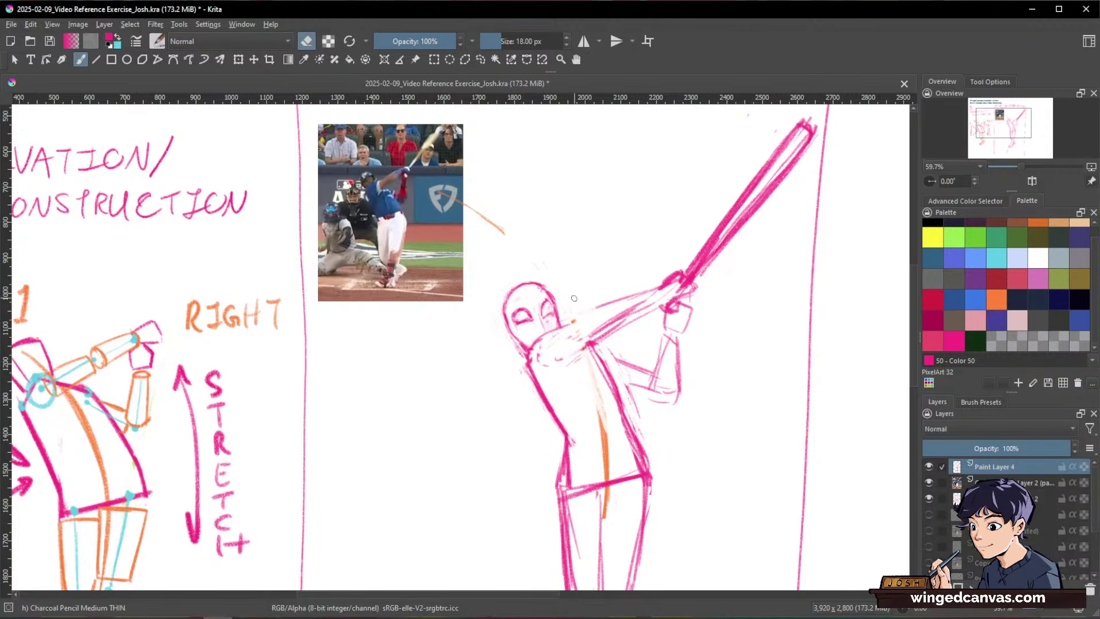
pyautogui.press('e')
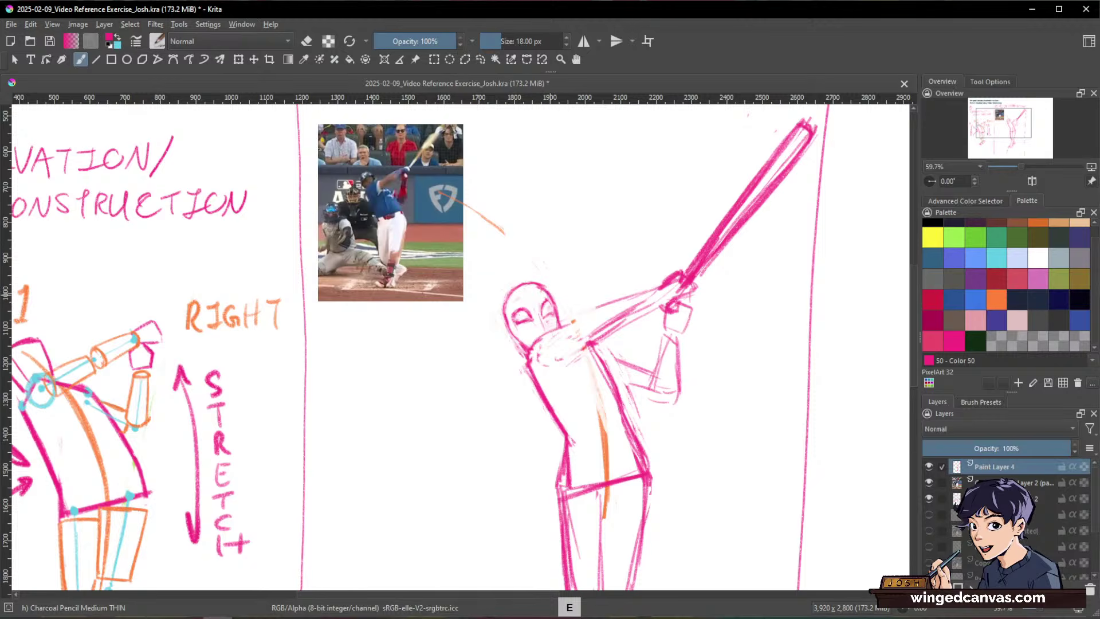
# Step: Tidy the inner corners of the eyes and erase sketch marks around the shoulder under the chin
pyautogui.press('e')
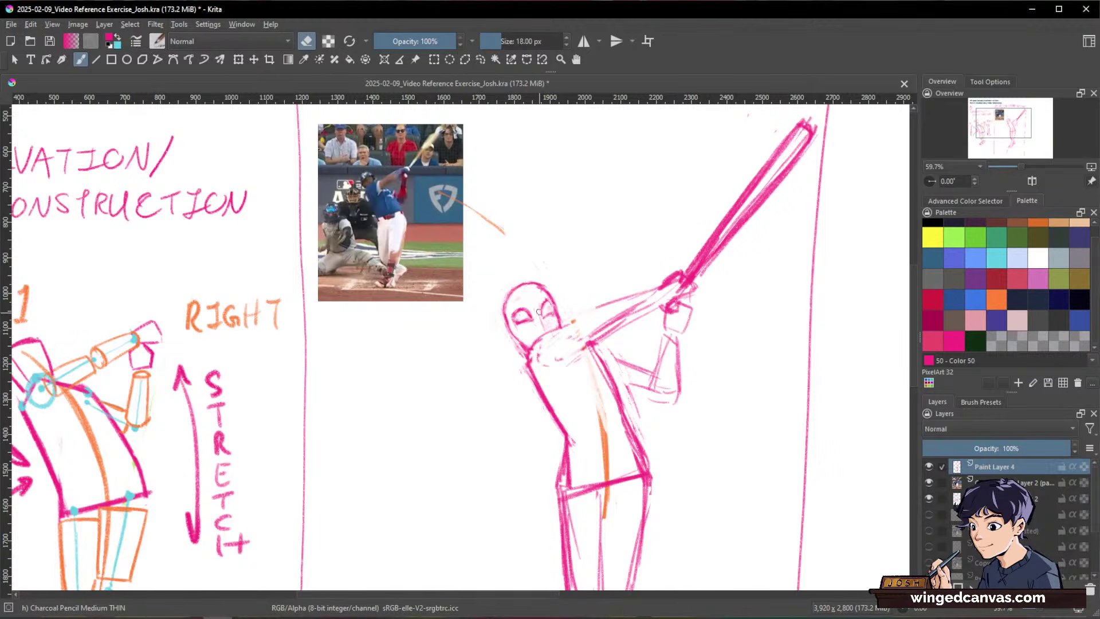
pyautogui.press('e')
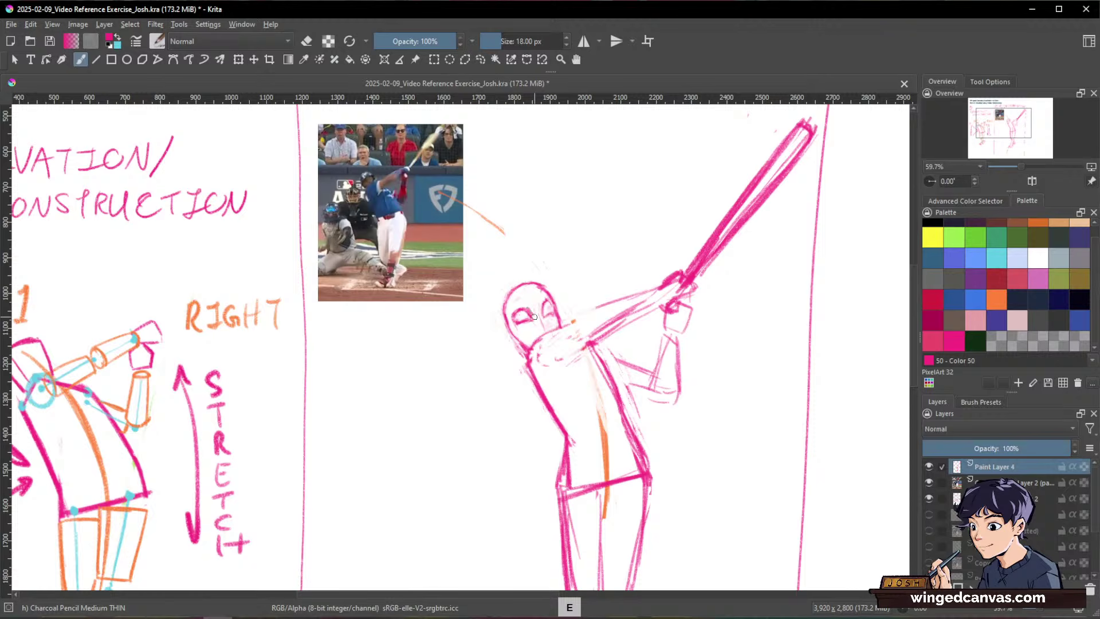
pyautogui.press('e')
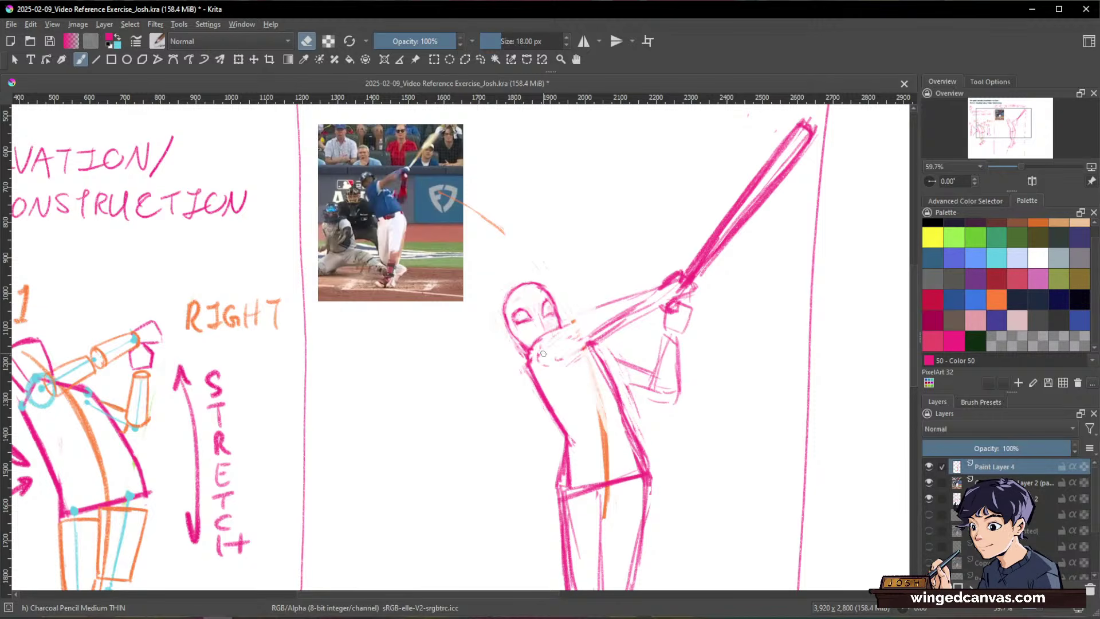
pyautogui.press('e')
pyautogui.press('e')
# Step: Draw the near shoulder and the upper and lower contours of the arm extended toward the bat, with the brush at 20 px
pyautogui.moveTo(547, 306); pyautogui.dragTo(528, 266)
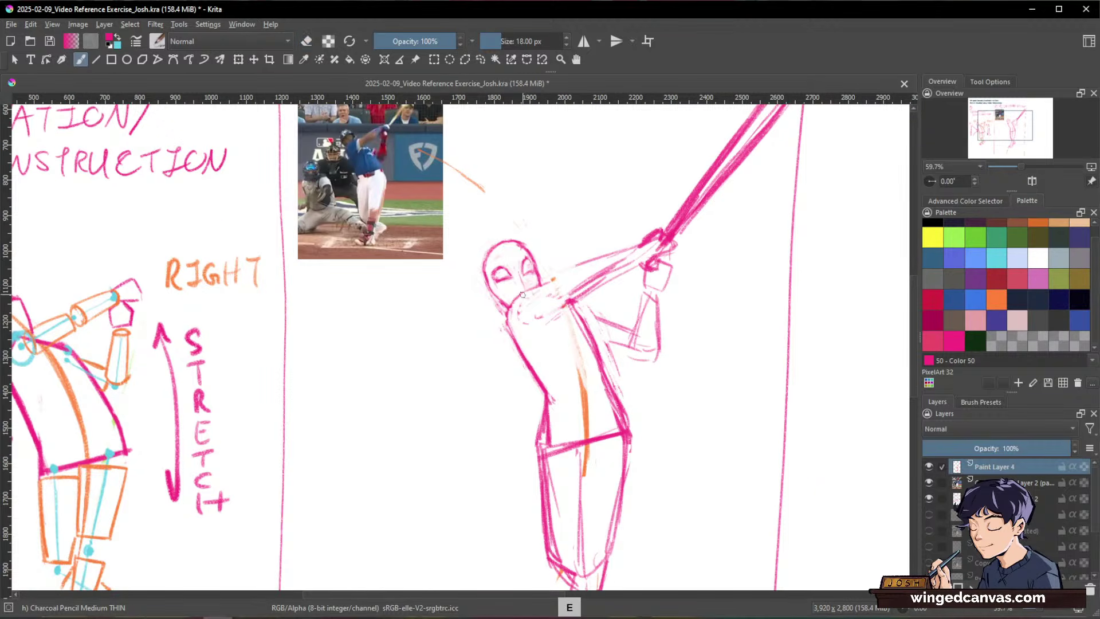
pyautogui.press('e')
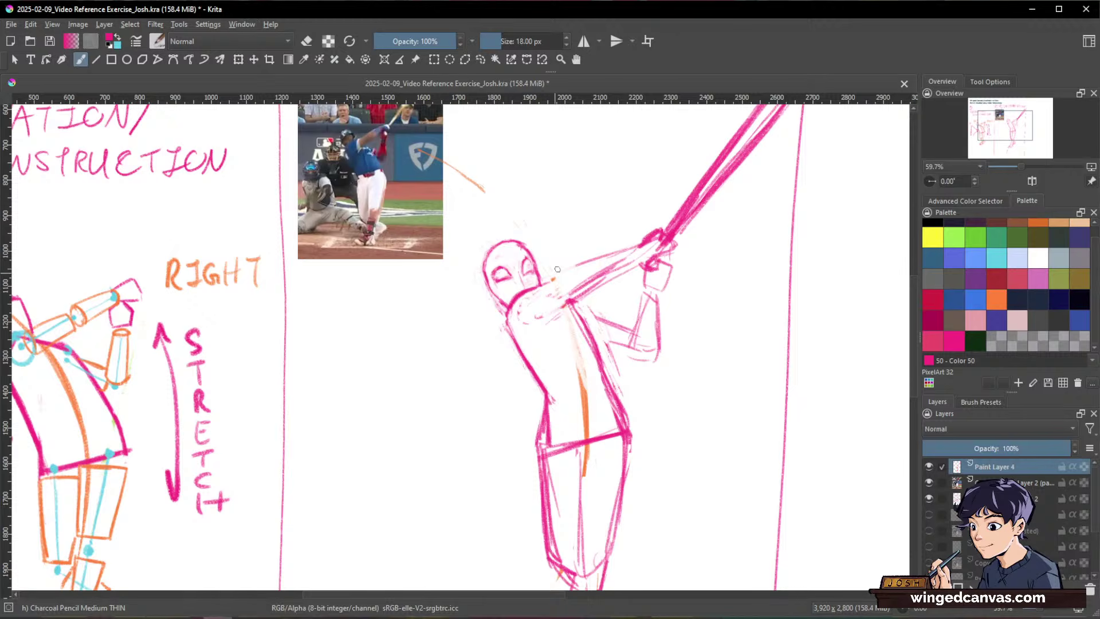
pyautogui.press('space')
pyautogui.moveTo(543, 320)
pyautogui.mouseDown()
pyautogui.moveTo(598, 283)
pyautogui.moveTo(541, 314)
pyautogui.moveTo(592, 271)
pyautogui.moveTo(628, 264)
pyautogui.moveTo(579, 305)
pyautogui.moveTo(607, 283)
pyautogui.moveTo(550, 319)
pyautogui.moveTo(662, 244)
pyautogui.mouseUp()
pyautogui.press('e')
pyautogui.press('e')
pyautogui.press(']')
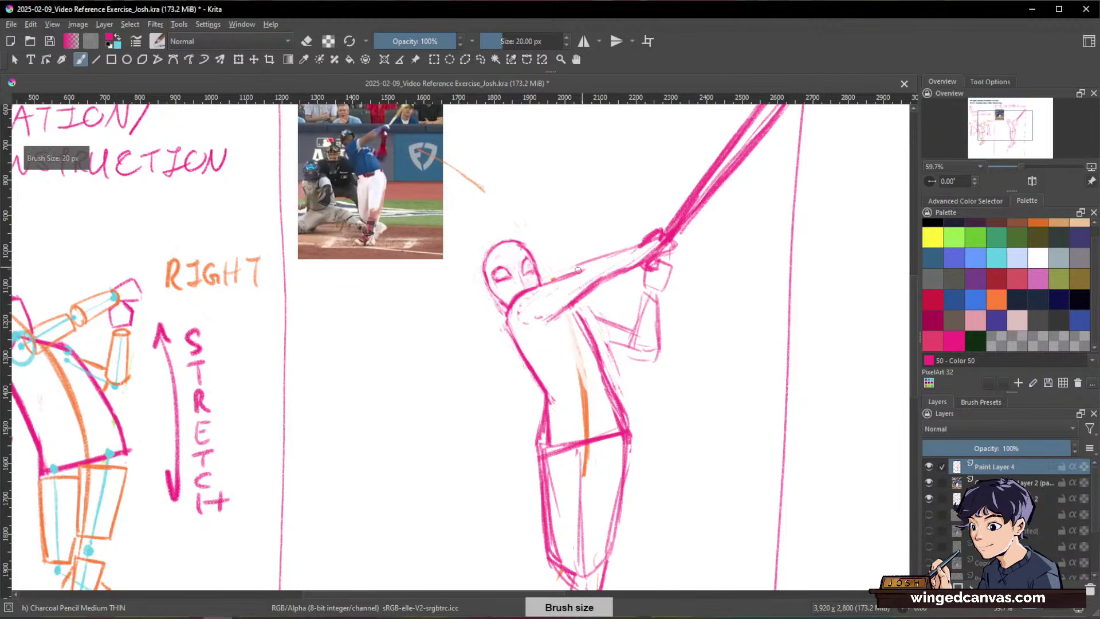
pyautogui.moveTo(578, 271)
pyautogui.mouseDown()
pyautogui.moveTo(633, 243)
pyautogui.moveTo(608, 278)
pyautogui.moveTo(673, 239)
pyautogui.moveTo(649, 263)
pyautogui.moveTo(649, 246)
pyautogui.moveTo(700, 209)
pyautogui.mouseUp()
# Step: Erase the old hands at the bat's grip with Eraser Small and draw a rounded fist there with Charcoal Pencil Medium THIN
pyautogui.press('/')
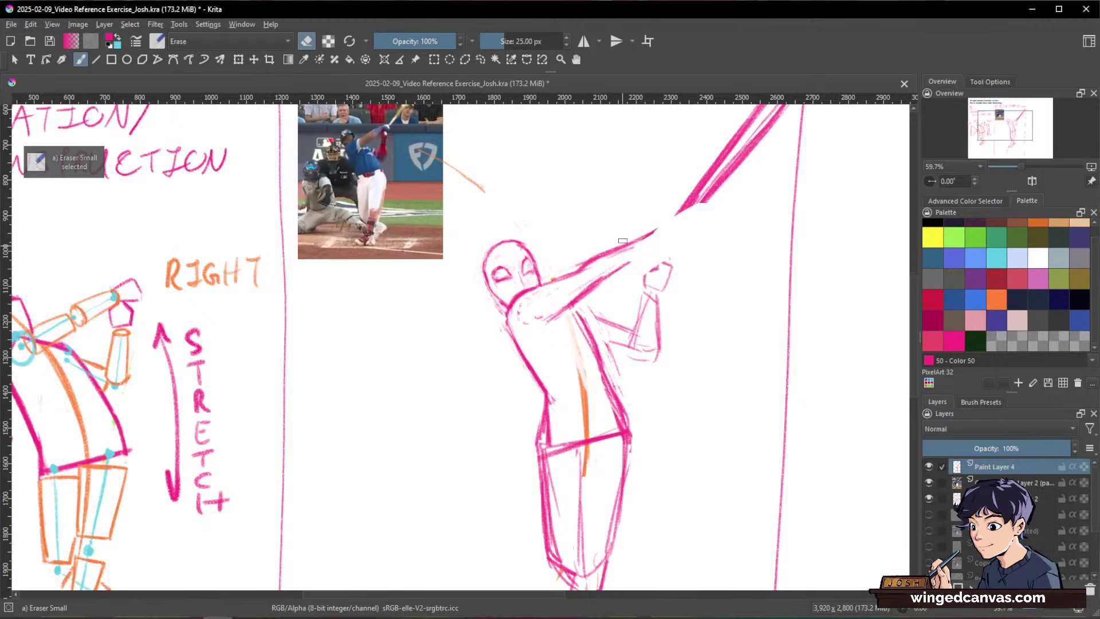
pyautogui.moveTo(683, 262); pyautogui.dragTo(655, 271)
pyautogui.press('/')
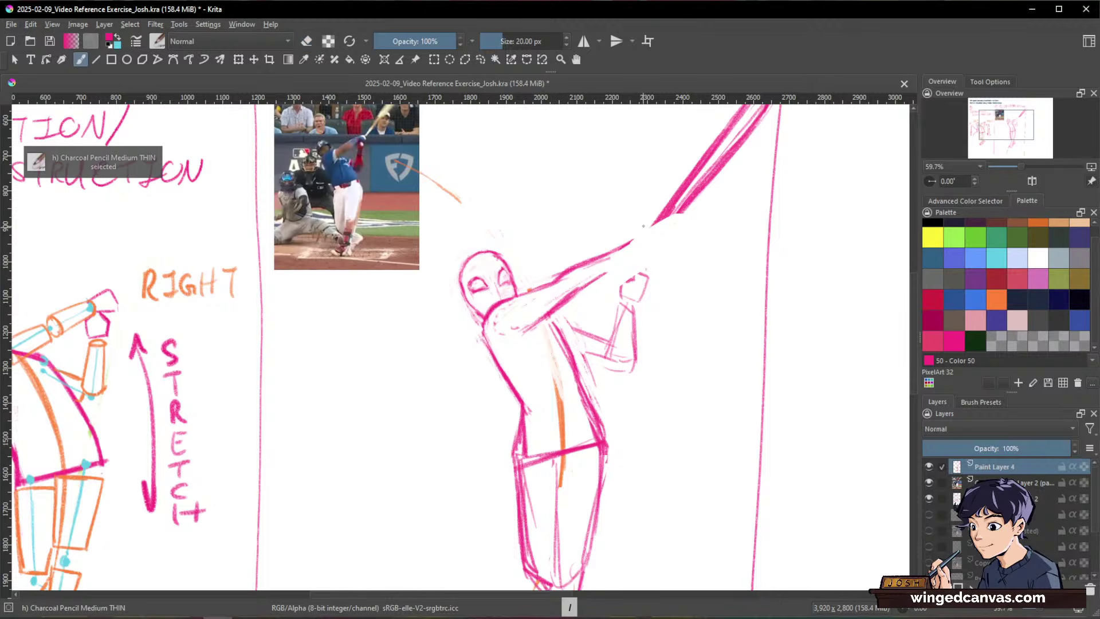
pyautogui.moveTo(645, 230)
pyautogui.mouseDown()
pyautogui.moveTo(633, 241)
pyautogui.moveTo(668, 230)
pyautogui.moveTo(652, 255)
pyautogui.mouseUp()
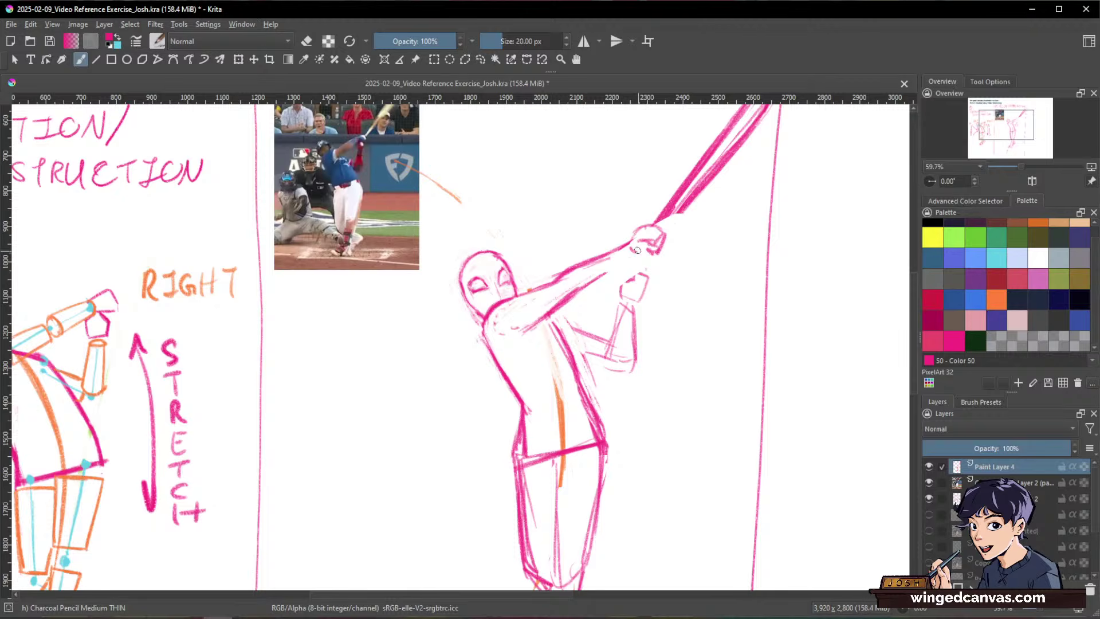
# Step: Redraw the extended arm's contours from the fist to the armpit, erasing rough lines along the forearm and upper arm
pyautogui.moveTo(635, 252)
pyautogui.mouseDown()
pyautogui.moveTo(588, 285)
pyautogui.moveTo(504, 301)
pyautogui.mouseUp()
pyautogui.press('/')
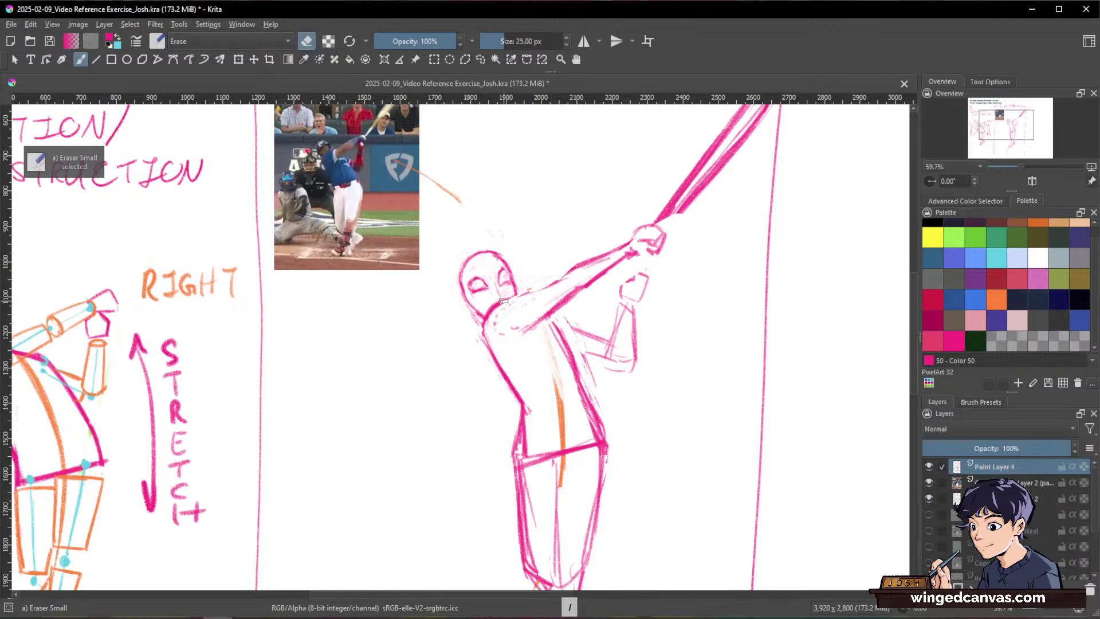
pyautogui.press('/')
pyautogui.moveTo(525, 295); pyautogui.dragTo(549, 283)
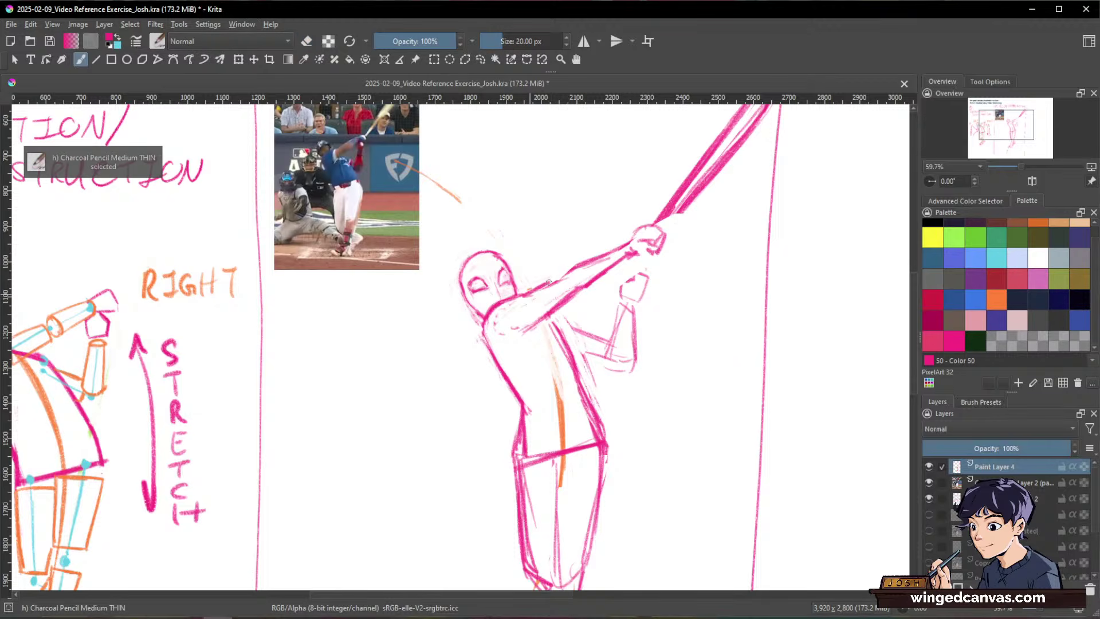
pyautogui.press('/')
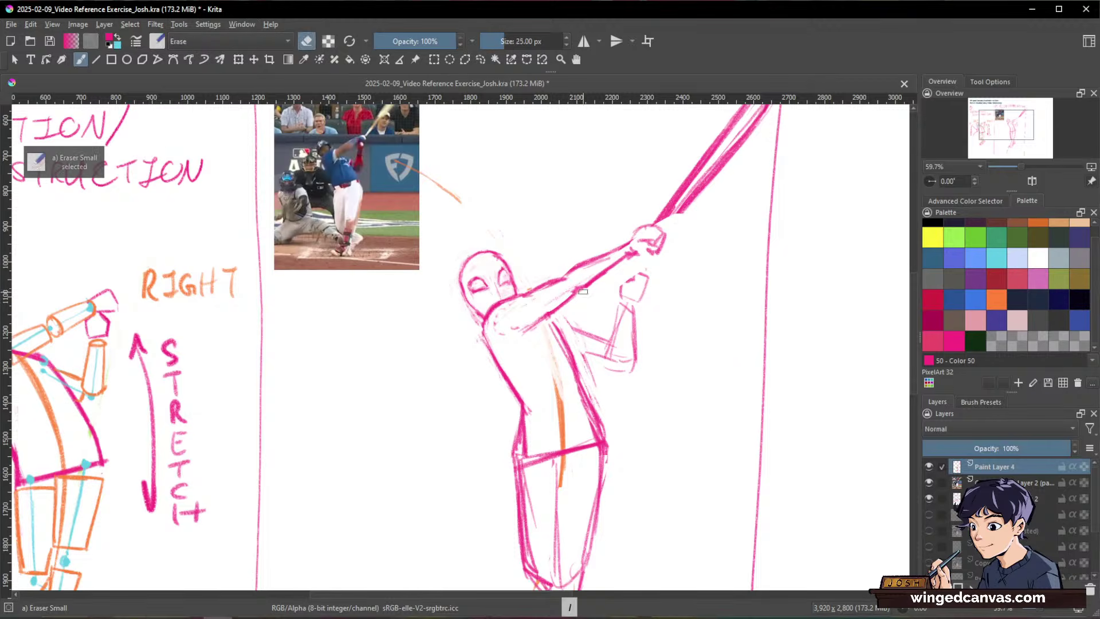
pyautogui.moveTo(580, 283)
pyautogui.mouseDown()
pyautogui.moveTo(565, 292)
pyautogui.moveTo(625, 258)
pyautogui.mouseUp()
pyautogui.press('/')
pyautogui.moveTo(626, 258); pyautogui.dragTo(520, 348)
# Step: Erase the angular shoulder corner and redraw it as a rounded curve flowing down the outer side of the torso
pyautogui.press('/')
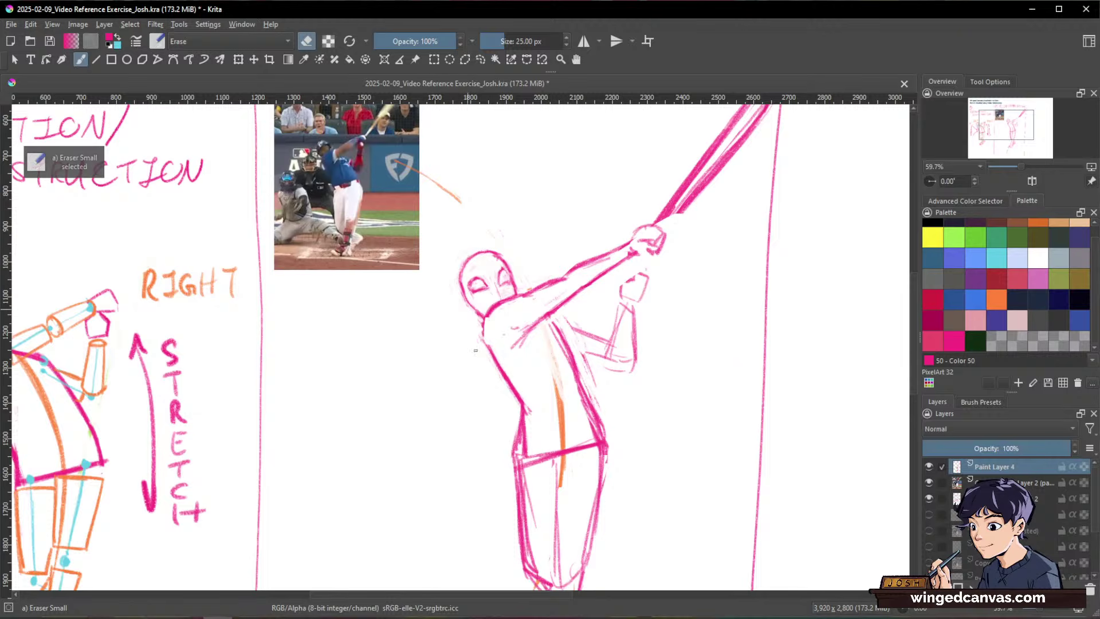
pyautogui.press('/')
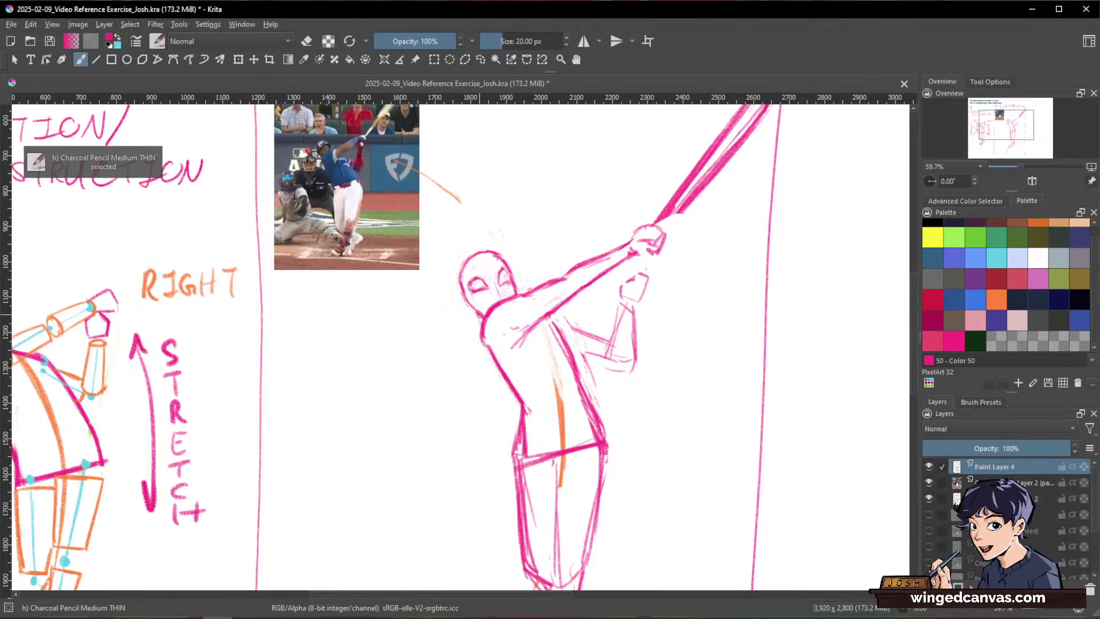
pyautogui.press('/')
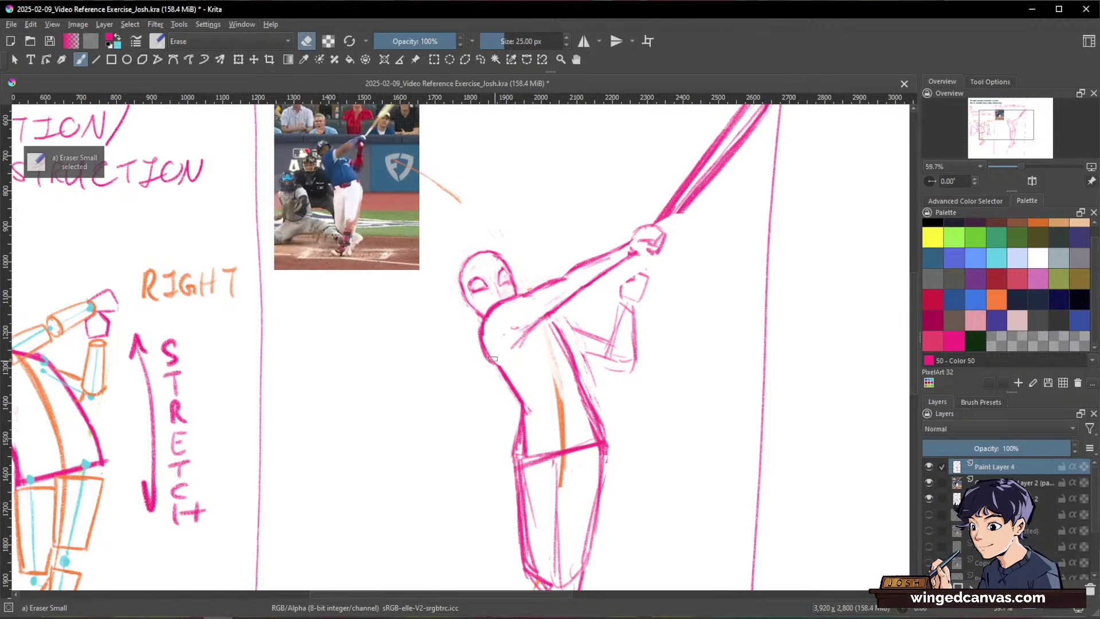
pyautogui.press('space')
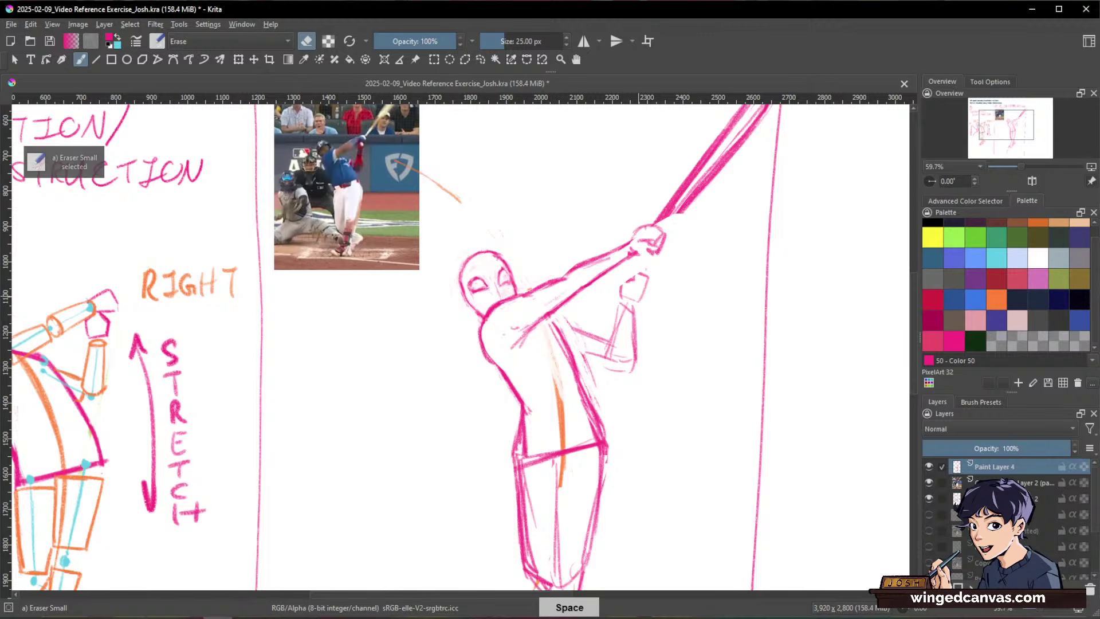
pyautogui.press('e')
pyautogui.press('/')
pyautogui.press('e')
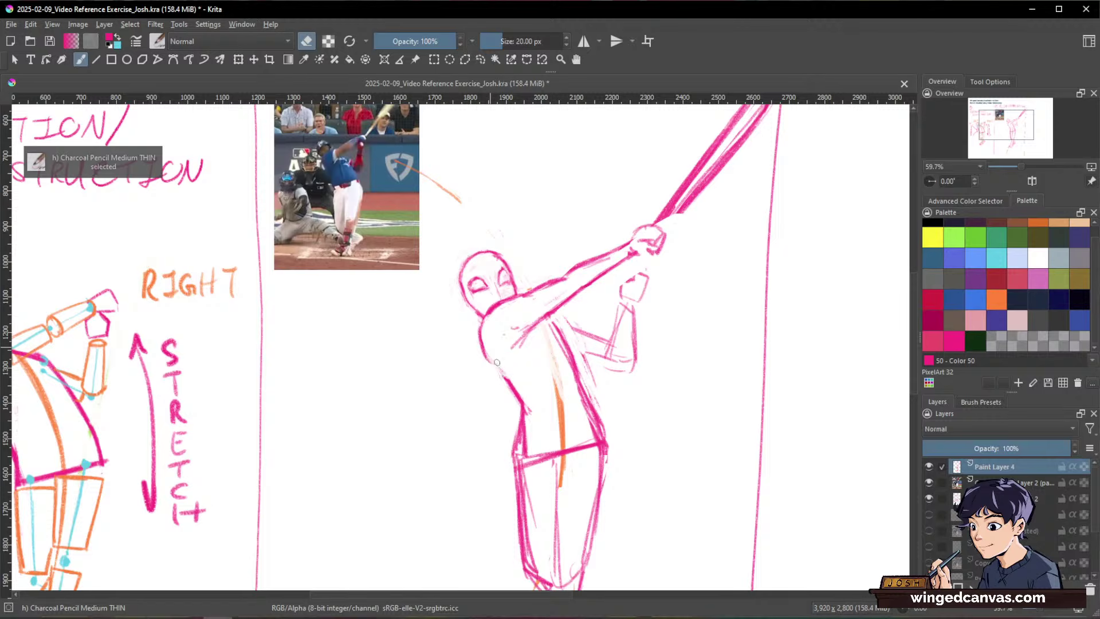
pyautogui.press('e')
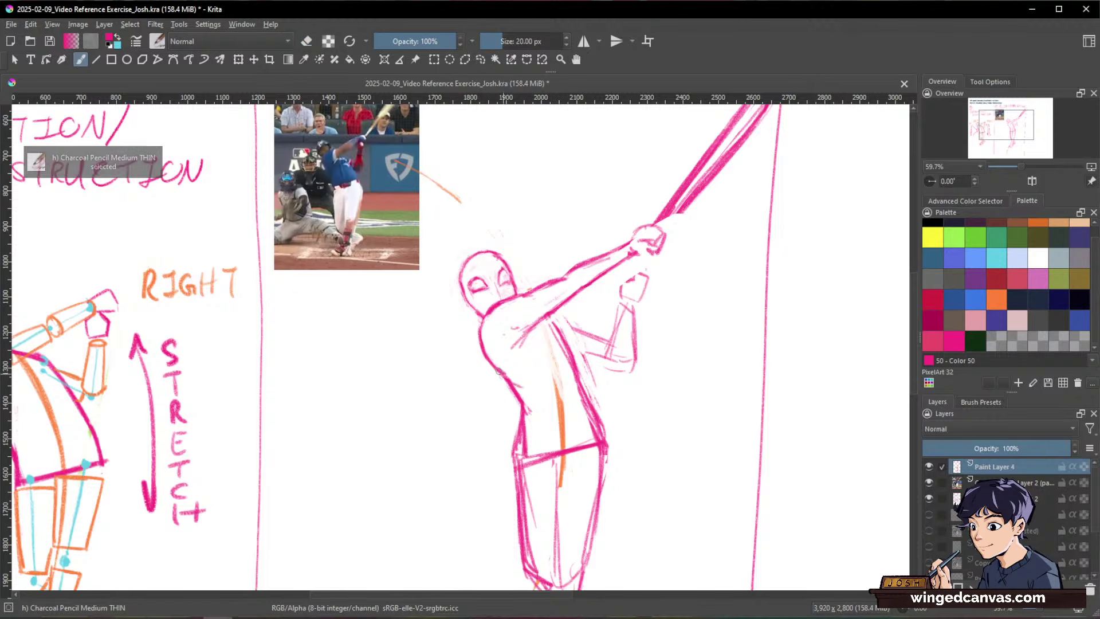
# Step: Draw a curved line from the extended arm's underside down into the torso's side, erasing the rough armpit strokes
pyautogui.press('e')
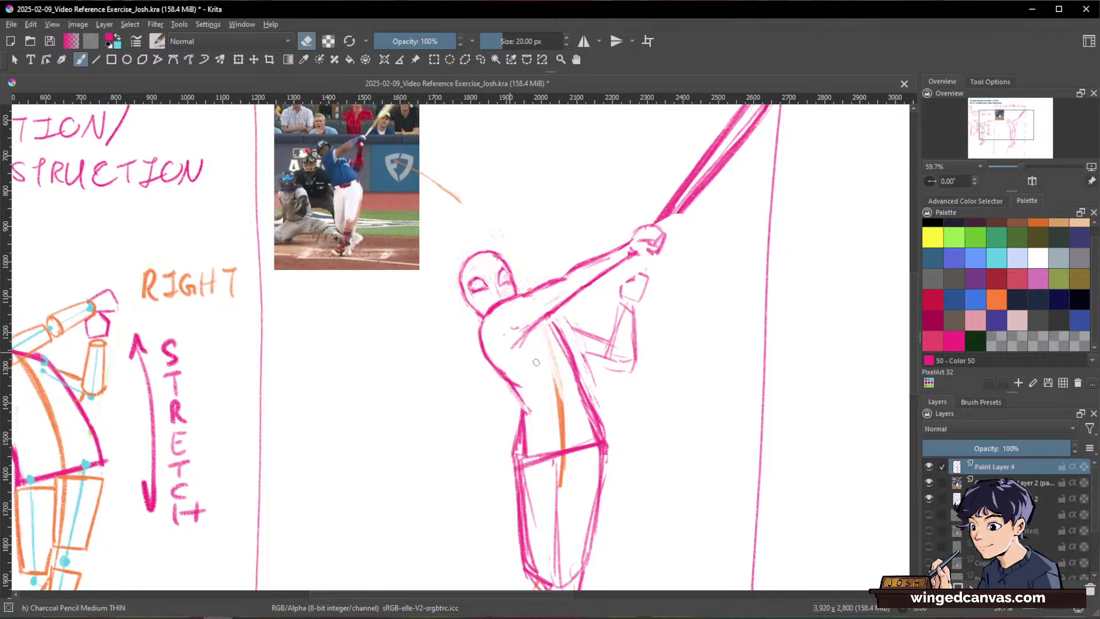
pyautogui.press('e')
pyautogui.press('e')
pyautogui.press('e')
pyautogui.moveTo(503, 366)
pyautogui.mouseDown()
pyautogui.moveTo(512, 385)
pyautogui.moveTo(516, 342)
pyautogui.moveTo(539, 318)
pyautogui.moveTo(517, 326)
pyautogui.moveTo(562, 281)
pyautogui.mouseUp()
pyautogui.press('e')
pyautogui.press('e')
pyautogui.press('e')
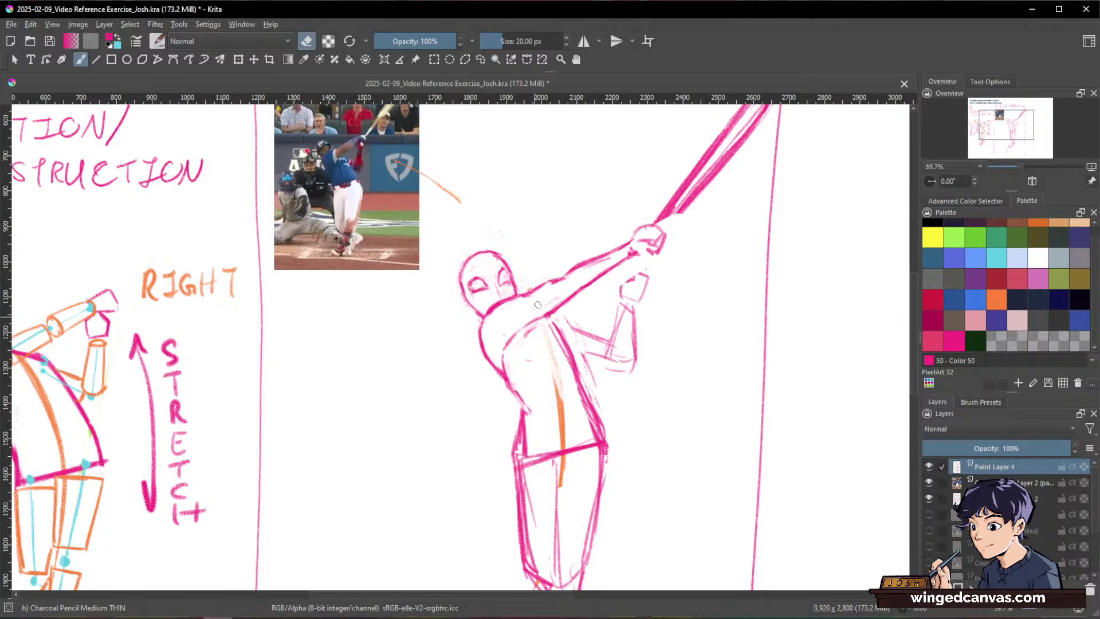
# Step: Draw a curved lower edge of the chest across the torso from the armpit and erase the stray strokes around it
pyautogui.press('e')
pyautogui.moveTo(500, 350)
pyautogui.mouseDown()
pyautogui.moveTo(525, 325)
pyautogui.moveTo(513, 342)
pyautogui.moveTo(527, 335)
pyautogui.moveTo(500, 344)
pyautogui.moveTo(519, 353)
pyautogui.moveTo(492, 342)
pyautogui.moveTo(548, 355)
pyautogui.moveTo(562, 317)
pyautogui.moveTo(536, 325)
pyautogui.moveTo(557, 379)
pyautogui.moveTo(560, 346)
pyautogui.mouseUp()
pyautogui.press('e')
pyautogui.press('e')
pyautogui.press('e')
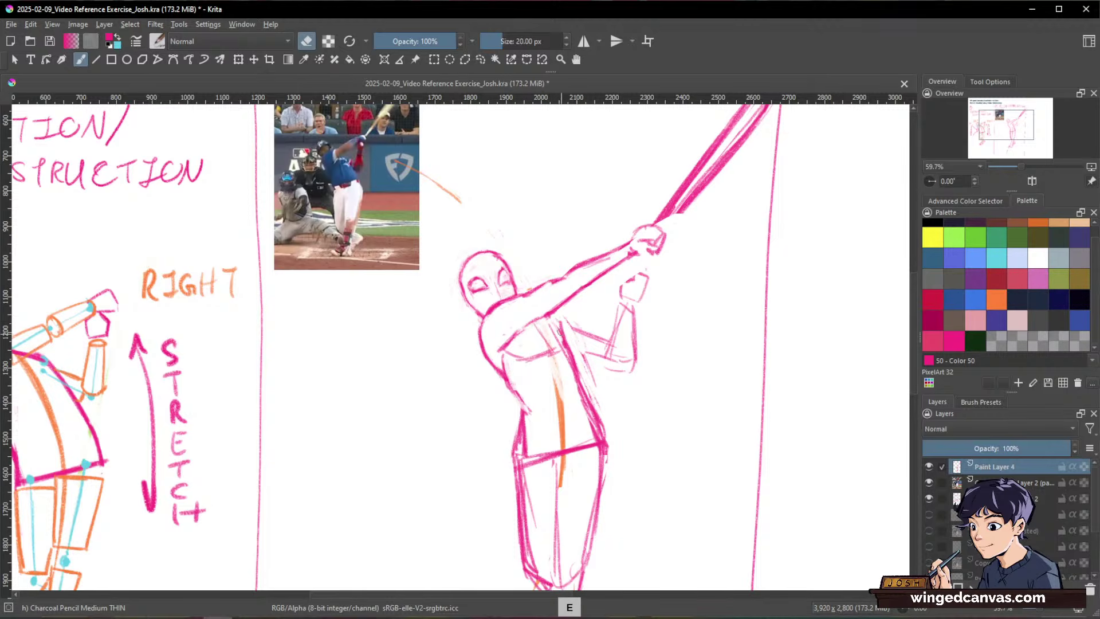
pyautogui.press('e')
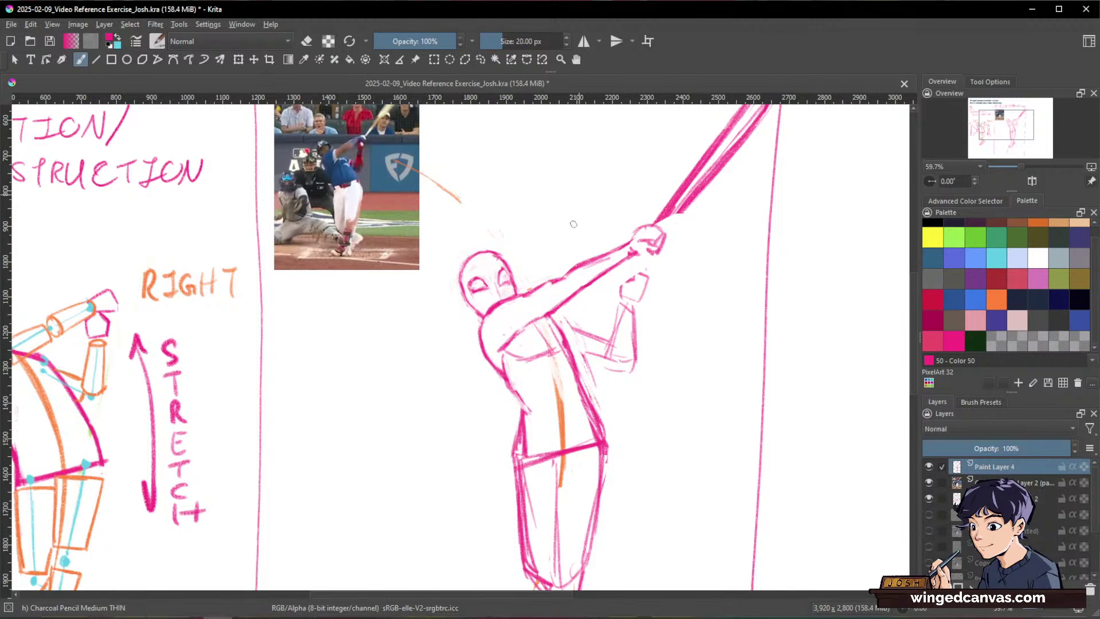
pyautogui.press('e')
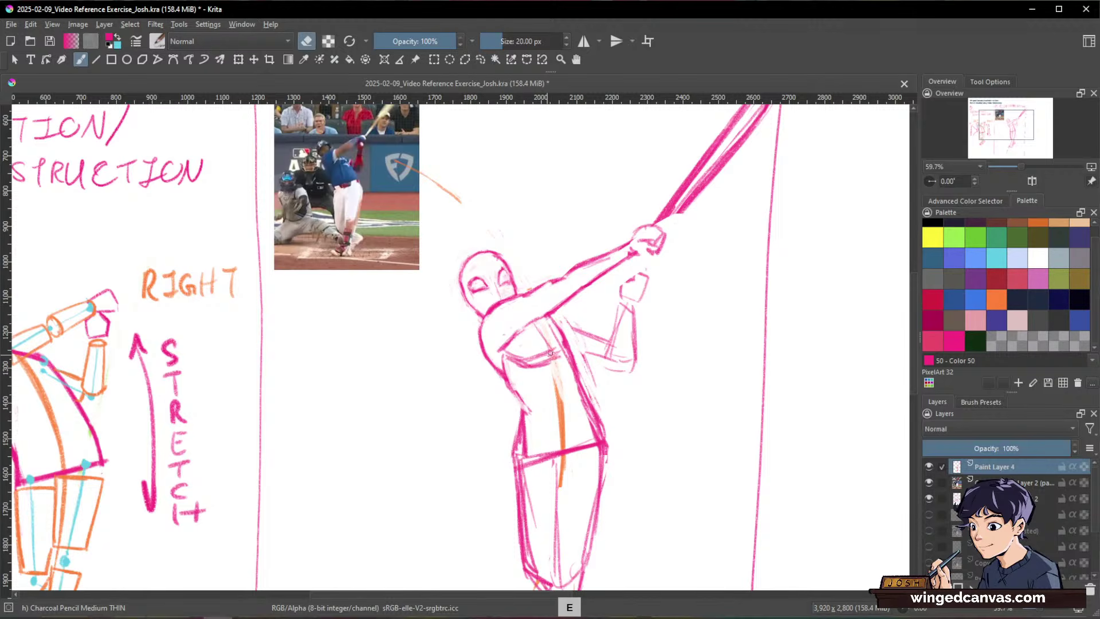
pyautogui.moveTo(546, 357); pyautogui.dragTo(572, 334)
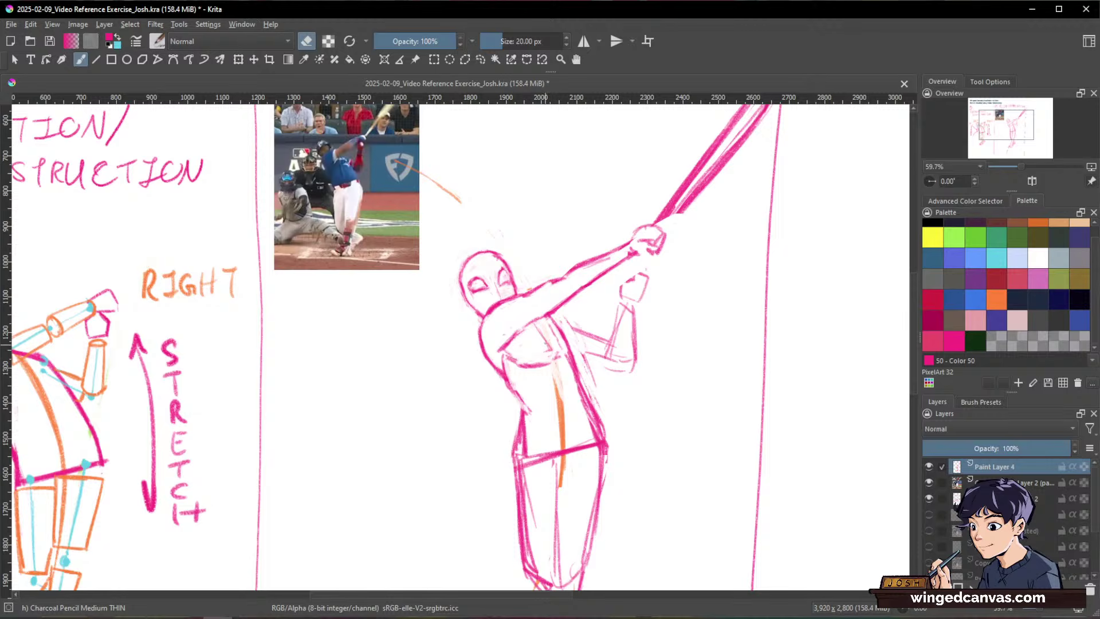
# Step: Darken the curved chest line and draw the torso's inner side running down from its end toward the waist
pyautogui.press('e')
pyautogui.moveTo(503, 361)
pyautogui.mouseDown()
pyautogui.moveTo(566, 354)
pyautogui.moveTo(566, 325)
pyautogui.moveTo(519, 362)
pyautogui.moveTo(536, 333)
pyautogui.moveTo(504, 359)
pyautogui.moveTo(486, 340)
pyautogui.moveTo(486, 355)
pyautogui.moveTo(483, 320)
pyautogui.moveTo(476, 340)
pyautogui.moveTo(504, 371)
pyautogui.moveTo(495, 347)
pyautogui.moveTo(484, 348)
pyautogui.moveTo(514, 390)
pyautogui.moveTo(480, 351)
pyautogui.moveTo(495, 374)
pyautogui.moveTo(503, 358)
pyautogui.moveTo(522, 402)
pyautogui.mouseUp()
pyautogui.press('e')
pyautogui.press('e')
pyautogui.press('e')
pyautogui.press('e')
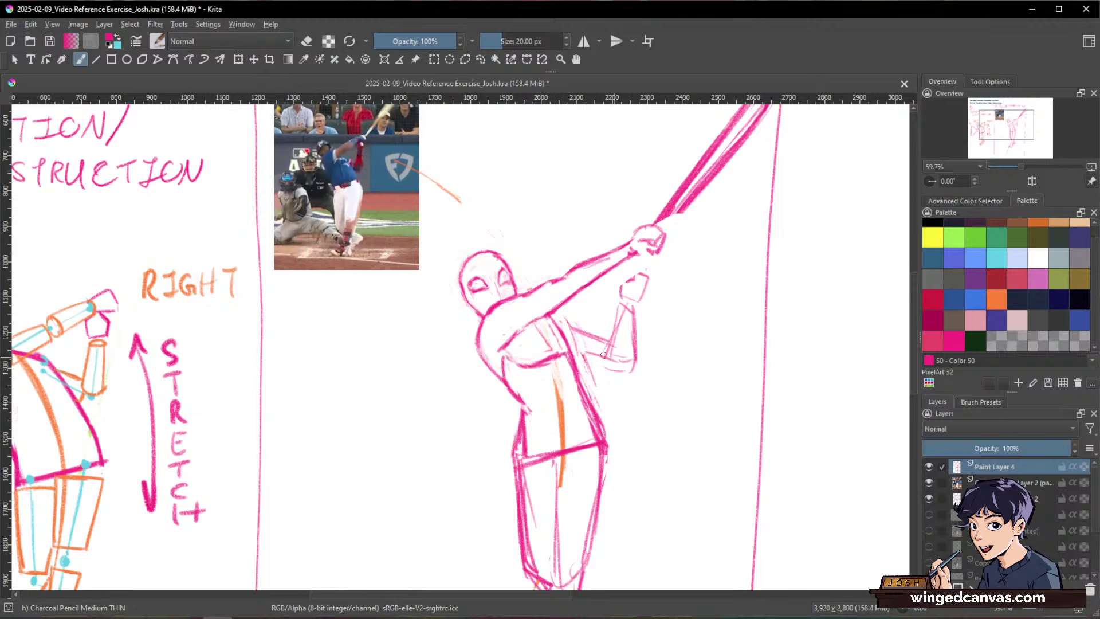
# Step: Redraw the short shoulder line where the bent arm meets the top of the chest
pyautogui.press('e')
pyautogui.press('e')
pyautogui.moveTo(548, 314); pyautogui.dragTo(563, 328)
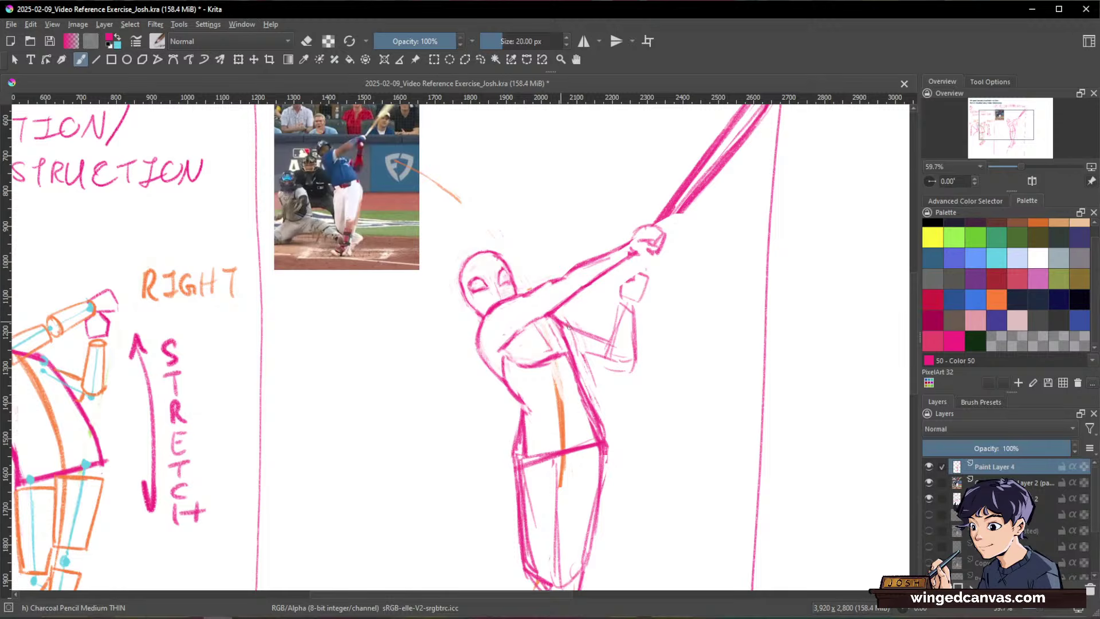
# Step: Erase the rough pinched side of the torso above the waist and redraw it as a single diagonal line
pyautogui.moveTo(626, 363); pyautogui.dragTo(625, 322)
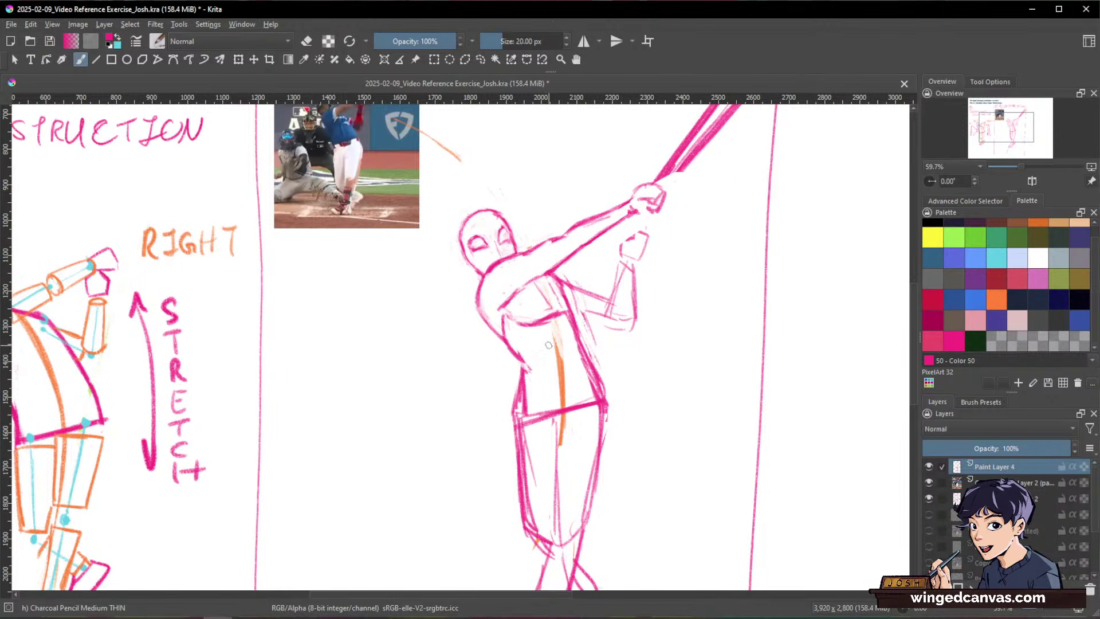
pyautogui.moveTo(680, 322); pyautogui.dragTo(680, 324)
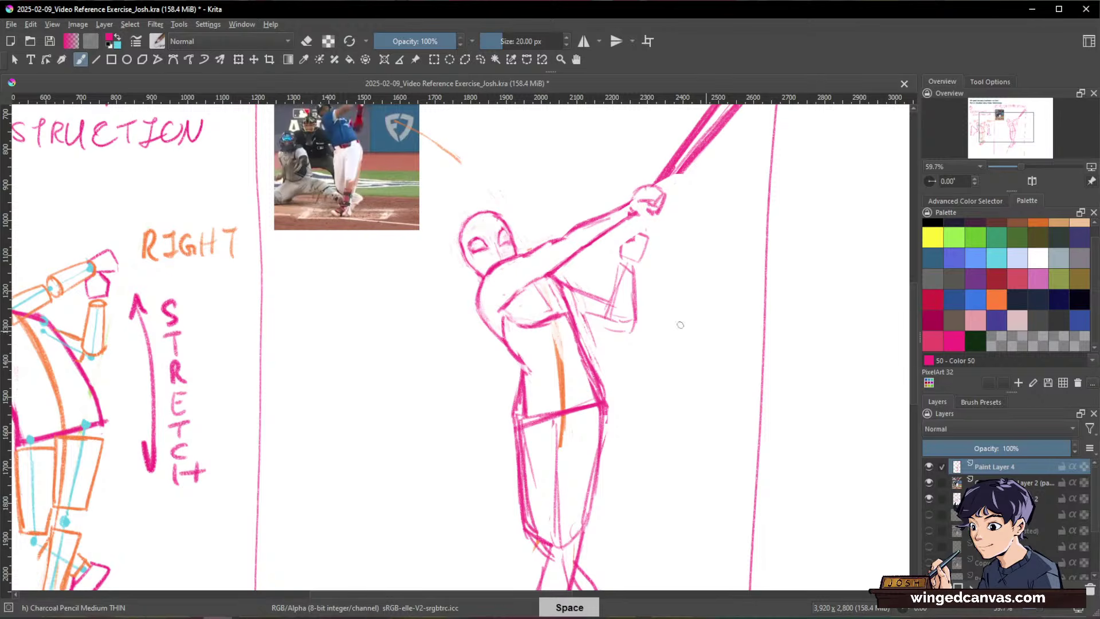
pyautogui.press('e')
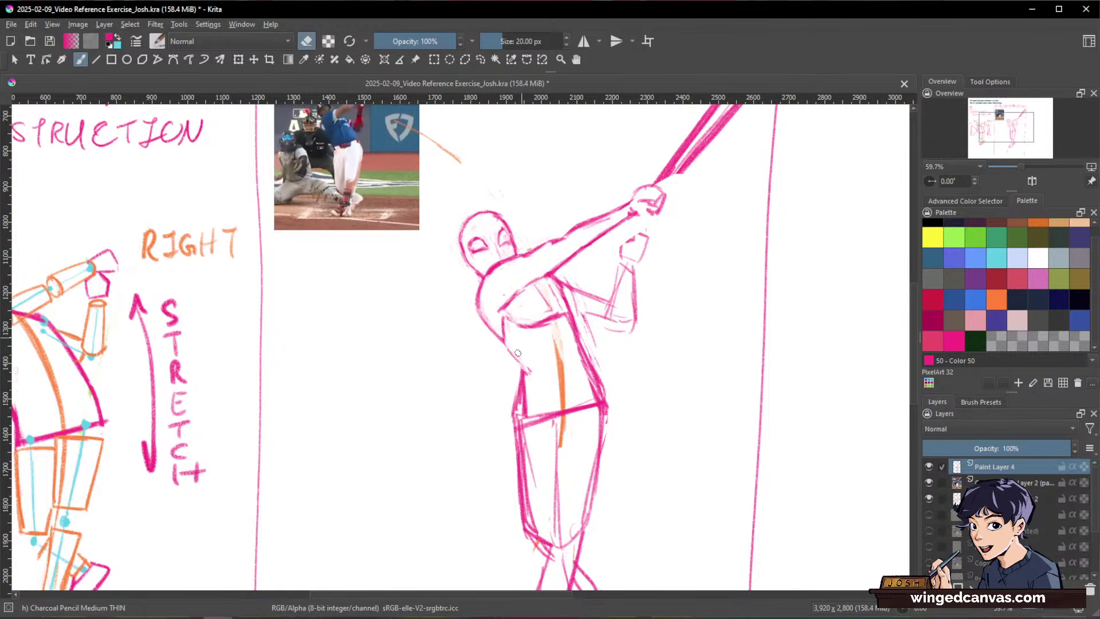
pyautogui.moveTo(557, 361); pyautogui.dragTo(559, 393)
pyautogui.press('e')
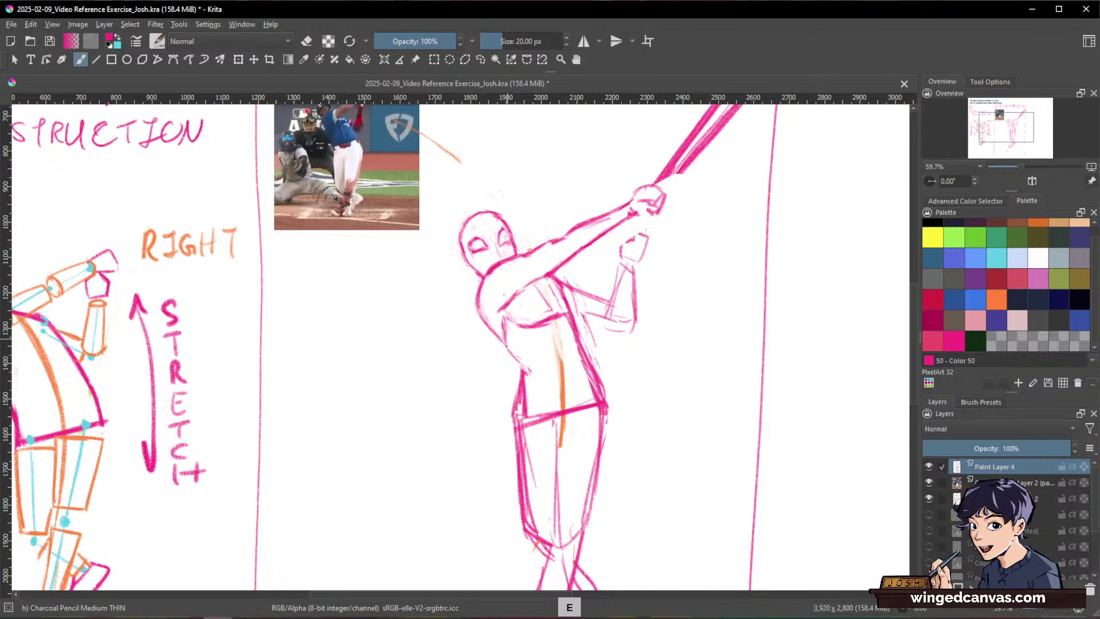
pyautogui.moveTo(507, 346); pyautogui.dragTo(533, 381)
pyautogui.press('e')
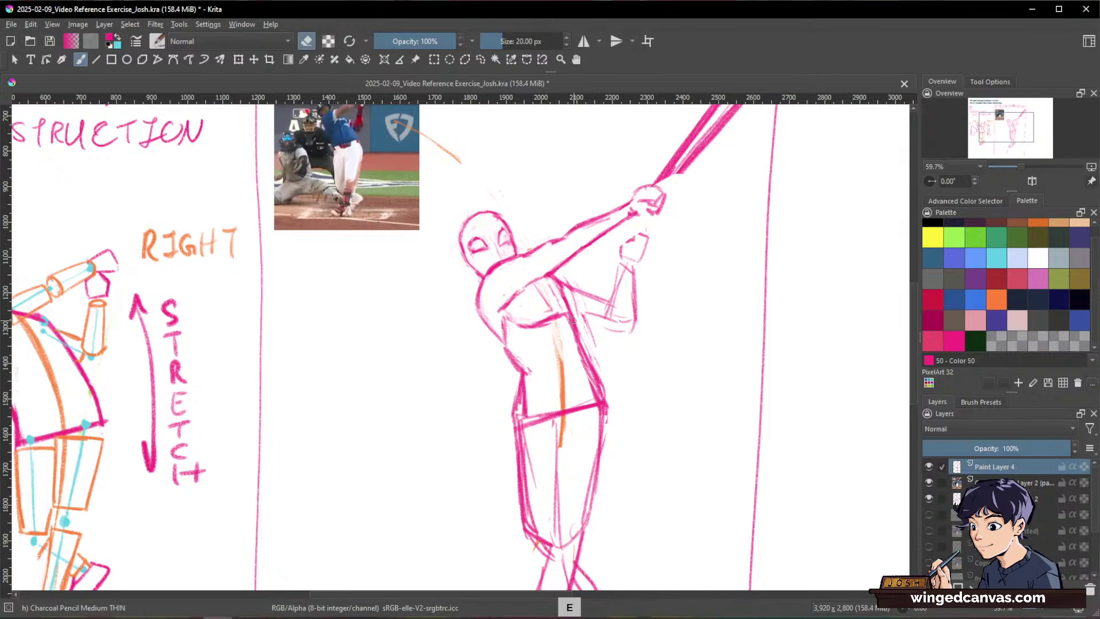
# Step: Erase the upper part of the torso's stretched side below the bent arm and redraw the chest edge there
pyautogui.moveTo(572, 320); pyautogui.dragTo(579, 351)
pyautogui.moveTo(565, 306); pyautogui.dragTo(571, 322)
pyautogui.press('e')
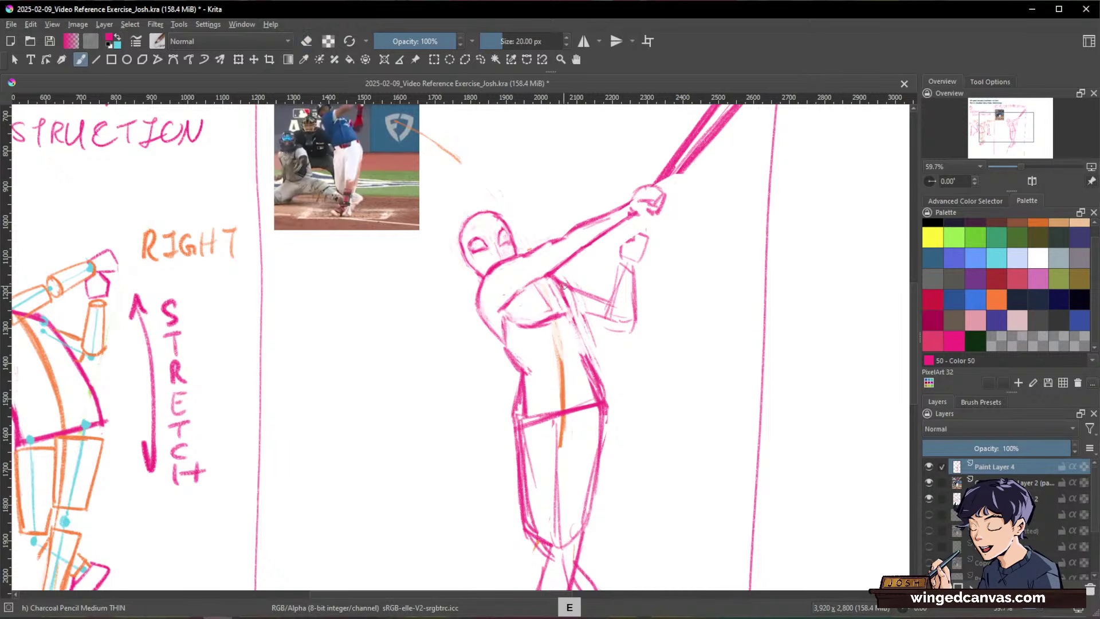
pyautogui.moveTo(560, 284); pyautogui.dragTo(571, 311)
pyautogui.press('e')
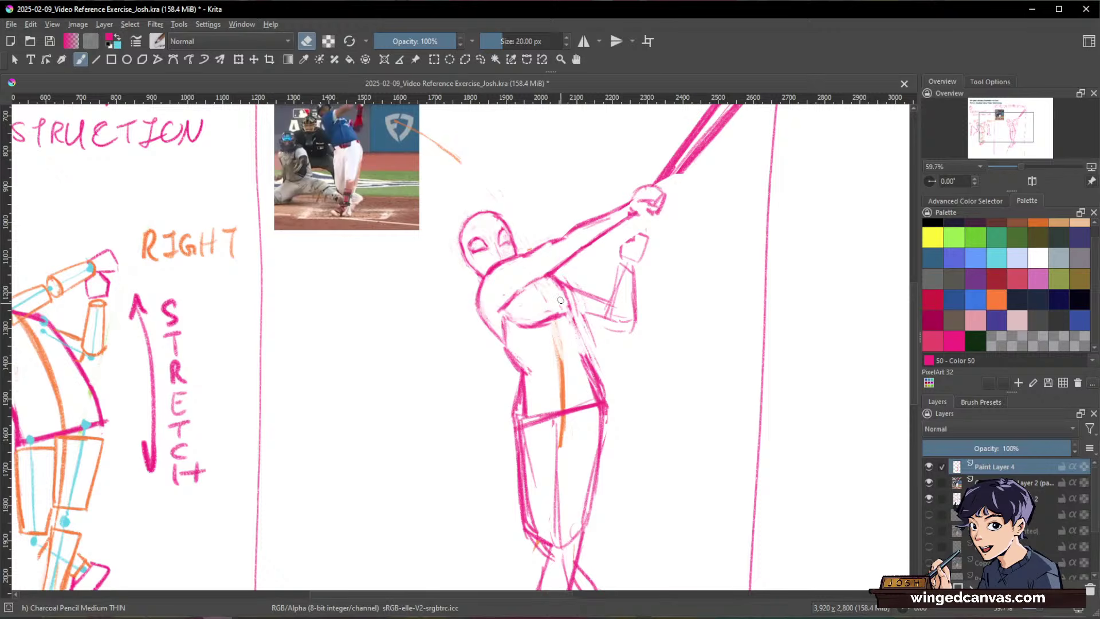
# Step: Draw a rib-cage arch and a centre line down the belly to a curved waistline, replacing the orange line of action
pyautogui.press('e')
pyautogui.moveTo(572, 316)
pyautogui.mouseDown()
pyautogui.moveTo(576, 354)
pyautogui.moveTo(550, 336)
pyautogui.moveTo(563, 347)
pyautogui.moveTo(555, 327)
pyautogui.moveTo(540, 352)
pyautogui.moveTo(564, 344)
pyautogui.moveTo(565, 401)
pyautogui.mouseUp()
pyautogui.press('e')
pyautogui.press('e')
pyautogui.press('e')
pyautogui.press('e')
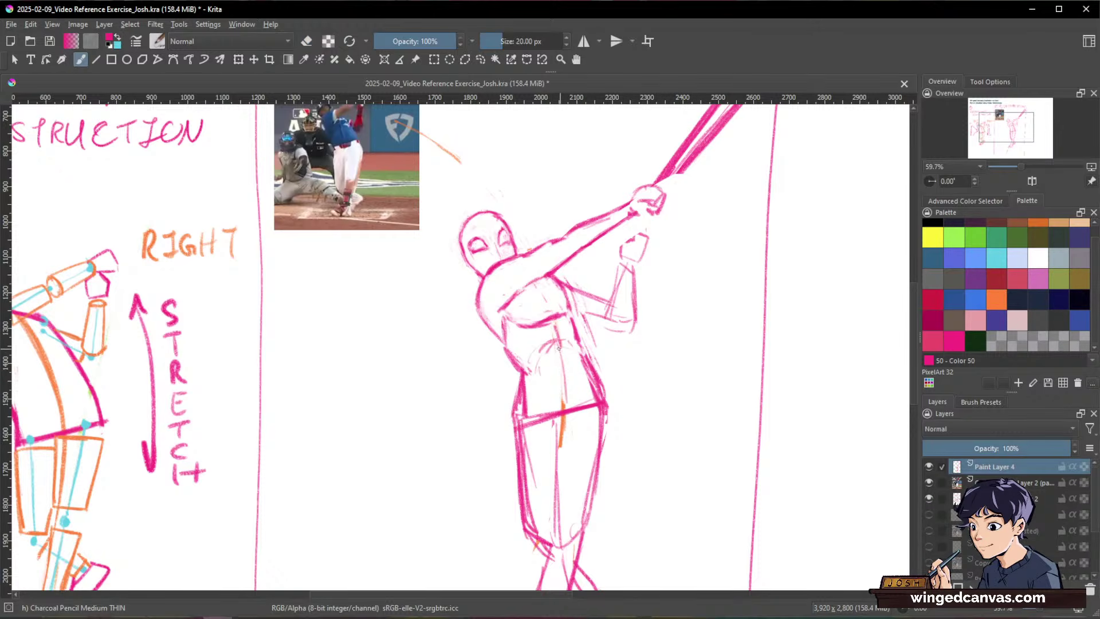
pyautogui.moveTo(559, 348); pyautogui.dragTo(565, 402)
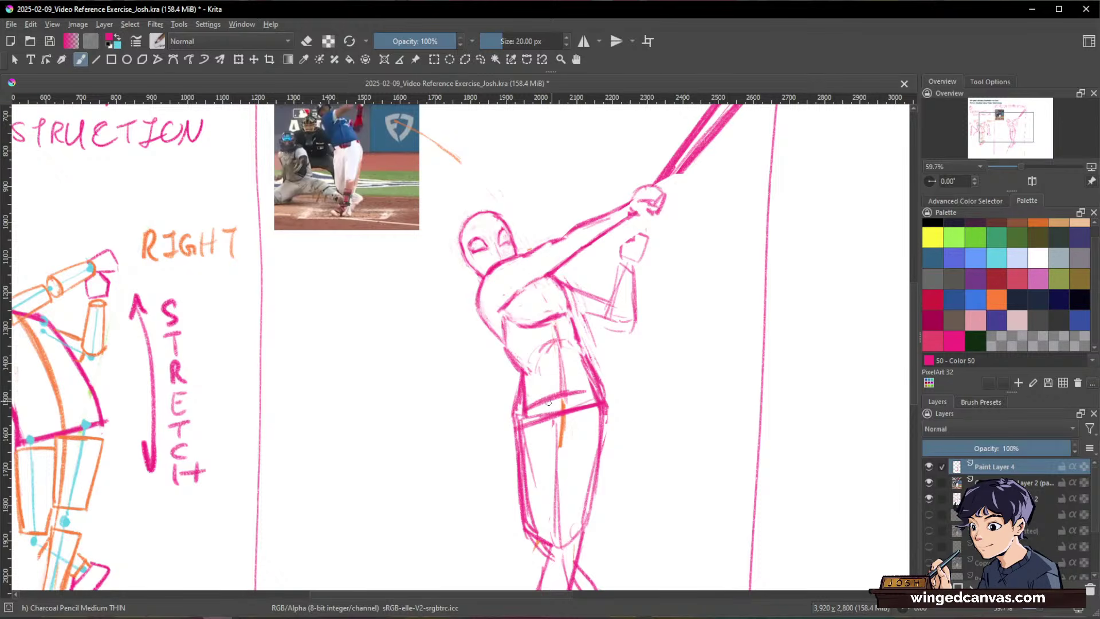
# Step: Erase the old straight waistband and the rough torso corner at the hip with Eraser Small
pyautogui.scroll(-3, 709, 314)
pyautogui.scroll(2, 673, 379)
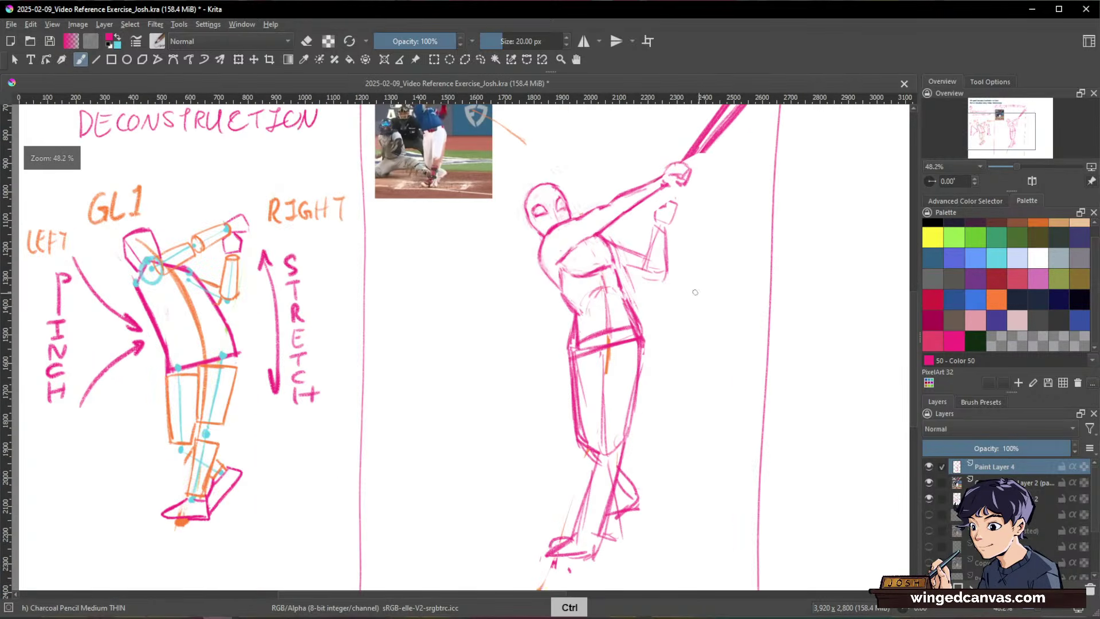
pyautogui.press('/')
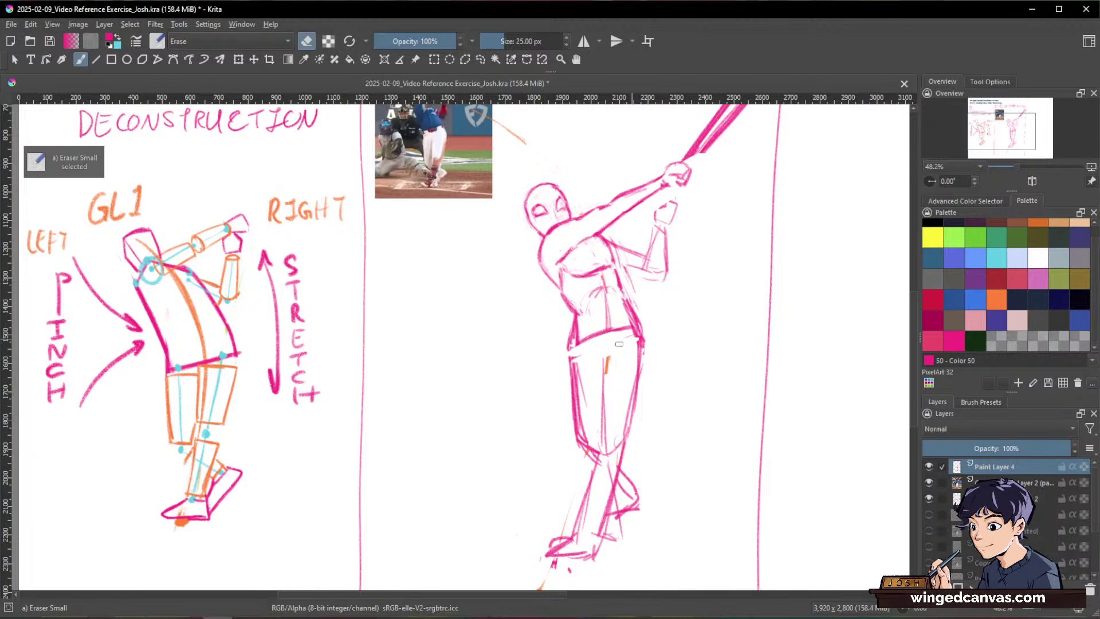
pyautogui.press('/')
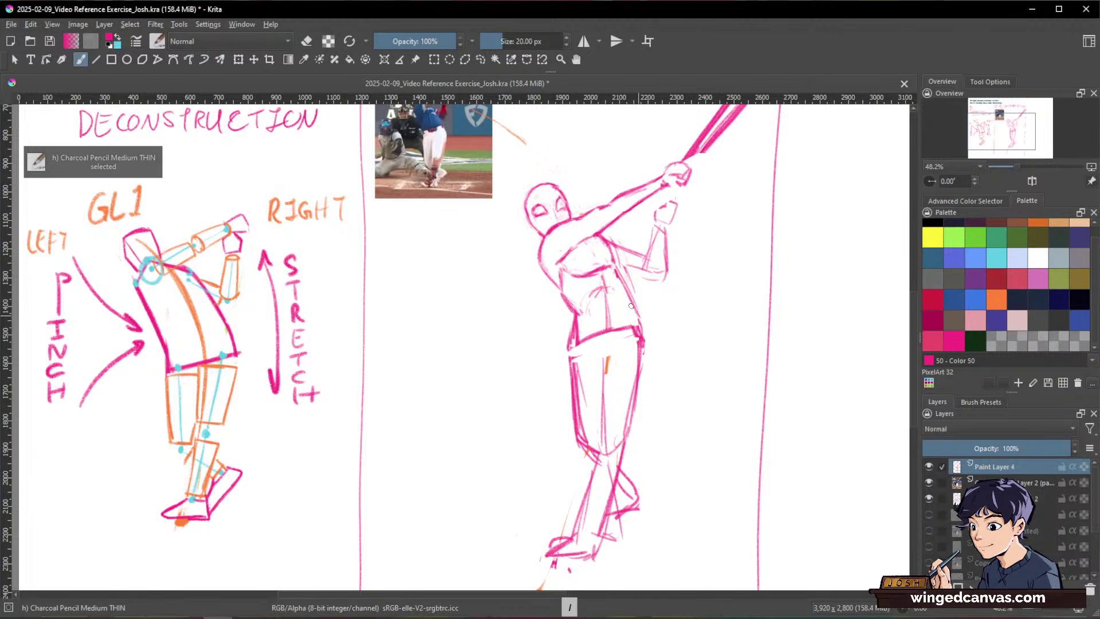
pyautogui.press('/')
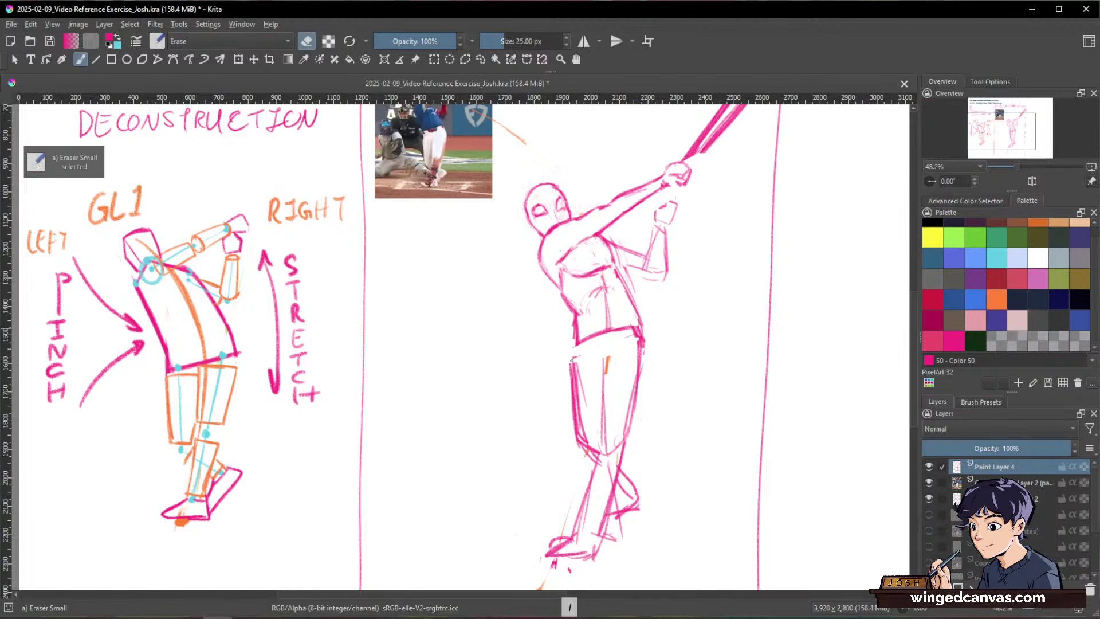
pyautogui.moveTo(639, 319); pyautogui.dragTo(621, 356)
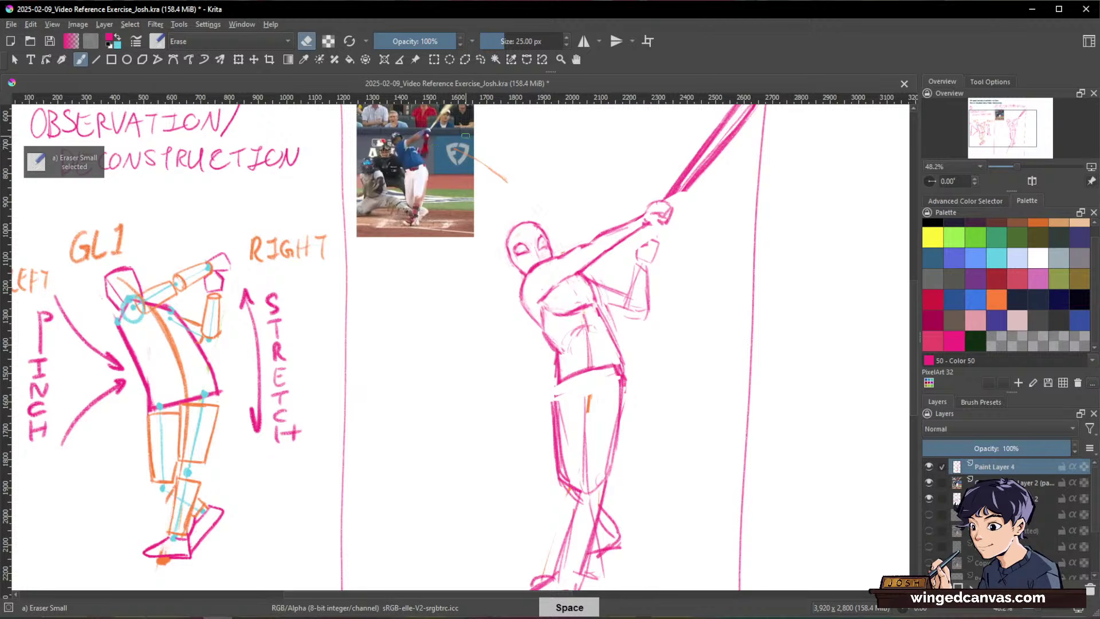
# Step: Draw a vertical pink arrow on the reference photo from the batter's head down to the ground with Charcoal Pencil Medium THIN
pyautogui.scroll(3, 471, 225)
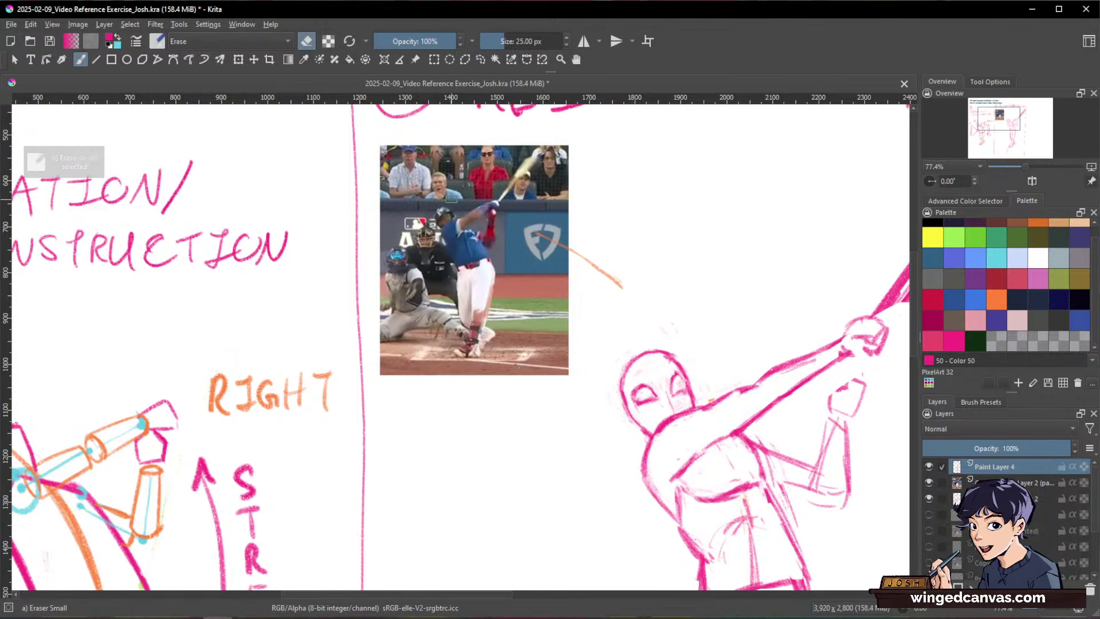
pyautogui.press('/')
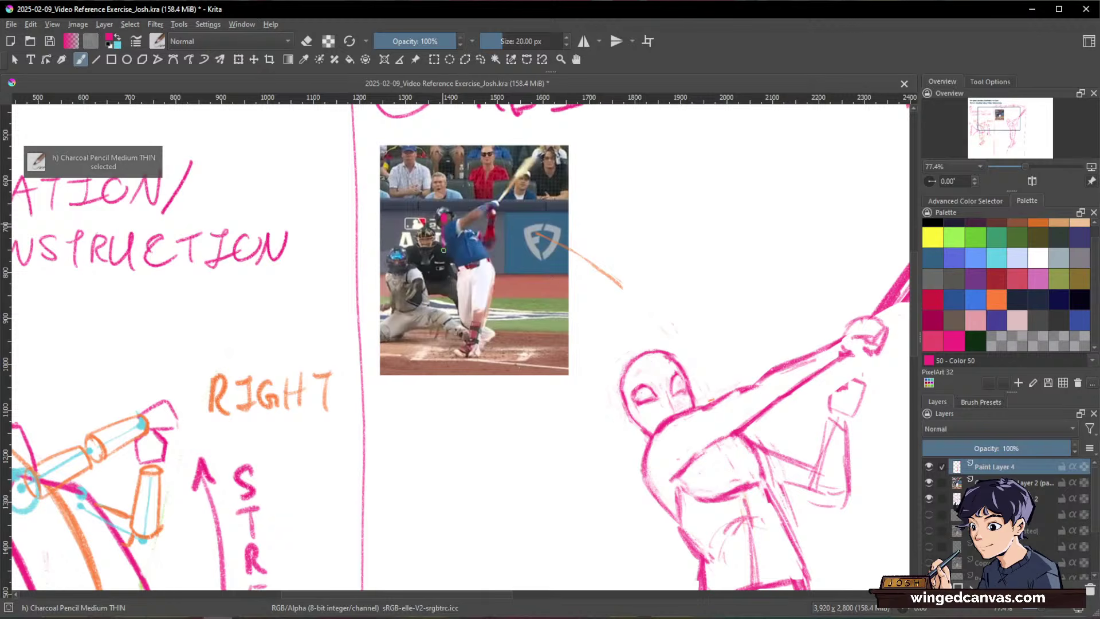
pyautogui.moveTo(444, 317)
pyautogui.mouseDown()
pyautogui.moveTo(452, 338)
pyautogui.moveTo(509, 238)
pyautogui.moveTo(527, 301)
pyautogui.mouseUp()
pyautogui.press('space')
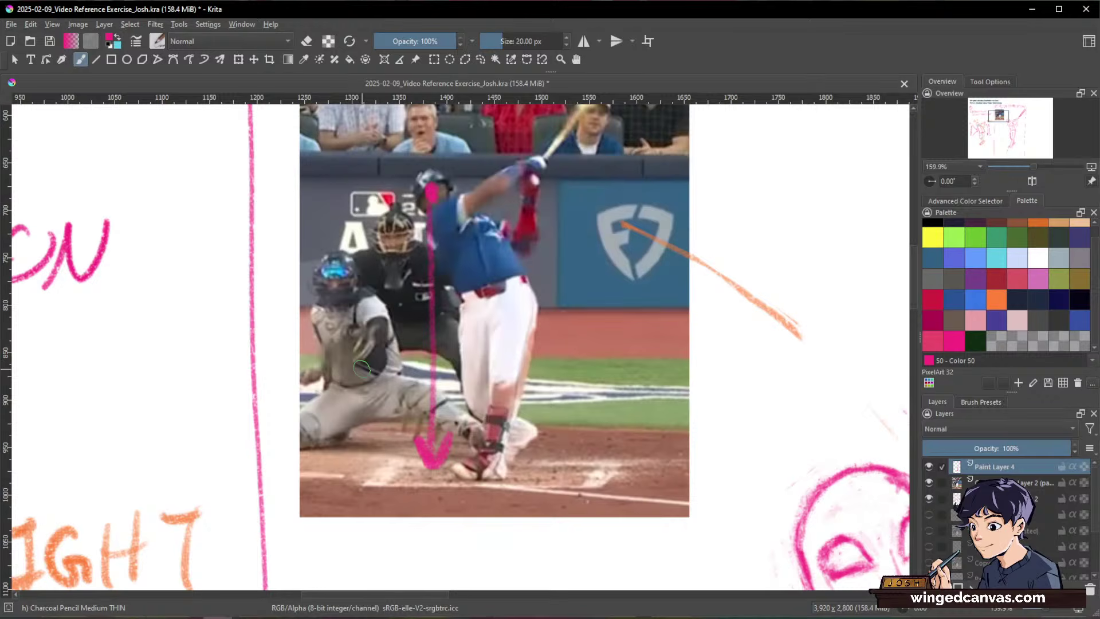
pyautogui.press('space')
pyautogui.press('space')
# Step: Redraw the torso's stretched side as a longer line from the bent arm to the hip and erase the old line inside it
pyautogui.scroll(-3, 720, 467)
pyautogui.moveTo(720, 467); pyautogui.dragTo(361, 315)
pyautogui.scroll(-2, 661, 405)
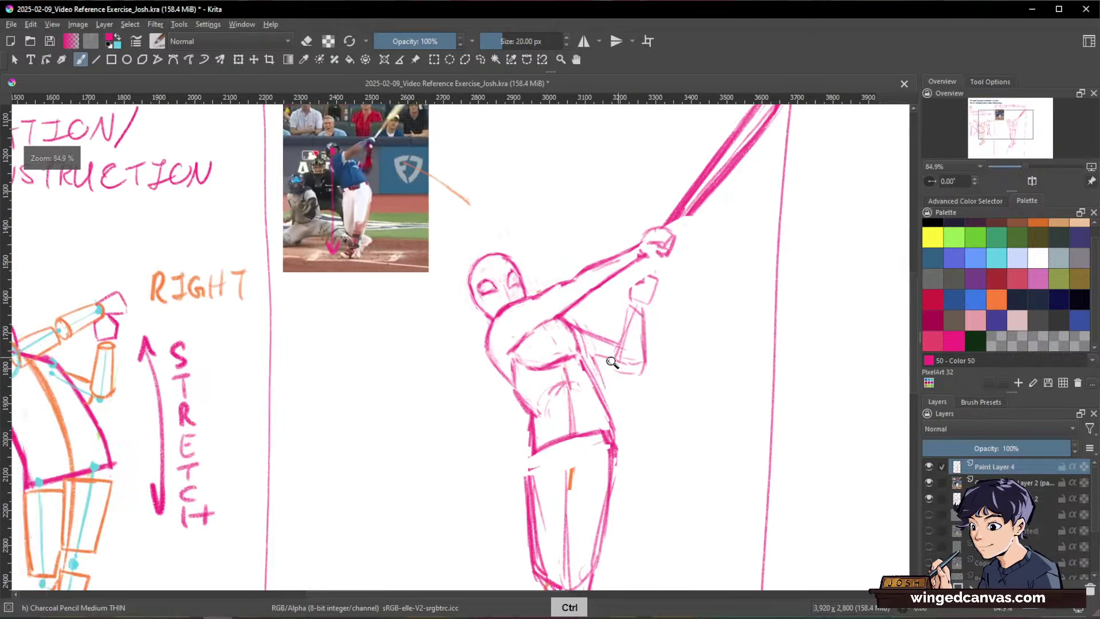
pyautogui.moveTo(661, 405); pyautogui.dragTo(607, 406)
pyautogui.press('space')
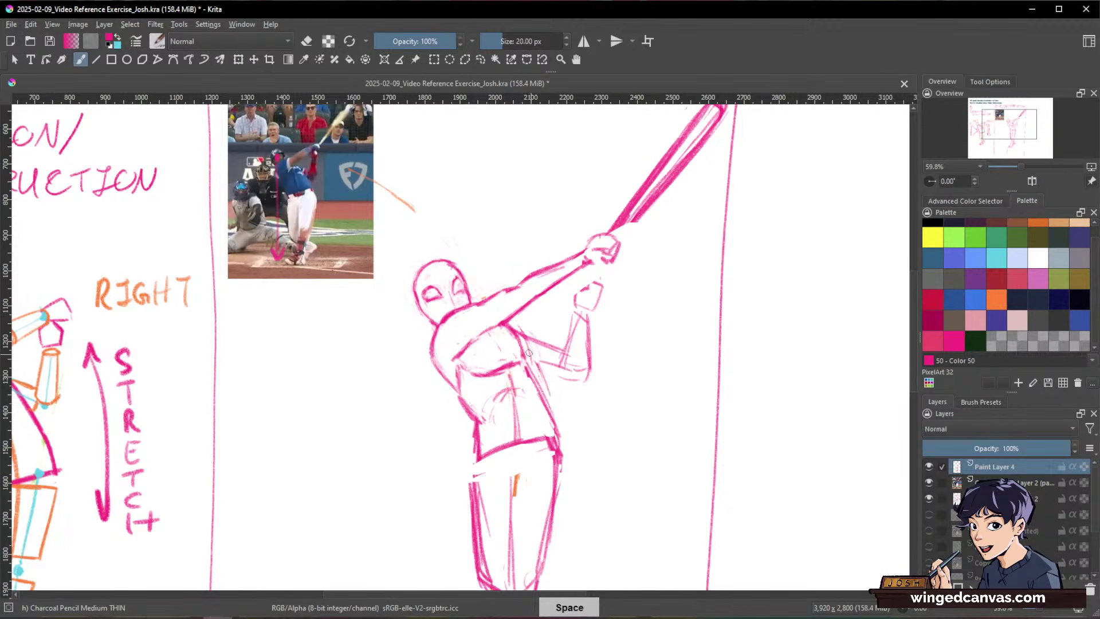
pyautogui.moveTo(521, 343); pyautogui.dragTo(568, 437)
pyautogui.press('/')
pyautogui.moveTo(533, 372); pyautogui.dragTo(547, 412)
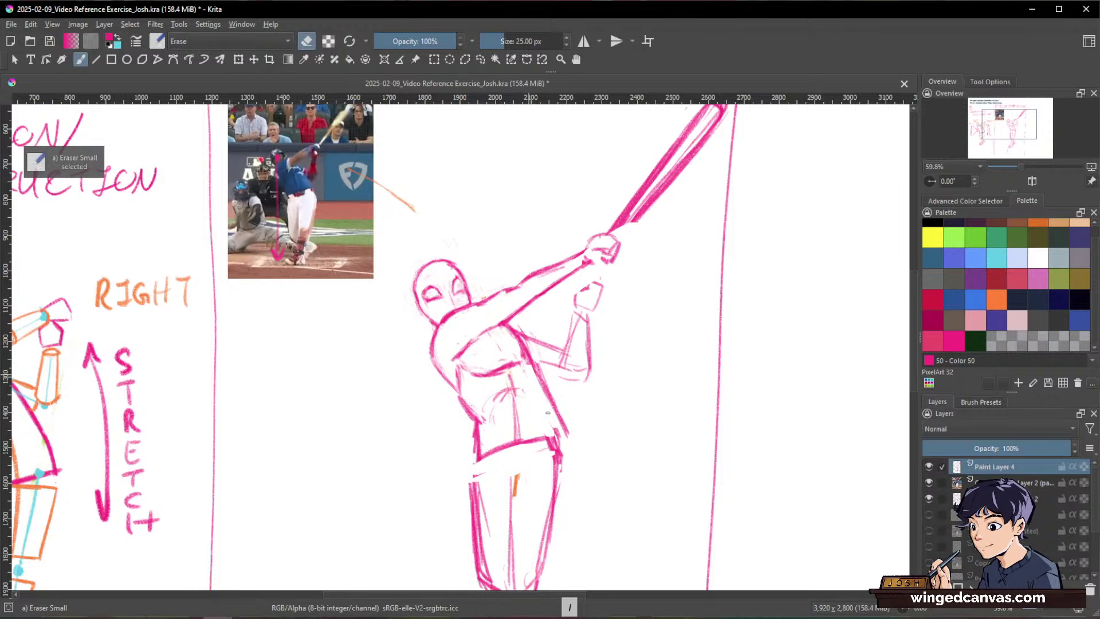
# Step: Erase the old pinched side of the torso and redraw it further inward, curving from the shoulder down to a narrower waist
pyautogui.moveTo(458, 395)
pyautogui.mouseDown()
pyautogui.moveTo(482, 451)
pyautogui.moveTo(474, 460)
pyautogui.moveTo(483, 401)
pyautogui.moveTo(458, 391)
pyautogui.moveTo(483, 409)
pyautogui.mouseUp()
pyautogui.press('/')
pyautogui.moveTo(485, 420); pyautogui.dragTo(488, 444)
pyautogui.moveTo(465, 393); pyautogui.dragTo(494, 423)
pyautogui.moveTo(441, 372); pyautogui.dragTo(474, 400)
pyautogui.press('/')
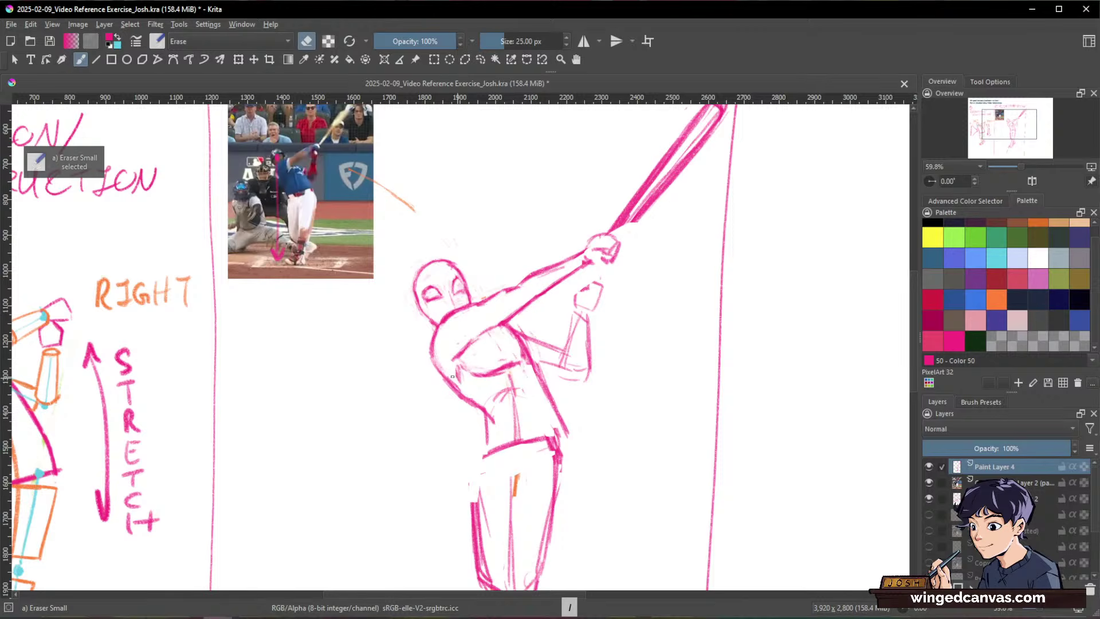
# Step: Darken the torso's pinched side and waistline and draw a new curved centre line, erasing the old centre line and rib arch
pyautogui.press('/')
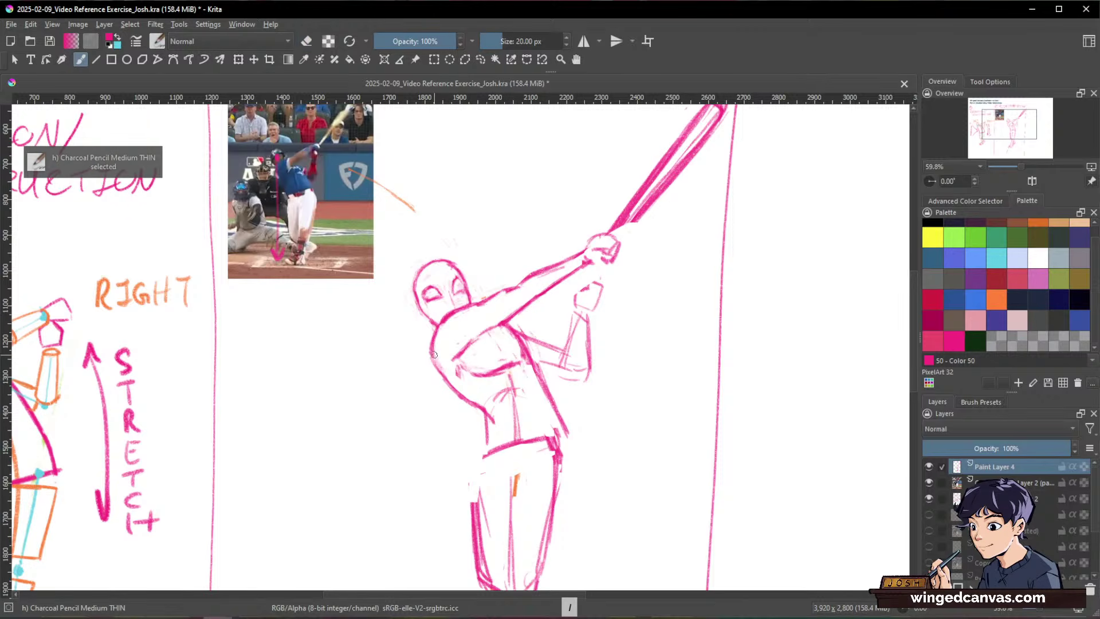
pyautogui.moveTo(437, 361)
pyautogui.mouseDown()
pyautogui.moveTo(488, 406)
pyautogui.moveTo(497, 450)
pyautogui.moveTo(537, 438)
pyautogui.mouseUp()
pyautogui.moveTo(493, 340); pyautogui.dragTo(527, 436)
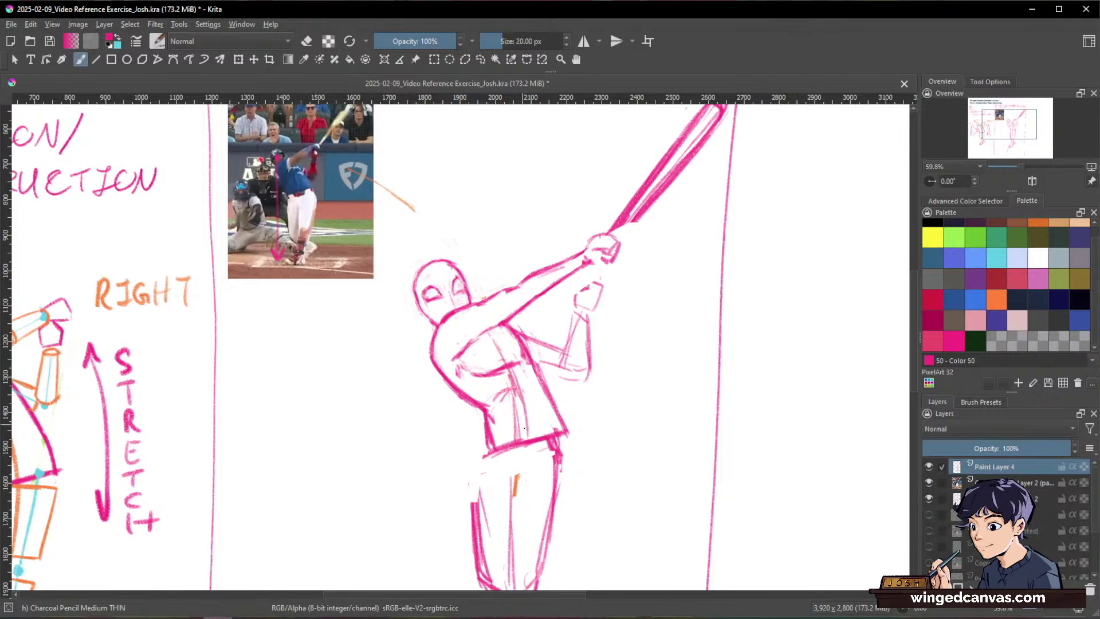
pyautogui.press('/')
pyautogui.moveTo(510, 389); pyautogui.dragTo(516, 421)
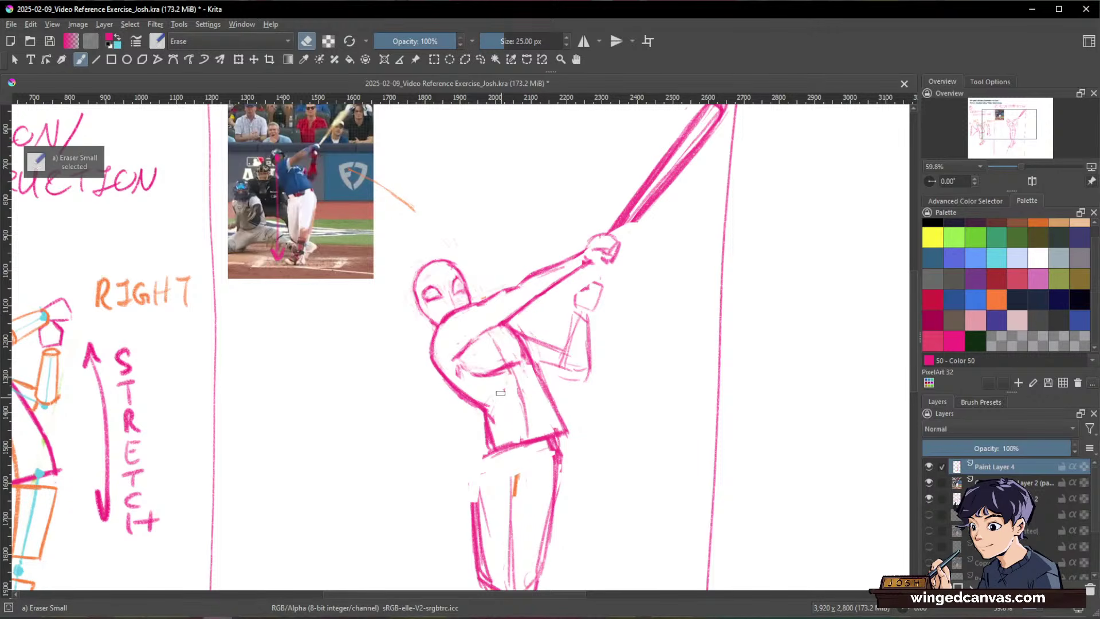
pyautogui.press('/')
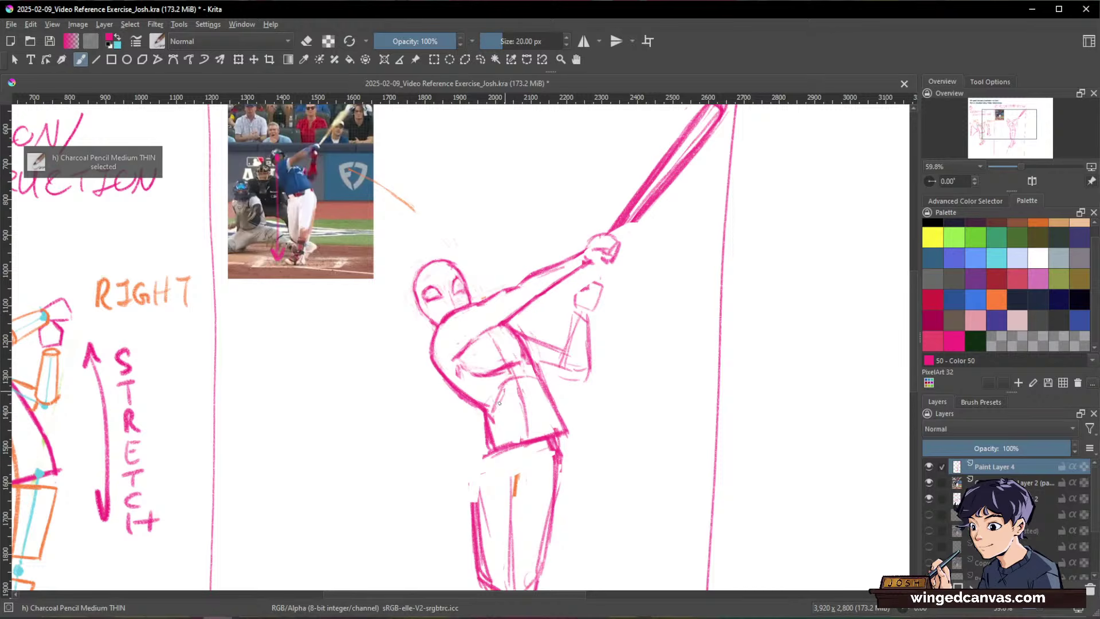
# Step: Erase the hip line, the front and middle thigh lines and the leftover orange stroke below the waist with Eraser Small
pyautogui.press('/')
pyautogui.moveTo(521, 348)
pyautogui.mouseDown()
pyautogui.moveTo(566, 438)
pyautogui.moveTo(562, 409)
pyautogui.moveTo(562, 458)
pyautogui.moveTo(538, 458)
pyautogui.moveTo(481, 567)
pyautogui.mouseUp()
pyautogui.press('/')
pyautogui.press('/')
pyautogui.press('/')
pyautogui.press('/')
pyautogui.moveTo(487, 508); pyautogui.dragTo(486, 530)
pyautogui.moveTo(616, 424); pyautogui.dragTo(622, 403)
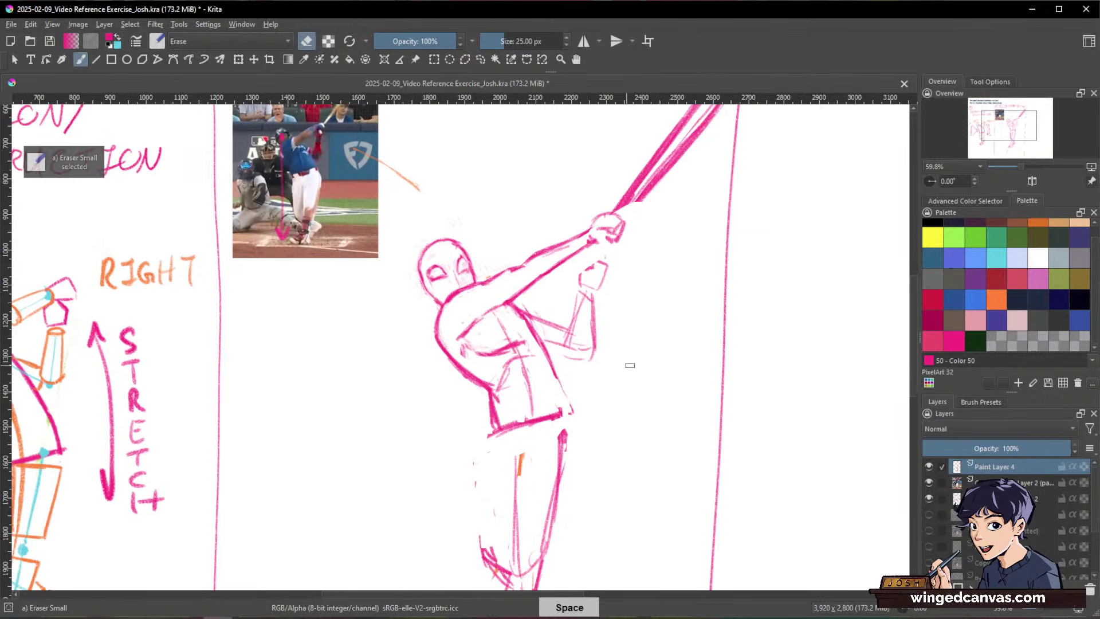
pyautogui.press('/')
pyautogui.moveTo(519, 453)
pyautogui.mouseDown()
pyautogui.moveTo(511, 536)
pyautogui.moveTo(520, 455)
pyautogui.mouseUp()
pyautogui.press('/')
pyautogui.moveTo(659, 359); pyautogui.dragTo(648, 329)
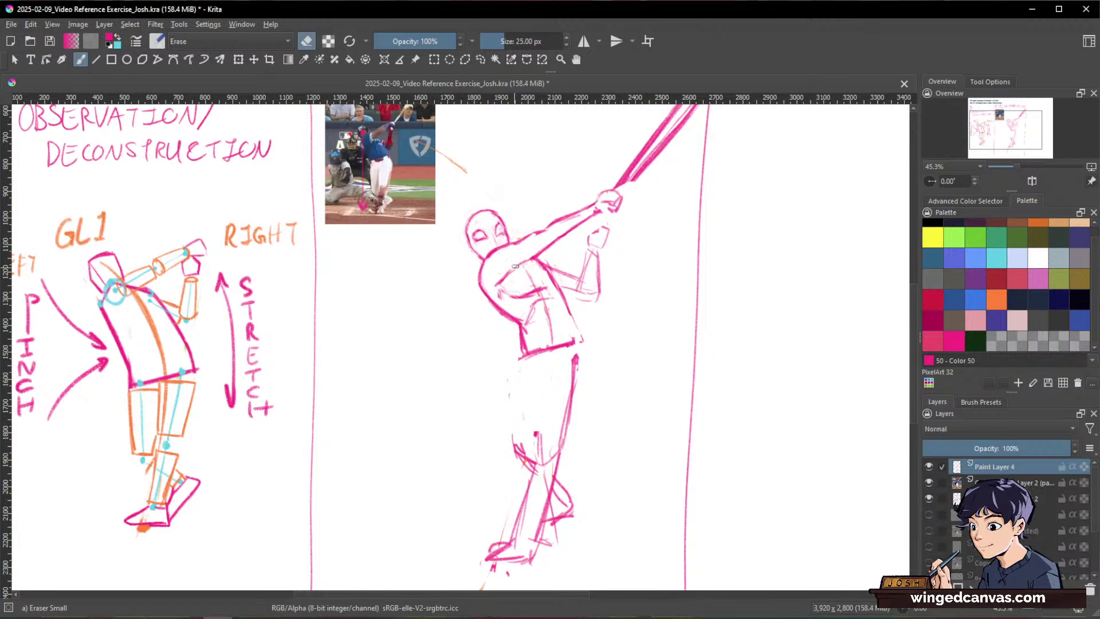
# Step: Darken the lower edge of the batter's extended arm with Charcoal Pencil Medium THIN
pyautogui.press('/')
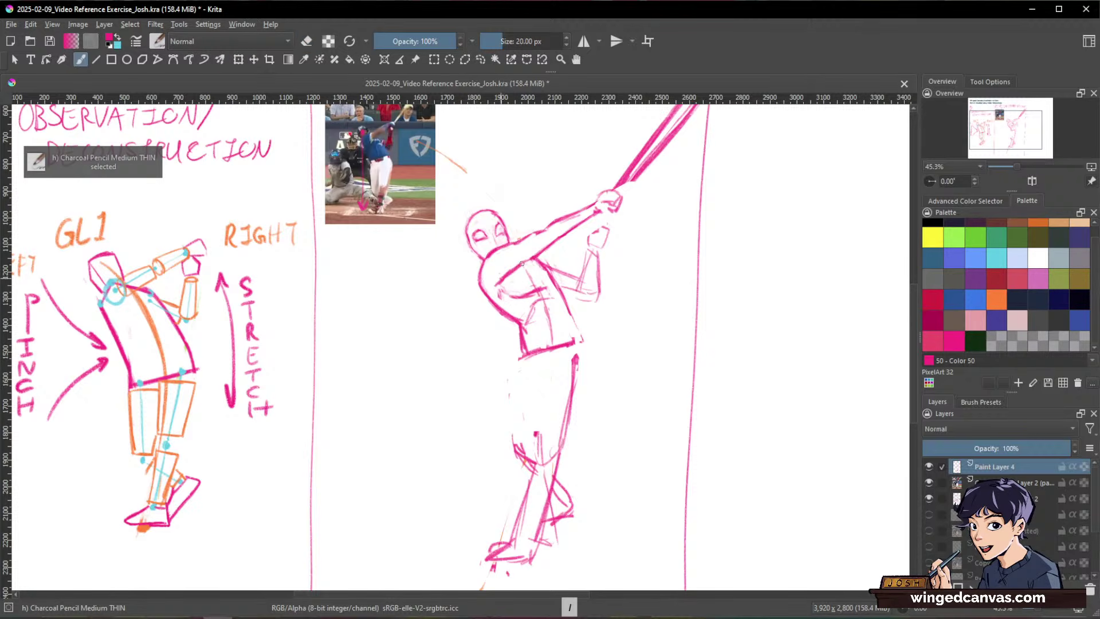
pyautogui.moveTo(551, 243); pyautogui.dragTo(602, 206)
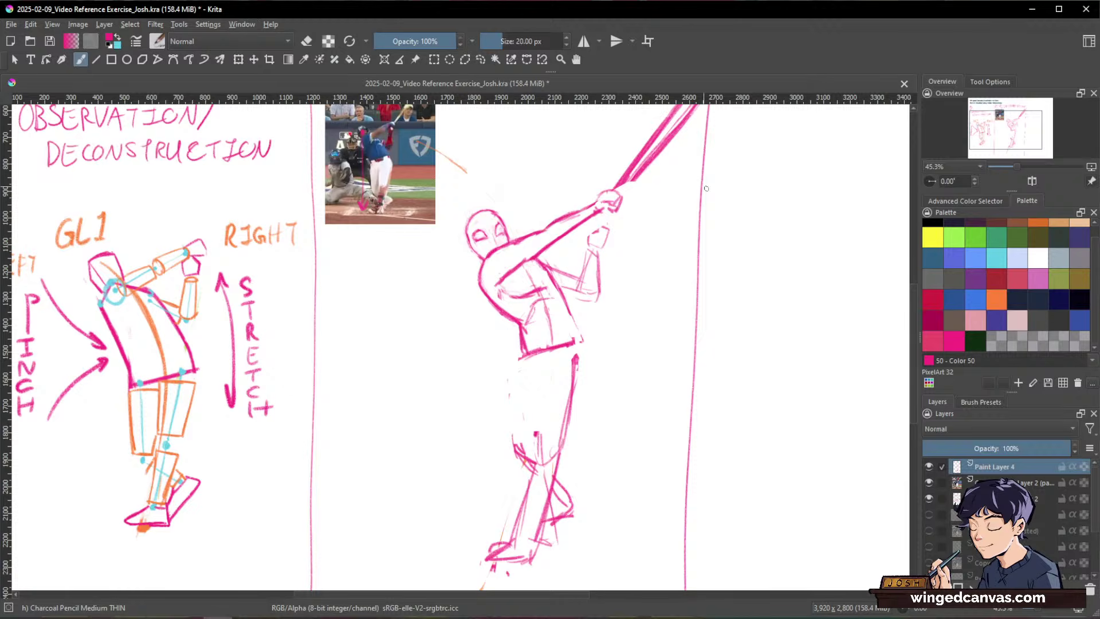
pyautogui.moveTo(503, 247); pyautogui.dragTo(491, 239)
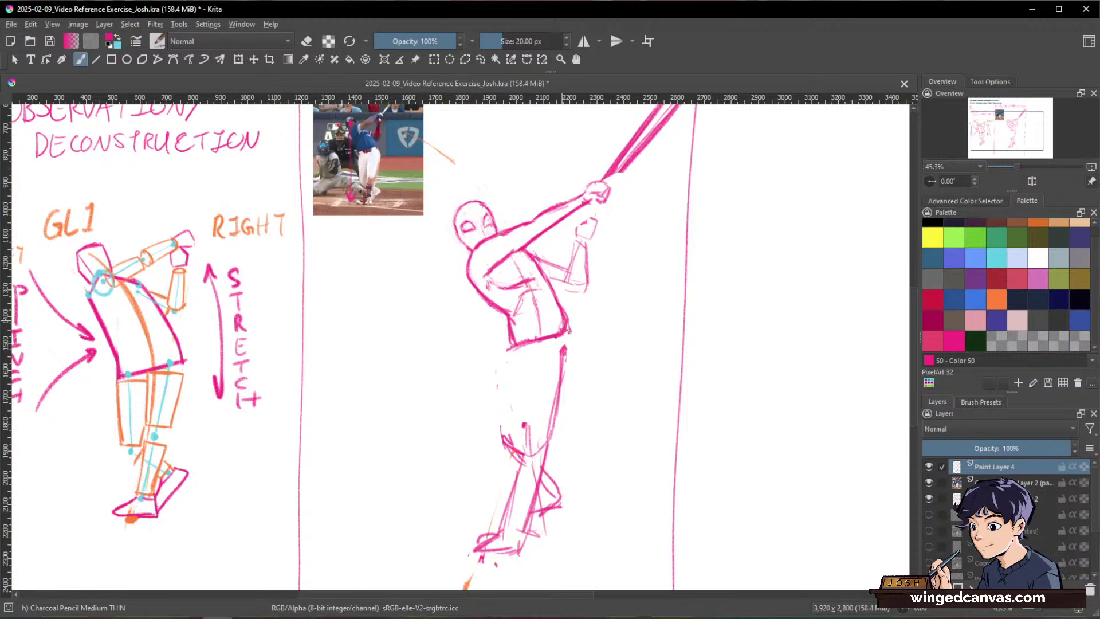
# Step: Redraw the hips and thighs with a fuller outer curve, angled waistband and front thigh lines, erasing the old waistline and knee strokes
pyautogui.moveTo(570, 332)
pyautogui.mouseDown()
pyautogui.moveTo(574, 367)
pyautogui.moveTo(524, 540)
pyautogui.mouseUp()
pyautogui.press('/')
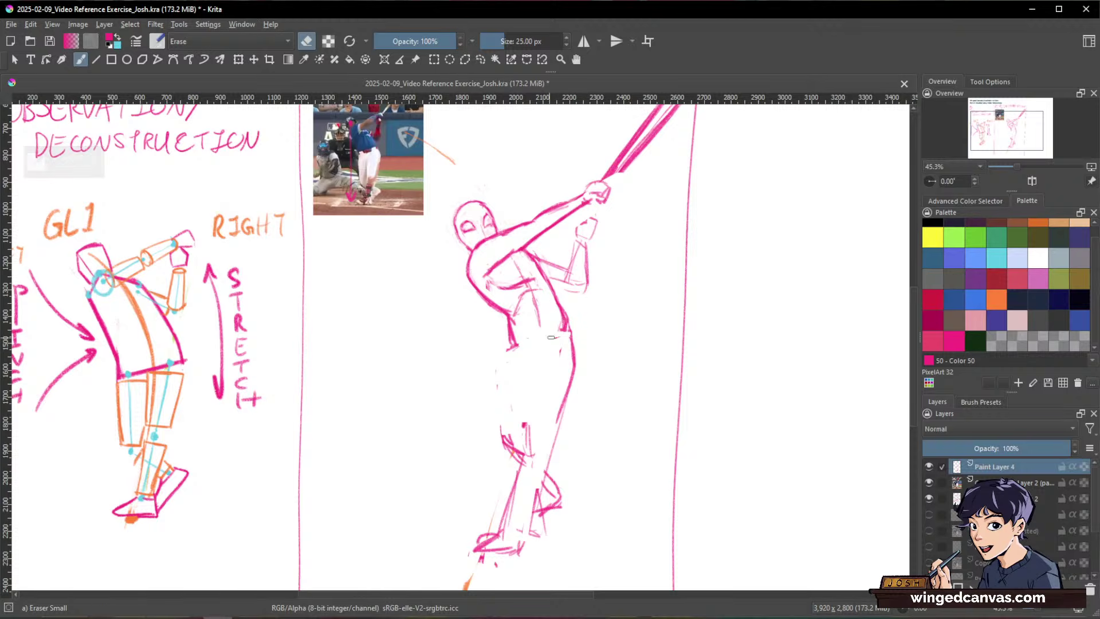
pyautogui.press('/')
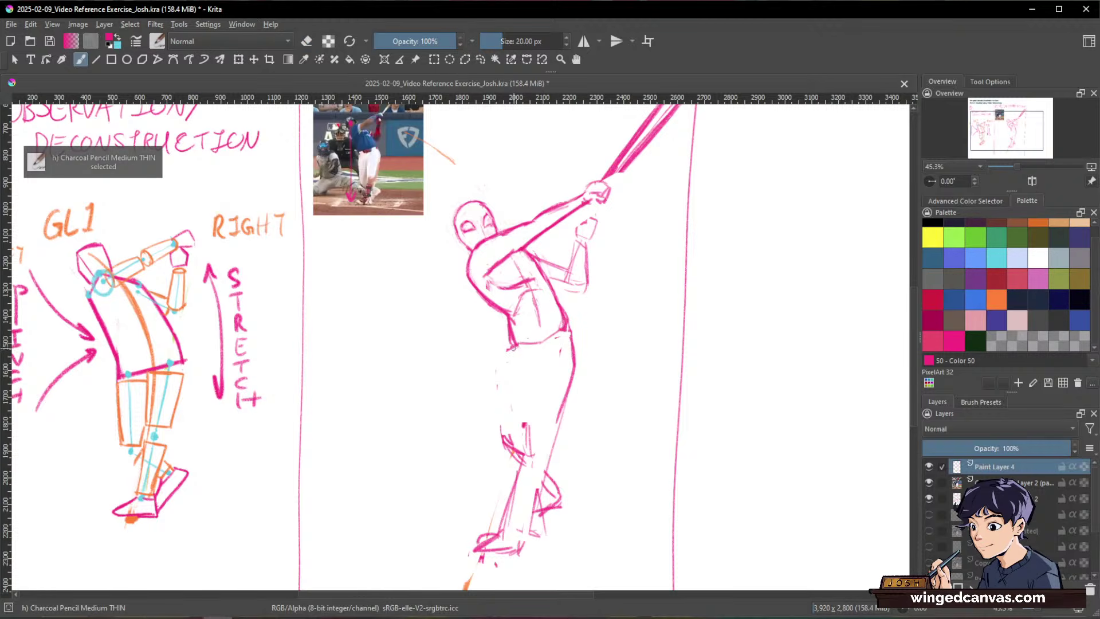
pyautogui.moveTo(523, 351)
pyautogui.mouseDown()
pyautogui.moveTo(542, 376)
pyautogui.moveTo(540, 364)
pyautogui.moveTo(540, 394)
pyautogui.mouseUp()
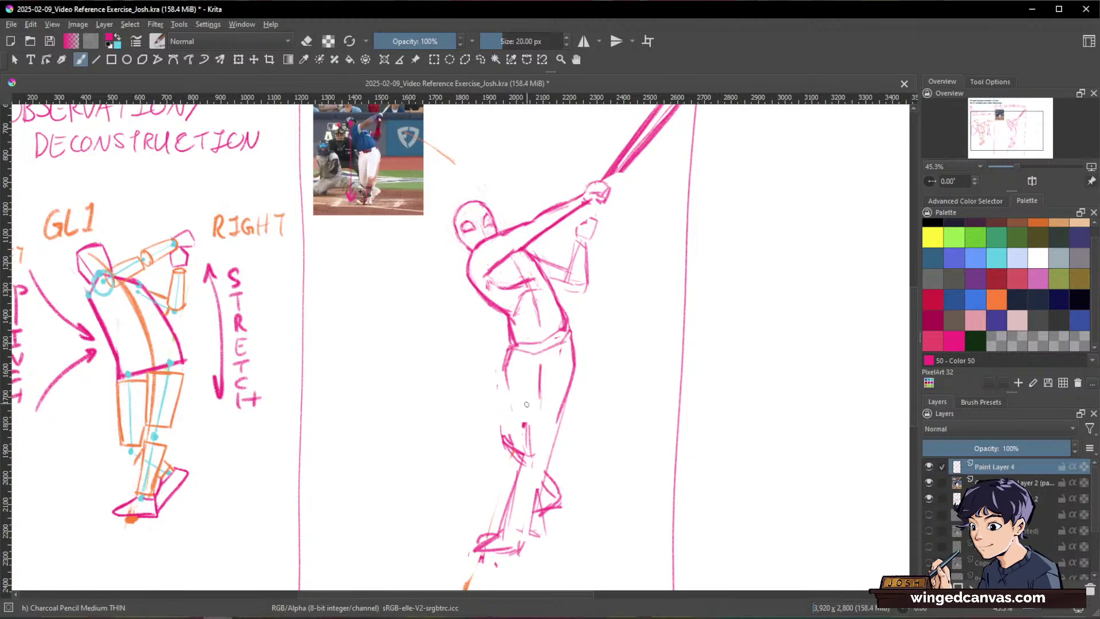
pyautogui.moveTo(507, 380); pyautogui.dragTo(508, 458)
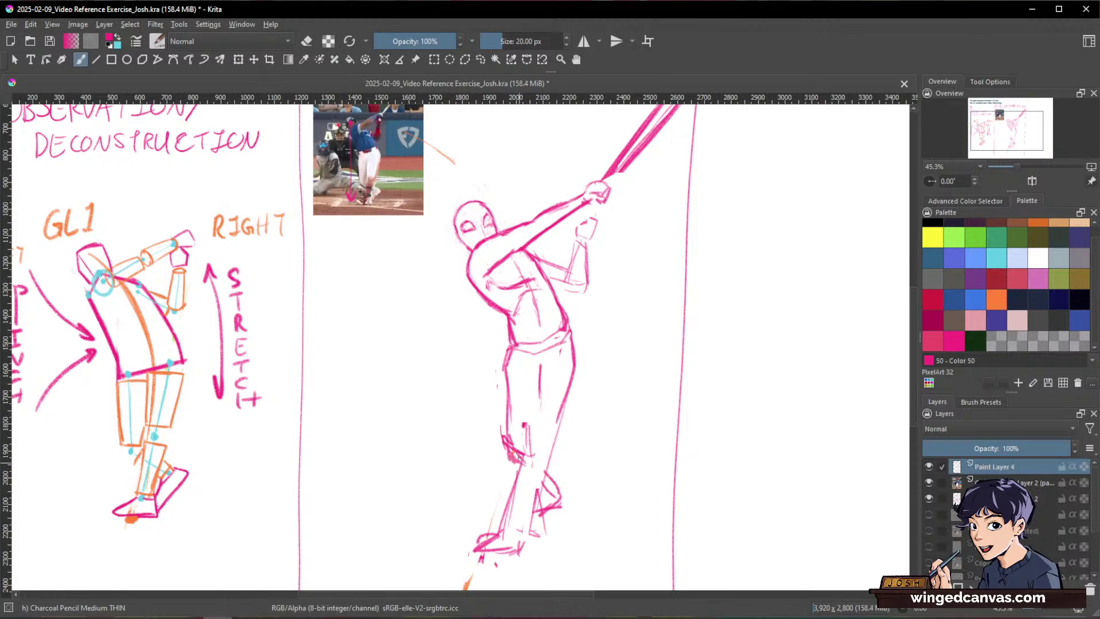
pyautogui.press('e')
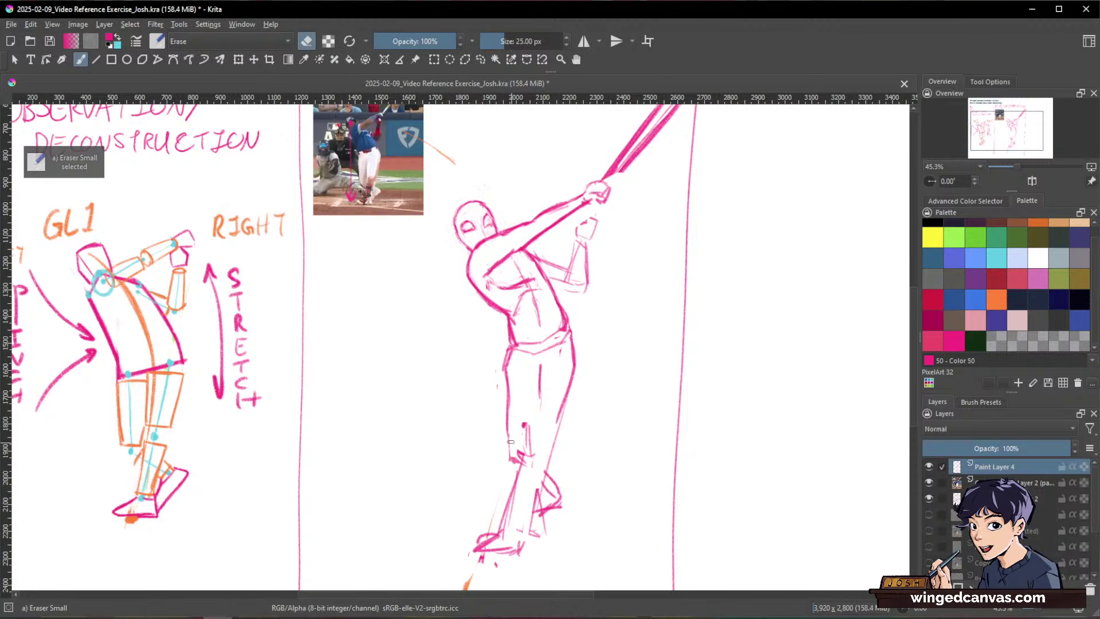
pyautogui.press('e')
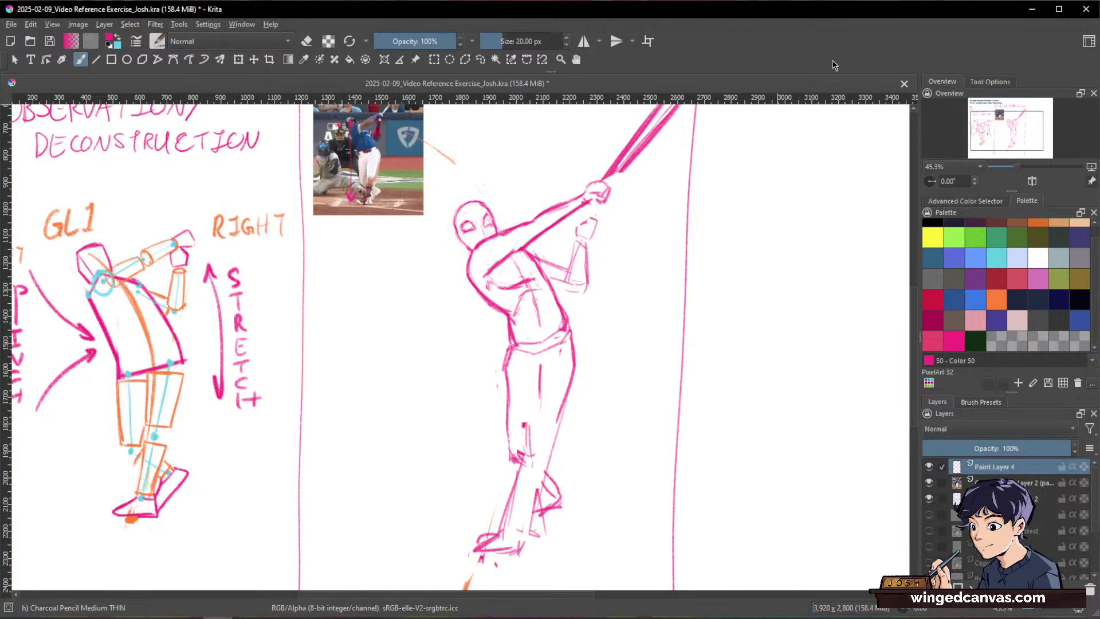
# Step: Darken both edges of the bent arm's upper arm and erase the old forearm strokes crossing it at the elbow
pyautogui.moveTo(635, 234); pyautogui.dragTo(628, 257)
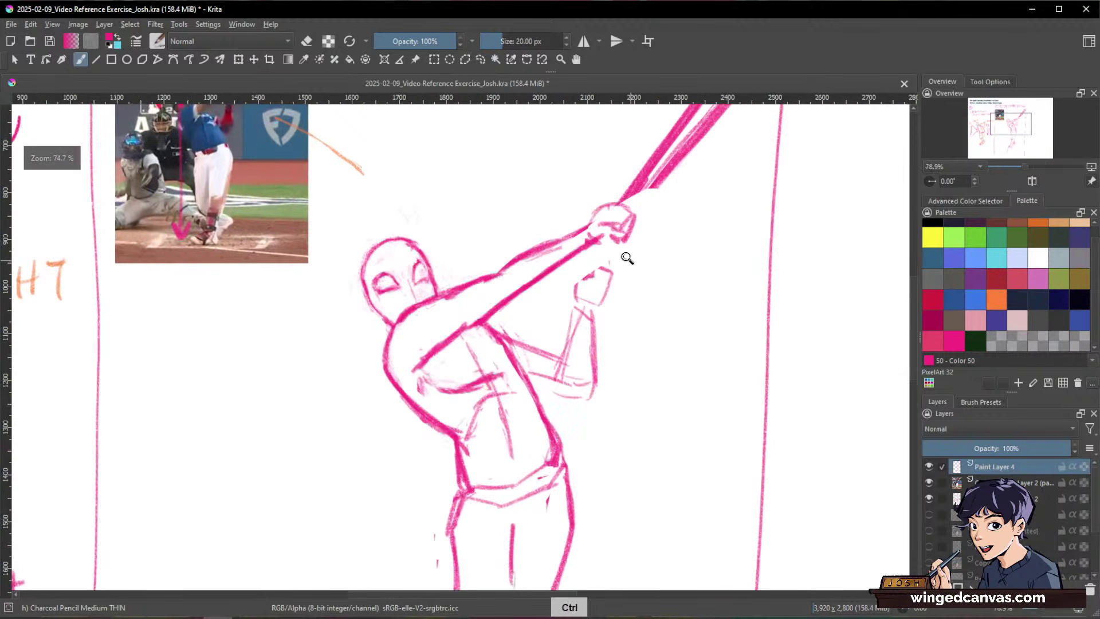
pyautogui.moveTo(575, 280); pyautogui.dragTo(599, 349)
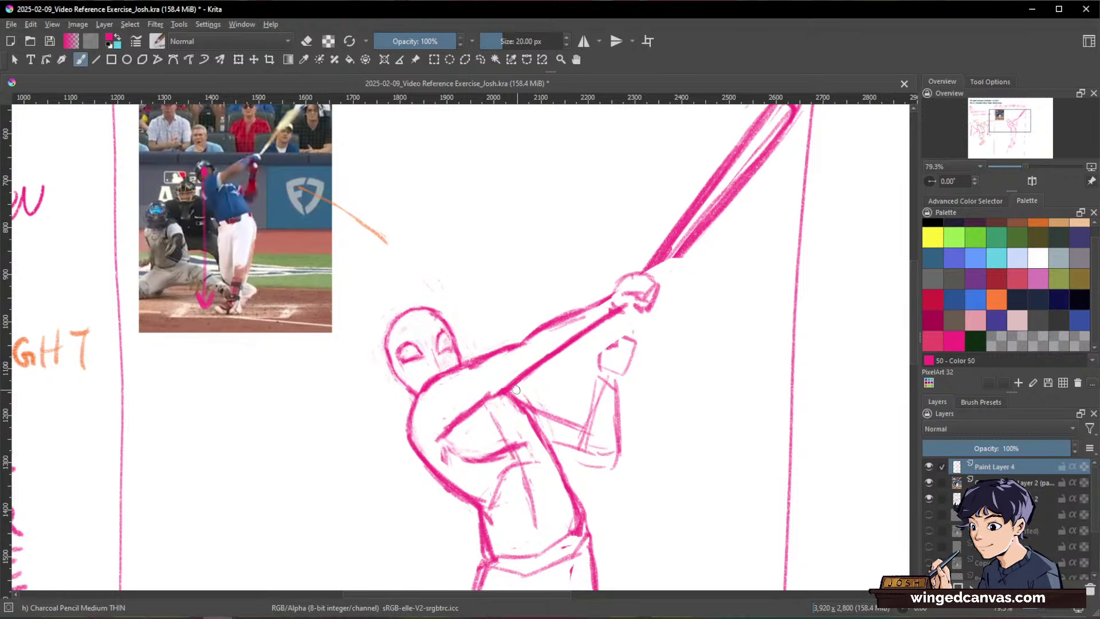
pyautogui.press('e')
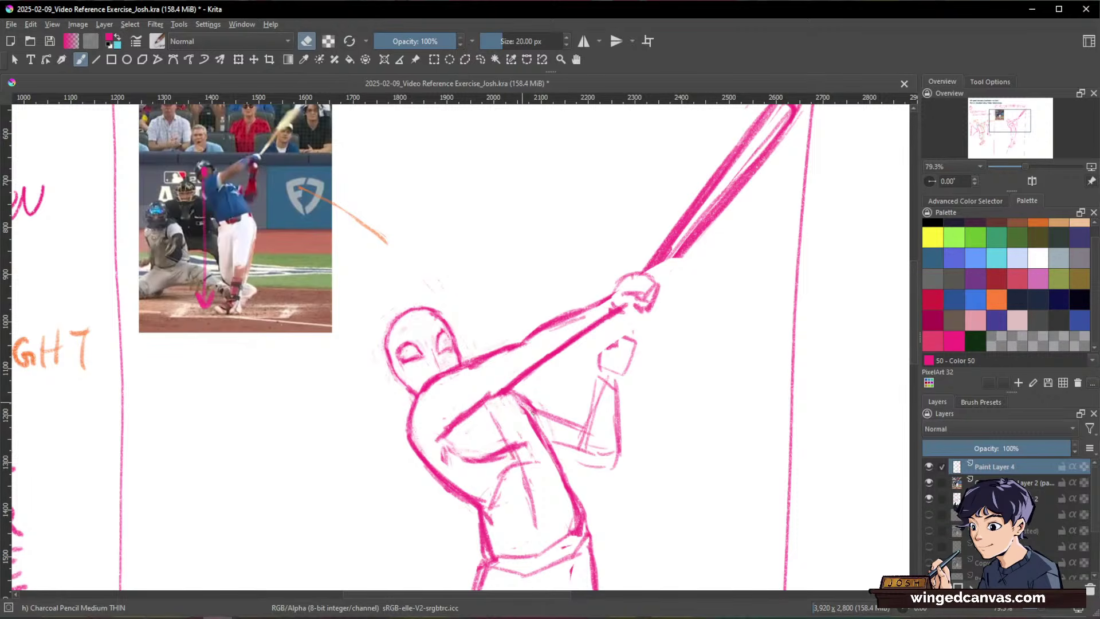
pyautogui.press('e')
pyautogui.press('e')
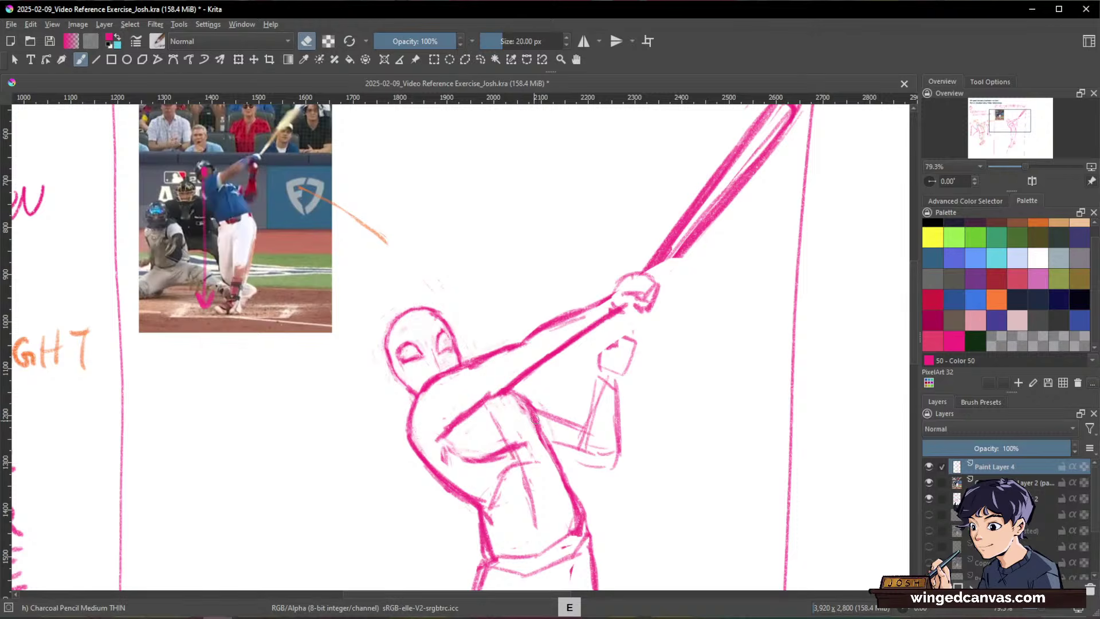
pyautogui.press('e')
pyautogui.press('e')
pyautogui.press('e')
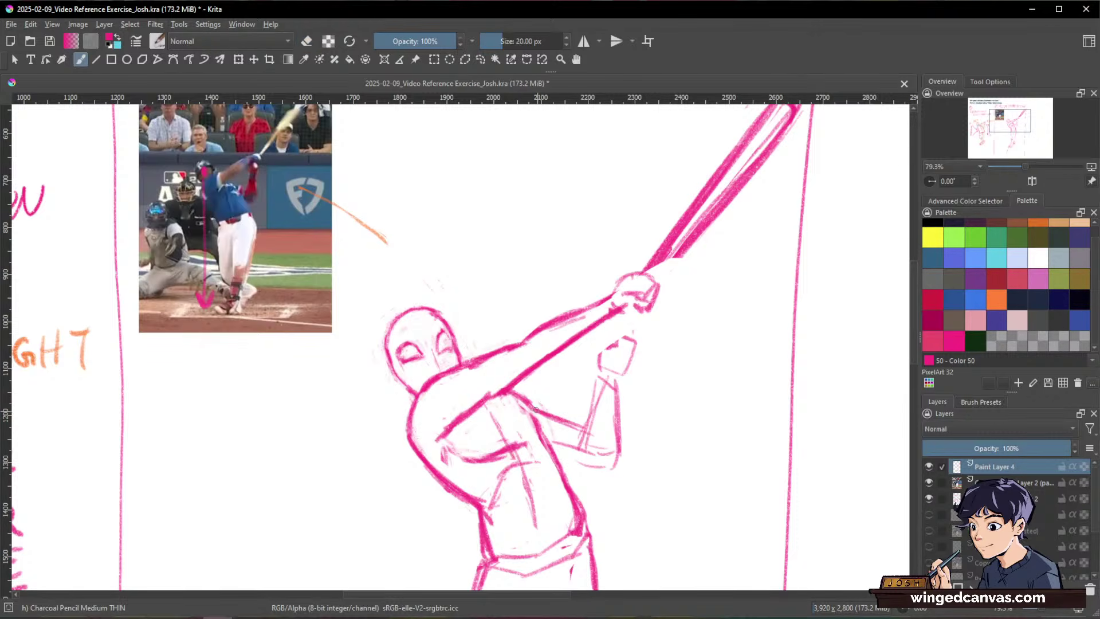
pyautogui.moveTo(547, 453); pyautogui.dragTo(592, 462)
pyautogui.press('e')
pyautogui.moveTo(597, 415); pyautogui.dragTo(580, 450)
pyautogui.moveTo(601, 379)
pyautogui.mouseDown()
pyautogui.moveTo(590, 429)
pyautogui.moveTo(588, 407)
pyautogui.moveTo(566, 443)
pyautogui.moveTo(578, 444)
pyautogui.moveTo(614, 394)
pyautogui.moveTo(570, 433)
pyautogui.moveTo(579, 465)
pyautogui.moveTo(567, 466)
pyautogui.moveTo(597, 463)
pyautogui.moveTo(550, 454)
pyautogui.moveTo(610, 452)
pyautogui.moveTo(582, 464)
pyautogui.moveTo(551, 453)
pyautogui.moveTo(595, 463)
pyautogui.mouseUp()
pyautogui.press('e')
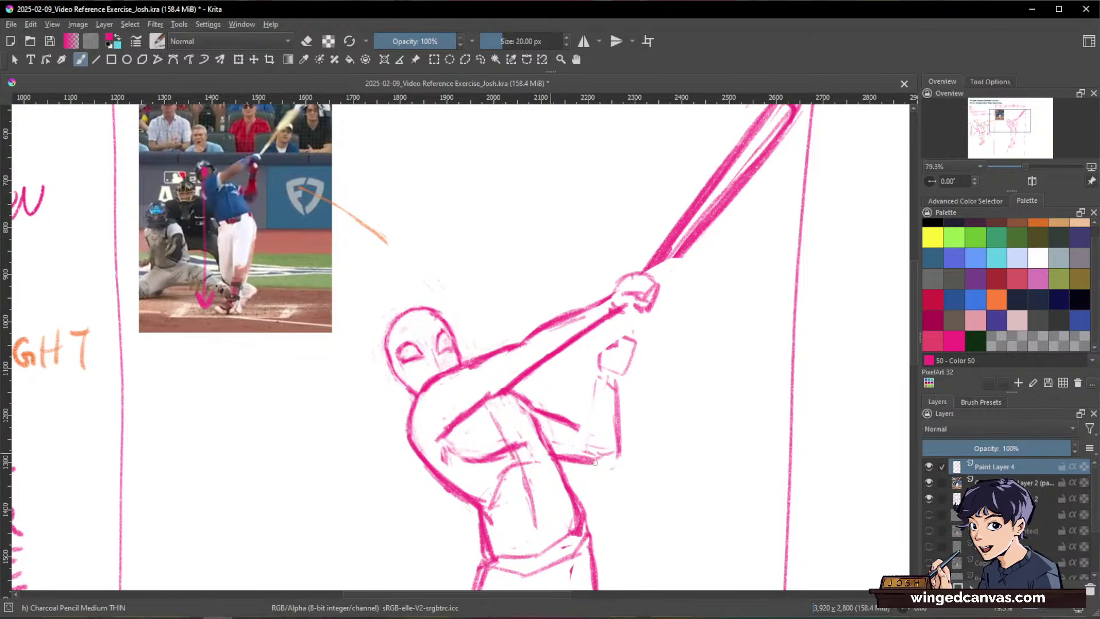
# Step: Sketch the second hand directly beneath the hand gripping the bat, and erase the old lower hand and forearm
pyautogui.press('space')
pyautogui.moveTo(625, 320); pyautogui.dragTo(617, 345)
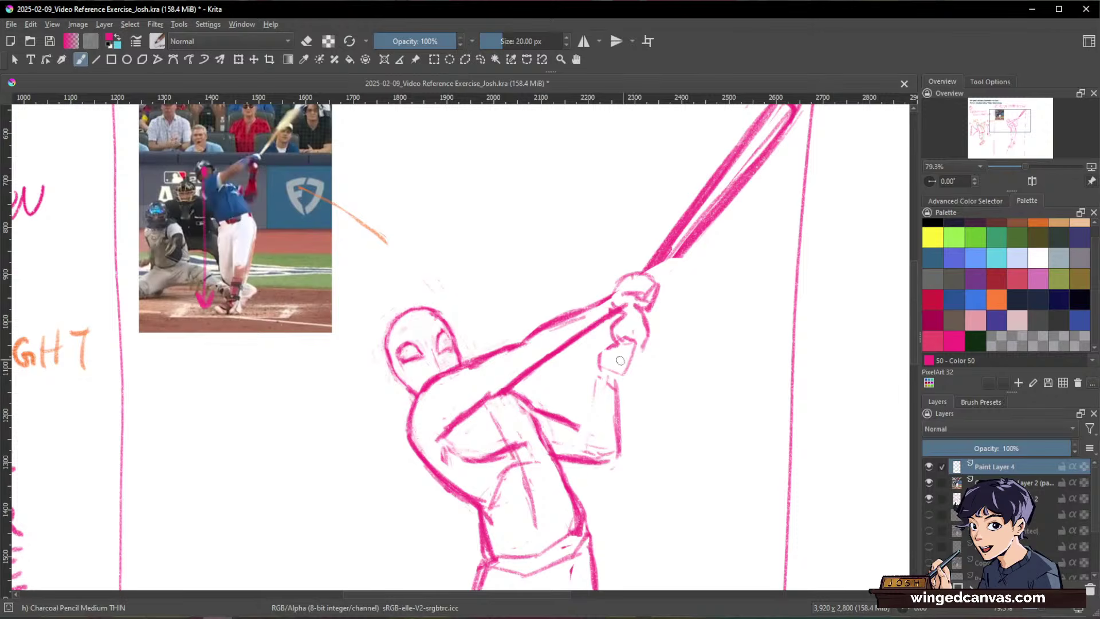
pyautogui.press('/')
pyautogui.moveTo(609, 347)
pyautogui.mouseDown()
pyautogui.moveTo(600, 362)
pyautogui.moveTo(617, 370)
pyautogui.moveTo(619, 418)
pyautogui.mouseUp()
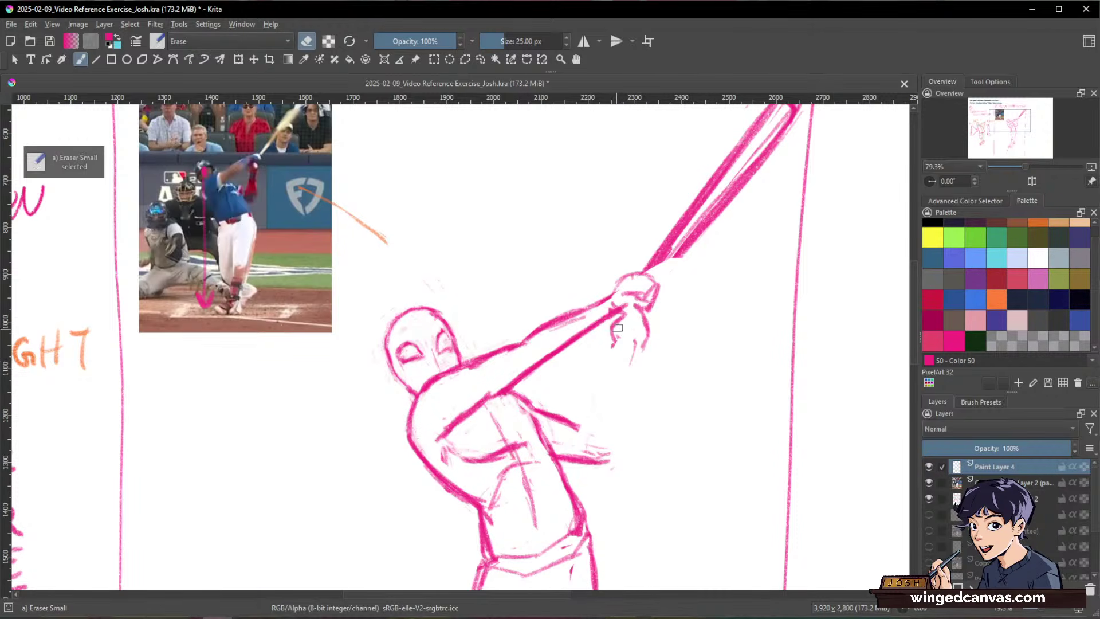
# Step: Close the second hand's outline and draw a longer forearm from it down to the bent elbow
pyautogui.press('/')
pyautogui.moveTo(623, 311)
pyautogui.mouseDown()
pyautogui.moveTo(605, 334)
pyautogui.moveTo(621, 351)
pyautogui.moveTo(646, 326)
pyautogui.moveTo(628, 361)
pyautogui.moveTo(613, 363)
pyautogui.moveTo(599, 407)
pyautogui.mouseUp()
pyautogui.moveTo(615, 352); pyautogui.dragTo(594, 418)
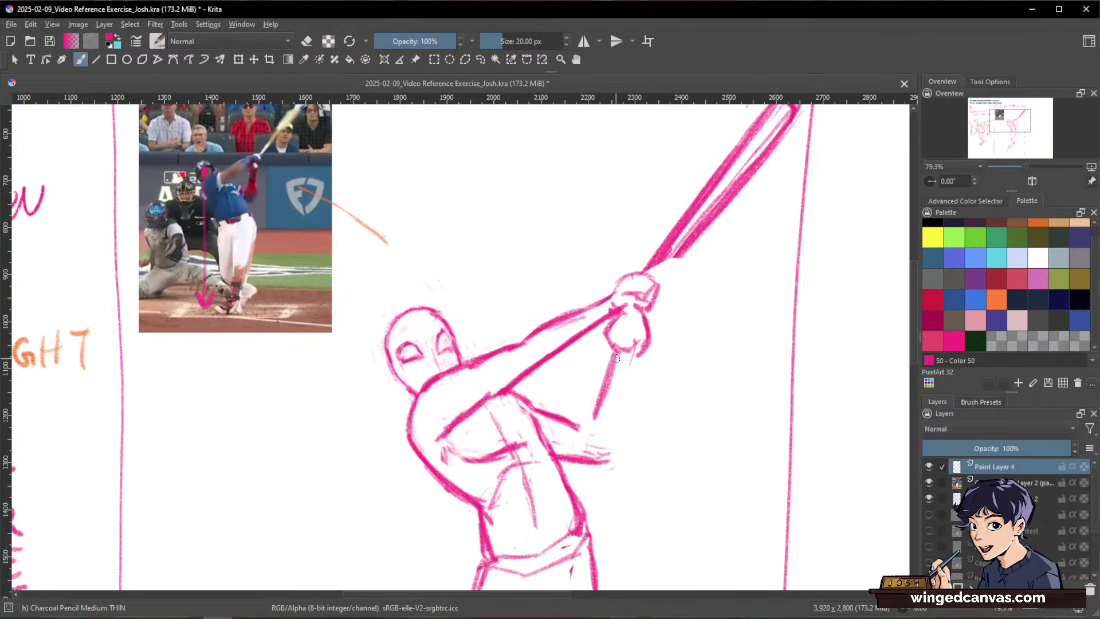
pyautogui.moveTo(616, 352)
pyautogui.mouseDown()
pyautogui.moveTo(607, 403)
pyautogui.moveTo(632, 372)
pyautogui.moveTo(627, 445)
pyautogui.mouseUp()
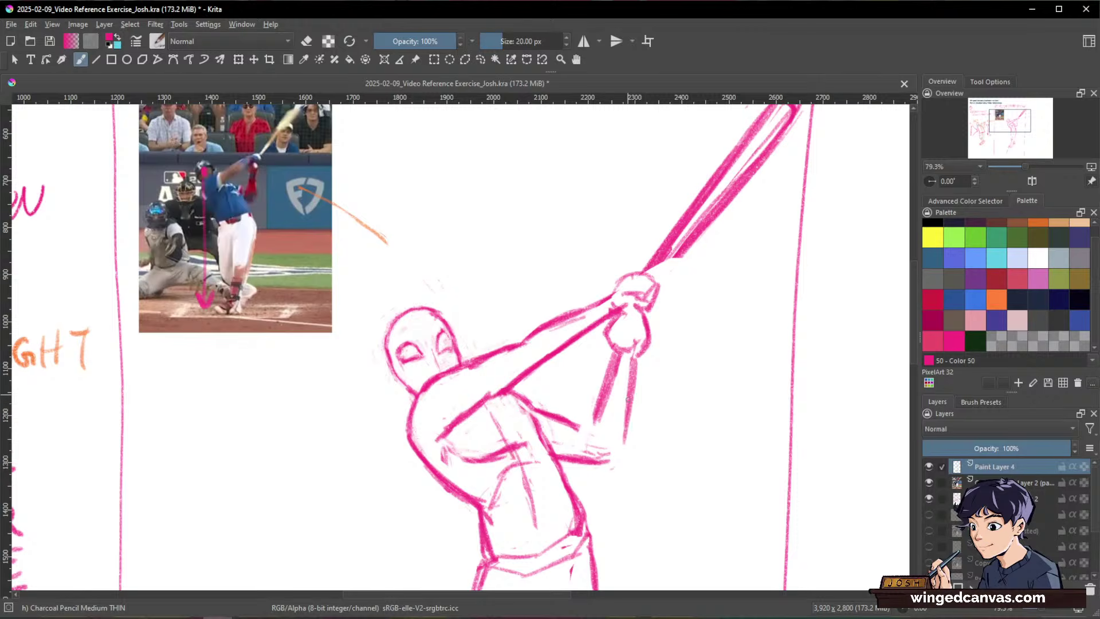
pyautogui.moveTo(629, 398); pyautogui.dragTo(618, 457)
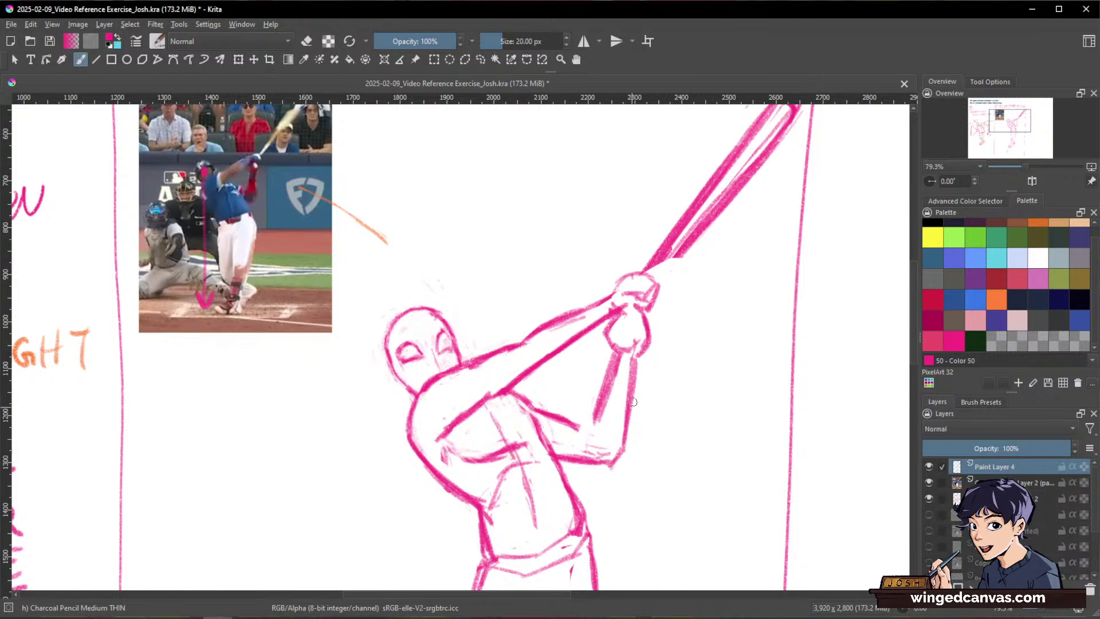
pyautogui.moveTo(632, 410); pyautogui.dragTo(613, 467)
# Step: Trim the bent forearm's rough edges with Eraser Small and extend the upper arm's top line to meet the forearm
pyautogui.press('/')
pyautogui.moveTo(626, 391); pyautogui.dragTo(624, 427)
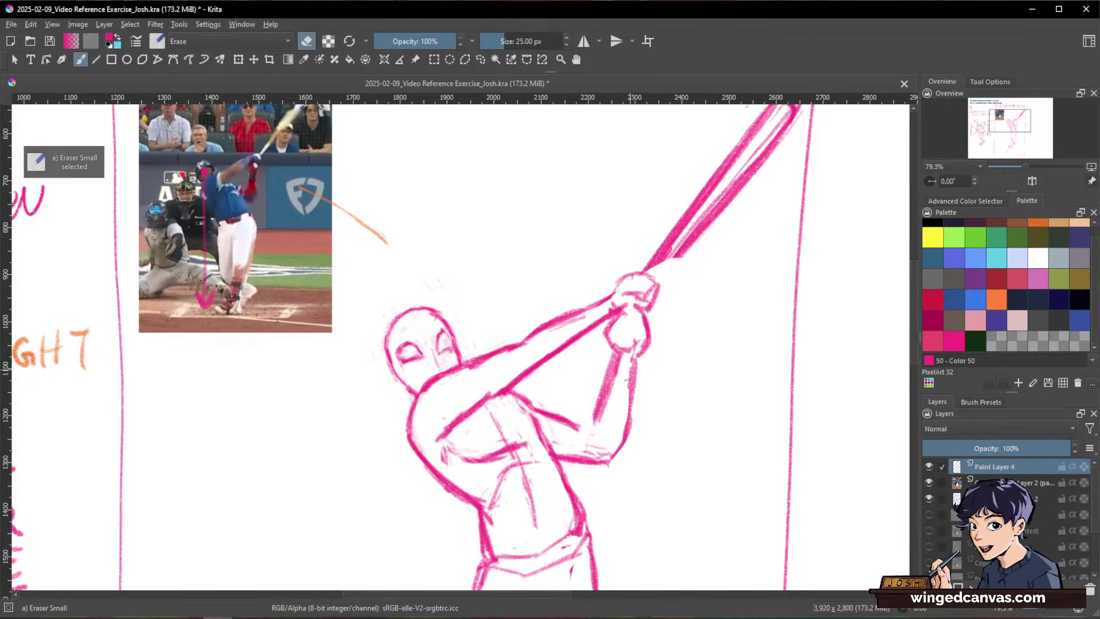
pyautogui.moveTo(611, 355); pyautogui.dragTo(598, 435)
pyautogui.press('/')
pyautogui.moveTo(532, 408)
pyautogui.mouseDown()
pyautogui.moveTo(582, 420)
pyautogui.moveTo(556, 419)
pyautogui.moveTo(588, 432)
pyautogui.mouseUp()
# Step: Clean up the bat by thinning its thick sides, carrying the handle into the hands and rounding its far tip
pyautogui.moveTo(781, 307); pyautogui.dragTo(766, 268)
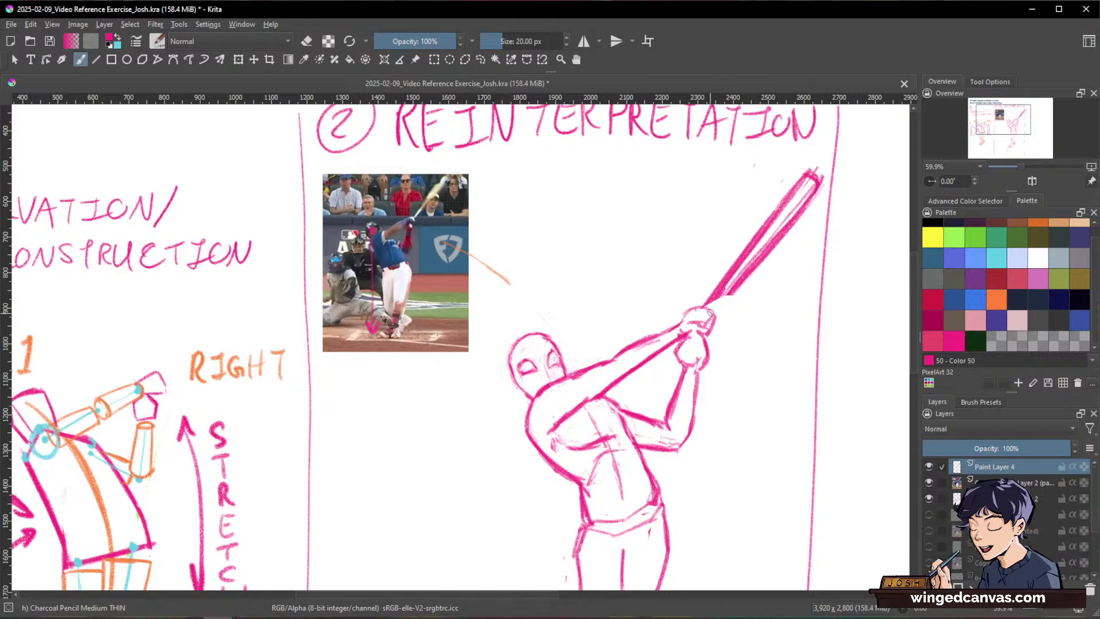
pyautogui.press('e')
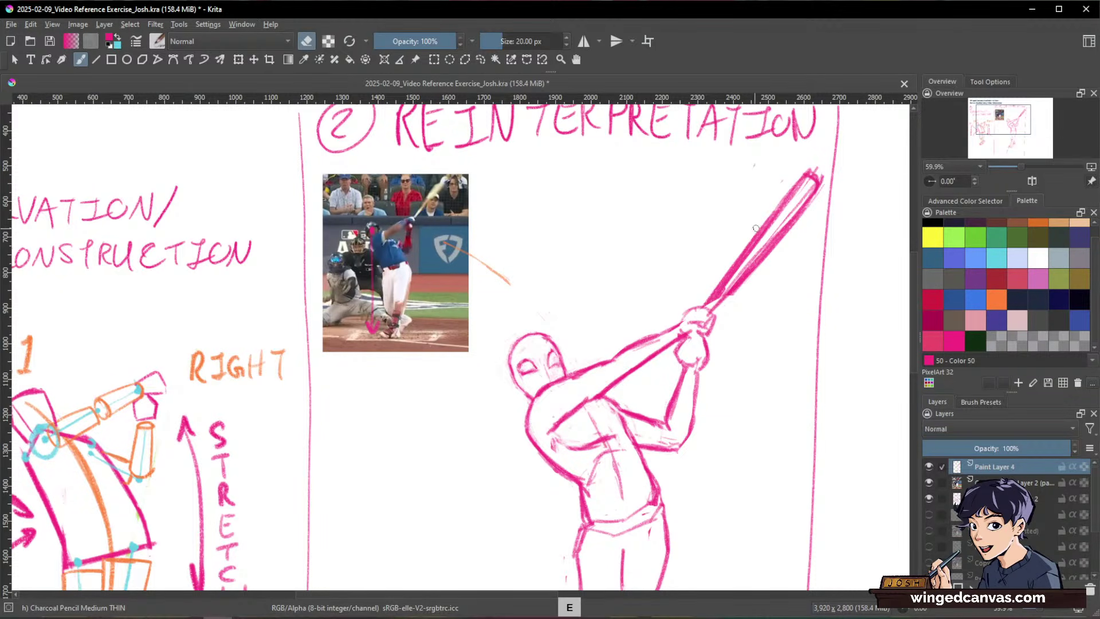
pyautogui.moveTo(713, 306)
pyautogui.mouseDown()
pyautogui.moveTo(807, 182)
pyautogui.moveTo(759, 245)
pyautogui.moveTo(823, 187)
pyautogui.moveTo(689, 327)
pyautogui.moveTo(771, 214)
pyautogui.mouseUp()
pyautogui.press('e')
pyautogui.press('e')
pyautogui.press('e')
pyautogui.press('e')
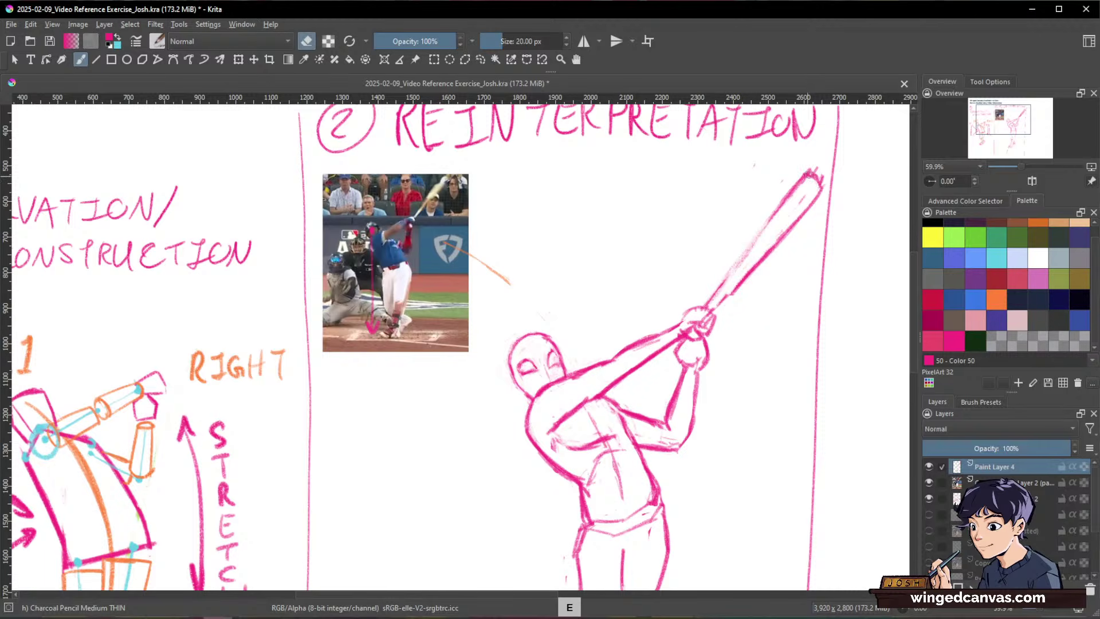
pyautogui.moveTo(803, 171); pyautogui.dragTo(822, 177)
pyautogui.press('e')
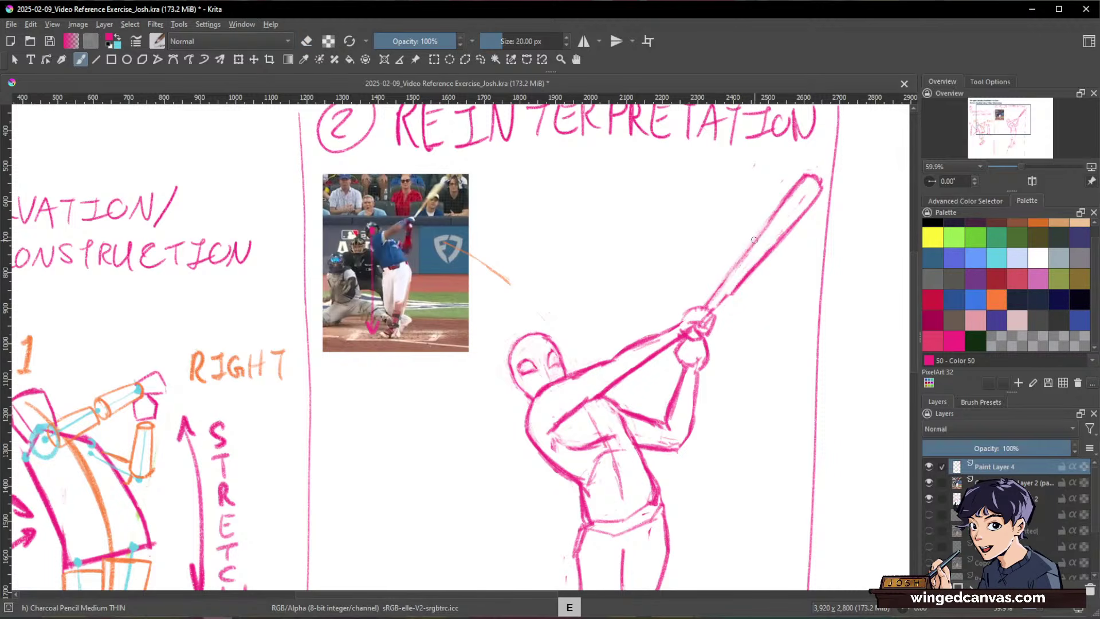
# Step: Erase the knees, lower legs and front foot below the mid-thighs with Eraser Small
pyautogui.press('space')
pyautogui.moveTo(786, 380); pyautogui.dragTo(646, 295)
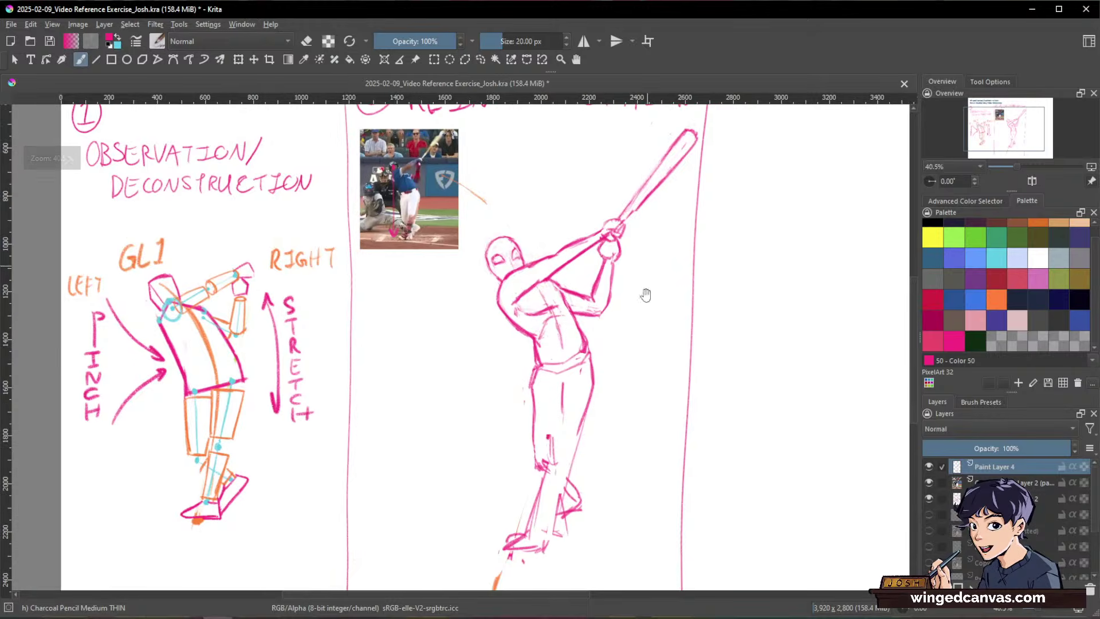
pyautogui.press('space')
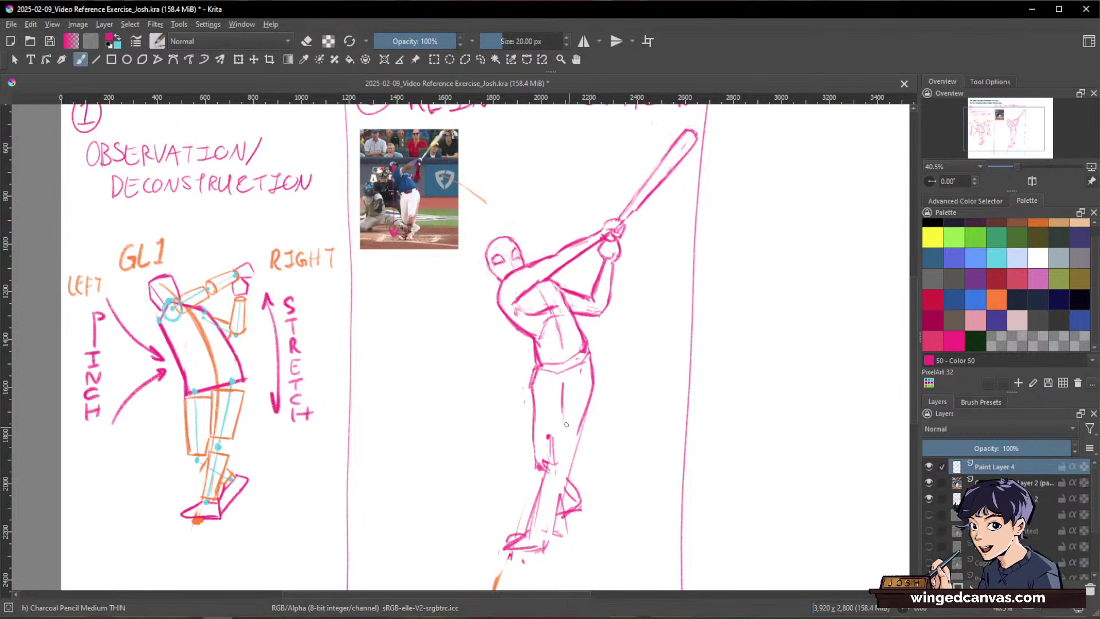
pyautogui.press('space')
pyautogui.press('space')
pyautogui.press('/')
pyautogui.moveTo(522, 552)
pyautogui.mouseDown()
pyautogui.moveTo(521, 515)
pyautogui.moveTo(508, 556)
pyautogui.moveTo(535, 527)
pyautogui.mouseUp()
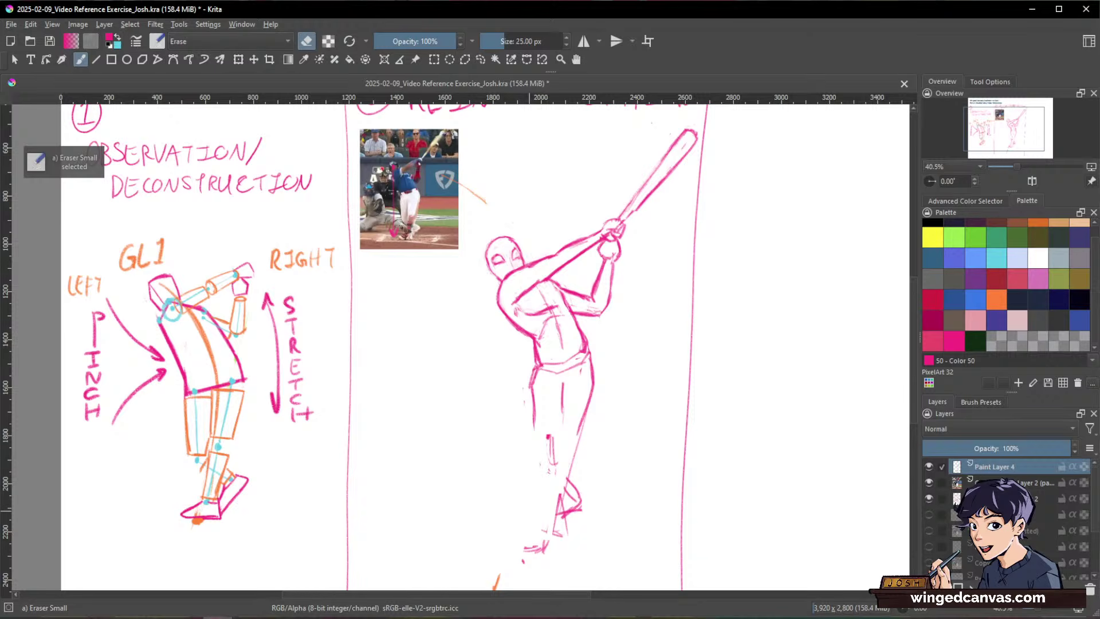
pyautogui.moveTo(580, 433); pyautogui.dragTo(564, 516)
pyautogui.moveTo(553, 450); pyautogui.dragTo(552, 473)
pyautogui.moveTo(537, 548); pyautogui.dragTo(524, 552)
pyautogui.press('space')
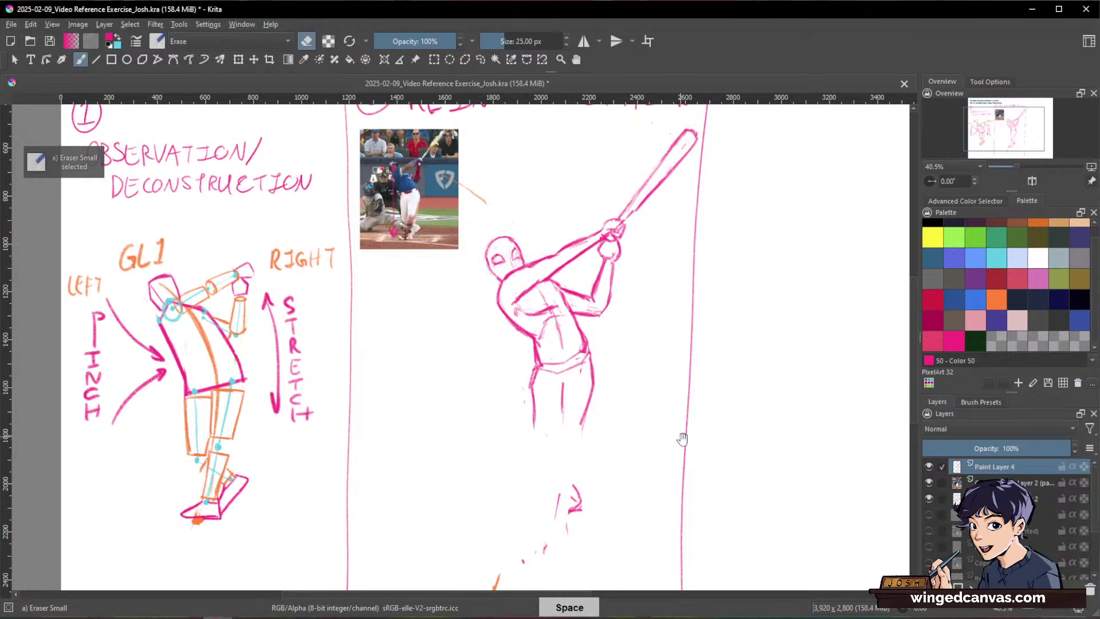
# Step: Draw the pink outline of the batter's front leg from the hip through the knee to the foot with Charcoal Pencil Medium THIN
pyautogui.moveTo(680, 439); pyautogui.dragTo(667, 373)
pyautogui.press('/')
pyautogui.press('space')
pyautogui.moveTo(590, 287)
pyautogui.mouseDown()
pyautogui.moveTo(612, 326)
pyautogui.moveTo(581, 403)
pyautogui.mouseUp()
pyautogui.moveTo(565, 367); pyautogui.dragTo(559, 415)
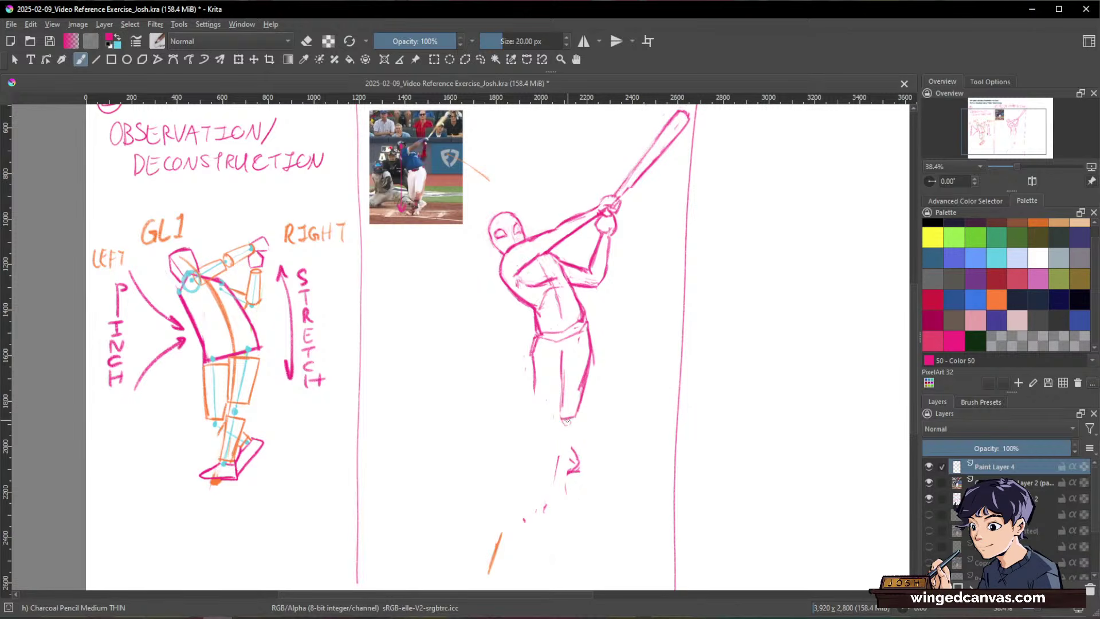
pyautogui.moveTo(559, 422)
pyautogui.mouseDown()
pyautogui.moveTo(551, 458)
pyautogui.moveTo(572, 422)
pyautogui.moveTo(530, 510)
pyautogui.mouseUp()
pyautogui.press('space')
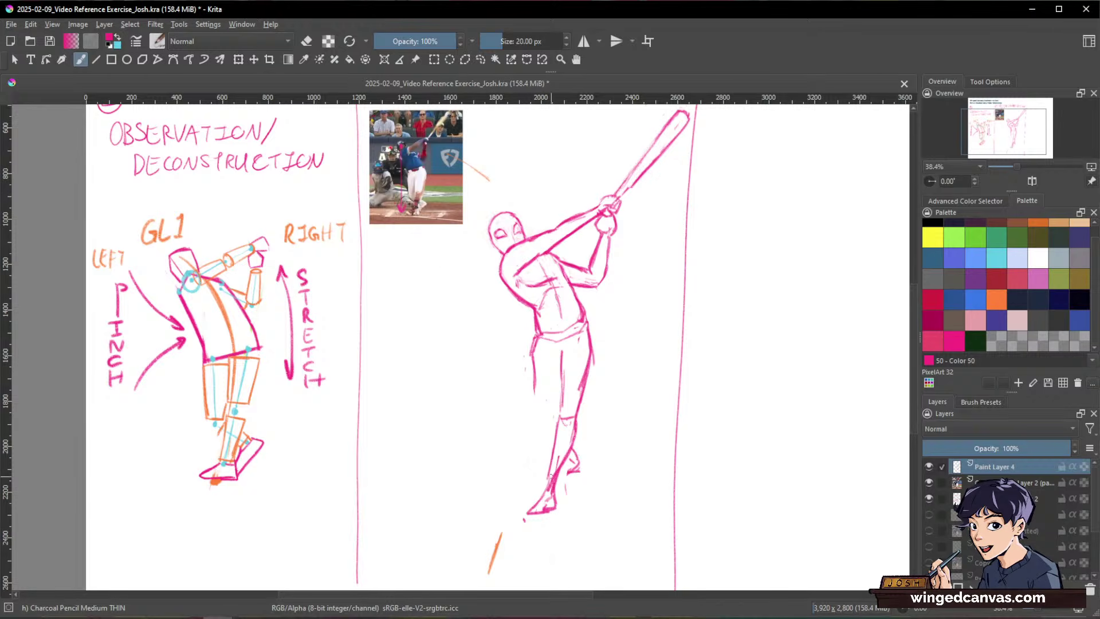
# Step: Erase the rough marks on the front foot and redraw the shin, ankle and flat sole more cleanly
pyautogui.press('/')
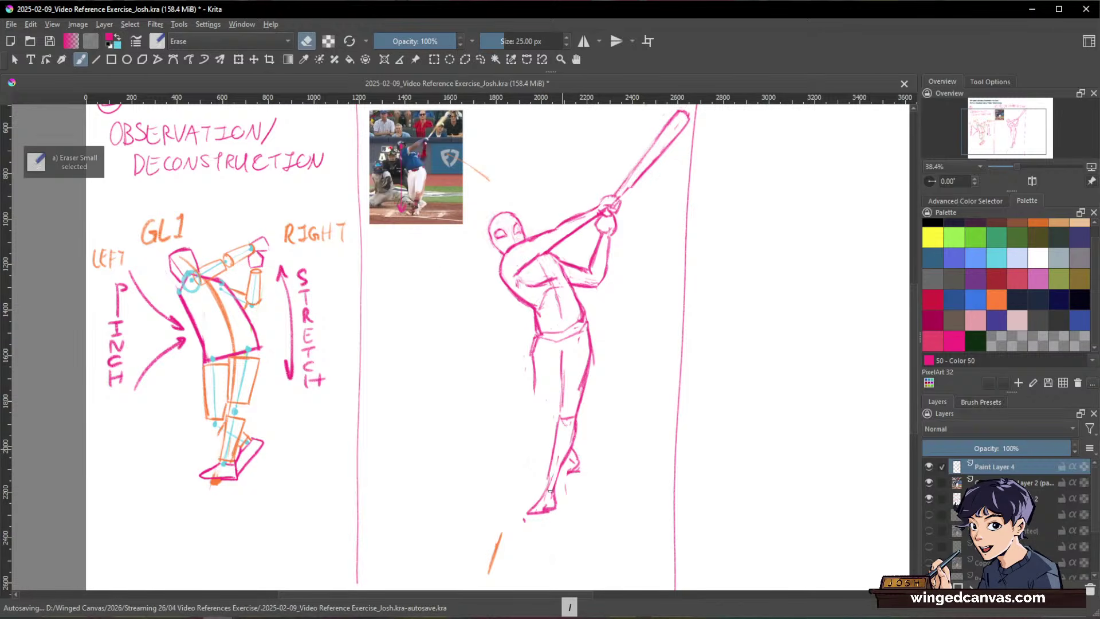
pyautogui.moveTo(551, 508); pyautogui.dragTo(536, 498)
pyautogui.press('/')
pyautogui.moveTo(560, 424); pyautogui.dragTo(549, 488)
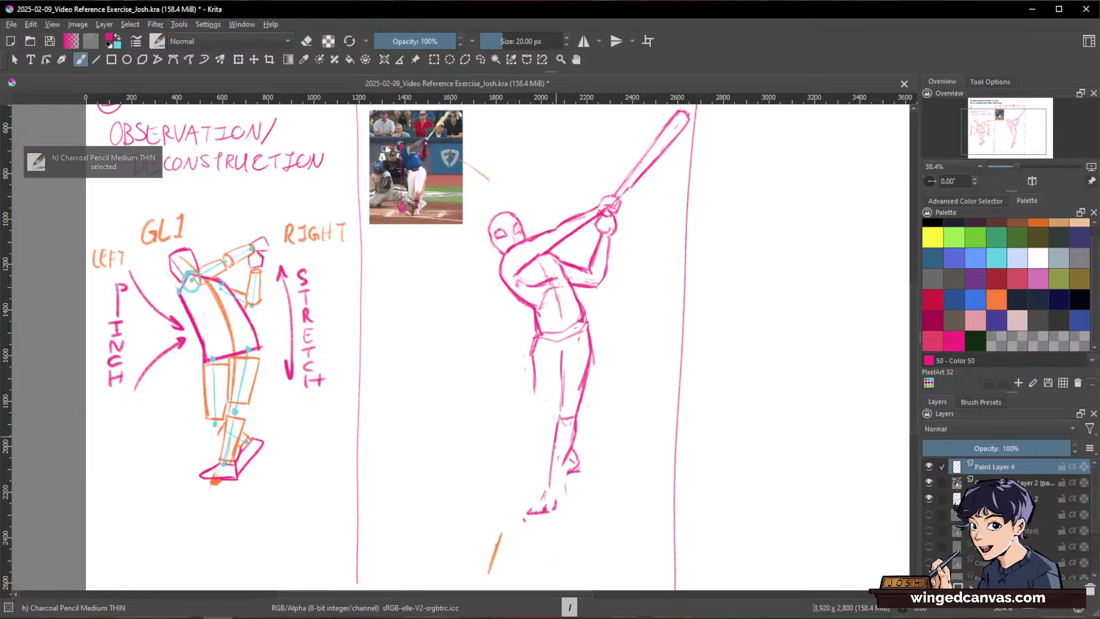
pyautogui.moveTo(556, 444)
pyautogui.mouseDown()
pyautogui.moveTo(553, 511)
pyautogui.moveTo(566, 457)
pyautogui.mouseUp()
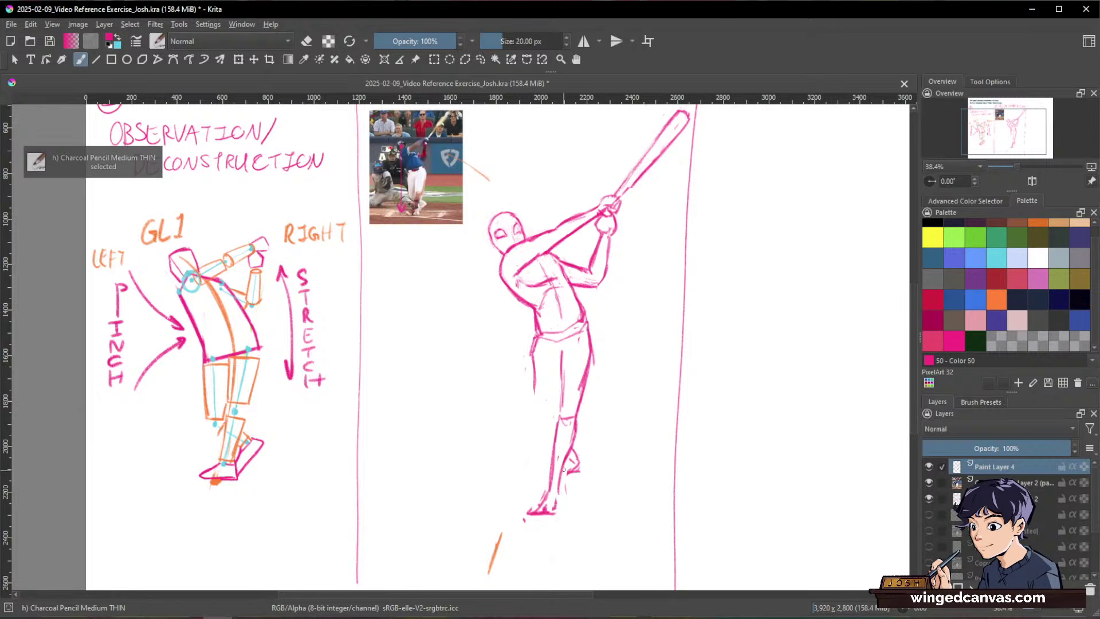
pyautogui.press('/')
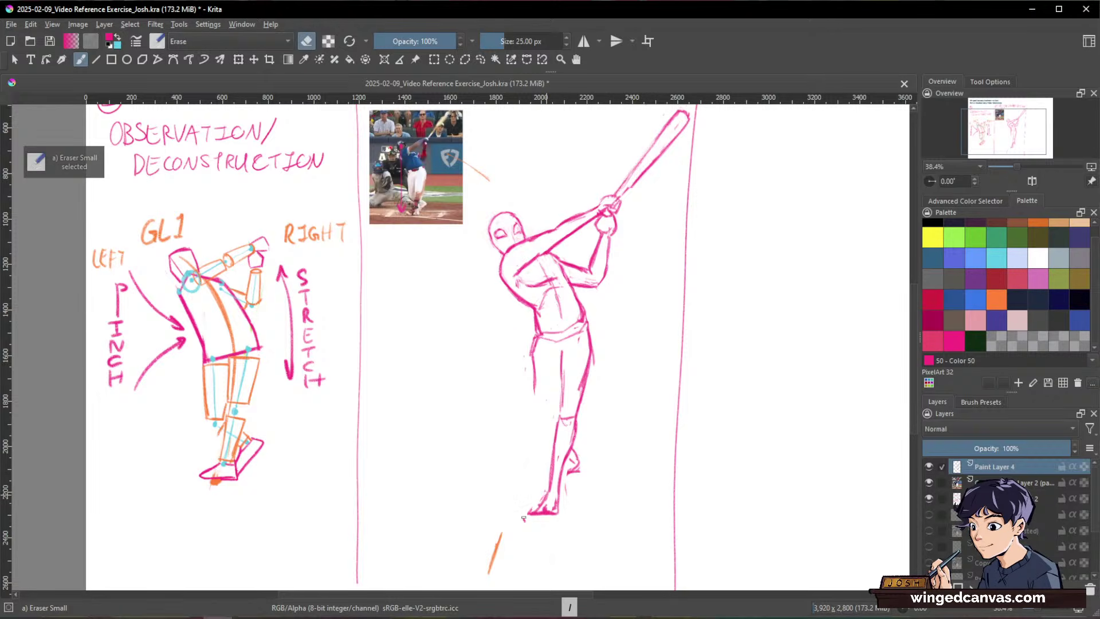
pyautogui.press('/')
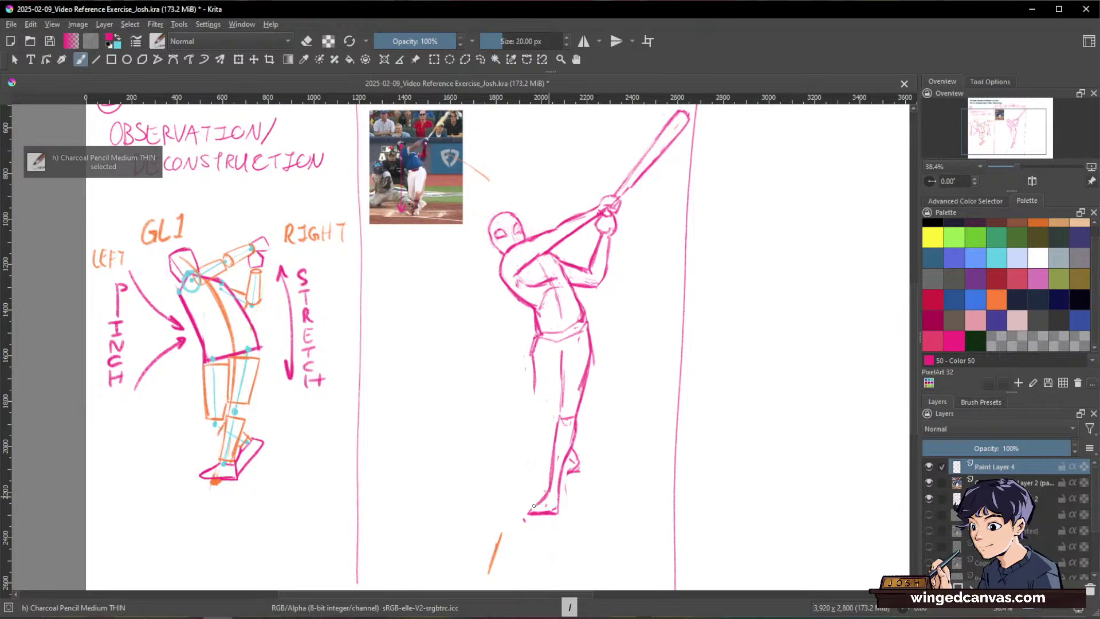
# Step: Erase the rough back foot and draw the outer contour of the rear thigh down to the knee
pyautogui.press('/')
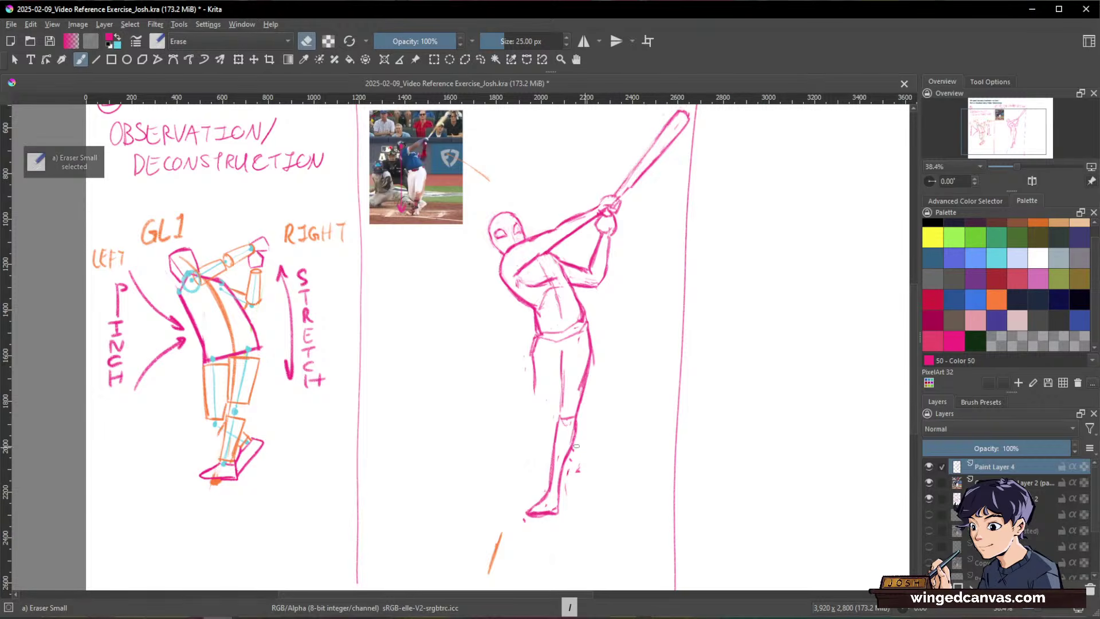
pyautogui.press('/')
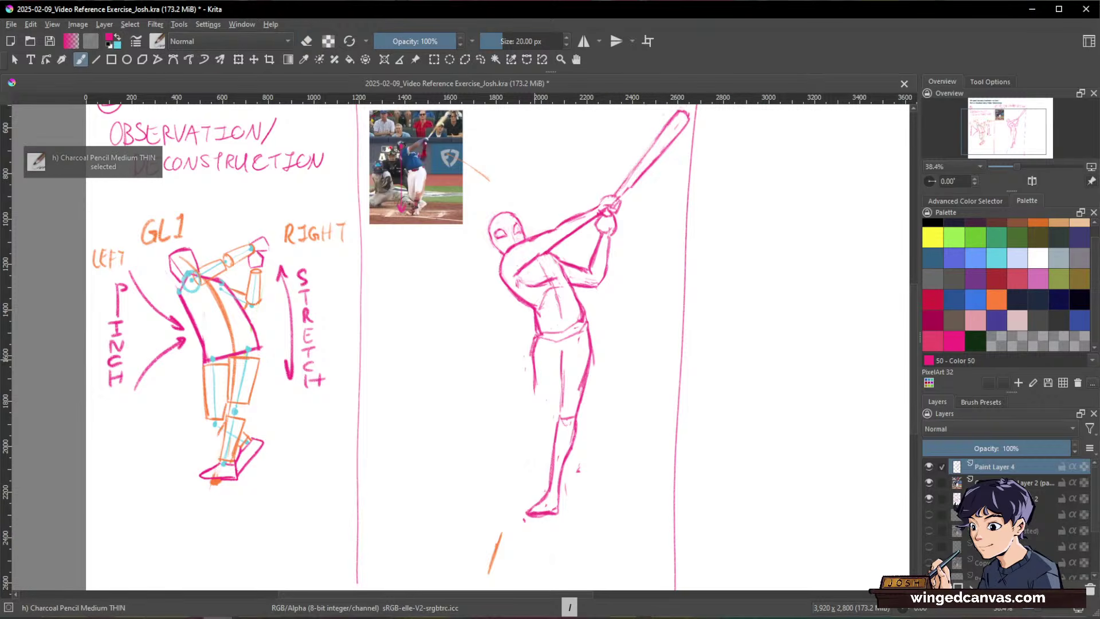
pyautogui.moveTo(534, 372); pyautogui.dragTo(537, 403)
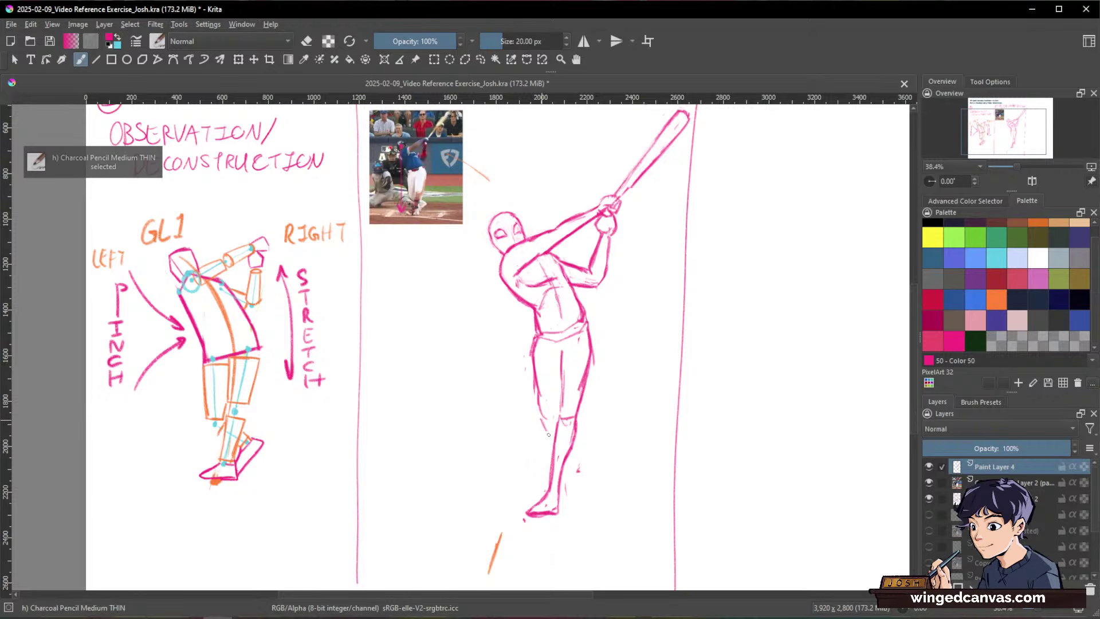
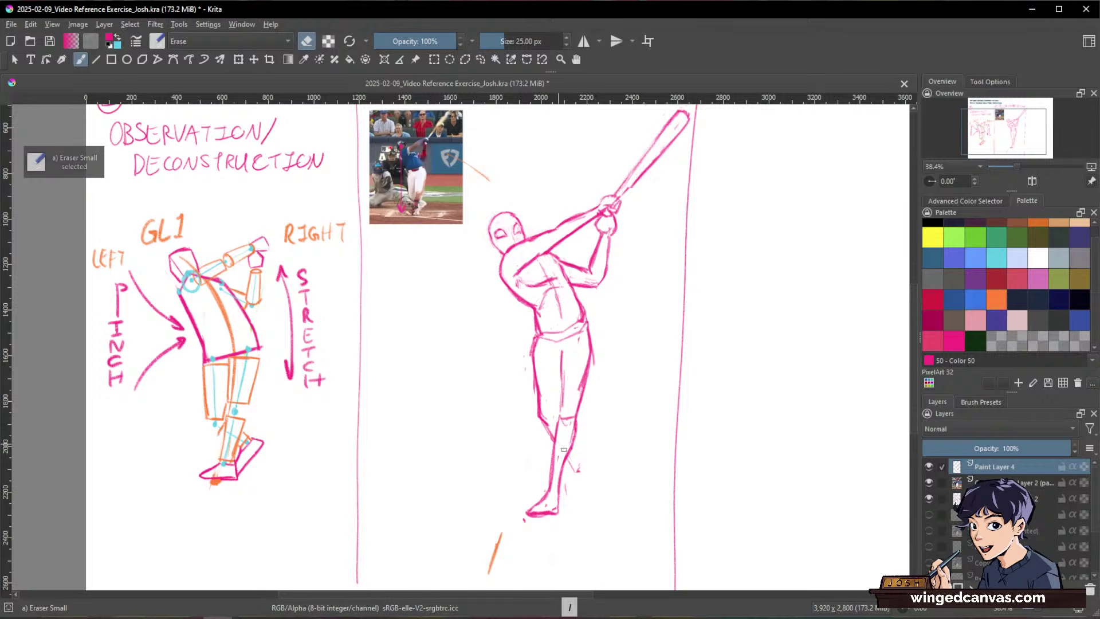
# Step: Clean up the overlapping lines around the knees and redraw the line between the thighs
pyautogui.press('/')
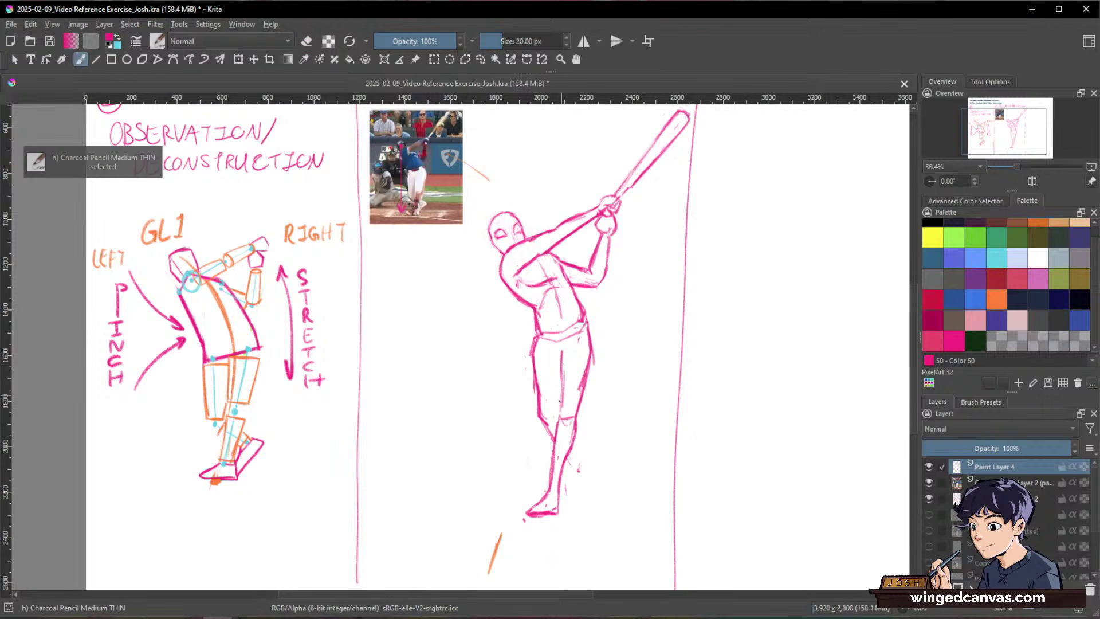
pyautogui.press('/')
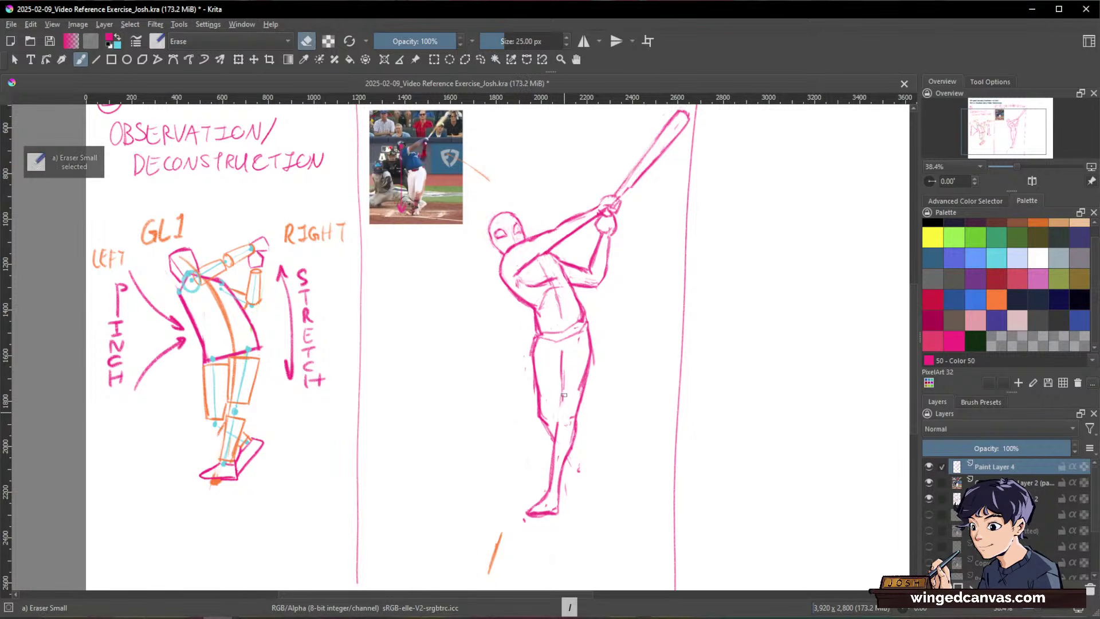
pyautogui.press('/')
pyautogui.moveTo(559, 349); pyautogui.dragTo(561, 404)
pyautogui.press('/')
pyautogui.press('/')
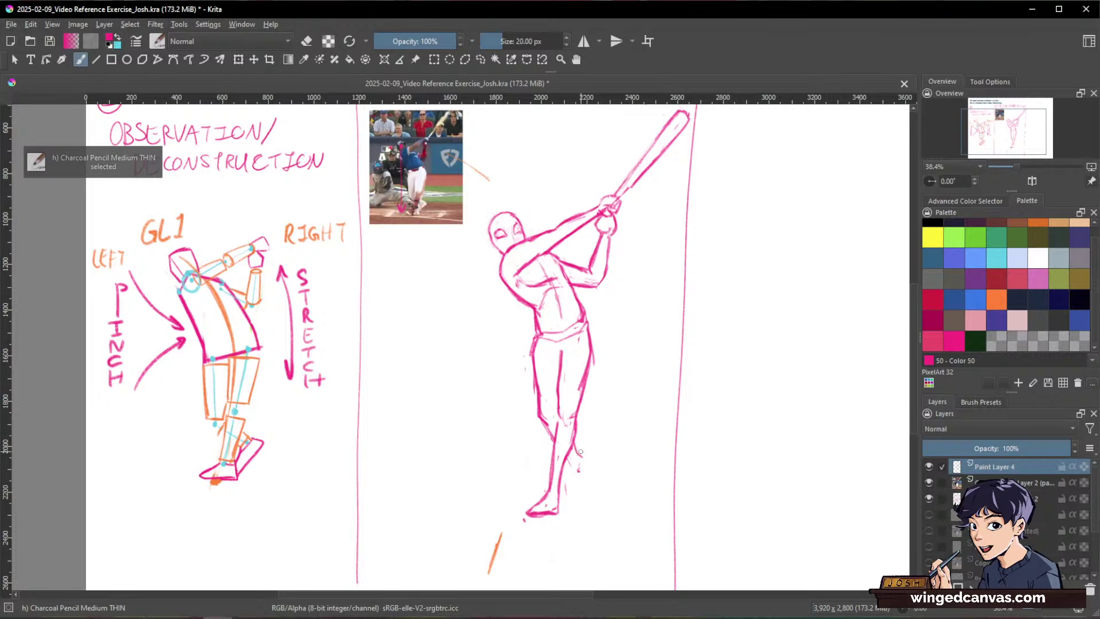
# Step: Draw the raised rear foot behind the front calf and refine its heel and sole by erasing and redrawing
pyautogui.moveTo(578, 446)
pyautogui.mouseDown()
pyautogui.moveTo(580, 473)
pyautogui.moveTo(565, 481)
pyautogui.mouseUp()
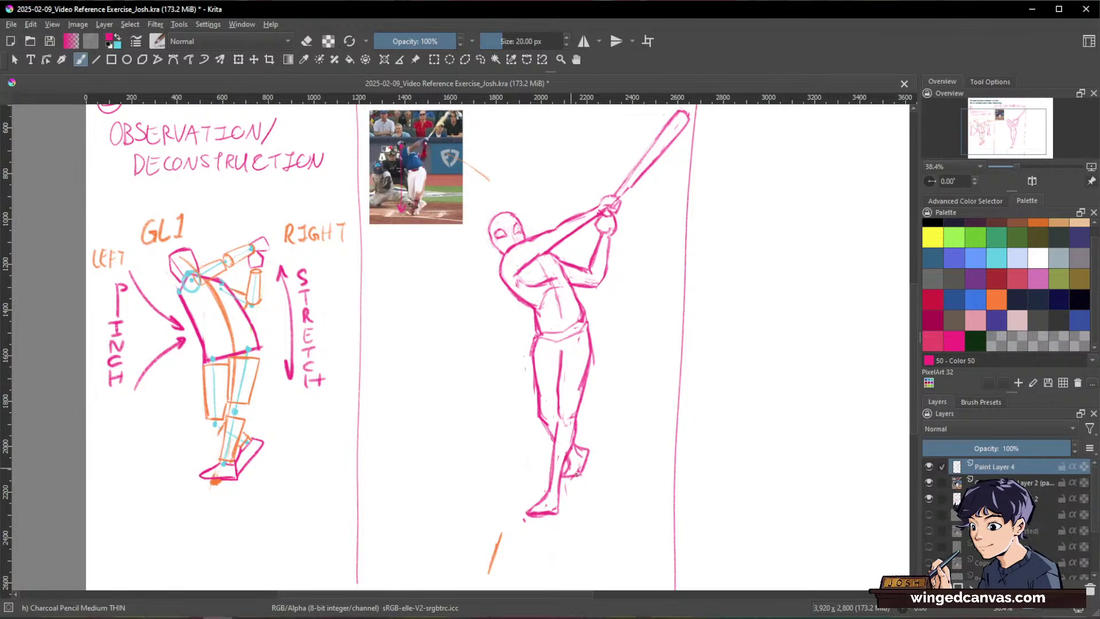
pyautogui.press('/')
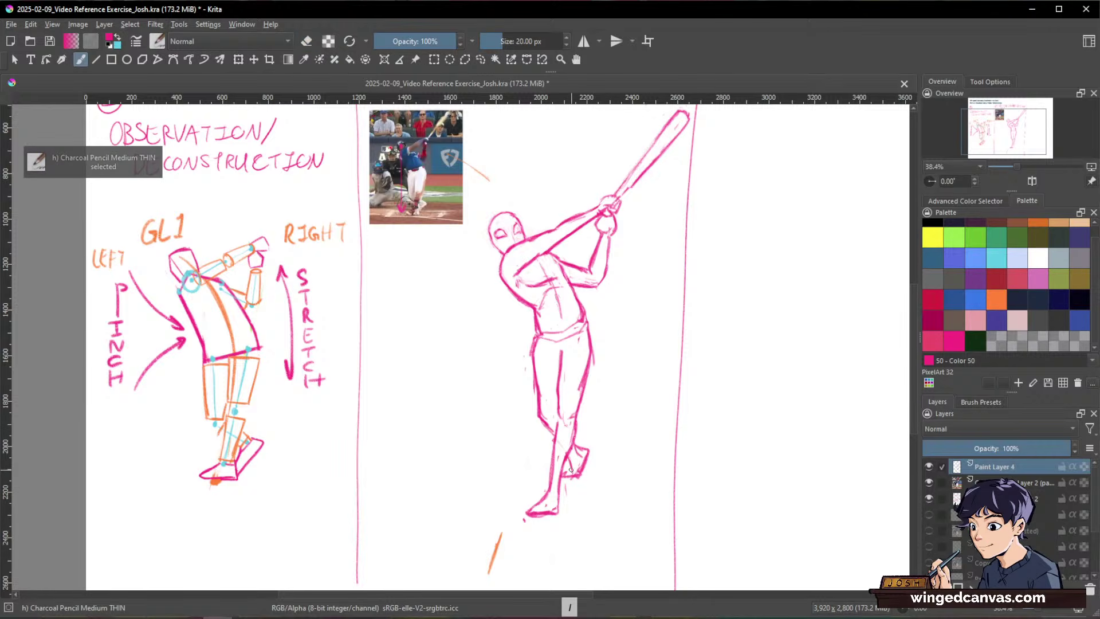
pyautogui.press('/')
pyautogui.moveTo(573, 473)
pyautogui.mouseDown()
pyautogui.moveTo(563, 481)
pyautogui.moveTo(586, 456)
pyautogui.mouseUp()
pyautogui.press('/')
pyautogui.press('/')
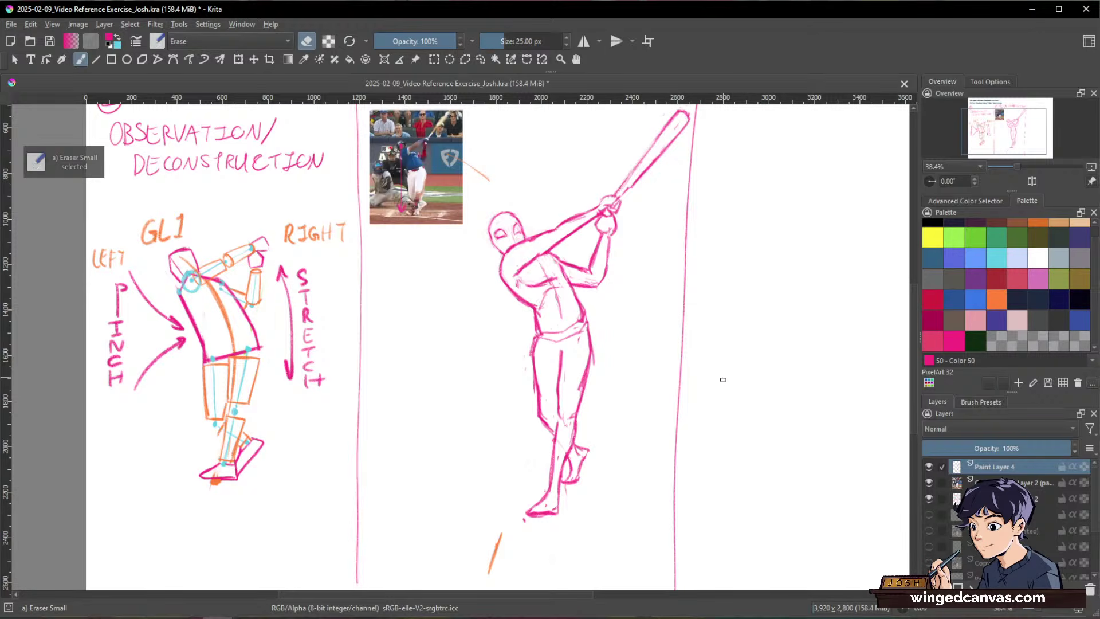
# Step: Lasso the batter's head, scale it down slightly and reposition it on the neck, and clear the selection
pyautogui.moveTo(728, 387); pyautogui.dragTo(727, 275)
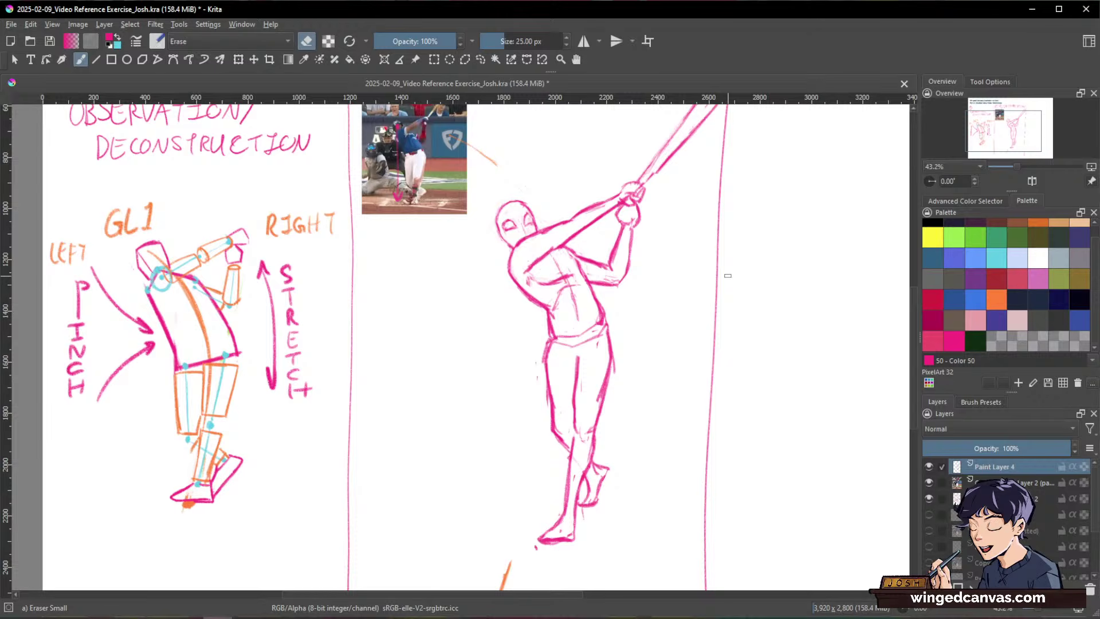
pyautogui.press('l')
pyautogui.moveTo(508, 256)
pyautogui.mouseDown()
pyautogui.moveTo(528, 236)
pyautogui.moveTo(492, 201)
pyautogui.moveTo(508, 256)
pyautogui.mouseUp()
pyautogui.hotkey('ctrl', 't')
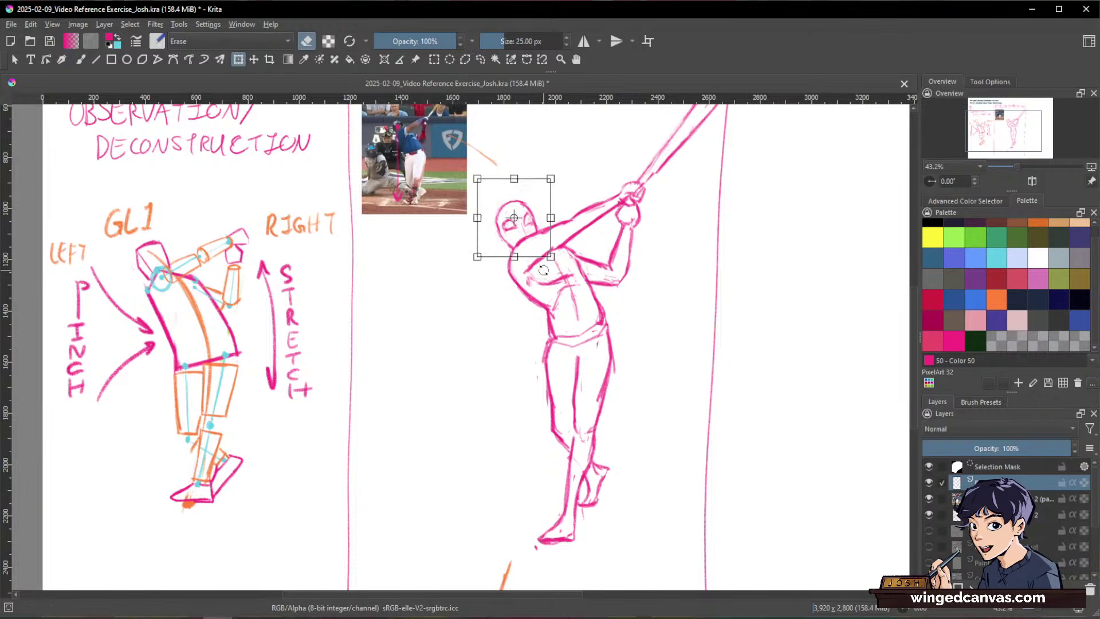
pyautogui.moveTo(478, 219); pyautogui.dragTo(486, 217)
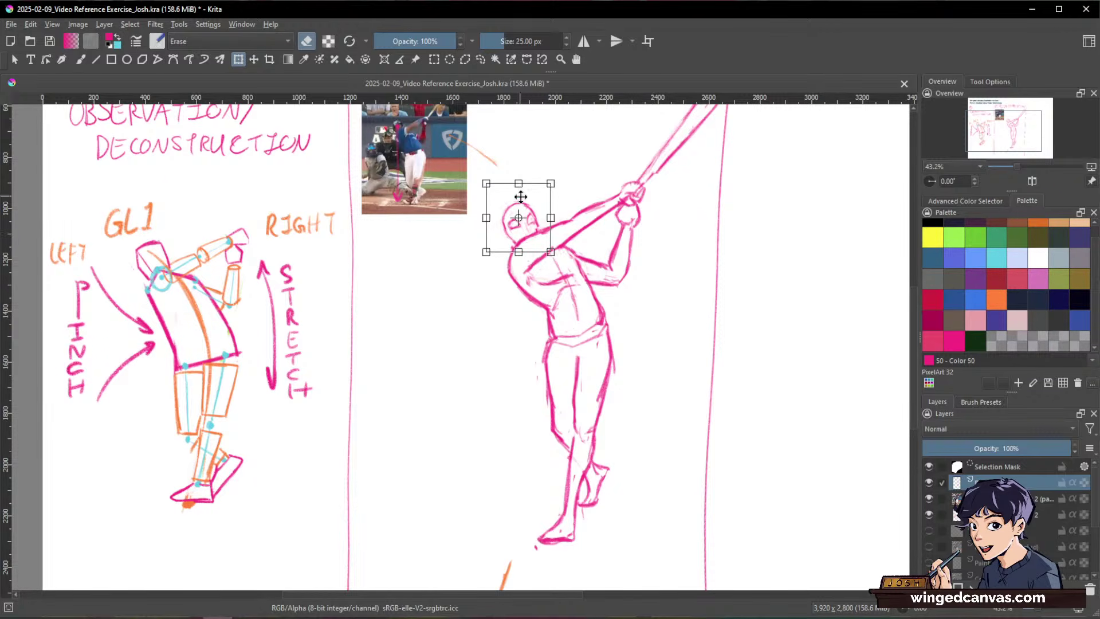
pyautogui.moveTo(528, 200)
pyautogui.mouseDown()
pyautogui.moveTo(513, 183)
pyautogui.moveTo(517, 194)
pyautogui.mouseUp()
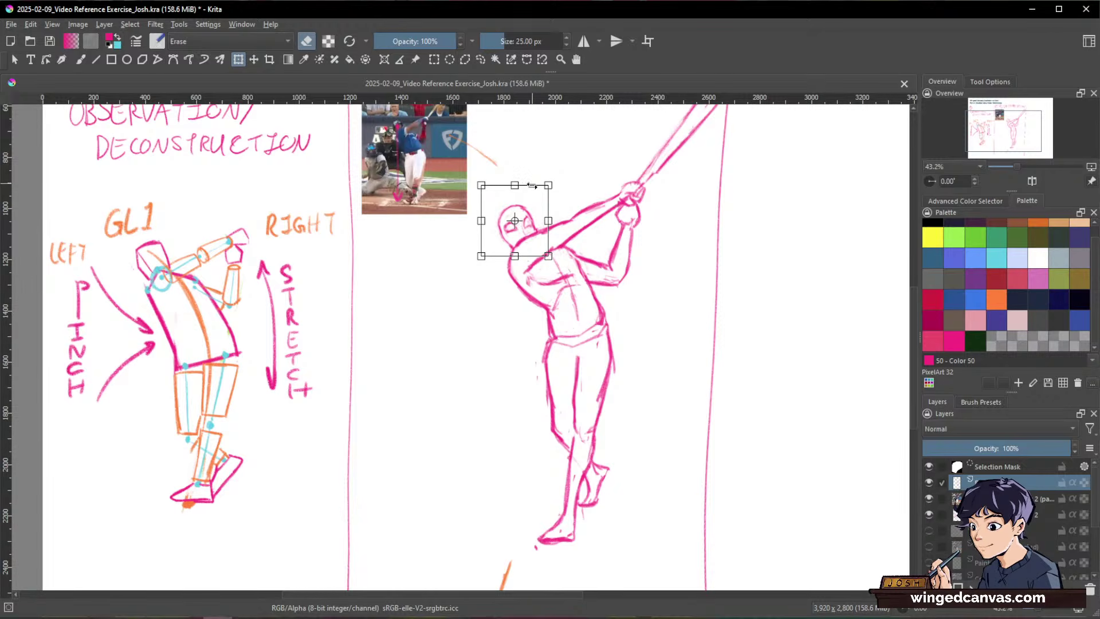
pyautogui.press('Return')
pyautogui.hotkey('ctrl', 'shift', 'a')
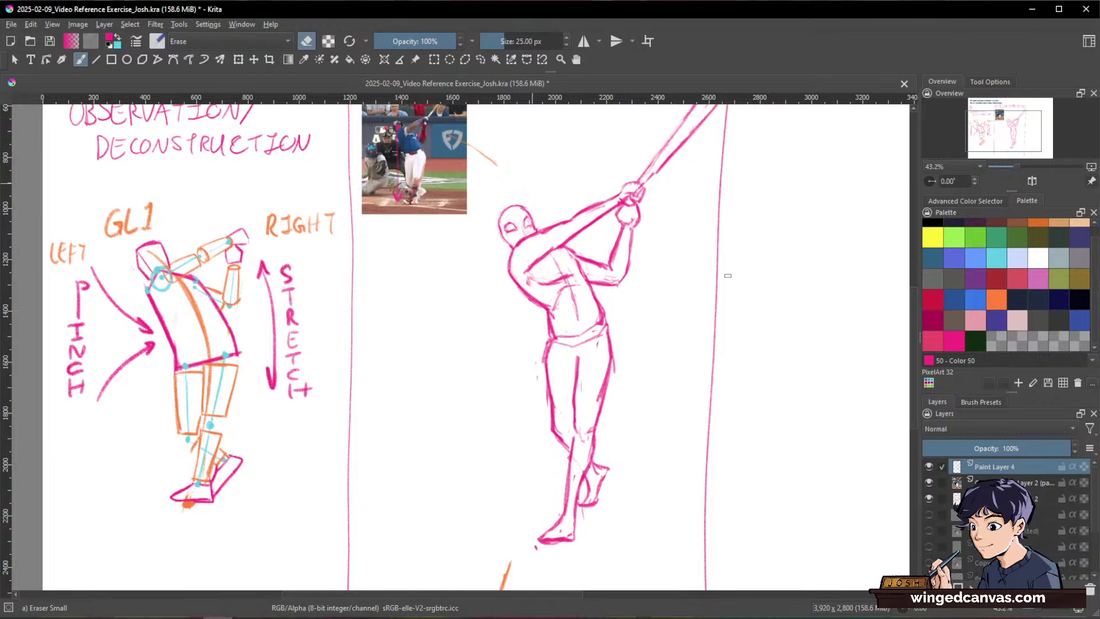
# Step: Redraw both gripping hands on the bat handle with bolder pink outlines
pyautogui.press('b')
pyautogui.press('space')
pyautogui.moveTo(801, 281); pyautogui.dragTo(794, 375)
pyautogui.moveTo(792, 380); pyautogui.dragTo(693, 430)
pyautogui.hotkey('ctrl', 'space')
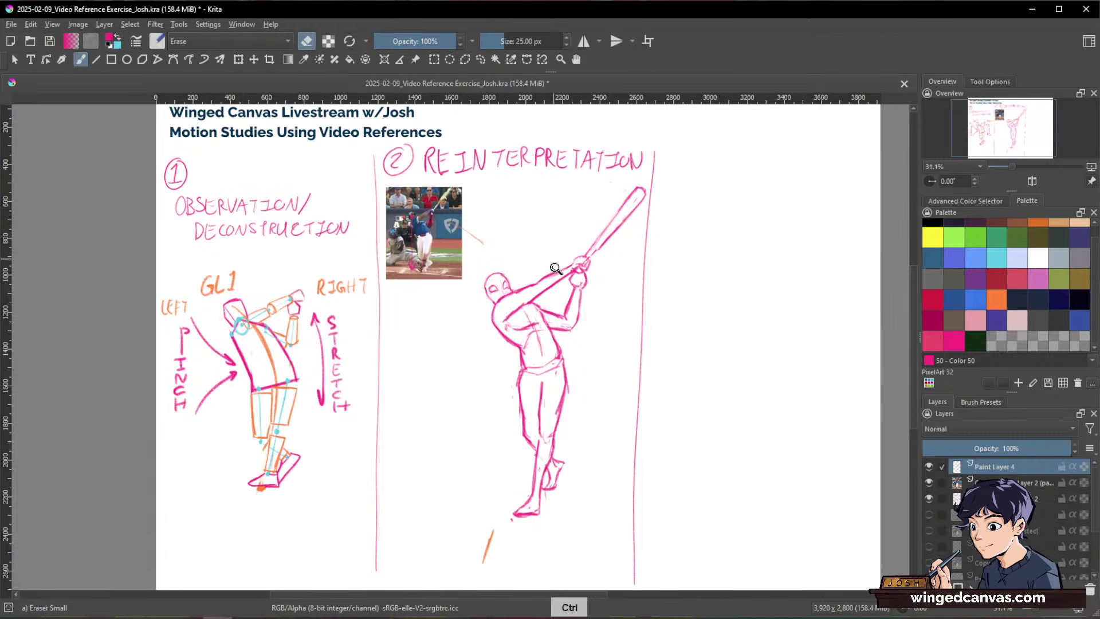
pyautogui.moveTo(561, 263); pyautogui.dragTo(584, 220)
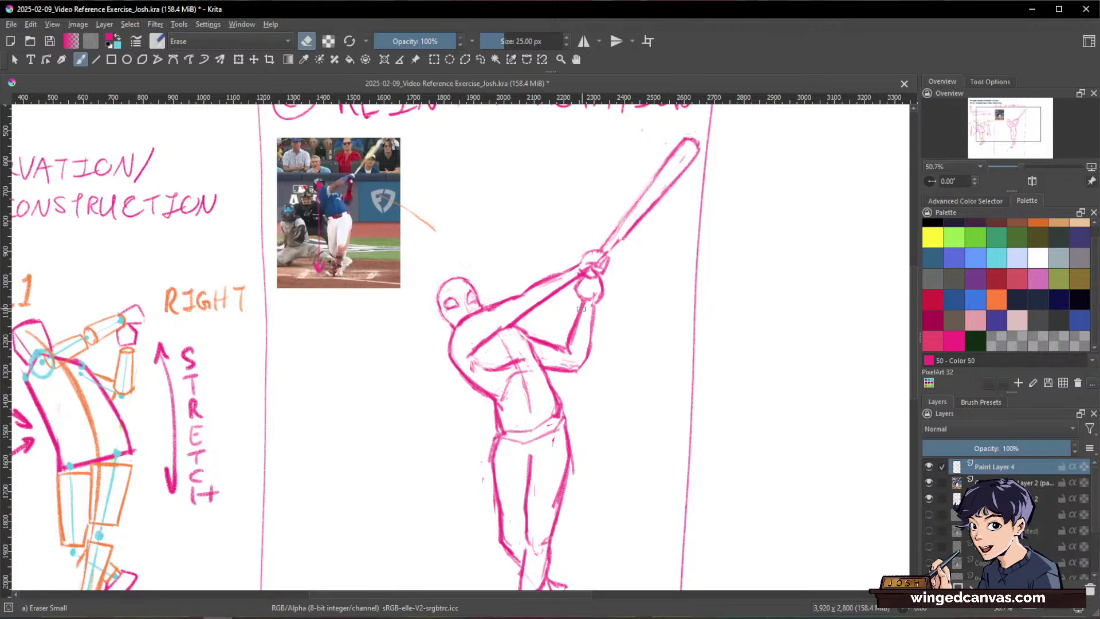
pyautogui.press('e')
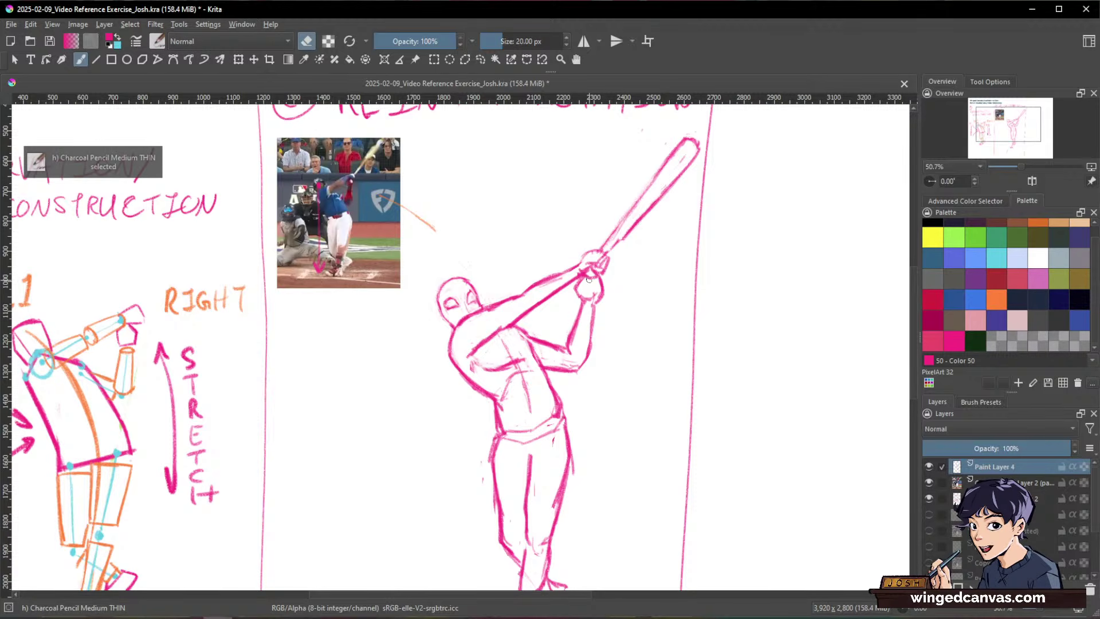
pyautogui.press('e')
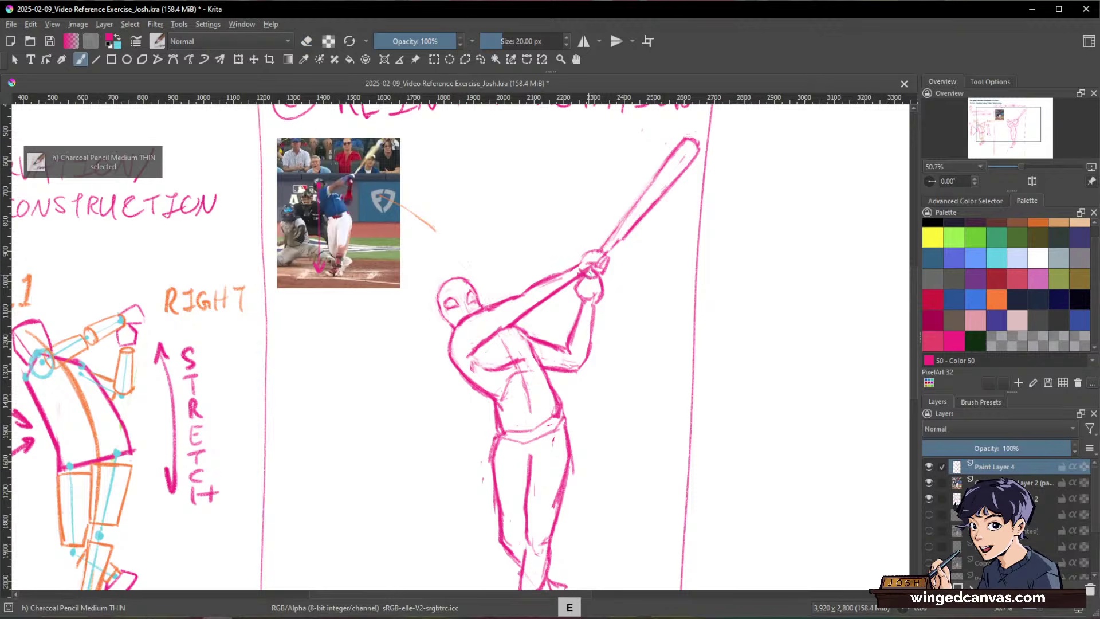
pyautogui.moveTo(594, 282)
pyautogui.mouseDown()
pyautogui.moveTo(584, 267)
pyautogui.moveTo(604, 264)
pyautogui.moveTo(603, 251)
pyautogui.mouseUp()
pyautogui.press('e')
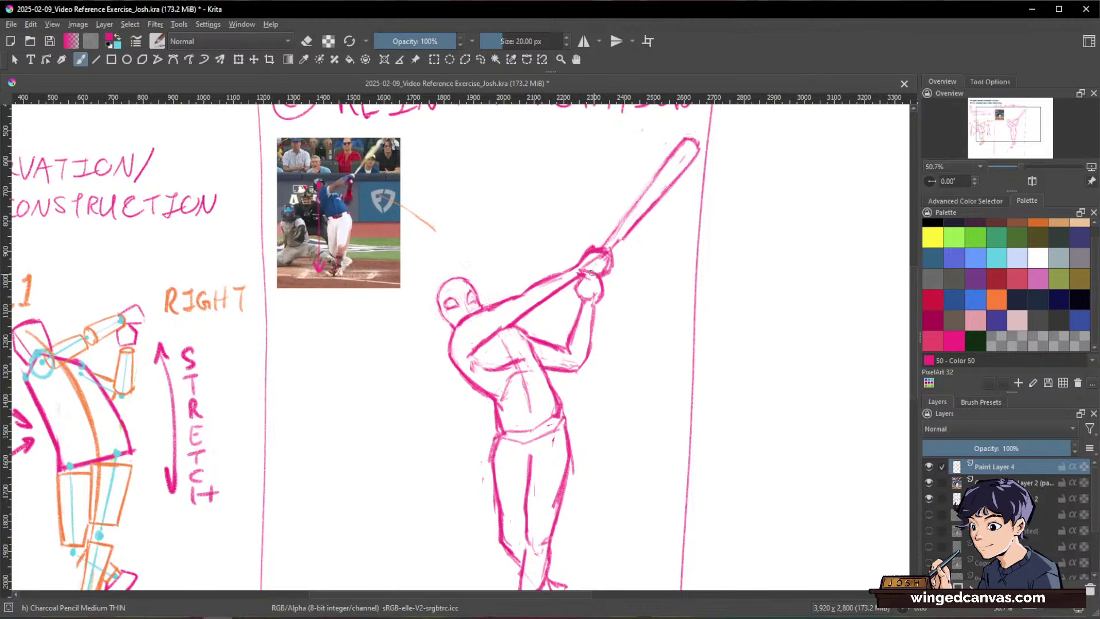
pyautogui.moveTo(576, 276)
pyautogui.mouseDown()
pyautogui.moveTo(570, 293)
pyautogui.moveTo(587, 297)
pyautogui.mouseUp()
pyautogui.press('e')
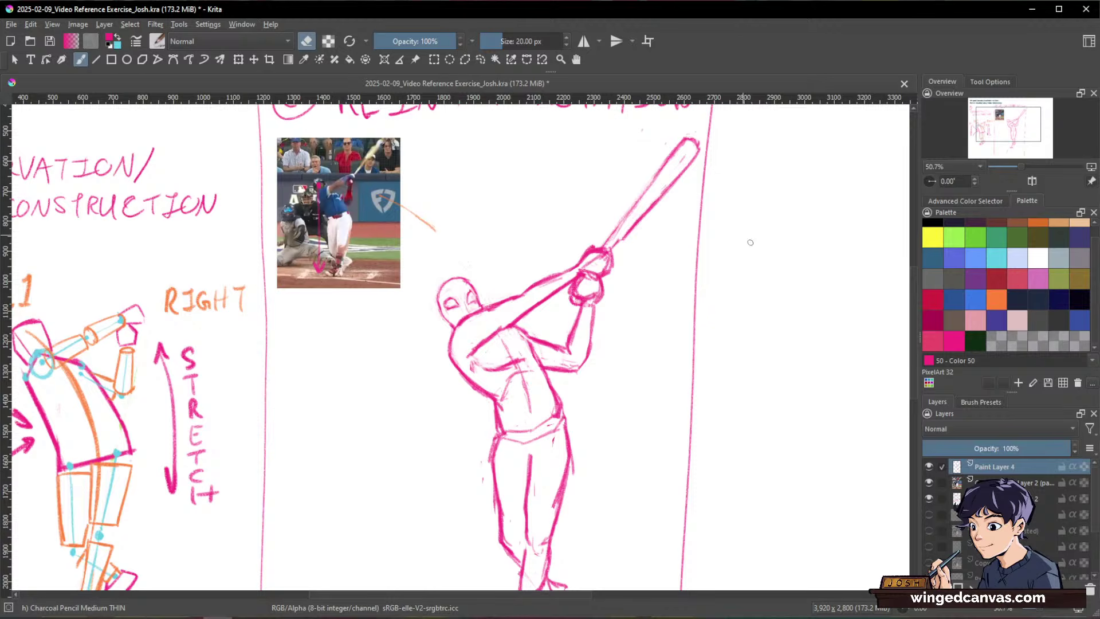
# Step: Check which layer holds the batter sketch and lasso the whole reinterpreted figure, including the bat
pyautogui.moveTo(796, 298); pyautogui.dragTo(564, 415)
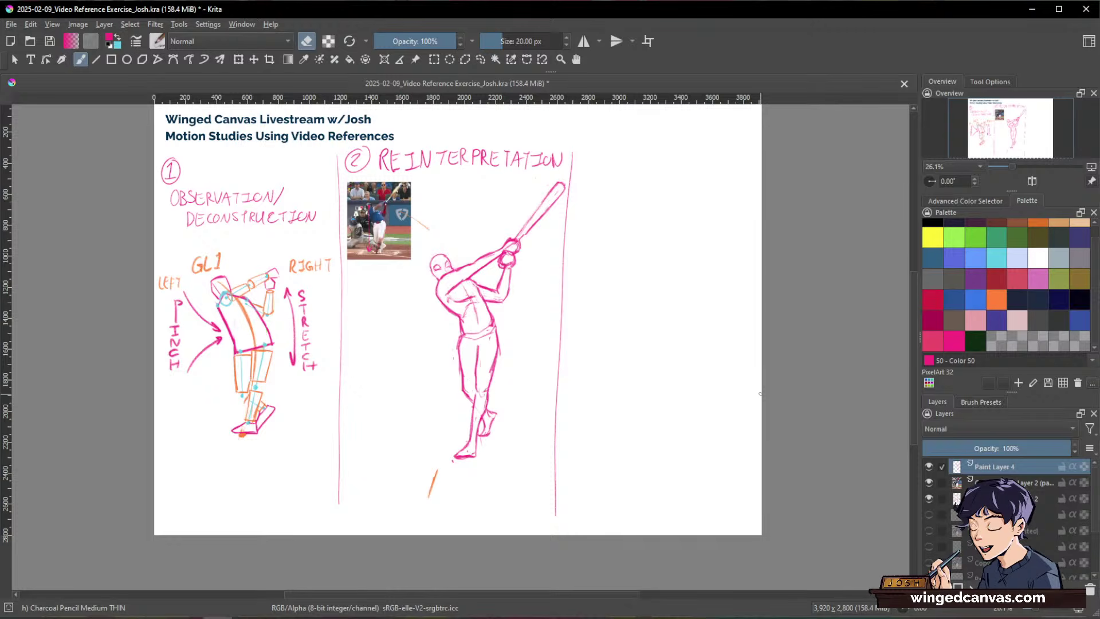
pyautogui.moveTo(731, 356); pyautogui.dragTo(621, 357)
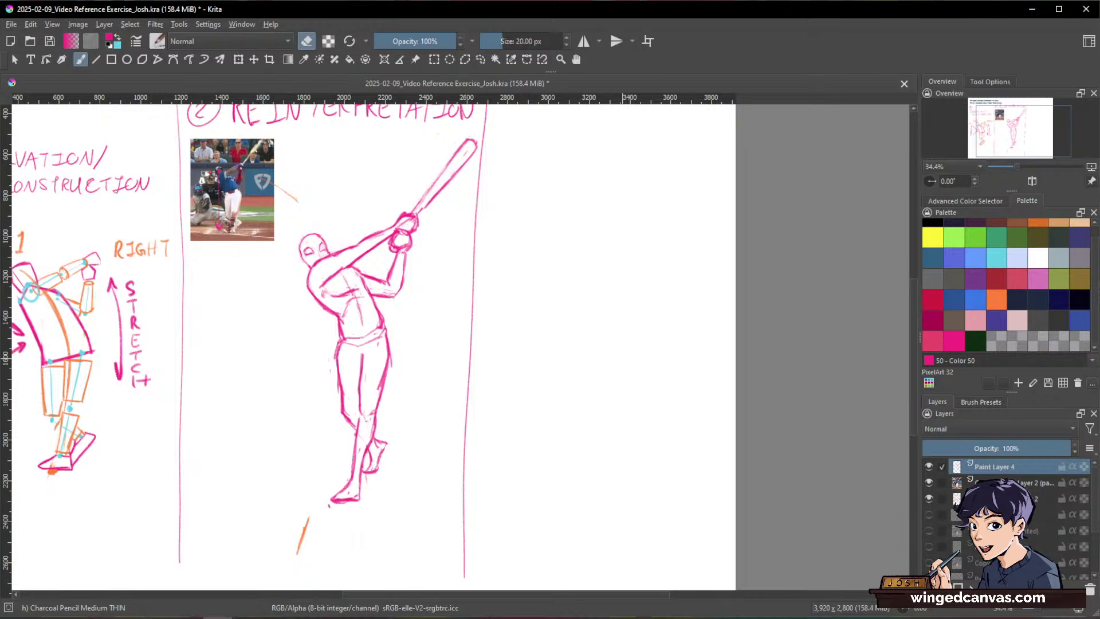
pyautogui.press('-')
pyautogui.press('-')
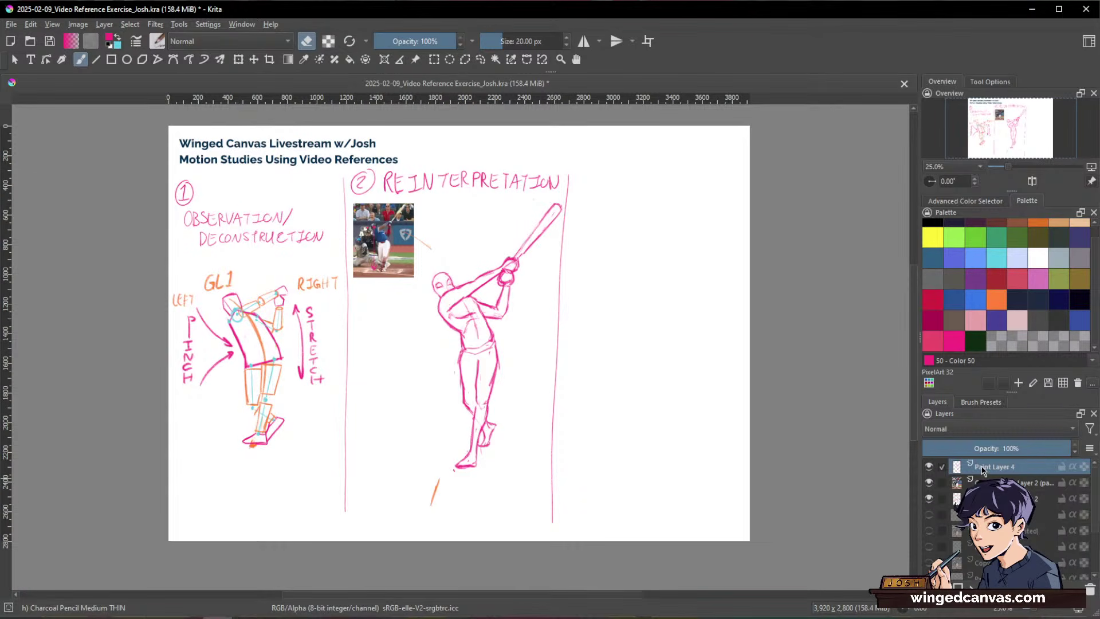
pyautogui.click(929, 467)
pyautogui.click(929, 467)
pyautogui.press('l')
pyautogui.rightClick(563, 203)
pyautogui.moveTo(563, 203)
pyautogui.mouseDown()
pyautogui.moveTo(557, 197)
pyautogui.moveTo(438, 269)
pyautogui.moveTo(426, 396)
pyautogui.moveTo(455, 496)
pyautogui.moveTo(557, 215)
pyautogui.mouseUp()
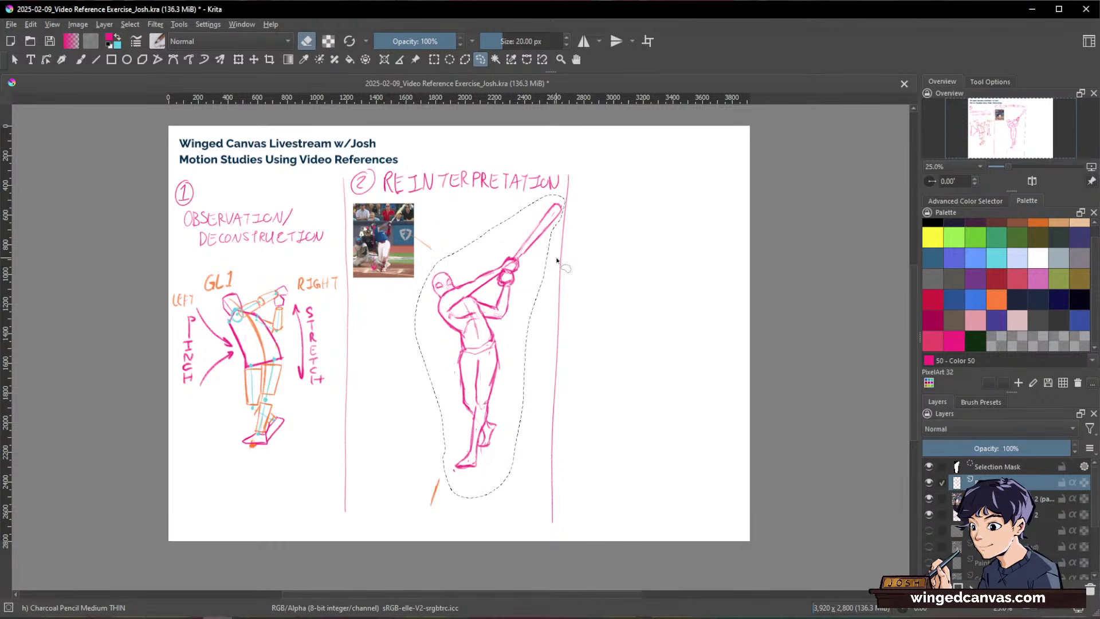
# Step: Copy the selected figure to a new layer, move the copy into the empty third column and enlarge it
pyautogui.hotkey('ctrl', 'alt', 'j')
pyautogui.hotkey('ctrl', 't')
pyautogui.moveTo(473, 302); pyautogui.dragTo(639, 304)
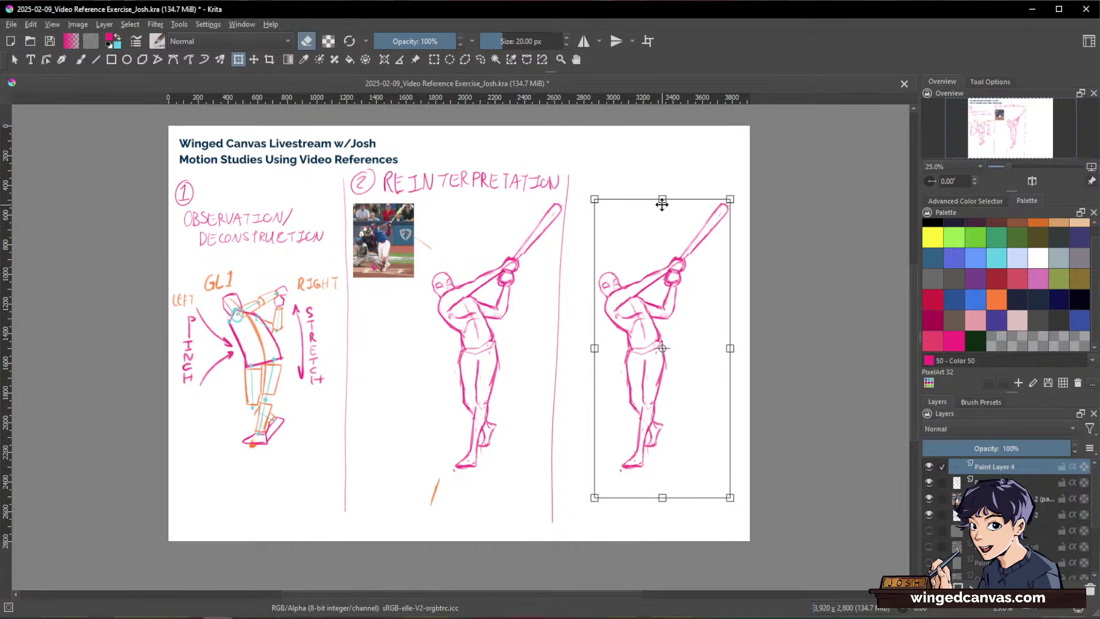
pyautogui.moveTo(662, 203); pyautogui.dragTo(648, 181)
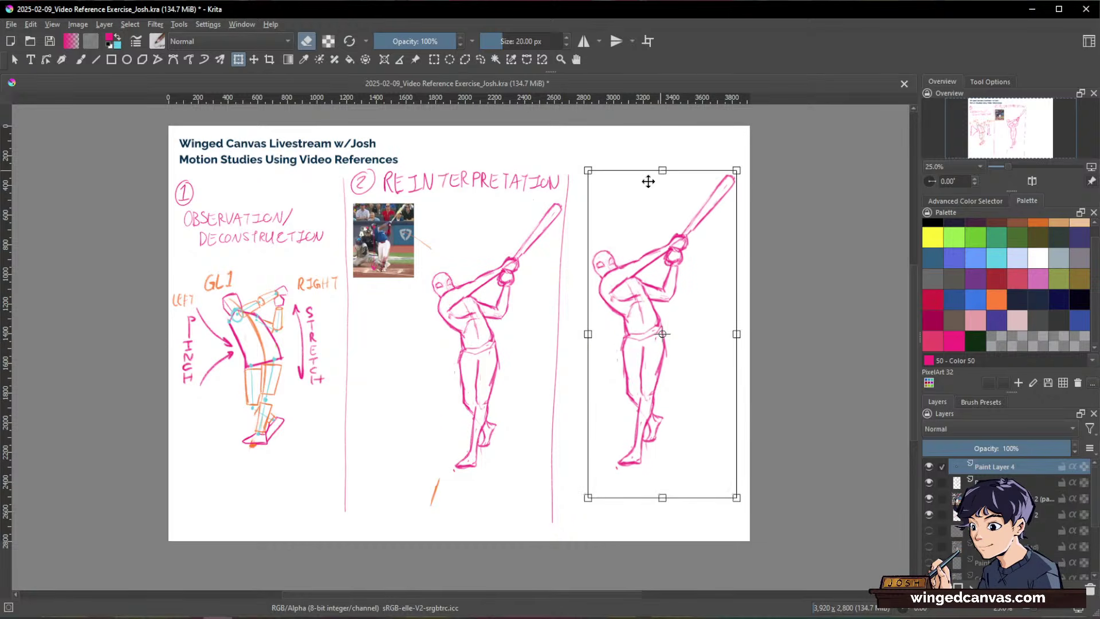
pyautogui.moveTo(586, 498); pyautogui.dragTo(566, 530)
pyautogui.press('Return')
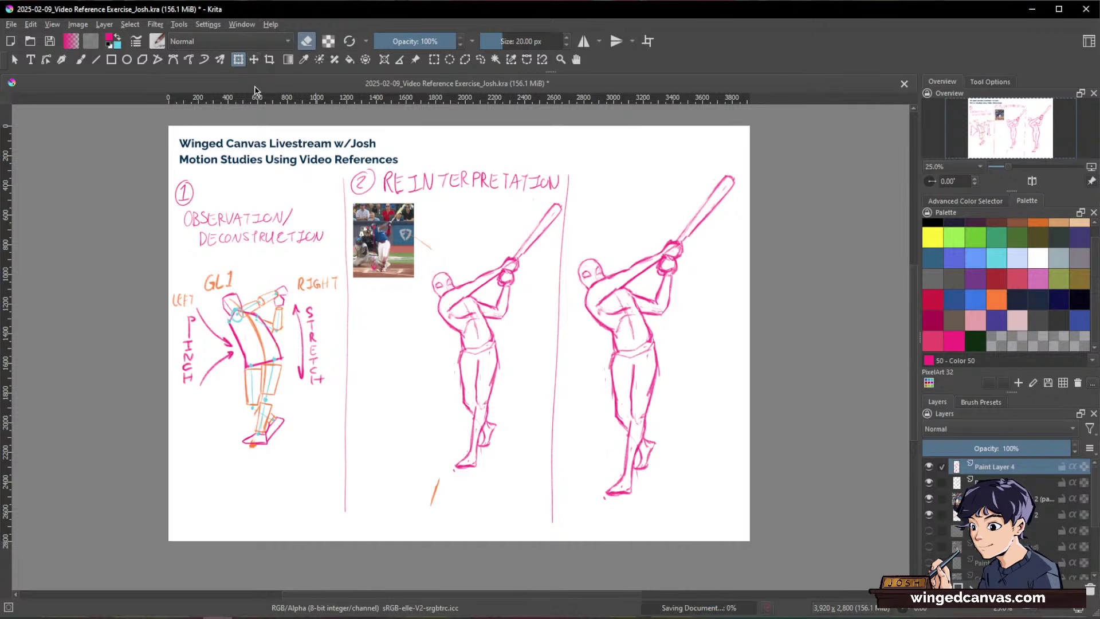
# Step: Crop the canvas outward on its right side to 4,168 px wide and shift the enlarged batter copy right
pyautogui.click(269, 59)
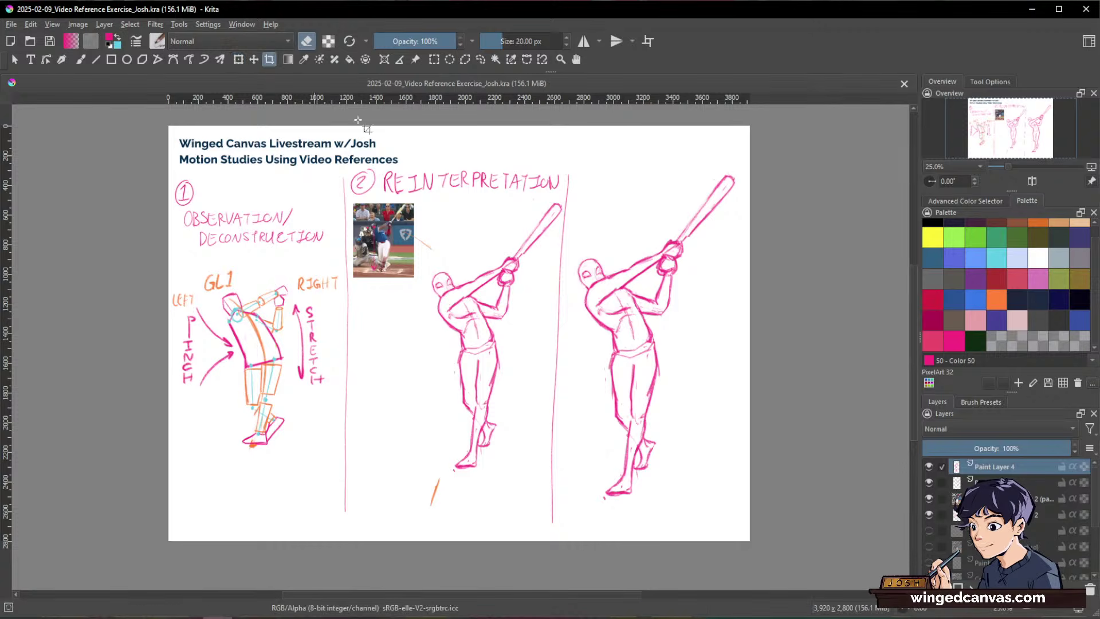
pyautogui.moveTo(751, 334); pyautogui.dragTo(787, 334)
pyautogui.doubleClick(704, 291)
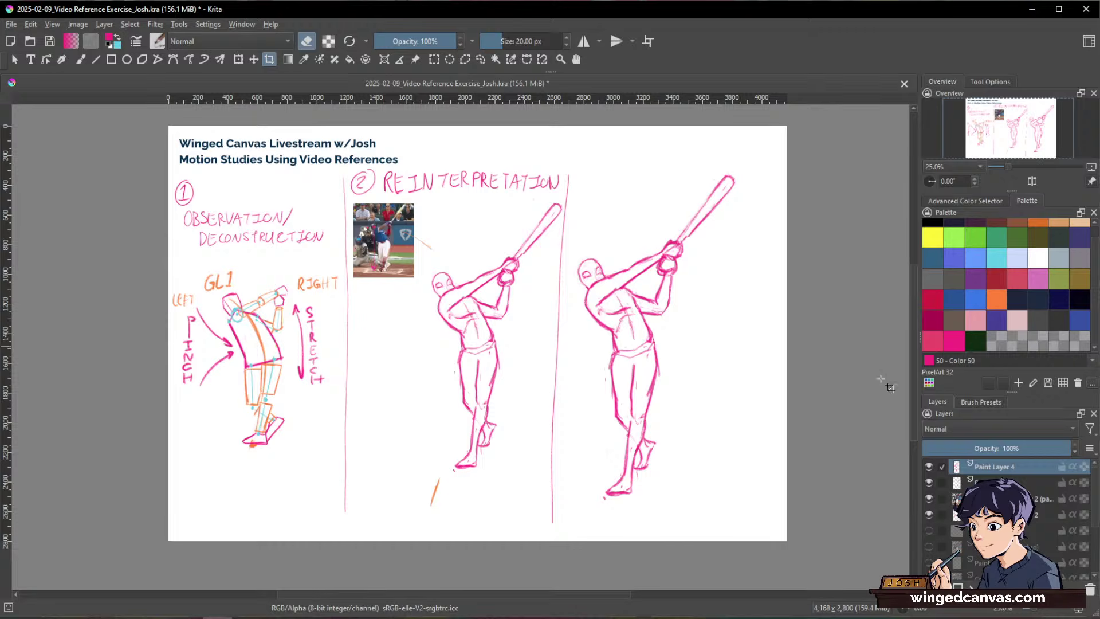
pyautogui.hotkey('ctrl', 't')
pyautogui.moveTo(645, 283); pyautogui.dragTo(669, 292)
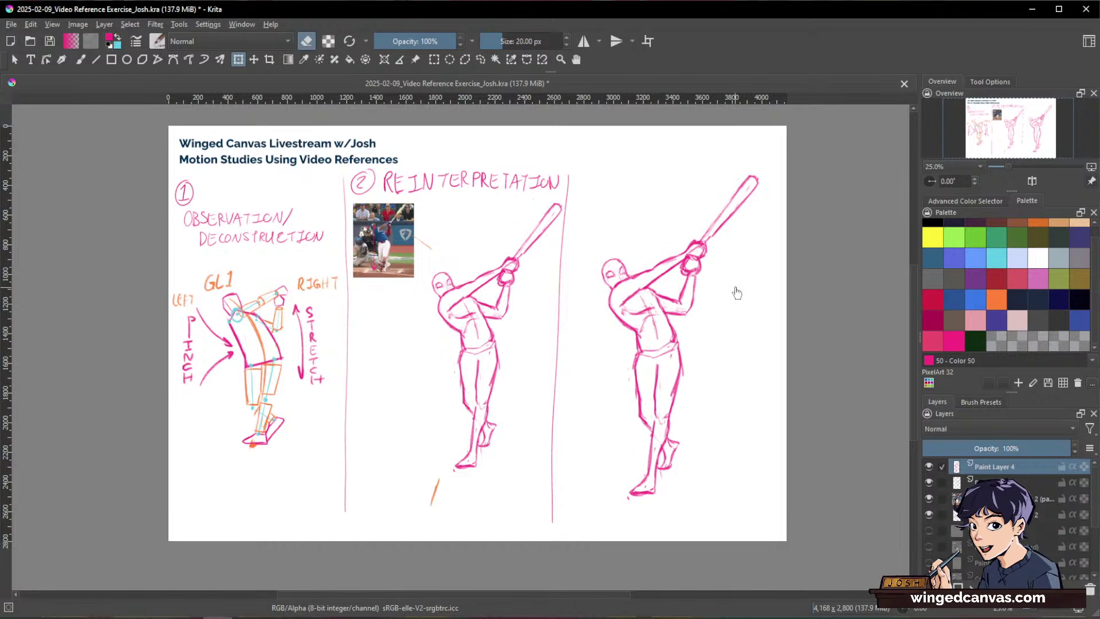
# Step: Letter an underlined pink heading "3 CLEAN-UP" above the third-column figure, with the number circled
pyautogui.press('b')
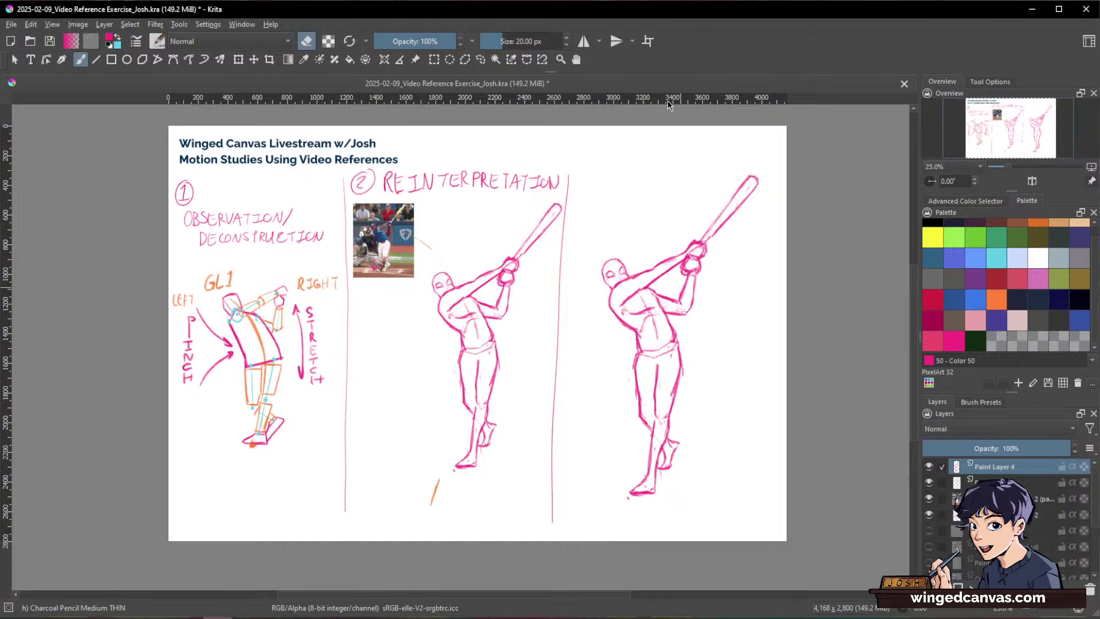
pyautogui.scroll(1, 668, 103)
pyautogui.moveTo(569, 143)
pyautogui.mouseDown()
pyautogui.moveTo(583, 230)
pyautogui.moveTo(590, 222)
pyautogui.moveTo(578, 241)
pyautogui.moveTo(603, 212)
pyautogui.moveTo(618, 239)
pyautogui.moveTo(642, 221)
pyautogui.moveTo(658, 239)
pyautogui.mouseUp()
pyautogui.moveTo(647, 228)
pyautogui.mouseDown()
pyautogui.moveTo(676, 209)
pyautogui.moveTo(716, 213)
pyautogui.moveTo(722, 240)
pyautogui.mouseUp()
pyautogui.moveTo(721, 212); pyautogui.dragTo(723, 227)
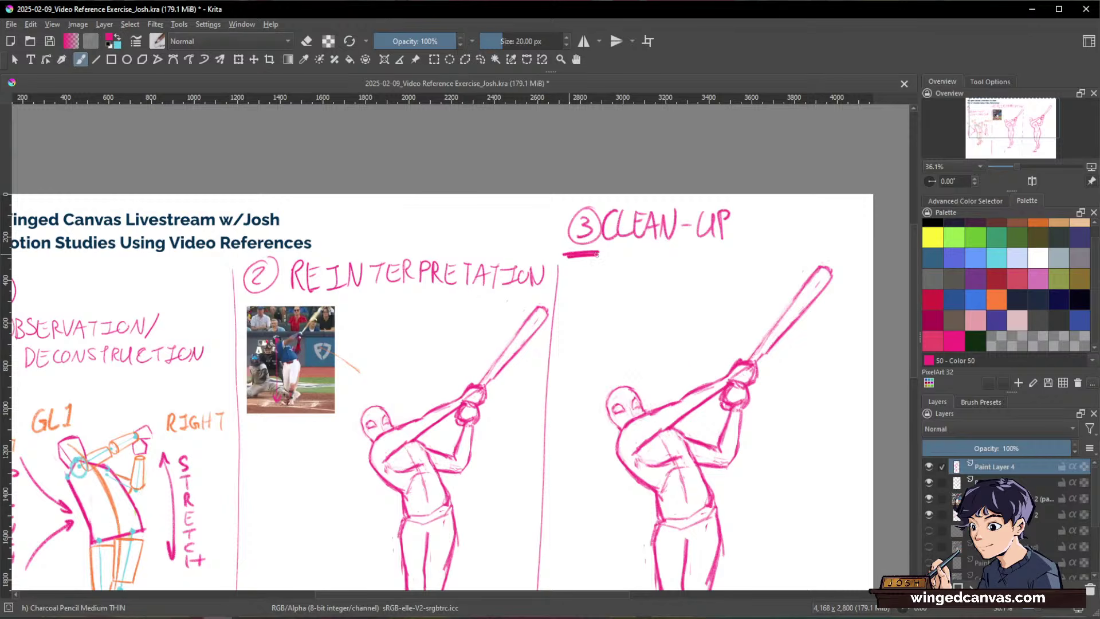
# Step: Lasso the third-column batter, cut it from its layer and paste it onto a separate layer
pyautogui.moveTo(565, 387); pyautogui.dragTo(727, 422)
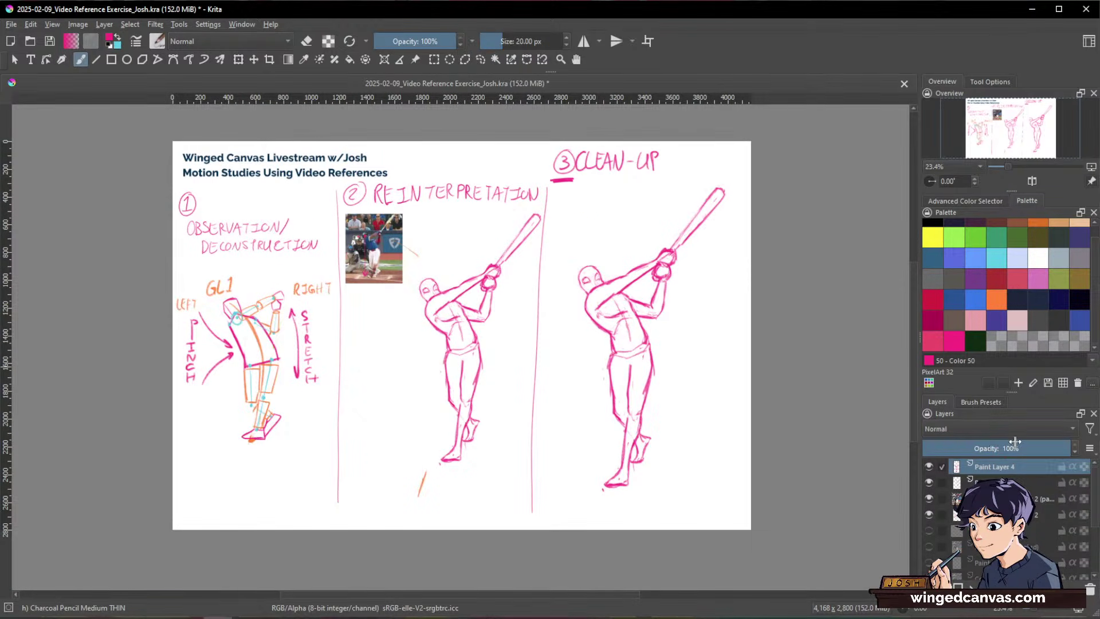
pyautogui.press('l')
pyautogui.moveTo(663, 212)
pyautogui.mouseDown()
pyautogui.moveTo(571, 288)
pyautogui.moveTo(635, 522)
pyautogui.moveTo(730, 263)
pyautogui.mouseUp()
pyautogui.hotkey('ctrl', 'x')
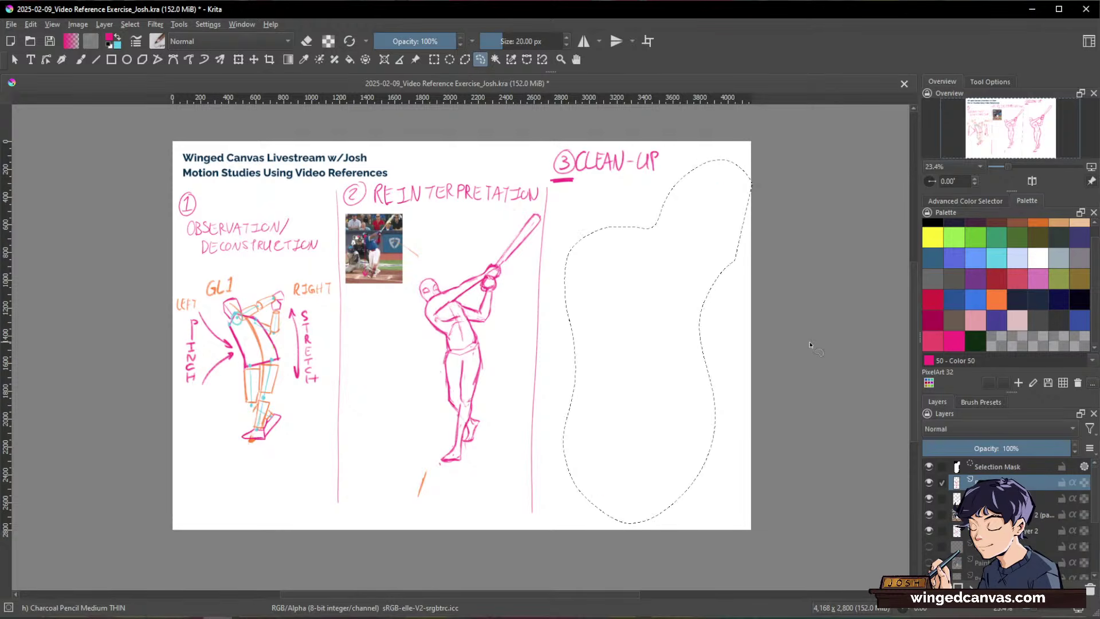
pyautogui.hotkey('ctrl', 'v')
# Step: Check the pasted figure's layer visibility, fade it to a faint underlay beneath the heading layer, and select the heading layer
pyautogui.click(928, 467)
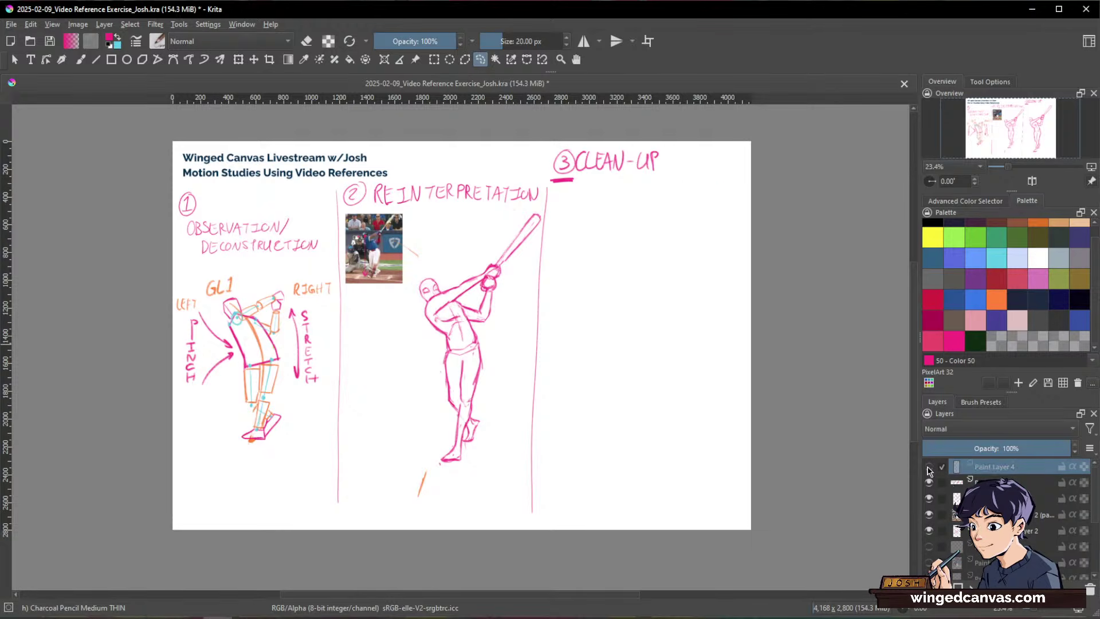
pyautogui.click(929, 467)
pyautogui.moveTo(976, 479); pyautogui.dragTo(933, 454)
pyautogui.click(997, 465)
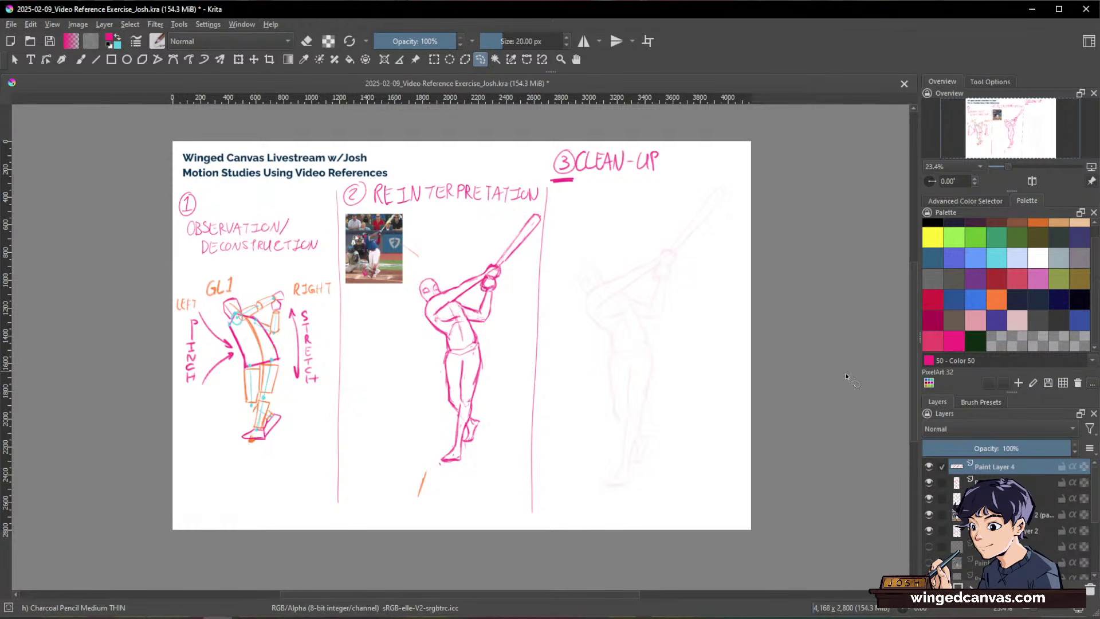
# Step: Choose near-black Color 40 and the Charcoal Pencil Thin brush at a size of 10 px
pyautogui.click(1079, 299)
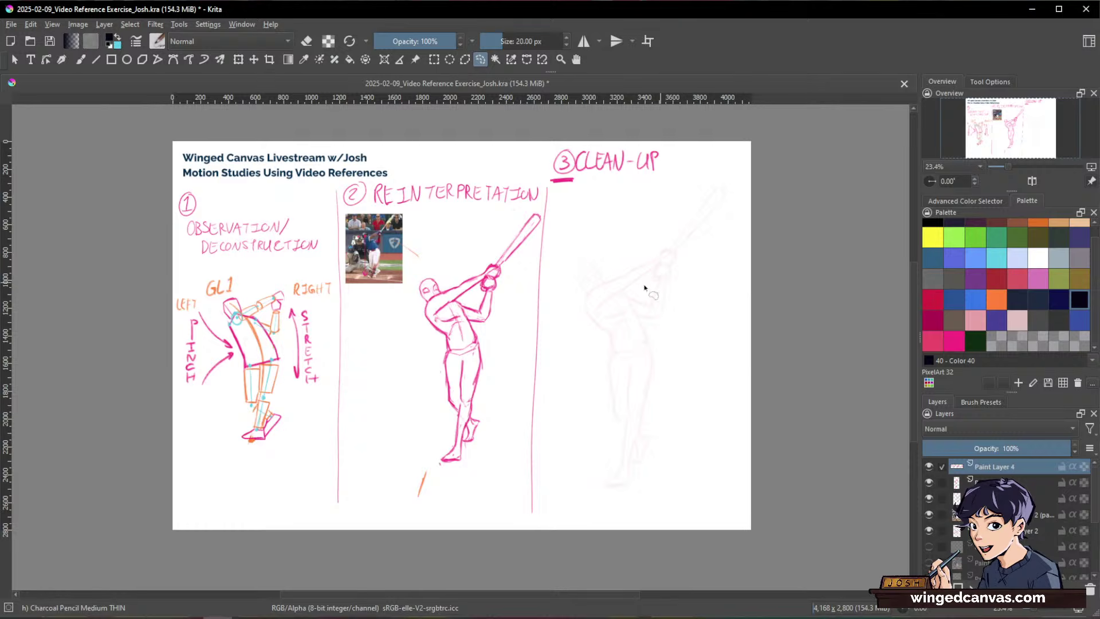
pyautogui.press('b')
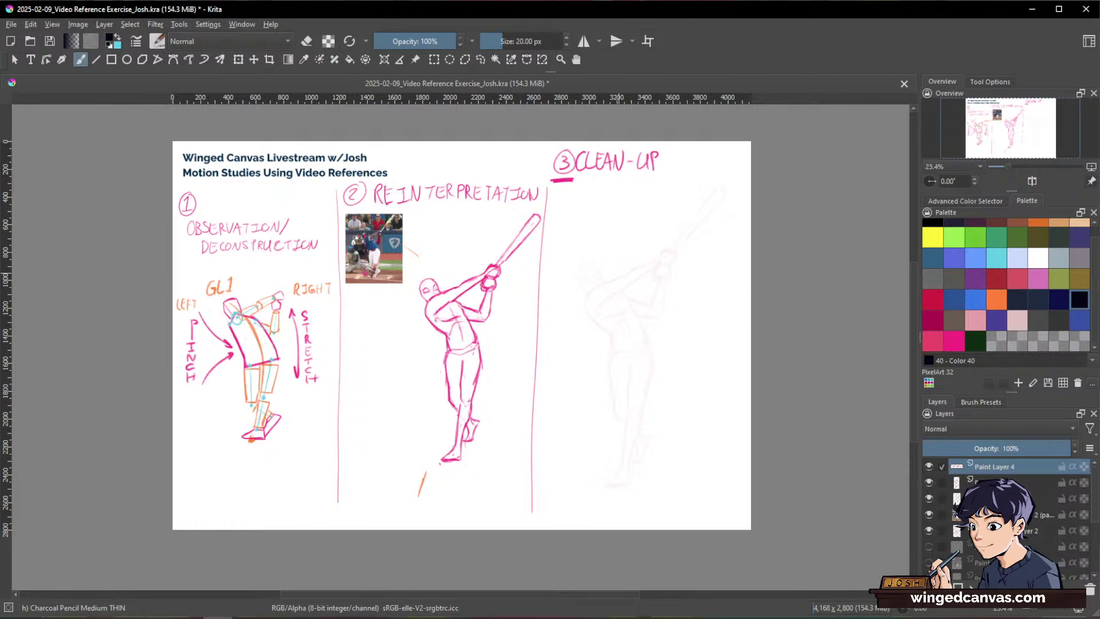
pyautogui.click(979, 404)
pyautogui.click(966, 448)
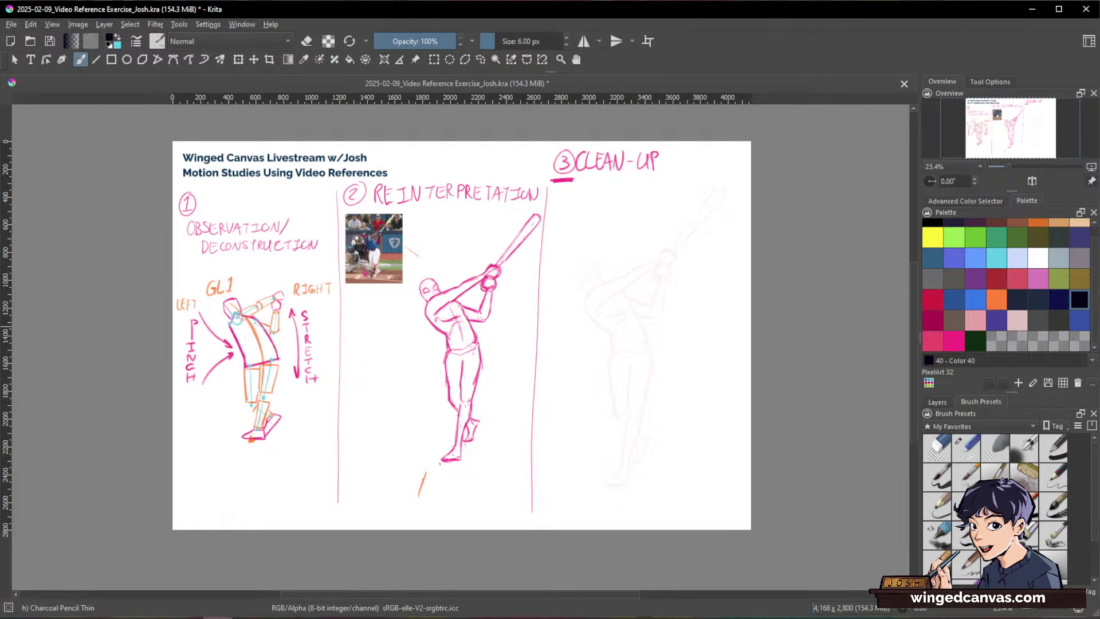
pyautogui.click(566, 38)
pyautogui.click(566, 38)
pyautogui.click(566, 38)
pyautogui.click(566, 38)
# Step: Set the brush size to 12 px and outline the batter's head in near-black over the faded sketch
pyautogui.moveTo(691, 324)
pyautogui.mouseDown()
pyautogui.moveTo(643, 341)
pyautogui.moveTo(658, 287)
pyautogui.mouseUp()
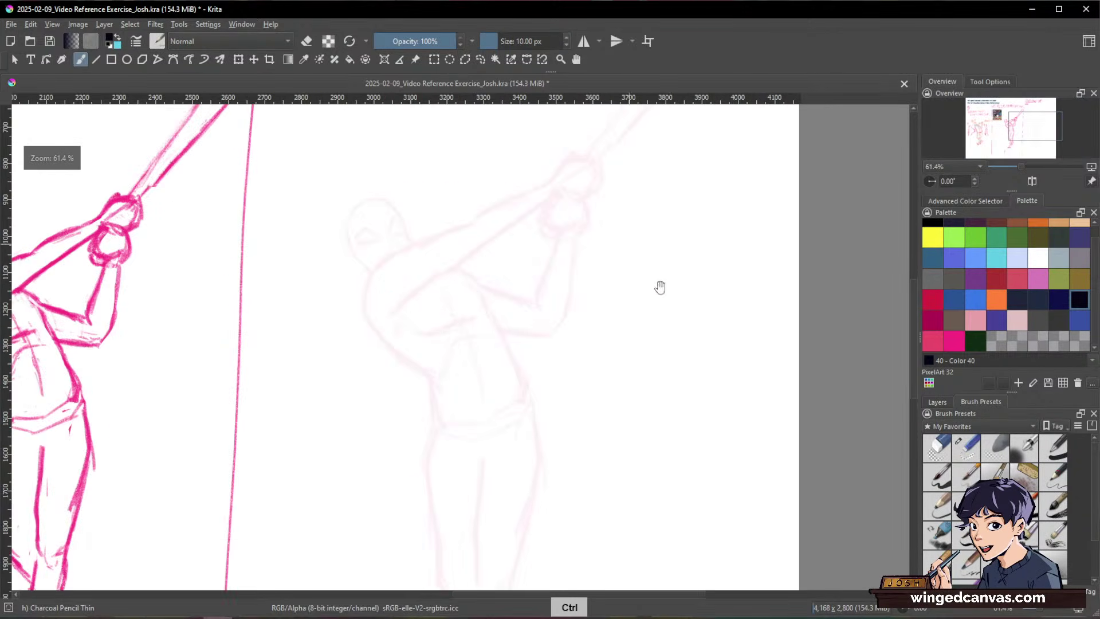
pyautogui.moveTo(659, 340); pyautogui.dragTo(870, 431)
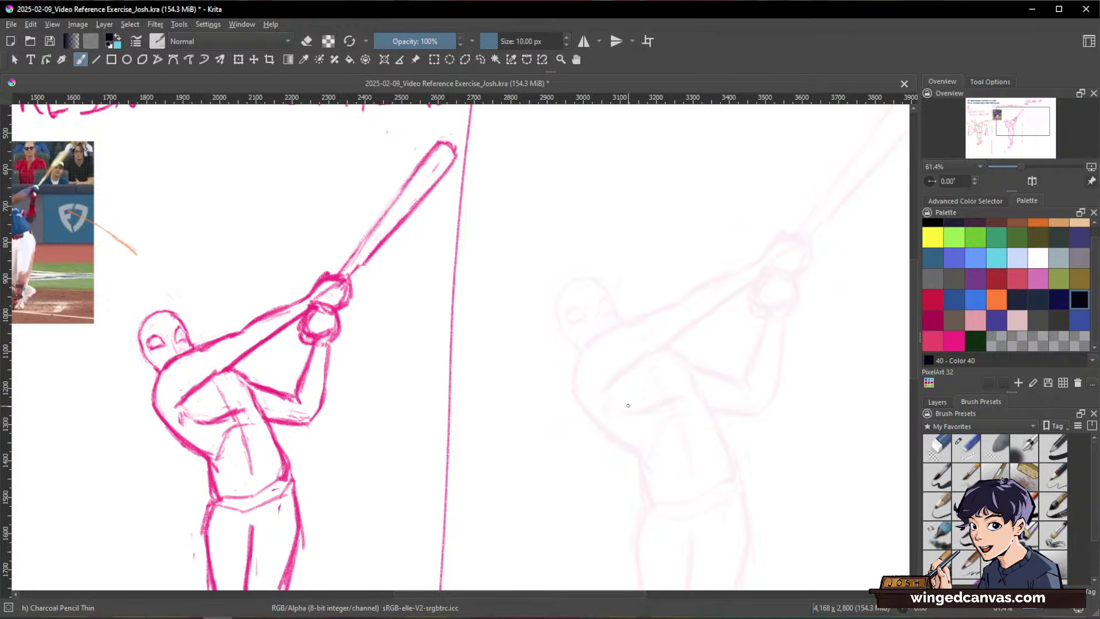
pyautogui.moveTo(706, 371); pyautogui.dragTo(713, 428)
pyautogui.moveTo(629, 381); pyautogui.dragTo(643, 316)
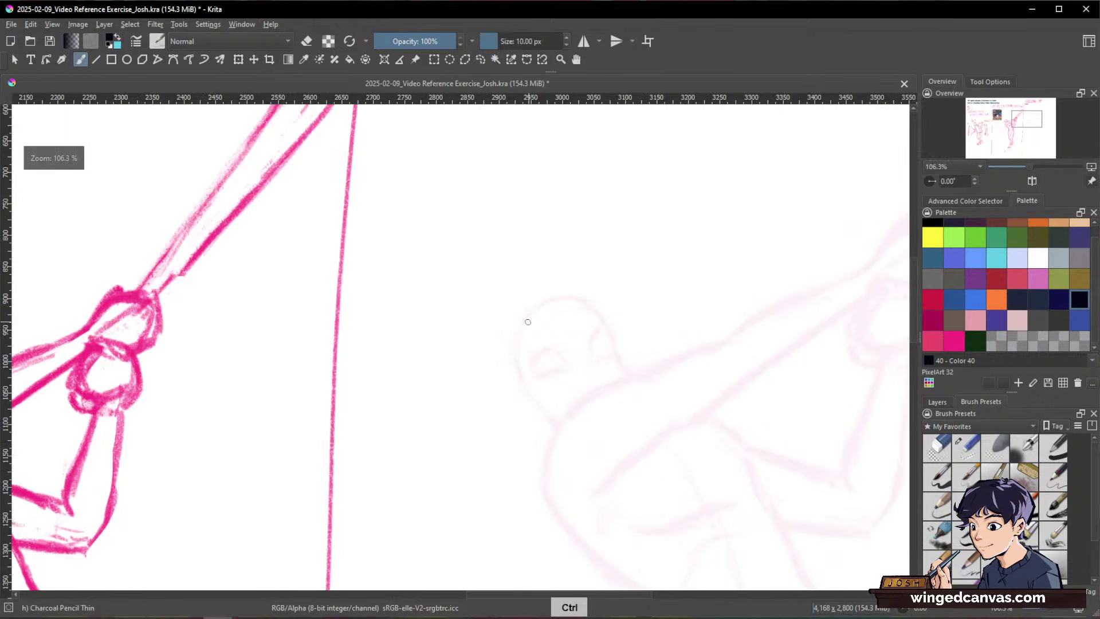
pyautogui.press(']')
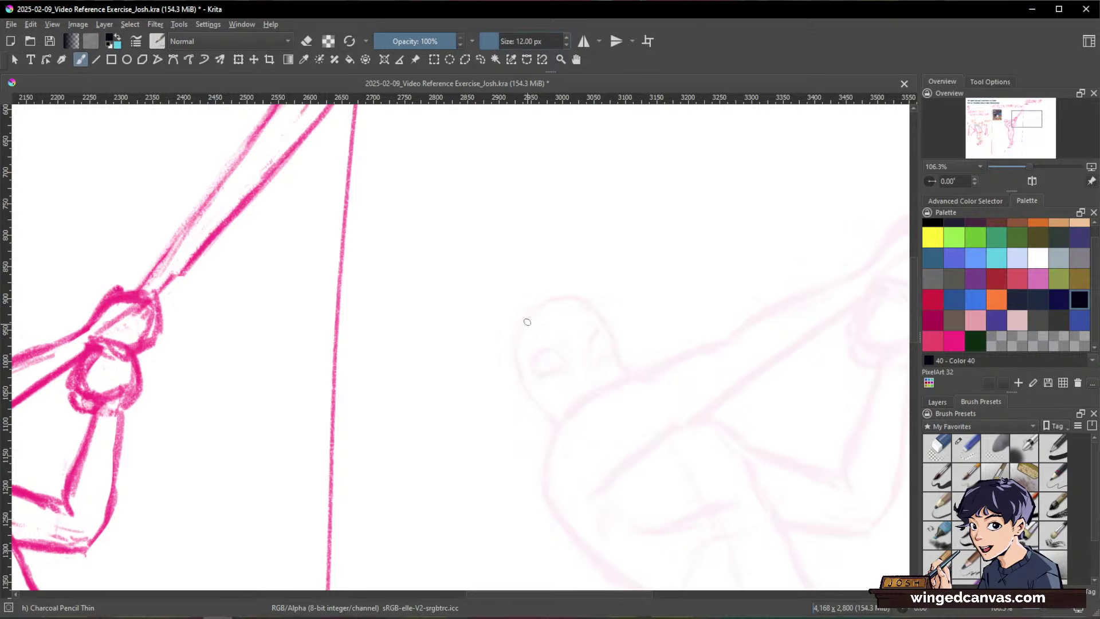
pyautogui.moveTo(530, 310)
pyautogui.mouseDown()
pyautogui.moveTo(519, 352)
pyautogui.moveTo(527, 322)
pyautogui.mouseUp()
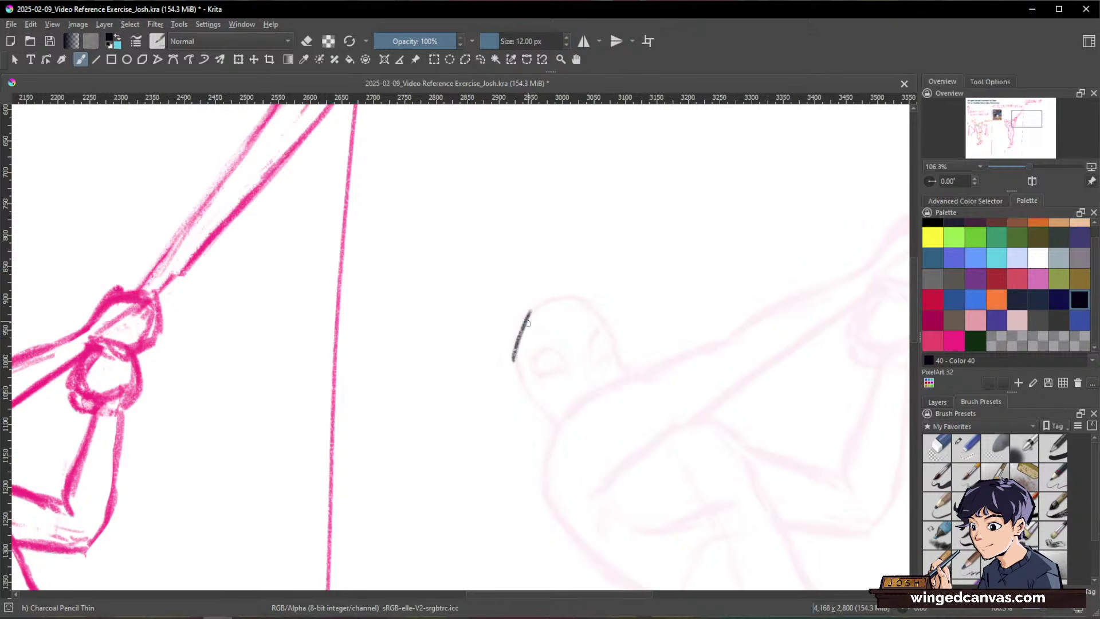
pyautogui.moveTo(513, 359)
pyautogui.mouseDown()
pyautogui.moveTo(532, 401)
pyautogui.moveTo(557, 420)
pyautogui.mouseUp()
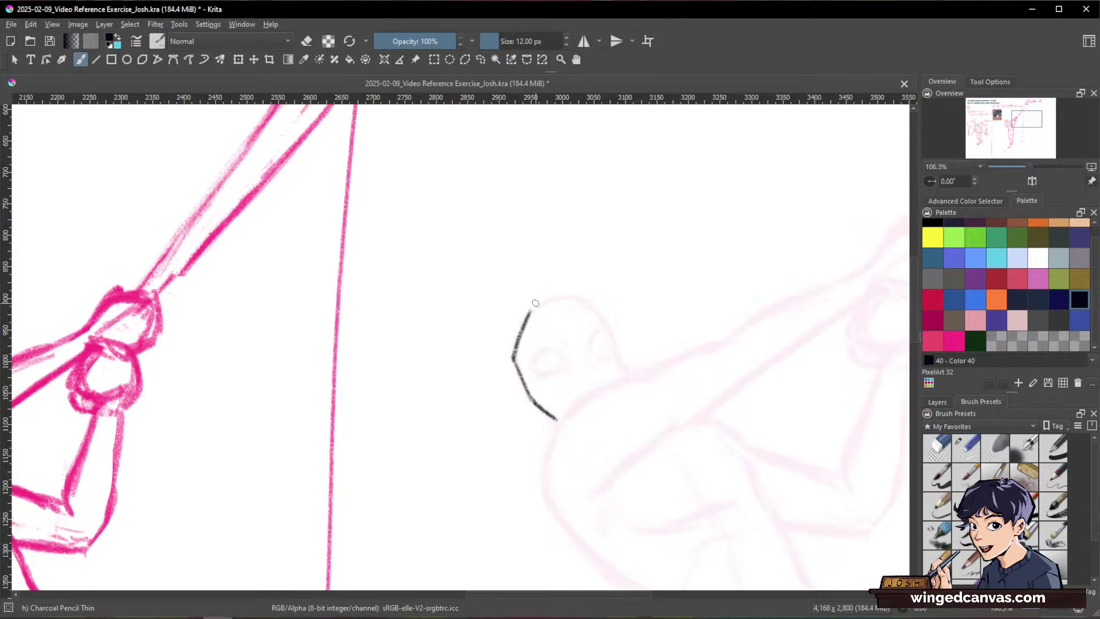
pyautogui.moveTo(529, 312)
pyautogui.mouseDown()
pyautogui.moveTo(558, 294)
pyautogui.moveTo(520, 336)
pyautogui.moveTo(525, 319)
pyautogui.moveTo(513, 364)
pyautogui.moveTo(529, 313)
pyautogui.moveTo(567, 295)
pyautogui.moveTo(595, 307)
pyautogui.mouseUp()
pyautogui.press('e')
pyautogui.press('e')
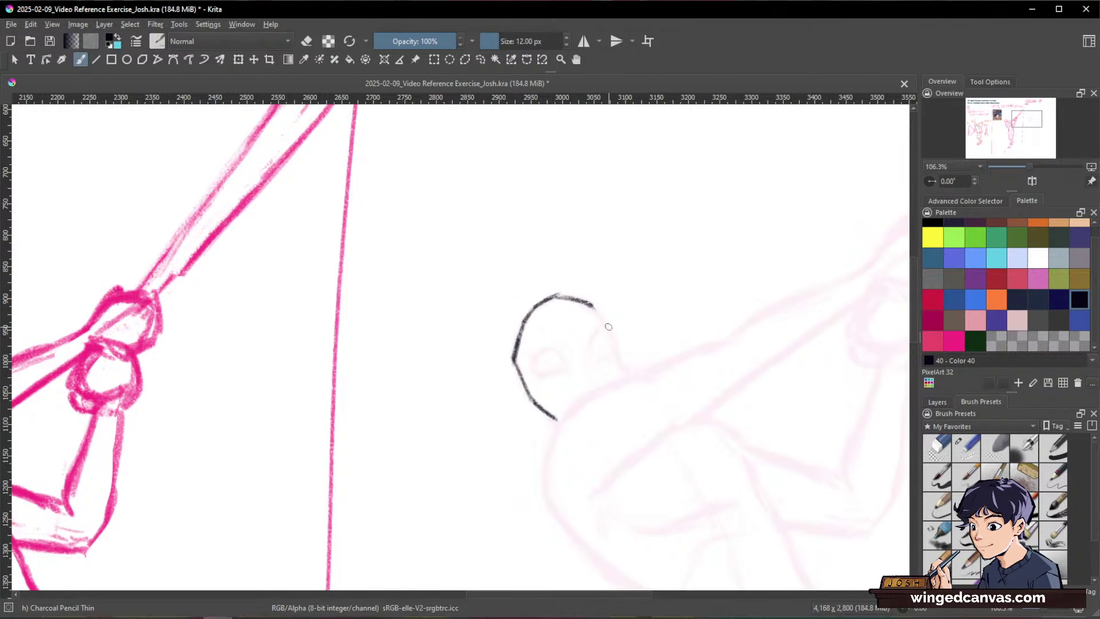
pyautogui.moveTo(596, 309); pyautogui.dragTo(620, 355)
# Step: Draw both mask eye shapes inside the head outline
pyautogui.moveTo(524, 361)
pyautogui.mouseDown()
pyautogui.moveTo(543, 339)
pyautogui.moveTo(570, 362)
pyautogui.moveTo(543, 380)
pyautogui.moveTo(571, 374)
pyautogui.mouseUp()
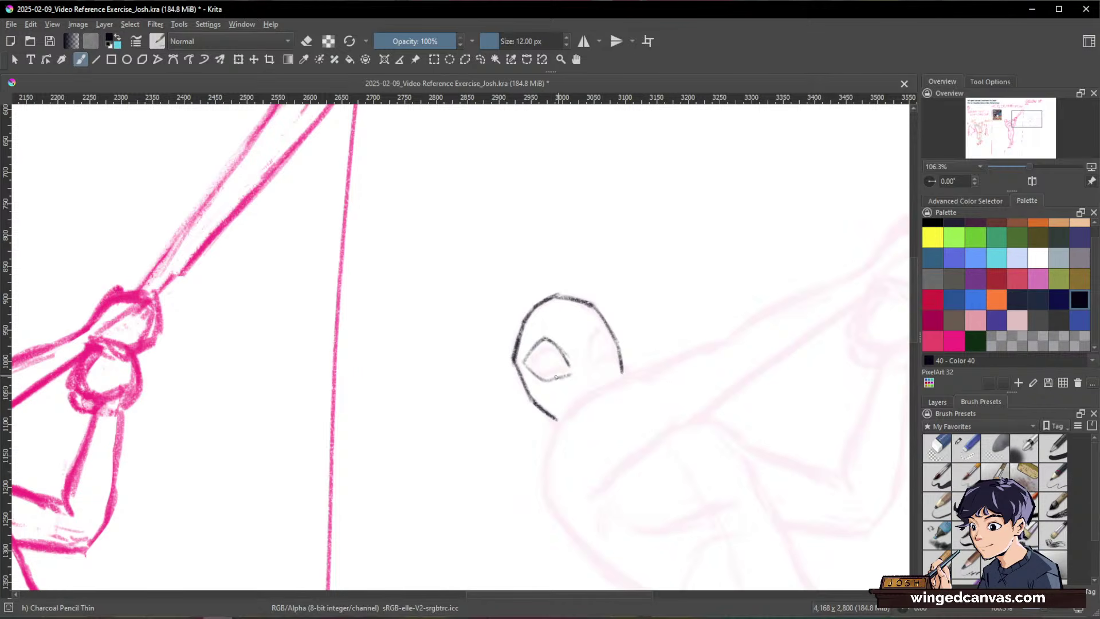
pyautogui.moveTo(591, 314)
pyautogui.mouseDown()
pyautogui.moveTo(584, 361)
pyautogui.moveTo(591, 314)
pyautogui.moveTo(614, 339)
pyautogui.moveTo(587, 318)
pyautogui.moveTo(587, 361)
pyautogui.moveTo(618, 354)
pyautogui.moveTo(592, 362)
pyautogui.moveTo(610, 364)
pyautogui.moveTo(613, 346)
pyautogui.moveTo(607, 367)
pyautogui.moveTo(566, 370)
pyautogui.mouseUp()
pyautogui.press('e')
pyautogui.press('e')
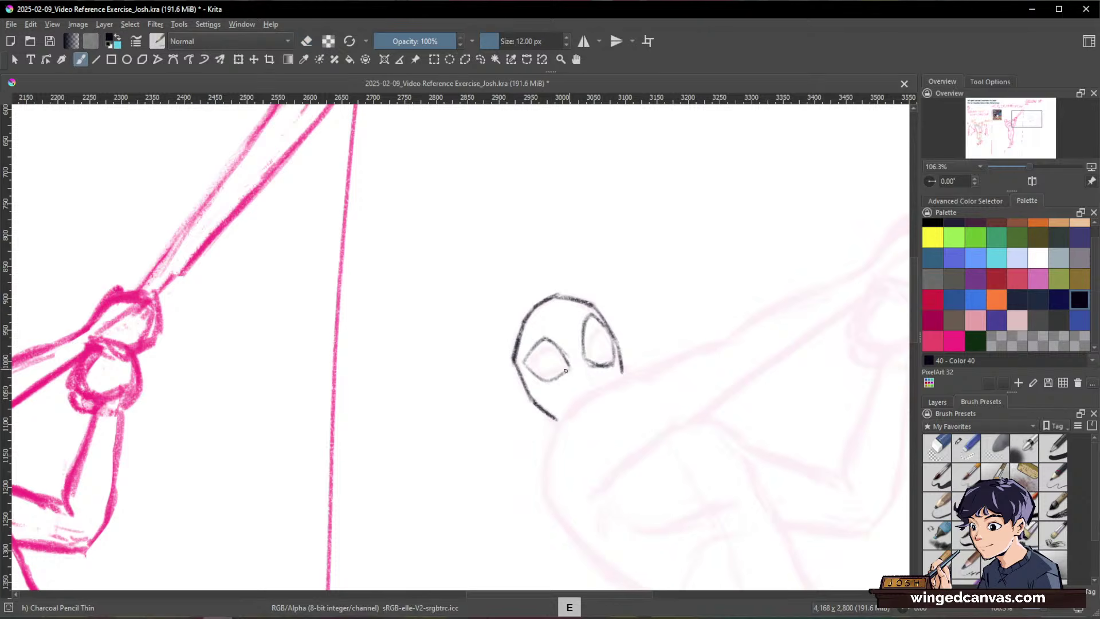
# Step: Add a second contour around both mask eyes to give them a thicker rim
pyautogui.moveTo(762, 279); pyautogui.dragTo(695, 359)
pyautogui.moveTo(780, 402); pyautogui.dragTo(695, 309)
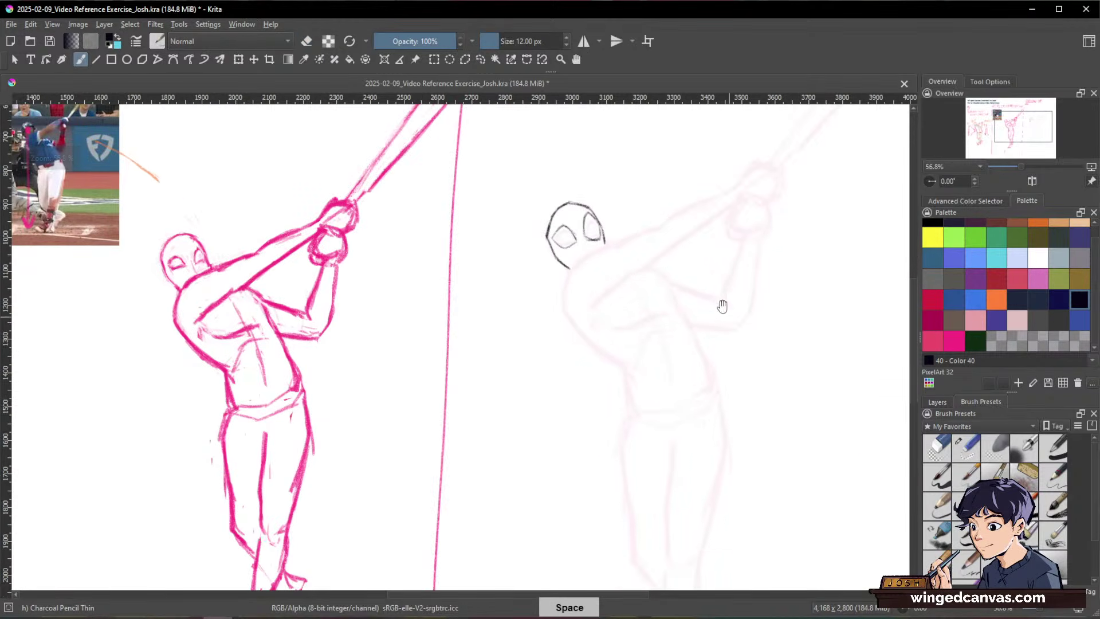
pyautogui.moveTo(670, 243)
pyautogui.mouseDown()
pyautogui.moveTo(677, 220)
pyautogui.moveTo(704, 363)
pyautogui.mouseUp()
pyautogui.moveTo(634, 357); pyautogui.dragTo(655, 227)
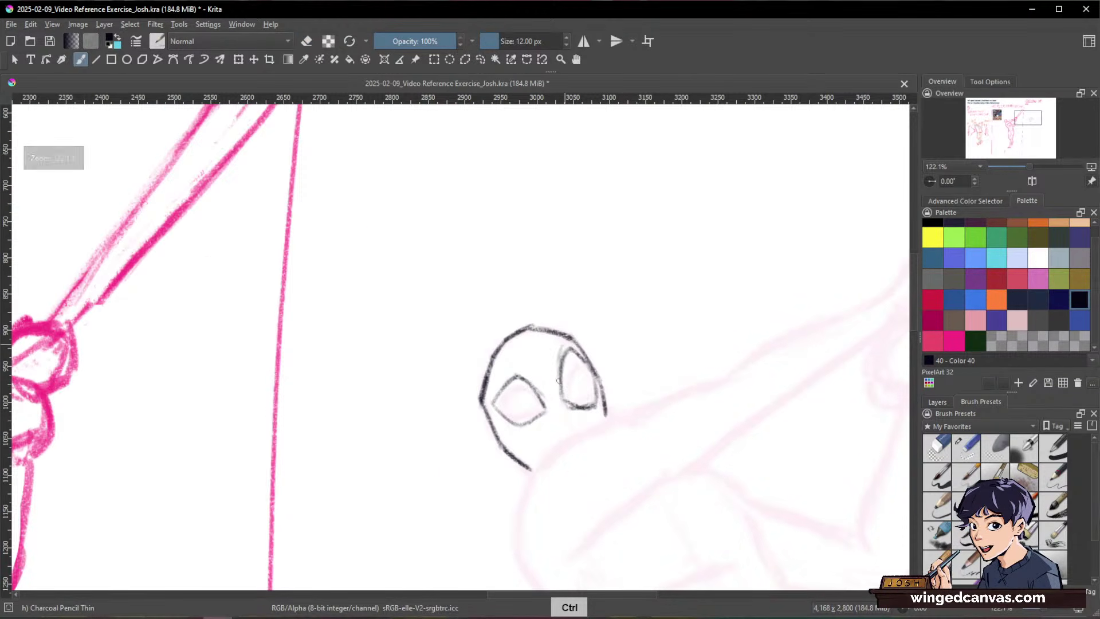
pyautogui.moveTo(565, 344)
pyautogui.mouseDown()
pyautogui.moveTo(560, 381)
pyautogui.moveTo(582, 355)
pyautogui.mouseUp()
pyautogui.moveTo(565, 404)
pyautogui.mouseDown()
pyautogui.moveTo(592, 413)
pyautogui.moveTo(604, 385)
pyautogui.mouseUp()
pyautogui.moveTo(512, 370)
pyautogui.mouseDown()
pyautogui.moveTo(487, 406)
pyautogui.moveTo(521, 373)
pyautogui.moveTo(543, 407)
pyautogui.moveTo(518, 429)
pyautogui.mouseUp()
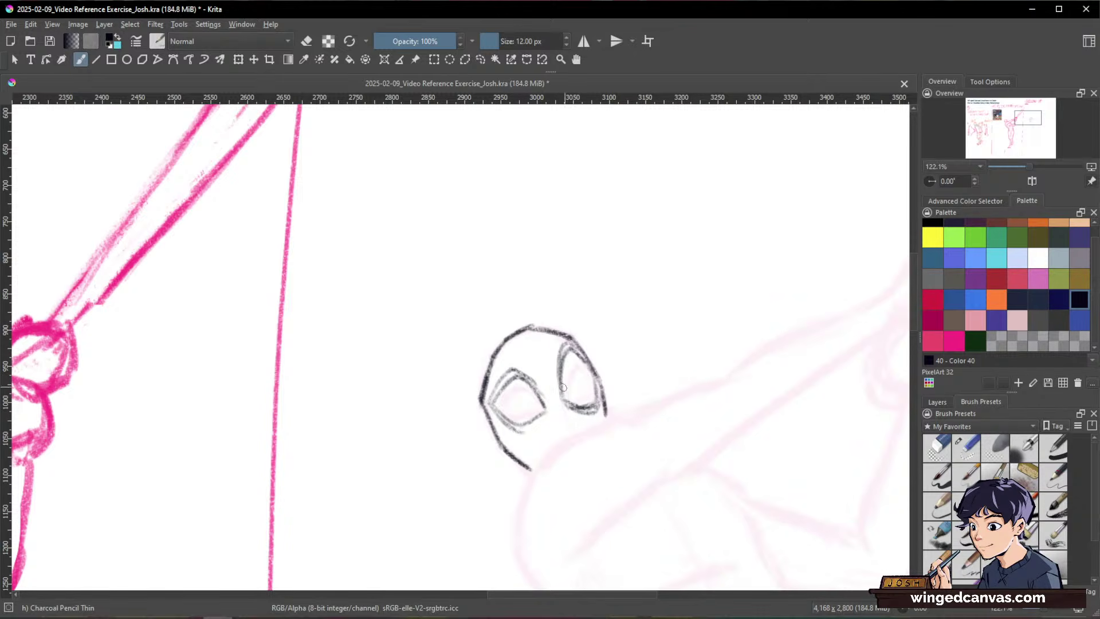
# Step: Outline the shoulder and the extended arm up to the gripping hands, following the faded sketch
pyautogui.scroll(-4, 762, 329)
pyautogui.moveTo(779, 410)
pyautogui.mouseDown()
pyautogui.moveTo(700, 326)
pyautogui.moveTo(736, 327)
pyautogui.moveTo(708, 396)
pyautogui.mouseUp()
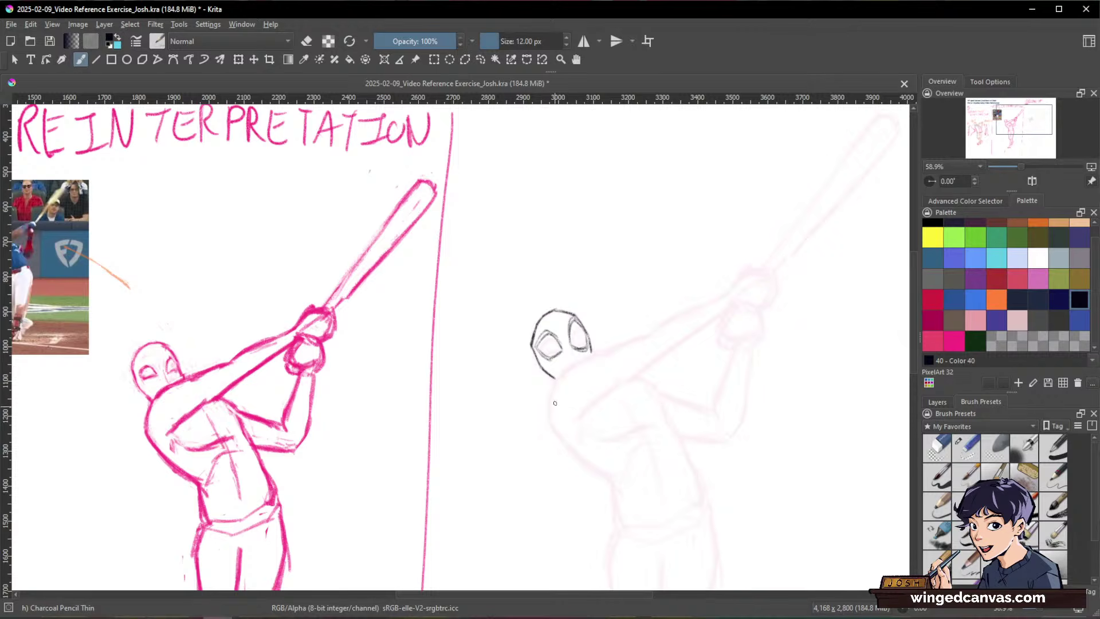
pyautogui.moveTo(556, 372)
pyautogui.mouseDown()
pyautogui.moveTo(548, 406)
pyautogui.moveTo(597, 355)
pyautogui.mouseUp()
pyautogui.moveTo(581, 406)
pyautogui.mouseDown()
pyautogui.moveTo(603, 386)
pyautogui.moveTo(612, 350)
pyautogui.moveTo(639, 337)
pyautogui.mouseUp()
pyautogui.moveTo(600, 391); pyautogui.dragTo(652, 359)
pyautogui.moveTo(654, 350); pyautogui.dragTo(741, 299)
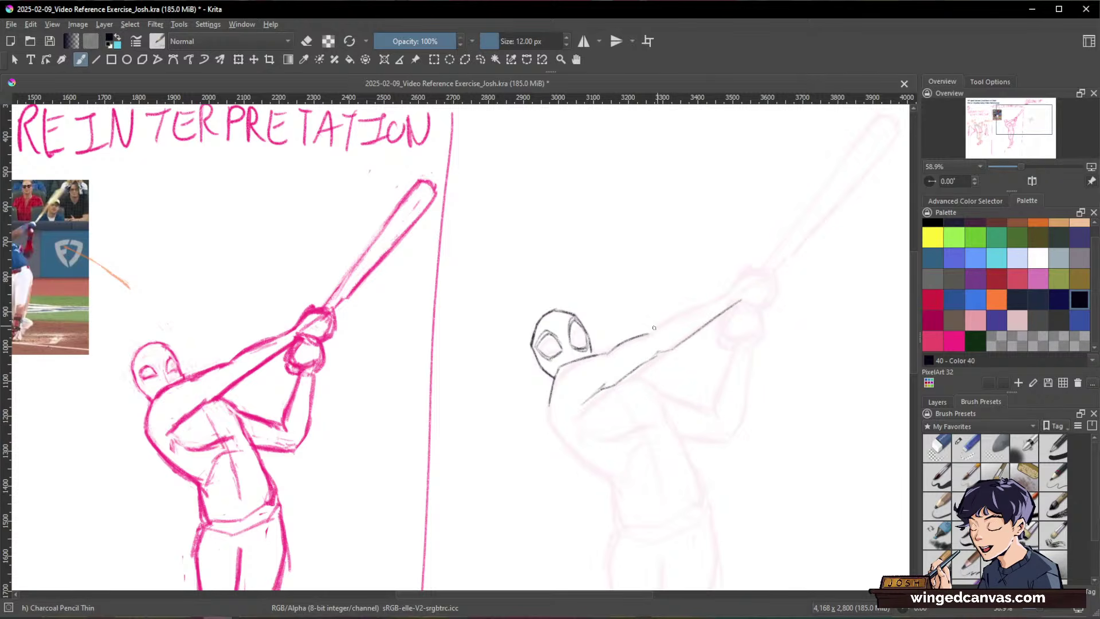
pyautogui.moveTo(613, 386); pyautogui.dragTo(708, 324)
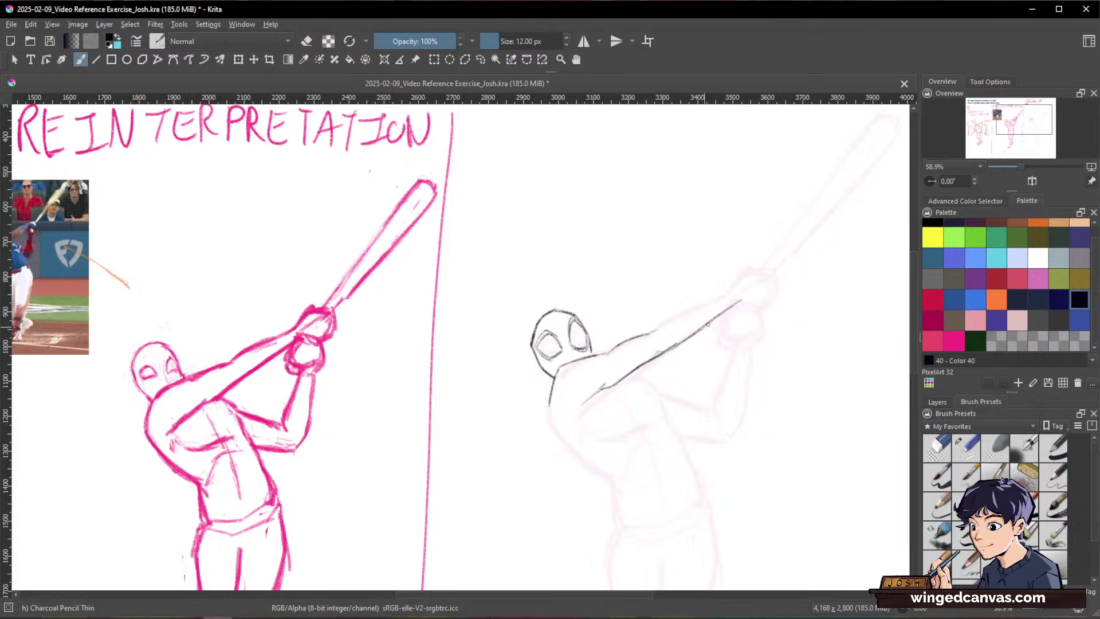
pyautogui.press('e')
pyautogui.press('e')
pyautogui.moveTo(651, 346)
pyautogui.mouseDown()
pyautogui.moveTo(671, 319)
pyautogui.moveTo(727, 293)
pyautogui.moveTo(737, 270)
pyautogui.mouseUp()
# Step: Outline the torso edge from the shoulder below the head down to the waist and clean up the line
pyautogui.press('space')
pyautogui.moveTo(521, 356); pyautogui.dragTo(558, 394)
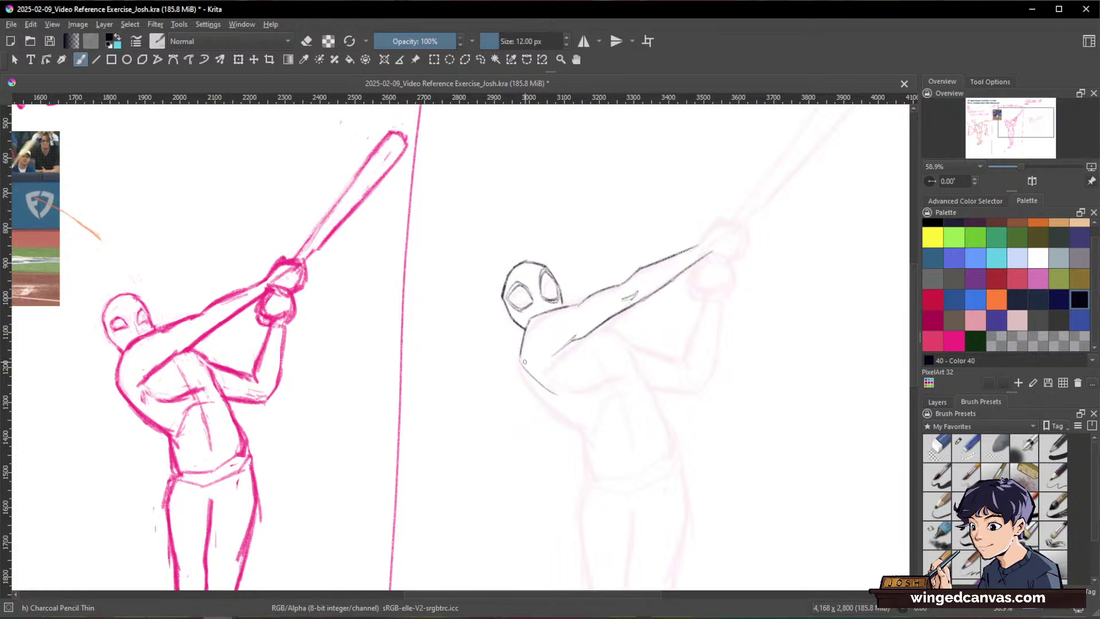
pyautogui.moveTo(527, 373)
pyautogui.mouseDown()
pyautogui.moveTo(567, 404)
pyautogui.moveTo(571, 382)
pyautogui.moveTo(592, 435)
pyautogui.mouseUp()
pyautogui.press('space')
pyautogui.press('e')
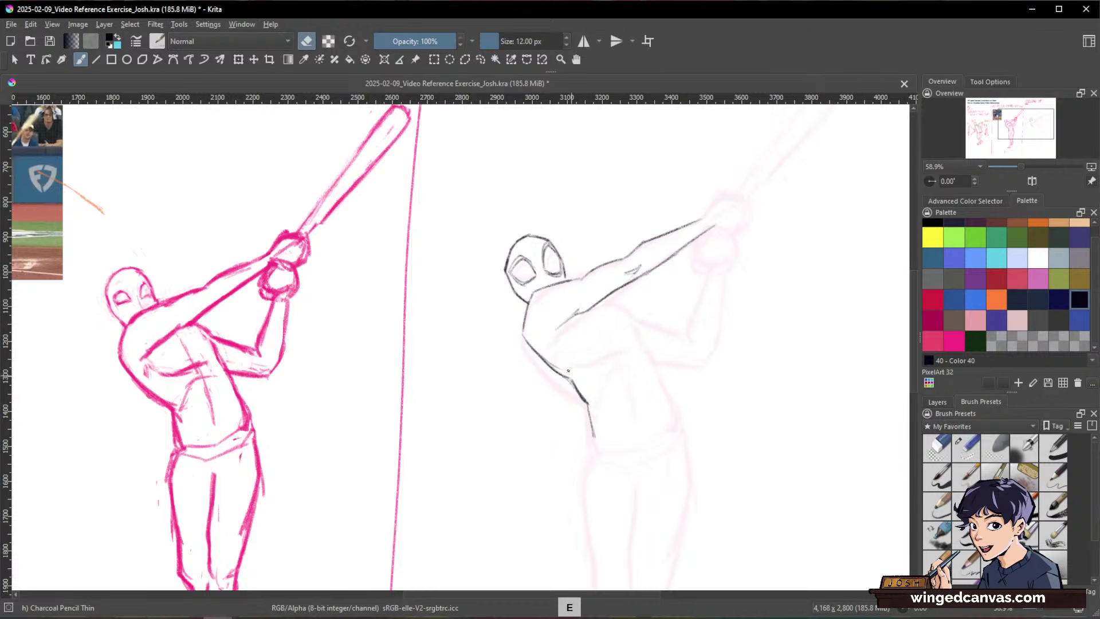
pyautogui.moveTo(569, 375); pyautogui.dragTo(581, 395)
pyautogui.press('e')
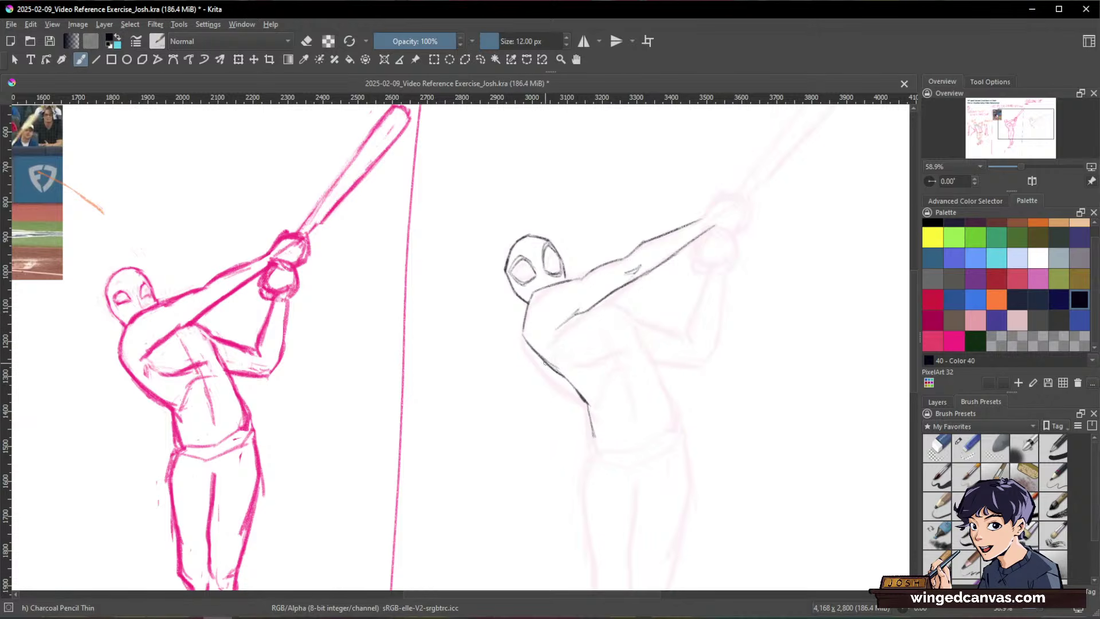
pyautogui.press('e')
pyautogui.press('e')
pyautogui.moveTo(544, 360); pyautogui.dragTo(587, 402)
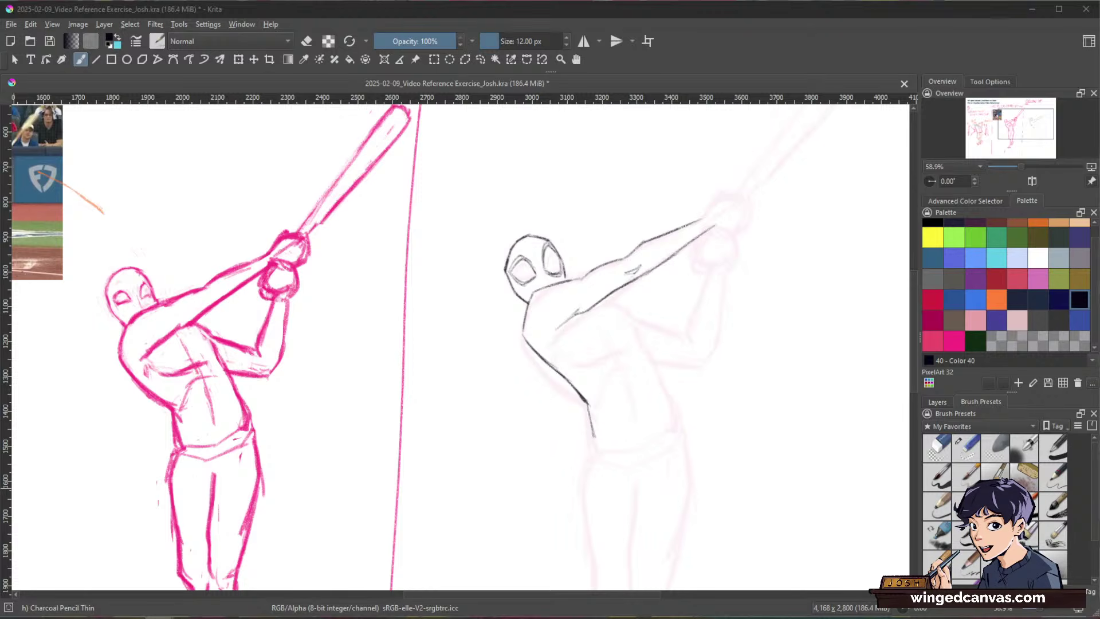
# Step: Draw the opposite chest contour descending from beneath the extended arm and refine its curve
pyautogui.click(858, 54)
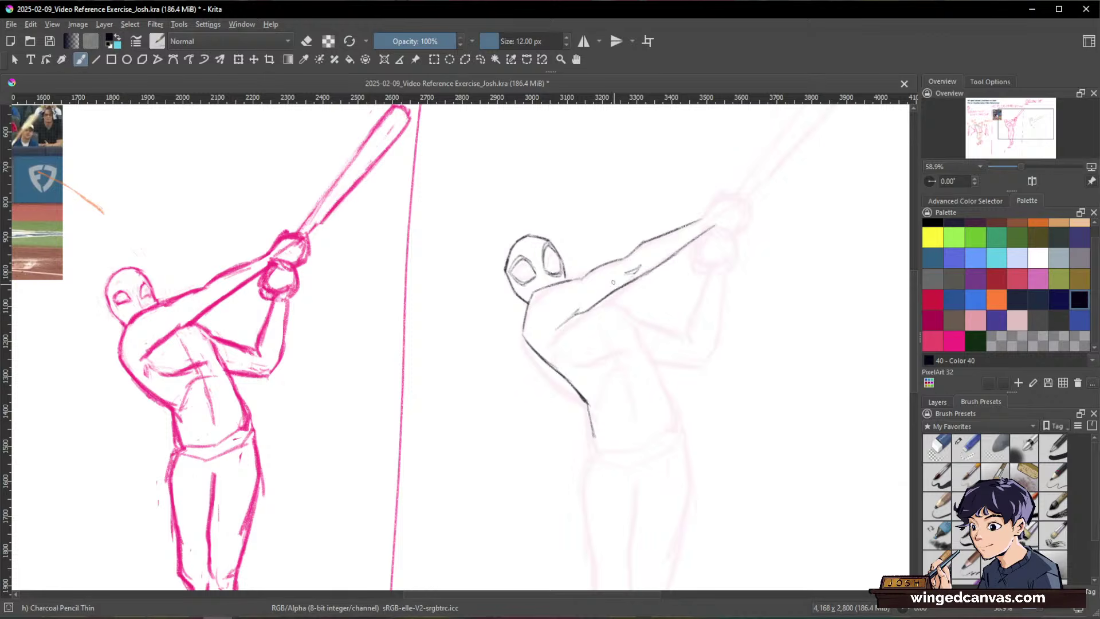
pyautogui.moveTo(610, 296); pyautogui.dragTo(641, 342)
pyautogui.press('e')
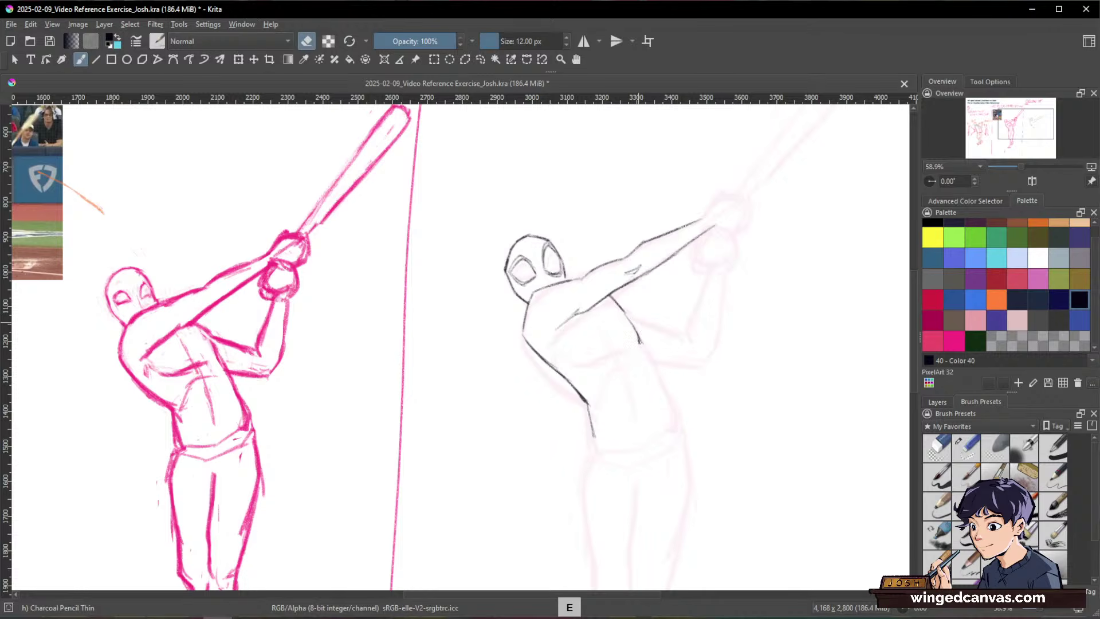
pyautogui.press('e')
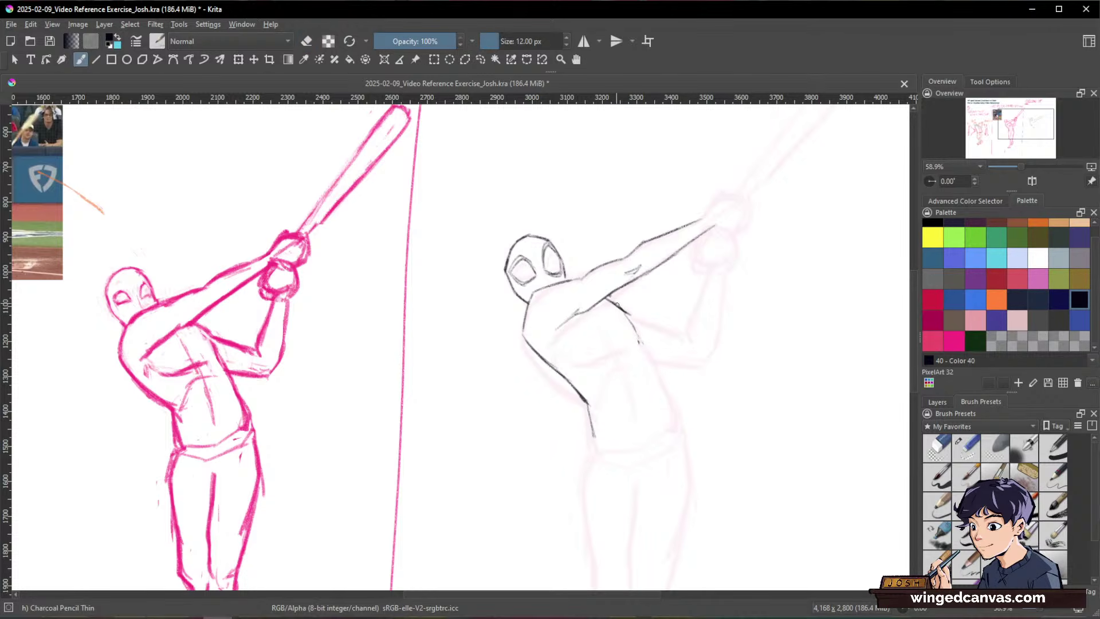
pyautogui.press('e')
pyautogui.press('e')
pyautogui.press('e')
pyautogui.moveTo(631, 316); pyautogui.dragTo(638, 340)
pyautogui.press('e')
pyautogui.press('e')
# Step: Draw the front torso contour from the chest down to the waist, erasing and redrawing the rough stretch
pyautogui.moveTo(641, 337); pyautogui.dragTo(658, 367)
pyautogui.moveTo(656, 367); pyautogui.dragTo(680, 429)
pyautogui.press('/')
pyautogui.moveTo(648, 349); pyautogui.dragTo(665, 376)
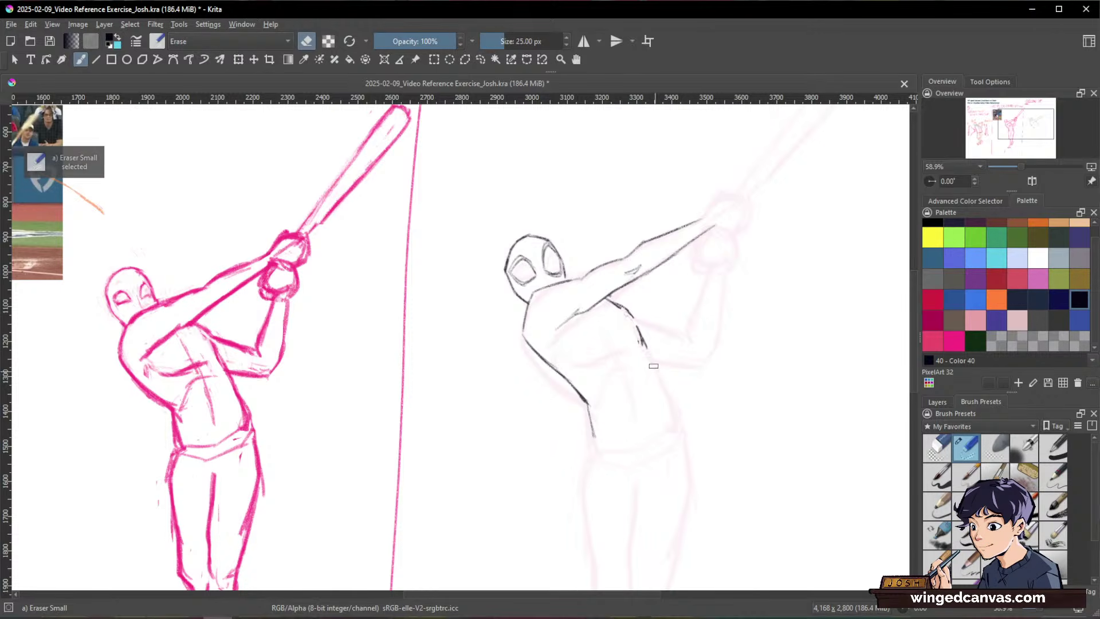
pyautogui.press('/')
pyautogui.moveTo(645, 344); pyautogui.dragTo(672, 425)
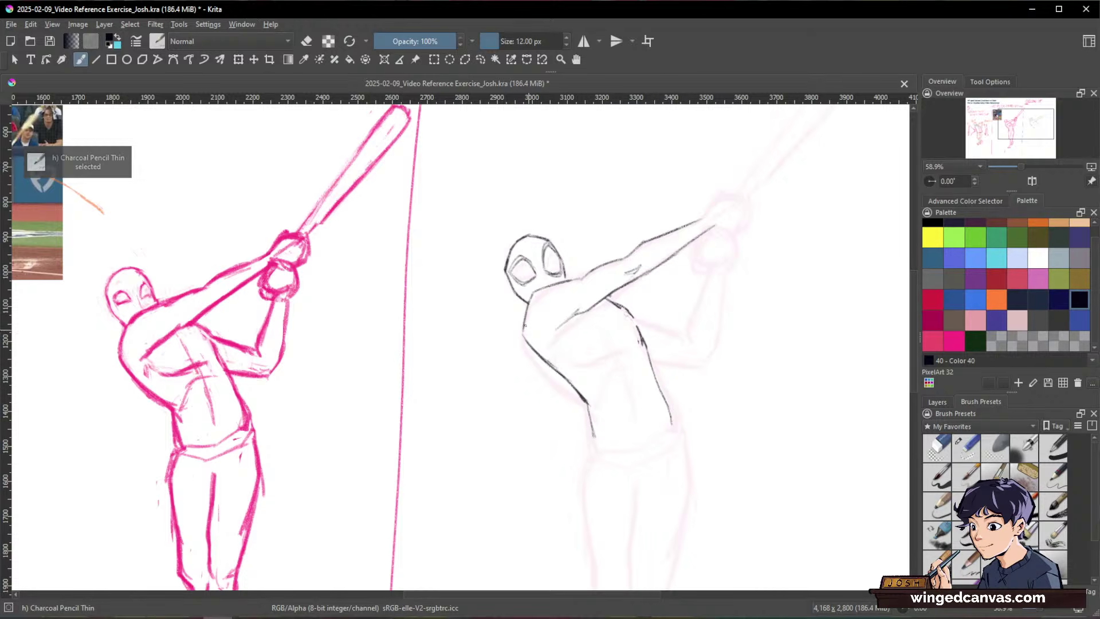
# Step: Redraw the back edge of the torso from the shoulder down to the waist as a cleaner curve
pyautogui.moveTo(523, 330)
pyautogui.mouseDown()
pyautogui.moveTo(586, 390)
pyautogui.moveTo(592, 431)
pyautogui.moveTo(590, 382)
pyautogui.mouseUp()
pyautogui.press('/')
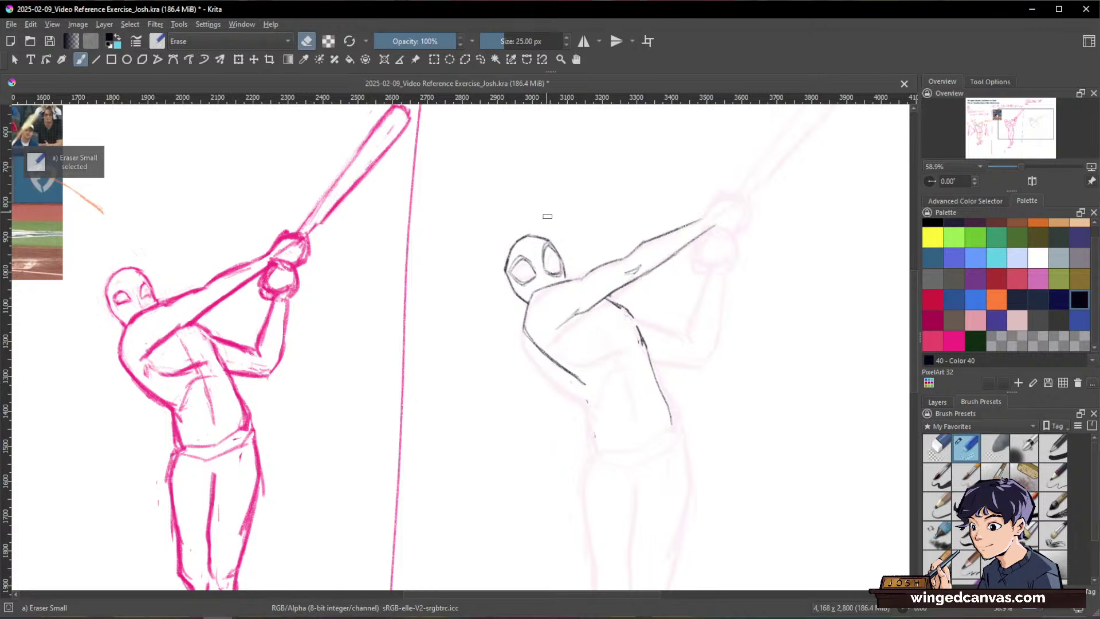
pyautogui.press('/')
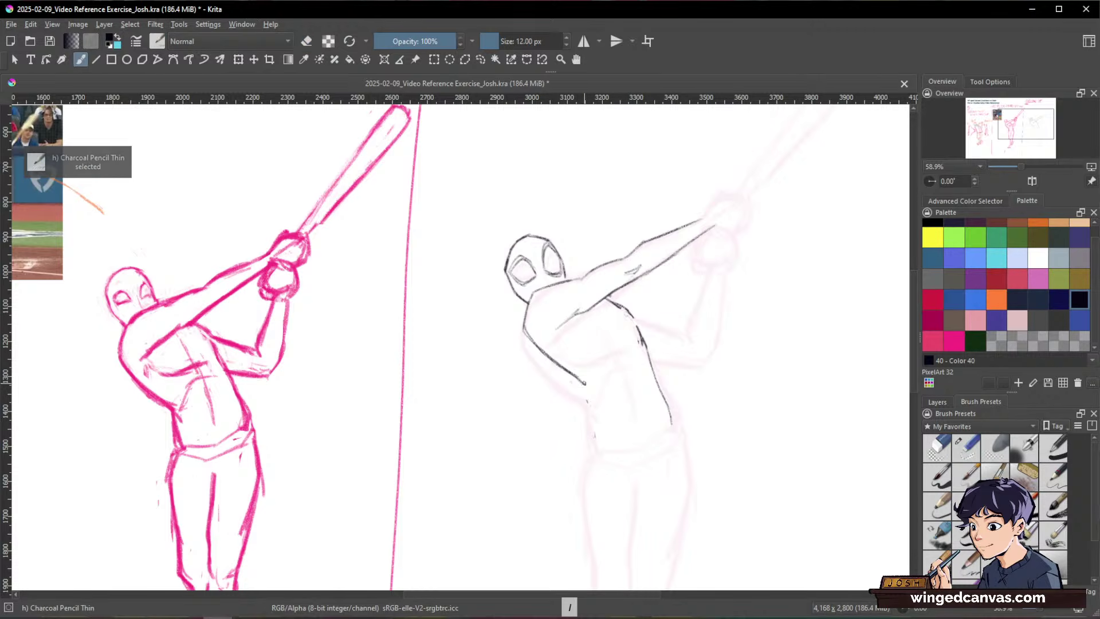
pyautogui.moveTo(584, 383); pyautogui.dragTo(594, 447)
# Step: Outline the bent arm from the chest through the elbow up to the lower hand, enlarging the pencil to 13 px and tidying the elbow
pyautogui.moveTo(822, 361); pyautogui.dragTo(720, 432)
pyautogui.moveTo(787, 416); pyautogui.dragTo(786, 442)
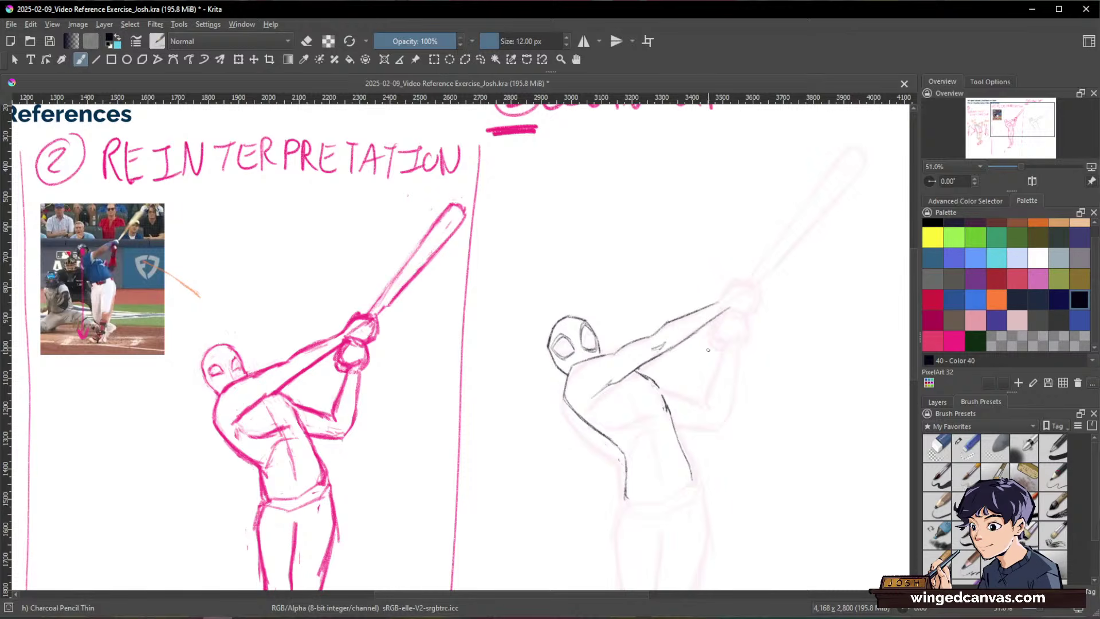
pyautogui.moveTo(715, 348); pyautogui.dragTo(697, 402)
pyautogui.moveTo(728, 345); pyautogui.dragTo(701, 430)
pyautogui.moveTo(654, 382); pyautogui.dragTo(662, 386)
pyautogui.moveTo(715, 351)
pyautogui.mouseDown()
pyautogui.moveTo(689, 397)
pyautogui.moveTo(712, 387)
pyautogui.moveTo(693, 432)
pyautogui.moveTo(696, 388)
pyautogui.moveTo(717, 344)
pyautogui.mouseUp()
pyautogui.press(']')
pyautogui.press('/')
pyautogui.press('/')
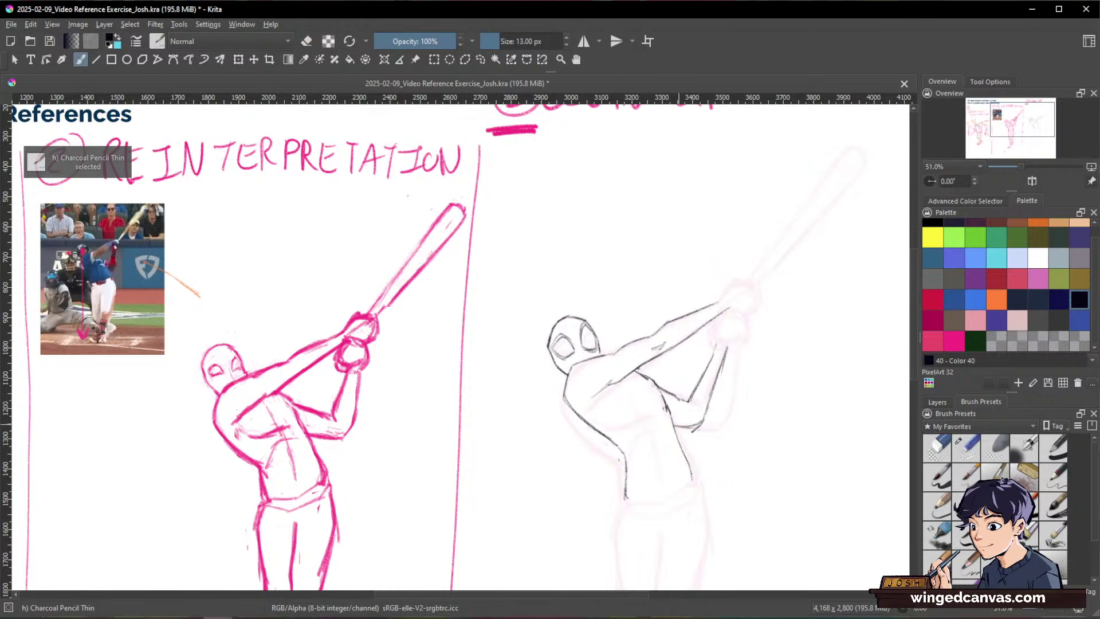
pyautogui.press('/')
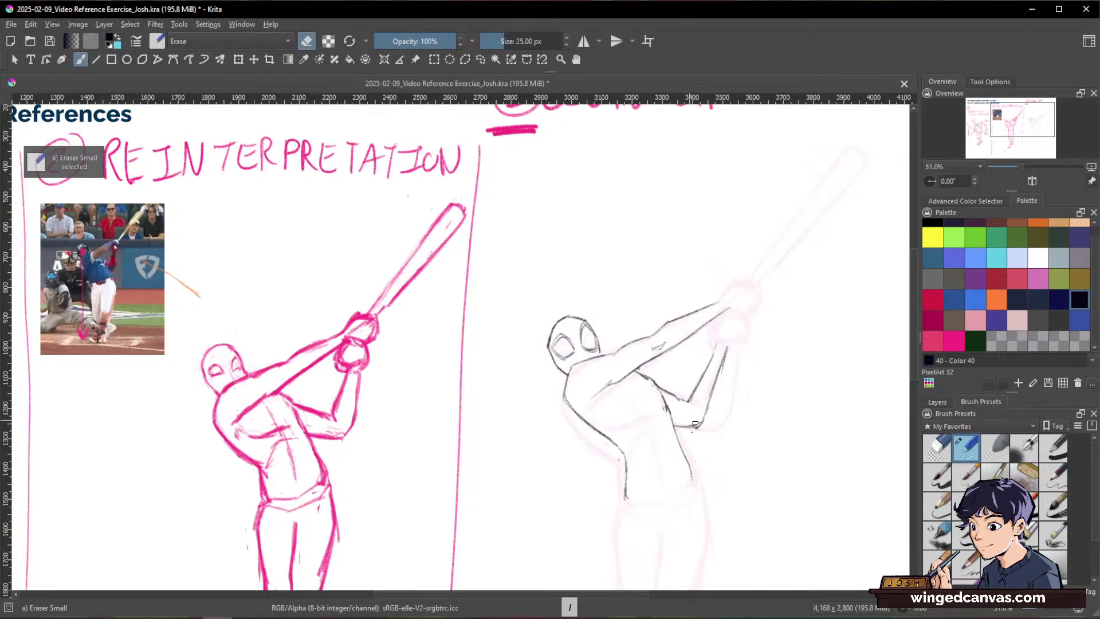
pyautogui.press('/')
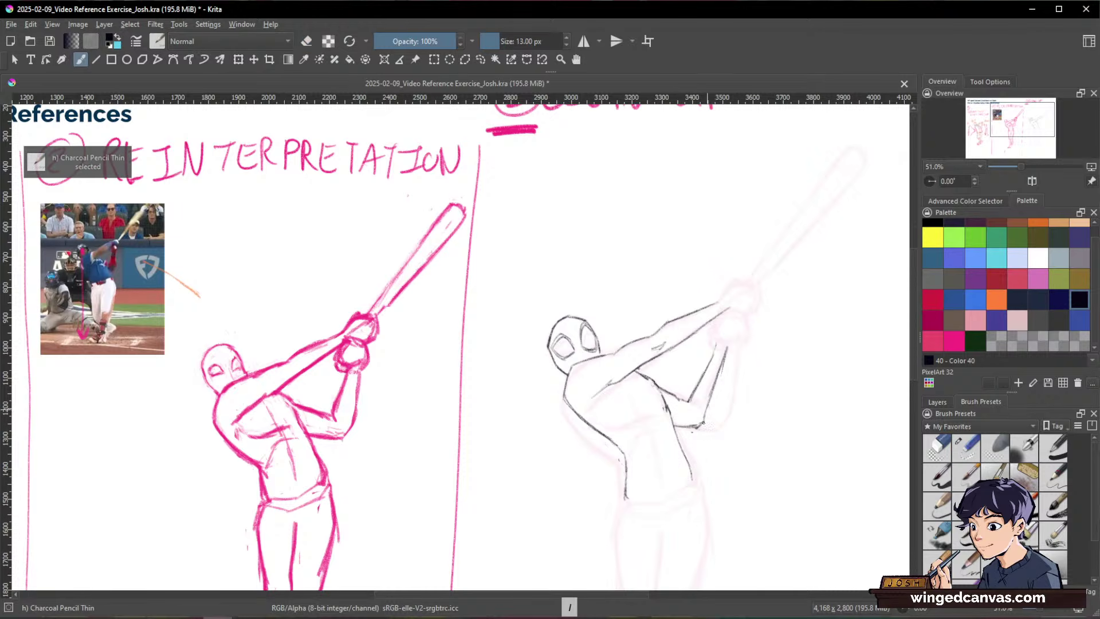
# Step: Outline the upper gripping hand at the end of the extended arm and refine its knuckles and fingers
pyautogui.scroll(-3, 784, 395)
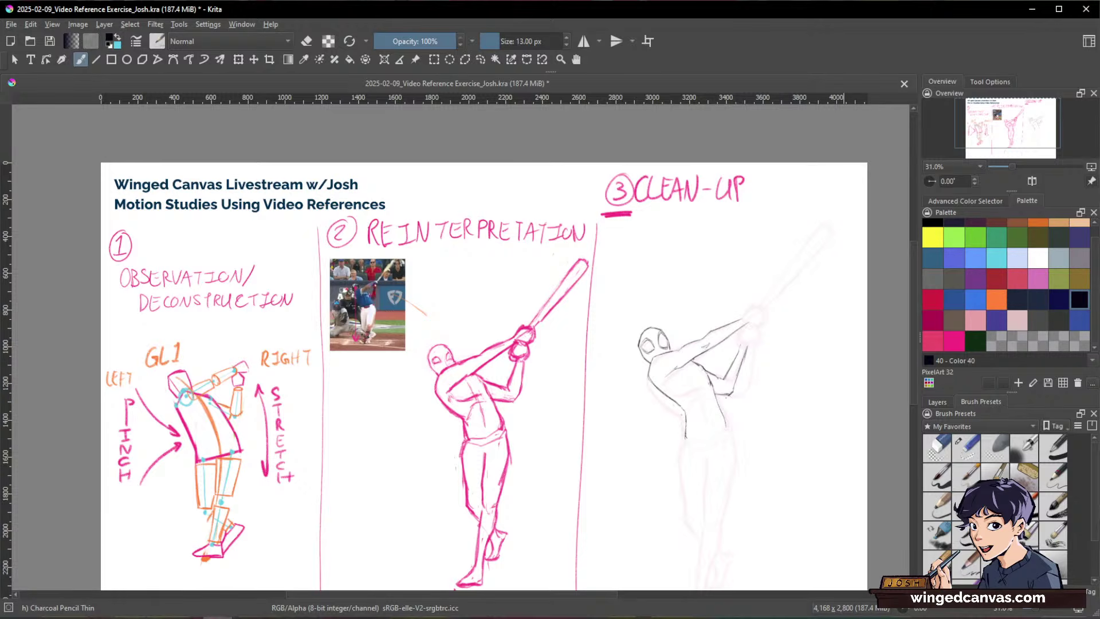
pyautogui.moveTo(758, 333); pyautogui.dragTo(766, 383)
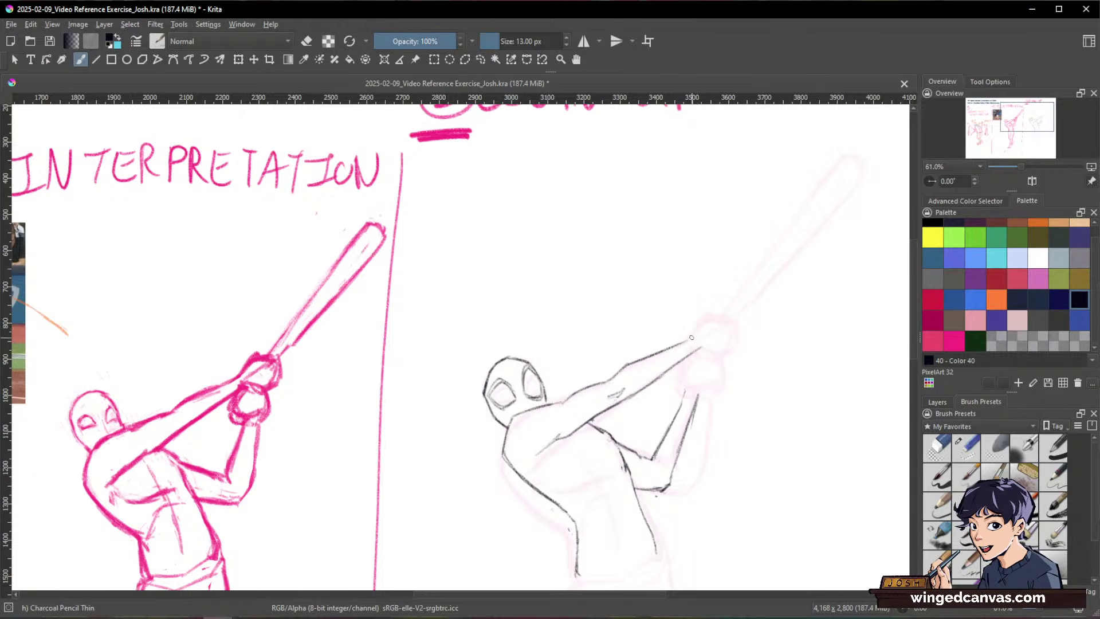
pyautogui.moveTo(691, 337); pyautogui.dragTo(715, 316)
pyautogui.moveTo(718, 320)
pyautogui.mouseDown()
pyautogui.moveTo(743, 323)
pyautogui.moveTo(726, 348)
pyautogui.mouseUp()
pyautogui.moveTo(696, 348)
pyautogui.mouseDown()
pyautogui.moveTo(733, 349)
pyautogui.moveTo(720, 345)
pyautogui.moveTo(734, 340)
pyautogui.mouseUp()
pyautogui.press('e')
pyautogui.press('e')
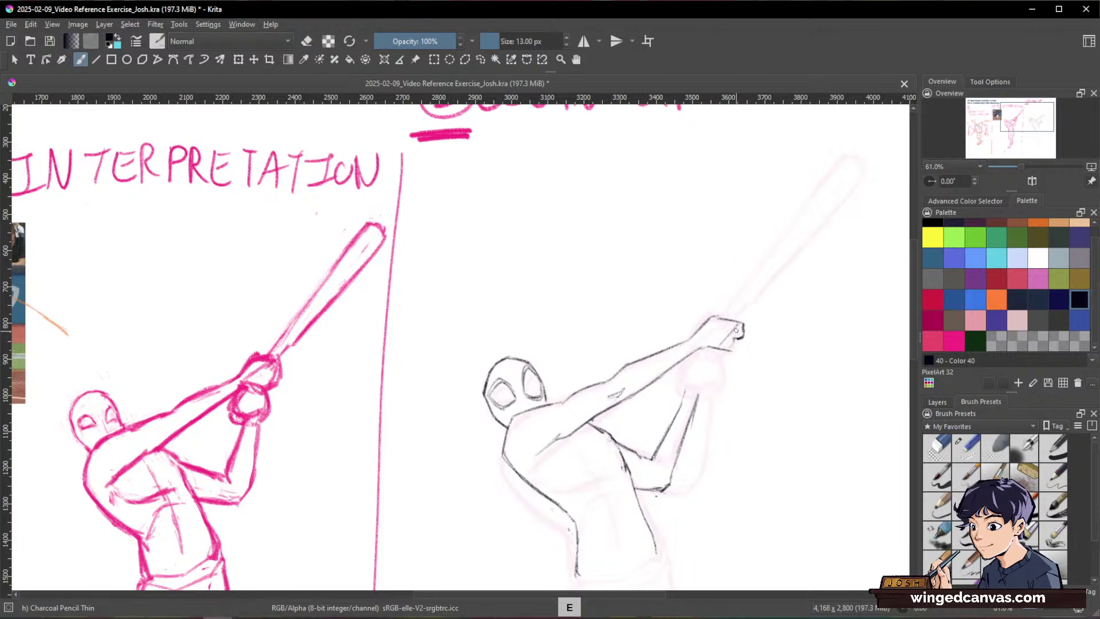
pyautogui.moveTo(740, 331); pyautogui.dragTo(729, 343)
pyautogui.press('e')
pyautogui.press('e')
pyautogui.press('space')
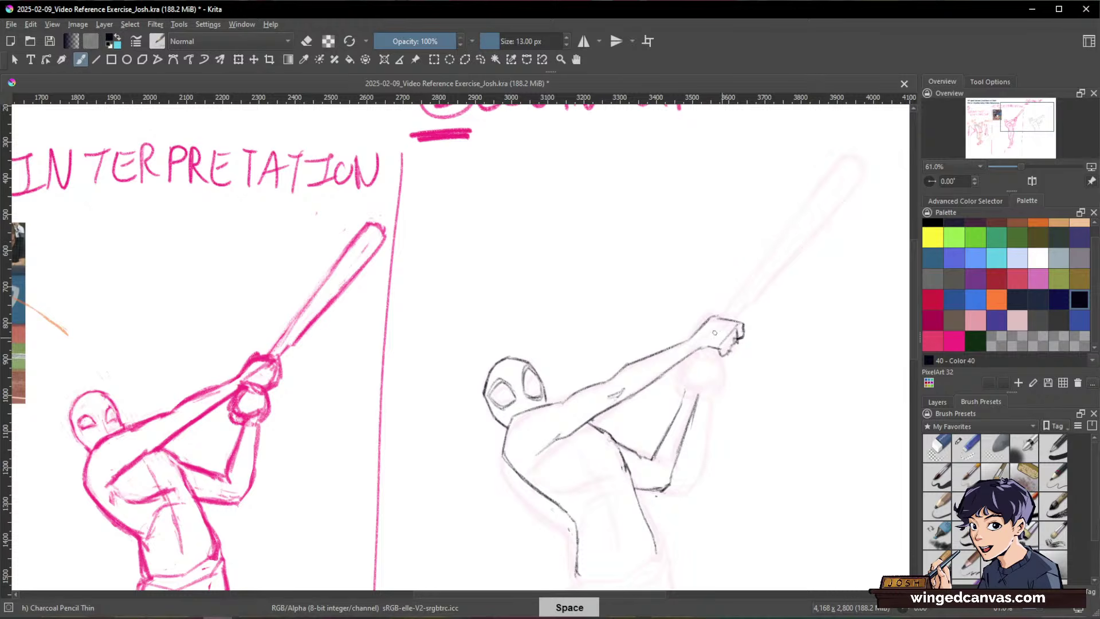
# Step: Outline the lower gripping fist beneath the upper hand, erasing stray lines around its outer side
pyautogui.moveTo(694, 349); pyautogui.dragTo(700, 347)
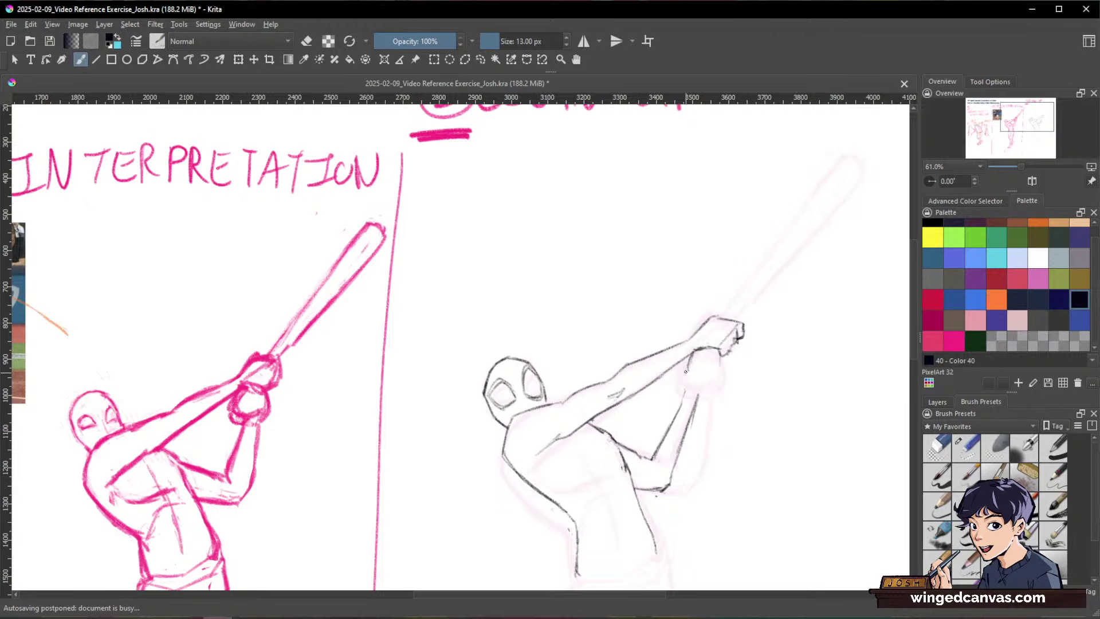
pyautogui.moveTo(685, 374)
pyautogui.mouseDown()
pyautogui.moveTo(681, 382)
pyautogui.moveTo(700, 382)
pyautogui.mouseUp()
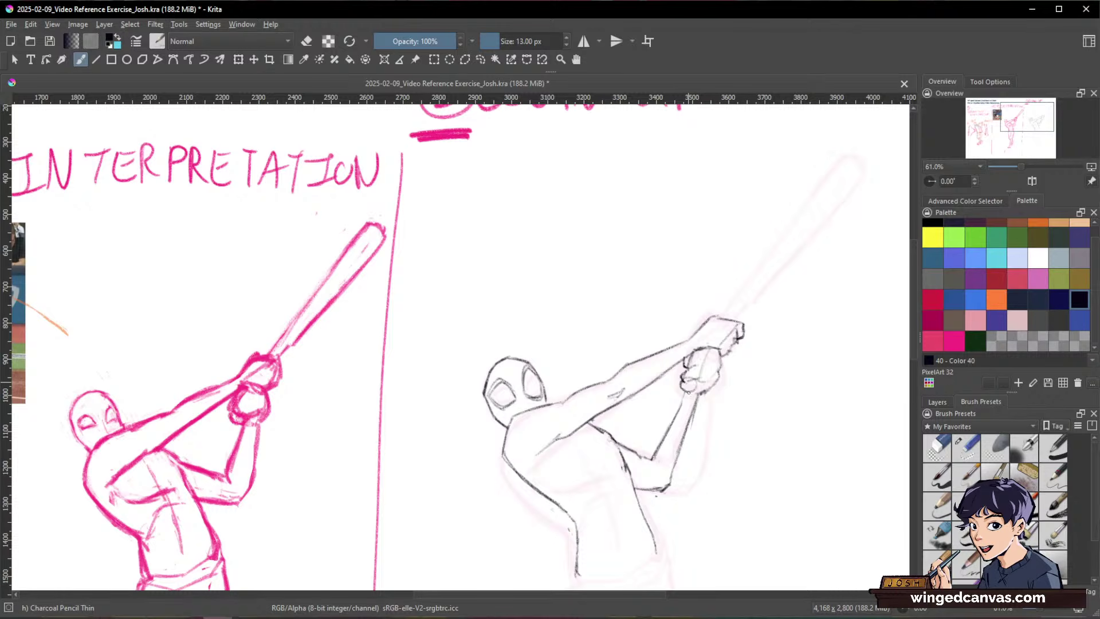
pyautogui.press('e')
pyautogui.press('e')
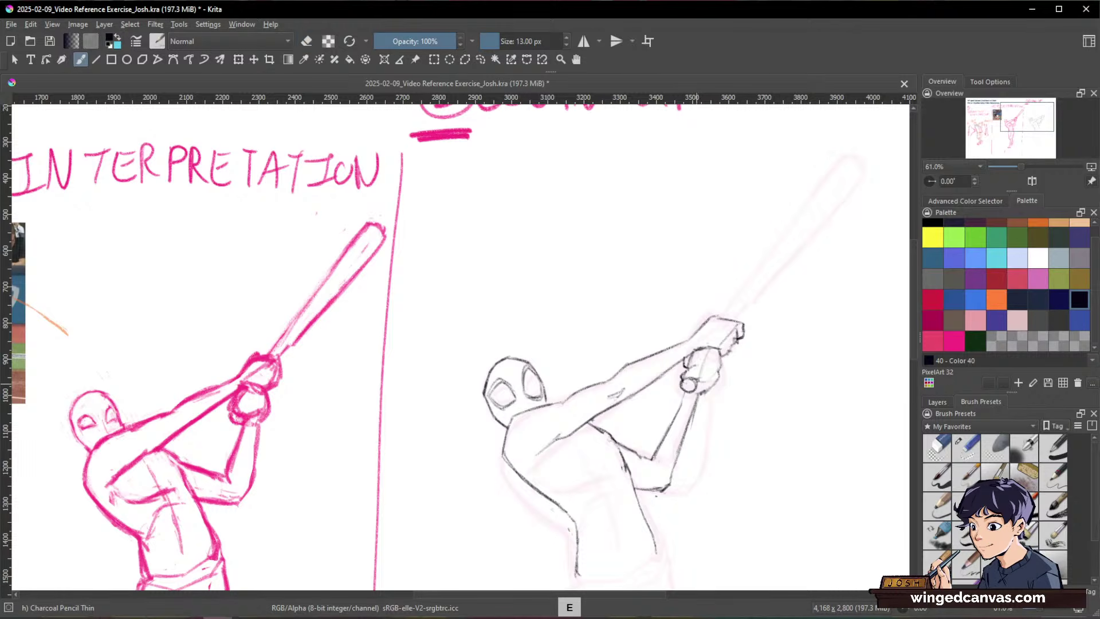
pyautogui.press('e')
pyautogui.moveTo(683, 370)
pyautogui.mouseDown()
pyautogui.moveTo(670, 393)
pyautogui.moveTo(704, 354)
pyautogui.mouseUp()
pyautogui.press('e')
pyautogui.press('e')
pyautogui.press('e')
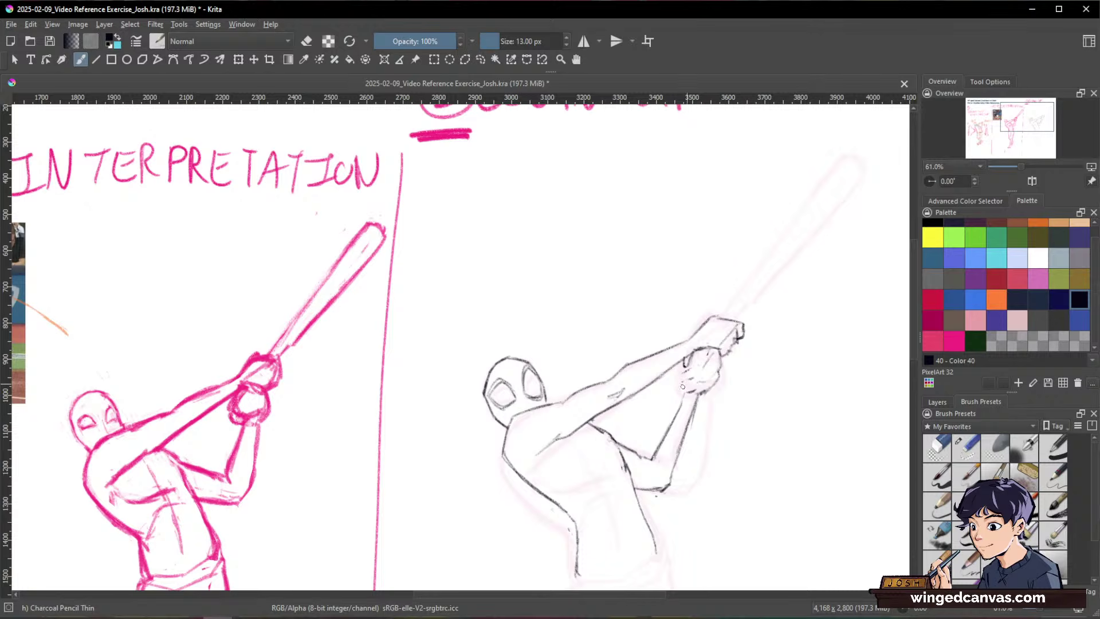
# Step: Add the small rounded form protruding beside the lower fist and clean up the hand's outline by erasing and redrawing
pyautogui.moveTo(674, 379); pyautogui.dragTo(687, 388)
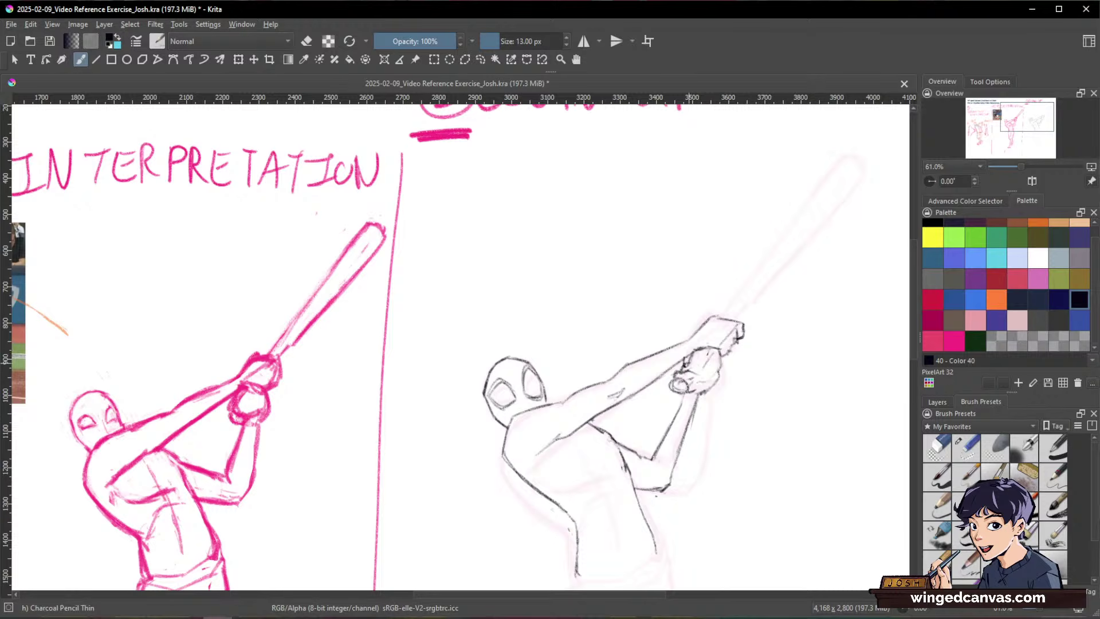
pyautogui.press('e')
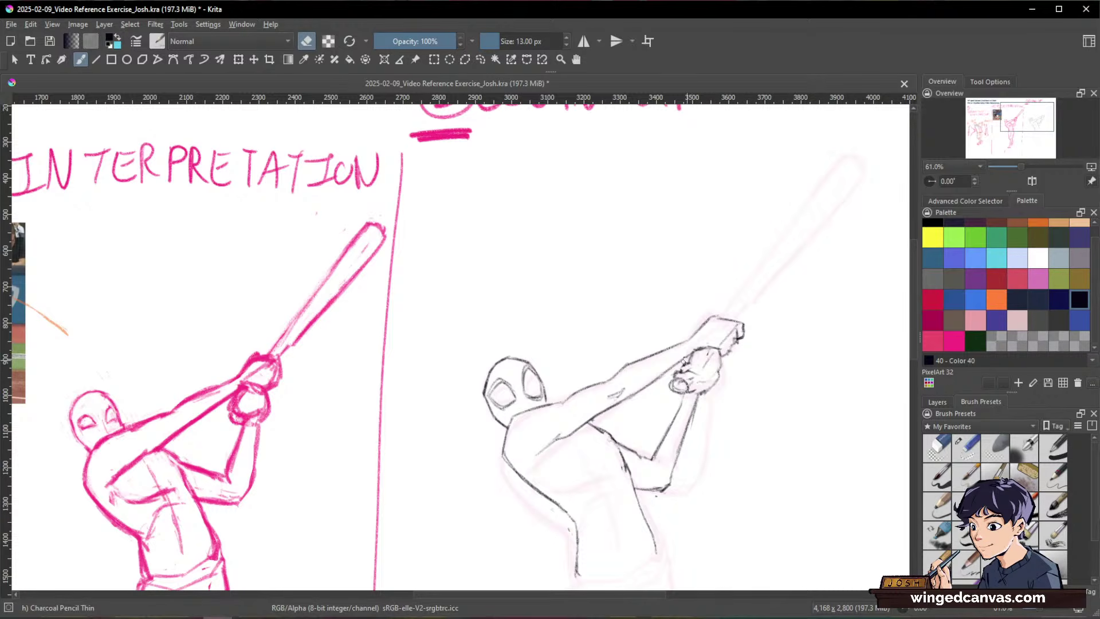
pyautogui.press('e')
pyautogui.moveTo(677, 364); pyautogui.dragTo(694, 353)
pyautogui.press('e')
pyautogui.press('e')
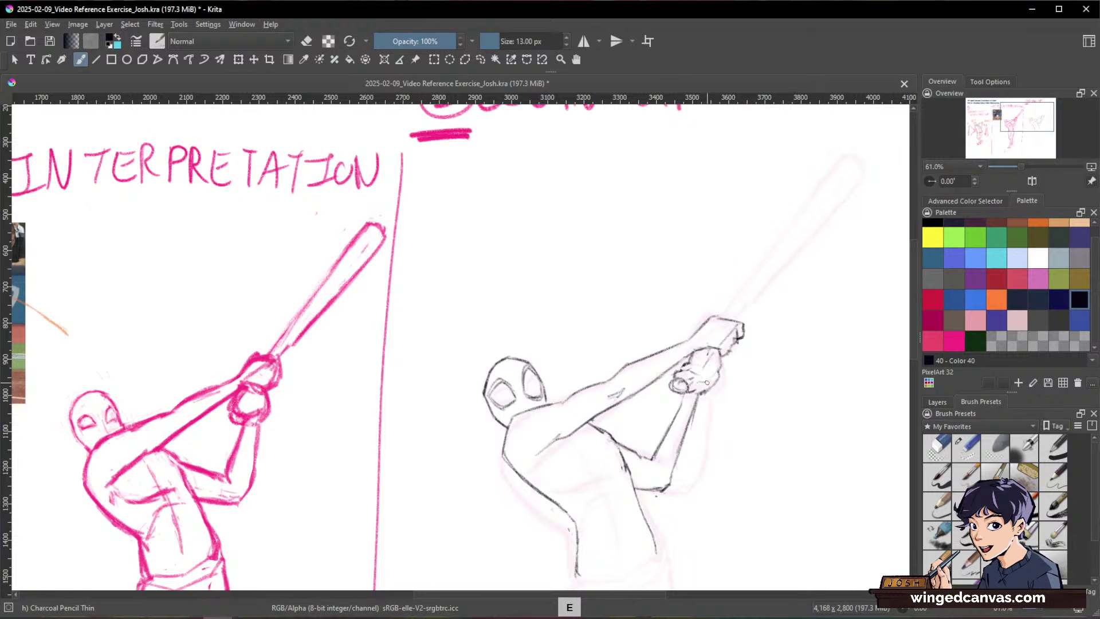
pyautogui.press('e')
pyautogui.press('e')
pyautogui.press('e')
pyautogui.moveTo(700, 393)
pyautogui.mouseDown()
pyautogui.moveTo(721, 373)
pyautogui.moveTo(705, 391)
pyautogui.mouseUp()
pyautogui.press('e')
pyautogui.press('e')
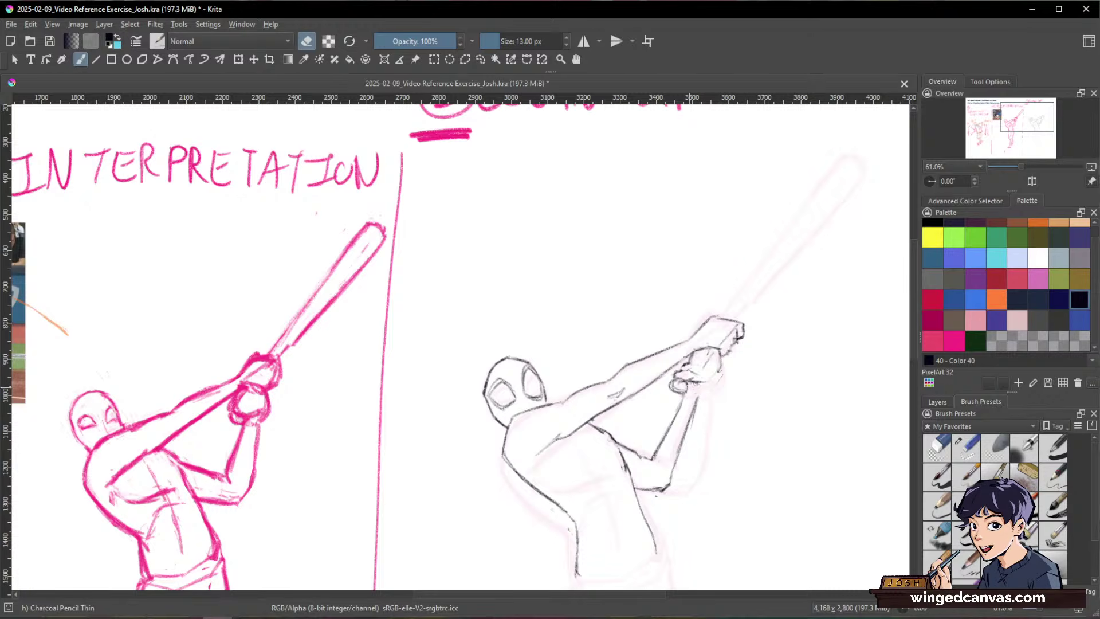
pyautogui.press('space')
pyautogui.press('e')
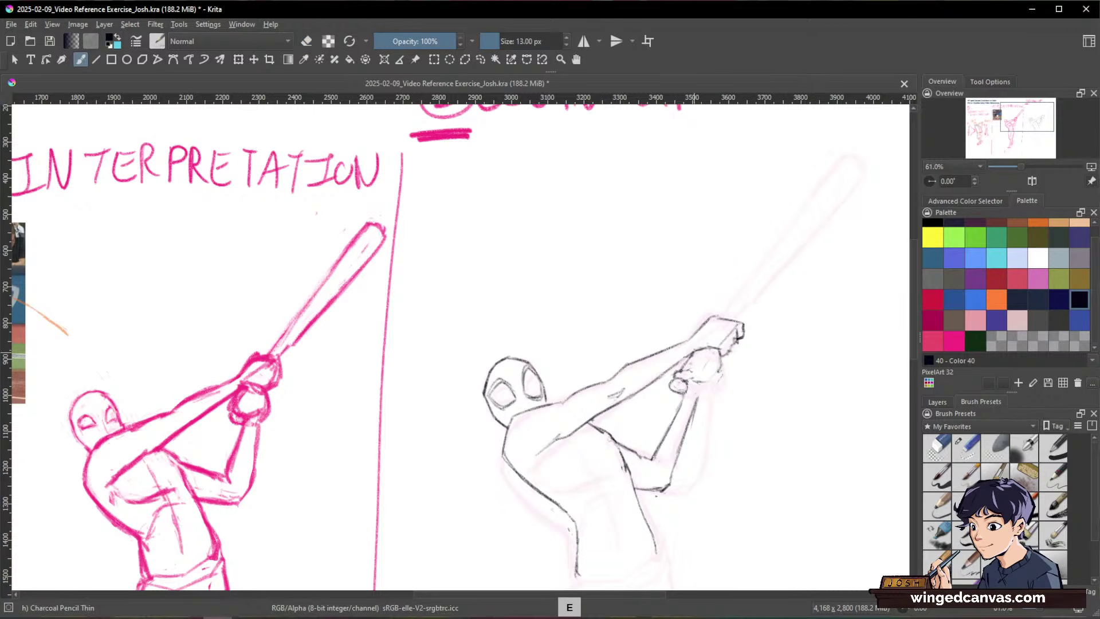
pyautogui.press('e')
pyautogui.press('e')
pyautogui.press('e')
pyautogui.press('e')
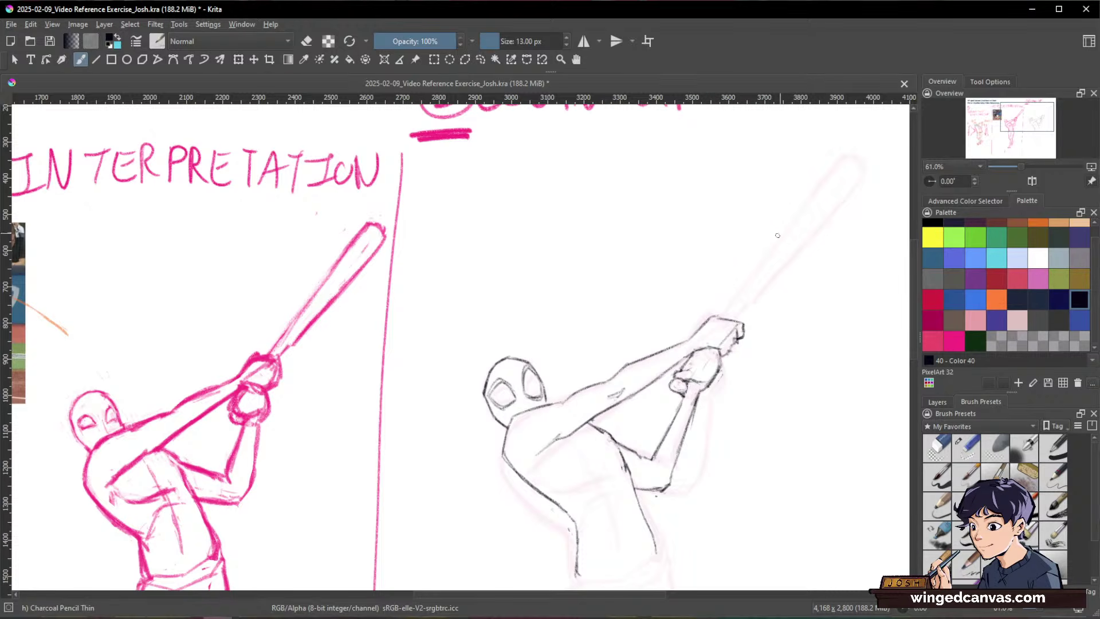
# Step: Draw the chest muscle lines beneath the extended arm, following the faded sketch
pyautogui.moveTo(818, 318); pyautogui.dragTo(781, 299)
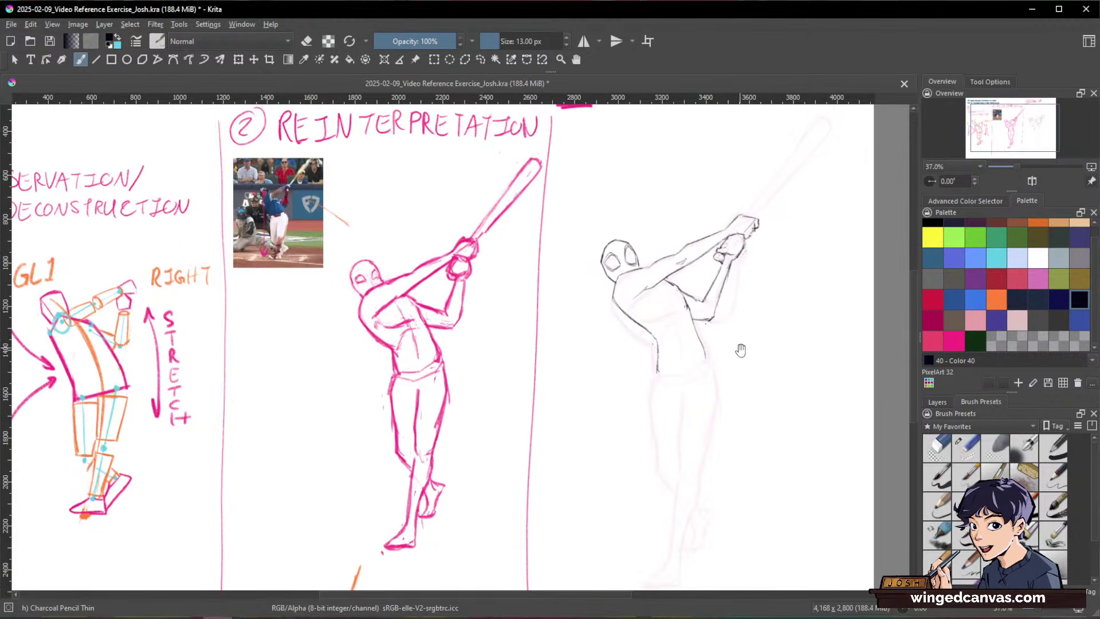
pyautogui.moveTo(740, 350)
pyautogui.mouseDown()
pyautogui.moveTo(745, 329)
pyautogui.moveTo(744, 396)
pyautogui.moveTo(727, 354)
pyautogui.mouseUp()
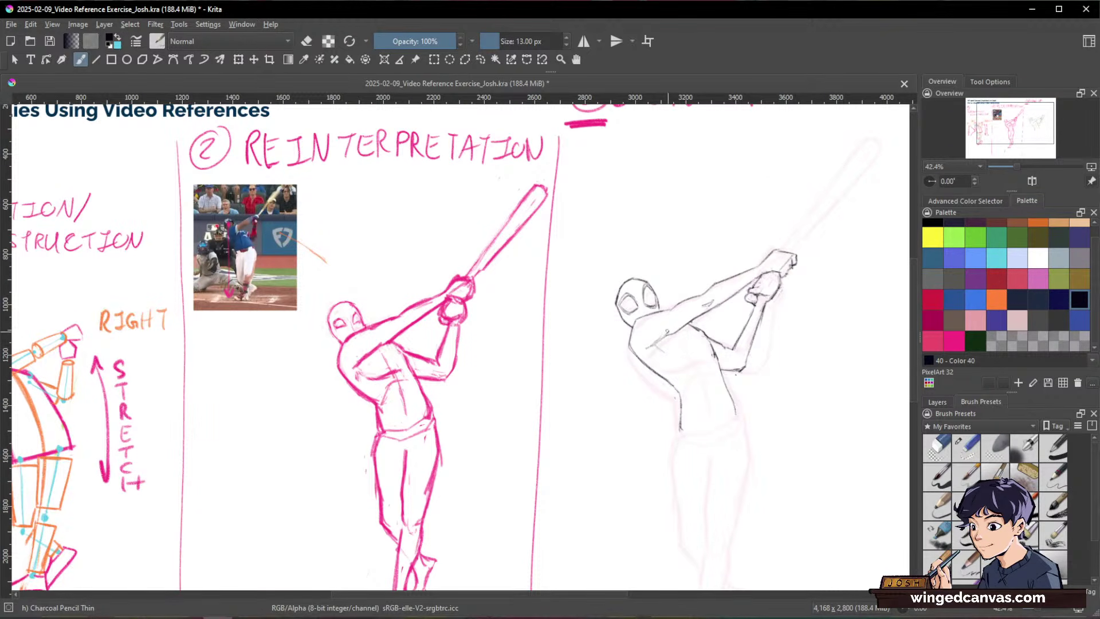
pyautogui.moveTo(648, 348)
pyautogui.mouseDown()
pyautogui.moveTo(662, 337)
pyautogui.moveTo(665, 353)
pyautogui.mouseUp()
pyautogui.moveTo(233, 375); pyautogui.dragTo(489, 456)
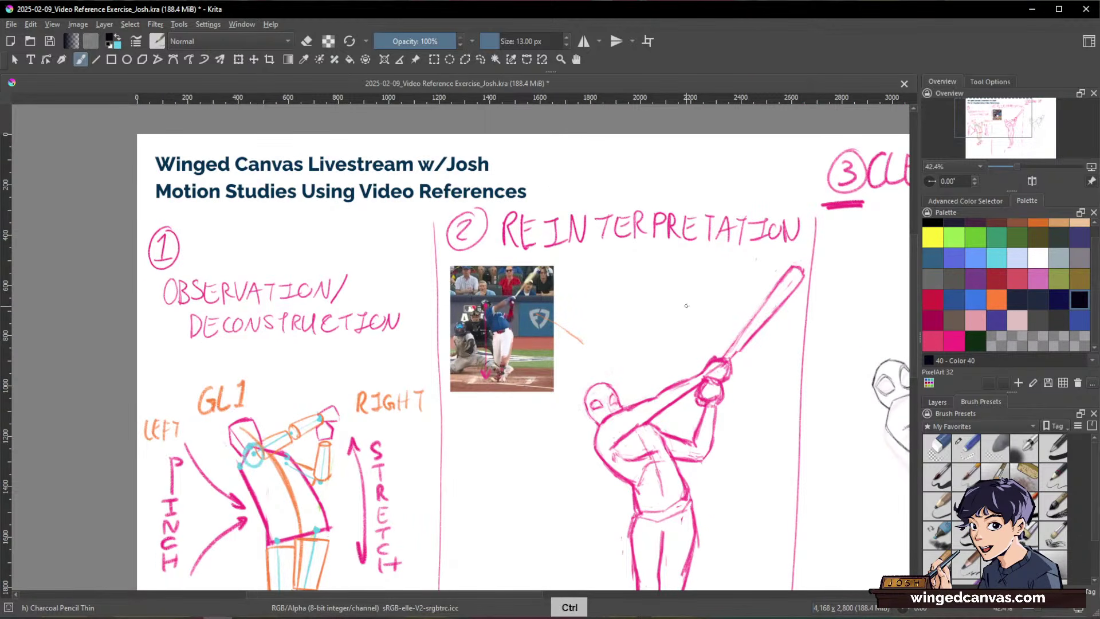
pyautogui.moveTo(783, 437); pyautogui.dragTo(602, 431)
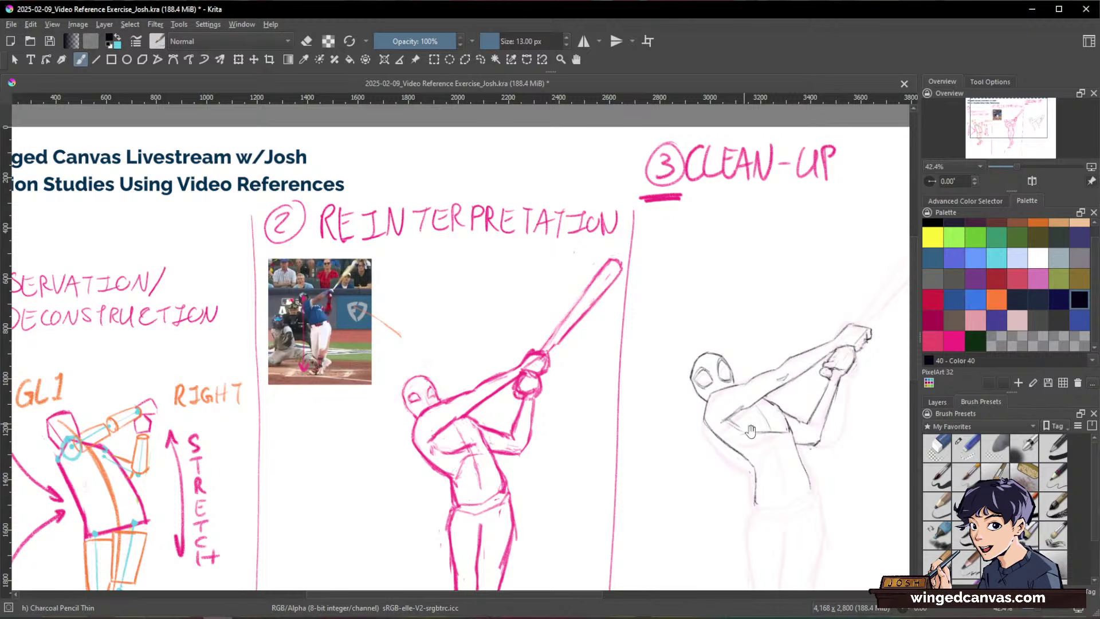
pyautogui.moveTo(749, 432); pyautogui.dragTo(769, 430)
# Step: Examine the batter's pose in the reference photo up close and compare it with the clean-up figure
pyautogui.moveTo(332, 299); pyautogui.dragTo(487, 264)
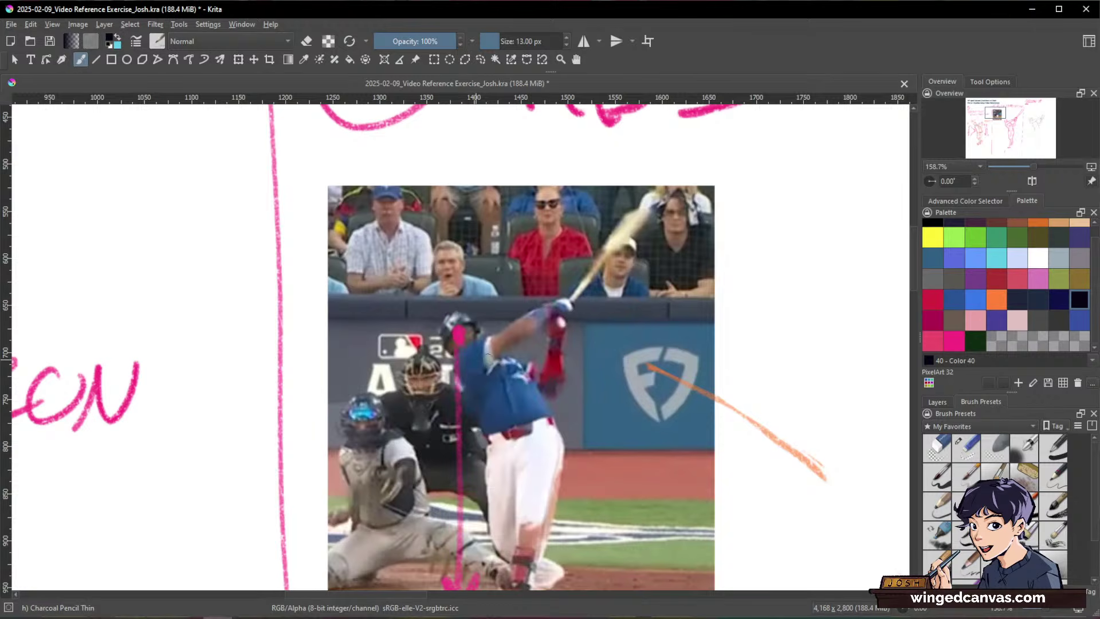
pyautogui.press('space')
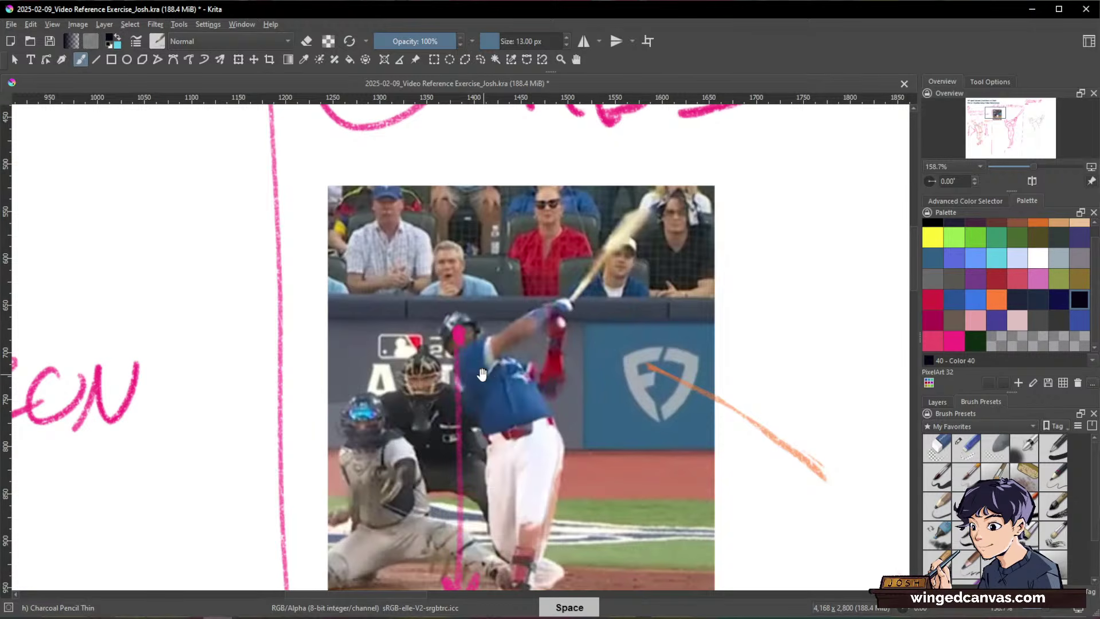
pyautogui.moveTo(459, 339); pyautogui.dragTo(401, 325)
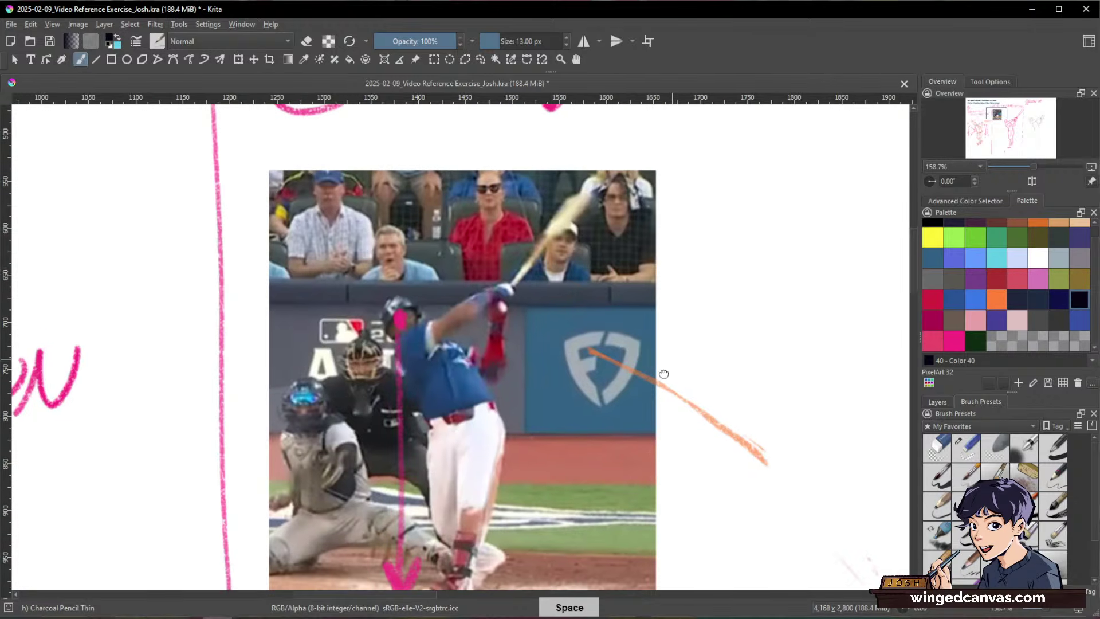
pyautogui.hotkey('ctrl', 'space')
pyautogui.moveTo(782, 370); pyautogui.dragTo(732, 410)
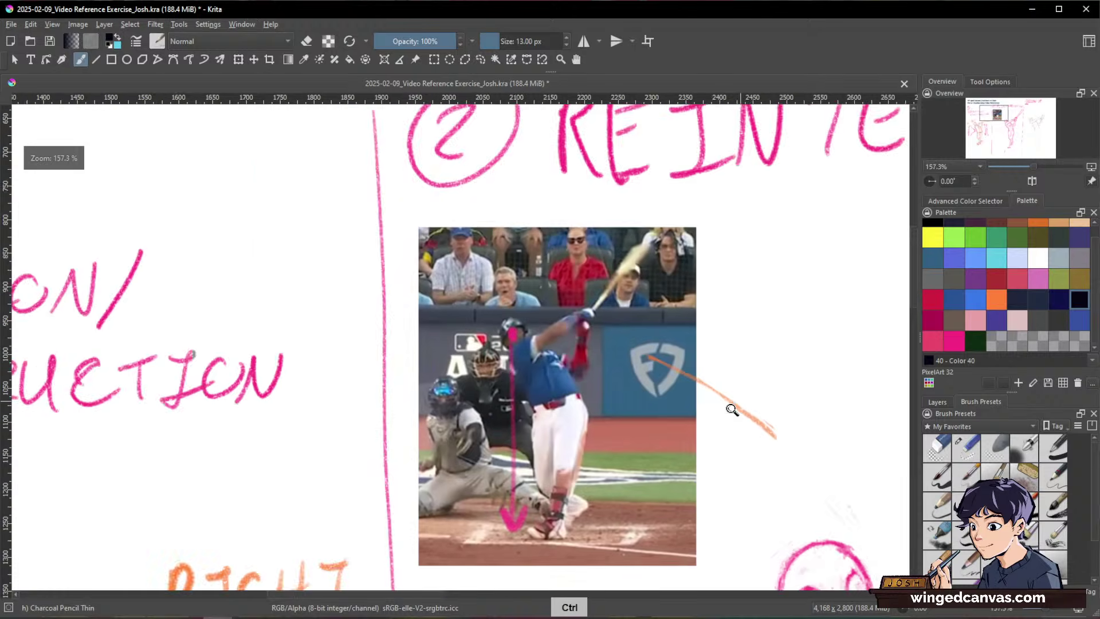
pyautogui.moveTo(801, 477)
pyautogui.mouseDown()
pyautogui.moveTo(577, 335)
pyautogui.moveTo(424, 307)
pyautogui.mouseUp()
pyautogui.hotkey('ctrl', 'space')
pyautogui.moveTo(850, 394)
pyautogui.mouseDown()
pyautogui.moveTo(818, 503)
pyautogui.moveTo(491, 447)
pyautogui.moveTo(479, 367)
pyautogui.mouseUp()
pyautogui.moveTo(778, 340); pyautogui.dragTo(775, 383)
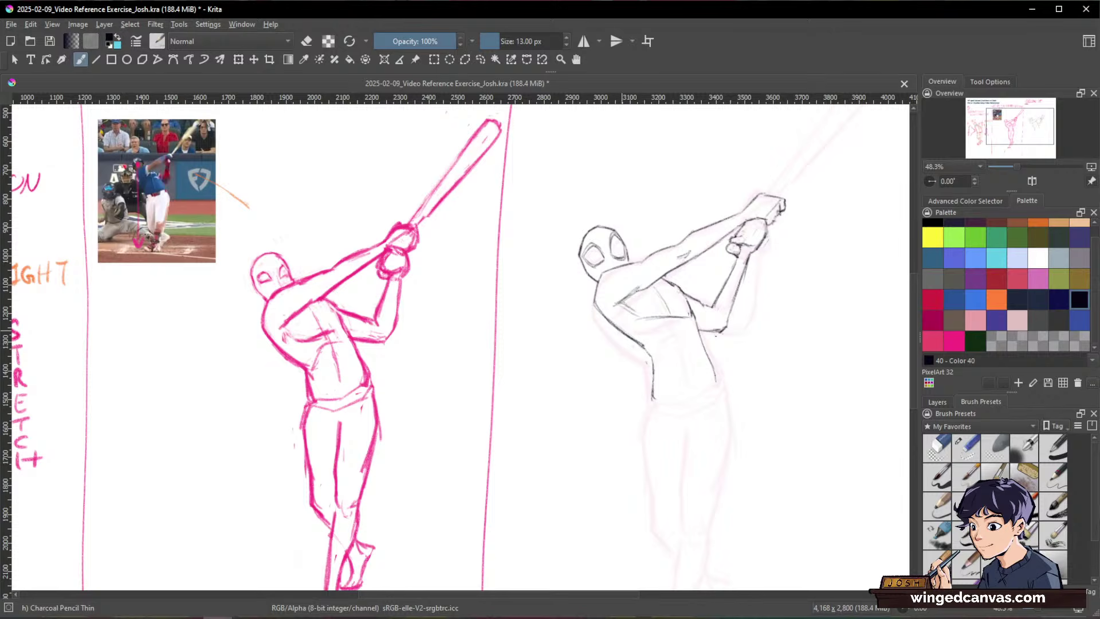
# Step: Extend both torso edges past the waist and over the hips into the outer leg contours down to the knees
pyautogui.press('space')
pyautogui.moveTo(669, 397)
pyautogui.mouseDown()
pyautogui.moveTo(677, 346)
pyautogui.moveTo(663, 355)
pyautogui.mouseUp()
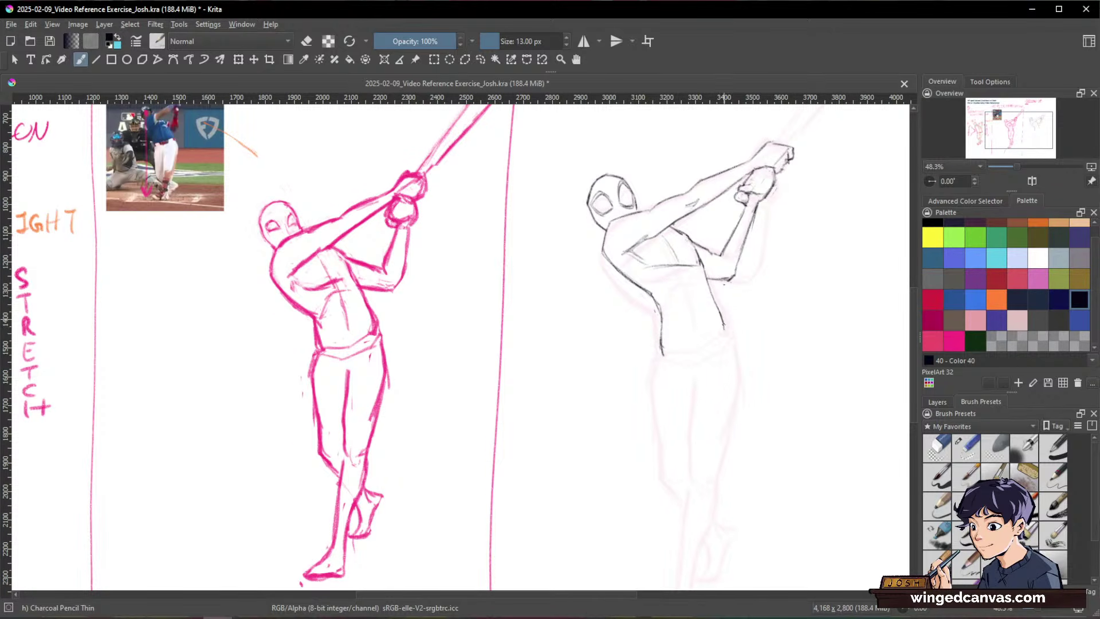
pyautogui.press('e')
pyautogui.moveTo(662, 358); pyautogui.dragTo(662, 343)
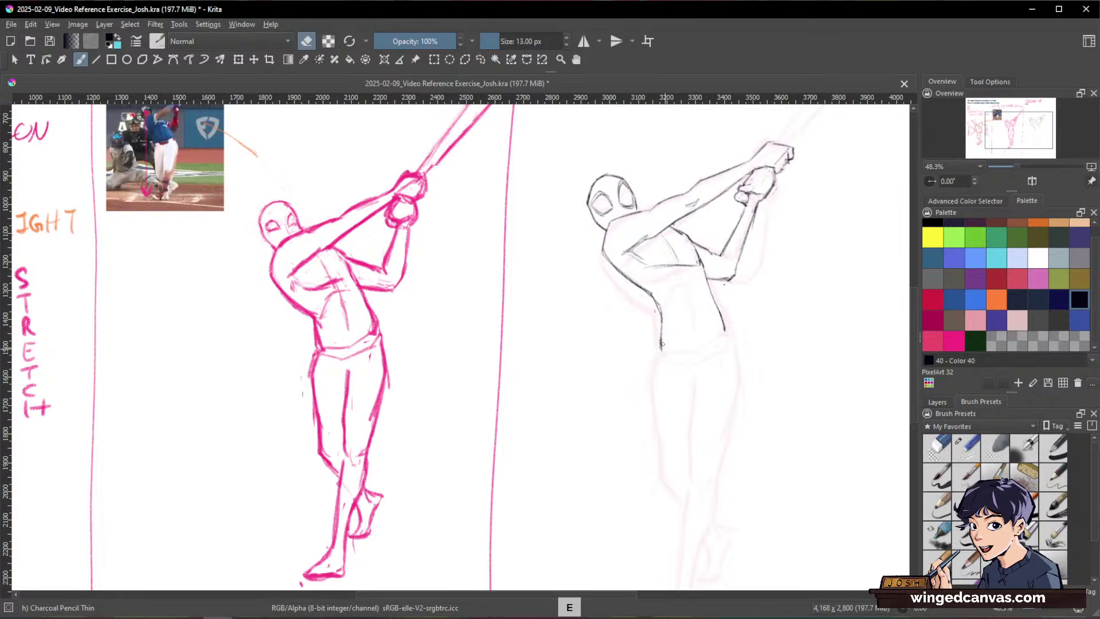
pyautogui.hotkey('ctrl', 'z')
pyautogui.press('e')
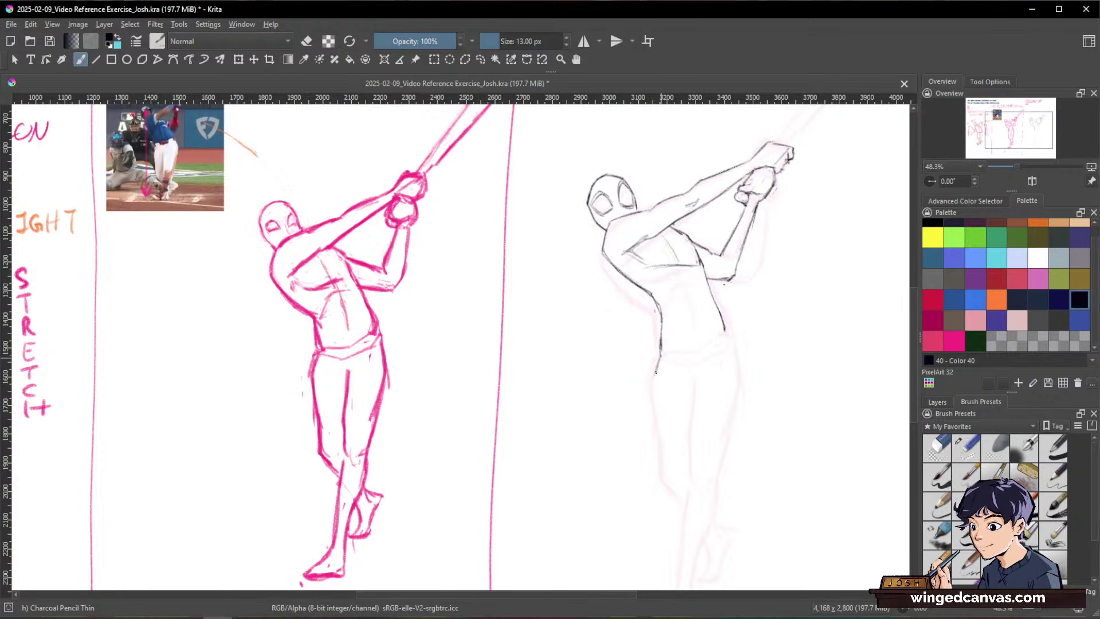
pyautogui.moveTo(660, 360); pyautogui.dragTo(659, 441)
pyautogui.moveTo(726, 337)
pyautogui.mouseDown()
pyautogui.moveTo(740, 380)
pyautogui.moveTo(707, 495)
pyautogui.mouseUp()
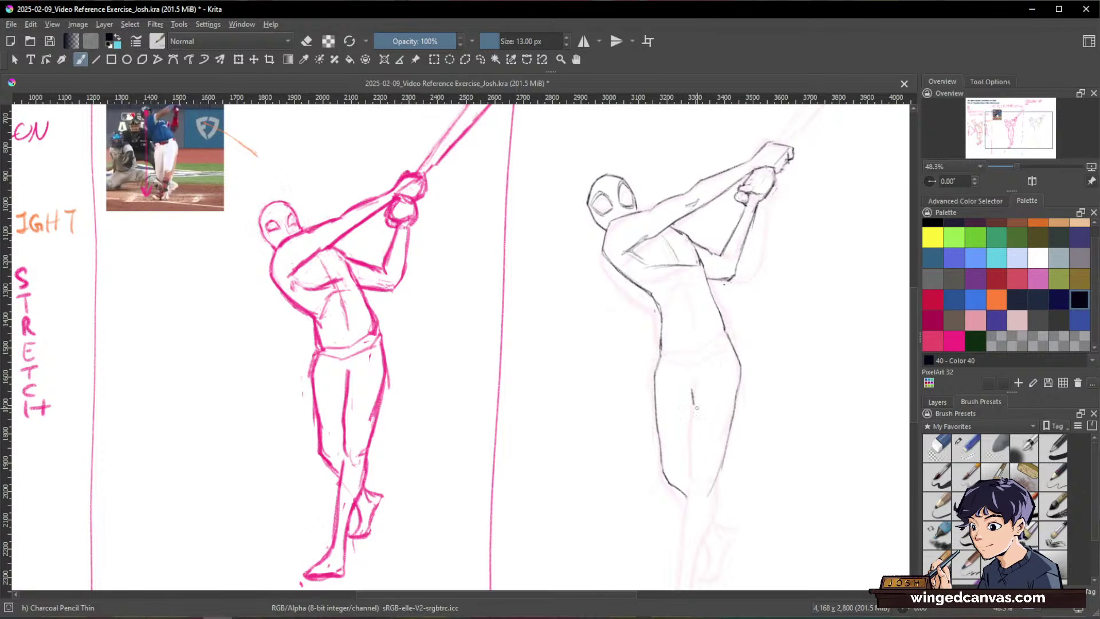
# Step: Draw the inner thigh line between the two legs, following the faded sketch down towards the knees
pyautogui.moveTo(693, 401); pyautogui.dragTo(691, 469)
pyautogui.moveTo(778, 319)
pyautogui.mouseDown()
pyautogui.moveTo(756, 400)
pyautogui.moveTo(779, 308)
pyautogui.mouseUp()
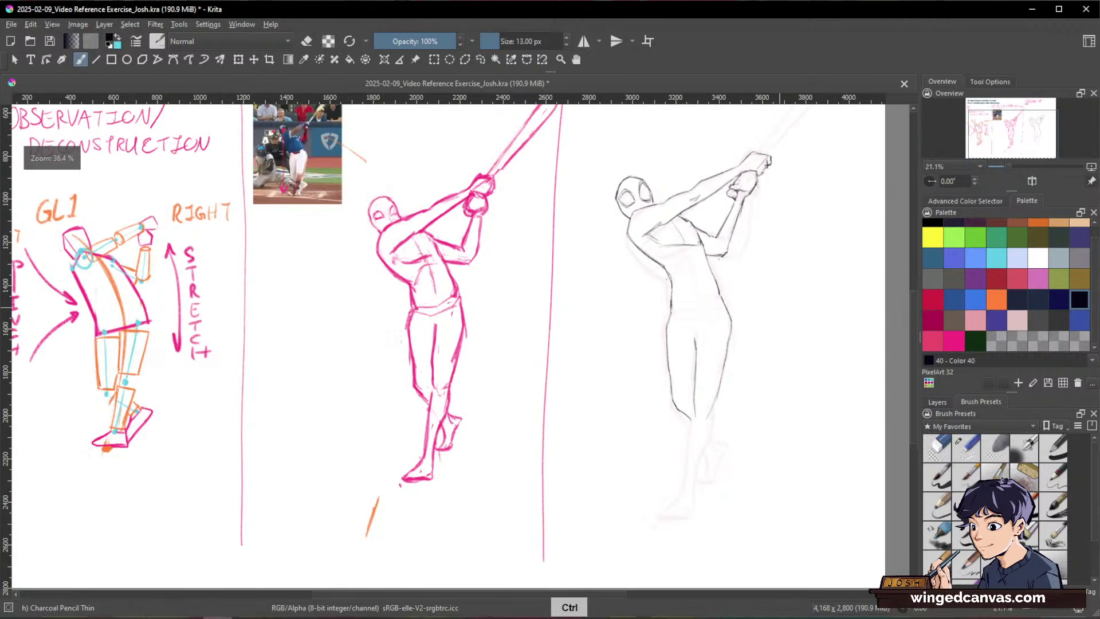
pyautogui.press('space')
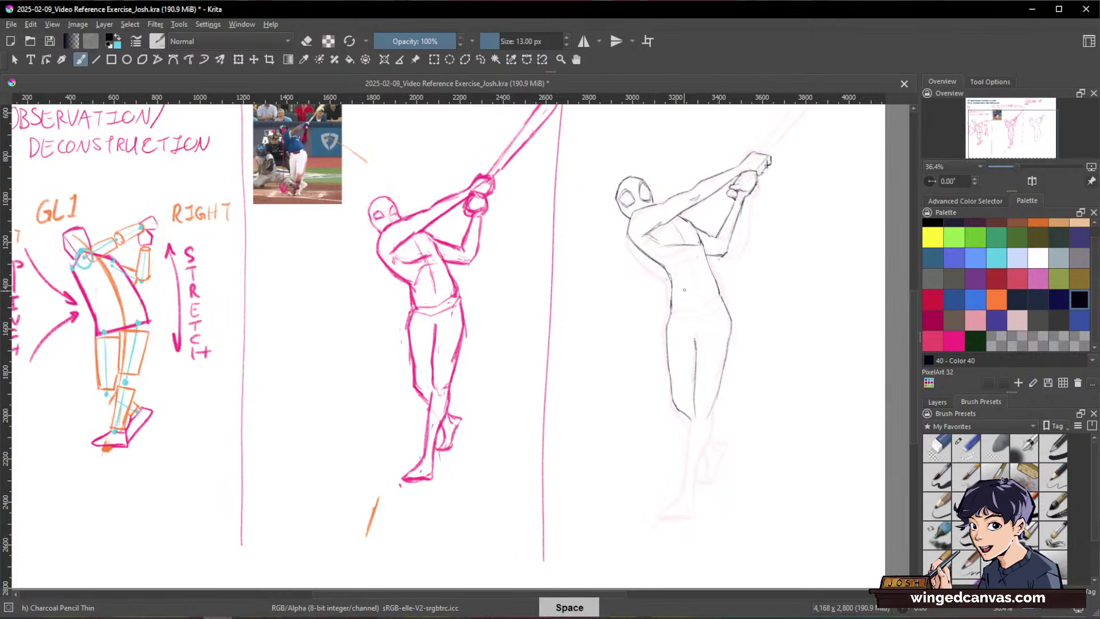
# Step: Erase the hip contours and rework the lower torso edges, adding the abdomen's centre line and a light waistline
pyautogui.press('e')
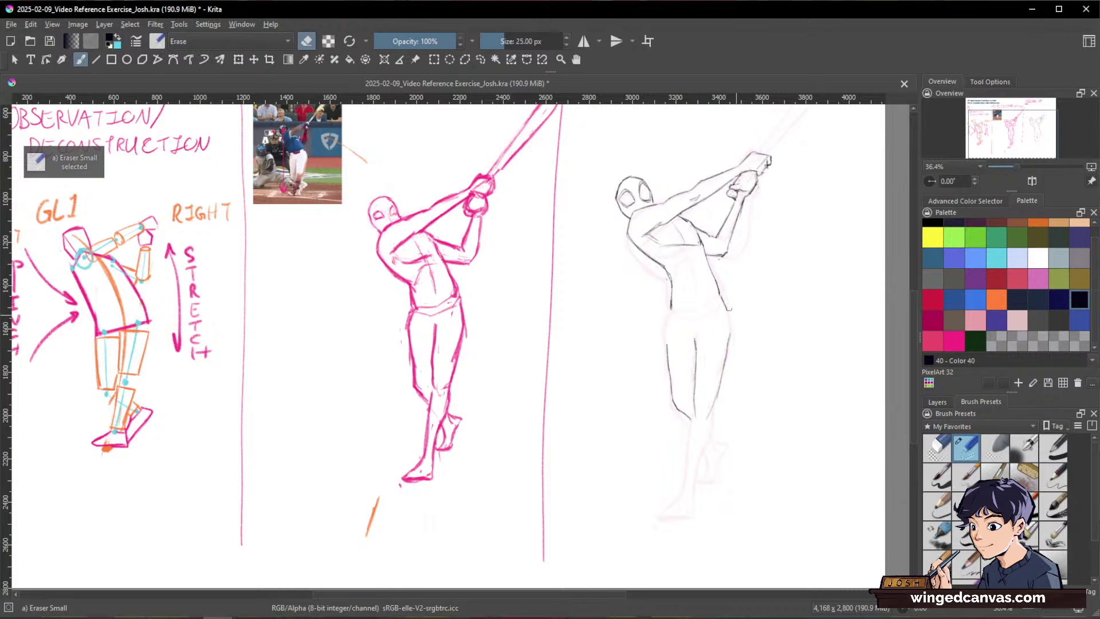
pyautogui.press('/')
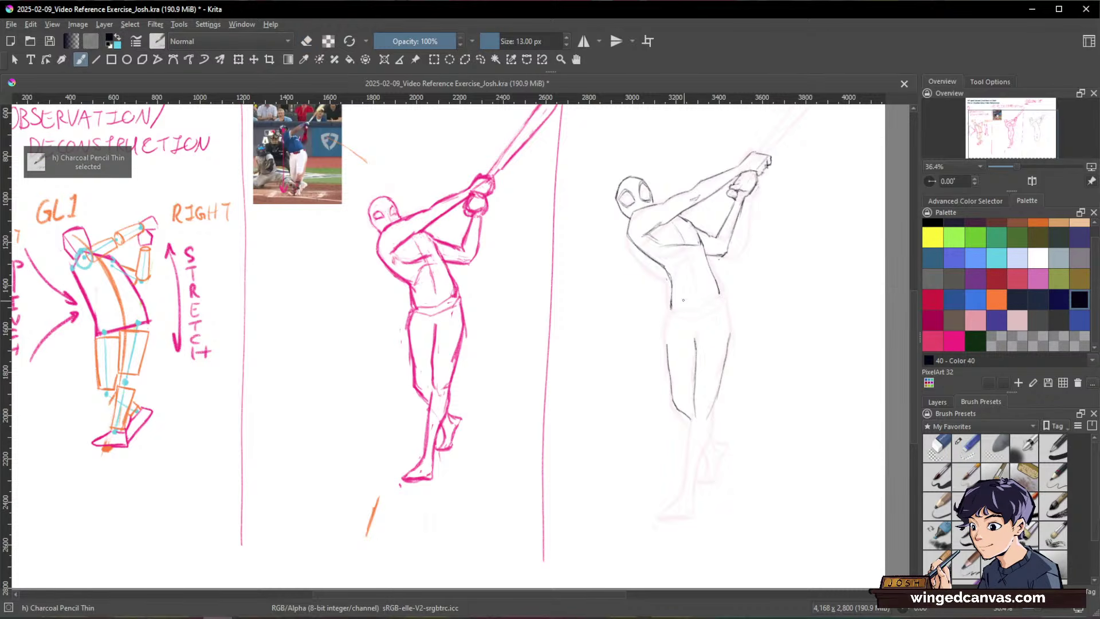
pyautogui.moveTo(682, 301); pyautogui.dragTo(700, 293)
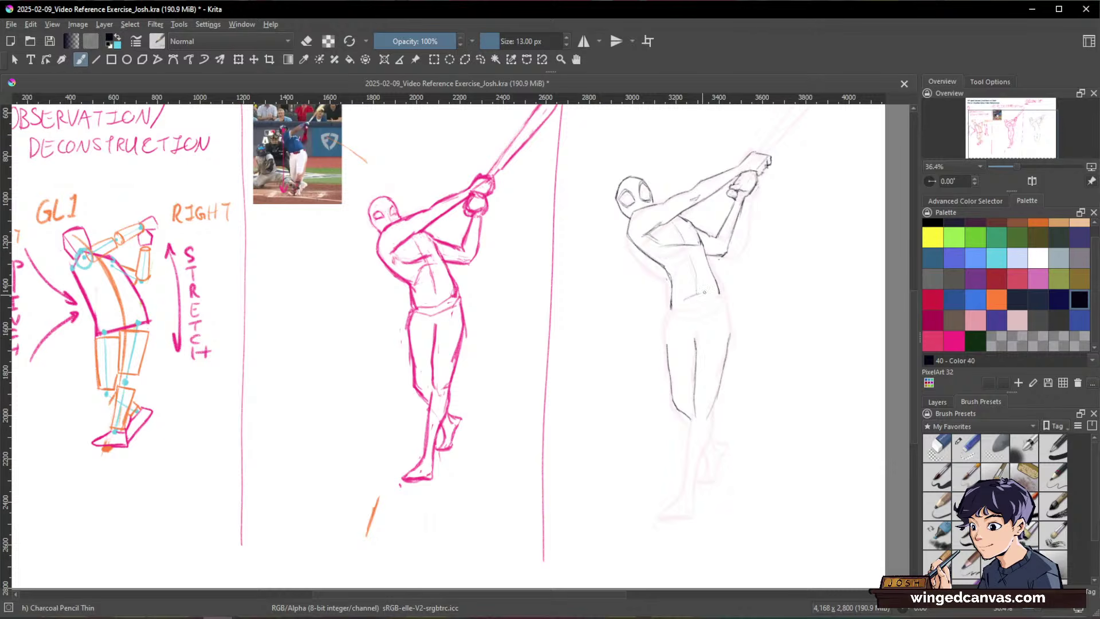
pyautogui.press('/')
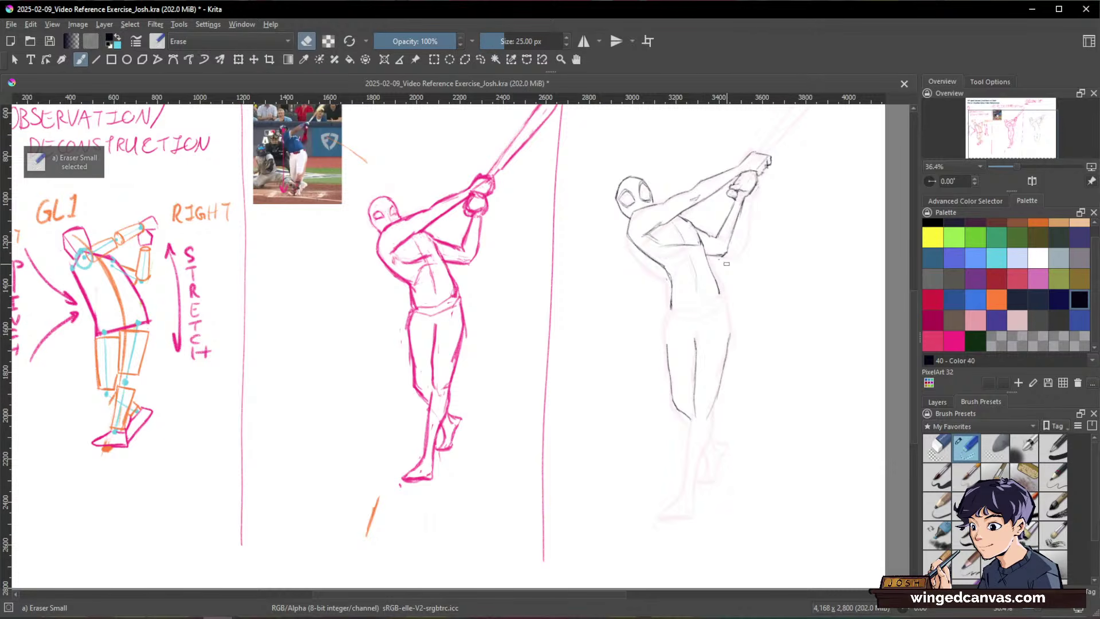
pyautogui.press('/')
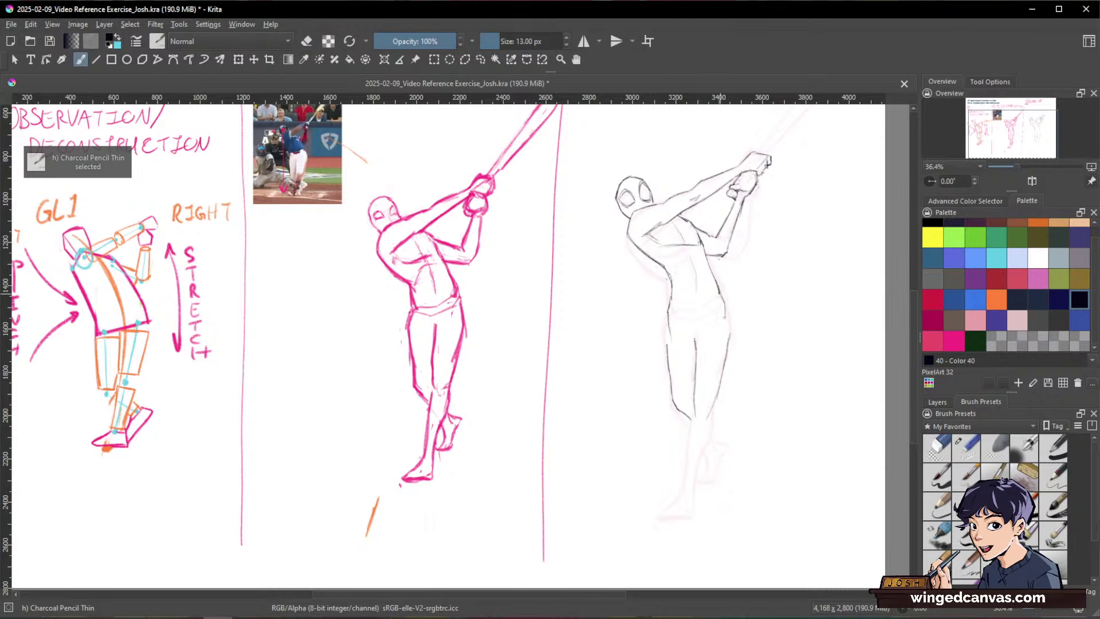
# Step: Erase the inner and outer contours of both thighs down to the knees
pyautogui.press('/')
pyautogui.moveTo(732, 326); pyautogui.dragTo(709, 418)
pyautogui.moveTo(695, 418)
pyautogui.mouseDown()
pyautogui.moveTo(695, 337)
pyautogui.moveTo(682, 414)
pyautogui.mouseUp()
# Step: Redraw the outer hip and thigh contour beneath the stretched torso side, with the inner thigh line and a knee mark
pyautogui.press('/')
pyautogui.moveTo(810, 336); pyautogui.dragTo(746, 291)
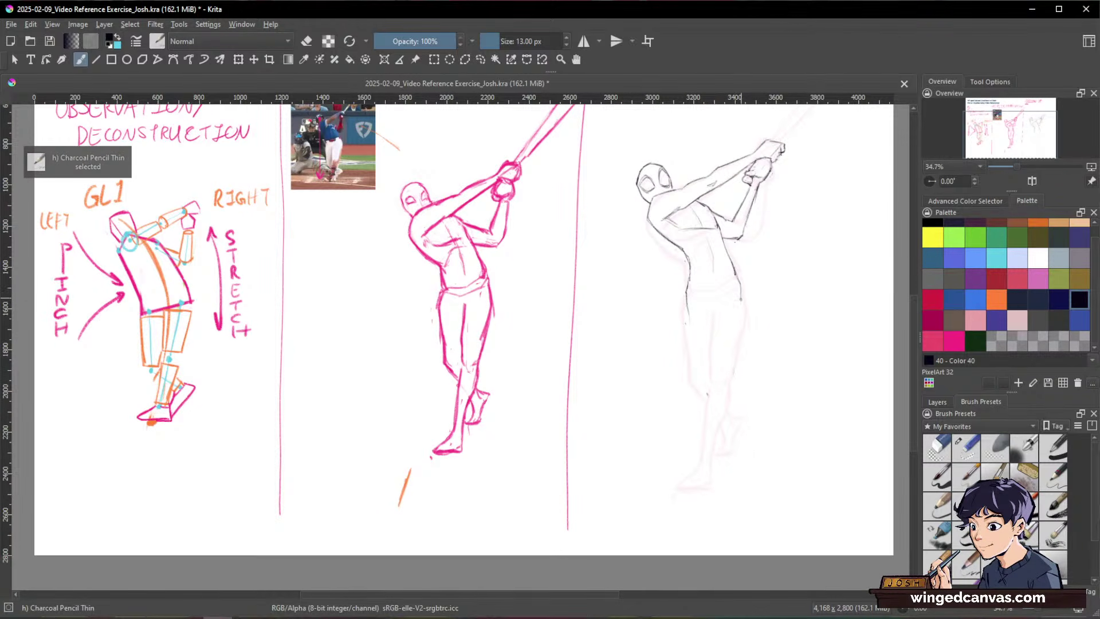
pyautogui.moveTo(741, 288); pyautogui.dragTo(734, 272)
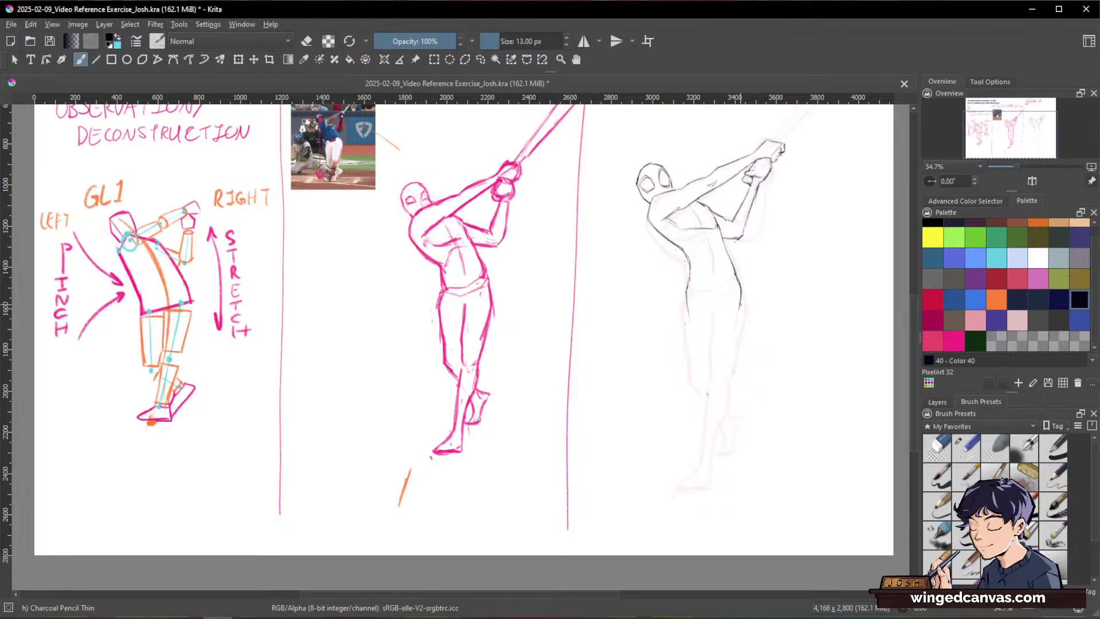
pyautogui.moveTo(736, 338)
pyautogui.mouseDown()
pyautogui.moveTo(732, 360)
pyautogui.moveTo(711, 328)
pyautogui.moveTo(711, 359)
pyautogui.mouseUp()
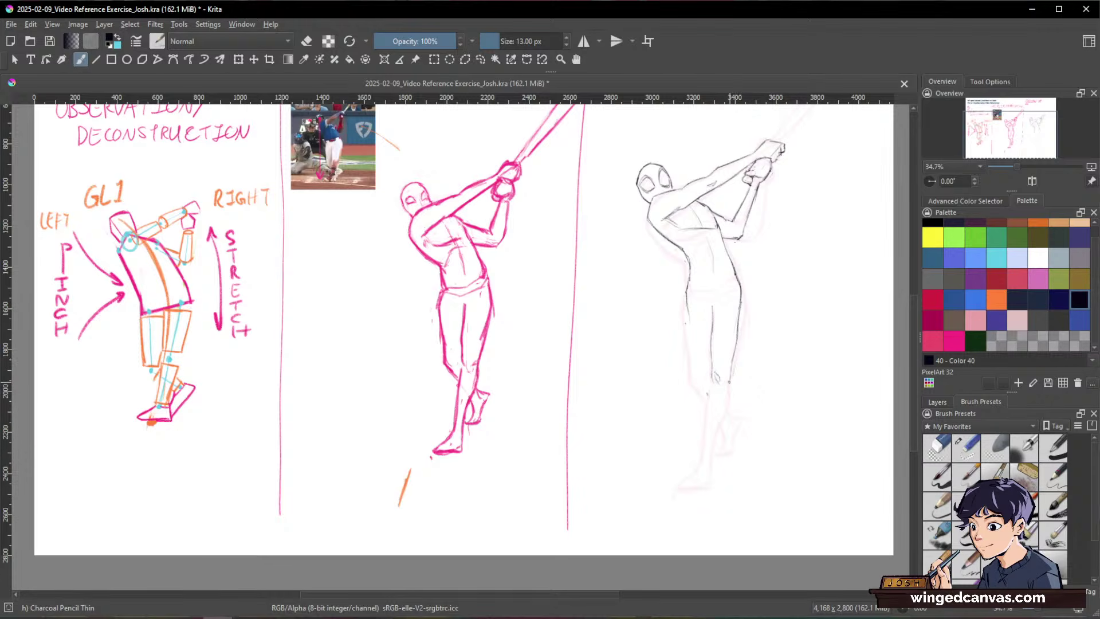
# Step: Draw the standing leg's lower contours from the knee to the ankle with its pointed foot, and touch up the inner thigh
pyautogui.moveTo(726, 388); pyautogui.dragTo(709, 470)
pyautogui.moveTo(713, 378); pyautogui.dragTo(702, 467)
pyautogui.moveTo(710, 459)
pyautogui.mouseDown()
pyautogui.moveTo(708, 486)
pyautogui.moveTo(678, 490)
pyautogui.mouseUp()
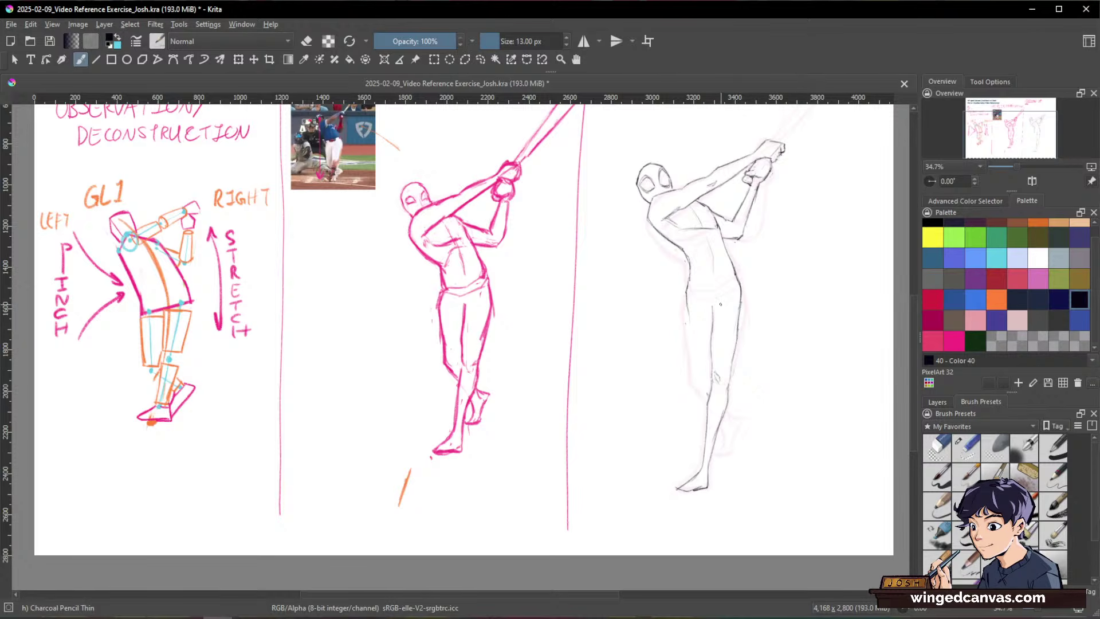
pyautogui.press('/')
pyautogui.moveTo(712, 310); pyautogui.dragTo(712, 355)
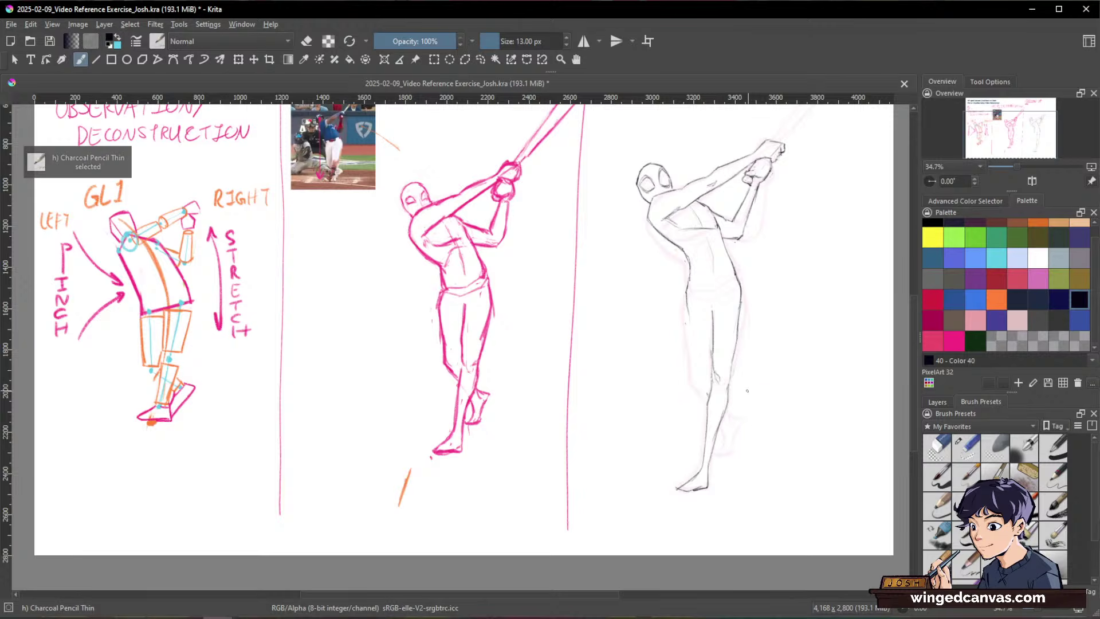
# Step: Draw the other thigh's outer contour from the pinched waist down to the knee, and erase and rework its lower end
pyautogui.press('space')
pyautogui.moveTo(782, 392); pyautogui.dragTo(768, 407)
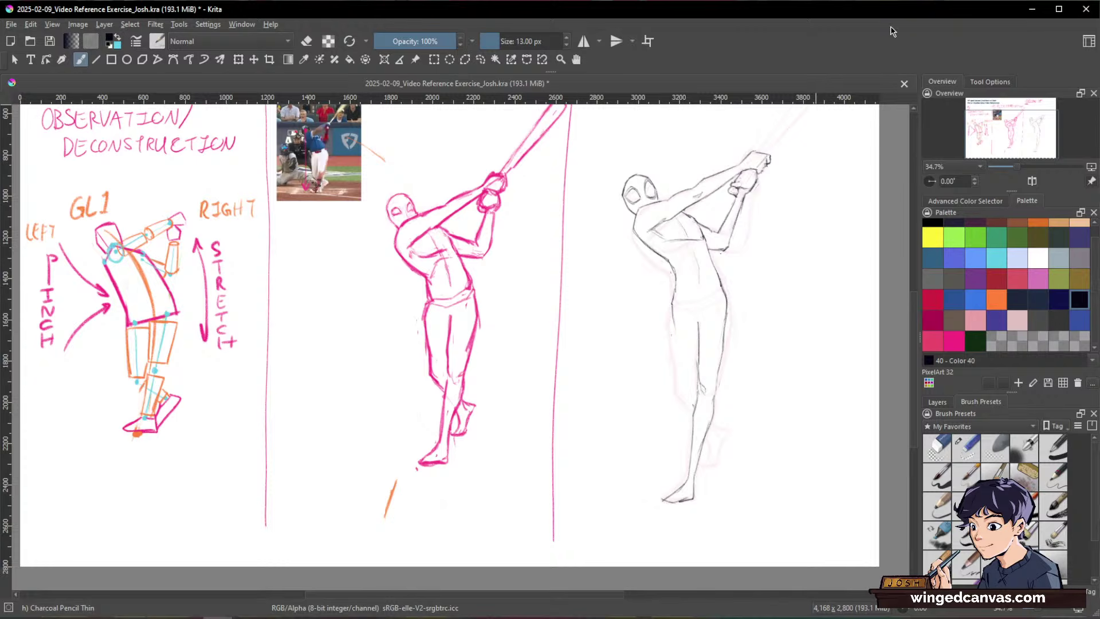
pyautogui.moveTo(810, 368); pyautogui.dragTo(791, 391)
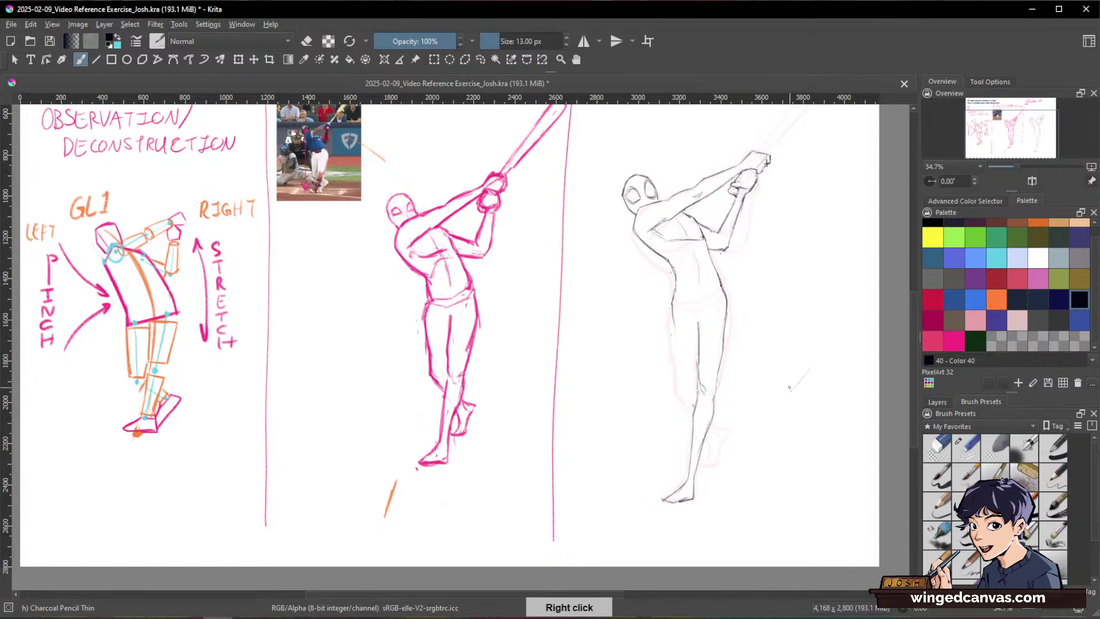
pyautogui.press('space')
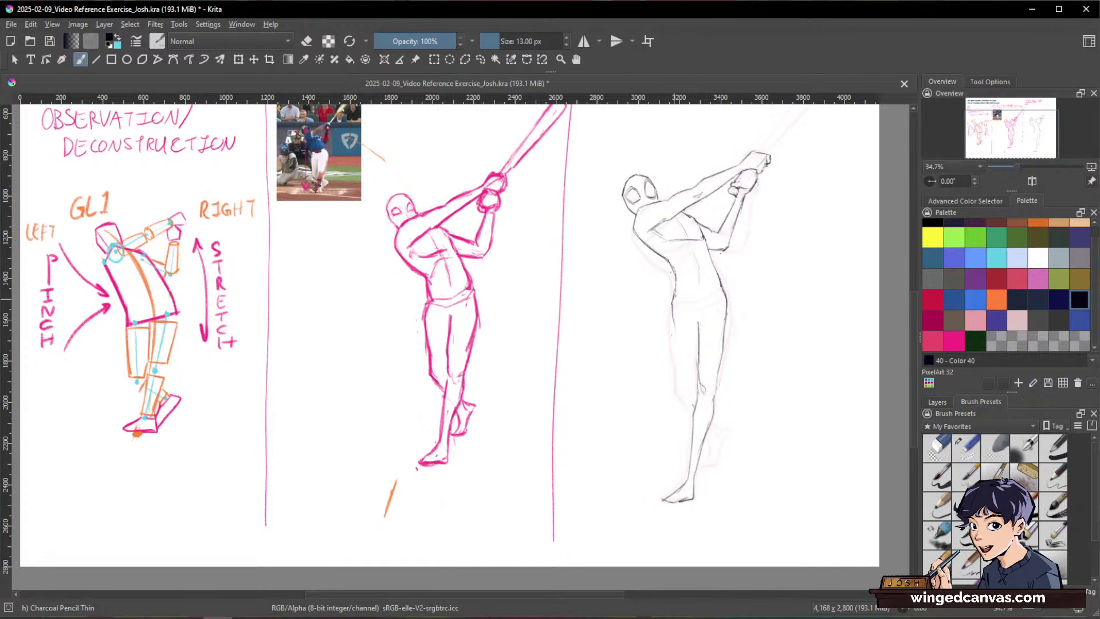
pyautogui.moveTo(674, 294); pyautogui.dragTo(672, 307)
pyautogui.moveTo(674, 355); pyautogui.dragTo(675, 319)
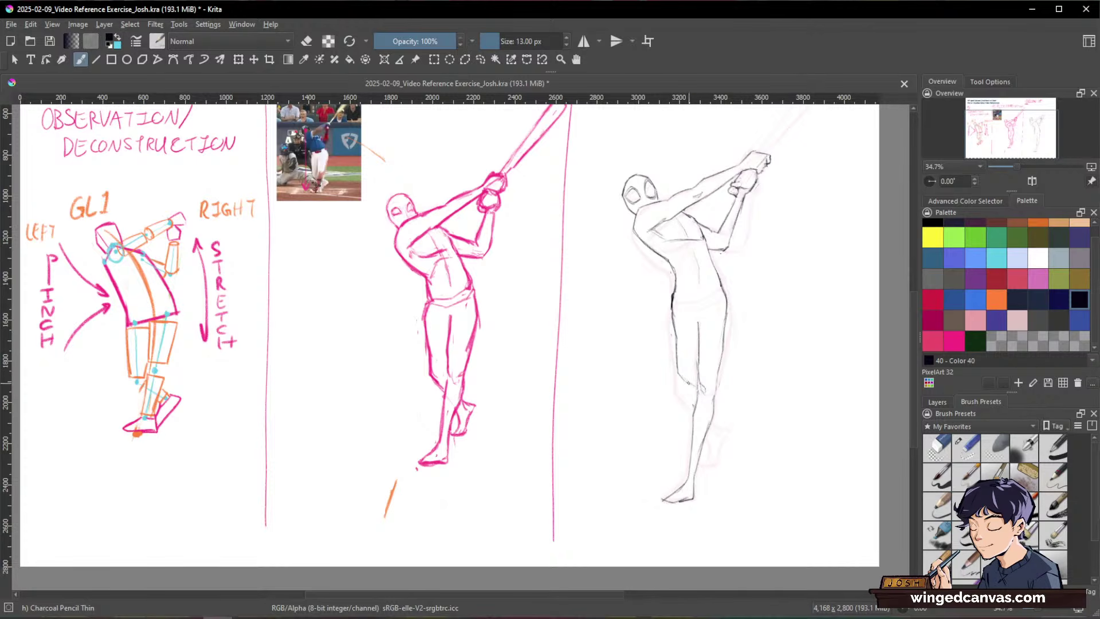
pyautogui.press('/')
pyautogui.moveTo(690, 375); pyautogui.dragTo(690, 387)
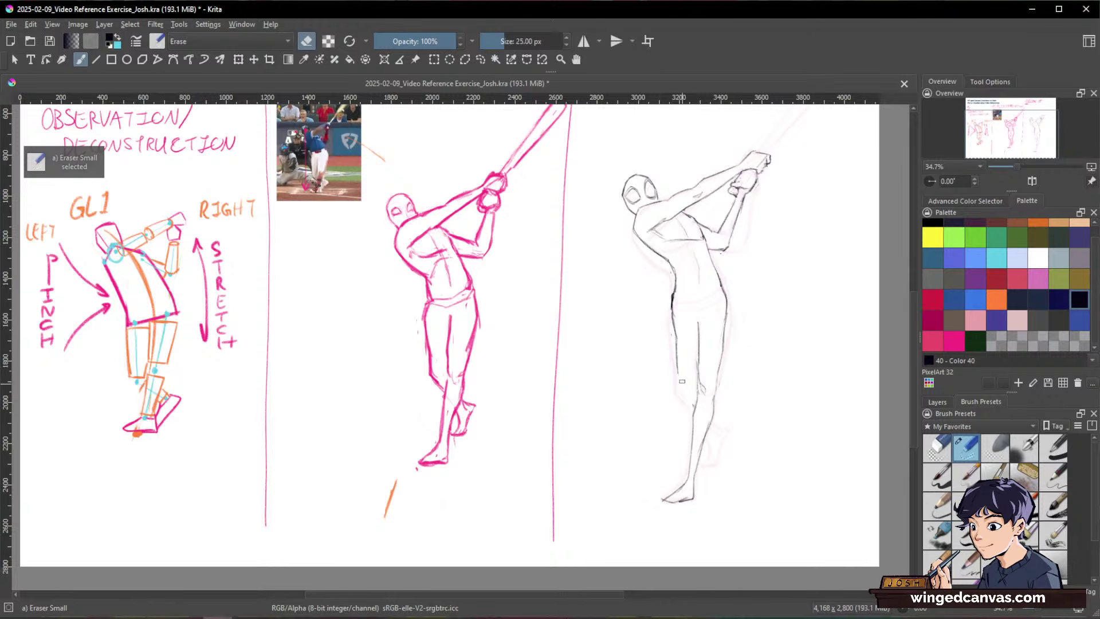
pyautogui.press('/')
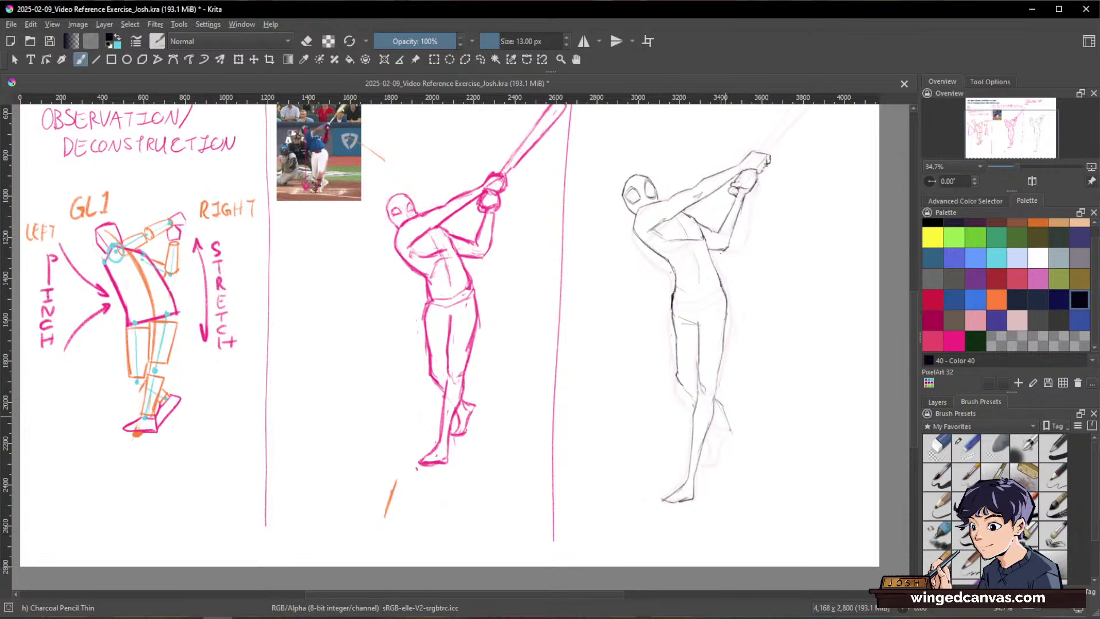
# Step: Draw the trailing lower leg angled out behind the standing leg, ending in a raised-heel foot
pyautogui.moveTo(711, 417); pyautogui.dragTo(736, 457)
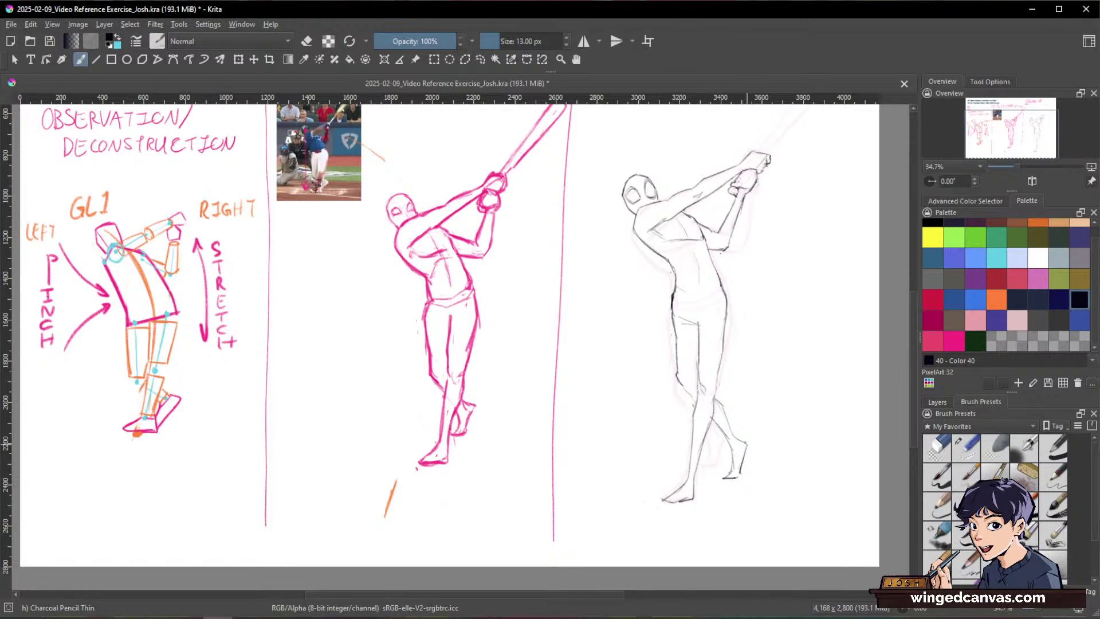
pyautogui.moveTo(747, 442); pyautogui.dragTo(745, 456)
# Step: Mirror the canvas view to check the whole figure's balance, and return it to its normal orientation
pyautogui.press('space')
pyautogui.moveTo(798, 406); pyautogui.dragTo(764, 445)
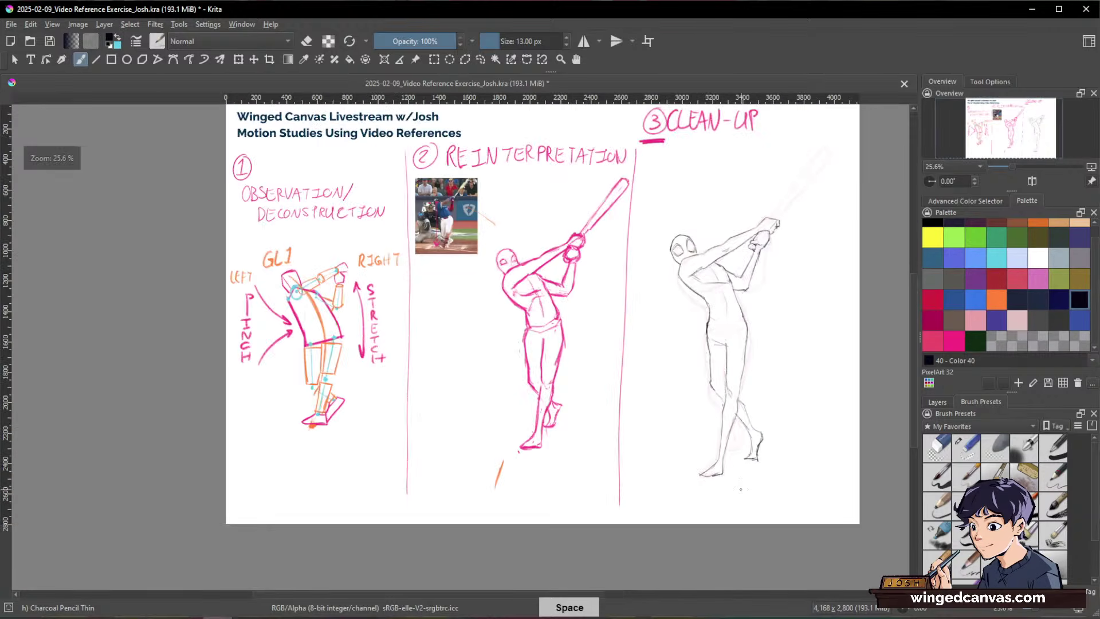
pyautogui.press('m')
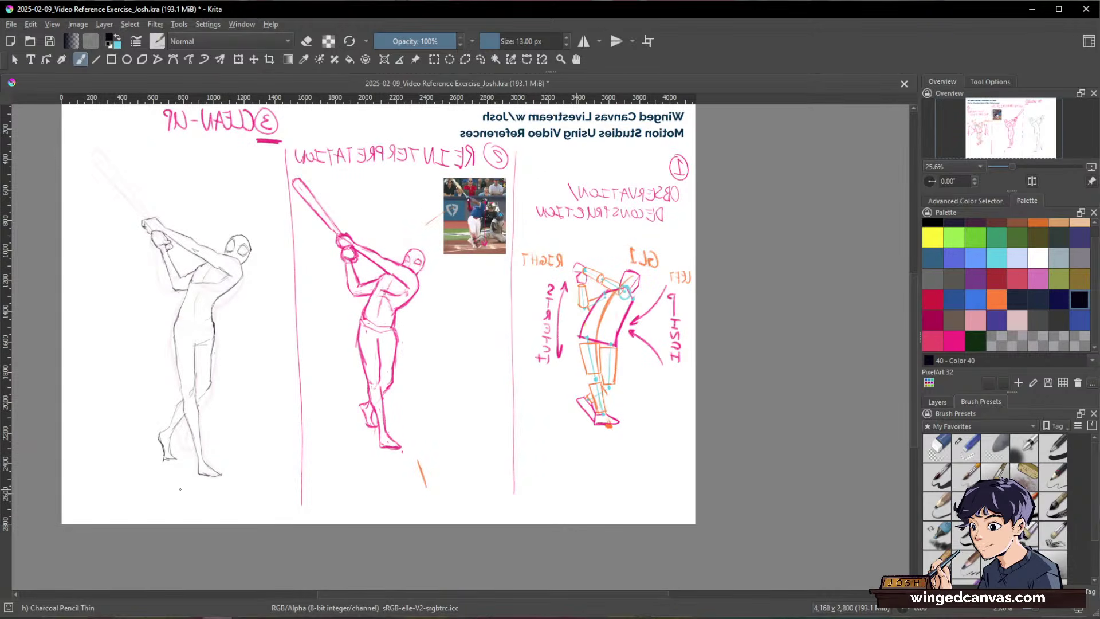
pyautogui.press('m')
pyautogui.press('space')
# Step: Define the waistline across the top of the hips on the clean-up figure
pyautogui.moveTo(803, 330); pyautogui.dragTo(744, 401)
pyautogui.press('ctrl')
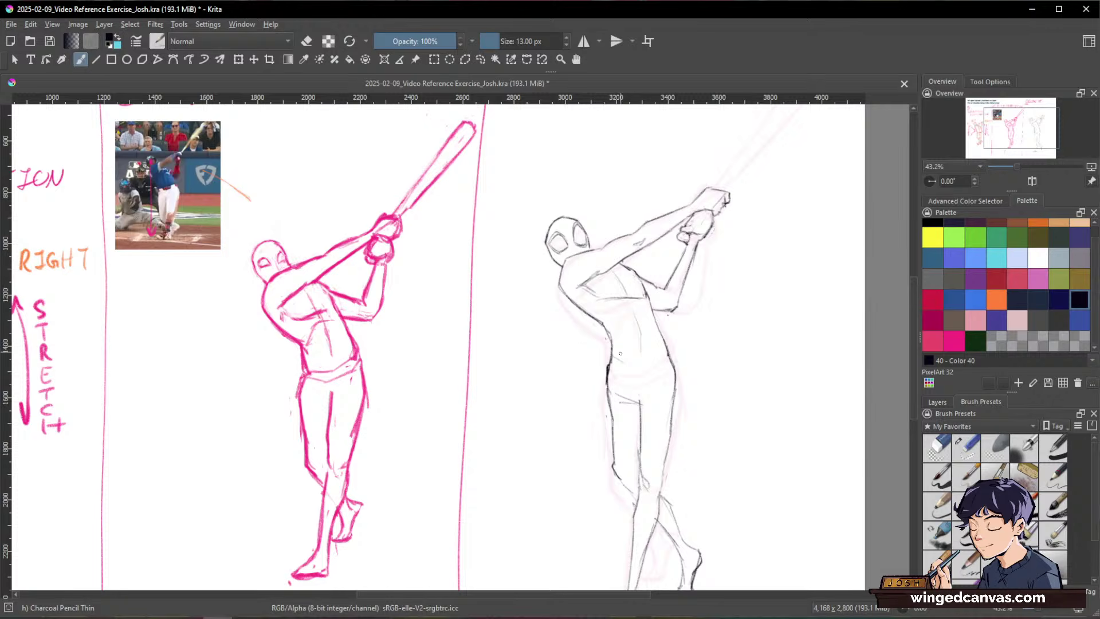
pyautogui.moveTo(731, 325)
pyautogui.mouseDown()
pyautogui.moveTo(727, 373)
pyautogui.moveTo(756, 351)
pyautogui.moveTo(751, 330)
pyautogui.mouseUp()
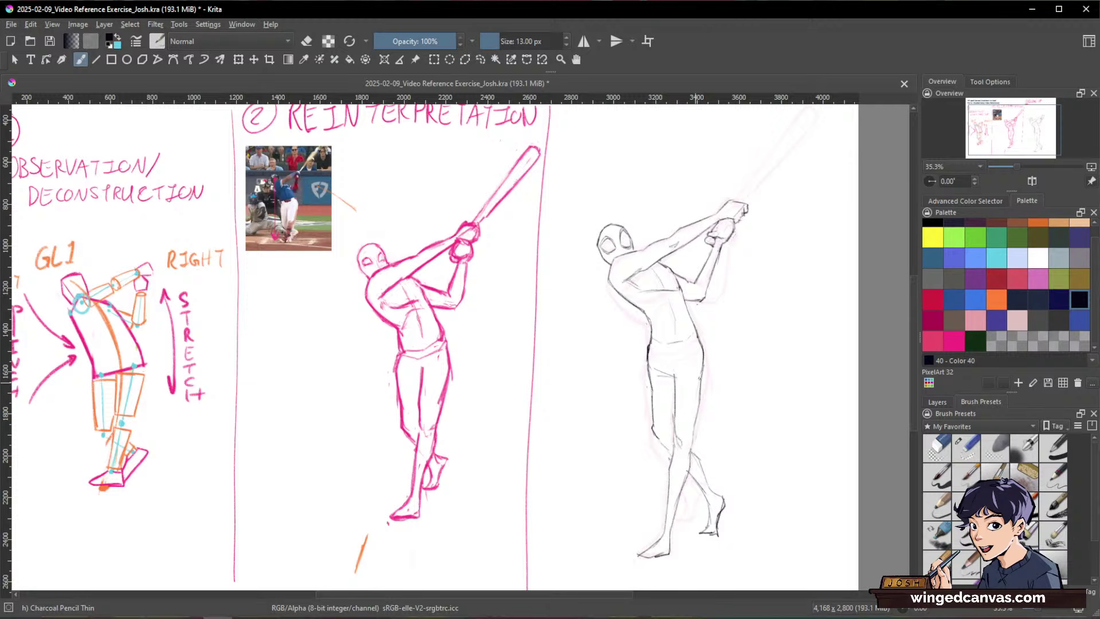
# Step: Select the knee area of both legs freehand, adjust it with Transform, and clear the selection
pyautogui.press('l')
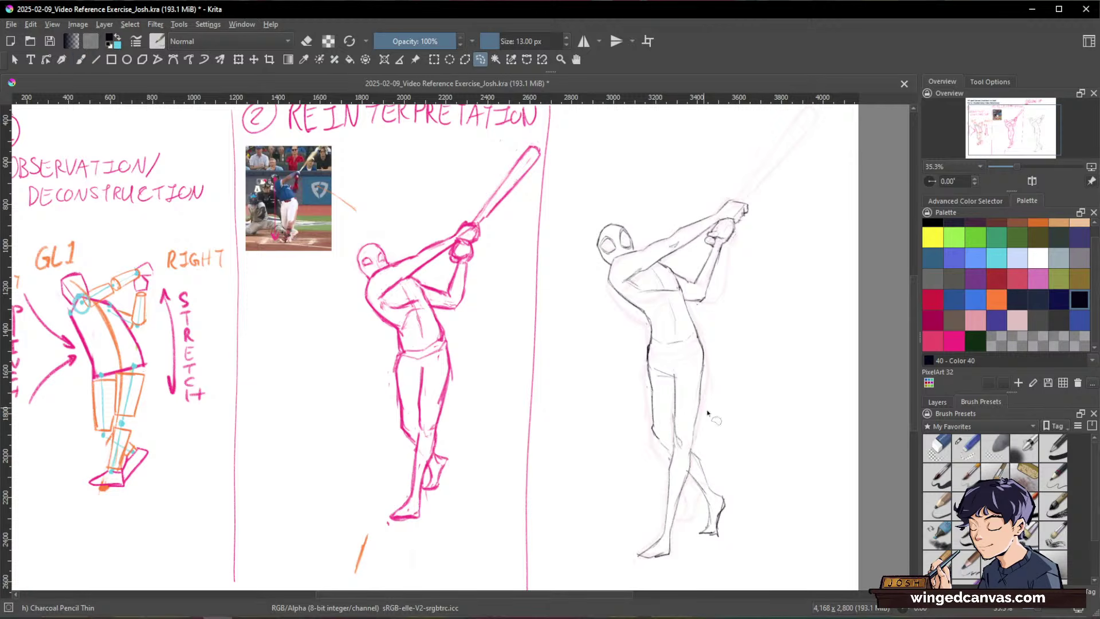
pyautogui.moveTo(707, 414)
pyautogui.mouseDown()
pyautogui.moveTo(659, 402)
pyautogui.moveTo(649, 438)
pyautogui.moveTo(671, 458)
pyautogui.moveTo(694, 451)
pyautogui.moveTo(710, 410)
pyautogui.moveTo(696, 405)
pyautogui.mouseUp()
pyautogui.hotkey('ctrl', 't')
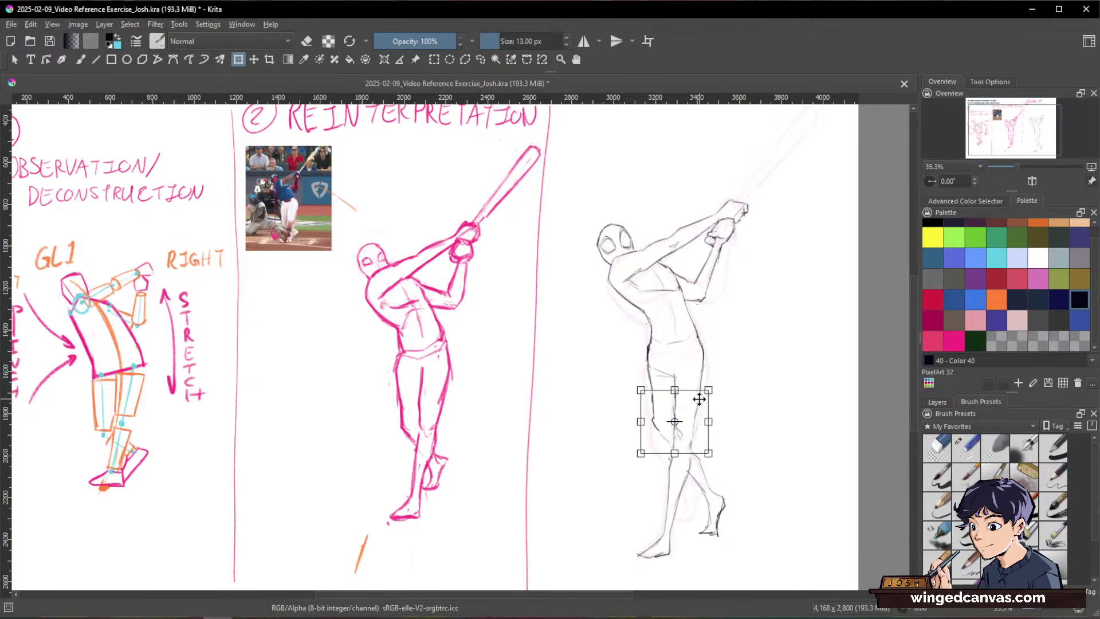
pyautogui.press('Return')
pyautogui.hotkey('ctrl', 'shift', 'a')
pyautogui.press('b')
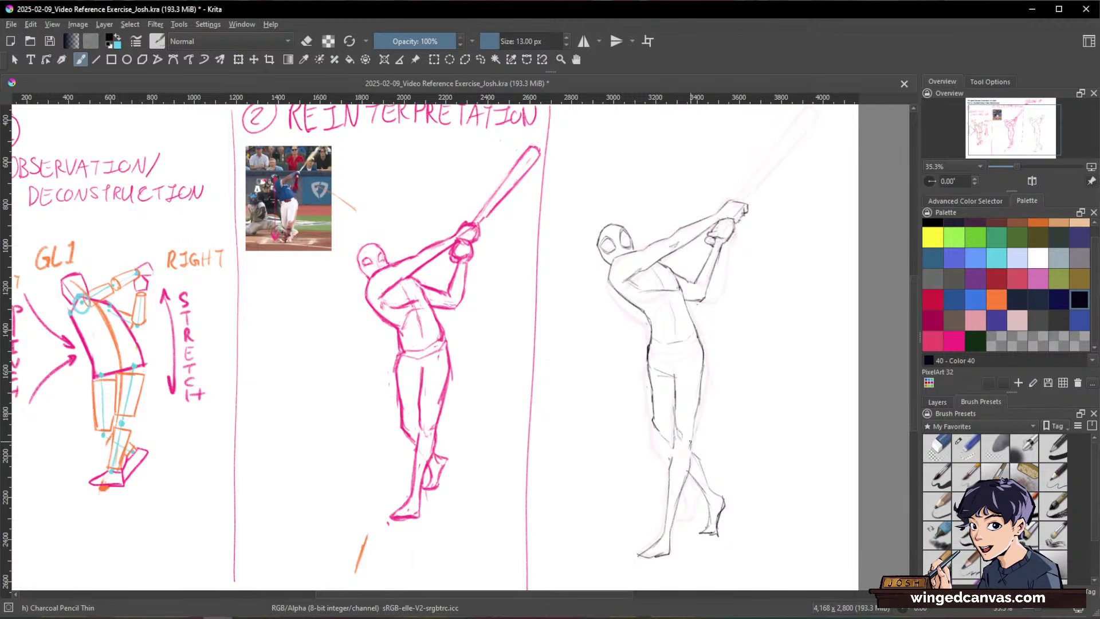
# Step: Strengthen the standing leg's knee and shin contours and erase the stray lines around the knee
pyautogui.moveTo(674, 437)
pyautogui.mouseDown()
pyautogui.moveTo(669, 470)
pyautogui.moveTo(690, 471)
pyautogui.mouseUp()
pyautogui.press('e')
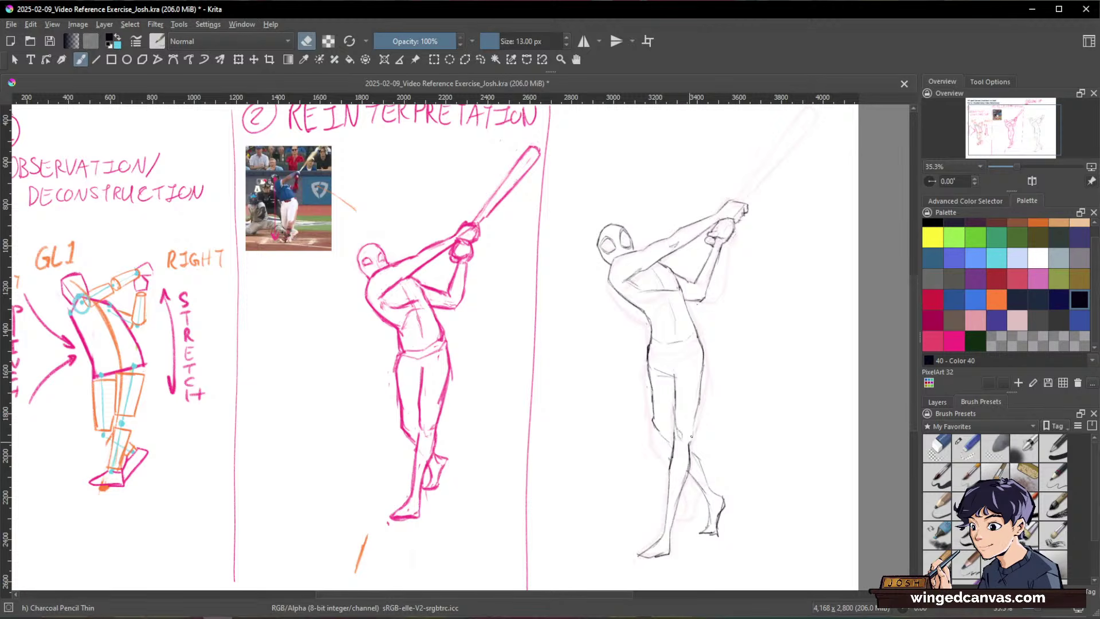
pyautogui.press('e')
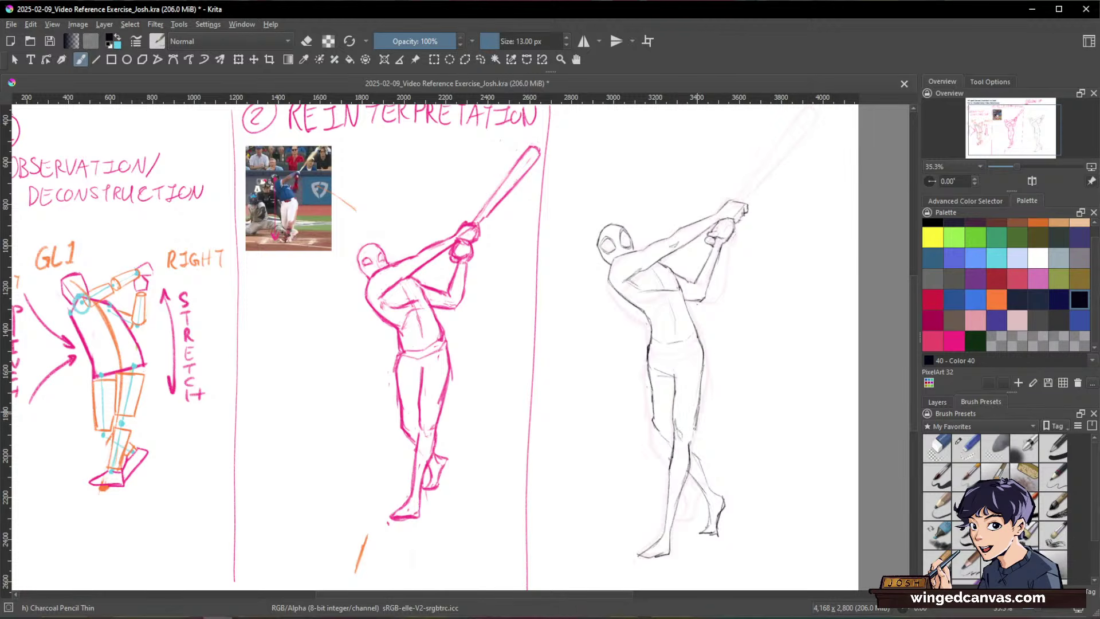
pyautogui.press('space')
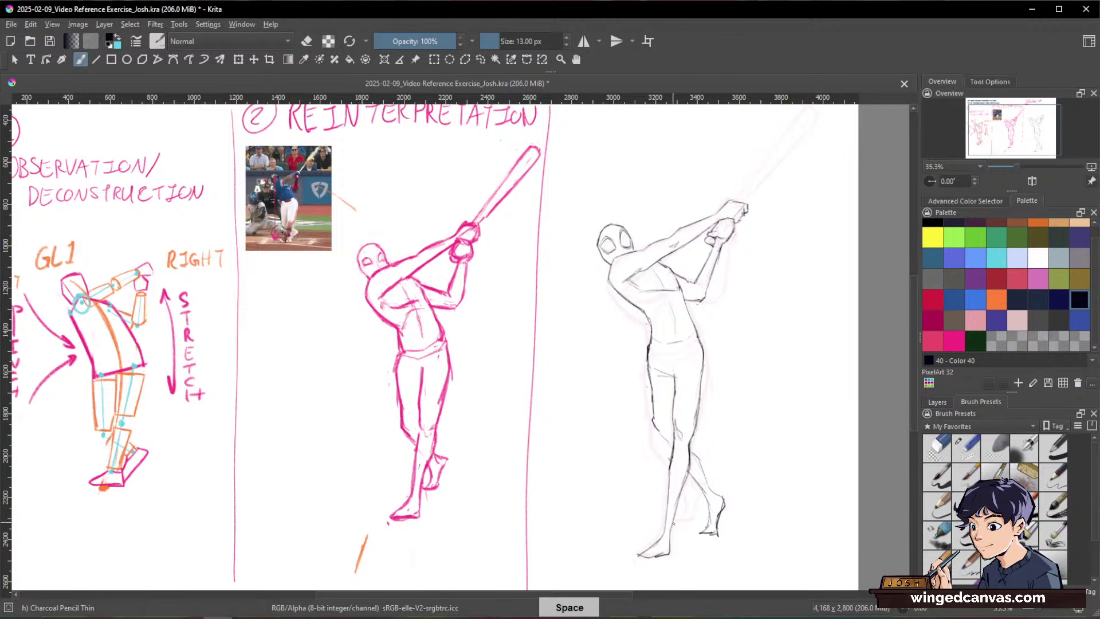
pyautogui.press('space')
pyautogui.press('e')
pyautogui.press('e')
pyautogui.press('e')
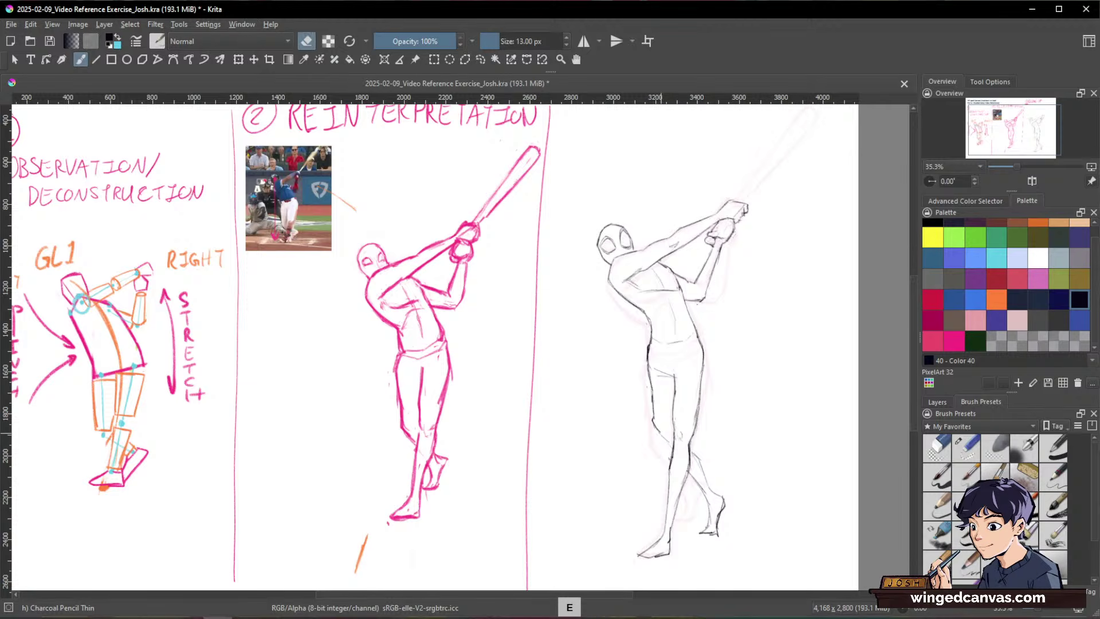
# Step: Refine the trailing leg's thigh line into the knee and the opposite outer thigh contour, alternating pencil and eraser
pyautogui.press('e')
pyautogui.press('e')
pyautogui.press('space')
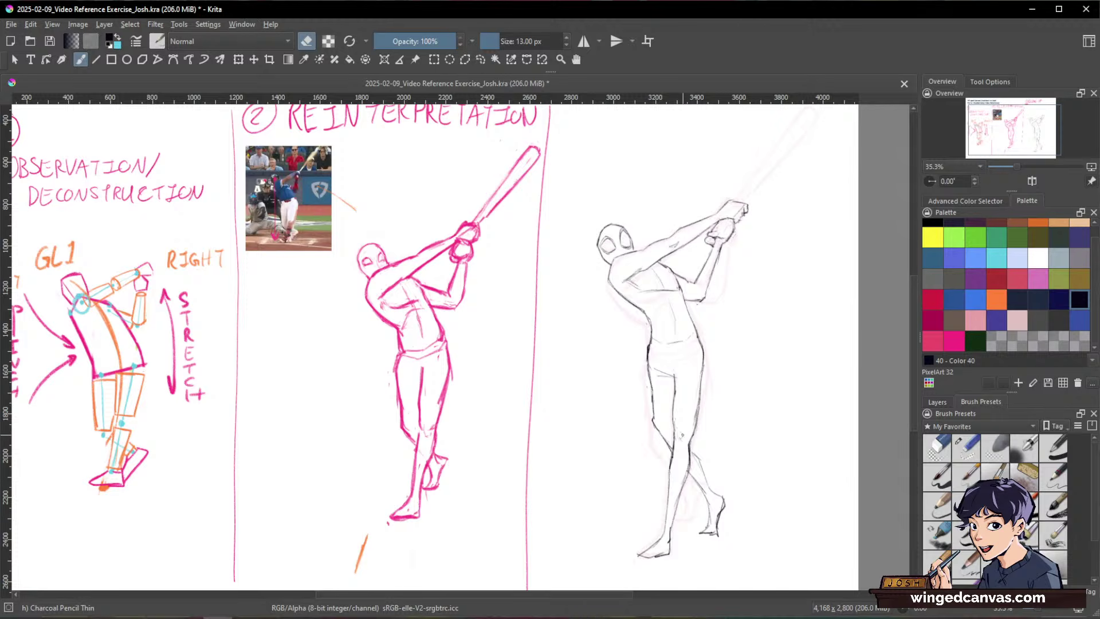
pyautogui.press('e')
pyautogui.press('e')
pyautogui.press('e')
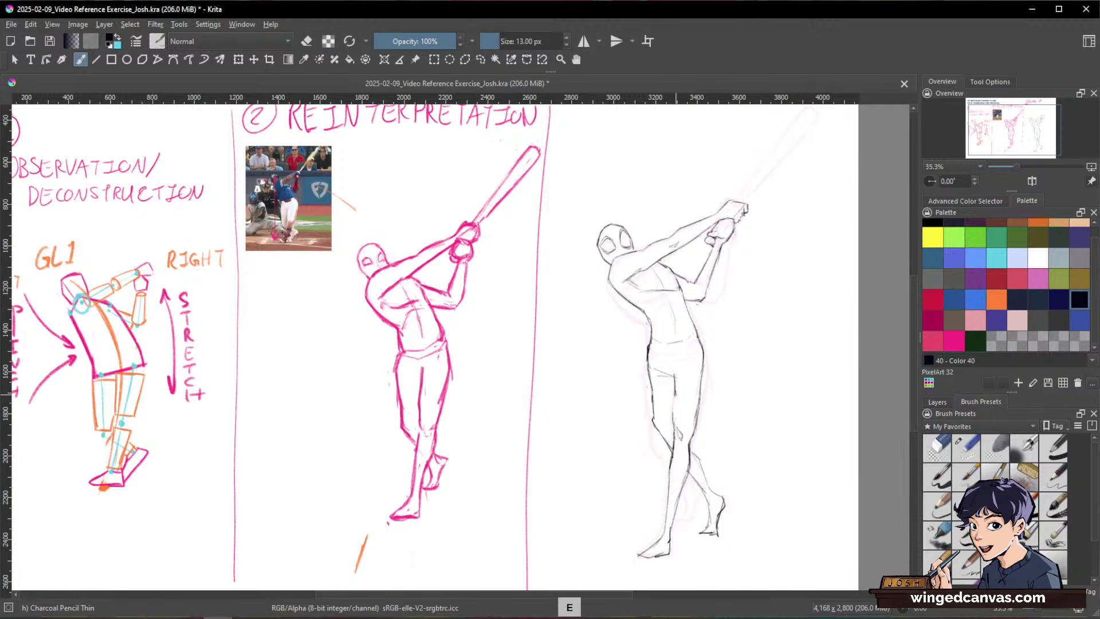
pyautogui.press('e')
pyautogui.press('e')
pyautogui.press('e')
pyautogui.press('e')
pyautogui.press('e')
pyautogui.press('space')
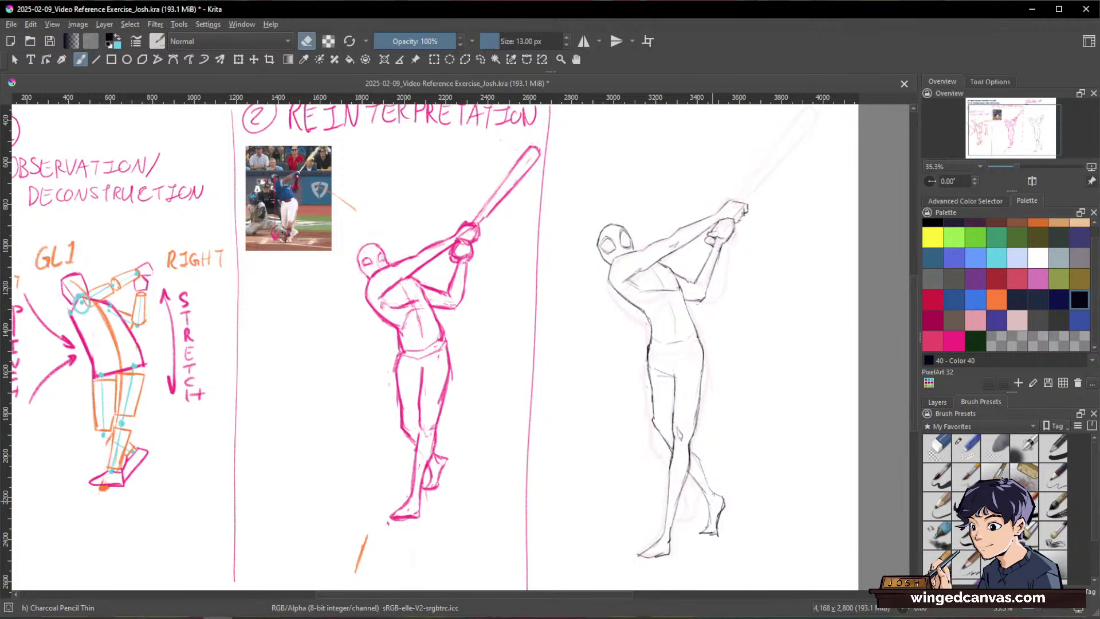
# Step: Draw the bat's rounded tip and one long edge down to the hands in near-black on the clean-up figure
pyautogui.press('e')
pyautogui.scroll(-3, 818, 319)
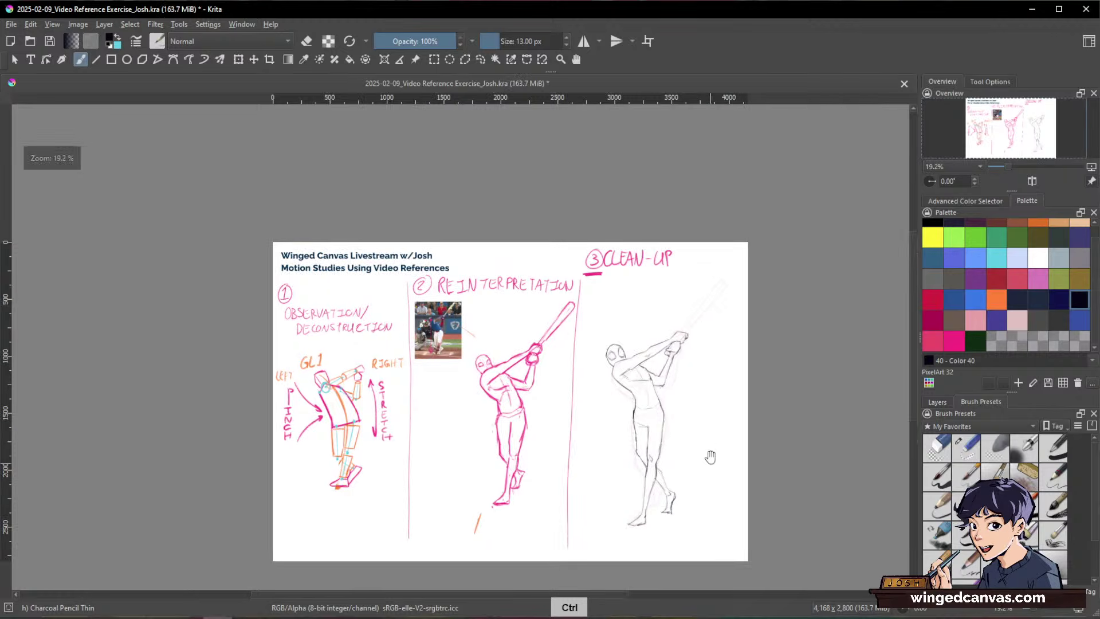
pyautogui.scroll(3, 688, 350)
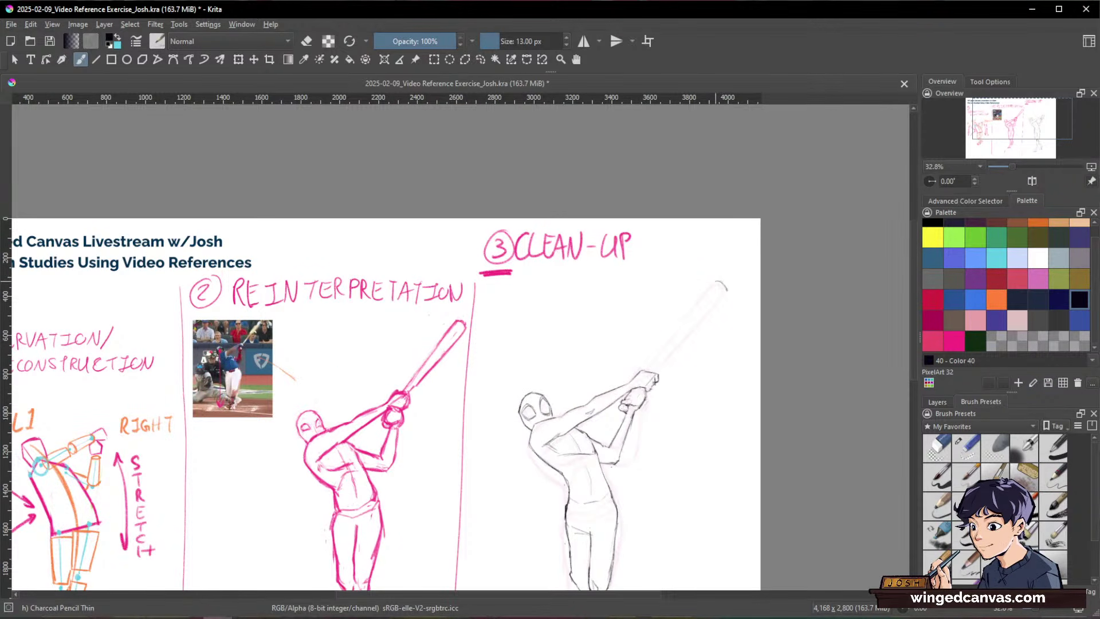
pyautogui.moveTo(806, 367)
pyautogui.mouseDown()
pyautogui.moveTo(810, 383)
pyautogui.moveTo(811, 365)
pyautogui.mouseUp()
pyautogui.moveTo(719, 310); pyautogui.dragTo(725, 249)
pyautogui.moveTo(649, 231); pyautogui.dragTo(656, 227)
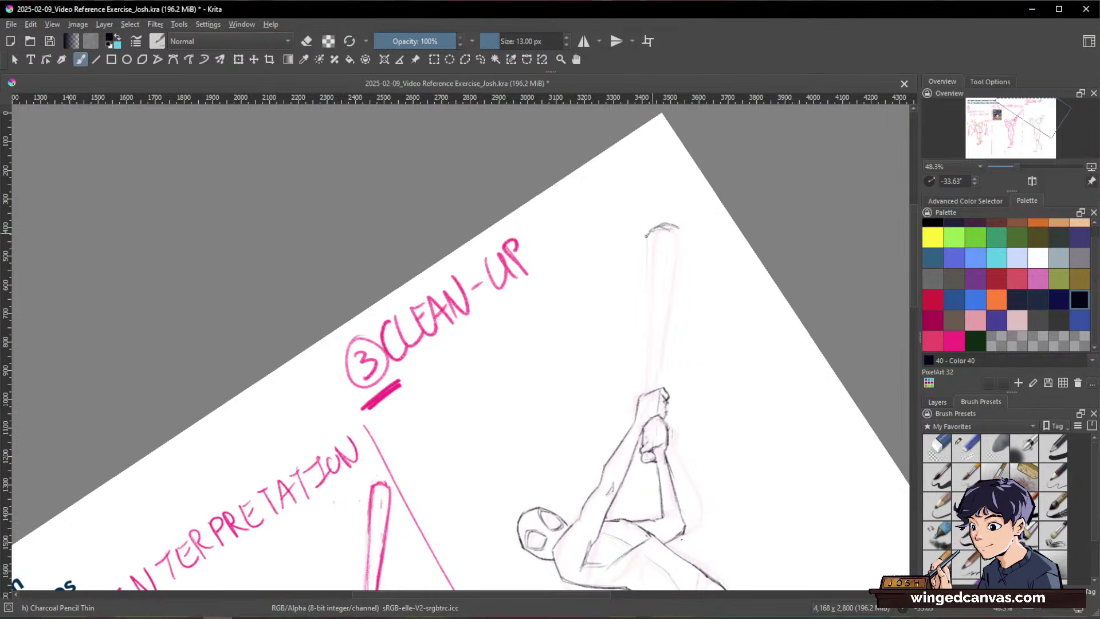
pyautogui.moveTo(646, 231); pyautogui.dragTo(645, 393)
pyautogui.moveTo(645, 318); pyautogui.dragTo(645, 385)
pyautogui.moveTo(645, 237); pyautogui.dragTo(645, 326)
# Step: Draw the bat's other long edge down to the grip, strengthen both sides, and erase the excess lines around the tip
pyautogui.moveTo(661, 235)
pyautogui.mouseDown()
pyautogui.moveTo(669, 228)
pyautogui.moveTo(662, 373)
pyautogui.mouseUp()
pyautogui.moveTo(664, 323)
pyautogui.mouseDown()
pyautogui.moveTo(659, 380)
pyautogui.moveTo(640, 282)
pyautogui.moveTo(643, 386)
pyautogui.moveTo(663, 339)
pyautogui.moveTo(662, 380)
pyautogui.moveTo(671, 216)
pyautogui.mouseUp()
pyautogui.press('e')
pyautogui.press('e')
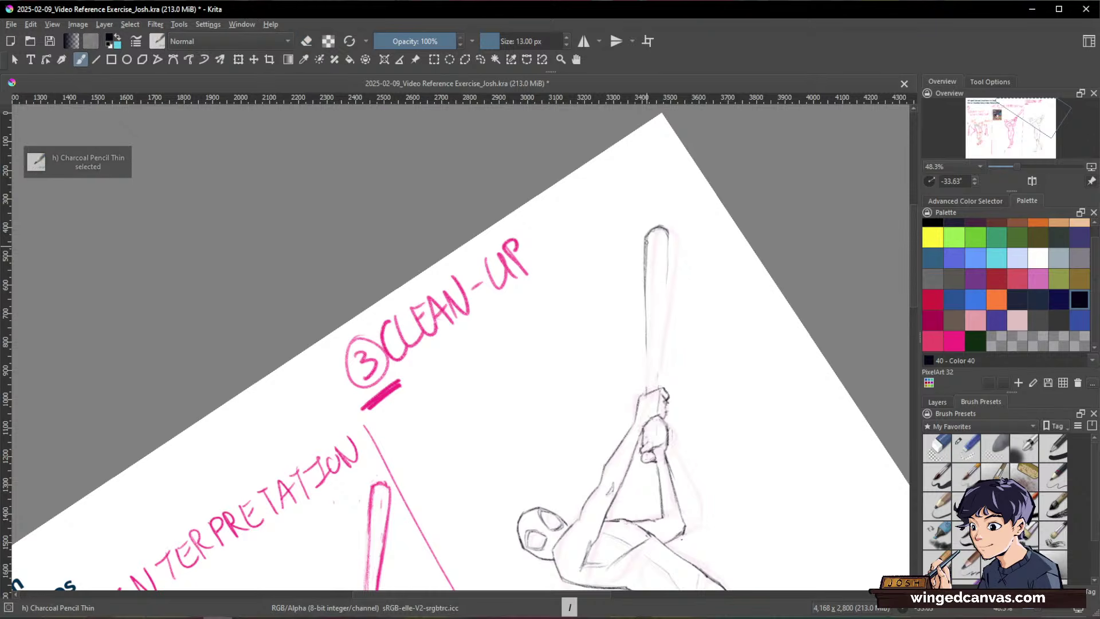
pyautogui.moveTo(646, 260); pyautogui.dragTo(647, 391)
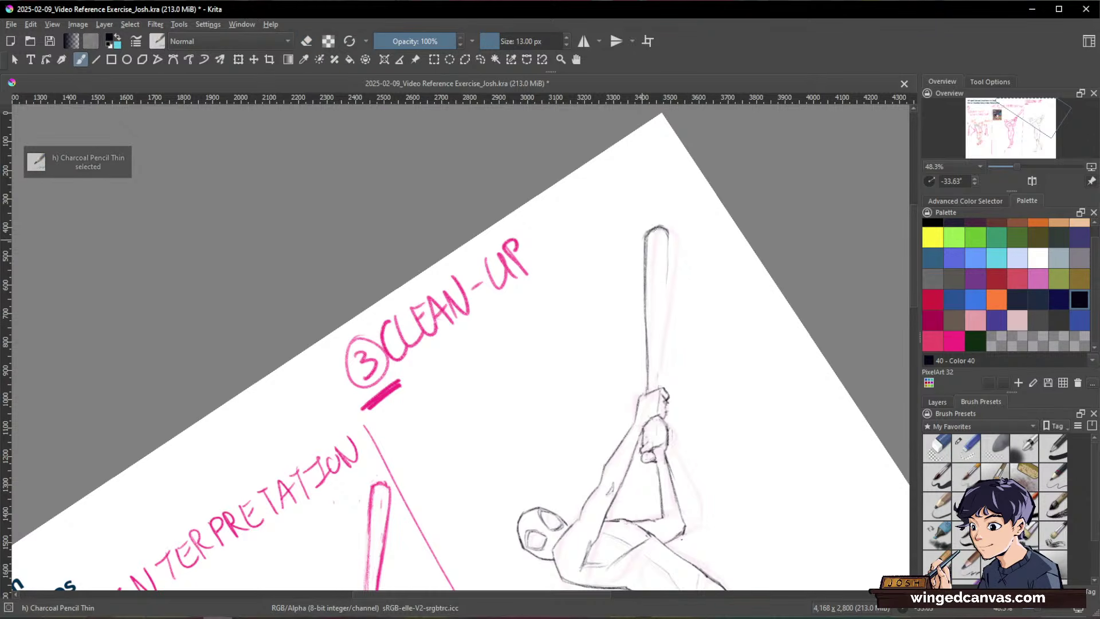
pyautogui.moveTo(653, 235)
pyautogui.mouseDown()
pyautogui.moveTo(665, 227)
pyautogui.moveTo(667, 237)
pyautogui.moveTo(663, 307)
pyautogui.mouseUp()
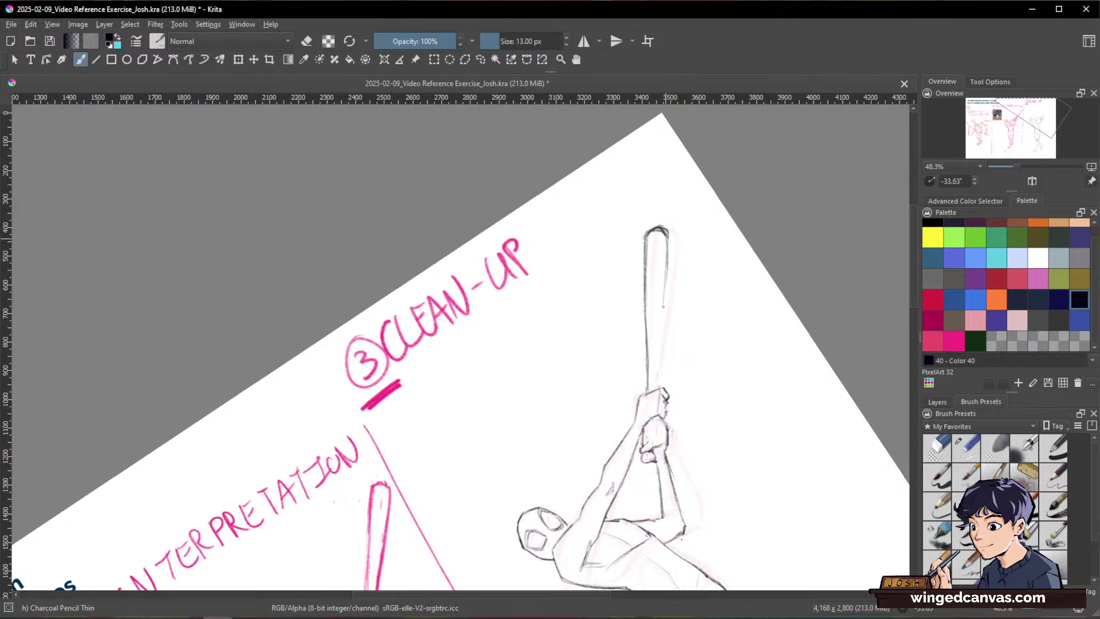
pyautogui.moveTo(665, 263); pyautogui.dragTo(656, 393)
pyautogui.press('/')
pyautogui.moveTo(653, 227); pyautogui.dragTo(669, 236)
pyautogui.press('/')
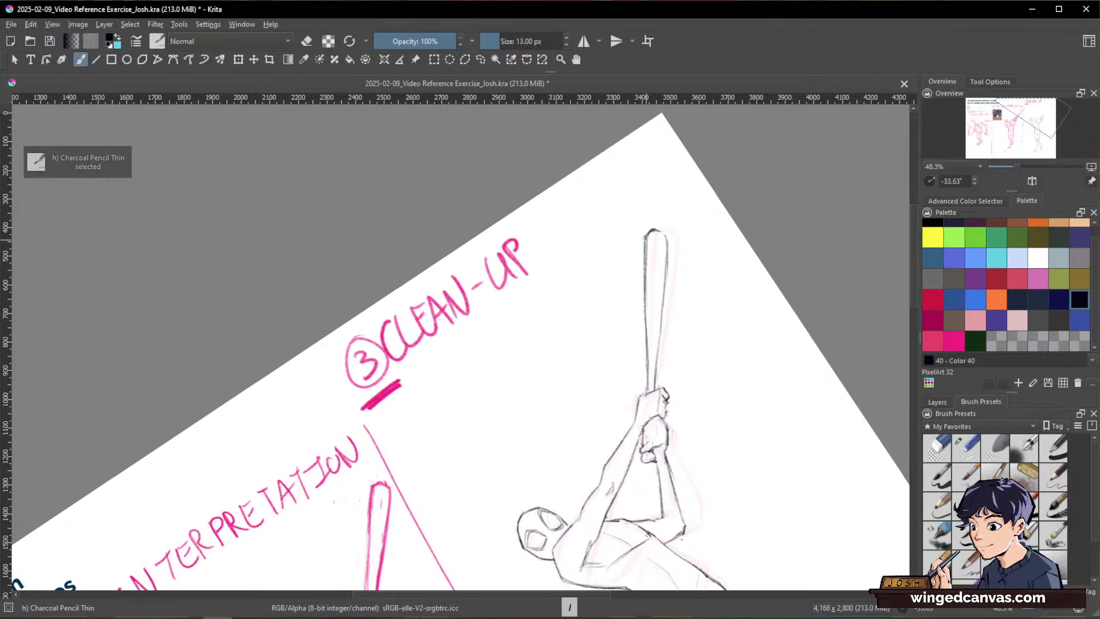
# Step: Choose a saturated red and draw the costume line across the clean-up figure's near shoulder
pyautogui.moveTo(810, 299); pyautogui.dragTo(755, 387)
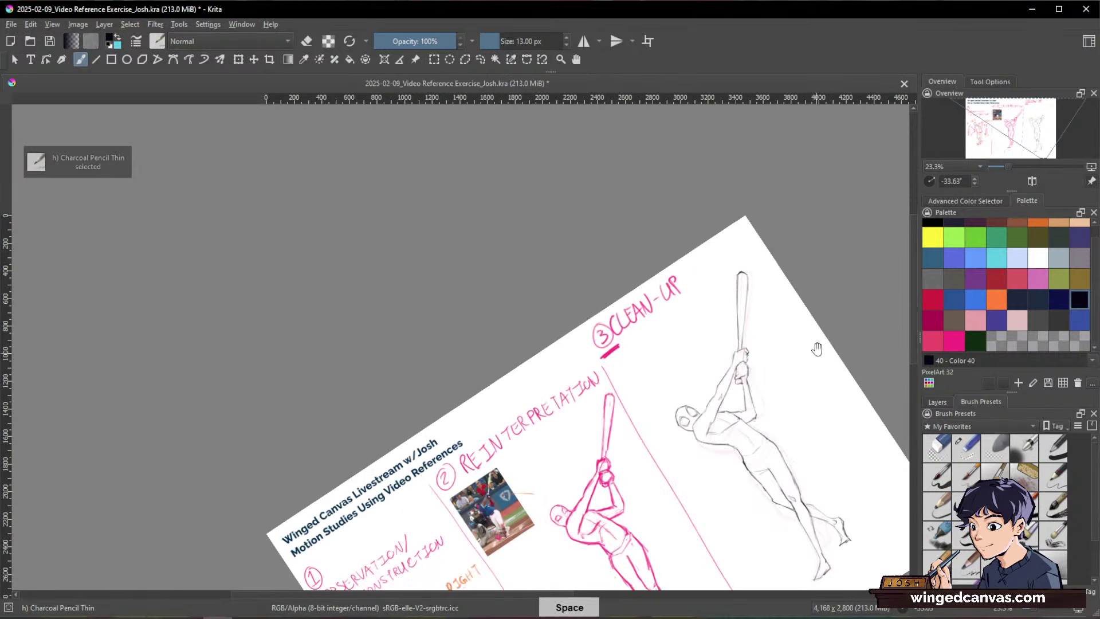
pyautogui.moveTo(825, 353); pyautogui.dragTo(791, 326)
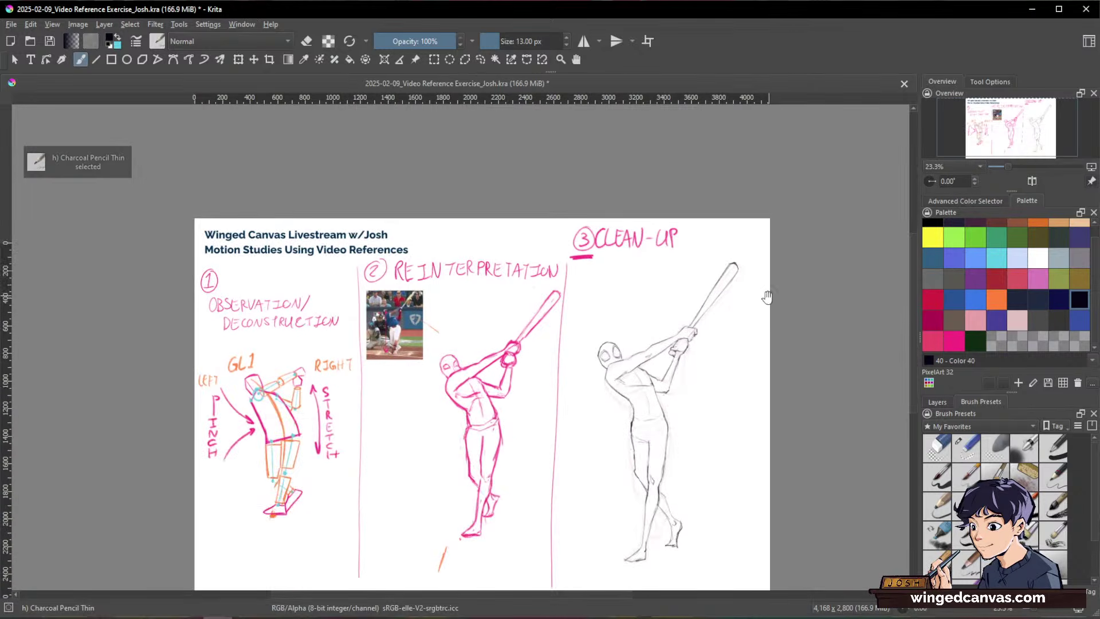
pyautogui.moveTo(694, 421); pyautogui.dragTo(713, 396)
pyautogui.moveTo(734, 441); pyautogui.dragTo(766, 324)
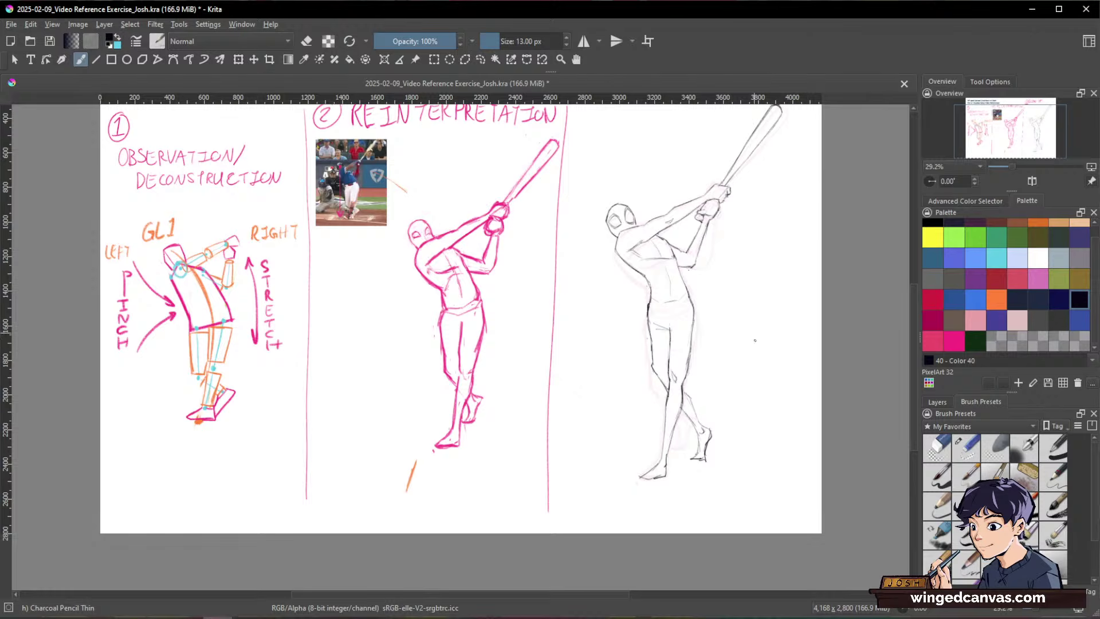
pyautogui.moveTo(755, 392); pyautogui.dragTo(808, 445)
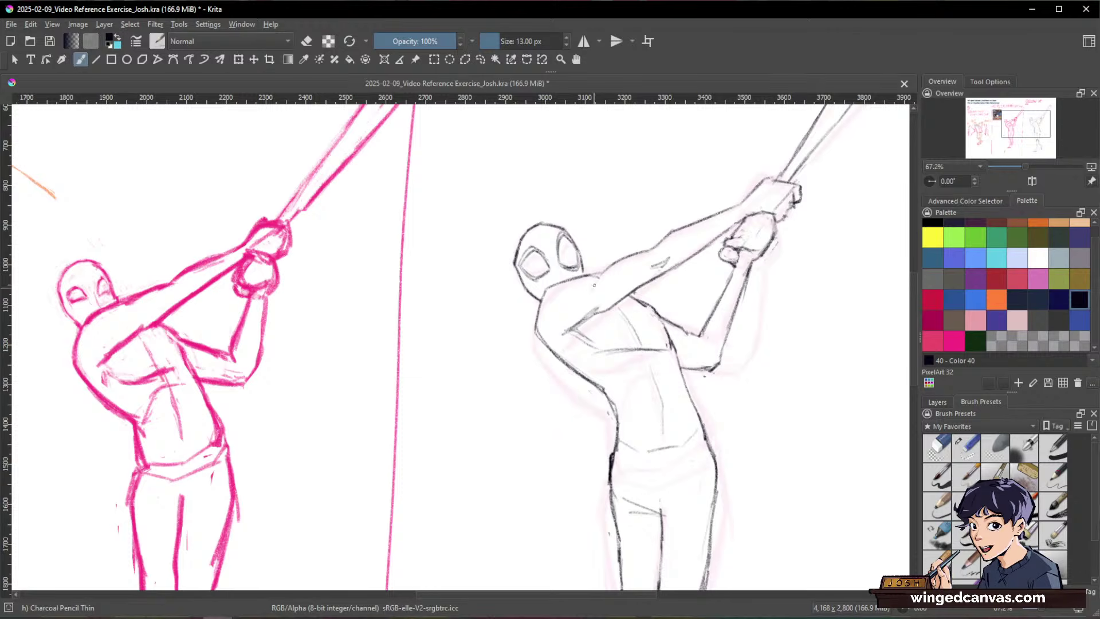
pyautogui.click(1017, 279)
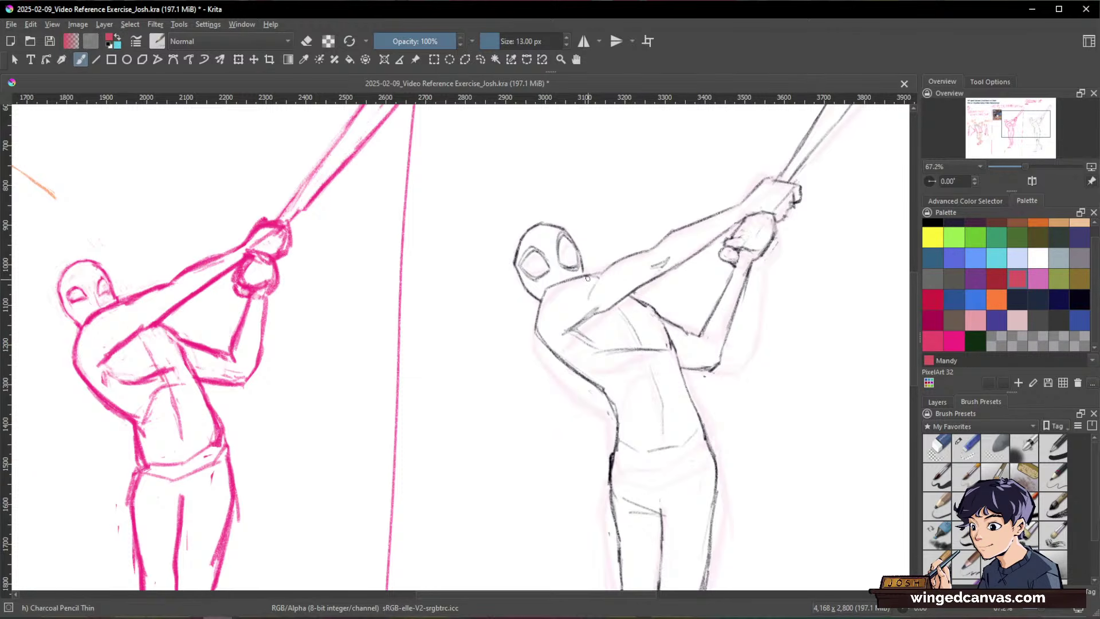
pyautogui.moveTo(596, 276); pyautogui.dragTo(585, 299)
pyautogui.click(965, 200)
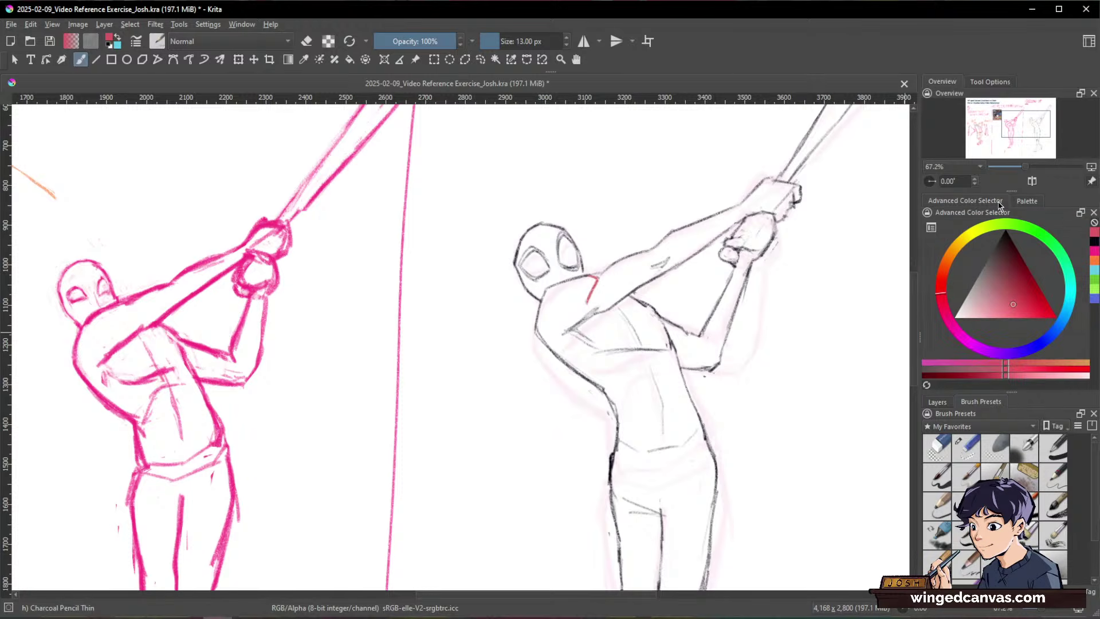
pyautogui.click(1036, 314)
pyautogui.moveTo(589, 276)
pyautogui.mouseDown()
pyautogui.moveTo(599, 281)
pyautogui.moveTo(588, 303)
pyautogui.mouseUp()
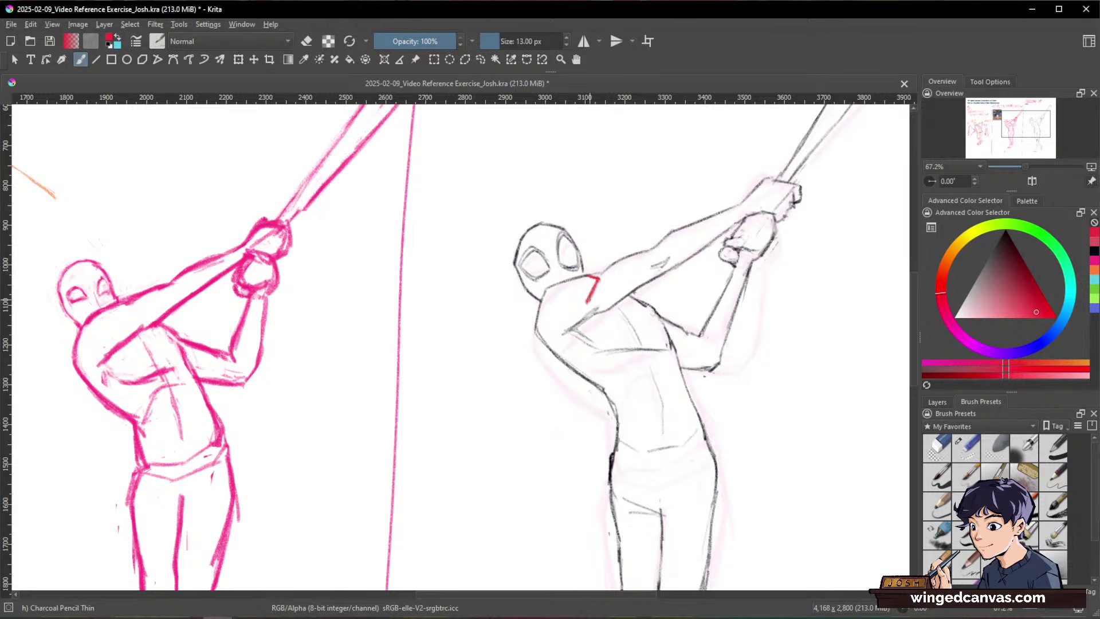
# Step: Extend the red shoulder line to the armpit and under the near upper arm, and mark the far shoulder's armhole
pyautogui.moveTo(581, 324); pyautogui.dragTo(587, 306)
pyautogui.moveTo(671, 323); pyautogui.dragTo(671, 327)
pyautogui.press('e')
pyautogui.press('e')
pyautogui.moveTo(577, 325)
pyautogui.mouseDown()
pyautogui.moveTo(585, 298)
pyautogui.moveTo(592, 316)
pyautogui.mouseUp()
pyautogui.moveTo(581, 320); pyautogui.dragTo(590, 290)
pyautogui.moveTo(540, 340); pyautogui.dragTo(568, 329)
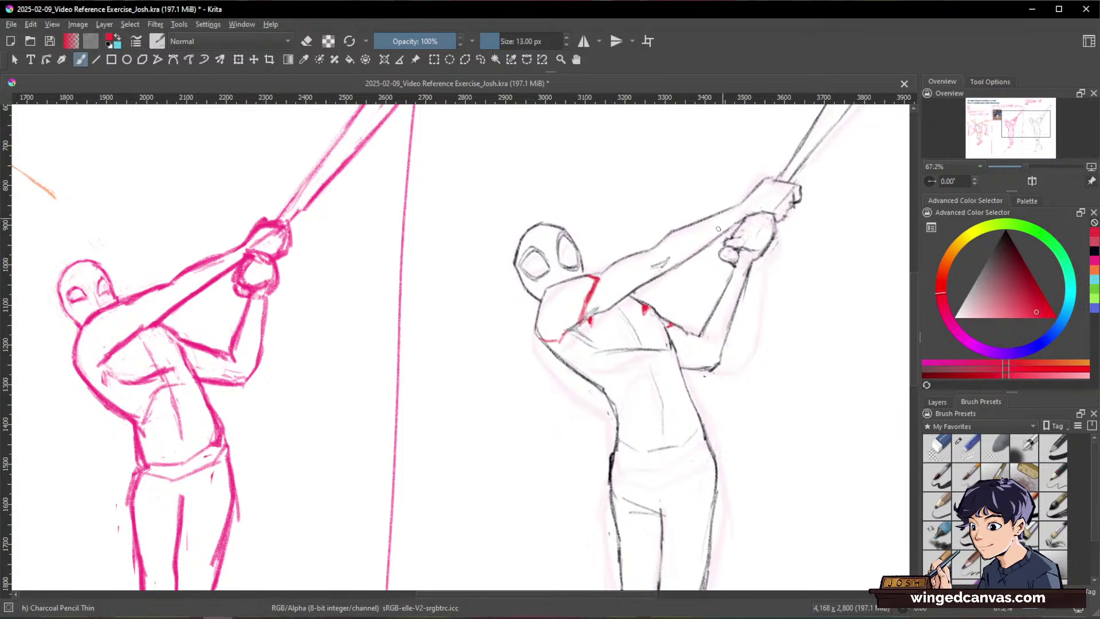
pyautogui.moveTo(662, 320); pyautogui.dragTo(668, 326)
pyautogui.scroll(-4, 692, 445)
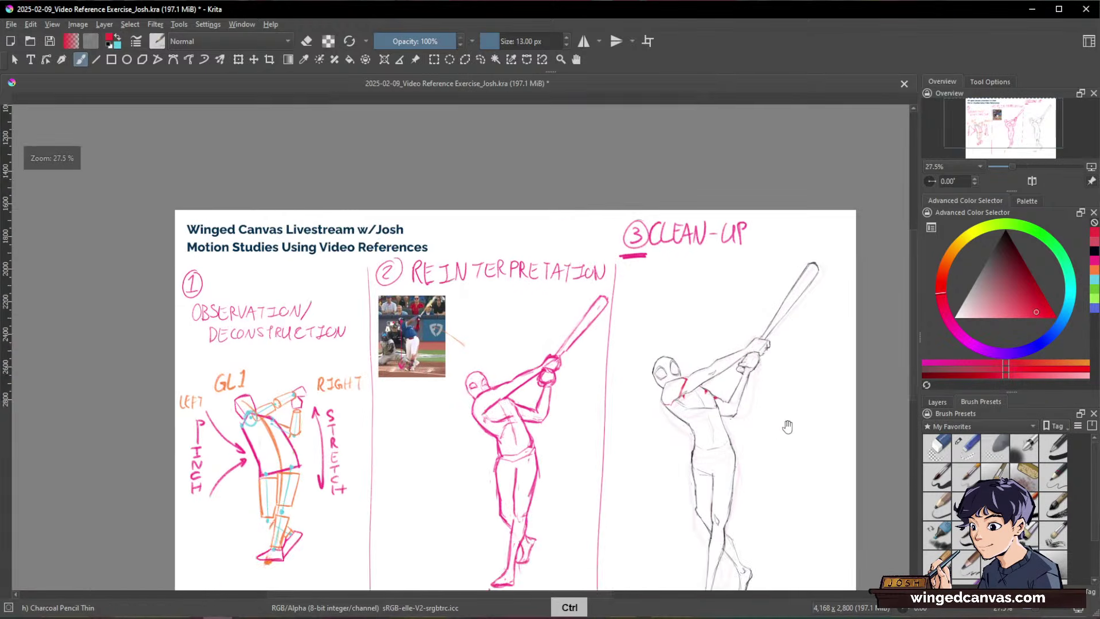
pyautogui.scroll(1, 732, 437)
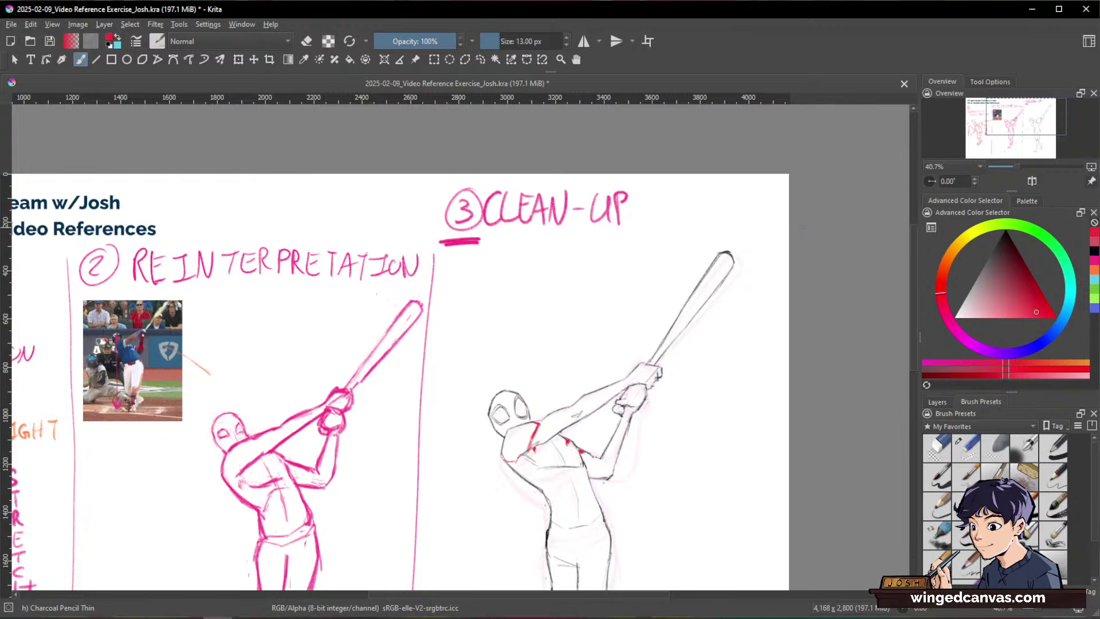
pyautogui.moveTo(753, 414); pyautogui.dragTo(797, 309)
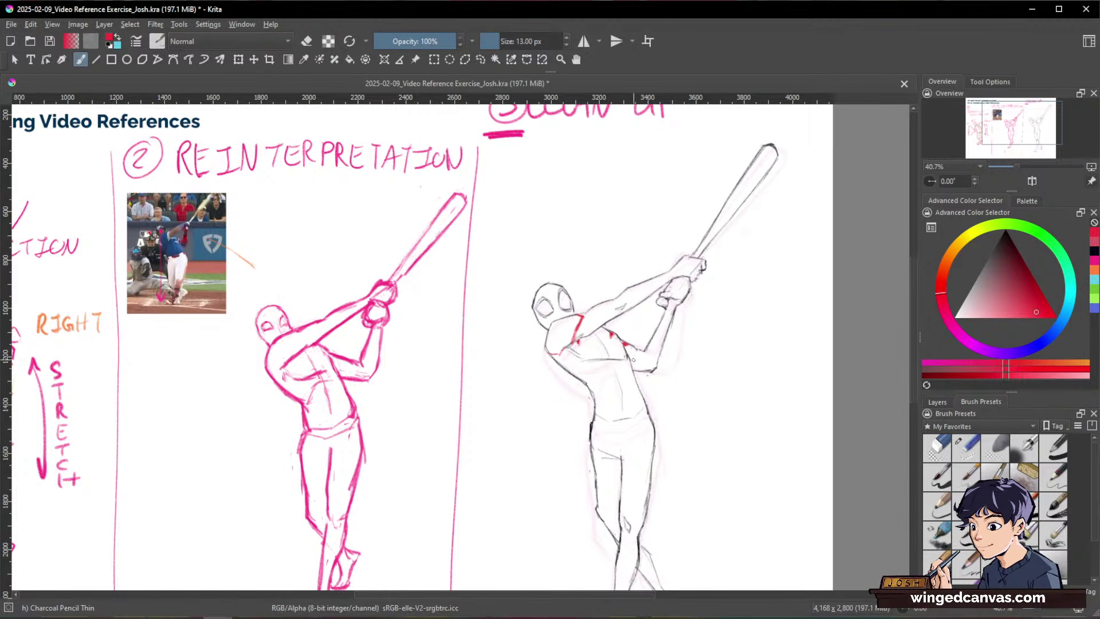
pyautogui.moveTo(635, 358); pyautogui.dragTo(720, 461)
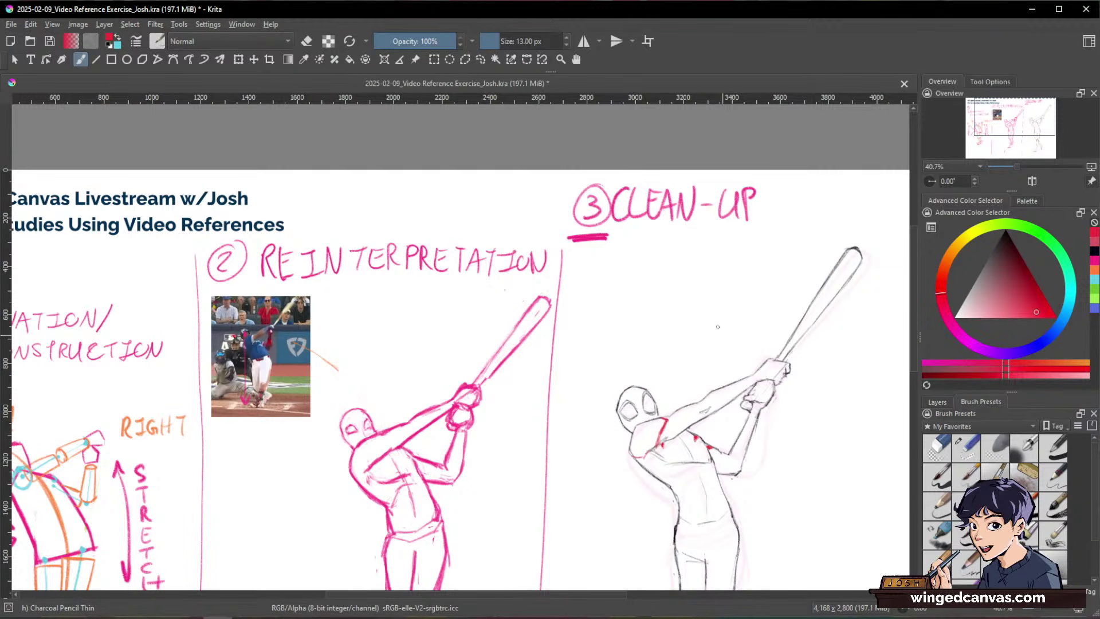
pyautogui.moveTo(740, 455); pyautogui.dragTo(623, 459)
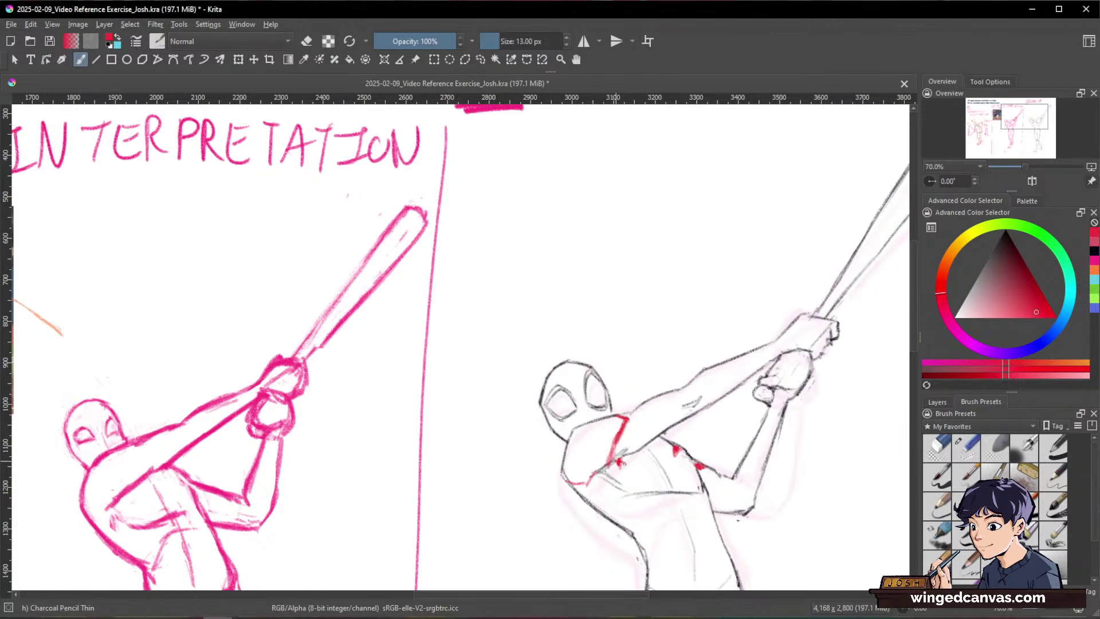
pyautogui.press('x')
pyautogui.press('e')
pyautogui.press('e')
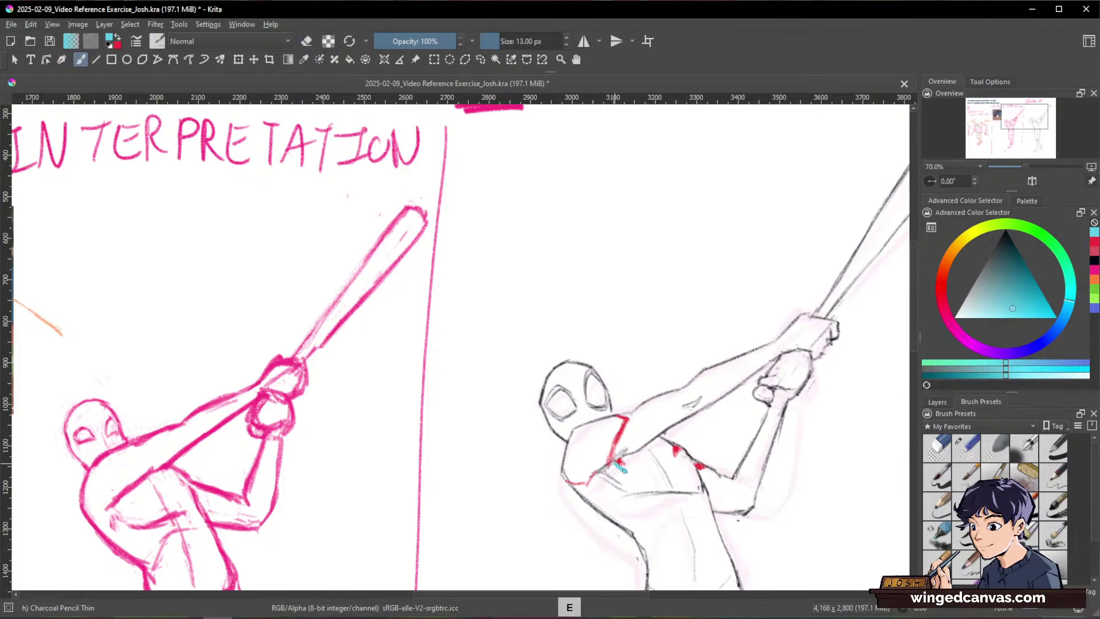
pyautogui.press('e')
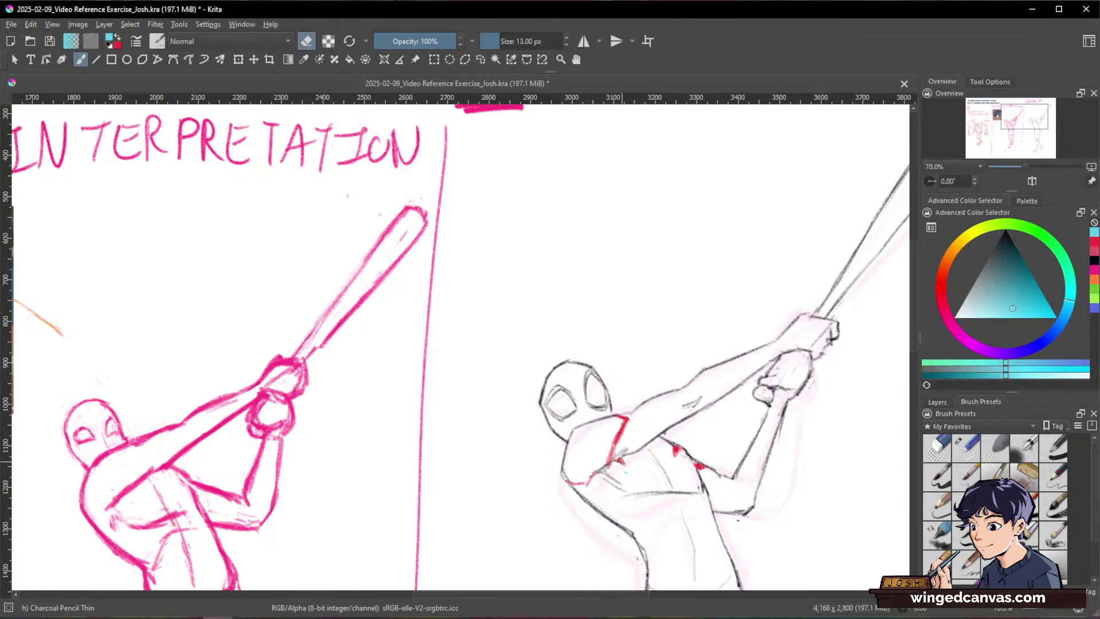
pyautogui.press('x')
pyautogui.press('e')
# Step: Rework the red mark beside the near armpit and trim it with the eraser
pyautogui.moveTo(619, 461); pyautogui.dragTo(637, 476)
pyautogui.press('m')
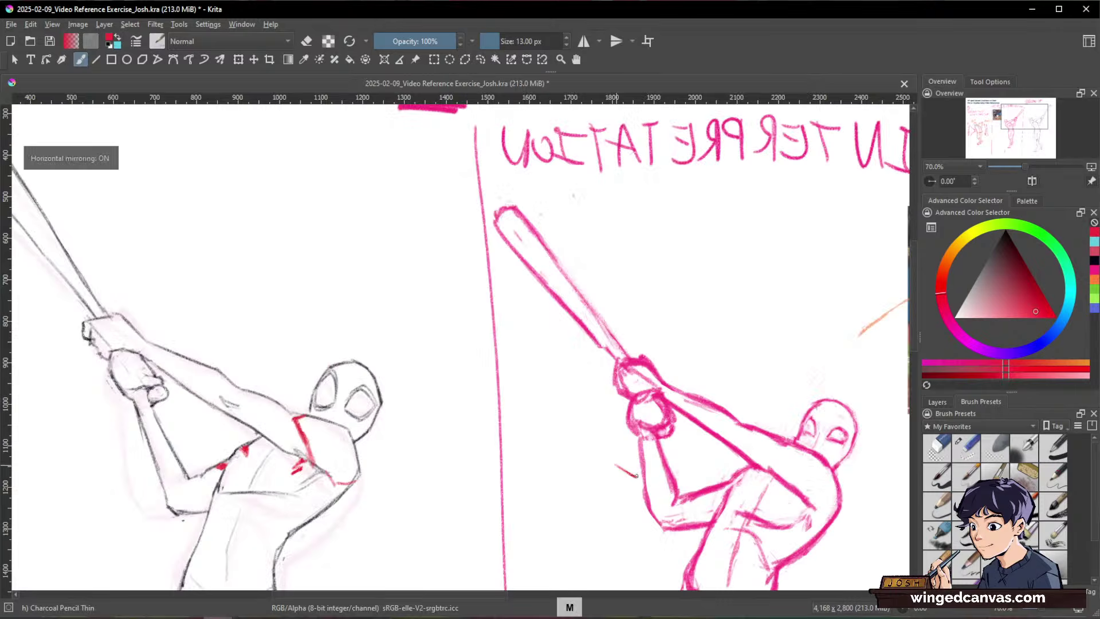
pyautogui.press('m')
pyautogui.press('e')
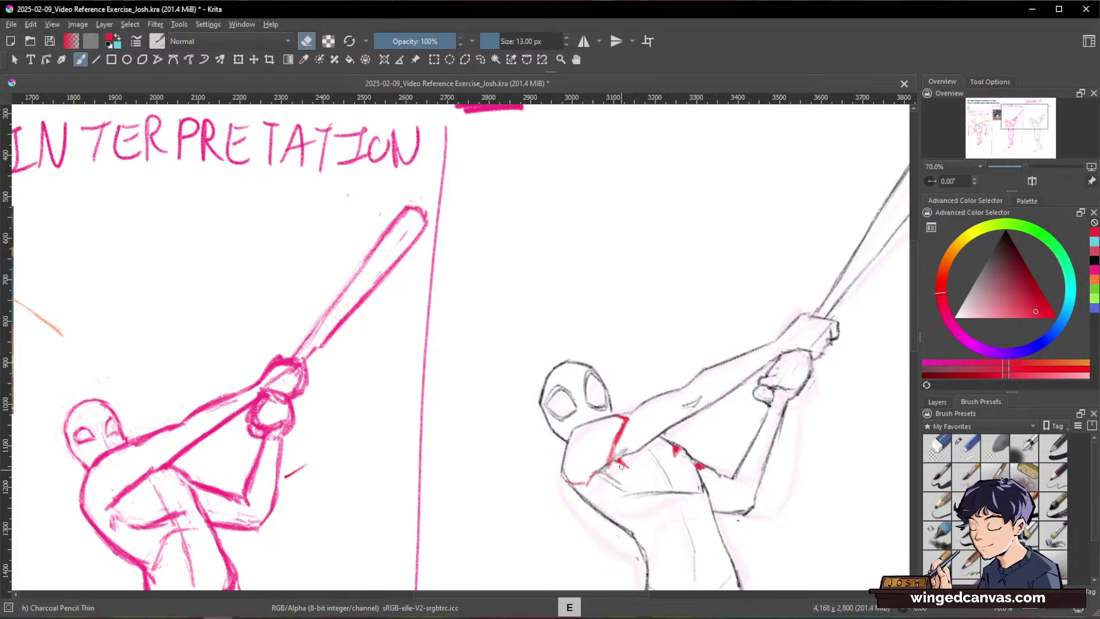
pyautogui.press('e')
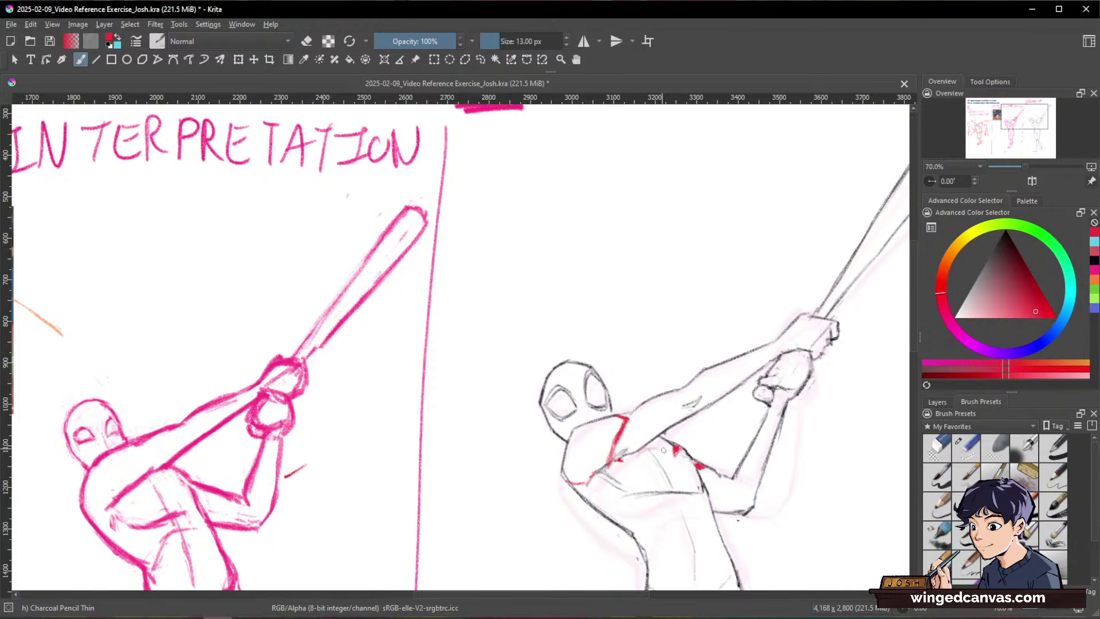
# Step: Sketch two overlapping red circles on the chest as the emblem's base and clean up their excess lines
pyautogui.moveTo(627, 453)
pyautogui.mouseDown()
pyautogui.moveTo(640, 490)
pyautogui.moveTo(669, 452)
pyautogui.mouseUp()
pyautogui.moveTo(669, 500); pyautogui.dragTo(688, 487)
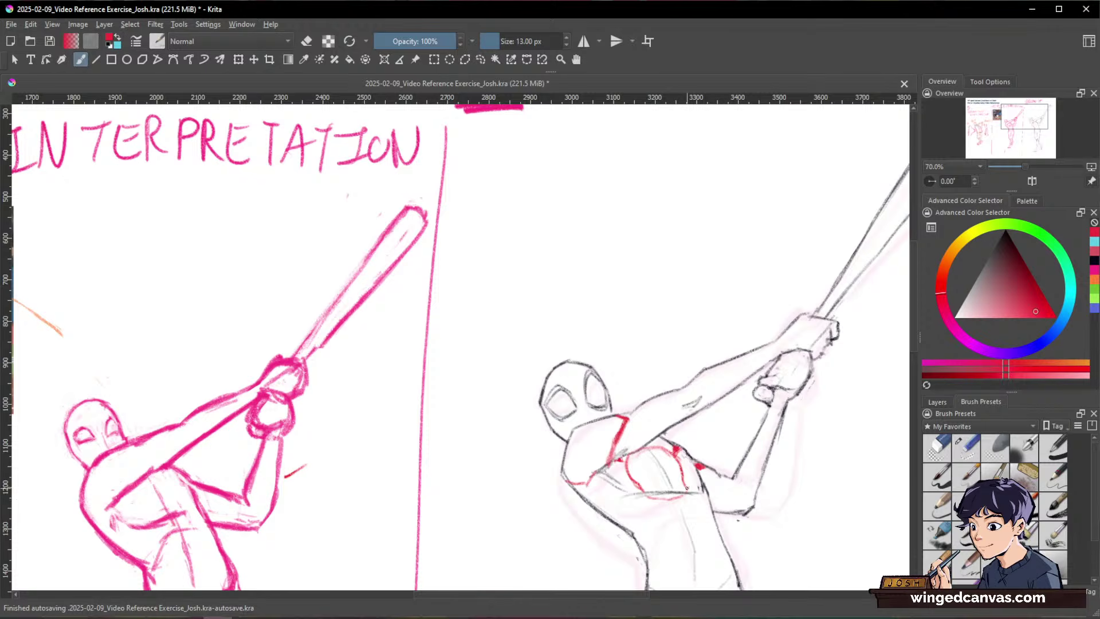
pyautogui.moveTo(780, 414)
pyautogui.mouseDown()
pyautogui.moveTo(758, 288)
pyautogui.moveTo(749, 338)
pyautogui.moveTo(771, 284)
pyautogui.mouseUp()
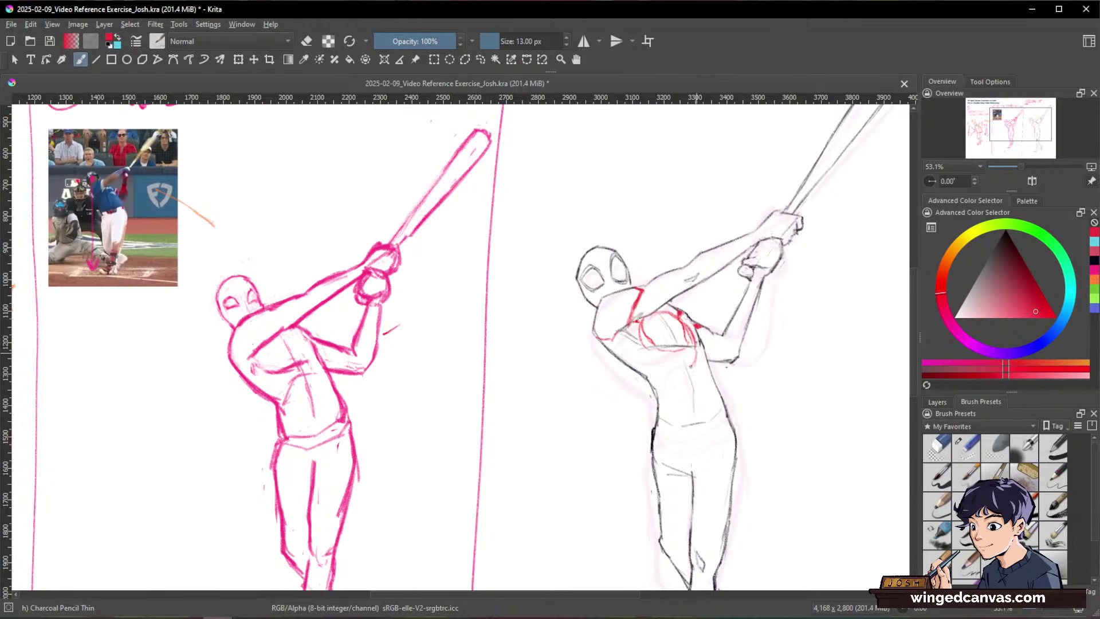
pyautogui.moveTo(645, 352)
pyautogui.mouseDown()
pyautogui.moveTo(657, 368)
pyautogui.moveTo(694, 358)
pyautogui.mouseUp()
pyautogui.press('ctrl')
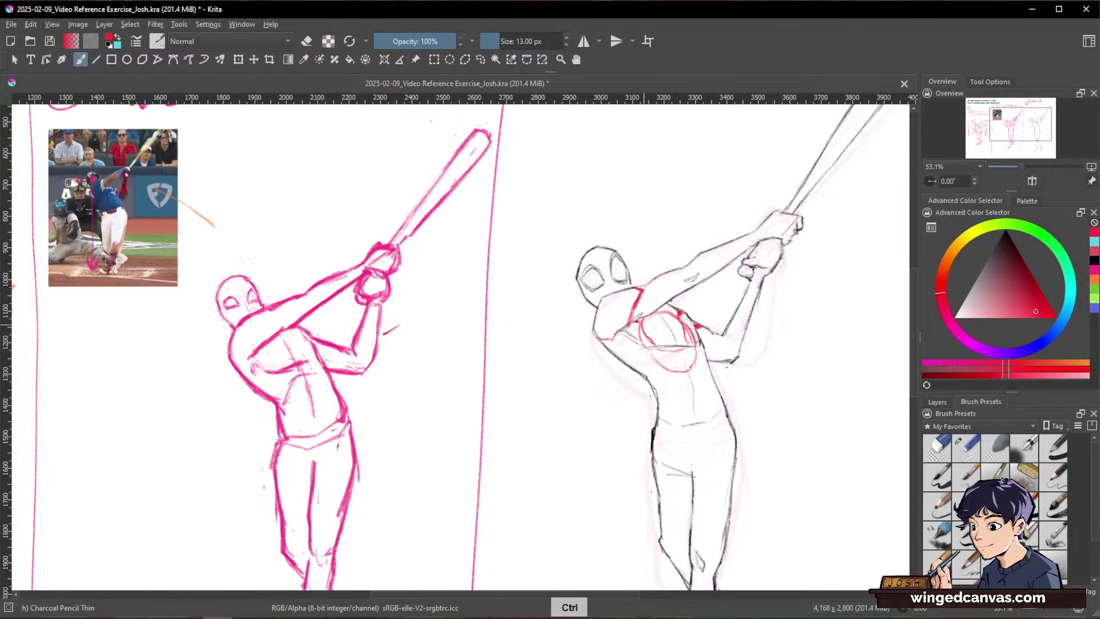
pyautogui.press('/')
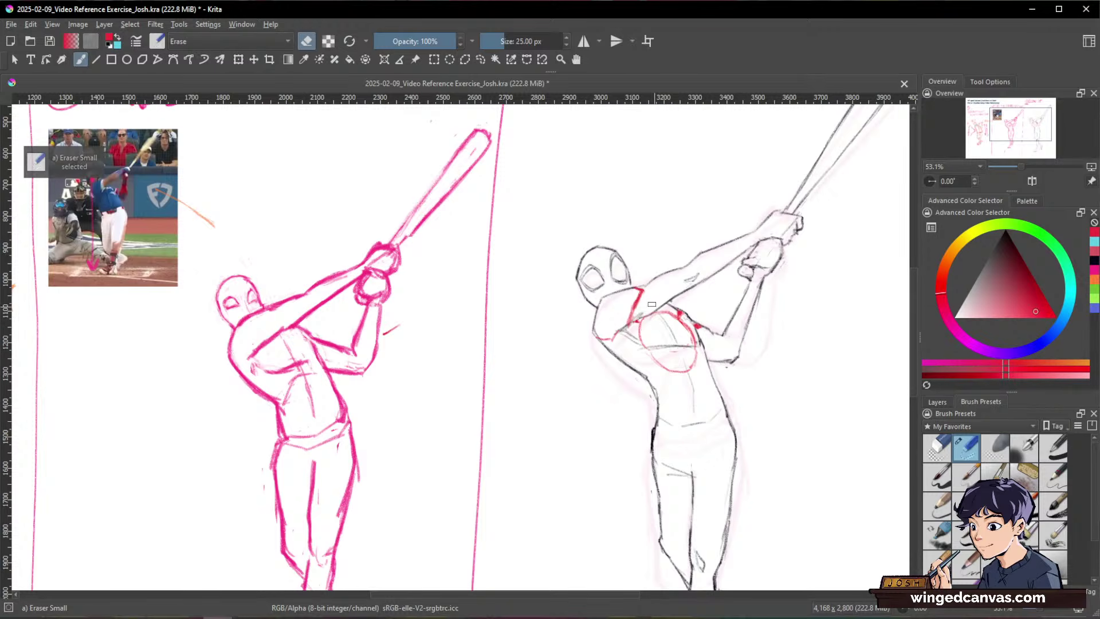
pyautogui.press('/')
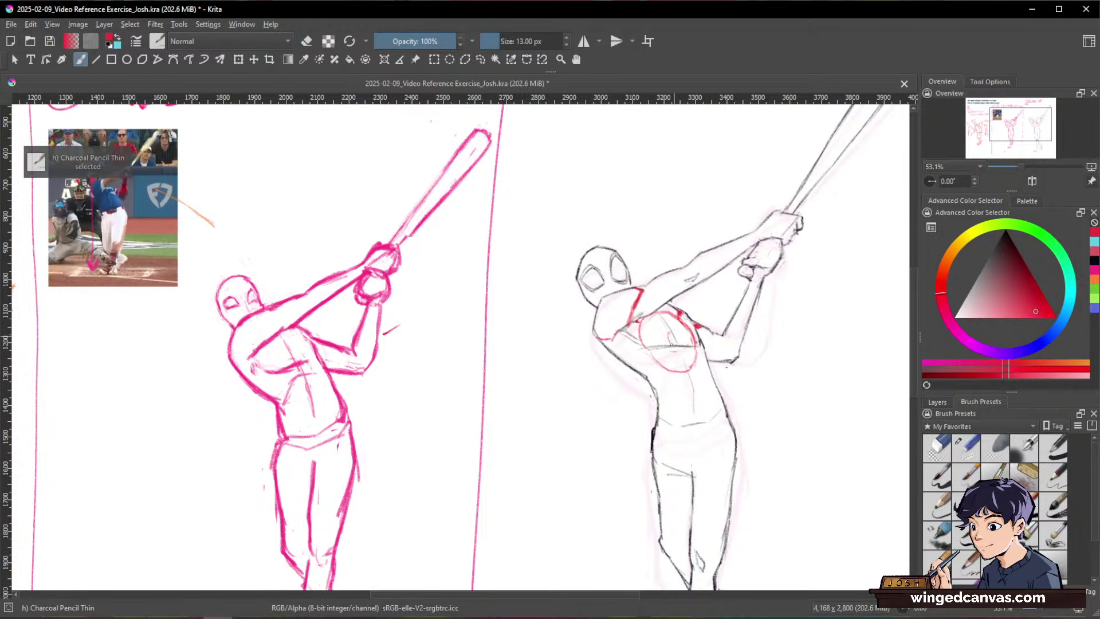
# Step: Draw a red spider with curved legs inside the chest circles and thicken the emblem's outline with a 16 px brush
pyautogui.moveTo(675, 338); pyautogui.dragTo(673, 342)
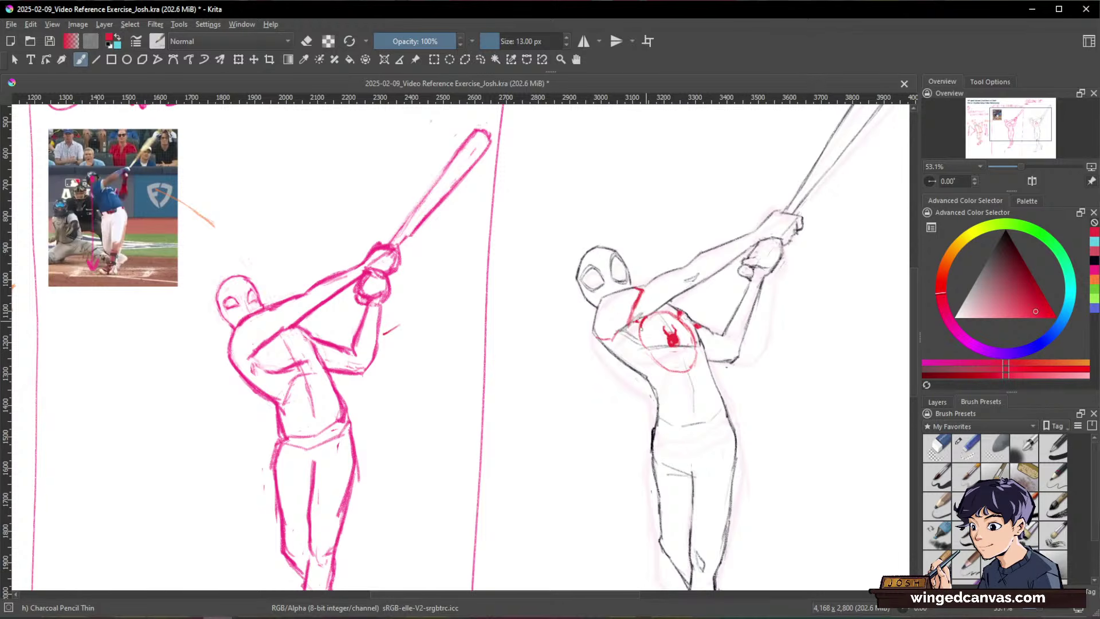
pyautogui.moveTo(640, 328)
pyautogui.mouseDown()
pyautogui.moveTo(644, 346)
pyautogui.moveTo(646, 322)
pyautogui.mouseUp()
pyautogui.press('[')
pyautogui.press(']')
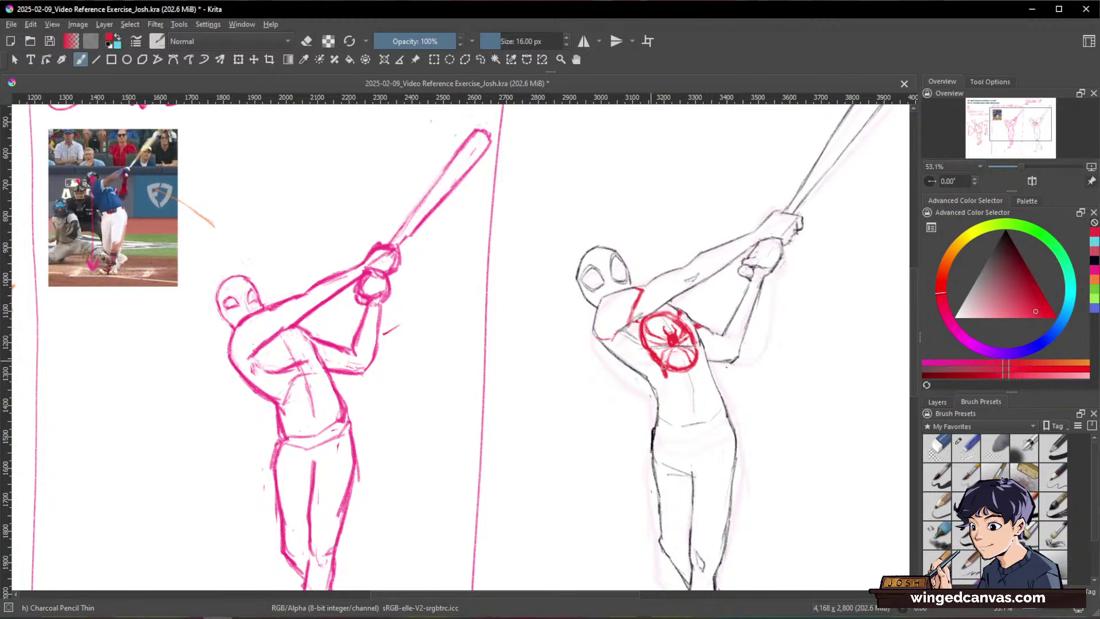
# Step: Add short red leg tips along the chest emblem's lower edge and refine them, alternating pencil and eraser
pyautogui.moveTo(701, 365); pyautogui.dragTo(695, 350)
pyautogui.press('e')
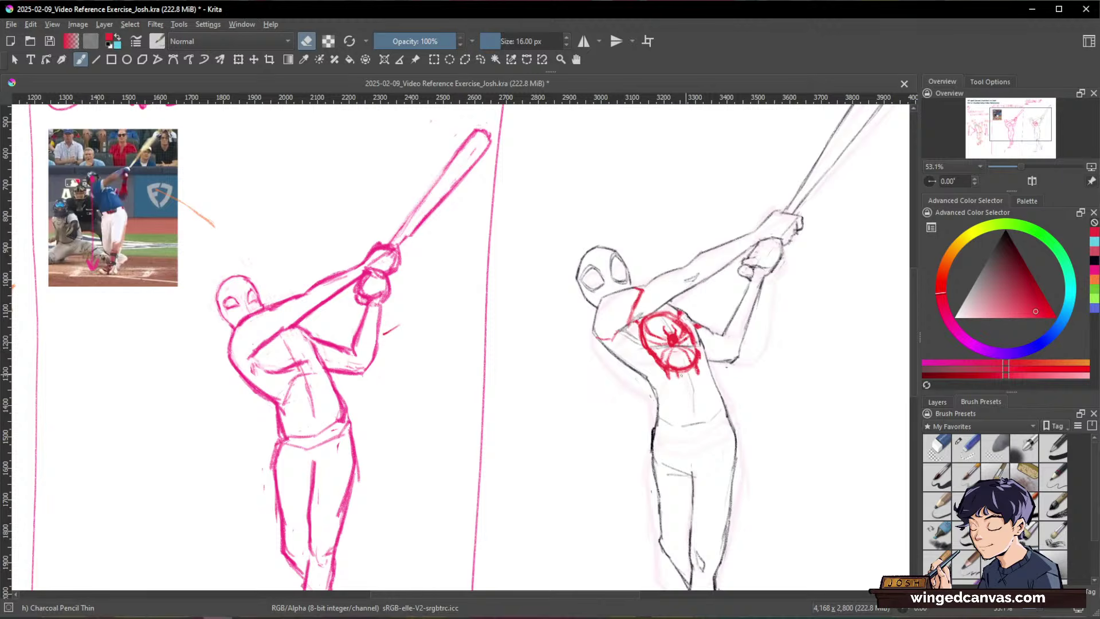
pyautogui.press('e')
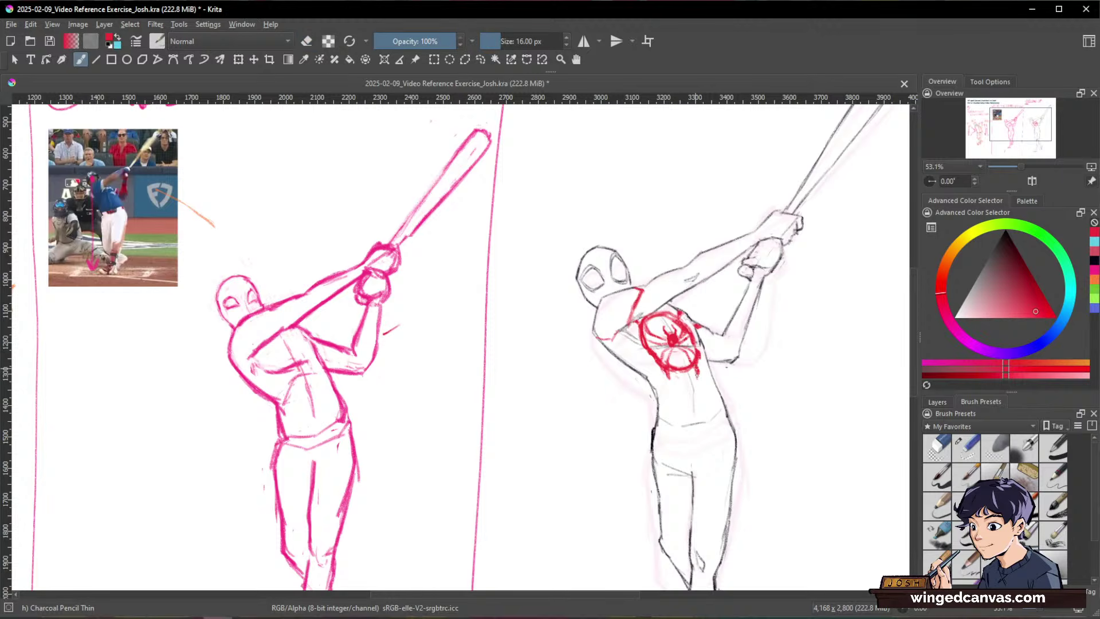
pyautogui.press('e')
pyautogui.press('e')
pyautogui.press('e')
pyautogui.moveTo(810, 336); pyautogui.dragTo(790, 356)
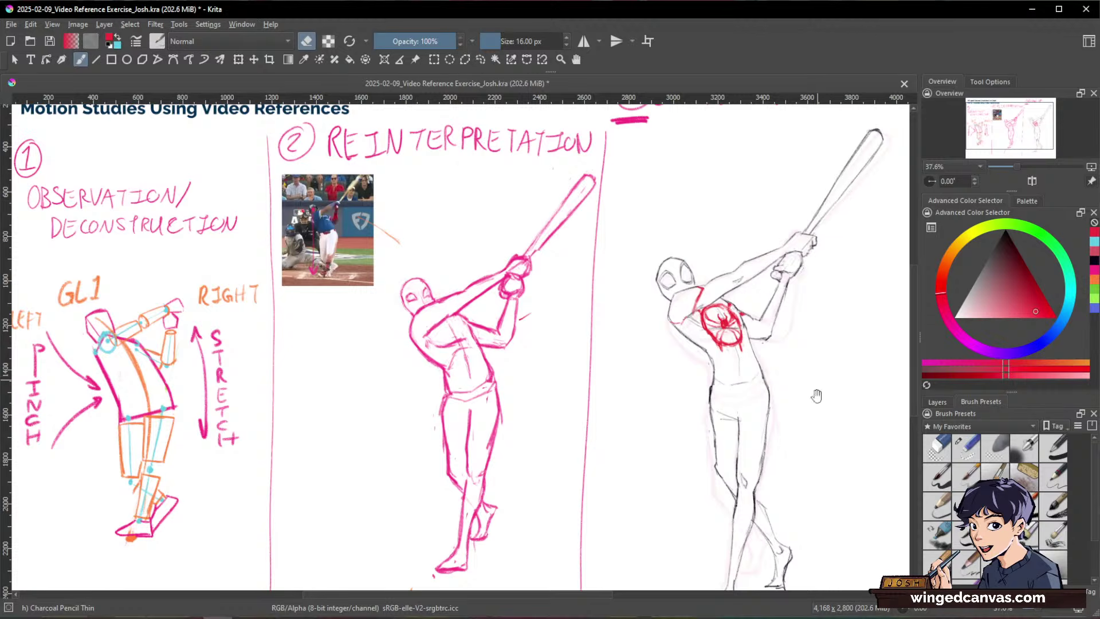
# Step: Select the red chest emblem, rotate it slightly to follow the torso's tilt, and apply the transform
pyautogui.moveTo(812, 387); pyautogui.dragTo(793, 319)
pyautogui.press('space')
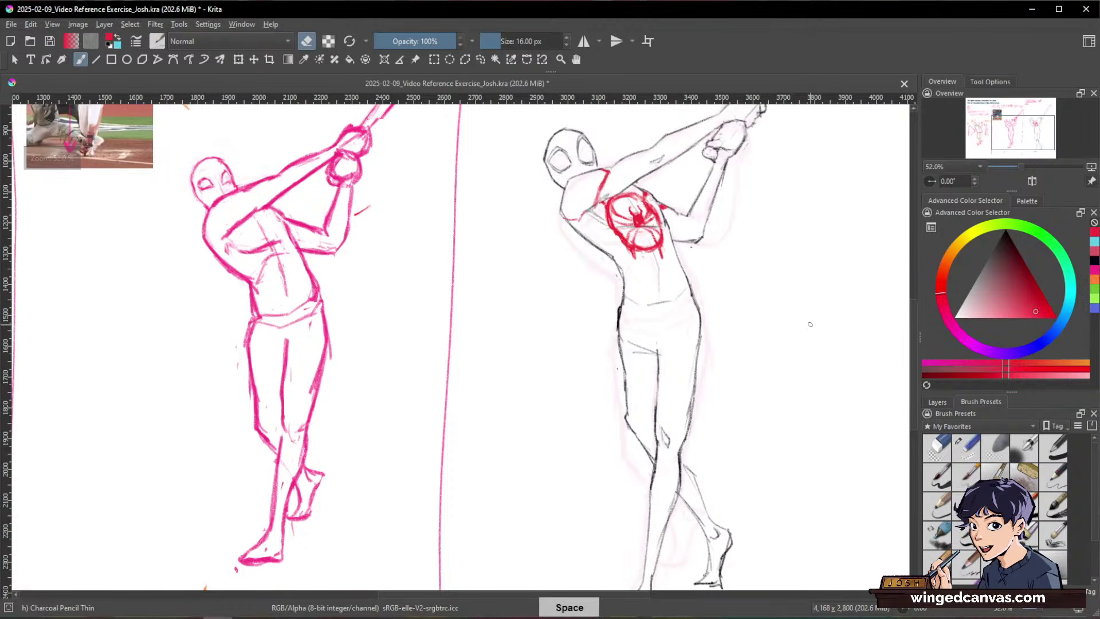
pyautogui.press('l')
pyautogui.moveTo(666, 243)
pyautogui.mouseDown()
pyautogui.moveTo(635, 191)
pyautogui.moveTo(606, 202)
pyautogui.moveTo(625, 259)
pyautogui.moveTo(651, 256)
pyautogui.moveTo(671, 270)
pyautogui.moveTo(686, 225)
pyautogui.moveTo(663, 236)
pyautogui.mouseUp()
pyautogui.hotkey('ctrl', 't')
pyautogui.press('Return')
pyautogui.hotkey('ctrl', 'shift', 'a')
pyautogui.press('b')
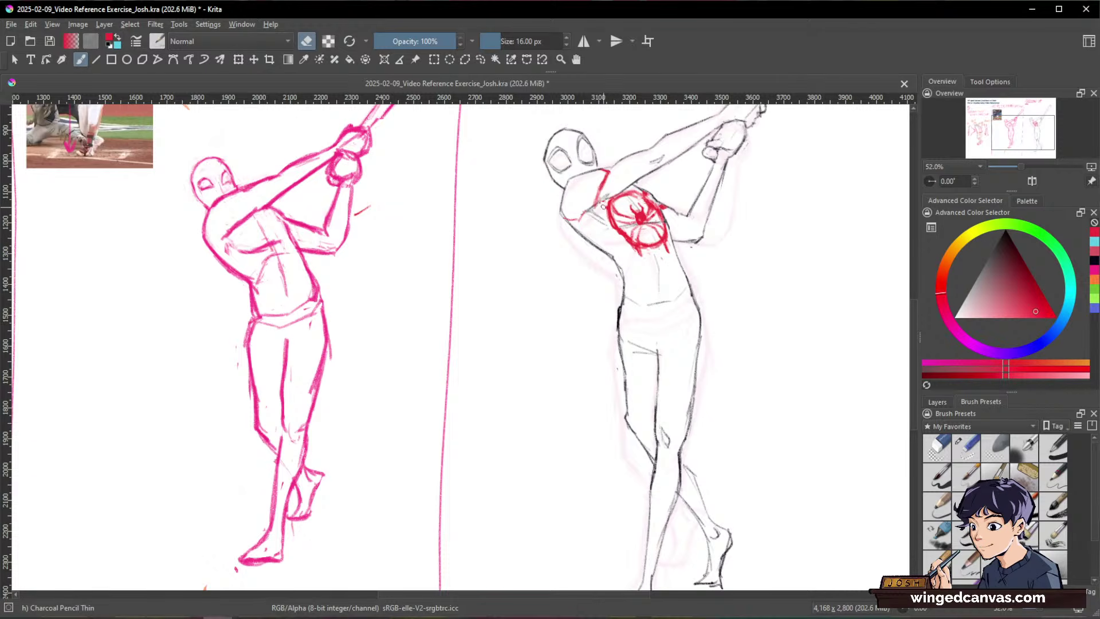
# Step: Refine the spider's curved legs and the outline of the chest emblem, alternating red pencil and eraser
pyautogui.press('e')
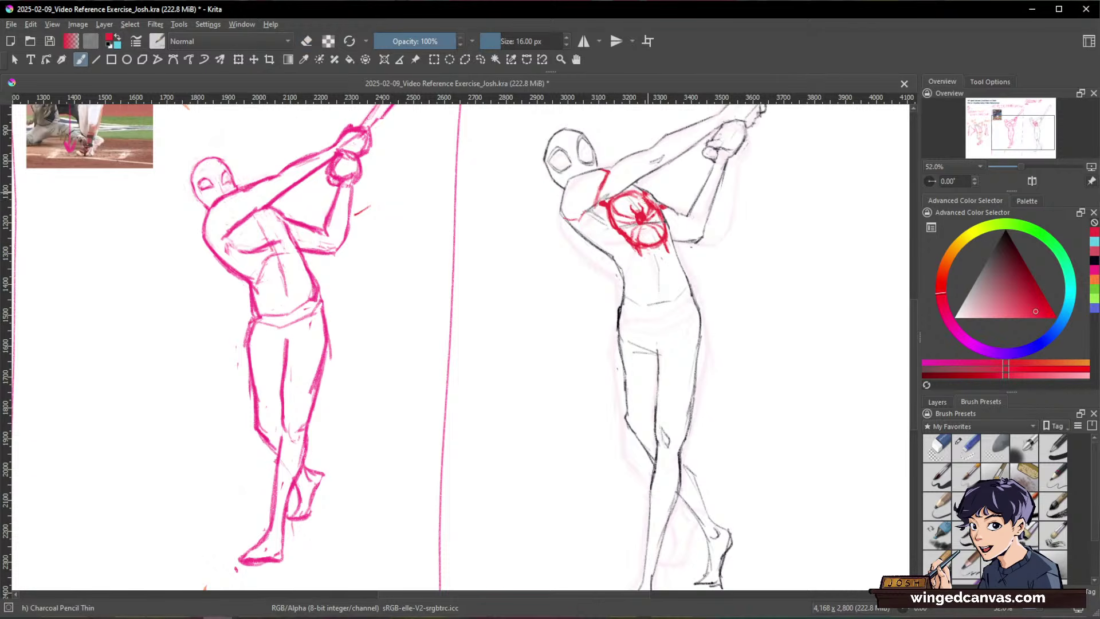
pyautogui.press('e')
pyautogui.press('e')
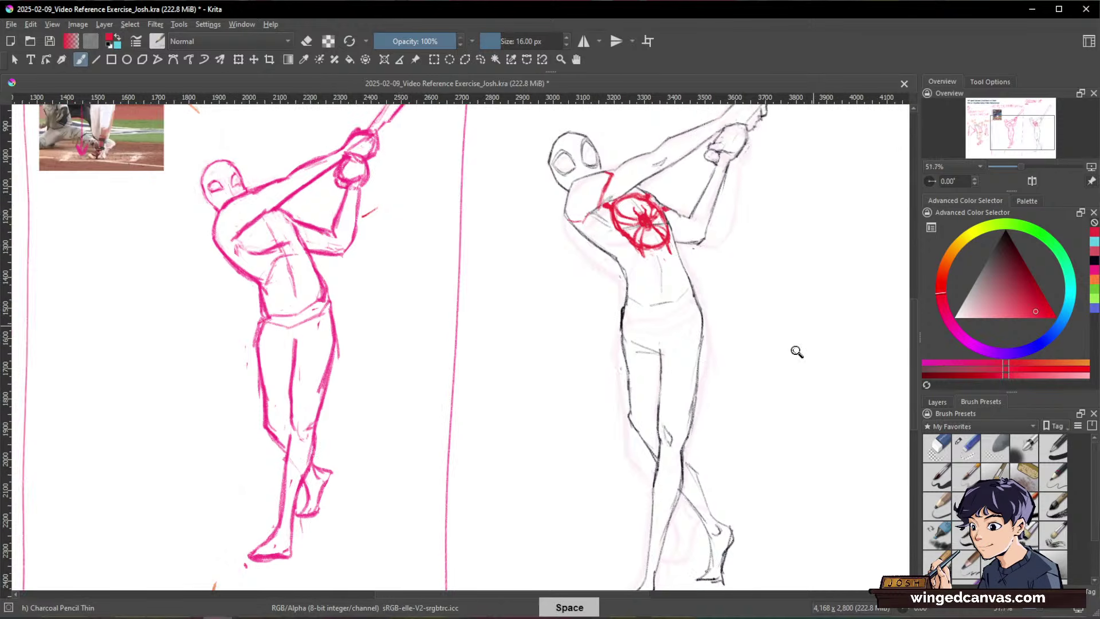
pyautogui.moveTo(795, 351); pyautogui.dragTo(815, 373)
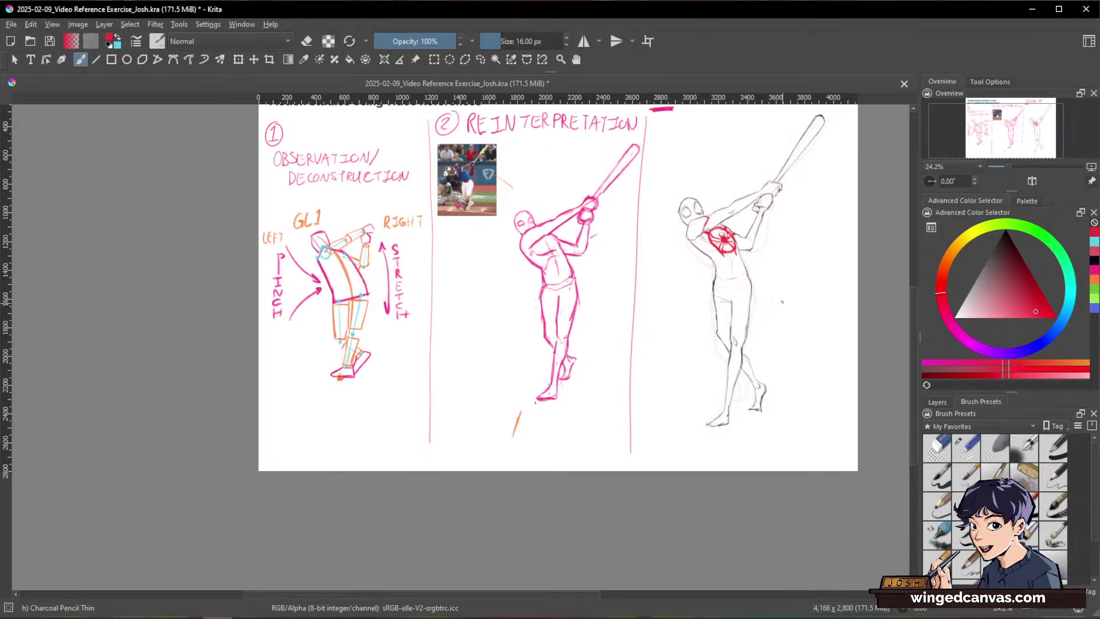
pyautogui.moveTo(788, 291); pyautogui.dragTo(768, 345)
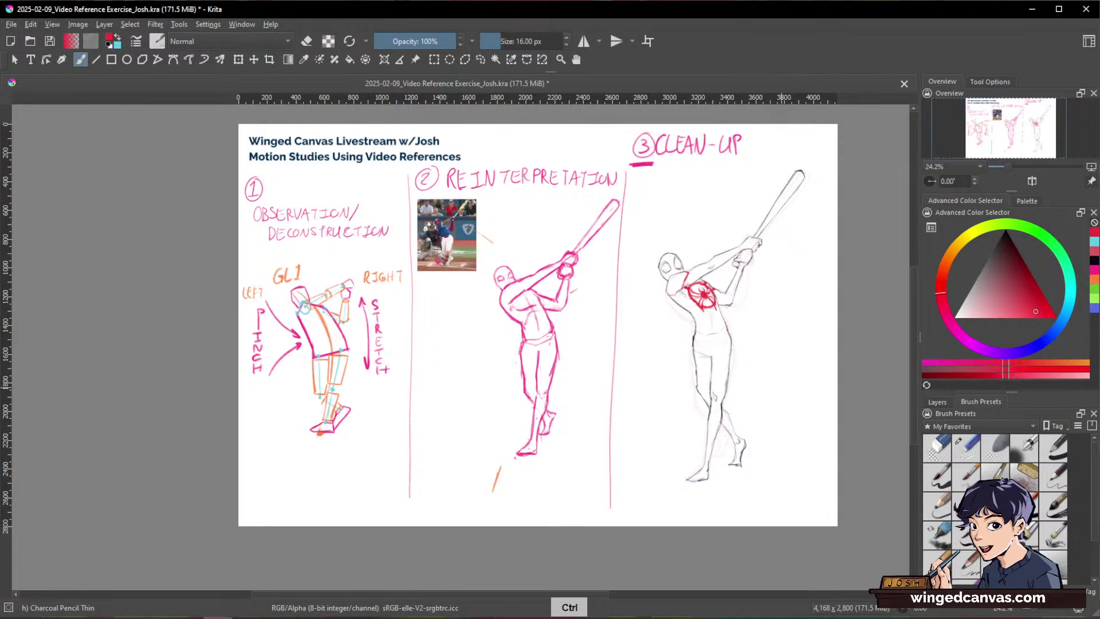
# Step: Fill the near shoulder patch with red and outline both mask eyes in red with a 13 px brush
pyautogui.click(937, 401)
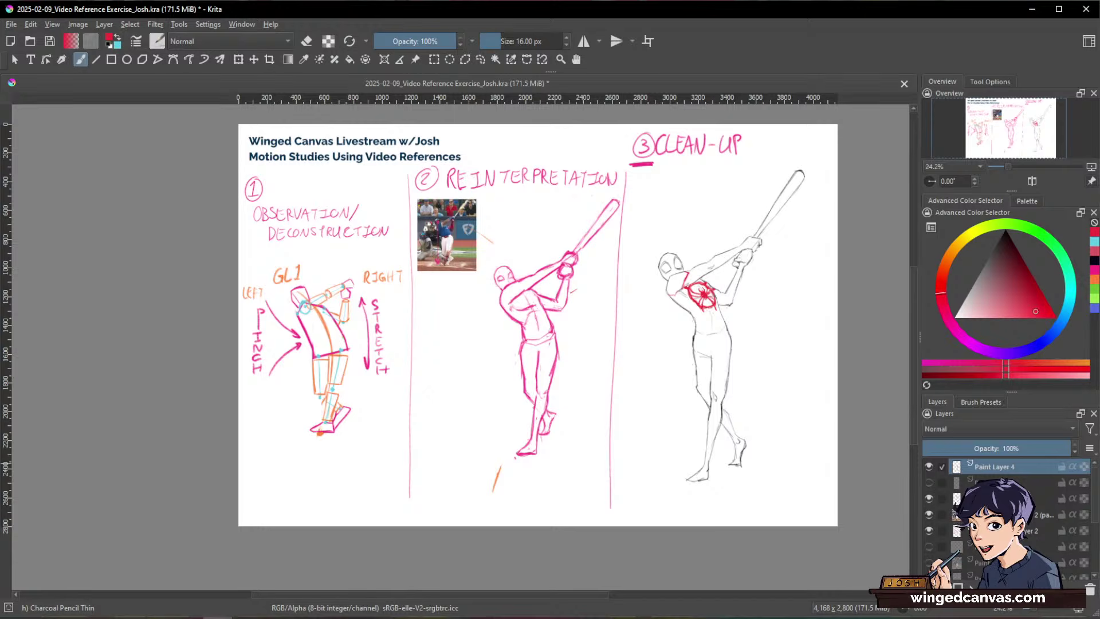
pyautogui.moveTo(682, 248); pyautogui.dragTo(759, 170)
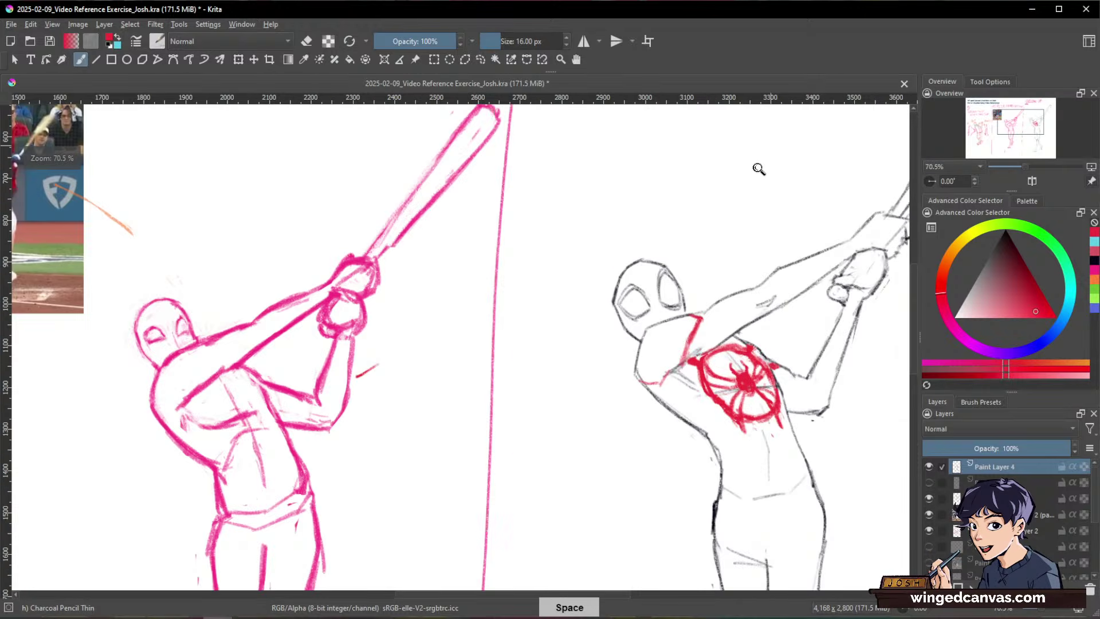
pyautogui.moveTo(663, 270); pyautogui.dragTo(667, 245)
pyautogui.press(']')
pyautogui.press('[')
pyautogui.press('[')
pyautogui.press('[')
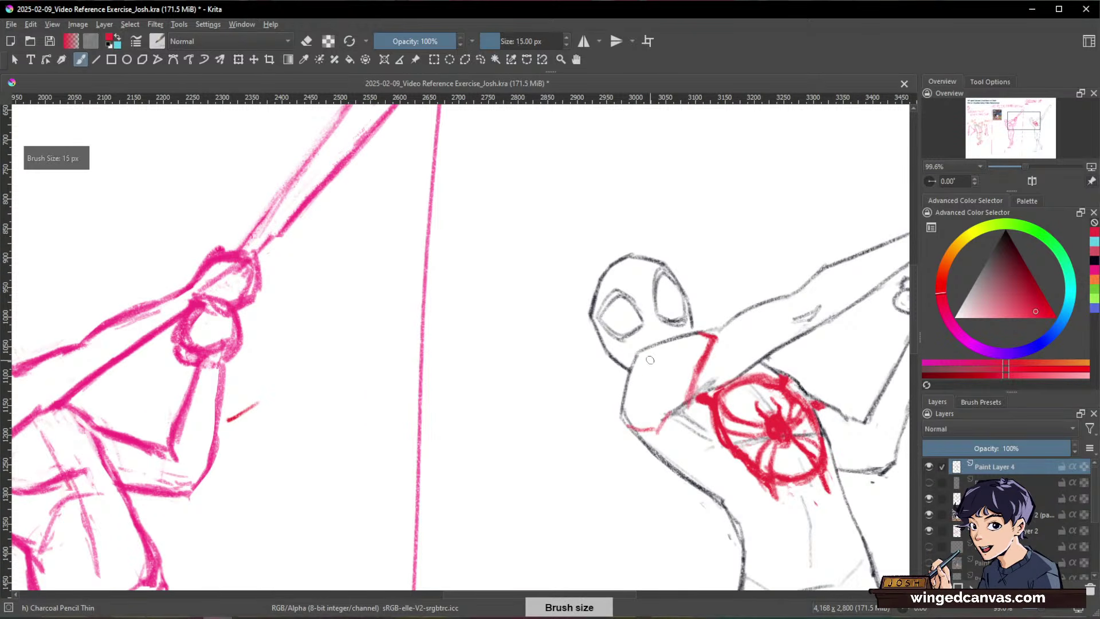
pyautogui.moveTo(650, 359)
pyautogui.mouseDown()
pyautogui.moveTo(635, 410)
pyautogui.moveTo(645, 354)
pyautogui.moveTo(629, 408)
pyautogui.moveTo(643, 359)
pyautogui.moveTo(705, 335)
pyautogui.moveTo(660, 397)
pyautogui.moveTo(679, 354)
pyautogui.moveTo(639, 382)
pyautogui.moveTo(699, 341)
pyautogui.moveTo(665, 378)
pyautogui.mouseUp()
pyautogui.moveTo(614, 293)
pyautogui.mouseDown()
pyautogui.moveTo(602, 308)
pyautogui.moveTo(673, 280)
pyautogui.mouseUp()
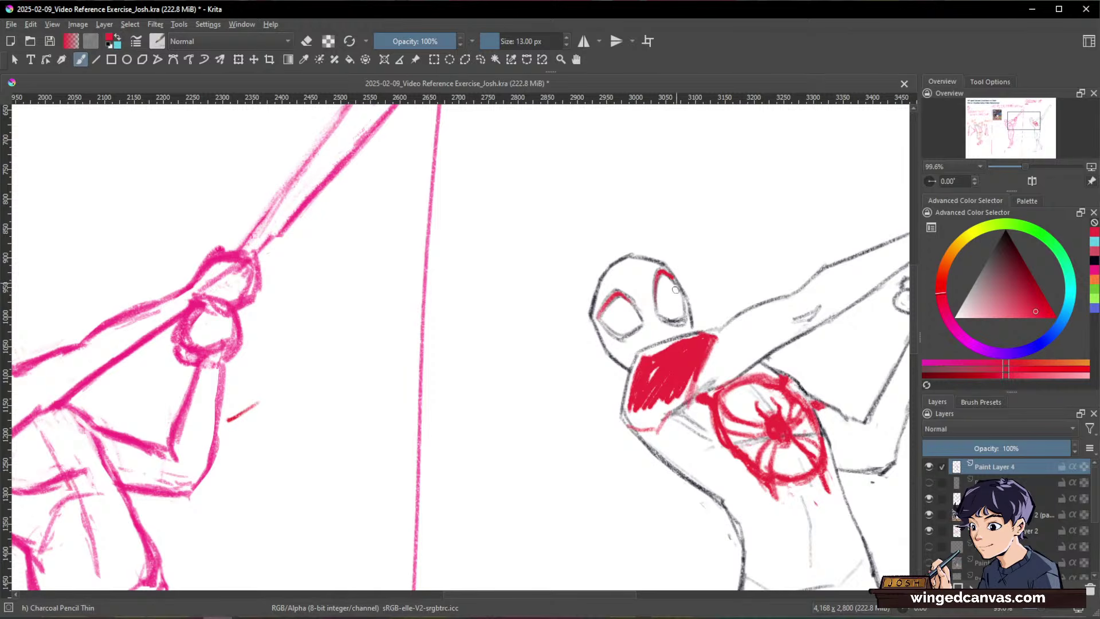
pyautogui.moveTo(601, 321)
pyautogui.mouseDown()
pyautogui.moveTo(620, 337)
pyautogui.moveTo(685, 301)
pyautogui.mouseUp()
# Step: Clean up the shoulder's red fill with eraser and pencil, leaving a white strip along its outer edge and filling it down to its lower border
pyautogui.moveTo(807, 342); pyautogui.dragTo(785, 364)
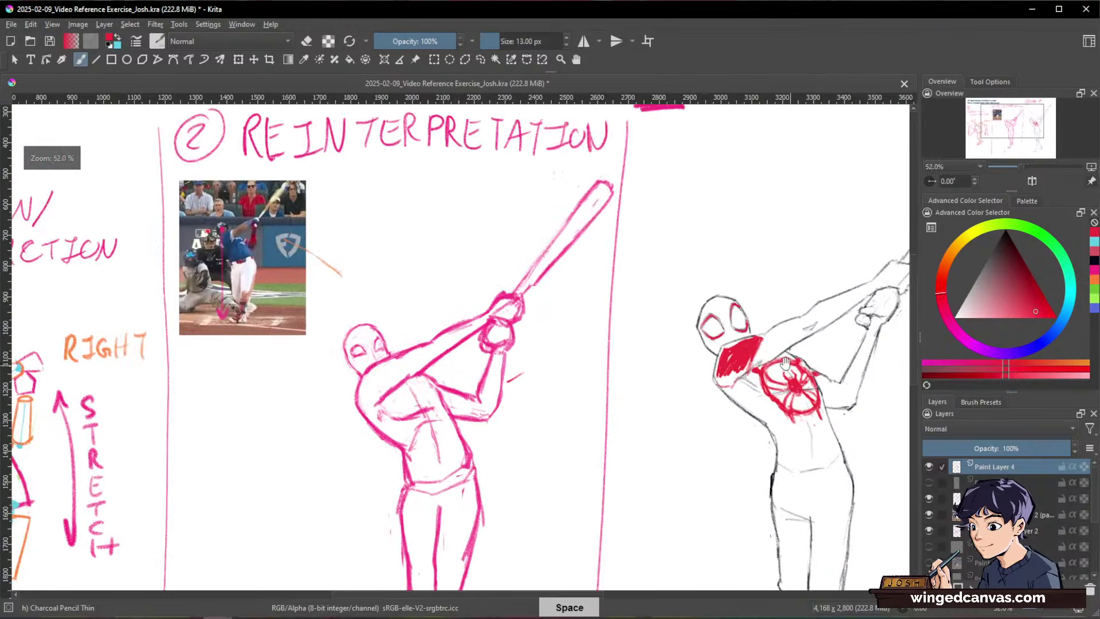
pyautogui.moveTo(774, 400); pyautogui.dragTo(797, 347)
pyautogui.moveTo(788, 305); pyautogui.dragTo(723, 293)
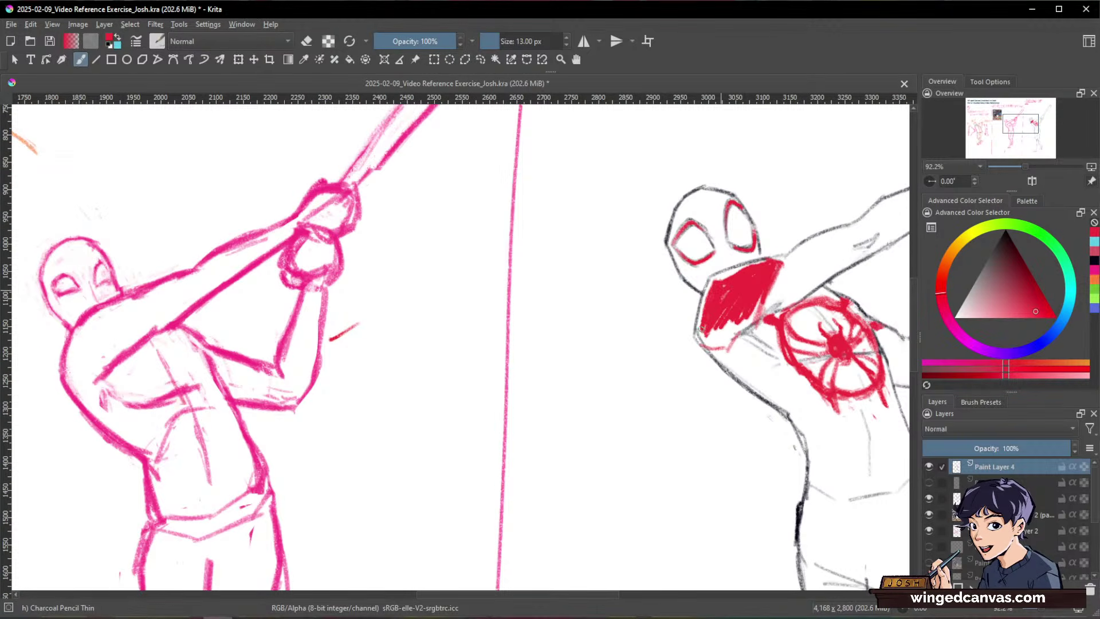
pyautogui.press('e')
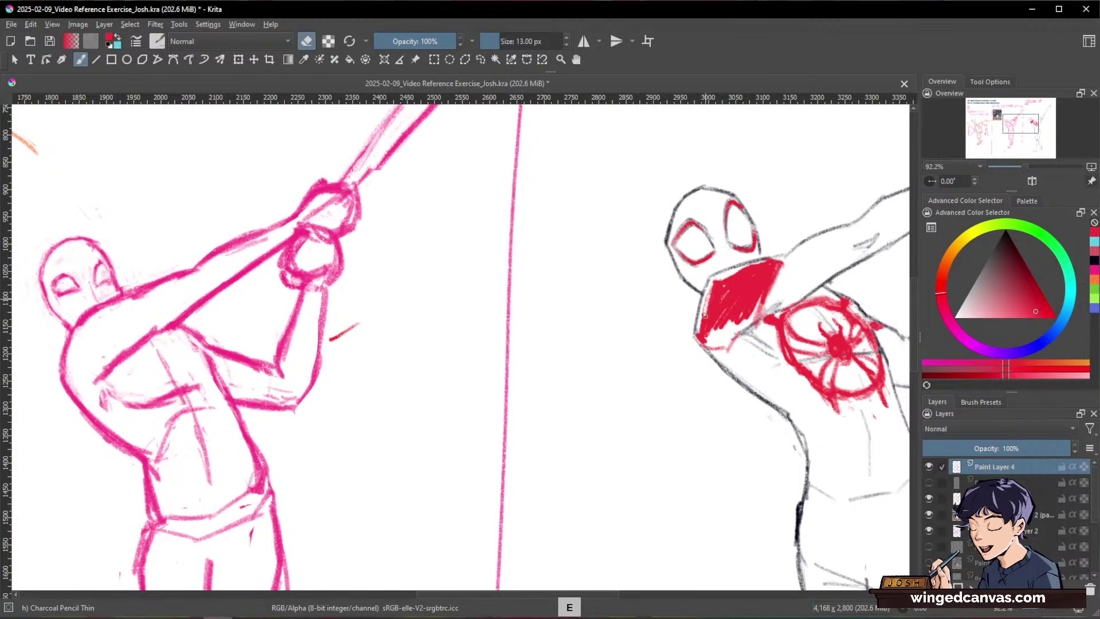
pyautogui.moveTo(723, 277)
pyautogui.mouseDown()
pyautogui.moveTo(709, 309)
pyautogui.moveTo(725, 282)
pyautogui.moveTo(710, 323)
pyautogui.moveTo(718, 284)
pyautogui.moveTo(749, 268)
pyautogui.moveTo(720, 281)
pyautogui.moveTo(767, 264)
pyautogui.moveTo(718, 278)
pyautogui.moveTo(780, 261)
pyautogui.mouseUp()
pyautogui.press('e')
pyautogui.press('e')
pyautogui.press('e')
pyautogui.press('e')
pyautogui.press('e')
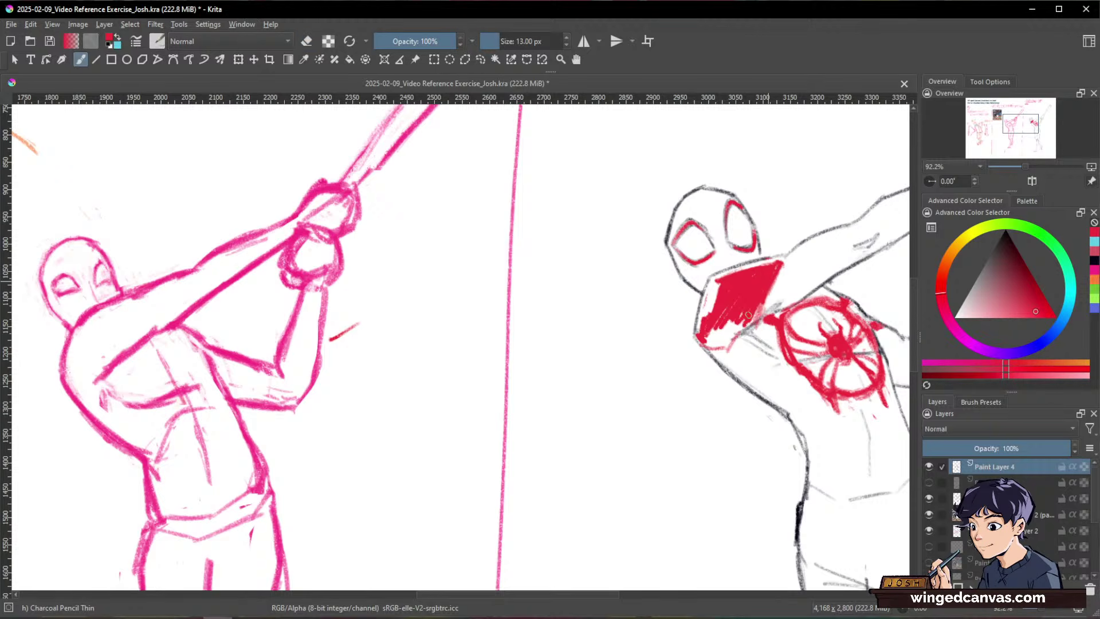
pyautogui.moveTo(748, 315)
pyautogui.mouseDown()
pyautogui.moveTo(701, 318)
pyautogui.moveTo(702, 338)
pyautogui.moveTo(712, 328)
pyautogui.moveTo(700, 336)
pyautogui.moveTo(721, 343)
pyautogui.moveTo(760, 306)
pyautogui.mouseUp()
pyautogui.moveTo(829, 372); pyautogui.dragTo(694, 388)
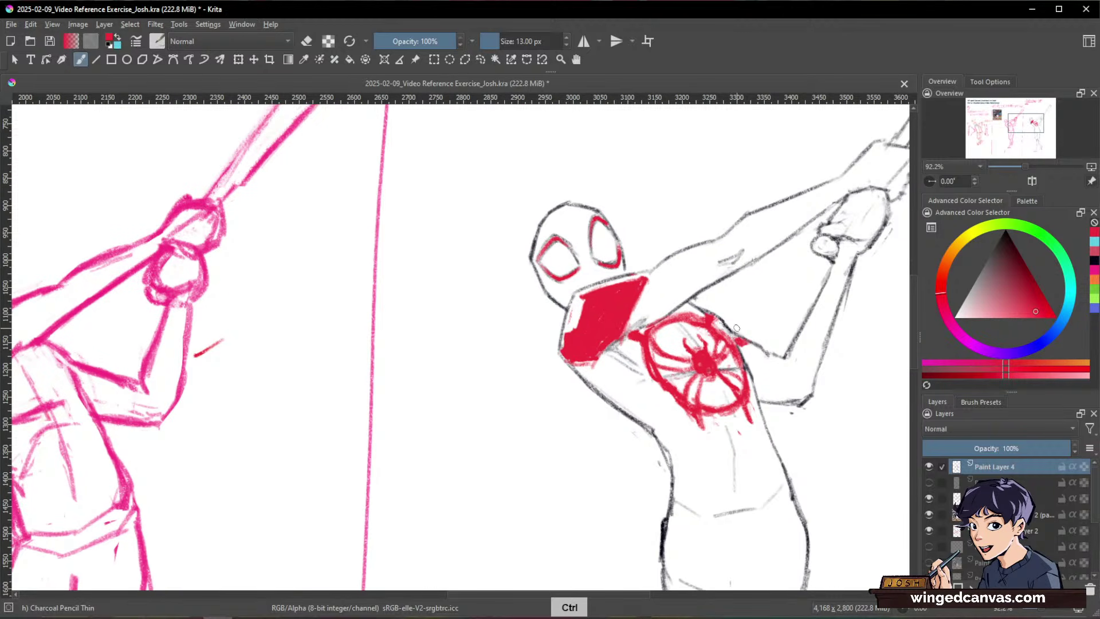
# Step: Trim the shoulder's red fill with the eraser to open a thin white rim along its upper edge
pyautogui.moveTo(668, 326); pyautogui.dragTo(727, 383)
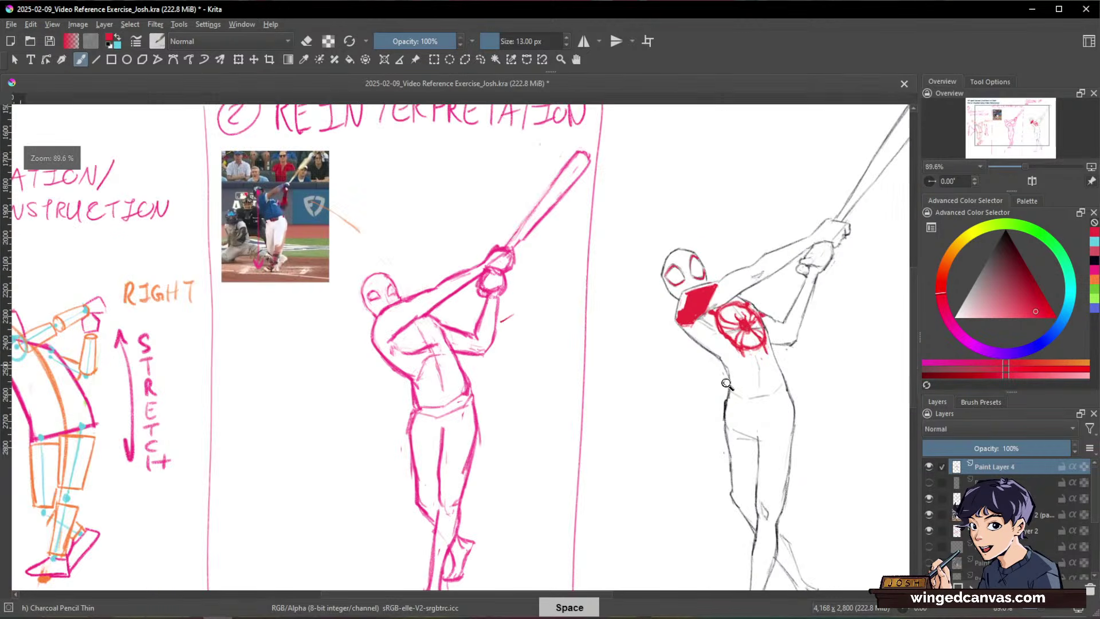
pyautogui.moveTo(797, 388); pyautogui.dragTo(794, 348)
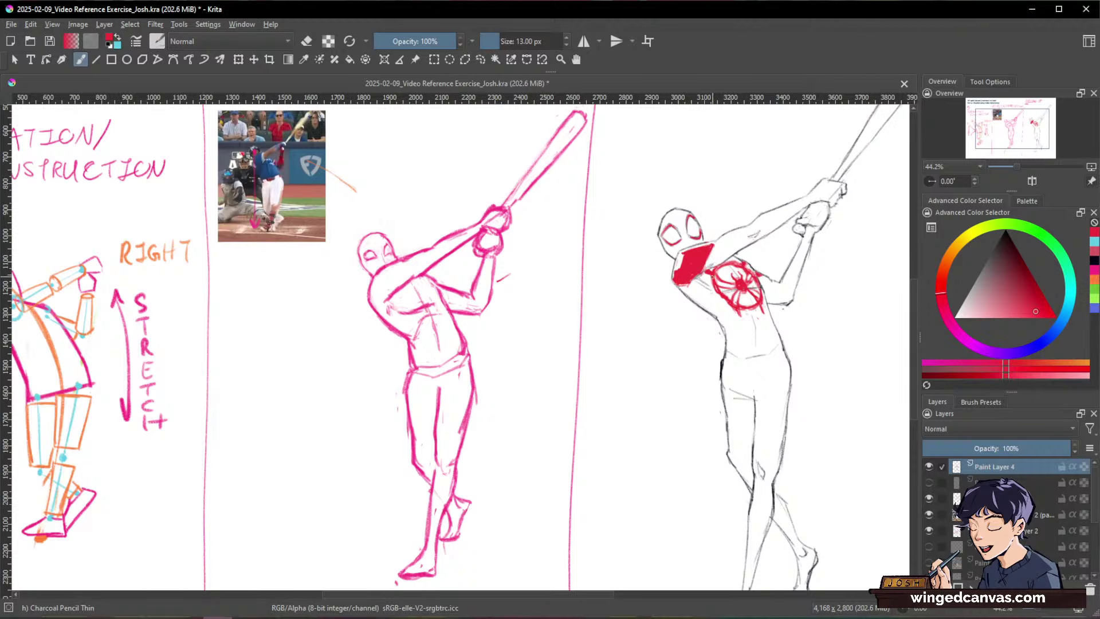
pyautogui.press('e')
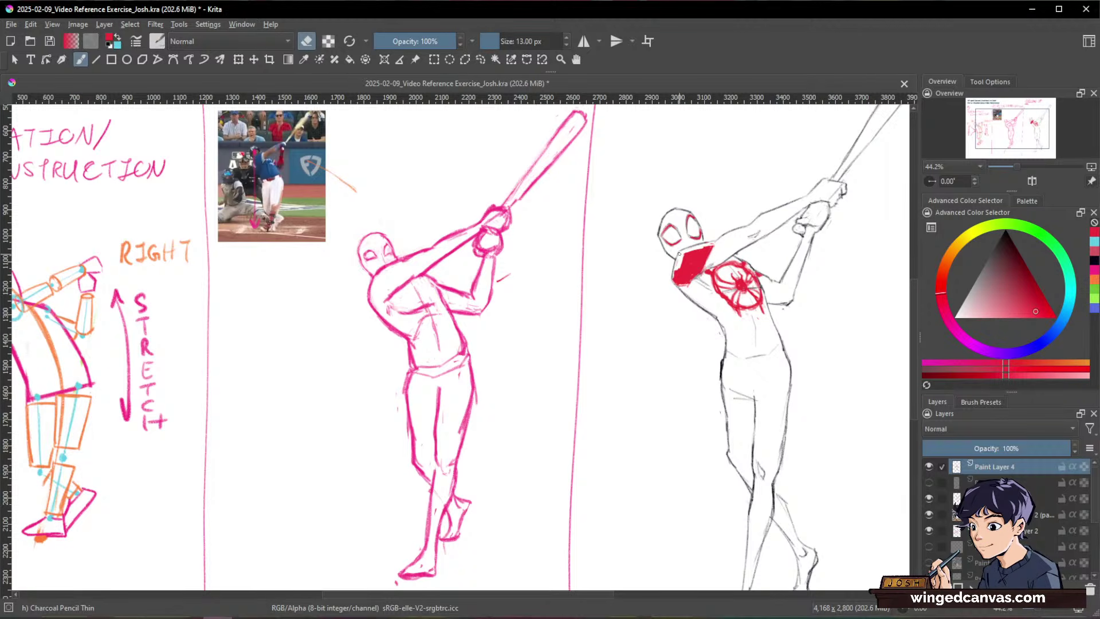
pyautogui.press('e')
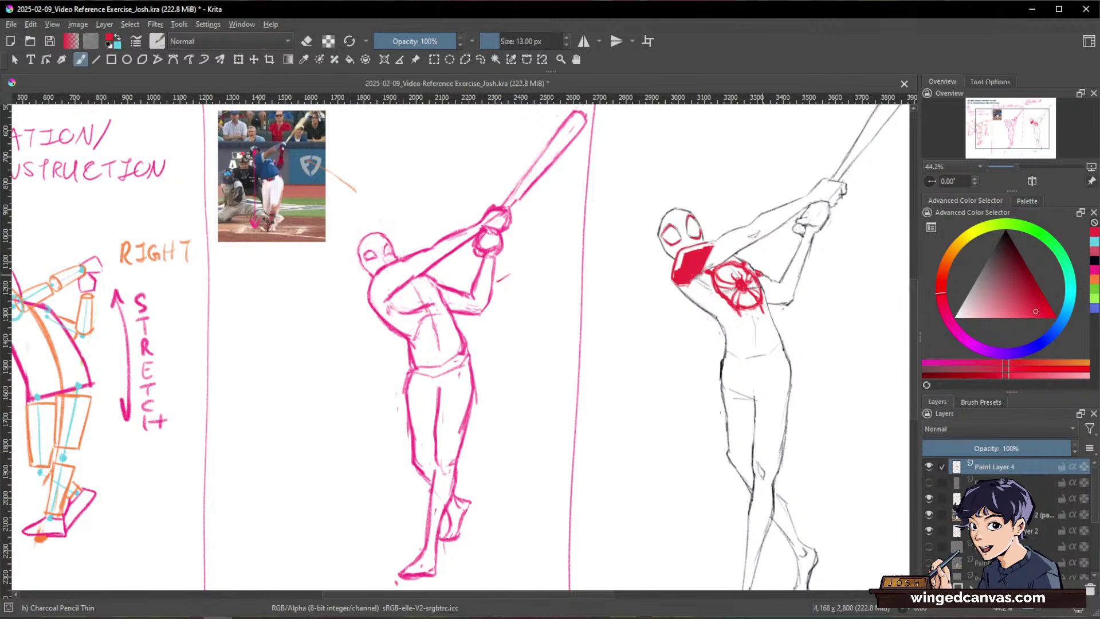
pyautogui.press('e')
pyautogui.press('e')
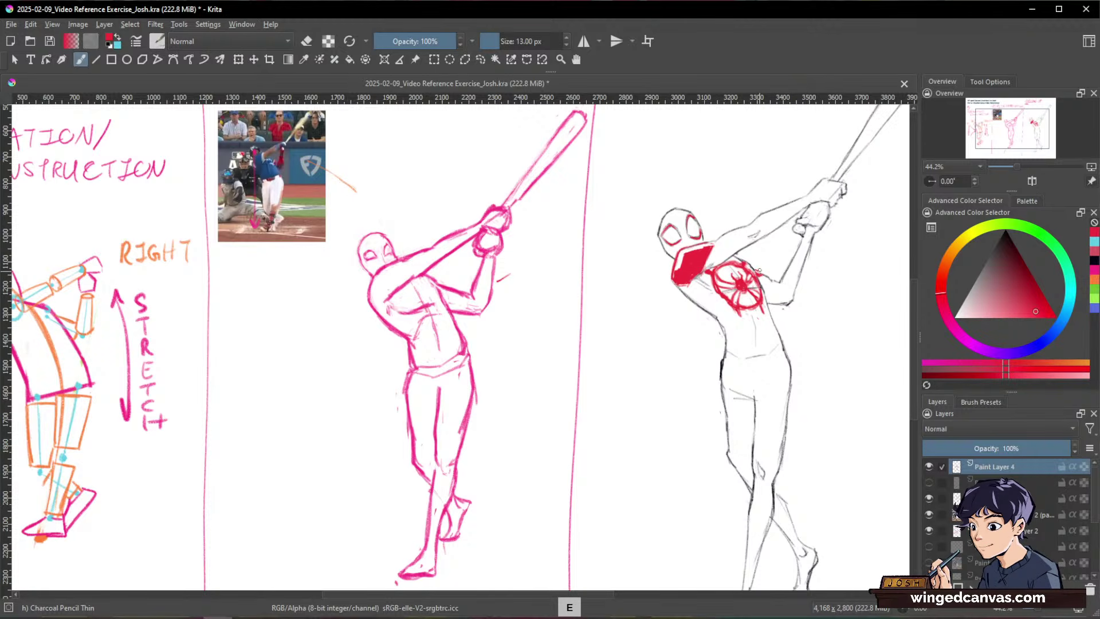
# Step: Add a new paint layer beneath the red-detail layer and pick a neutral light grey as the colour
pyautogui.press('space')
pyautogui.moveTo(827, 359); pyautogui.dragTo(816, 337)
pyautogui.scroll(-3, 816, 337)
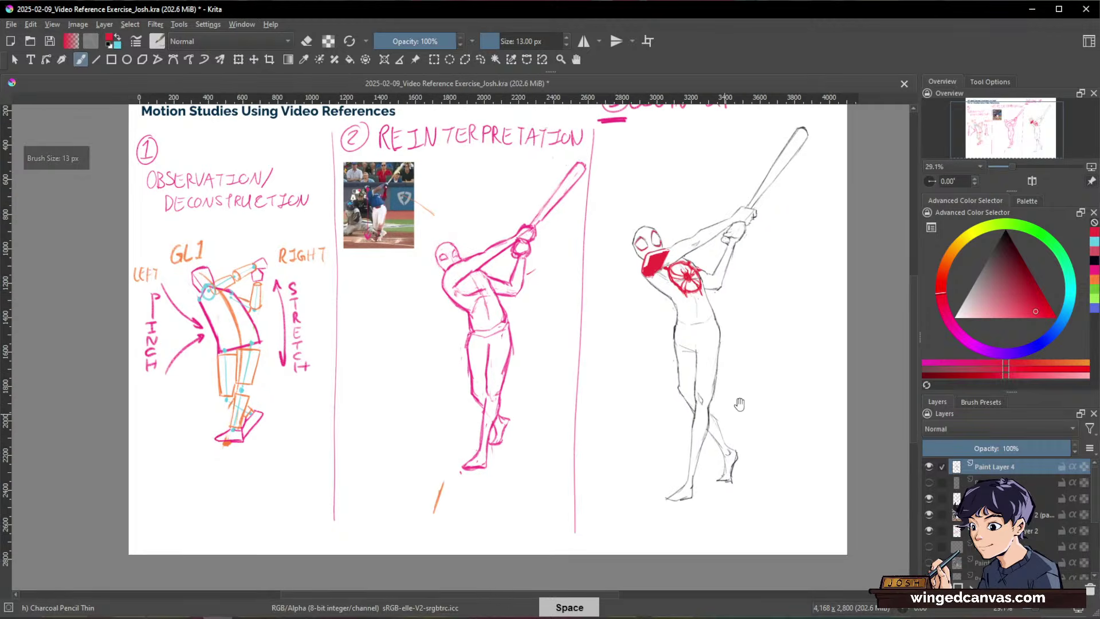
pyautogui.click(974, 483)
pyautogui.press('Insert')
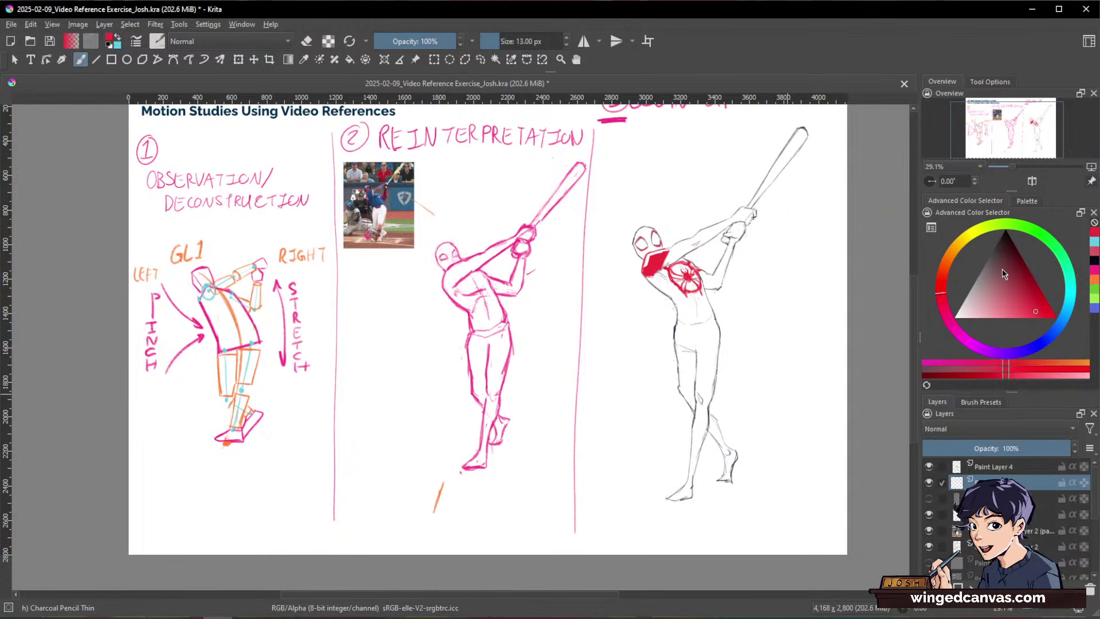
pyautogui.moveTo(1002, 269); pyautogui.dragTo(973, 283)
# Step: Shade the middle of the torso and the near thigh with vertical grey strokes using a 23 px brush
pyautogui.scroll(1, 723, 292)
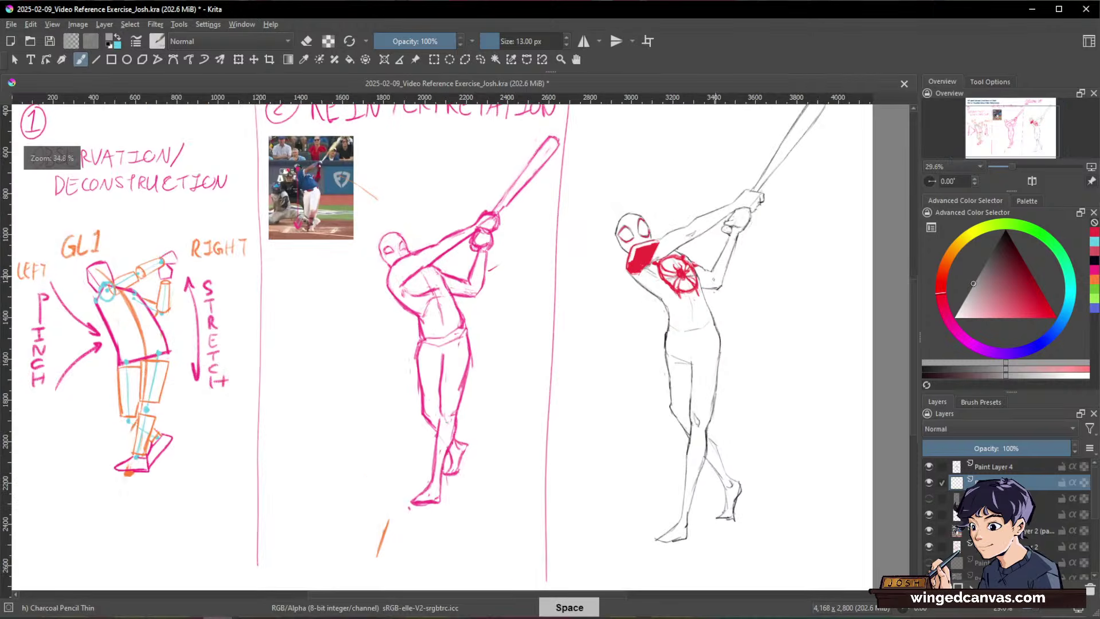
pyautogui.press(']')
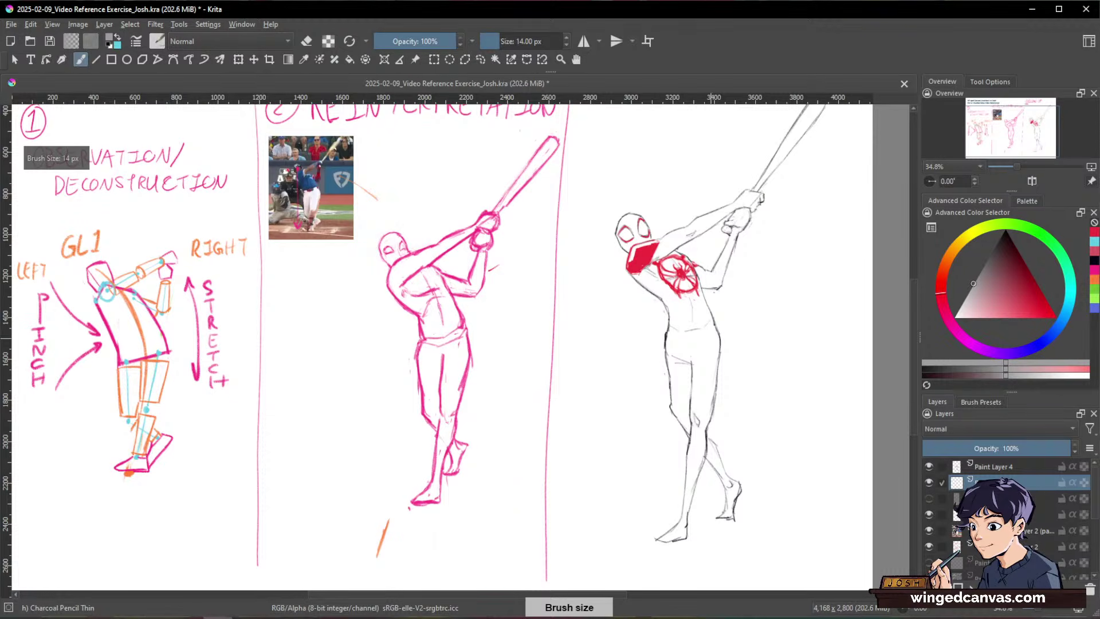
pyautogui.click(569, 36)
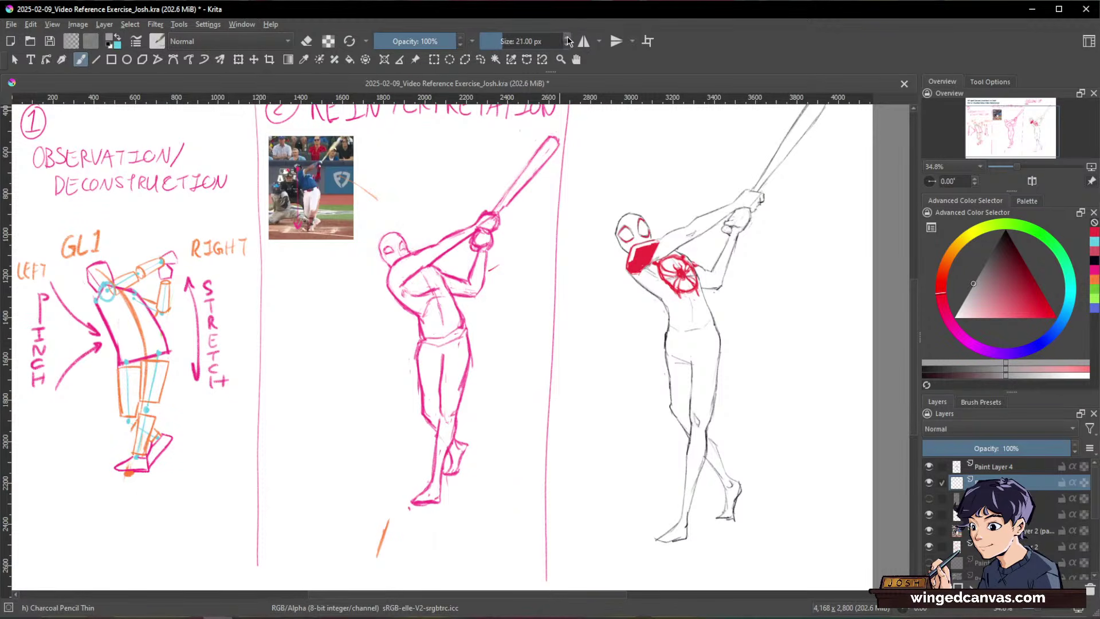
pyautogui.click(569, 36)
pyautogui.click(569, 36)
pyautogui.moveTo(686, 312); pyautogui.dragTo(680, 400)
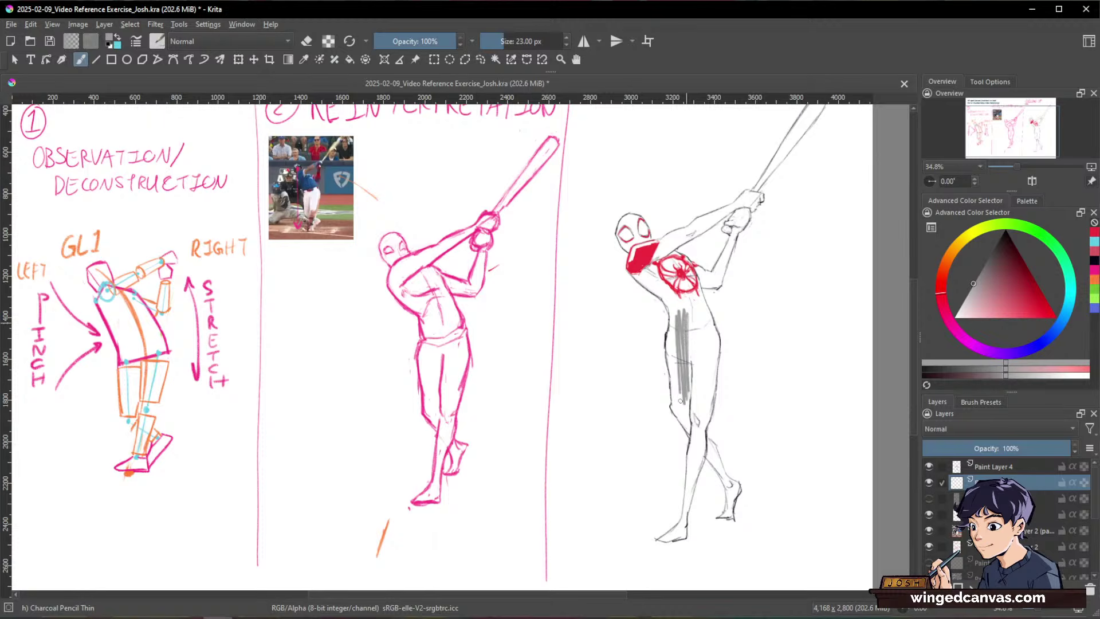
pyautogui.moveTo(675, 333); pyautogui.dragTo(677, 410)
pyautogui.moveTo(682, 335)
pyautogui.mouseDown()
pyautogui.moveTo(683, 408)
pyautogui.moveTo(680, 366)
pyautogui.mouseUp()
pyautogui.moveTo(688, 305); pyautogui.dragTo(691, 390)
pyautogui.moveTo(695, 335); pyautogui.dragTo(693, 404)
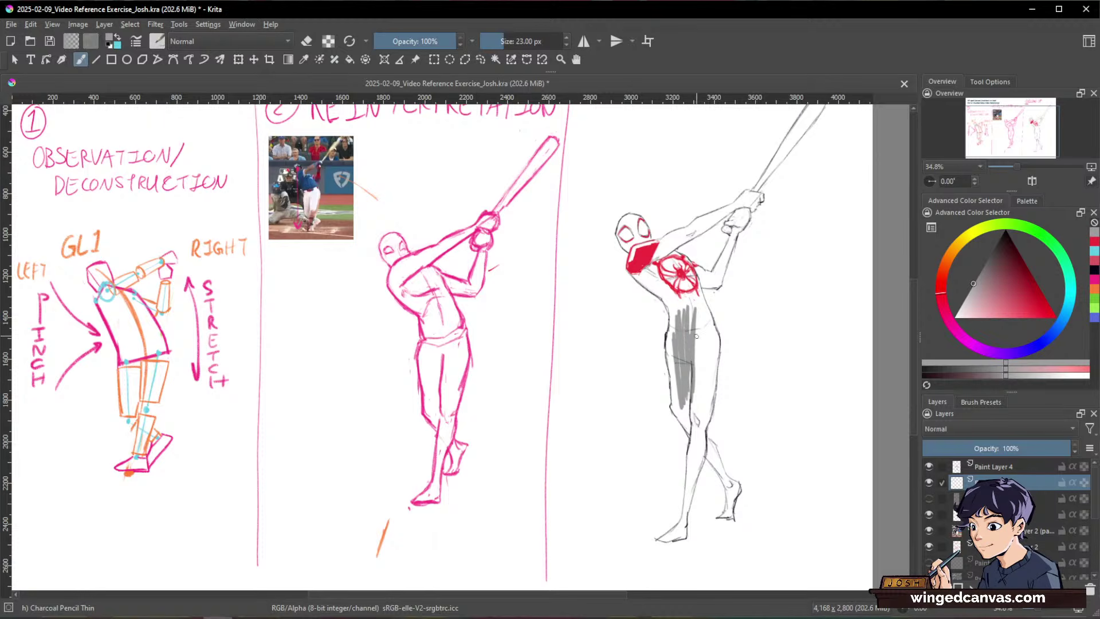
# Step: Choose a darker grey at 25 px and cover the near thigh, the abdomen and the near side of the torso up to the armpit
pyautogui.press('[')
pyautogui.moveTo(764, 432); pyautogui.dragTo(818, 349)
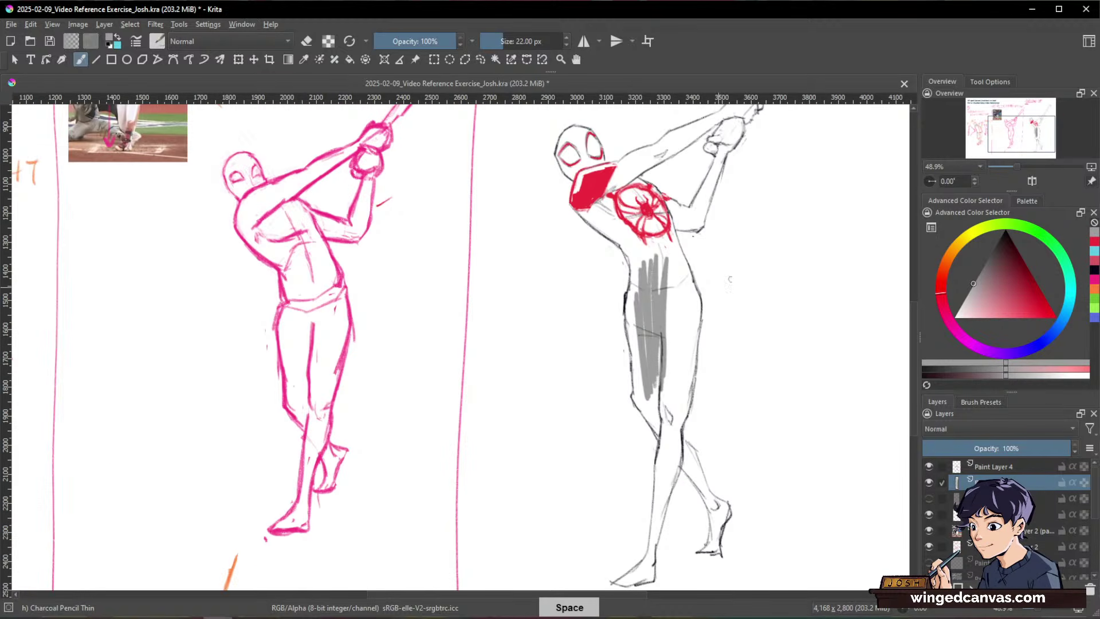
pyautogui.click(568, 38)
pyautogui.click(568, 37)
pyautogui.moveTo(991, 281); pyautogui.dragTo(985, 263)
pyautogui.moveTo(669, 267)
pyautogui.mouseDown()
pyautogui.moveTo(673, 380)
pyautogui.moveTo(651, 258)
pyautogui.moveTo(636, 395)
pyautogui.moveTo(647, 258)
pyautogui.moveTo(663, 242)
pyautogui.moveTo(639, 229)
pyautogui.moveTo(619, 241)
pyautogui.moveTo(579, 210)
pyautogui.moveTo(623, 243)
pyautogui.mouseUp()
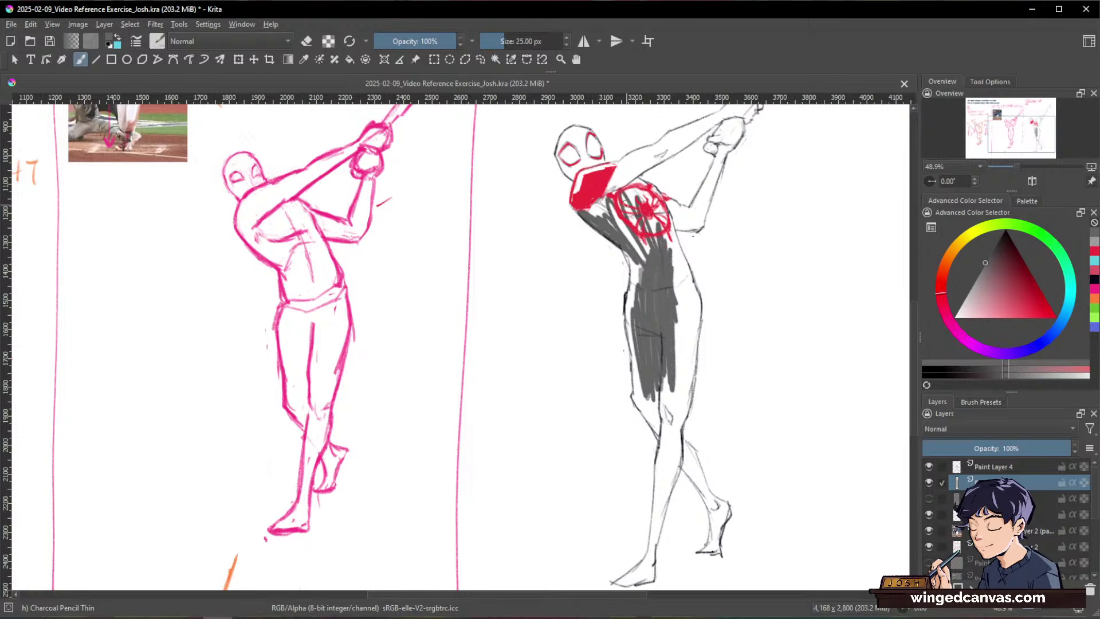
# Step: Fill the chest around the spider emblem with dark grey and extend the fill onto the raised upper arm
pyautogui.moveTo(618, 184); pyautogui.dragTo(594, 221)
pyautogui.moveTo(620, 163)
pyautogui.mouseDown()
pyautogui.moveTo(682, 141)
pyautogui.moveTo(621, 175)
pyautogui.moveTo(687, 136)
pyautogui.mouseUp()
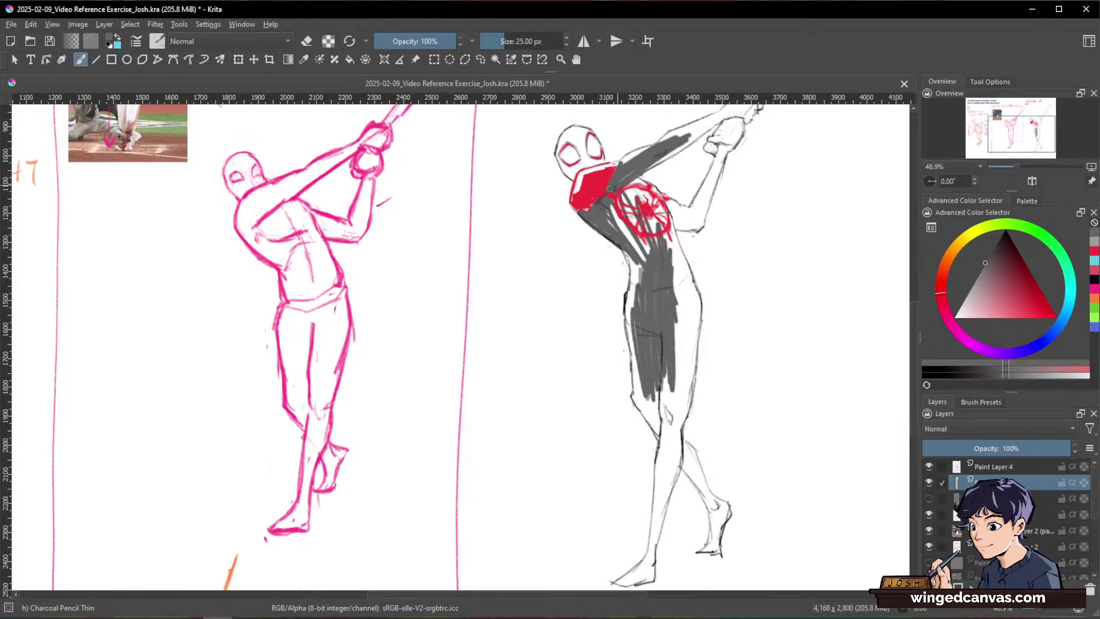
pyautogui.moveTo(619, 246)
pyautogui.mouseDown()
pyautogui.moveTo(625, 195)
pyautogui.moveTo(646, 244)
pyautogui.moveTo(636, 183)
pyautogui.moveTo(639, 261)
pyautogui.mouseUp()
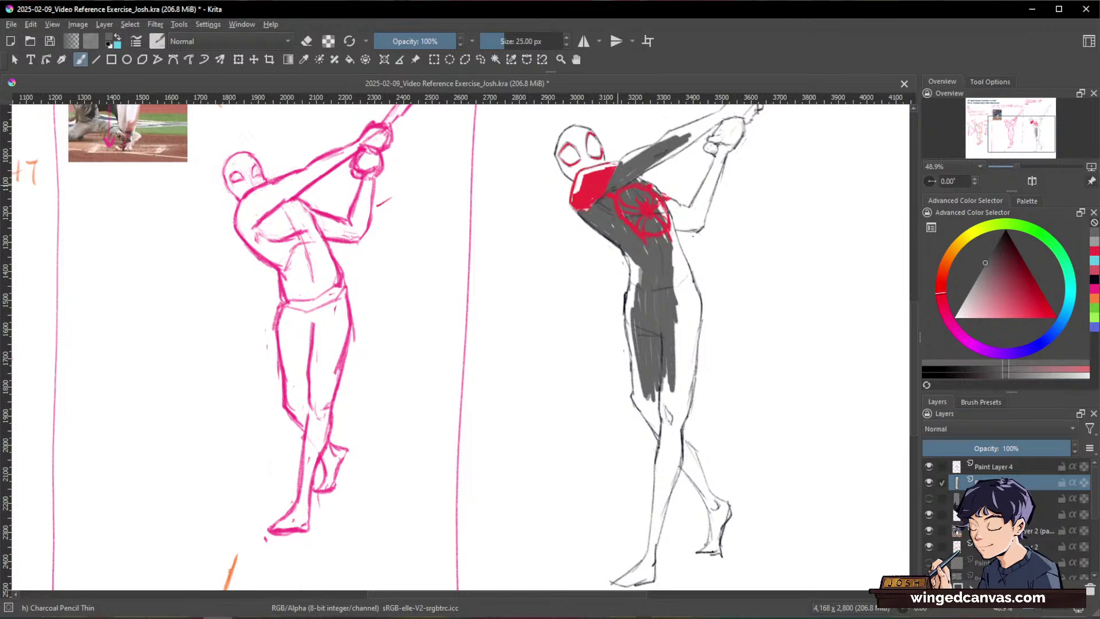
pyautogui.moveTo(658, 191); pyautogui.dragTo(676, 254)
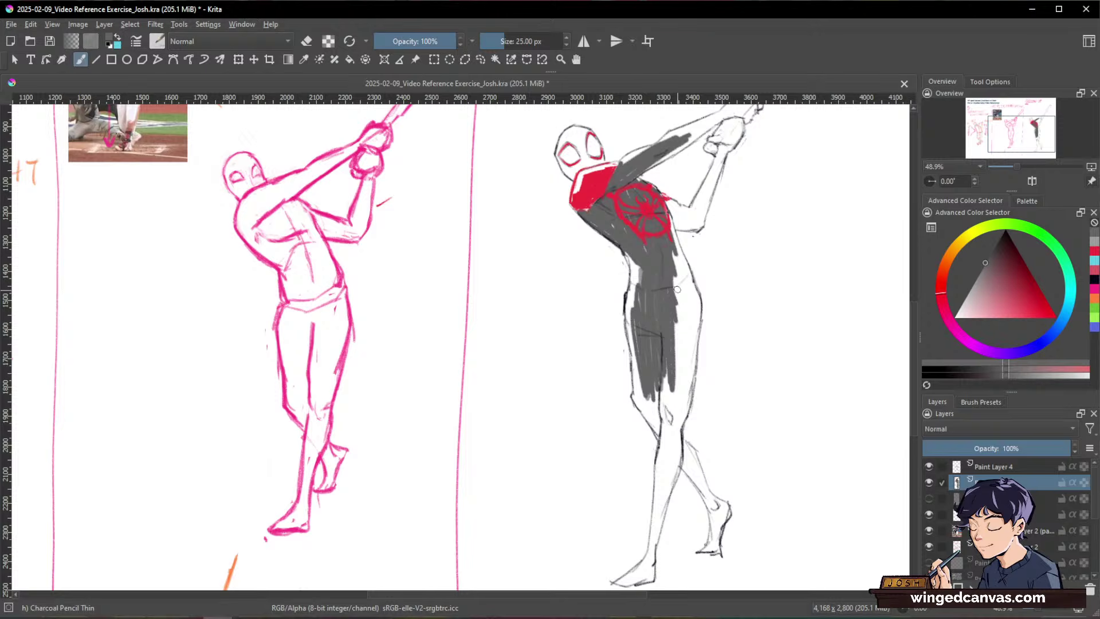
# Step: Fill the near waist and the torso's far side with dark grey, and carry it along the raised arm to the wrist
pyautogui.moveTo(640, 267)
pyautogui.mouseDown()
pyautogui.moveTo(632, 309)
pyautogui.moveTo(633, 261)
pyautogui.moveTo(631, 271)
pyautogui.mouseUp()
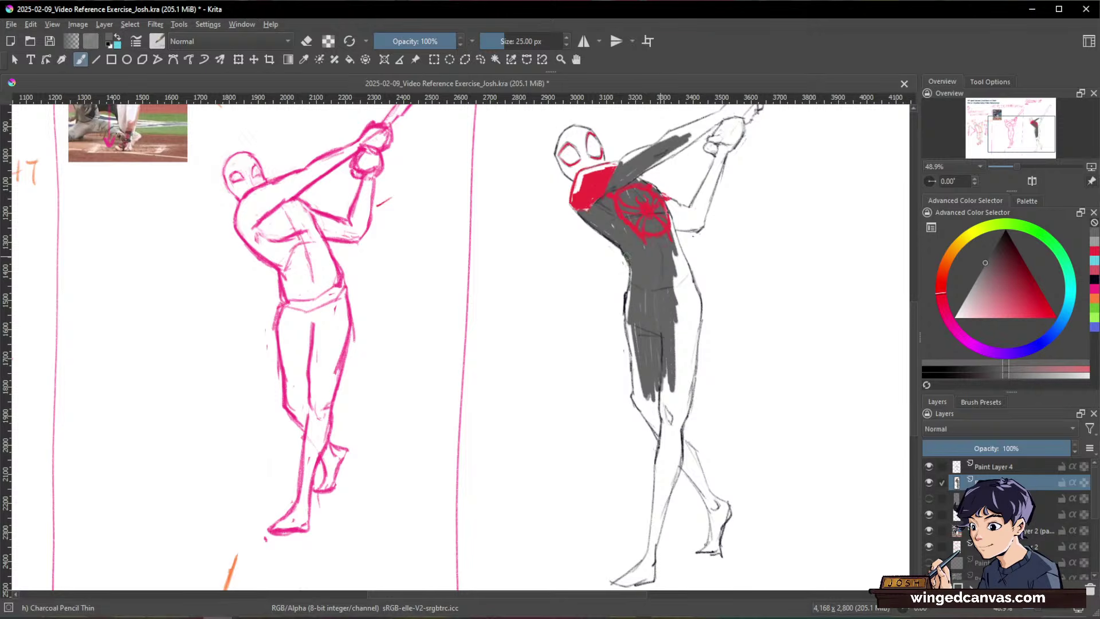
pyautogui.moveTo(666, 210); pyautogui.dragTo(686, 320)
pyautogui.moveTo(680, 250); pyautogui.dragTo(683, 318)
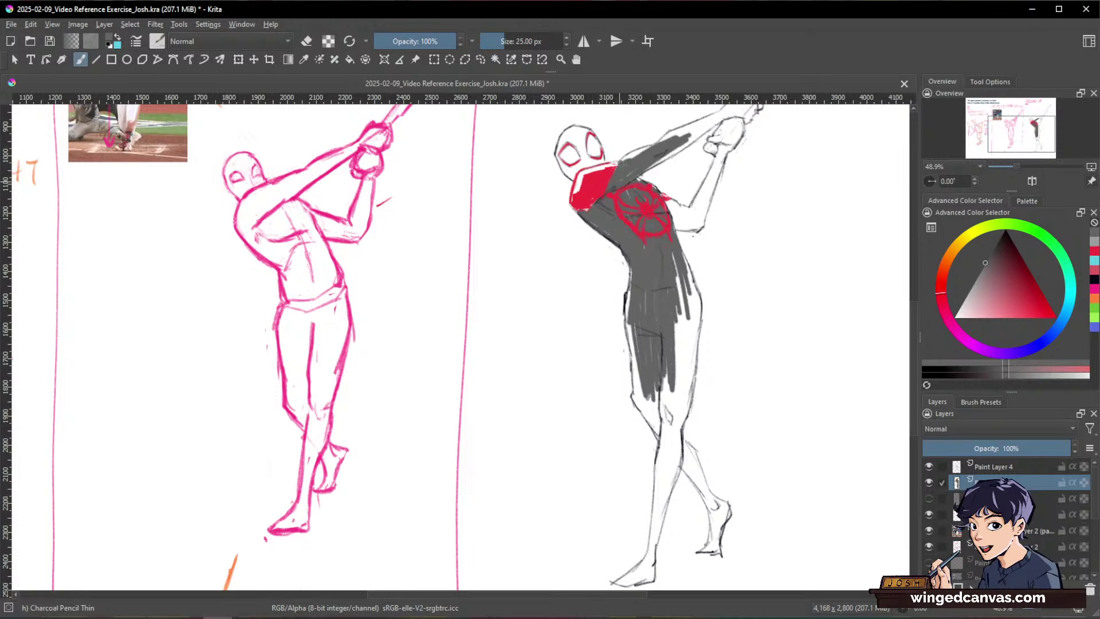
pyautogui.moveTo(746, 247); pyautogui.dragTo(658, 410)
pyautogui.moveTo(555, 325)
pyautogui.mouseDown()
pyautogui.moveTo(631, 268)
pyautogui.moveTo(574, 290)
pyautogui.moveTo(647, 261)
pyautogui.mouseUp()
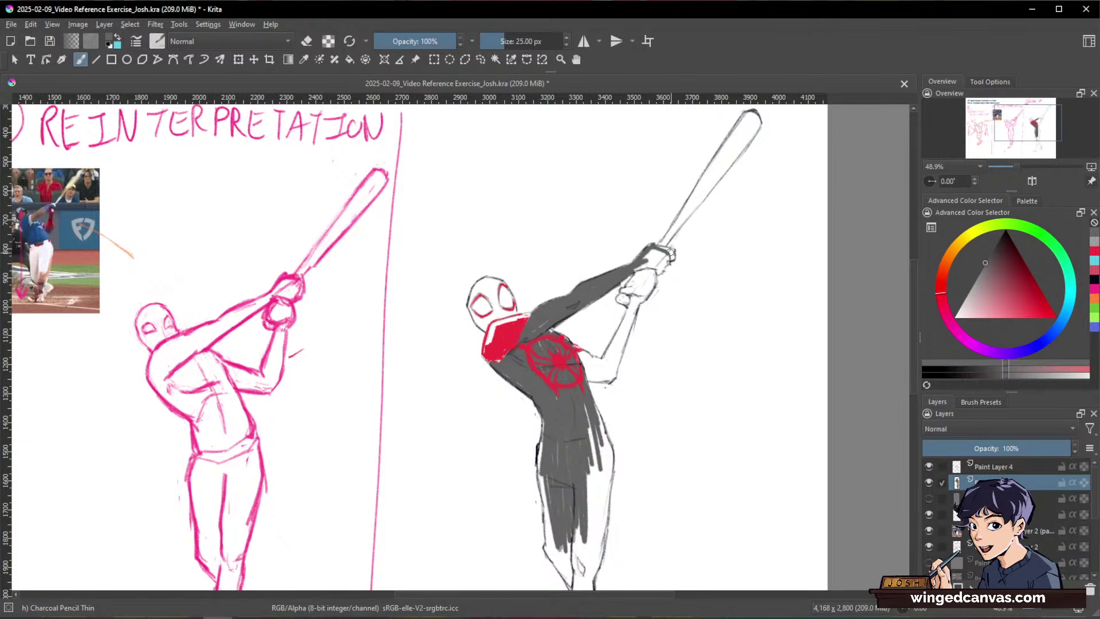
# Step: Fill both gripping hands, the bent arm down to the elbow and the mask around the eyes with dark grey
pyautogui.moveTo(658, 264); pyautogui.dragTo(631, 292)
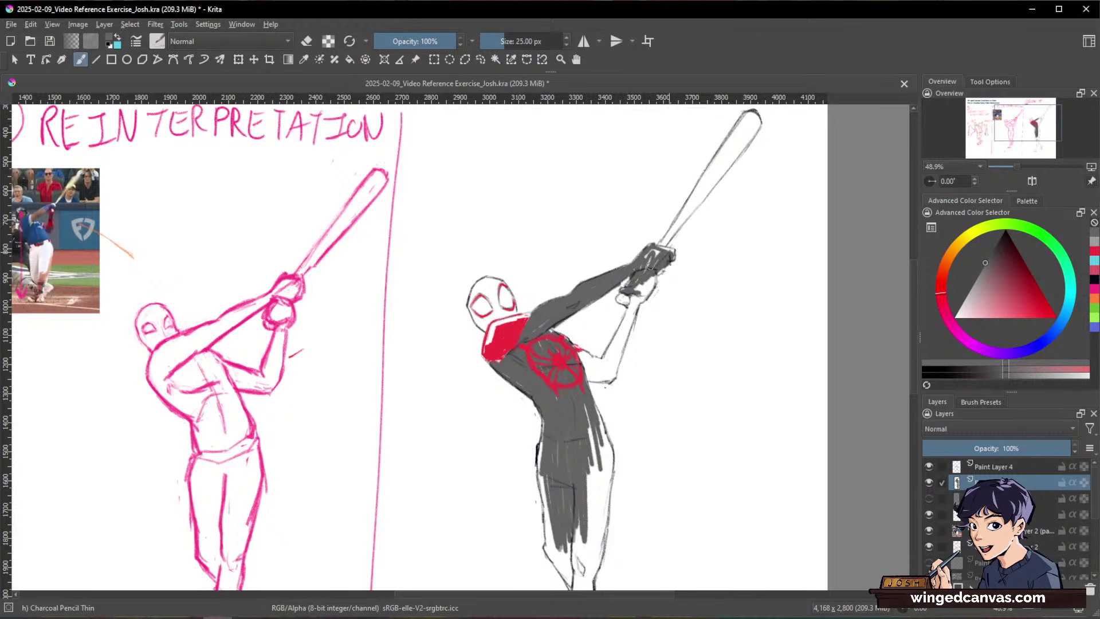
pyautogui.moveTo(659, 247)
pyautogui.mouseDown()
pyautogui.moveTo(674, 255)
pyautogui.moveTo(634, 301)
pyautogui.mouseUp()
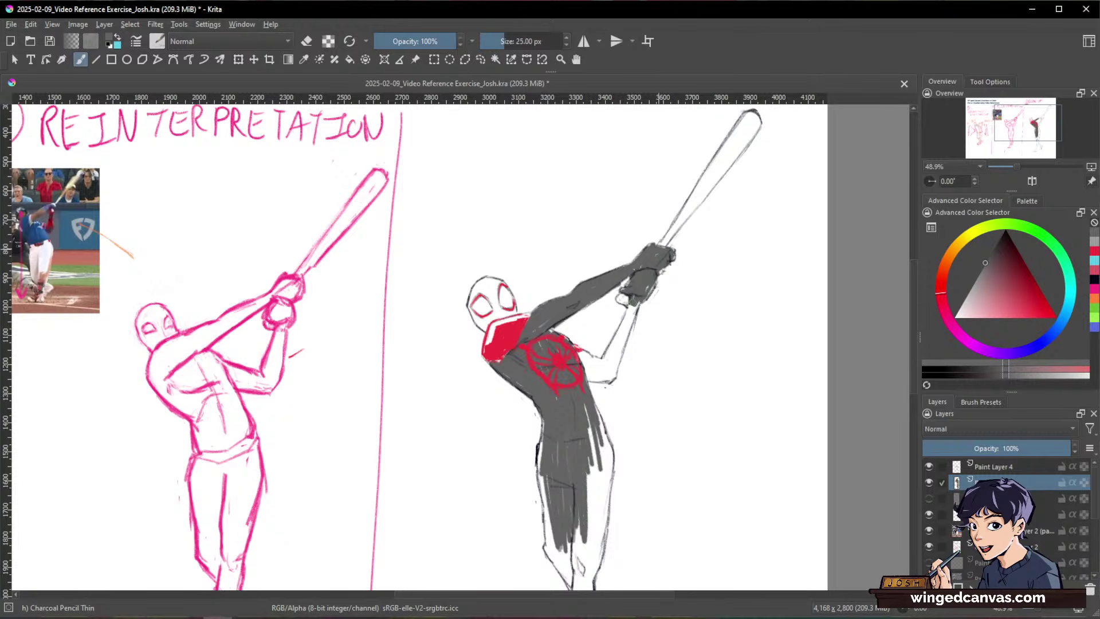
pyautogui.moveTo(646, 247)
pyautogui.mouseDown()
pyautogui.moveTo(659, 252)
pyautogui.moveTo(609, 374)
pyautogui.mouseUp()
pyautogui.press('e')
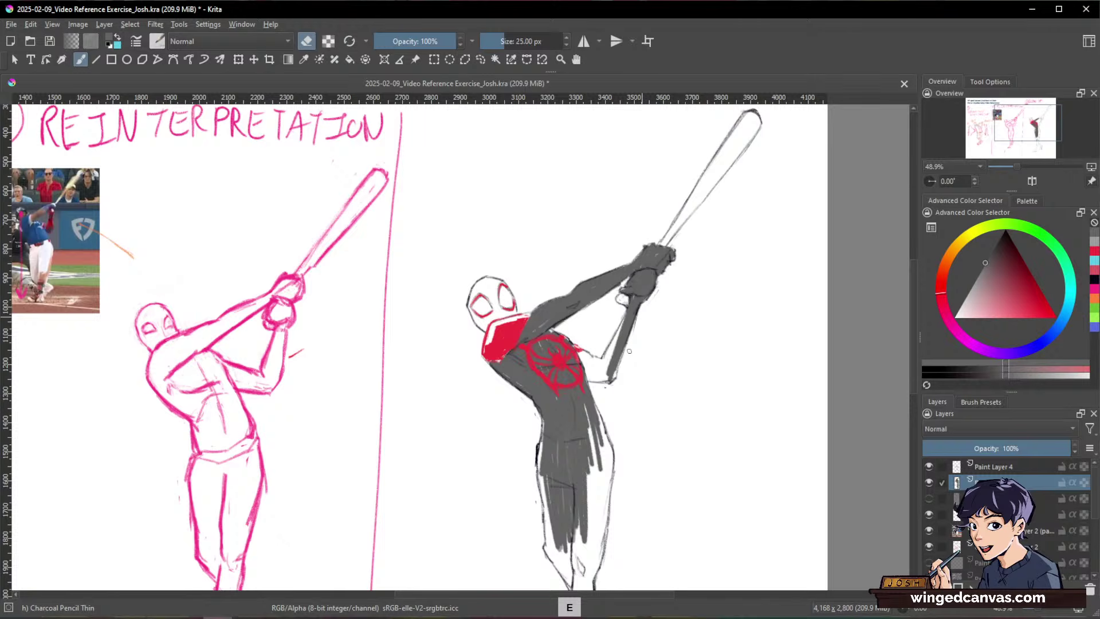
pyautogui.press('e')
pyautogui.moveTo(625, 320)
pyautogui.mouseDown()
pyautogui.moveTo(606, 367)
pyautogui.moveTo(571, 353)
pyautogui.moveTo(606, 370)
pyautogui.moveTo(621, 324)
pyautogui.mouseUp()
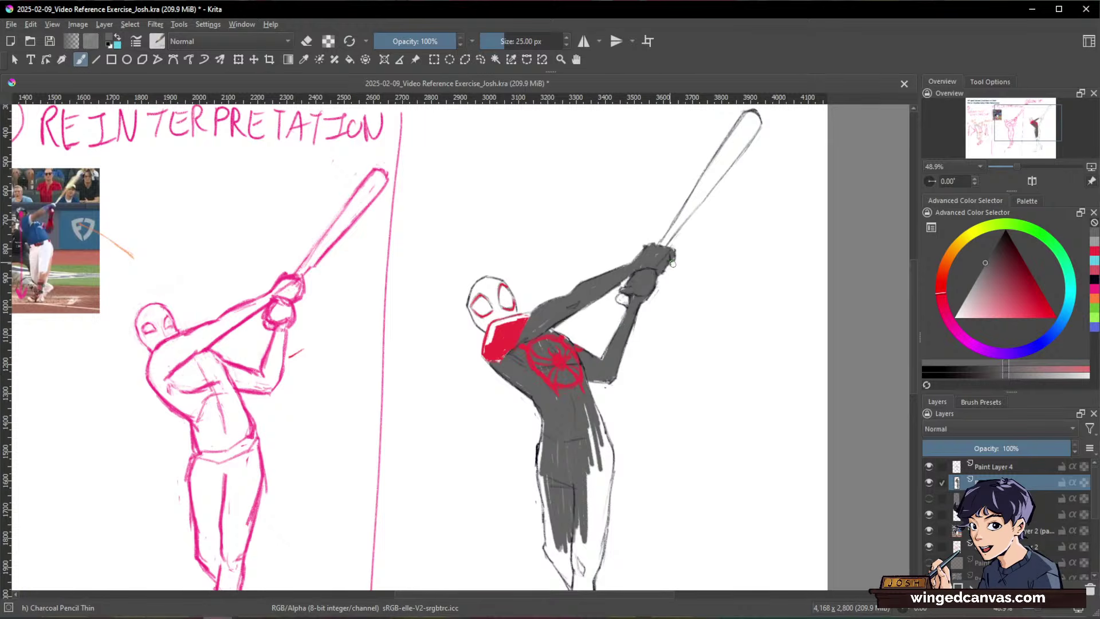
pyautogui.moveTo(673, 263); pyautogui.dragTo(711, 251)
pyautogui.moveTo(488, 287)
pyautogui.mouseDown()
pyautogui.moveTo(496, 309)
pyautogui.moveTo(509, 283)
pyautogui.moveTo(534, 292)
pyautogui.moveTo(540, 268)
pyautogui.moveTo(520, 312)
pyautogui.moveTo(510, 298)
pyautogui.moveTo(551, 295)
pyautogui.mouseUp()
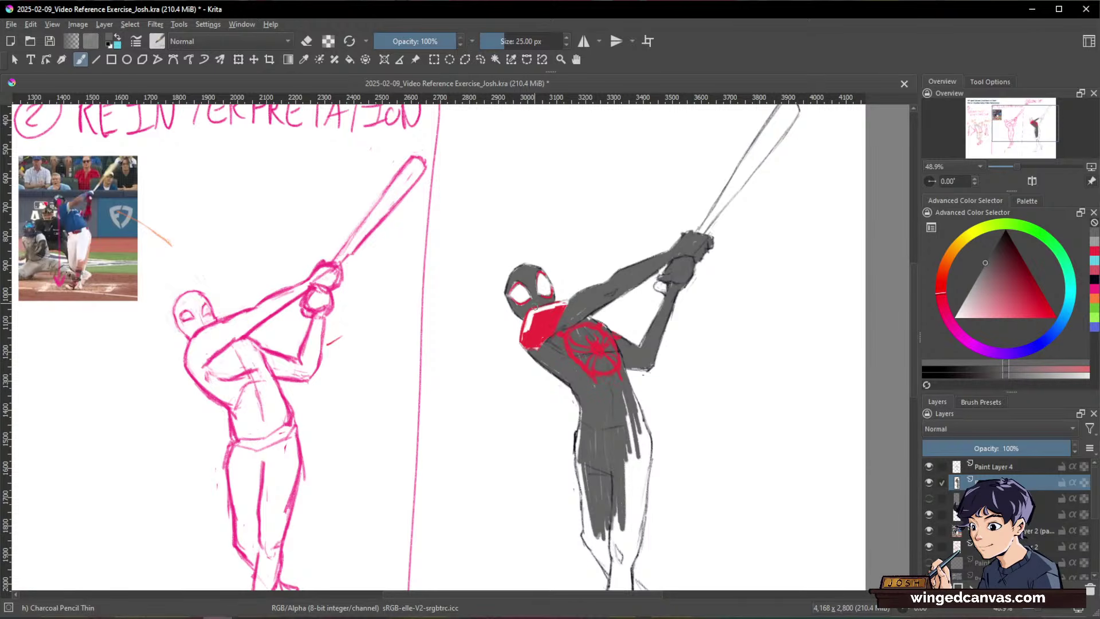
# Step: Fill the far hip and far thigh with dark grey, enlarging the brush to 32 px
pyautogui.moveTo(762, 345)
pyautogui.mouseDown()
pyautogui.moveTo(710, 233)
pyautogui.moveTo(742, 297)
pyautogui.moveTo(775, 248)
pyautogui.moveTo(656, 261)
pyautogui.moveTo(653, 358)
pyautogui.mouseUp()
pyautogui.moveTo(657, 321); pyautogui.dragTo(647, 357)
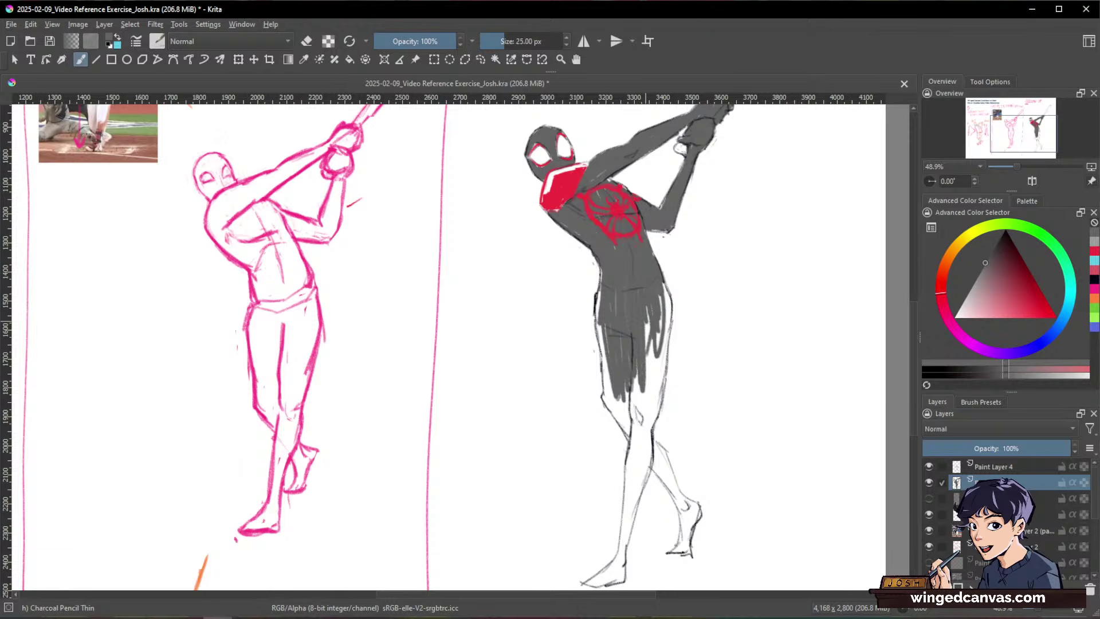
pyautogui.press(']')
pyautogui.moveTo(665, 281)
pyautogui.mouseDown()
pyautogui.moveTo(669, 340)
pyautogui.moveTo(653, 423)
pyautogui.mouseUp()
pyautogui.moveTo(654, 346); pyautogui.dragTo(650, 415)
pyautogui.moveTo(647, 315); pyautogui.dragTo(652, 406)
pyautogui.moveTo(641, 365); pyautogui.dragTo(635, 404)
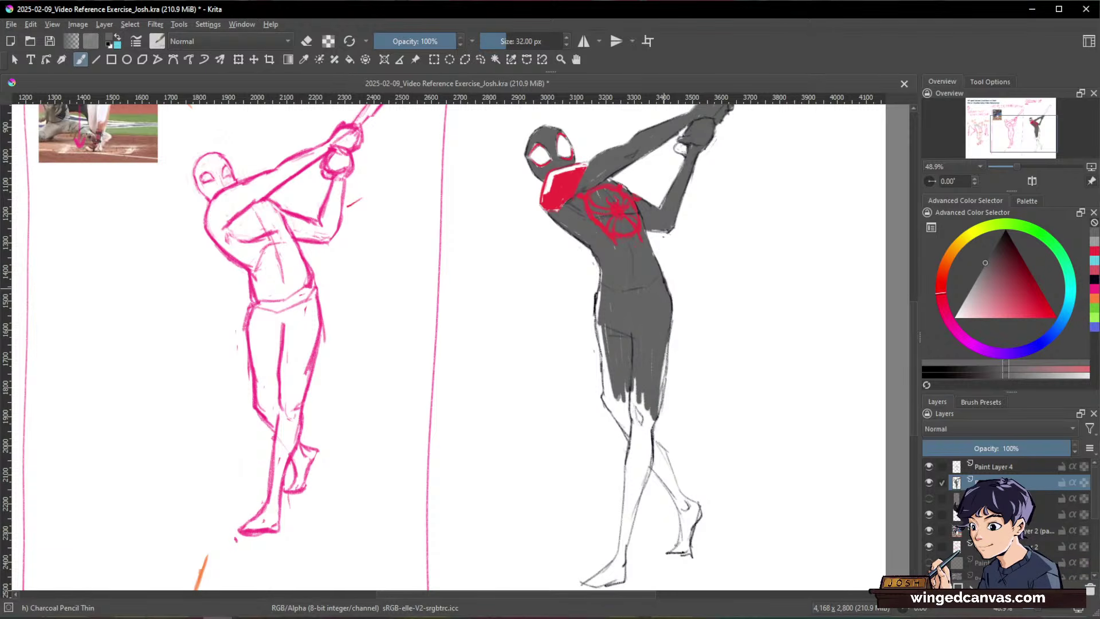
# Step: Cover the near thigh's outer edge and both knees with dark grey, closing the remaining gap between the thighs
pyautogui.moveTo(596, 299); pyautogui.dragTo(608, 381)
pyautogui.moveTo(601, 326); pyautogui.dragTo(608, 377)
pyautogui.moveTo(616, 396)
pyautogui.mouseDown()
pyautogui.moveTo(623, 420)
pyautogui.moveTo(629, 411)
pyautogui.mouseUp()
pyautogui.moveTo(608, 372)
pyautogui.mouseDown()
pyautogui.moveTo(606, 401)
pyautogui.moveTo(635, 444)
pyautogui.mouseUp()
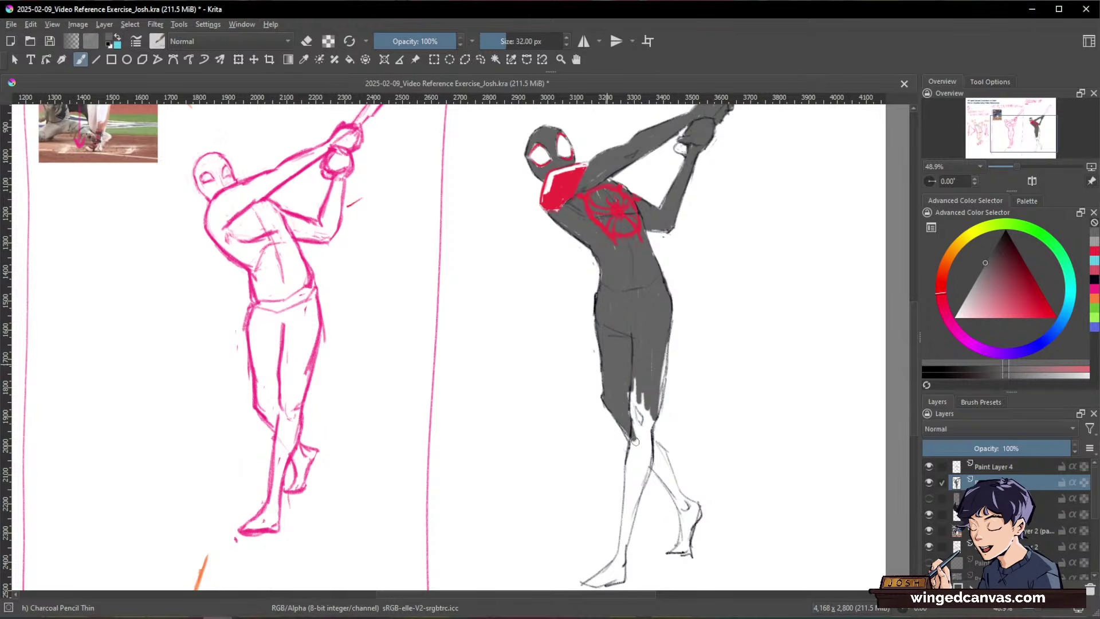
pyautogui.moveTo(632, 389)
pyautogui.mouseDown()
pyautogui.moveTo(636, 453)
pyautogui.moveTo(646, 455)
pyautogui.mouseUp()
pyautogui.moveTo(668, 339); pyautogui.dragTo(659, 412)
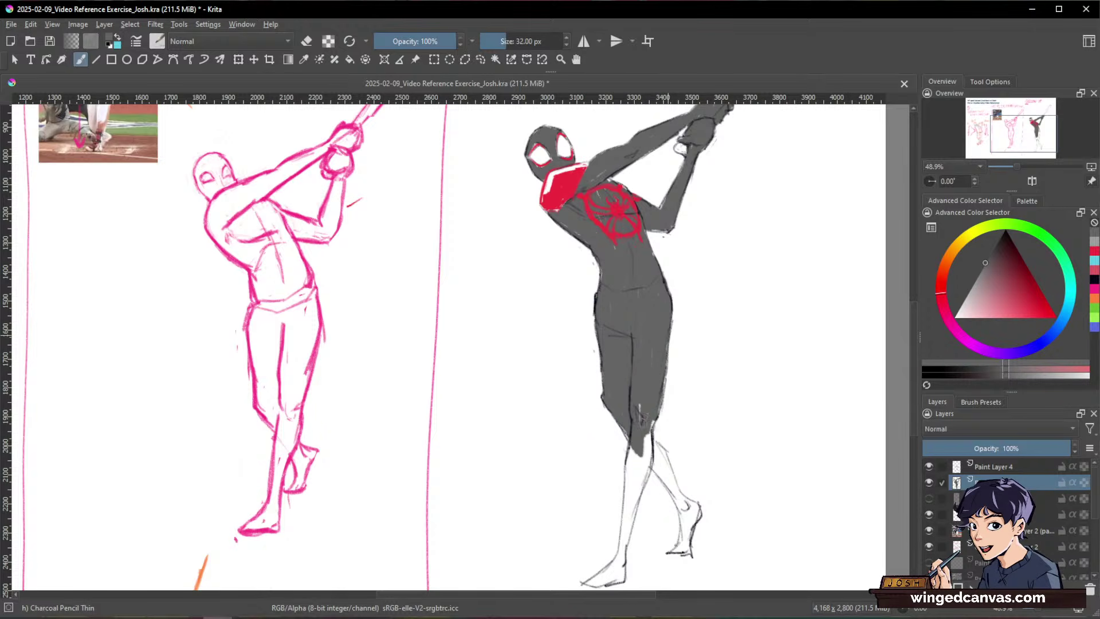
# Step: Fill the front shin and foot and the rear lower leg and foot with dark grey
pyautogui.moveTo(704, 364); pyautogui.dragTo(724, 295)
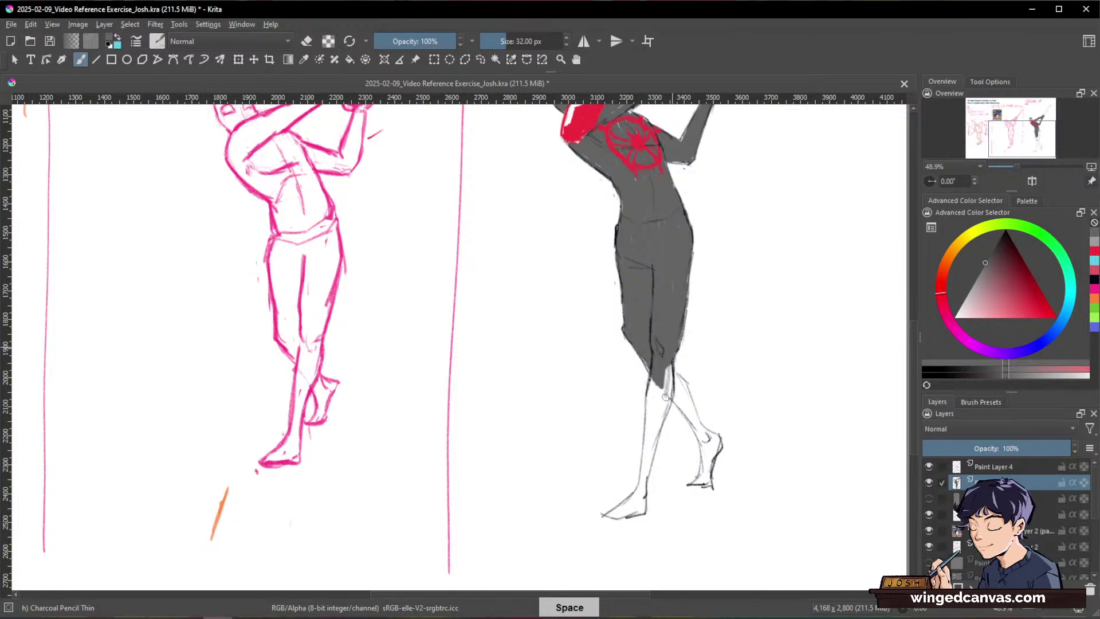
pyautogui.moveTo(670, 366)
pyautogui.mouseDown()
pyautogui.moveTo(655, 444)
pyautogui.moveTo(647, 412)
pyautogui.moveTo(638, 493)
pyautogui.mouseUp()
pyautogui.moveTo(654, 443)
pyautogui.mouseDown()
pyautogui.moveTo(674, 373)
pyautogui.moveTo(644, 503)
pyautogui.moveTo(659, 445)
pyautogui.moveTo(620, 512)
pyautogui.moveTo(608, 514)
pyautogui.moveTo(630, 514)
pyautogui.moveTo(634, 502)
pyautogui.moveTo(618, 504)
pyautogui.moveTo(642, 490)
pyautogui.moveTo(638, 515)
pyautogui.mouseUp()
pyautogui.press('e')
pyautogui.press('e')
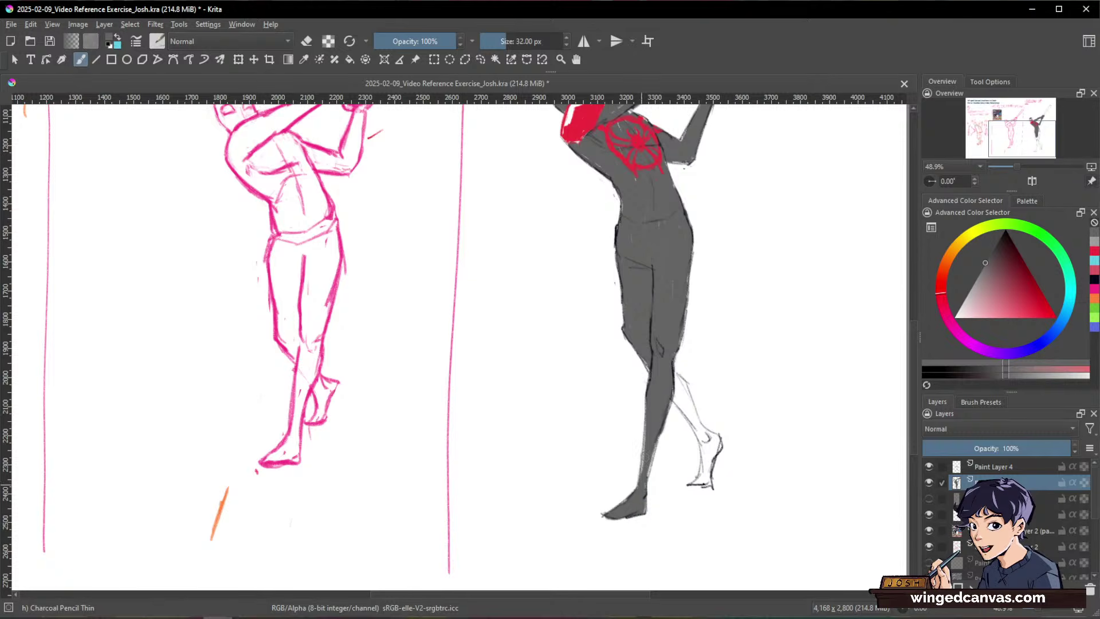
pyautogui.moveTo(679, 393)
pyautogui.mouseDown()
pyautogui.moveTo(693, 415)
pyautogui.moveTo(669, 377)
pyautogui.moveTo(708, 441)
pyautogui.mouseUp()
pyautogui.moveTo(698, 429)
pyautogui.mouseDown()
pyautogui.moveTo(714, 452)
pyautogui.moveTo(702, 450)
pyautogui.moveTo(706, 472)
pyautogui.moveTo(716, 459)
pyautogui.mouseUp()
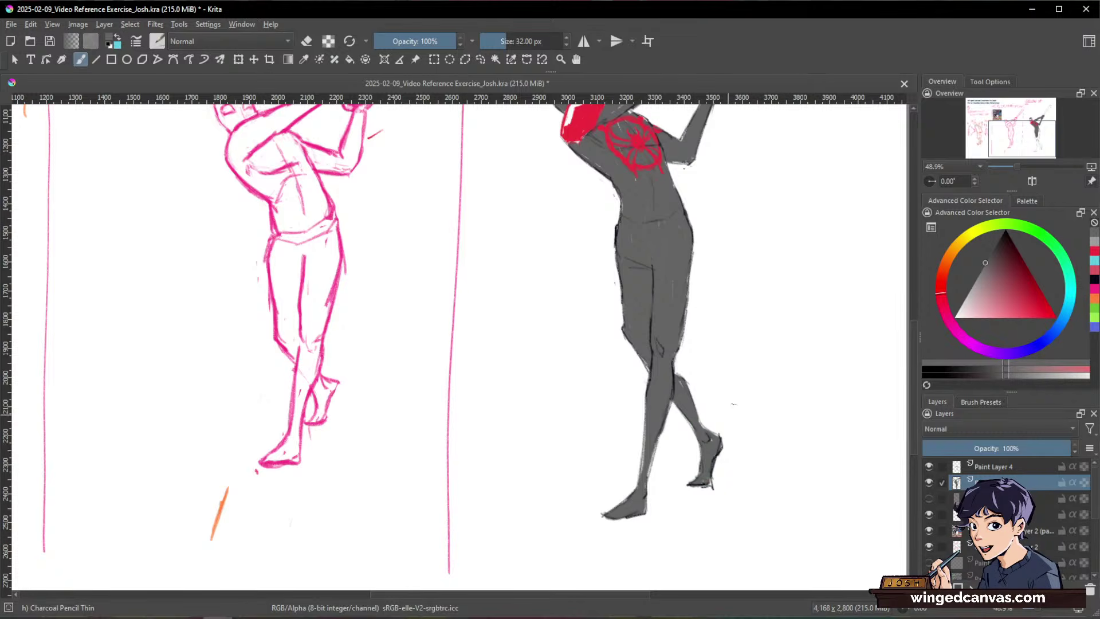
# Step: Add white highlights along the mask's edge and the torso's near edge below the shoulder with a 21 px brush
pyautogui.press('space')
pyautogui.moveTo(806, 385); pyautogui.dragTo(774, 432)
pyautogui.moveTo(805, 344); pyautogui.dragTo(807, 314)
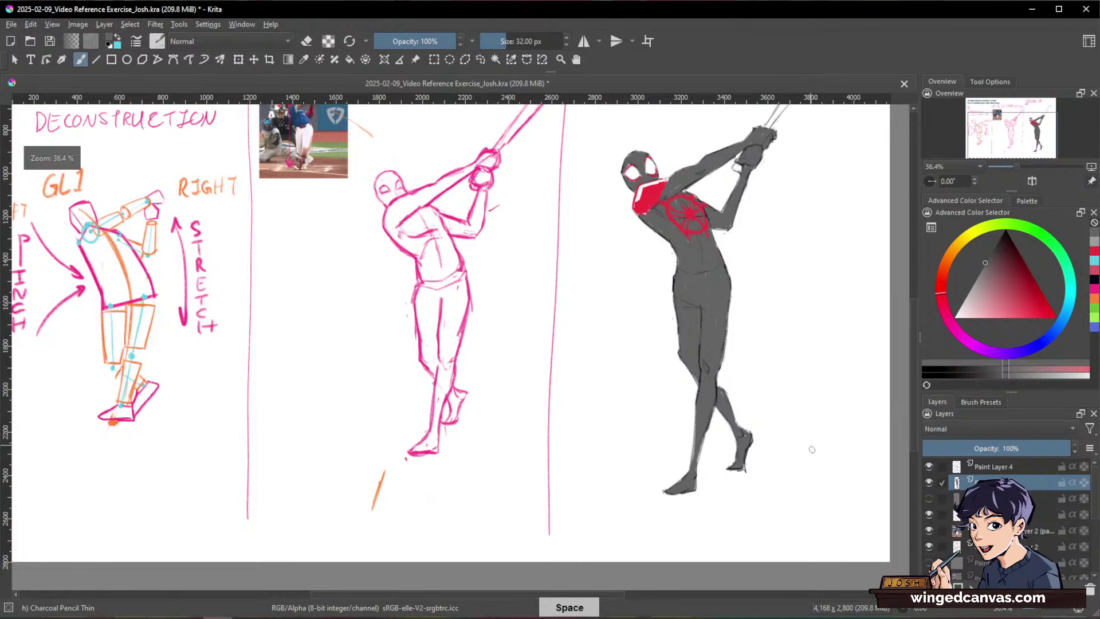
pyautogui.moveTo(798, 395); pyautogui.dragTo(802, 513)
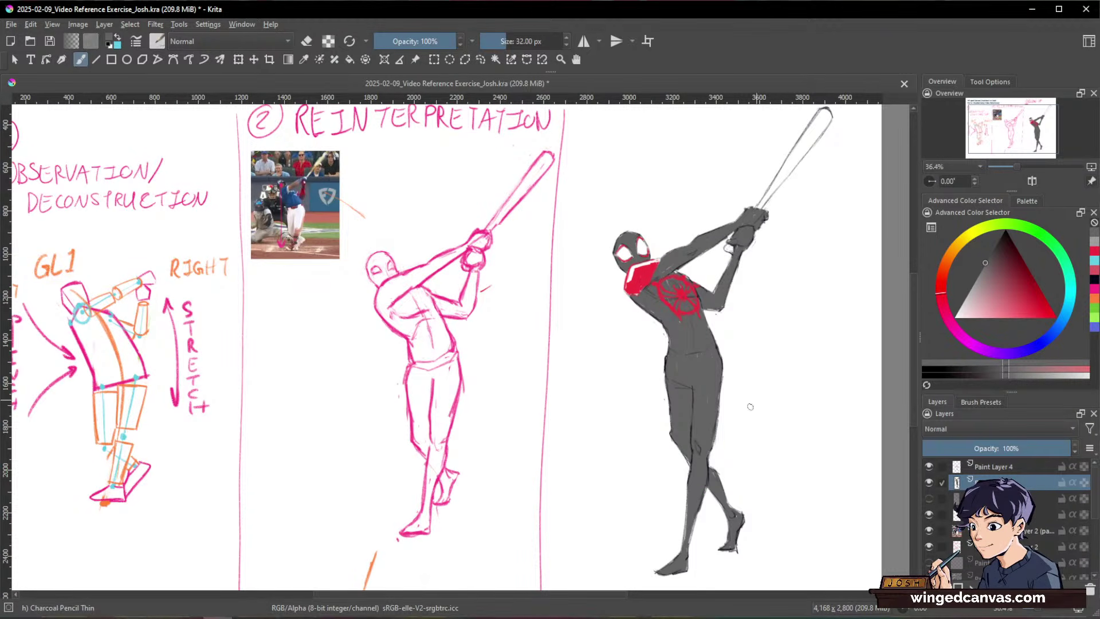
pyautogui.click(566, 48)
pyautogui.click(567, 45)
pyautogui.press('space')
pyautogui.moveTo(707, 287); pyautogui.dragTo(740, 322)
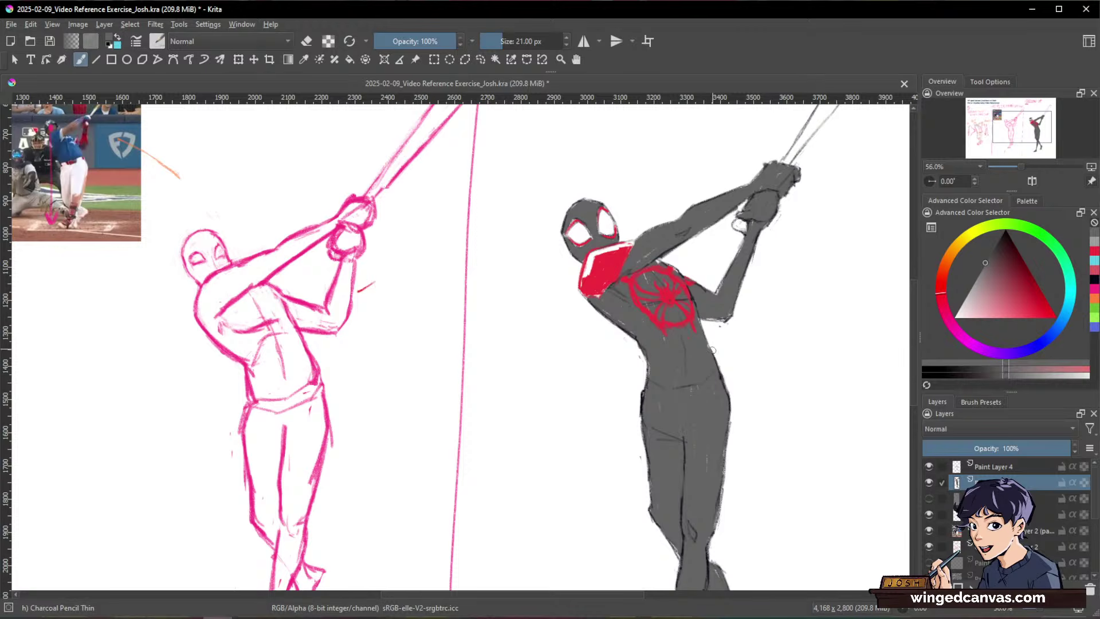
pyautogui.press('space')
pyautogui.moveTo(664, 275); pyautogui.dragTo(674, 250)
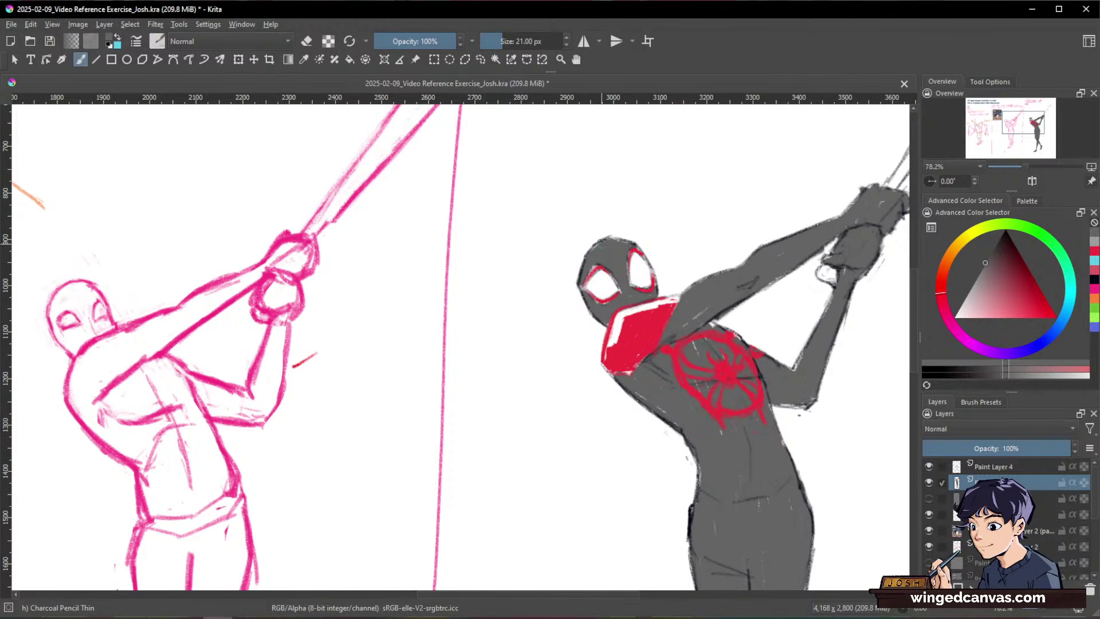
pyautogui.moveTo(977, 291); pyautogui.dragTo(954, 317)
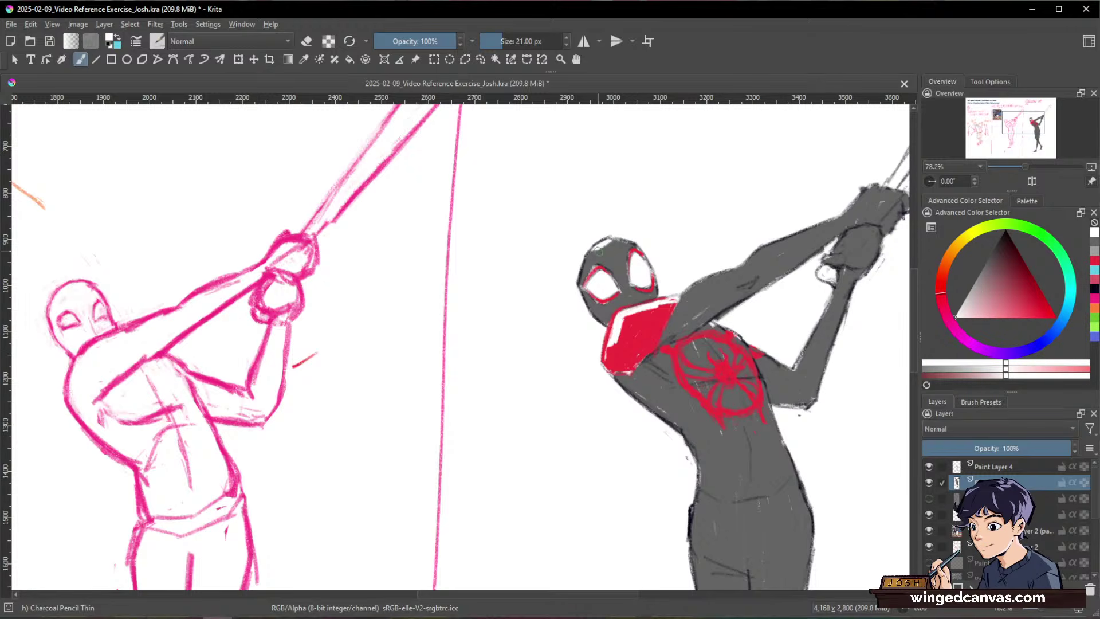
pyautogui.moveTo(594, 250)
pyautogui.mouseDown()
pyautogui.moveTo(584, 275)
pyautogui.moveTo(596, 316)
pyautogui.mouseUp()
pyautogui.moveTo(609, 366); pyautogui.dragTo(653, 405)
pyautogui.press('space')
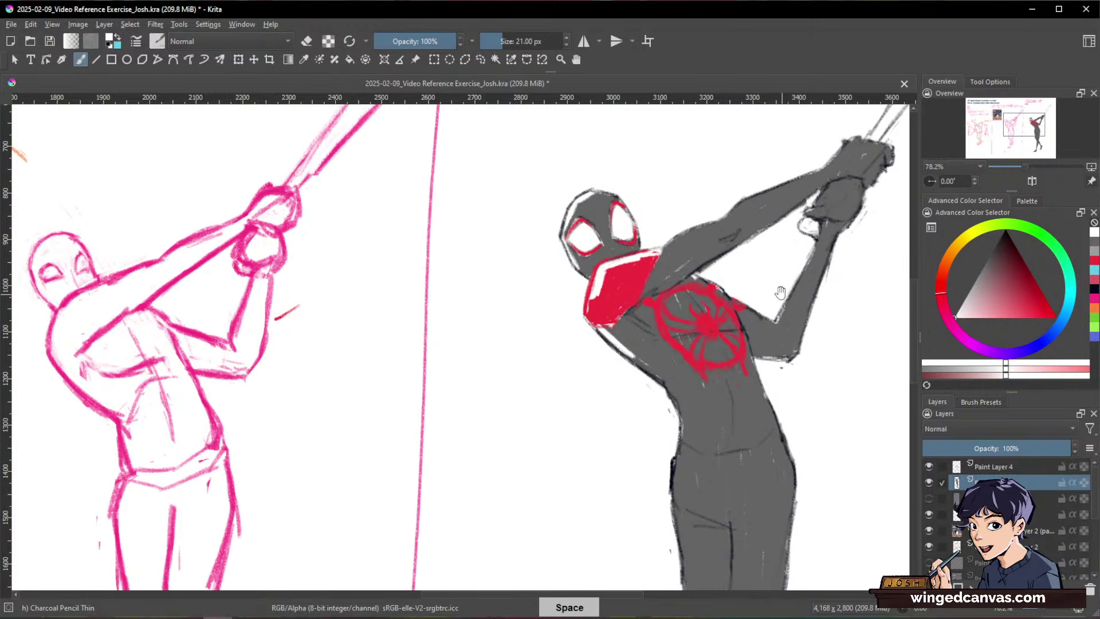
pyautogui.moveTo(716, 433); pyautogui.dragTo(699, 387)
pyautogui.moveTo(601, 324)
pyautogui.mouseDown()
pyautogui.moveTo(639, 358)
pyautogui.moveTo(631, 349)
pyautogui.mouseUp()
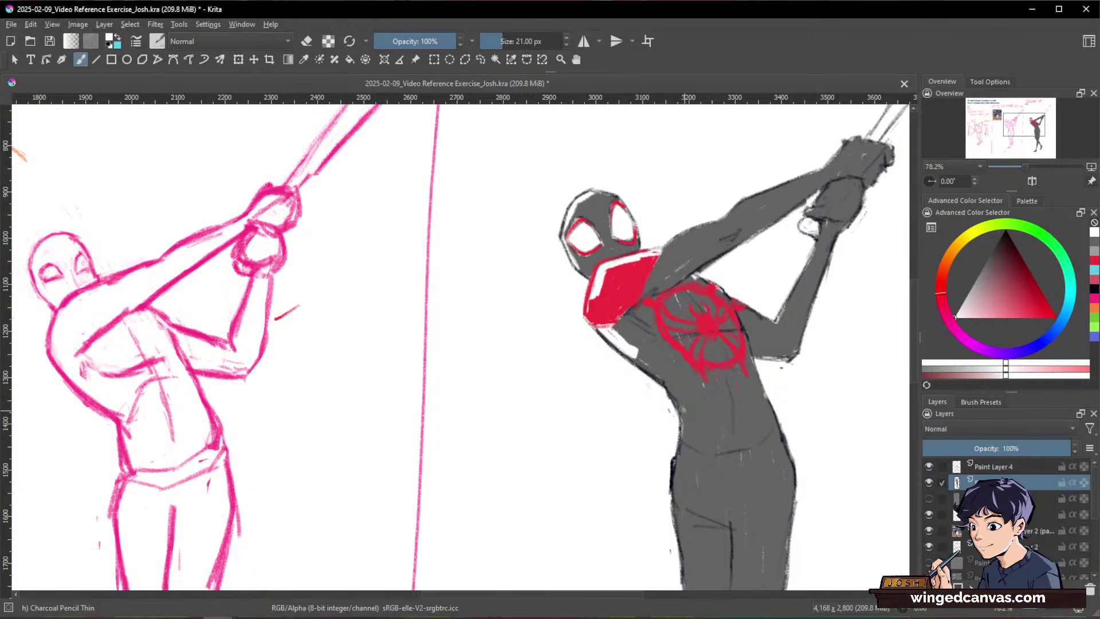
# Step: Paint white highlights down the near edge of the waist and thigh to the knee and upper shin
pyautogui.press('space')
pyautogui.moveTo(716, 435)
pyautogui.mouseDown()
pyautogui.moveTo(721, 321)
pyautogui.moveTo(684, 359)
pyautogui.moveTo(696, 520)
pyautogui.moveTo(699, 509)
pyautogui.mouseUp()
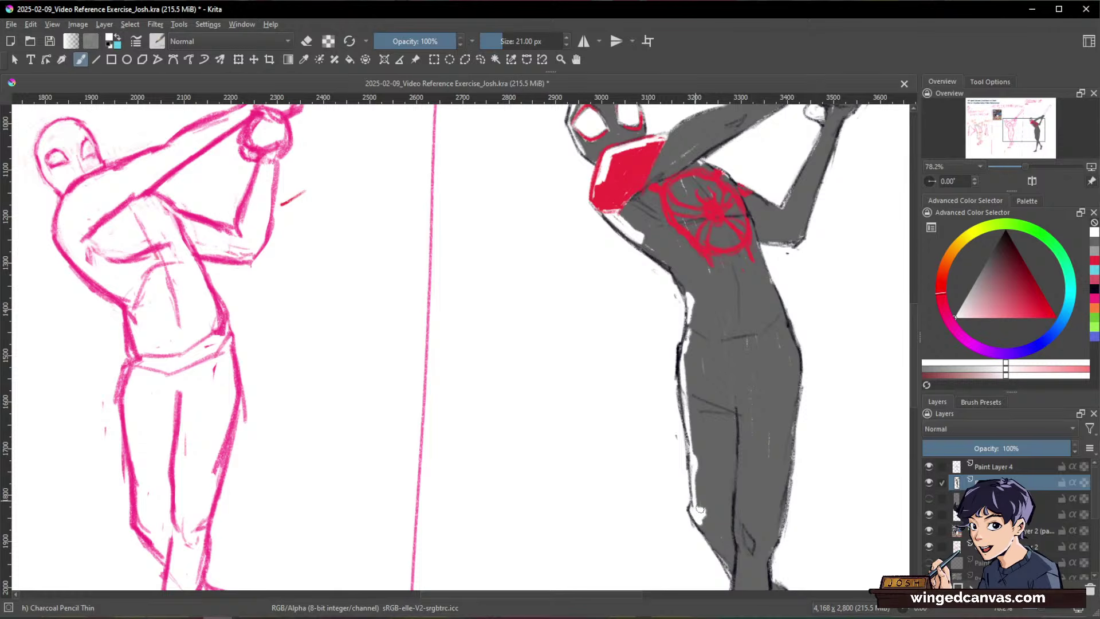
pyautogui.moveTo(797, 390)
pyautogui.mouseDown()
pyautogui.moveTo(815, 455)
pyautogui.moveTo(760, 350)
pyautogui.mouseUp()
pyautogui.moveTo(720, 435); pyautogui.dragTo(744, 433)
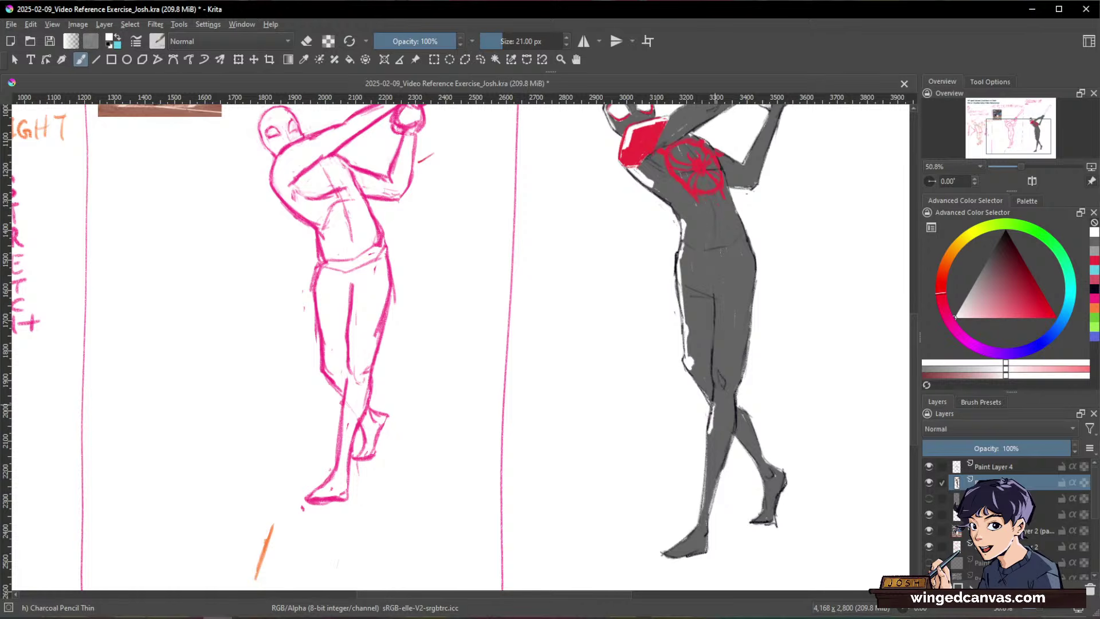
# Step: Paint white highlights along the raised arm, the bent arm's inner edge and the feet
pyautogui.moveTo(759, 285); pyautogui.dragTo(816, 419)
pyautogui.rightClick(706, 269)
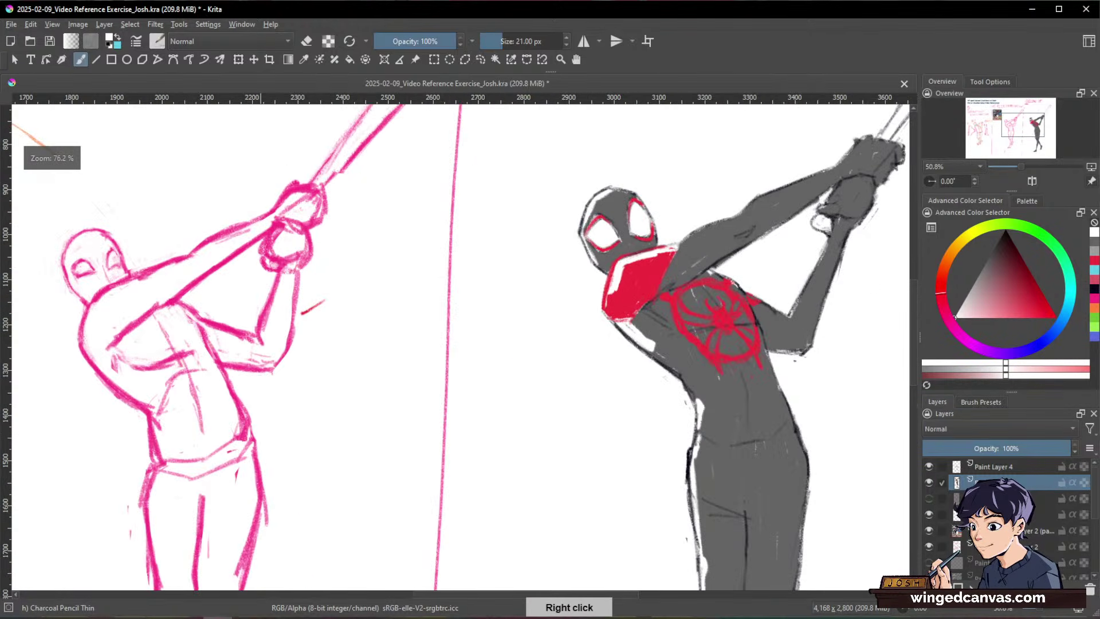
pyautogui.moveTo(735, 324); pyautogui.dragTo(736, 370)
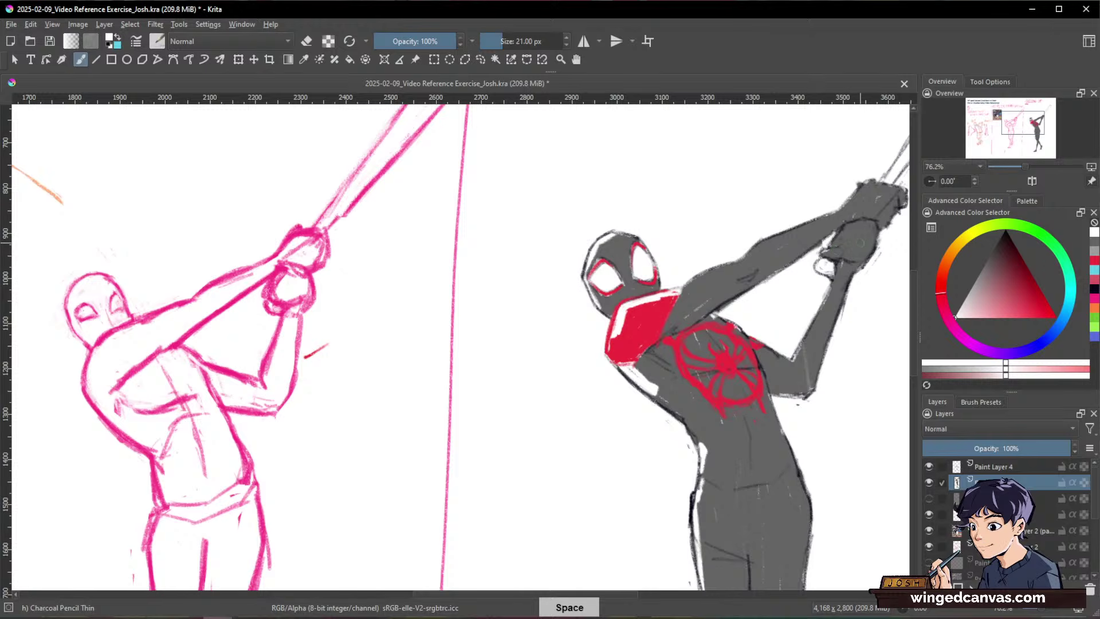
pyautogui.moveTo(679, 290); pyautogui.dragTo(828, 217)
pyautogui.moveTo(828, 295)
pyautogui.mouseDown()
pyautogui.moveTo(784, 348)
pyautogui.moveTo(761, 401)
pyautogui.moveTo(676, 382)
pyautogui.moveTo(667, 391)
pyautogui.mouseUp()
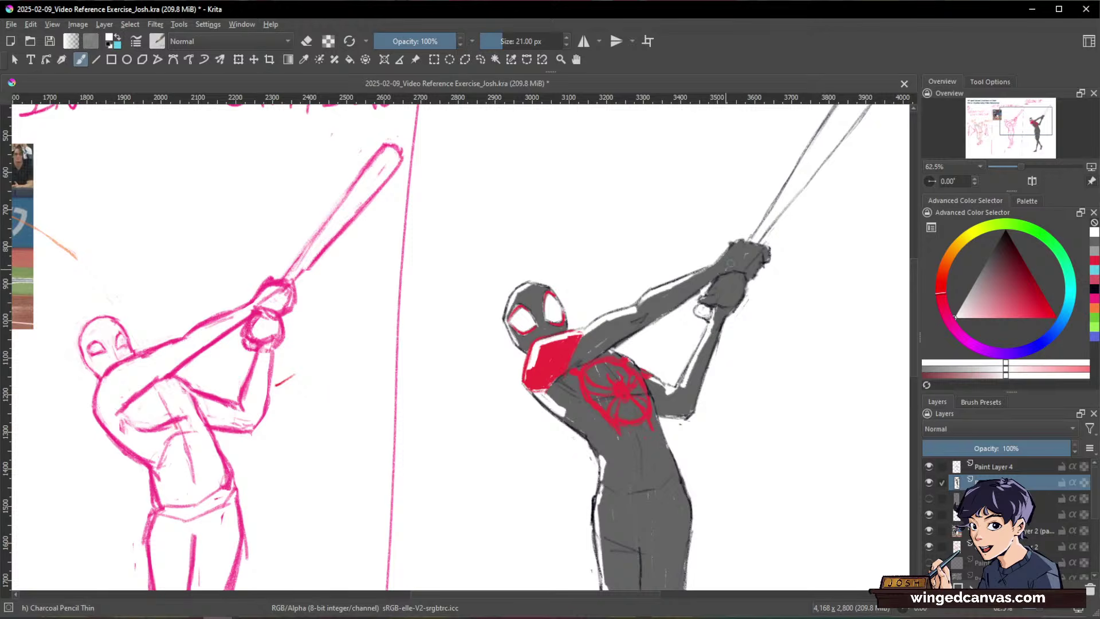
pyautogui.moveTo(782, 319)
pyautogui.mouseDown()
pyautogui.moveTo(766, 422)
pyautogui.moveTo(780, 300)
pyautogui.moveTo(768, 327)
pyautogui.mouseUp()
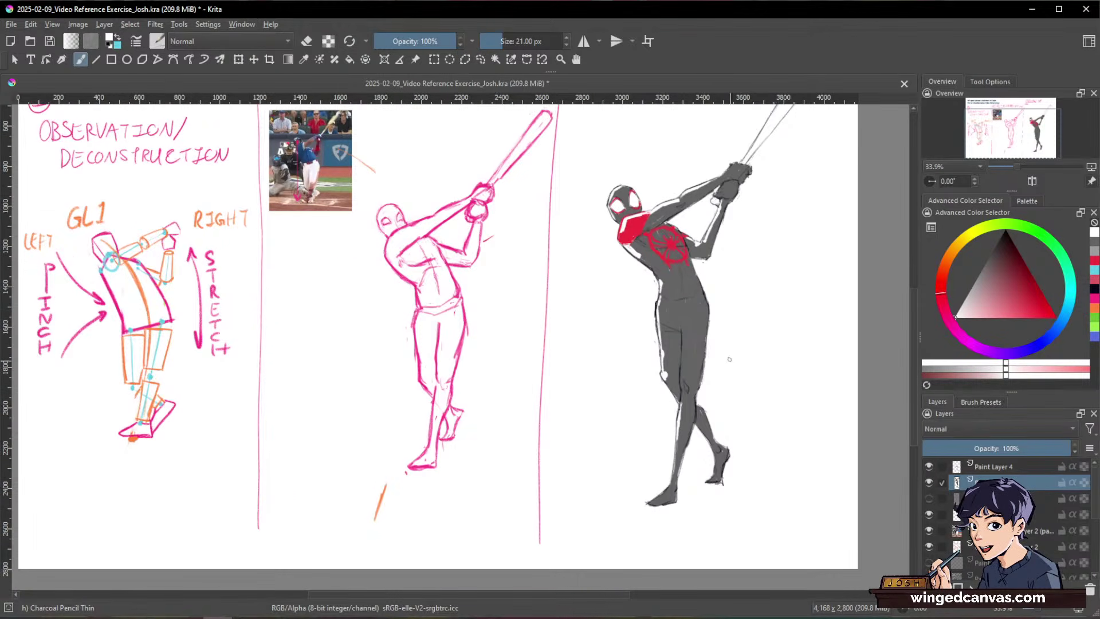
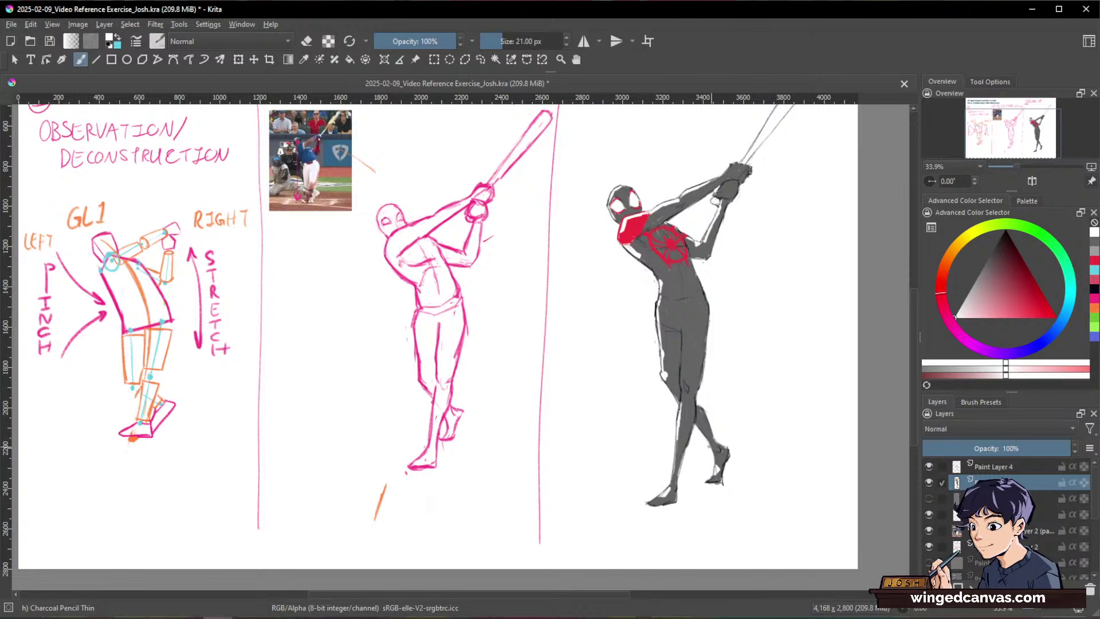
pyautogui.moveTo(773, 261); pyautogui.dragTo(774, 368)
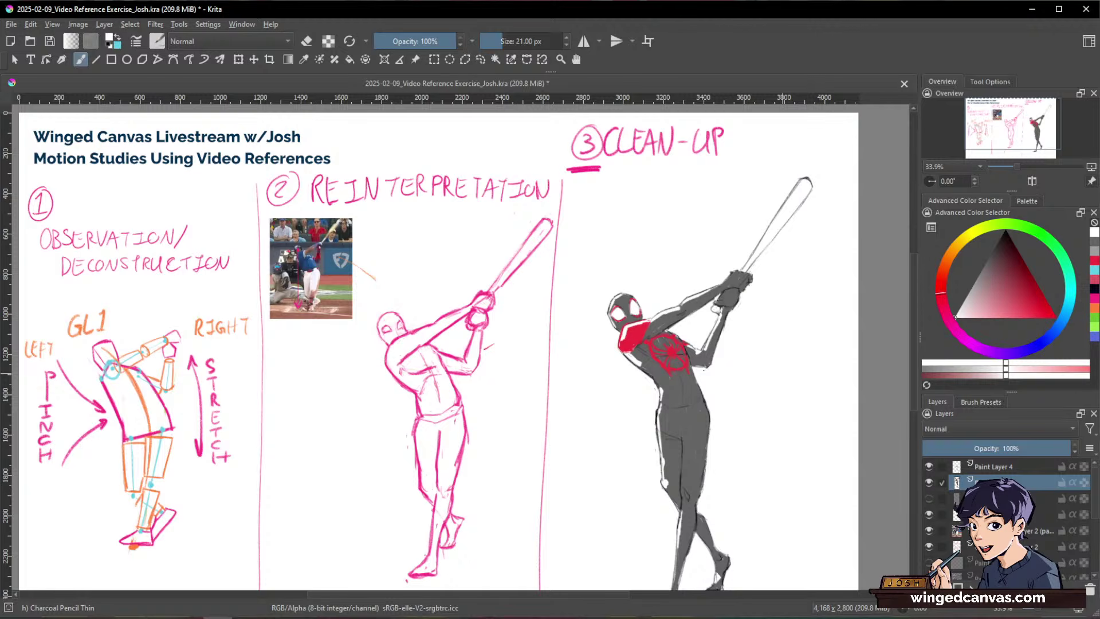
# Step: Add a new layer and paint the fingers of both gripping hands red
pyautogui.click(930, 588)
pyautogui.scroll(3, 782, 251)
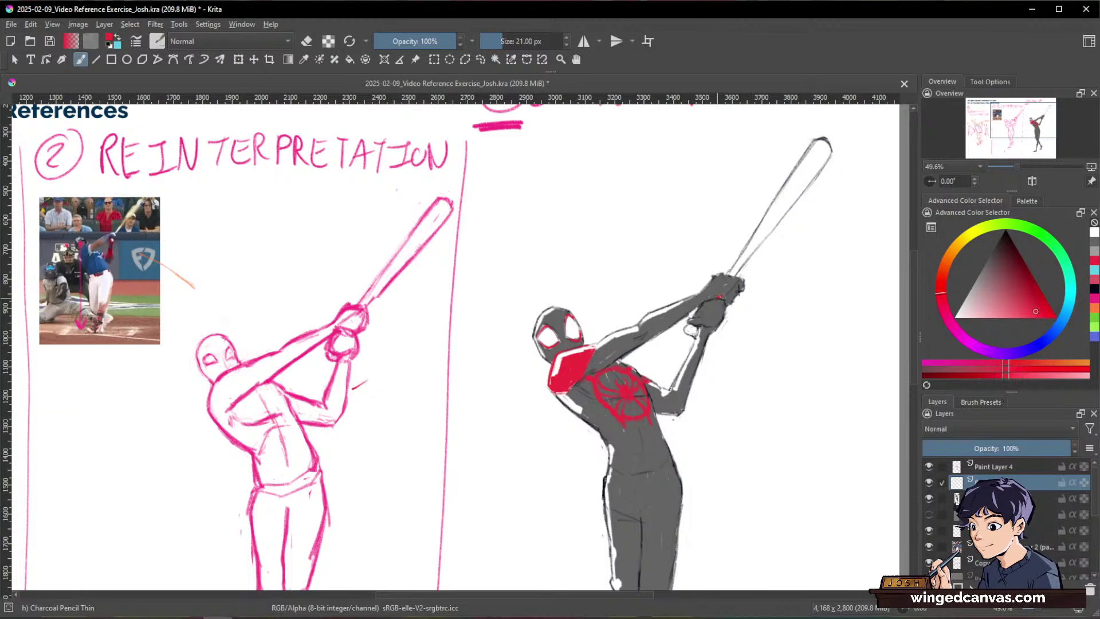
pyautogui.moveTo(717, 297); pyautogui.dragTo(731, 301)
pyautogui.moveTo(734, 285); pyautogui.dragTo(742, 287)
pyautogui.moveTo(689, 322); pyautogui.dragTo(698, 315)
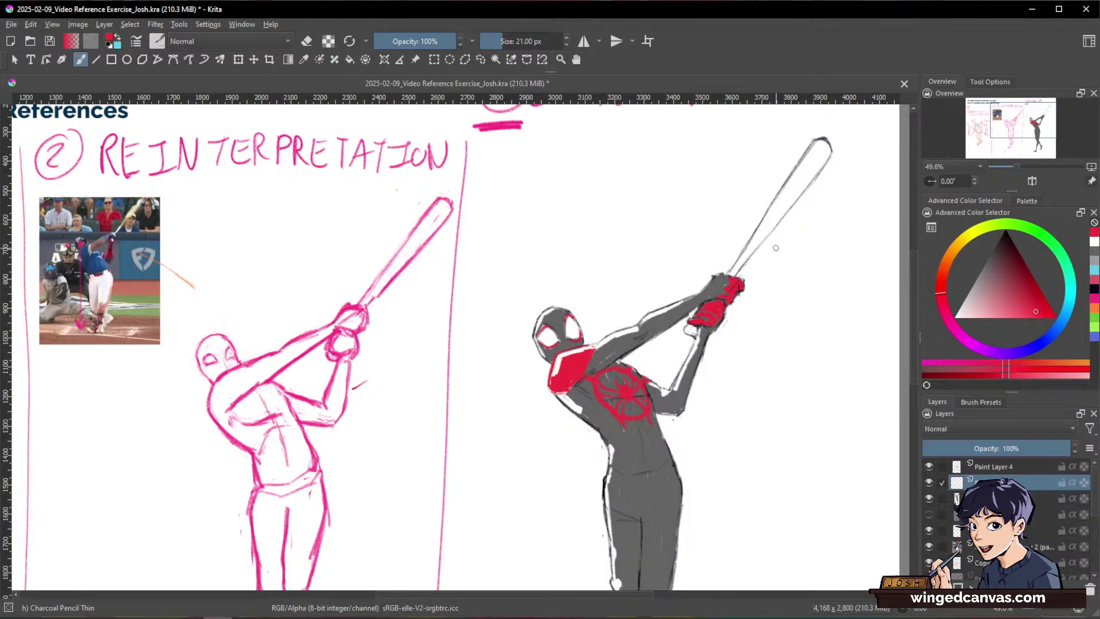
# Step: Return to the suit's fill layer and add short white highlights at the waist and along the near ribs
pyautogui.moveTo(819, 320); pyautogui.dragTo(810, 368)
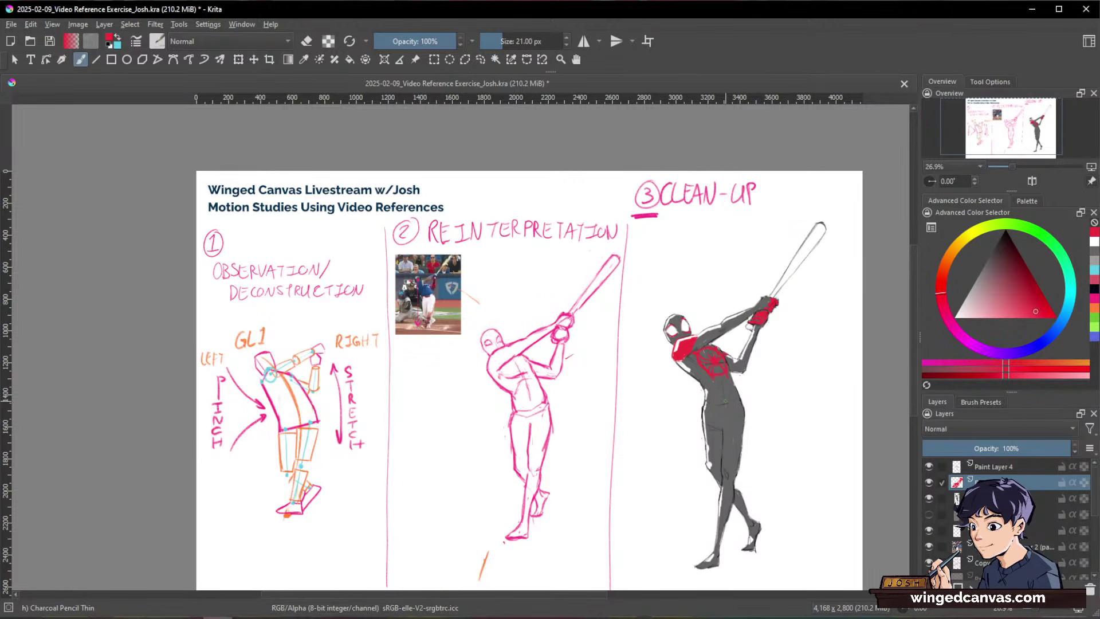
pyautogui.moveTo(800, 457); pyautogui.dragTo(754, 380)
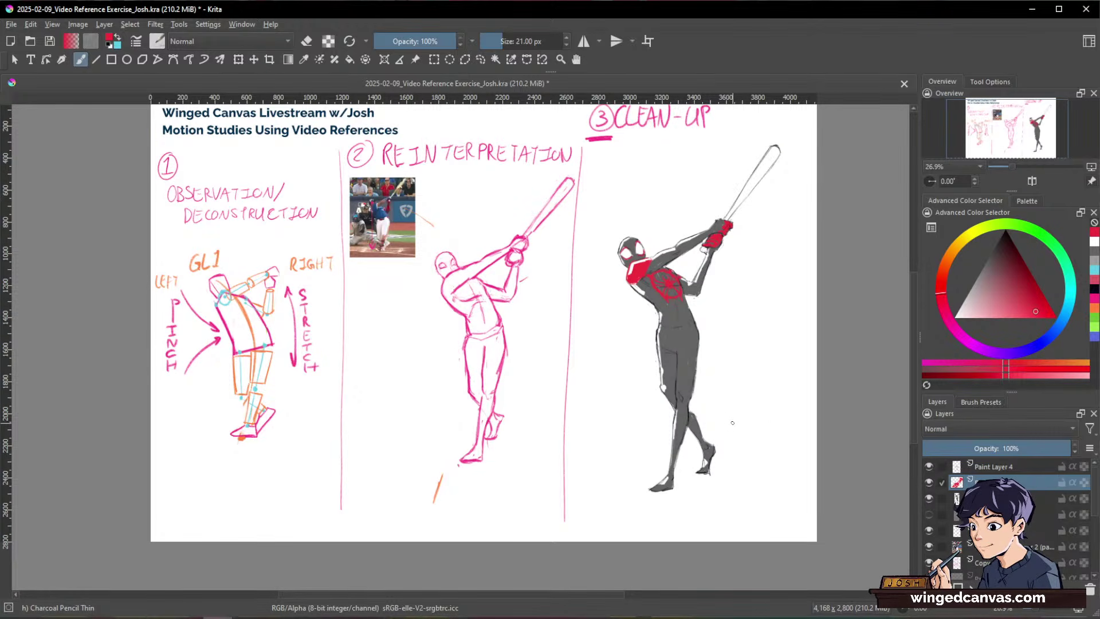
pyautogui.click(1001, 498)
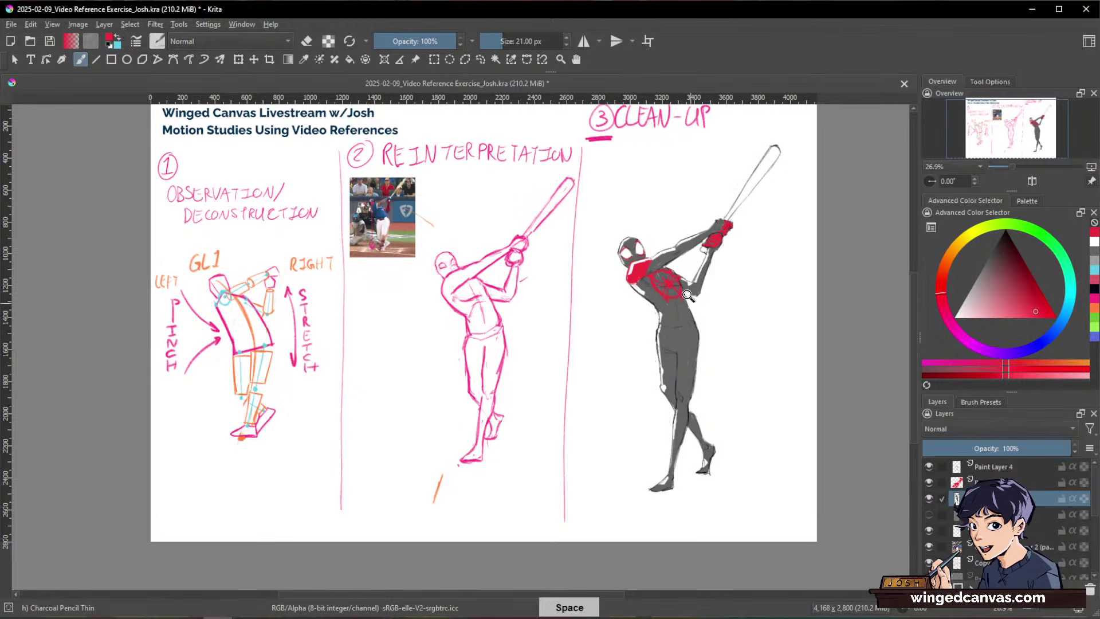
pyautogui.moveTo(687, 295); pyautogui.dragTo(825, 238)
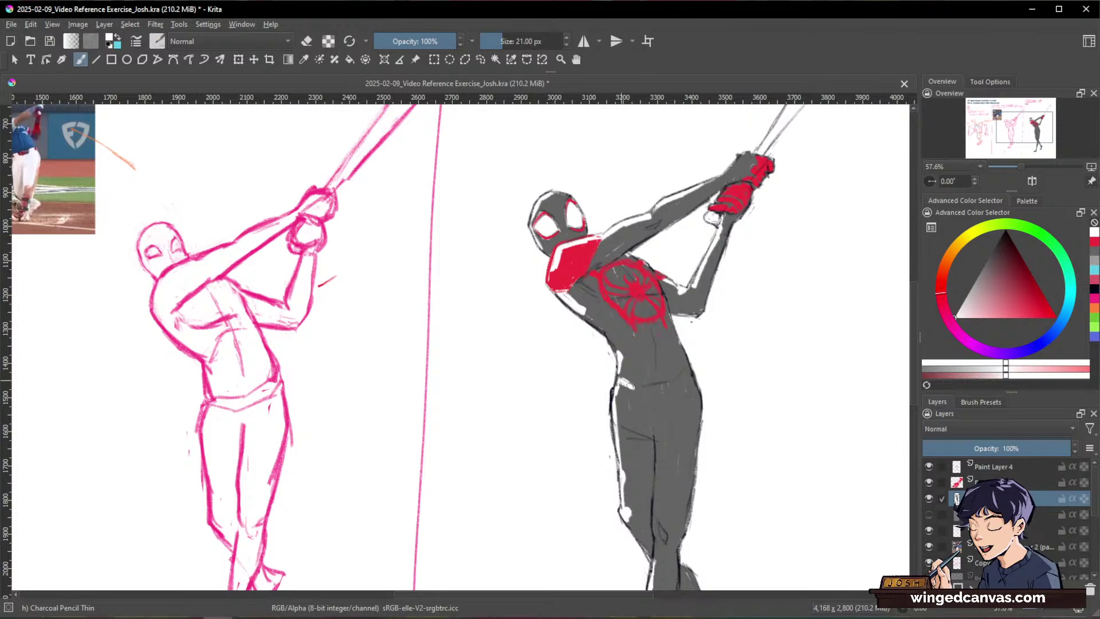
pyautogui.moveTo(620, 385)
pyautogui.mouseDown()
pyautogui.moveTo(642, 389)
pyautogui.moveTo(634, 375)
pyautogui.mouseUp()
pyautogui.moveTo(796, 325); pyautogui.dragTo(792, 374)
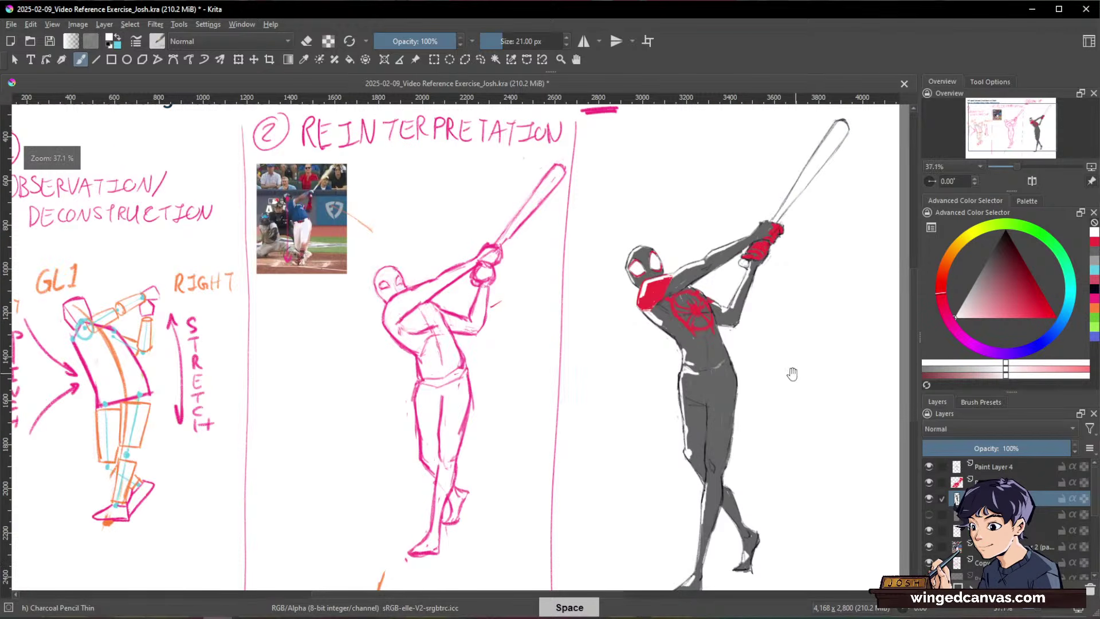
pyautogui.moveTo(691, 308); pyautogui.dragTo(716, 275)
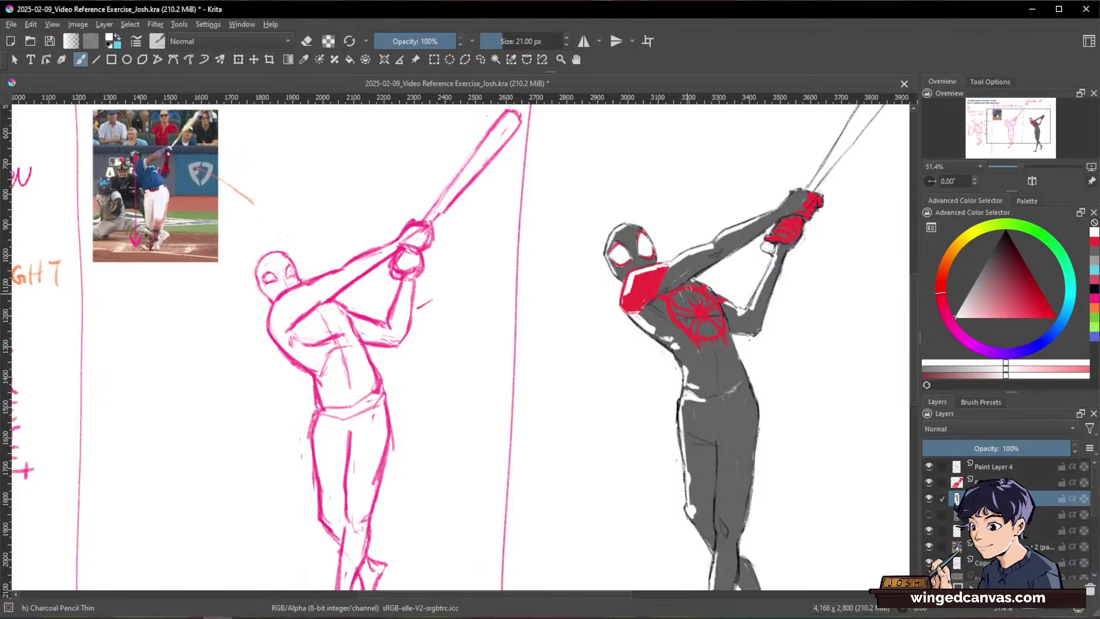
# Step: Sample the costume's red and, on the red details layer, paint red soles on both feet and up the raised heel
pyautogui.moveTo(801, 303); pyautogui.dragTo(779, 335)
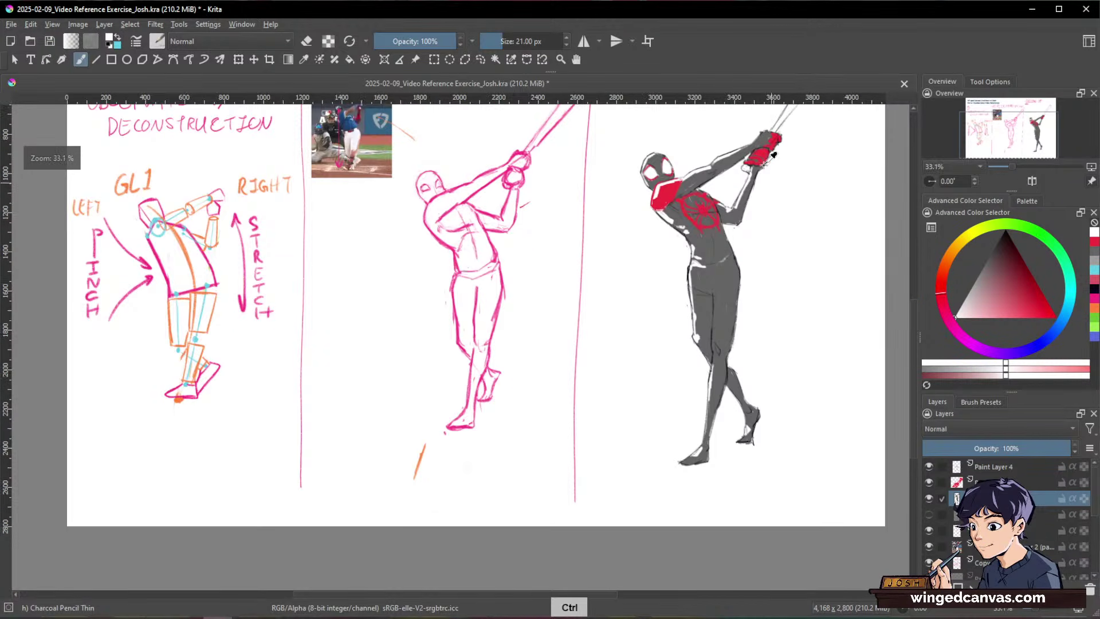
pyautogui.keyDown('ctrl'); pyautogui.click(664, 195); pyautogui.keyUp('ctrl')
pyautogui.click(1003, 483)
pyautogui.moveTo(716, 453); pyautogui.dragTo(722, 401)
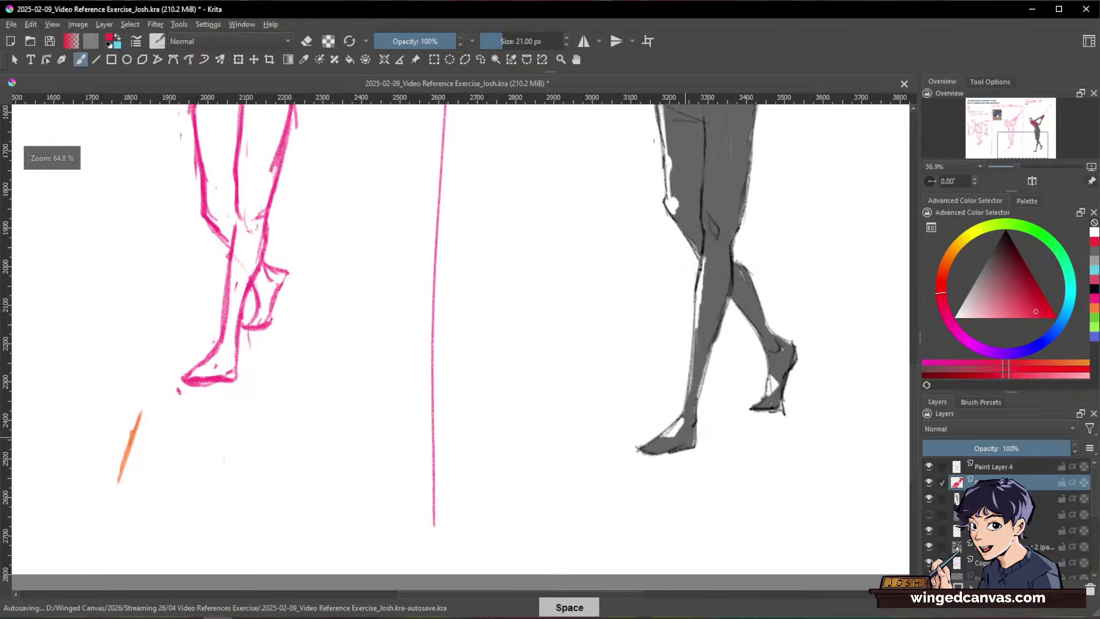
pyautogui.moveTo(637, 451); pyautogui.dragTo(658, 454)
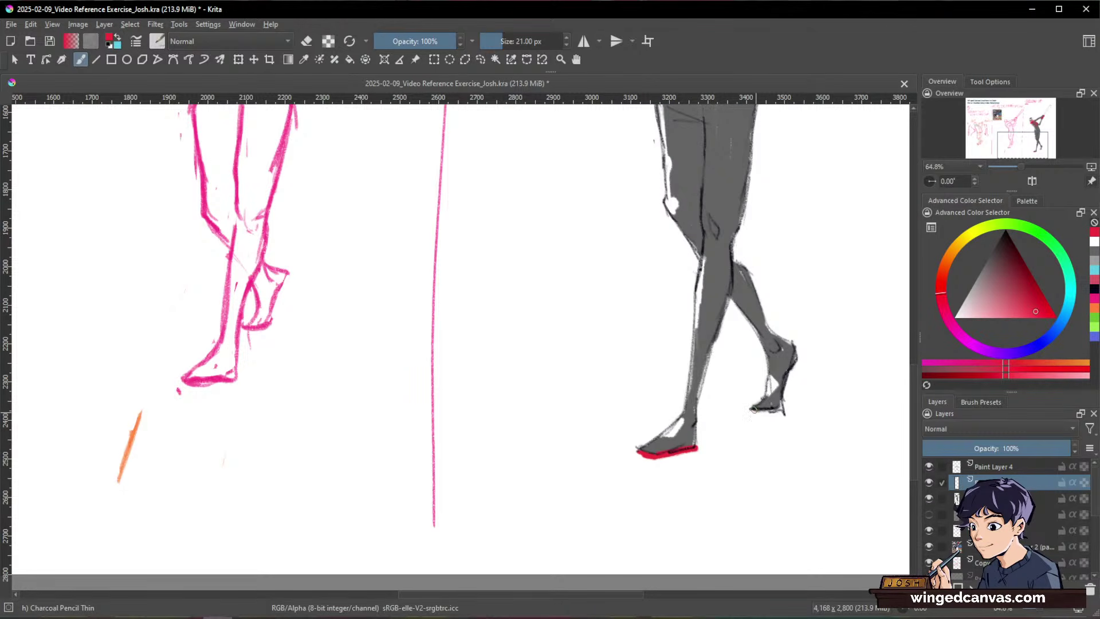
pyautogui.moveTo(752, 408)
pyautogui.mouseDown()
pyautogui.moveTo(784, 385)
pyautogui.moveTo(780, 410)
pyautogui.mouseUp()
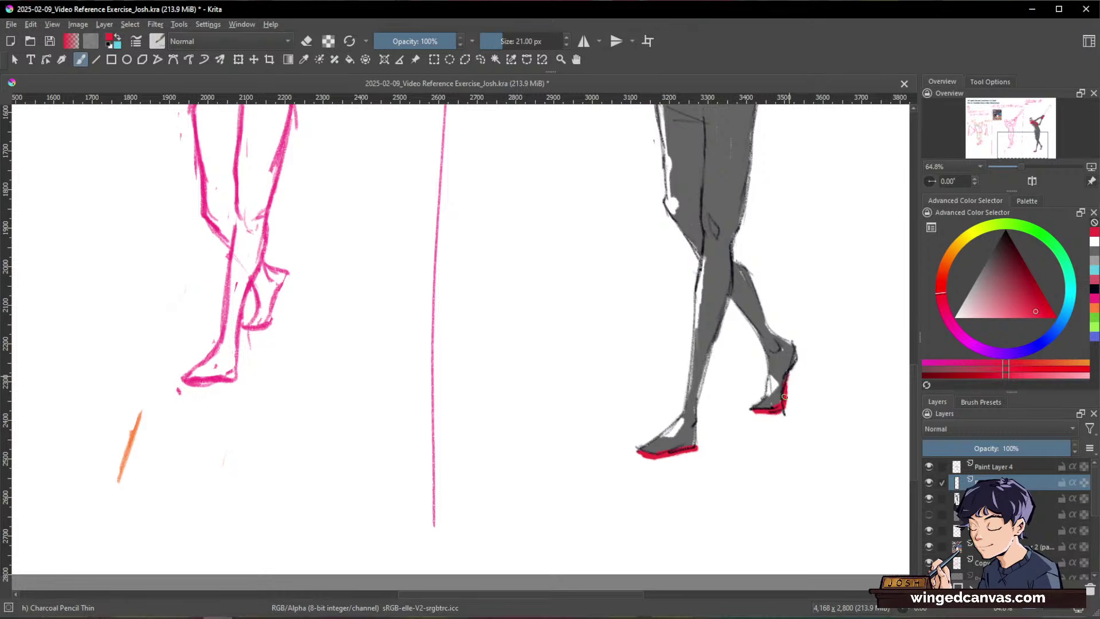
pyautogui.moveTo(791, 371); pyautogui.dragTo(796, 348)
# Step: Choose a light tan and block in first strokes along the barrel of the clean-up figure's bat
pyautogui.scroll(-6, 796, 357)
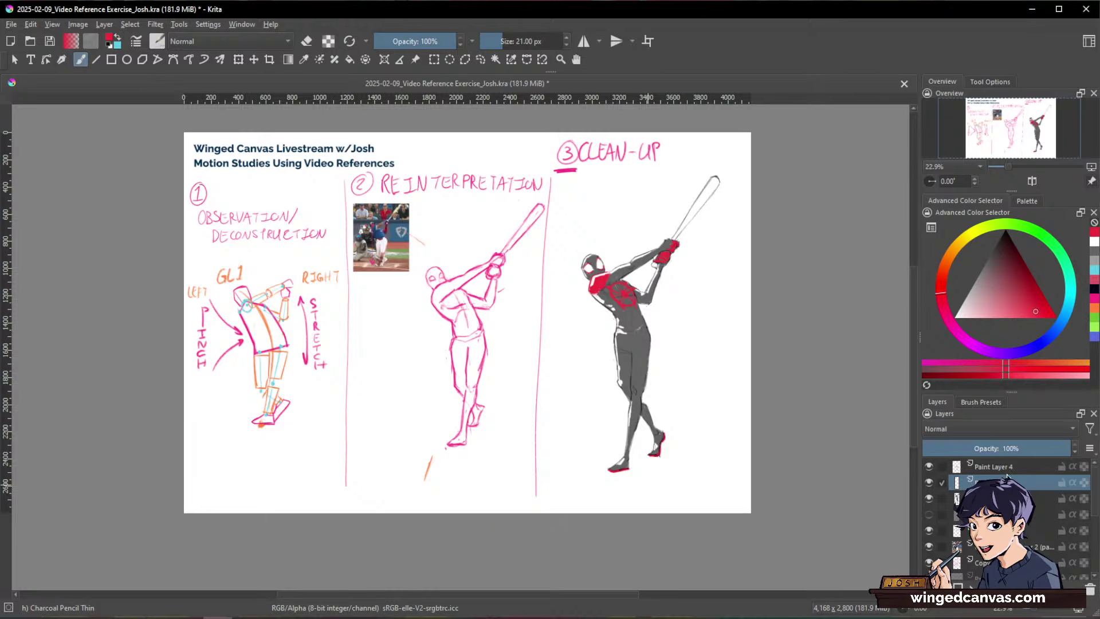
pyautogui.scroll(5, 713, 198)
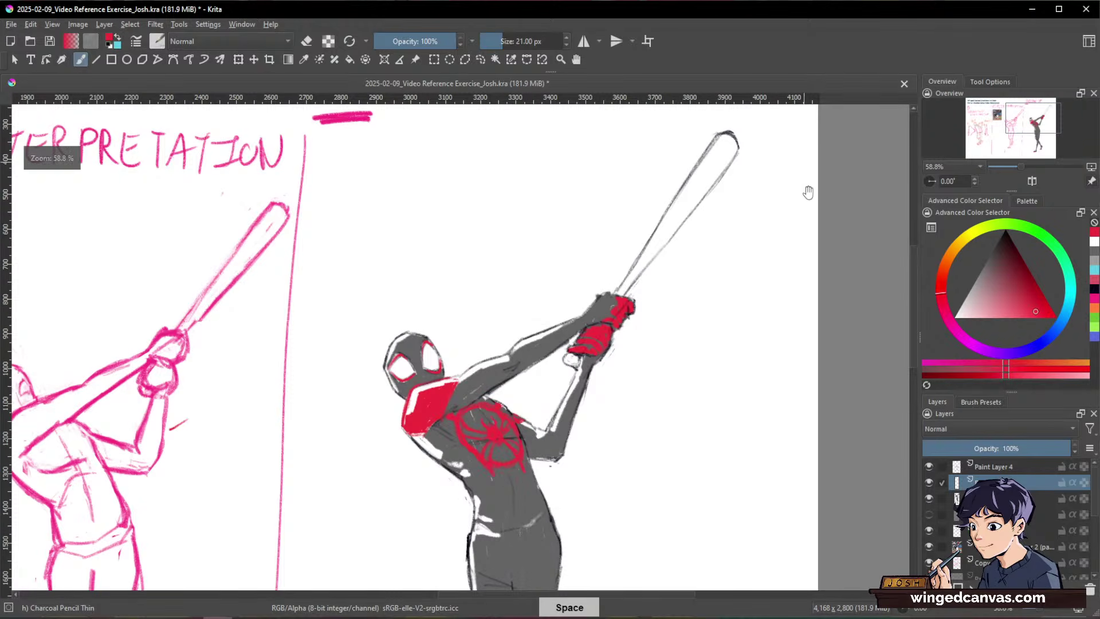
pyautogui.click(953, 244)
pyautogui.click(1001, 313)
pyautogui.click(994, 303)
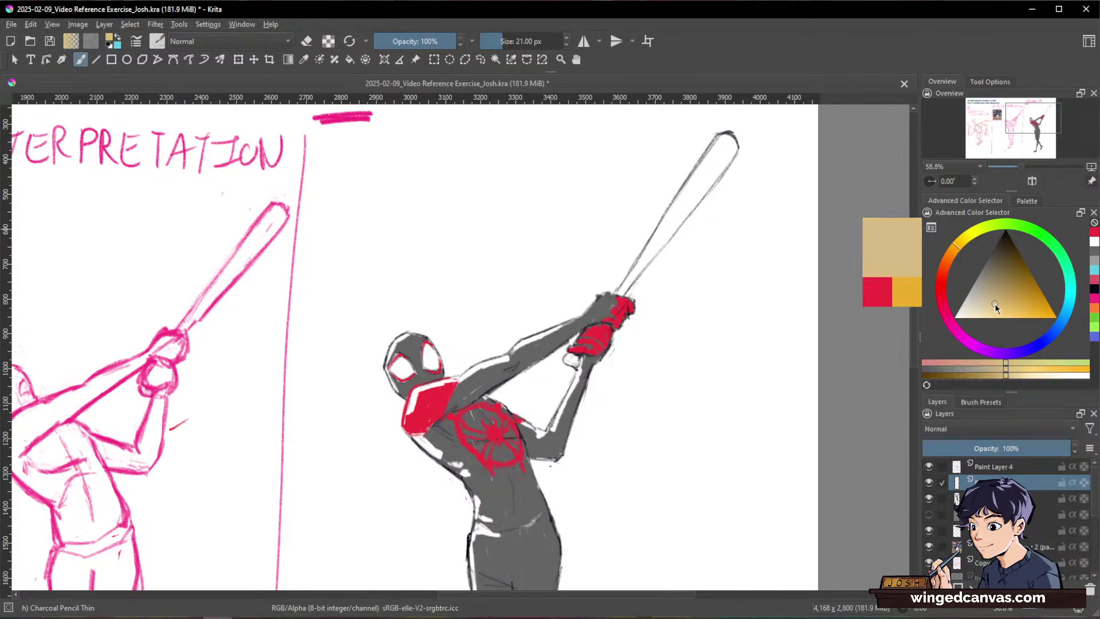
pyautogui.moveTo(723, 150); pyautogui.dragTo(652, 242)
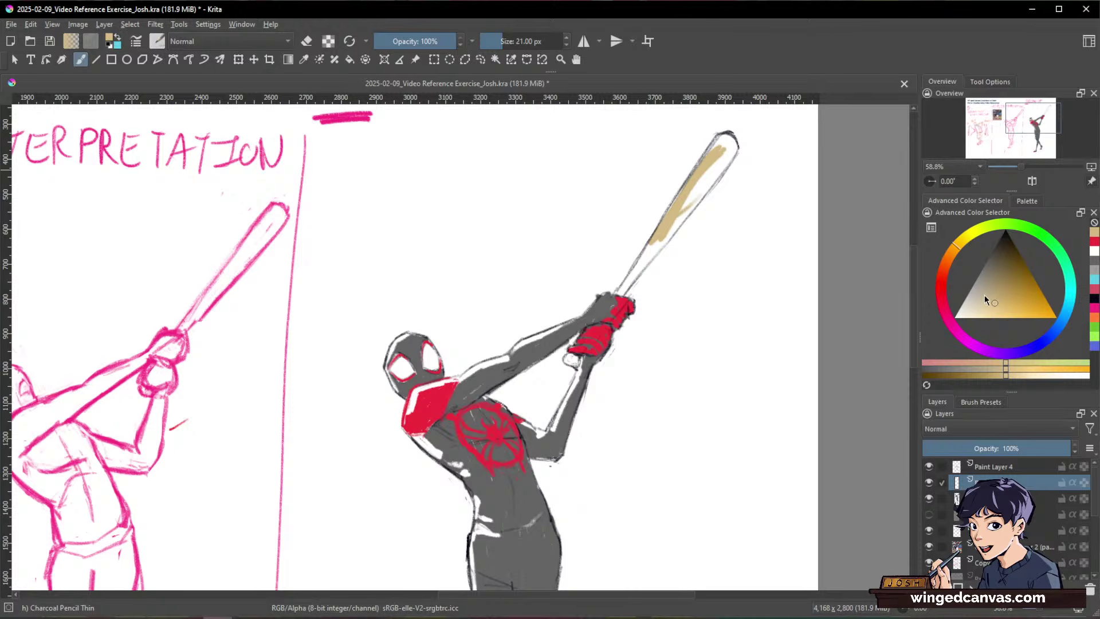
# Step: Shift the paint colour to a warmer light tan and fill the bat from its tip towards the hands
pyautogui.click(997, 298)
pyautogui.click(1001, 308)
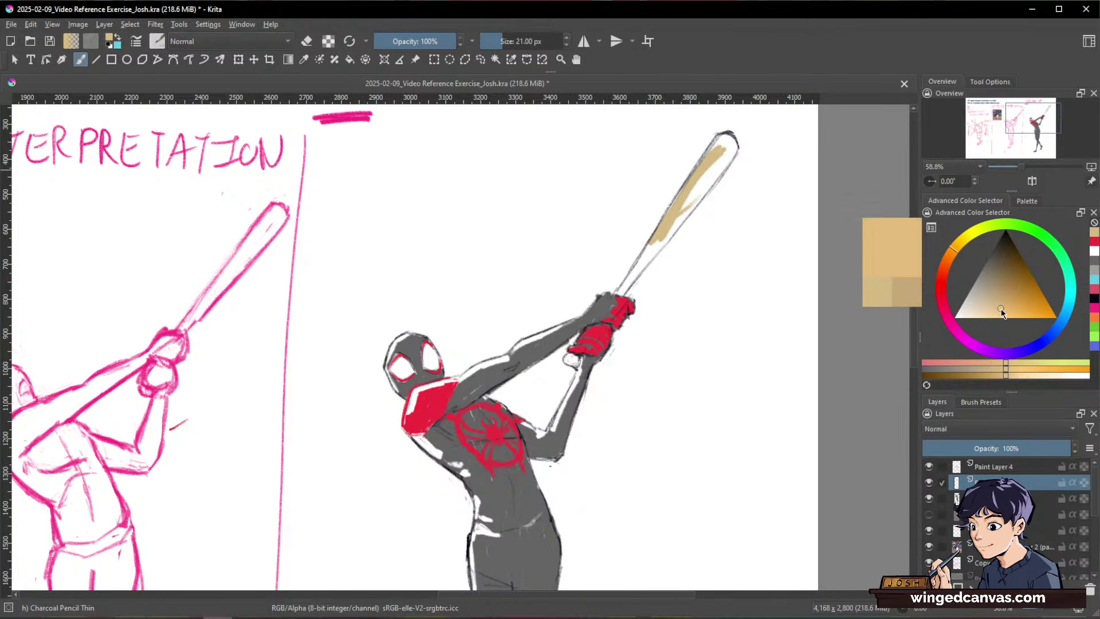
pyautogui.click(950, 259)
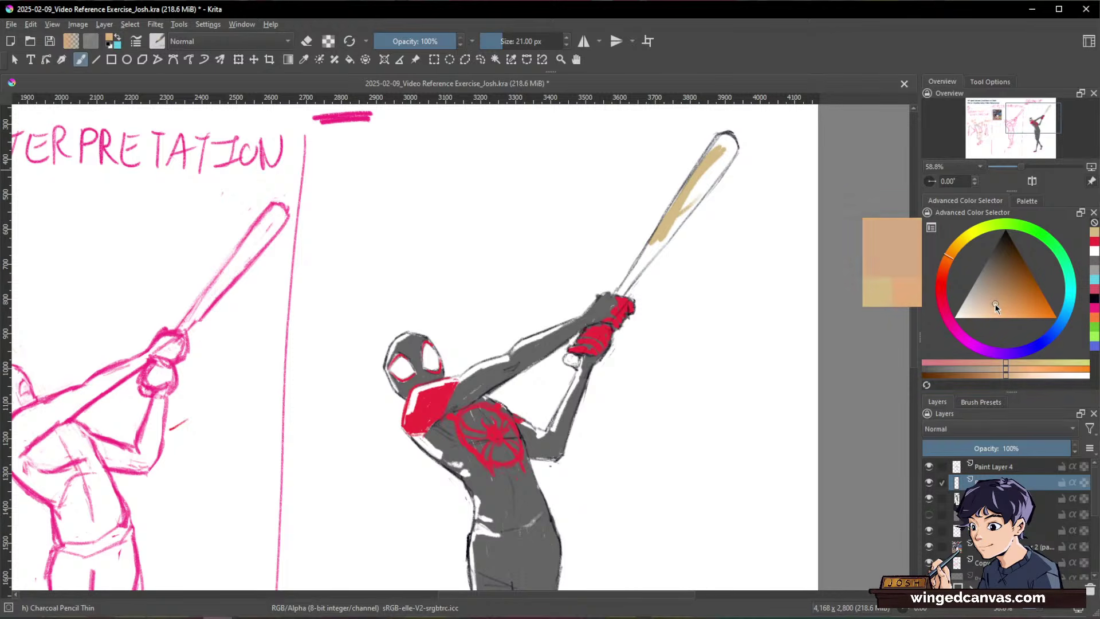
pyautogui.click(991, 309)
pyautogui.click(957, 249)
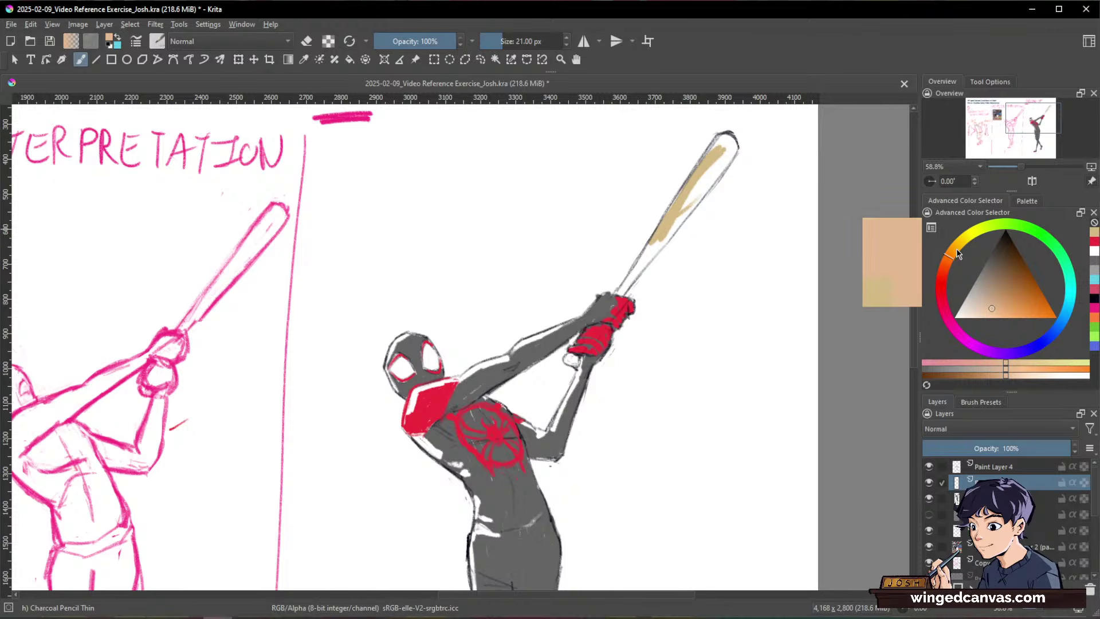
pyautogui.click(955, 249)
pyautogui.moveTo(702, 174)
pyautogui.mouseDown()
pyautogui.moveTo(682, 213)
pyautogui.moveTo(718, 141)
pyautogui.moveTo(730, 139)
pyautogui.moveTo(721, 176)
pyautogui.moveTo(686, 216)
pyautogui.moveTo(736, 154)
pyautogui.mouseUp()
pyautogui.moveTo(683, 219); pyautogui.dragTo(628, 282)
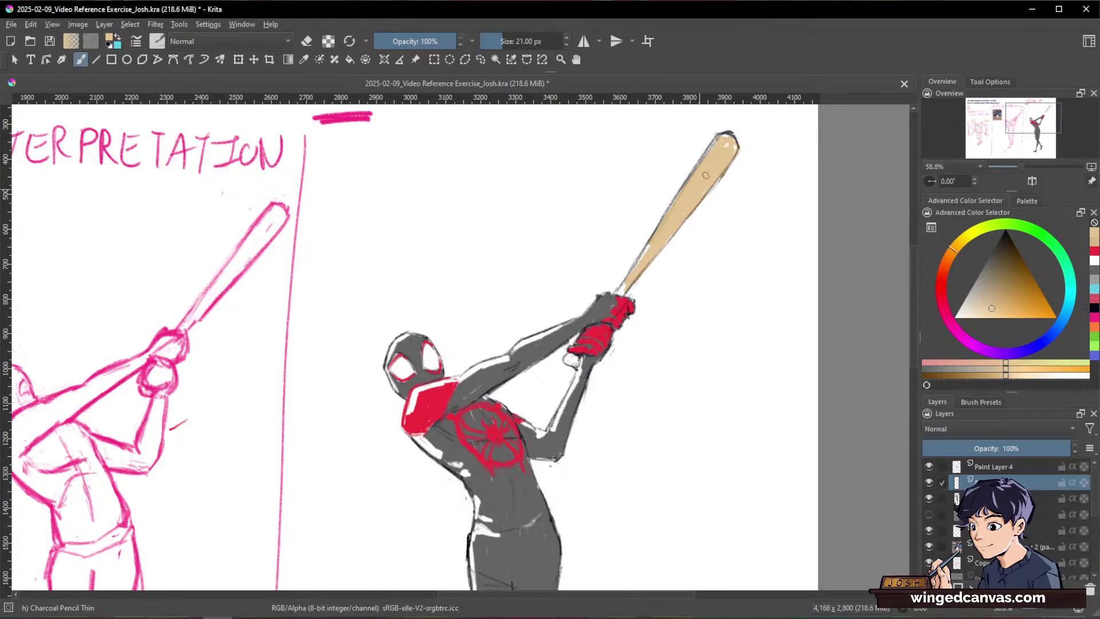
# Step: Clean up the tan along the bat's edges down to the grip, and paint the knob below the lower hand tan
pyautogui.press('e')
pyautogui.moveTo(719, 143); pyautogui.dragTo(617, 295)
pyautogui.press('e')
pyautogui.press('e')
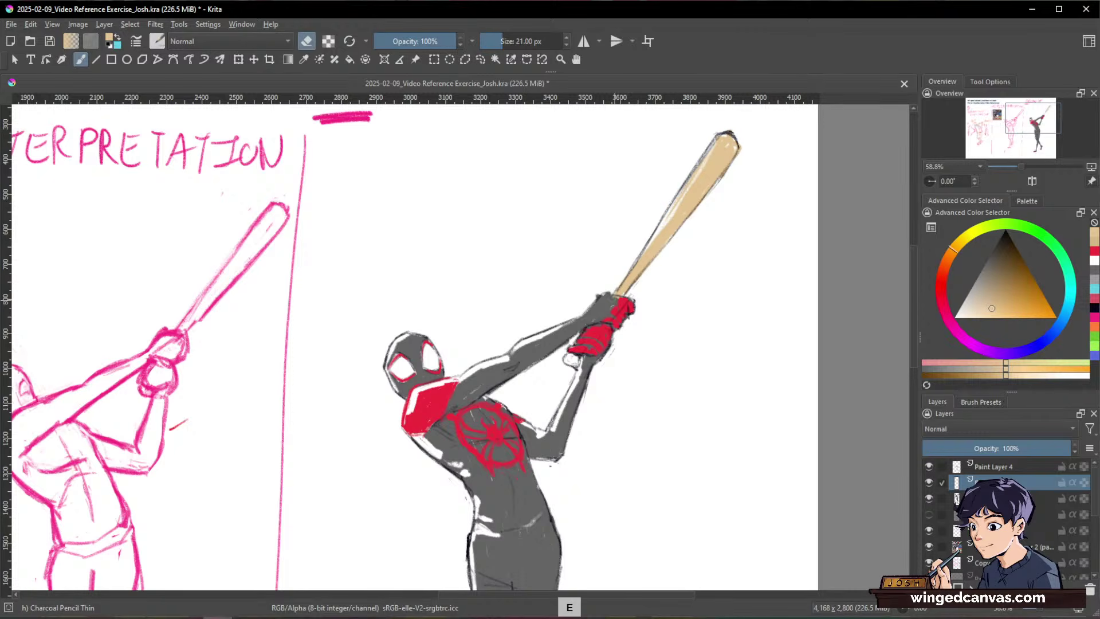
pyautogui.press('e')
pyautogui.click(571, 356)
pyautogui.press('e')
pyautogui.press('e')
pyautogui.moveTo(781, 335)
pyautogui.mouseDown()
pyautogui.moveTo(776, 460)
pyautogui.moveTo(785, 370)
pyautogui.mouseUp()
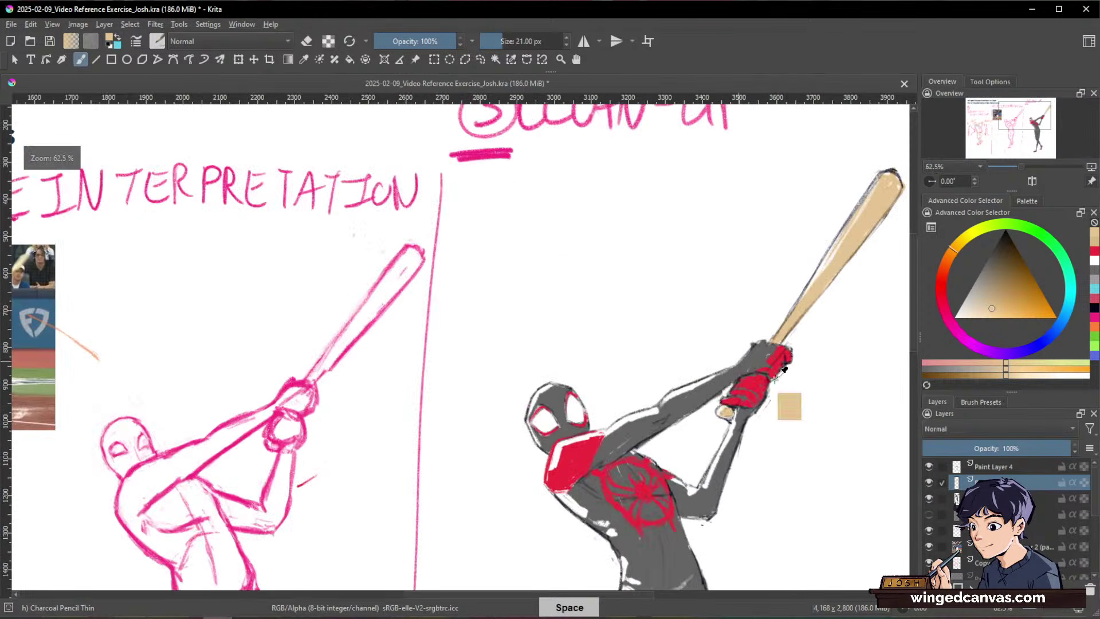
# Step: Mix a pale, slightly cool grey and shade the inside of both mask eyes with it
pyautogui.click(966, 302)
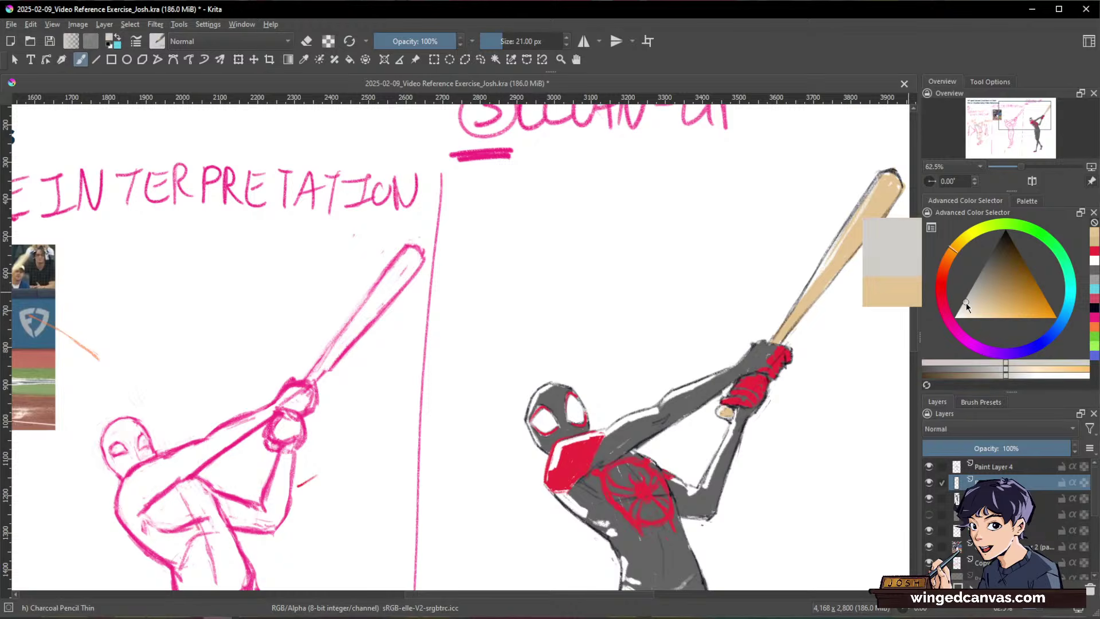
pyautogui.moveTo(965, 303); pyautogui.dragTo(961, 305)
pyautogui.moveTo(578, 375); pyautogui.dragTo(612, 310)
pyautogui.moveTo(564, 454)
pyautogui.mouseDown()
pyautogui.moveTo(567, 427)
pyautogui.moveTo(566, 456)
pyautogui.moveTo(575, 431)
pyautogui.mouseUp()
pyautogui.click(1068, 286)
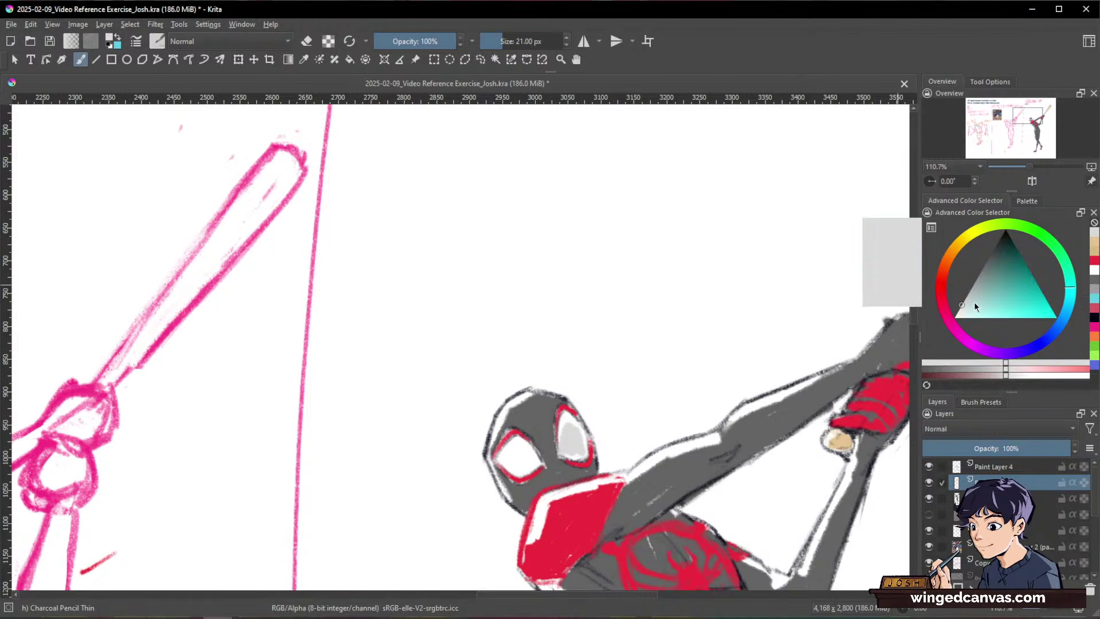
pyautogui.click(964, 307)
pyautogui.moveTo(567, 430)
pyautogui.mouseDown()
pyautogui.moveTo(581, 450)
pyautogui.moveTo(568, 456)
pyautogui.moveTo(582, 451)
pyautogui.moveTo(508, 467)
pyautogui.moveTo(531, 454)
pyautogui.mouseUp()
pyautogui.keyDown('ctrl'); pyautogui.moveTo(763, 330); pyautogui.dragTo(694, 276); pyautogui.keyUp('ctrl')
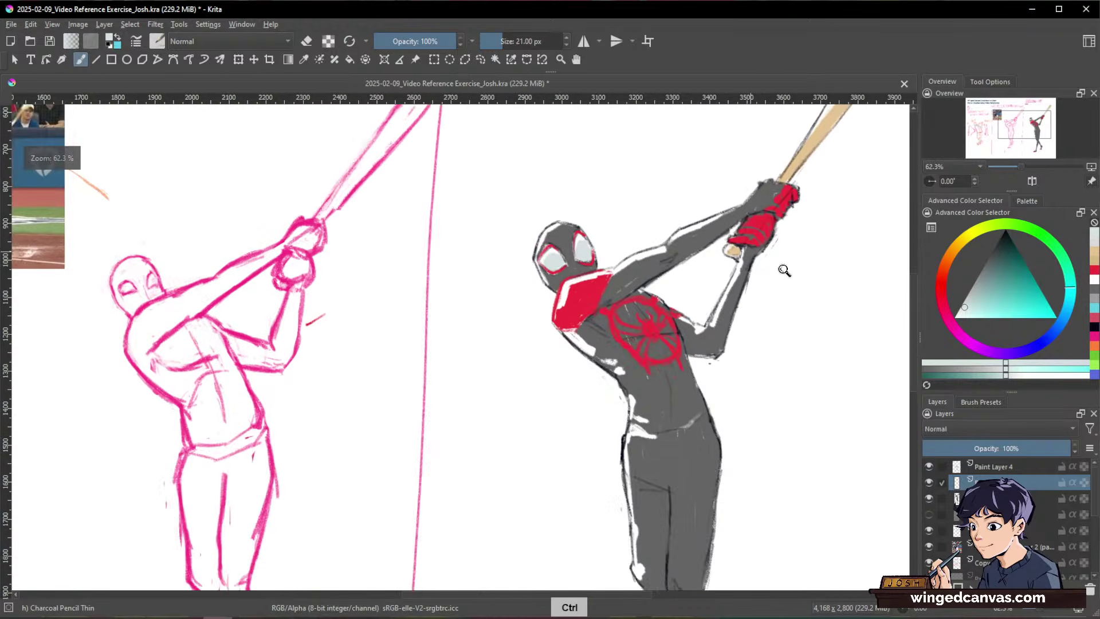
pyautogui.keyDown('ctrl'); pyautogui.moveTo(785, 270); pyautogui.dragTo(819, 457); pyautogui.keyUp('ctrl')
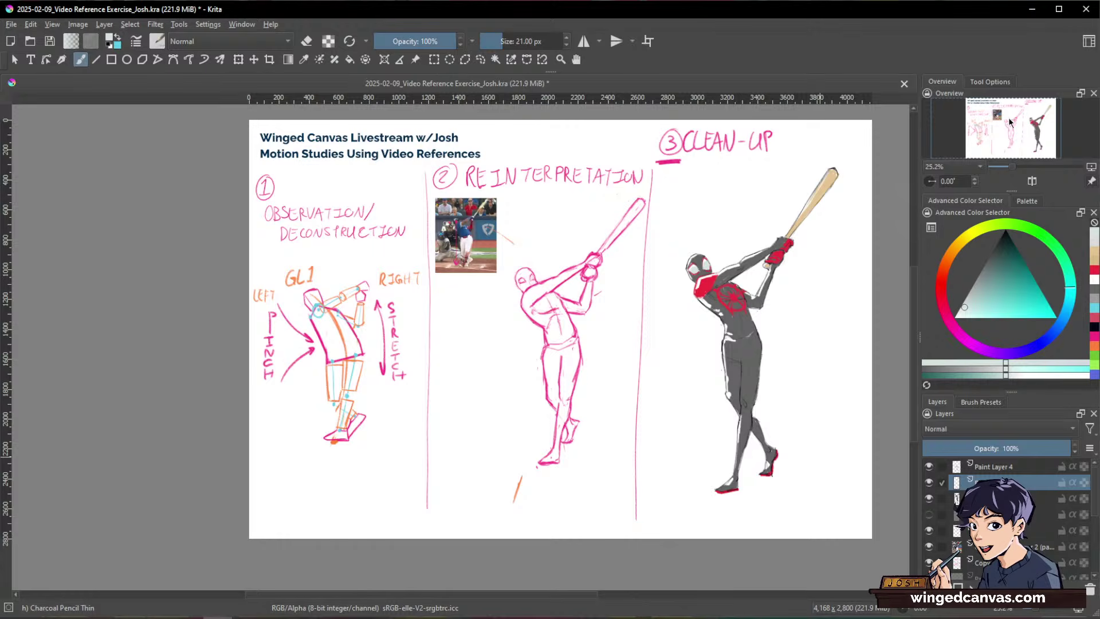
# Step: On Paint Layer 4, use near-black Color 40 and a 12.21 px brush to darken the outline around the red shoulder and down the torso
pyautogui.scroll(2, 757, 278)
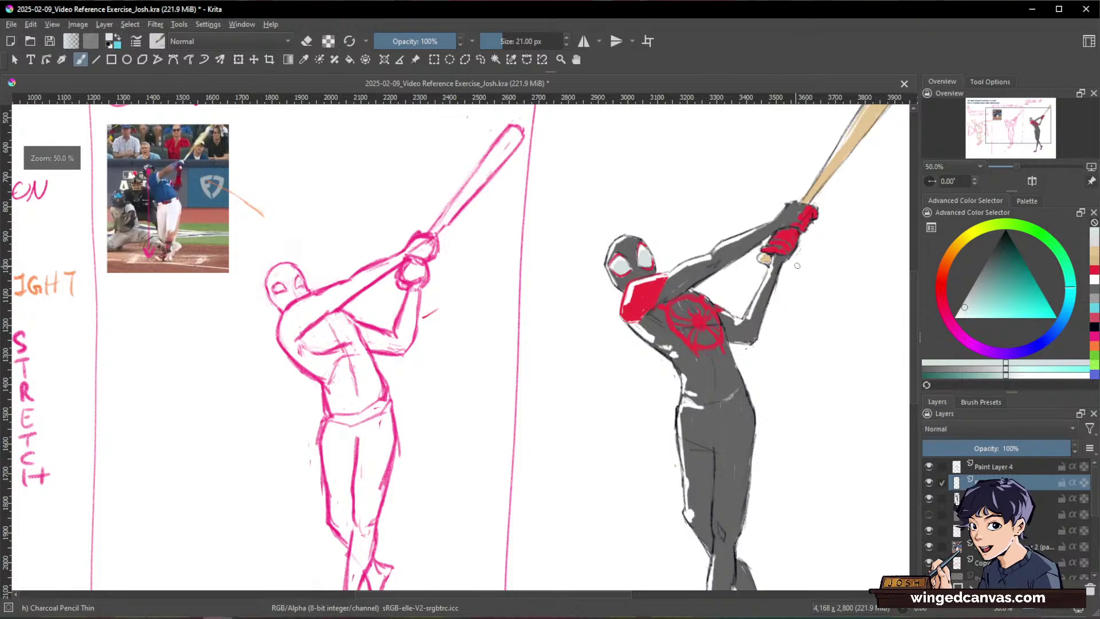
pyautogui.scroll(-1, 801, 265)
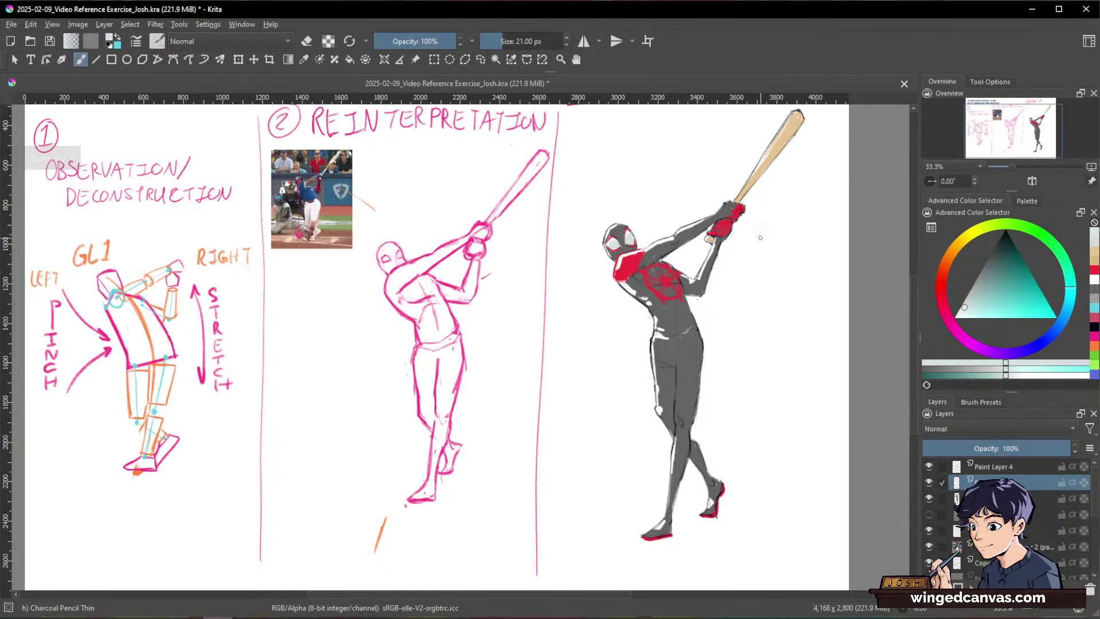
pyautogui.click(1006, 468)
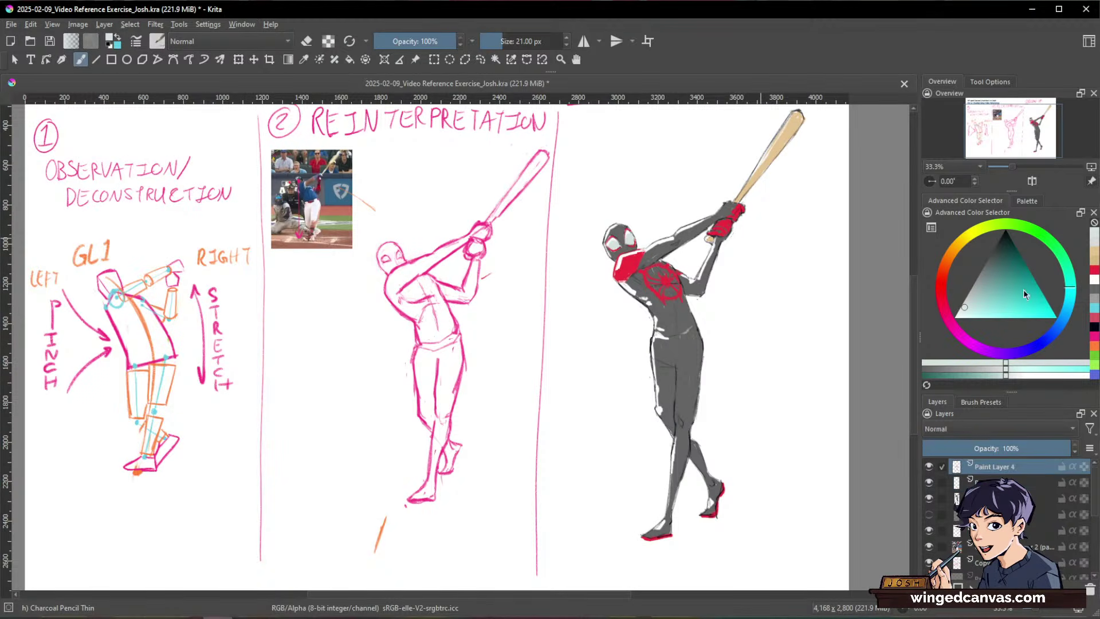
pyautogui.click(1094, 326)
pyautogui.click(1027, 200)
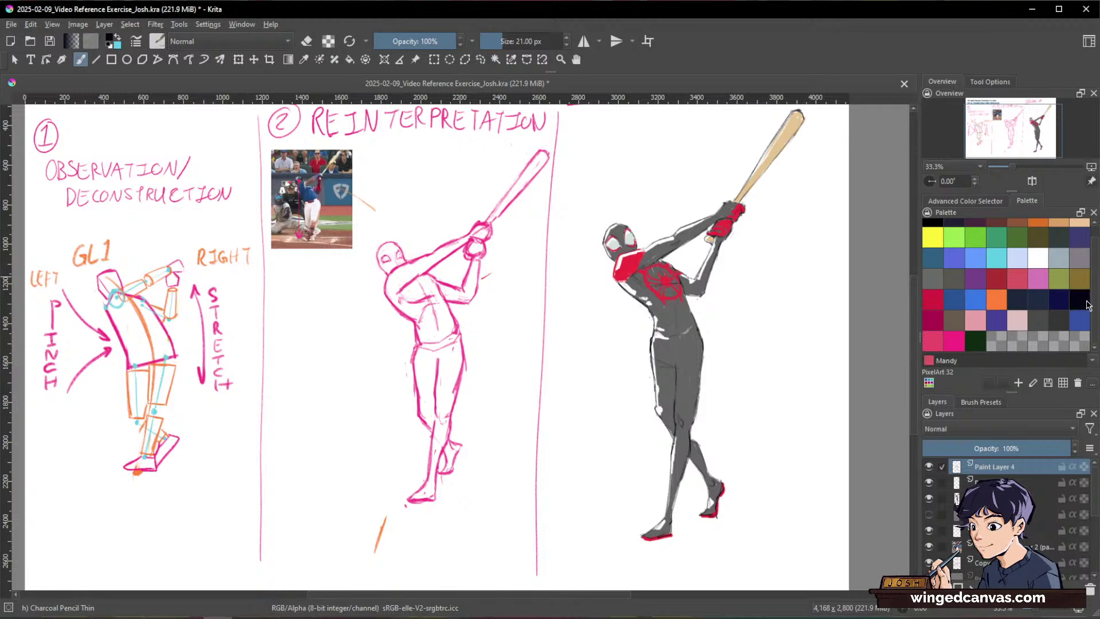
pyautogui.click(1081, 301)
pyautogui.click(980, 401)
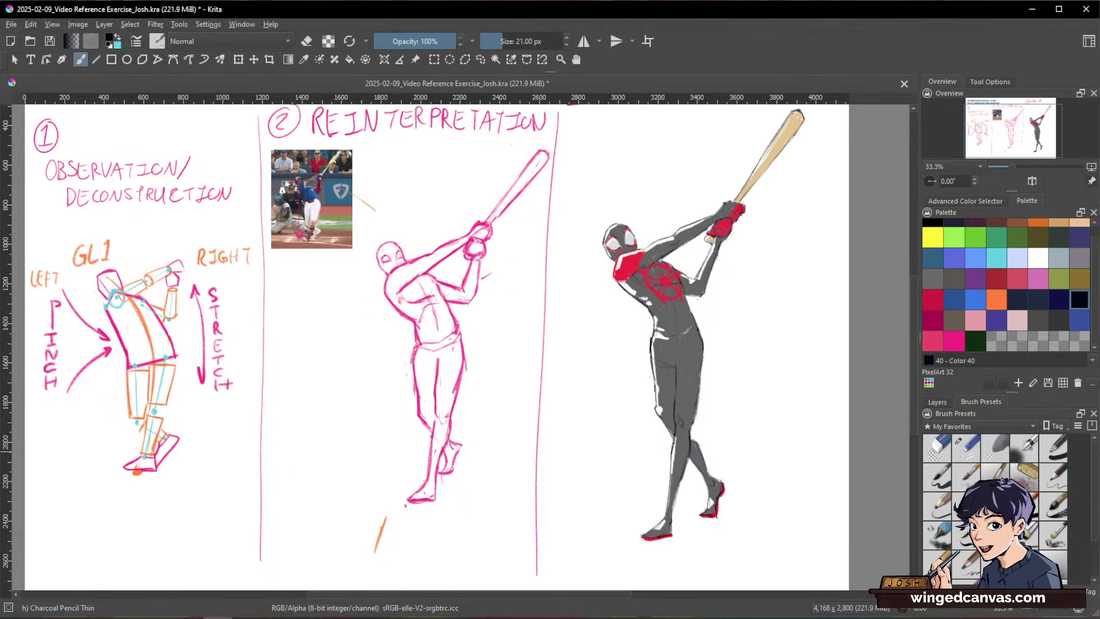
pyautogui.moveTo(503, 41); pyautogui.dragTo(497, 49)
pyautogui.scroll(5, 653, 309)
pyautogui.moveTo(630, 355)
pyautogui.mouseDown()
pyautogui.moveTo(657, 292)
pyautogui.moveTo(644, 276)
pyautogui.mouseUp()
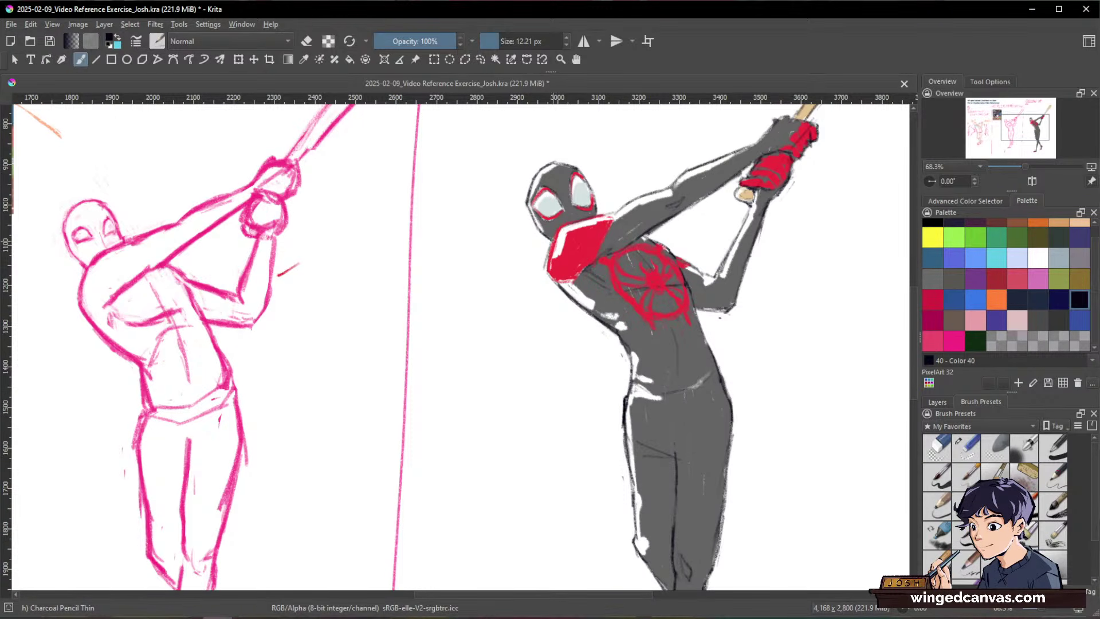
pyautogui.moveTo(547, 270)
pyautogui.mouseDown()
pyautogui.moveTo(544, 281)
pyautogui.moveTo(592, 314)
pyautogui.mouseUp()
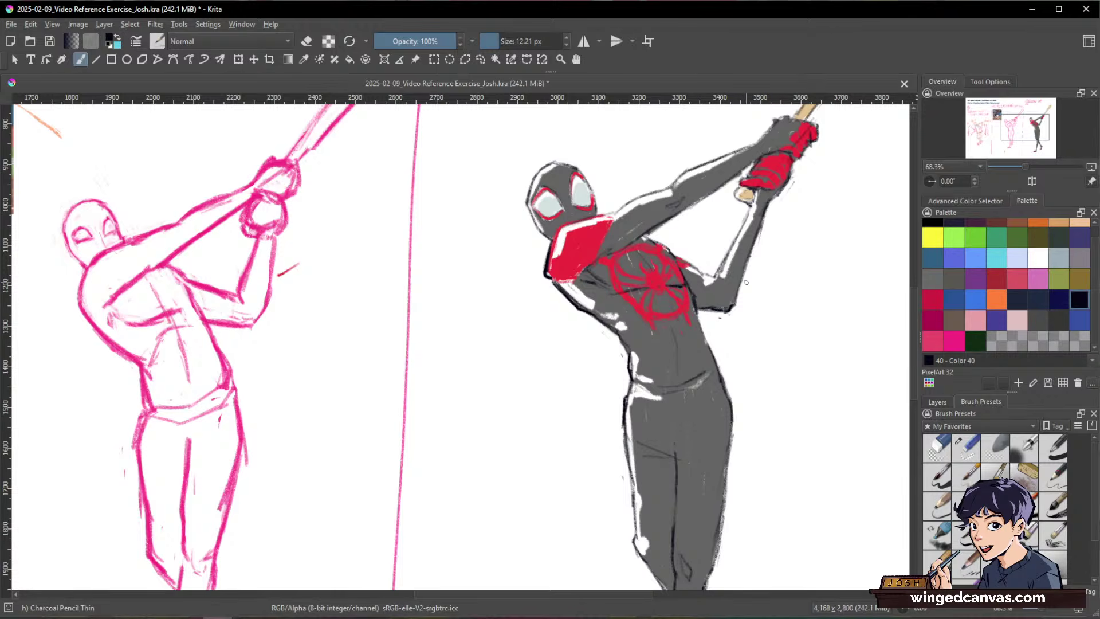
# Step: Darken the outlines of the bent arm, the upper gripping hand and the back of the head
pyautogui.moveTo(761, 224); pyautogui.dragTo(735, 308)
pyautogui.moveTo(750, 204); pyautogui.dragTo(724, 260)
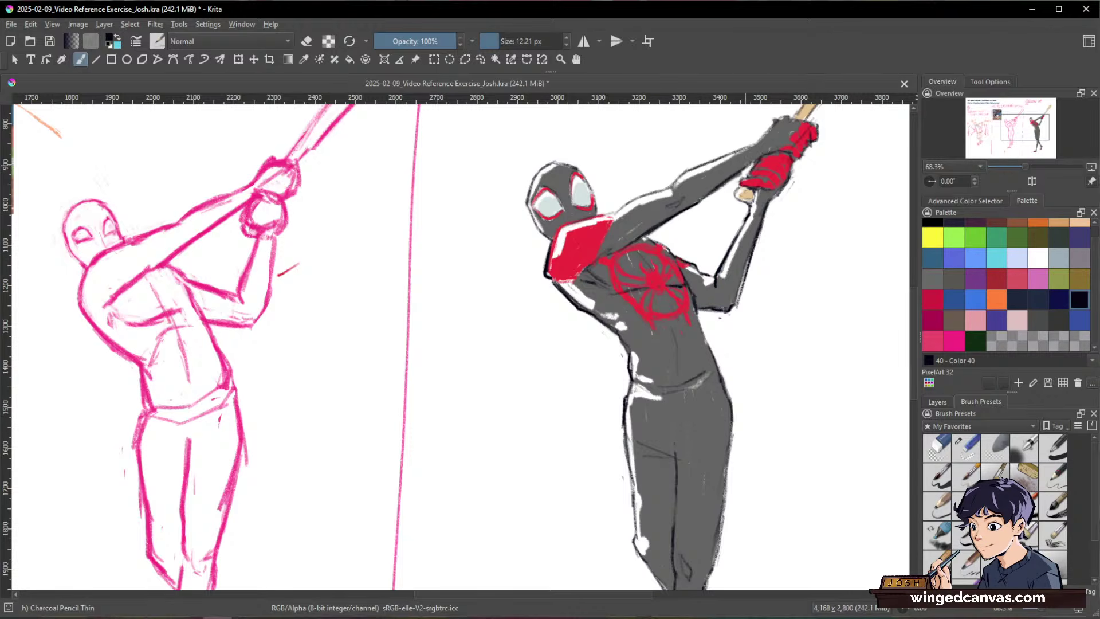
pyautogui.moveTo(652, 228); pyautogui.dragTo(588, 325)
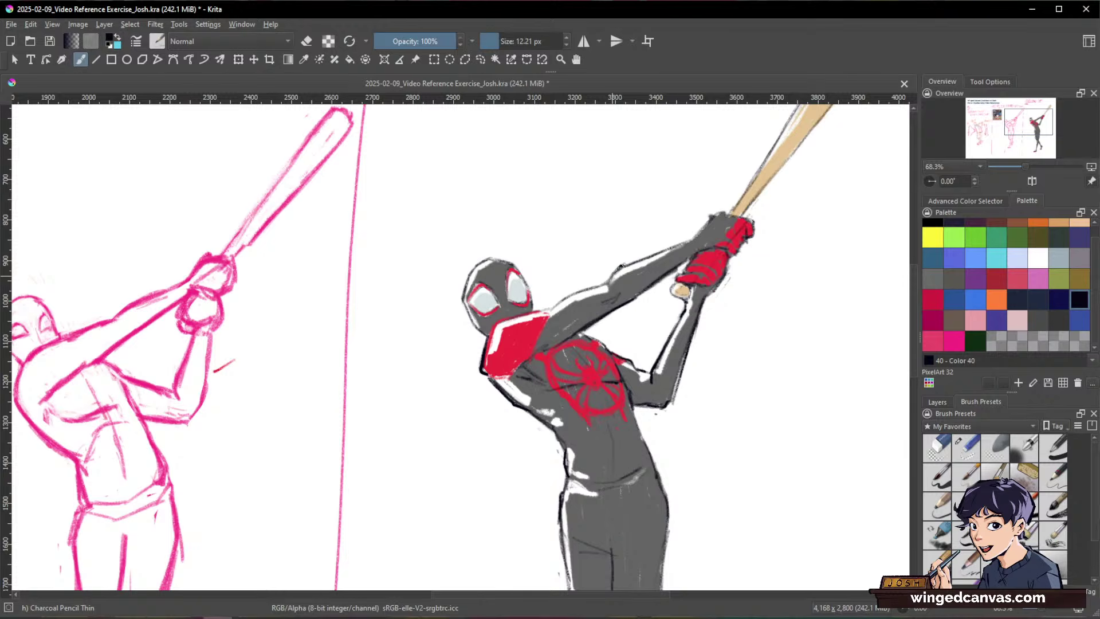
pyautogui.moveTo(715, 214); pyautogui.dragTo(745, 217)
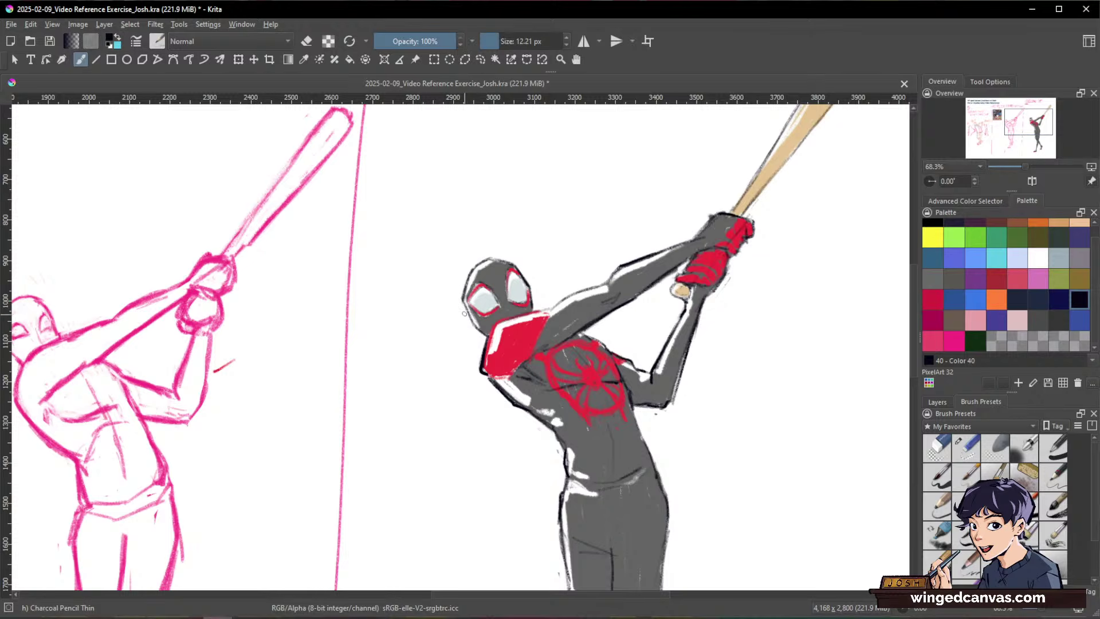
pyautogui.moveTo(466, 314); pyautogui.dragTo(483, 334)
# Step: Darken the outlines of the hips, both thighs and the near knee, and add crease lines at the crotch
pyautogui.moveTo(802, 287)
pyautogui.mouseDown()
pyautogui.moveTo(778, 425)
pyautogui.moveTo(681, 318)
pyautogui.mouseUp()
pyautogui.moveTo(687, 311); pyautogui.dragTo(704, 261)
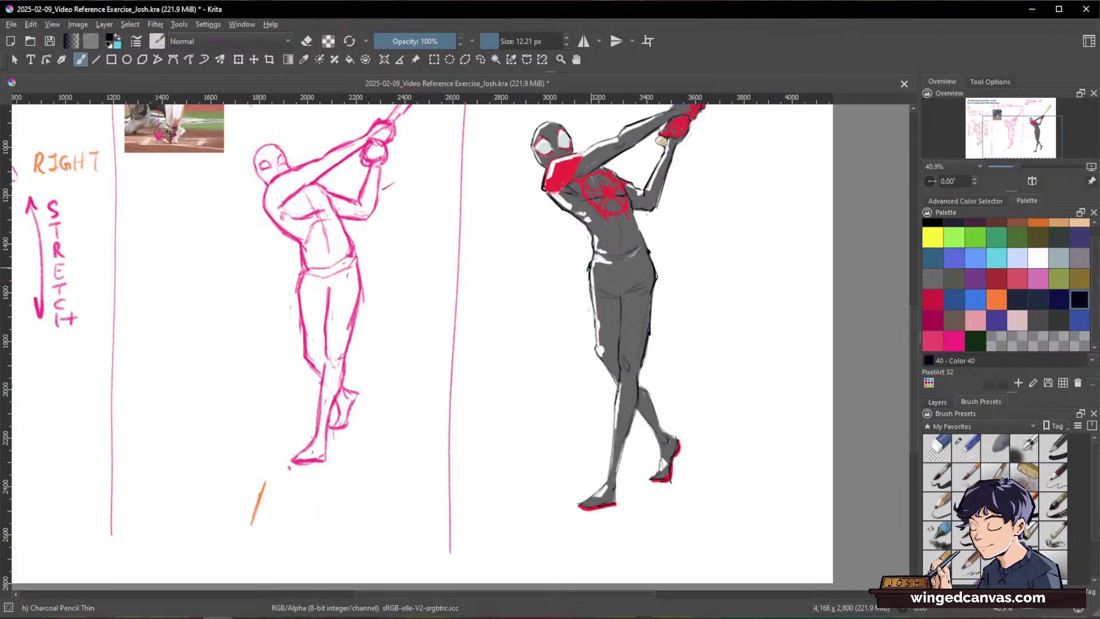
pyautogui.moveTo(590, 266); pyautogui.dragTo(589, 298)
pyautogui.press('e')
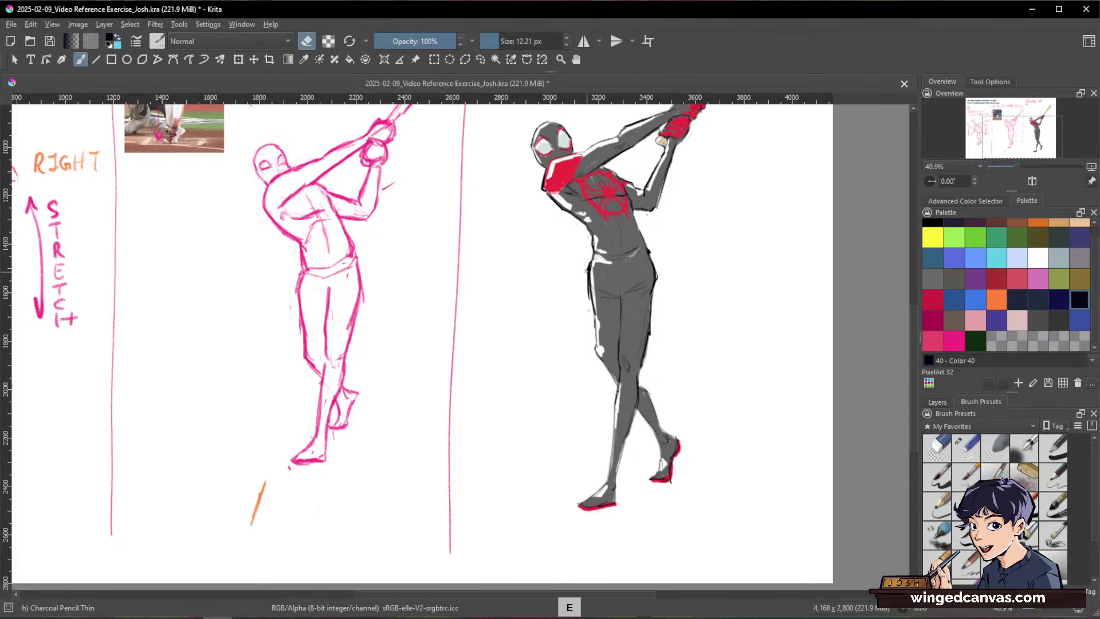
pyautogui.press('e')
pyautogui.moveTo(589, 289); pyautogui.dragTo(593, 311)
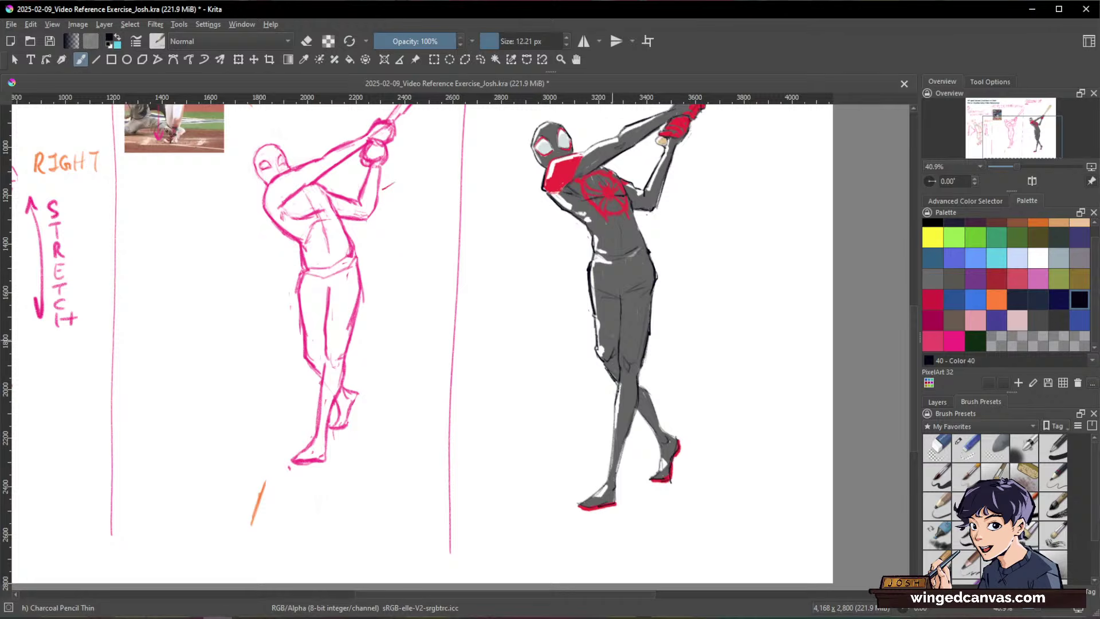
pyautogui.moveTo(675, 344); pyautogui.dragTo(681, 321)
pyautogui.moveTo(611, 269)
pyautogui.mouseDown()
pyautogui.moveTo(613, 325)
pyautogui.moveTo(622, 264)
pyautogui.mouseUp()
# Step: Darken the contours of the front shin, both feet and the back lower leg, and check the drawing mirrored
pyautogui.moveTo(621, 335); pyautogui.dragTo(610, 442)
pyautogui.moveTo(612, 394); pyautogui.dragTo(609, 446)
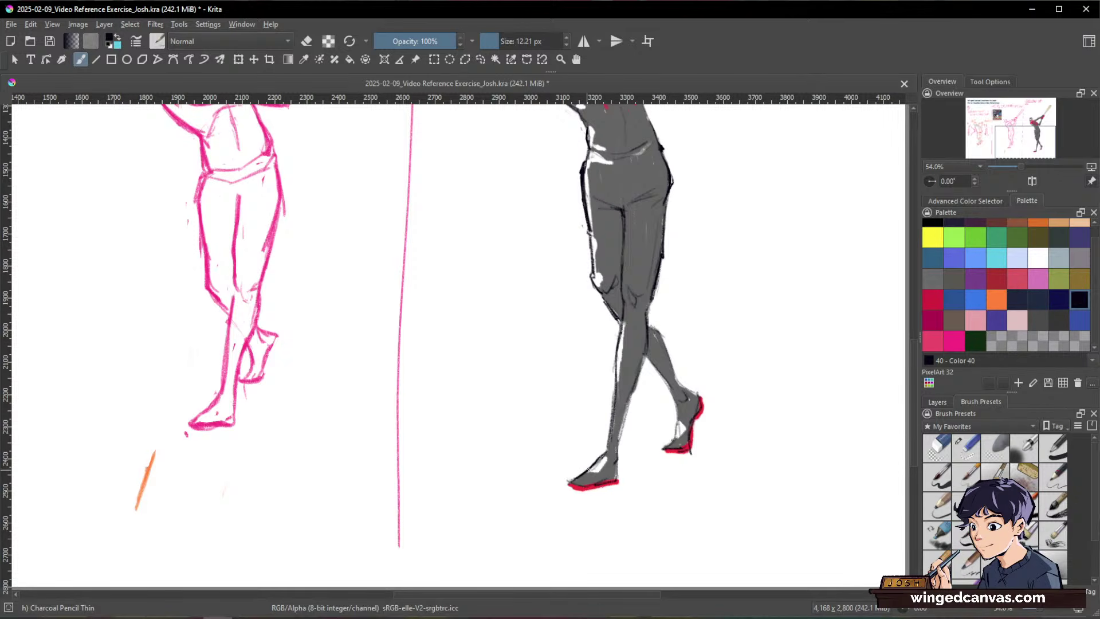
pyautogui.moveTo(675, 421); pyautogui.dragTo(660, 450)
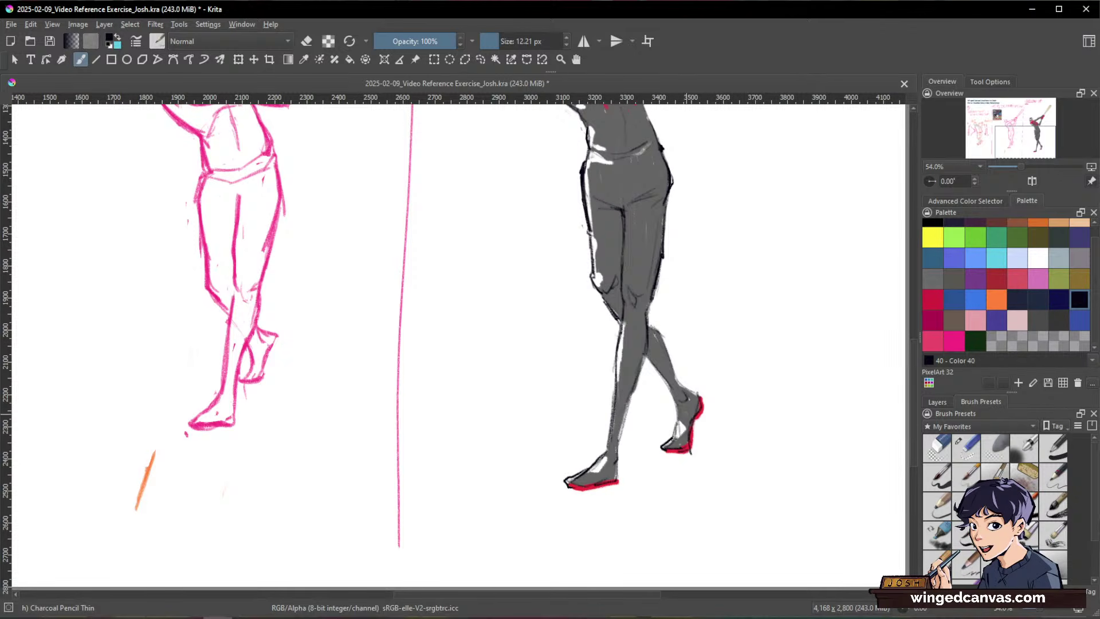
pyautogui.moveTo(671, 389); pyautogui.dragTo(679, 408)
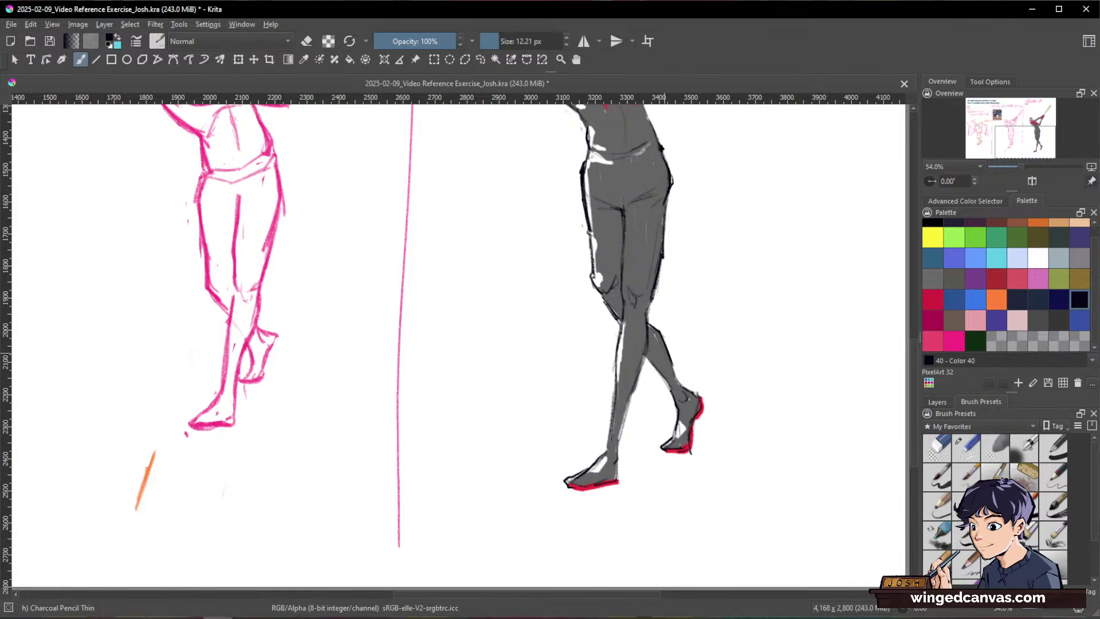
pyautogui.press('space')
pyautogui.press('m')
pyautogui.press('m')
pyautogui.click(938, 401)
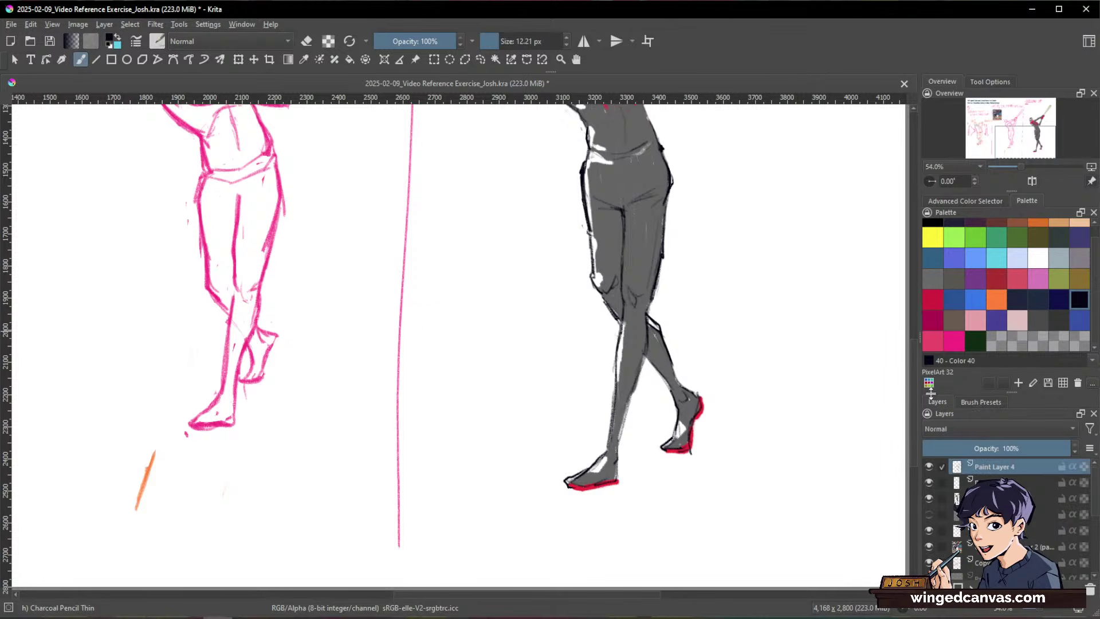
# Step: Make the third layer from the top active and review the whole sheet, from the clean-up figure back to the deconstruction figure
pyautogui.press('e')
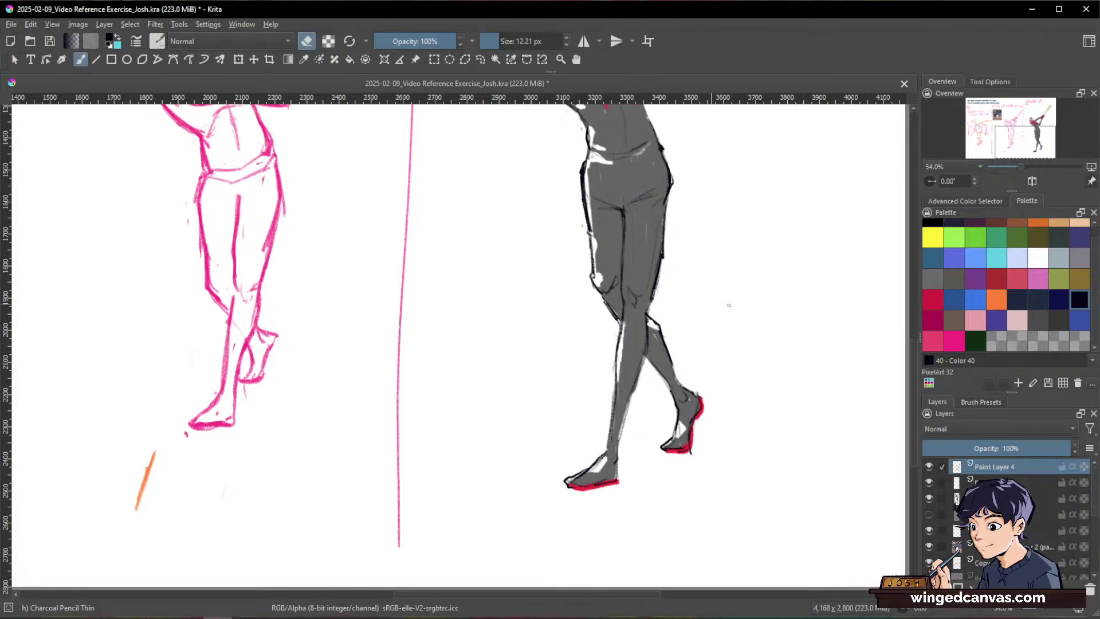
pyautogui.click(1008, 498)
pyautogui.press('e')
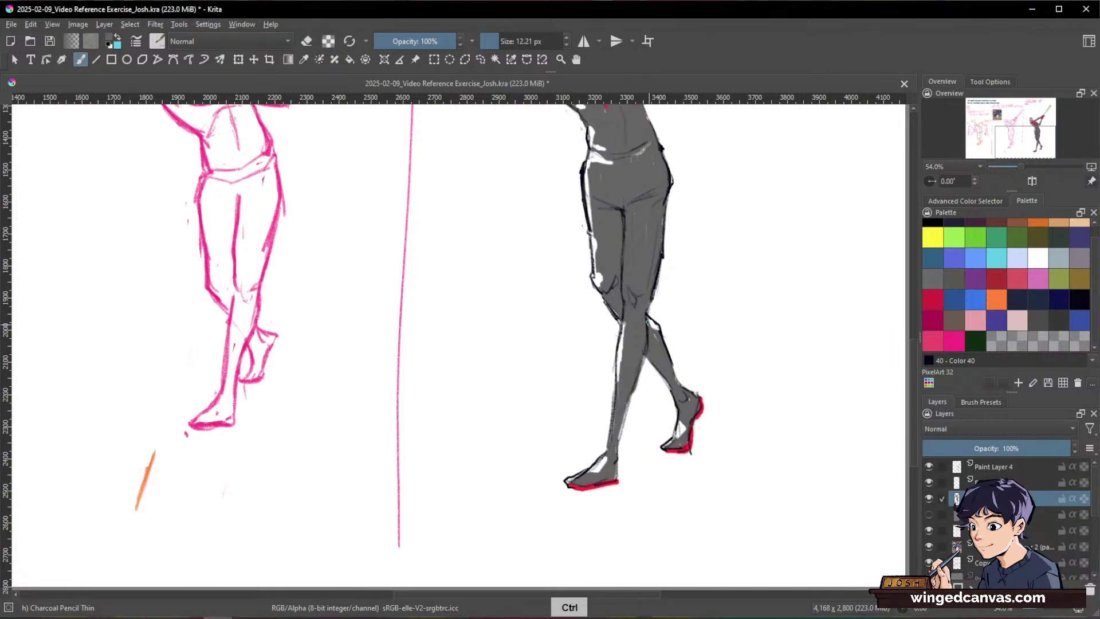
pyautogui.moveTo(782, 305); pyautogui.dragTo(751, 359)
pyautogui.moveTo(721, 469); pyautogui.dragTo(703, 485)
pyautogui.moveTo(725, 410); pyautogui.dragTo(769, 378)
pyautogui.moveTo(794, 433); pyautogui.dragTo(822, 461)
pyautogui.press('space')
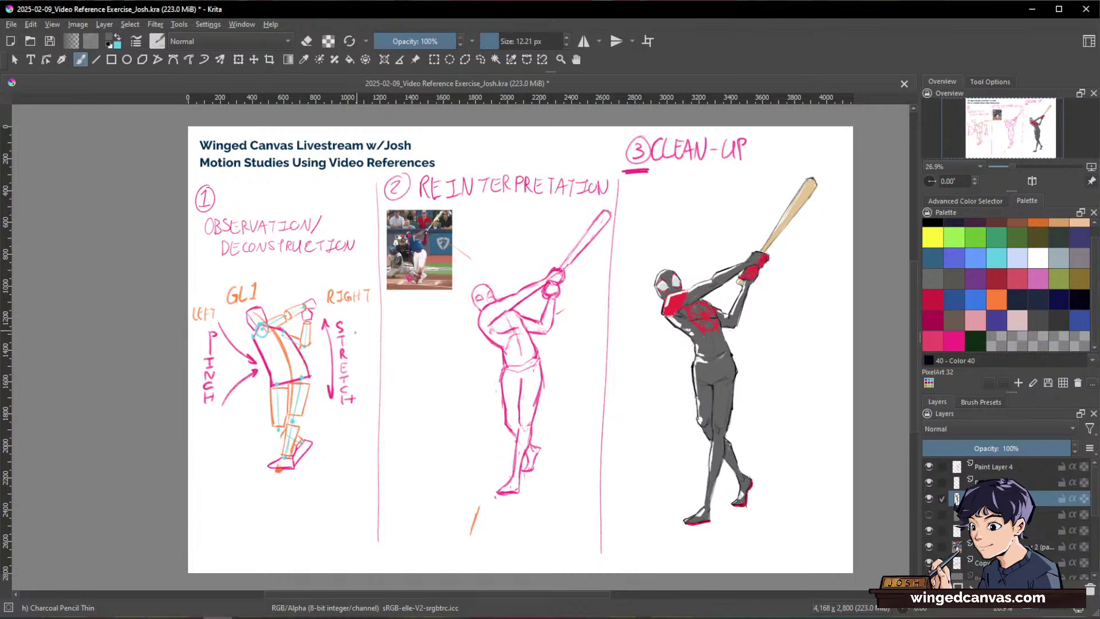
pyautogui.scroll(1, 359, 335)
pyautogui.moveTo(553, 346); pyautogui.dragTo(458, 346)
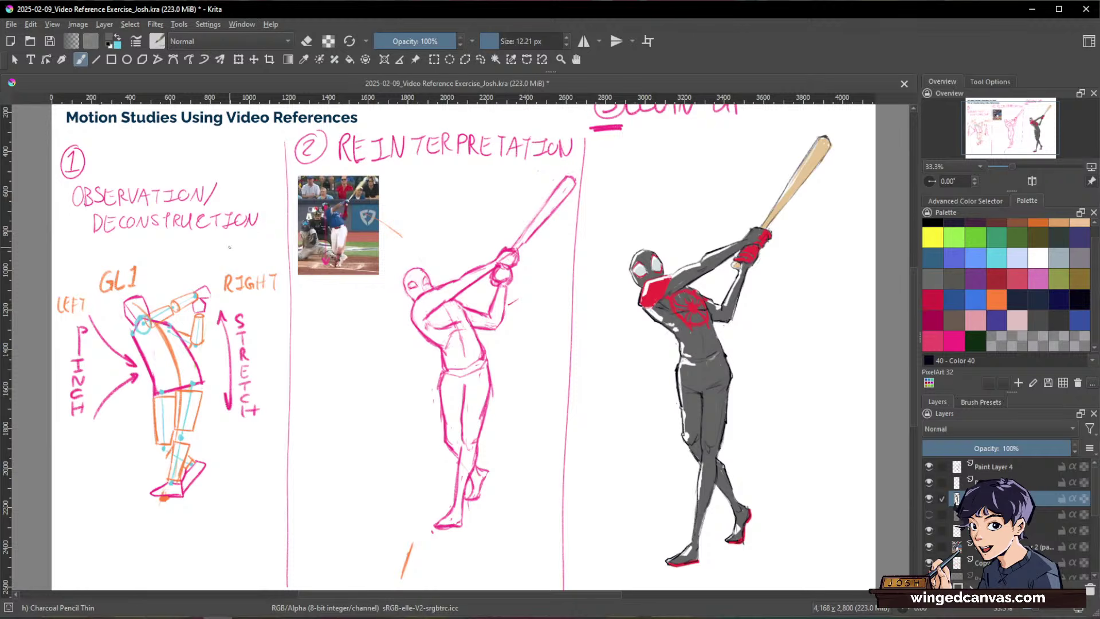
pyautogui.scroll(1, 161, 309)
pyautogui.moveTo(199, 310); pyautogui.dragTo(396, 264)
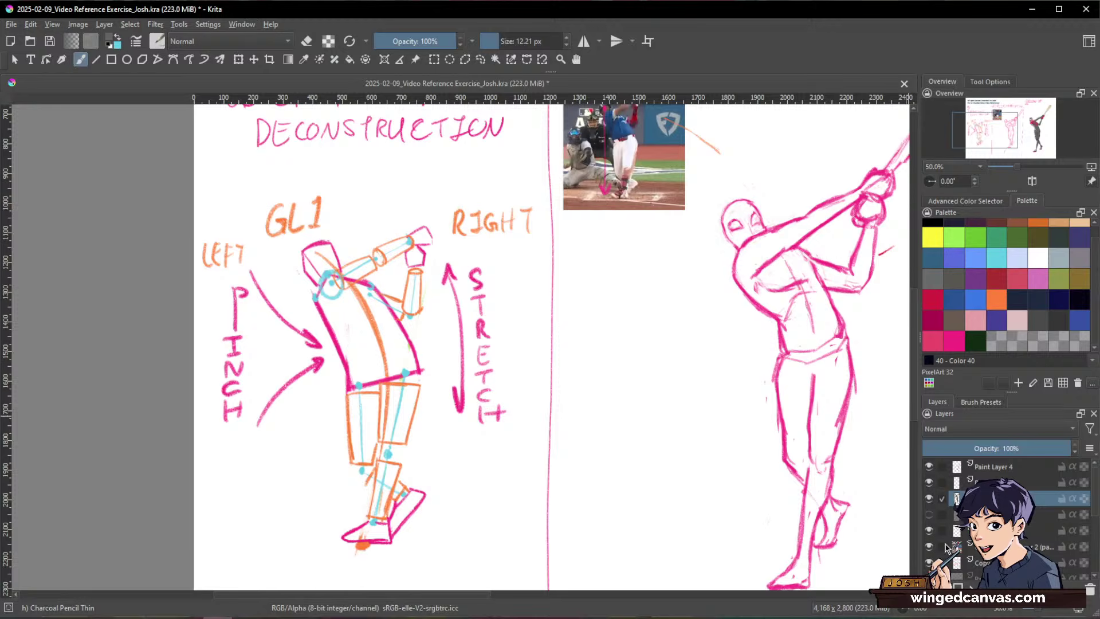
# Step: Show the faint batter reference photo, duplicate its layer and hide the original
pyautogui.scroll(-1, 932, 550)
pyautogui.scroll(-1, 930, 553)
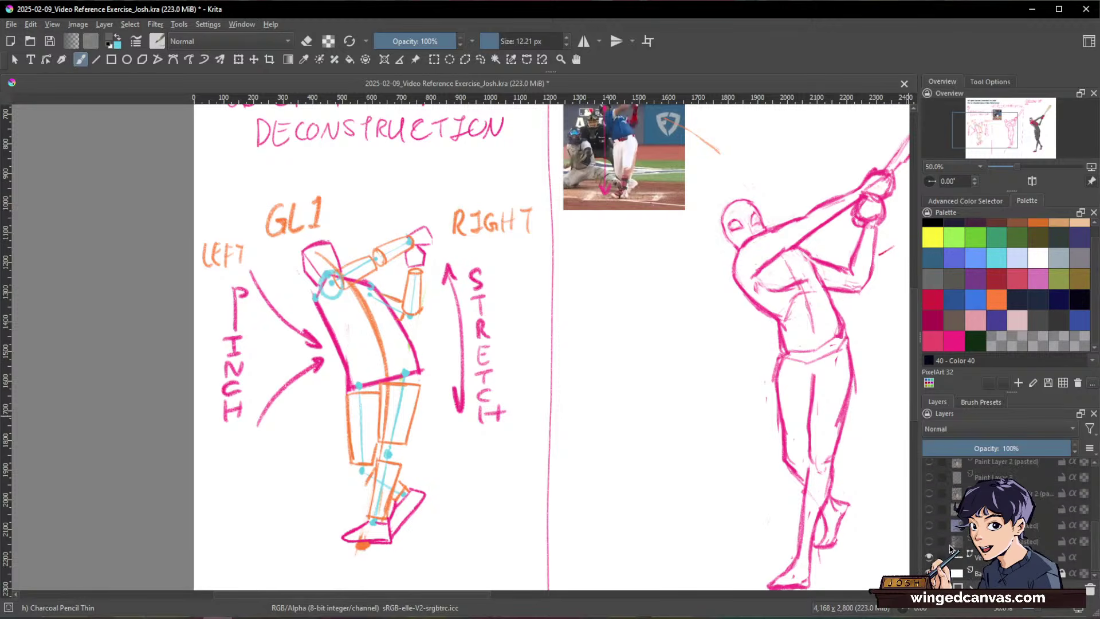
pyautogui.click(929, 493)
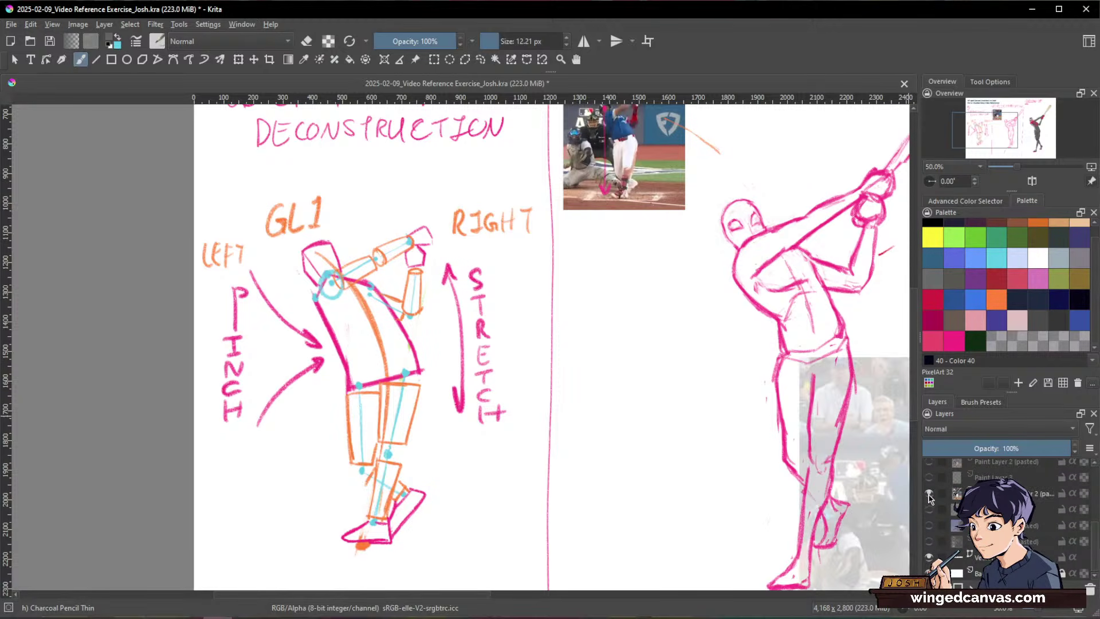
pyautogui.click(974, 493)
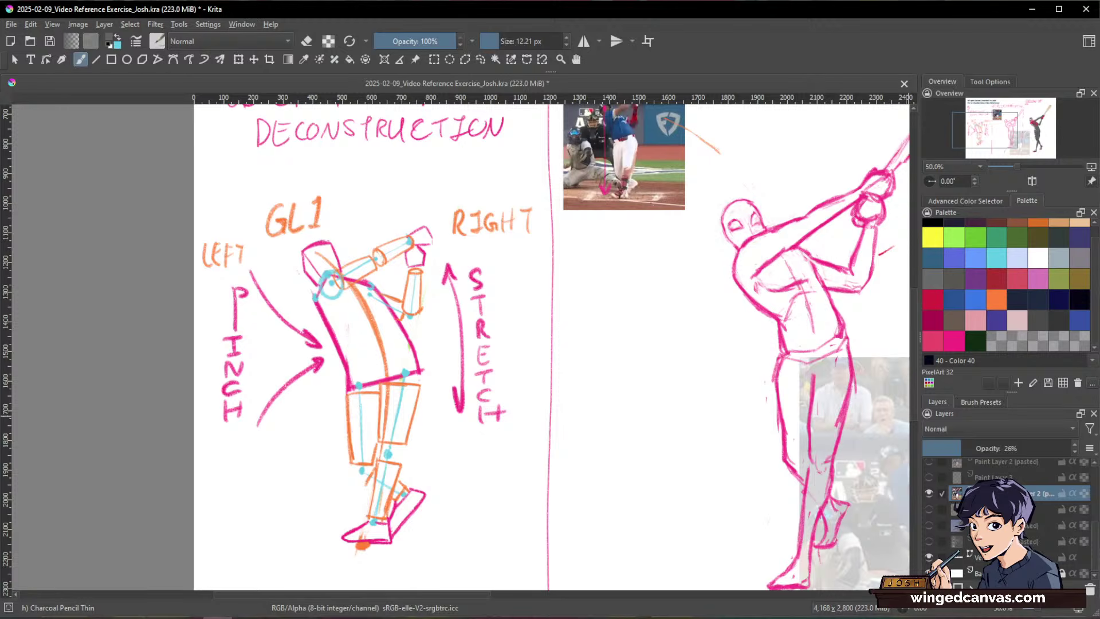
pyautogui.hotkey('ctrl', 'j')
pyautogui.click(929, 509)
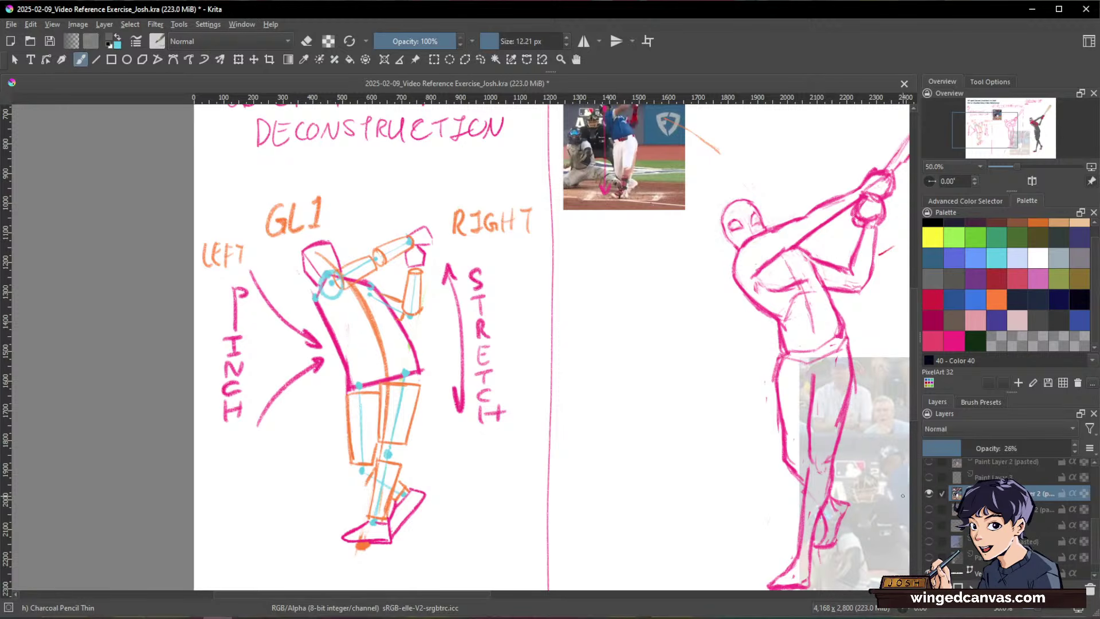
# Step: Move and enlarge the duplicated photo to align its batter with the deconstruction figure, and set the layer's opacity to 16%
pyautogui.hotkey('ctrl', 't')
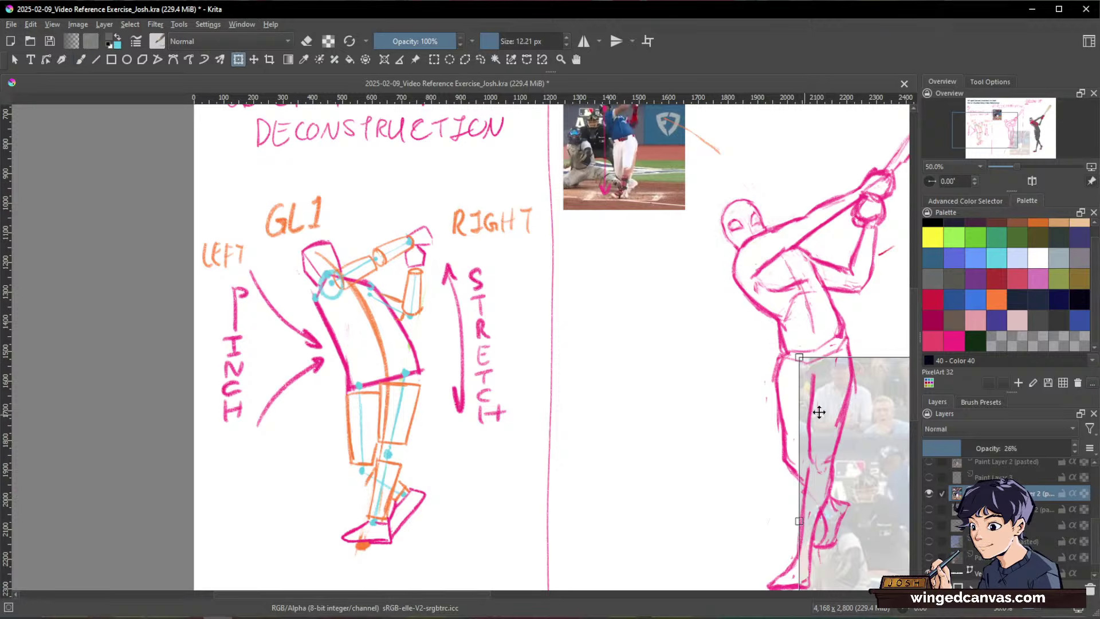
pyautogui.moveTo(817, 410); pyautogui.dragTo(294, 223)
pyautogui.scroll(-1, 448, 414)
pyautogui.moveTo(490, 457); pyautogui.dragTo(523, 528)
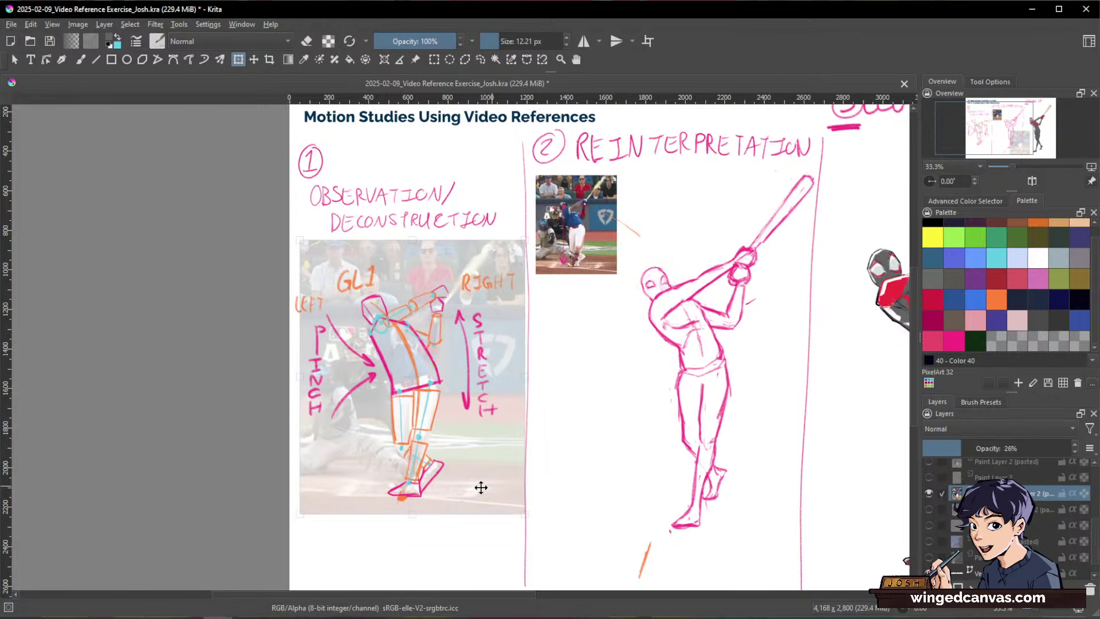
pyautogui.moveTo(485, 486); pyautogui.dragTo(475, 468)
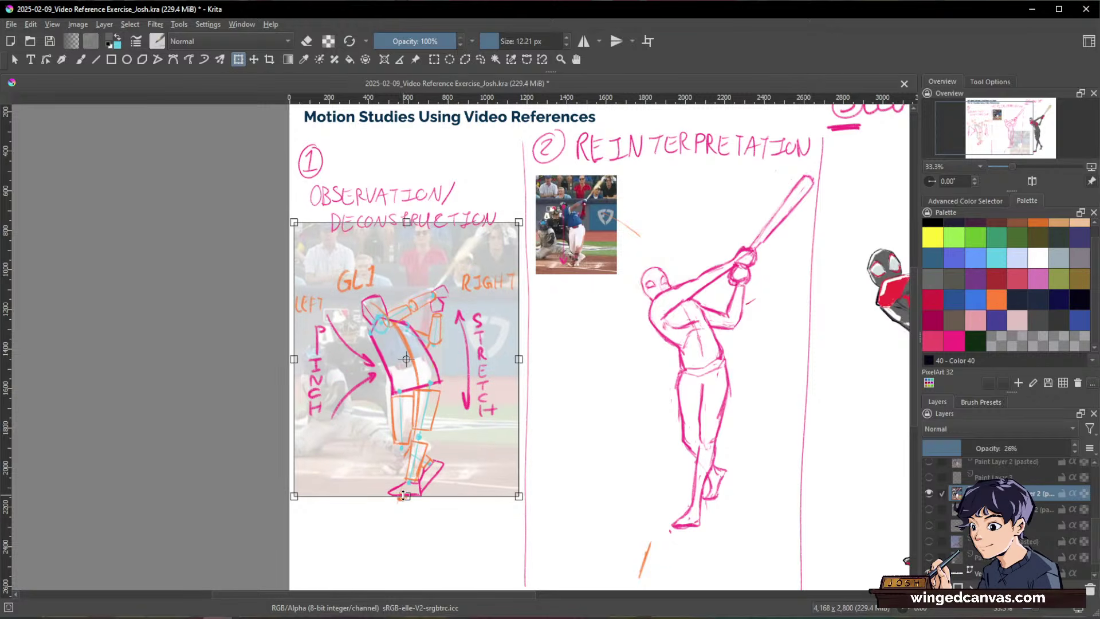
pyautogui.moveTo(403, 496); pyautogui.dragTo(407, 523)
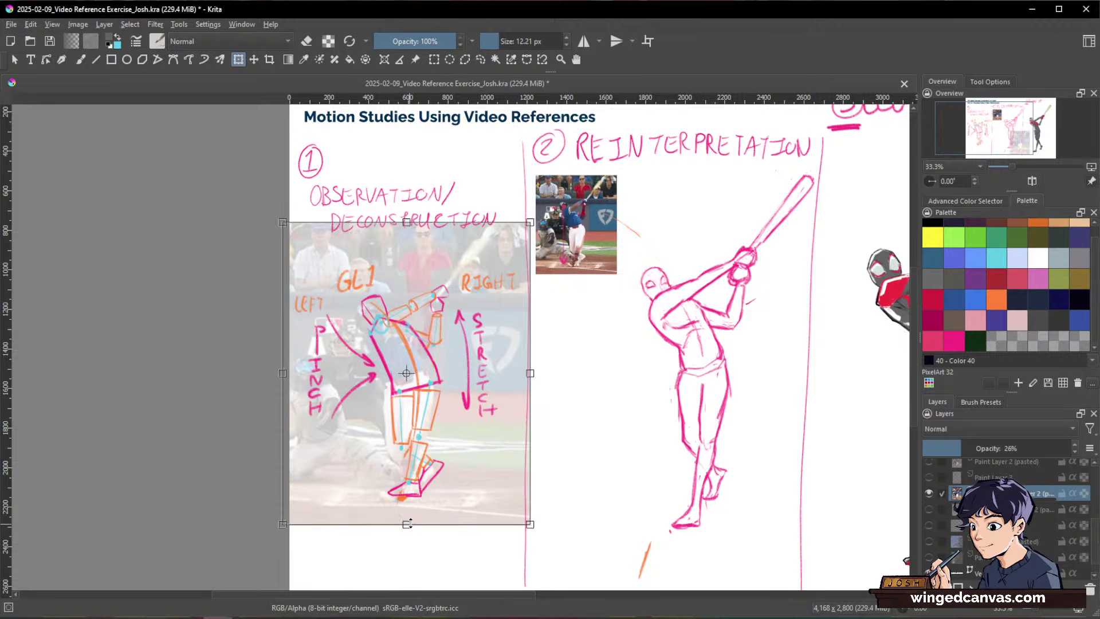
pyautogui.moveTo(457, 489); pyautogui.dragTo(461, 483)
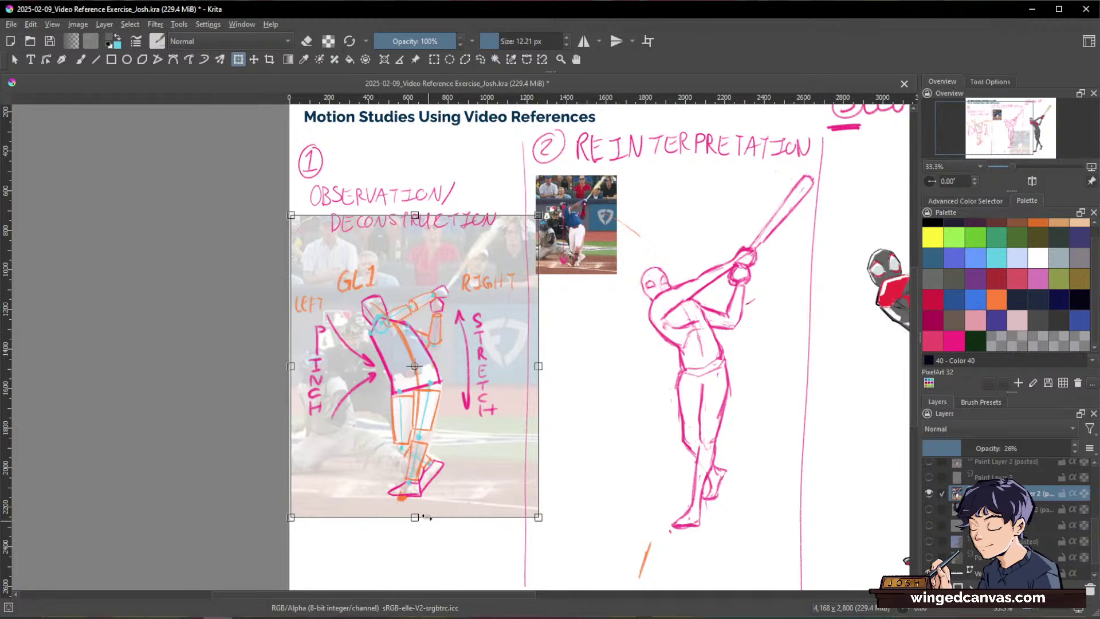
pyautogui.moveTo(418, 518); pyautogui.dragTo(461, 501)
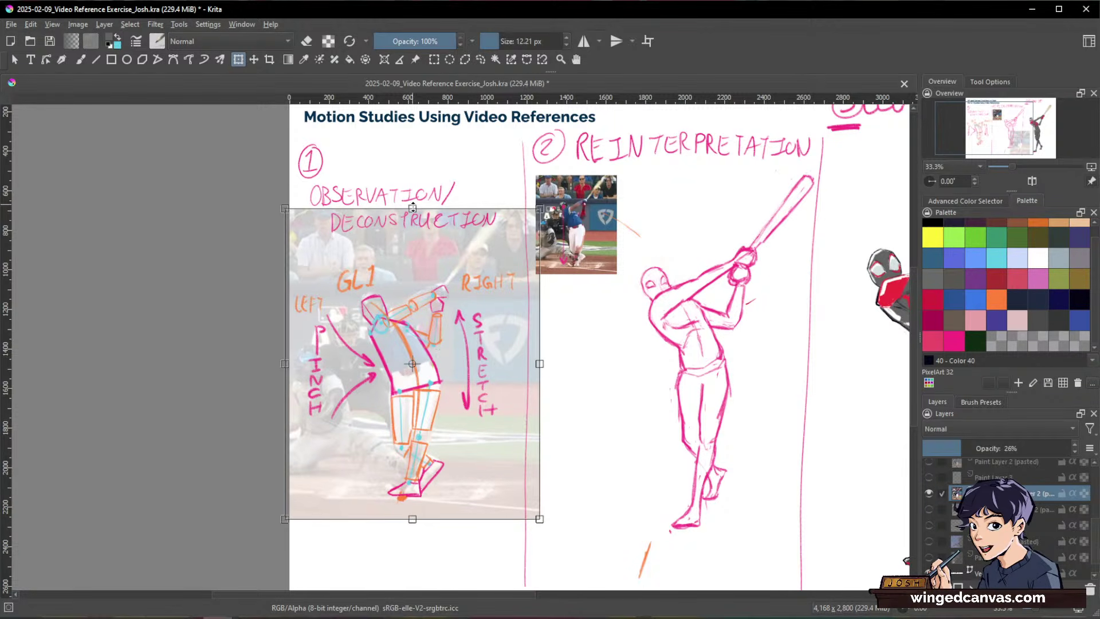
pyautogui.moveTo(413, 208); pyautogui.dragTo(412, 213)
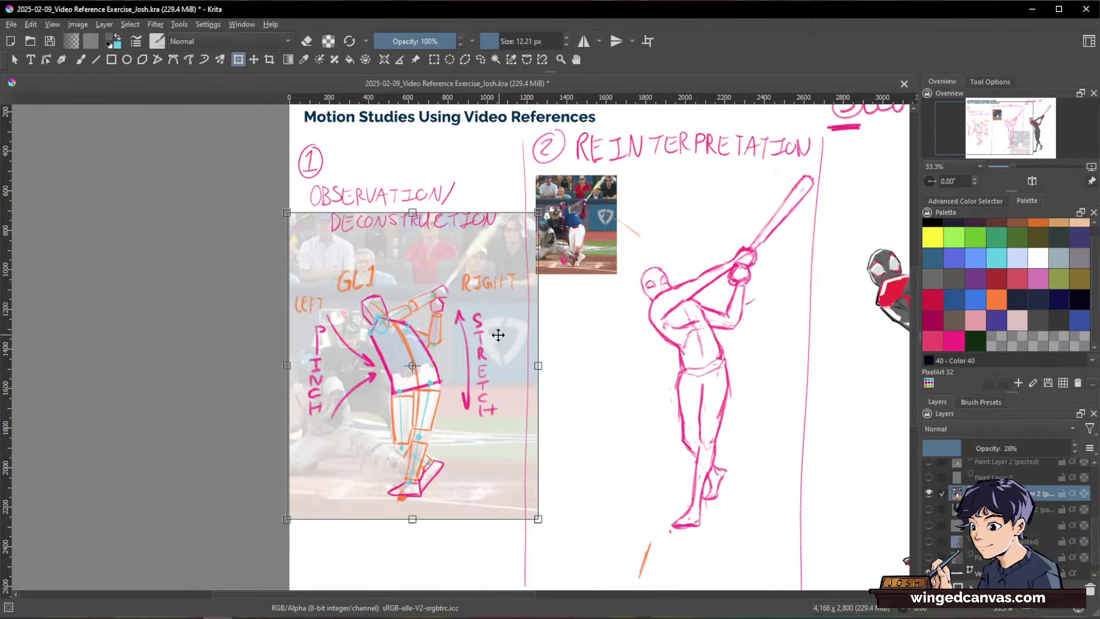
pyautogui.press('Return')
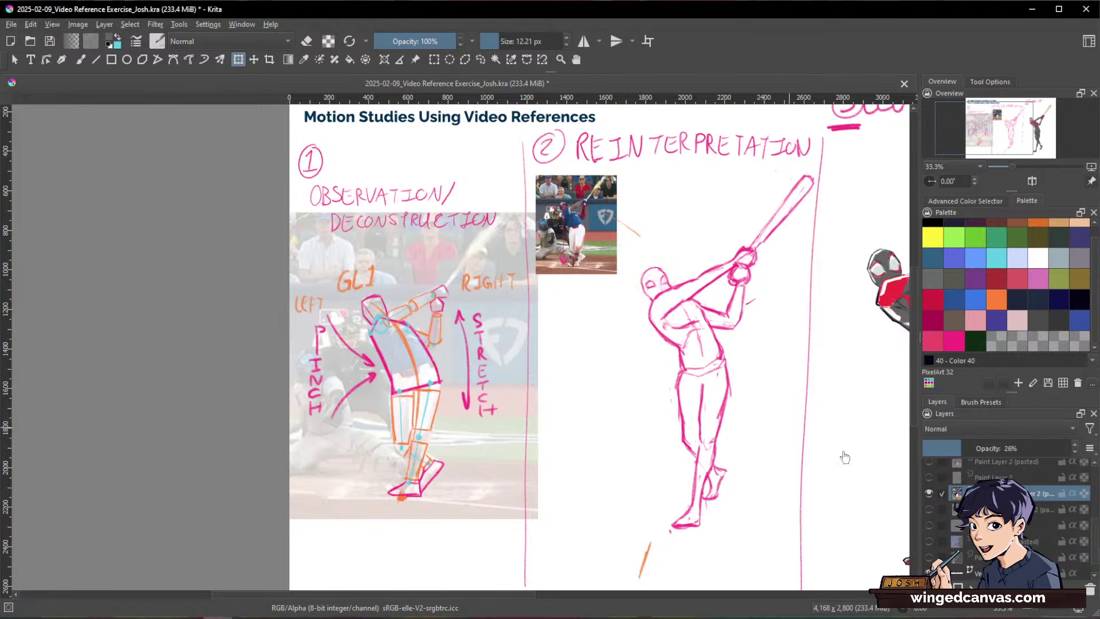
pyautogui.click(946, 448)
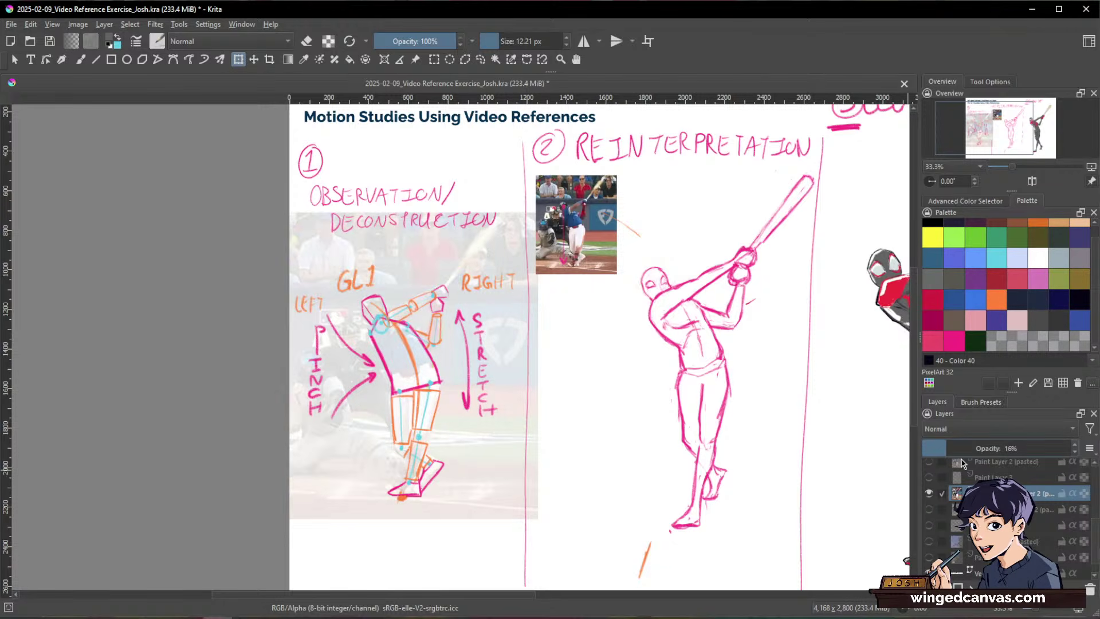
# Step: Compare the overlaid photo and deconstruction figure with the reinterpretation sketch, and examine the small reference photo up close
pyautogui.scroll(1, 429, 376)
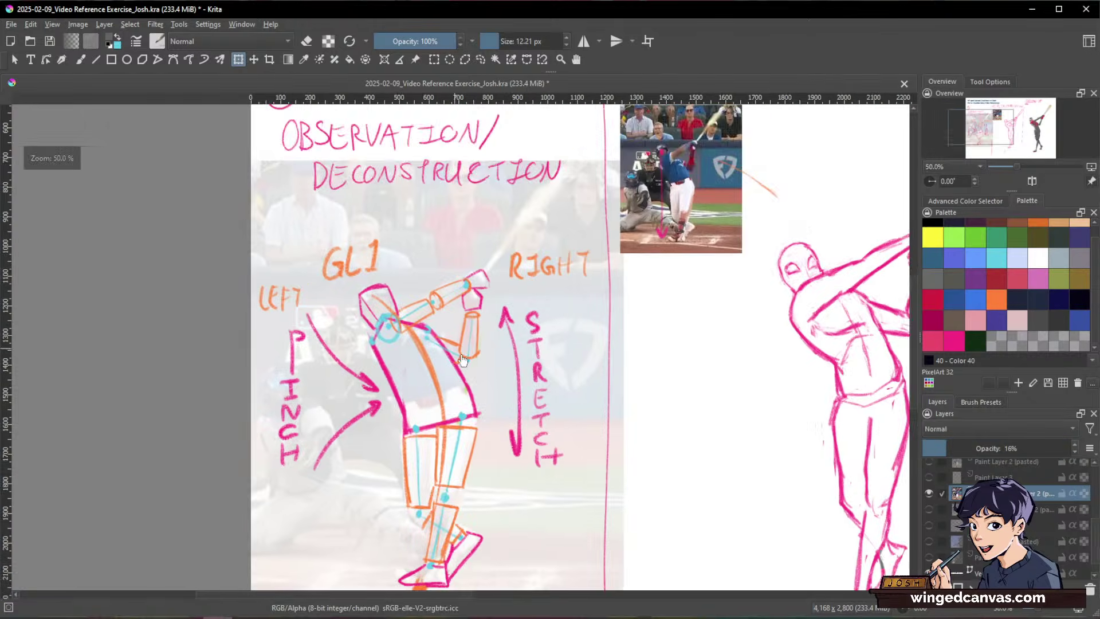
pyautogui.moveTo(493, 357); pyautogui.dragTo(498, 284)
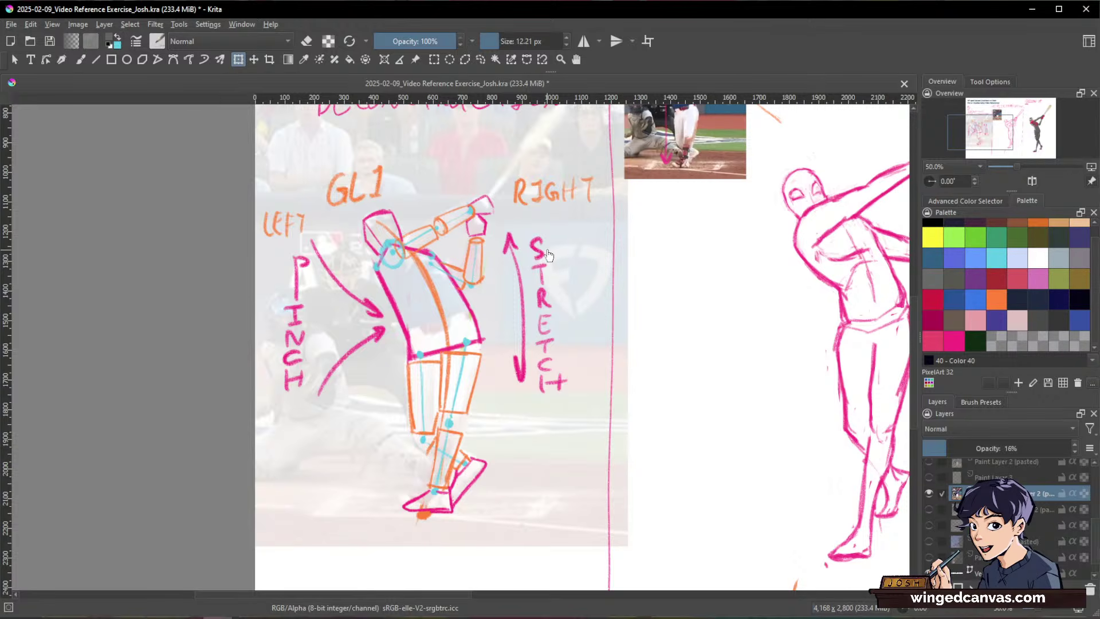
pyautogui.moveTo(622, 207); pyautogui.dragTo(486, 199)
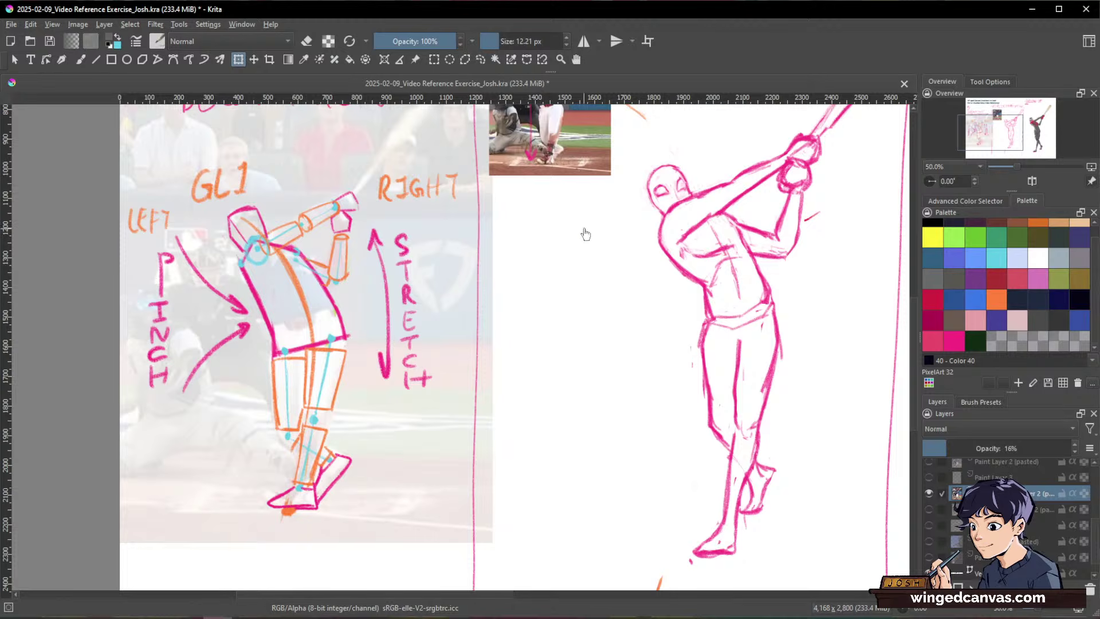
pyautogui.moveTo(584, 235); pyautogui.dragTo(419, 308)
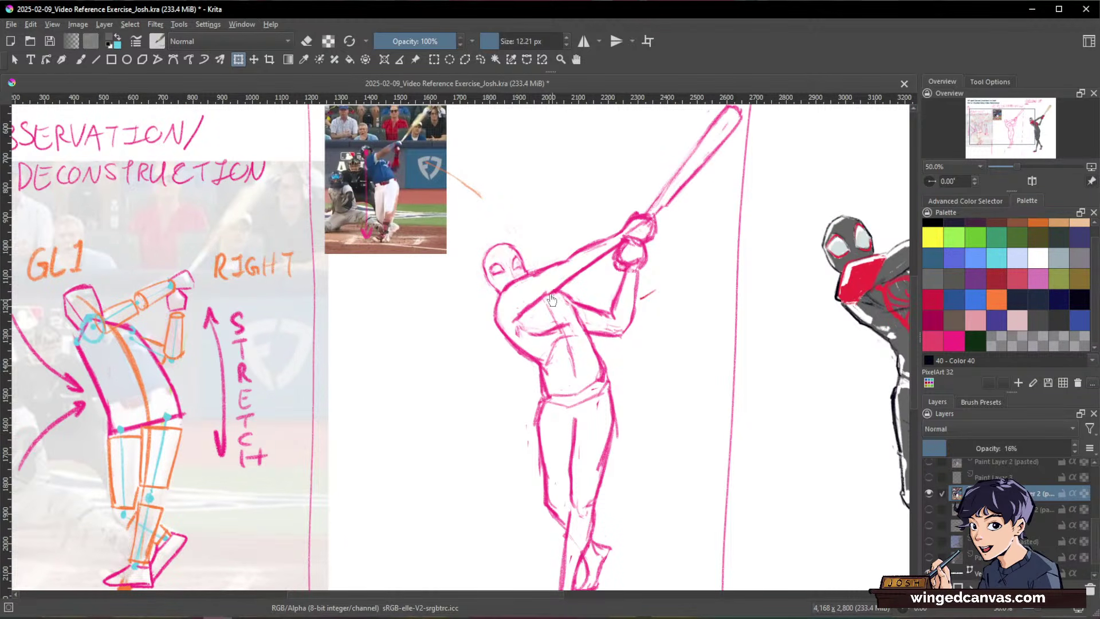
pyautogui.moveTo(551, 299); pyautogui.dragTo(547, 249)
pyautogui.scroll(-1, 547, 249)
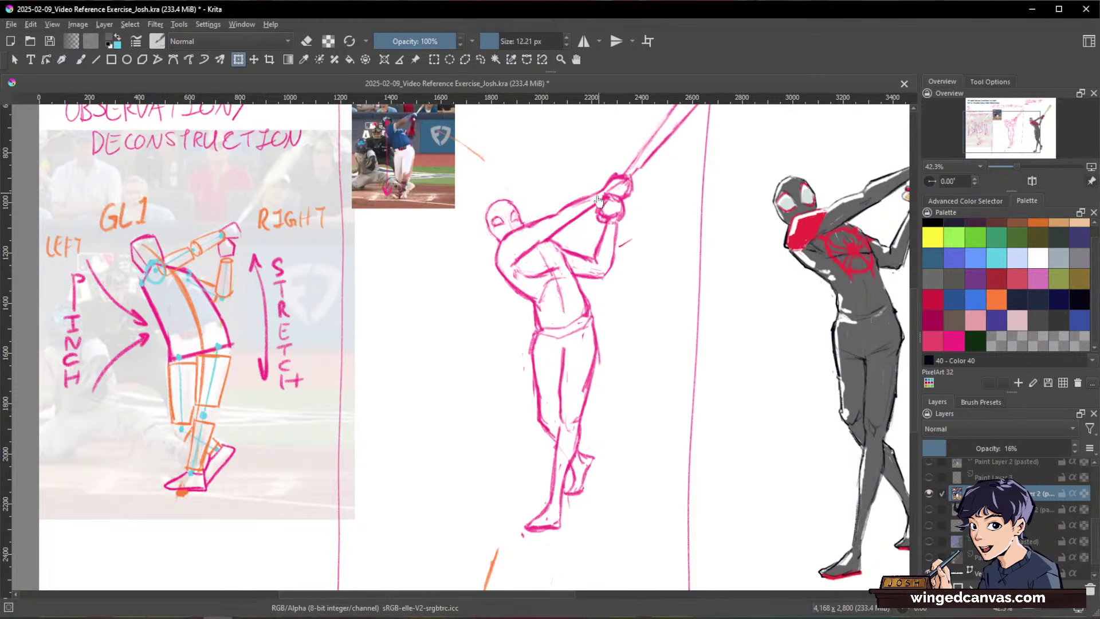
pyautogui.moveTo(597, 200); pyautogui.dragTo(611, 296)
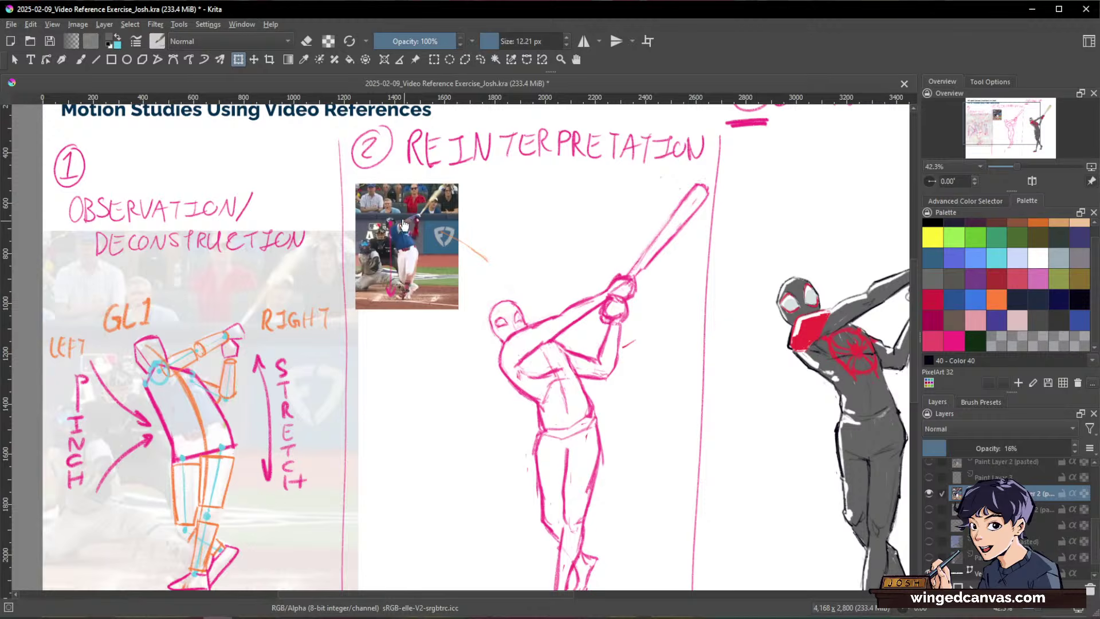
pyautogui.scroll(4, 410, 226)
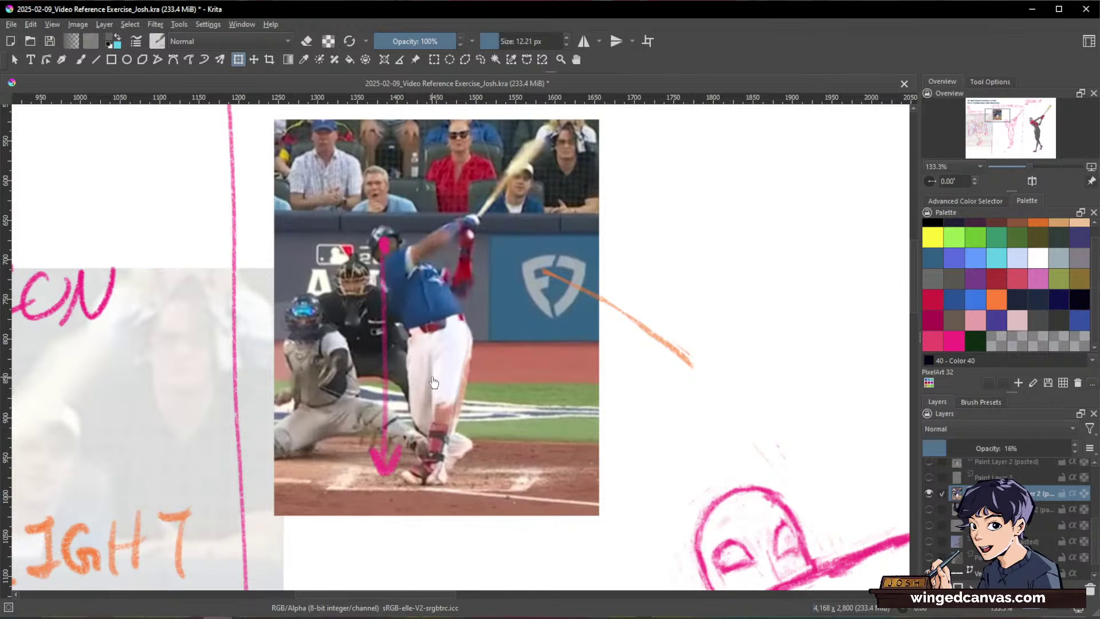
pyautogui.scroll(-1, 433, 392)
pyautogui.scroll(-3, 433, 391)
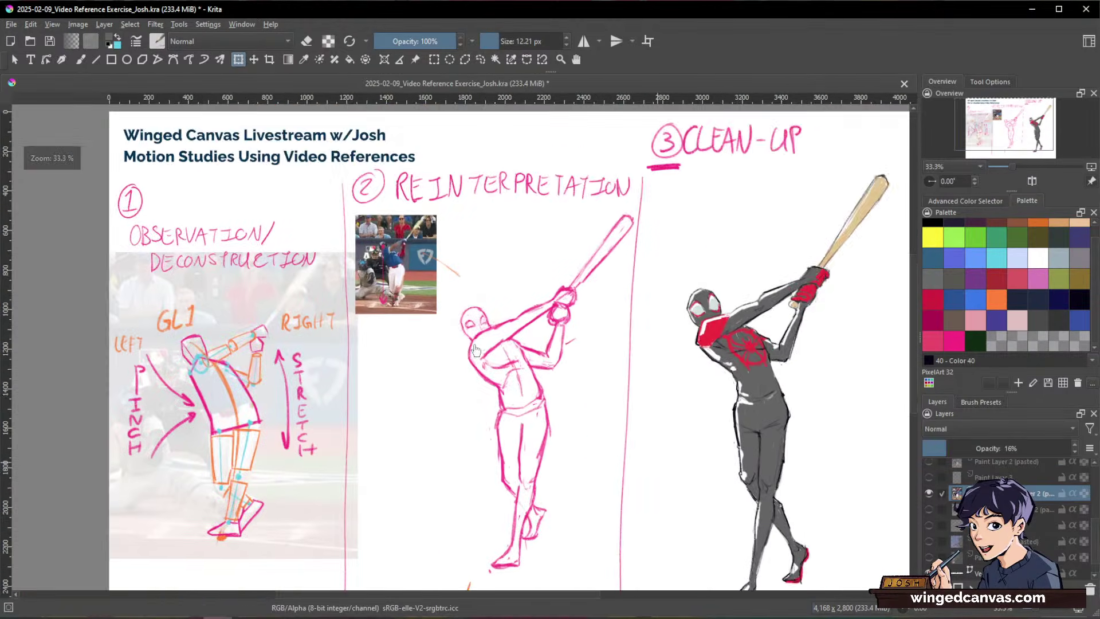
pyautogui.moveTo(446, 359); pyautogui.dragTo(547, 335)
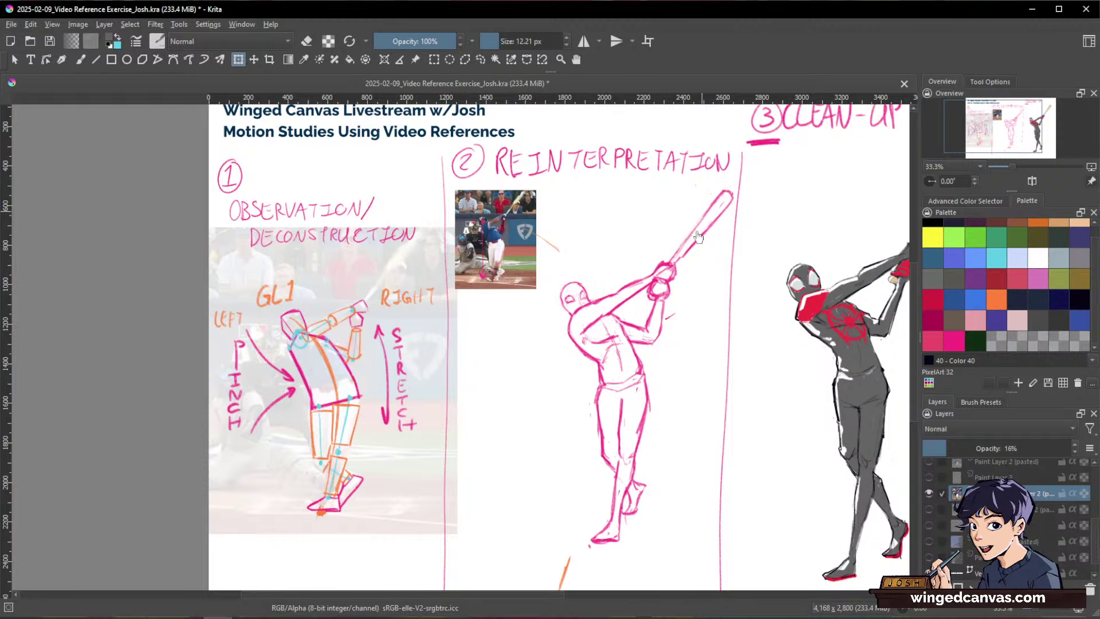
# Step: Examine the arms, torso and hips of the reinterpretation sketch against the deconstruction and the clean-up figure
pyautogui.scroll(3, 604, 373)
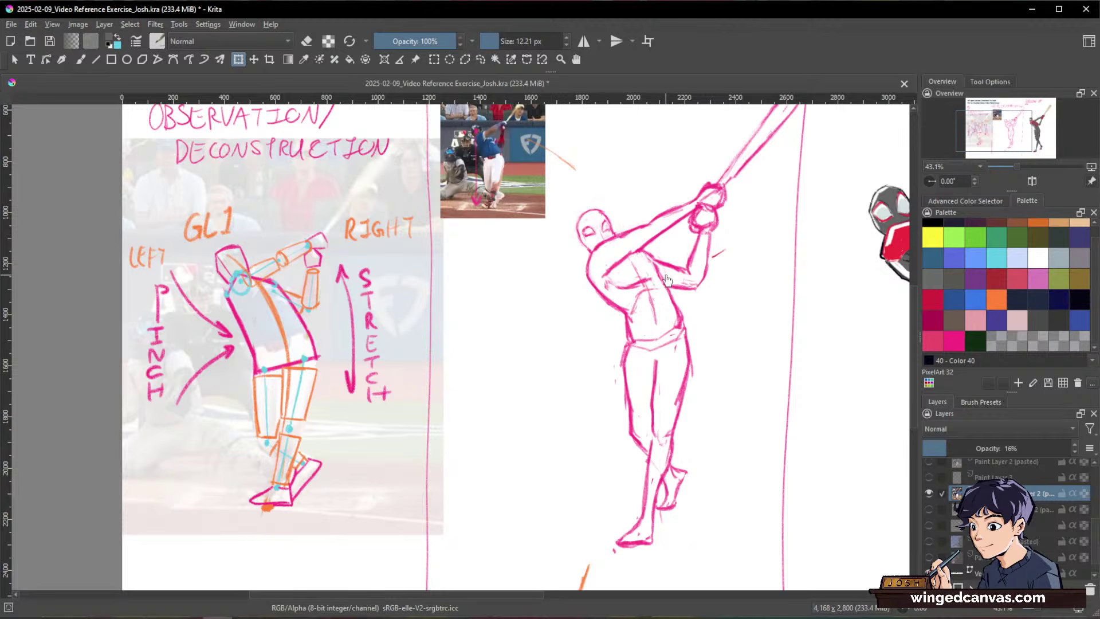
pyautogui.moveTo(663, 277); pyautogui.dragTo(614, 303)
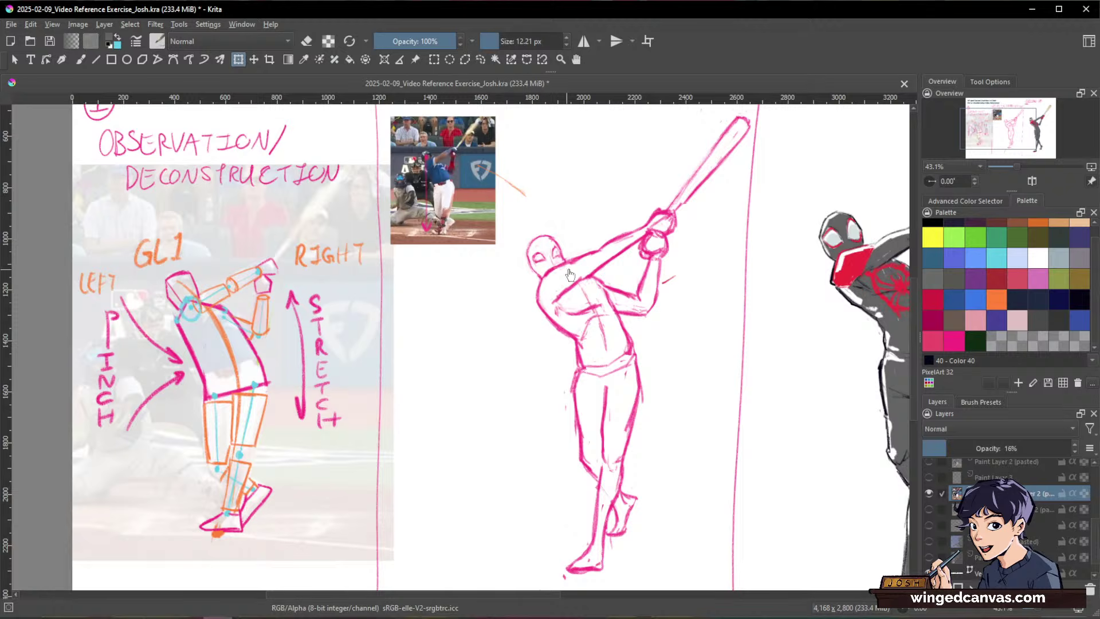
pyautogui.moveTo(588, 292); pyautogui.dragTo(600, 258)
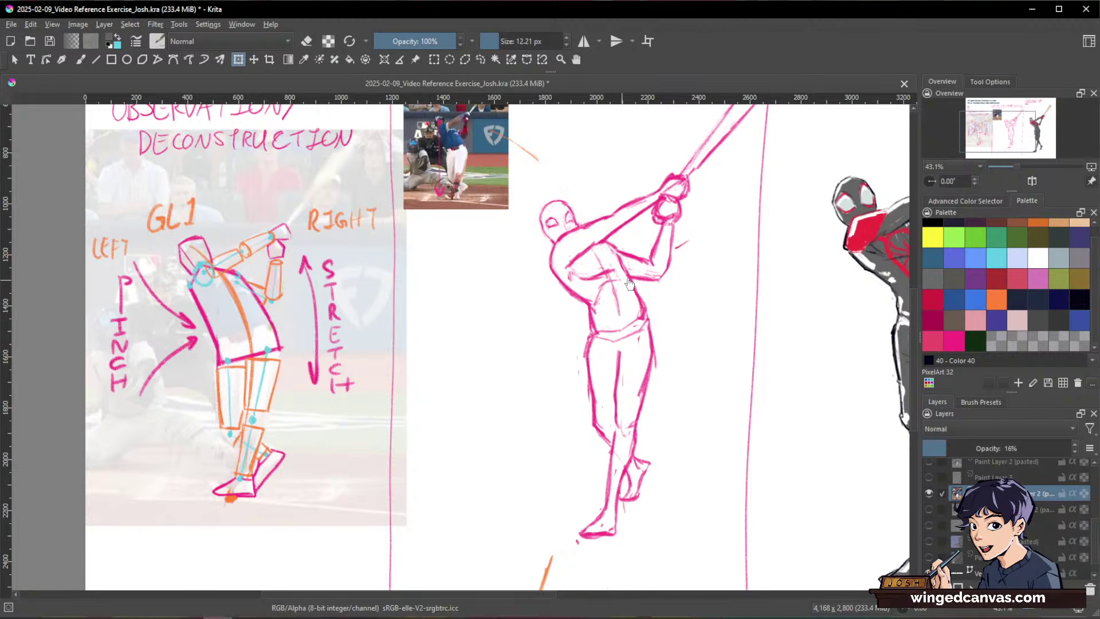
pyautogui.moveTo(629, 279); pyautogui.dragTo(621, 267)
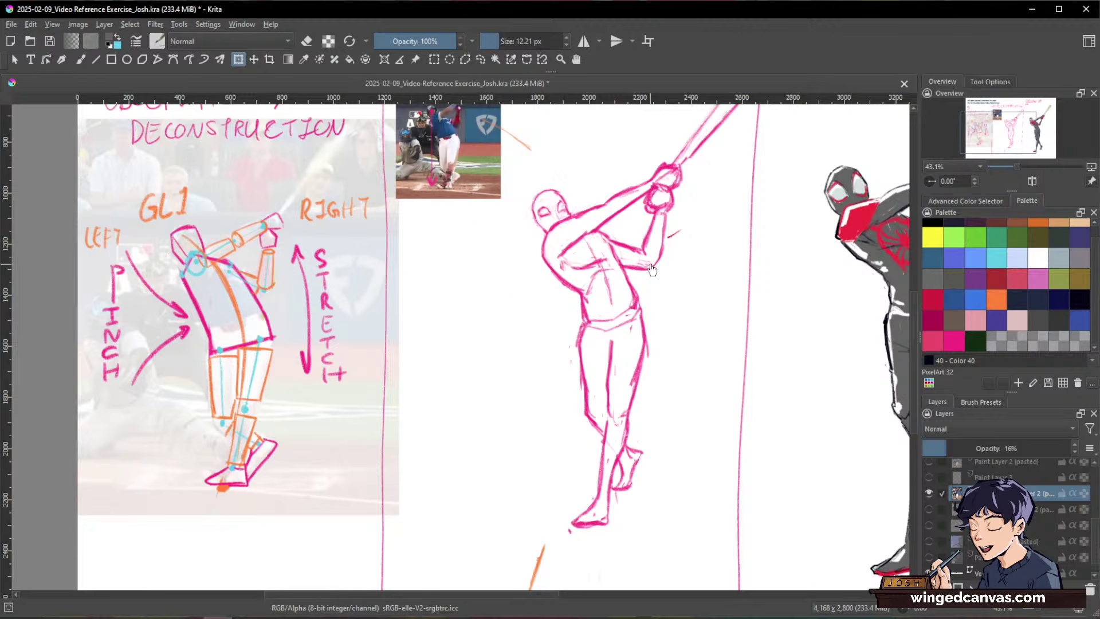
pyautogui.moveTo(590, 274); pyautogui.dragTo(502, 285)
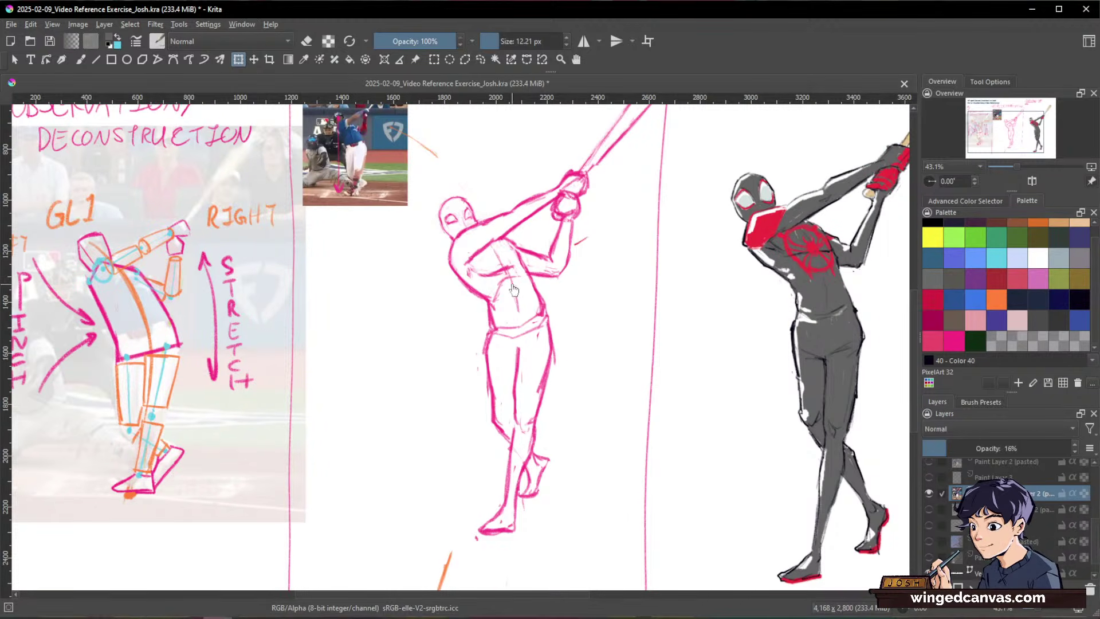
pyautogui.moveTo(517, 287); pyautogui.dragTo(577, 284)
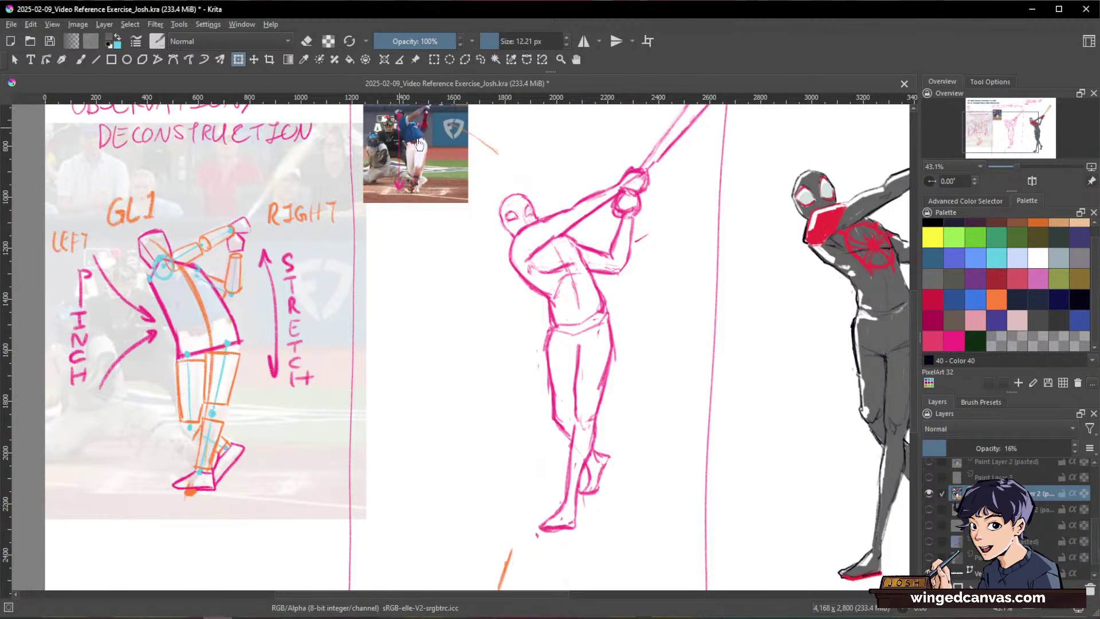
pyautogui.moveTo(624, 285); pyautogui.dragTo(432, 277)
pyautogui.scroll(-1, 629, 299)
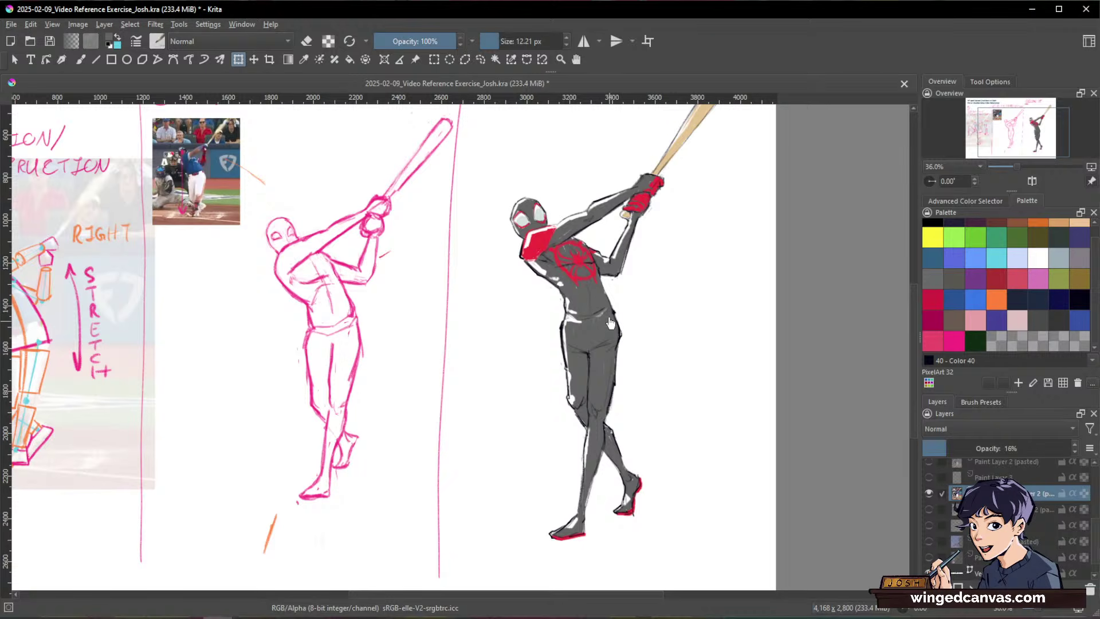
pyautogui.click(942, 495)
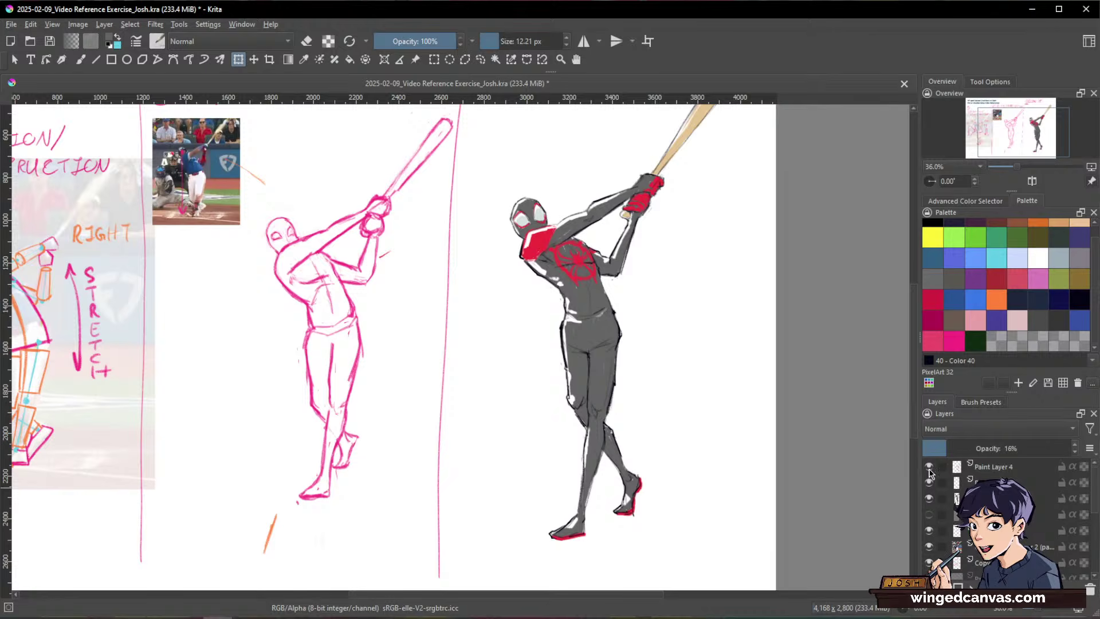
# Step: Hide the clean-up figure's line art, colour and grey fill layers, and show the pink rough sketch beneath them
pyautogui.click(940, 482)
pyautogui.click(929, 467)
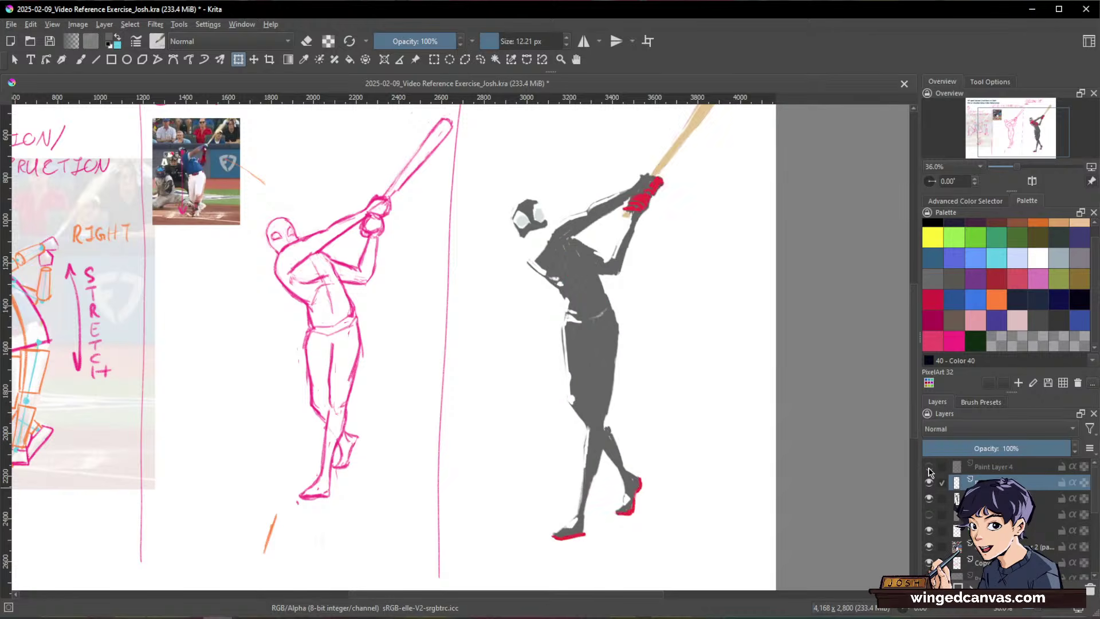
pyautogui.click(929, 482)
pyautogui.click(929, 498)
pyautogui.click(929, 499)
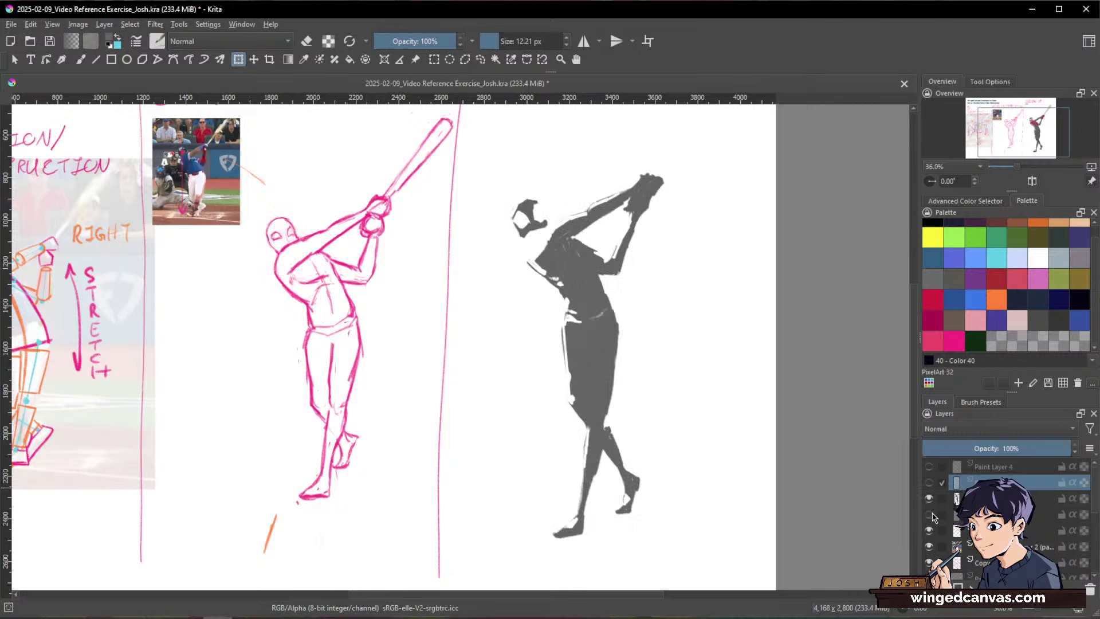
pyautogui.click(932, 513)
pyautogui.click(930, 499)
# Step: Fade the pink rough sketch under the clean-up figure by setting its layer opacity to 13%
pyautogui.click(956, 514)
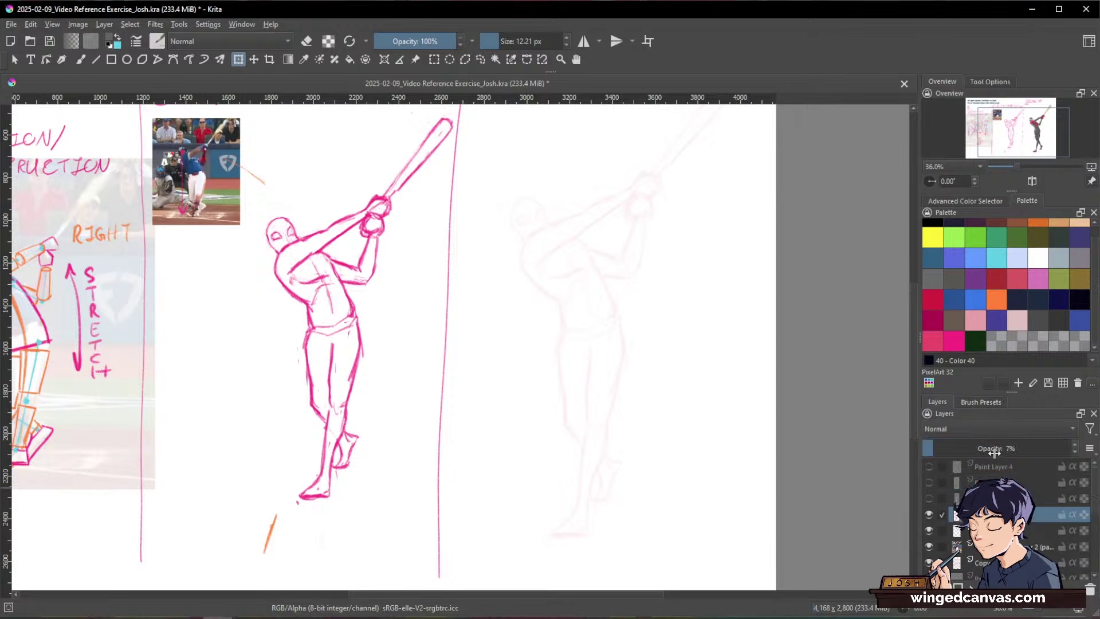
pyautogui.moveTo(992, 449); pyautogui.dragTo(1075, 449)
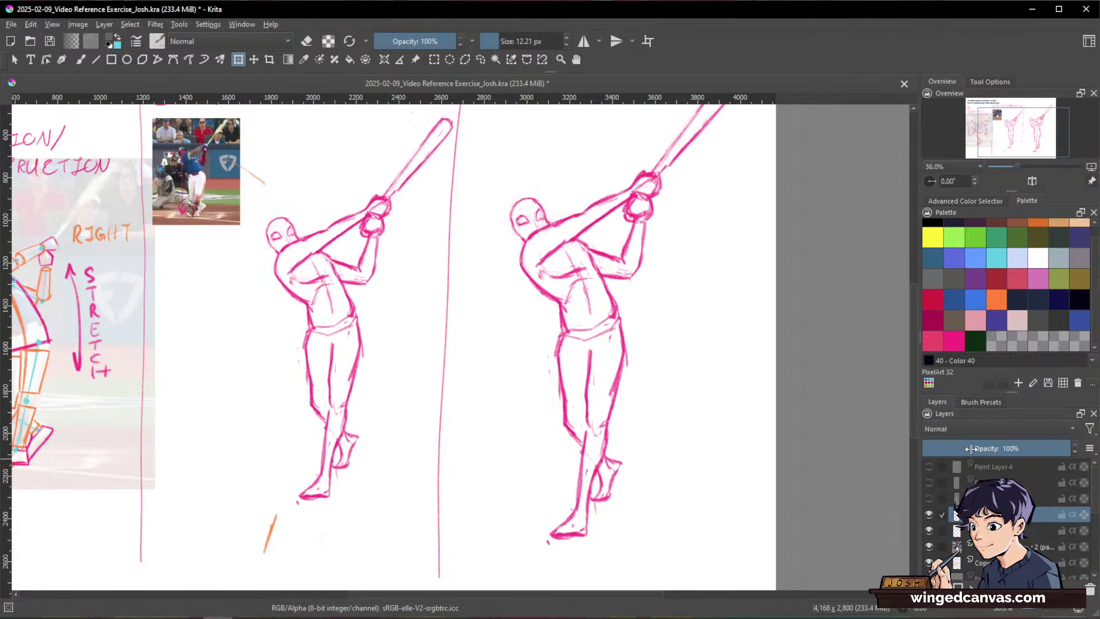
pyautogui.click(943, 449)
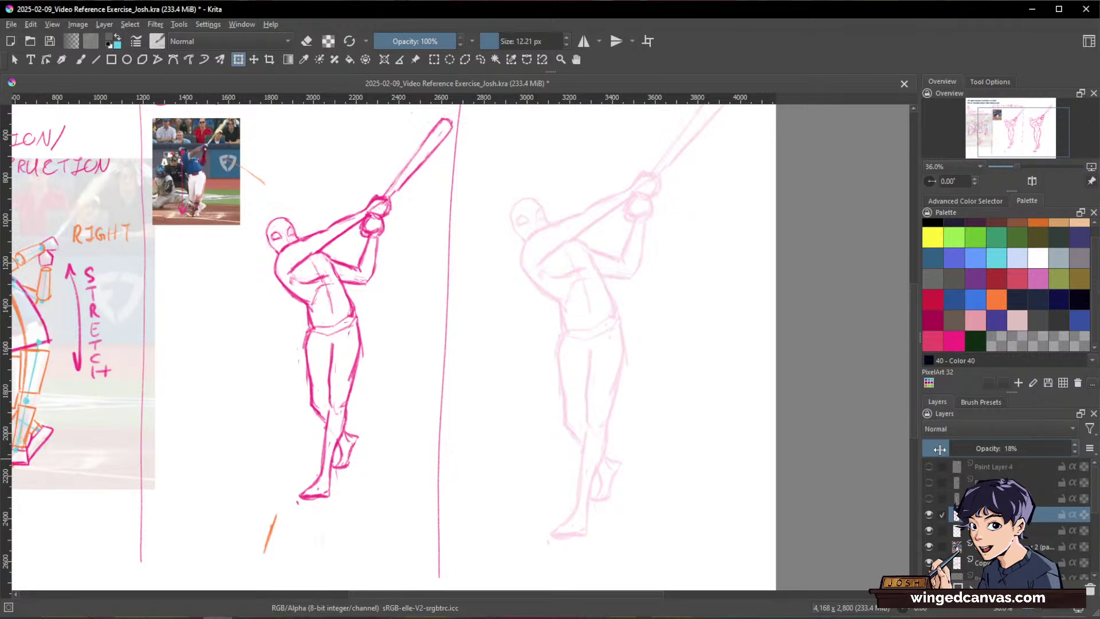
pyautogui.click(941, 451)
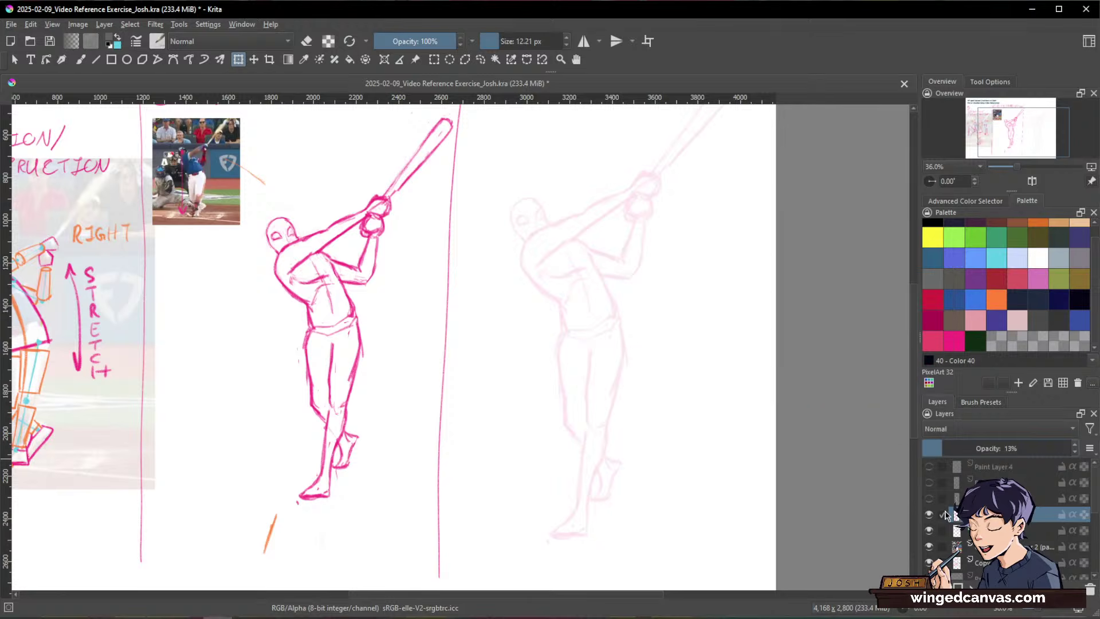
# Step: Show the grey fill, colour and line art layers of the clean-up figure again over the faint sketch
pyautogui.click(928, 496)
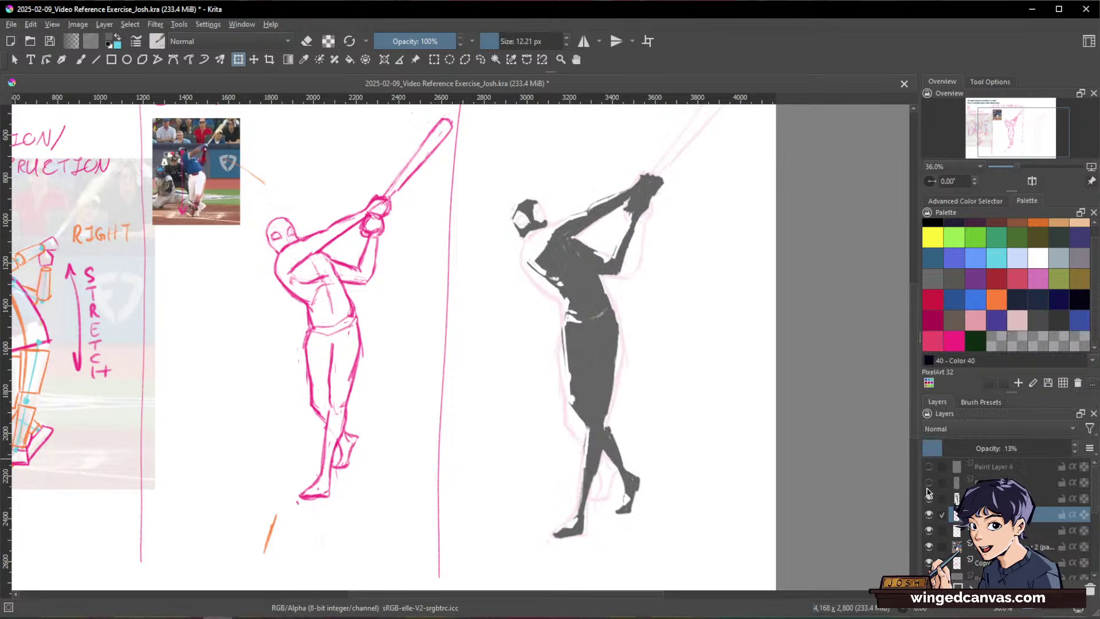
pyautogui.click(928, 484)
pyautogui.click(928, 466)
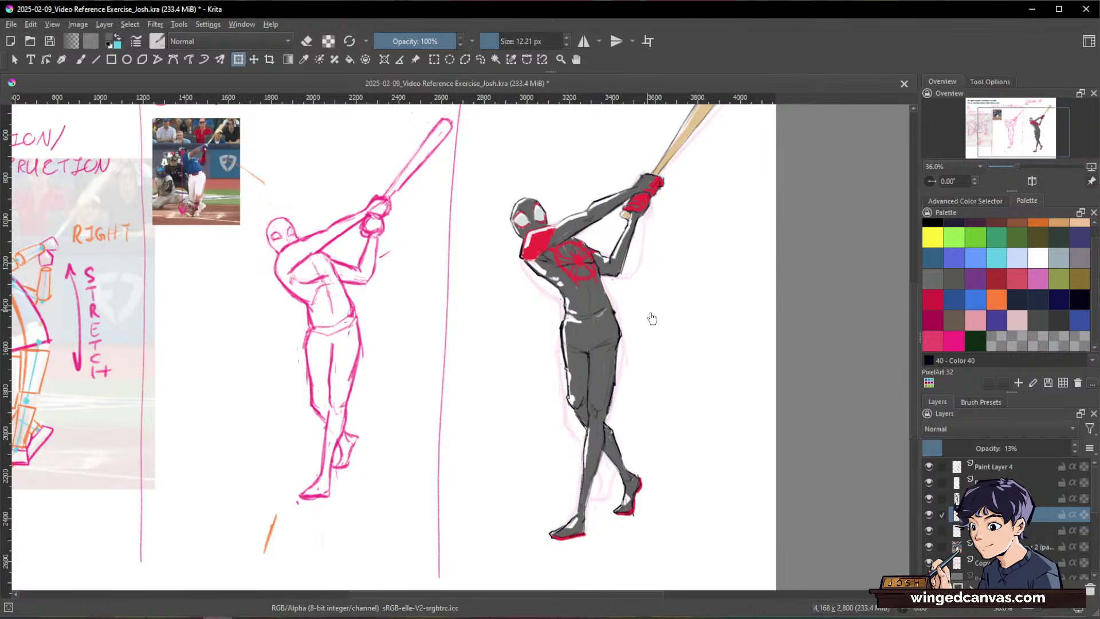
# Step: Temporarily hide the two colour layers to compare the clean-up line art with the faint sketch, and restore them
pyautogui.click(929, 483)
pyautogui.click(929, 499)
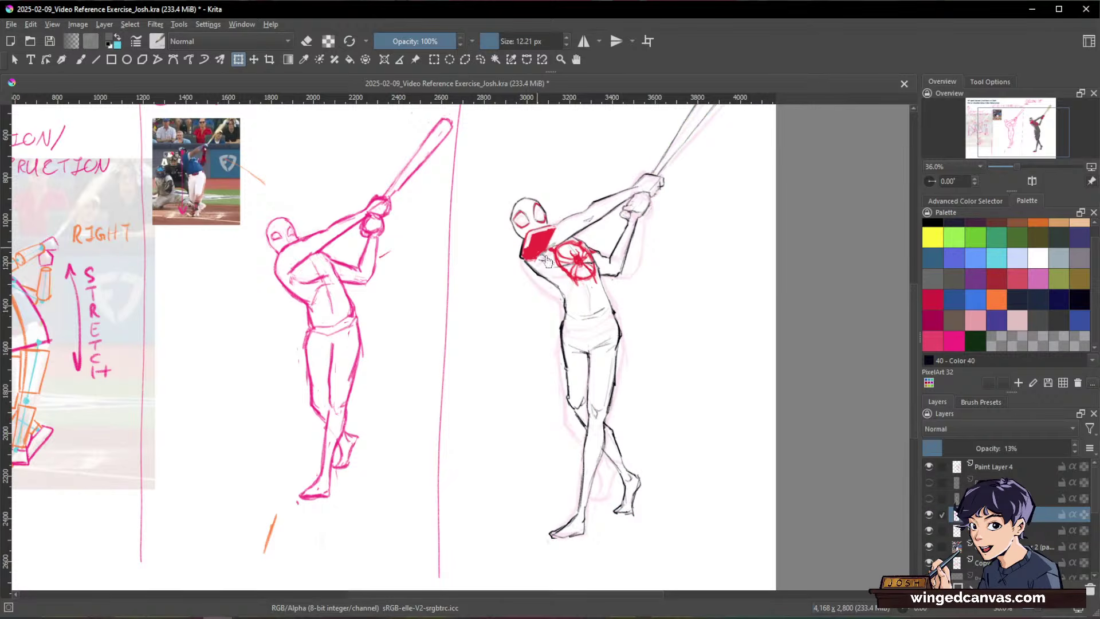
pyautogui.moveTo(546, 341); pyautogui.dragTo(633, 339)
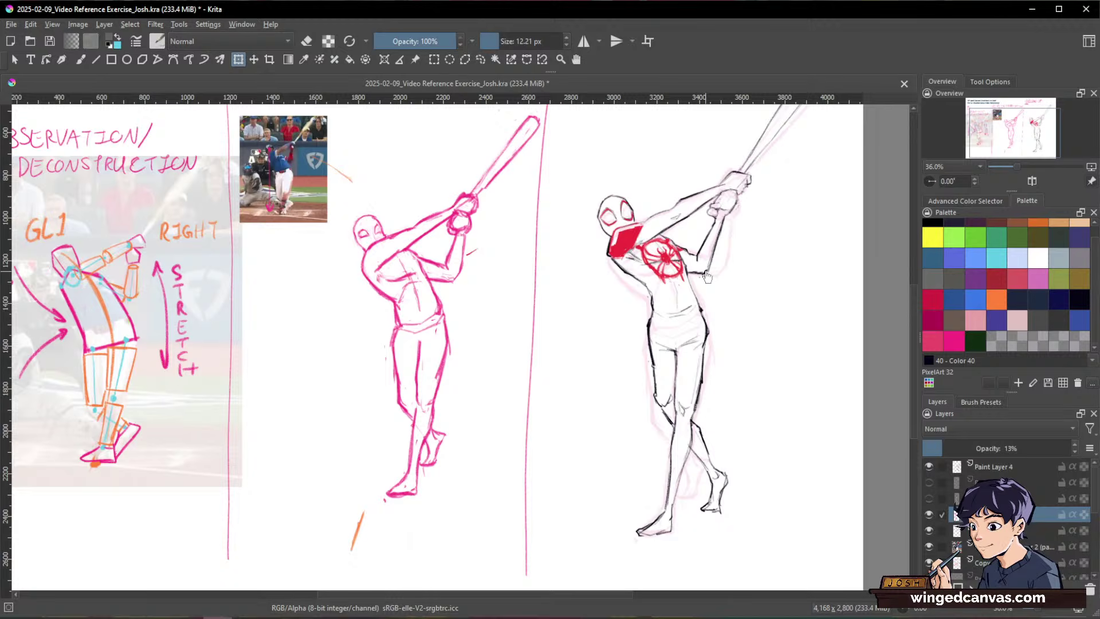
pyautogui.click(928, 483)
pyautogui.click(928, 498)
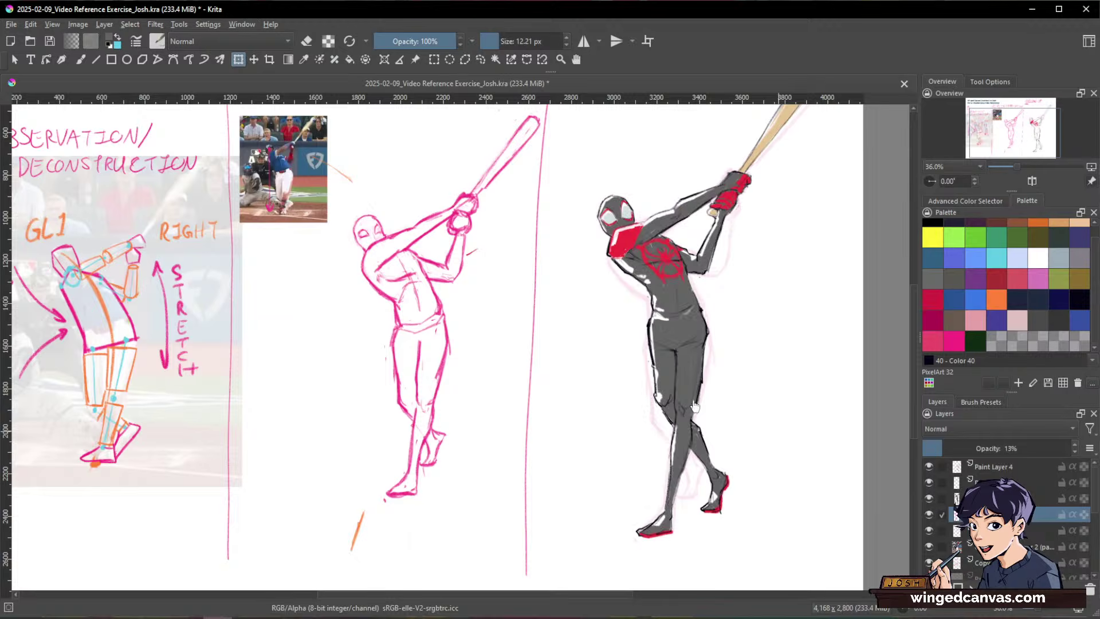
# Step: Hide the faint rough sketch under the clean-up figure and bring the whole three-stage sheet into view
pyautogui.scroll(-1, 580, 361)
pyautogui.moveTo(595, 384); pyautogui.dragTo(699, 418)
pyautogui.scroll(-1, 725, 400)
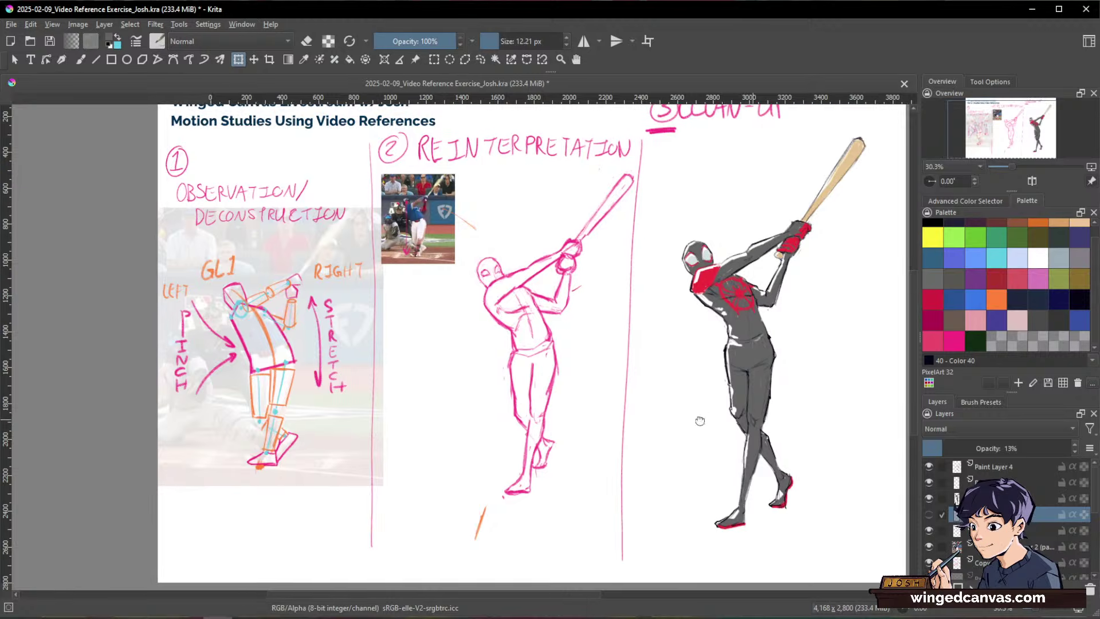
pyautogui.scroll(-1, 745, 407)
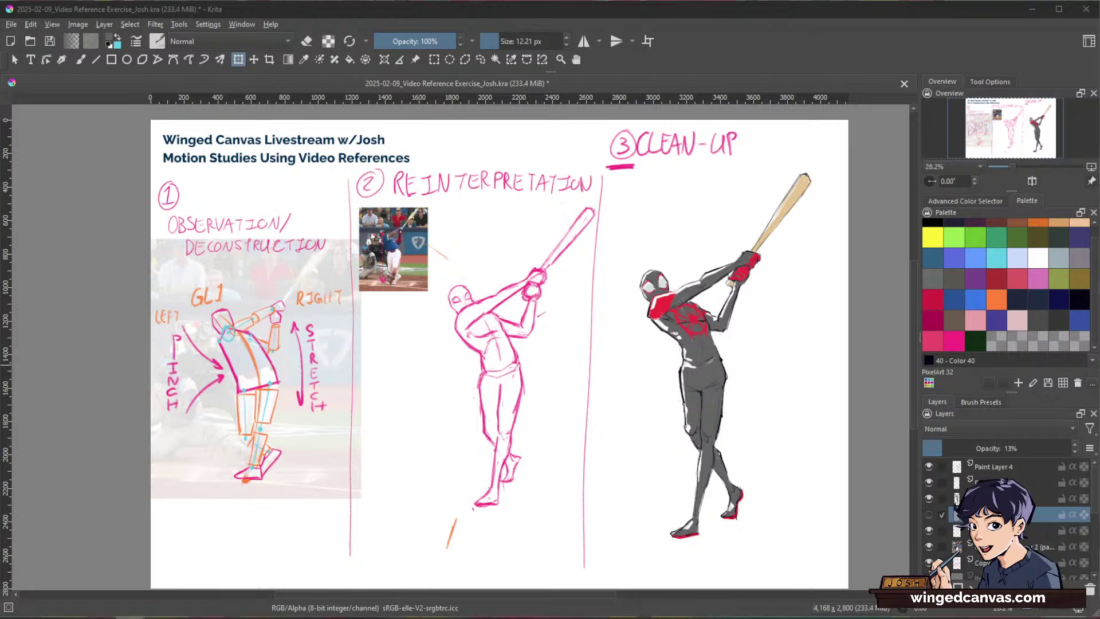
# Step: Bring up the Yankees vs. Blue Jays highlights video in the browser to examine the batter's swing, and move it away
pyautogui.moveTo(0, 215); pyautogui.dragTo(323, 53)
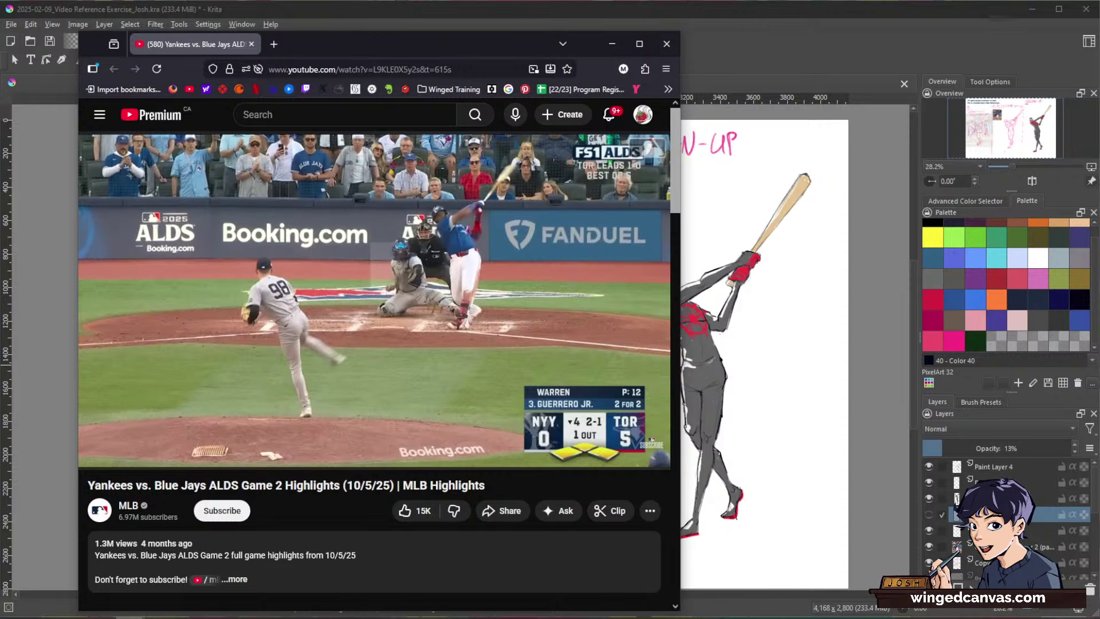
pyautogui.moveTo(477, 283)
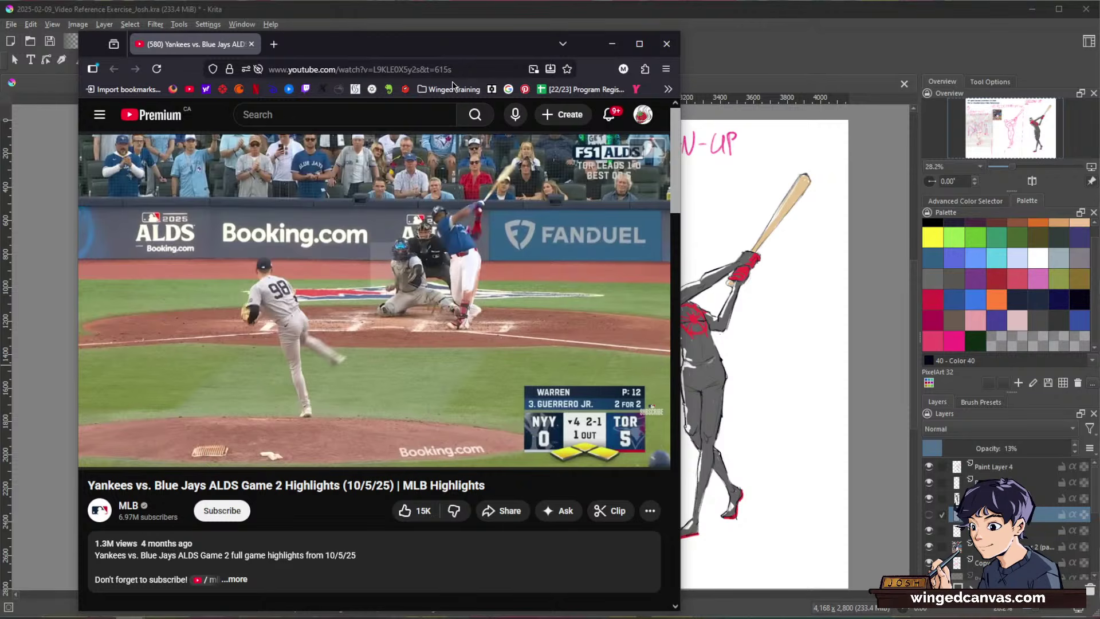
pyautogui.moveTo(468, 50); pyautogui.dragTo(8, 50)
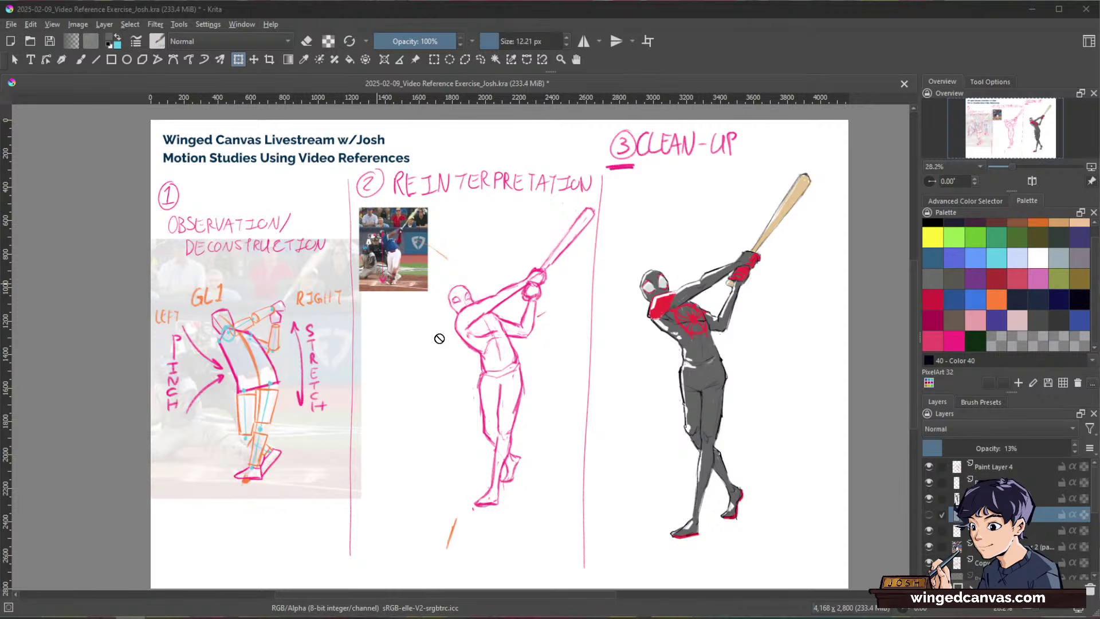
# Step: Return to Krita and save the motion study document
pyautogui.click(780, 43)
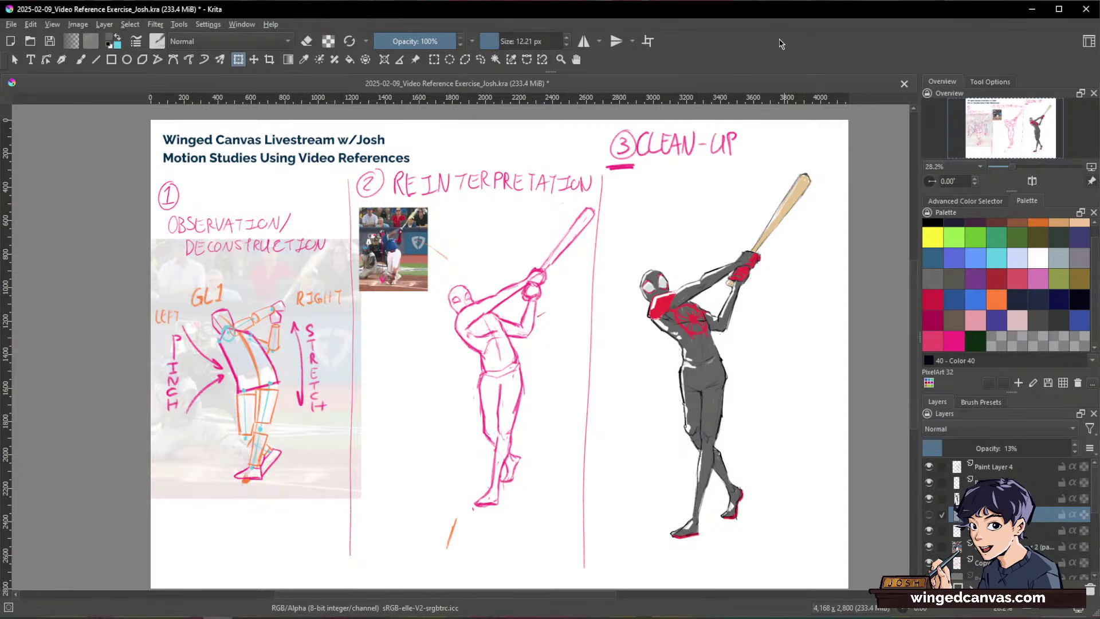
pyautogui.hotkey('ctrl', 's')
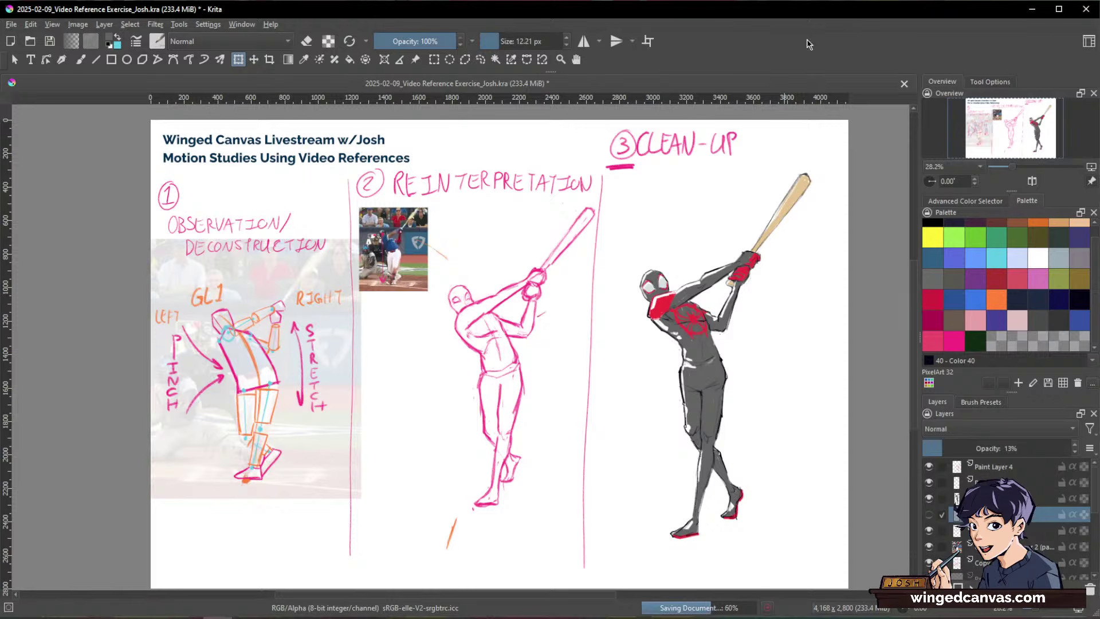